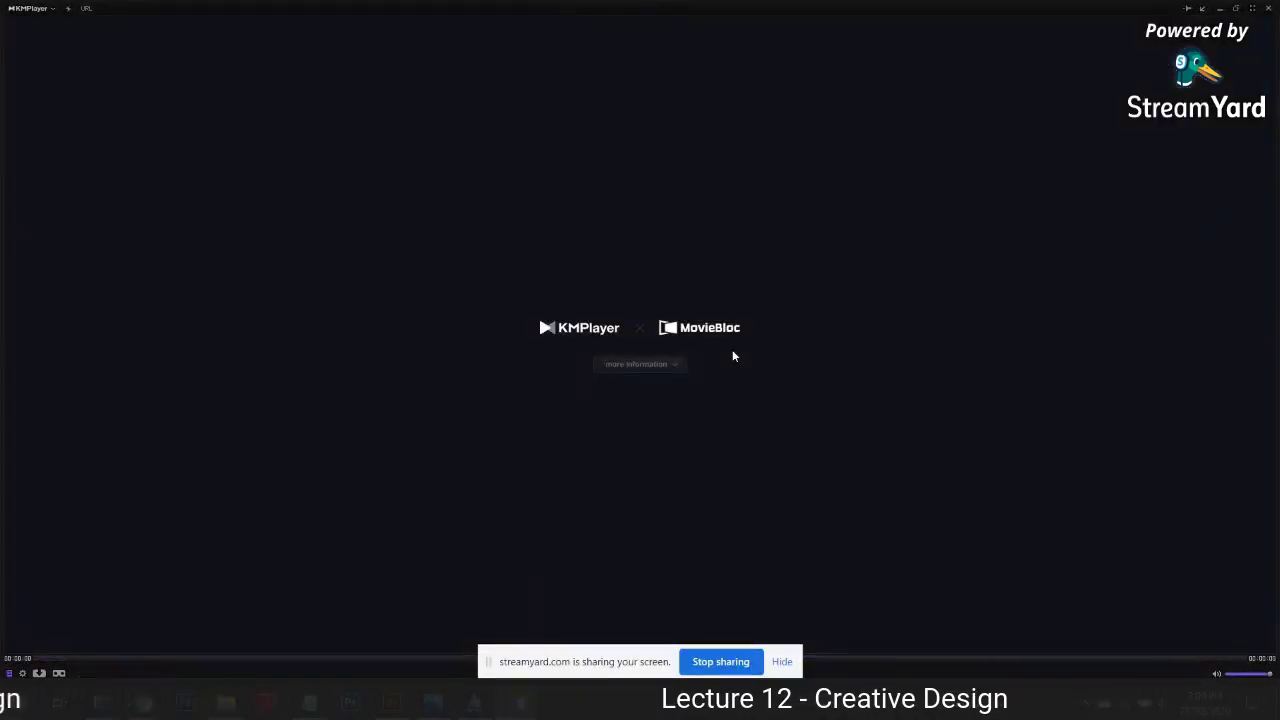
Step: Switch to the StreamYard studio, add the presenter's feed to the stream and turn the camera off
key(alt+Tab)
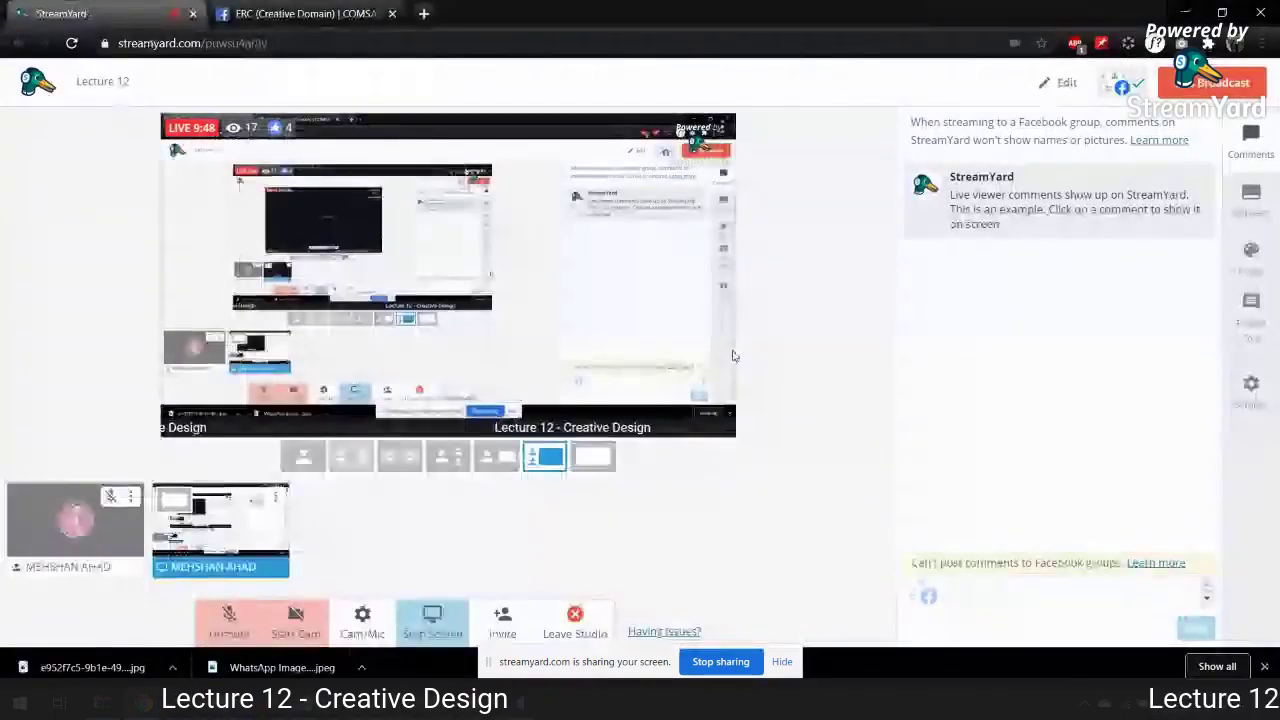
mouse_move(107, 532)
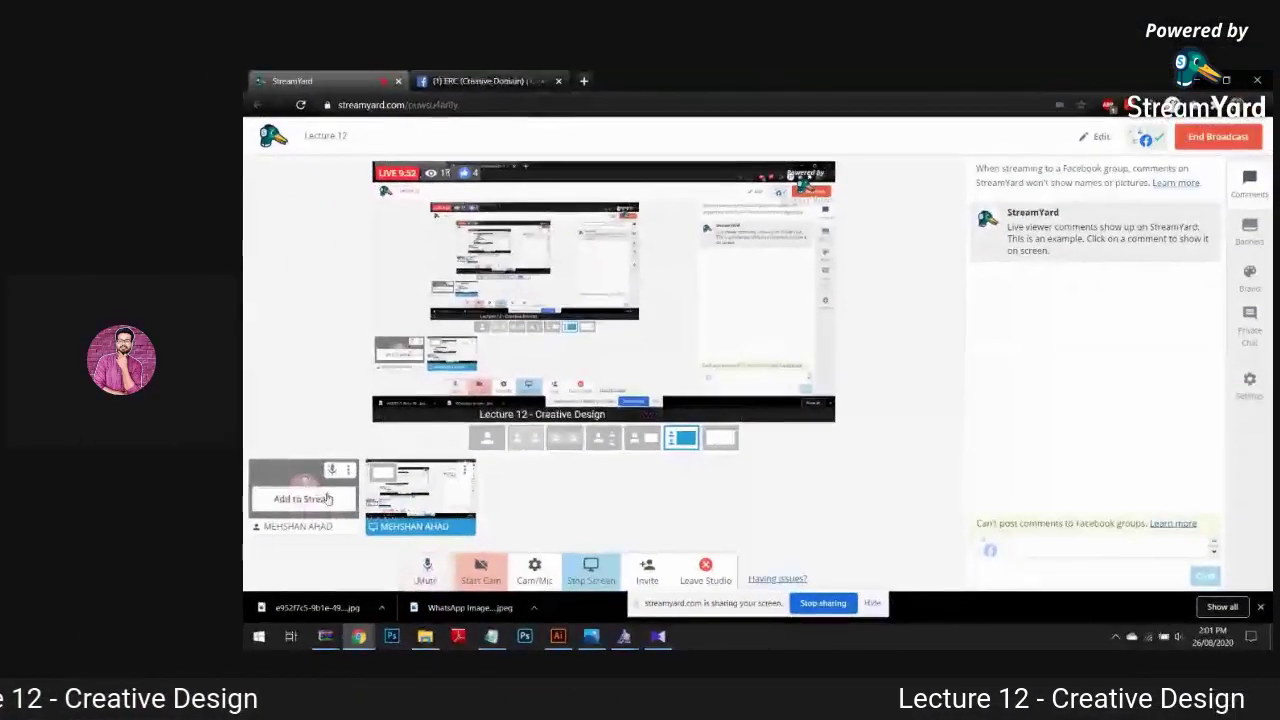
click(326, 503)
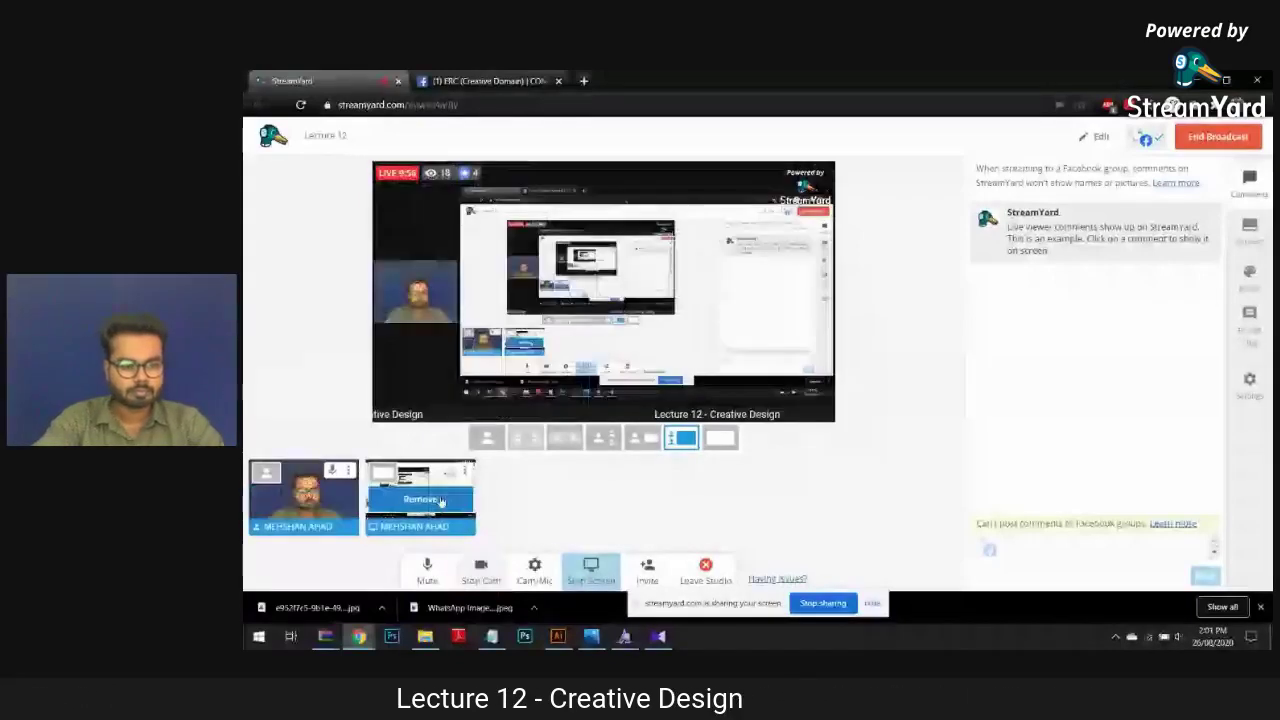
click(441, 500)
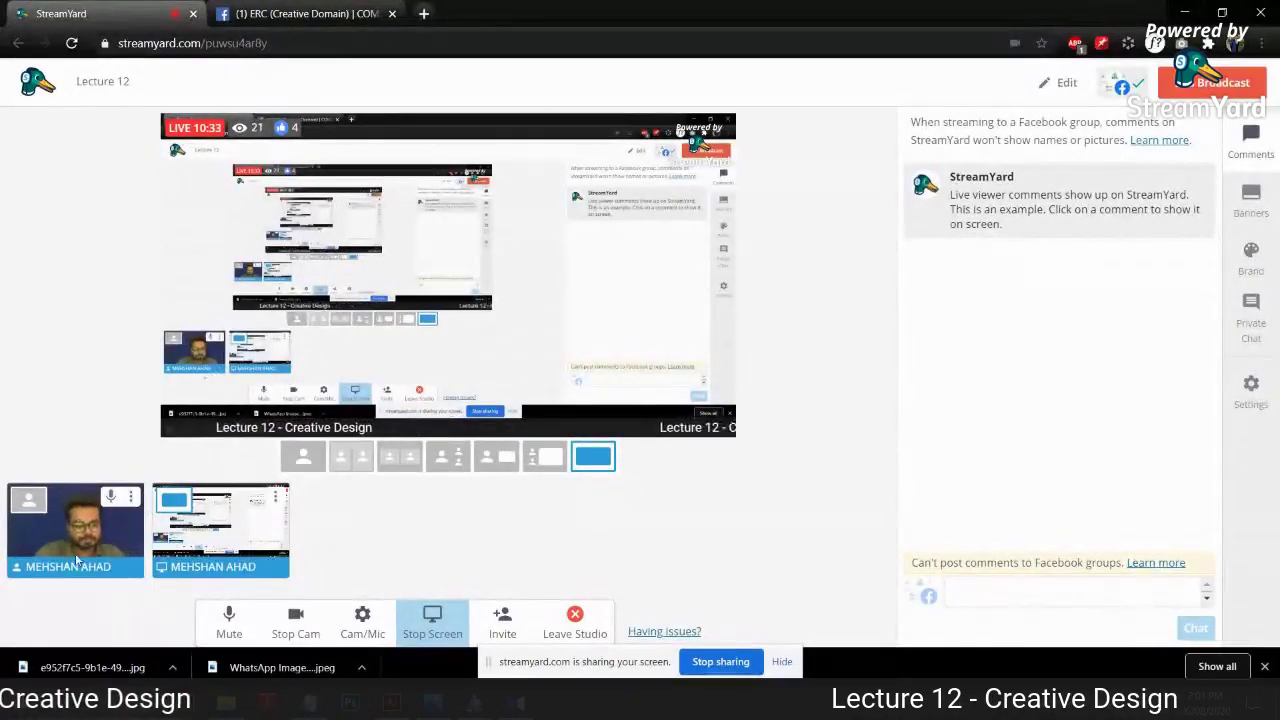
click(297, 640)
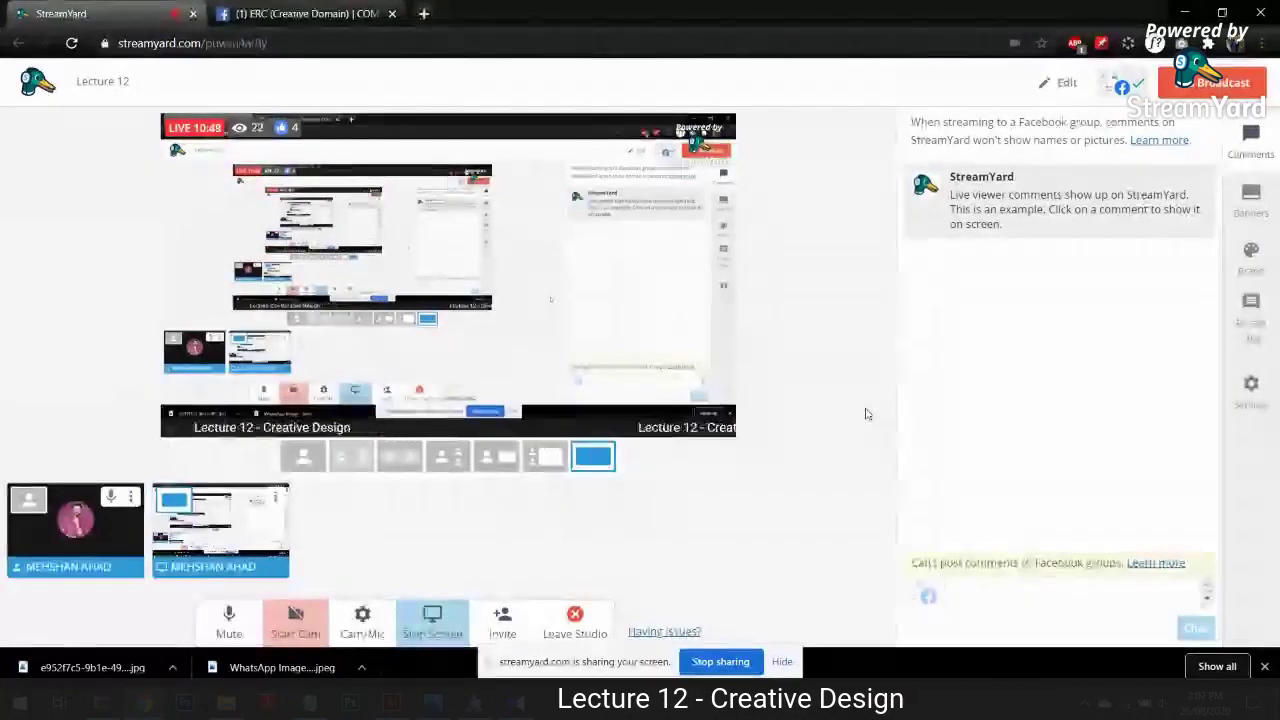
Step: Raise the computer's speaker volume to 24
mouse_move(135, 524)
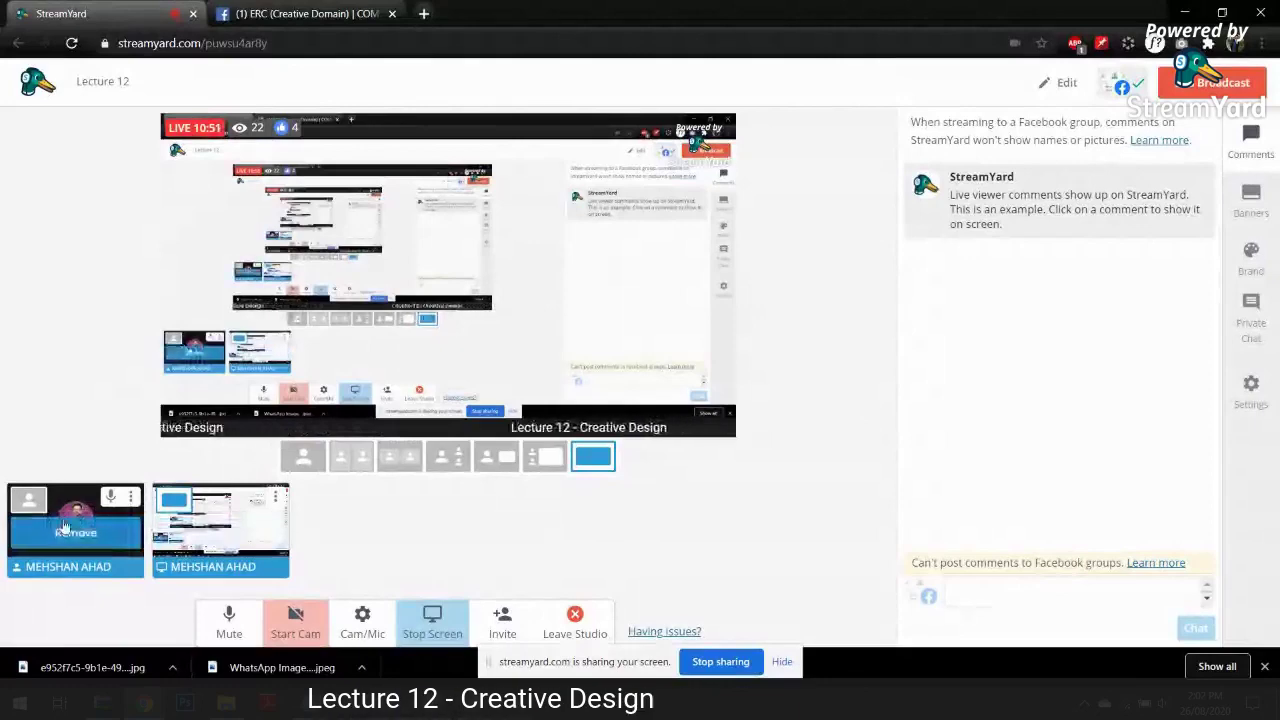
key(XF86AudioRaiseVolume)
key(XF86AudioRaiseVolume)
key(XF86AudioRaiseVolume)
key(XF86AudioRaiseVolume)
key(XF86AudioRaiseVolume)
key(XF86AudioRaiseVolume)
key(XF86AudioRaiseVolume)
key(XF86AudioRaiseVolume)
key(XF86AudioRaiseVolume)
key(XF86AudioRaiseVolume)
key(XF86AudioRaiseVolume)
key(XF86AudioRaiseVolume)
key(XF86AudioRaiseVolume)
key(XF86AudioRaiseVolume)
key(XF86AudioRaiseVolume)
key(XF86AudioRaiseVolume)
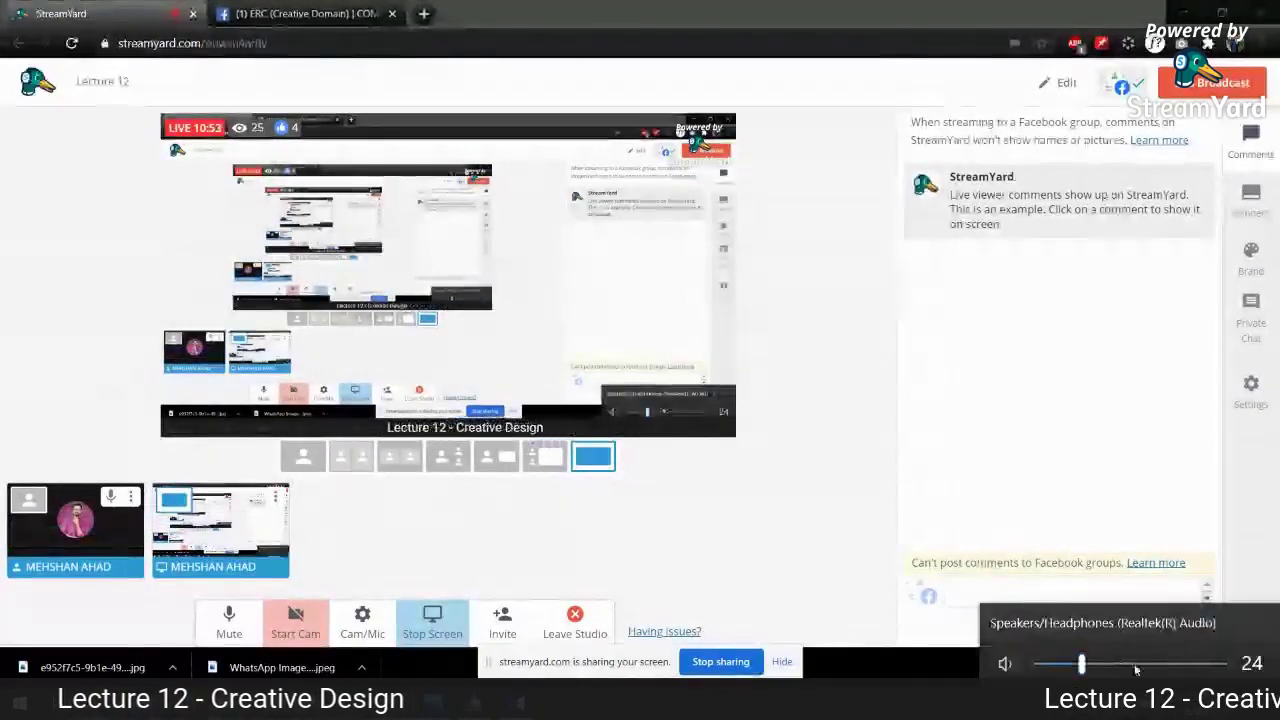
Step: Check the studio's camera and audio device settings, and show the shared screen in the fullscreen layout
click(362, 620)
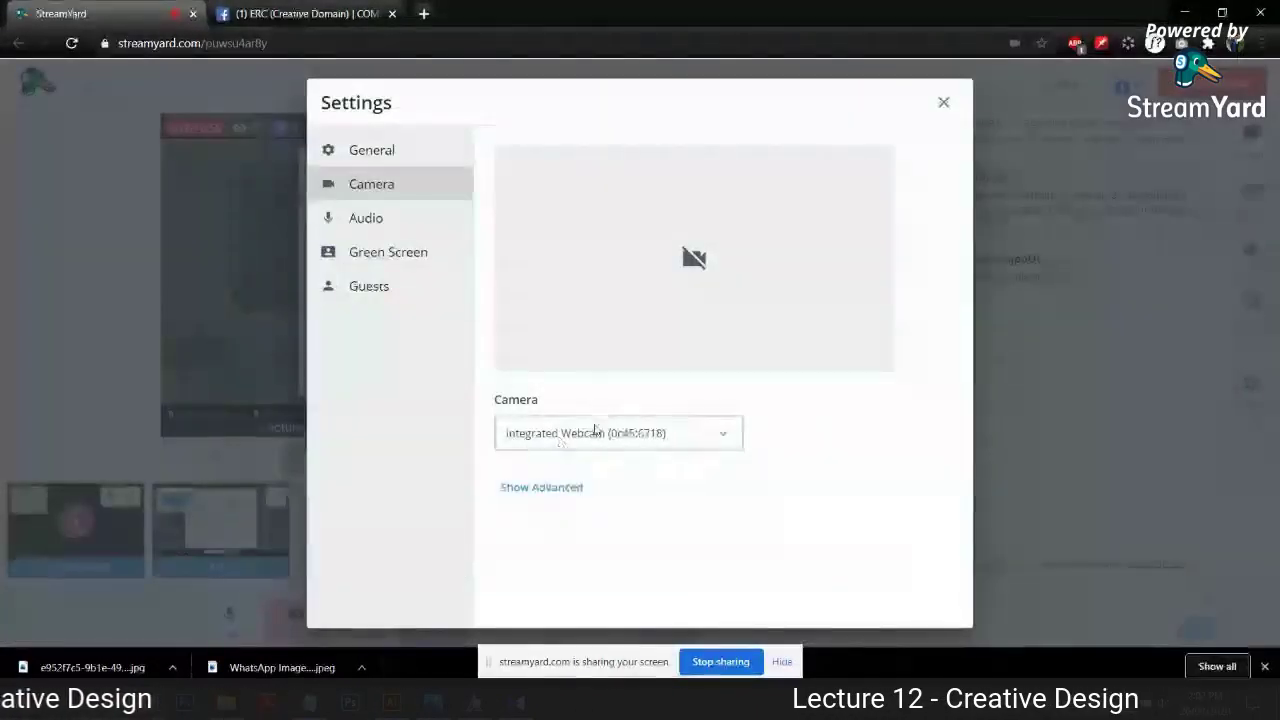
click(378, 218)
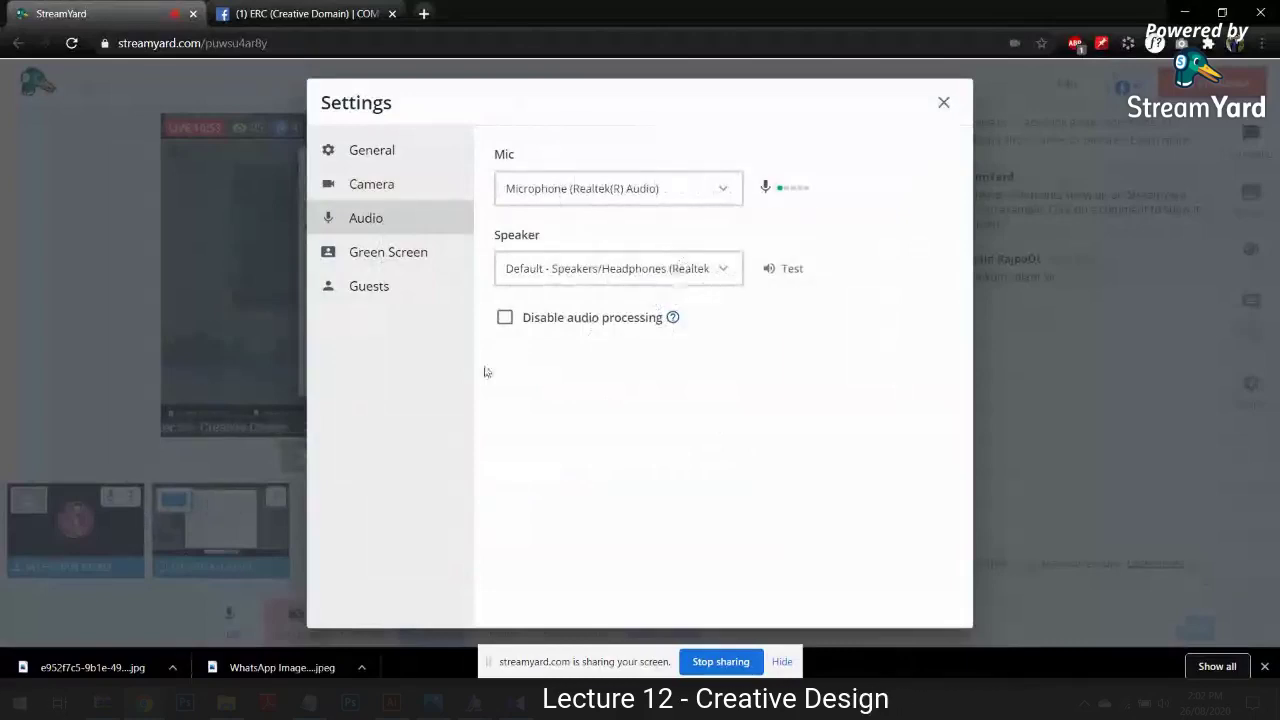
click(944, 103)
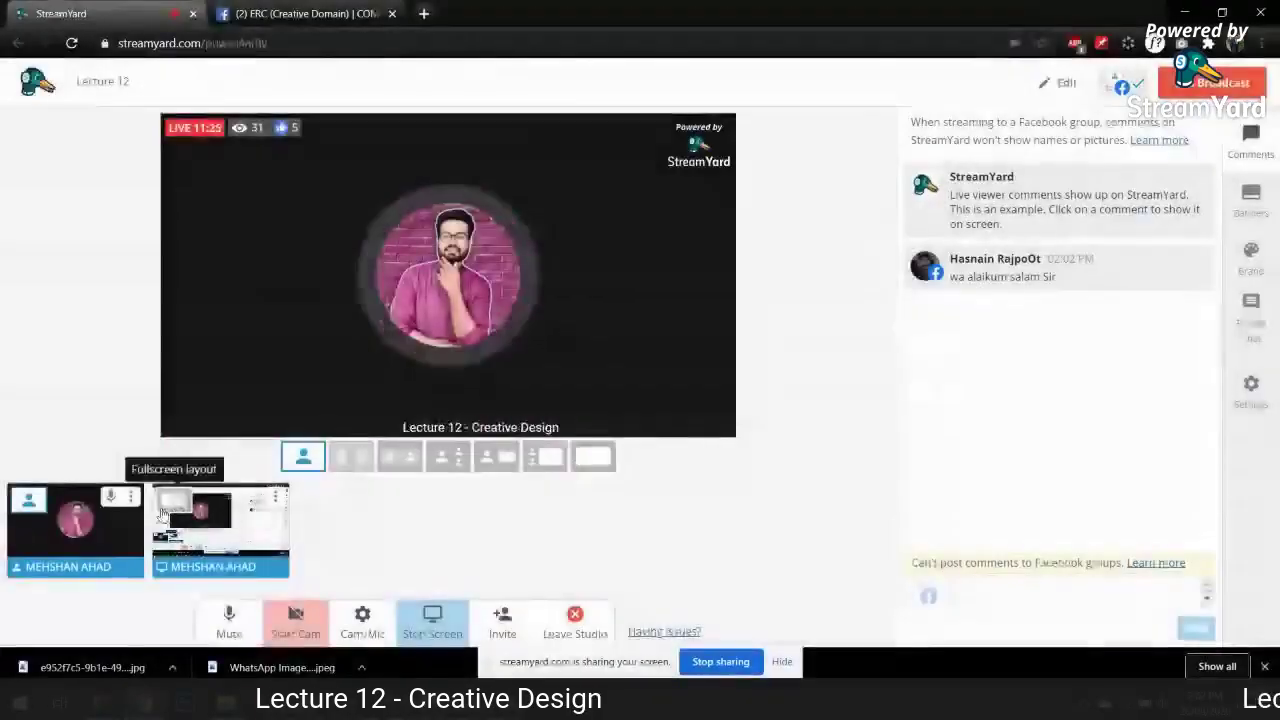
click(173, 498)
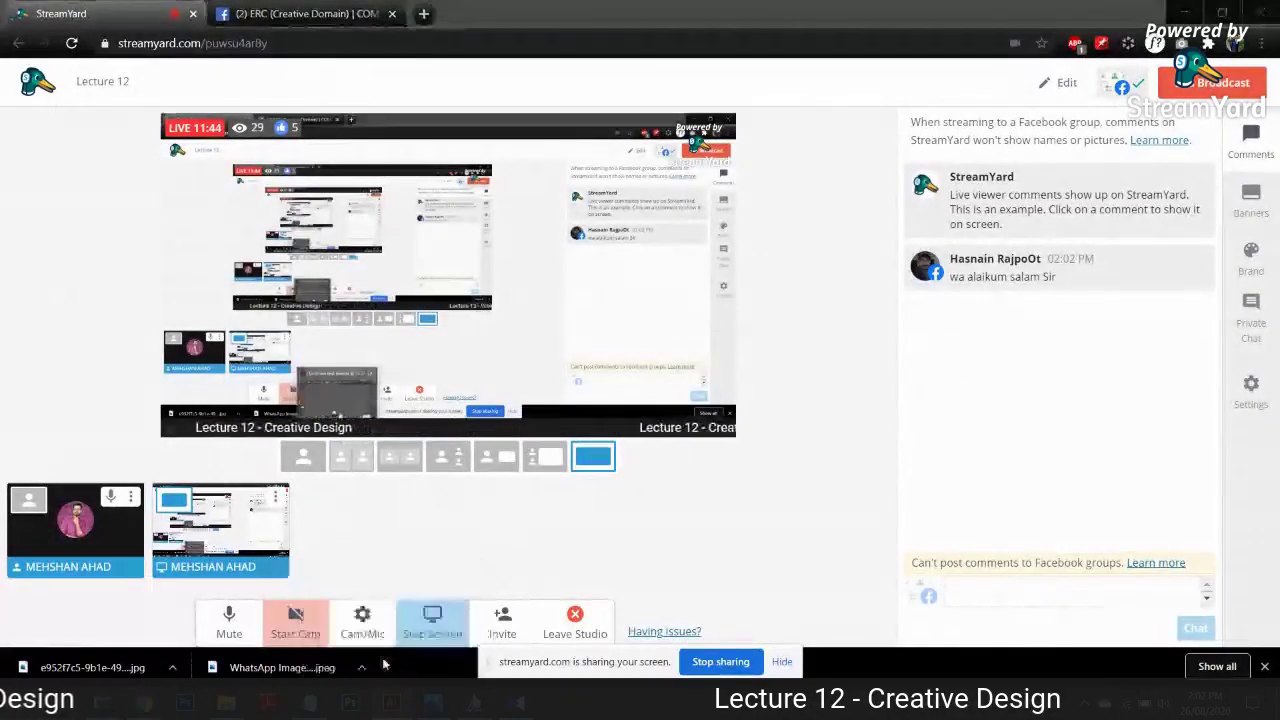
Step: Switch to Illustrator and close all three open documents: the Golfman text, the Moby book cover and the revised logo
key(alt+Tab)
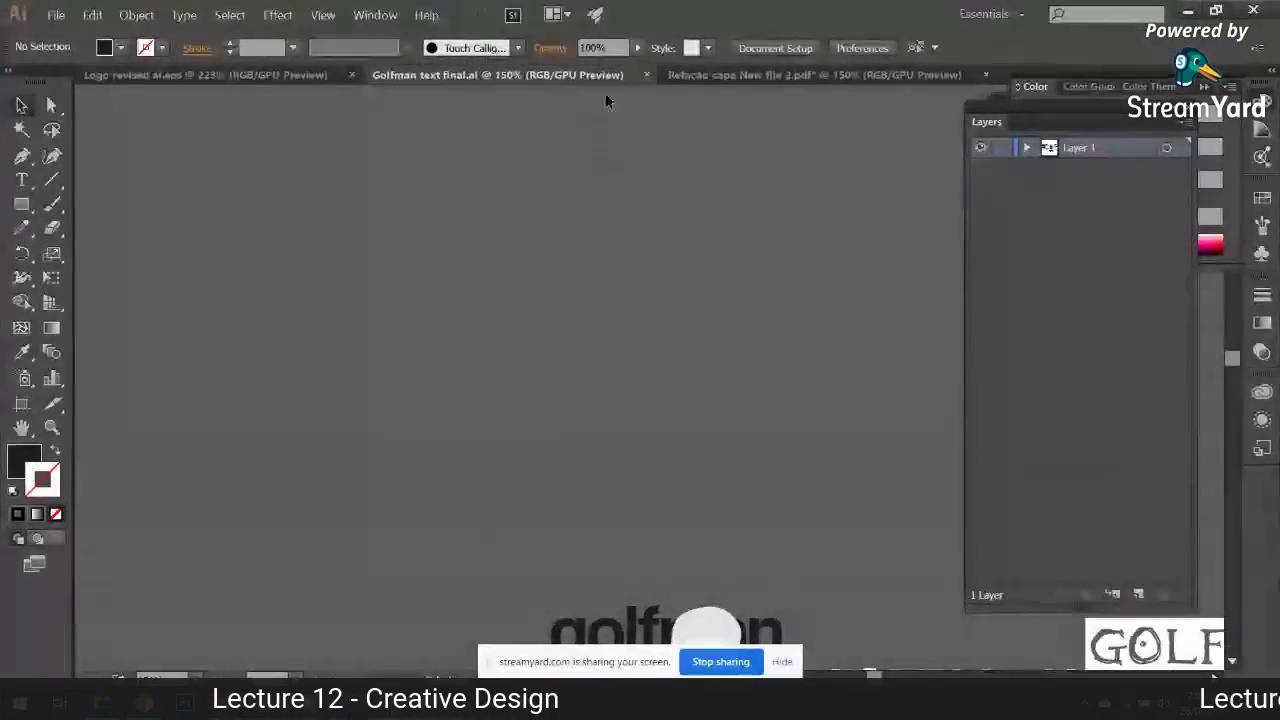
click(646, 75)
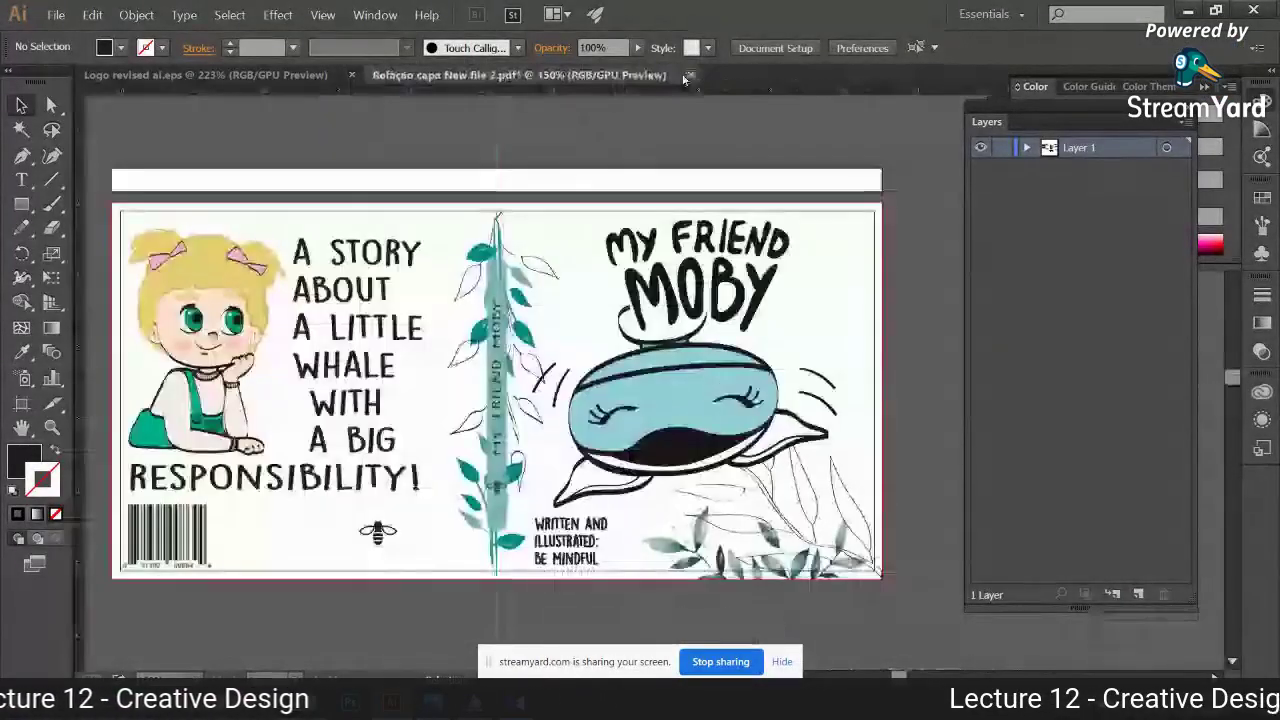
click(690, 75)
click(741, 377)
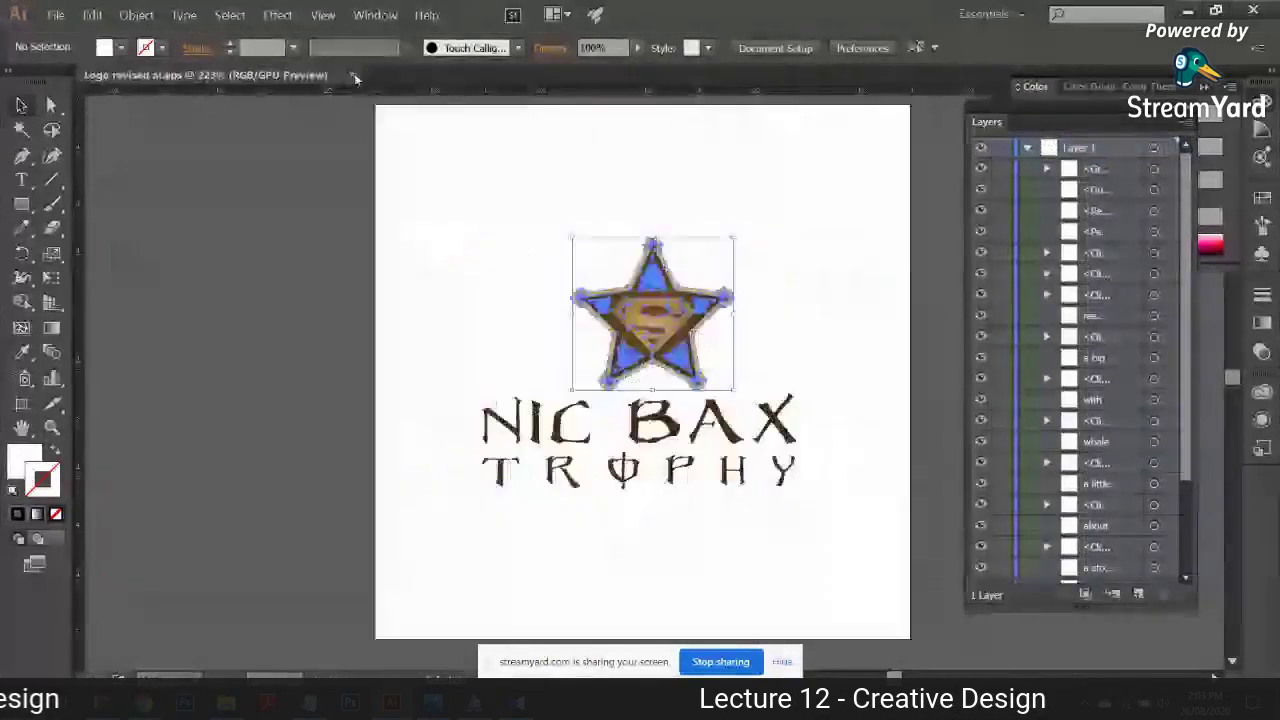
key(ctrl+w)
Step: Return to Chrome and bring up the Fiverr form for creating a new gig
mouse_move(143, 703)
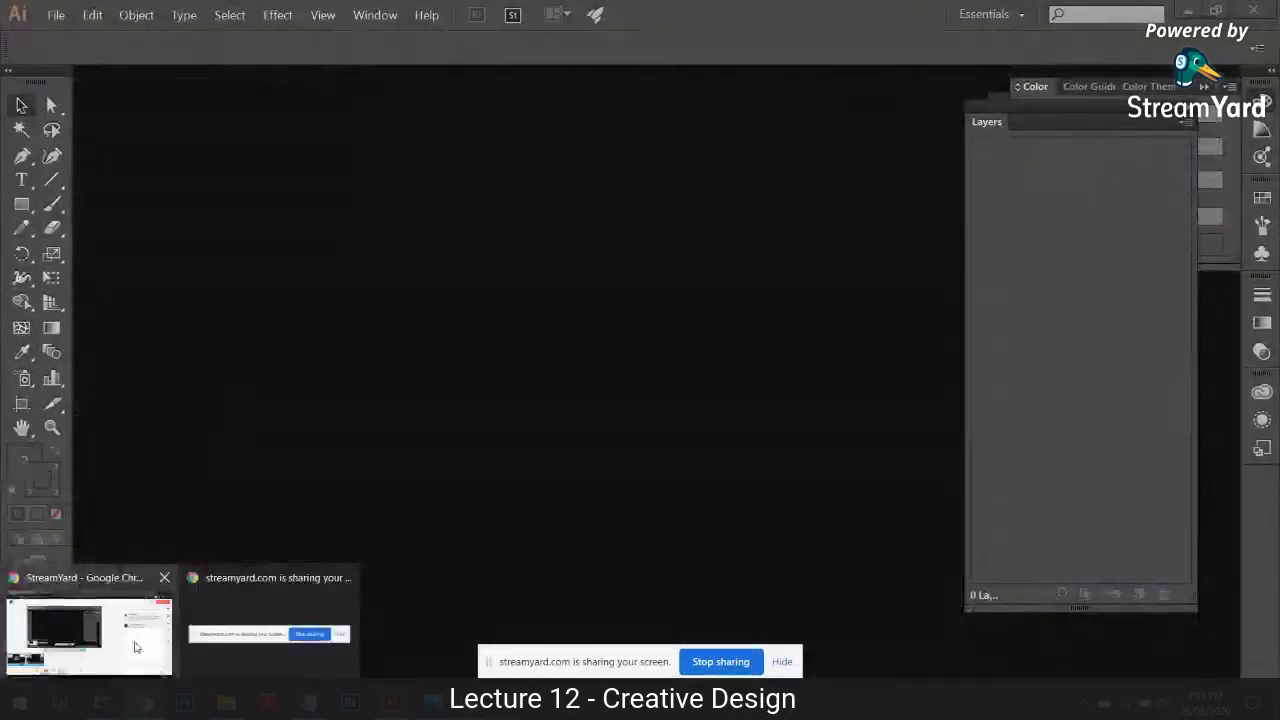
click(90, 620)
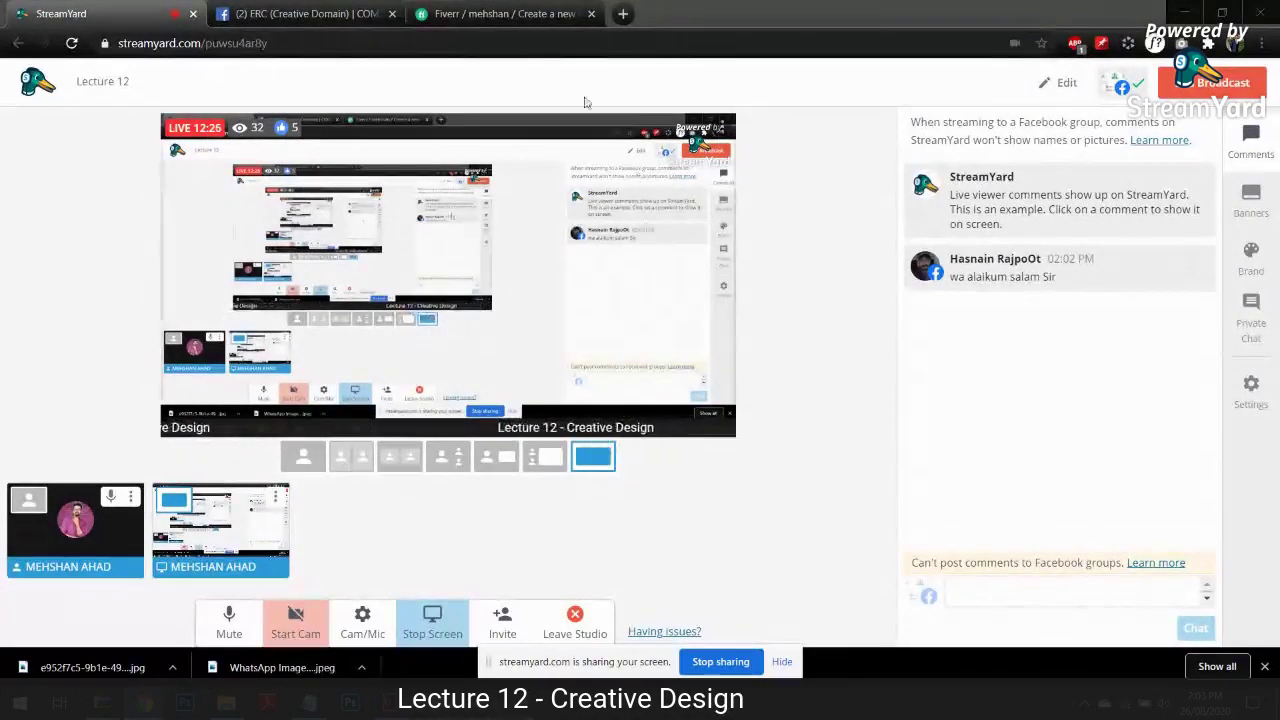
click(505, 13)
drag(1276, 281, 1279, 270)
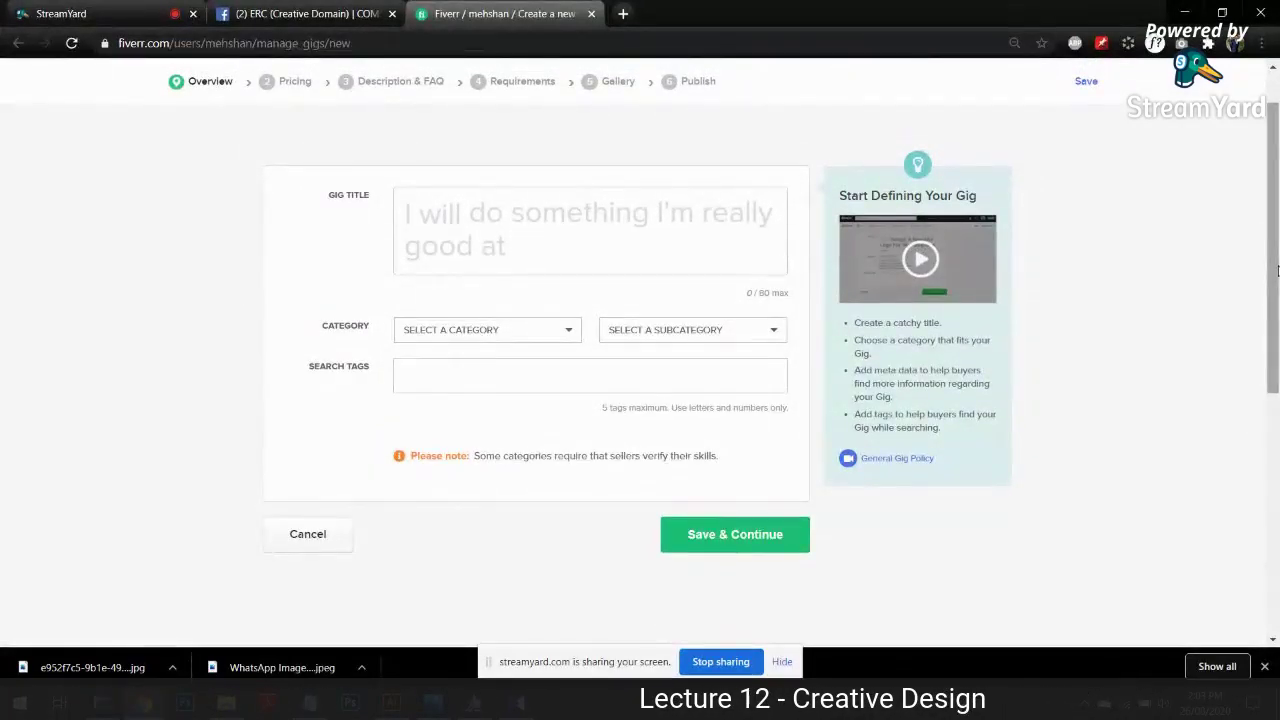
Step: Enter "minimalist and 3D logo for your brand" as the gig title after "I will"
click(584, 254)
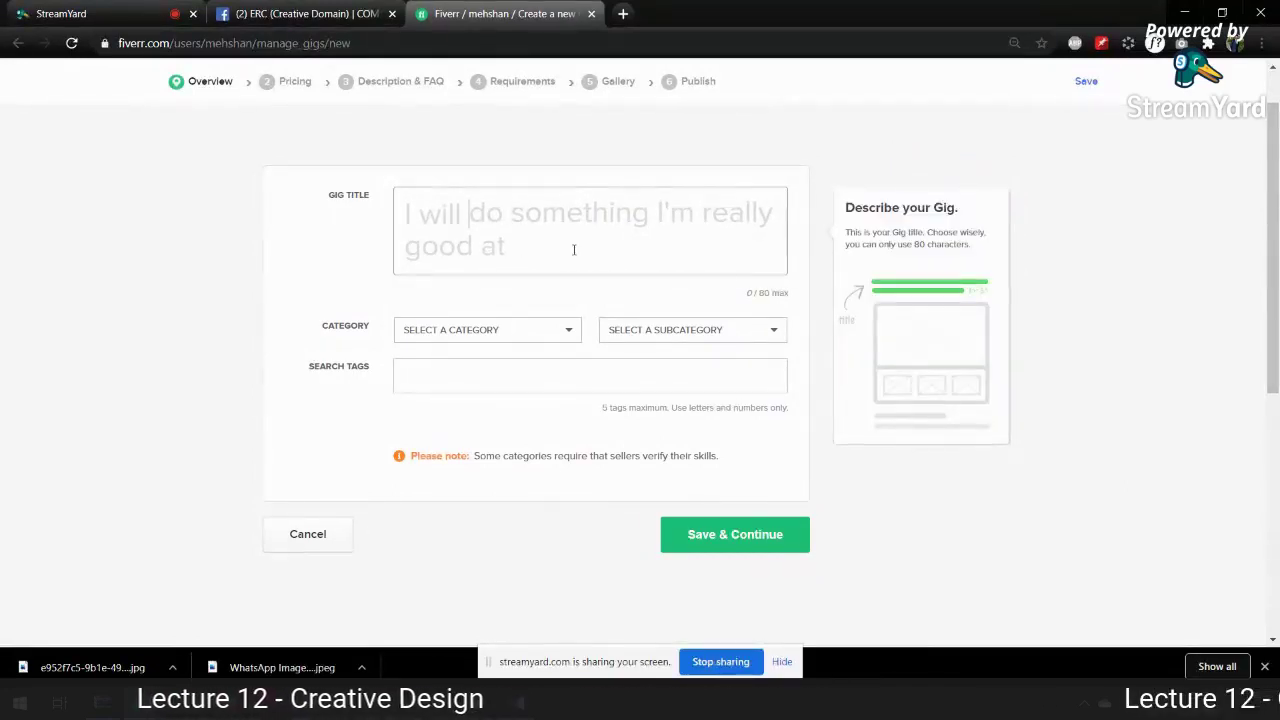
text(Design)
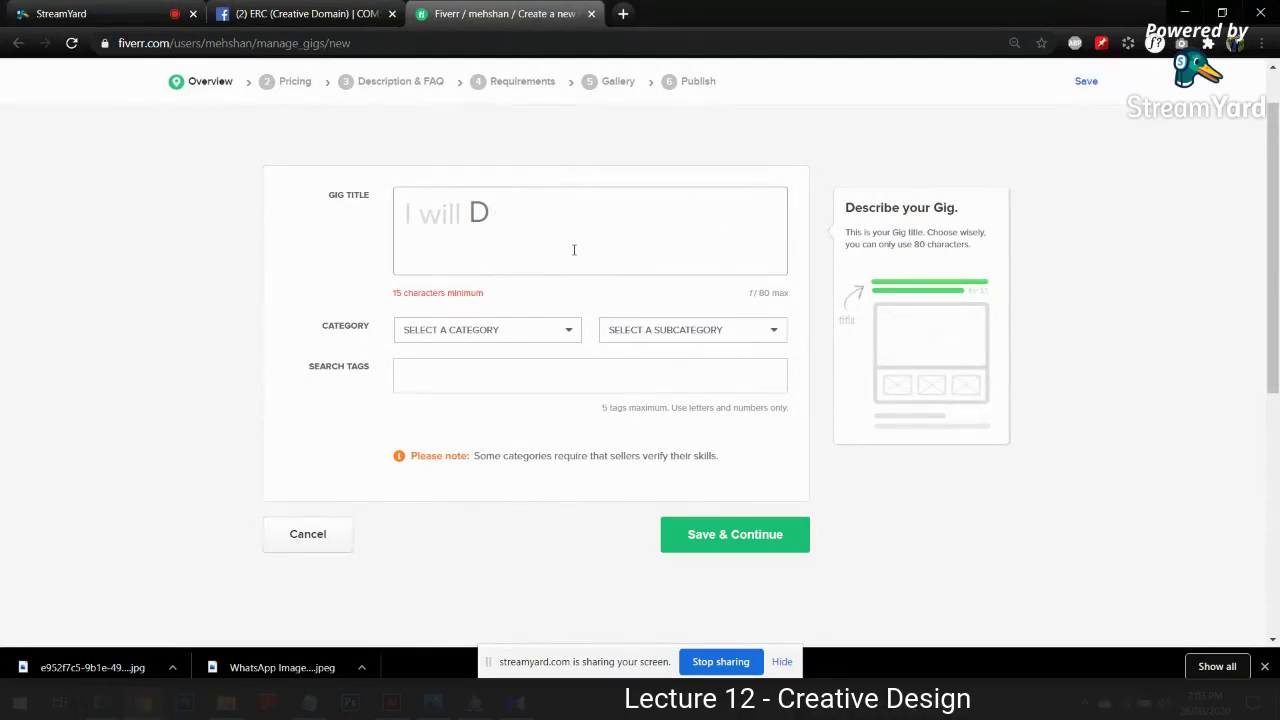
key(BackSpace)
text(minim)
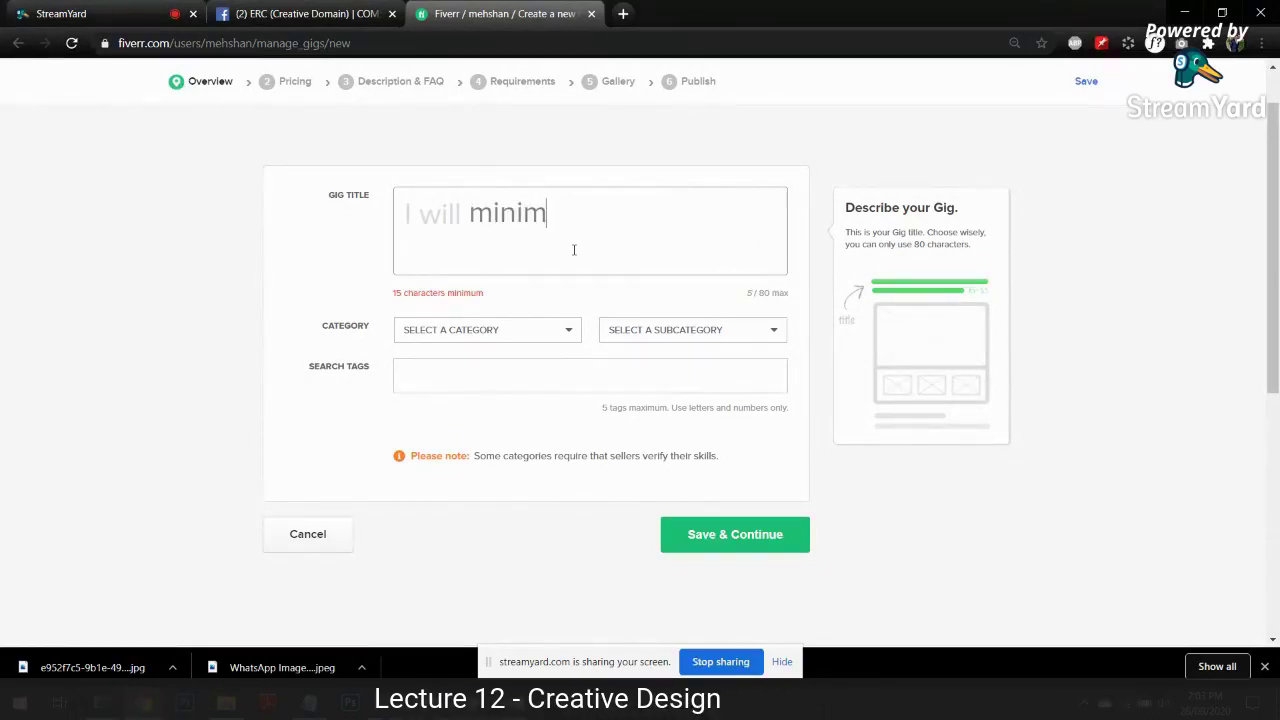
text(alist and 3)
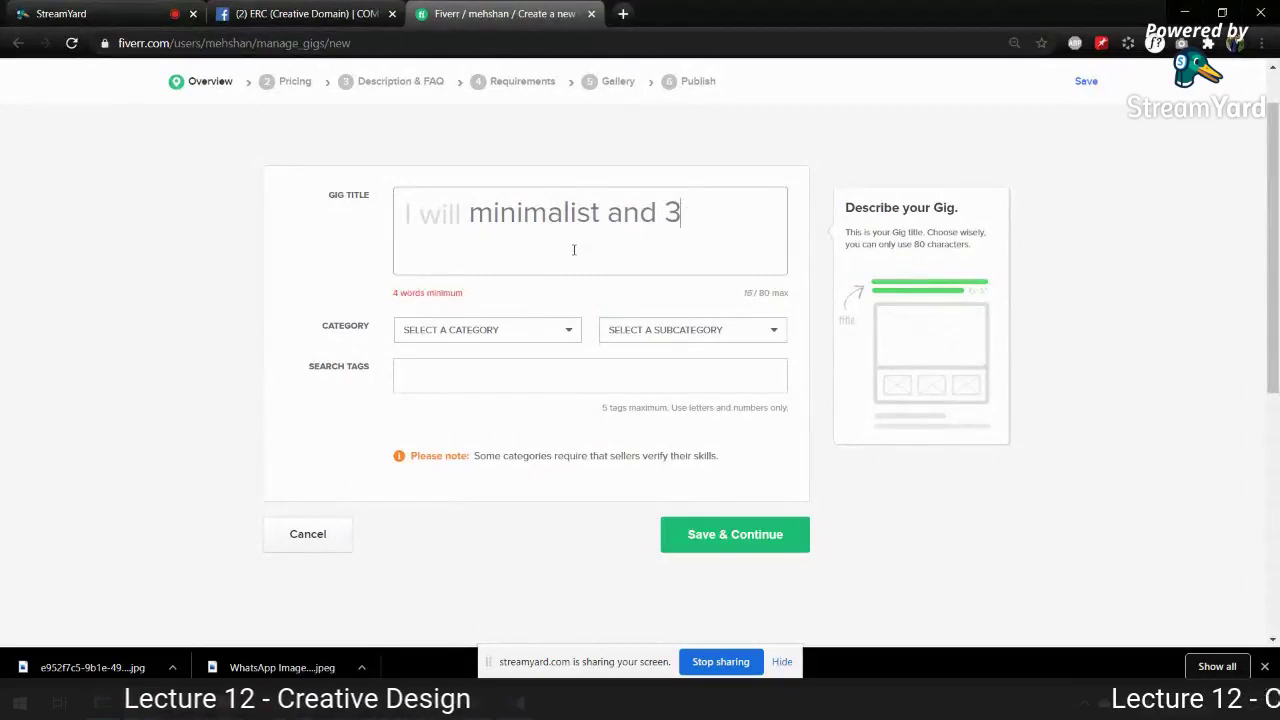
text(D logo for your )
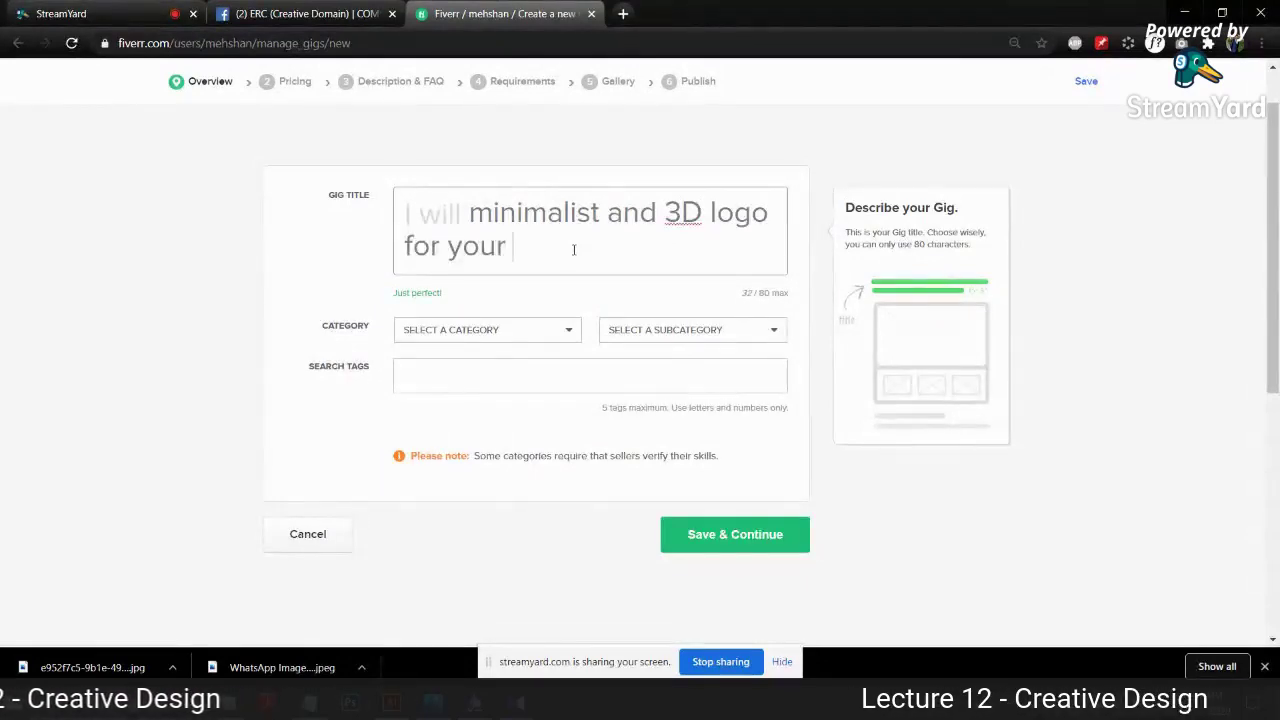
text(brand)
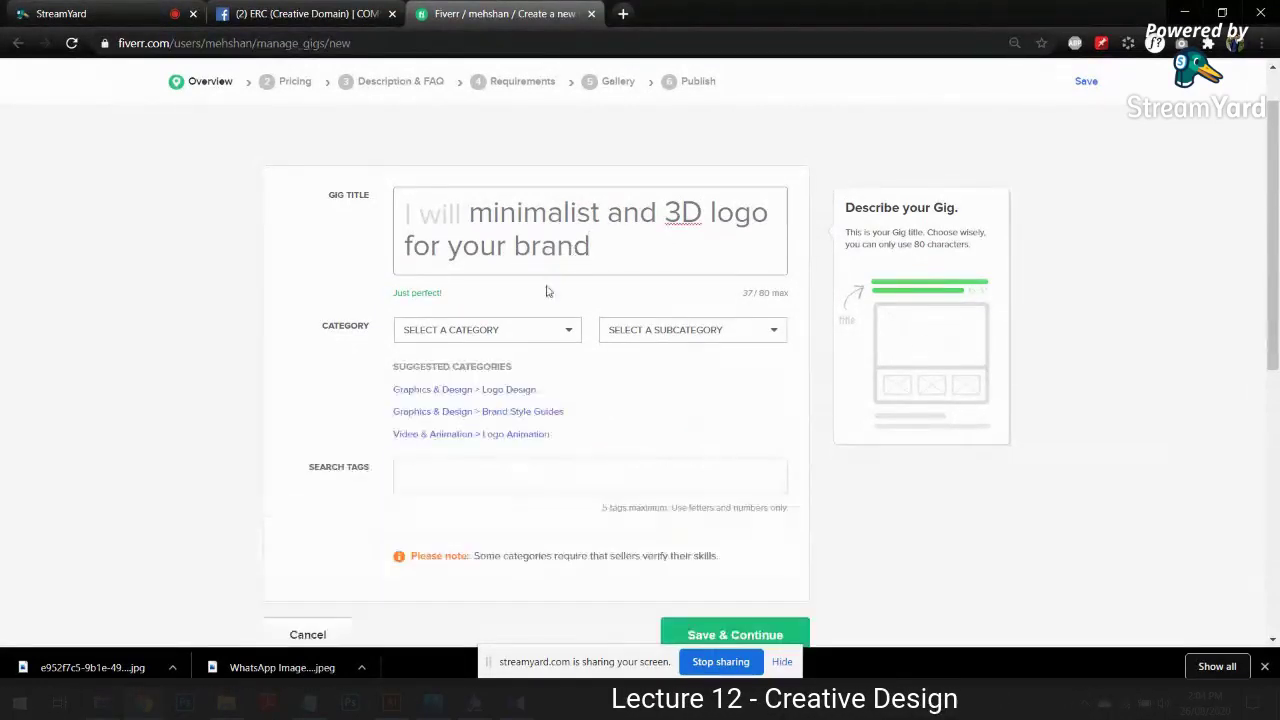
Step: Check the StreamYard comments, and insert "design" before "minimalist" in the Fiverr gig title
click(88, 10)
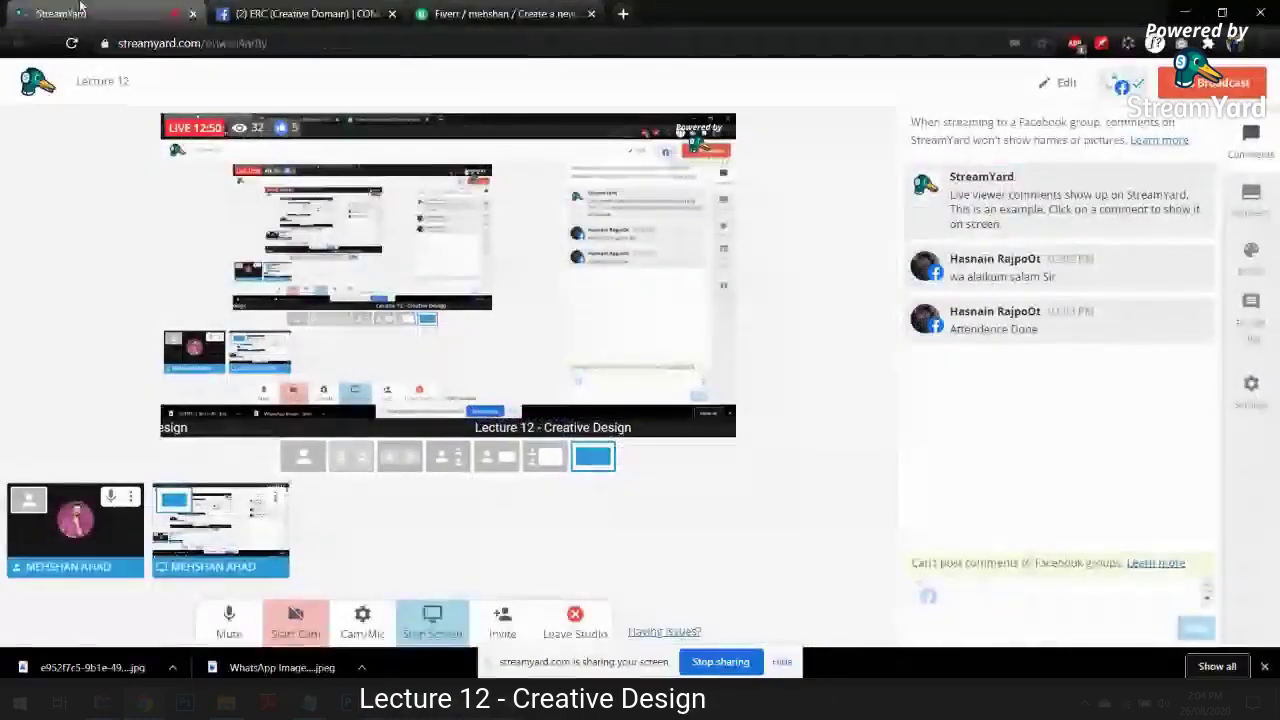
click(500, 13)
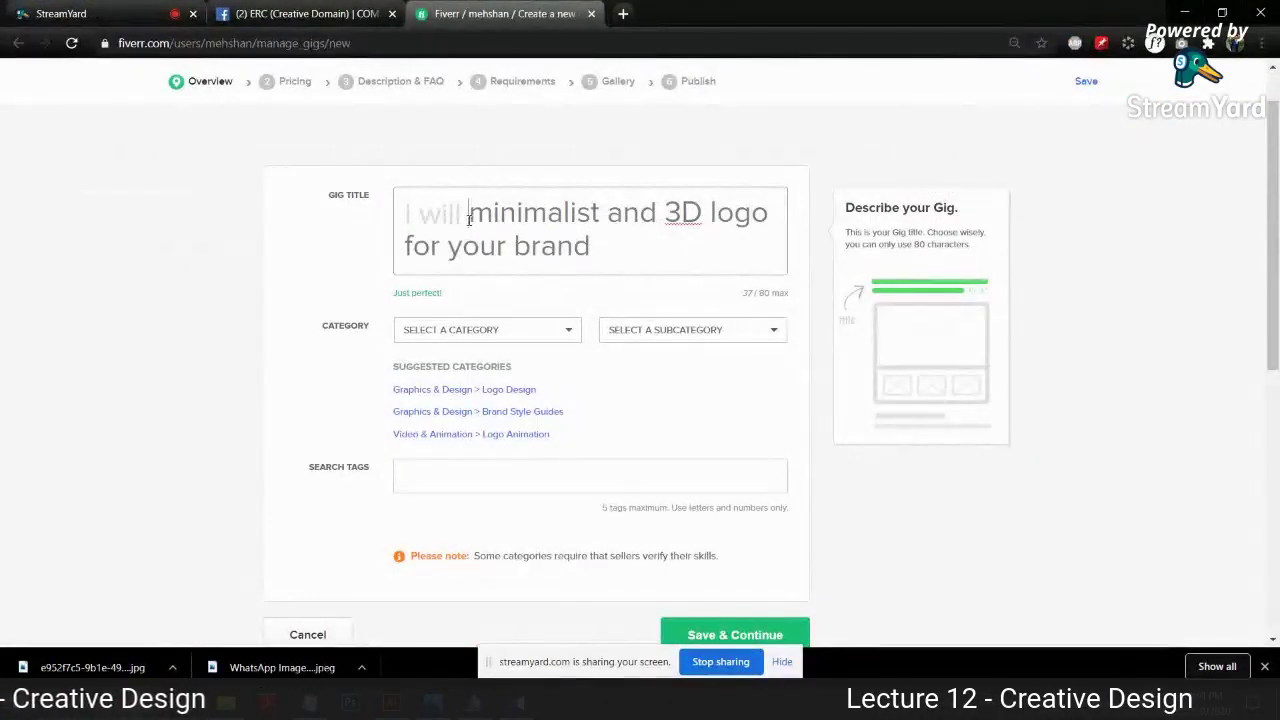
click(469, 220)
text(do)
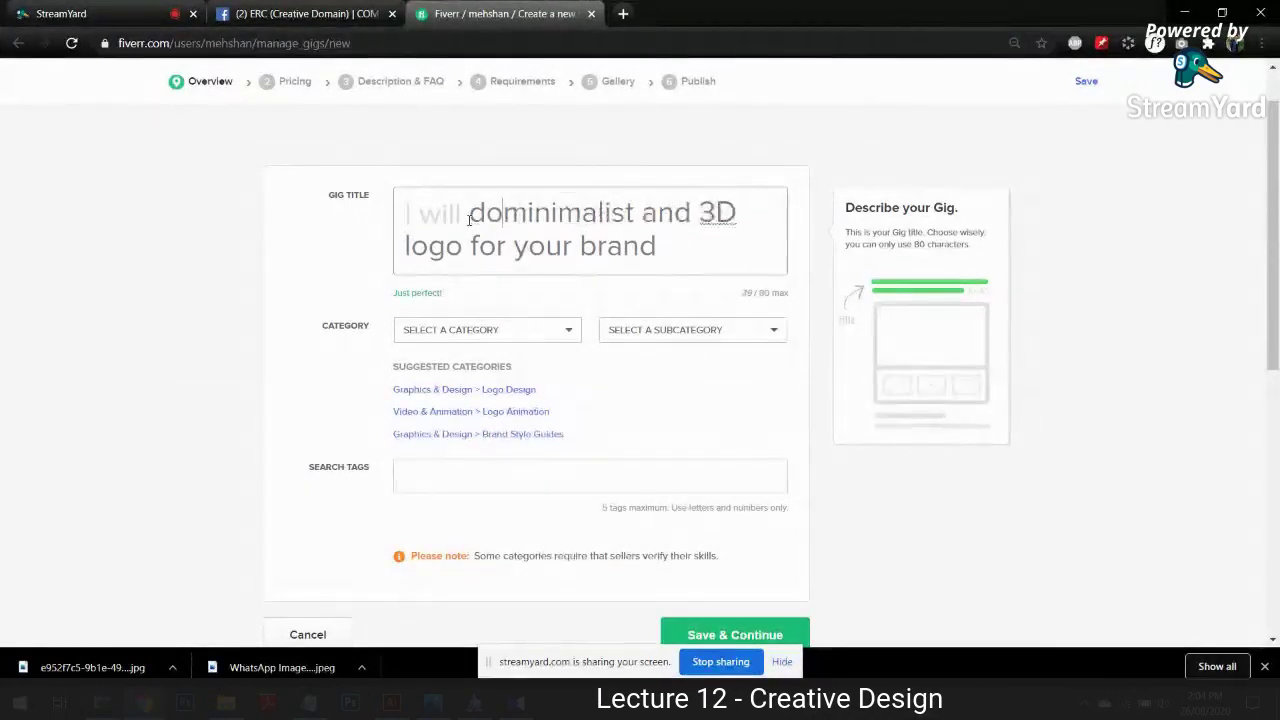
text(sign)
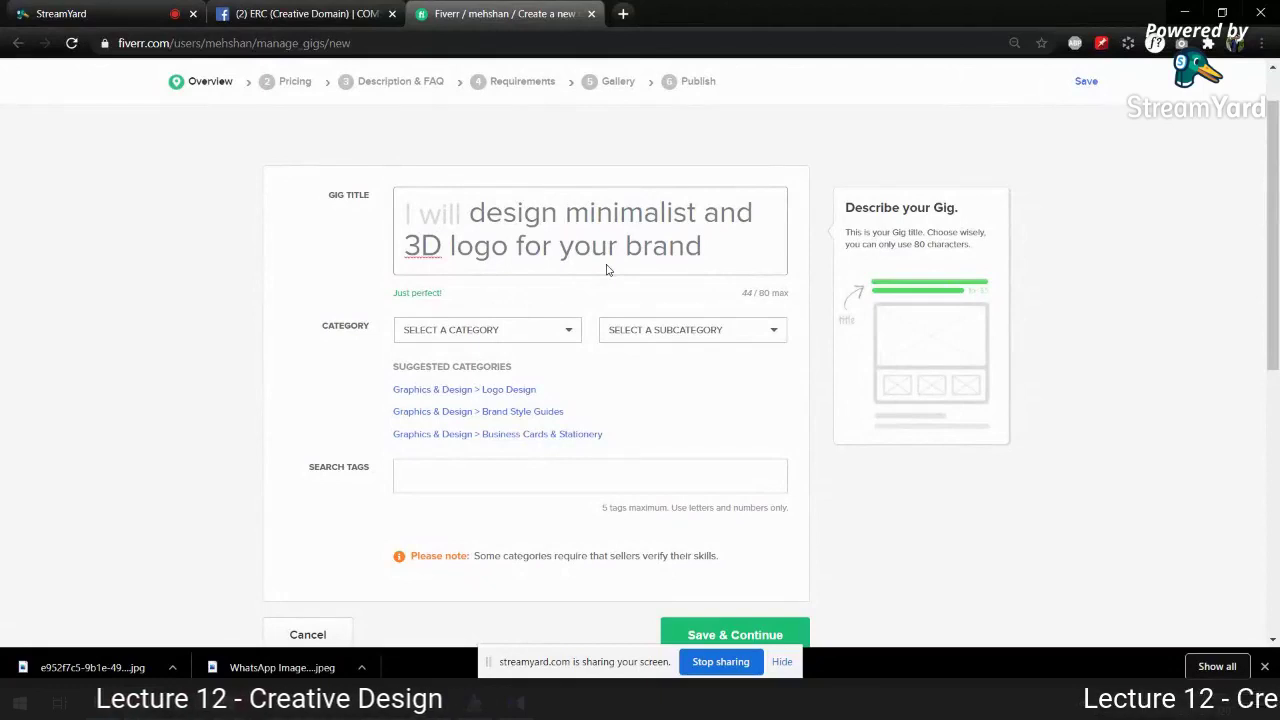
click(468, 213)
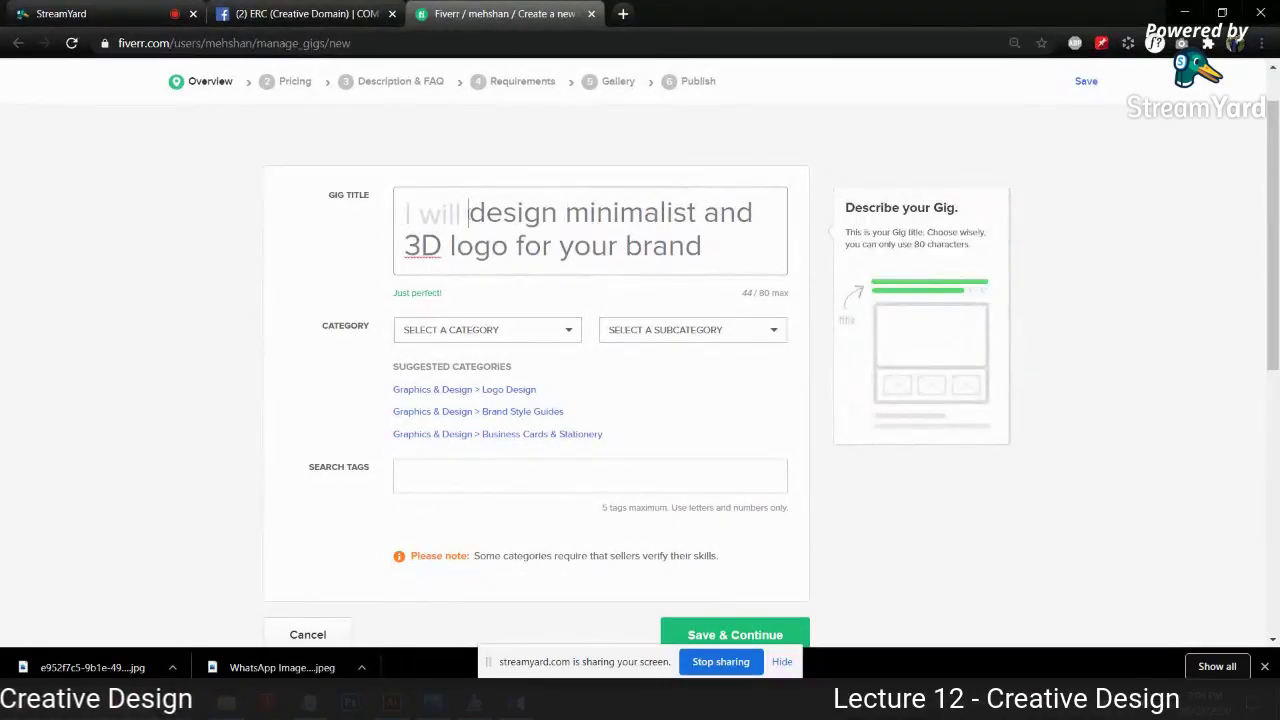
drag(468, 213, 720, 248)
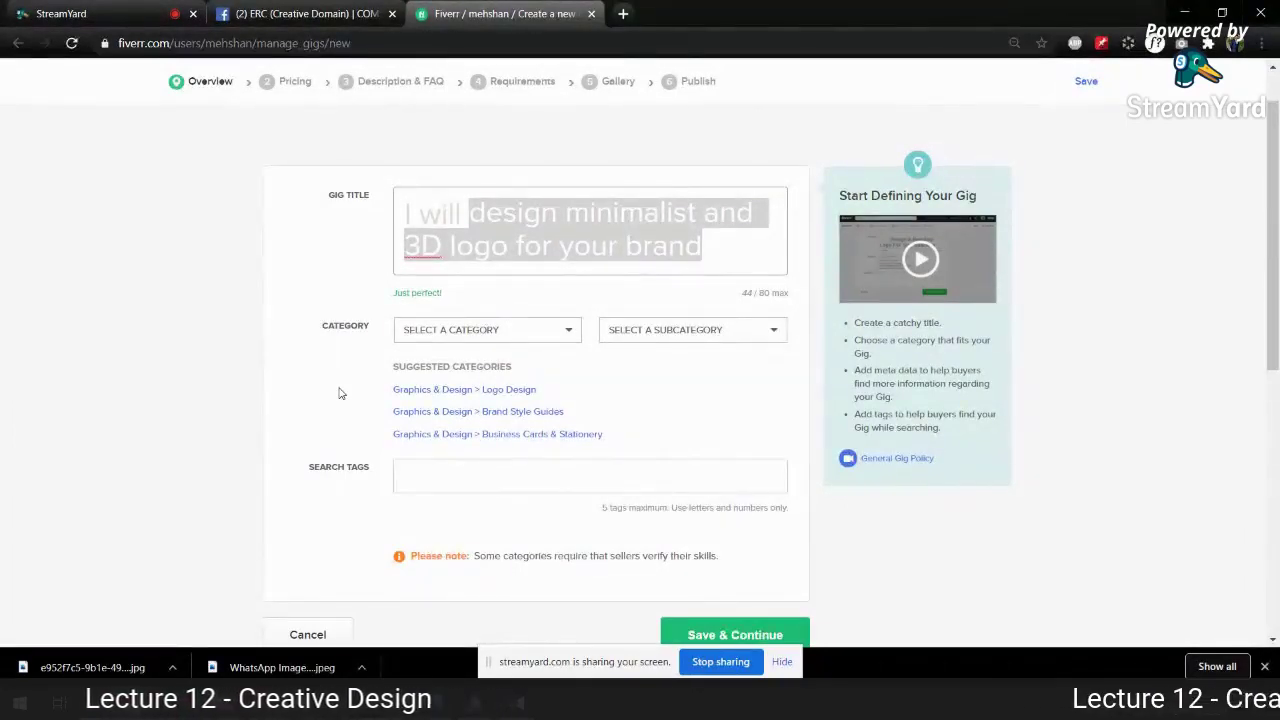
Step: Set the gig category to Graphics & Design with the Logo Design subcategory, and review the logo style options
click(440, 335)
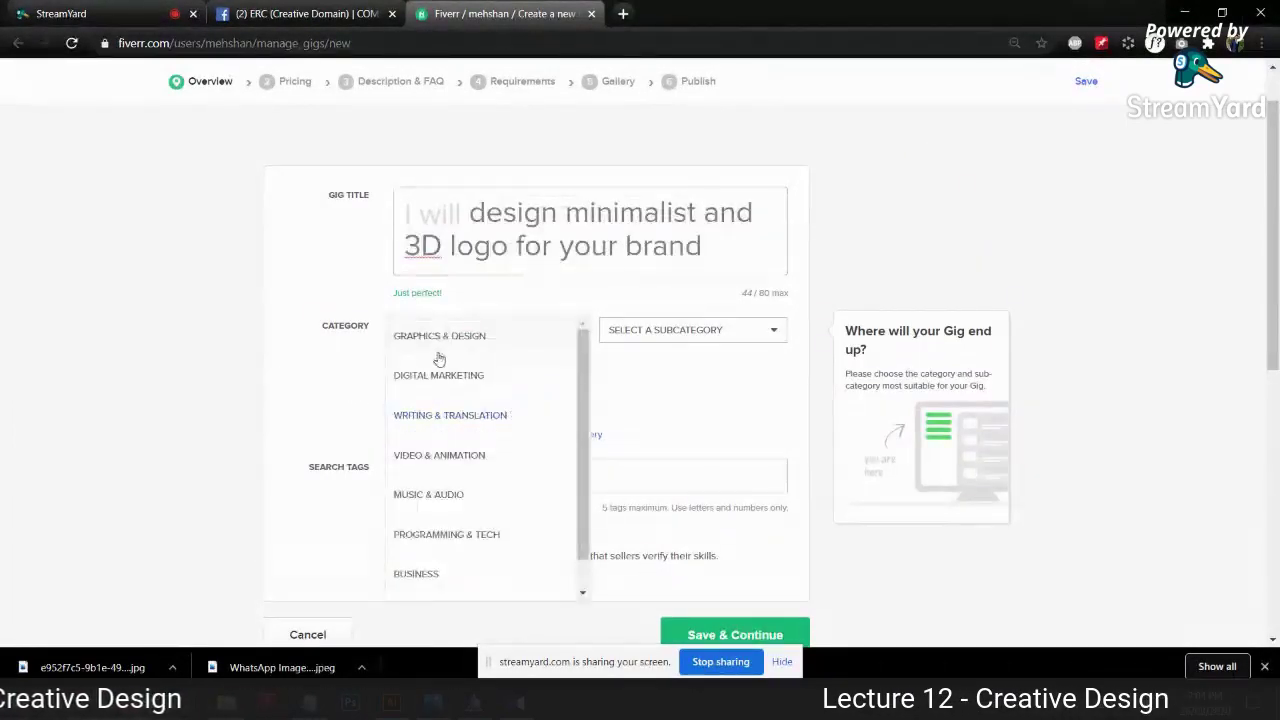
click(478, 345)
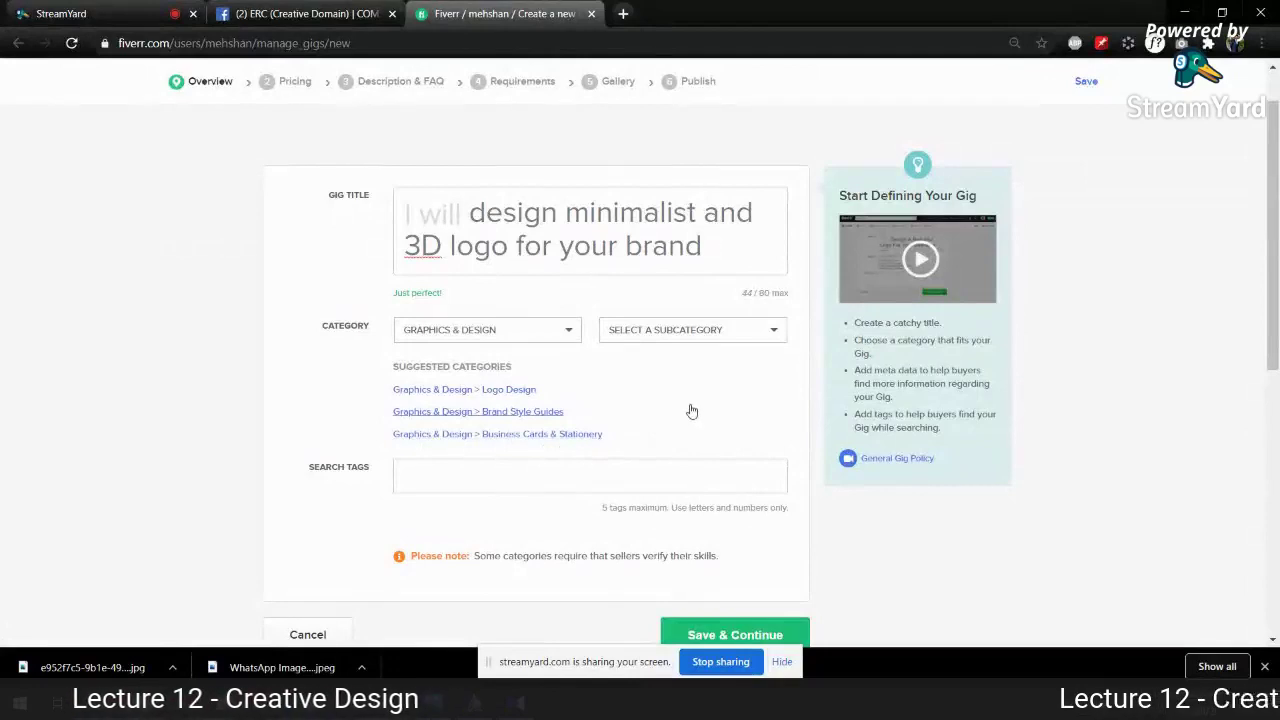
click(657, 336)
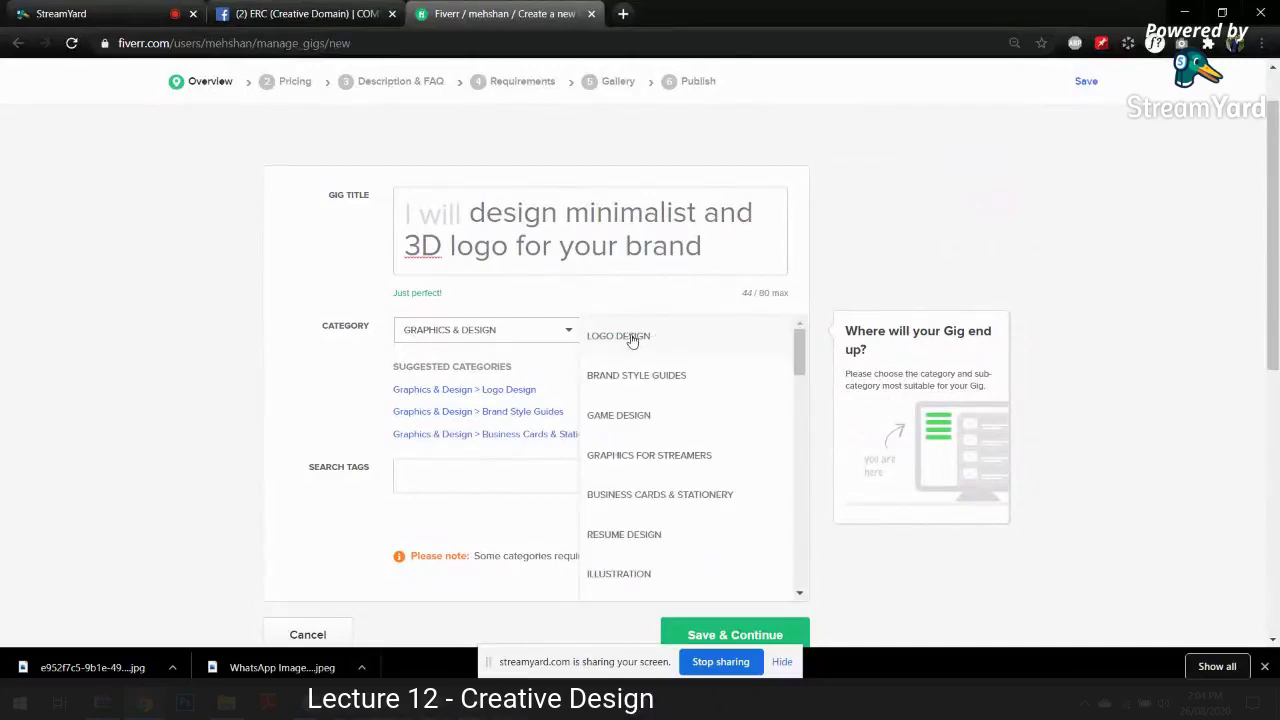
click(630, 337)
scroll(245, 298, down, 2)
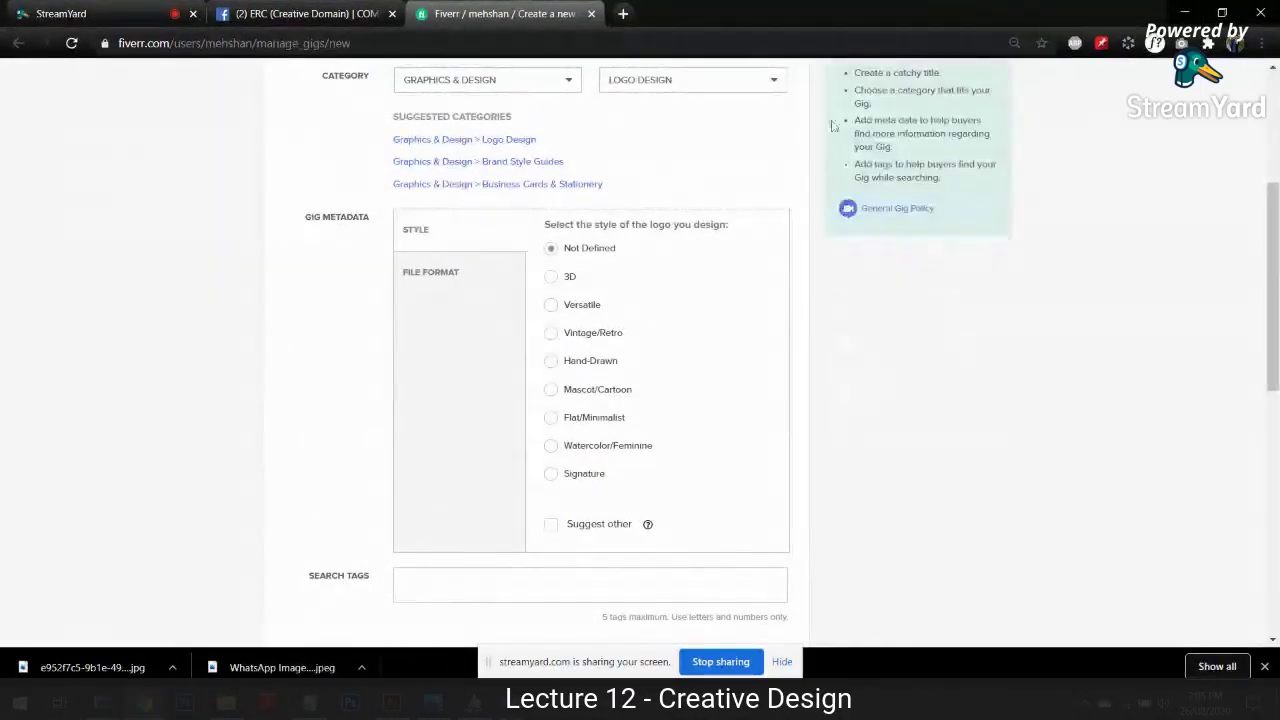
mouse_move(650, 523)
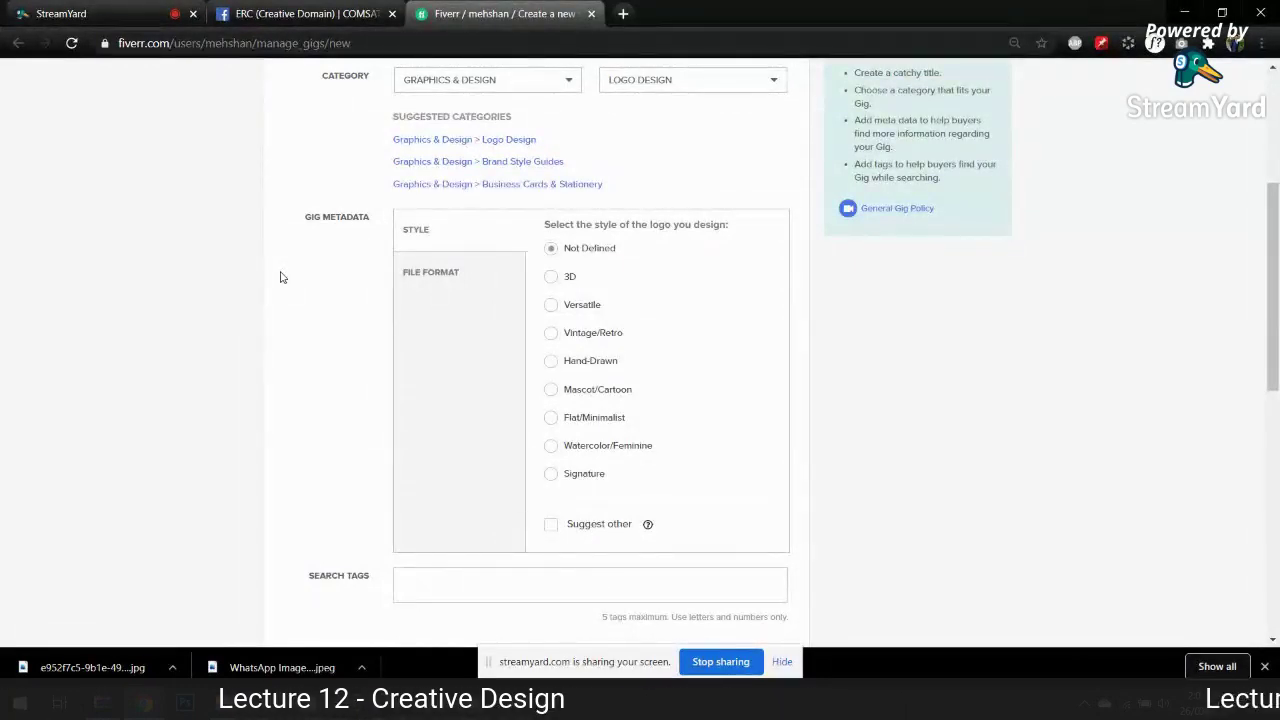
Step: Search Google for "google logo" in a new browser tab and show the image results
click(623, 13)
text(googld)
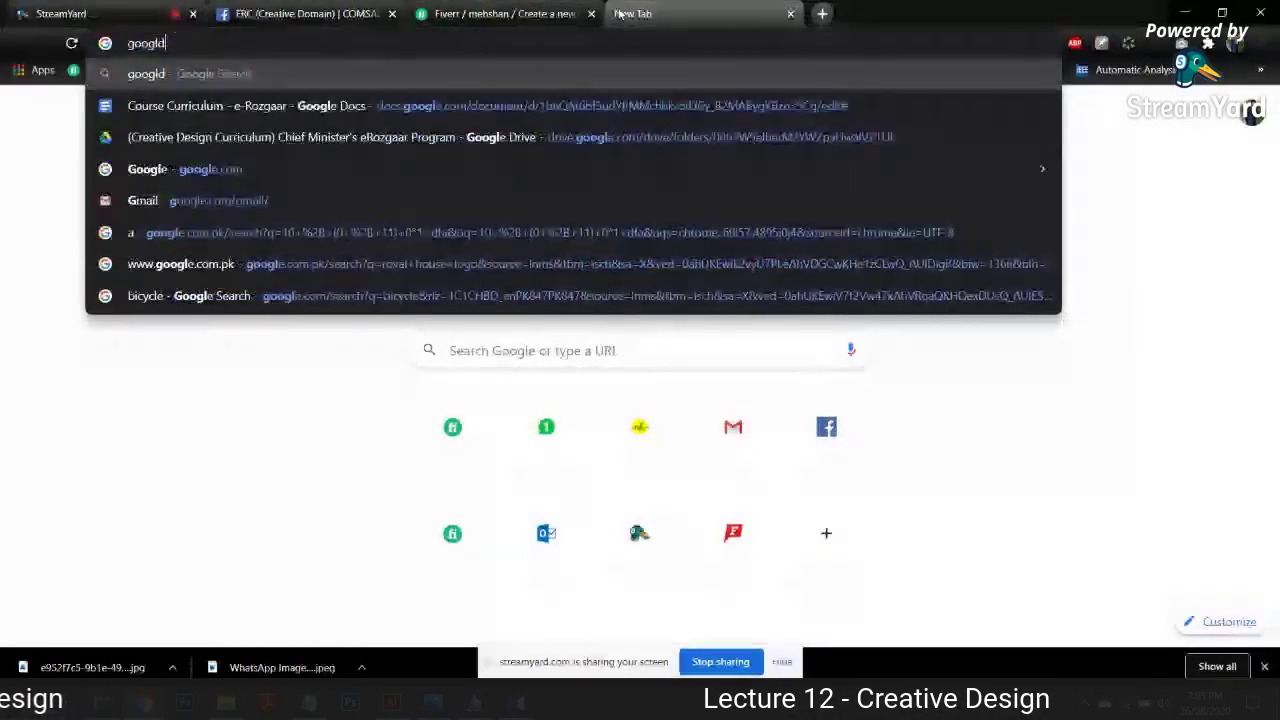
key(Return)
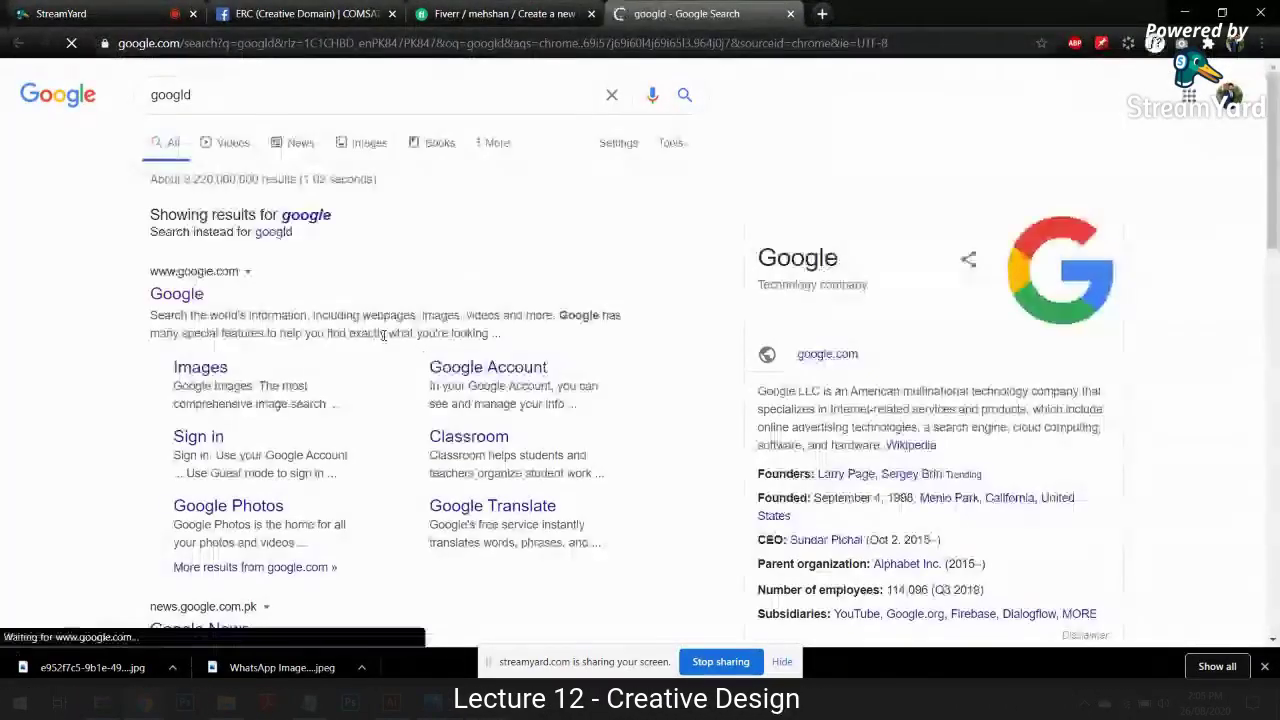
click(1055, 240)
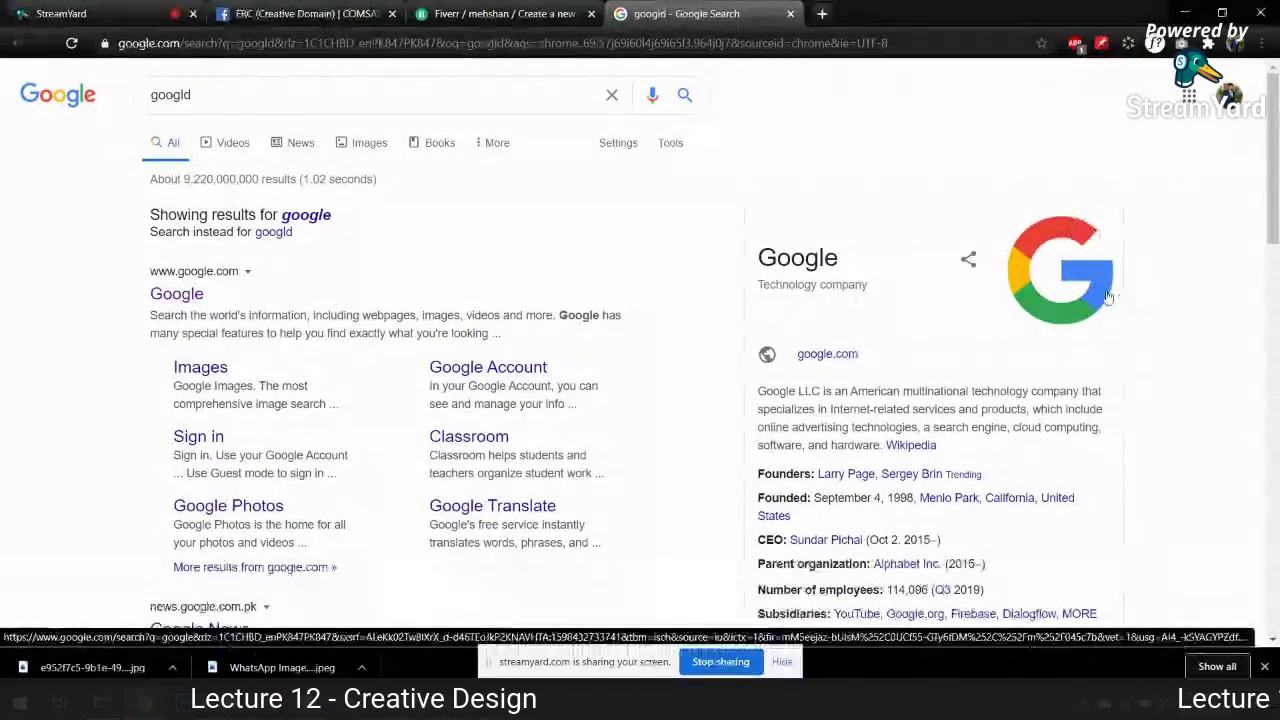
click(249, 103)
key(BackSpace)
text(e logo)
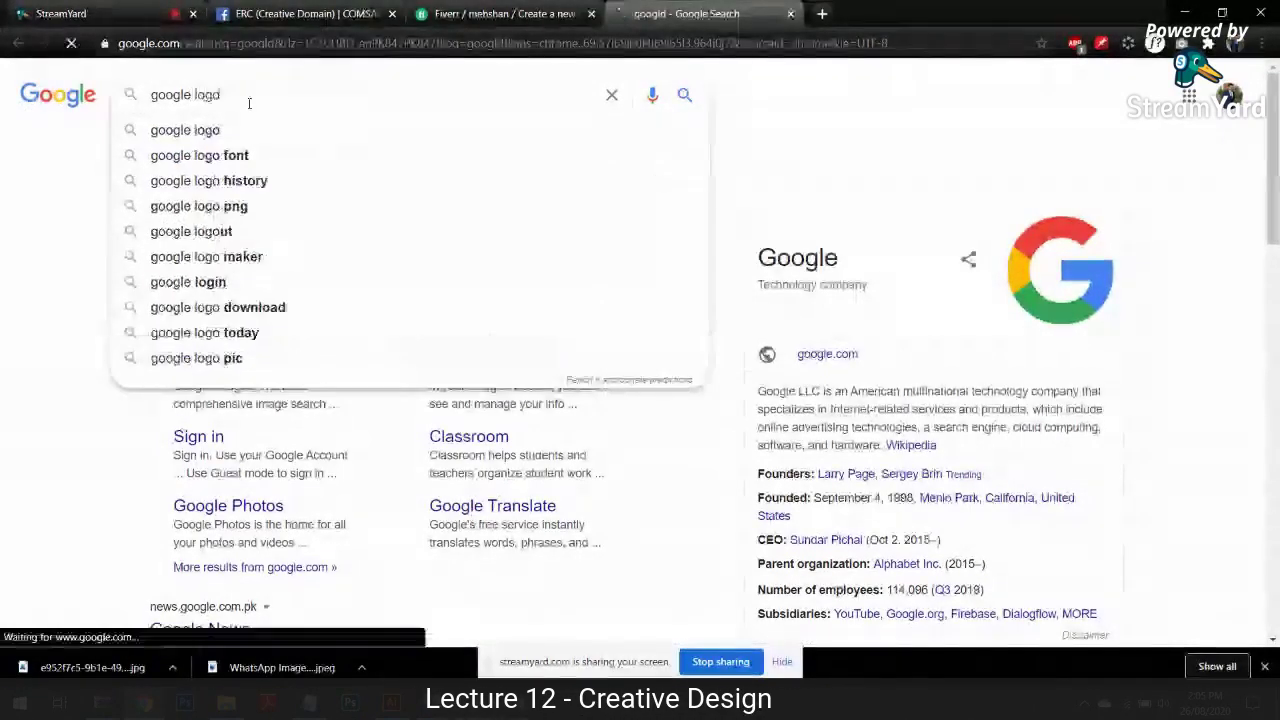
key(Return)
click(243, 148)
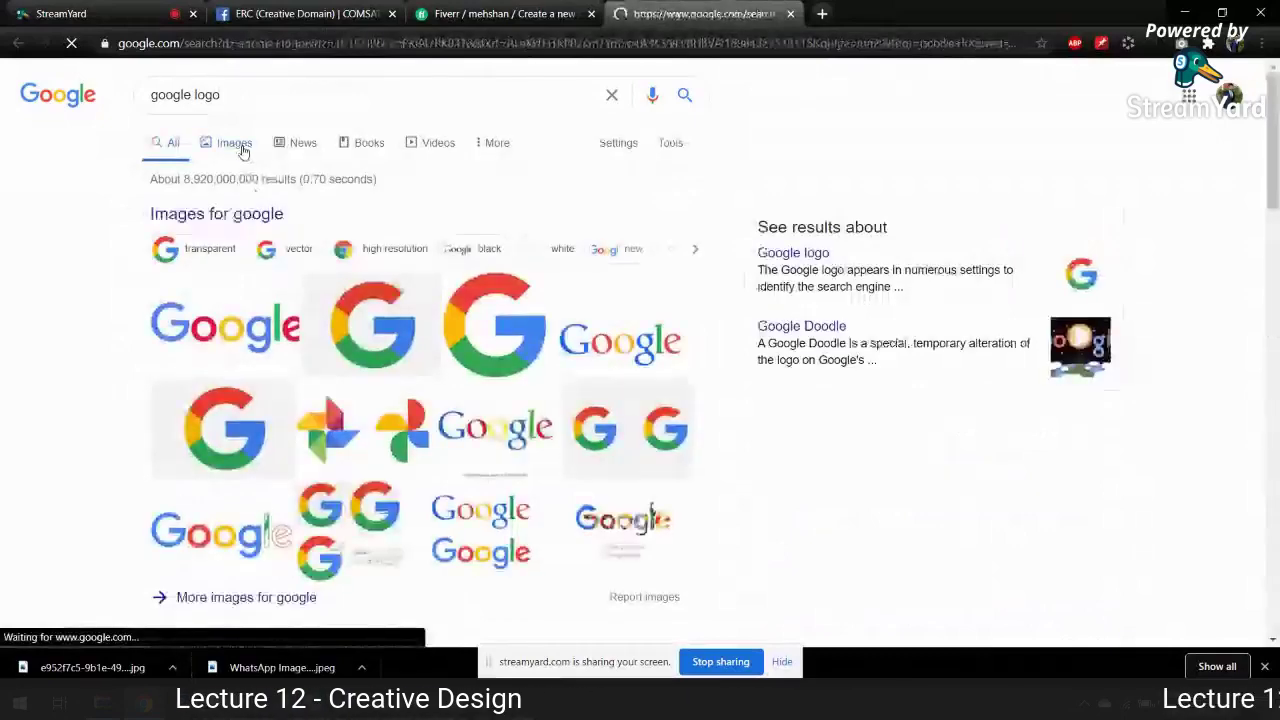
Step: Search Google Images for "google logo history" and open the PNC Logos timeline image in its own tab for viewing
click(224, 100)
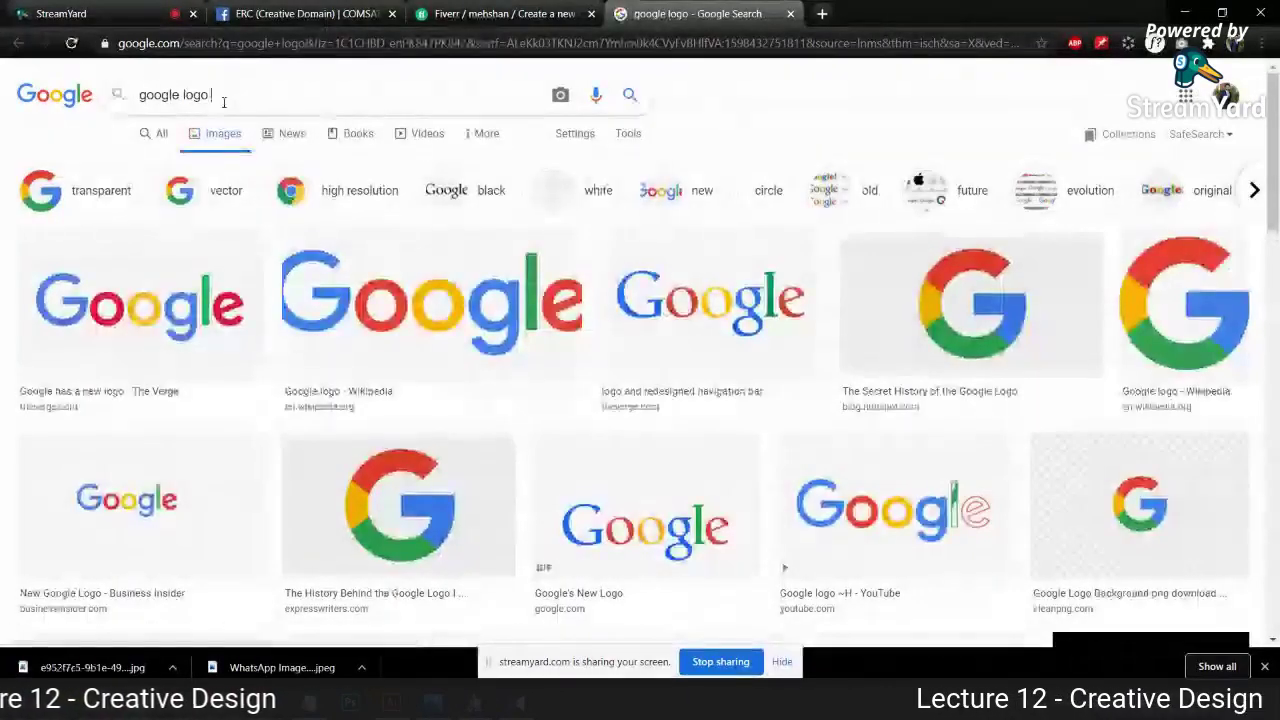
text(history)
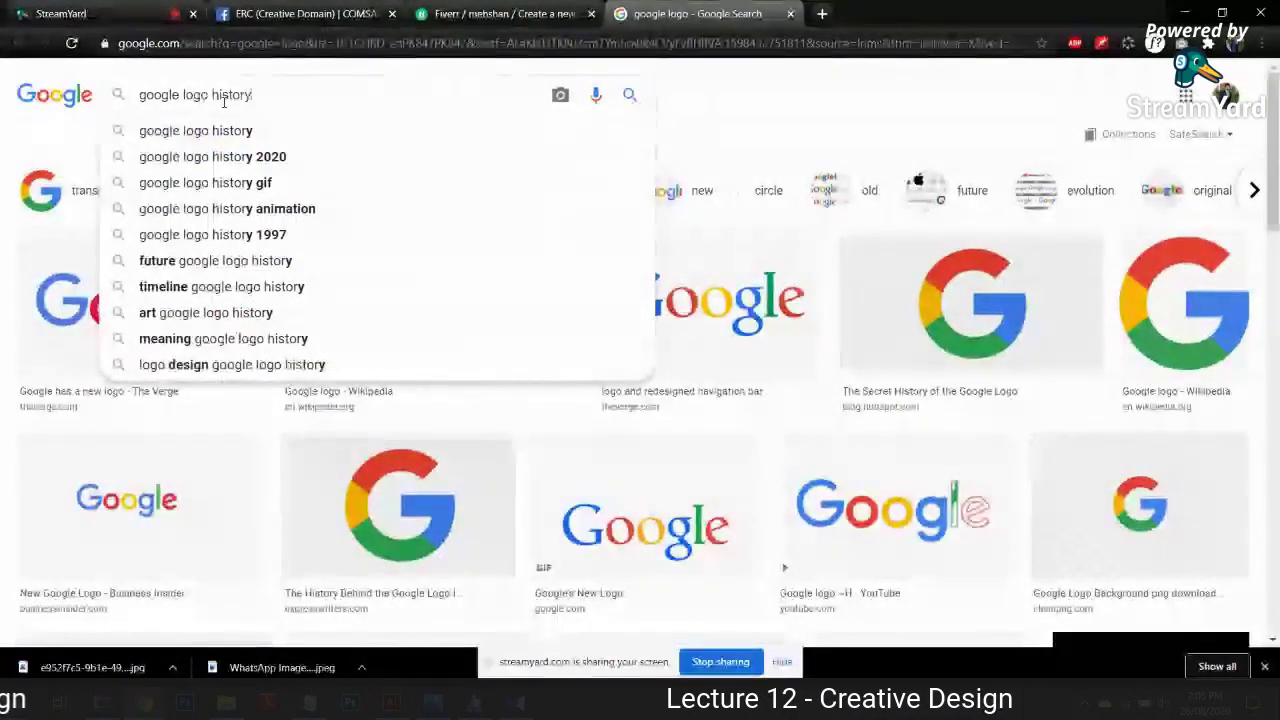
key(Return)
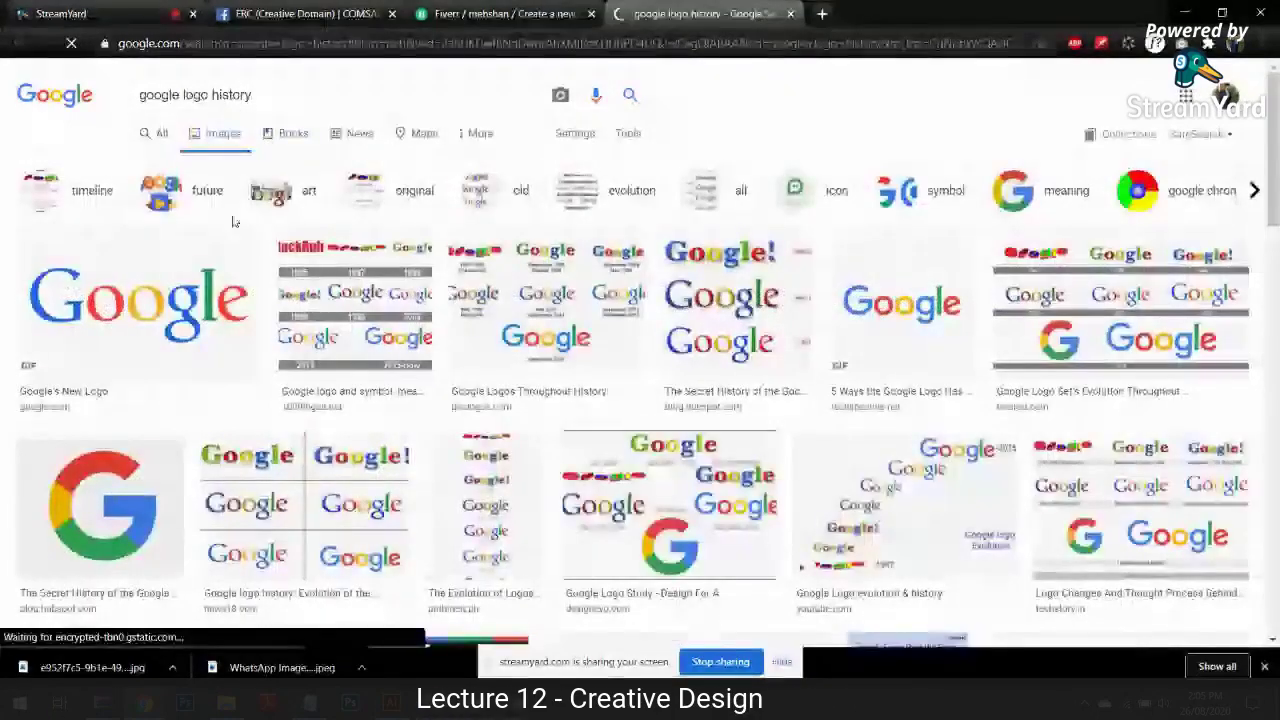
click(548, 300)
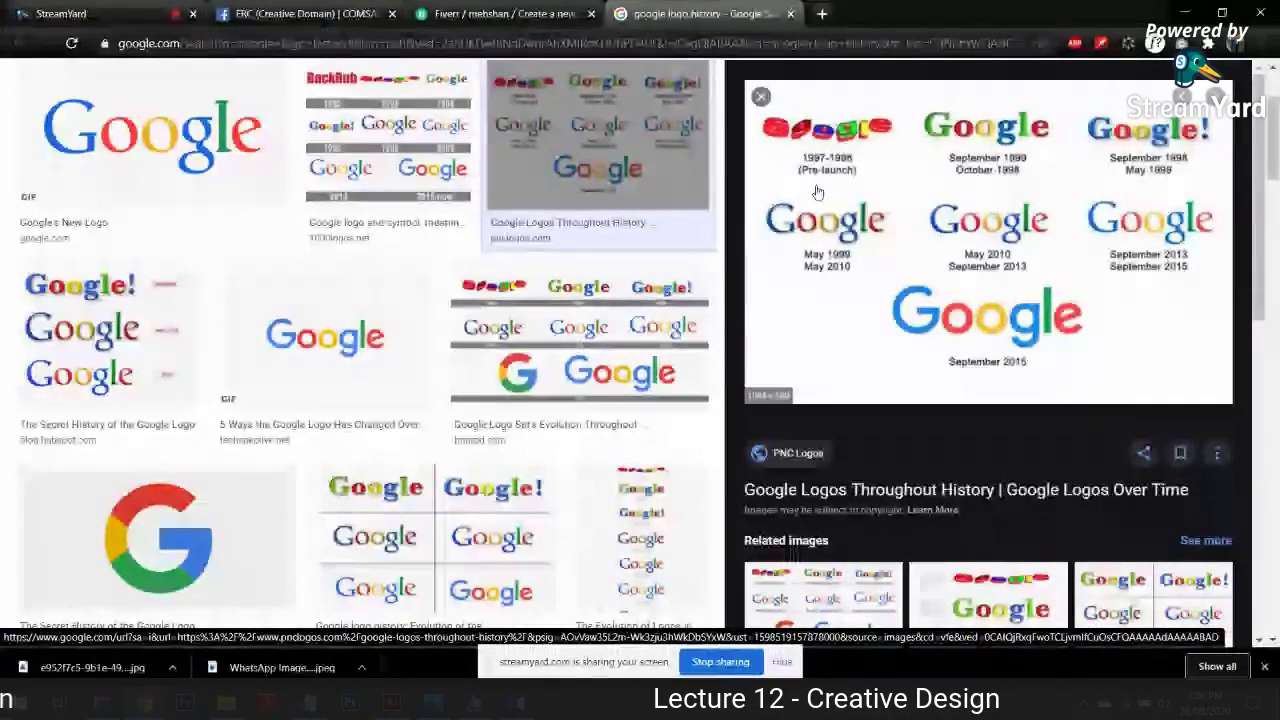
click(857, 316)
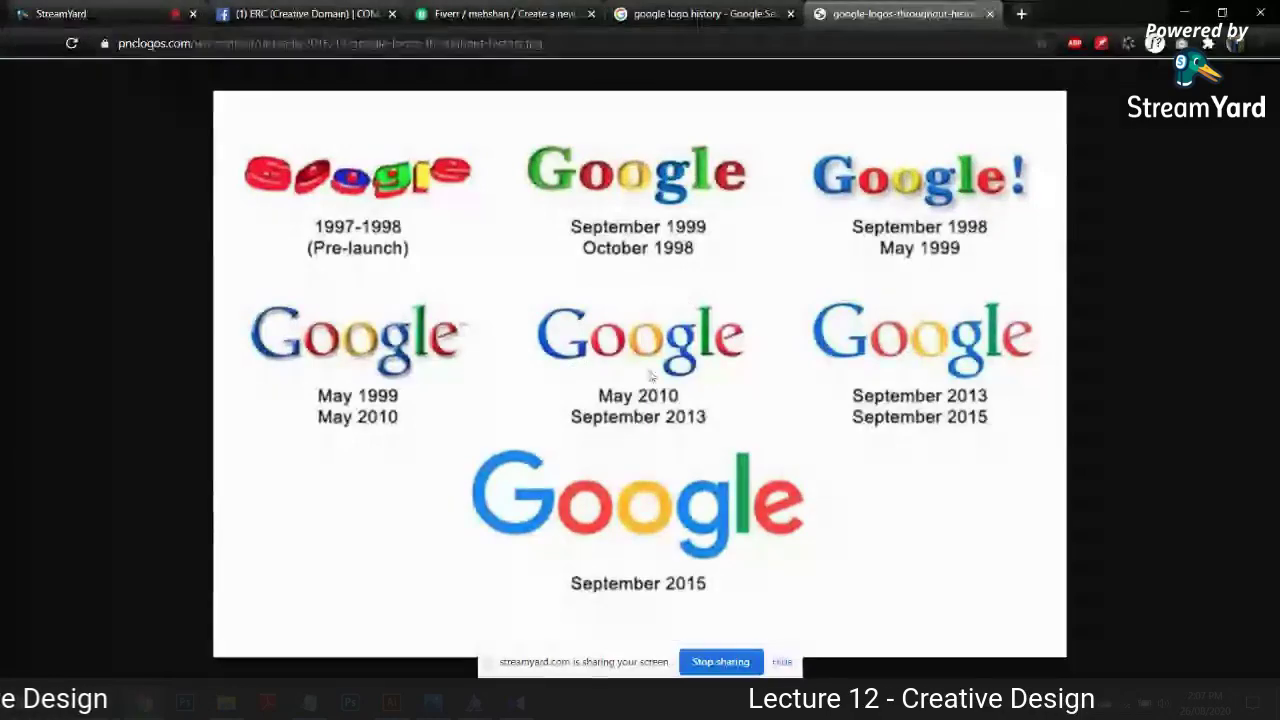
Step: Return to the image search, look up "Apple logo history", and view the Logaster timeline image in its own tab
click(700, 13)
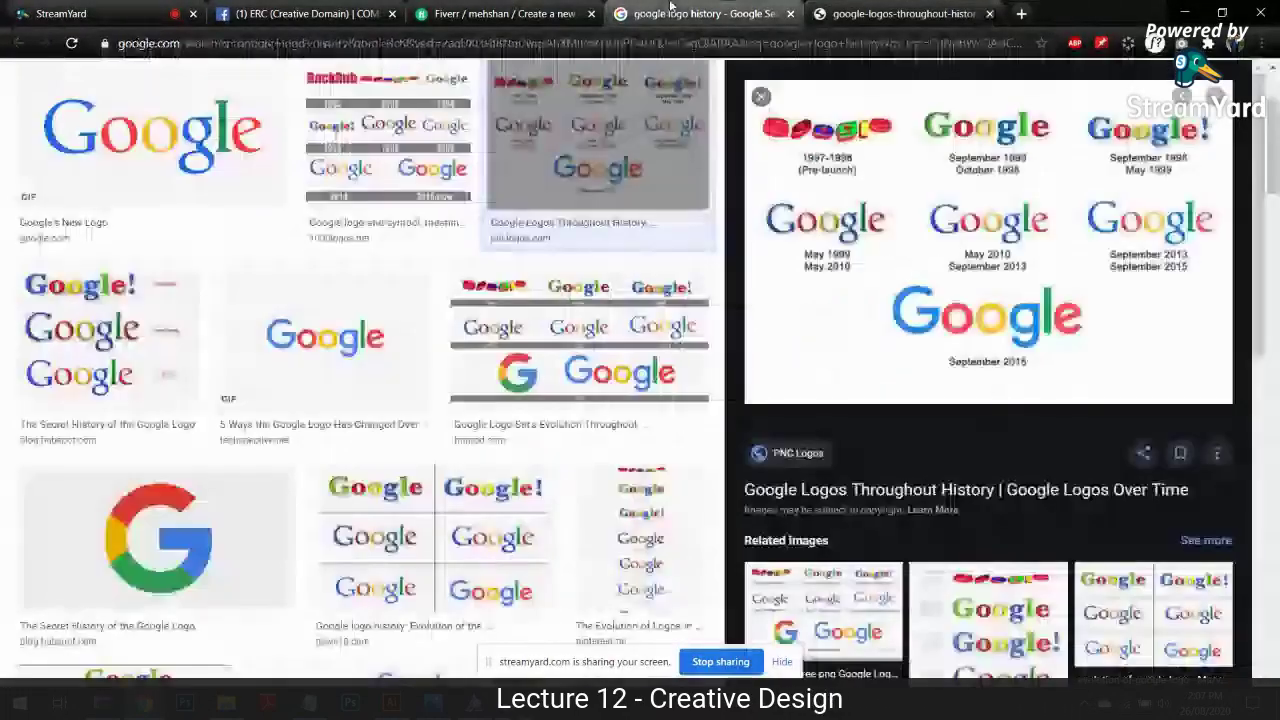
scroll(312, 160, up, 2)
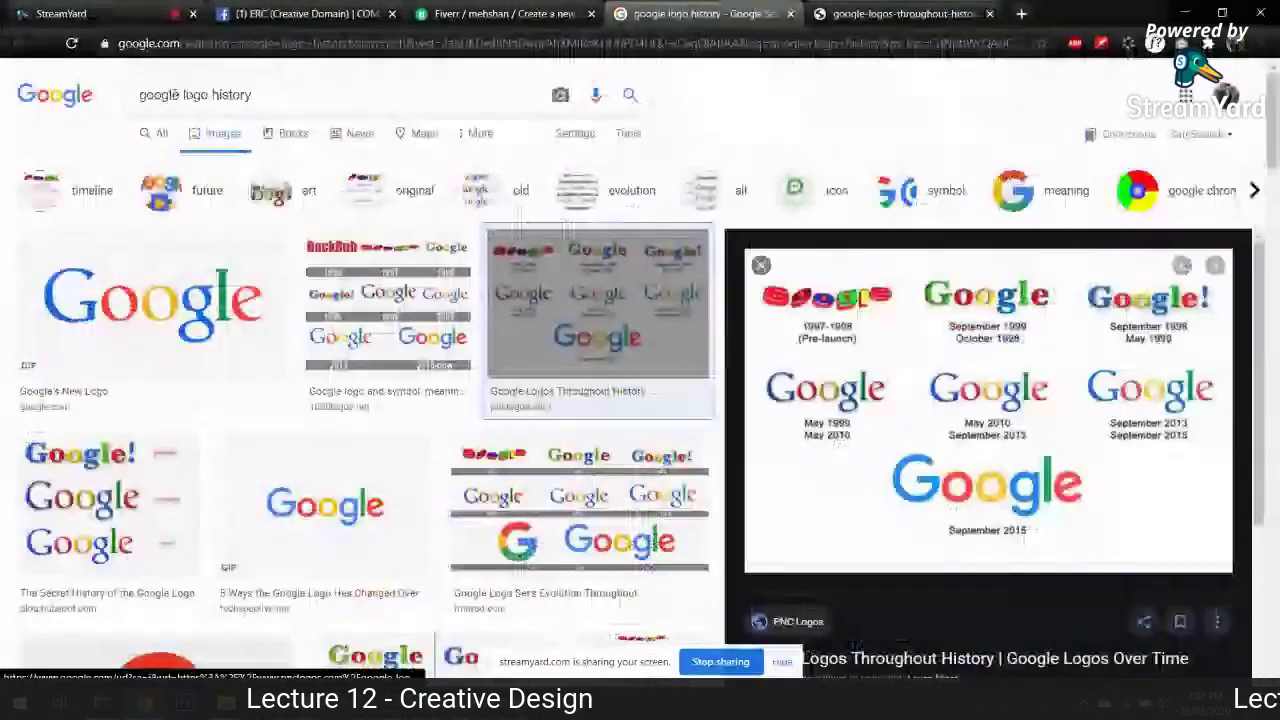
drag(164, 94, 115, 105)
key(BackSpace)
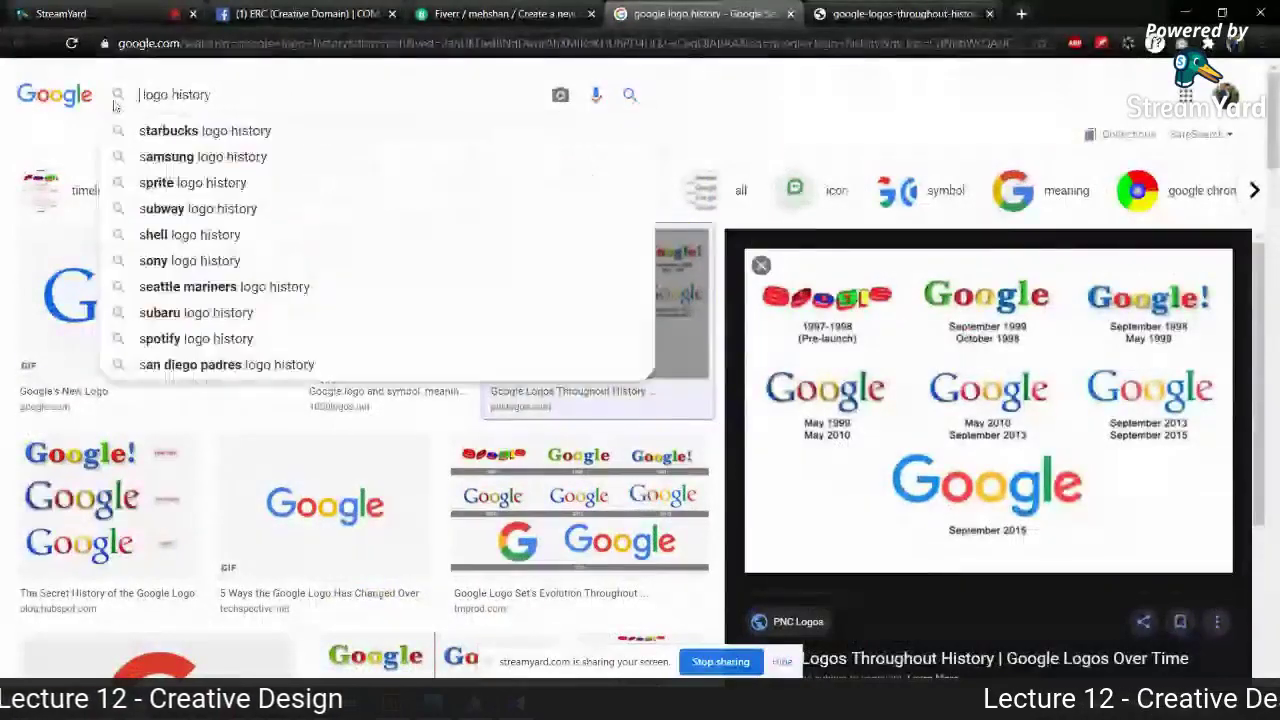
text(Apple)
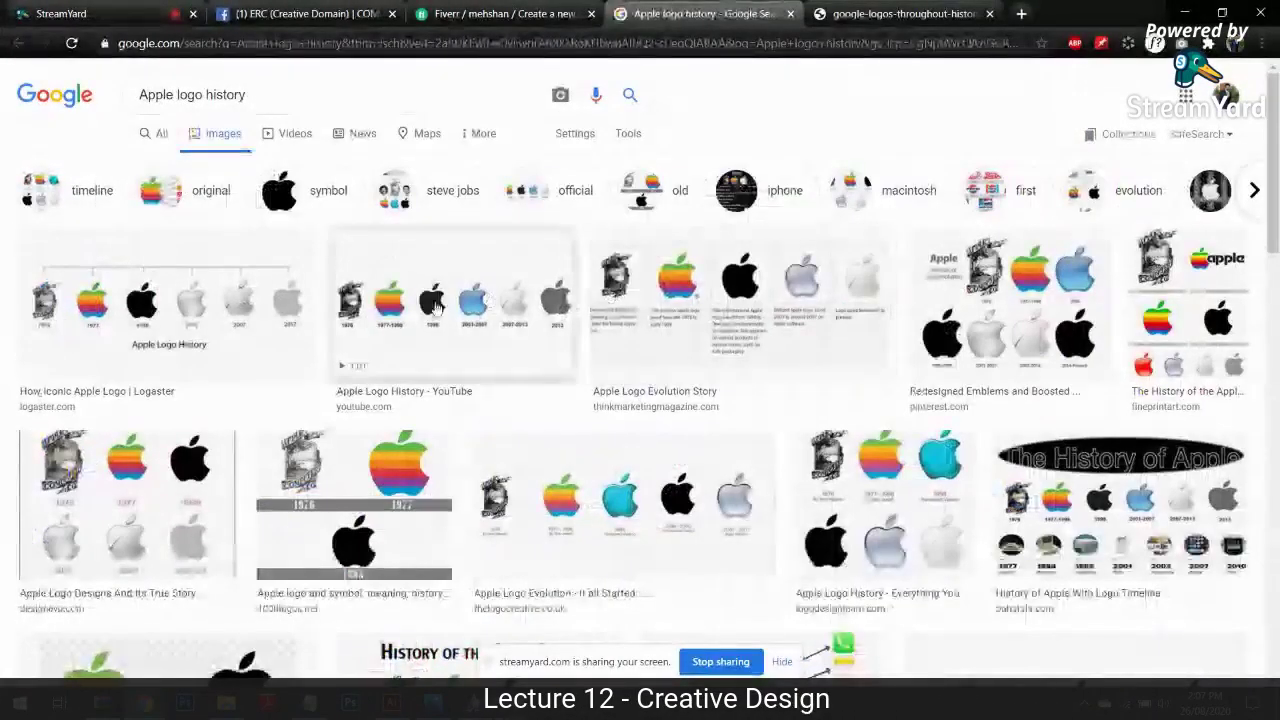
click(245, 298)
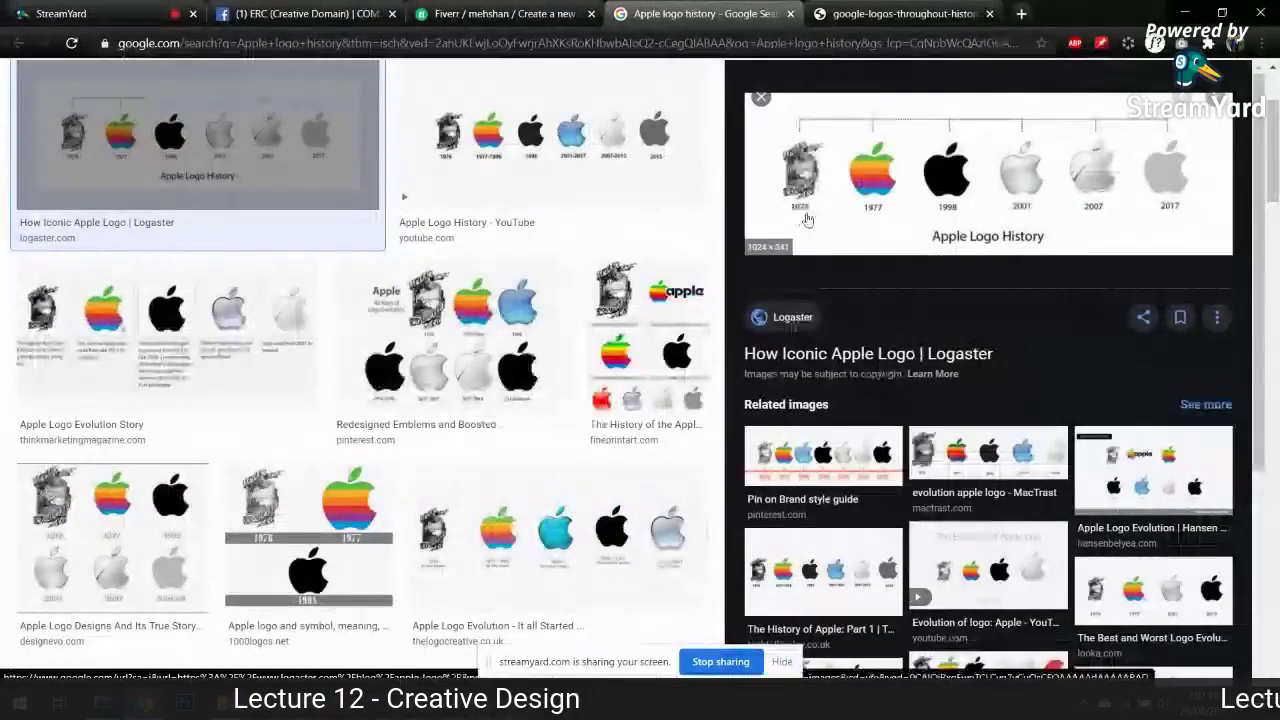
right_click(768, 190)
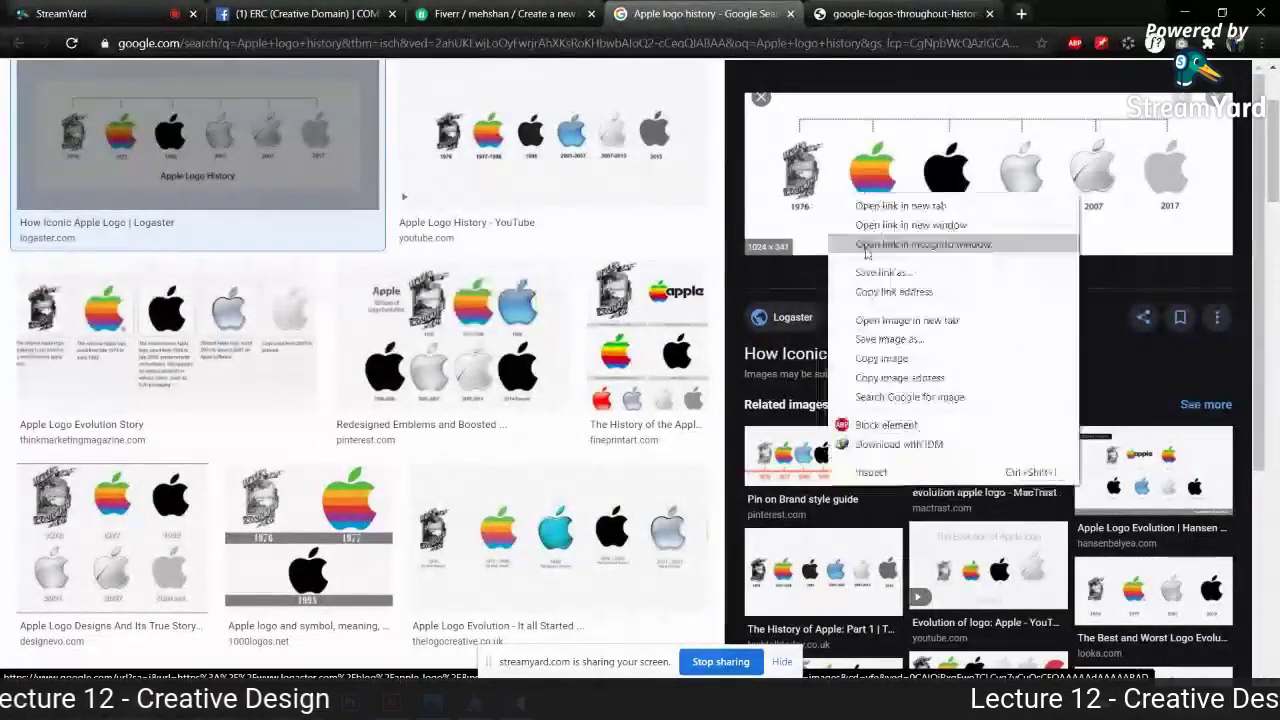
click(857, 320)
click(948, 10)
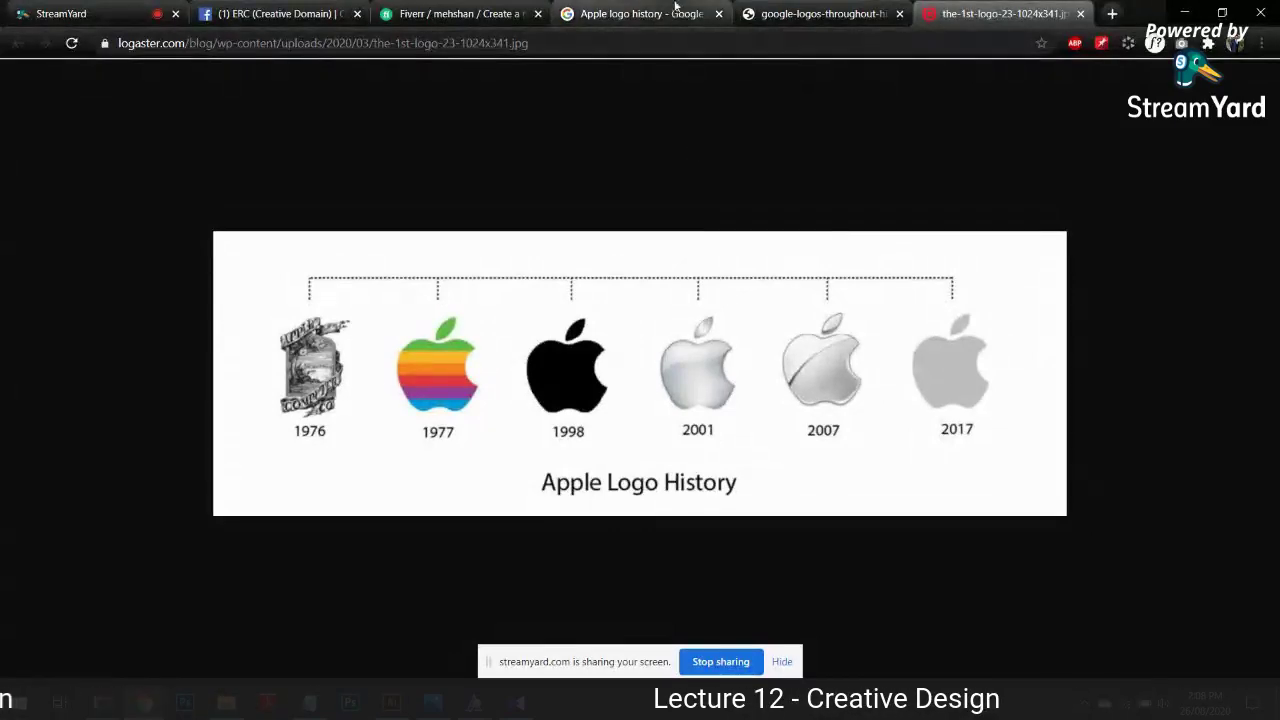
Step: Return to the image search, look up "nike logo history", and preview the DesignYourWay logo timeline
click(640, 13)
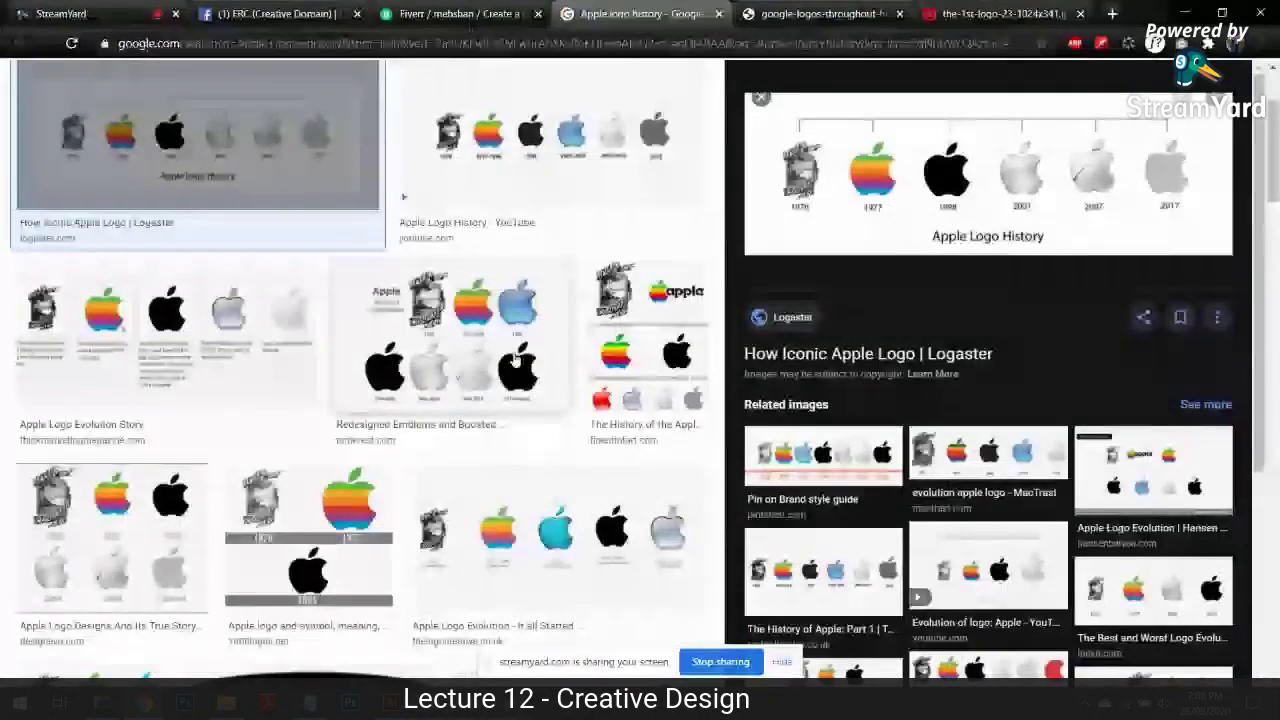
scroll(515, 340, up, 2)
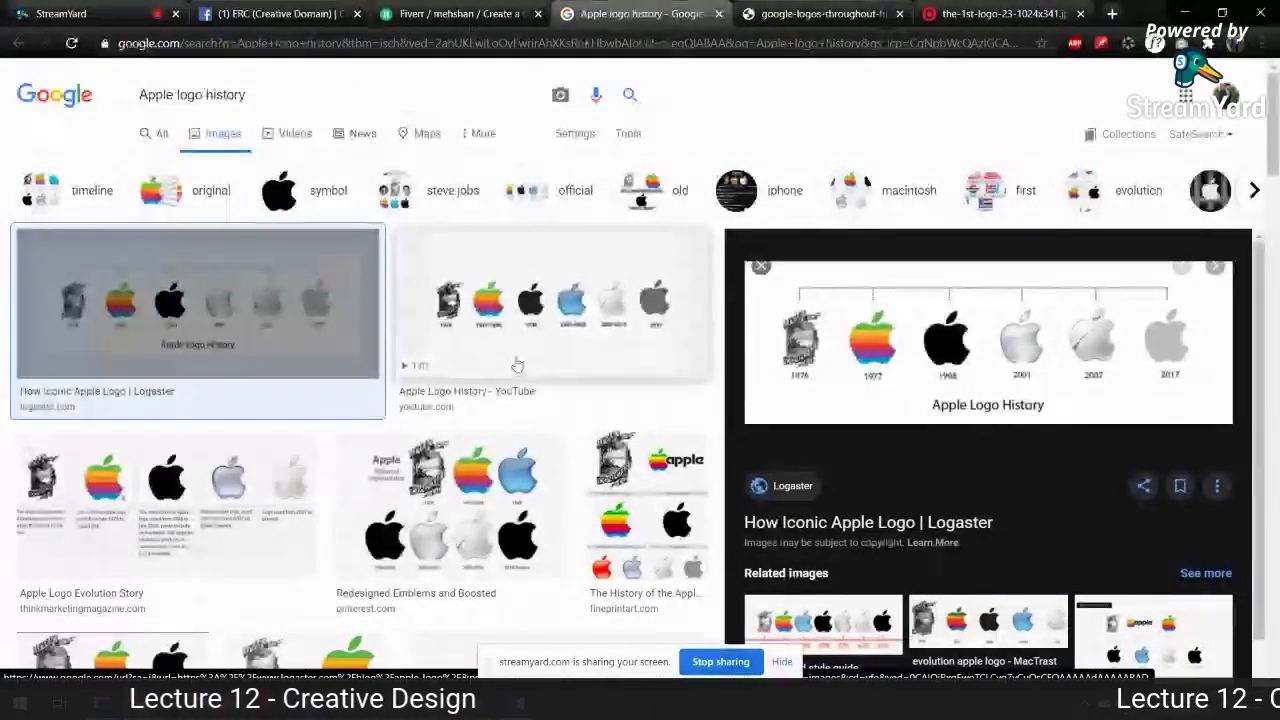
drag(167, 97, 52, 98)
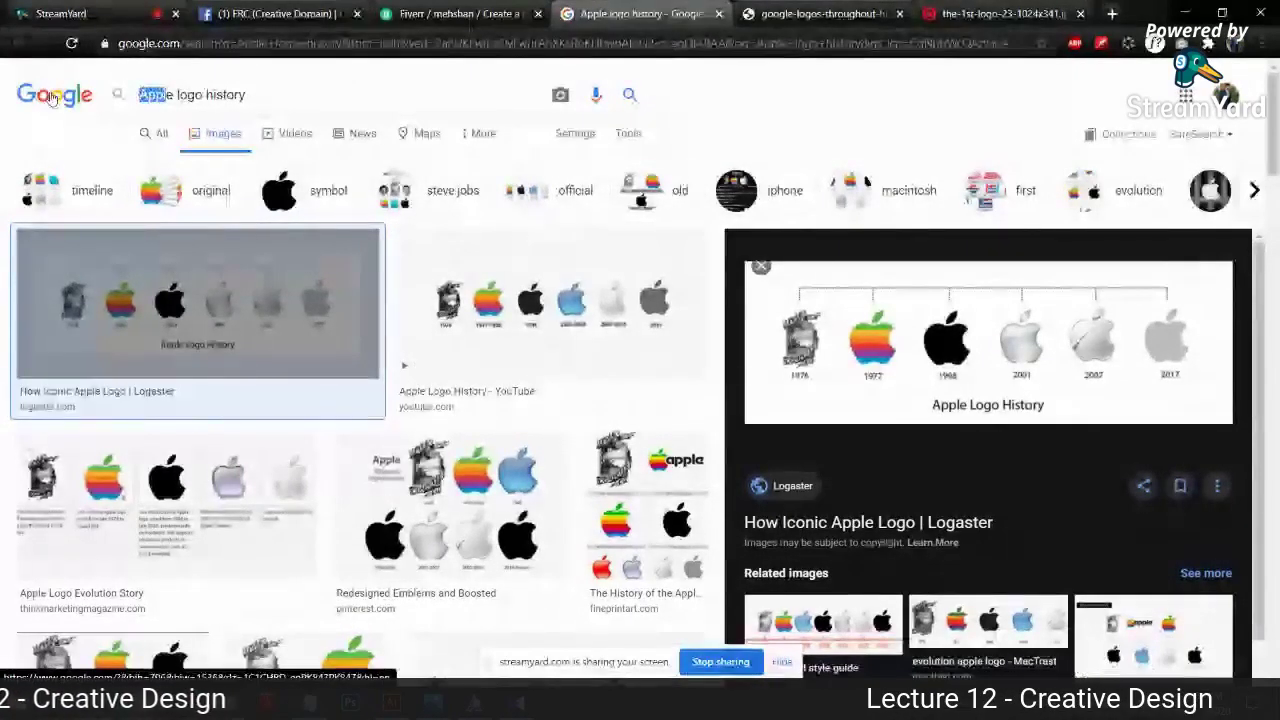
key(BackSpace)
key(BackSpace)
key(BackSpace)
key(BackSpace)
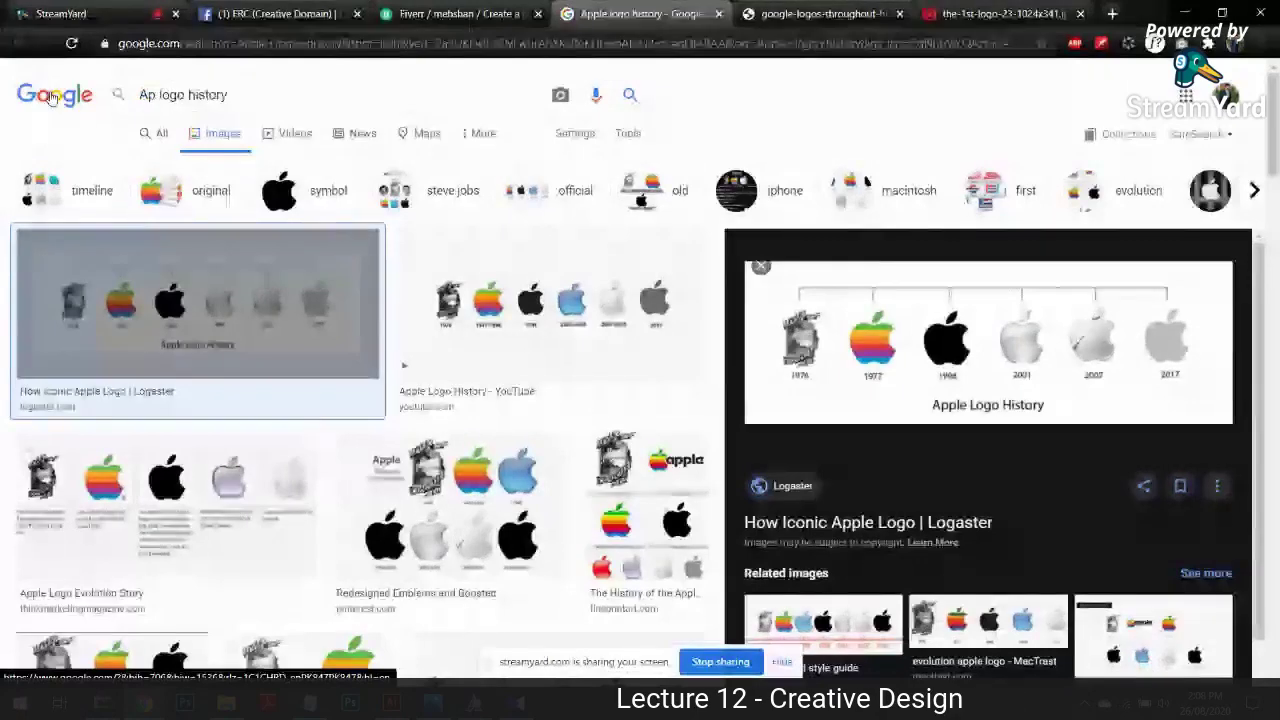
text(nike)
key(Return)
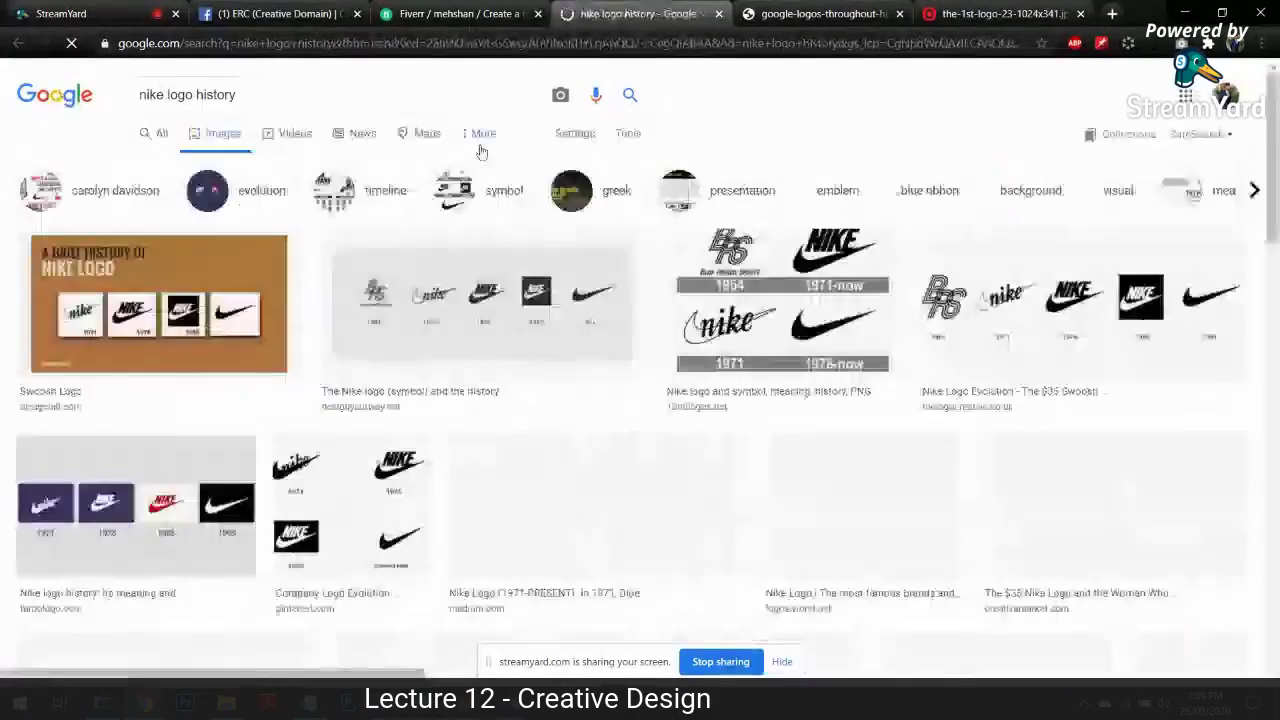
click(473, 307)
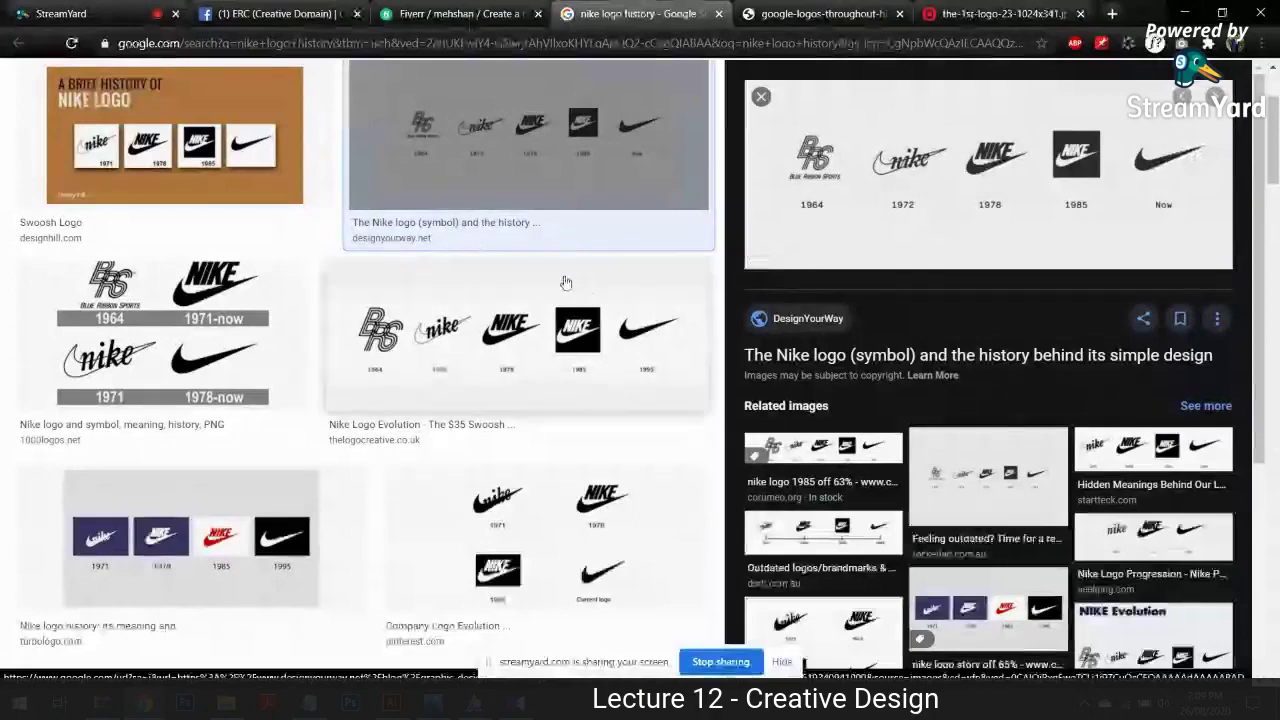
Step: Search Google Images for "adidas logo history" and preview the 1000 Logos timeline image
scroll(566, 280, up, 3)
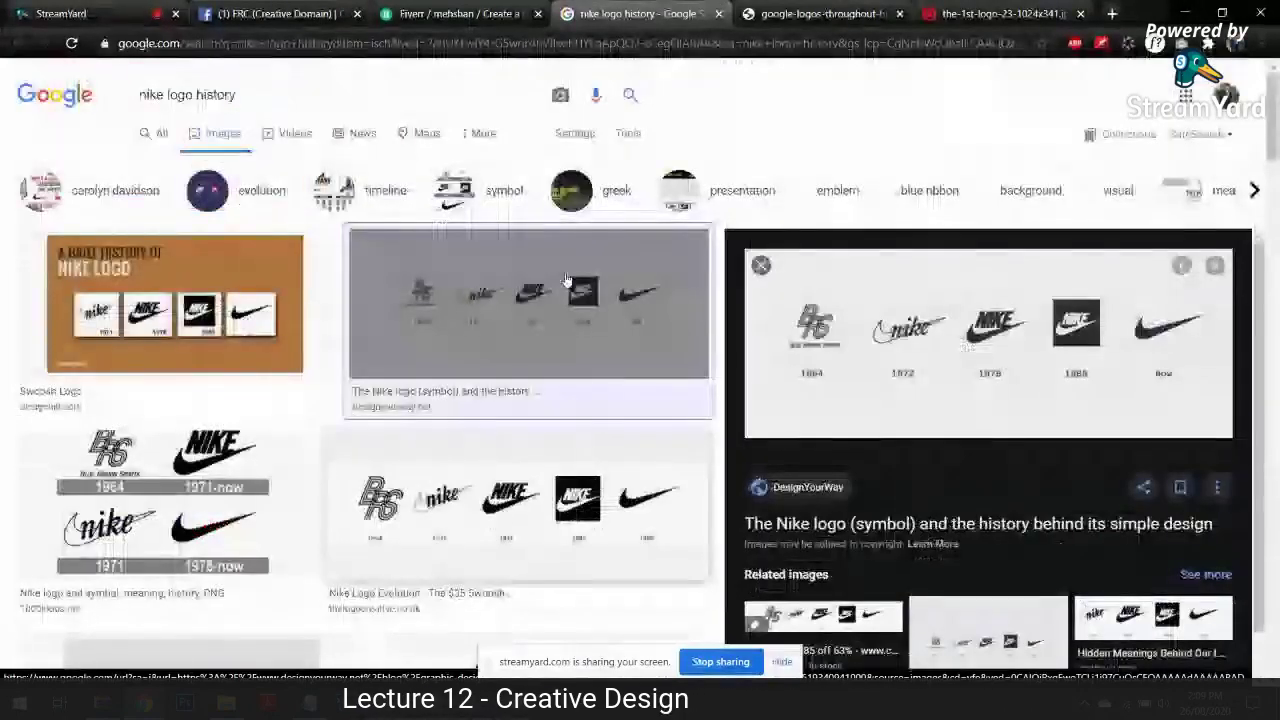
double_click(160, 94)
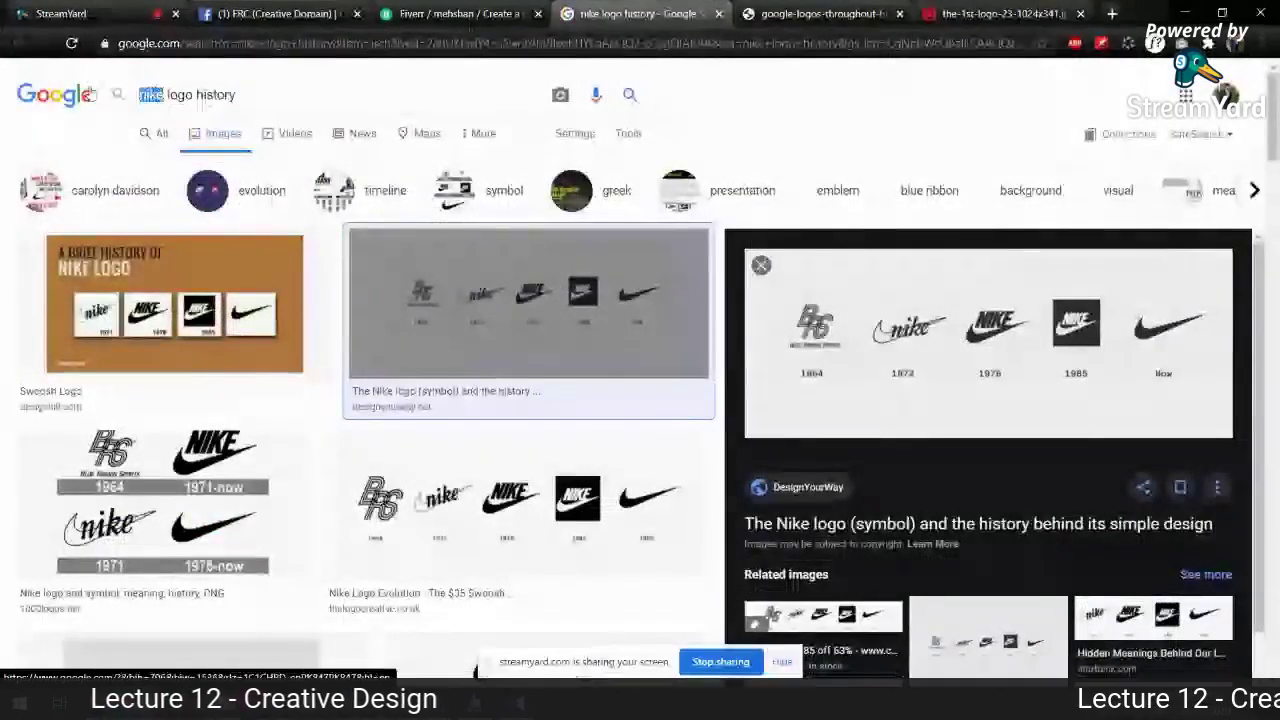
text(addidas)
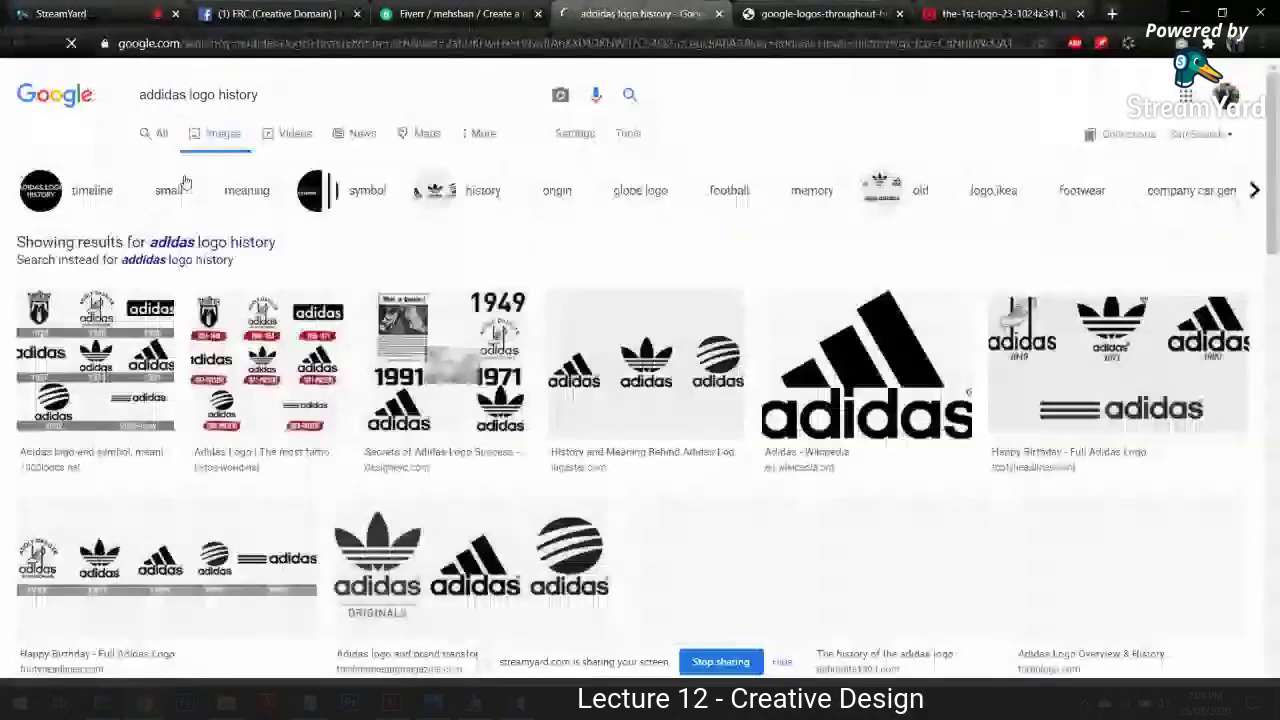
click(205, 242)
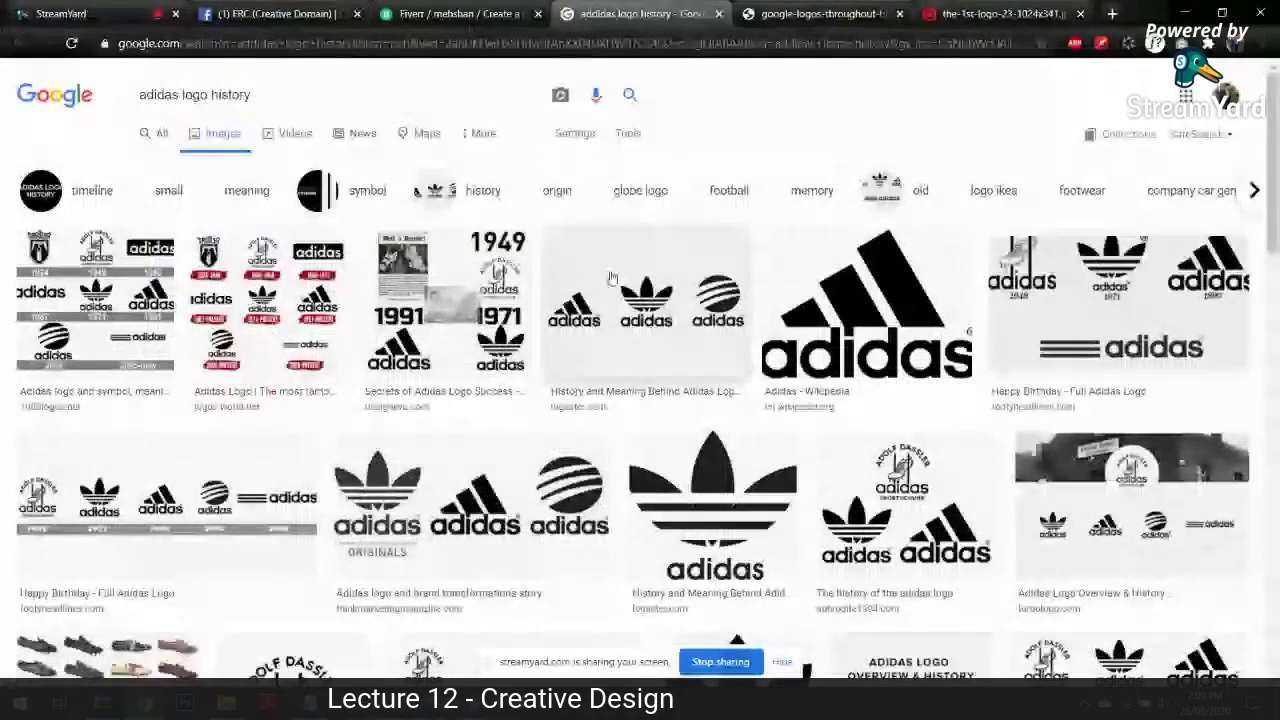
click(96, 302)
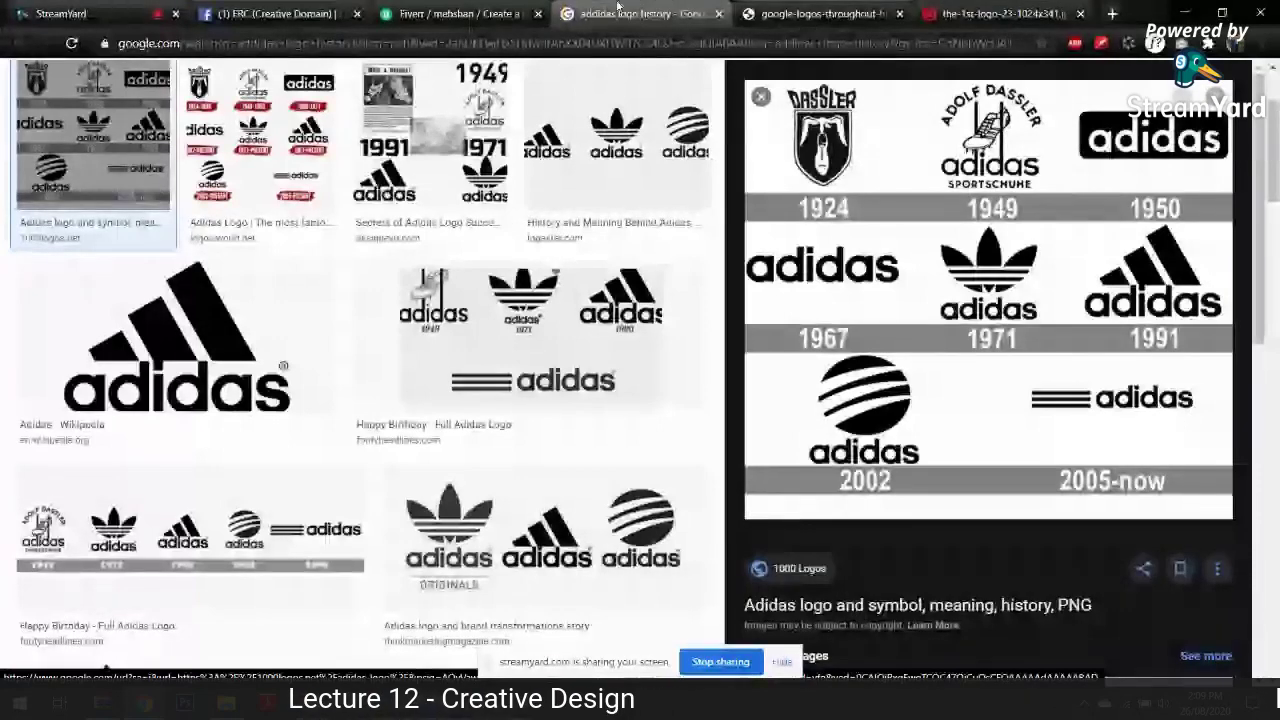
Step: Check the logo style options on the Fiverr form, and search Google Images for "3D logo", previewing the silver swirl logo from Pinterest
click(465, 13)
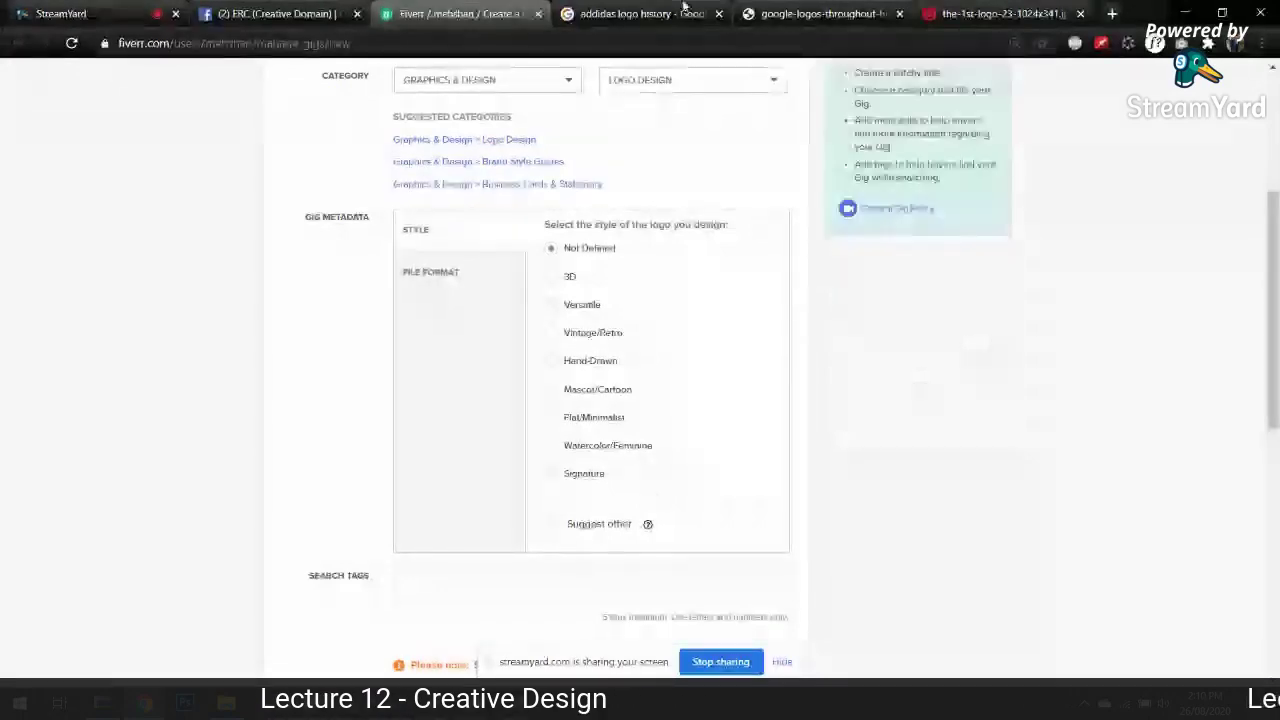
click(685, 8)
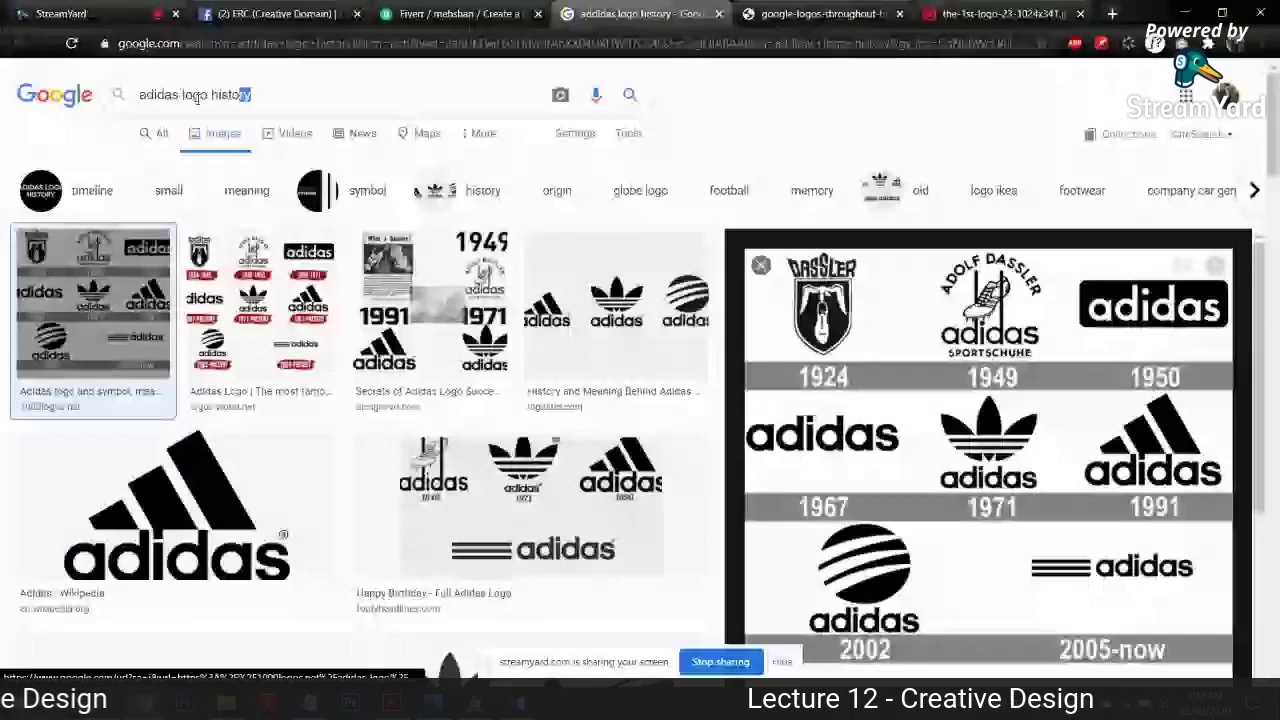
text(3D logo)
key(Return)
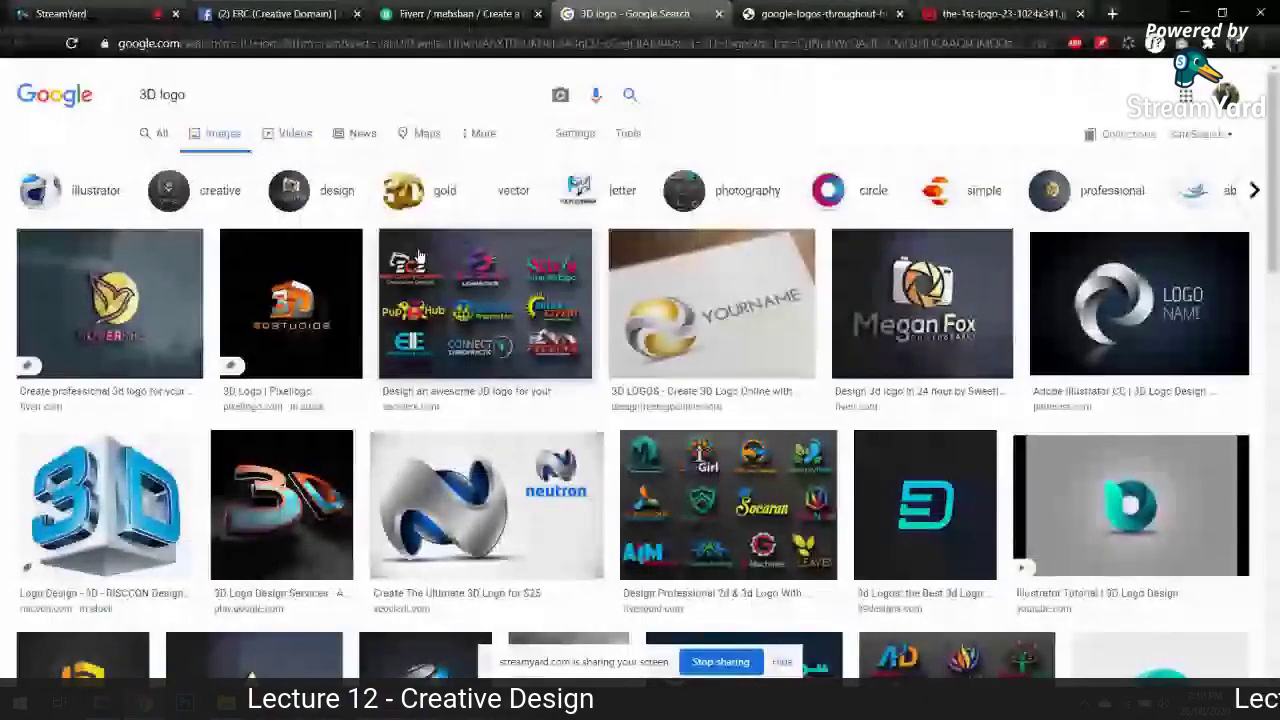
click(1093, 325)
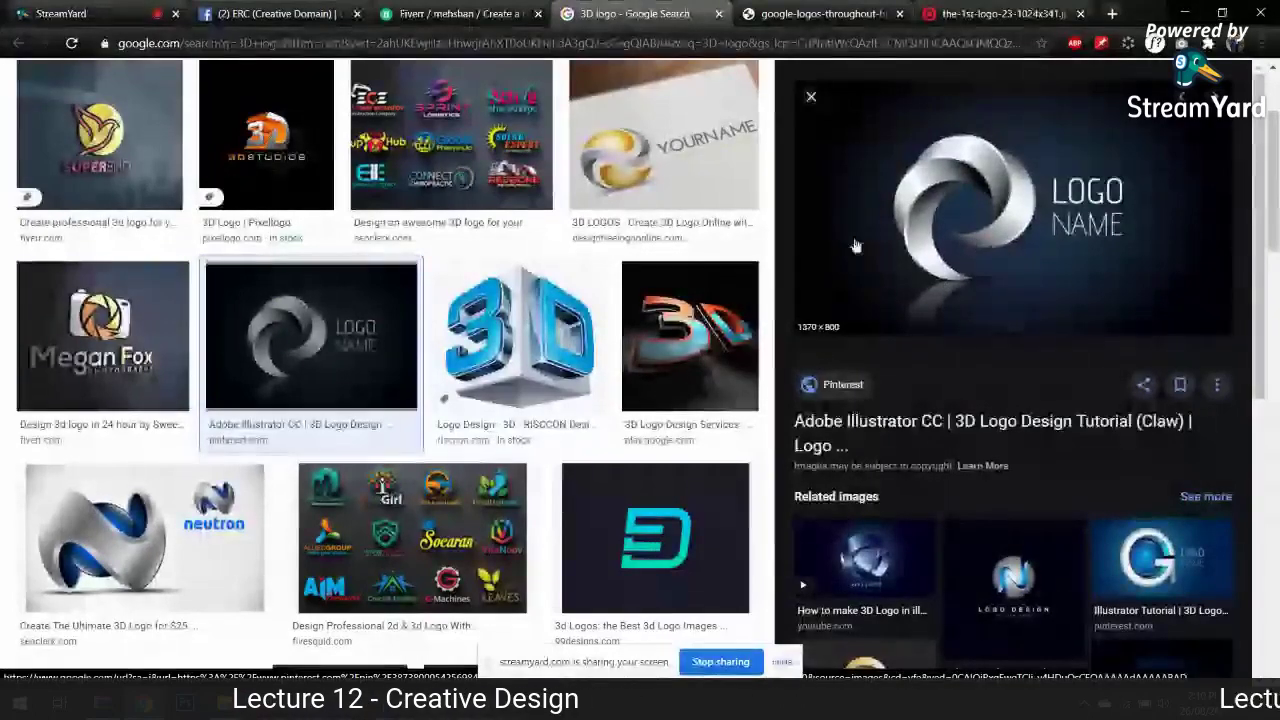
scroll(697, 316, up, 1)
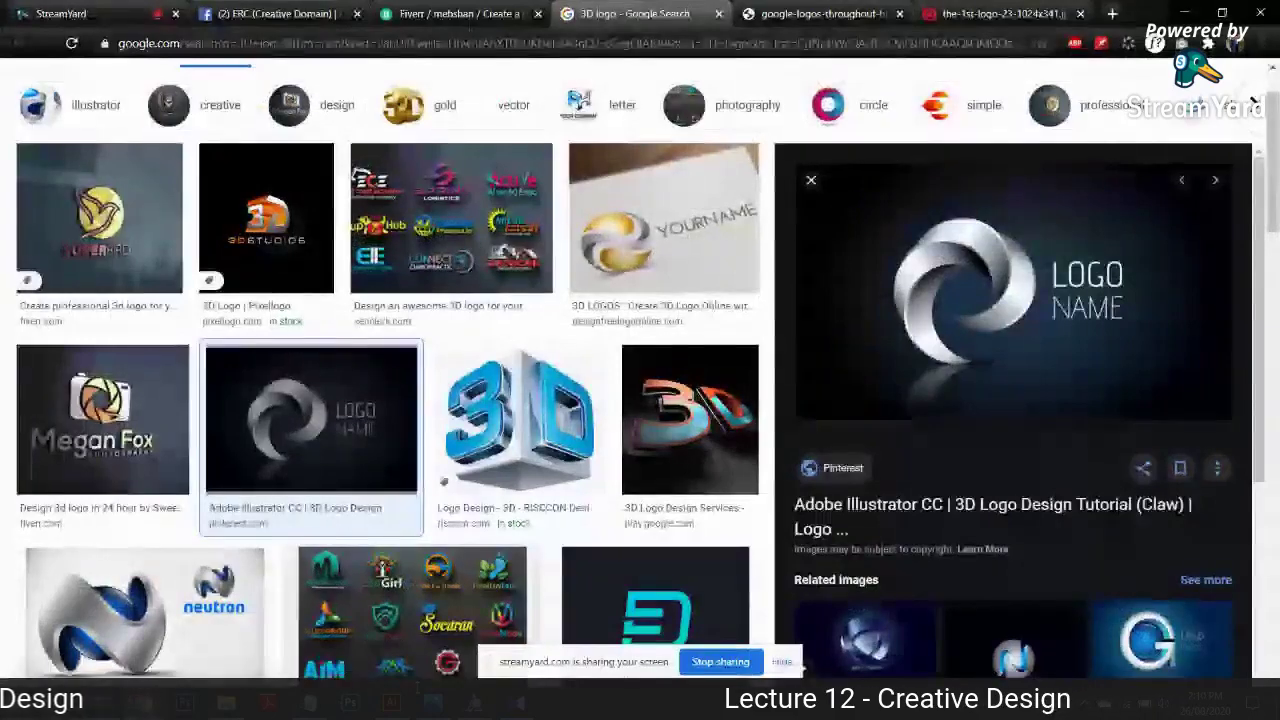
Step: Switch to Illustrator, create a new A4 print document with default settings, and add the text "Artwork" on the page
key(alt+Tab)
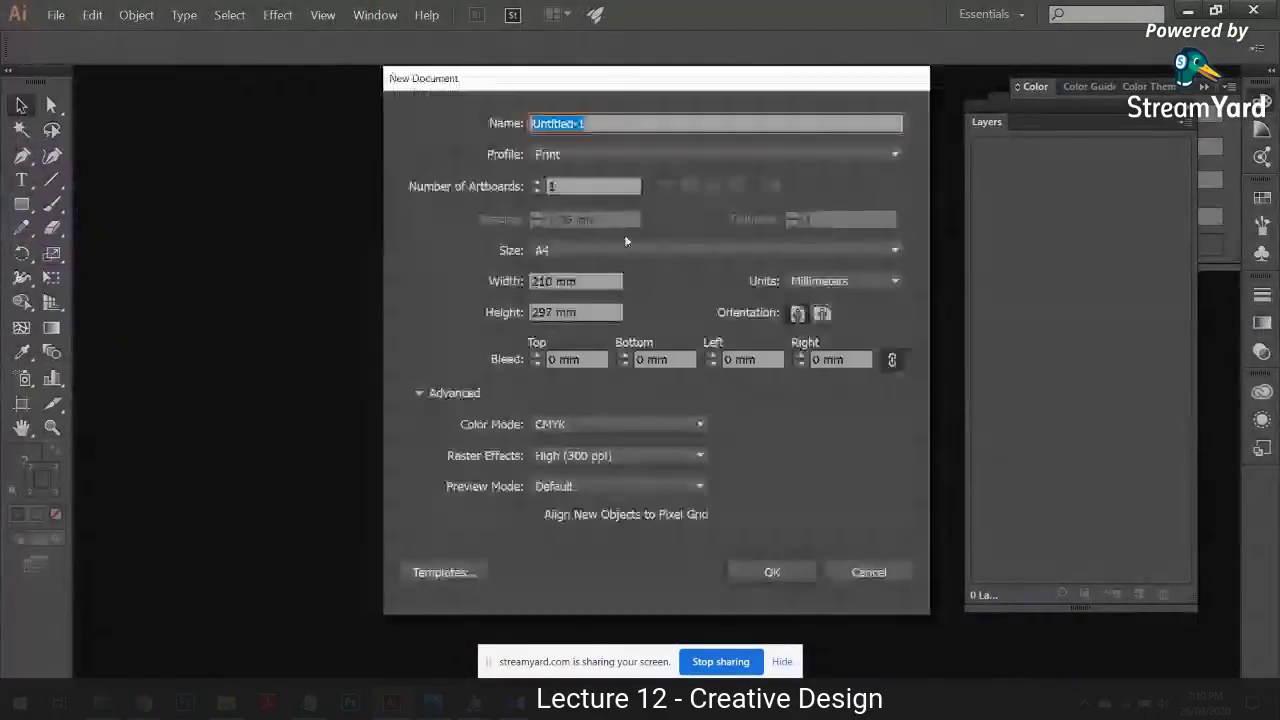
click(765, 568)
click(21, 180)
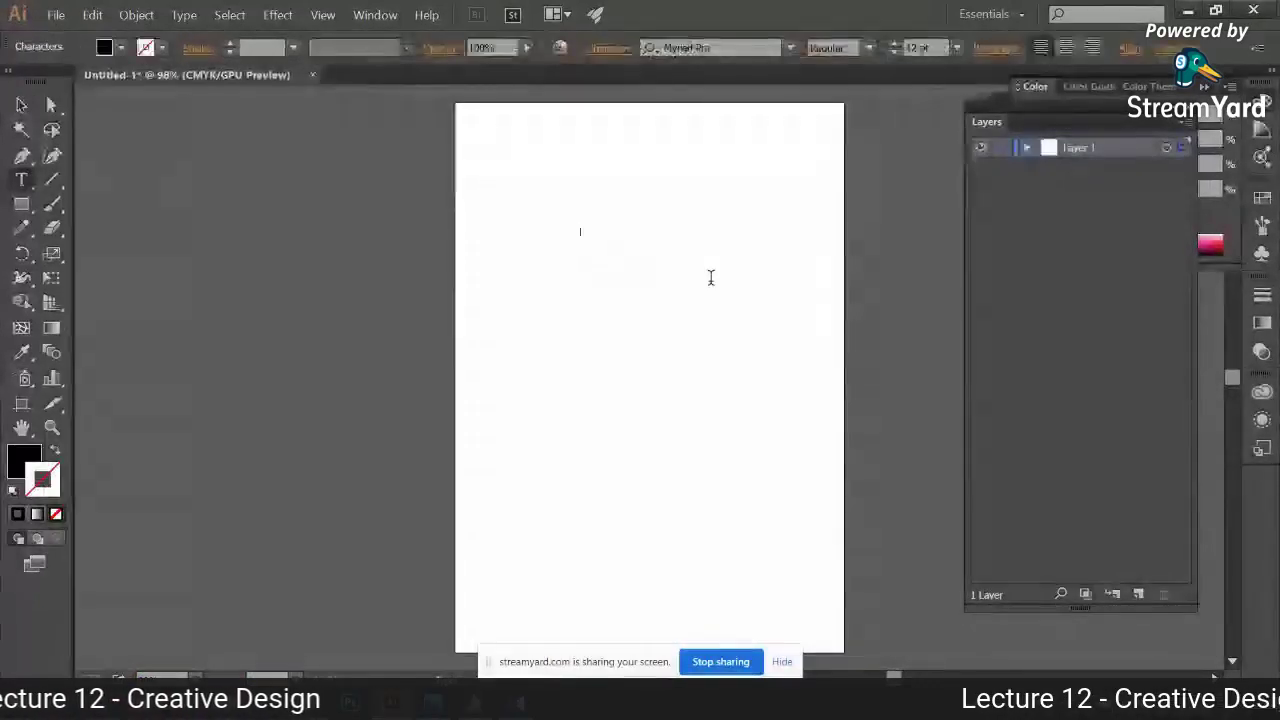
text(Art)
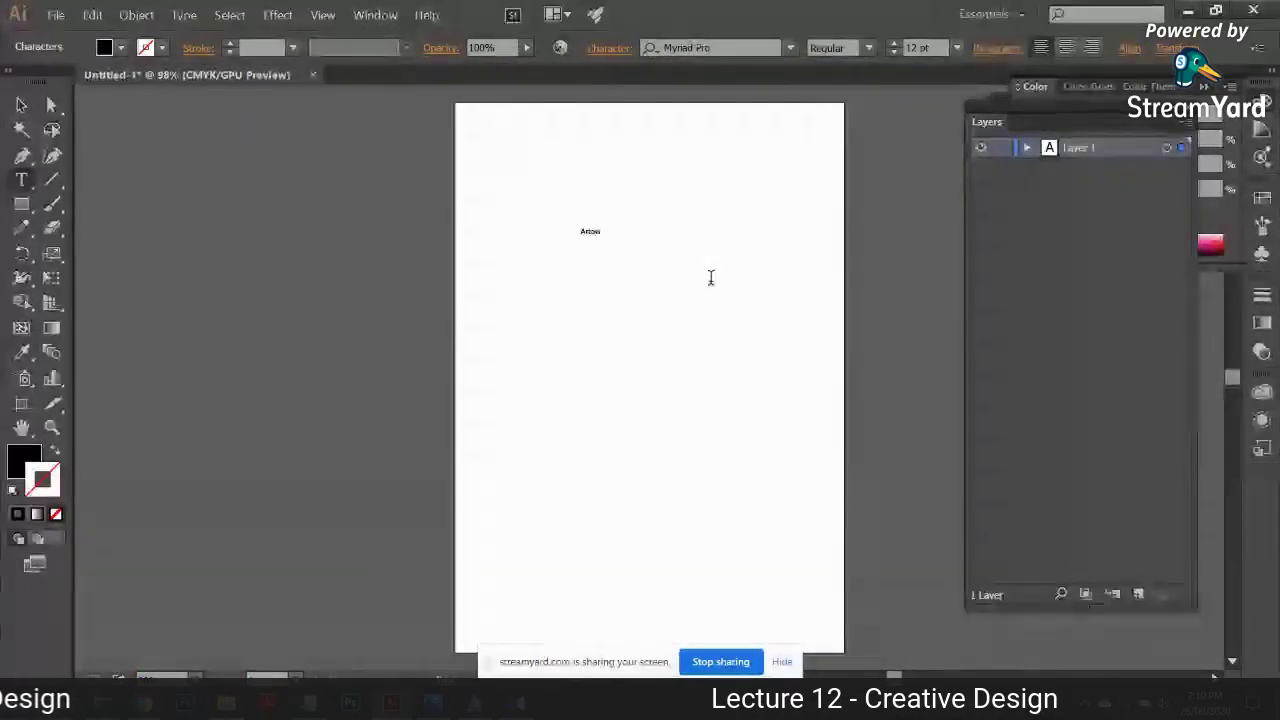
text(wo)
key(BackSpace)
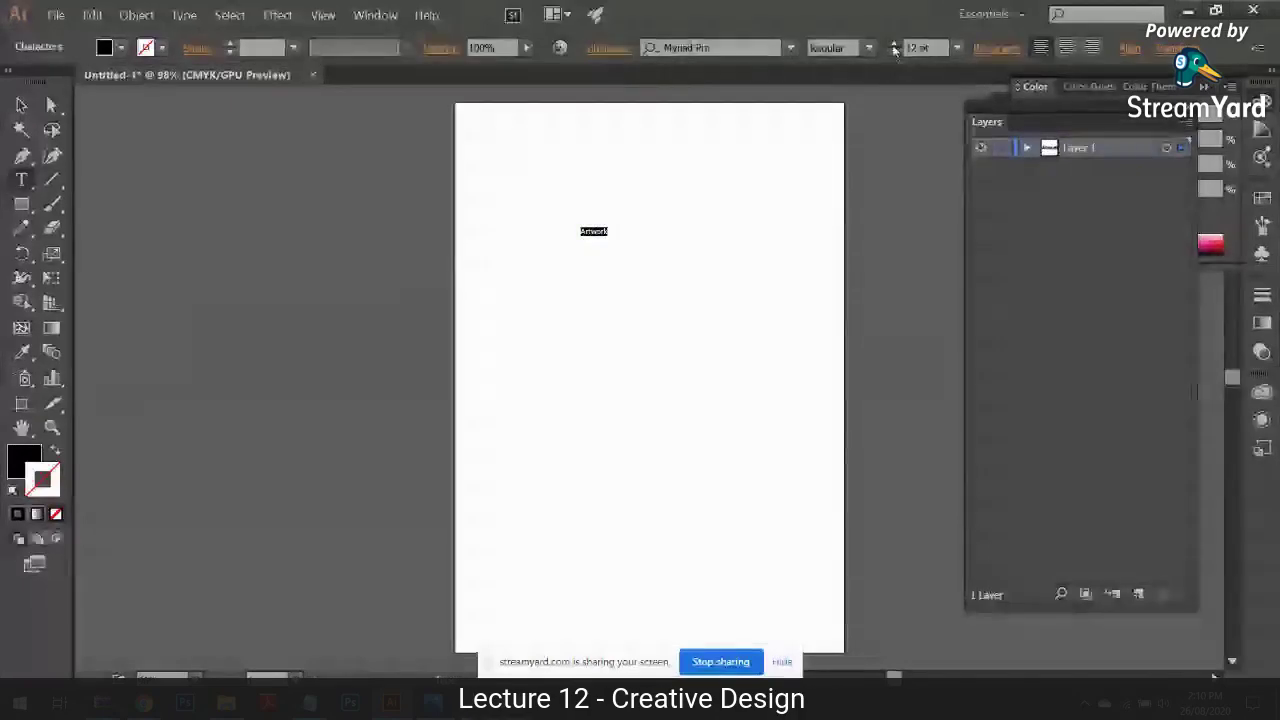
Step: Enlarge the "Artwork" text to 70 pt and move it to the left side of the page
click(895, 47)
key(Escape)
drag(643, 225, 530, 313)
Step: Duplicate the "Artwork" text to its right on the same line and change the copy's wording to "Logo"
drag(537, 313, 757, 331)
double_click(757, 325)
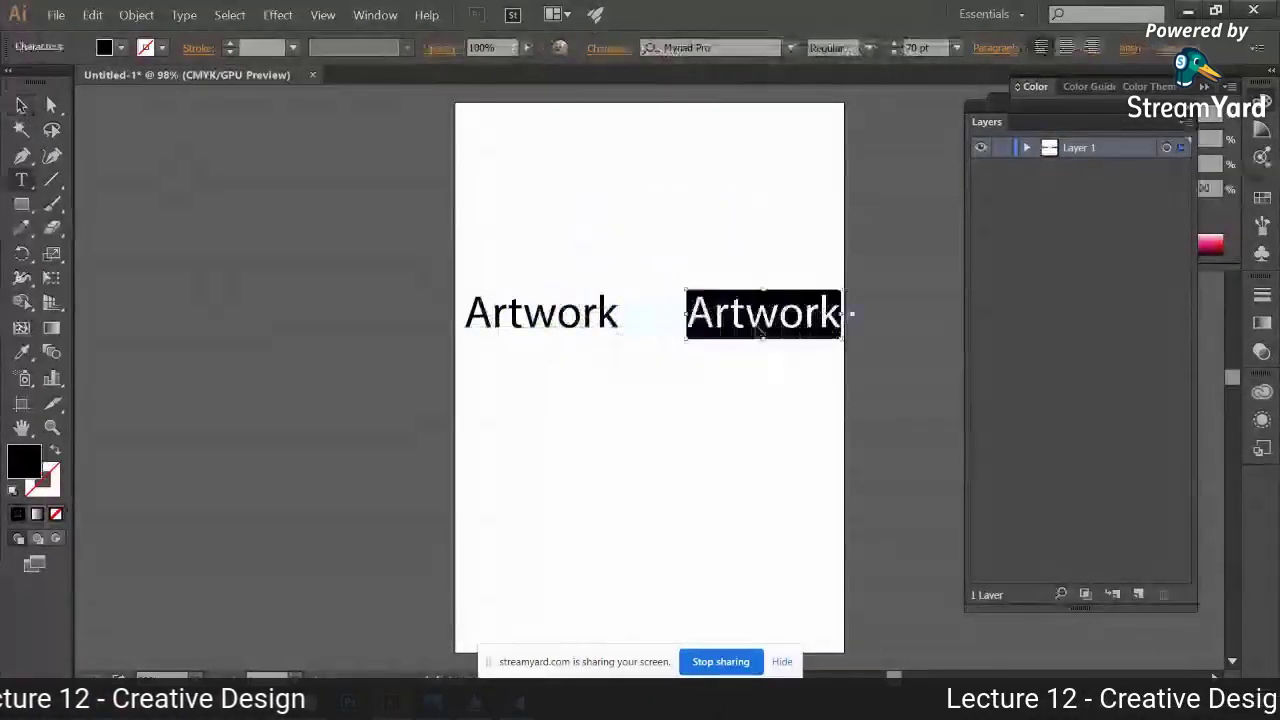
text(Logo)
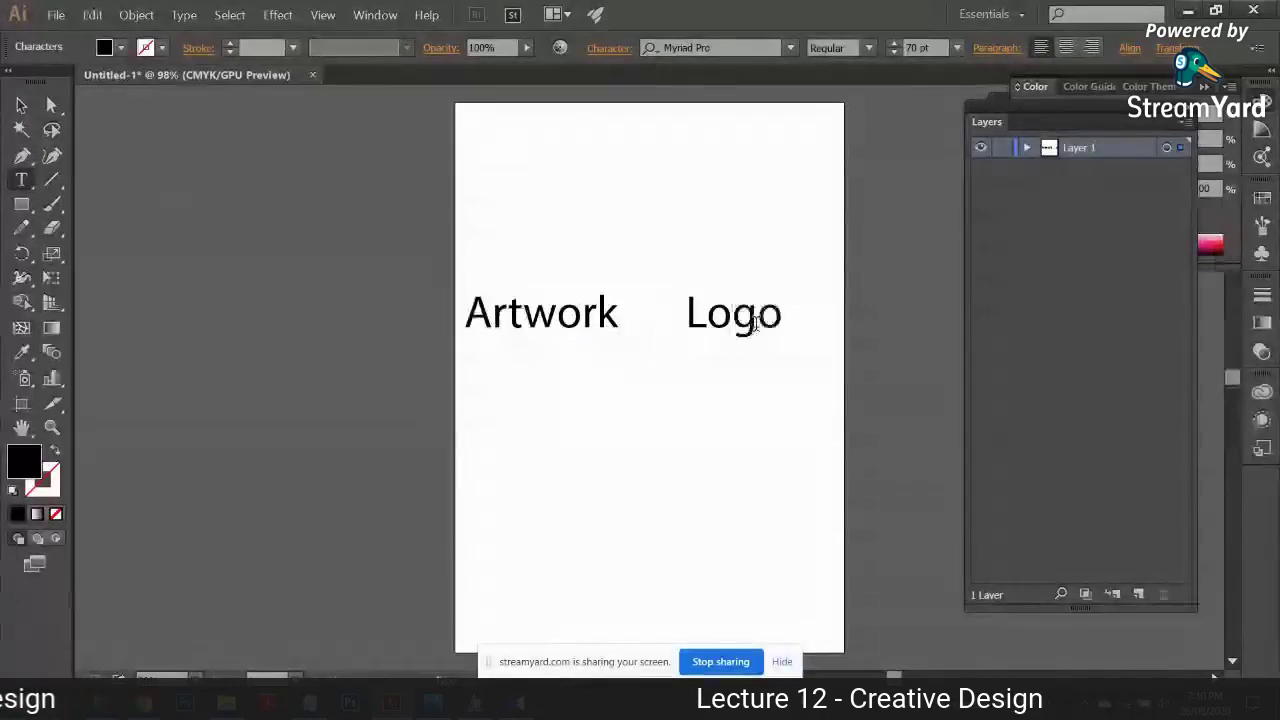
key(Escape)
click(343, 257)
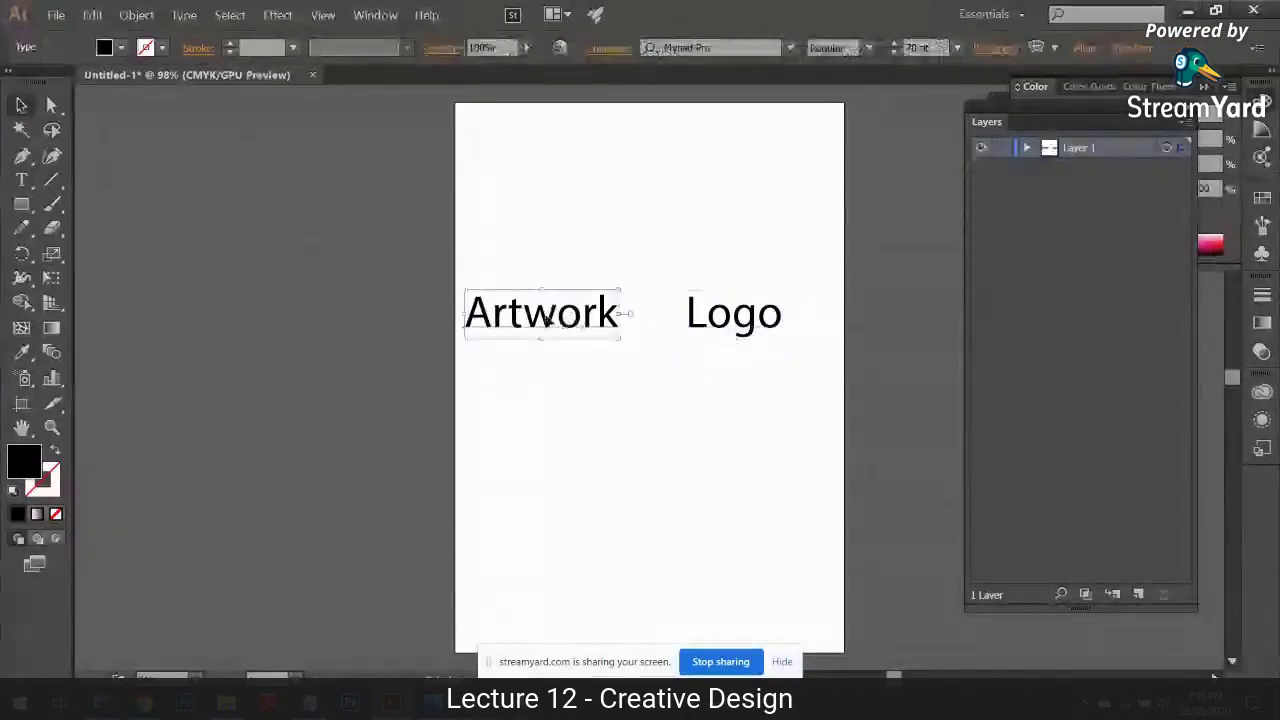
Step: Reposition the words "Artwork" and "Logo" on the page, leaving a clear gap between them
drag(555, 315, 588, 317)
shift+click(736, 325)
drag(736, 325, 766, 322)
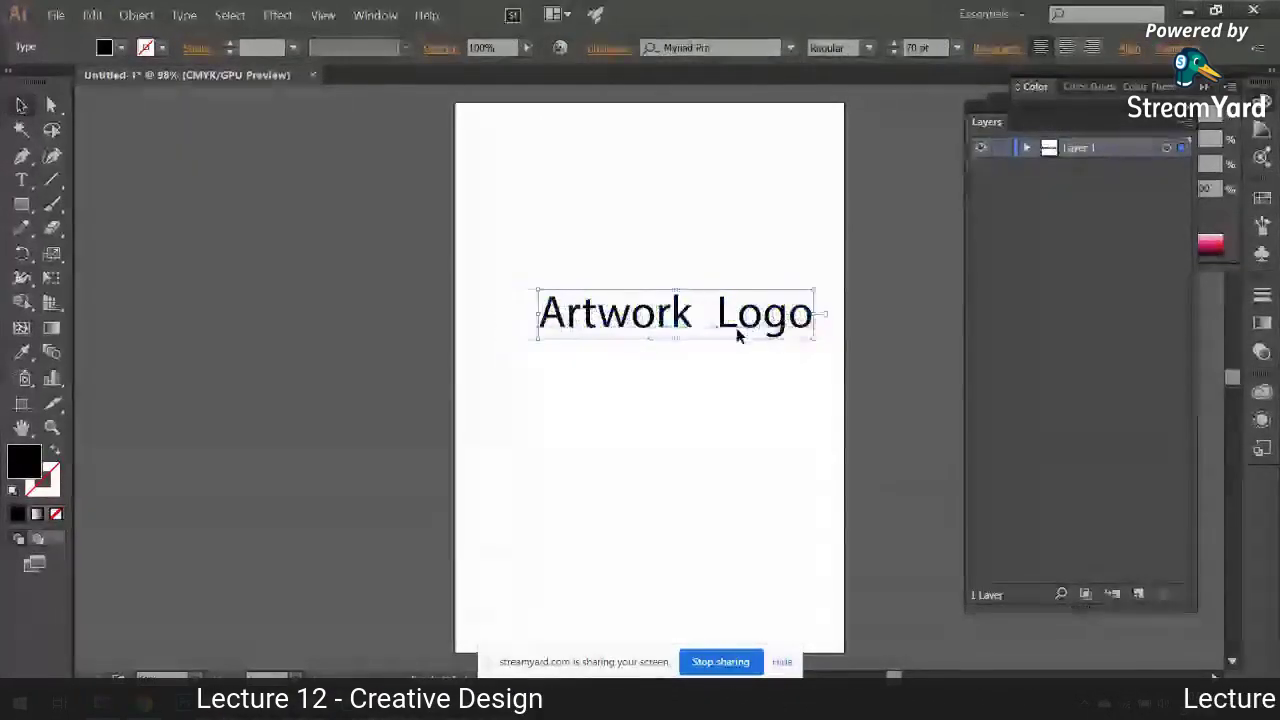
click(690, 368)
drag(612, 316, 560, 316)
click(571, 357)
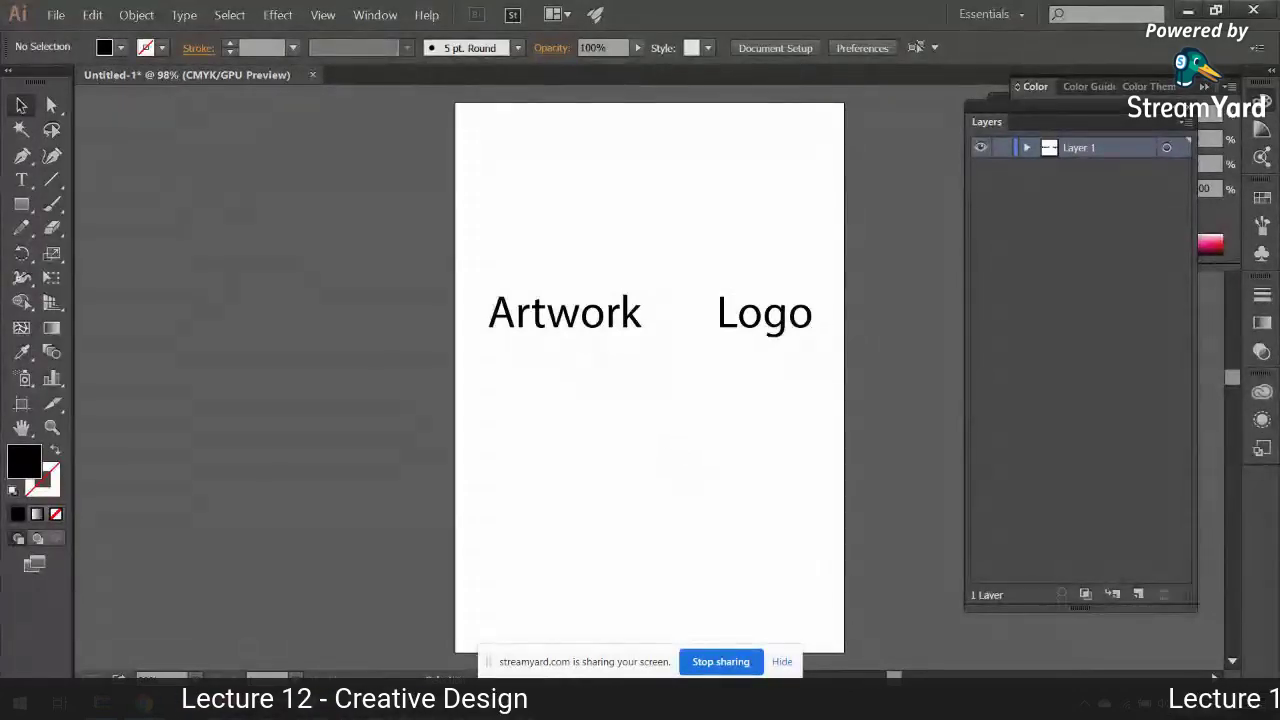
Step: Switch to Chrome and search Google Images for "artwork" in a new tab
click(133, 653)
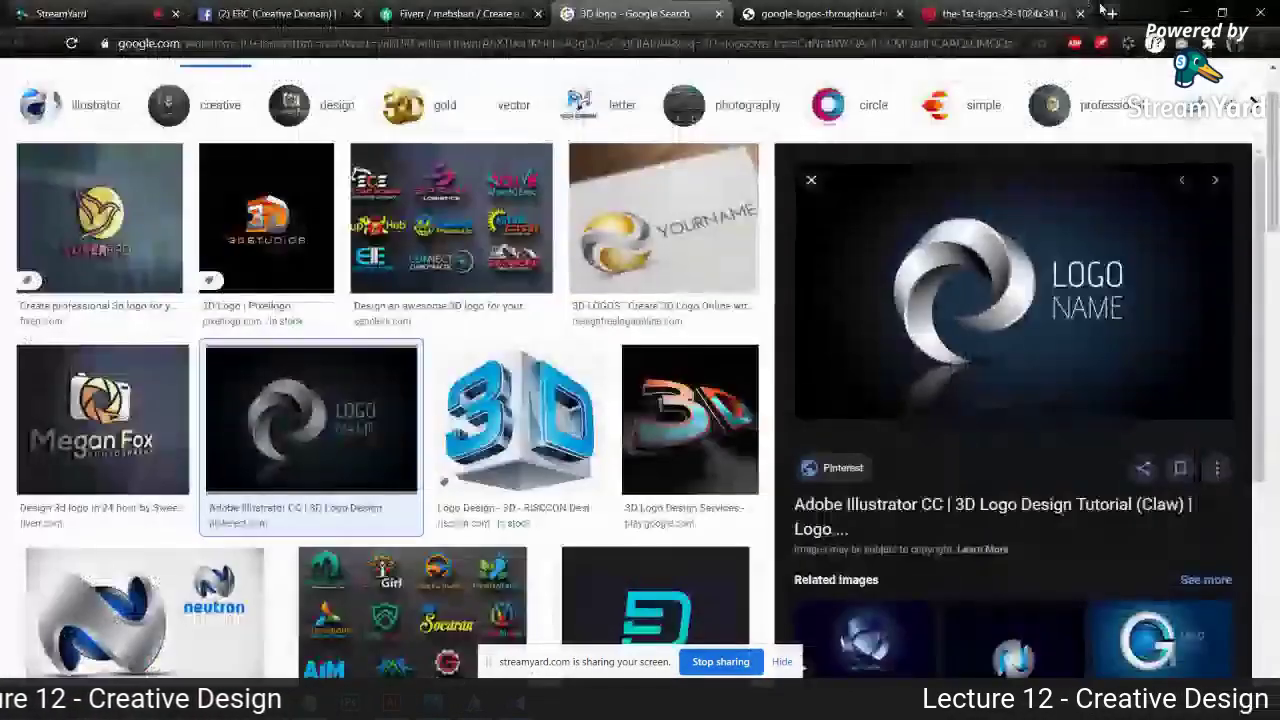
click(1102, 10)
text(artwork)
key(Return)
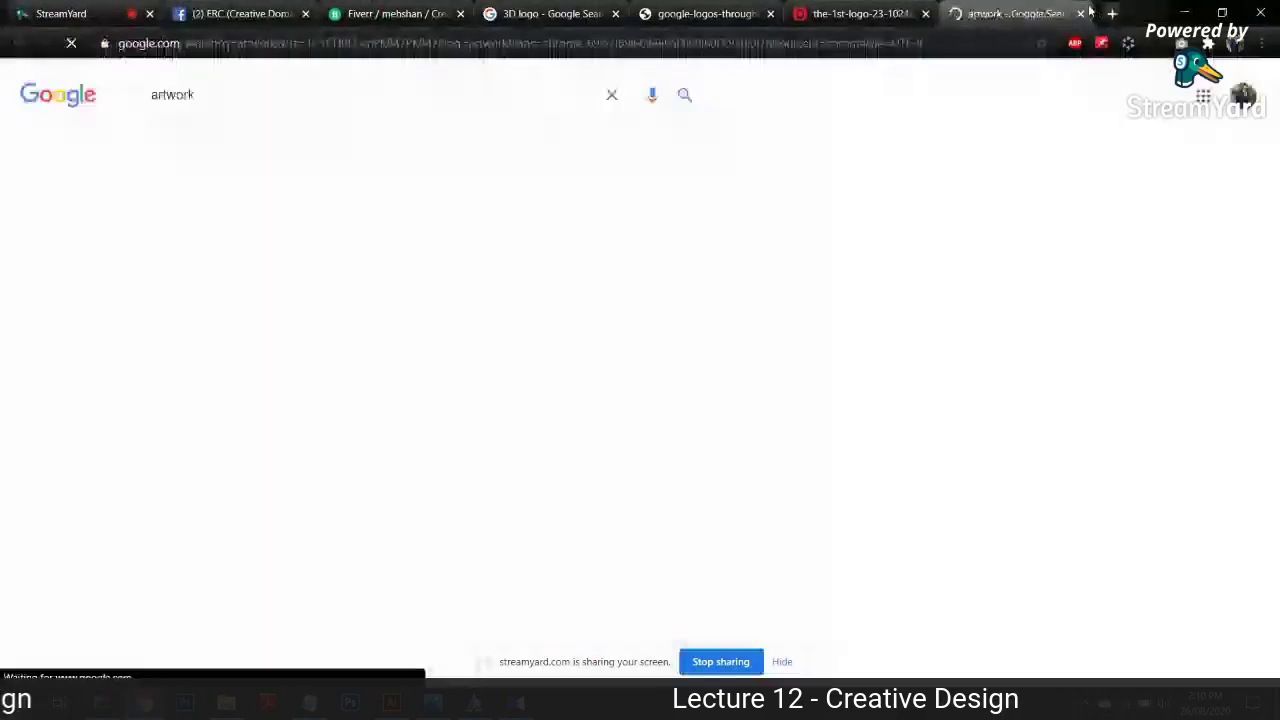
click(232, 142)
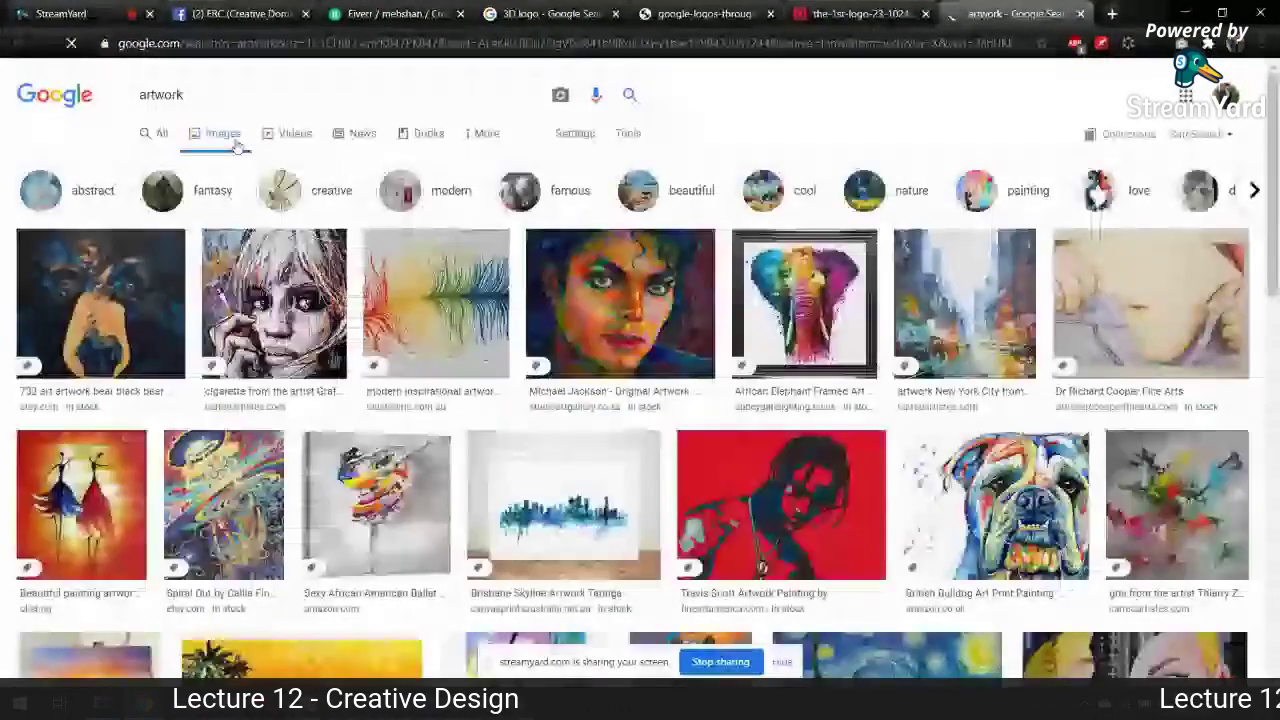
Step: Preview the framed colourful African elephant artwork and open its image in a separate tab
click(823, 303)
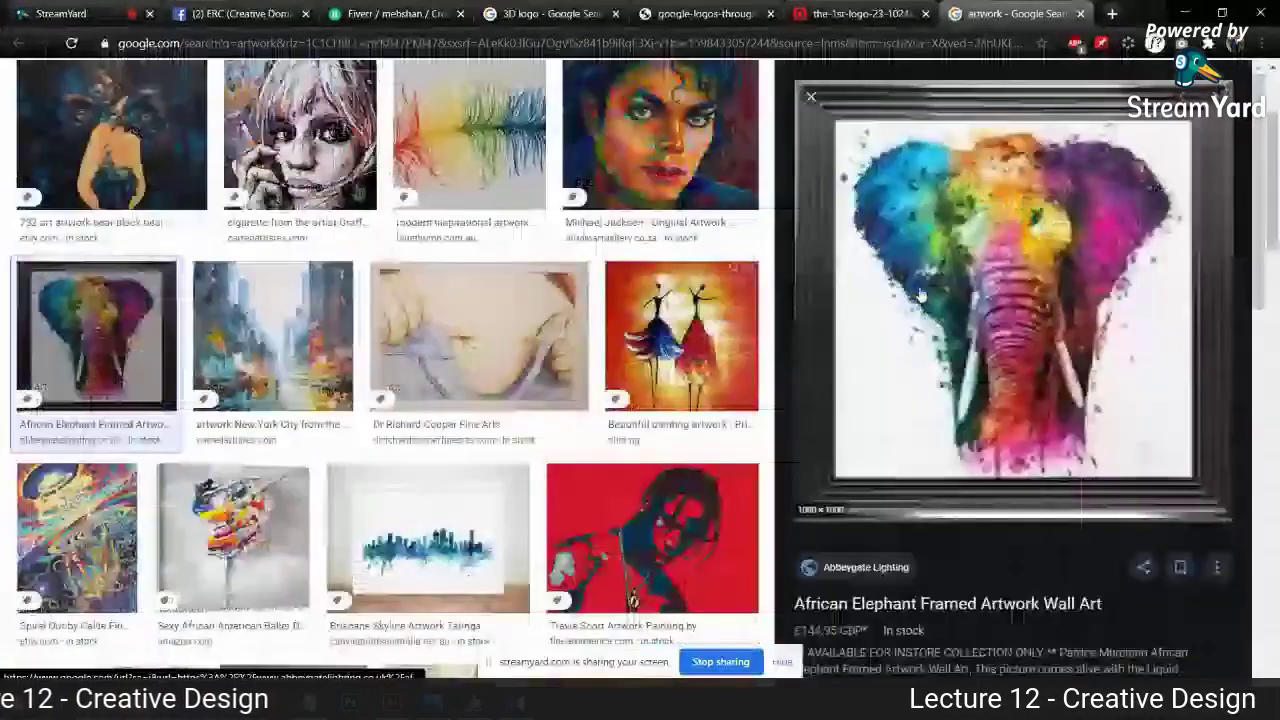
right_click(922, 296)
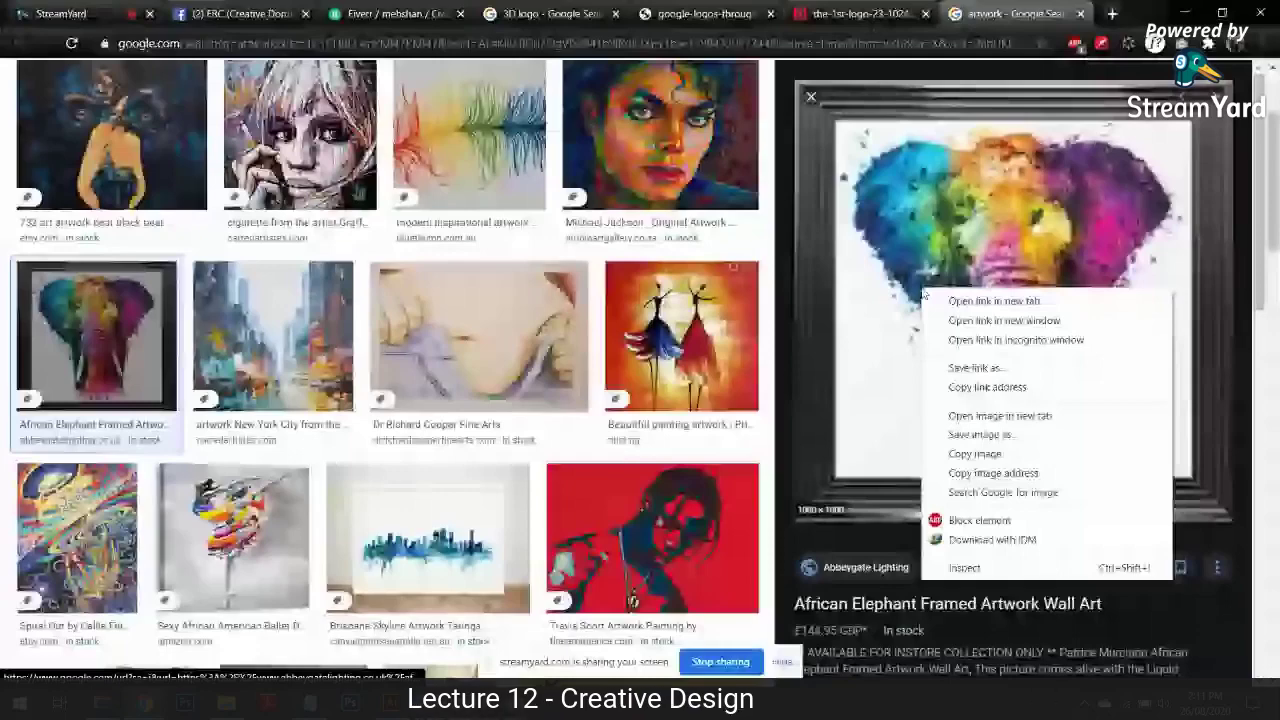
click(1000, 415)
Step: Preview the red Travis Scott artwork and the British Bulldog print, and view the bulldog image in its own tab
scroll(684, 265, down, 3)
click(684, 265)
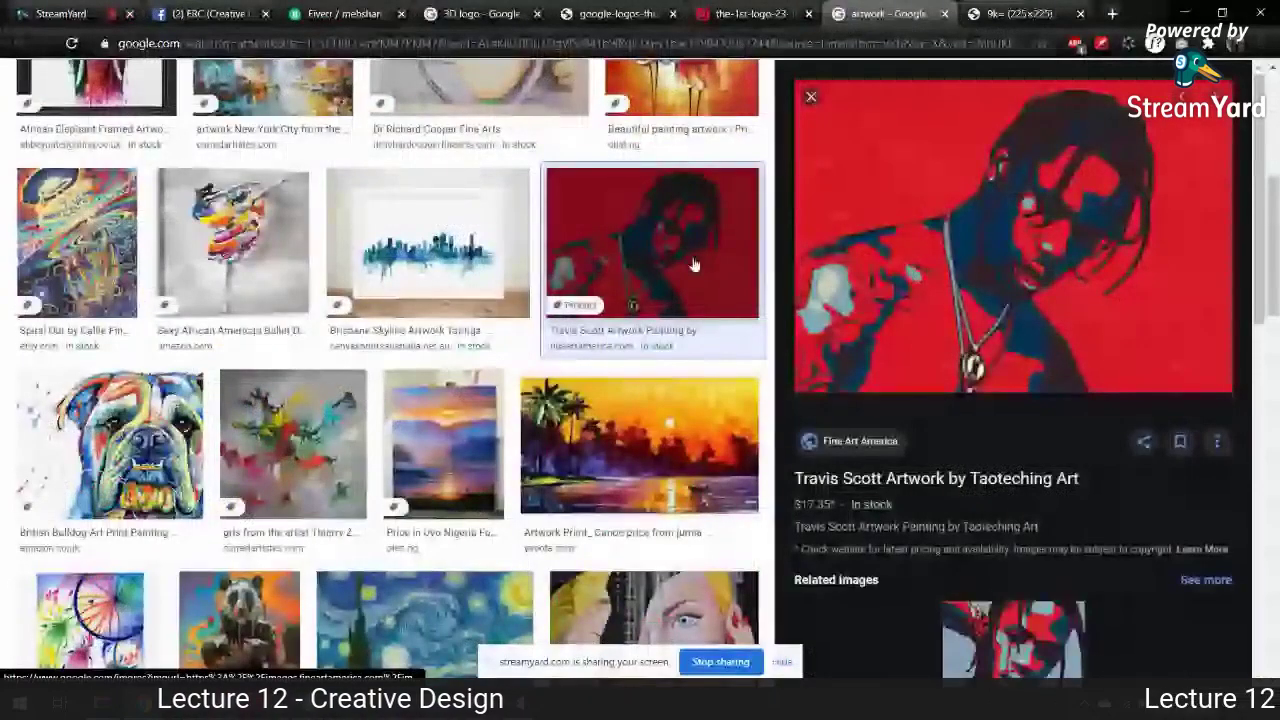
click(110, 443)
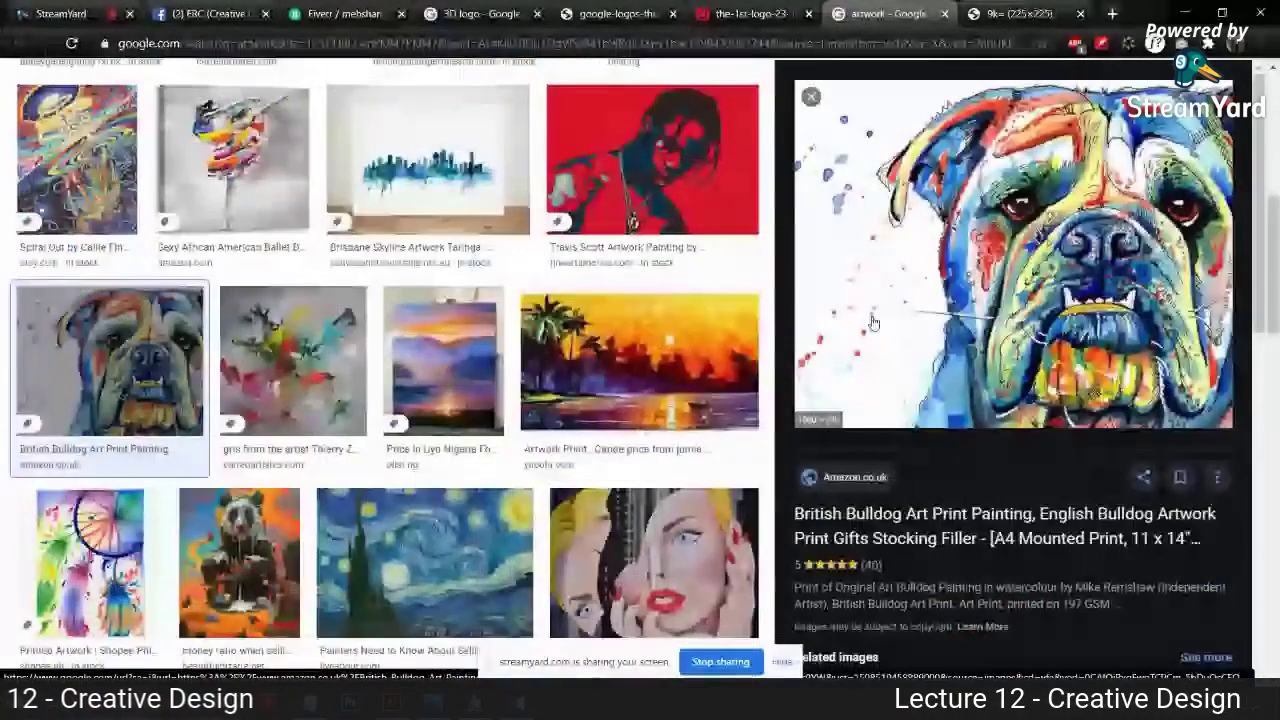
click(872, 322)
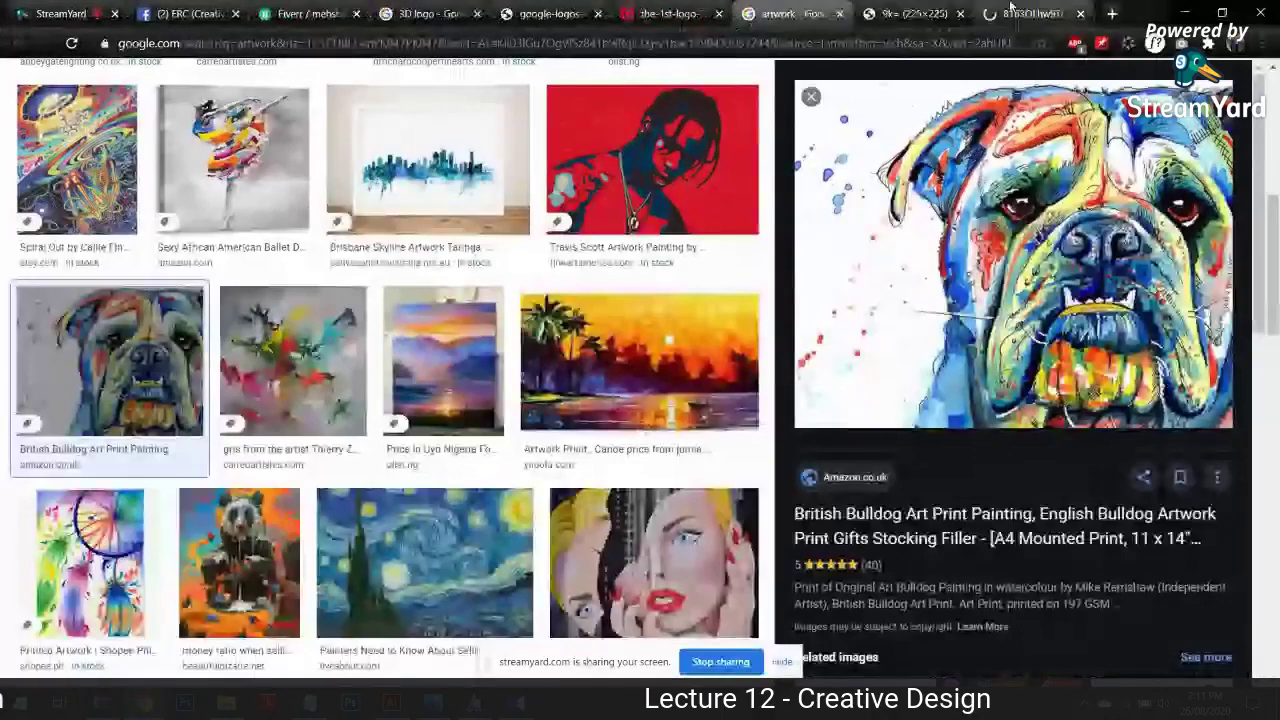
click(1011, 12)
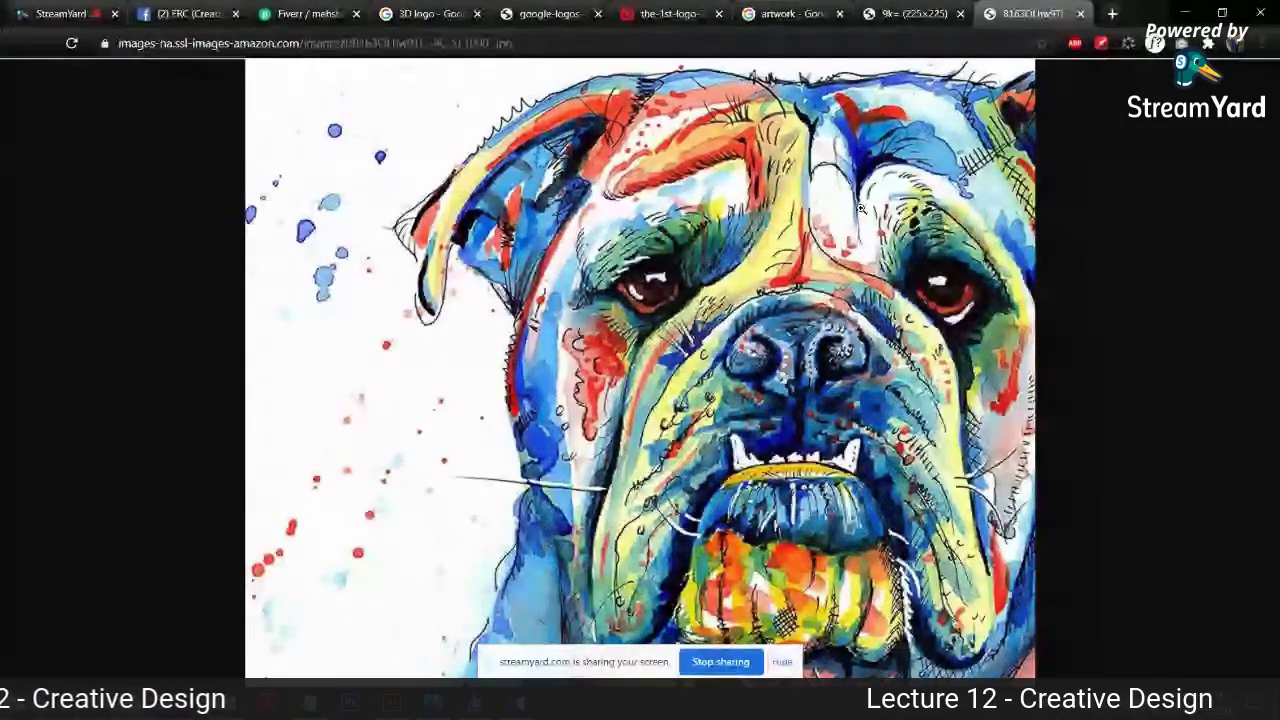
Step: Switch to Illustrator and create a new 5 × 5 inch document in RGB color mode
key(alt+Tab)
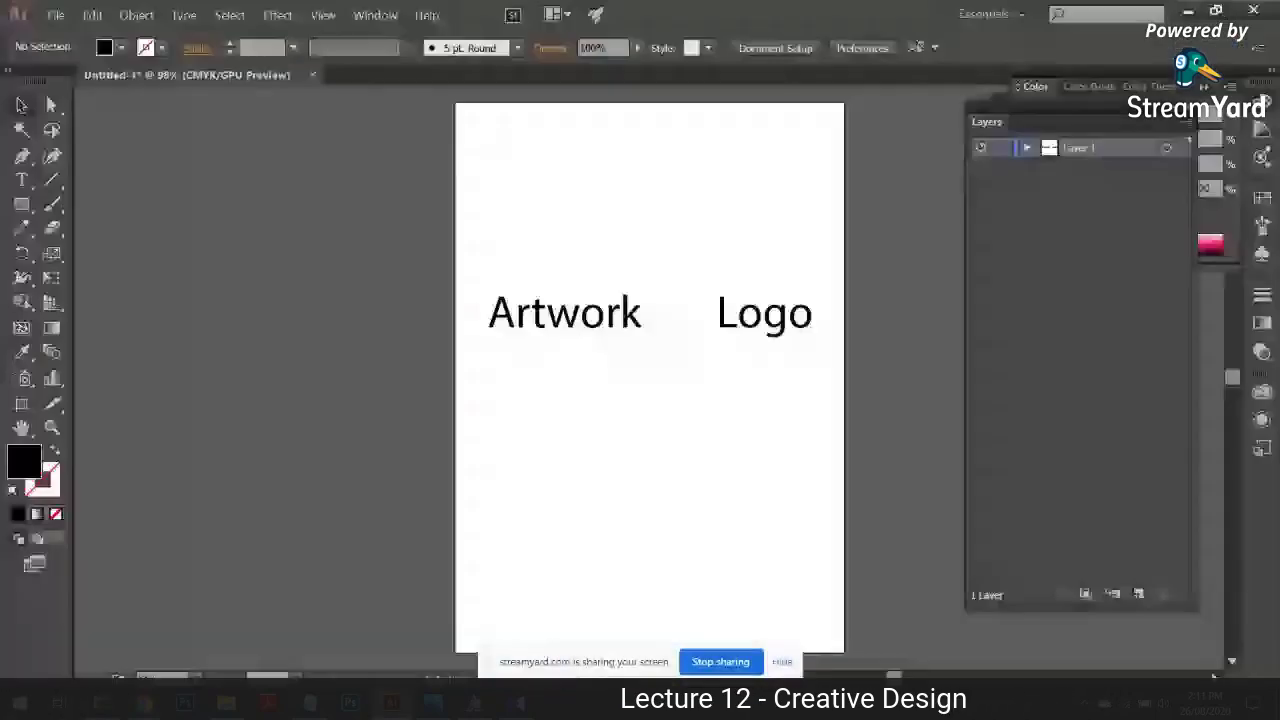
key(ctrl+n)
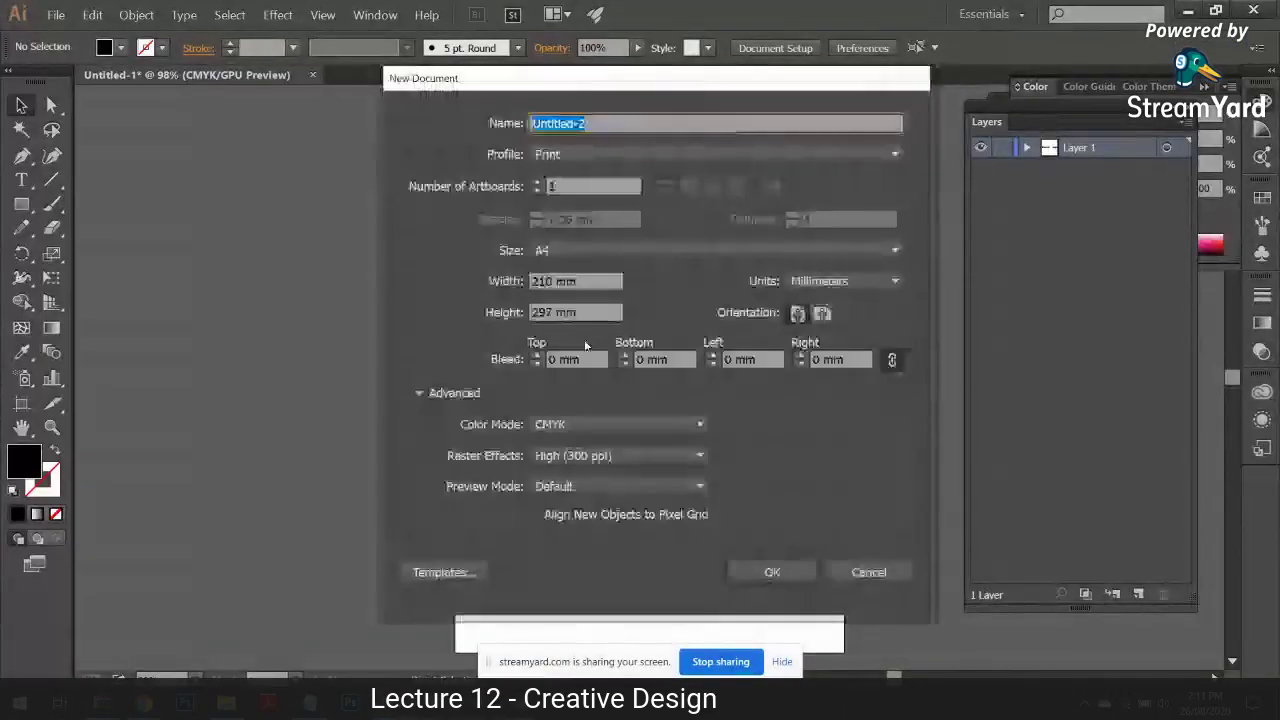
click(843, 281)
click(857, 346)
text(5)
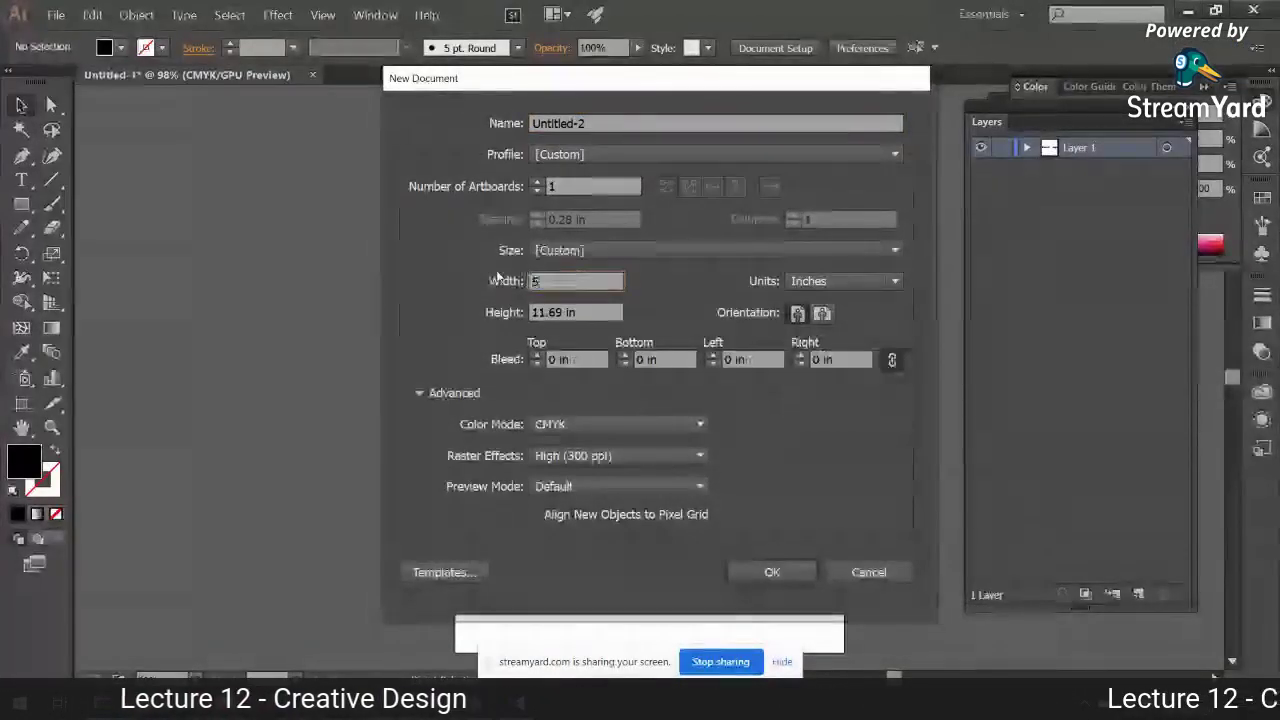
key(Tab)
text(5)
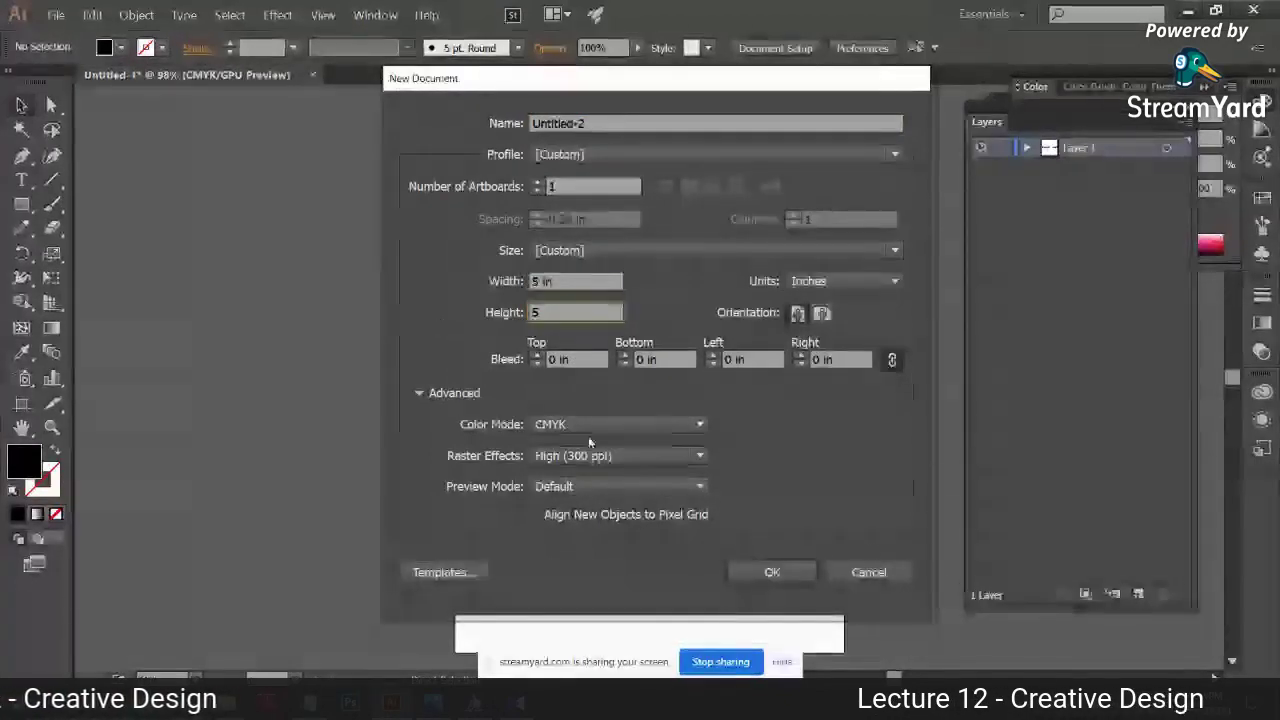
click(617, 424)
click(565, 466)
click(790, 575)
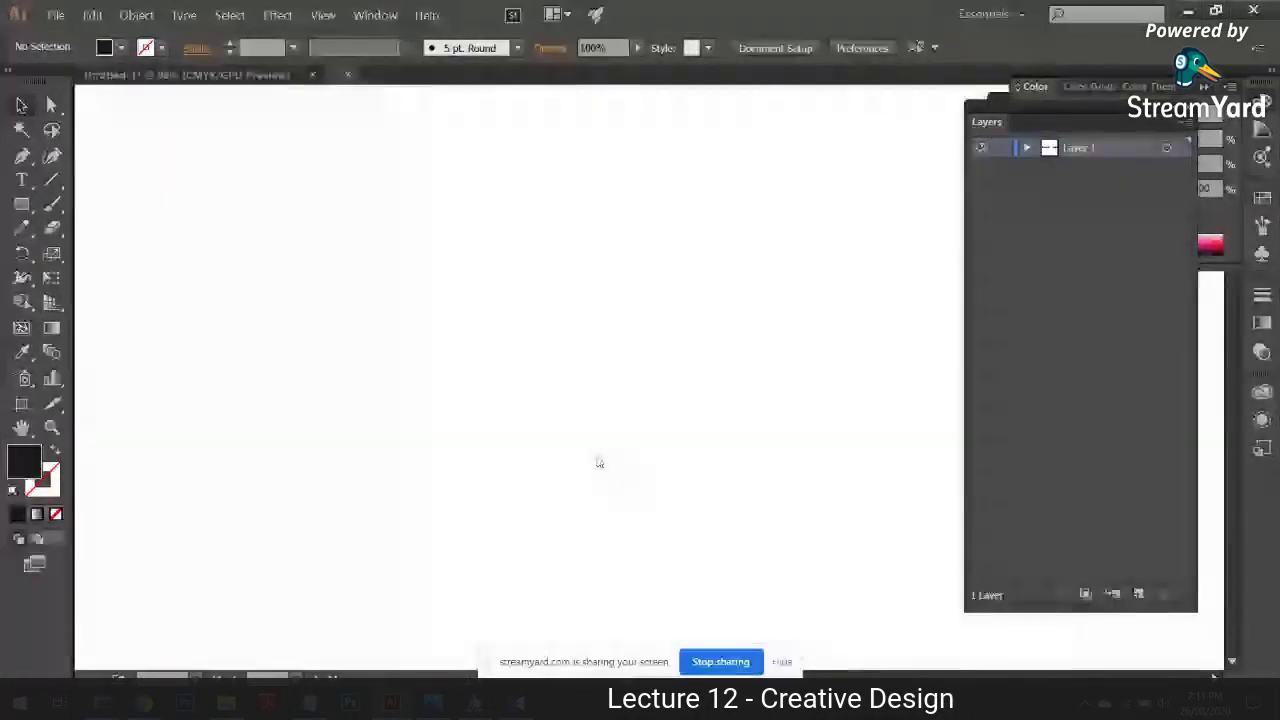
Step: Draw a wide rectangle across the middle of the artboard and swap its fill and stroke for a black fill
click(21, 205)
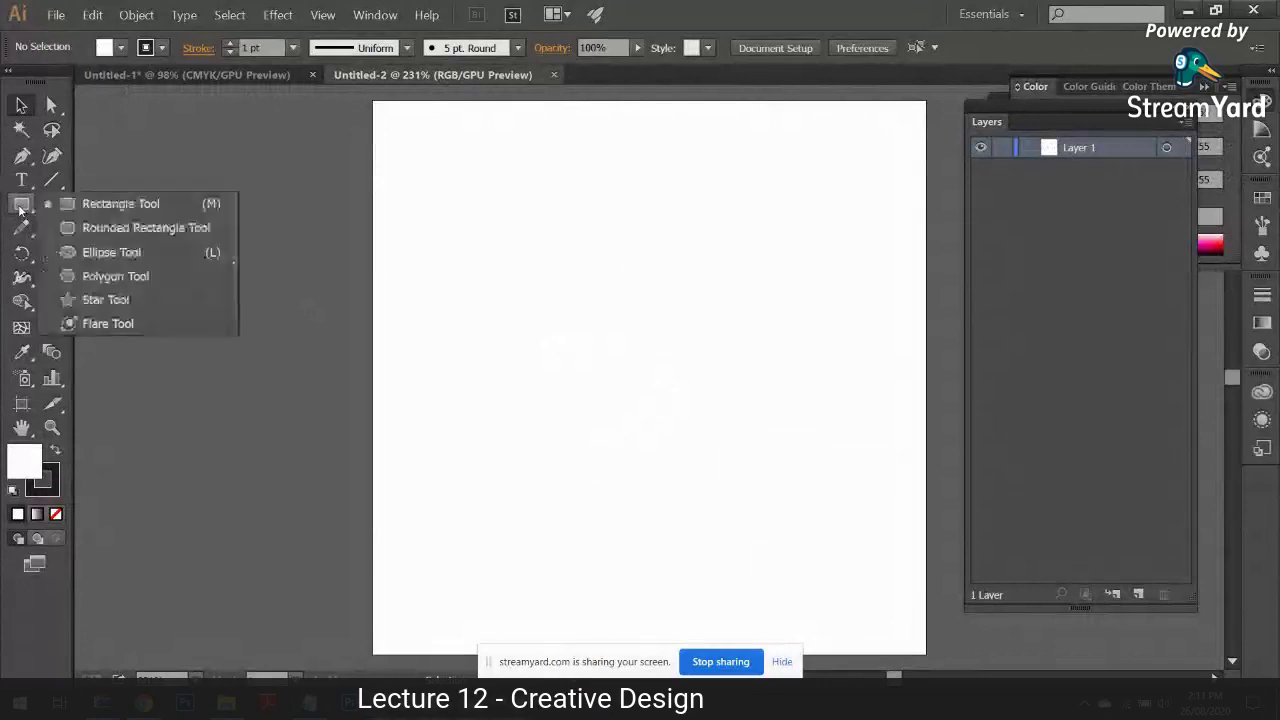
click(610, 303)
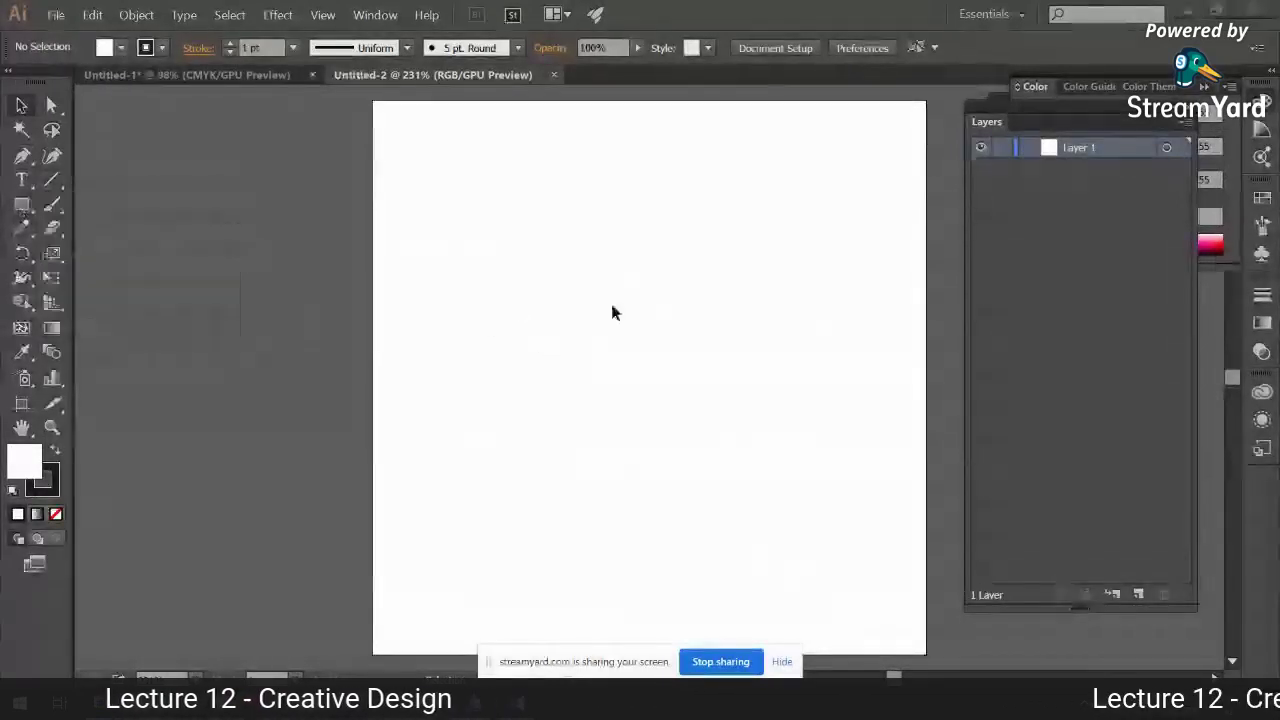
click(22, 204)
drag(450, 278, 862, 457)
click(59, 450)
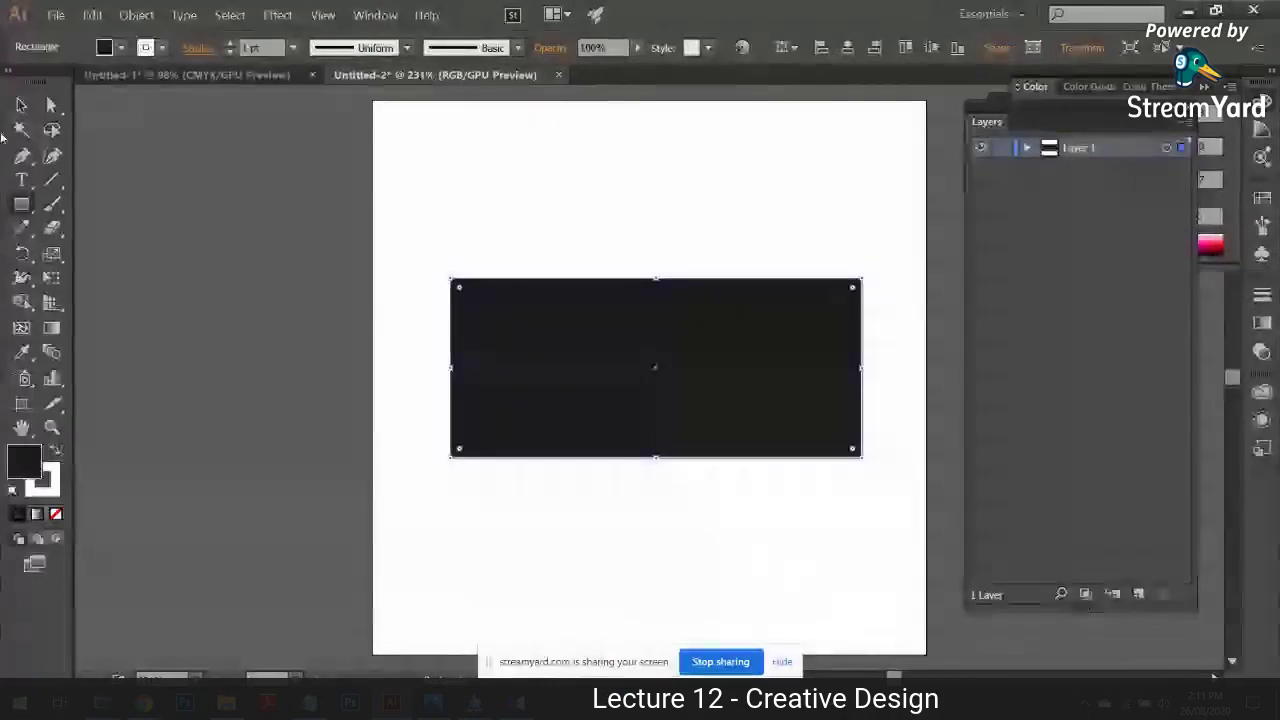
key(v)
click(757, 255)
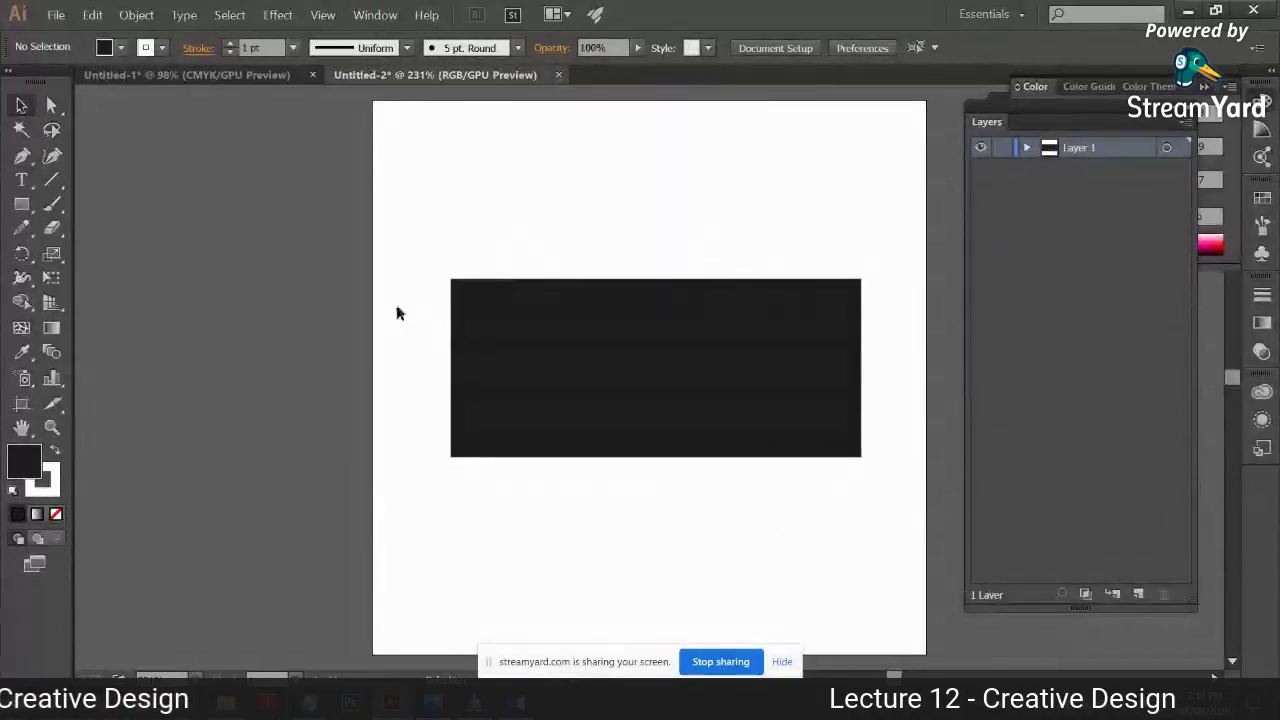
Step: Show the Untitled-1 page with the two words, and switch to Chrome to view the bulldog artwork again
click(199, 75)
mouse_move(146, 703)
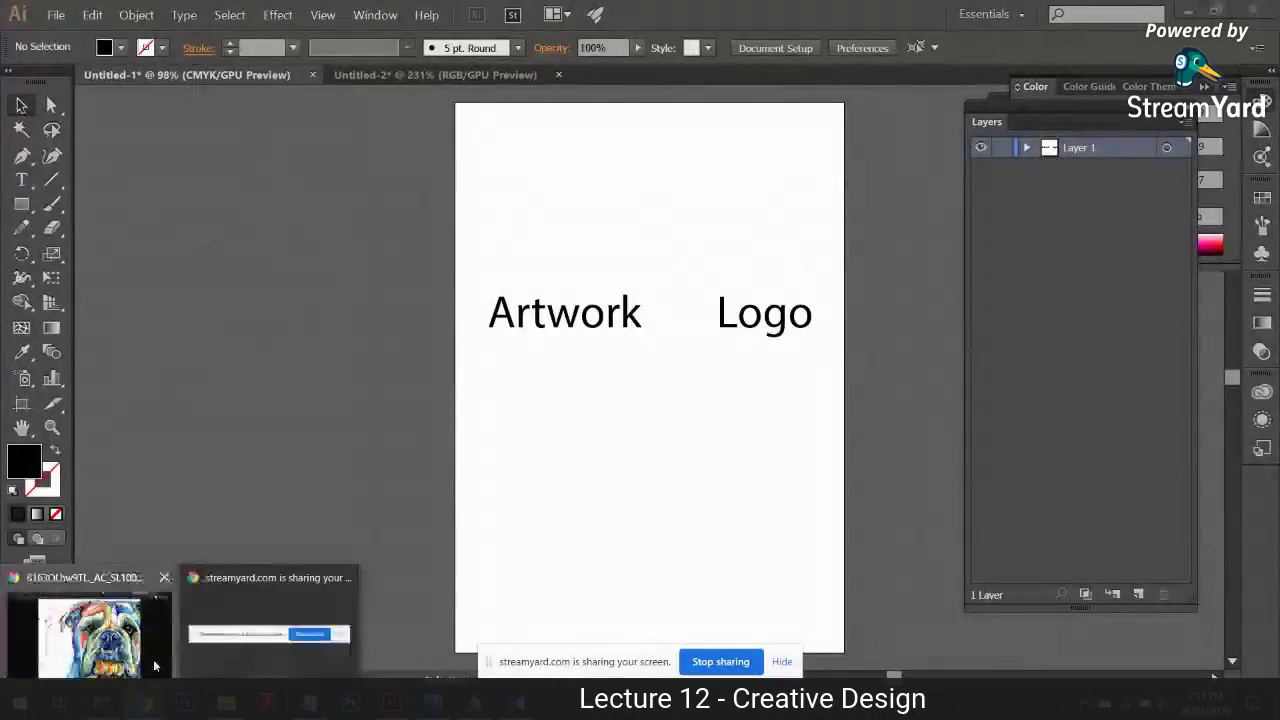
click(100, 640)
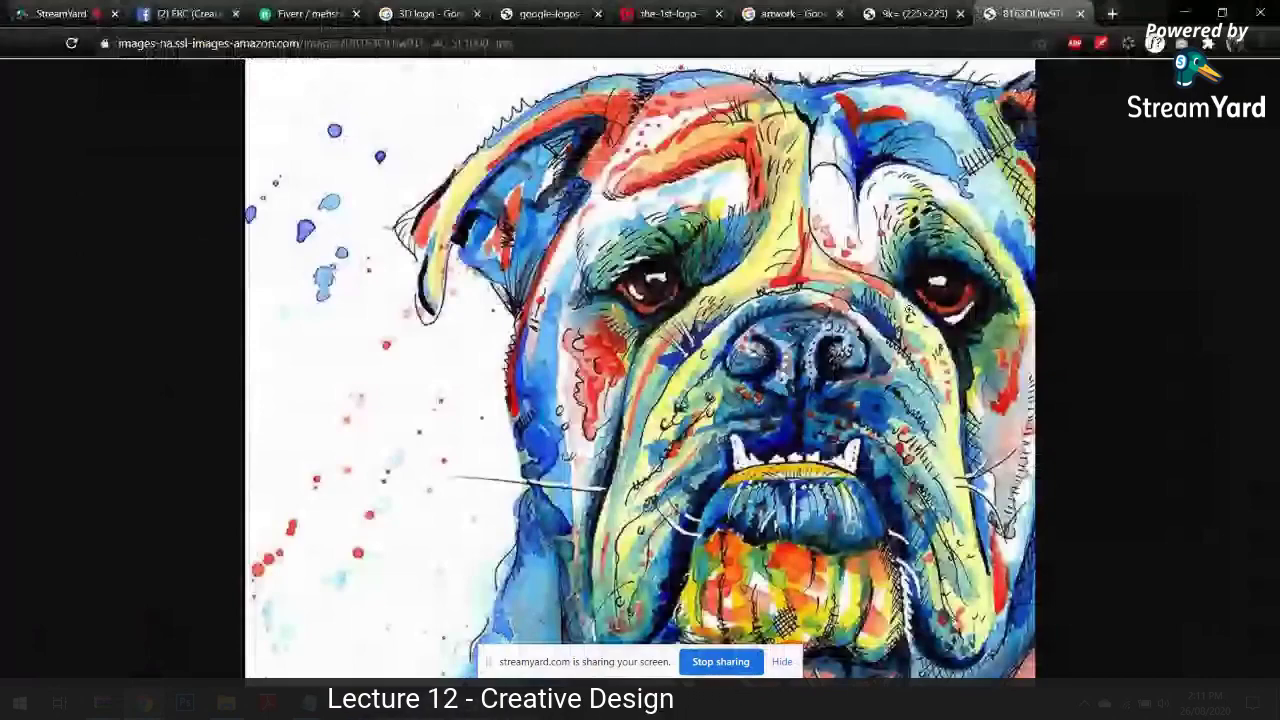
Step: Return to the 3D logo results, search Google Images for "3D metal company logo", and preview the metal asos sign
click(440, 8)
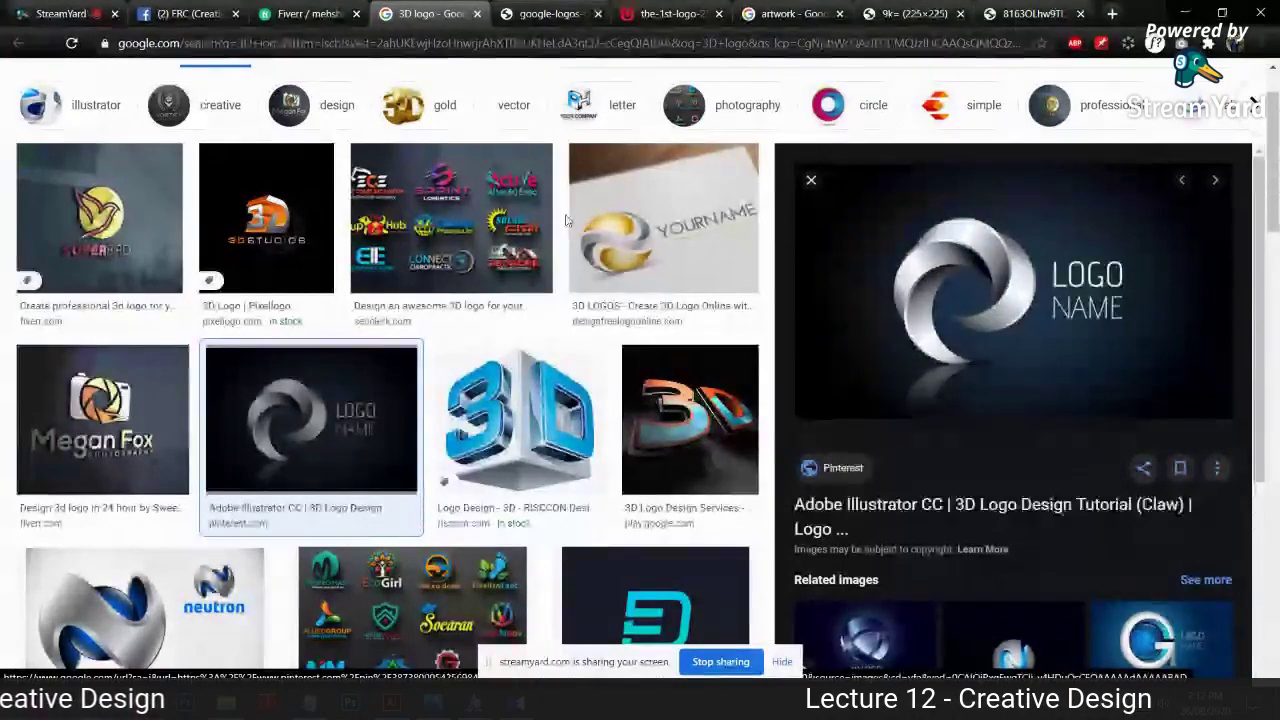
scroll(565, 220, up, 1)
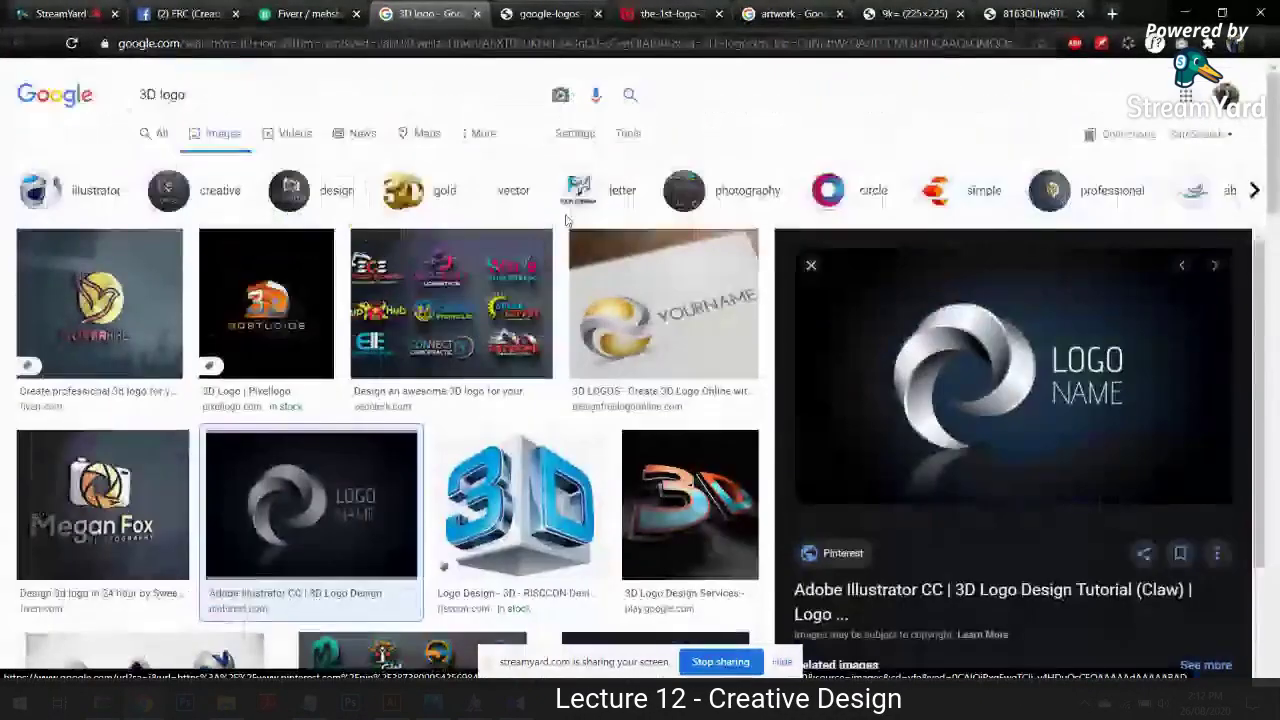
click(157, 97)
text(m)
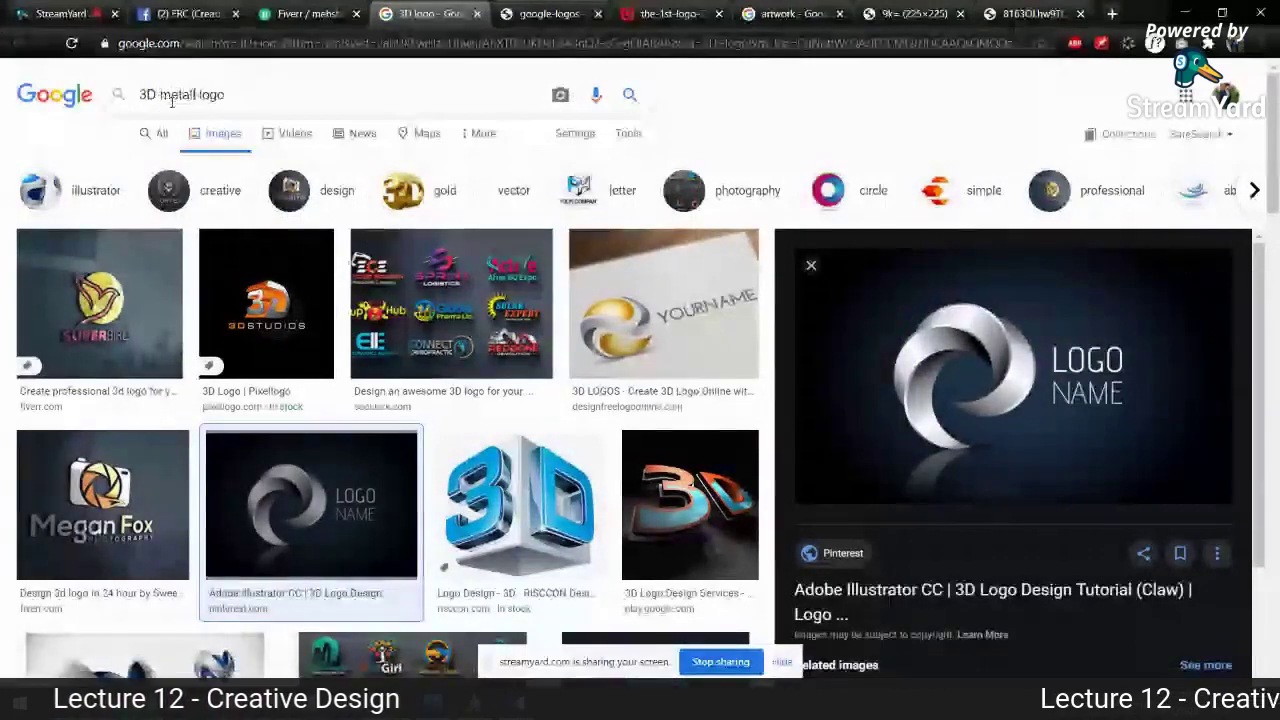
text(etal l)
key(BackSpace)
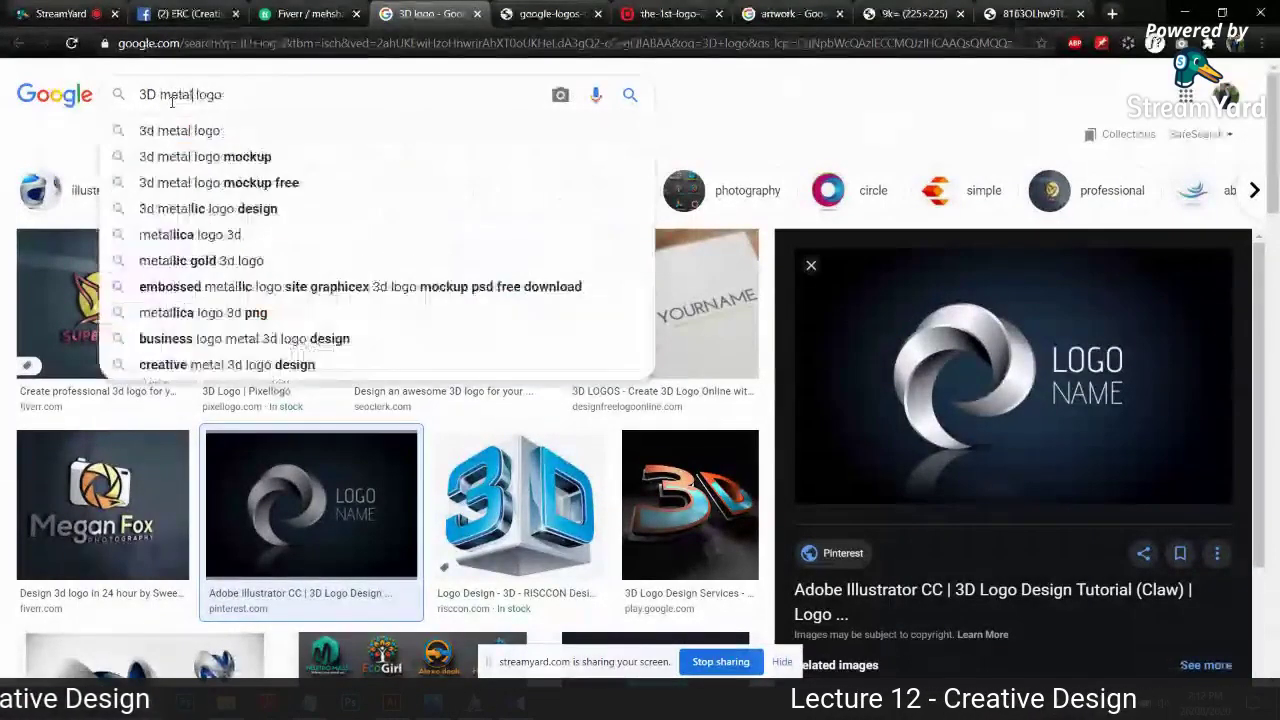
text(company)
key(Return)
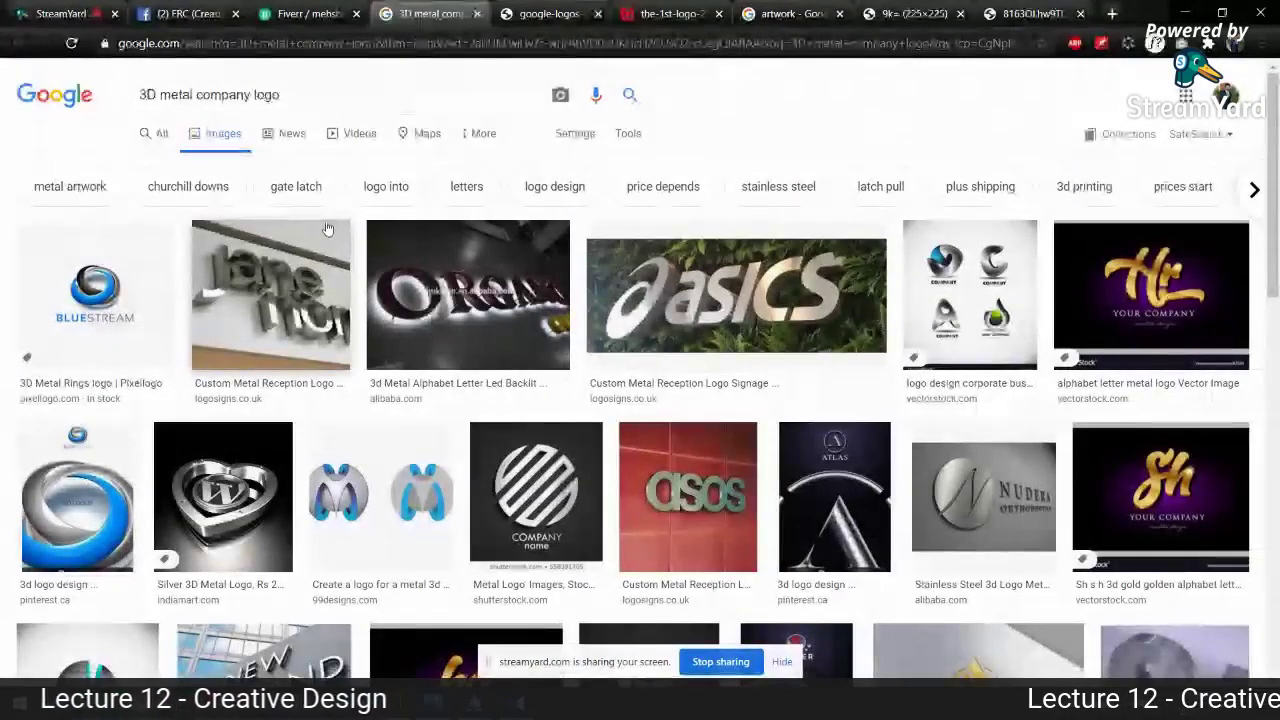
click(670, 492)
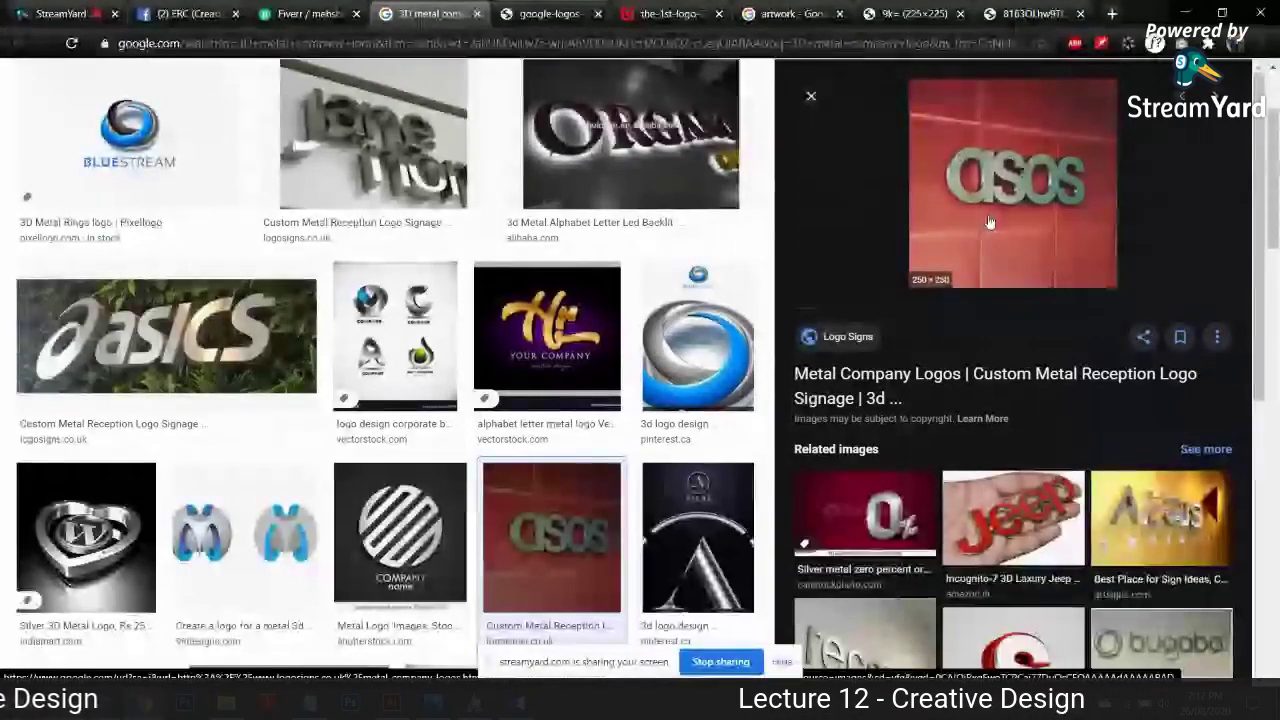
Step: Go back from the metal company logo results to the earlier 3D logo image results
scroll(656, 291, up, 2)
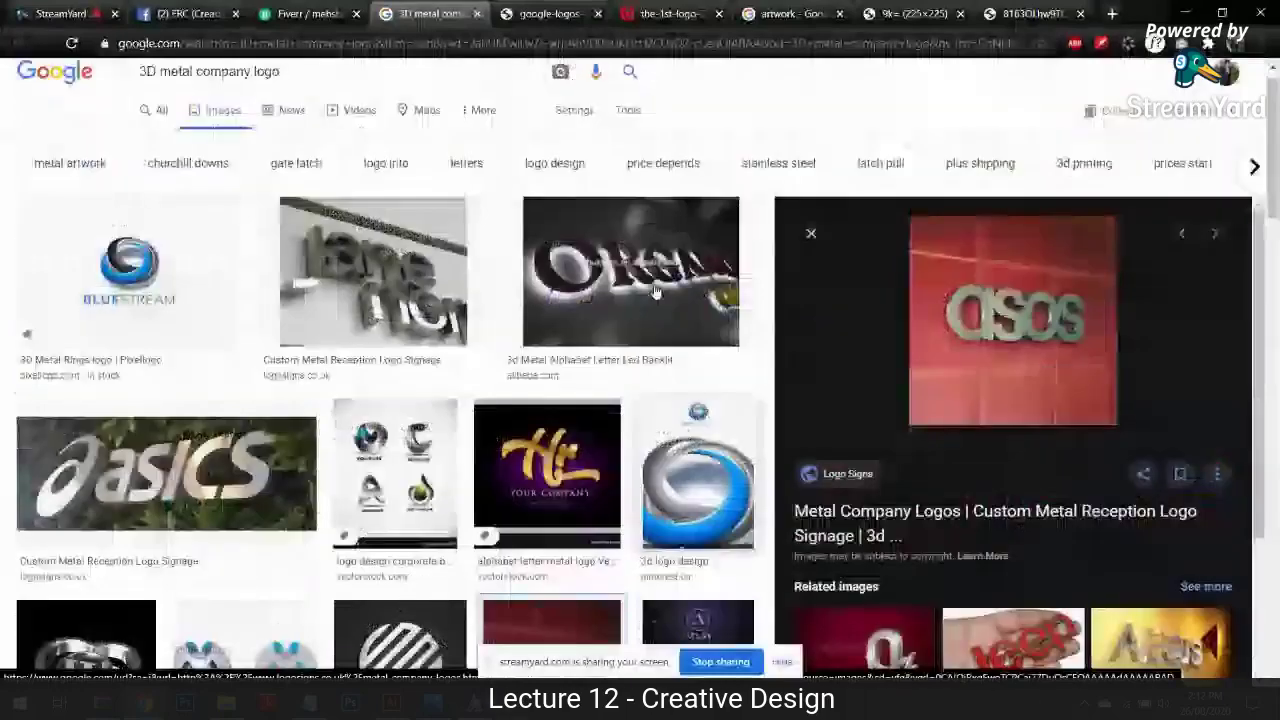
scroll(656, 291, up, 1)
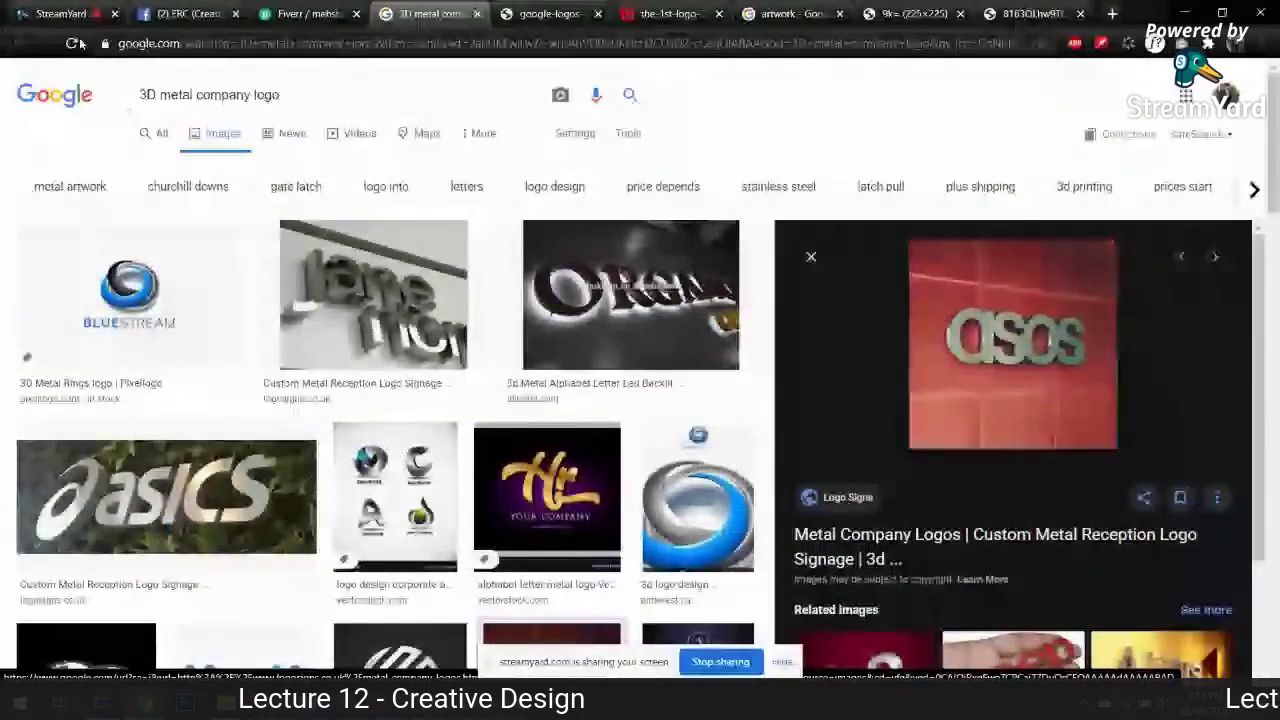
click(74, 44)
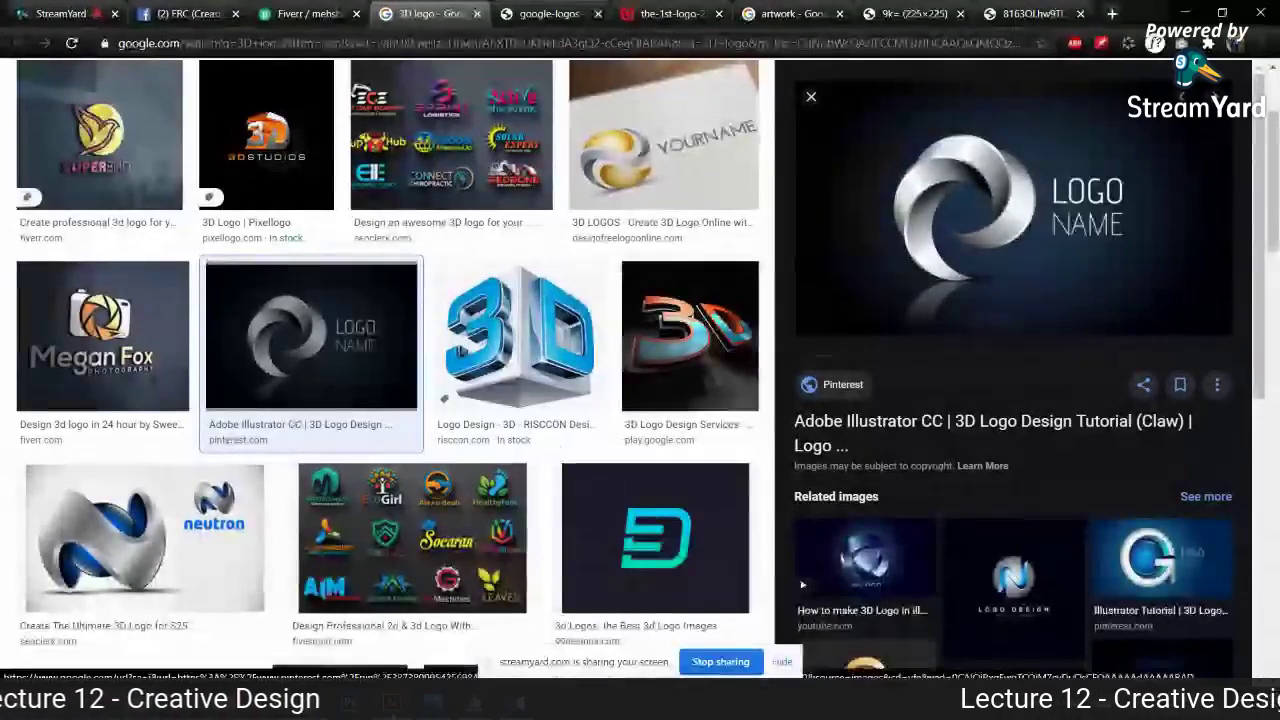
Step: Switch to Illustrator's Untitled-2 document, delete the black rectangle, and draw a large circle slightly left of the artboard's centre
key(alt+Tab)
click(425, 77)
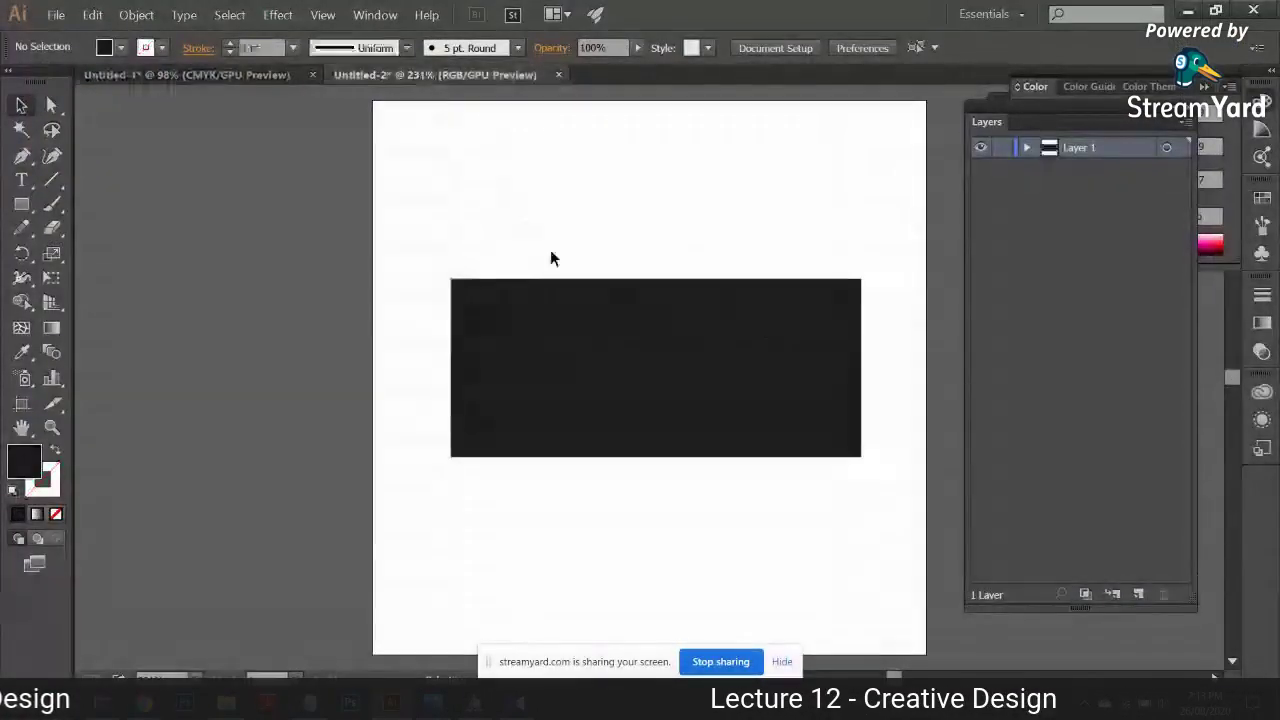
click(22, 204)
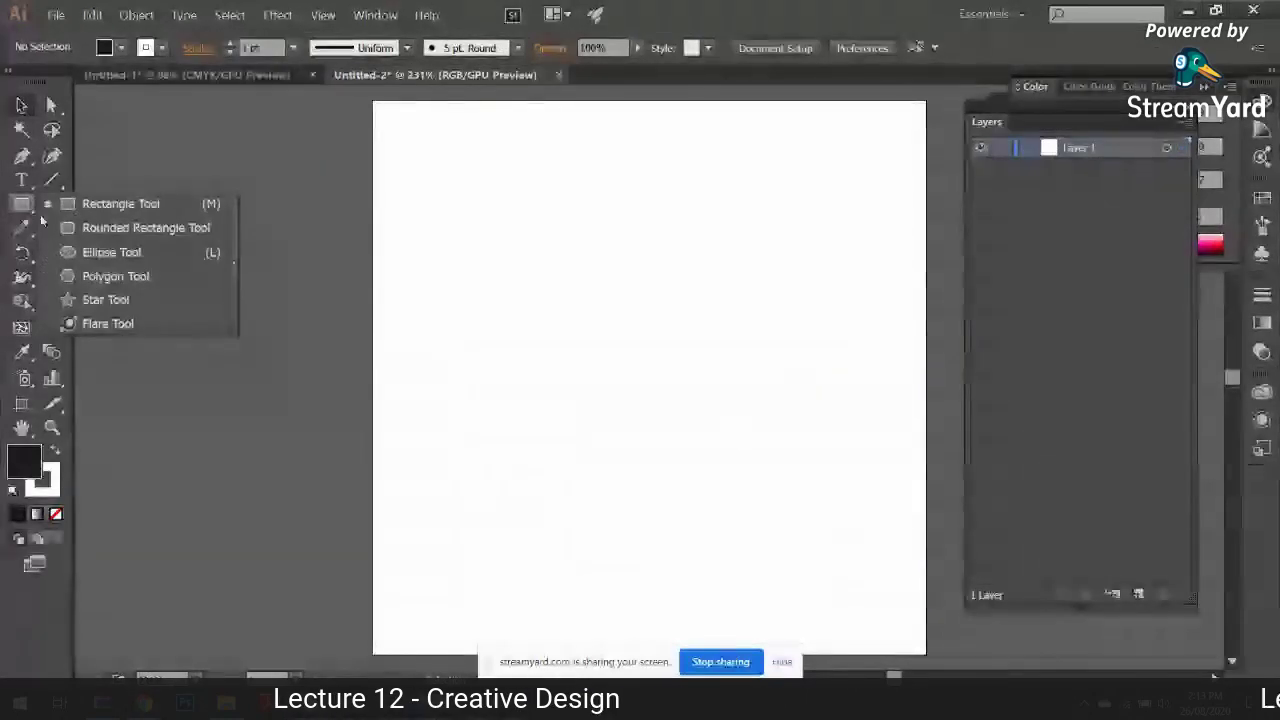
click(90, 252)
drag(445, 238, 684, 476)
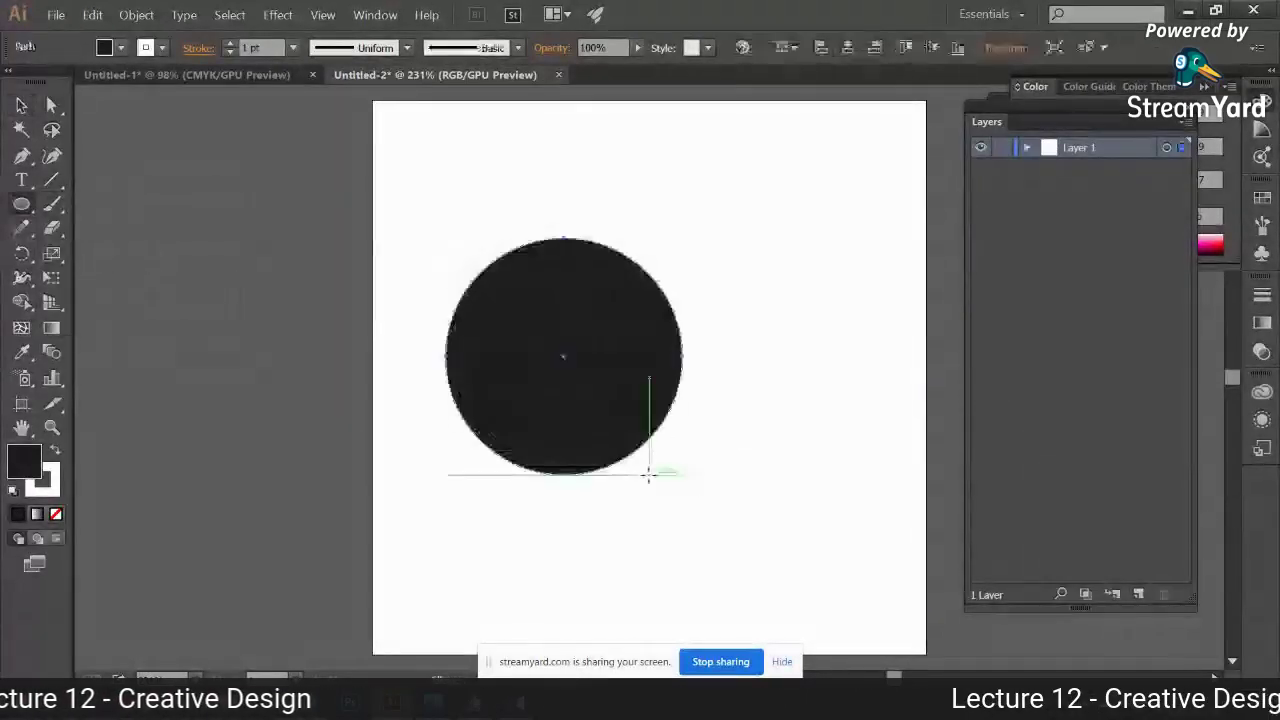
Step: Swap the circle's fill and stroke colours and thicken its outline to 5 pt
click(55, 449)
click(50, 484)
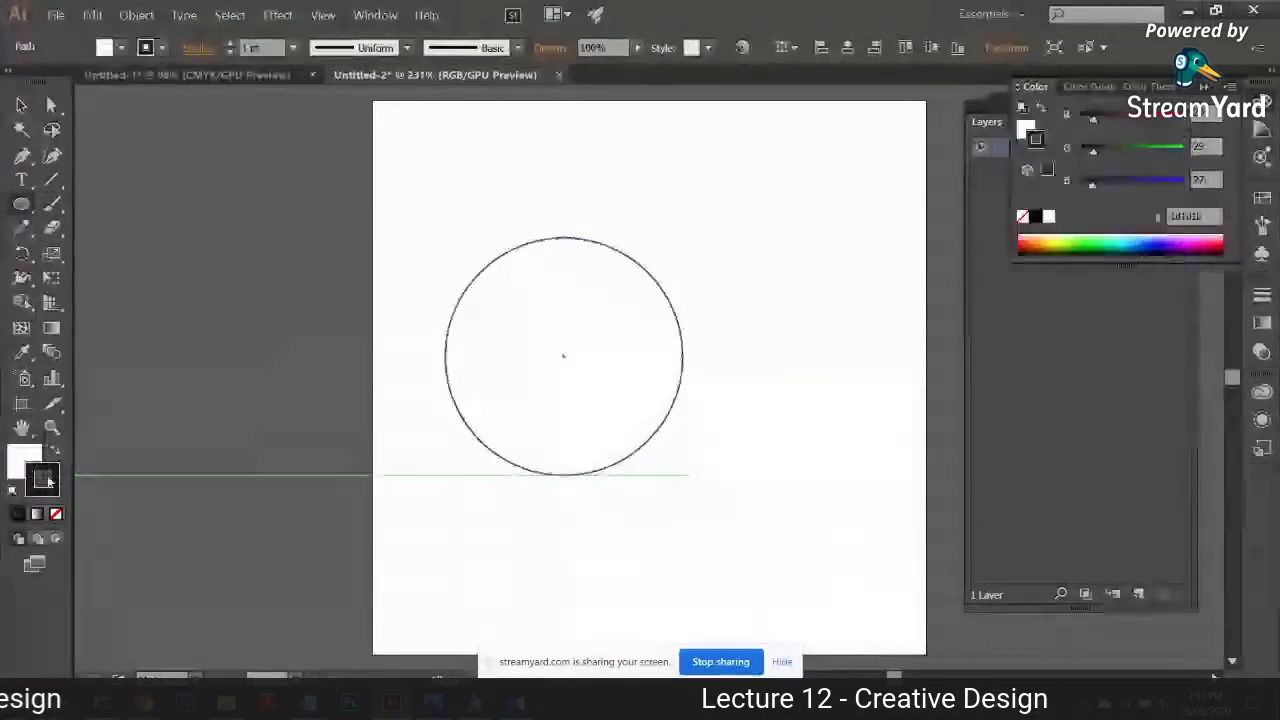
click(230, 43)
click(230, 43)
click(230, 43)
click(21, 105)
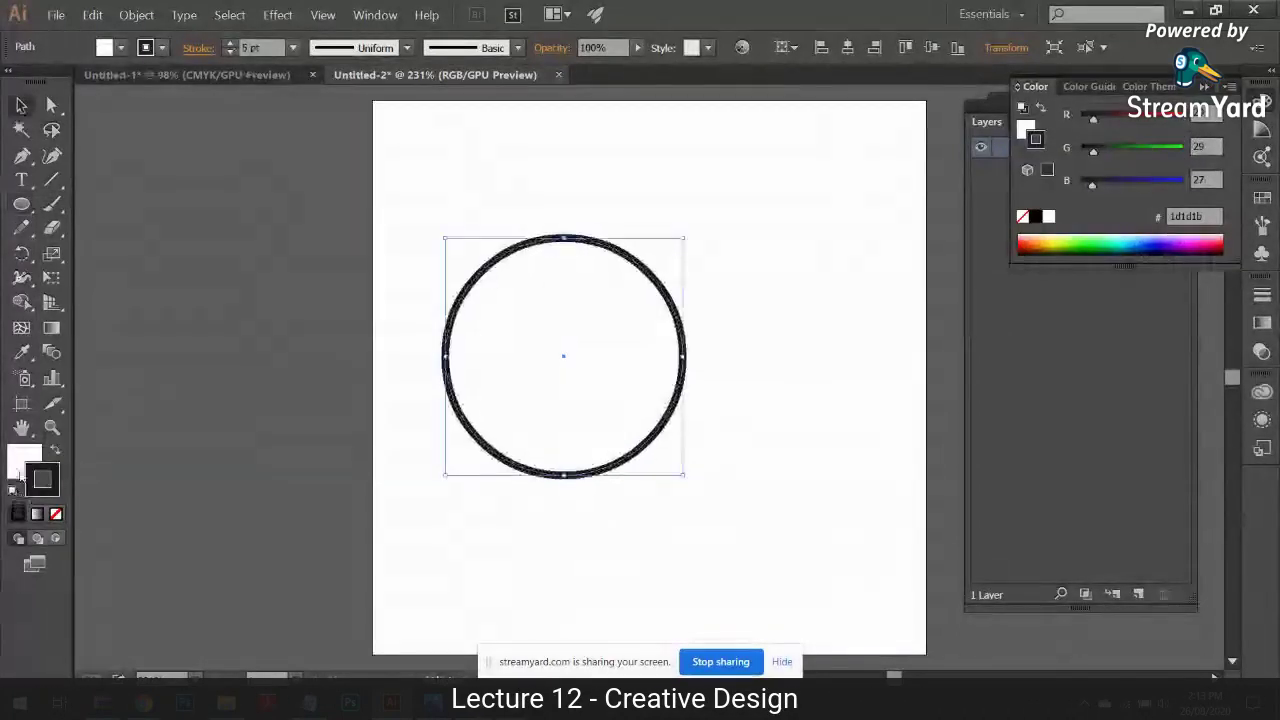
Step: Remove the circle's fill and set its stroke weight to 9 pt
click(22, 469)
click(56, 514)
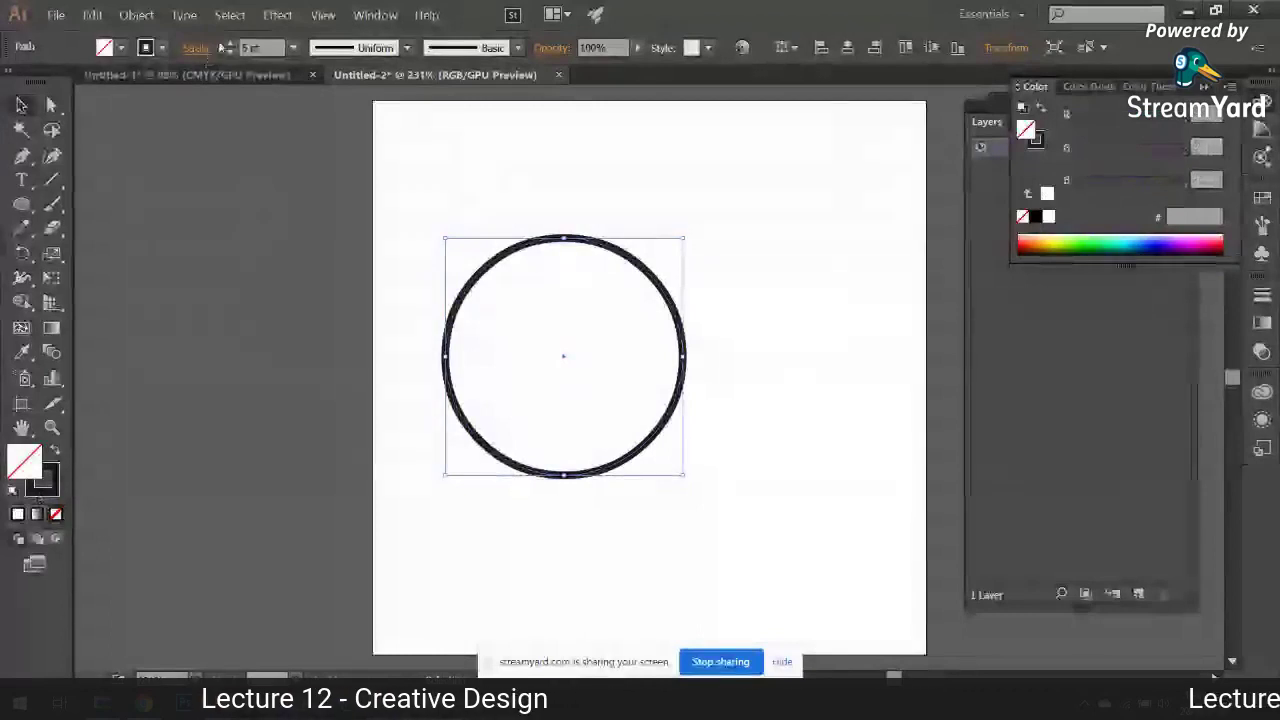
click(230, 43)
click(230, 43)
click(230, 43)
click(230, 43)
click(454, 200)
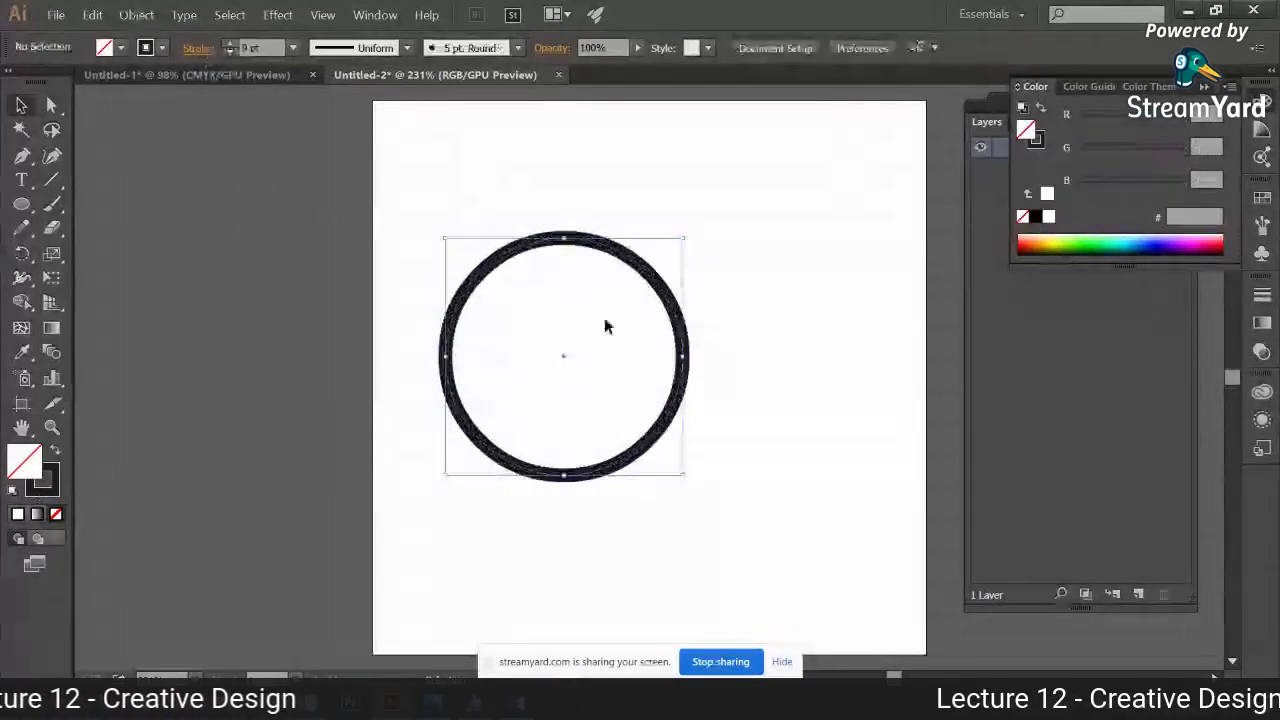
Step: Duplicate the circle to the right of the original and recolour both outlines yellow (#d3ce1e)
key(ctrl+d)
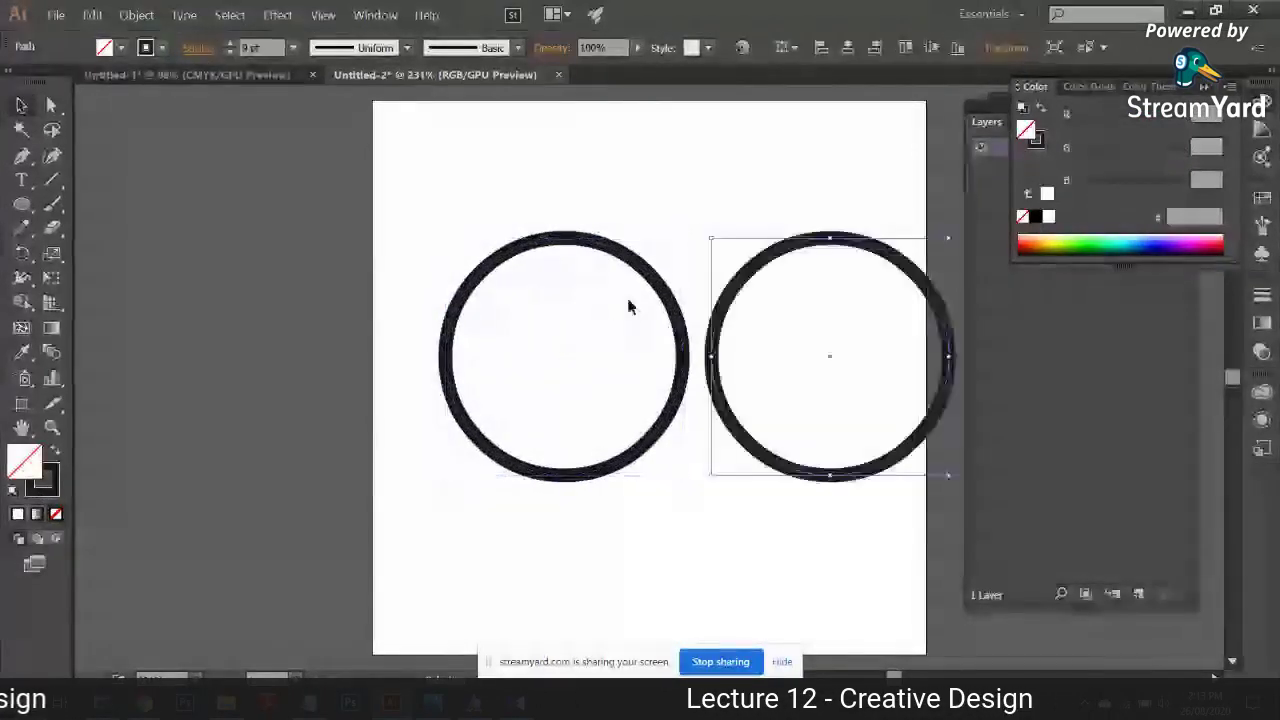
drag(597, 246, 550, 241)
key(ctrl+a)
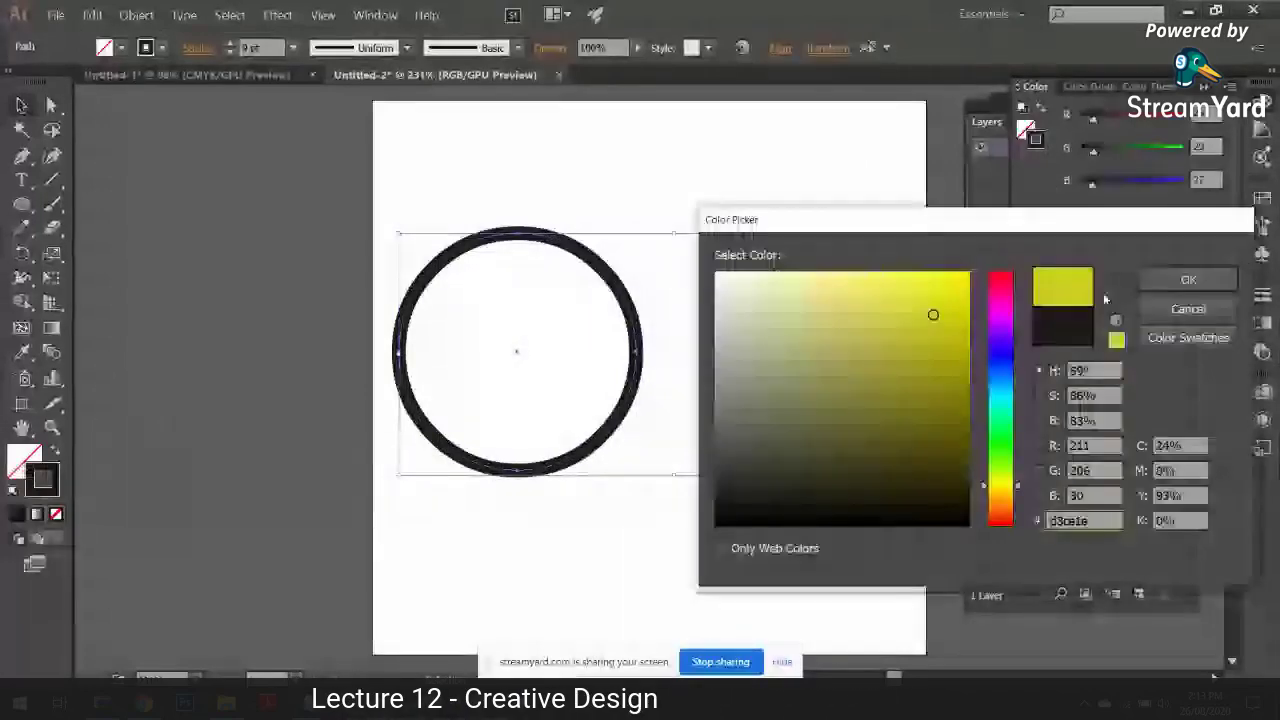
click(1186, 277)
click(781, 278)
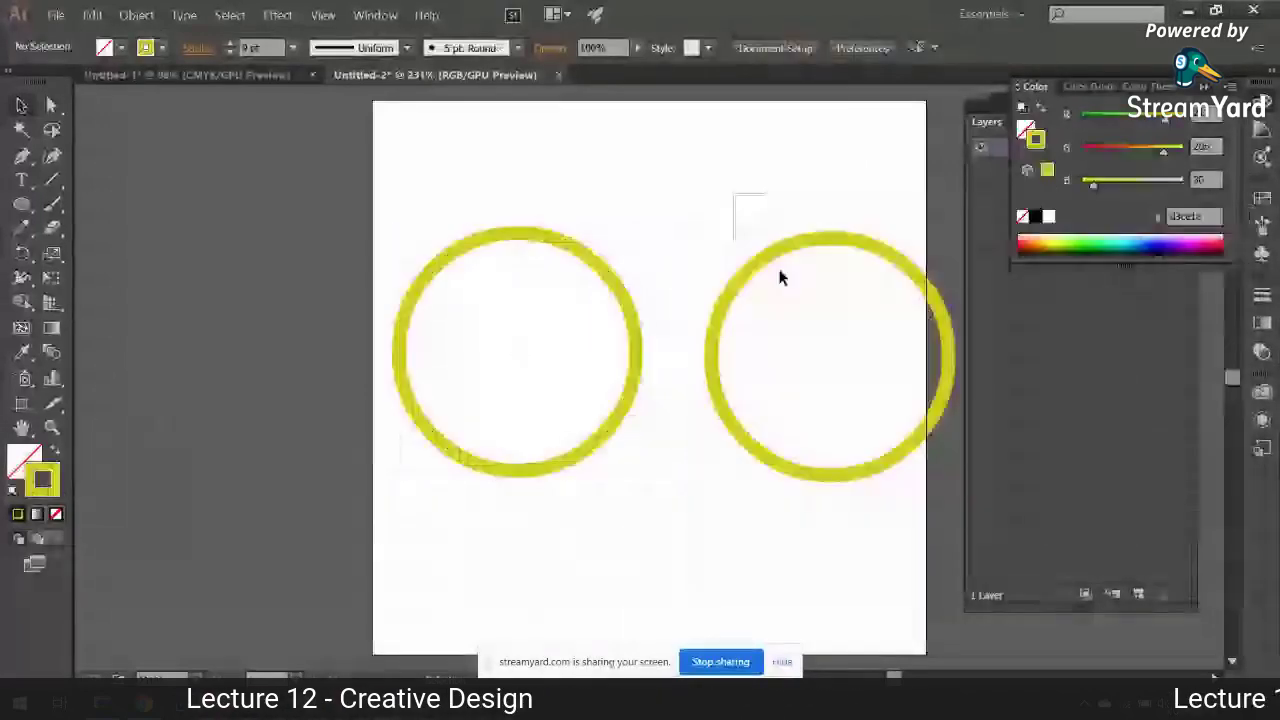
Step: Apply 3D Extrude & Bevel to the right-hand circle with 50 pt depth and a custom rotation of -8°, -12° and 8°
click(716, 300)
click(277, 14)
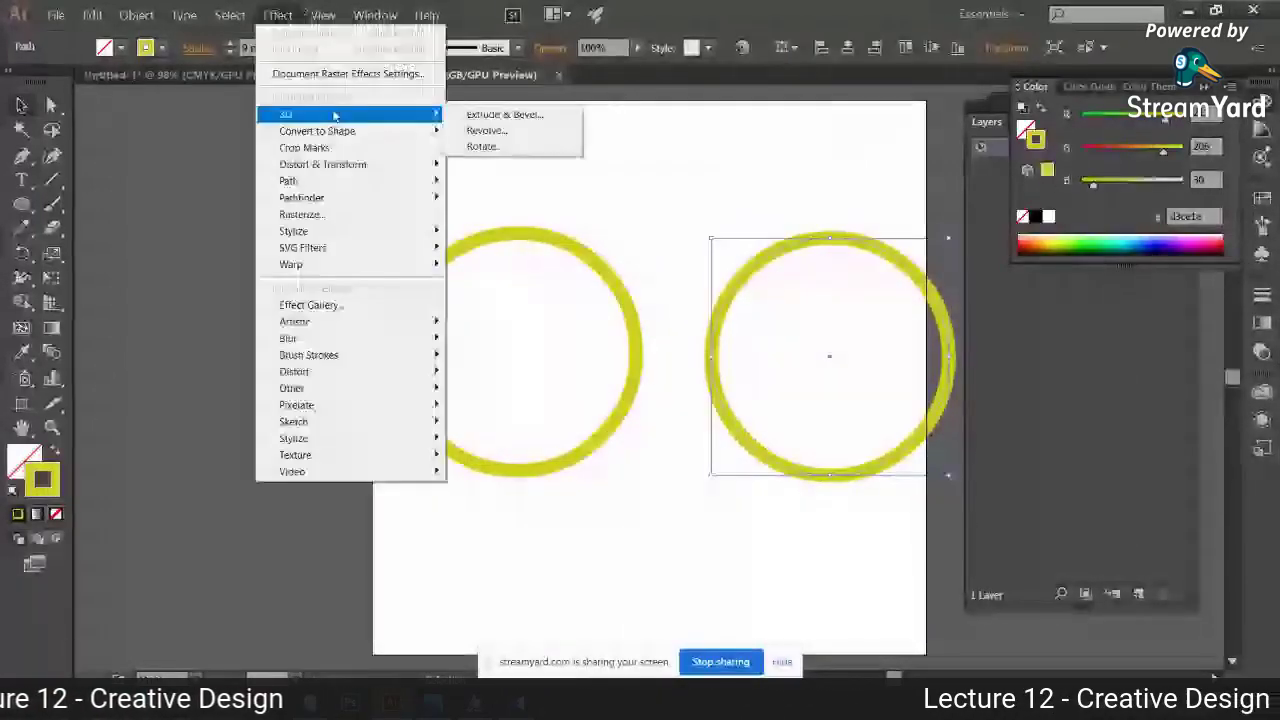
click(712, 295)
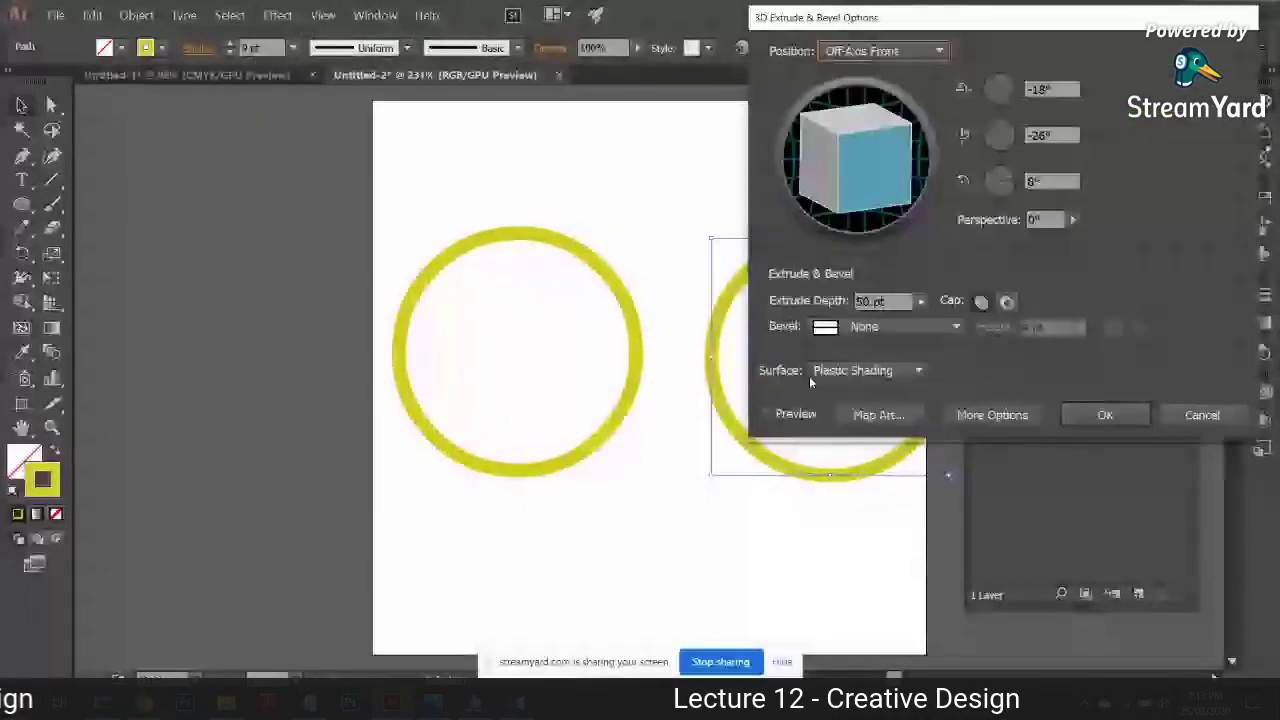
drag(850, 17, 964, 13)
click(878, 409)
drag(960, 150, 971, 140)
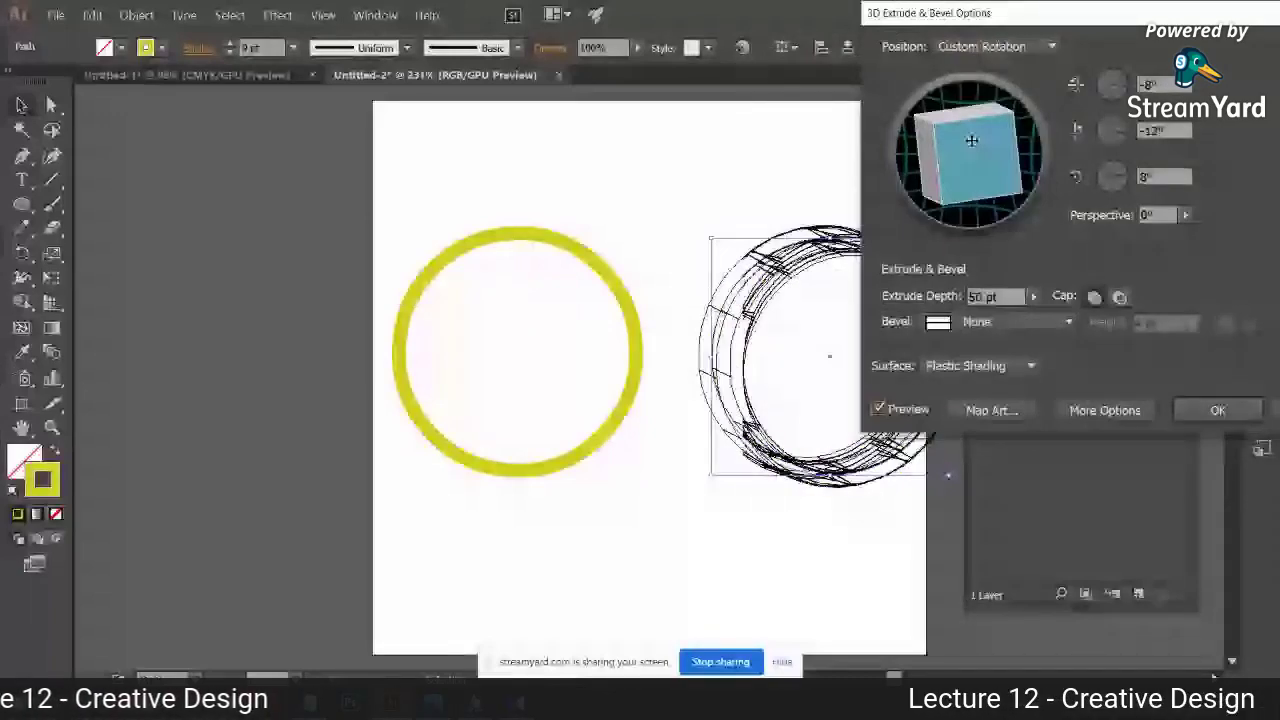
key(Return)
Step: Reposition both circles together and scale them down so they fit side by side on the artboard
drag(672, 414, 610, 406)
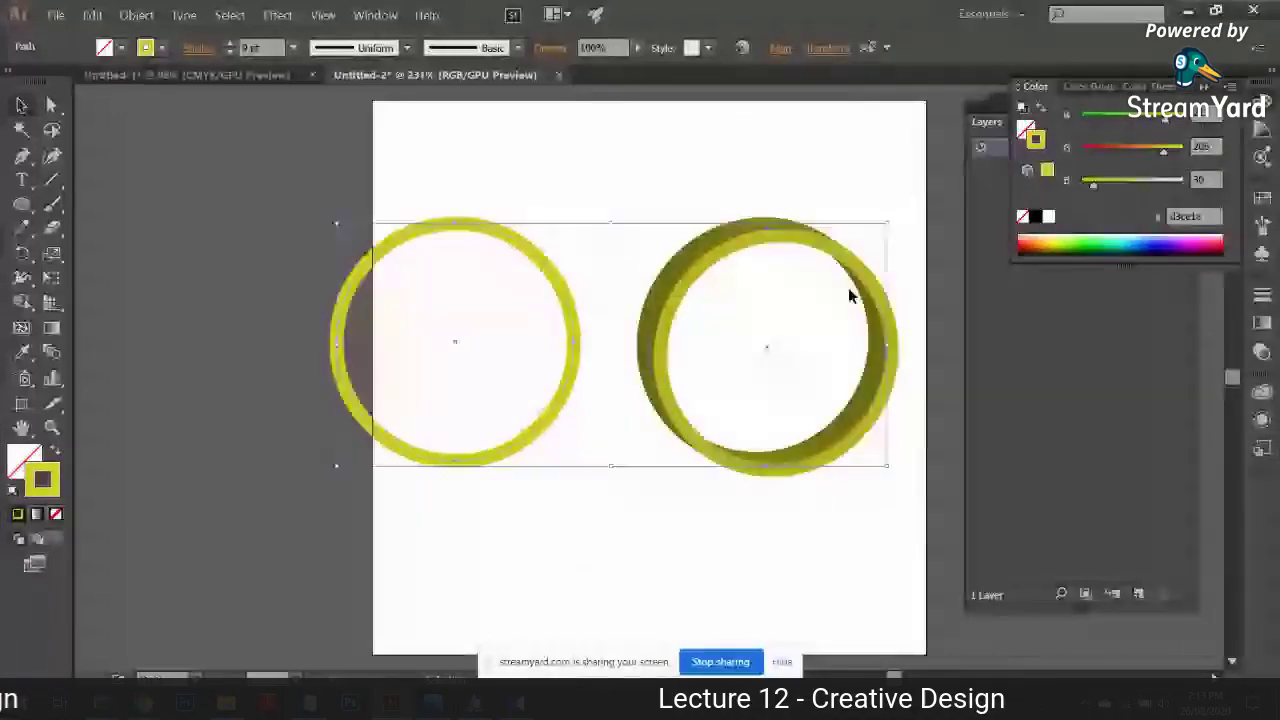
drag(887, 222, 862, 212)
click(563, 466)
Step: Label the flat circle with enlarged "2D" text beneath it and "FLAT" on a line below
key(t)
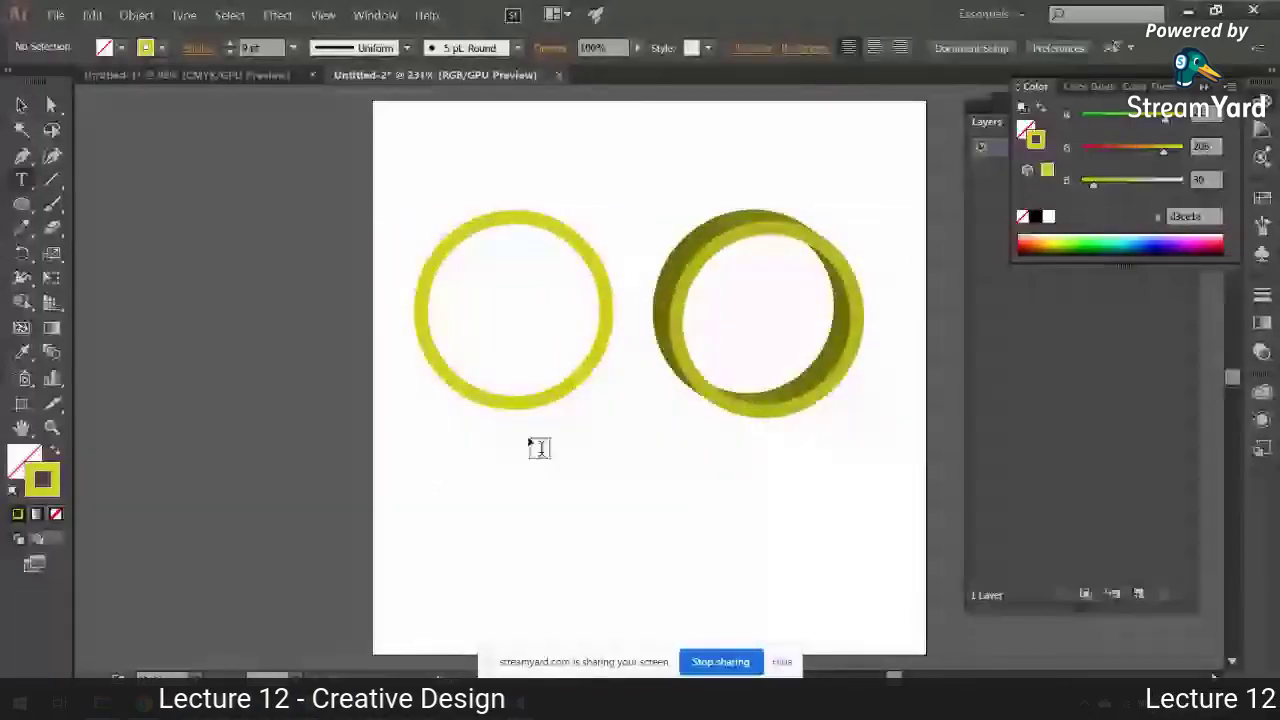
click(539, 447)
text(2D)
key(Escape)
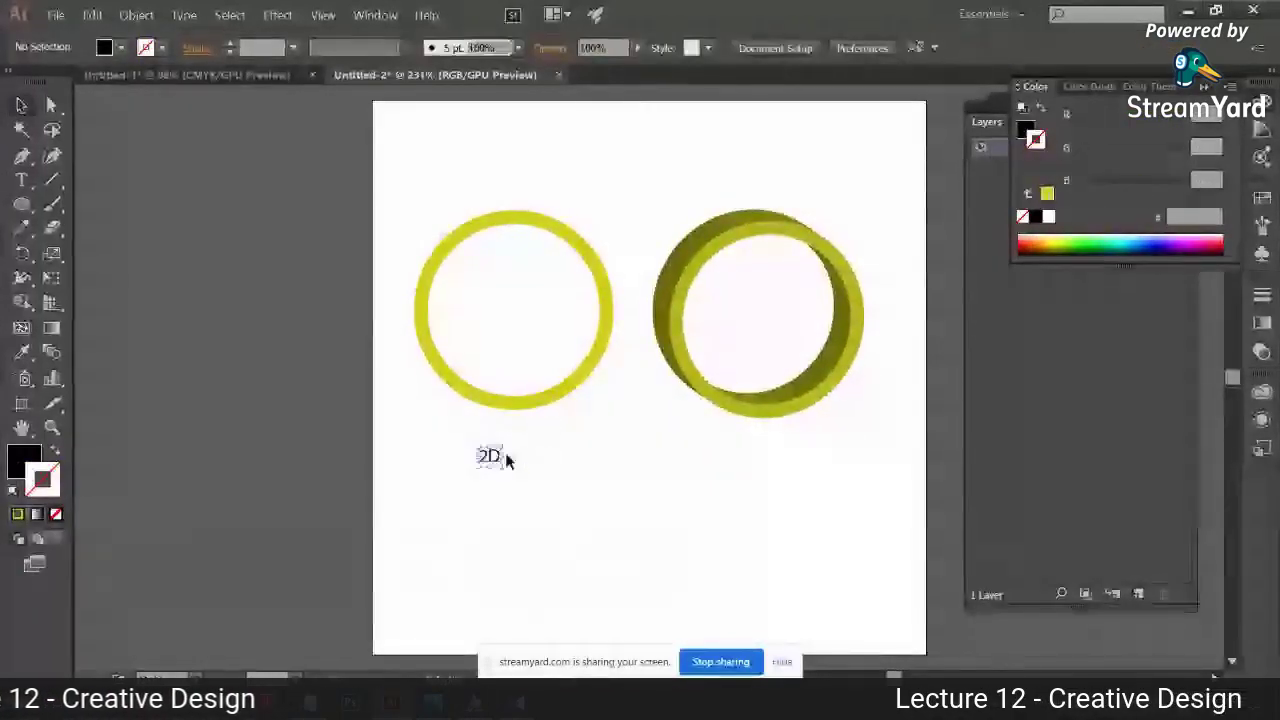
drag(500, 451, 526, 489)
double_click(526, 489)
text(F)
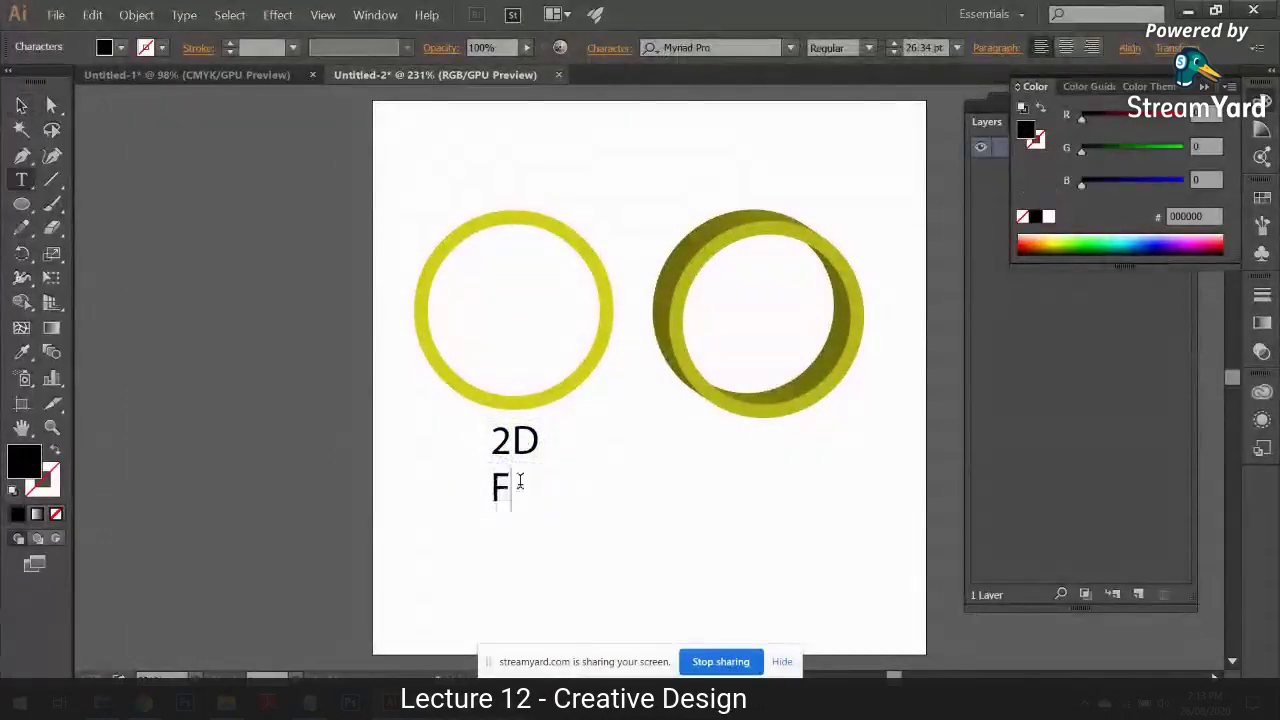
text(LAT)
click(22, 105)
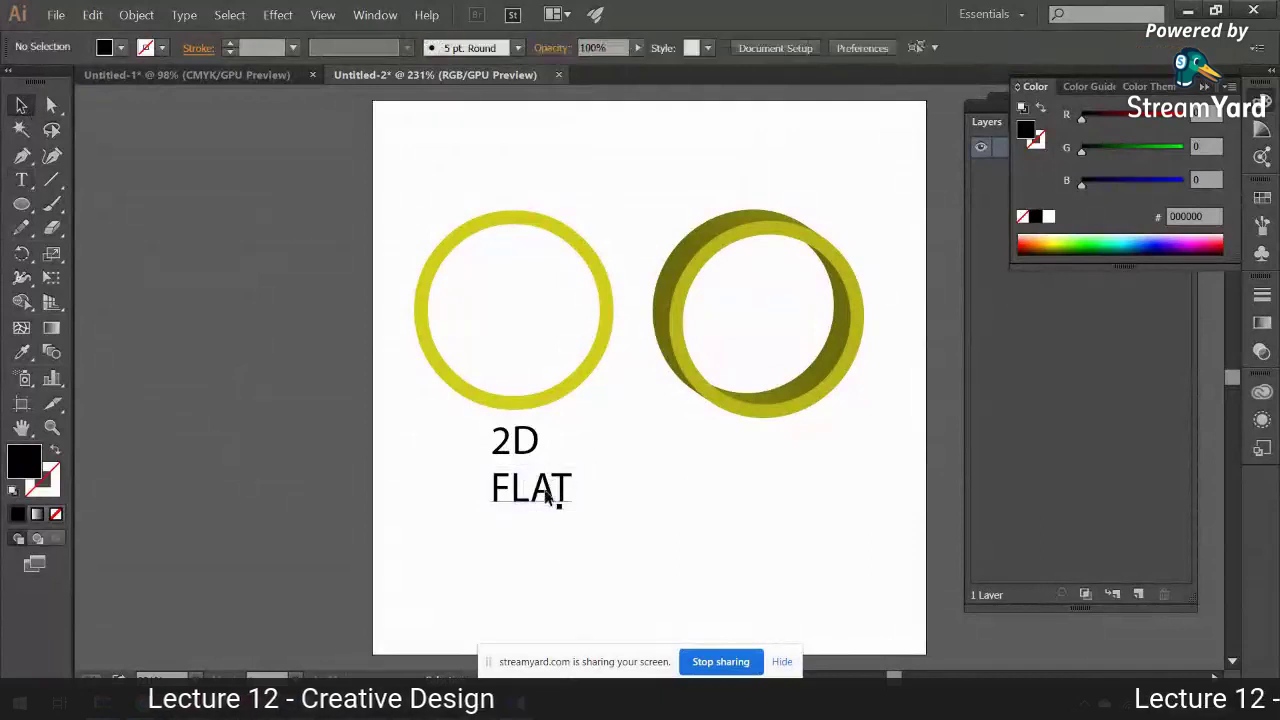
Step: Copy the label beneath the extruded circle, change it to "3D", and nudge it slightly down
drag(545, 490, 733, 441)
double_click(752, 441)
text(3D)
click(22, 105)
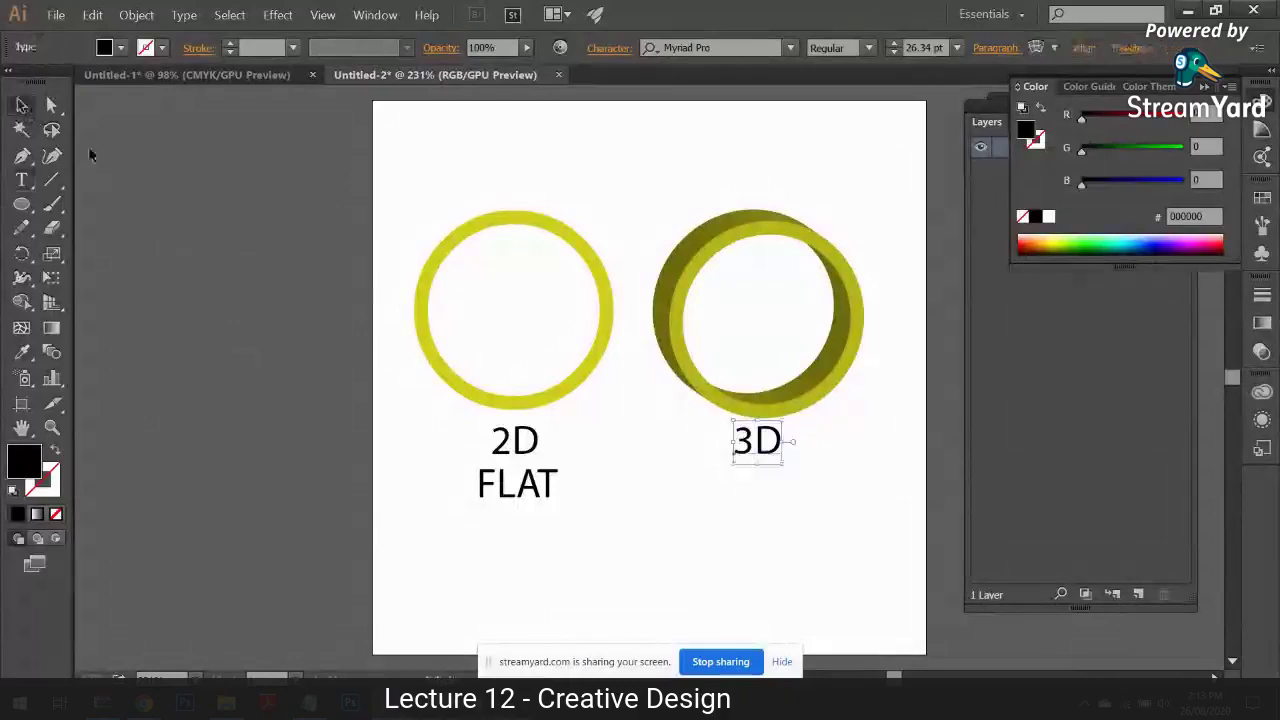
click(788, 451)
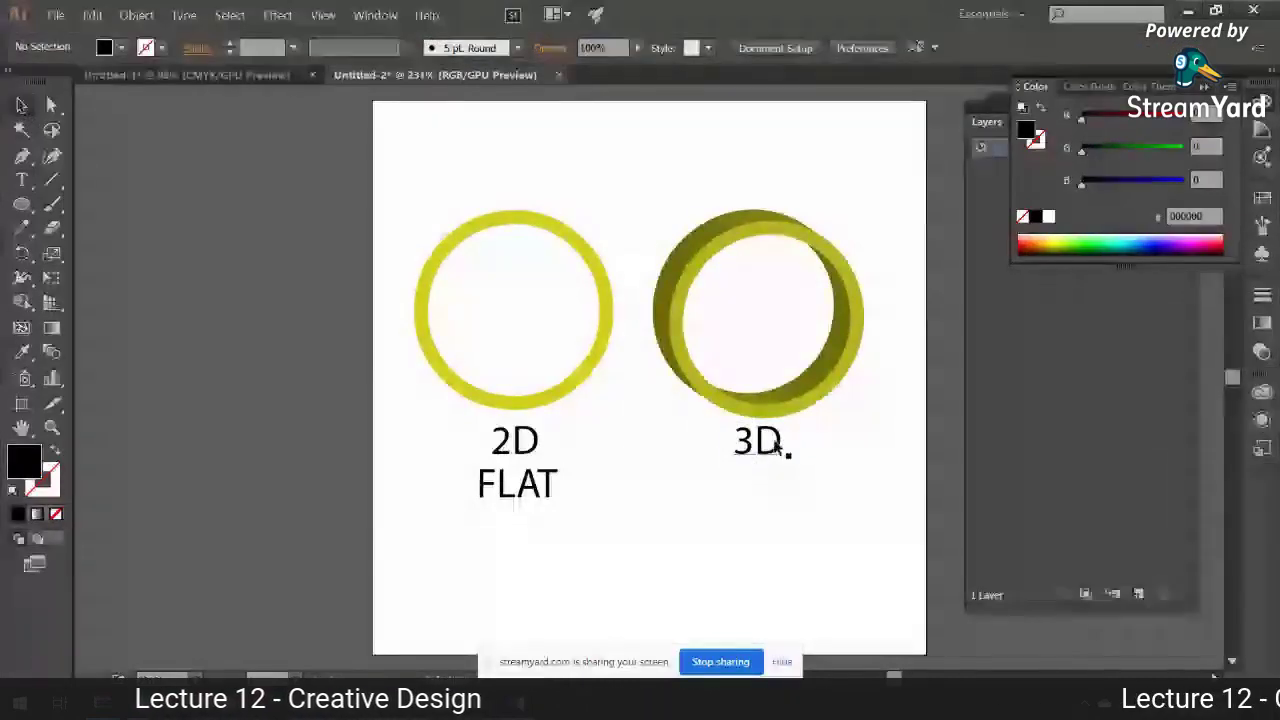
drag(786, 443, 786, 455)
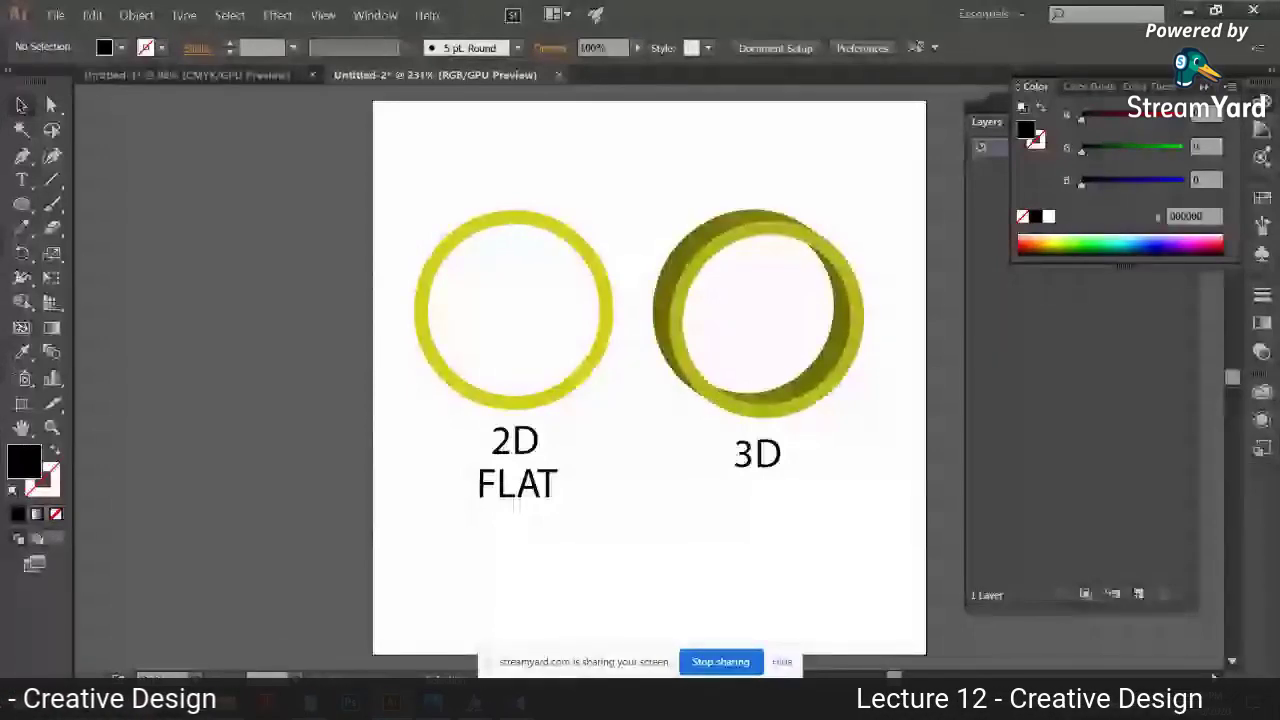
Step: Switch to Chrome, check the logo style options on the Fiverr gig form, and return to the 3D logo image results
key(alt+Tab)
click(318, 13)
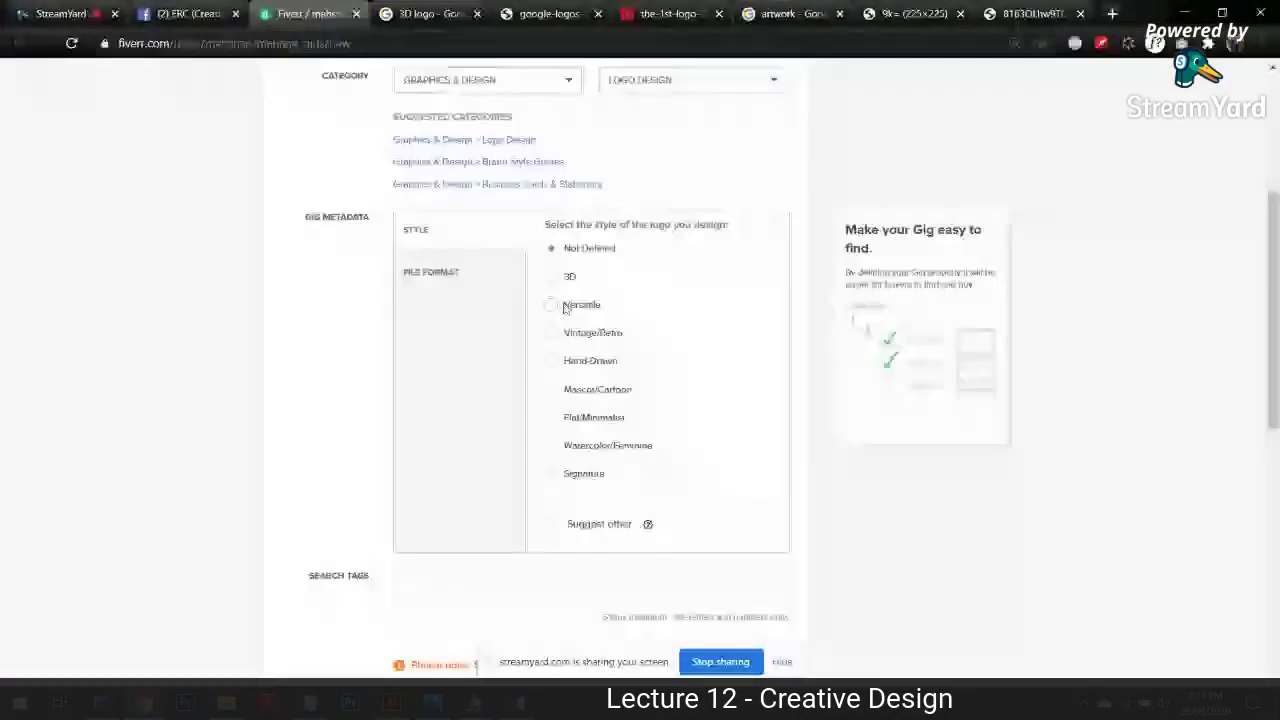
click(412, 13)
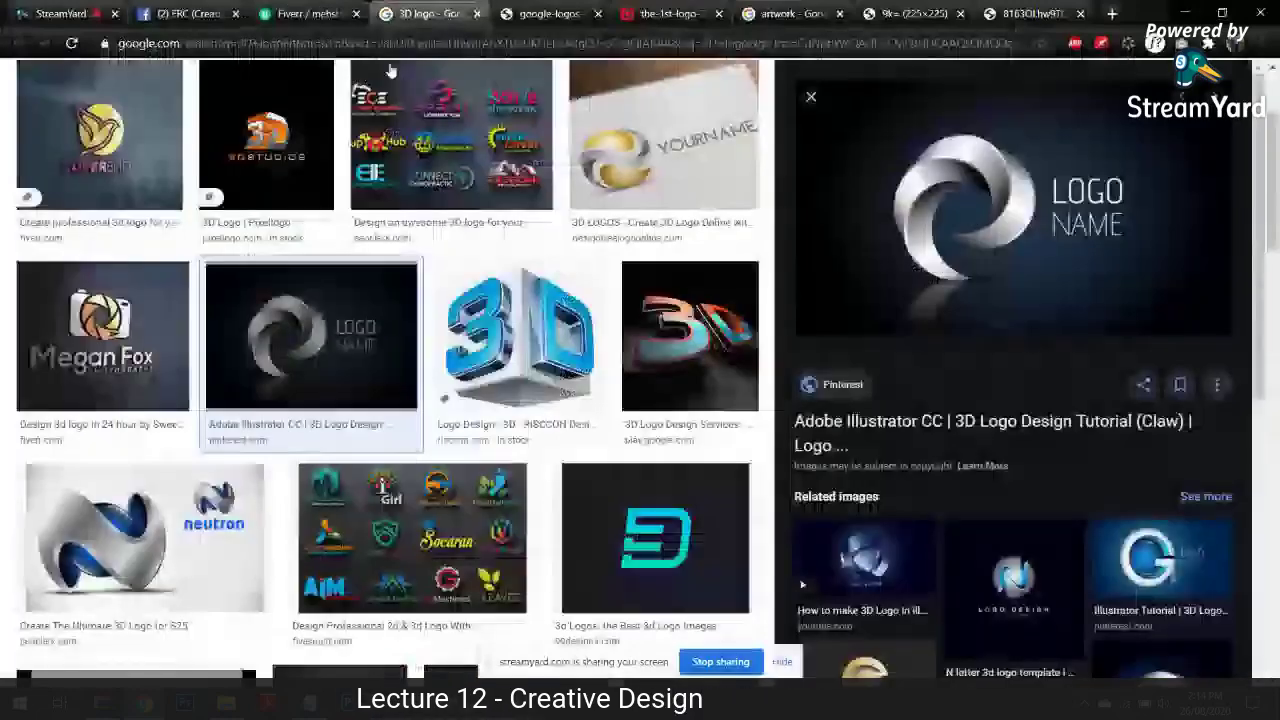
scroll(390, 70, up, 2)
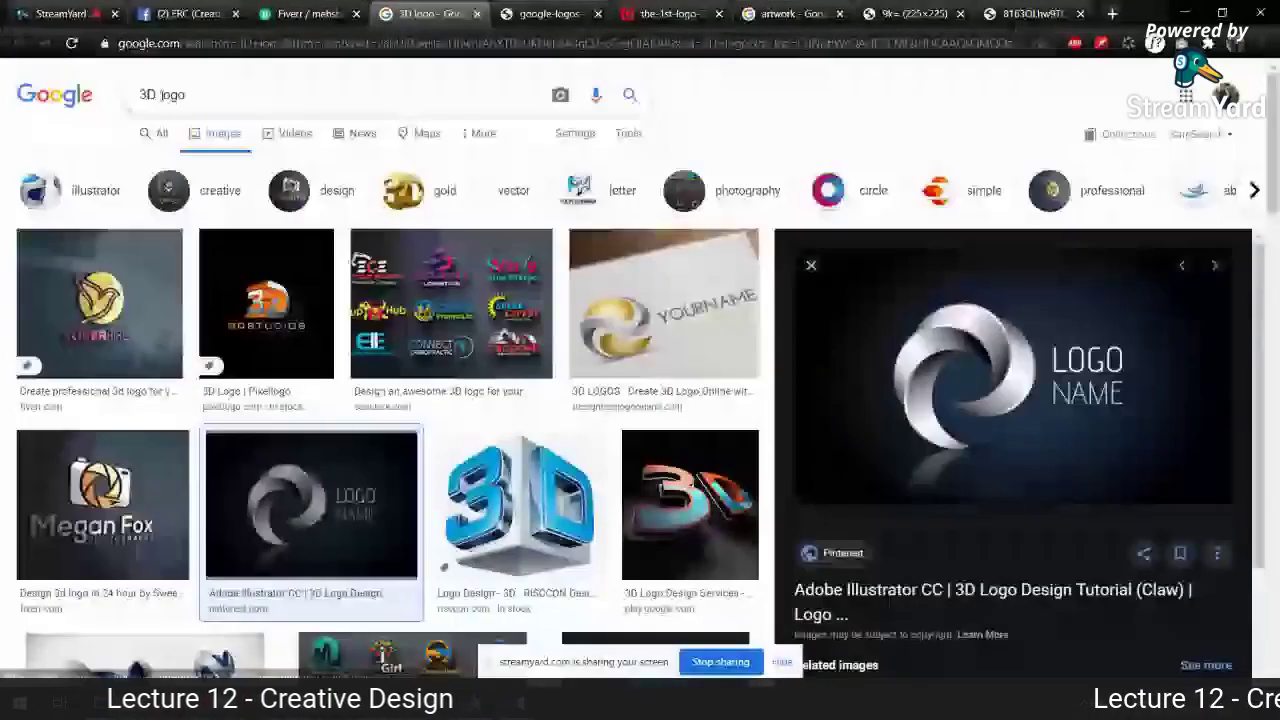
Step: Search Google Images for "versatile logo" and preview the YourCompany logo on the orange background
triple_click(105, 105)
text(versatile)
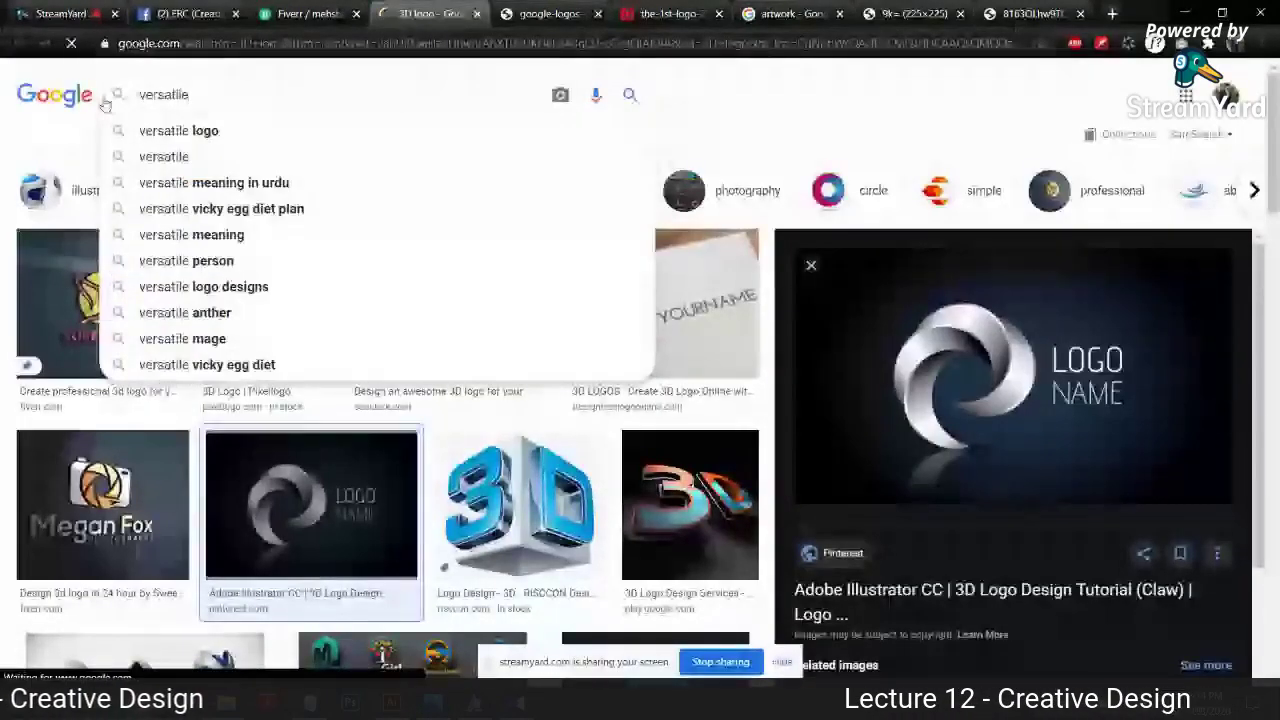
key(Return)
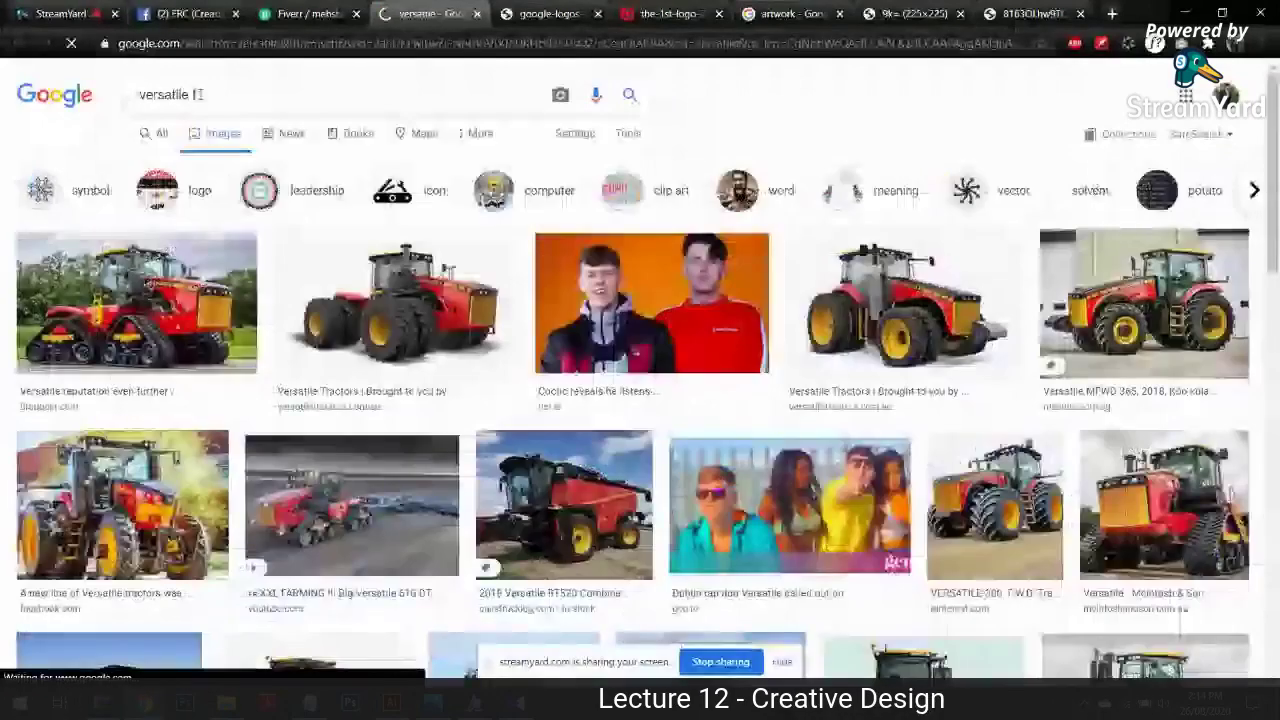
click(199, 94)
text(logo)
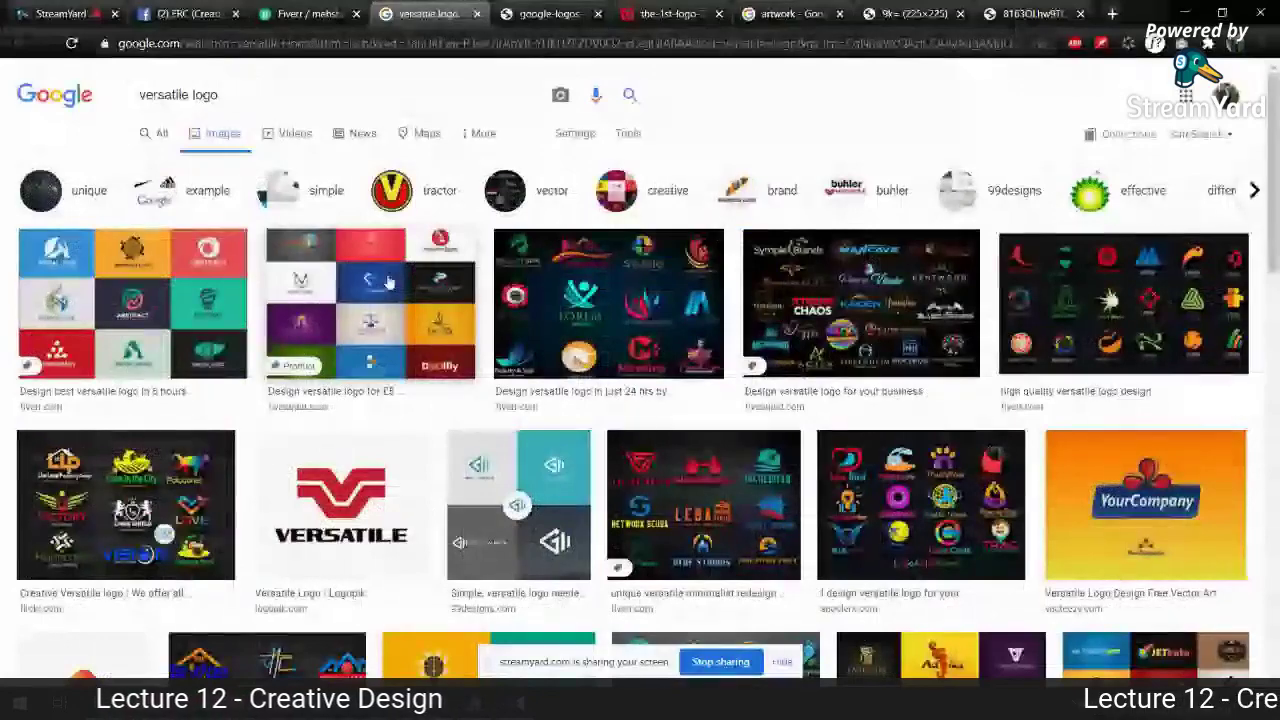
click(1145, 505)
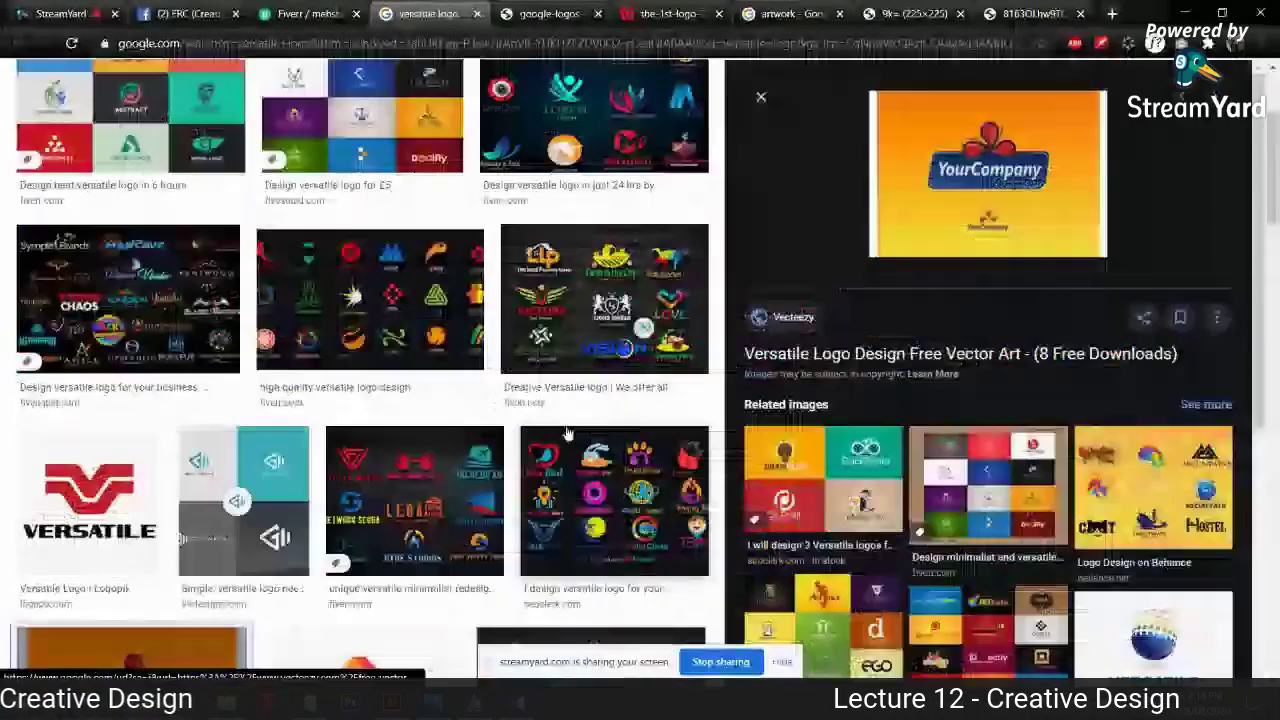
scroll(566, 432, up, 1)
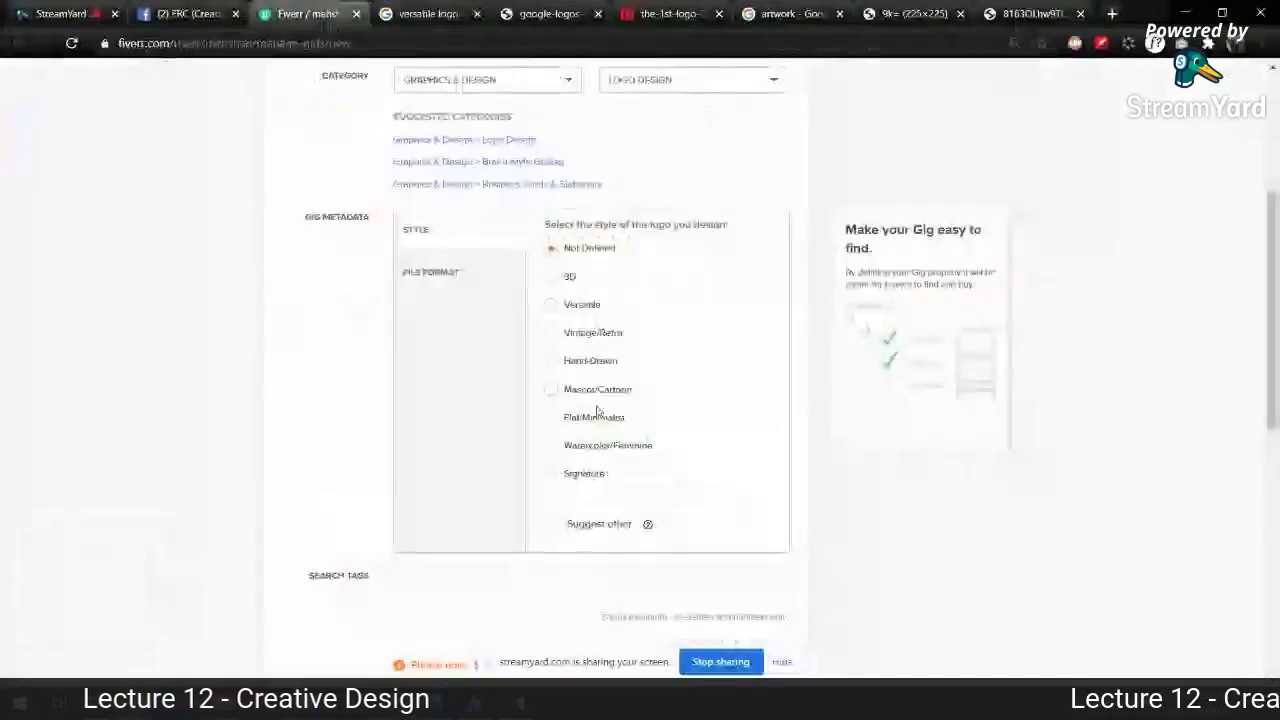
Step: Review the Fiverr gig's logo style list again and return to the start of the versatile logo results
key(ctrl+shift+Tab)
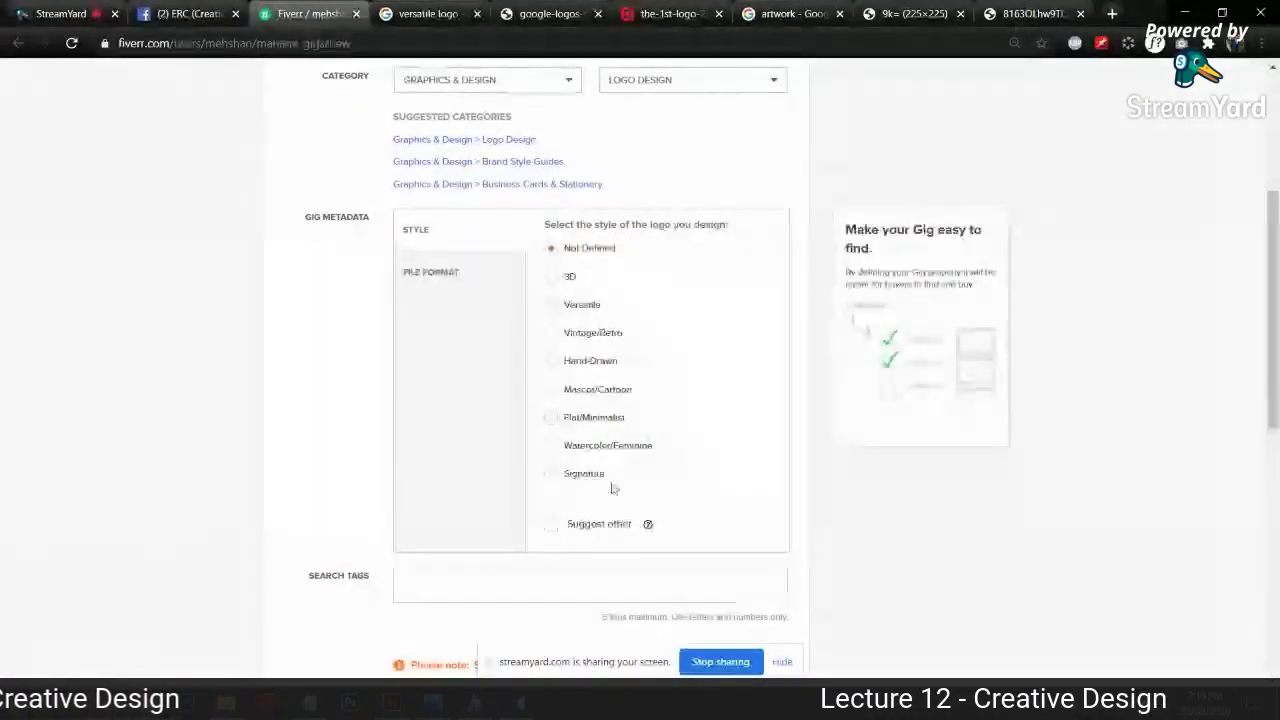
click(389, 8)
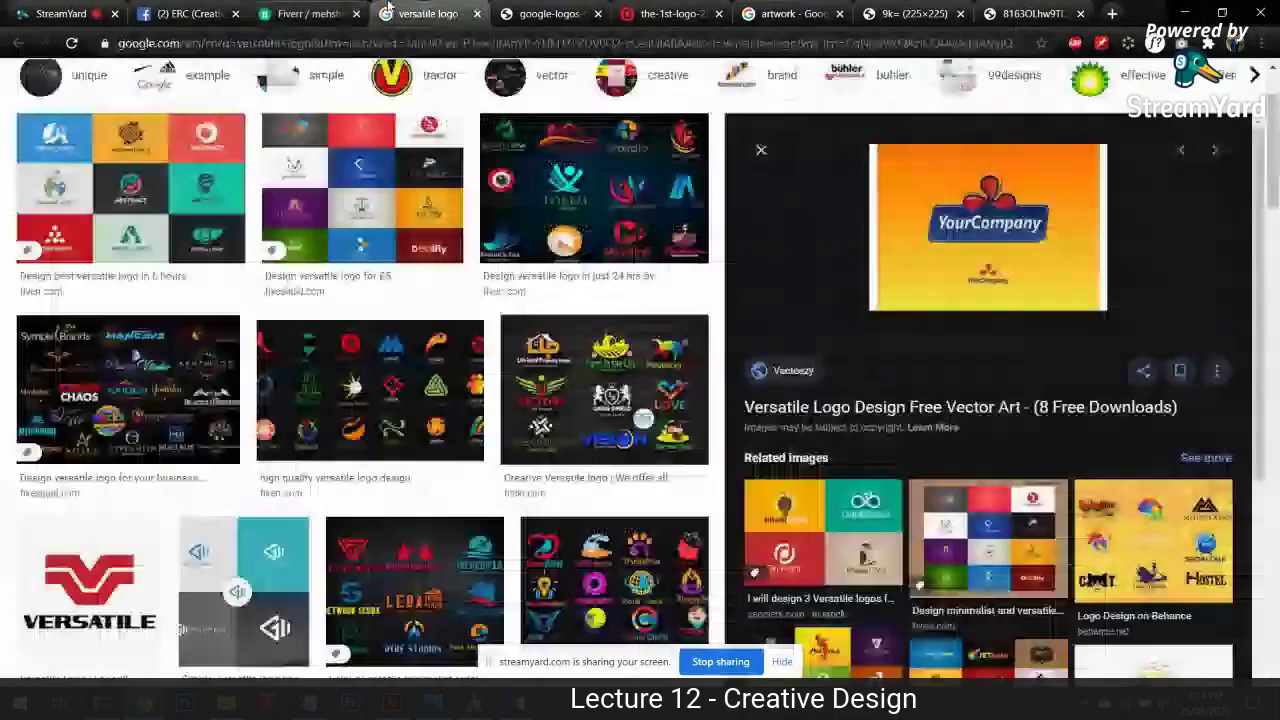
scroll(447, 381, up, 2)
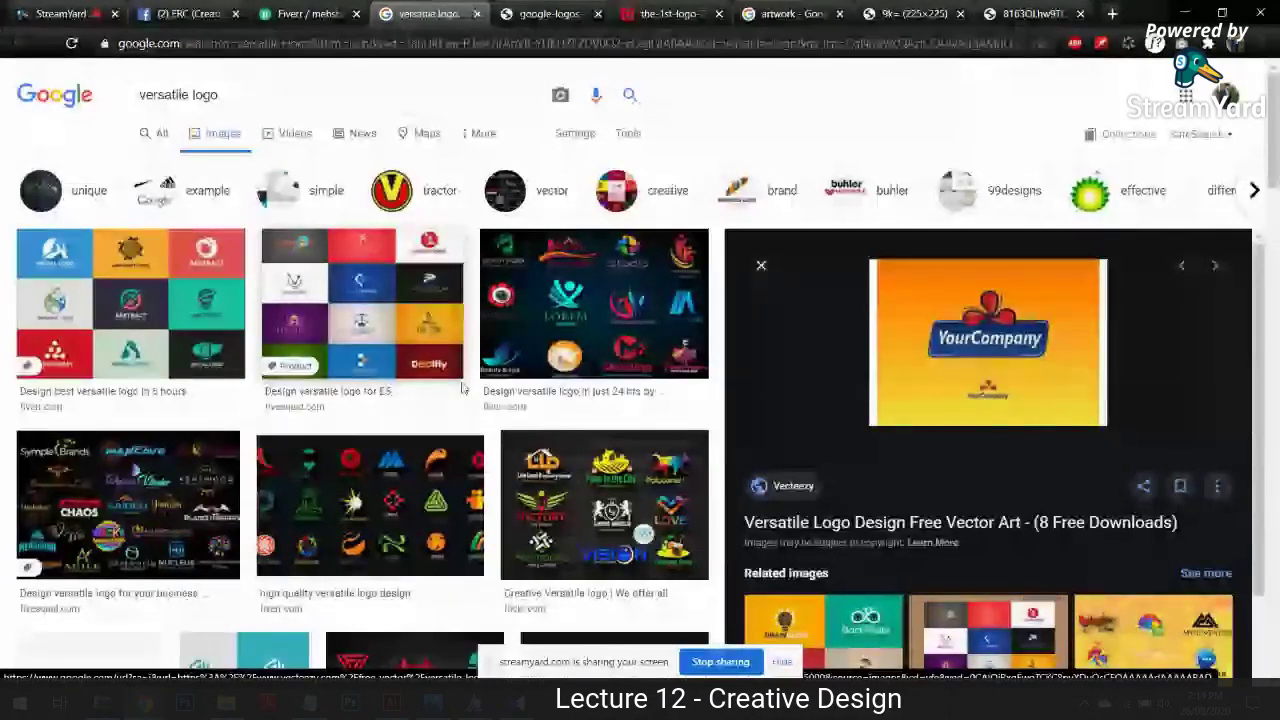
Step: Open the YourCompany logo image in its own tab and enlarge it for a closer look
right_click(988, 345)
click(1000, 468)
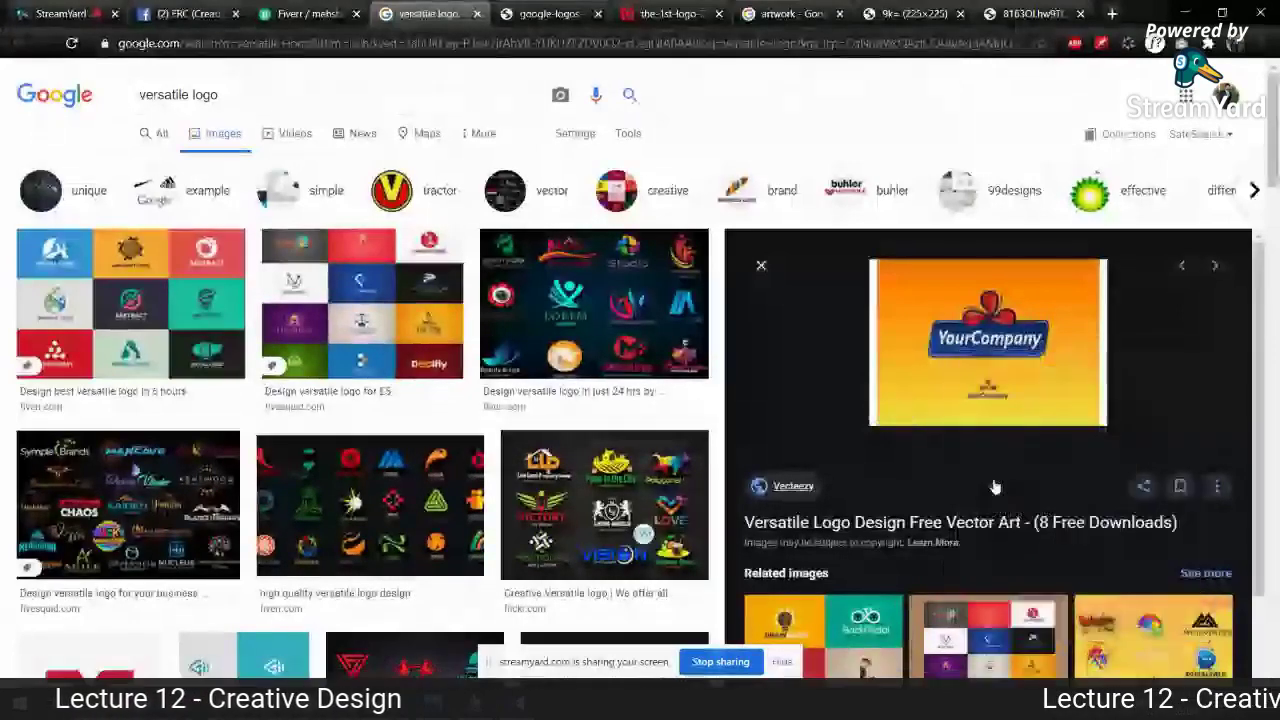
click(497, 13)
key(ctrl+plus)
key(ctrl+plus)
key(ctrl+plus)
key(ctrl+plus)
key(ctrl+plus)
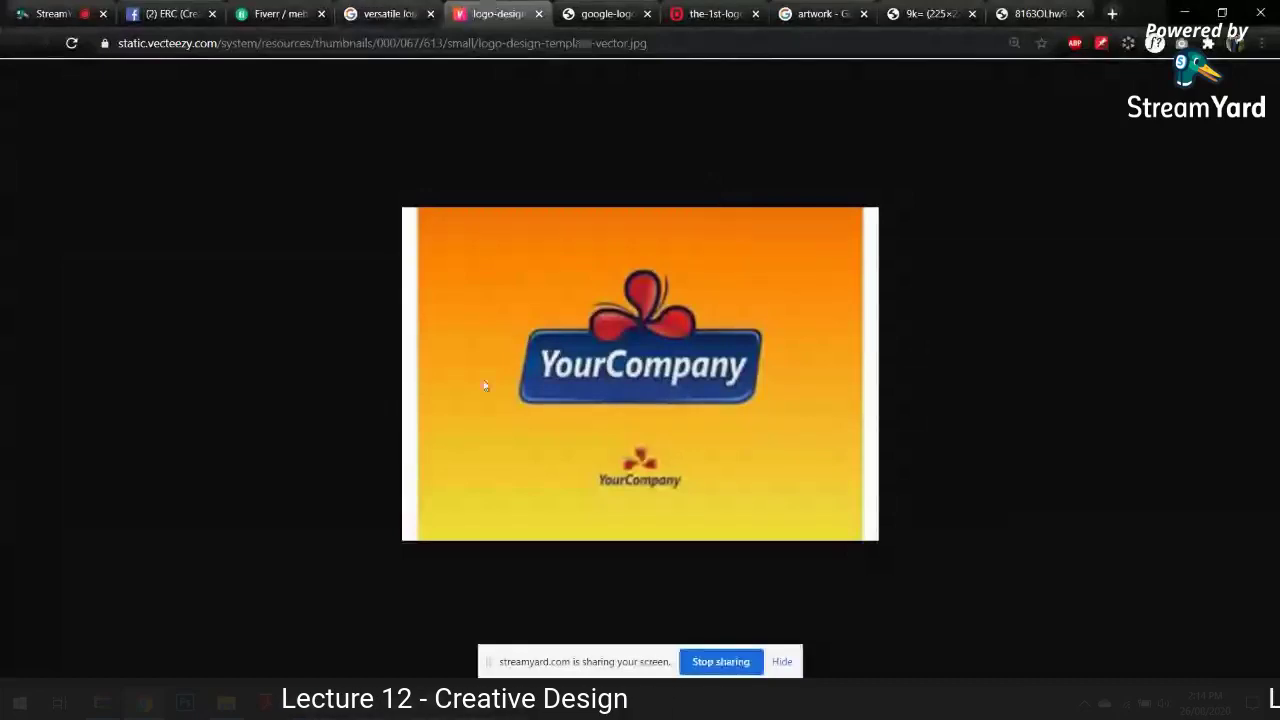
Step: Set the logo style to Versatile in the Fiverr gig metadata and compare it with the versatile logo results
click(391, 22)
key(ctrl+shift+Tab)
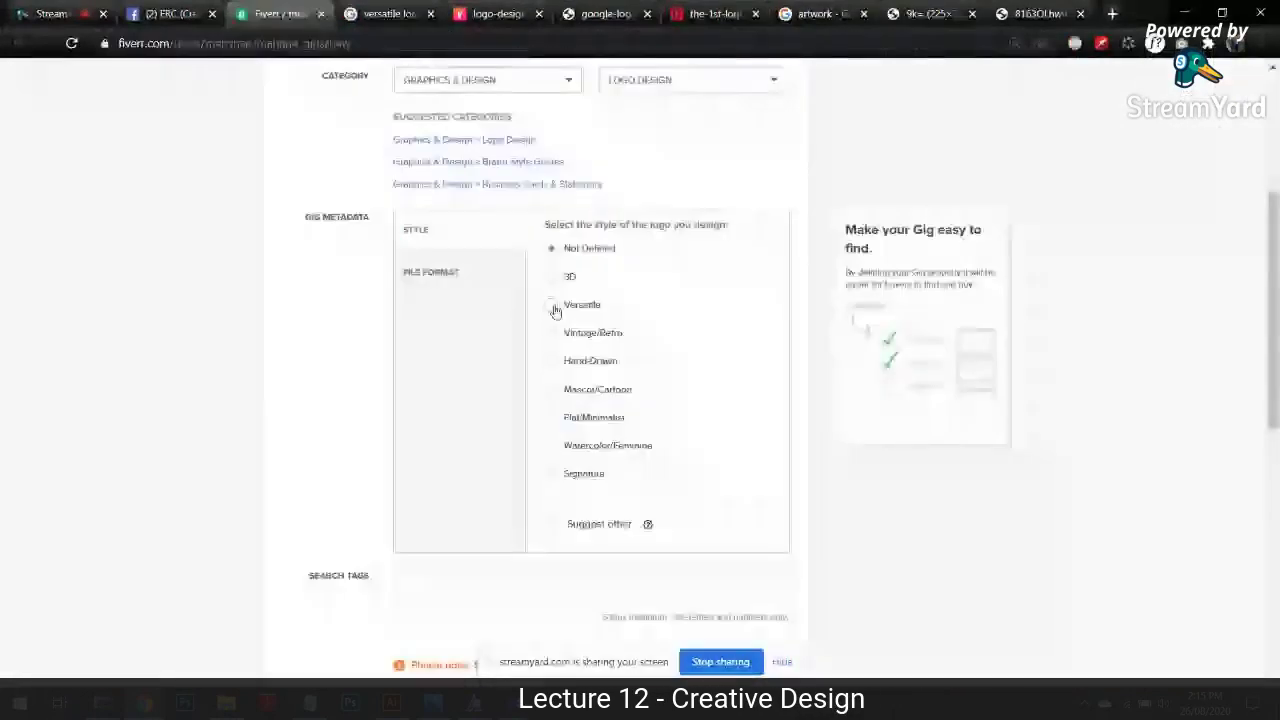
click(553, 308)
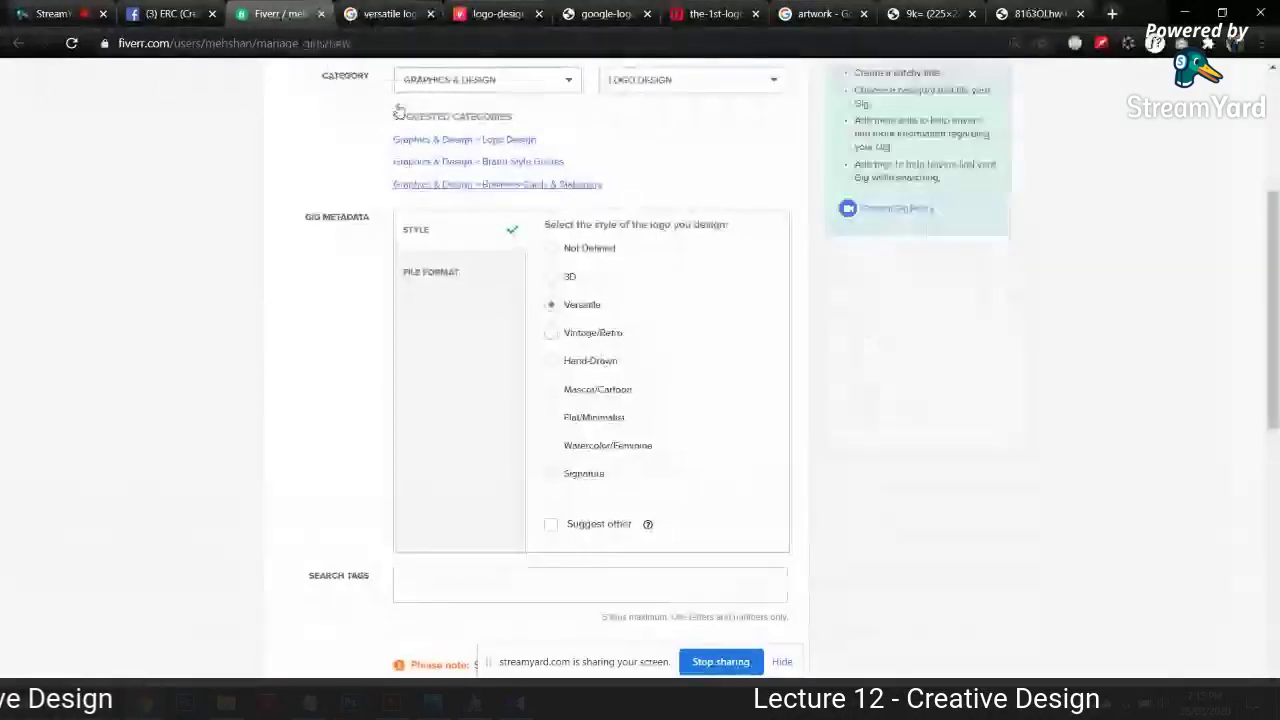
click(370, 8)
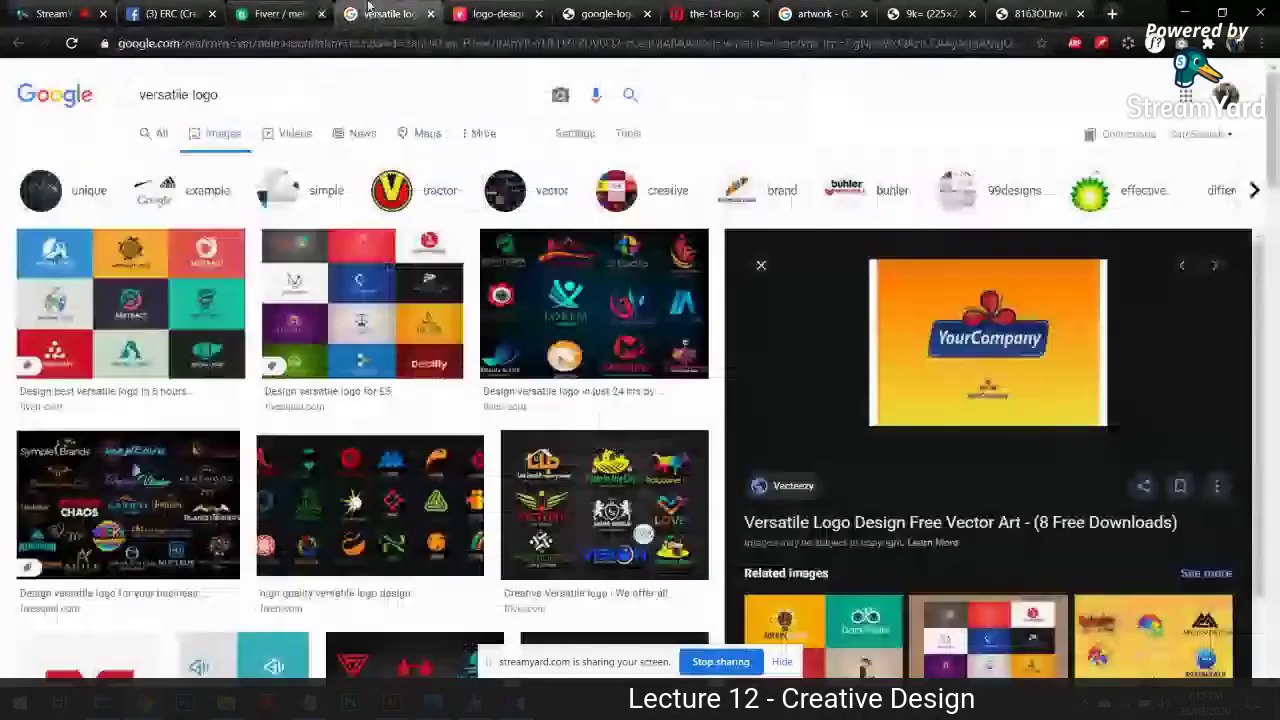
click(300, 12)
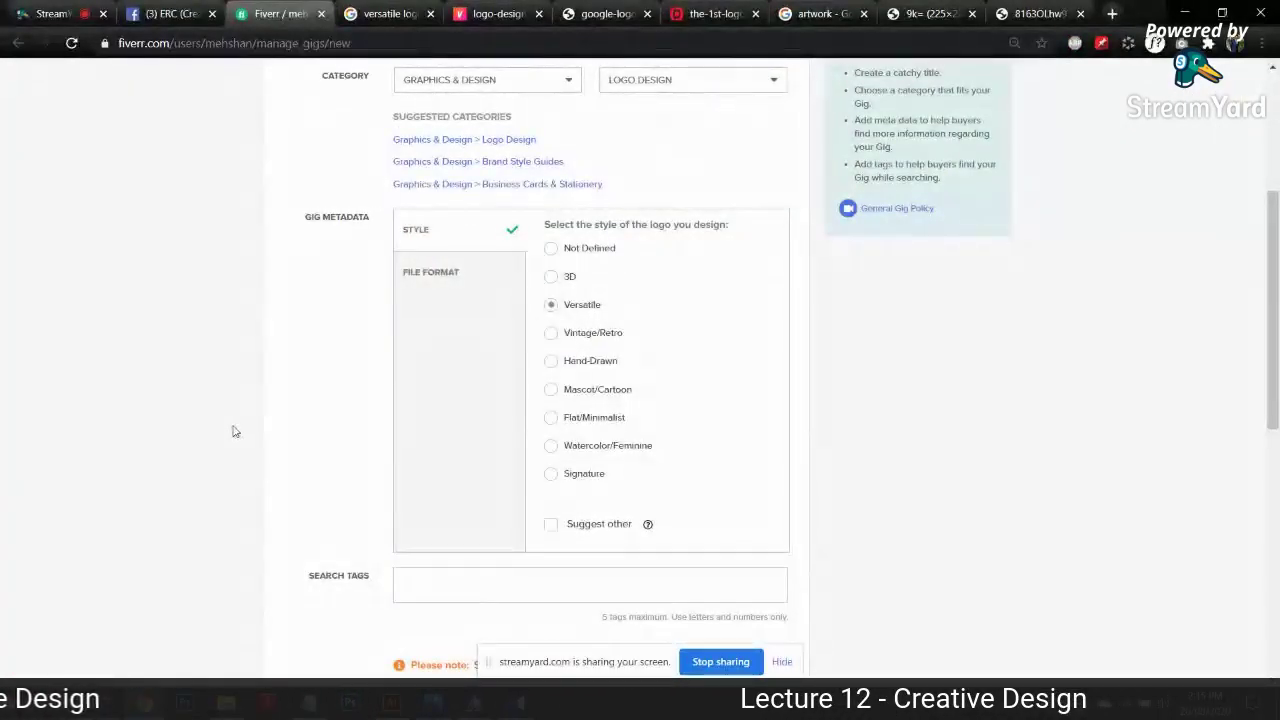
Step: Search Google Images for "vintage logo" and preview the tattoo studio logo bundle and the Floyd's Bakery logo
click(427, 9)
triple_click(160, 94)
text(vi)
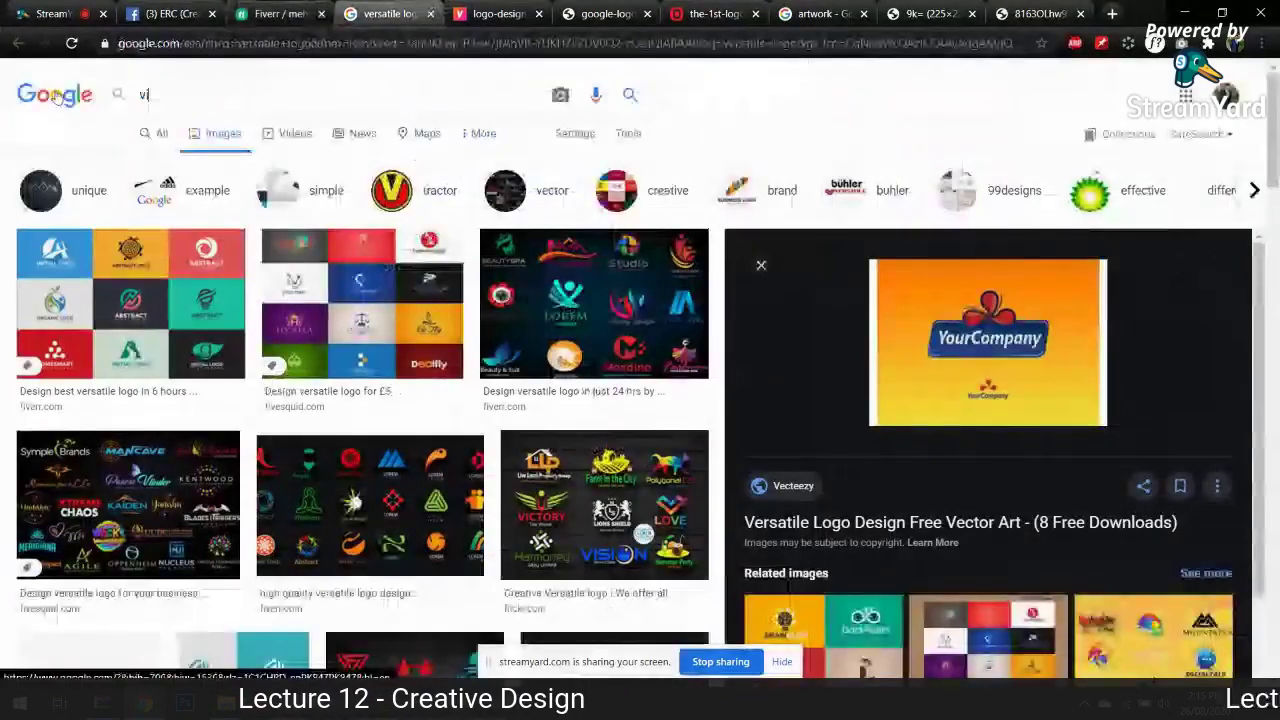
click(172, 180)
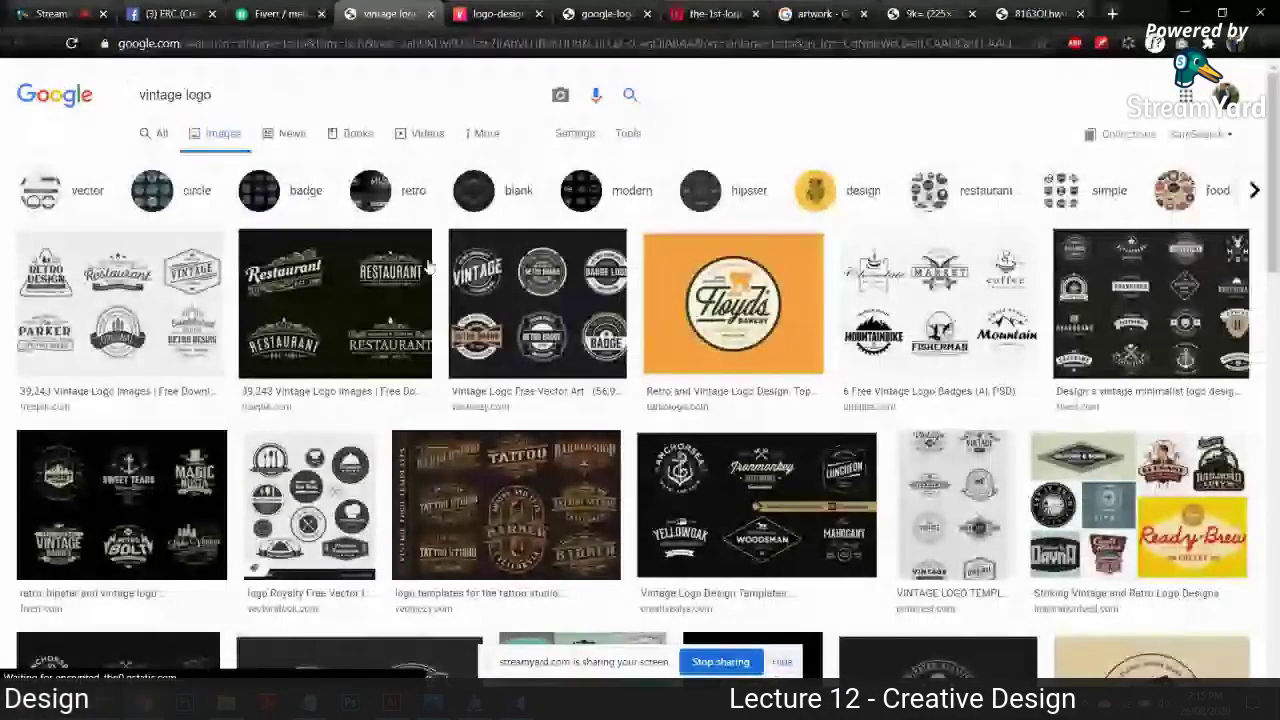
click(480, 480)
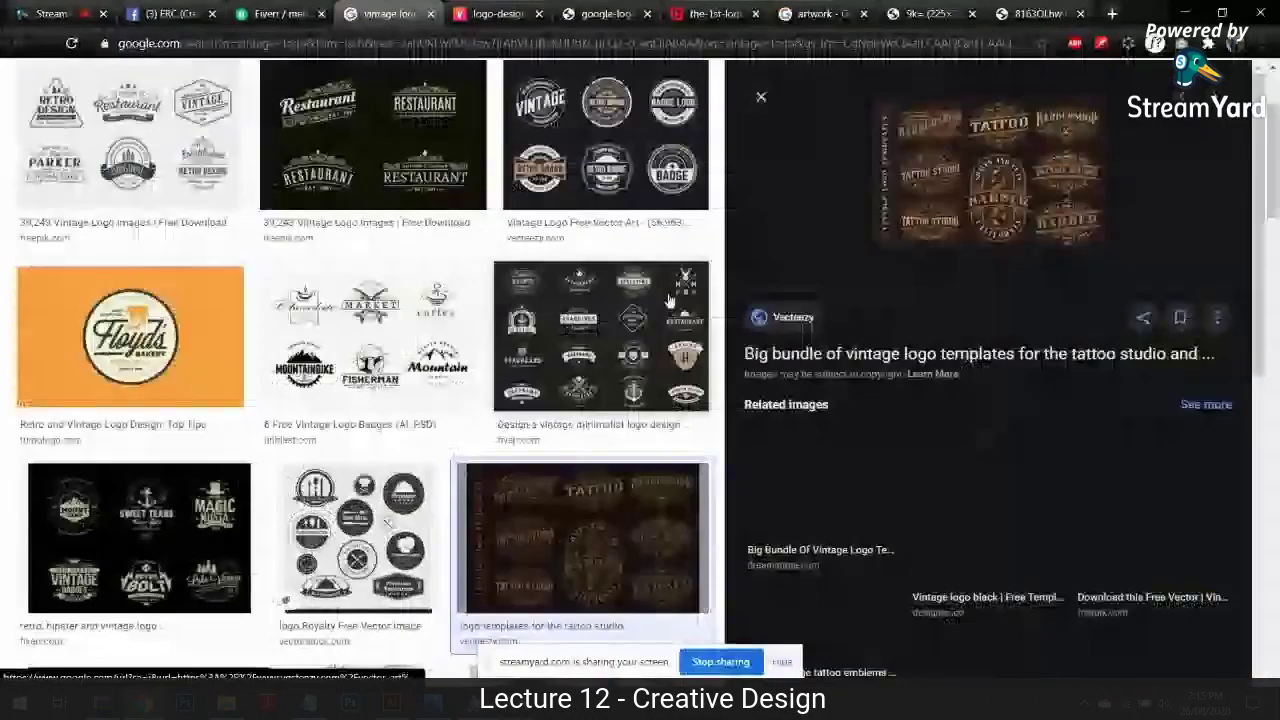
click(220, 300)
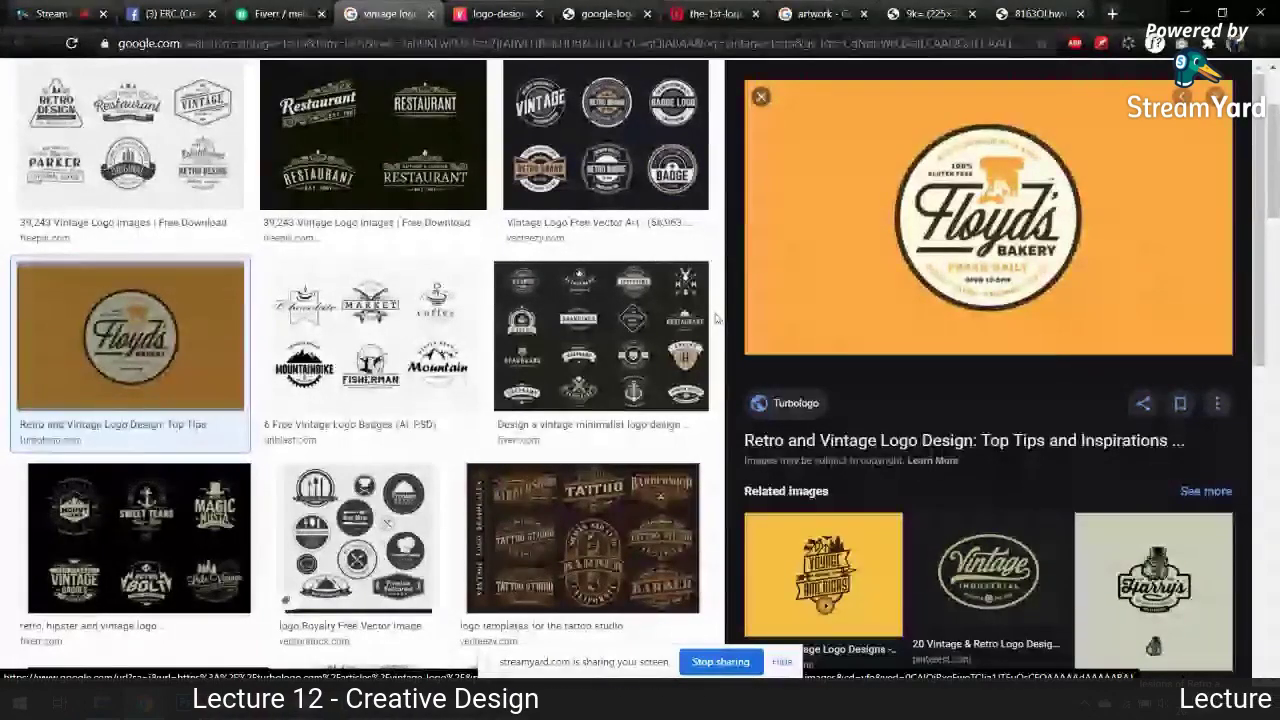
Step: Search Google Images for "wine logo" and refine the query to "wine vintage logo"
scroll(716, 318, up, 2)
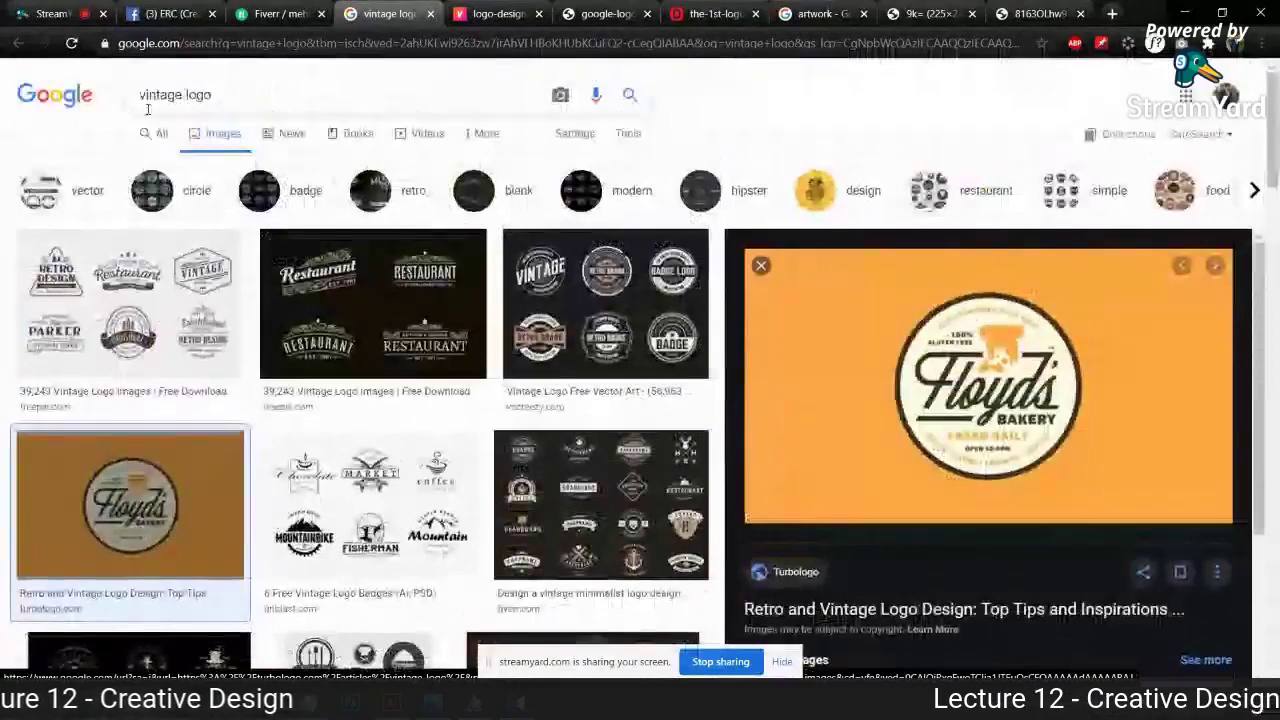
drag(185, 95, 137, 104)
text(wine)
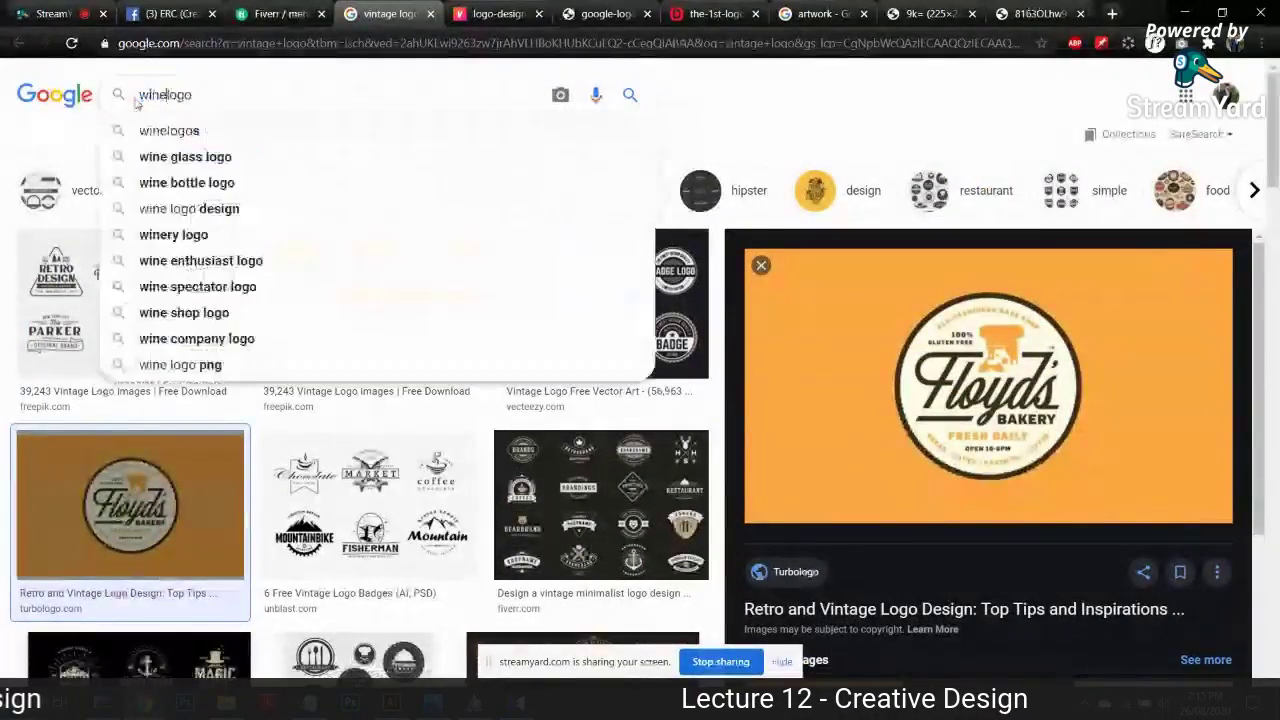
key(Return)
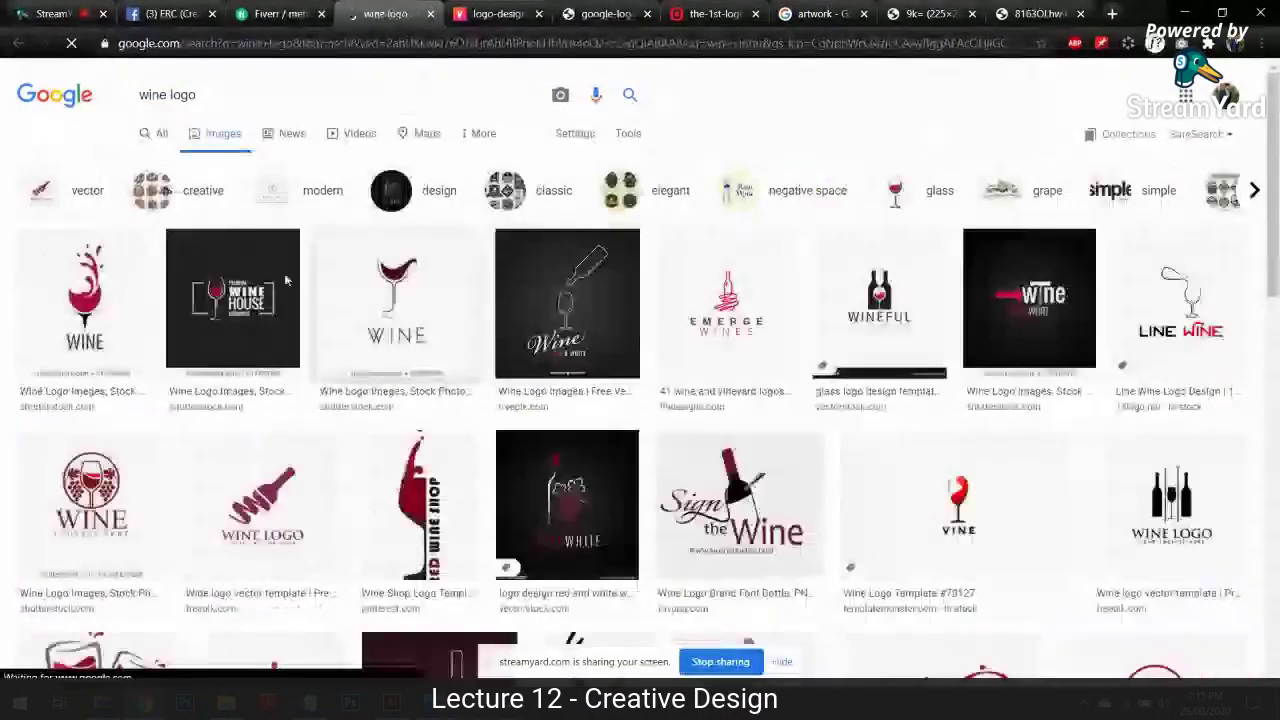
click(168, 94)
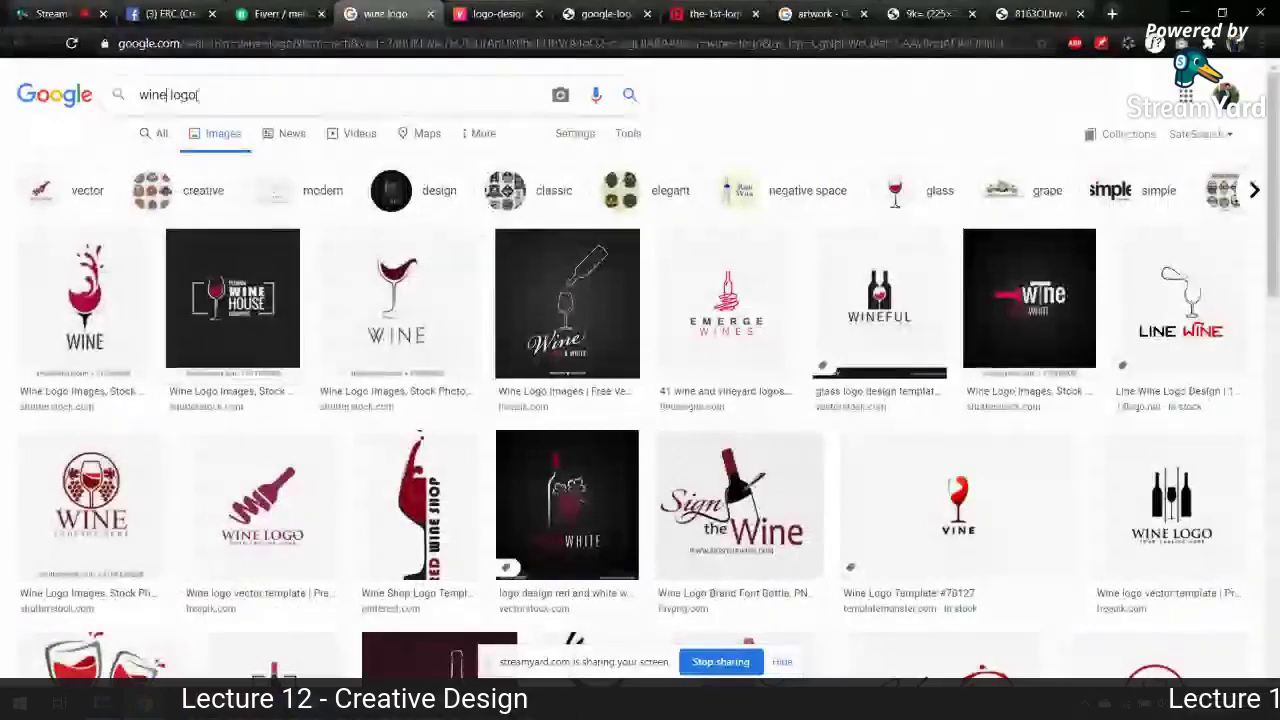
text(vintage)
key(Return)
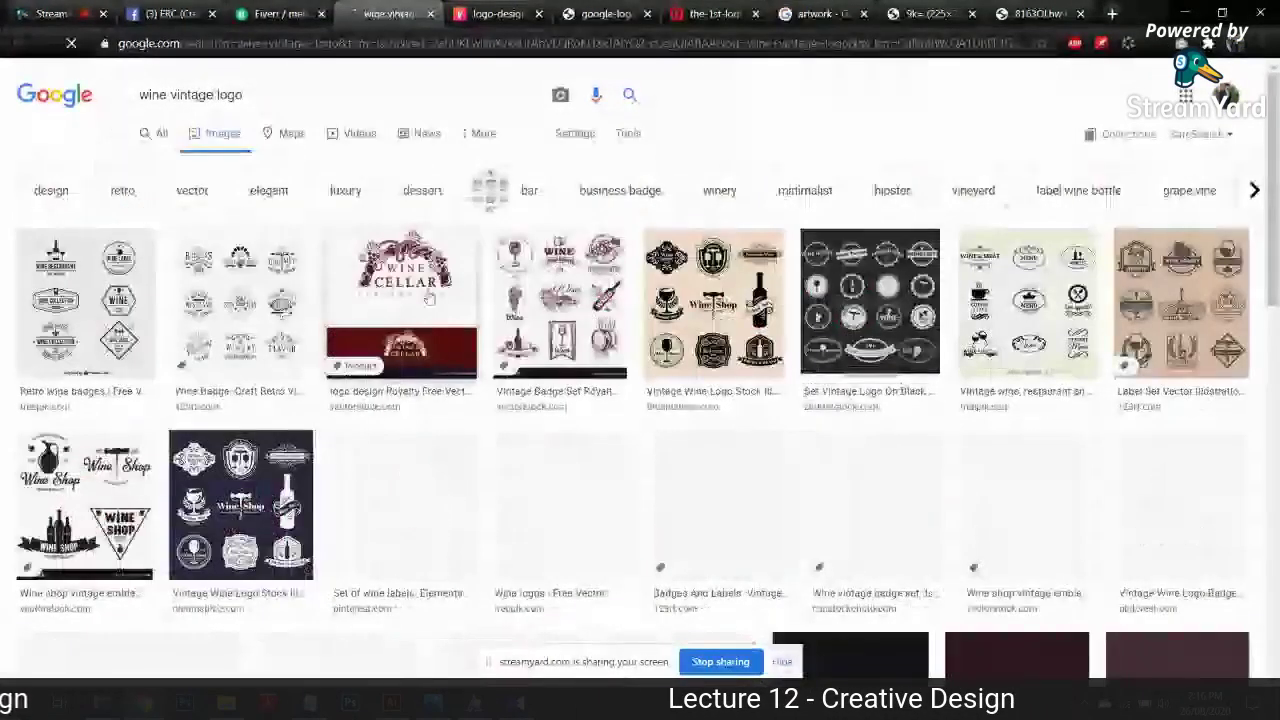
Step: Preview the wine vintage badge sets and the Wine Shop emblems among the image results
click(556, 287)
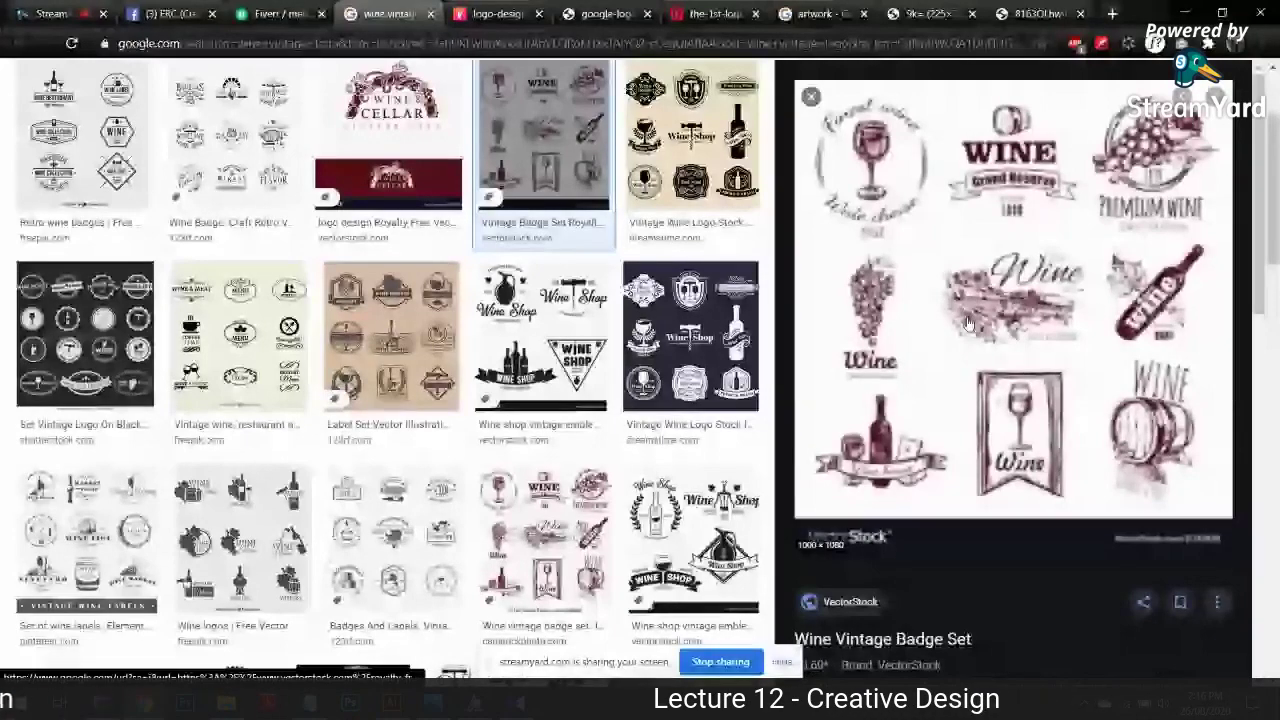
key(Down)
key(Down)
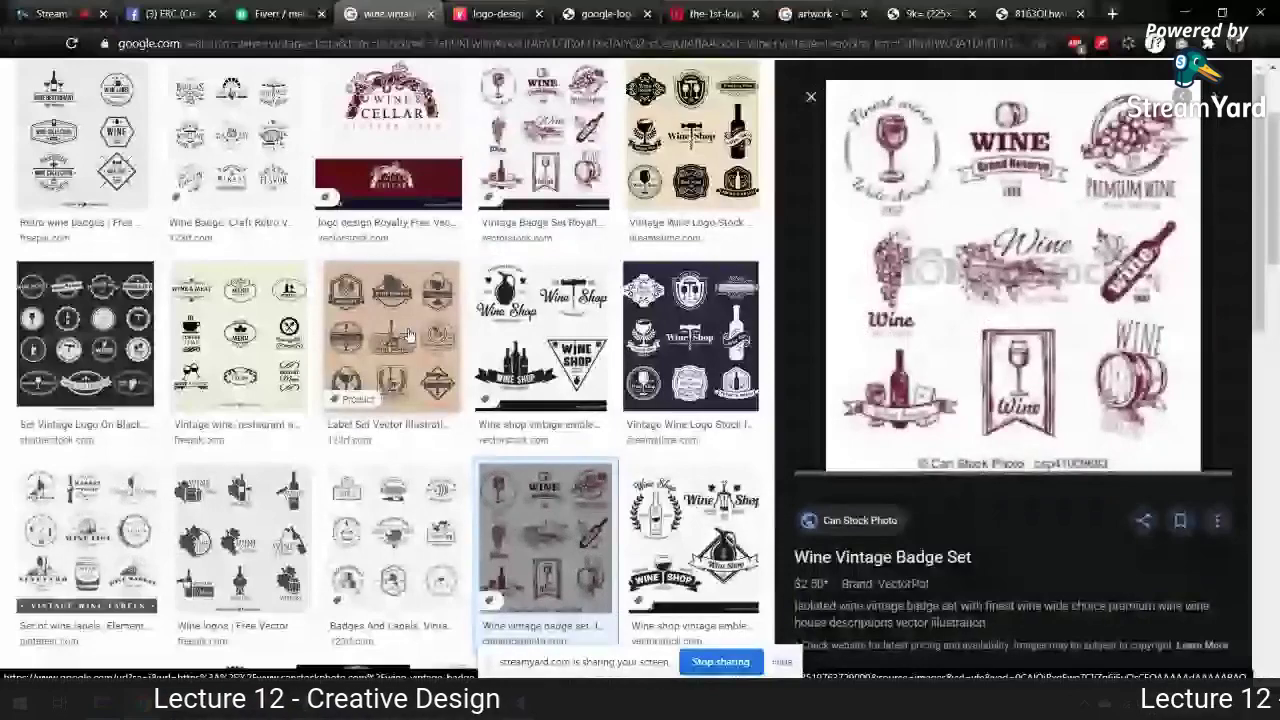
key(Up)
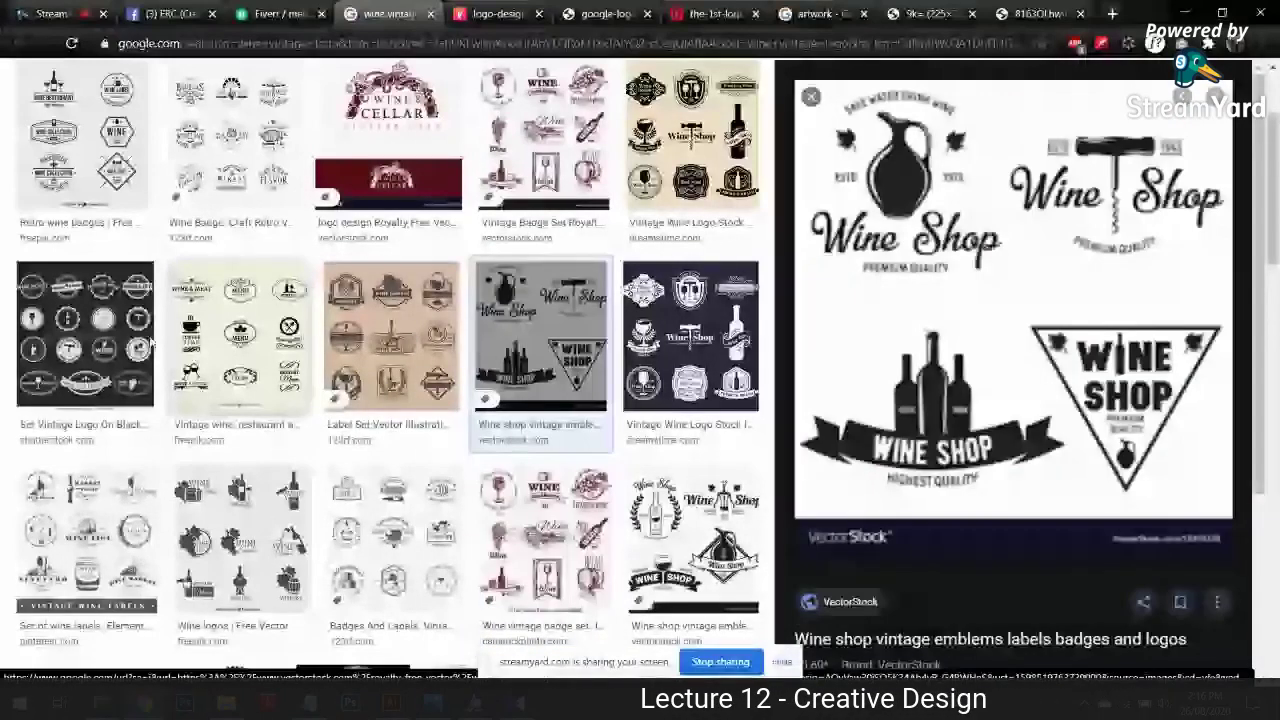
Step: Preview the Vintage Wine Labels set and view its full image in a separate tab
scroll(100, 300, down, 3)
click(77, 193)
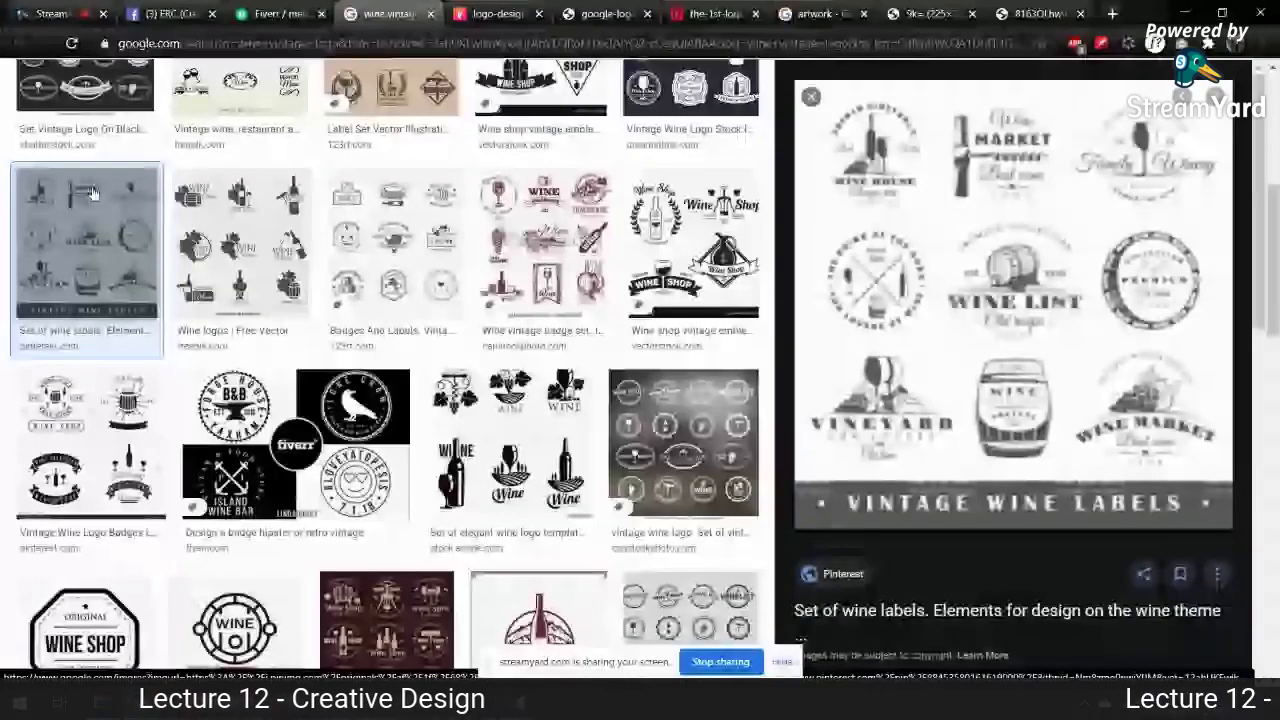
right_click(950, 250)
click(1020, 430)
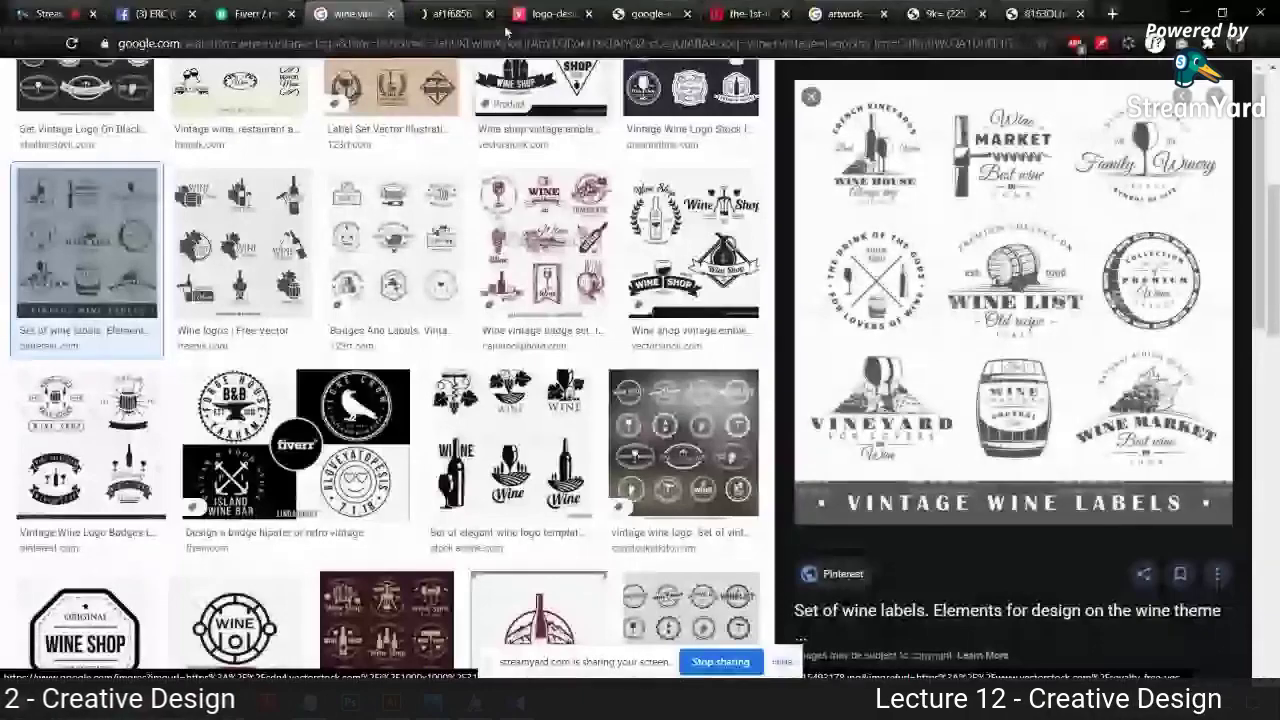
click(452, 14)
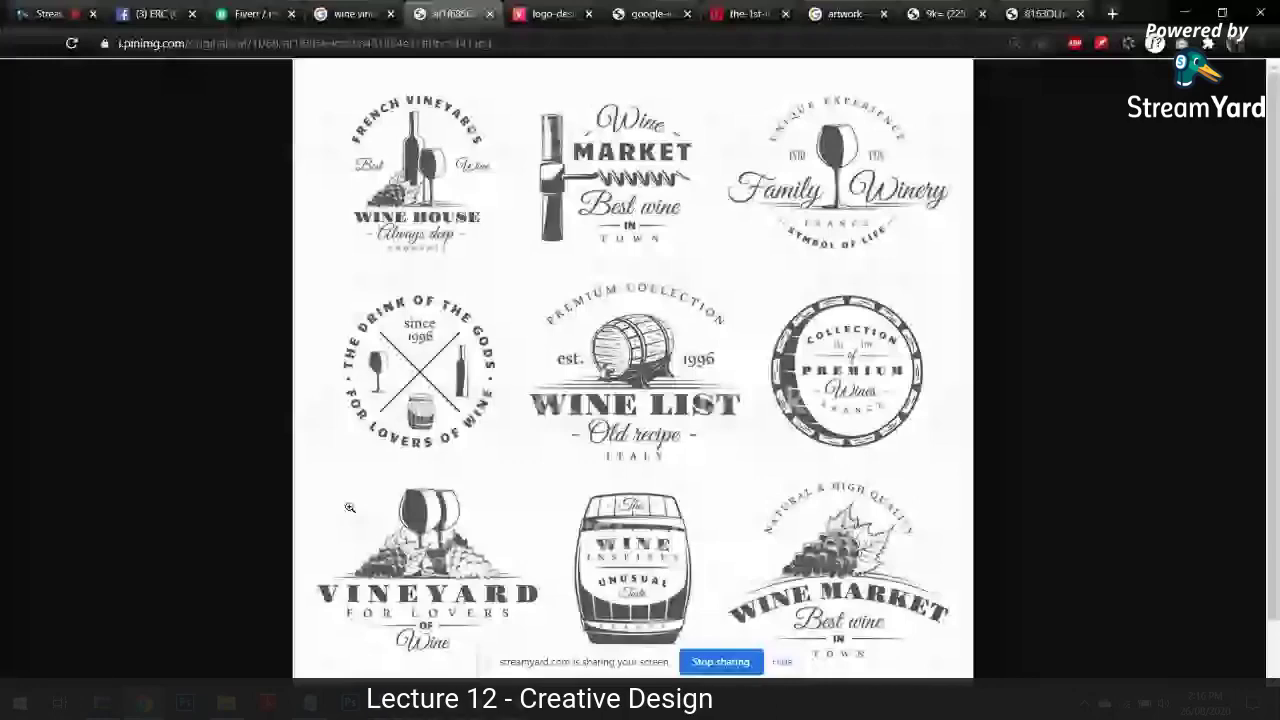
Step: Search for "rusty shades" in a new tab, show the image results, and preview the corroded rusty metal background
click(1111, 14)
text(rusty shades)
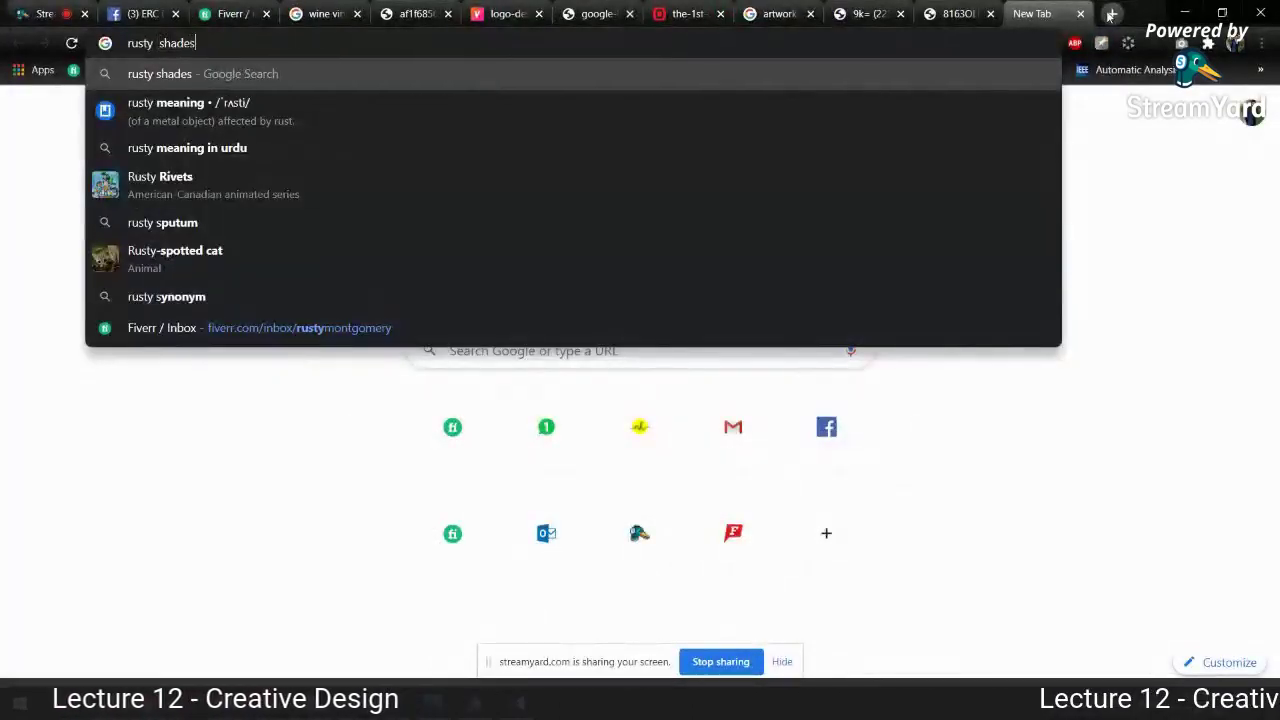
key(Return)
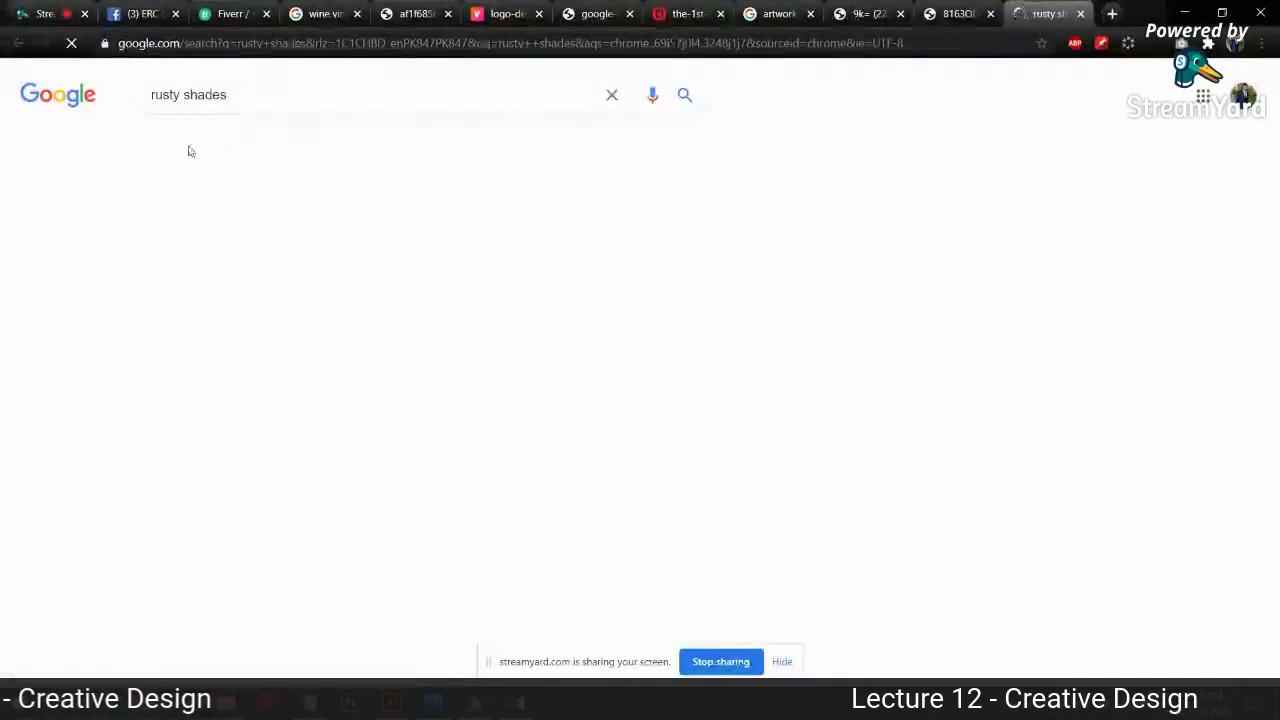
click(233, 145)
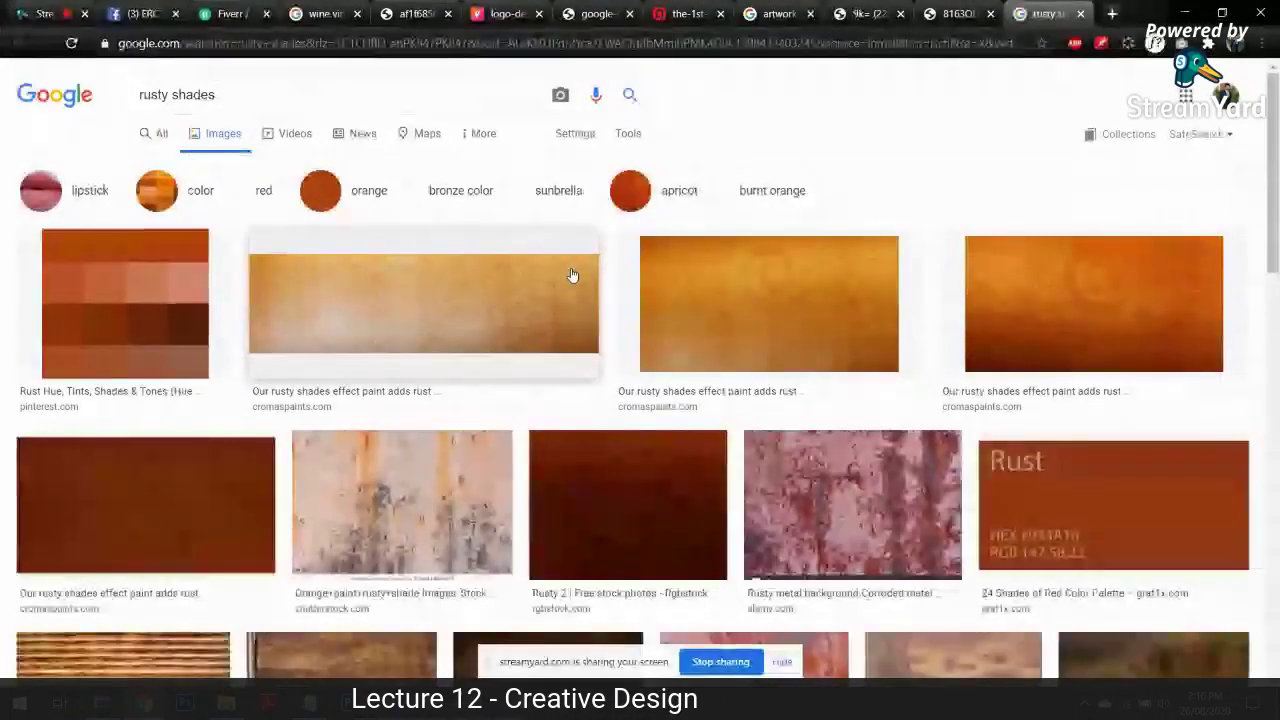
click(900, 490)
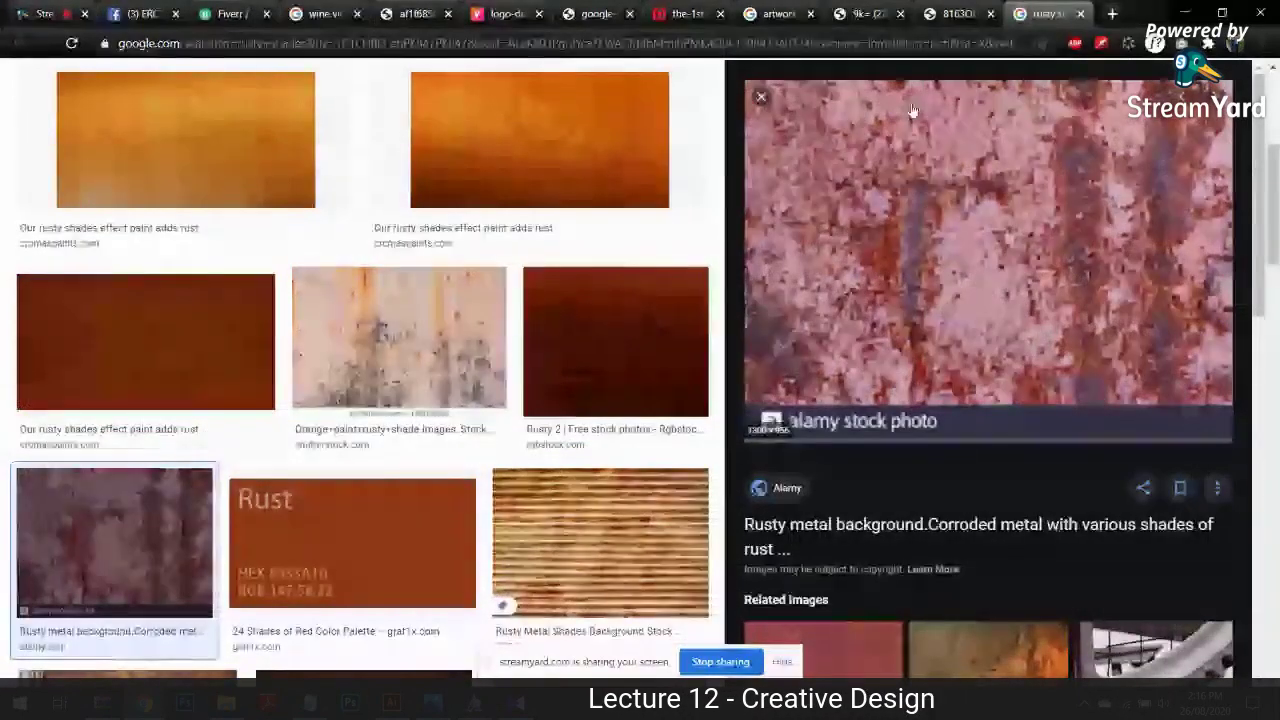
Step: Review the full wine labels image again and return to the start of the wine vintage logo results
click(386, 10)
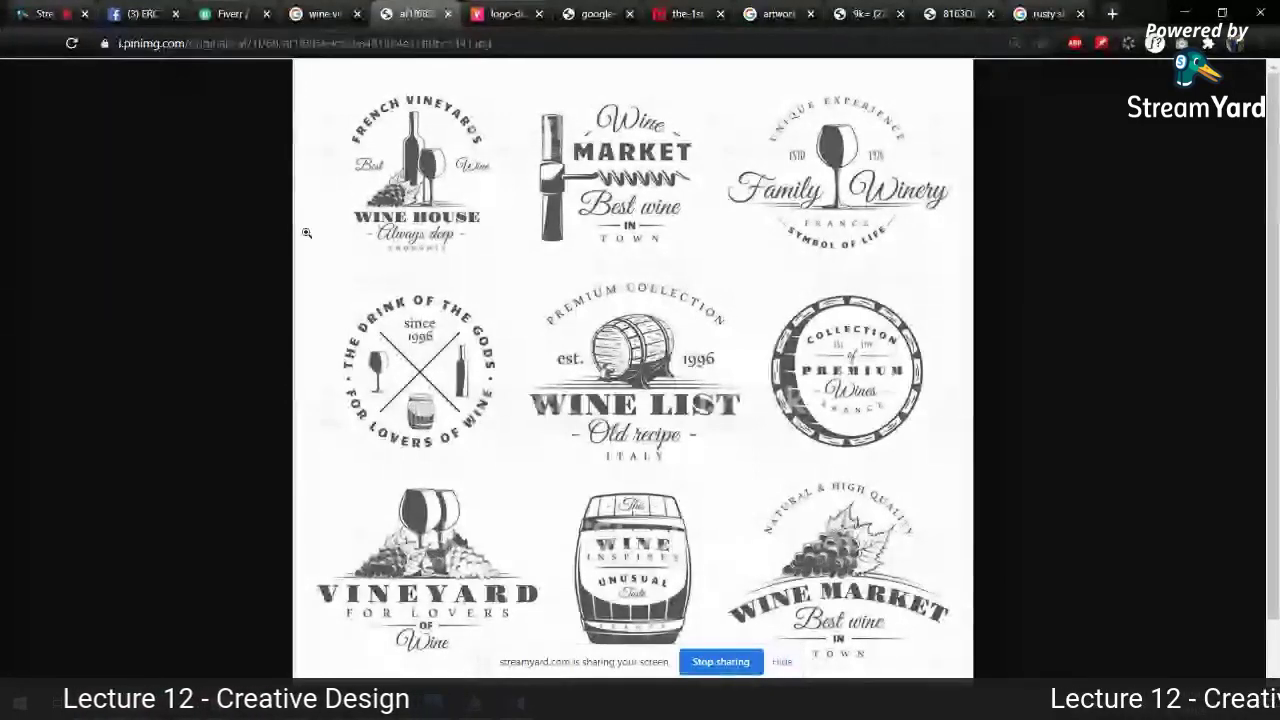
click(346, 13)
scroll(237, 125, up, 5)
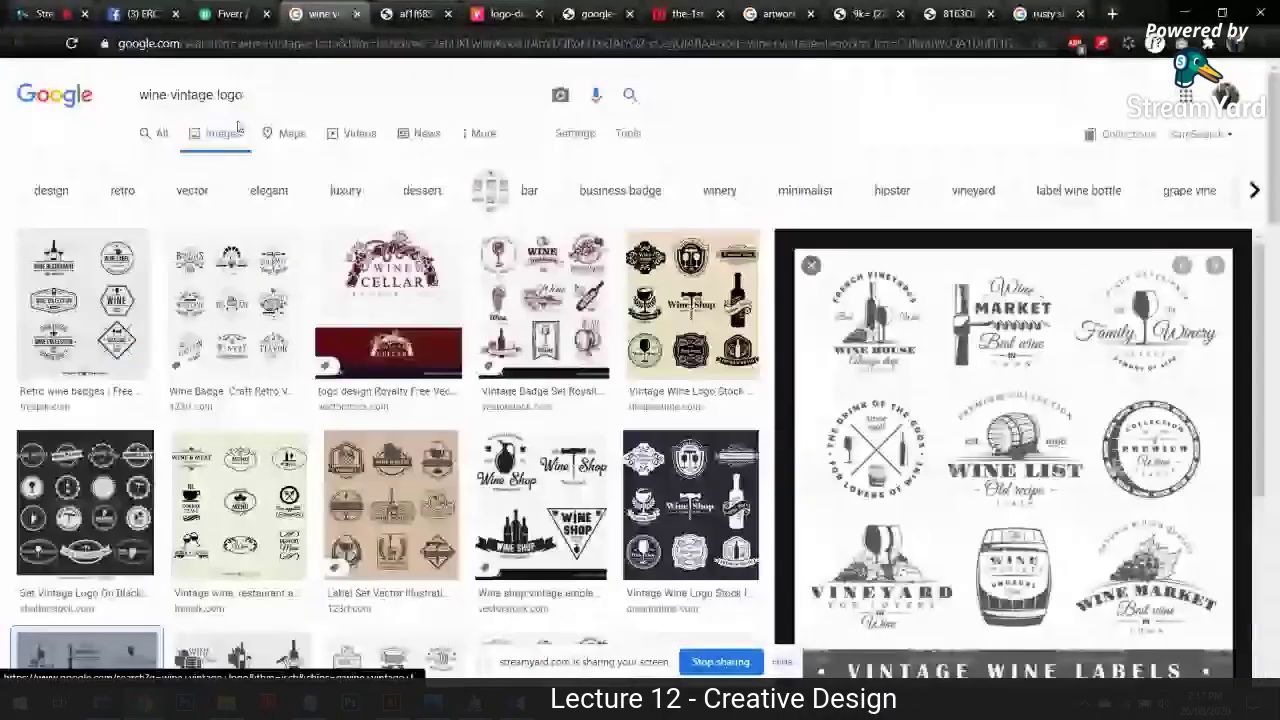
Step: Change the image search query to "retro logo 99designs" and run it
double_click(152, 94)
text(retro)
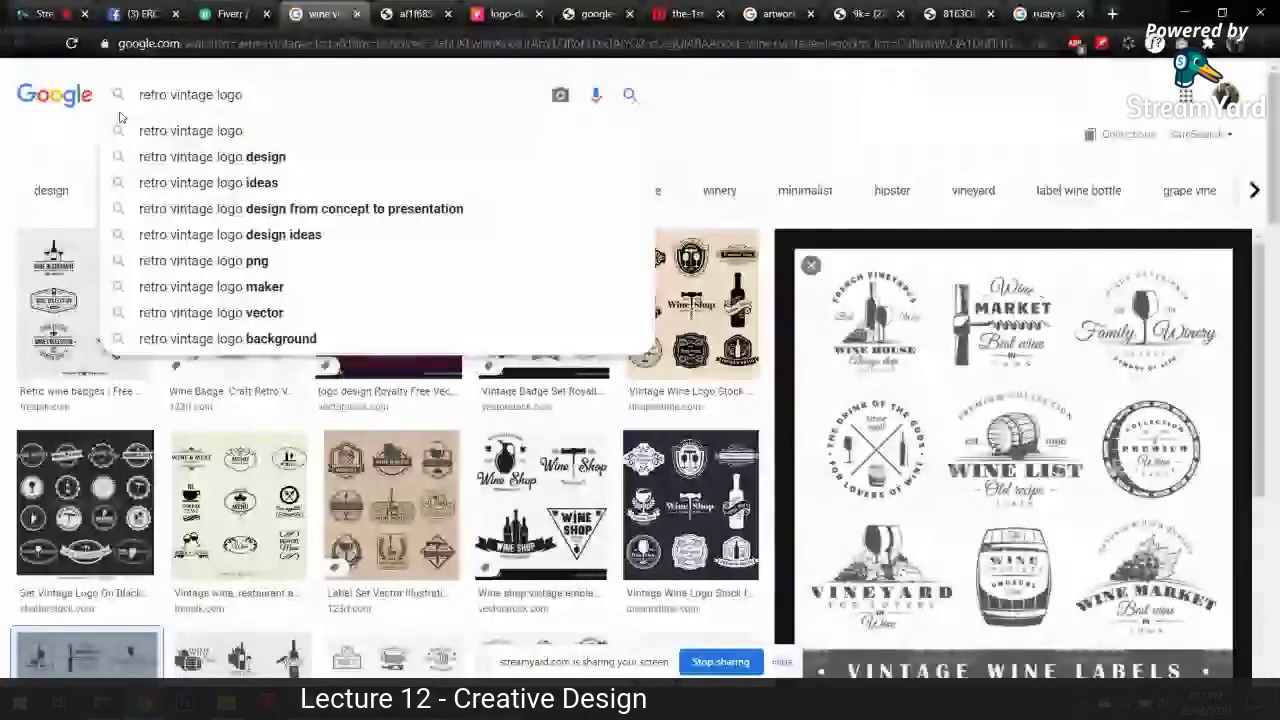
text( des)
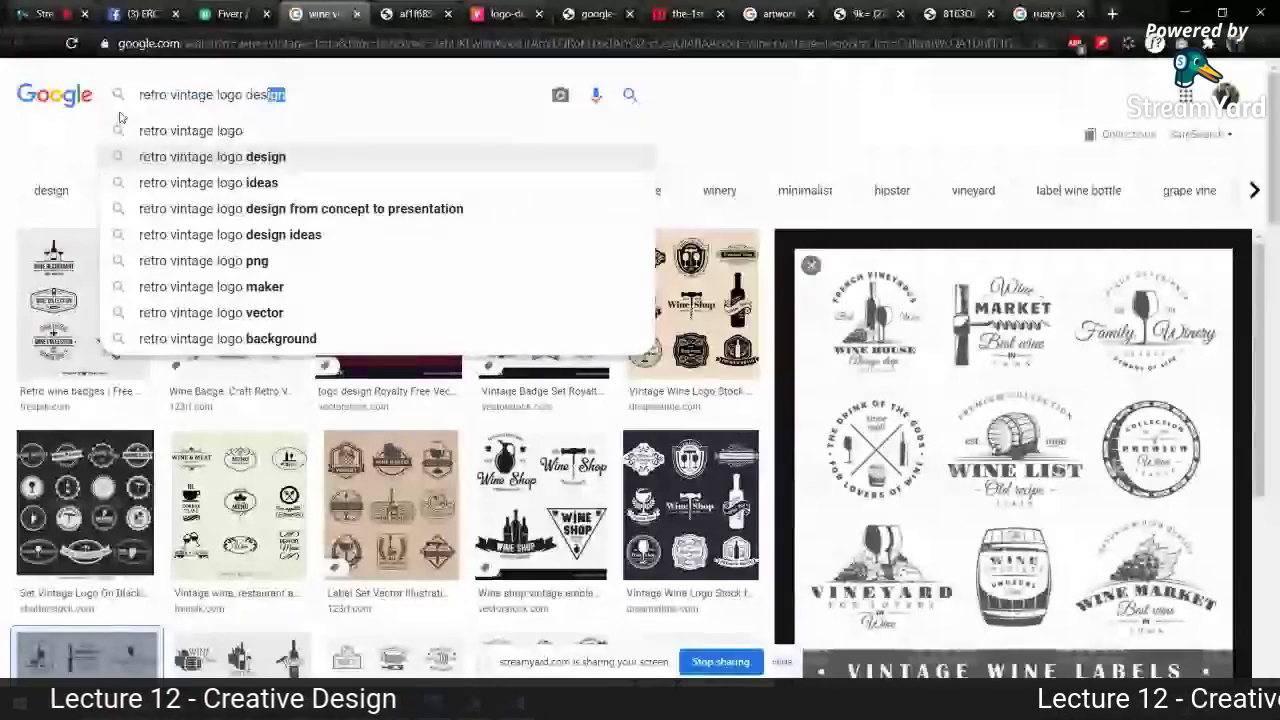
key(BackSpace)
key(BackSpace)
key(BackSpace)
key(BackSpace)
key(BackSpace)
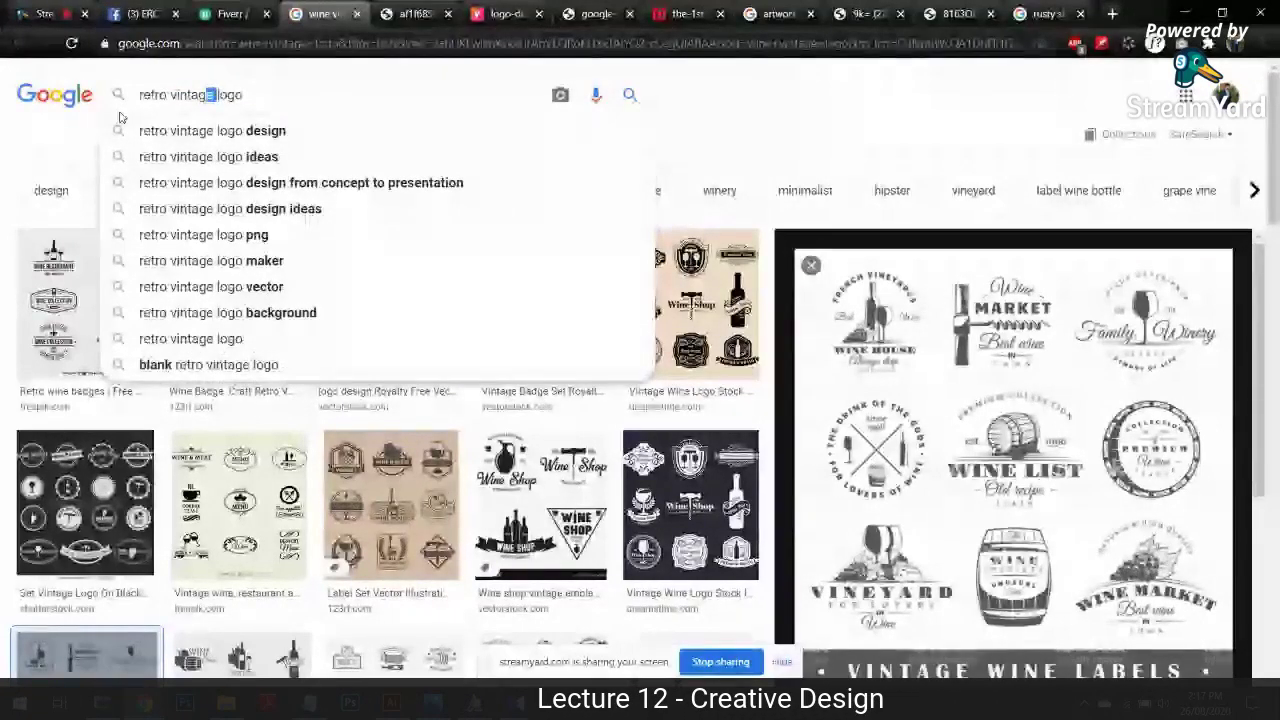
key(BackSpace)
key(BackSpace)
key(BackSpace)
key(BackSpace)
key(BackSpace)
key(BackSpace)
key(BackSpace)
key(BackSpace)
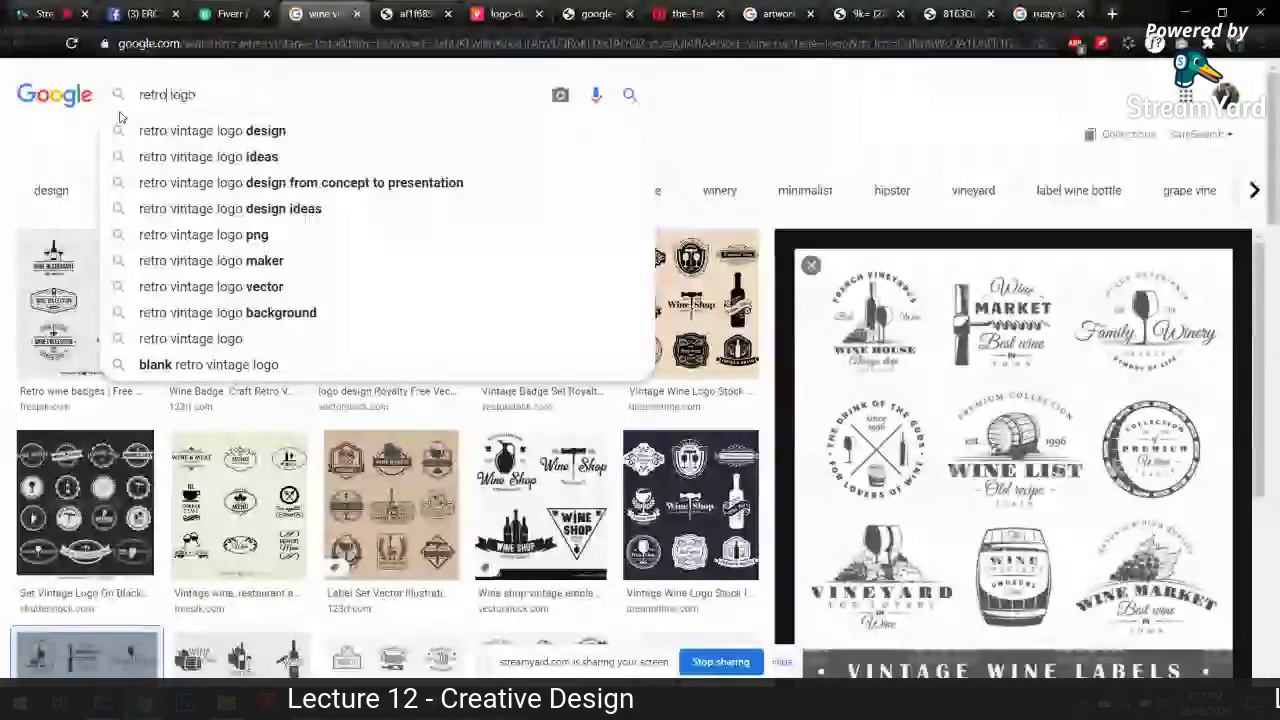
key(End)
text(99designs)
key(Return)
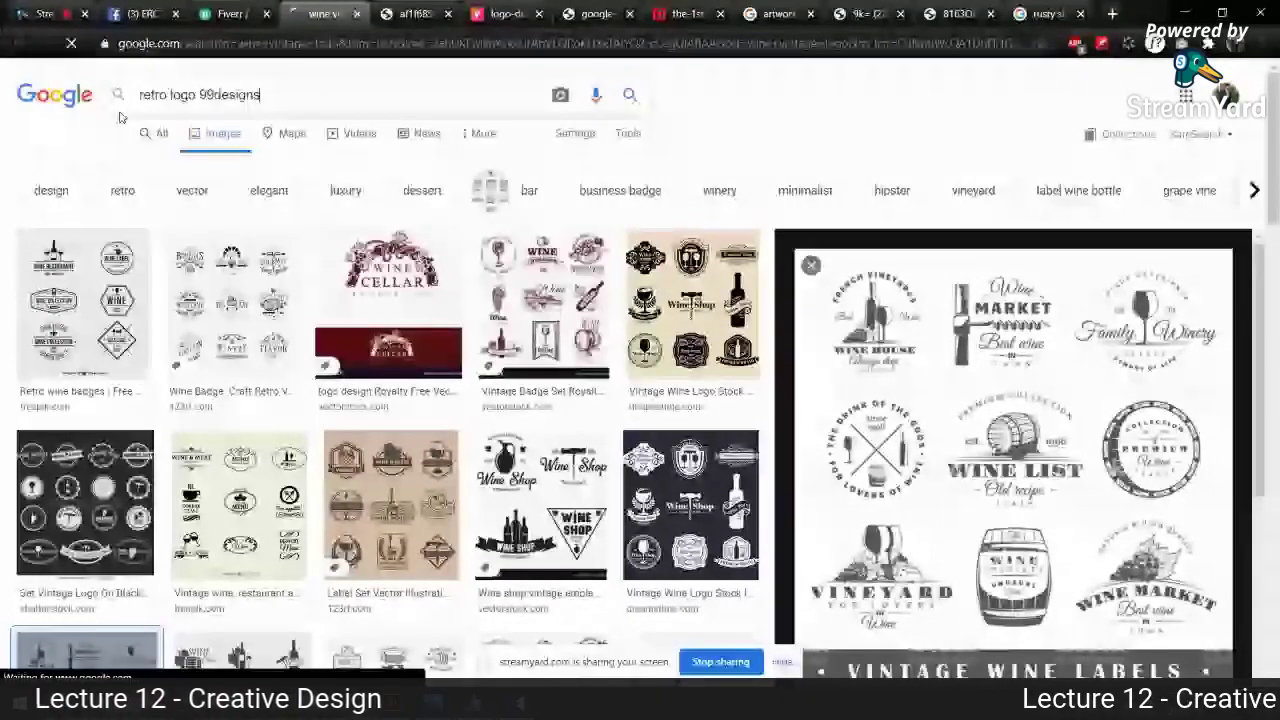
Step: Change the image search to "retro logo design" and look over the first results
double_click(228, 94)
key(BackSpace)
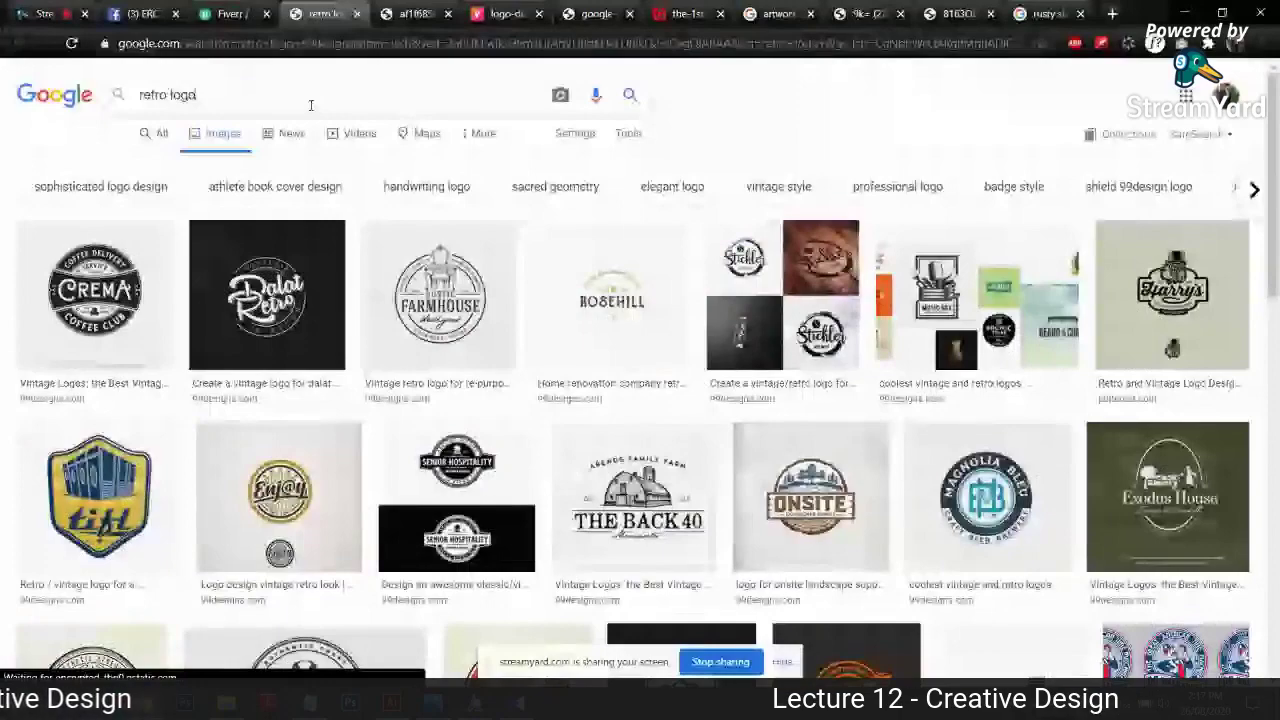
text(design)
key(Return)
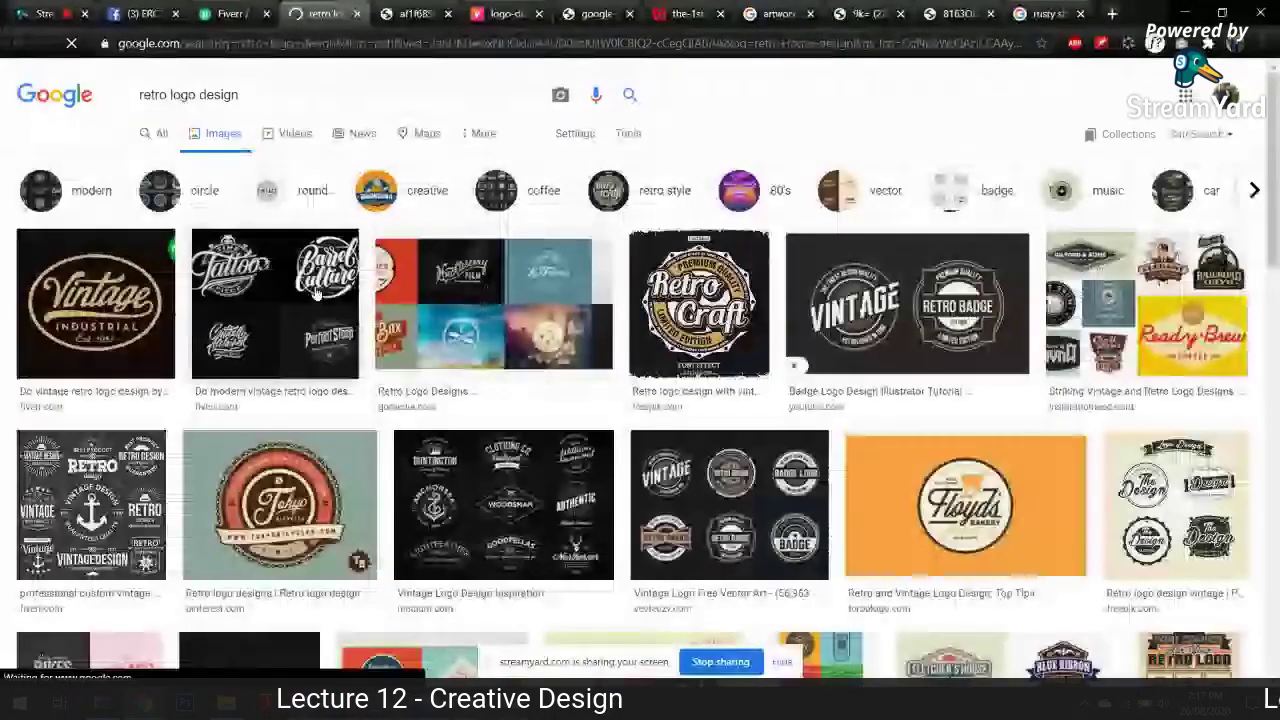
scroll(316, 292, down, 1)
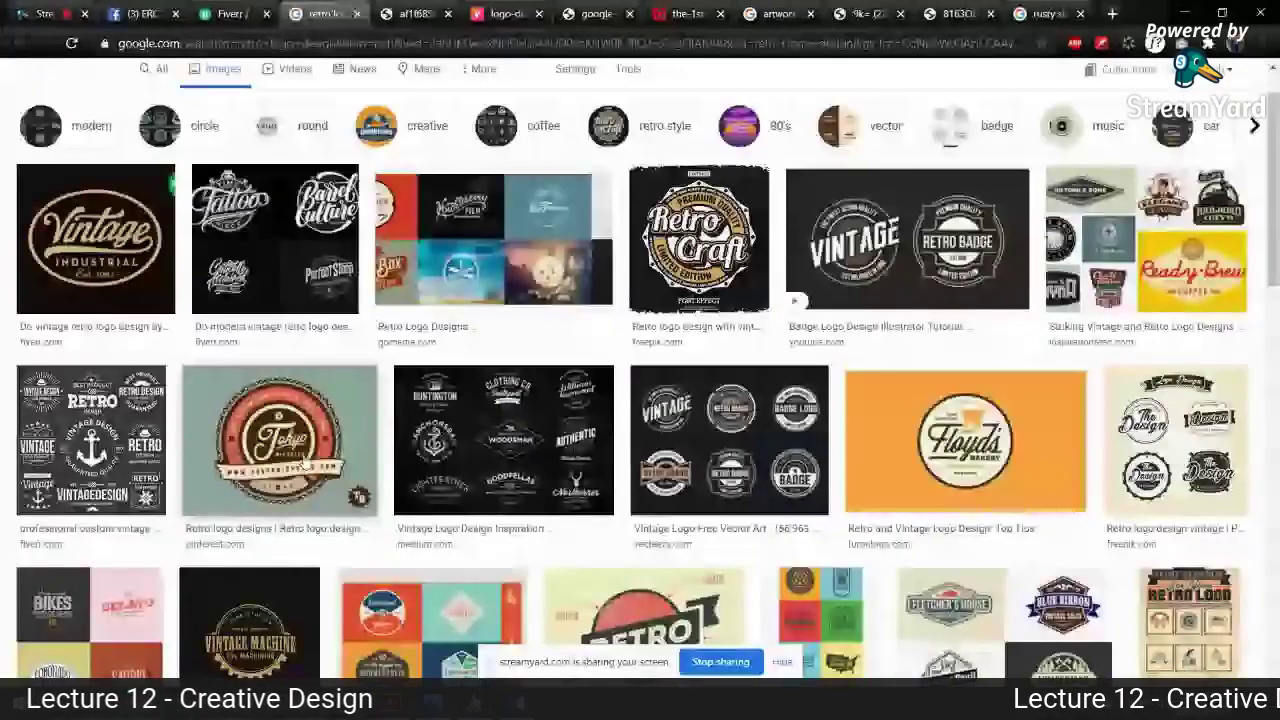
Step: Preview the Tokyo Bicycles retro badge logo and change the image search to "modern retro logo design"
click(303, 465)
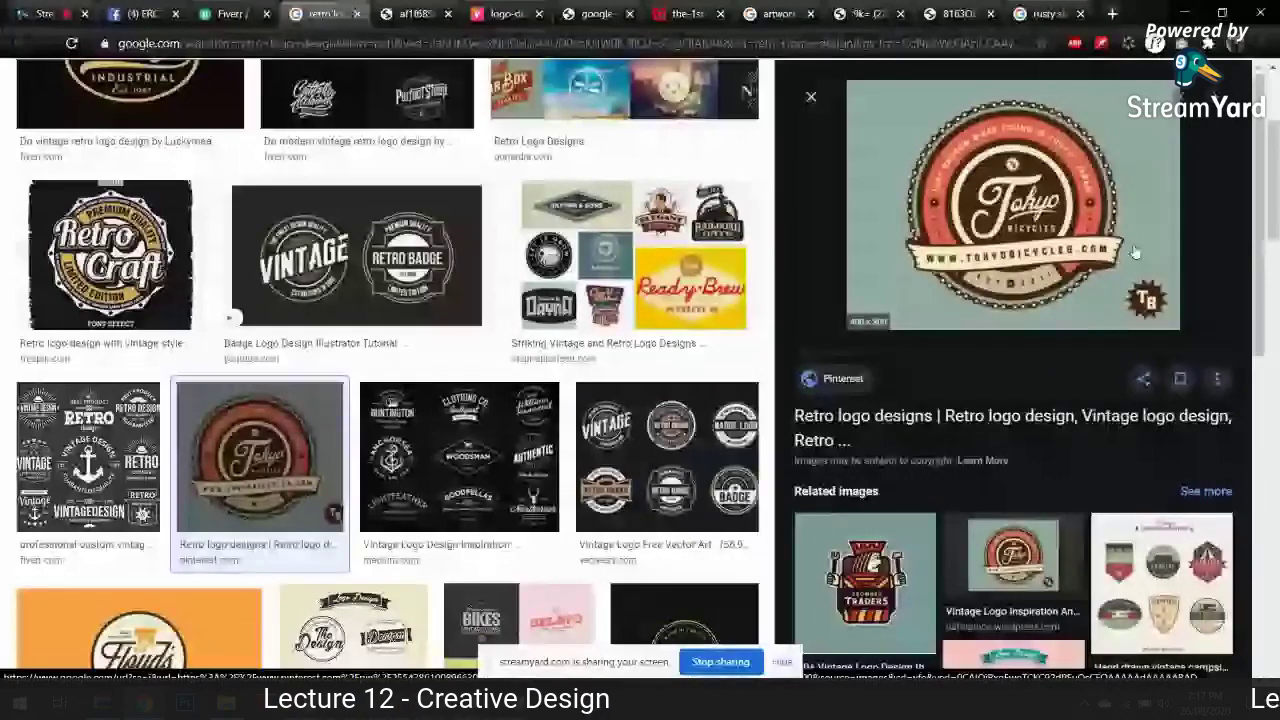
scroll(1135, 252, up, 3)
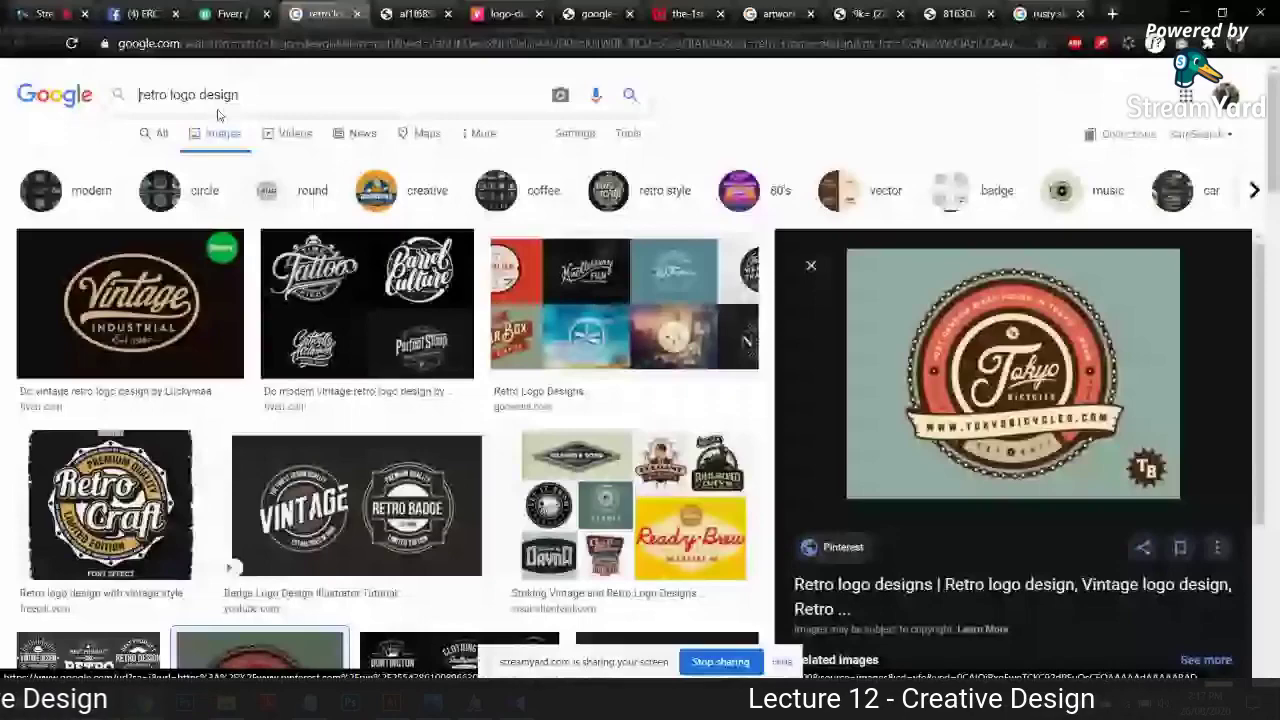
text(modern)
key(Return)
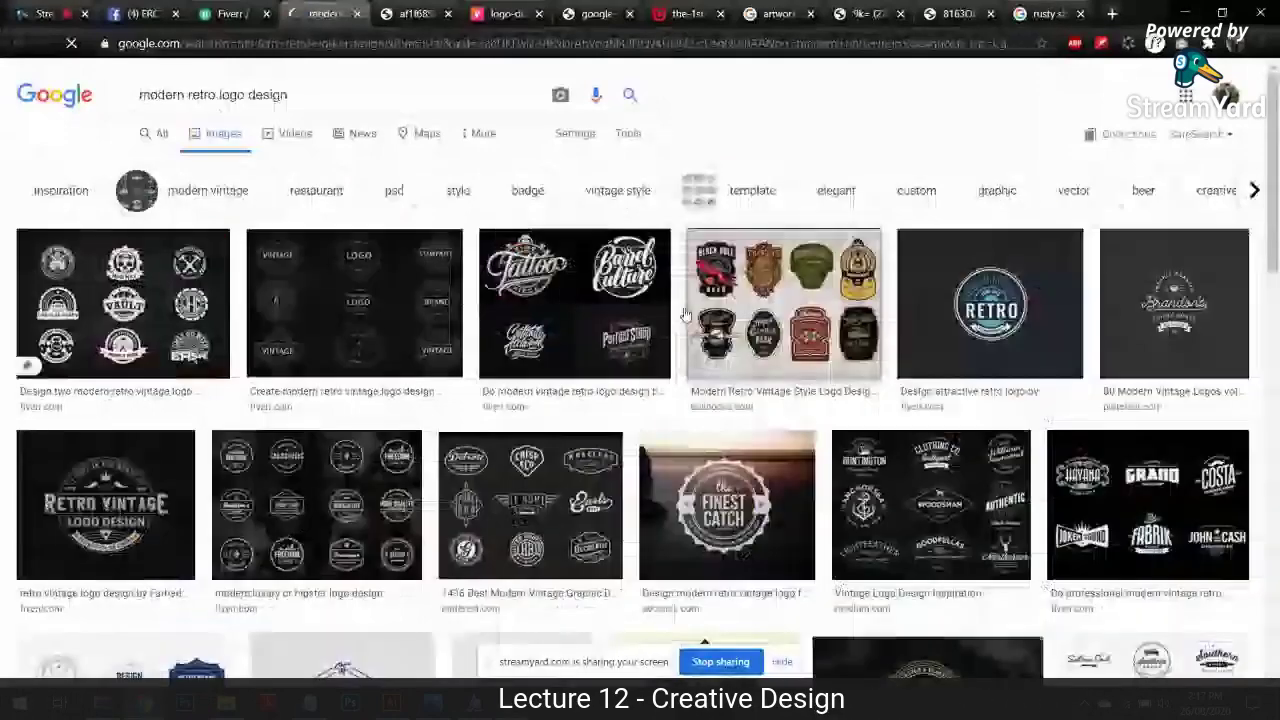
Step: Preview modern retro examples: the beer label set, the Tattoo and Barrel Culture lettering, and the vintage badge collections
click(763, 308)
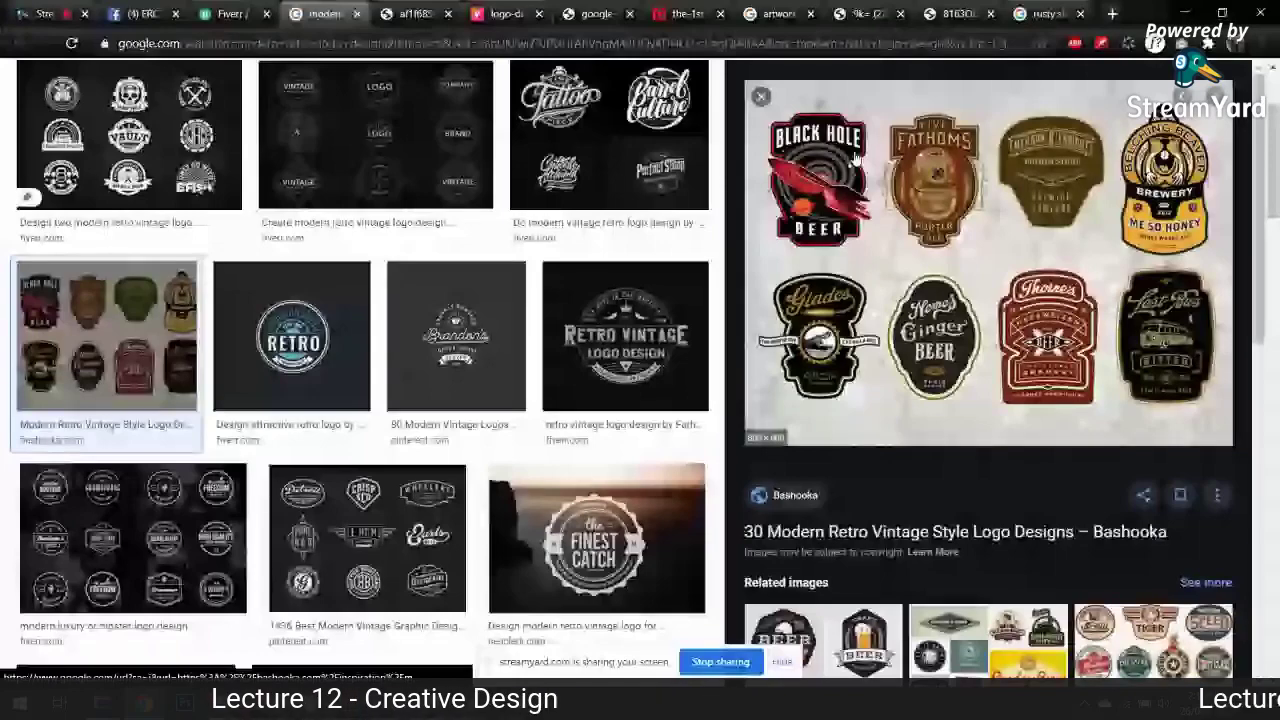
key(Left)
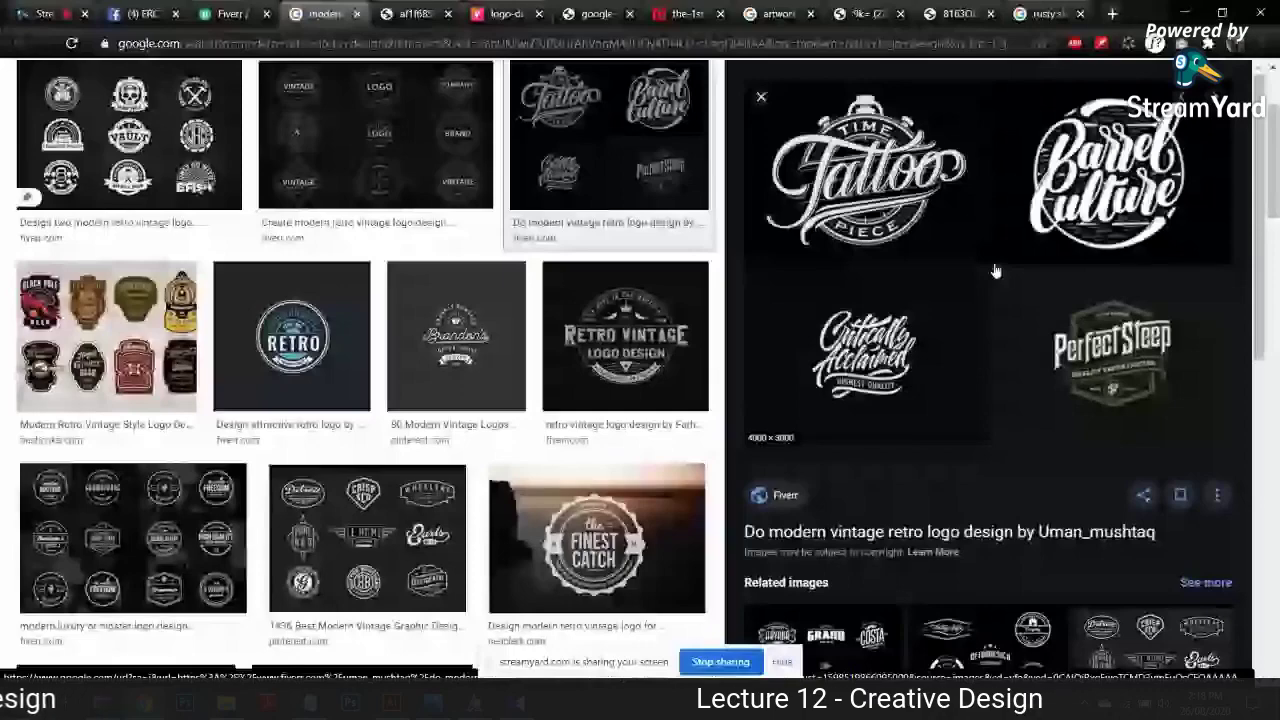
key(Down)
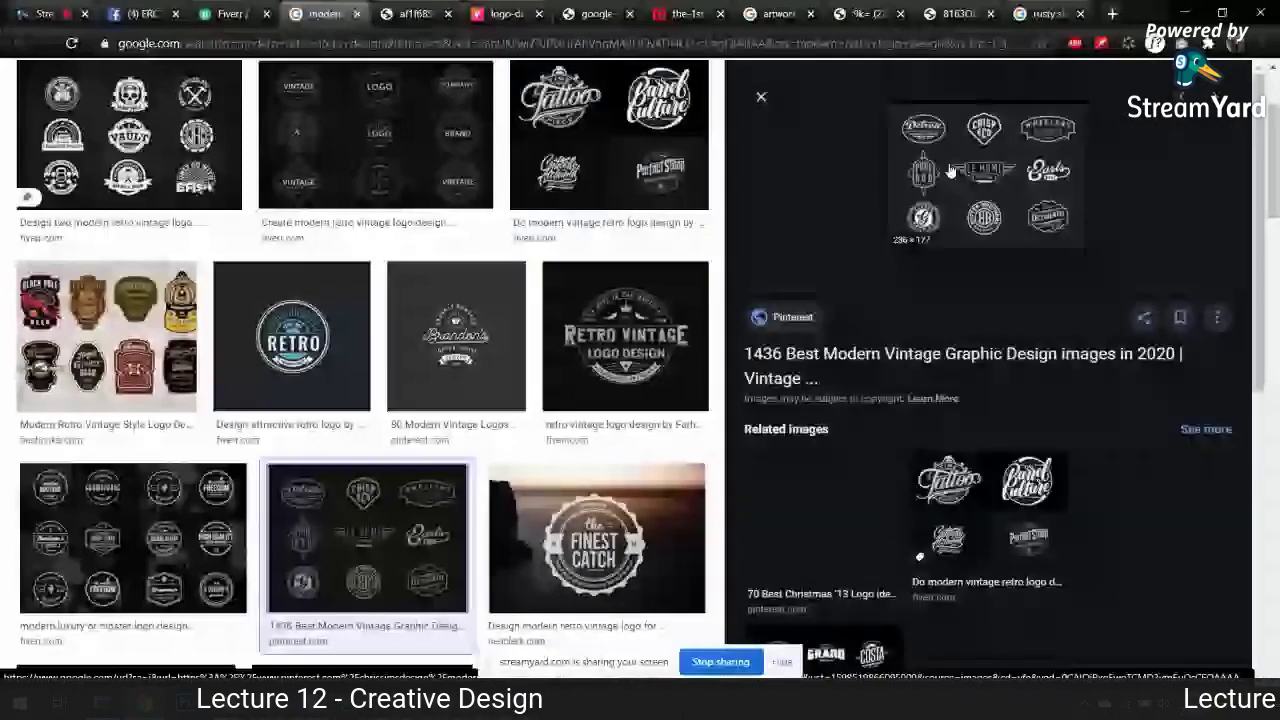
key(Left)
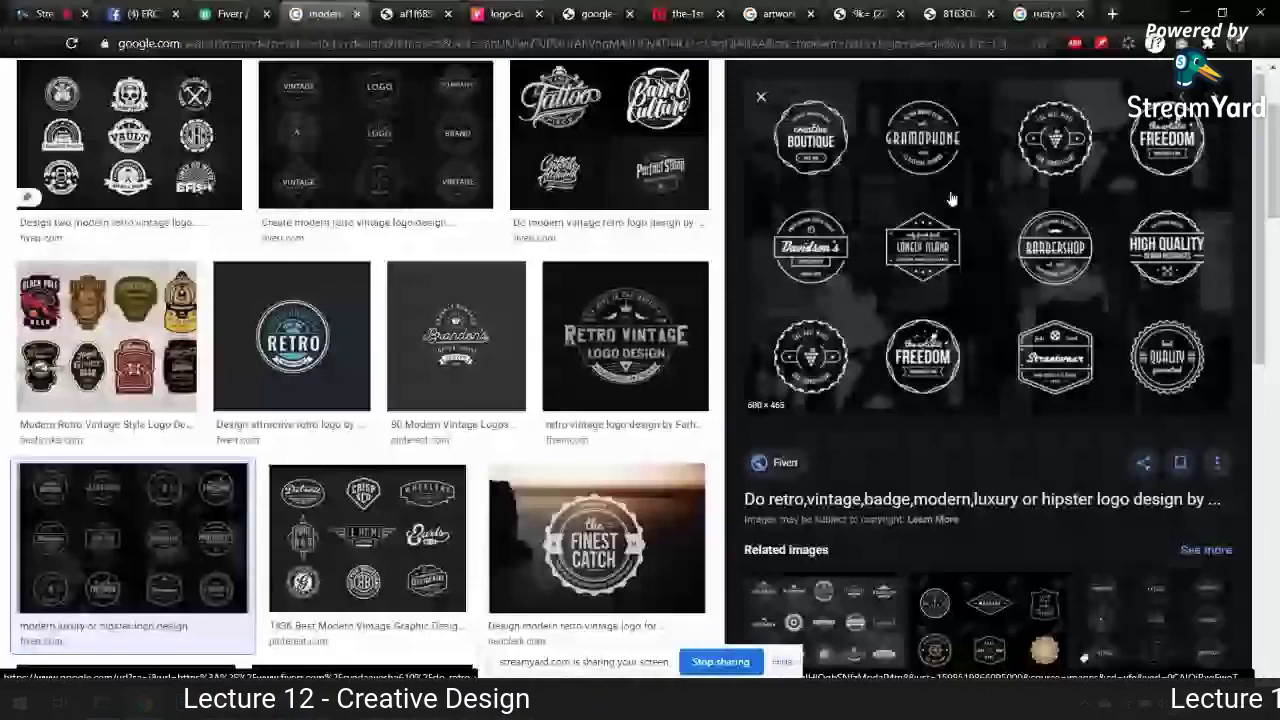
Step: Return to the Fiverr gig form and choose Hand-Drawn as the logo style
key(ctrl+shift+Tab)
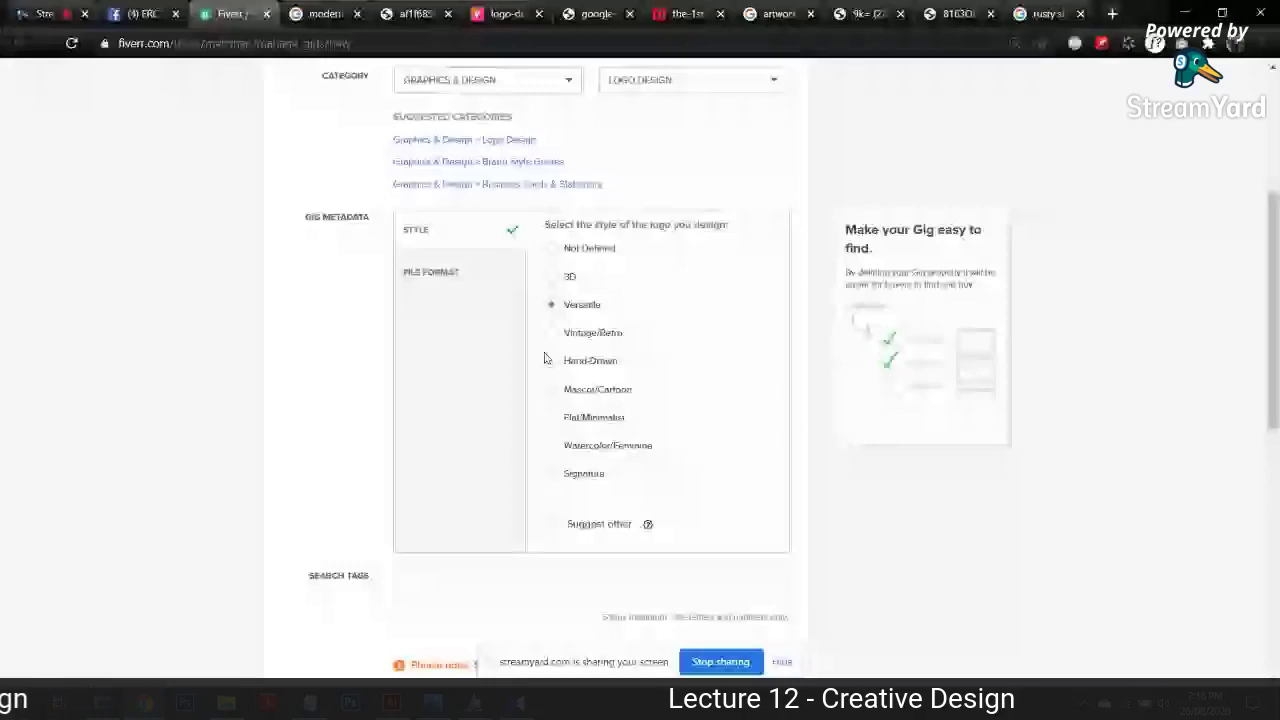
click(549, 360)
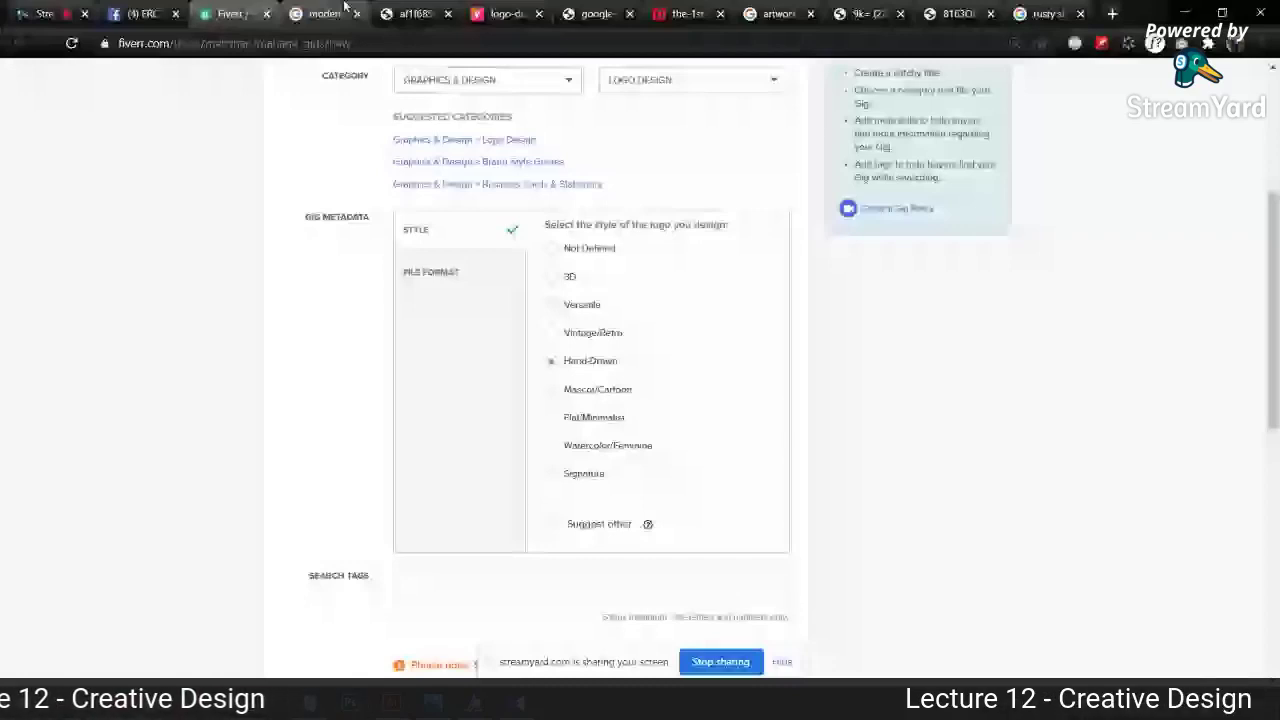
Step: Go back to the image results and change the search to "hand drawn logo design"
click(343, 12)
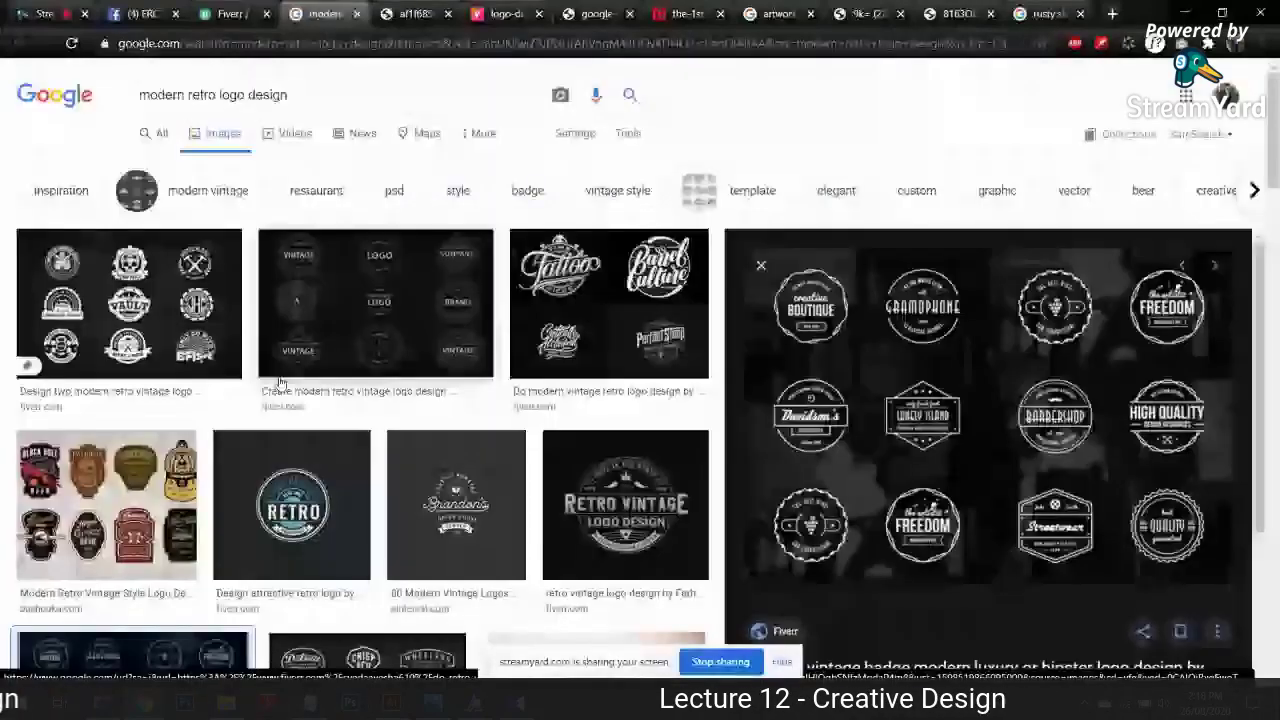
drag(216, 94, 76, 94)
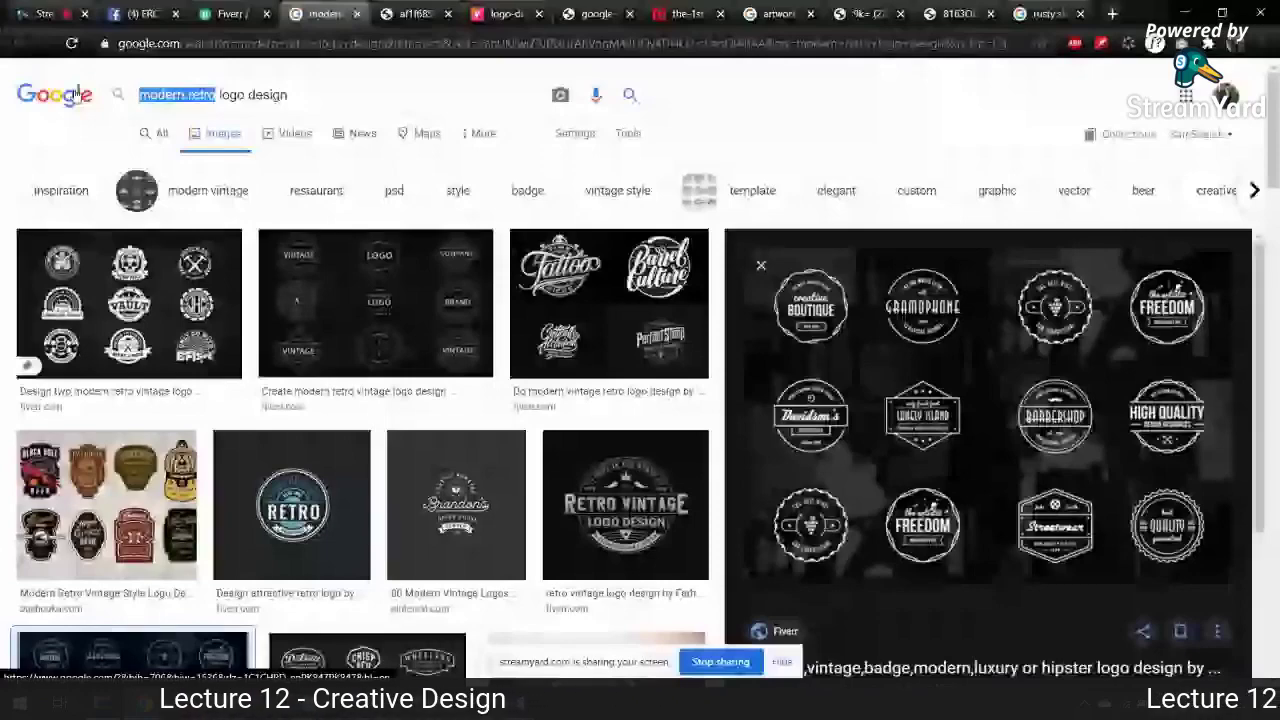
text(hand drawn)
key(Return)
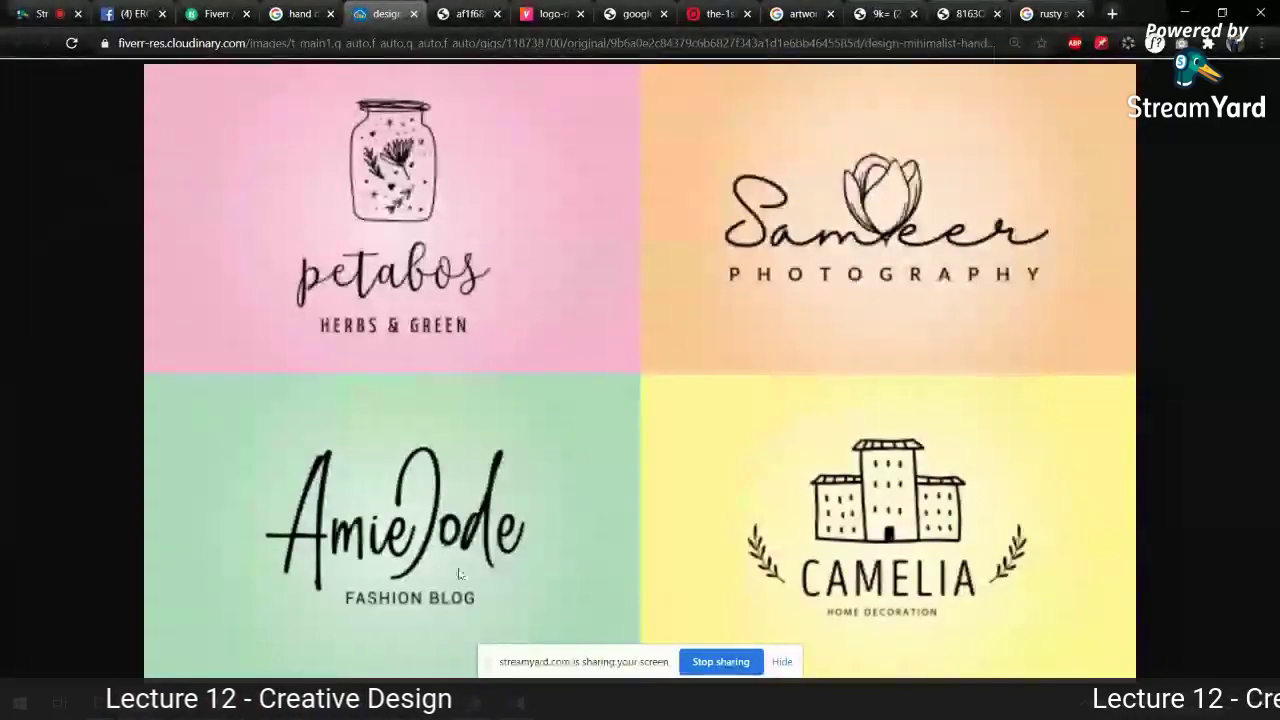
Step: Switch to Illustrator and move the 2D and 3D ring examples with their labels off the artboard
click(391, 702)
drag(388, 320, 932, 584)
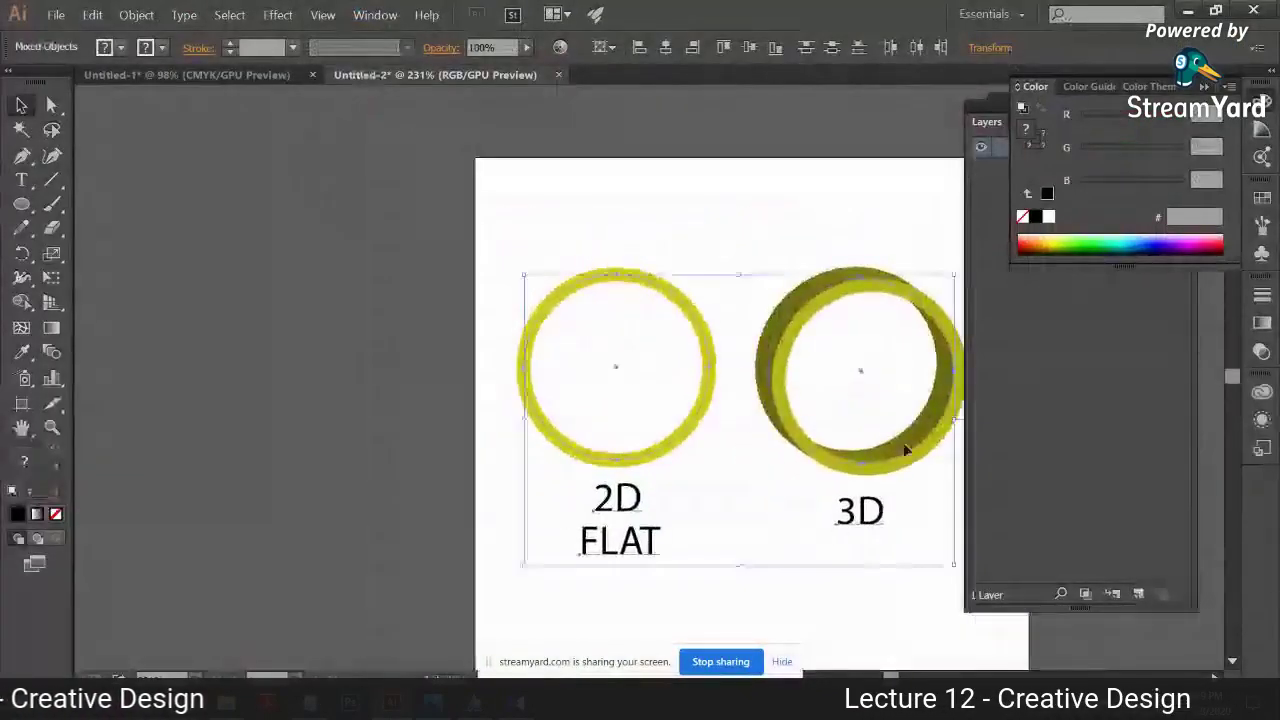
drag(914, 448, 224, 346)
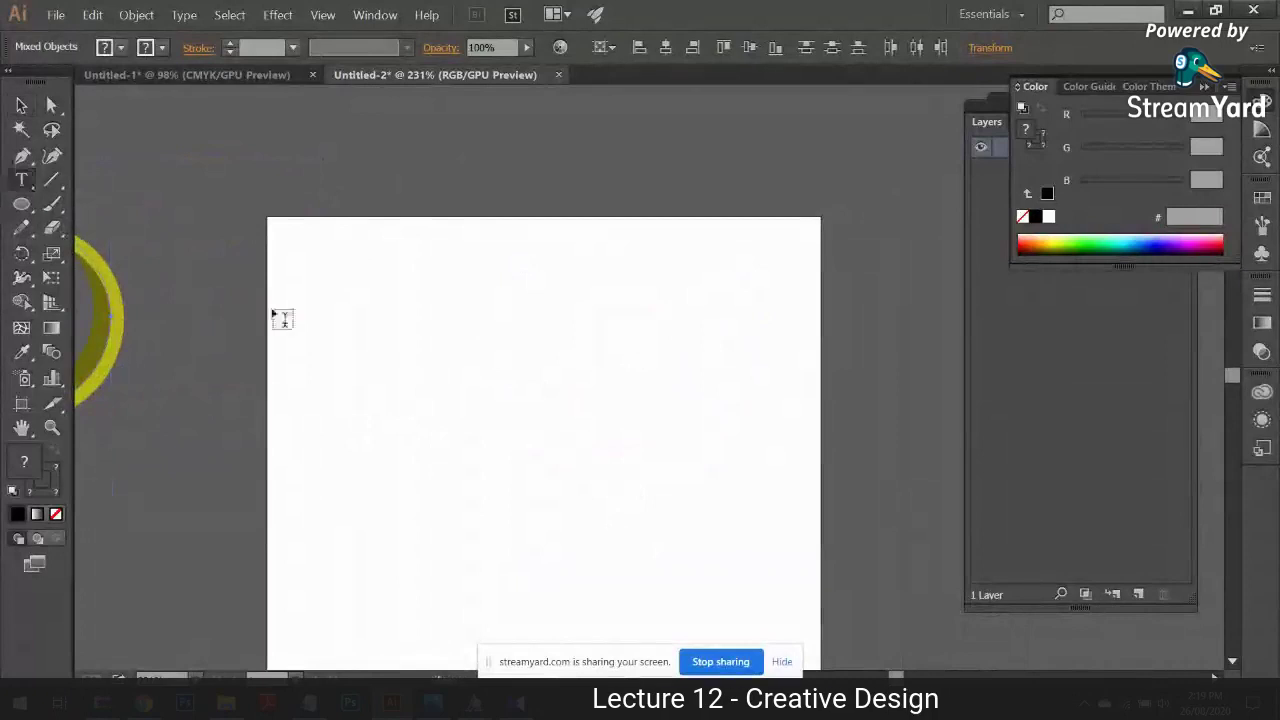
Step: Add the text line "Can't wait to meet you" on the artboard and format it in Chiller at 40 pt
key(ctrl+shift+a)
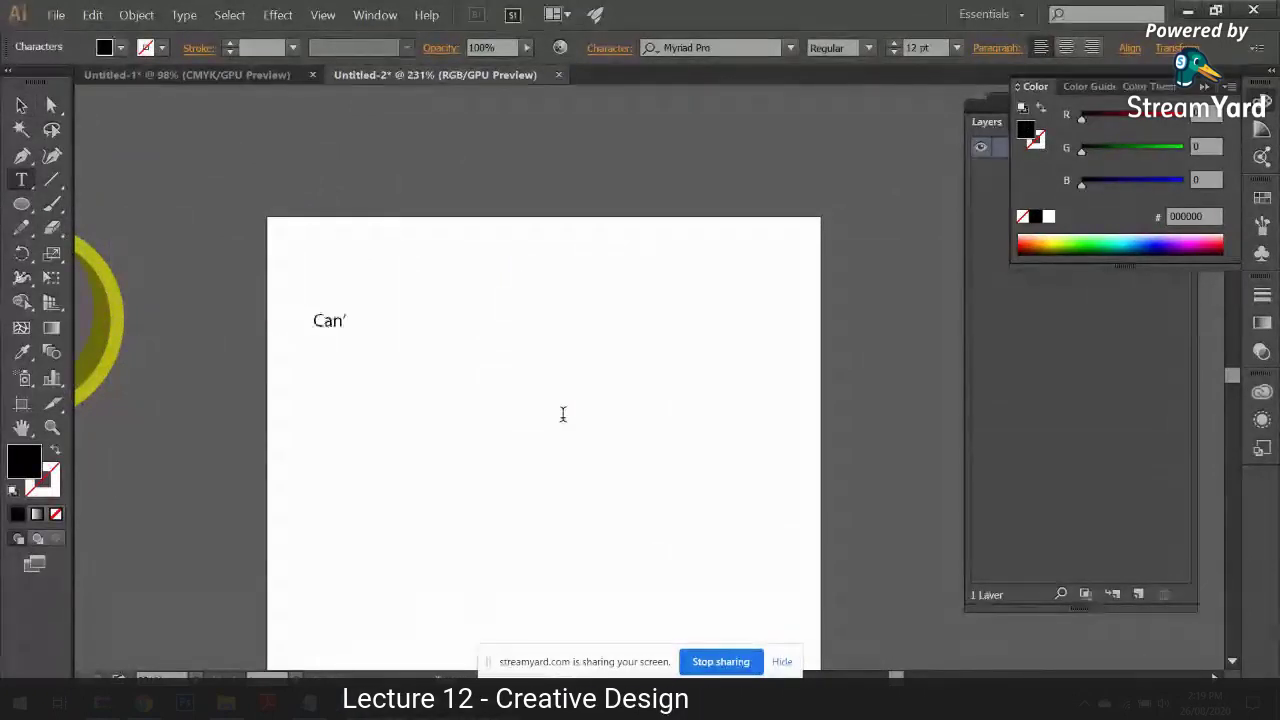
text(meet you)
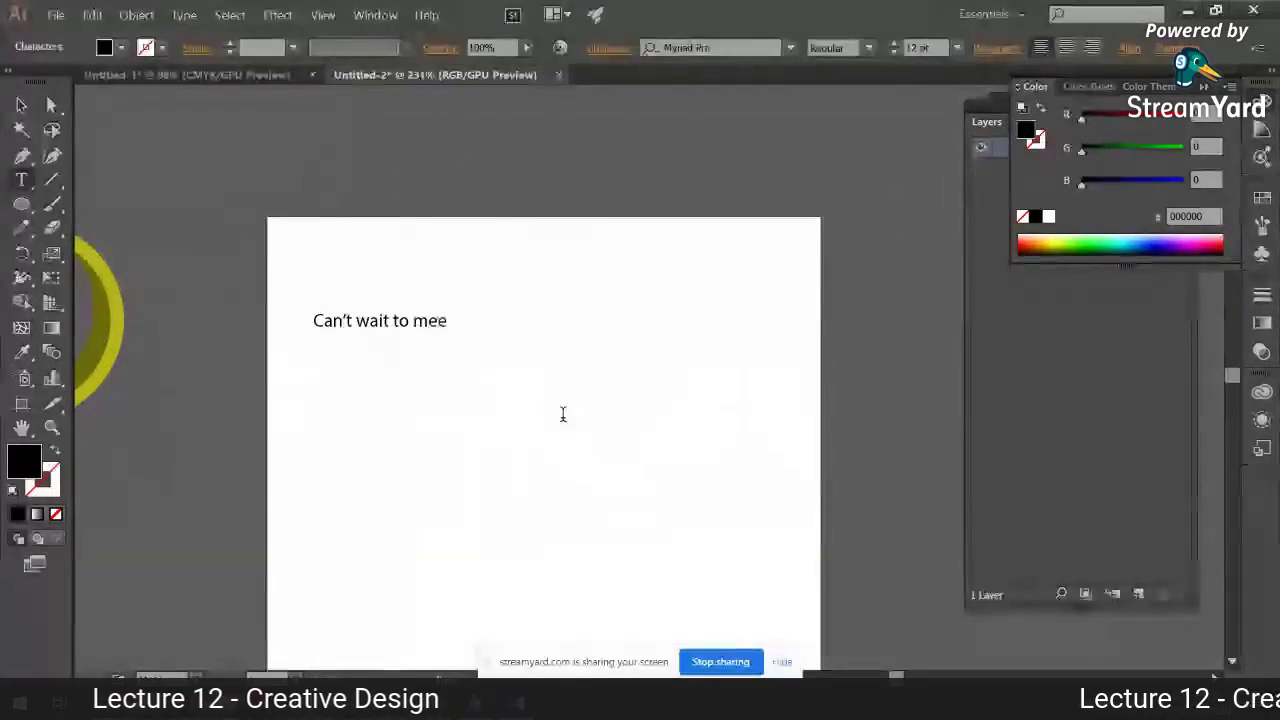
key(ctrl+a)
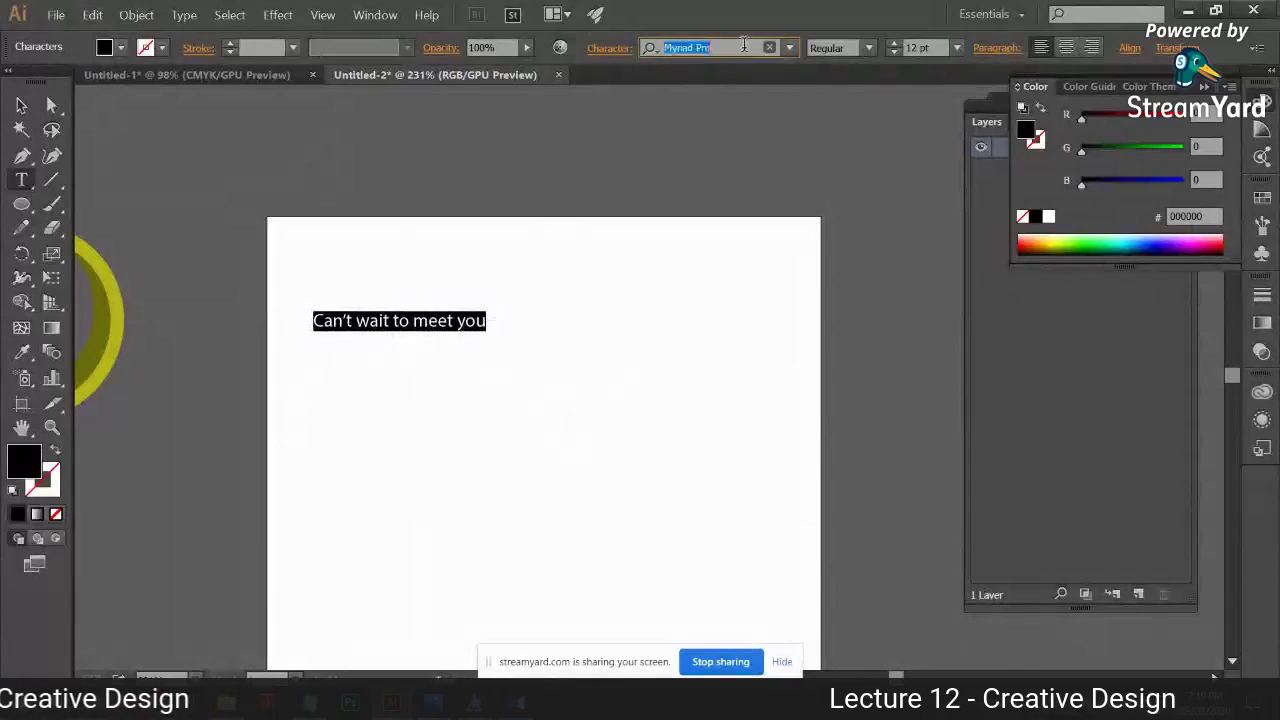
click(744, 47)
text(chi)
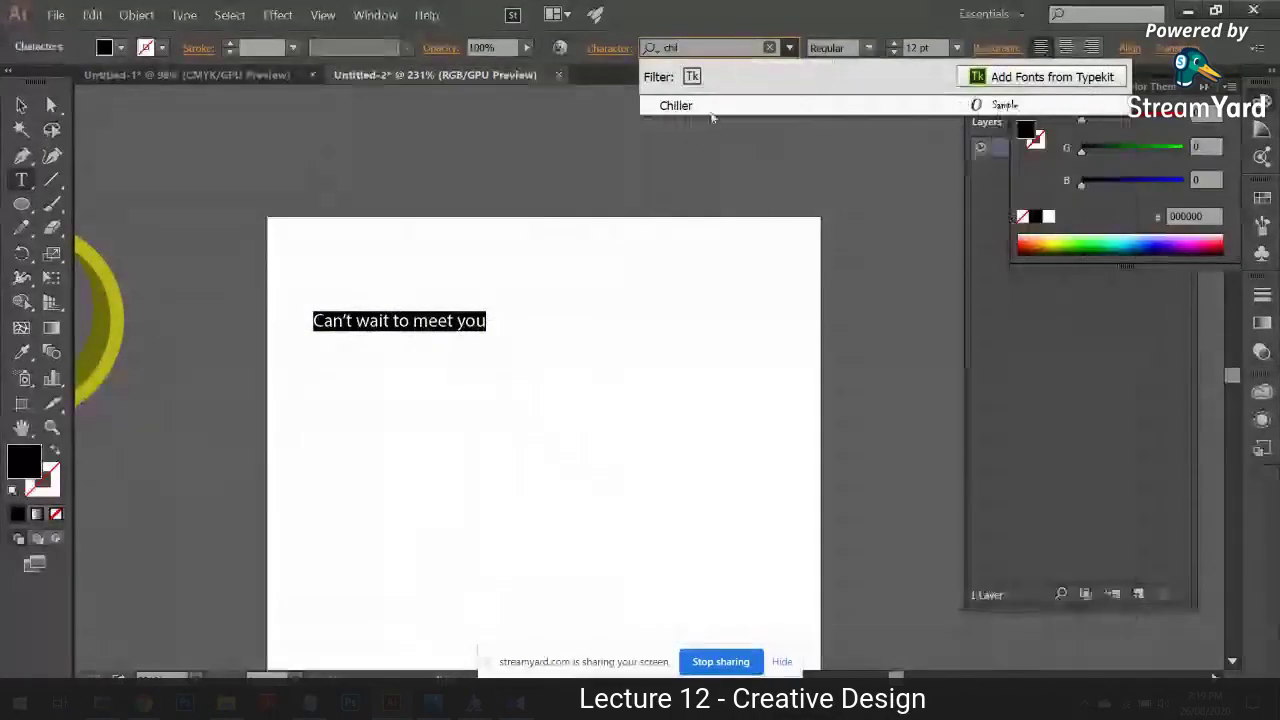
key(Return)
click(891, 47)
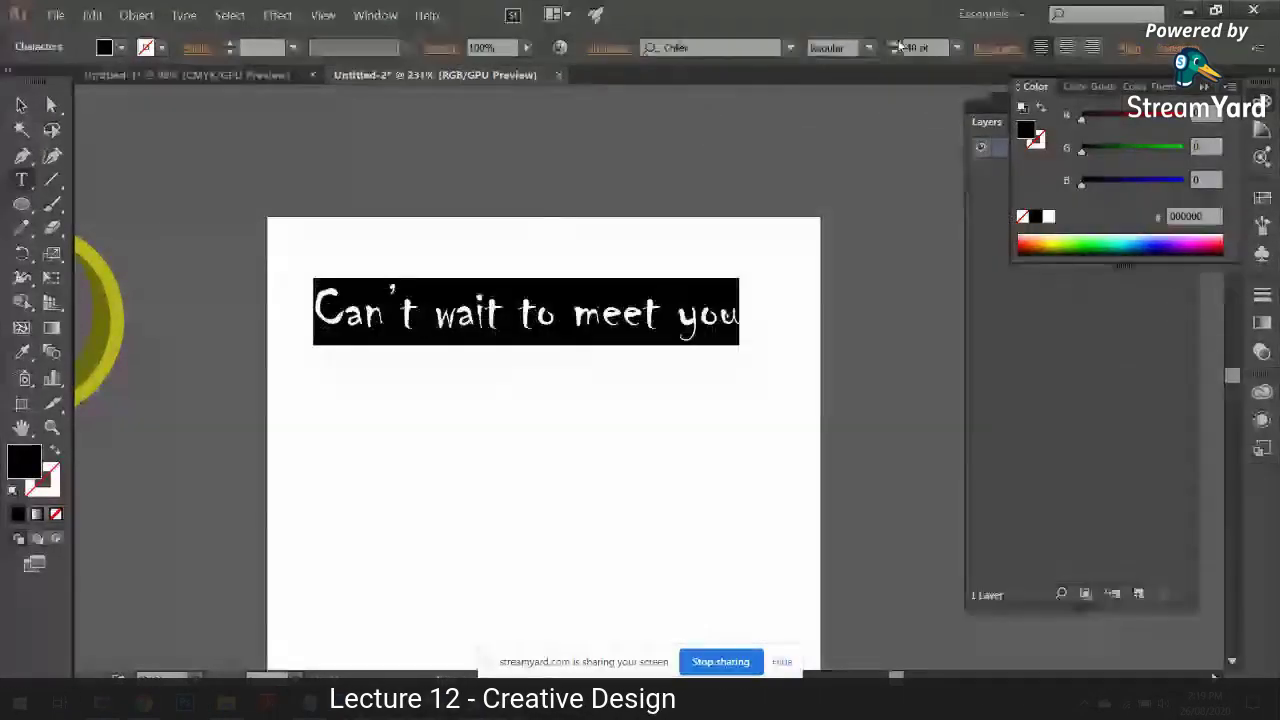
Step: Reposition the Chiller text line, duplicate it below, and set the copy's font to Monday Regular
click(22, 106)
click(443, 272)
drag(508, 313, 523, 330)
drag(563, 466, 566, 376)
drag(569, 240, 578, 330)
text(Monday)
click(756, 145)
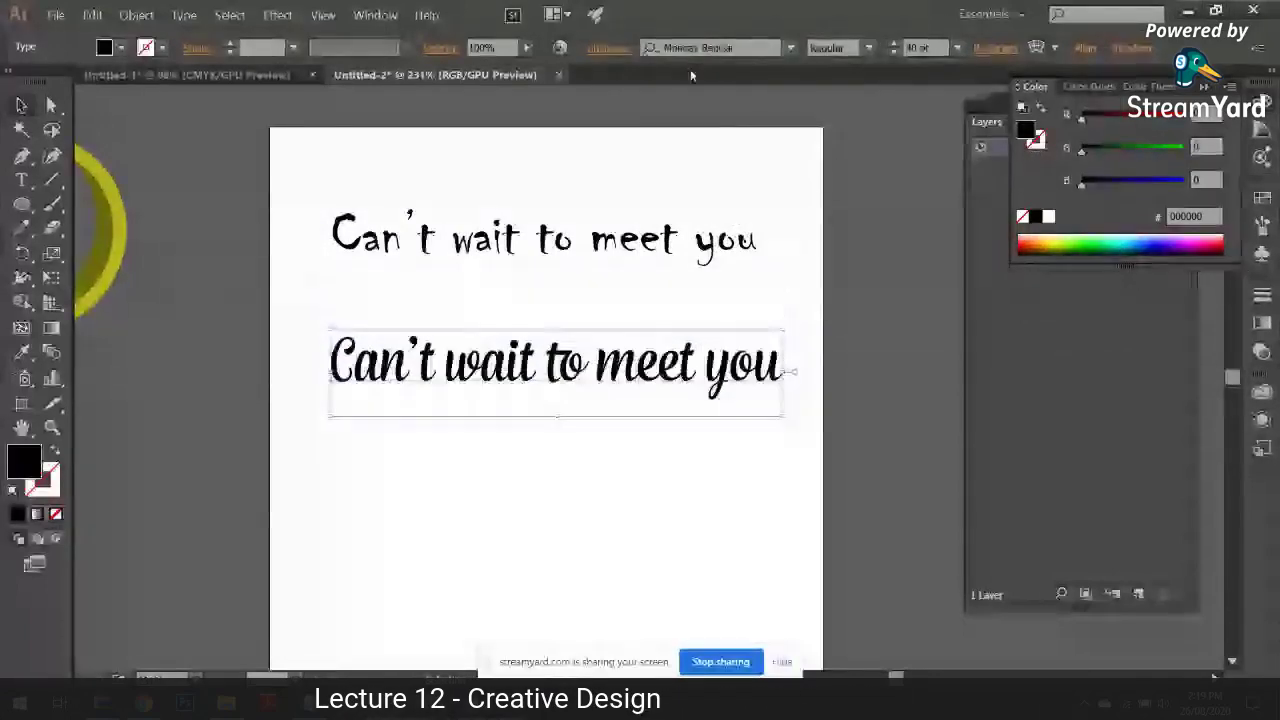
Step: Browse the font list and set the lower text line in Learning Curve
click(790, 47)
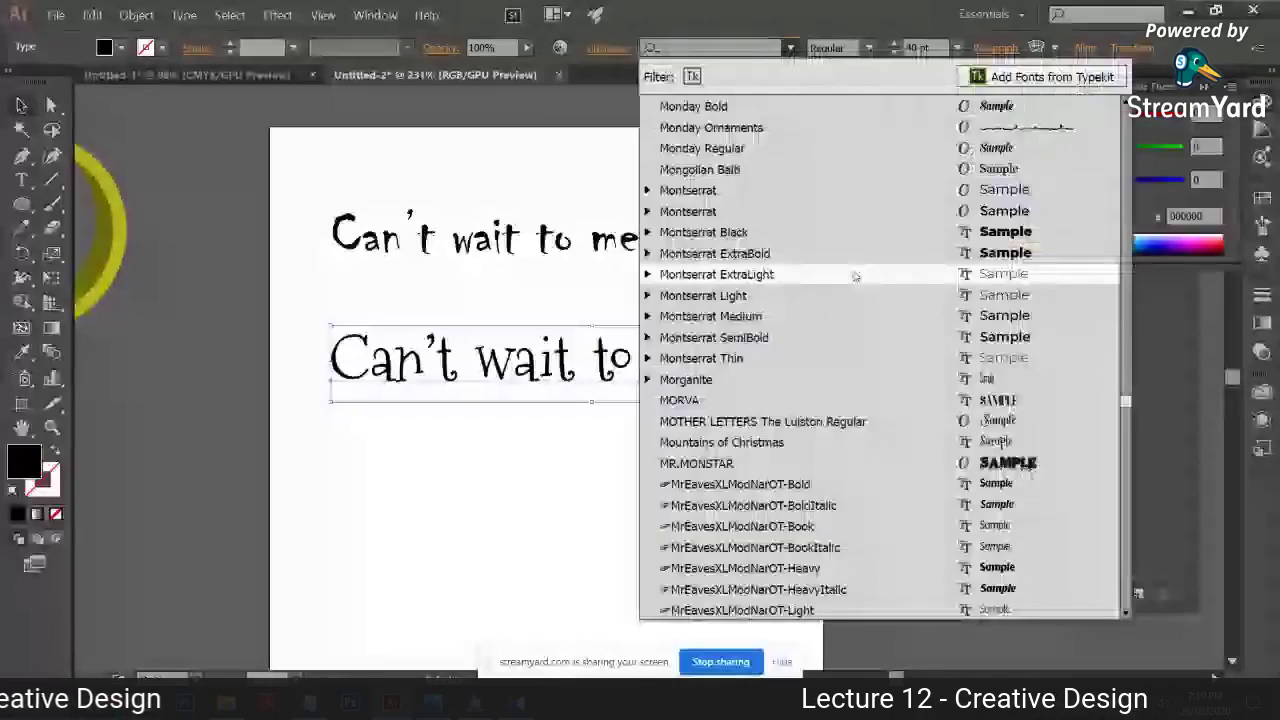
scroll(857, 200, up, 3)
scroll(877, 346, up, 4)
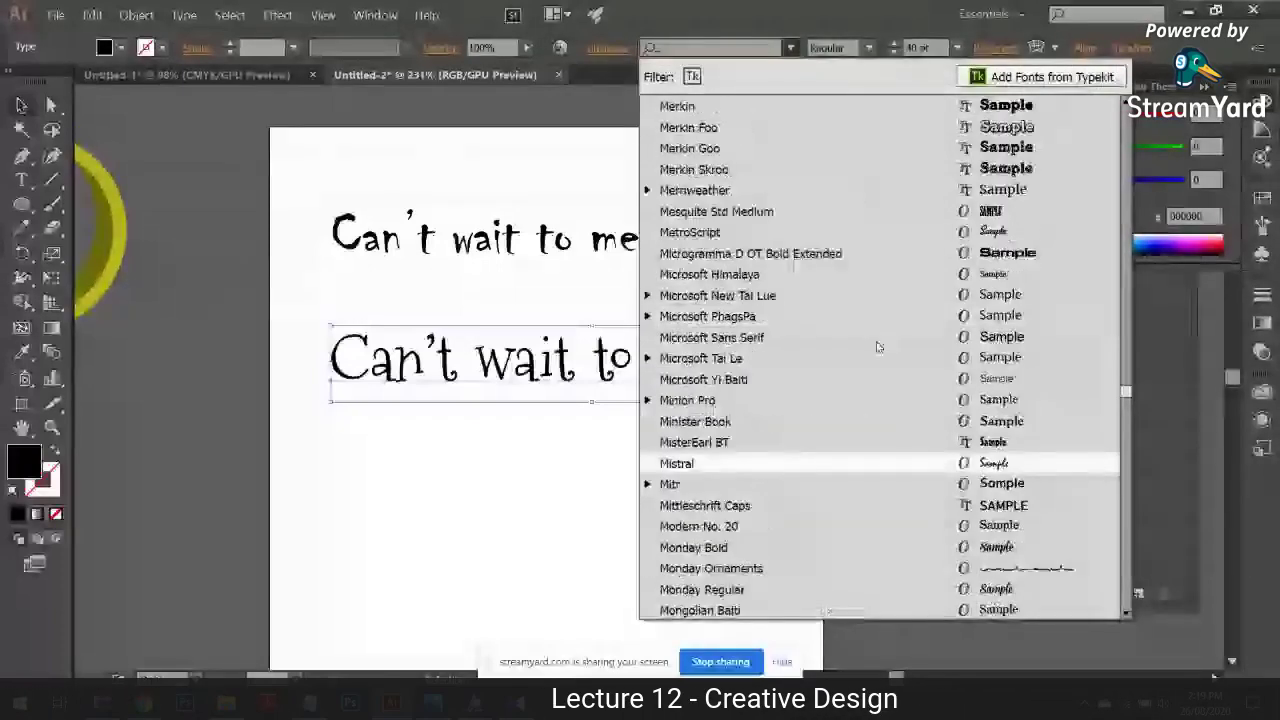
scroll(877, 346, up, 5)
scroll(877, 300, up, 7)
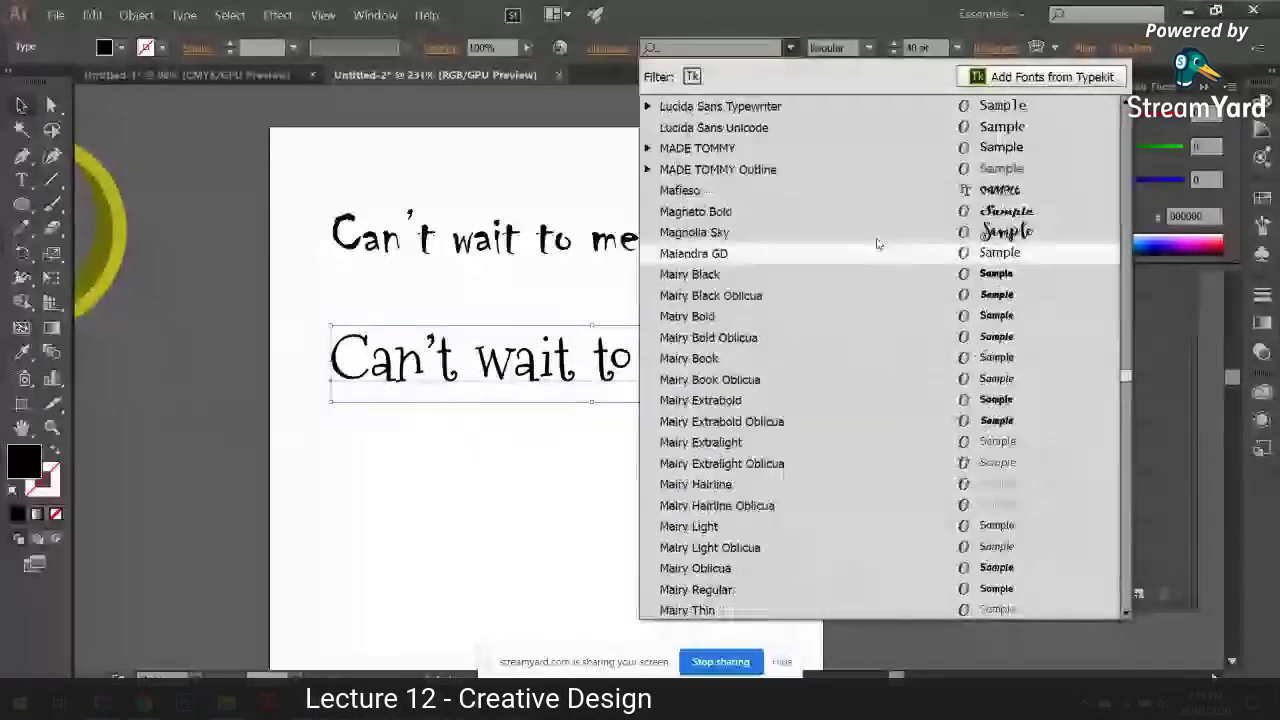
scroll(877, 244, up, 2)
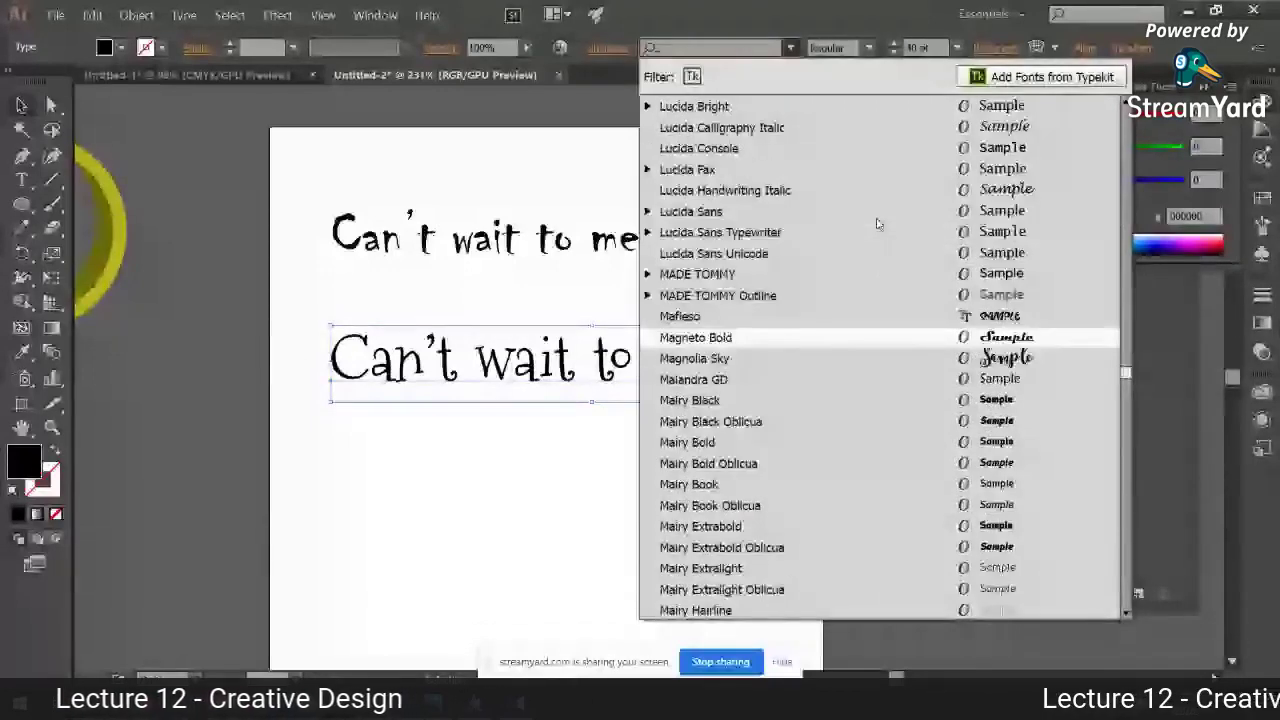
scroll(877, 224, up, 6)
click(880, 127)
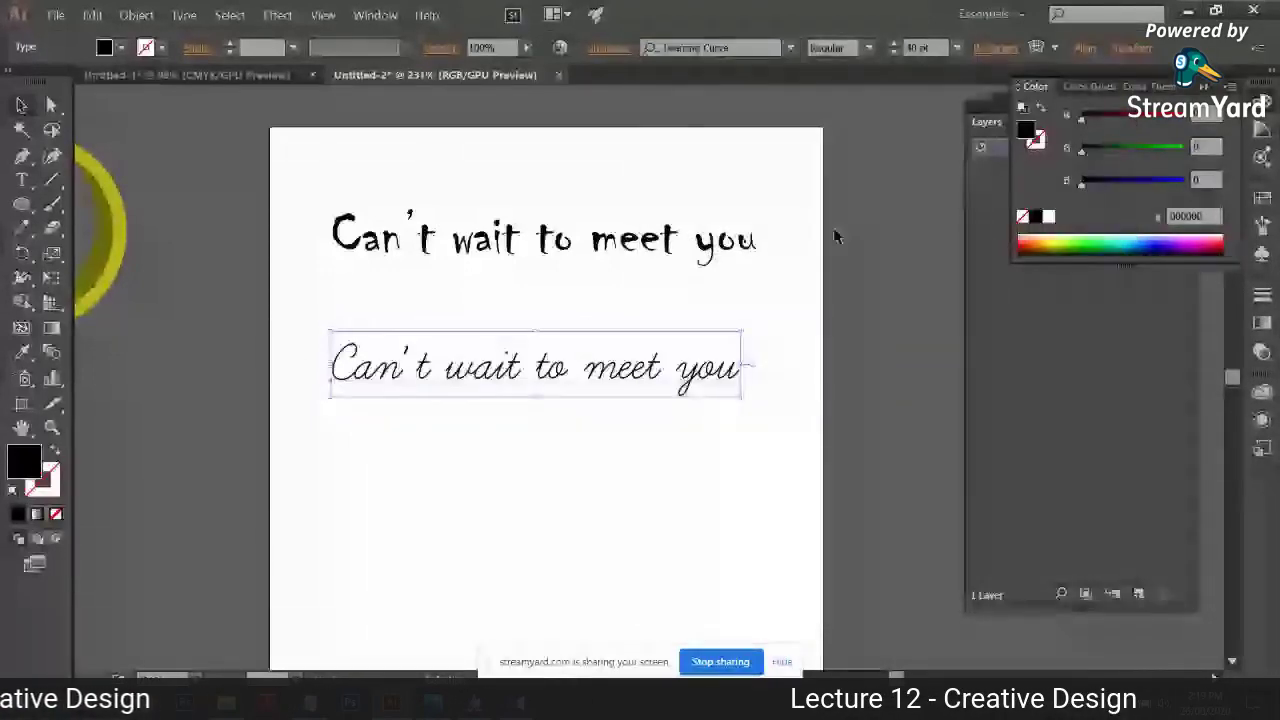
Step: Enlarge the lower text line to about 44 pt and colour both lines red (ff0000)
drag(740, 387, 766, 376)
drag(481, 168, 711, 443)
click(1022, 244)
click(855, 352)
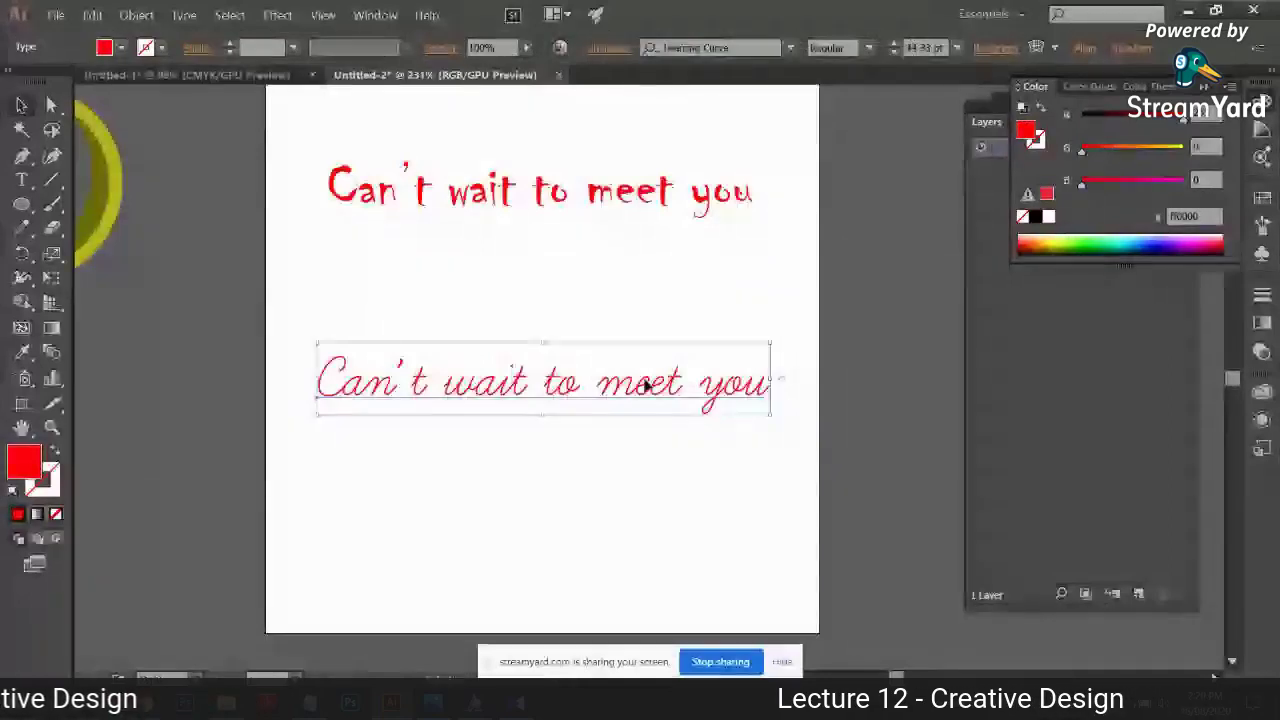
Step: Shift both red text lines slightly lower on the artboard and select the Chiller line
drag(575, 409, 583, 447)
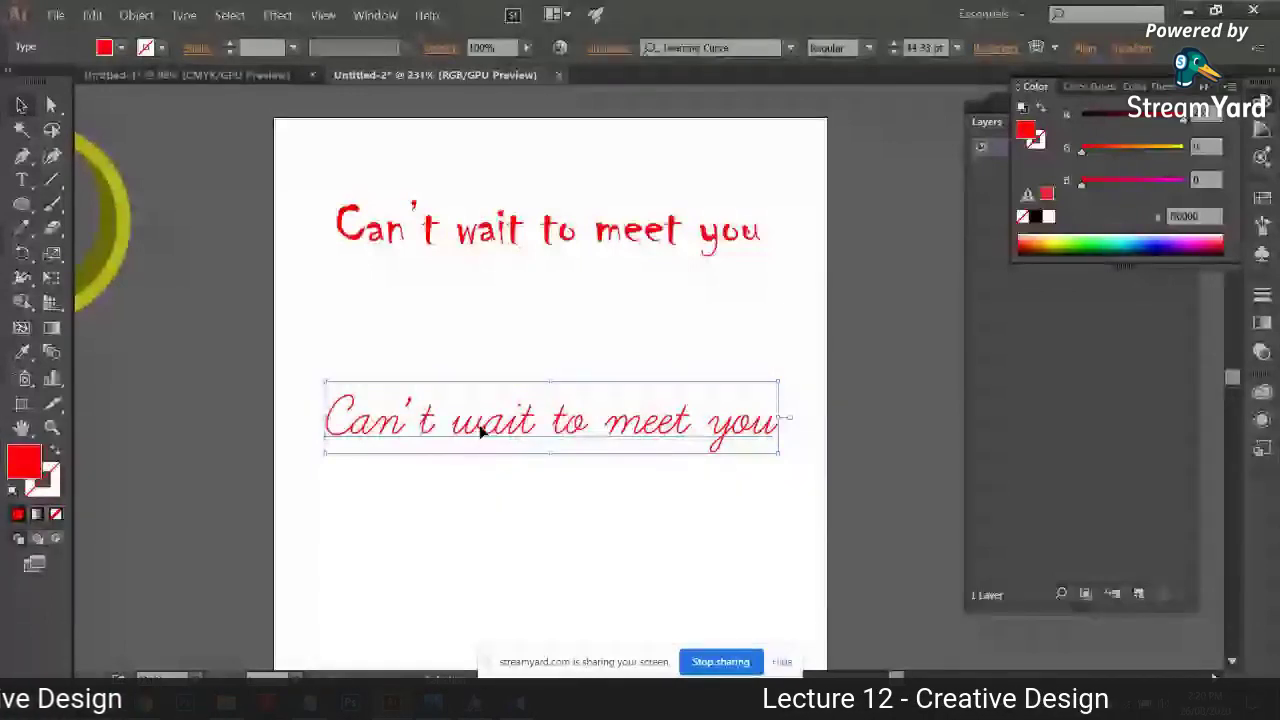
key(ctrl+z)
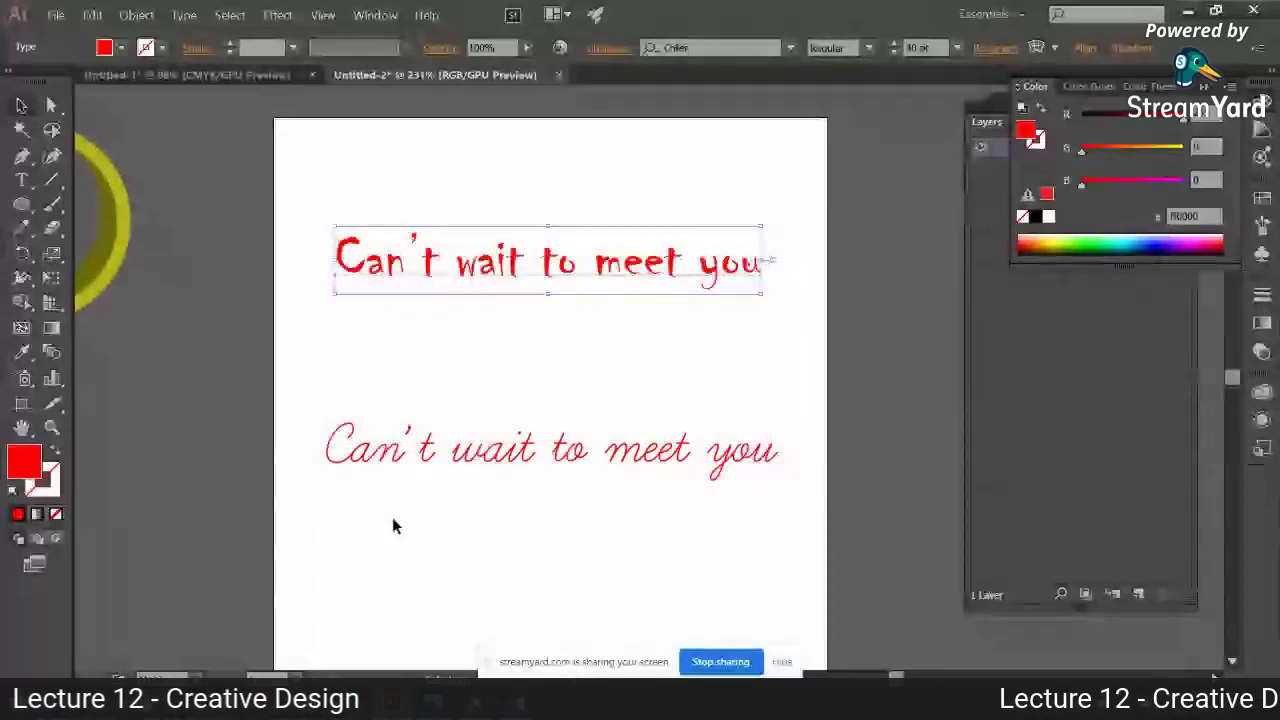
click(300, 218)
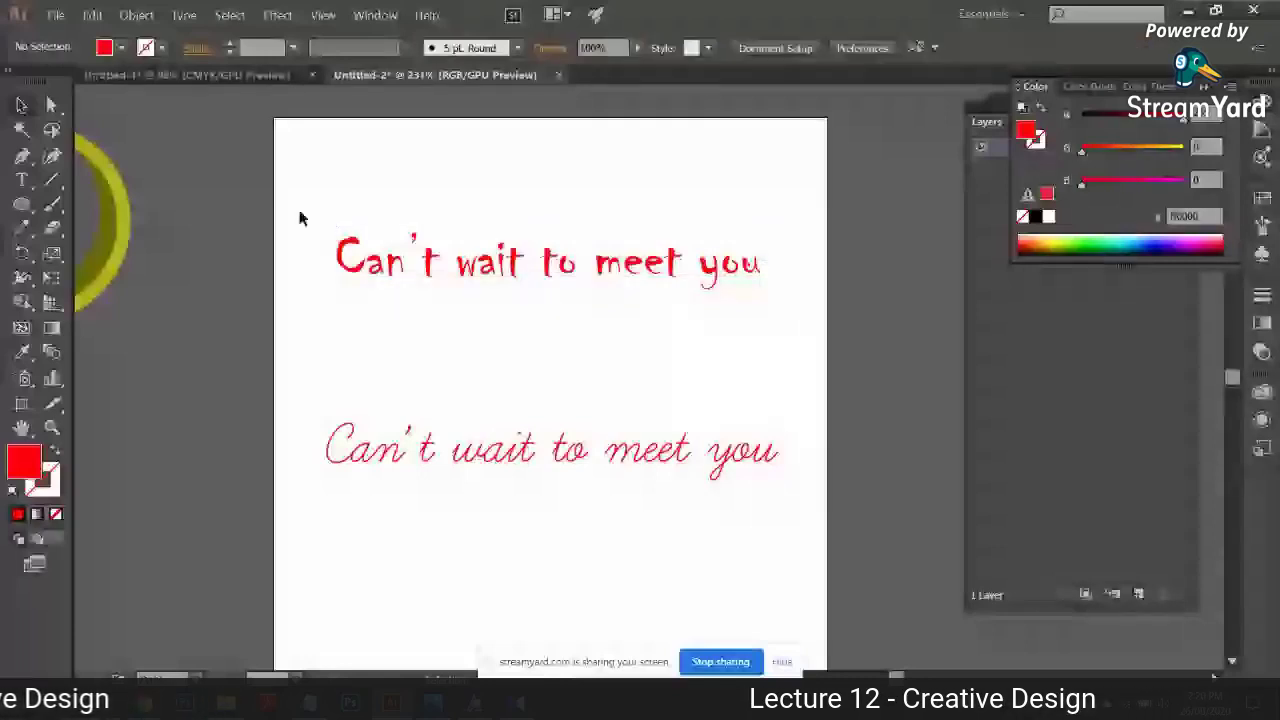
click(345, 258)
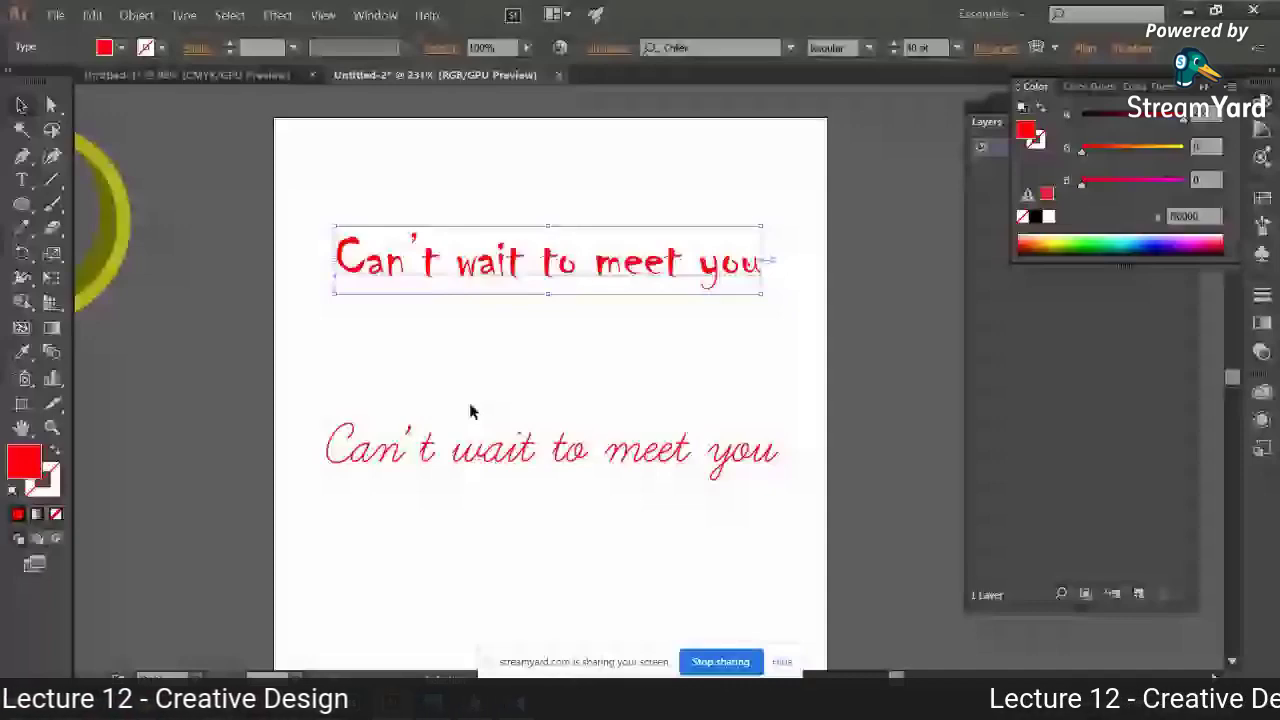
Step: Move the Learning Curve line off the artboard and back beneath the Chiller line, raising the Chiller line slightly
drag(682, 451, 117, 429)
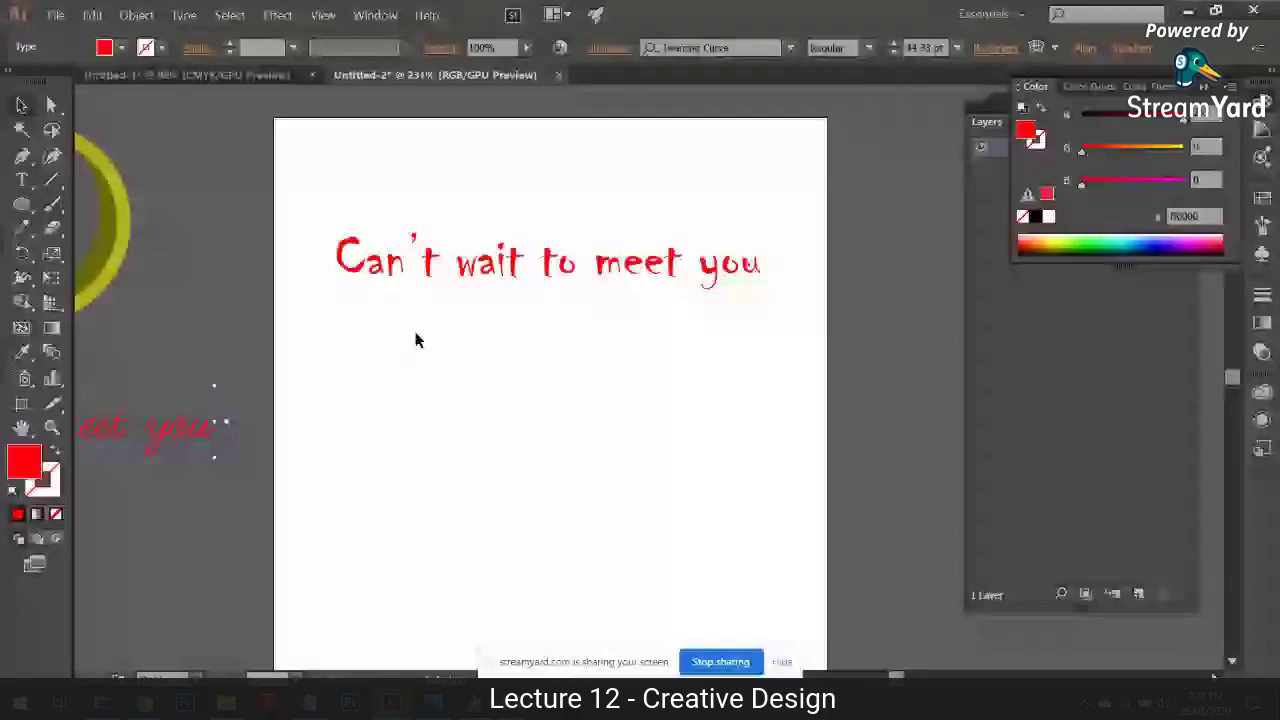
drag(481, 277, 488, 250)
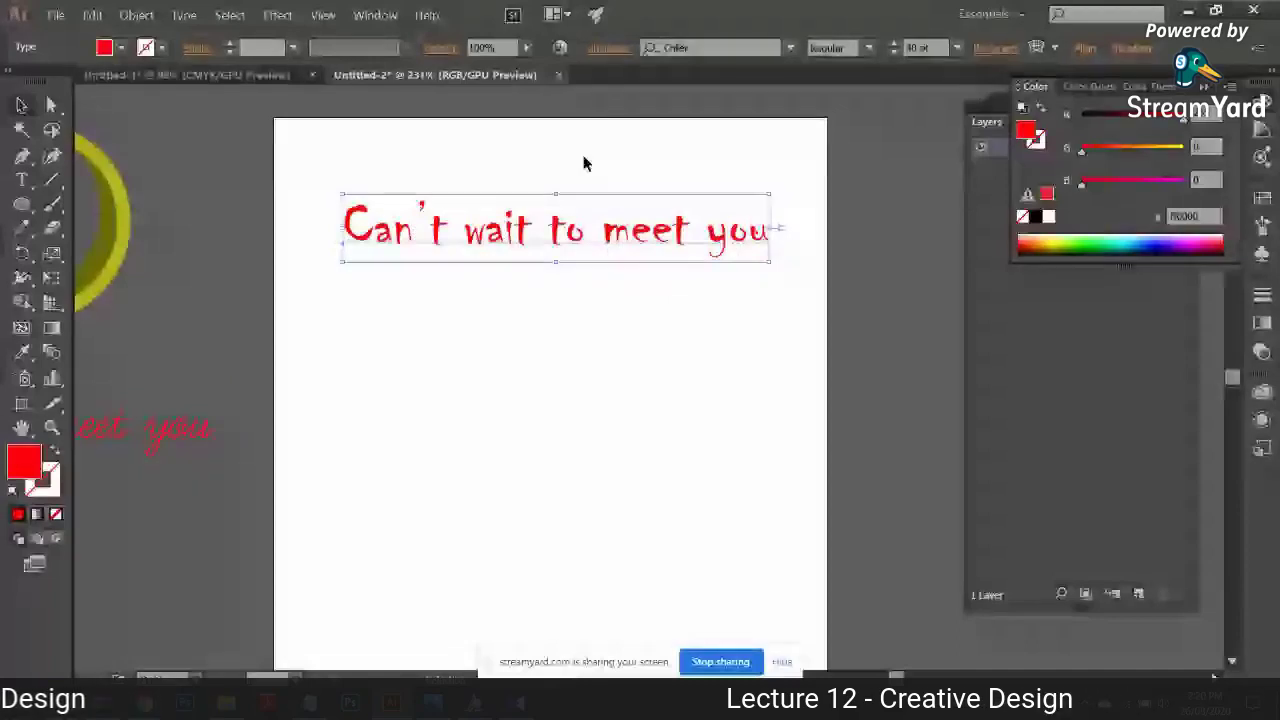
drag(175, 443, 758, 421)
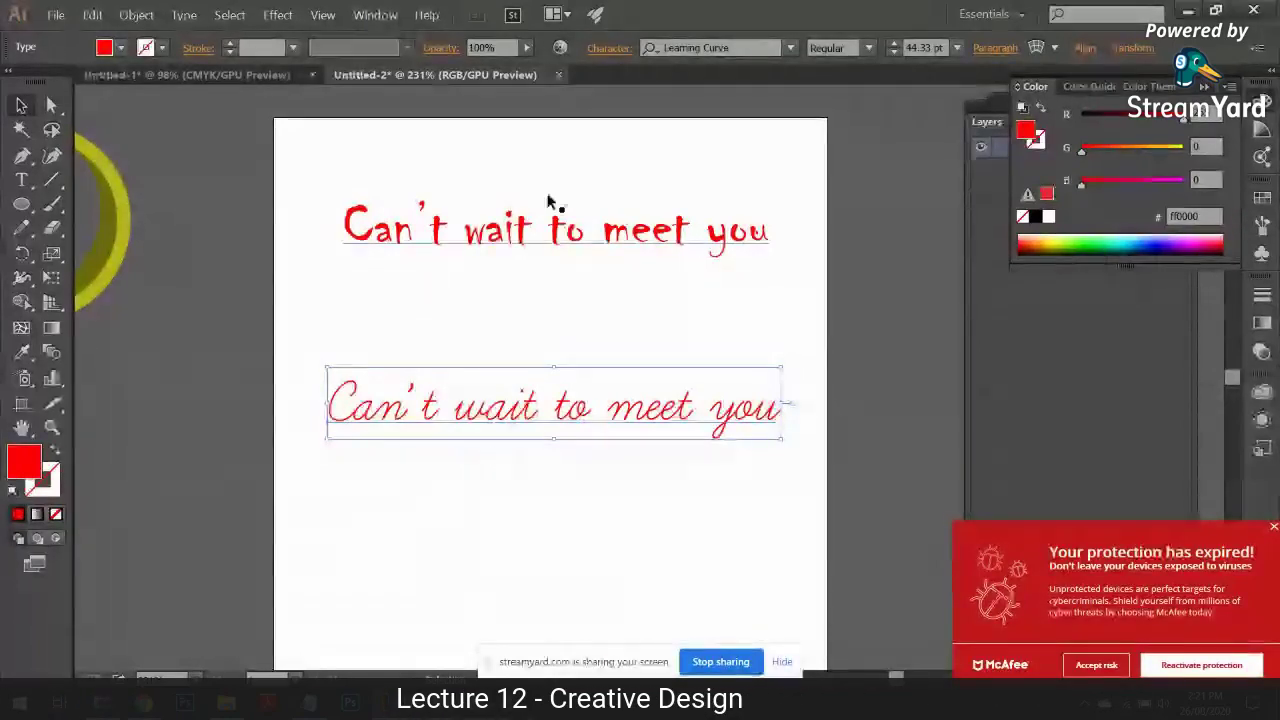
click(314, 286)
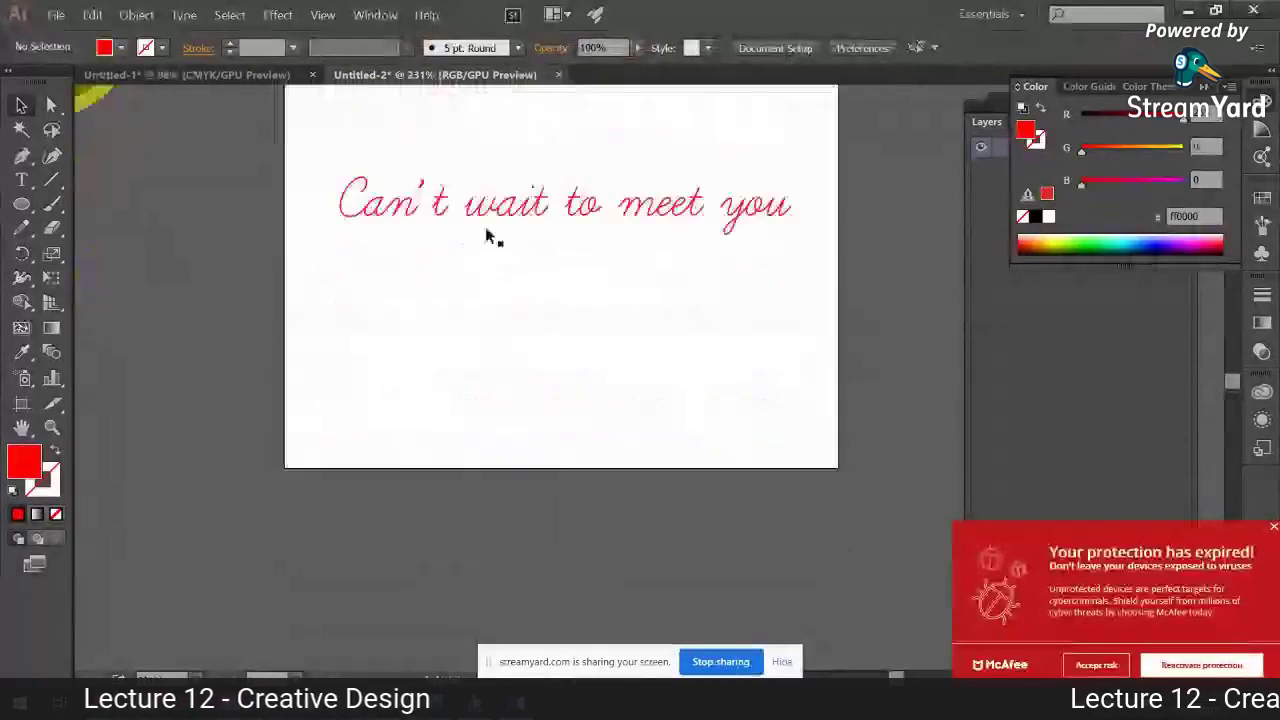
Step: Duplicate the Learning Curve line beneath itself and replace the copy's text with EID MUBARIK
drag(491, 237, 491, 349)
triple_click(488, 348)
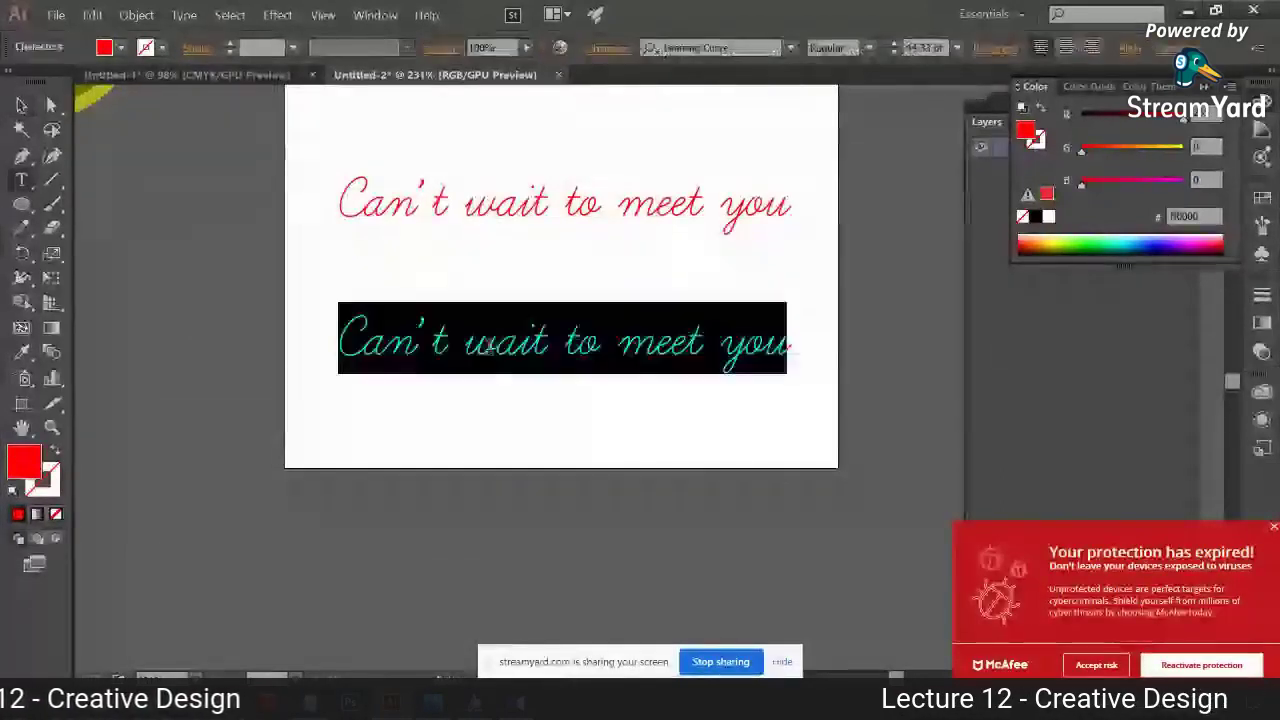
text(EID MUB)
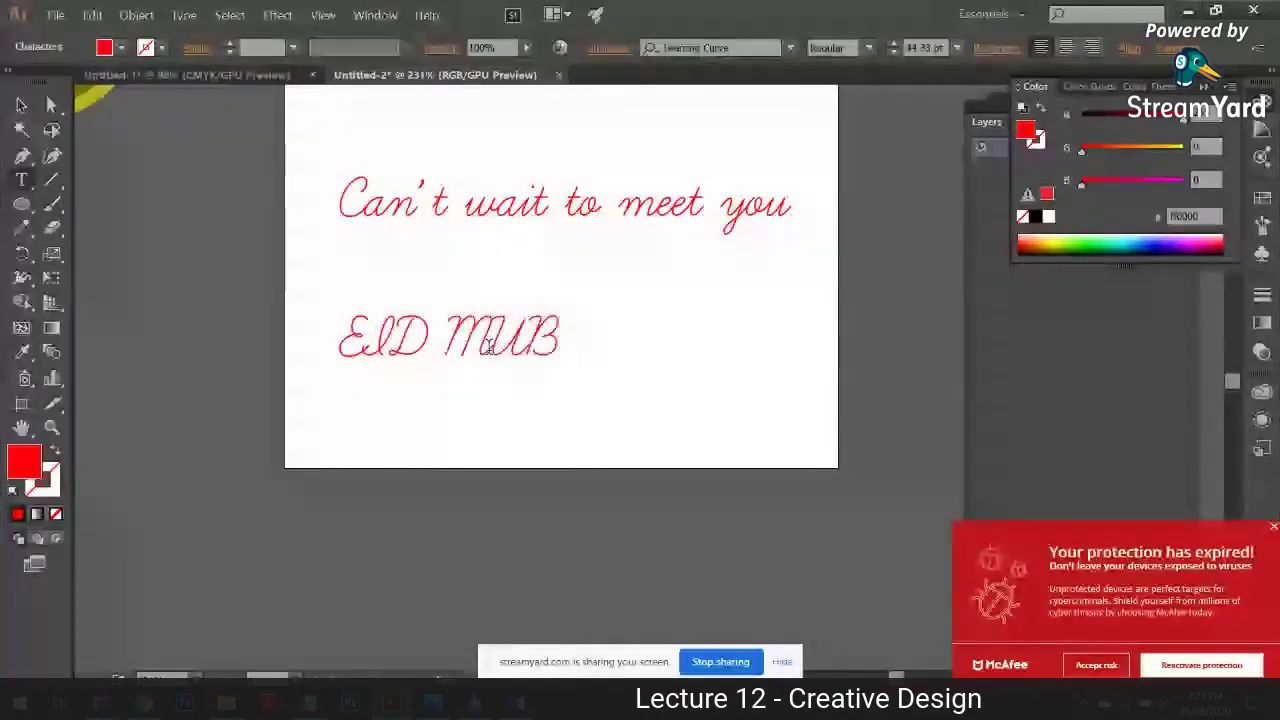
text(ARIK)
Step: Set the EID MUBARIK line in Arial
key(ctrl+a)
click(757, 47)
text(ar)
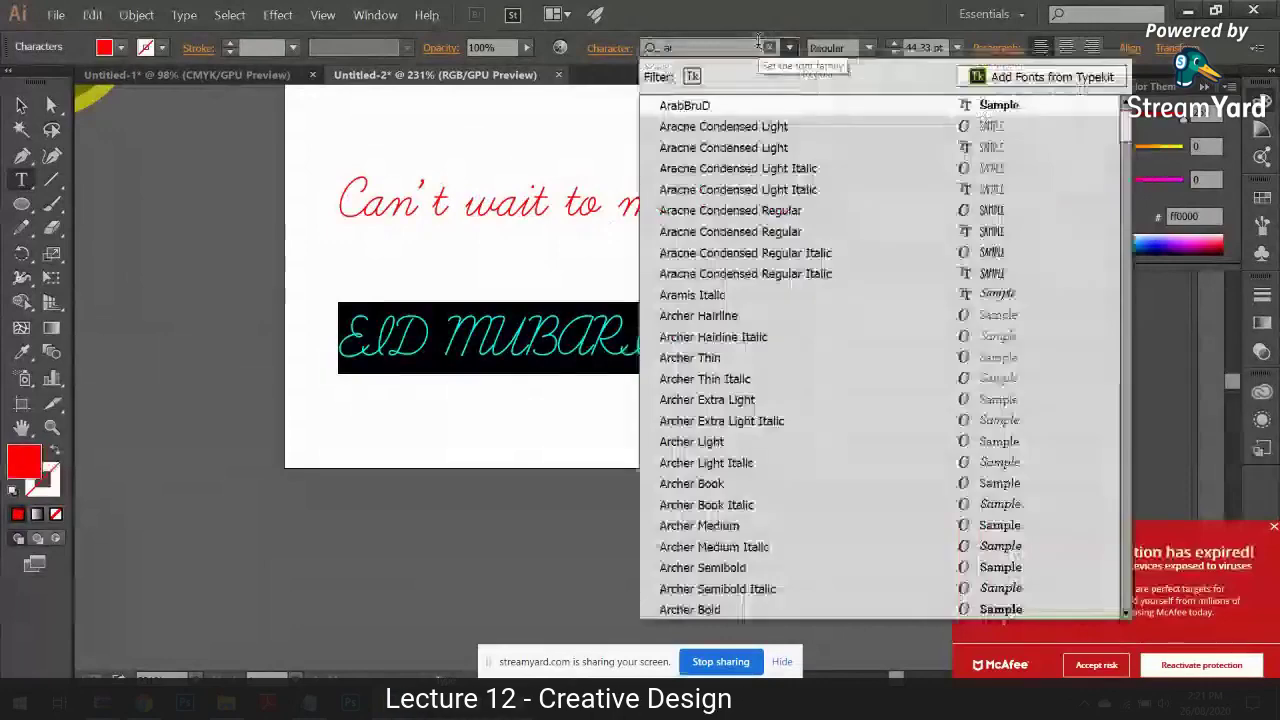
text(ial)
key(Return)
key(Escape)
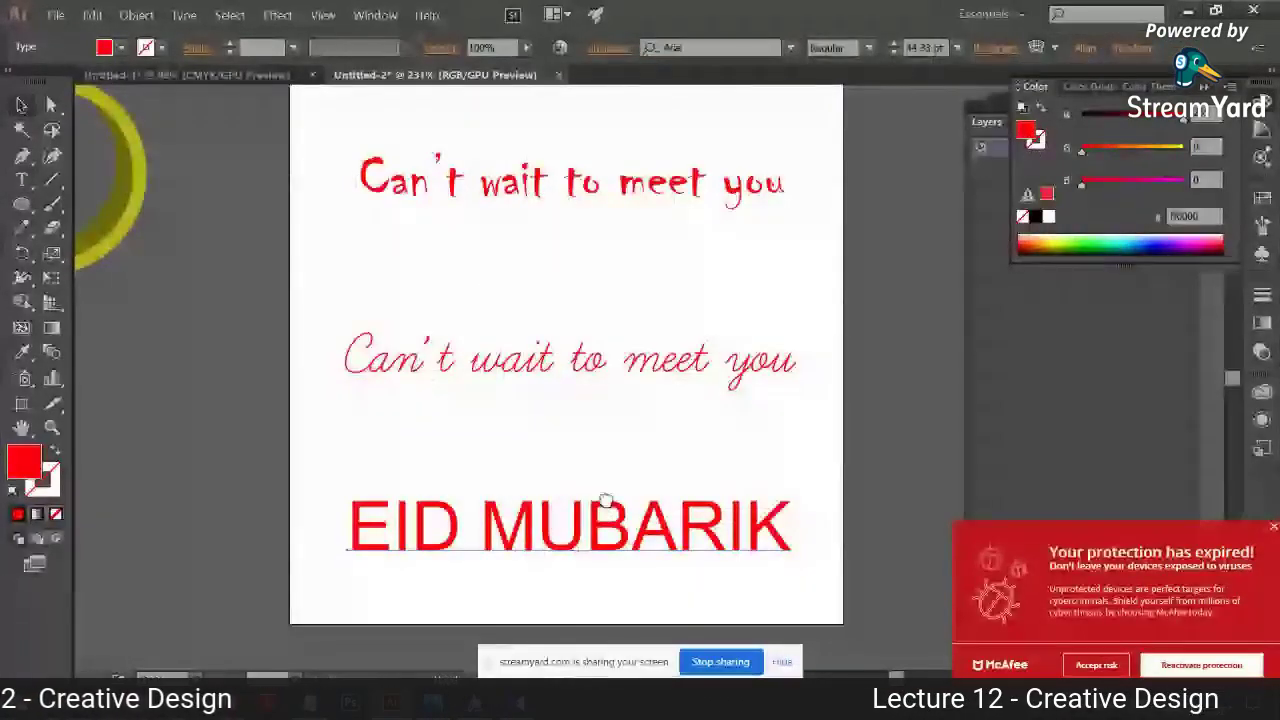
Step: Scale down the EID MUBARIK line and place it closer beneath the Learning Curve line
drag(789, 497, 715, 508)
drag(640, 542, 636, 477)
click(591, 551)
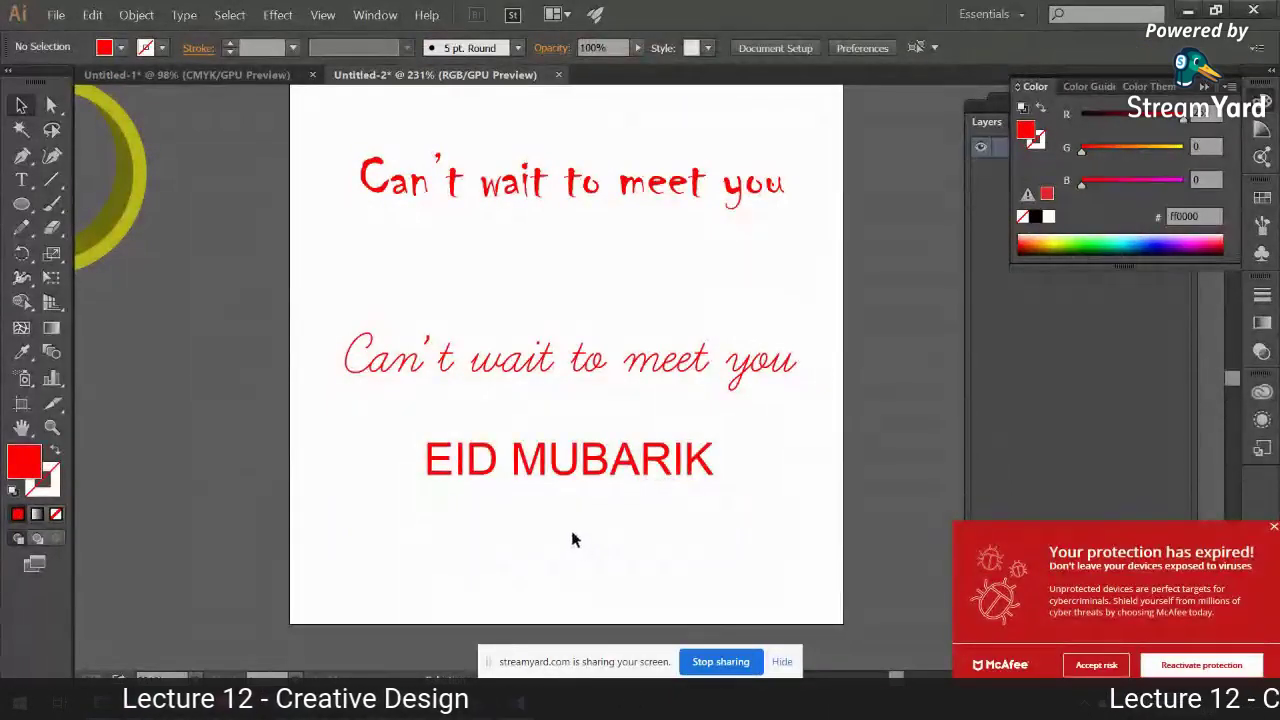
click(824, 407)
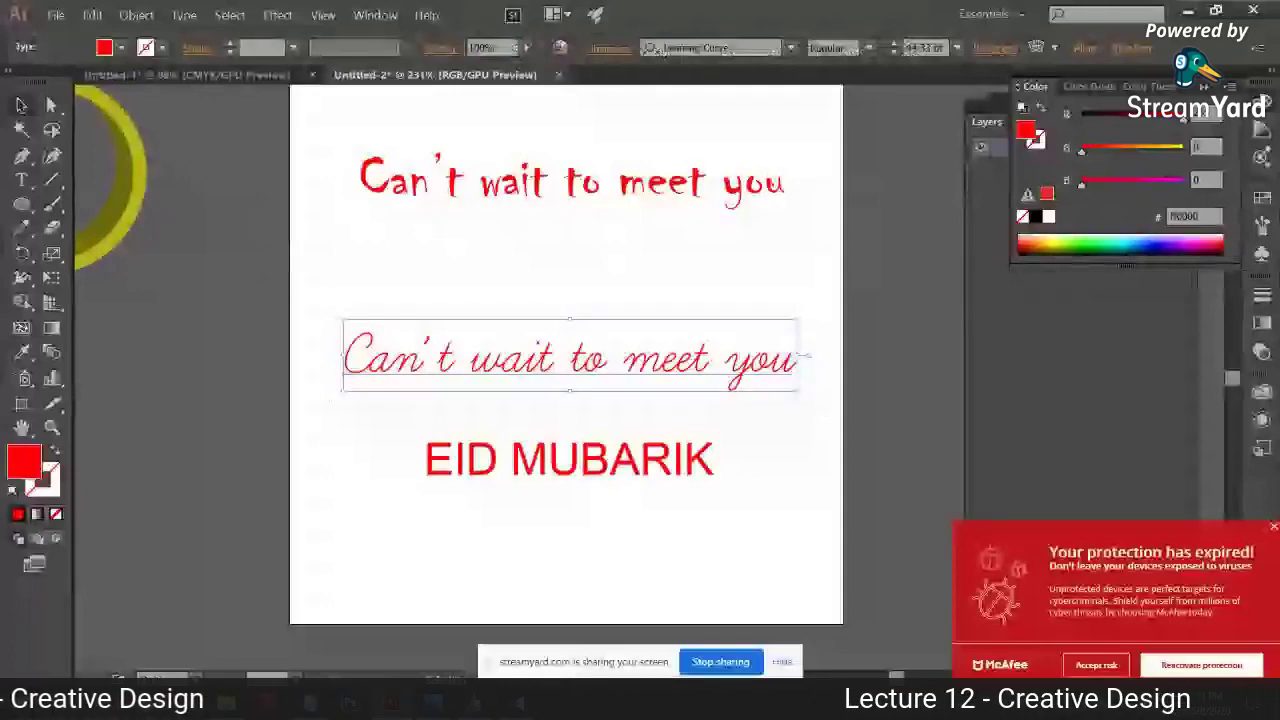
Step: Switch to the browser and preview the Lulu wreath and herbal examples in the hand drawn logo design image results
key(alt+Tab)
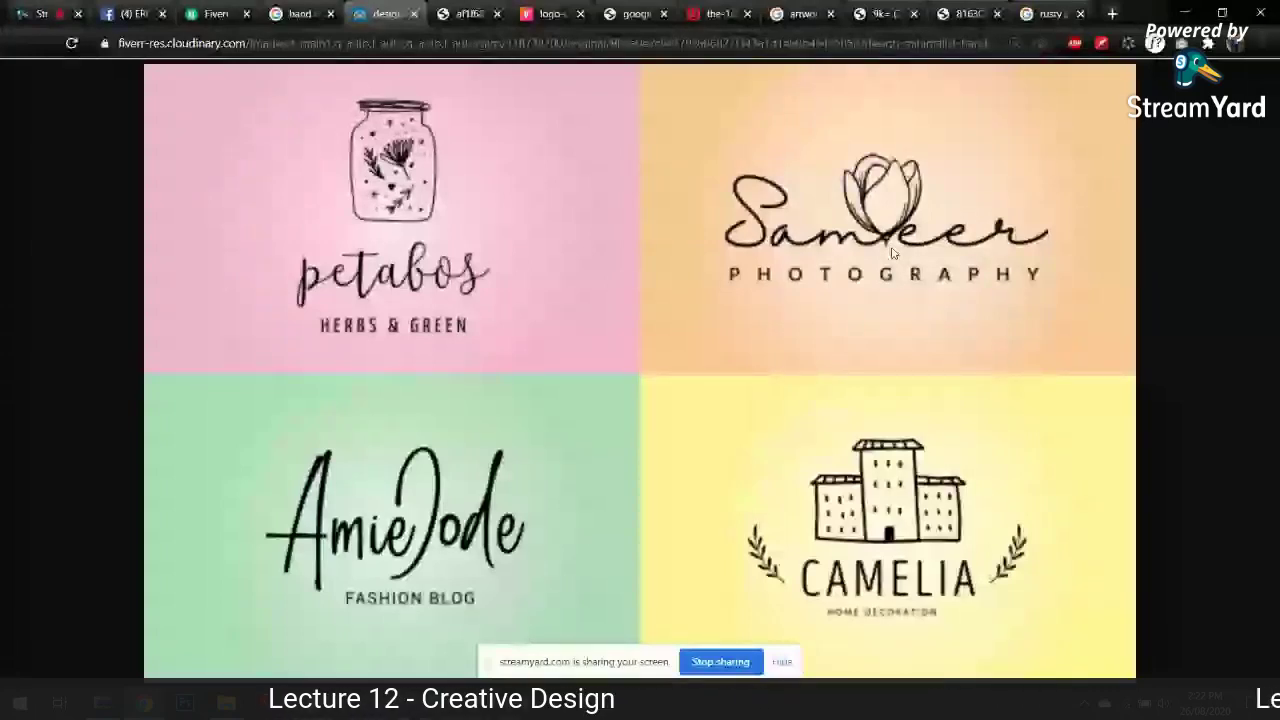
click(316, 7)
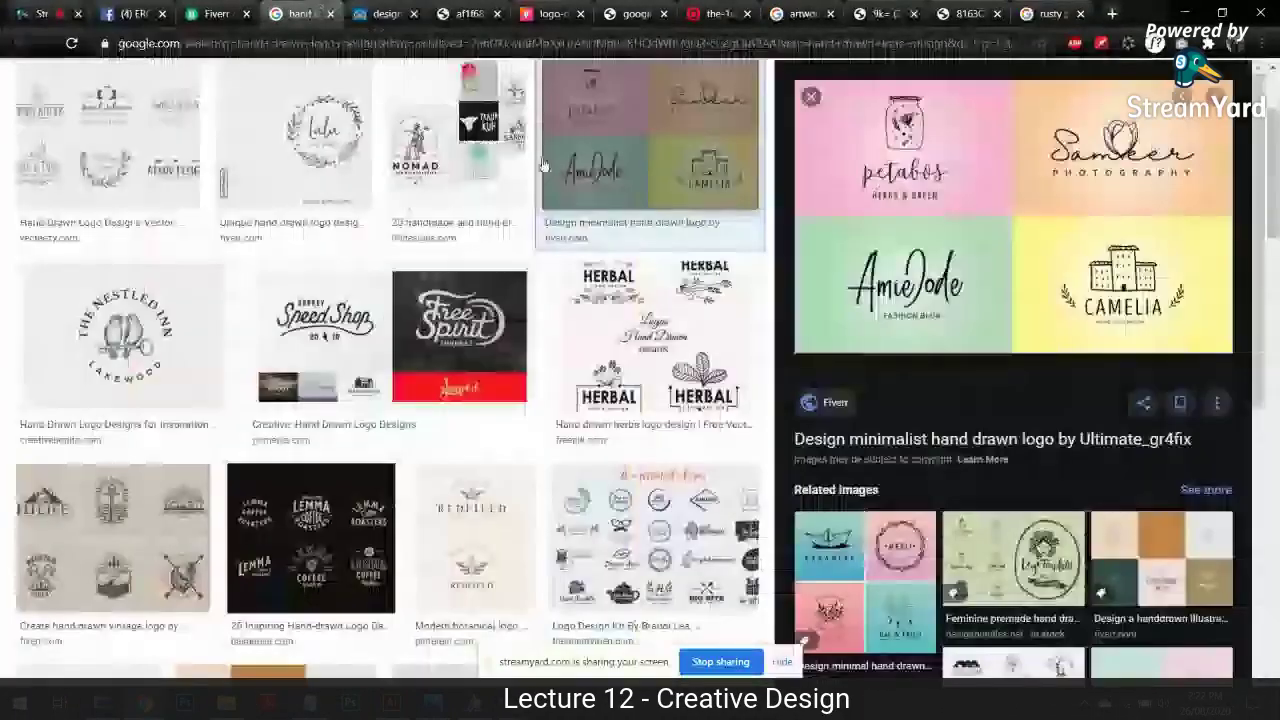
scroll(545, 165, up, 3)
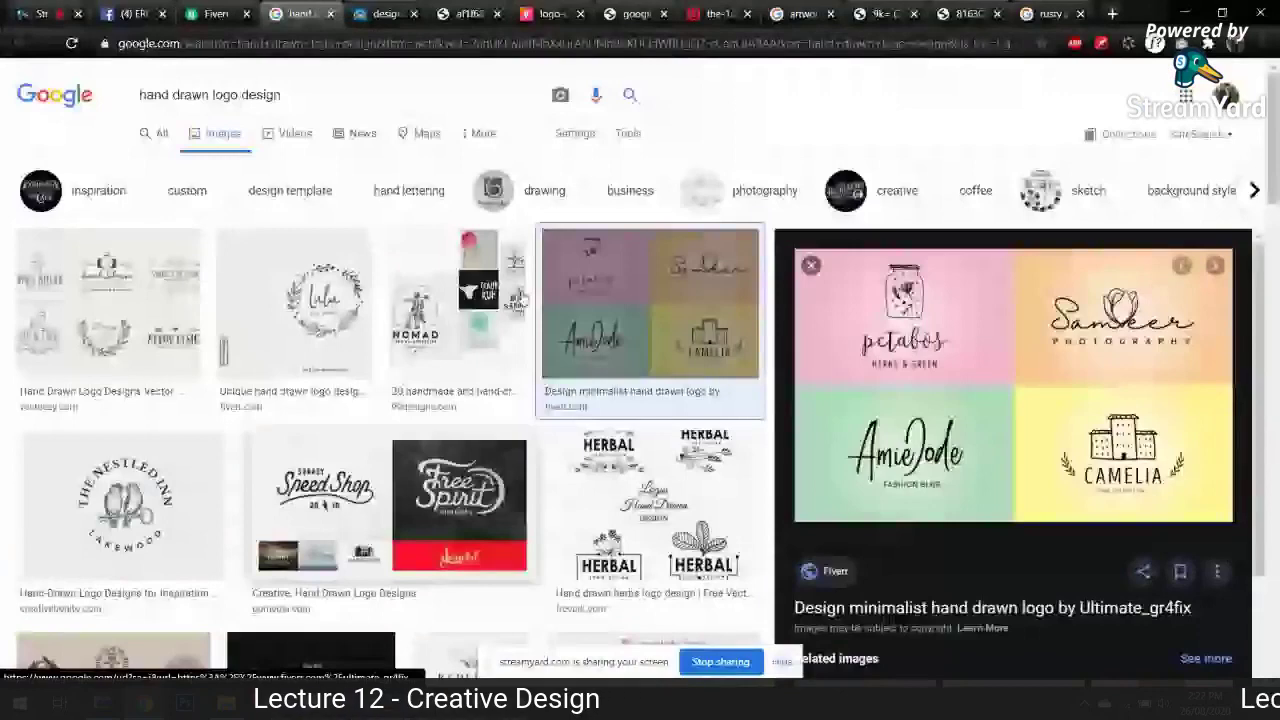
click(335, 335)
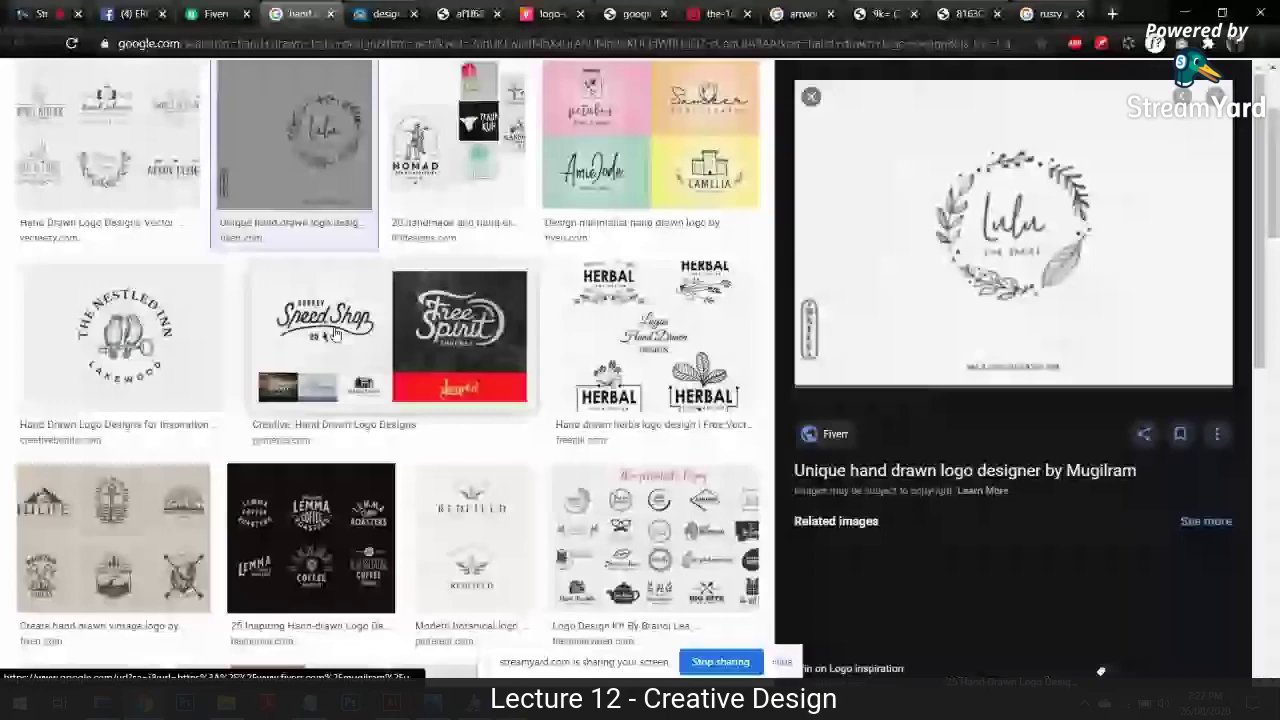
click(560, 328)
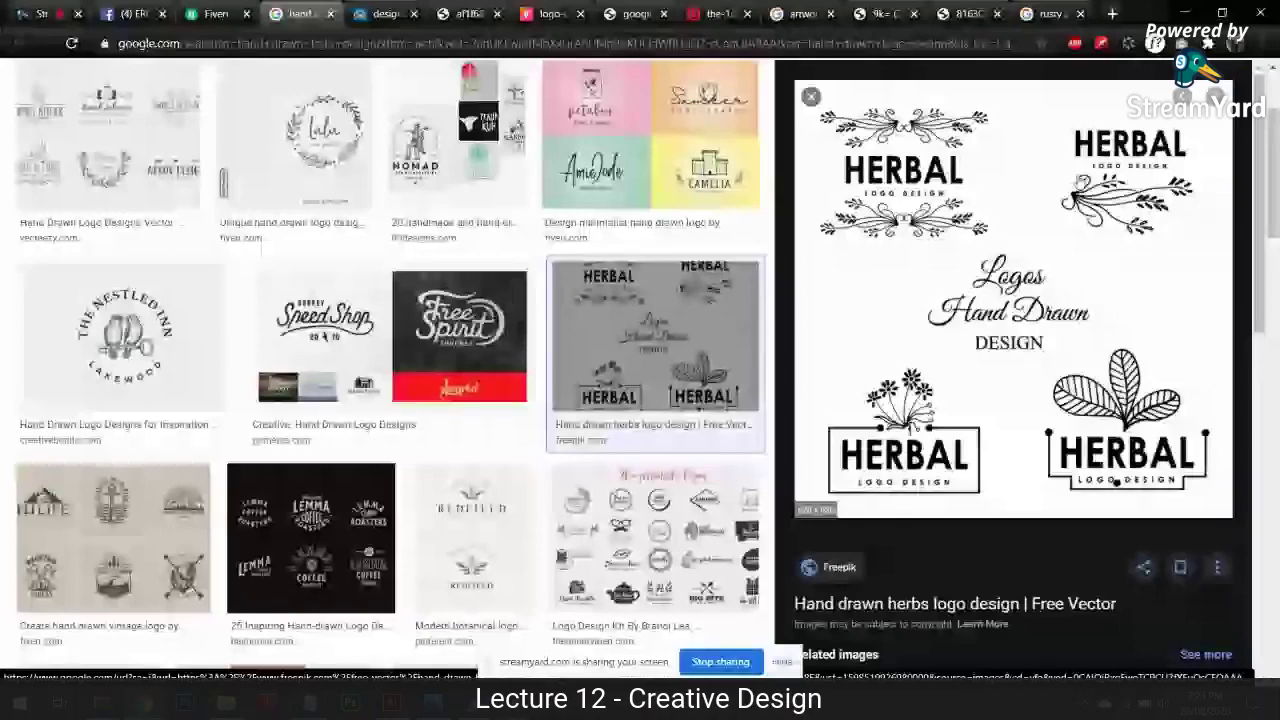
Step: Check the Fiverr gig's style options, search images for Mascot logo design and preview the Blayze gamer logo
click(215, 14)
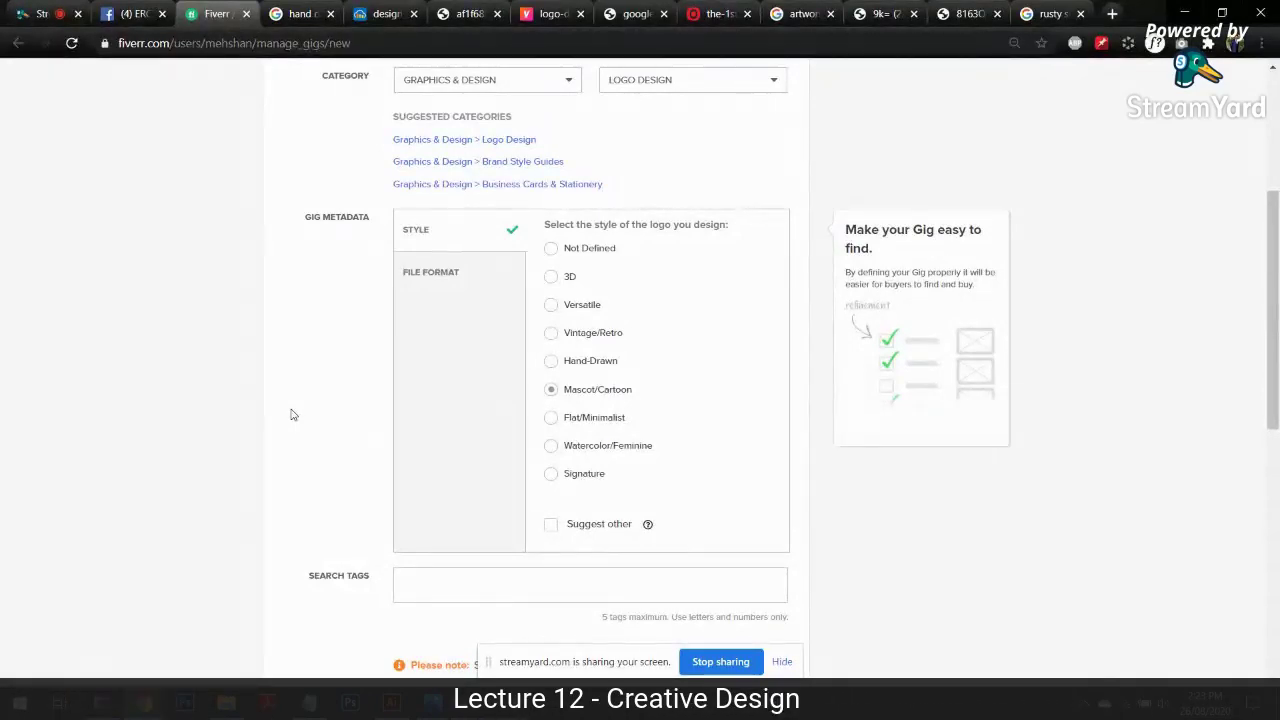
click(300, 13)
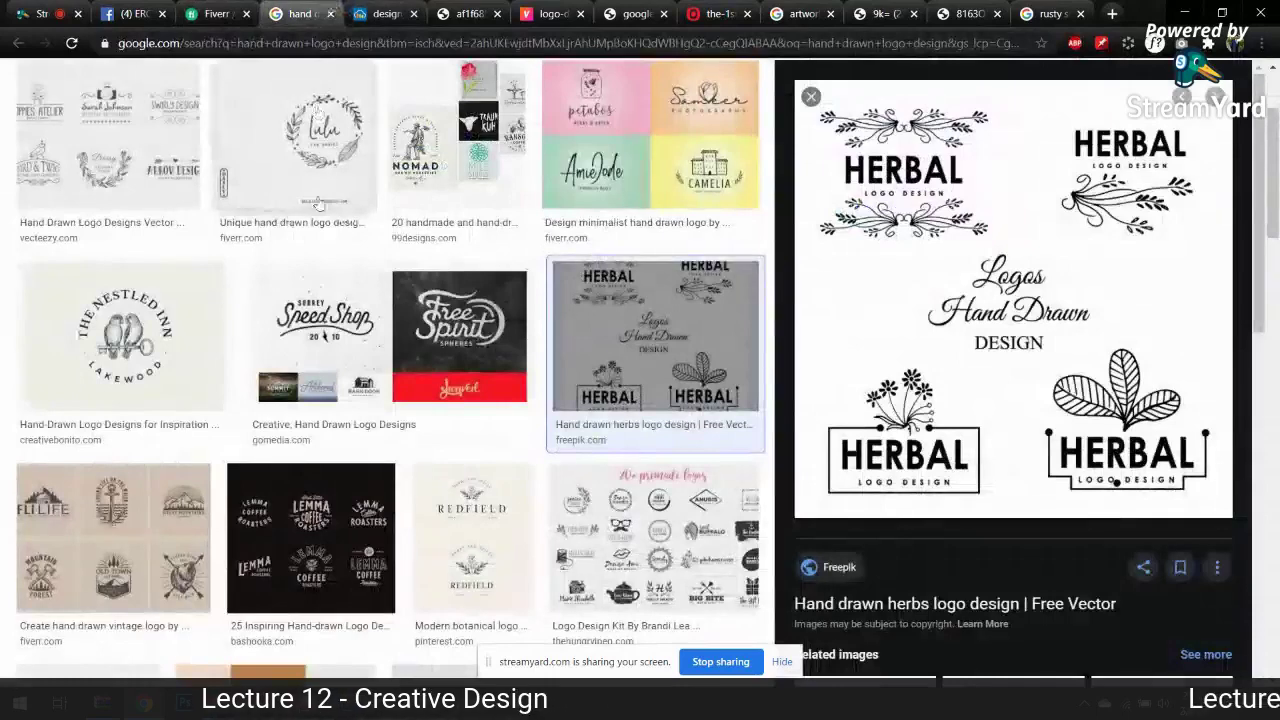
scroll(318, 204, up, 1)
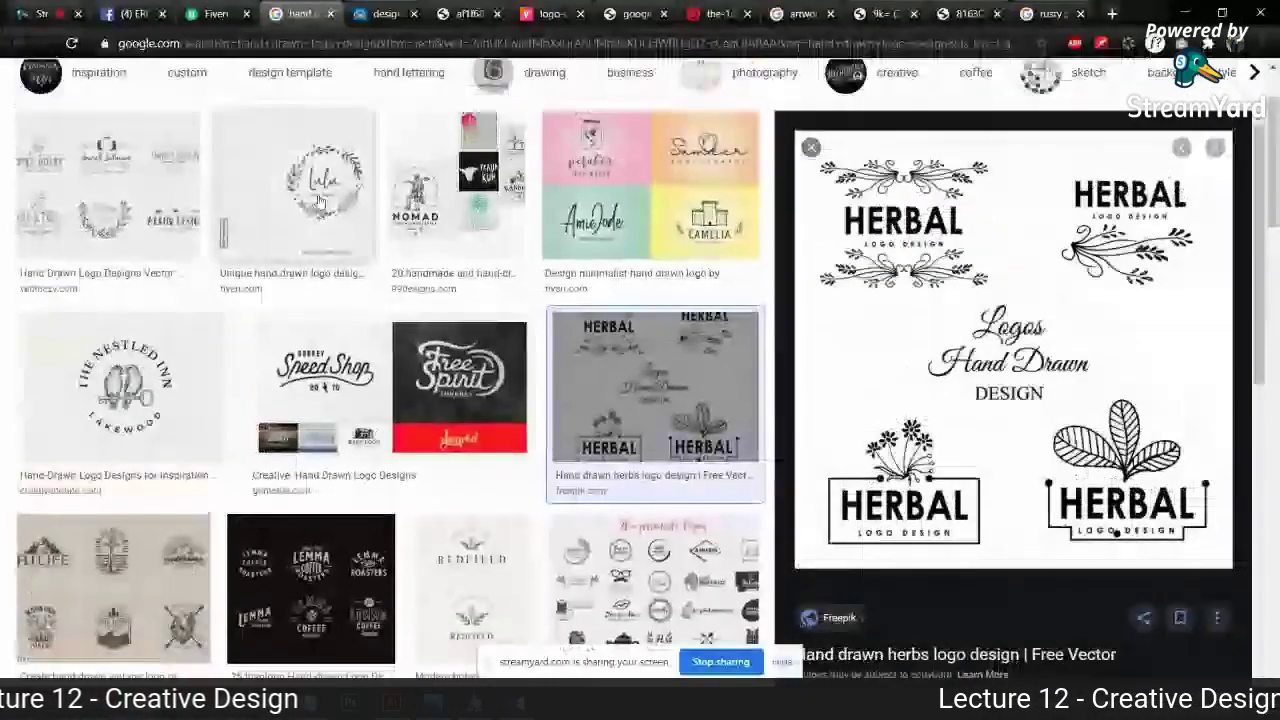
scroll(318, 204, up, 2)
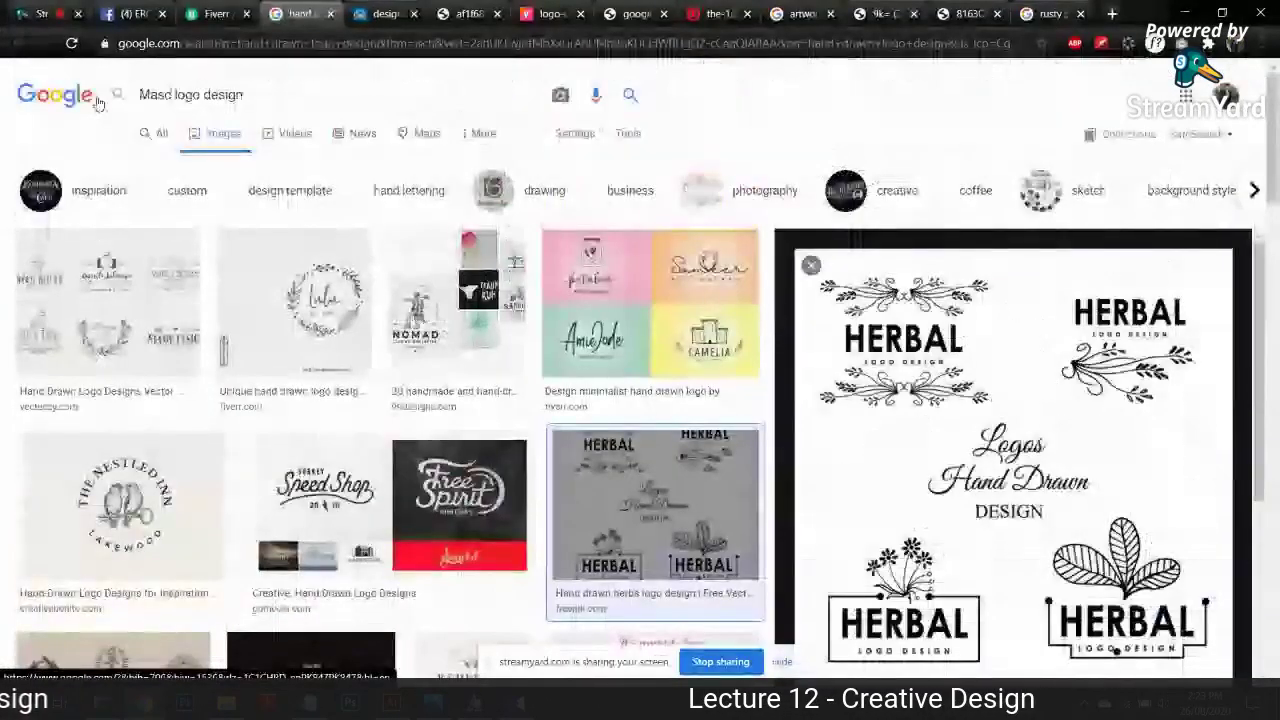
text(ot)
key(Return)
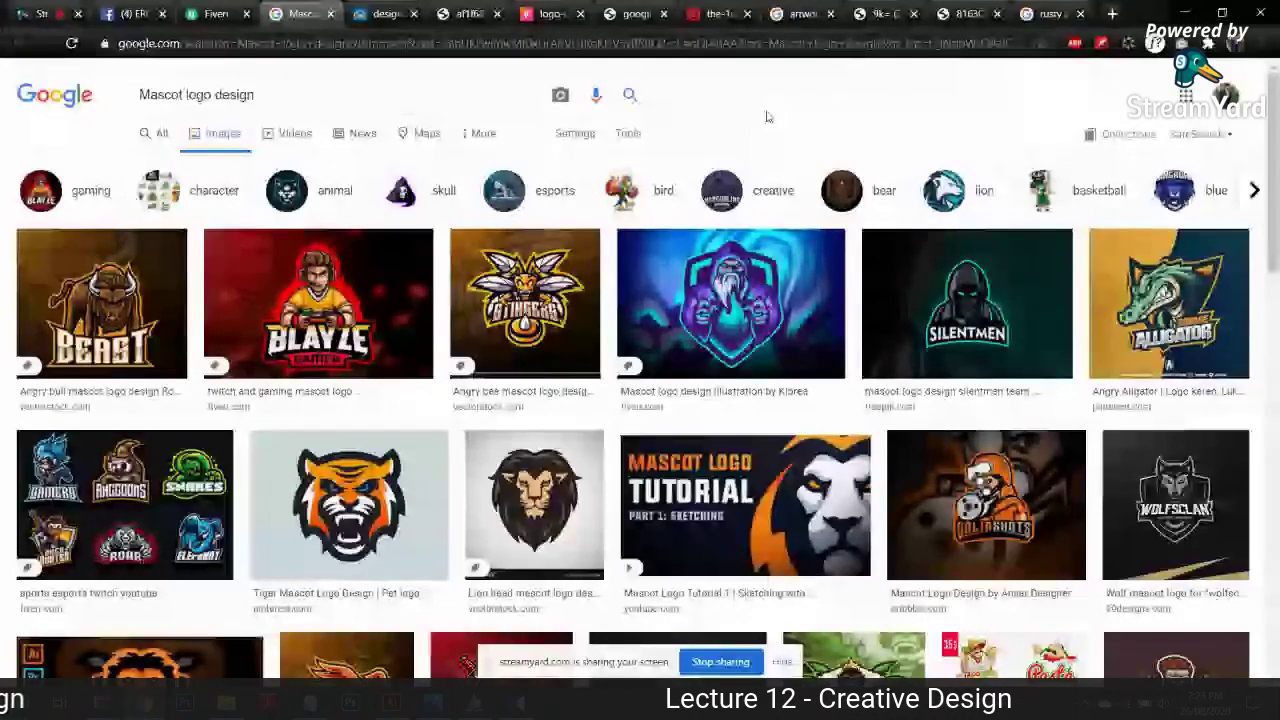
click(318, 303)
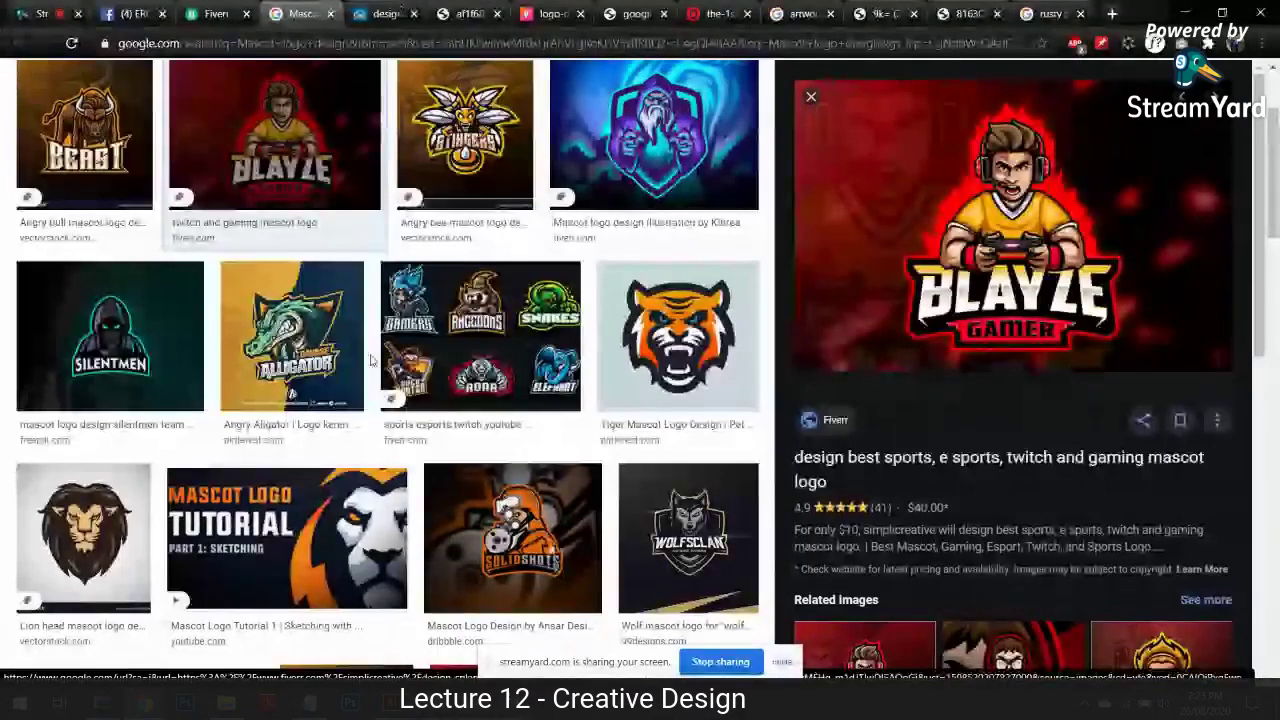
Step: Search the web for peshawar zalmi in the tab holding the enlarged hand-drawn logo image
click(380, 14)
click(375, 42)
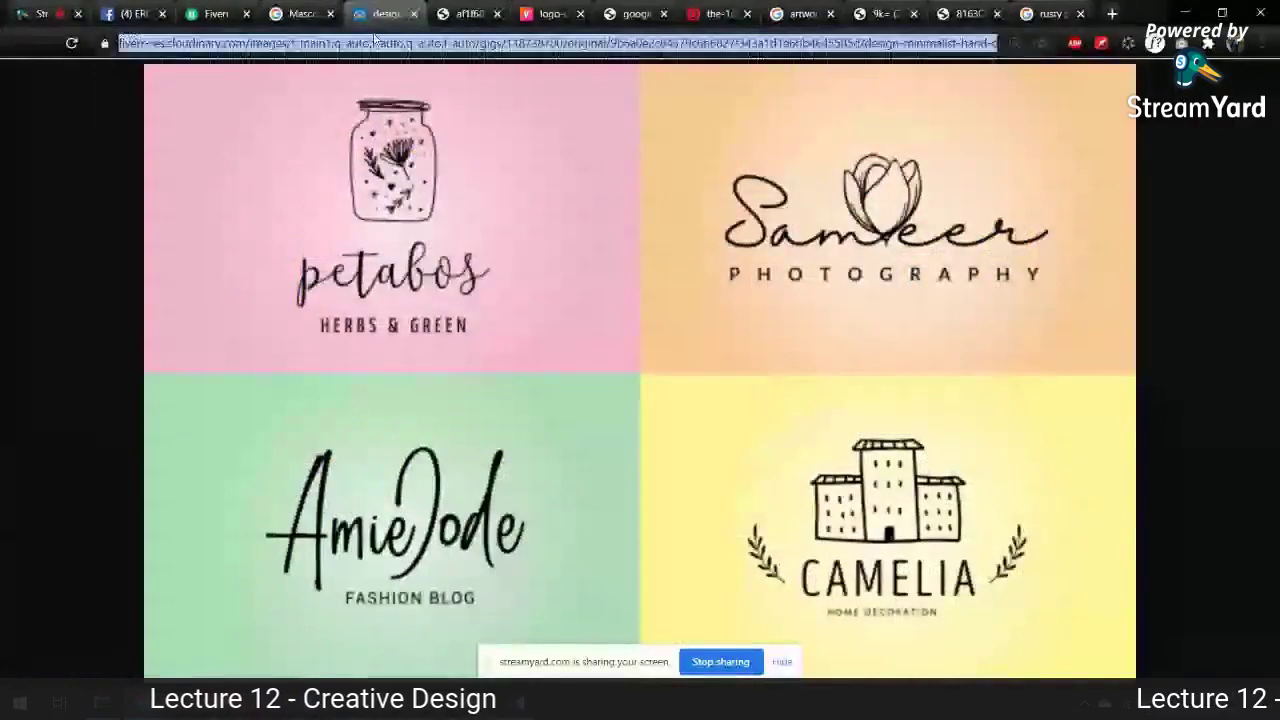
text(pesh)
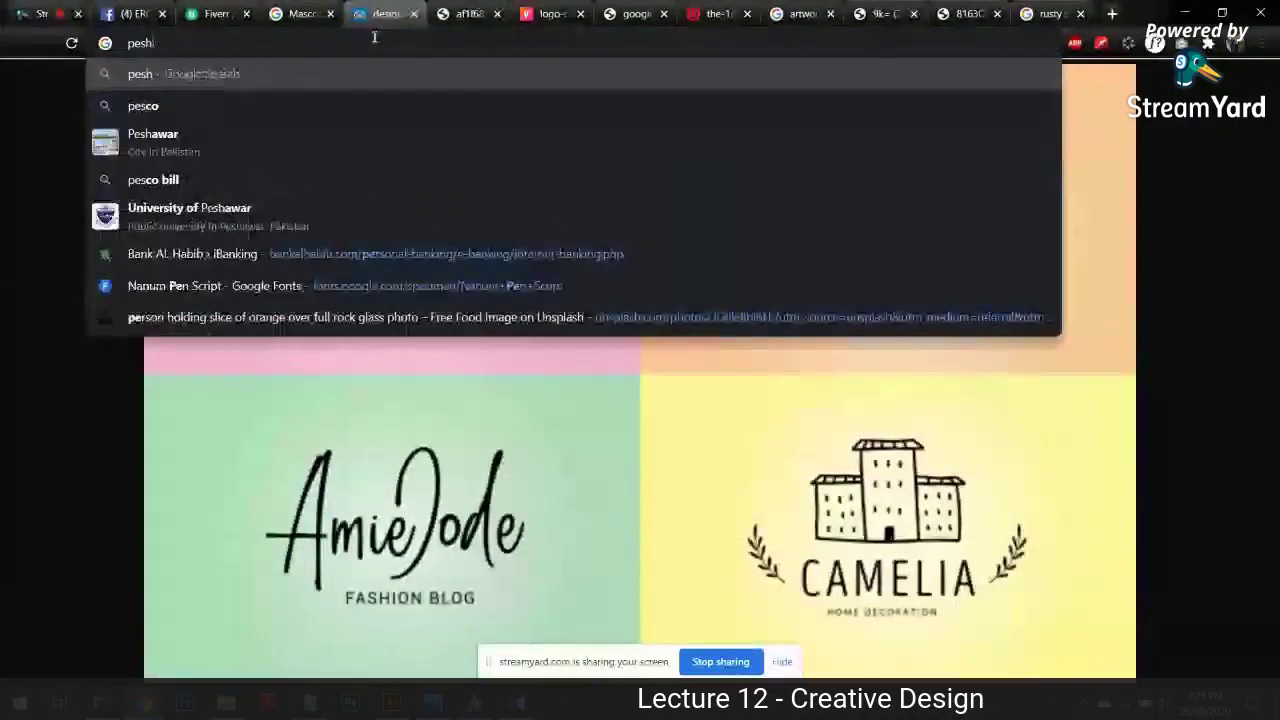
text(awar zam)
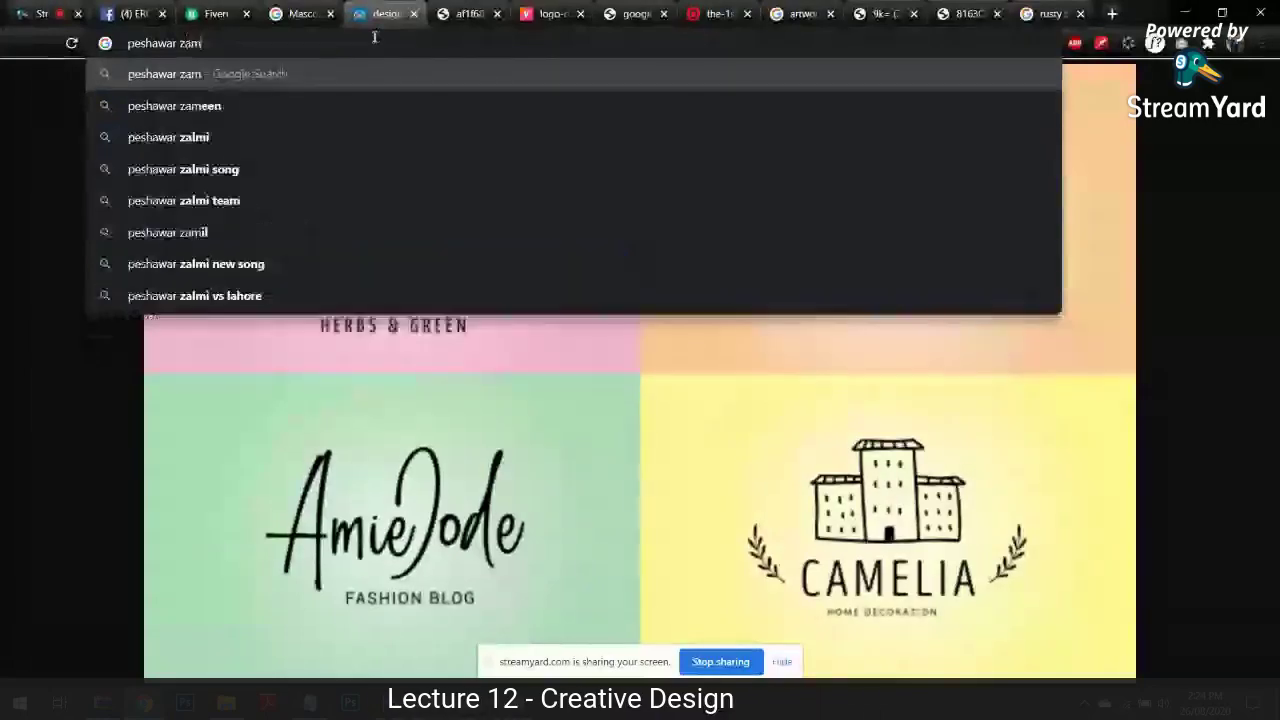
key(BackSpace)
text(l)
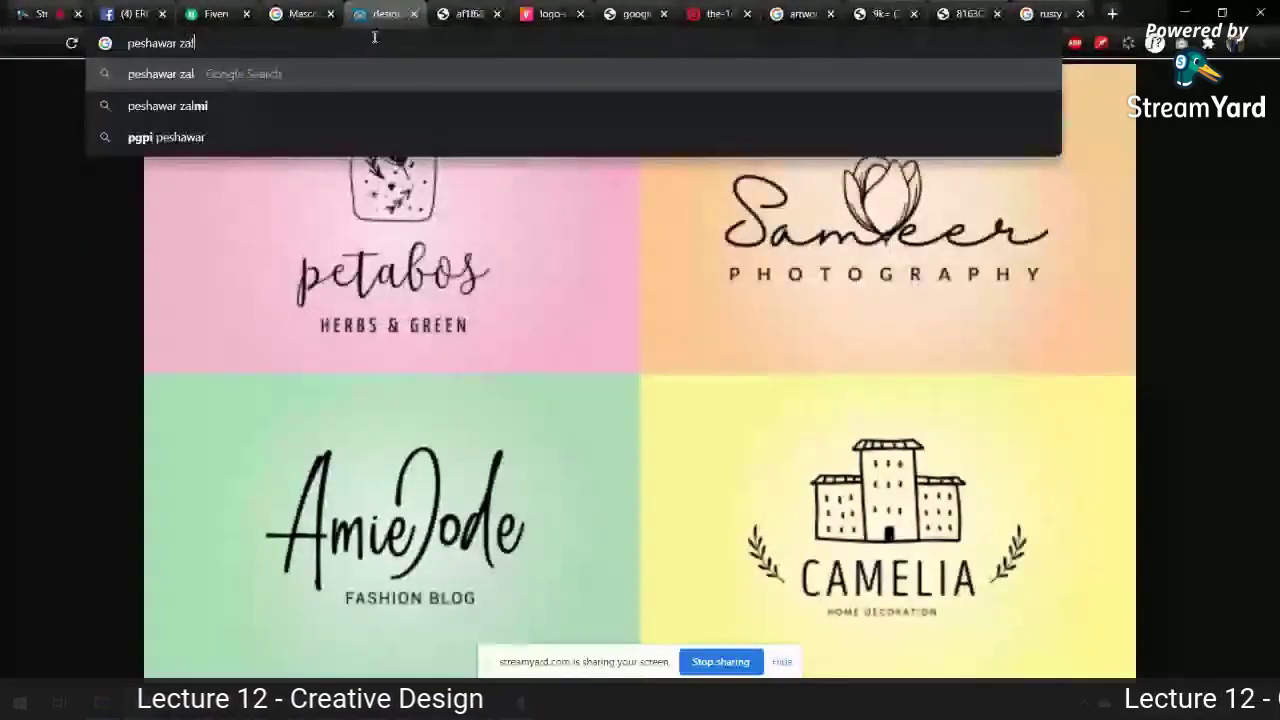
text(mi)
key(Return)
key(ctrl+w)
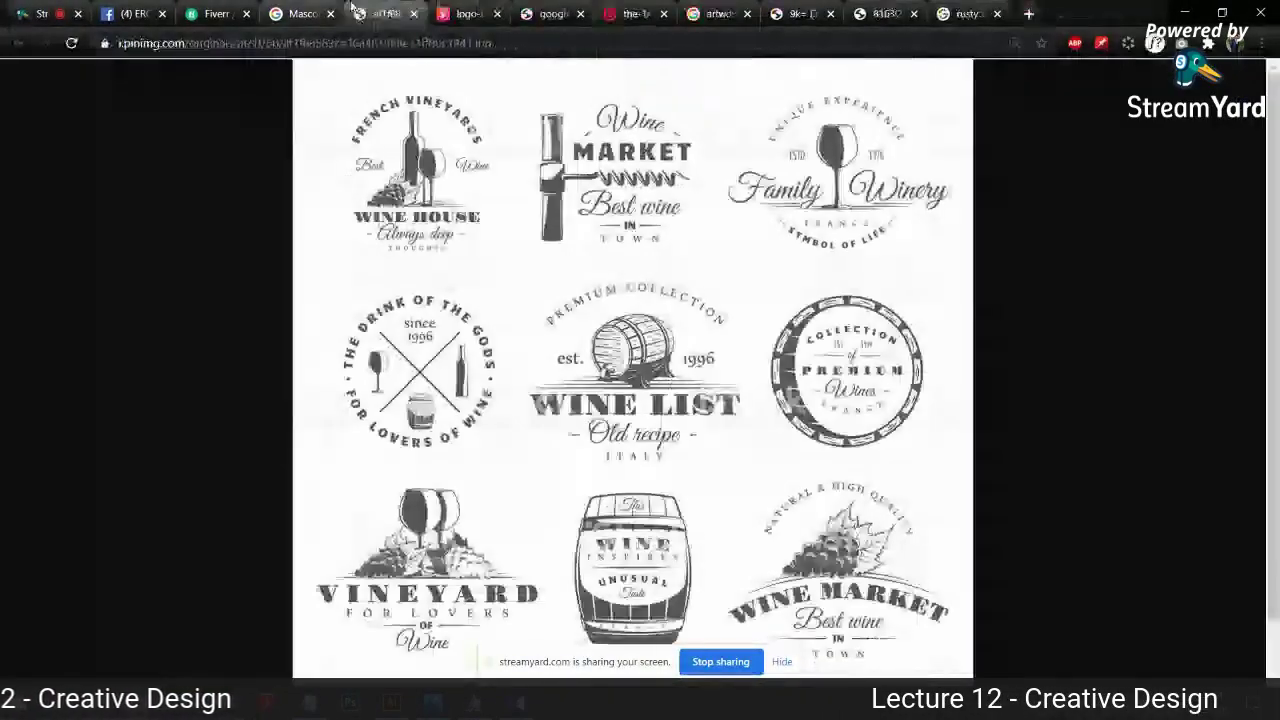
right_click(1063, 15)
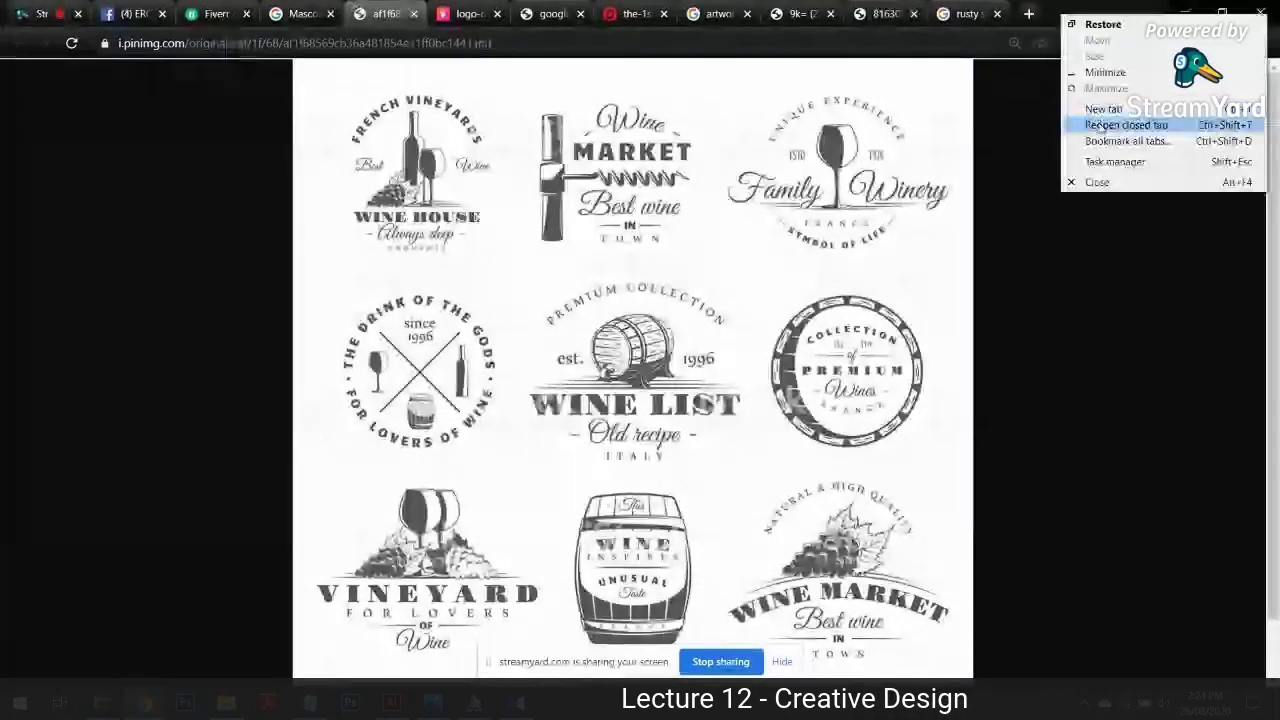
click(1091, 126)
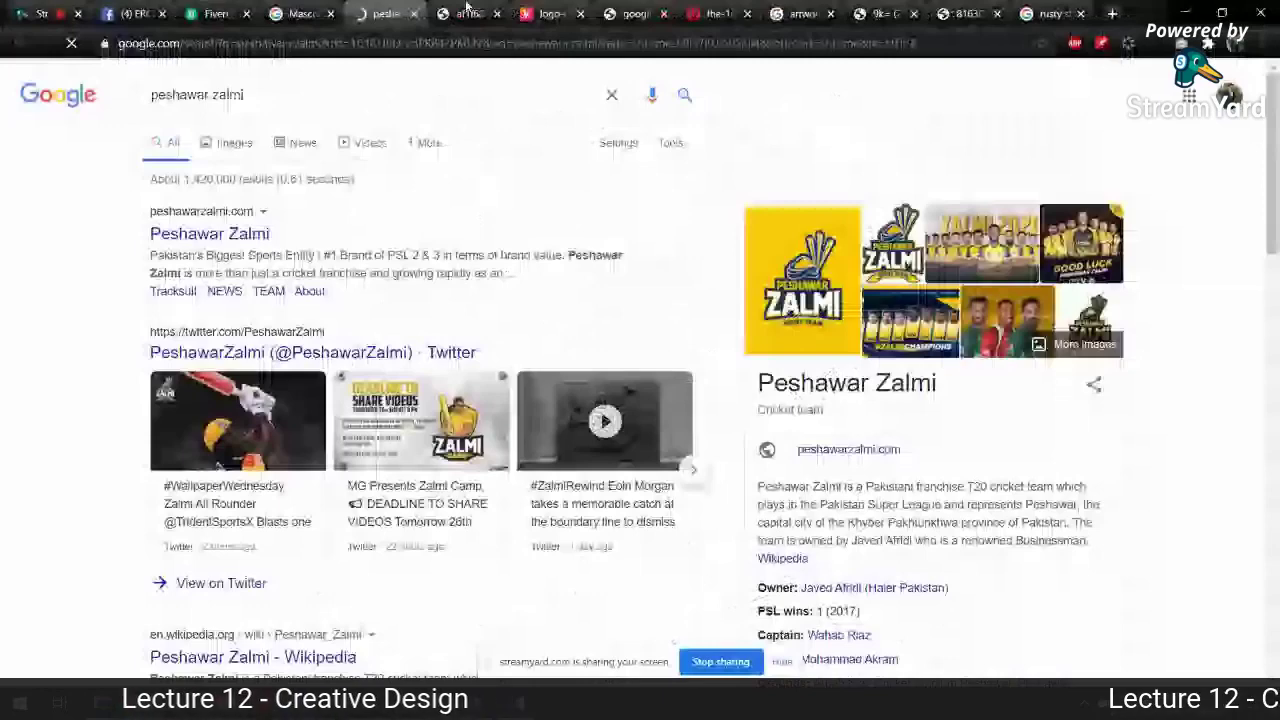
Step: Extend the search to peshawar zalmi logo, show the image results and preview the first logo
click(300, 94)
text(logo)
key(Return)
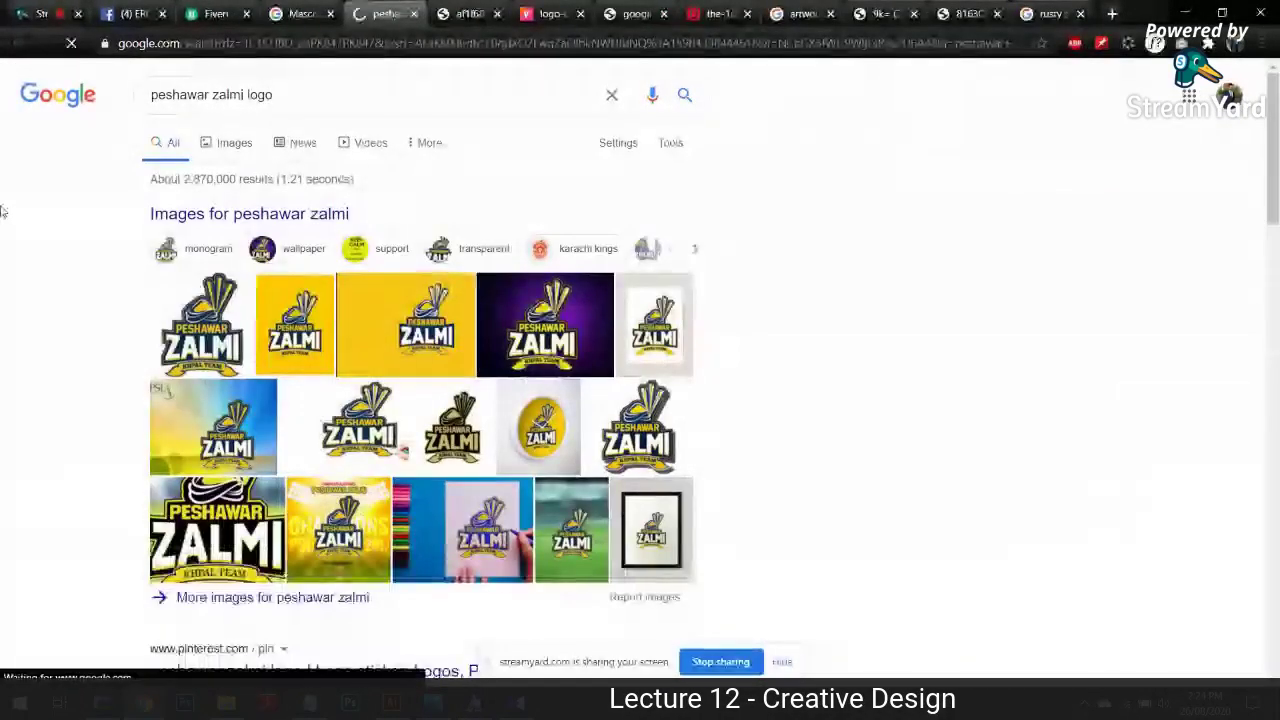
click(234, 142)
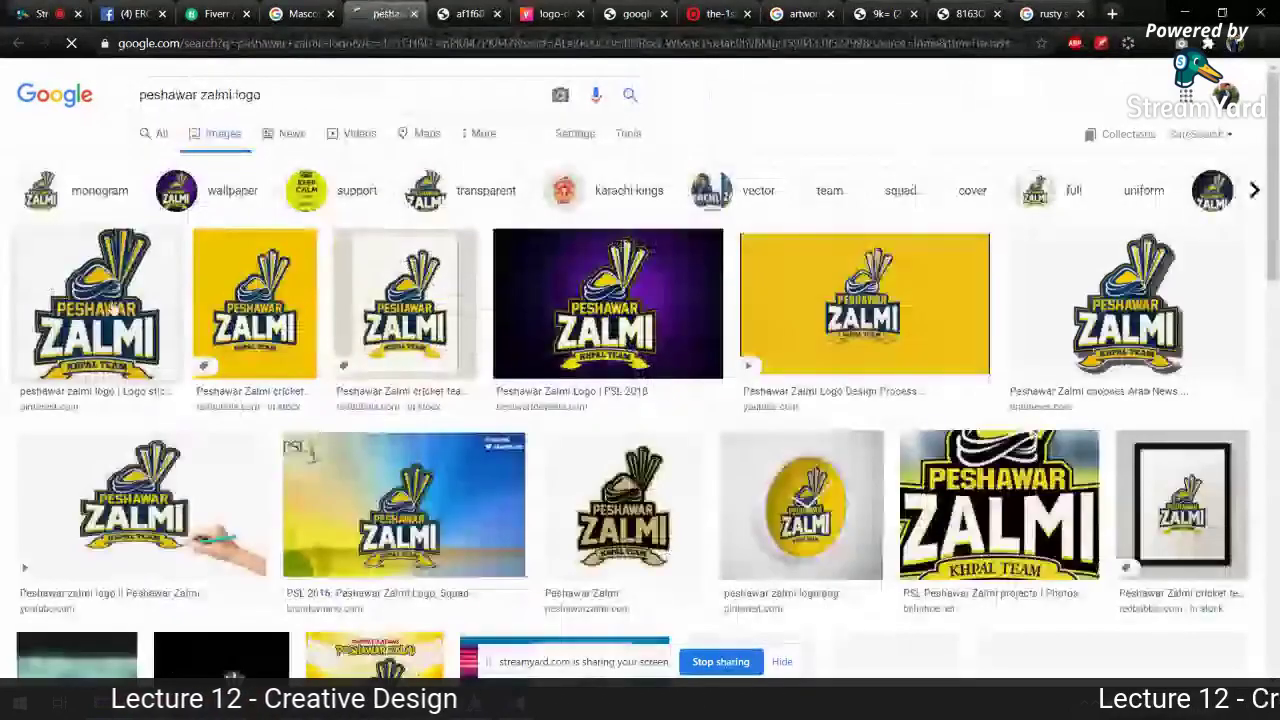
click(140, 305)
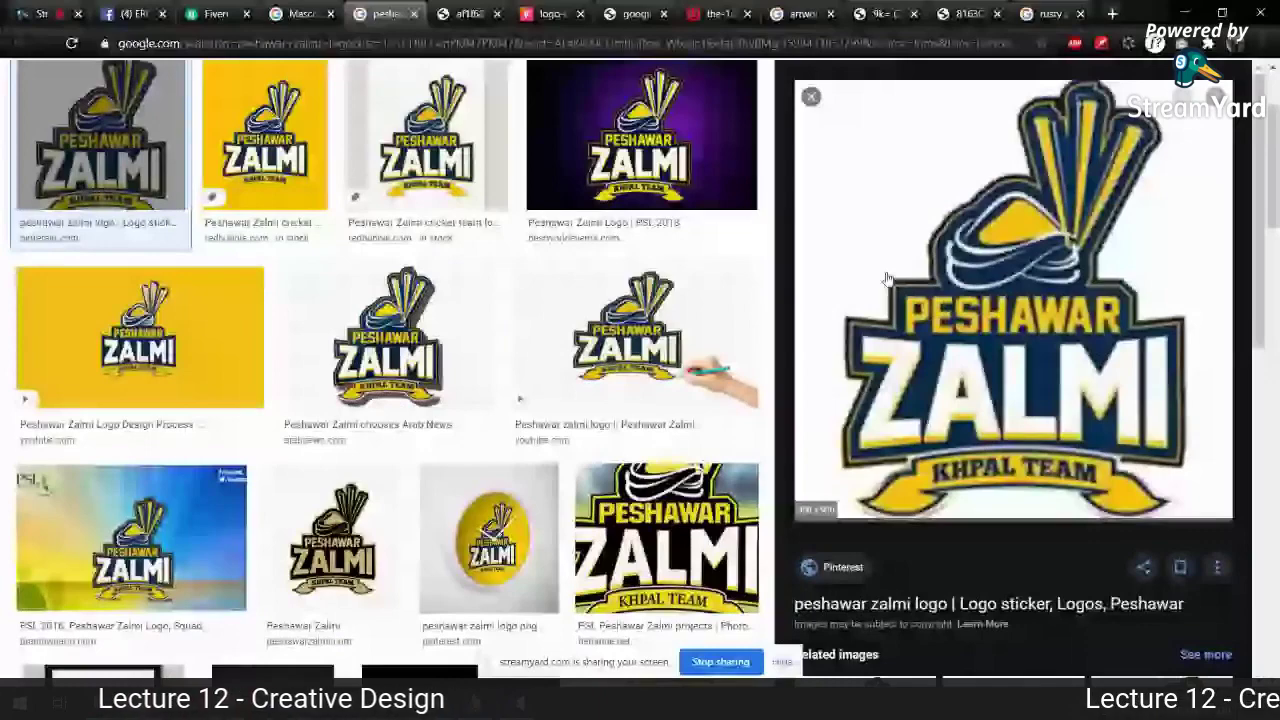
Step: Search for Quetta gladiators logo images and replace that team name with another one for a further logo search
scroll(886, 279, up, 2)
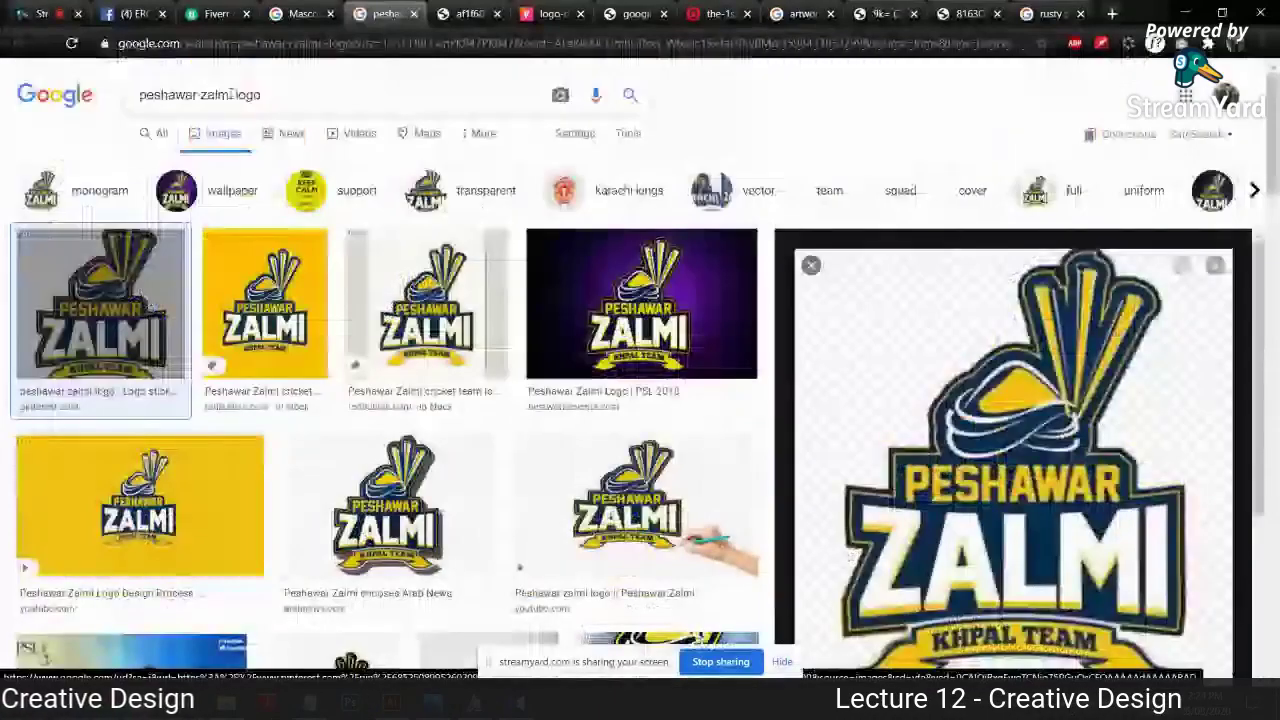
drag(231, 94, 87, 88)
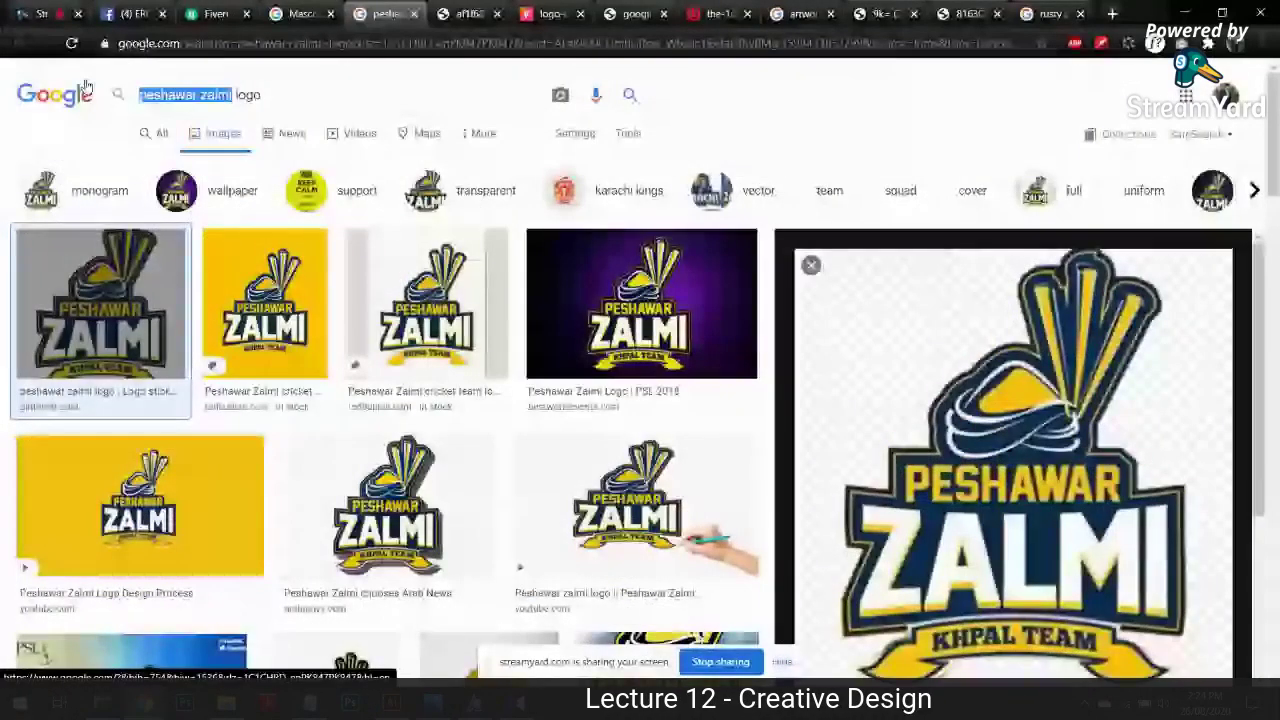
text(Quetta gladiators)
key(Return)
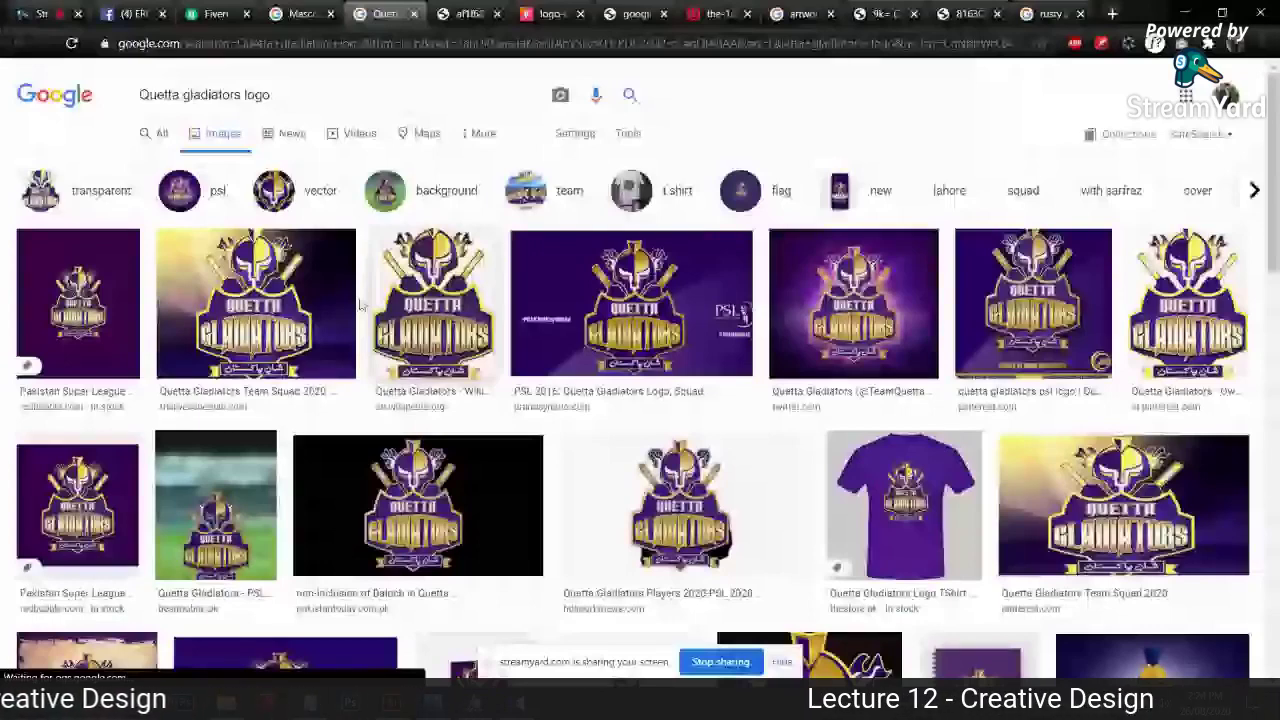
drag(242, 94, 115, 97)
text(l)
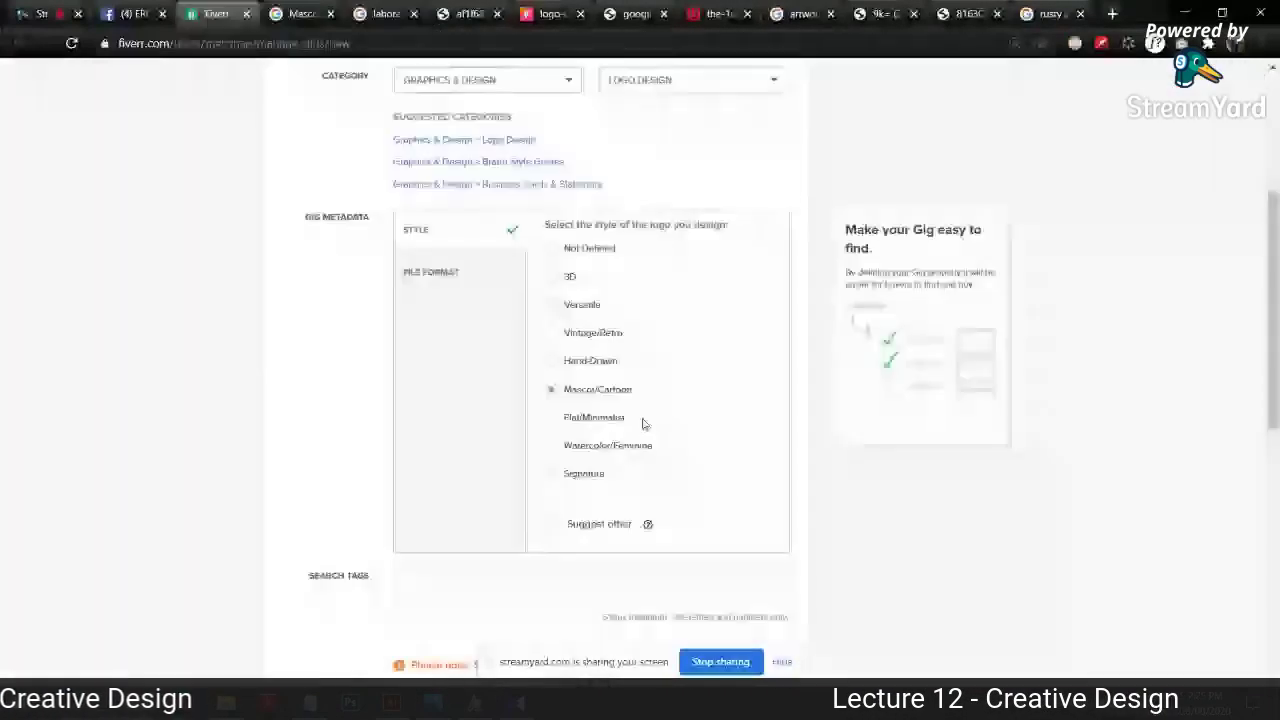
Step: Review the Fiverr gig's style options and replace the mascot image search with flat minimalist design
click(215, 13)
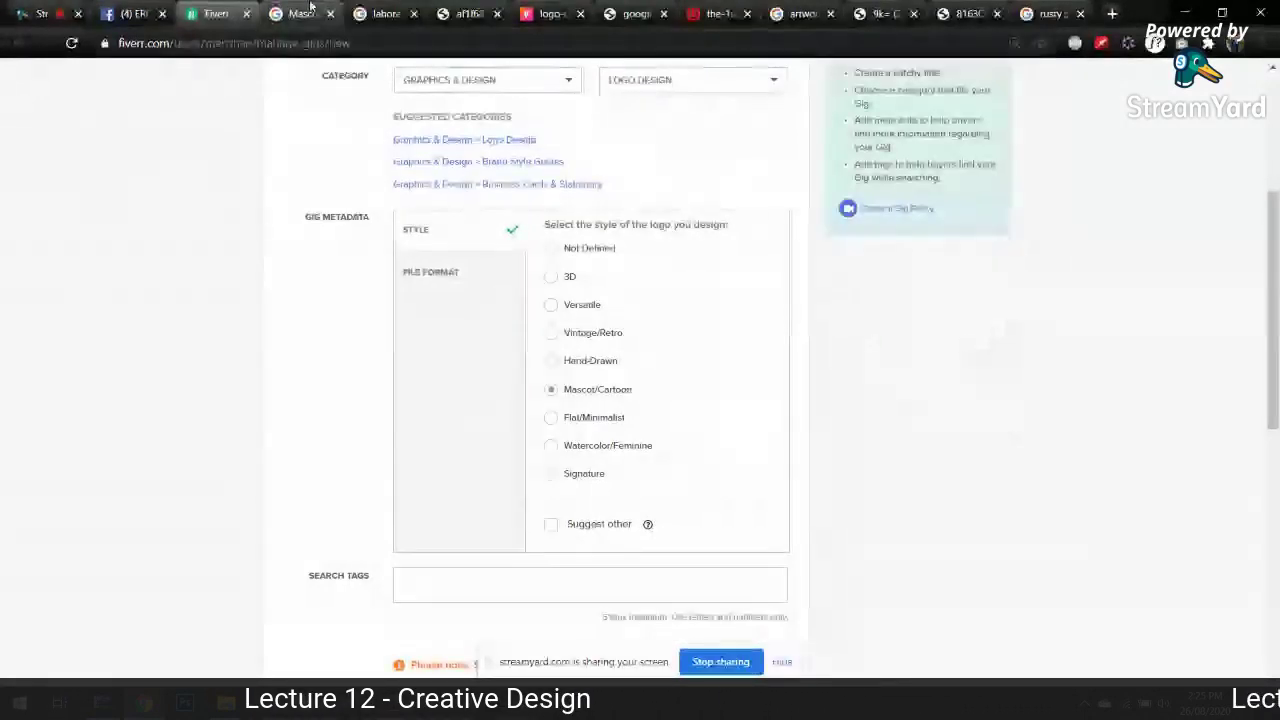
click(311, 9)
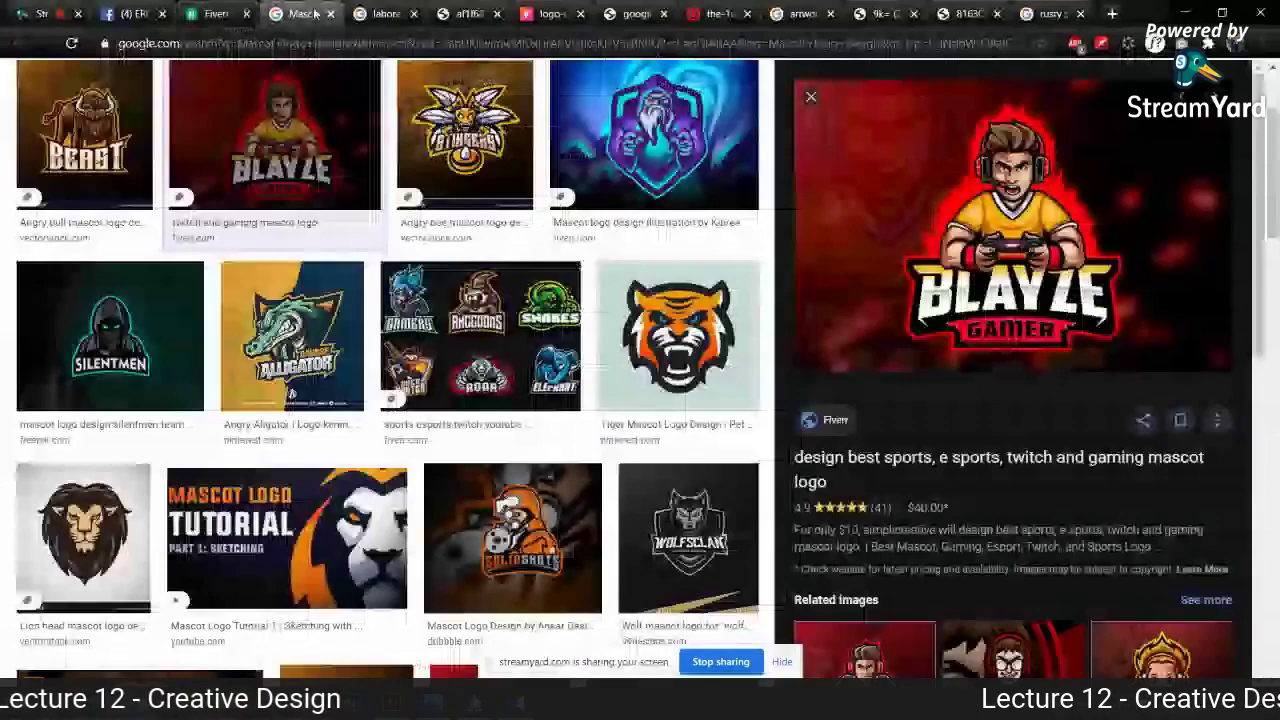
scroll(83, 91, up, 2)
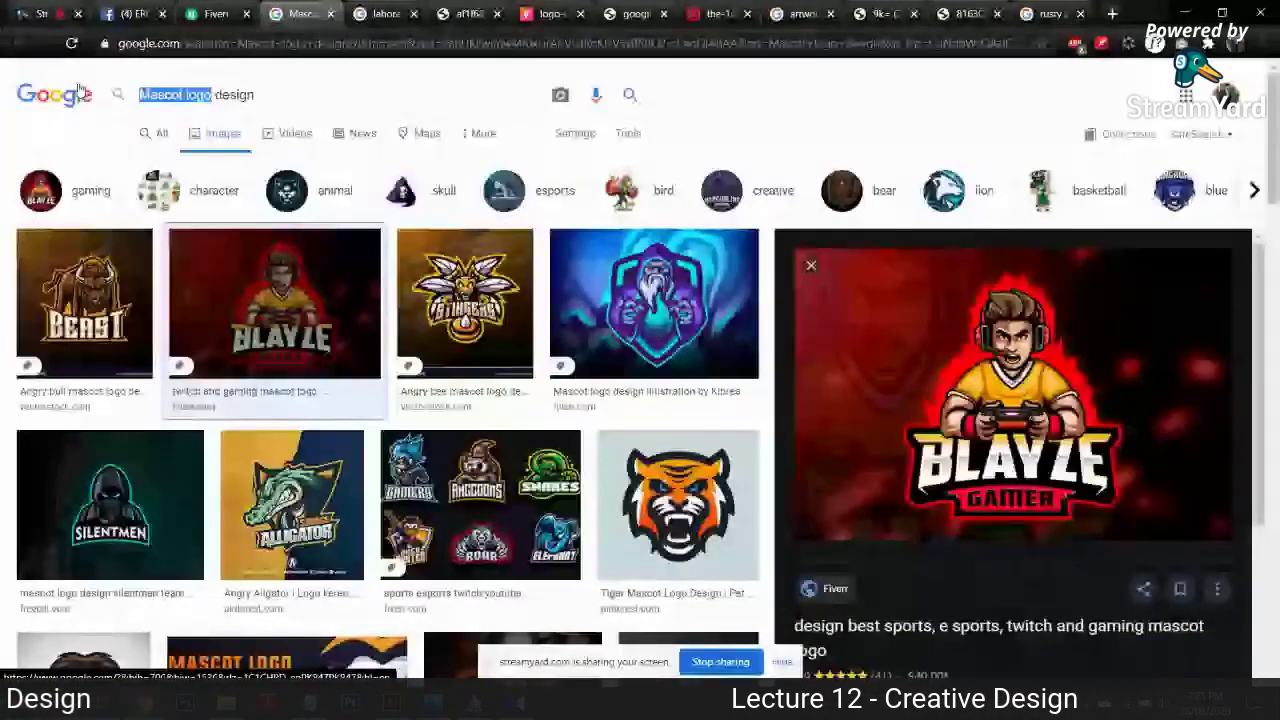
text(flat minimalist)
key(Return)
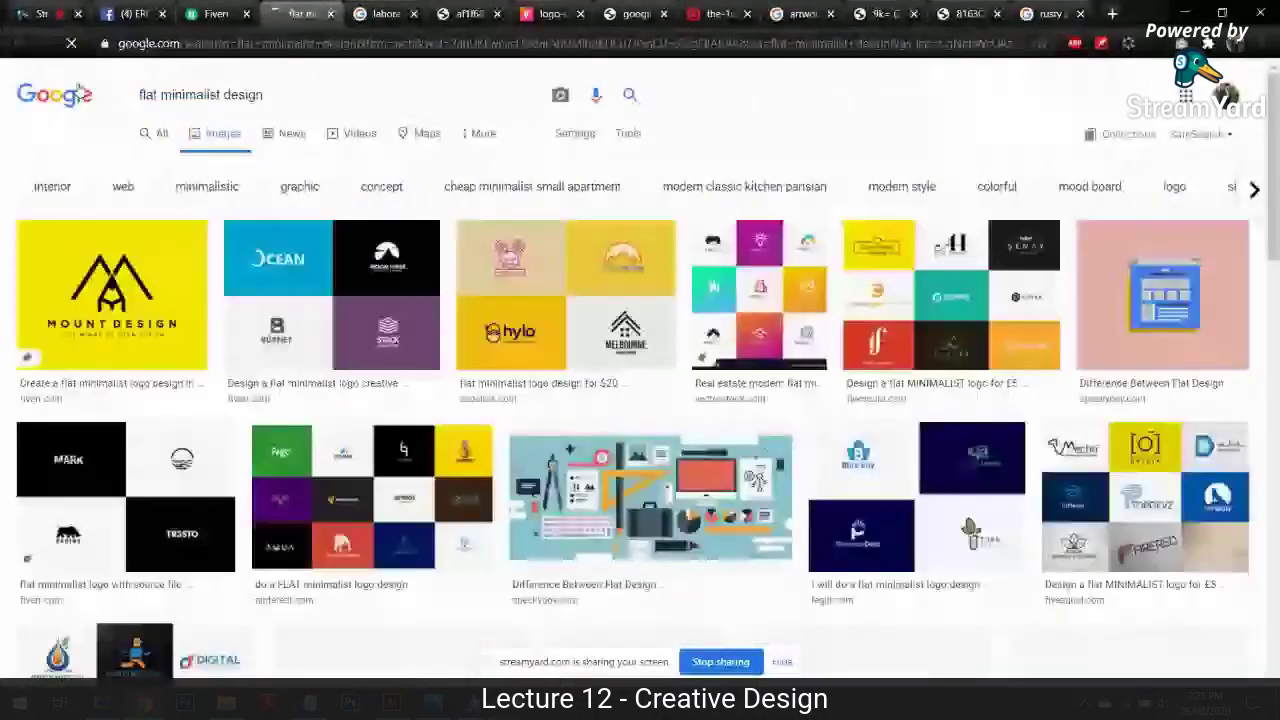
Step: Open the flat minimalist logo sheet with the Ocean and Moon Hiker logos, inspect it enlarged and reset its zoom
click(345, 320)
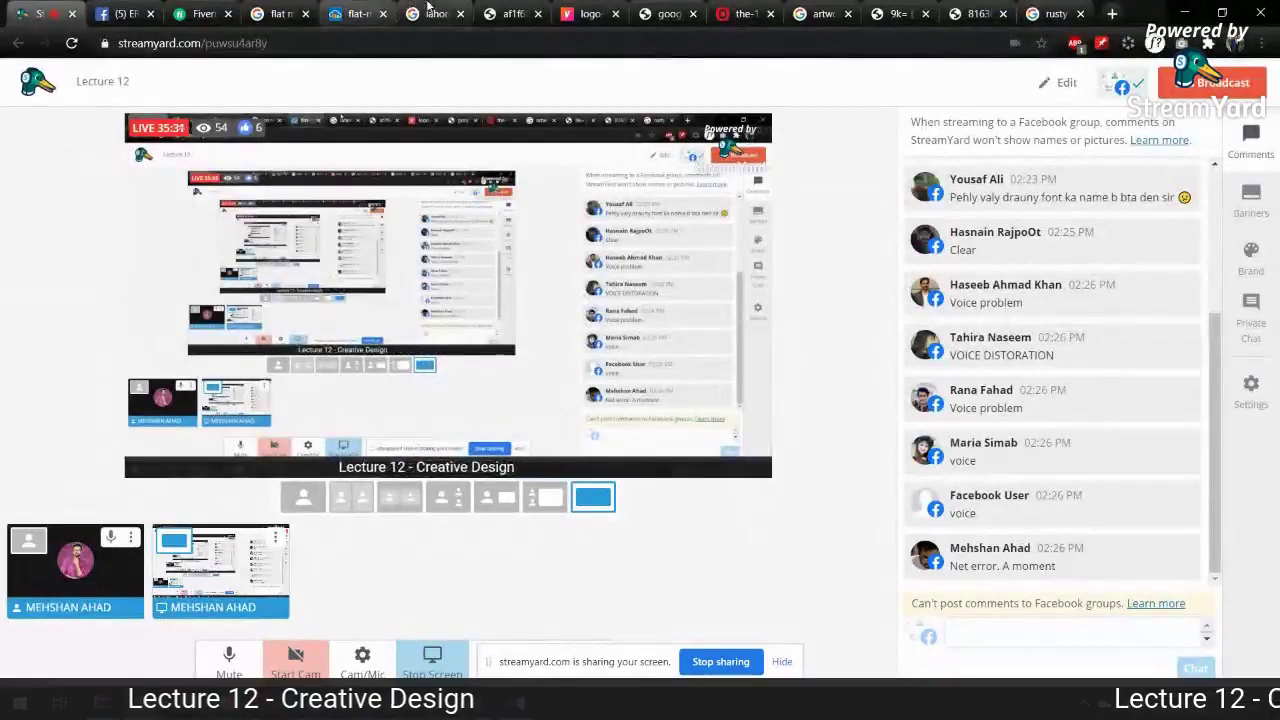
click(427, 9)
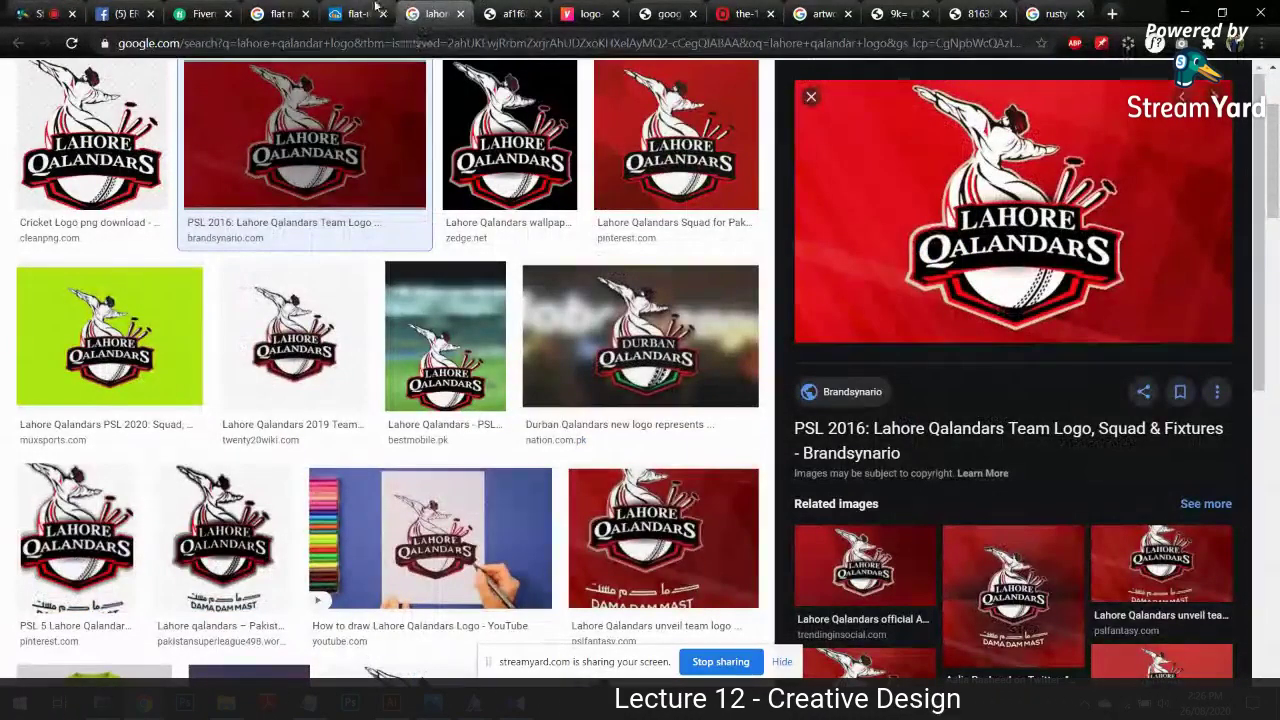
click(355, 13)
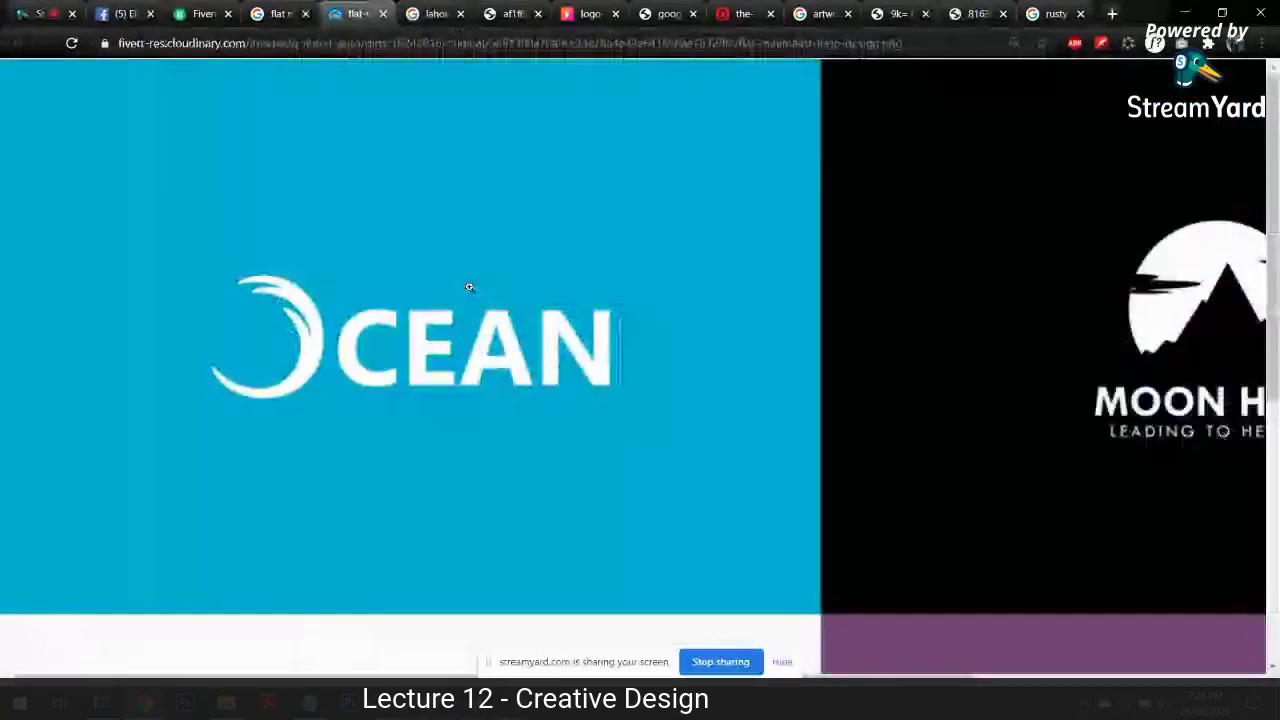
click(469, 287)
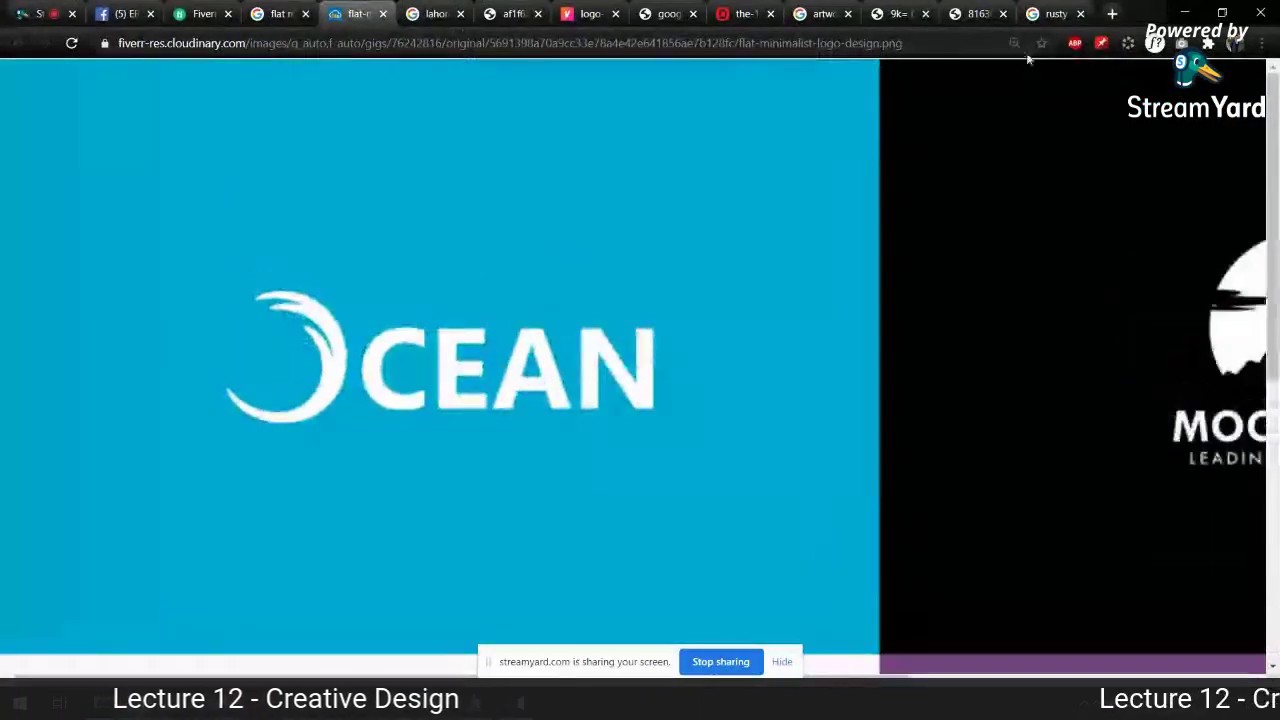
key(ctrl+0)
Step: Check the viewers' comments in the StreamYard broadcast page and return to the flat minimalist logo sheet
click(10, 12)
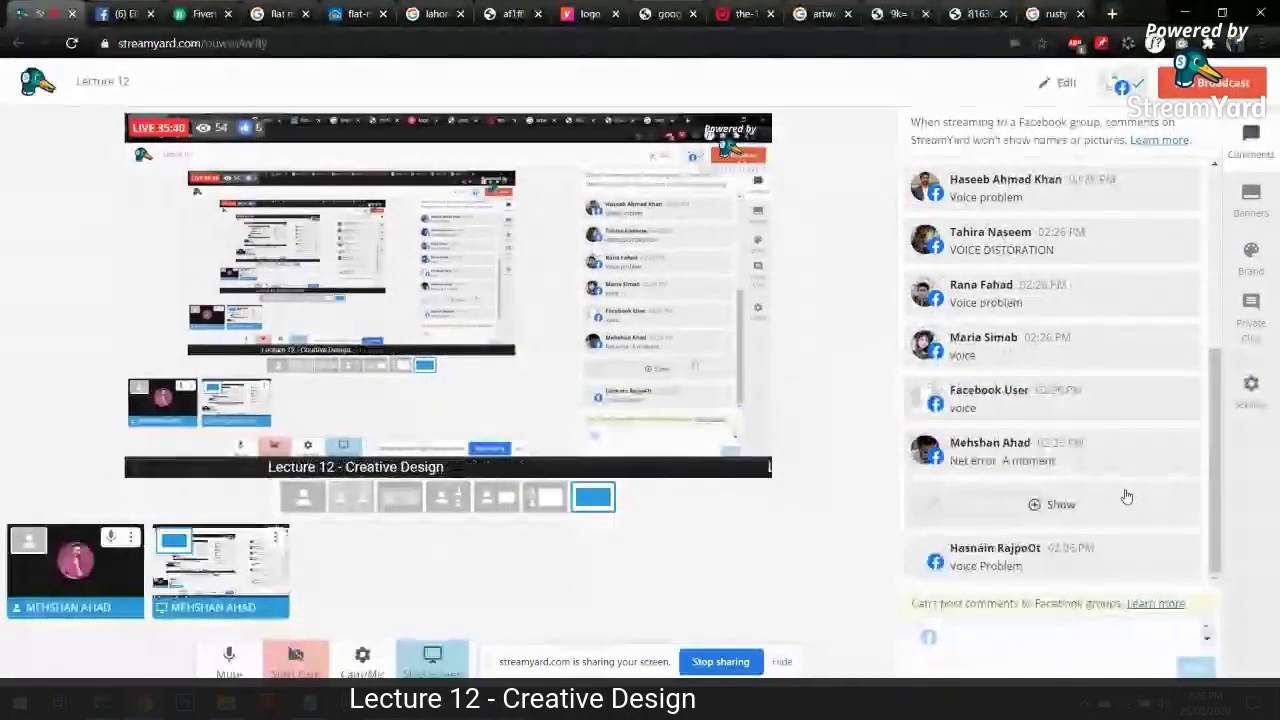
click(1060, 504)
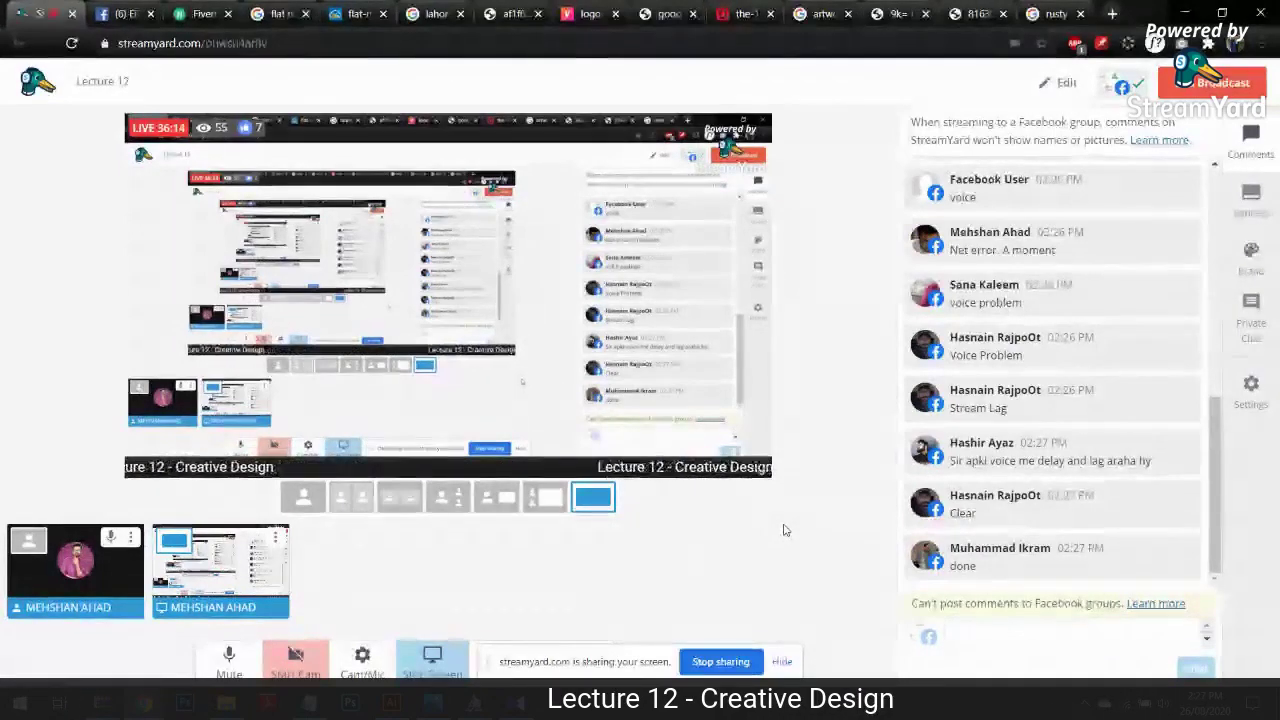
click(290, 13)
click(358, 13)
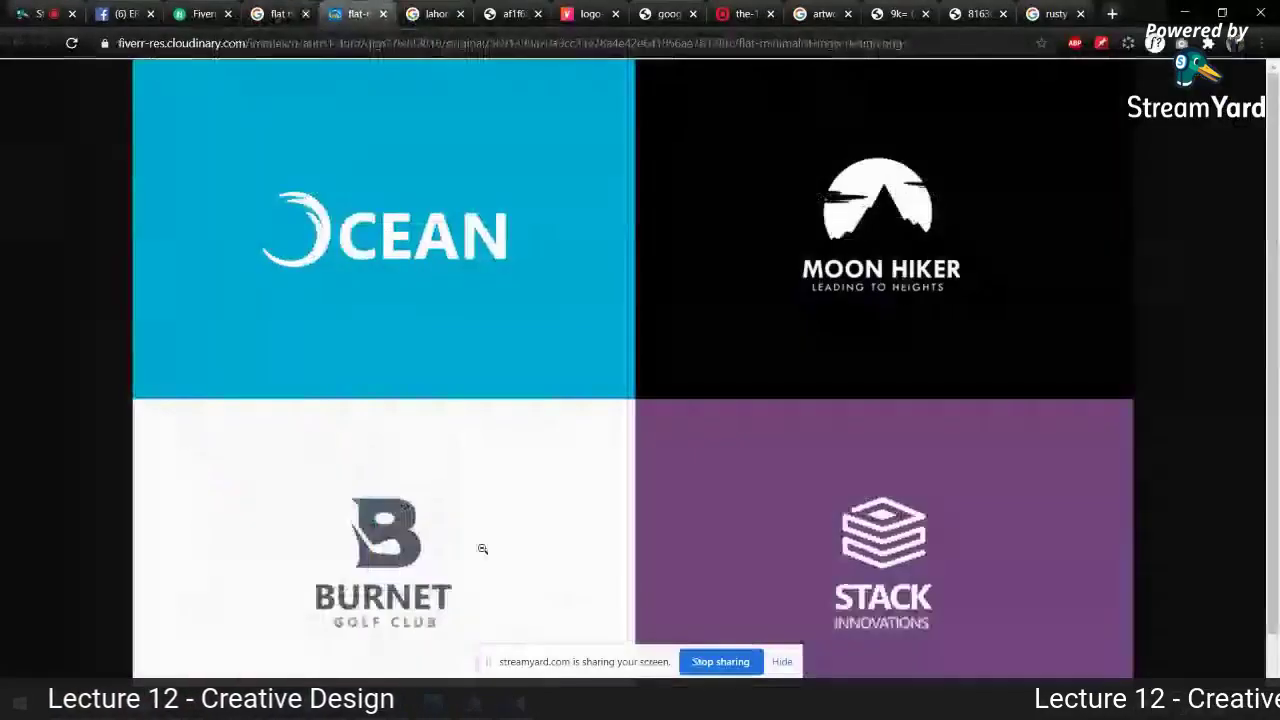
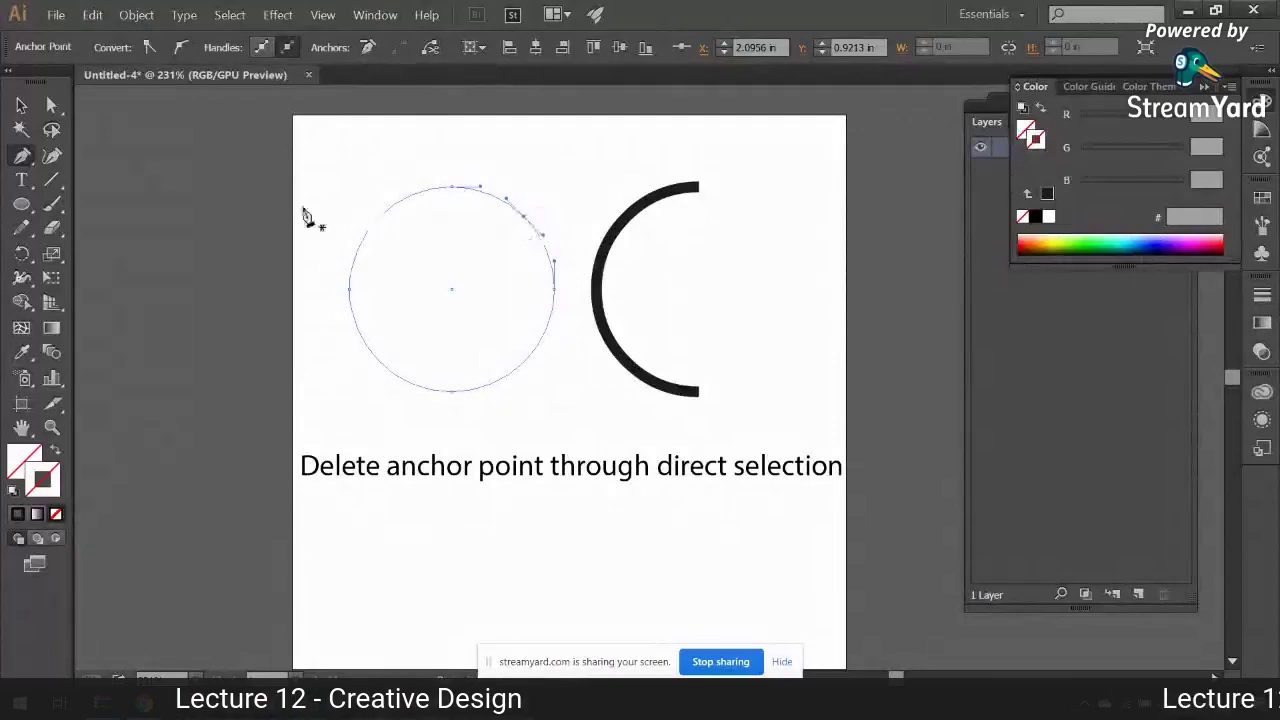
Step: Delete the circle's anchor points on one side and at its base with the Pen tool to reduce it to a leaf shape
click(22, 155)
click(89, 155)
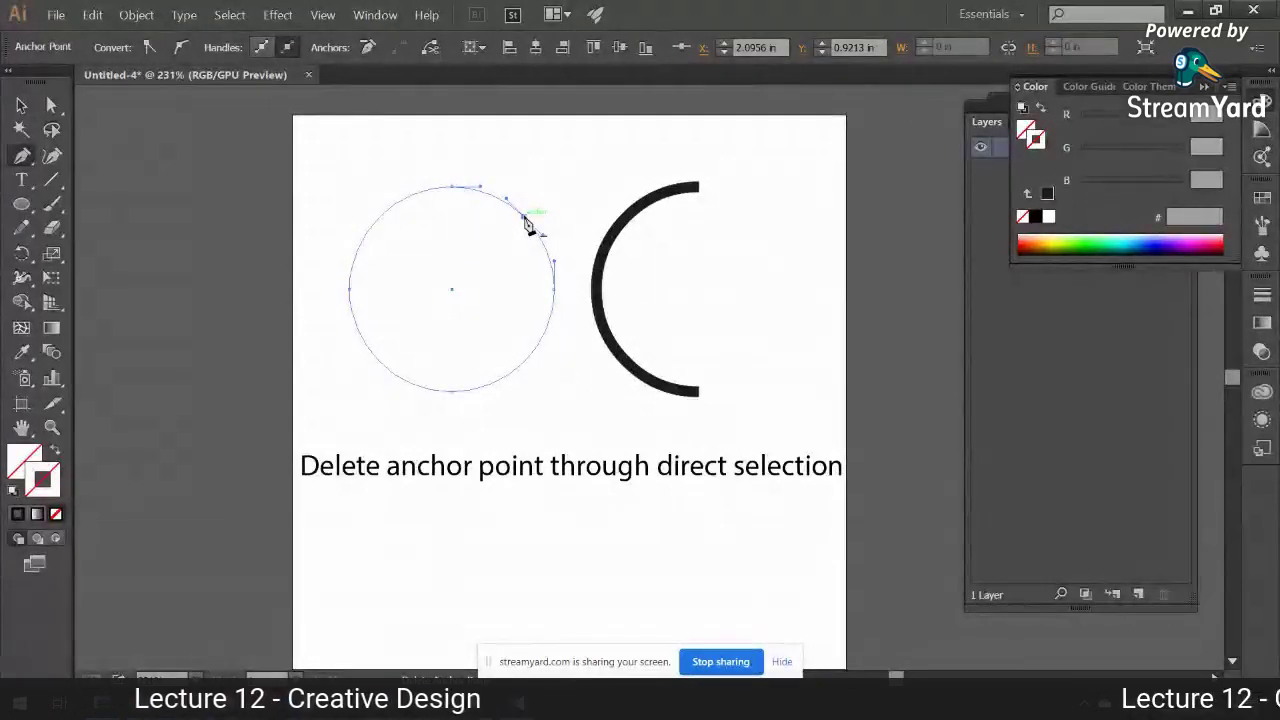
click(524, 218)
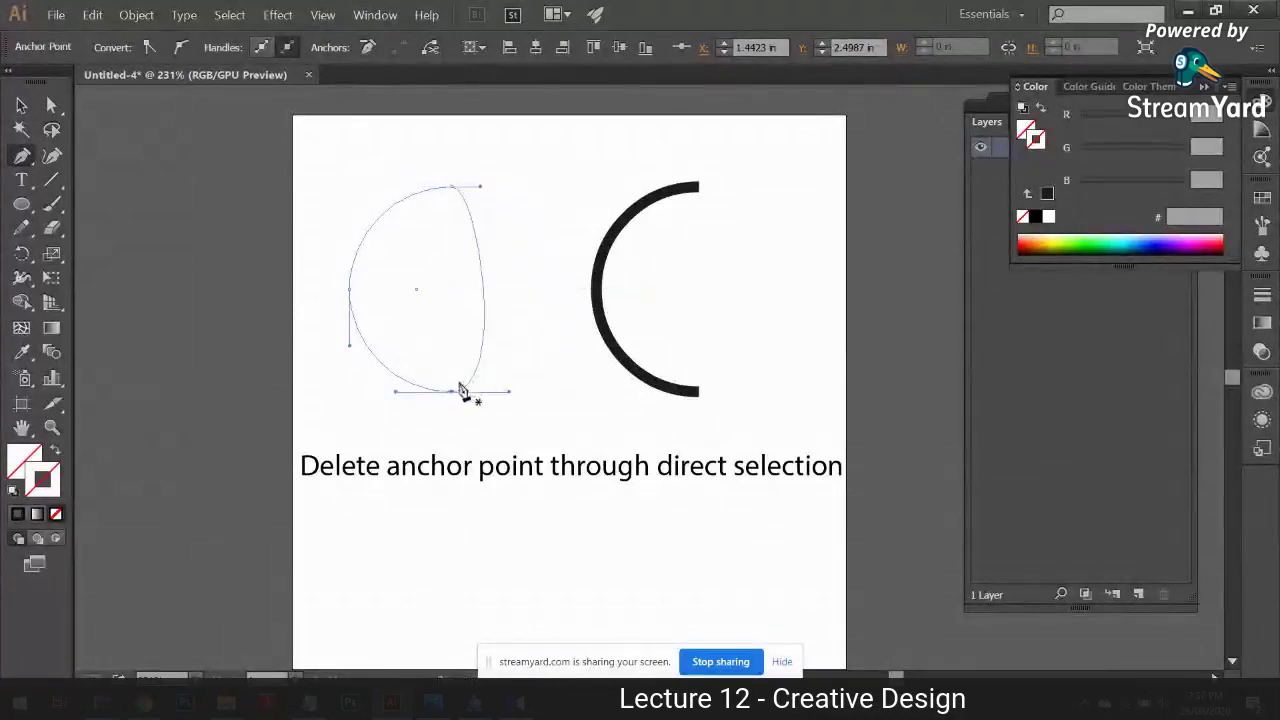
click(453, 393)
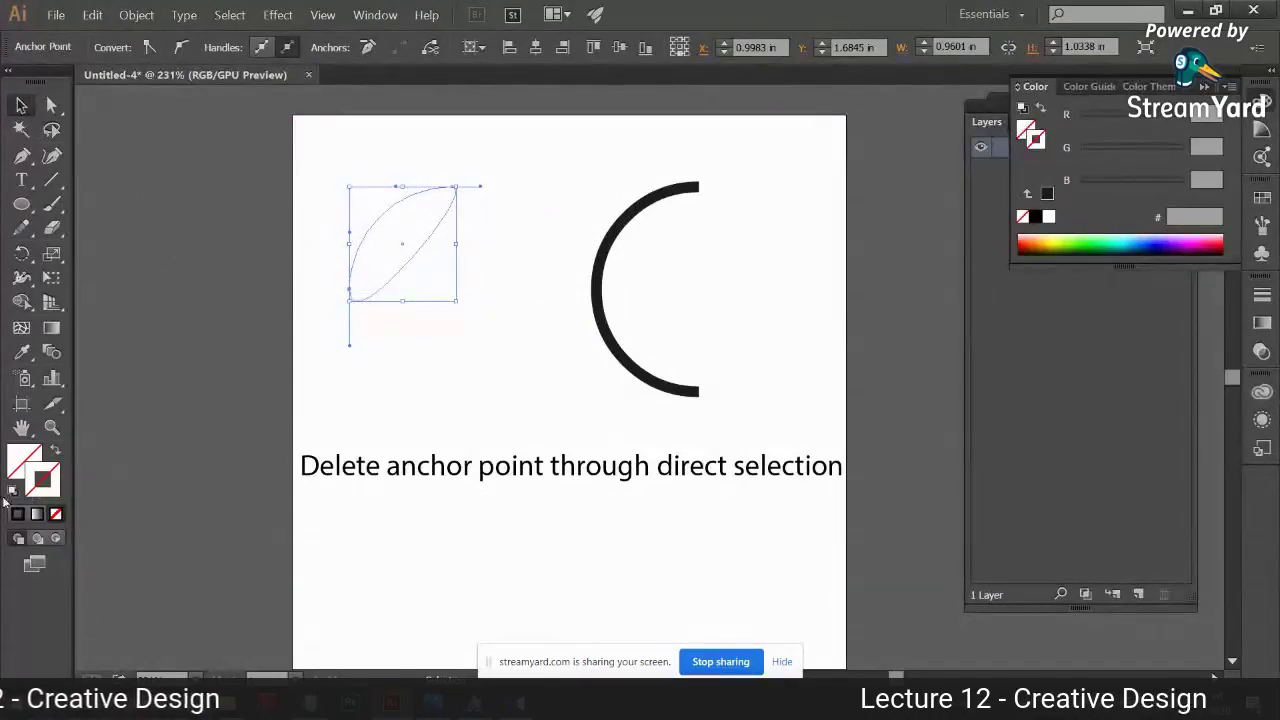
Step: Give the leaf shape a black fill and a white stroke, and select it on the artboard
key(d)
key(shift+x)
click(172, 413)
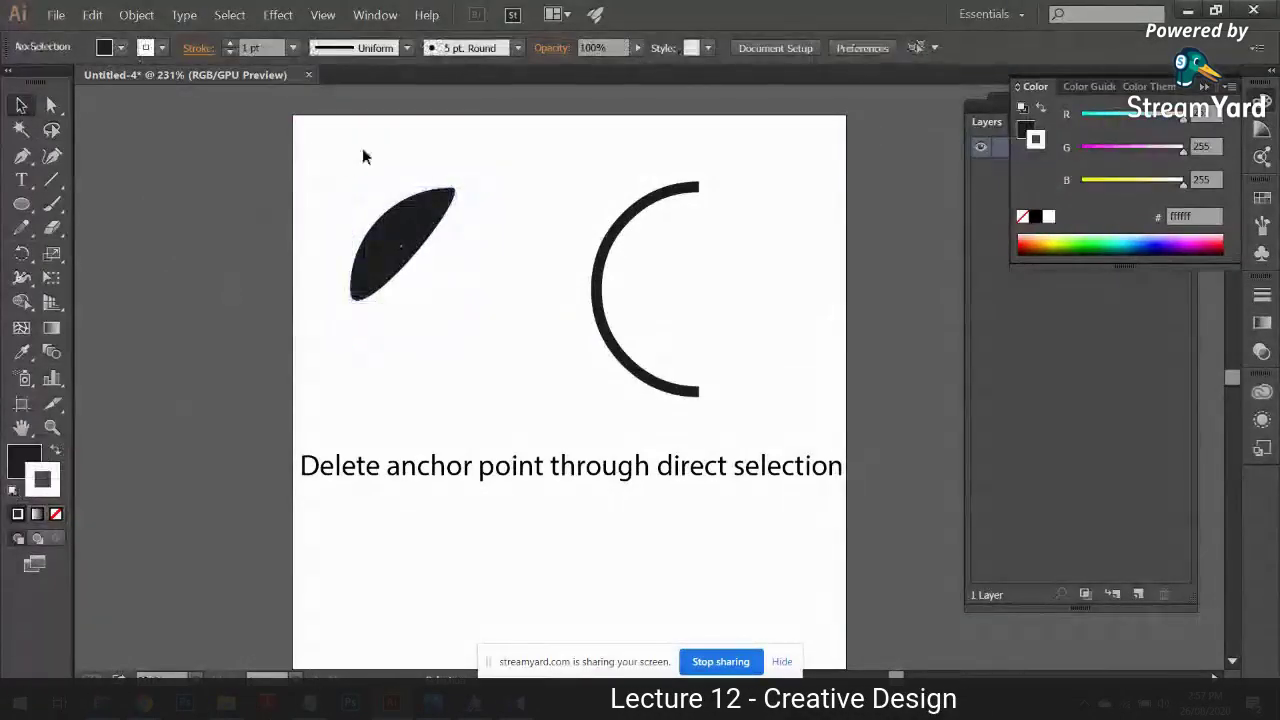
drag(362, 148, 488, 336)
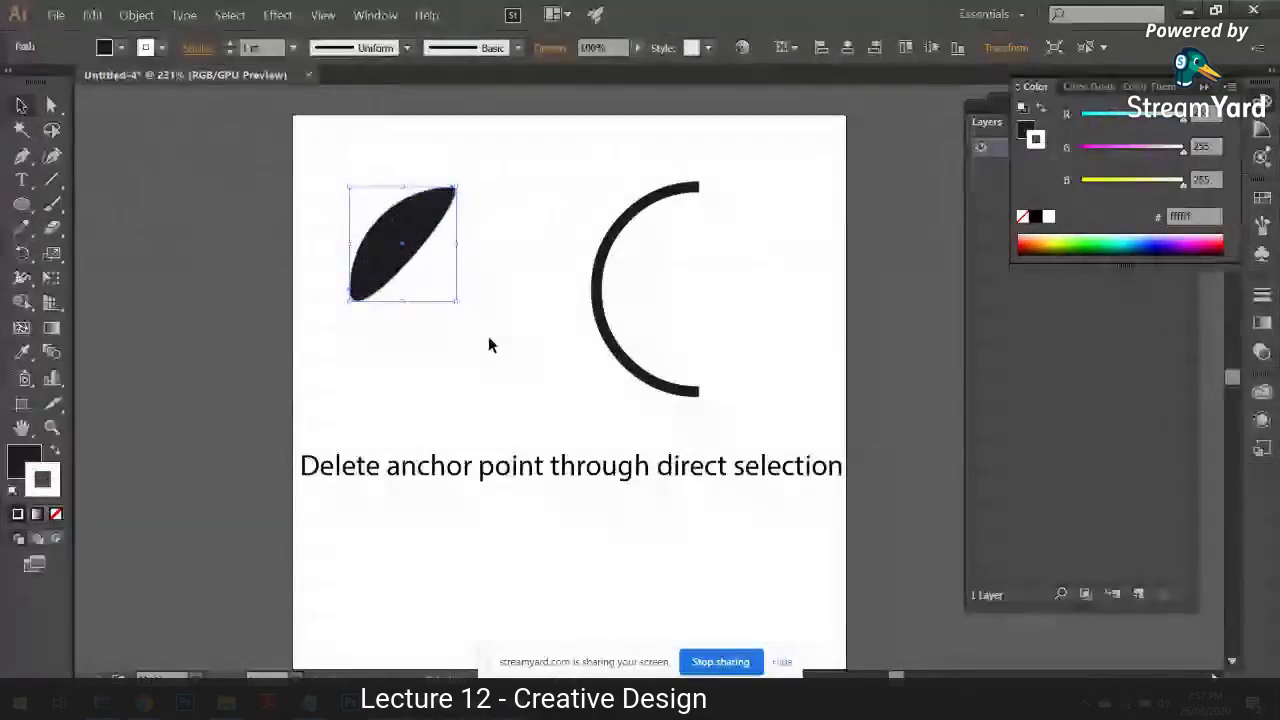
Step: Undo the colour changes and anchor point deletions until the full circle is restored
key(shift+x)
key(ctrl+z)
key(ctrl+z)
key(ctrl+z)
key(ctrl+z)
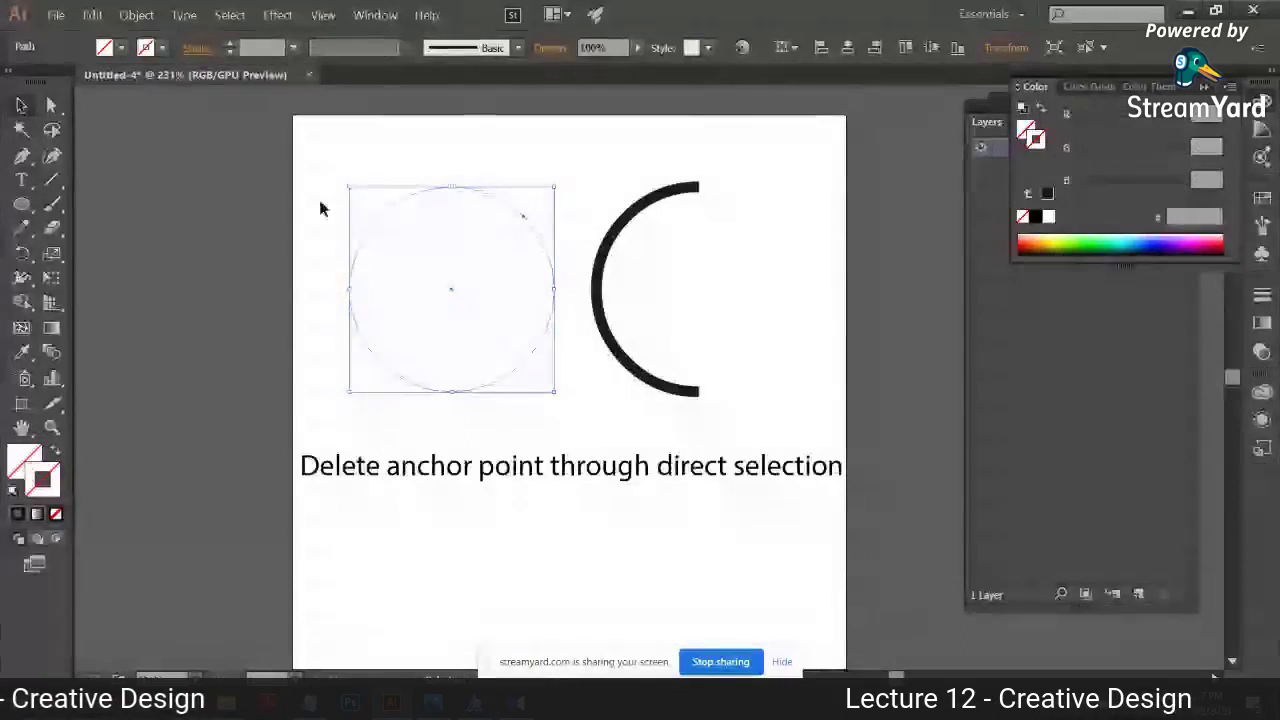
Step: Move the circle demo objects off the artboard and draw a tall centred rectangle with a 1 pt black stroke and no fill
drag(320, 203, 290, 470)
drag(21, 203, 114, 203)
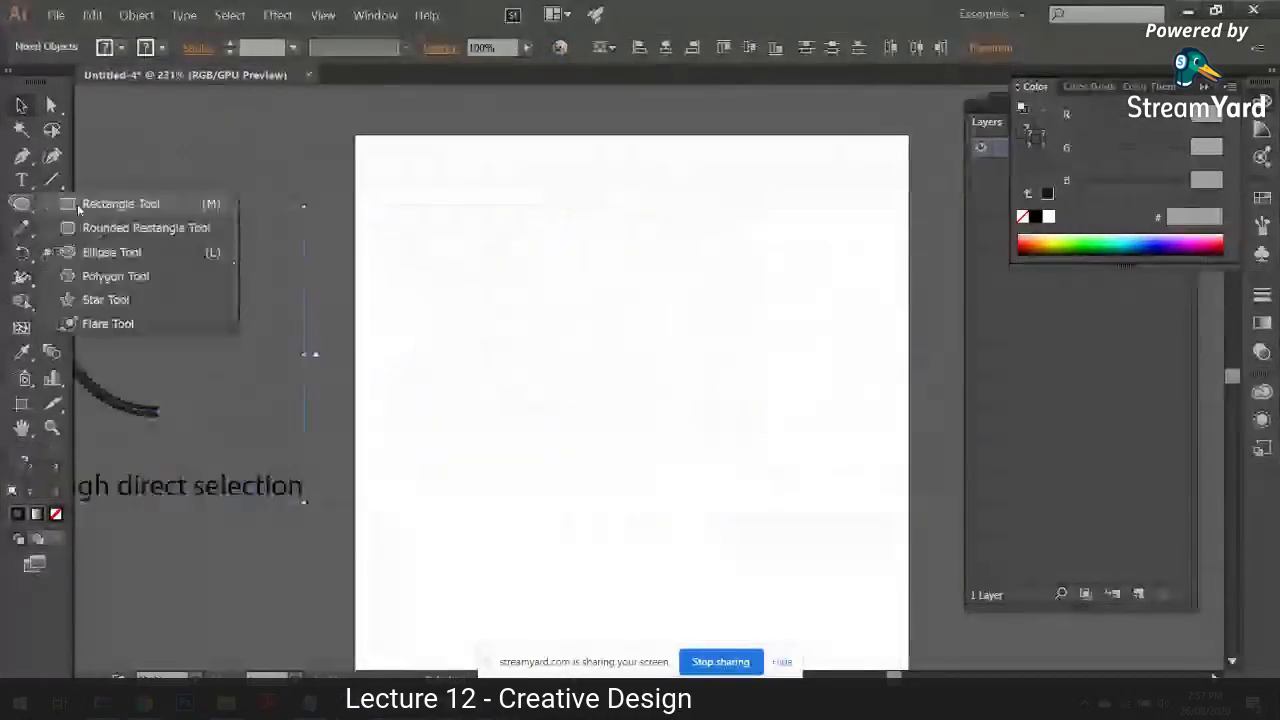
drag(463, 217, 704, 570)
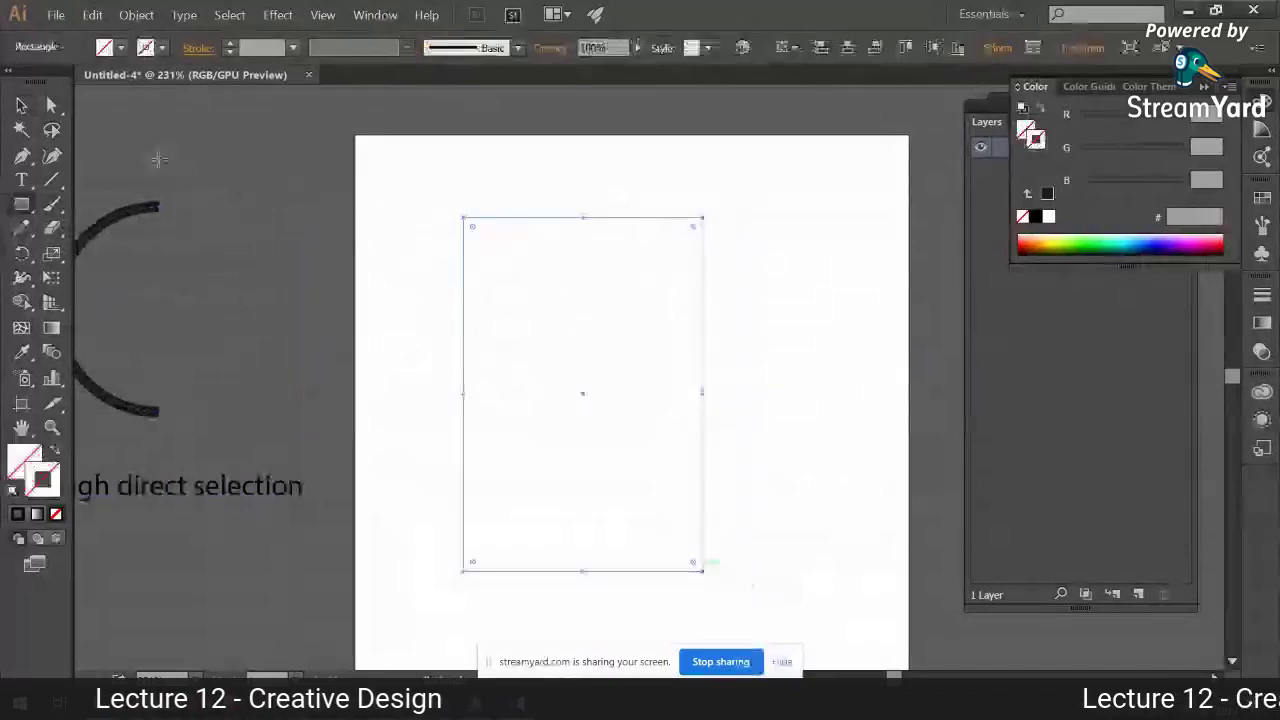
drag(660, 225, 707, 236)
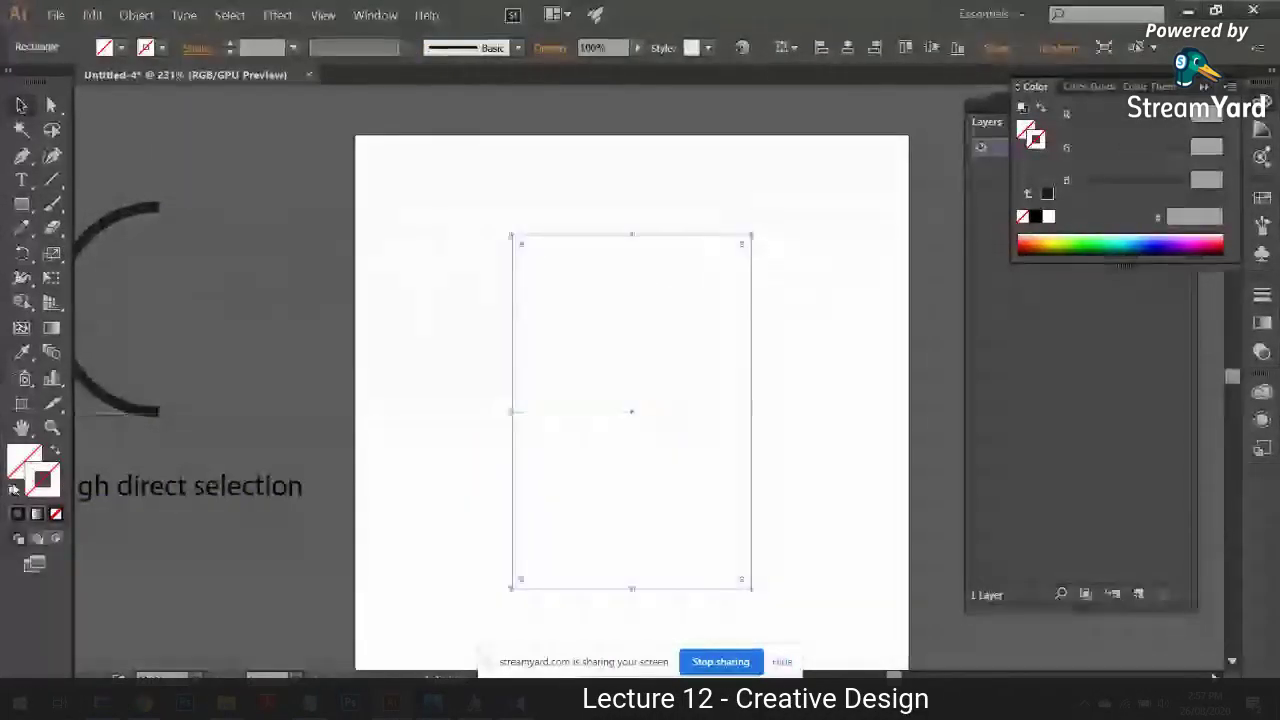
click(13, 490)
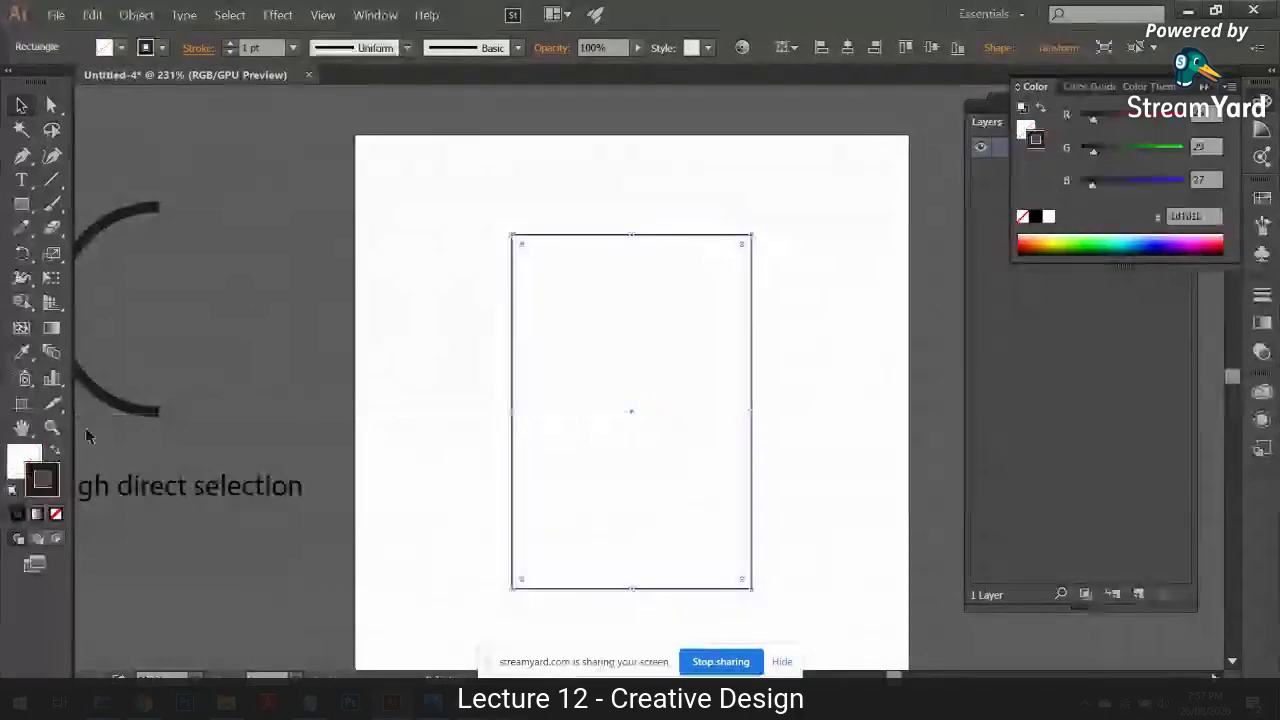
click(57, 513)
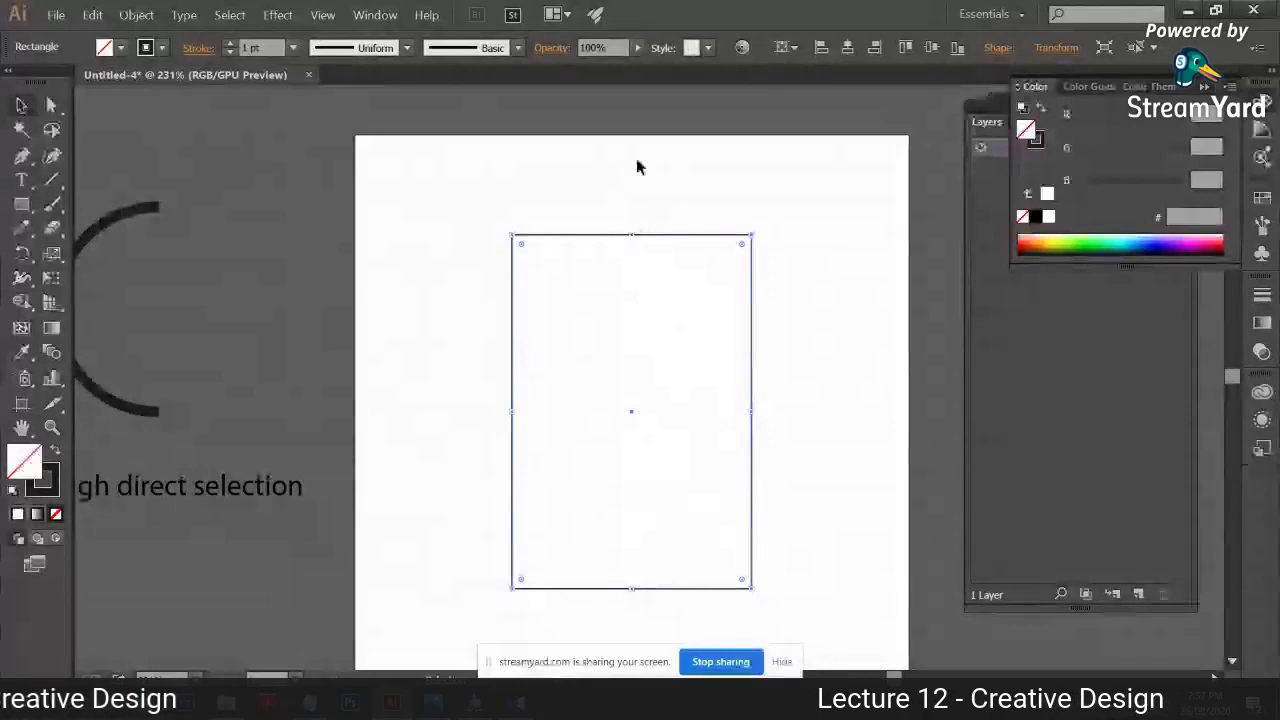
Step: Add an anchor point at the middle of the rectangle's upper edge and pull it down into a V-shaped notch
click(20, 158)
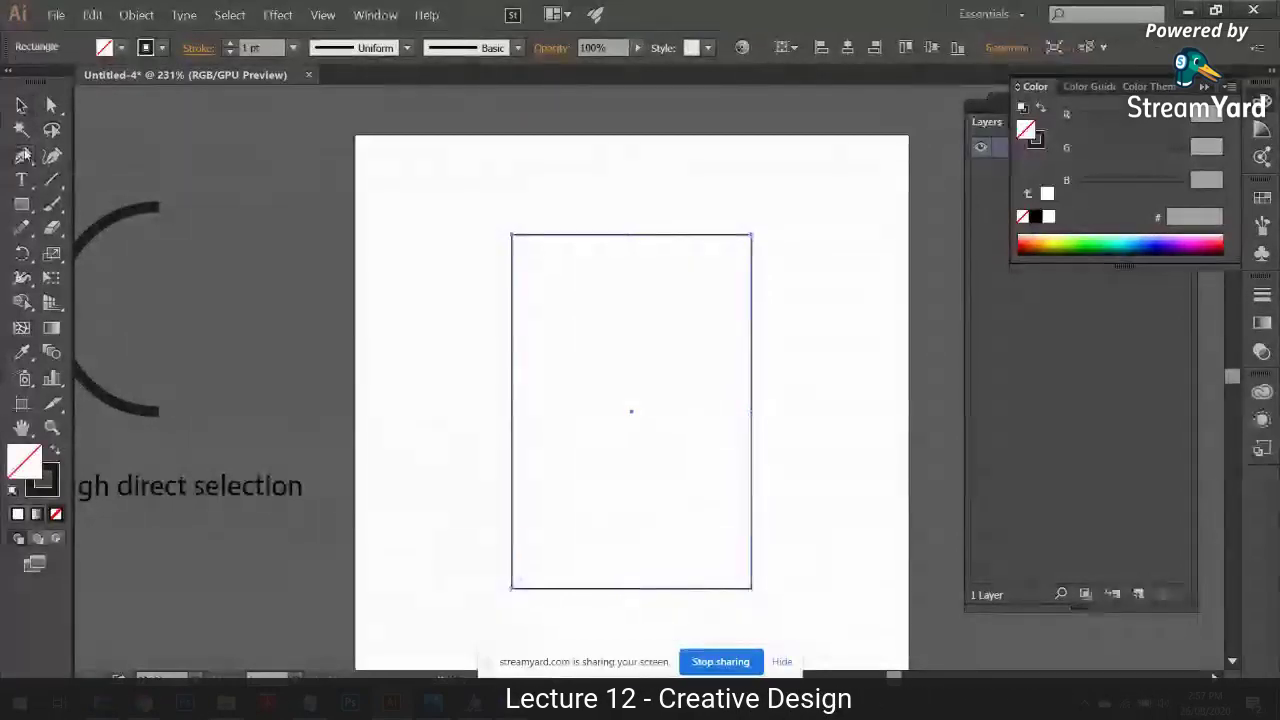
click(633, 240)
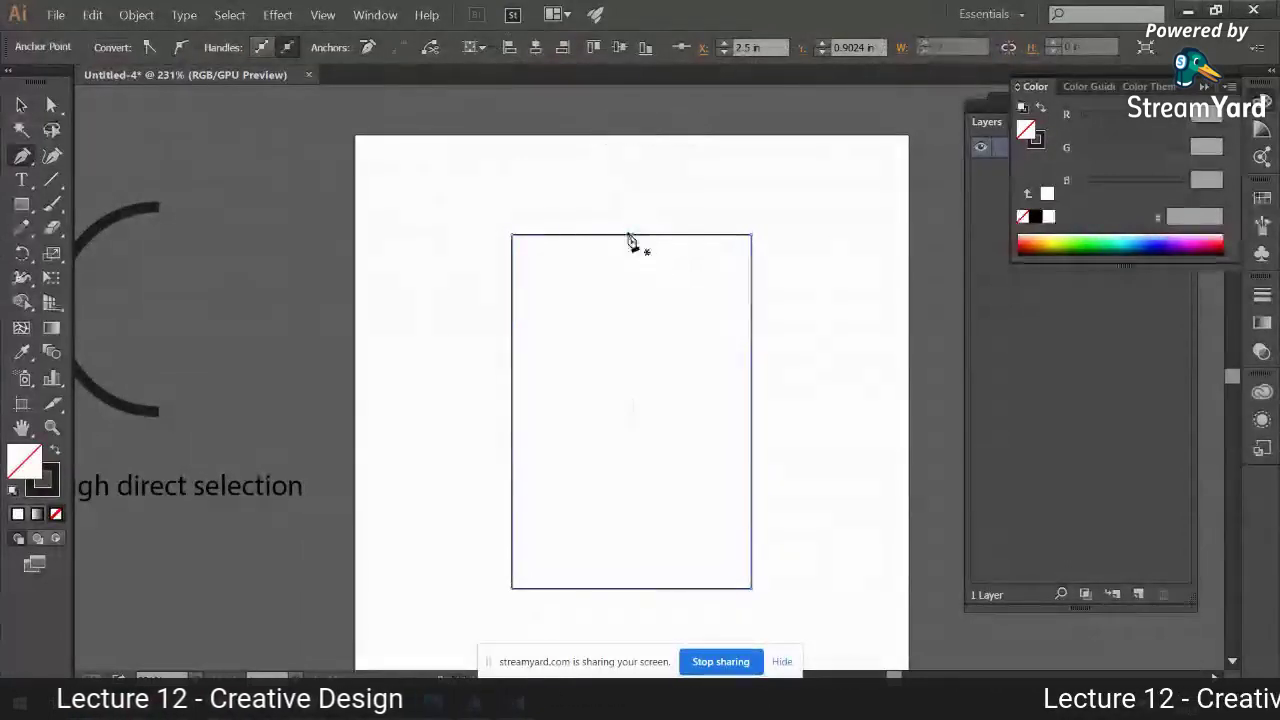
key(a)
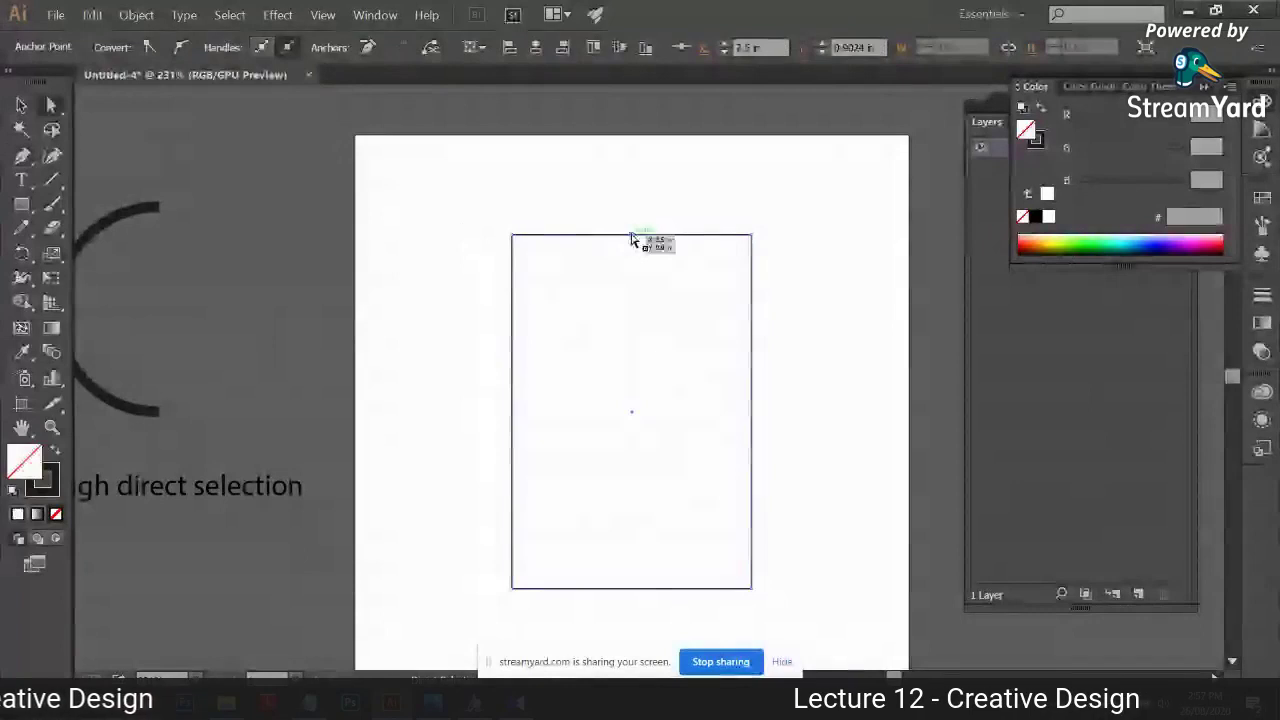
drag(631, 240, 632, 325)
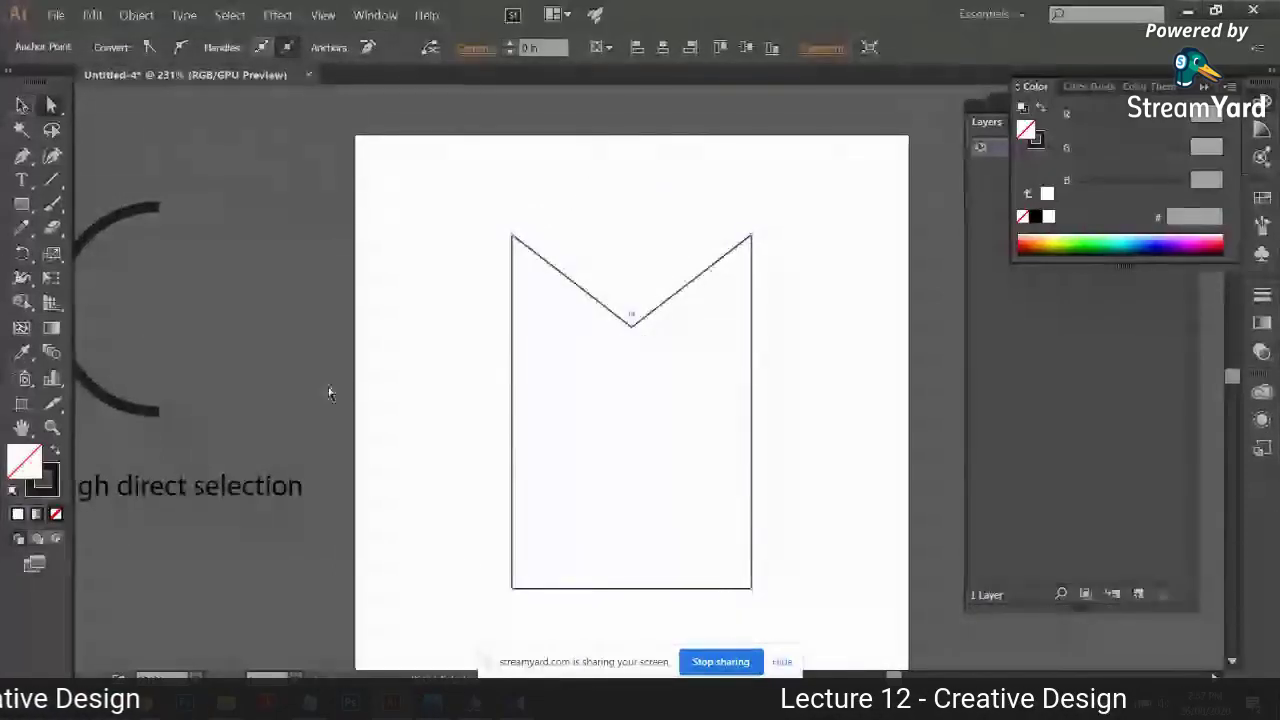
Step: Raise the shape's lower edge and the notch point with Direct Selection to form a wide envelope body
drag(468, 562, 780, 618)
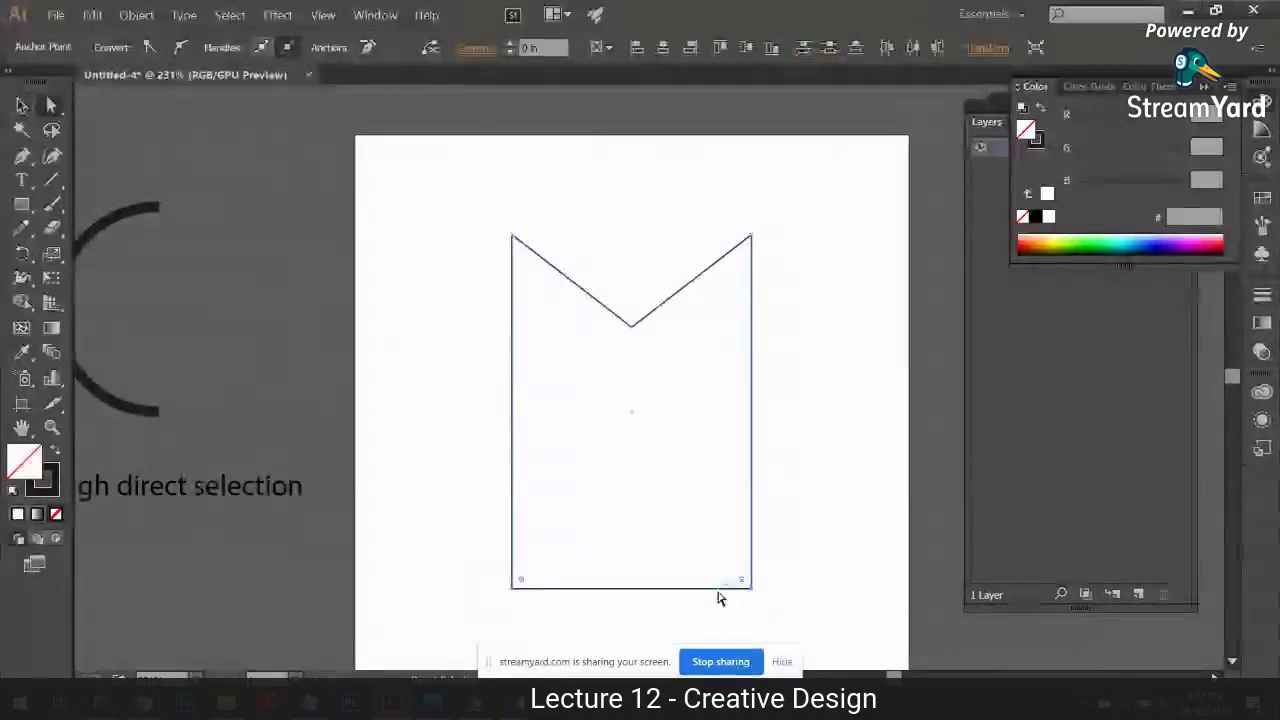
drag(718, 588, 631, 300)
click(440, 265)
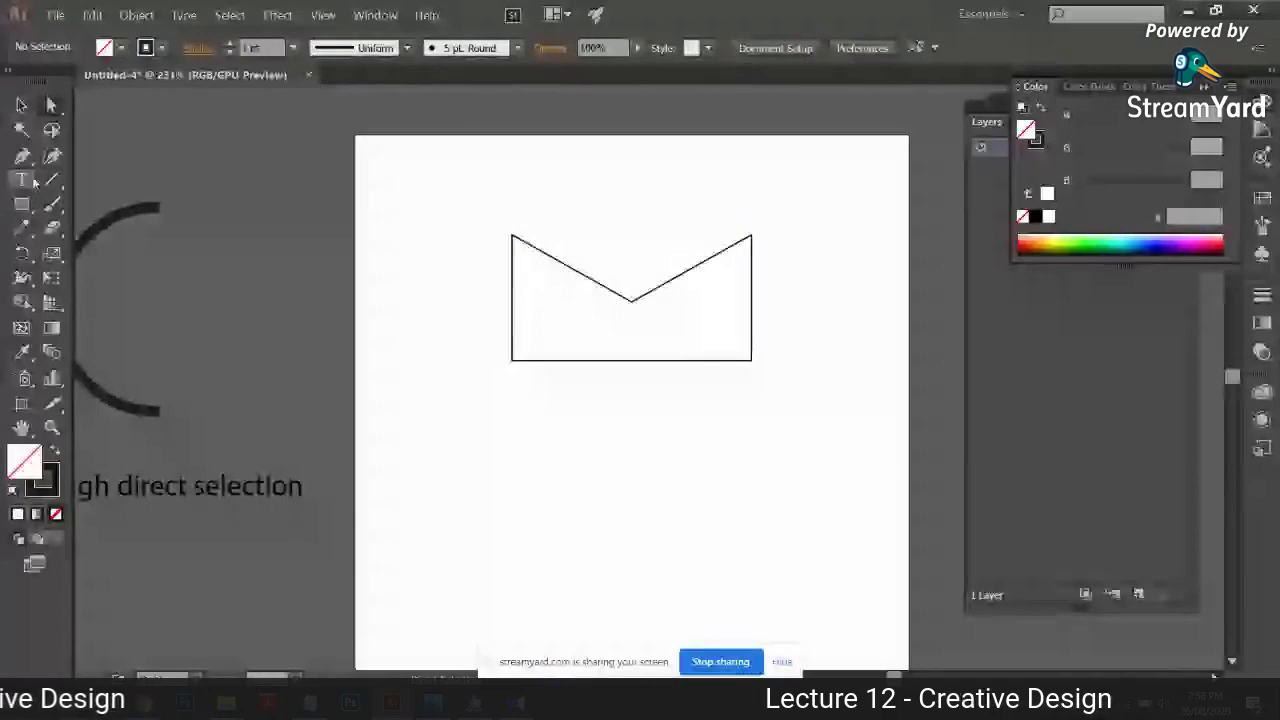
Step: Draw a straight horizontal line with the Pen tool between the envelope's two upper corners
key(p)
click(515, 236)
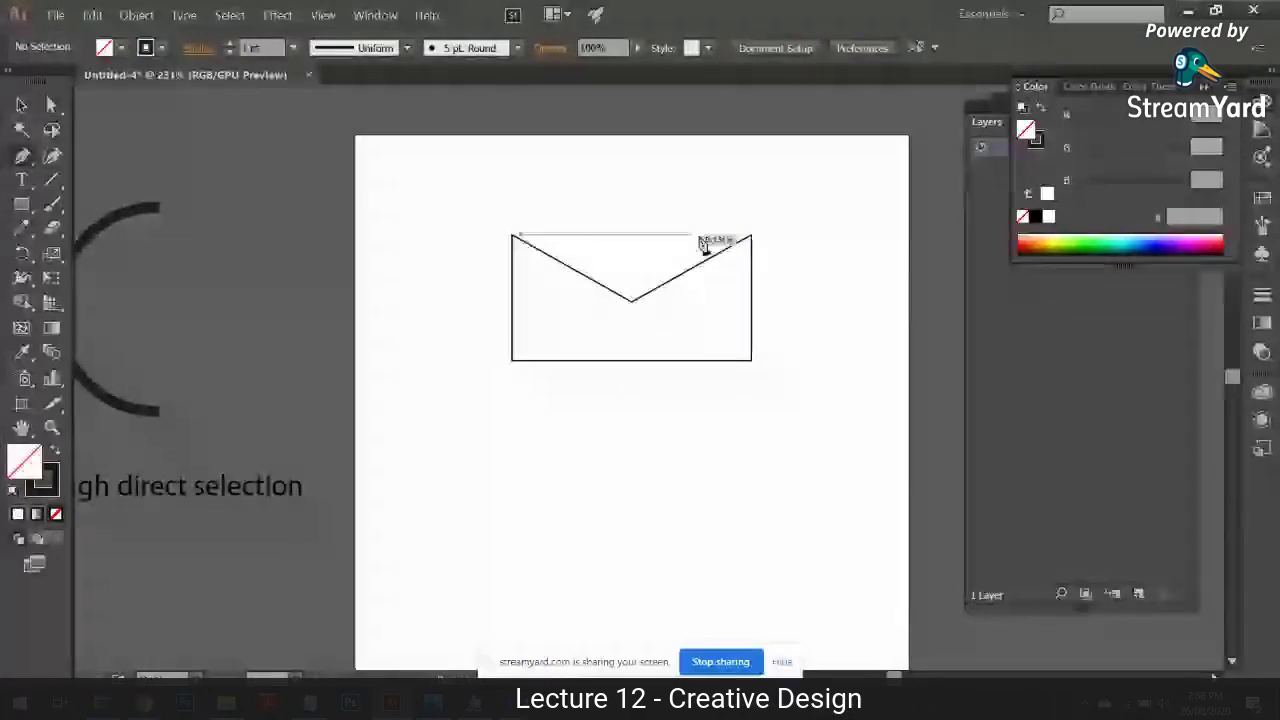
click(747, 236)
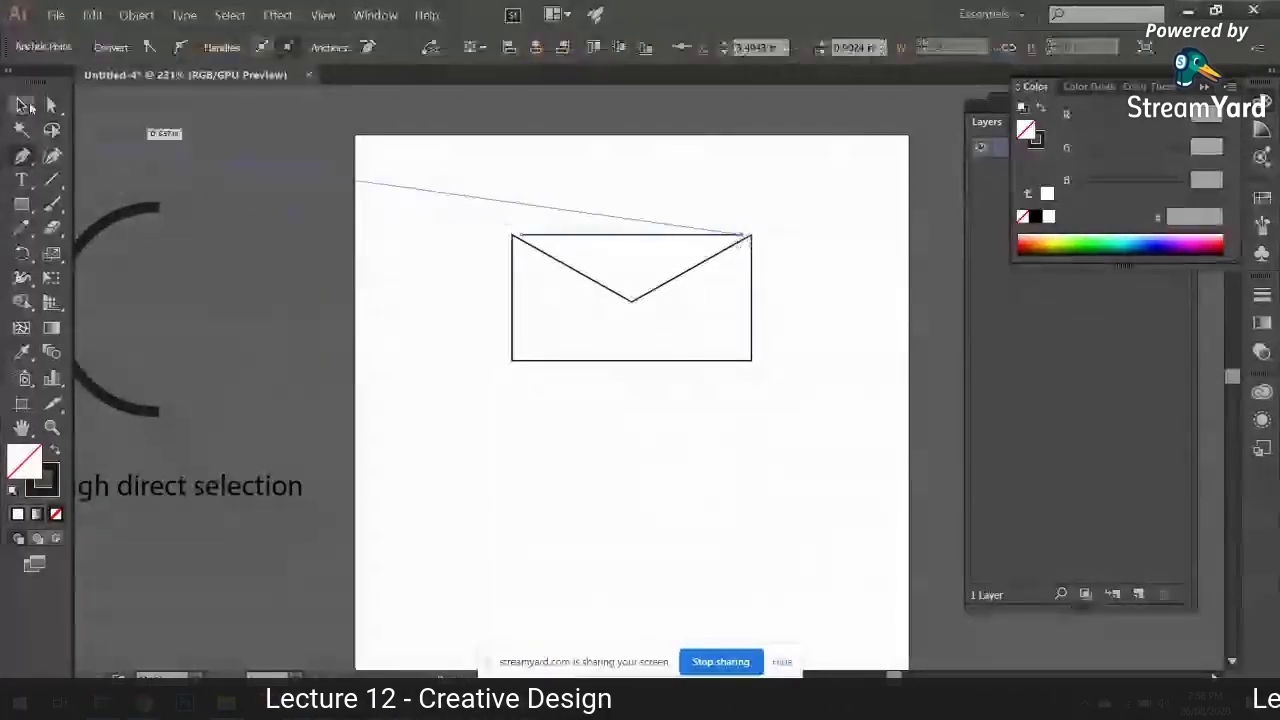
click(24, 105)
click(483, 417)
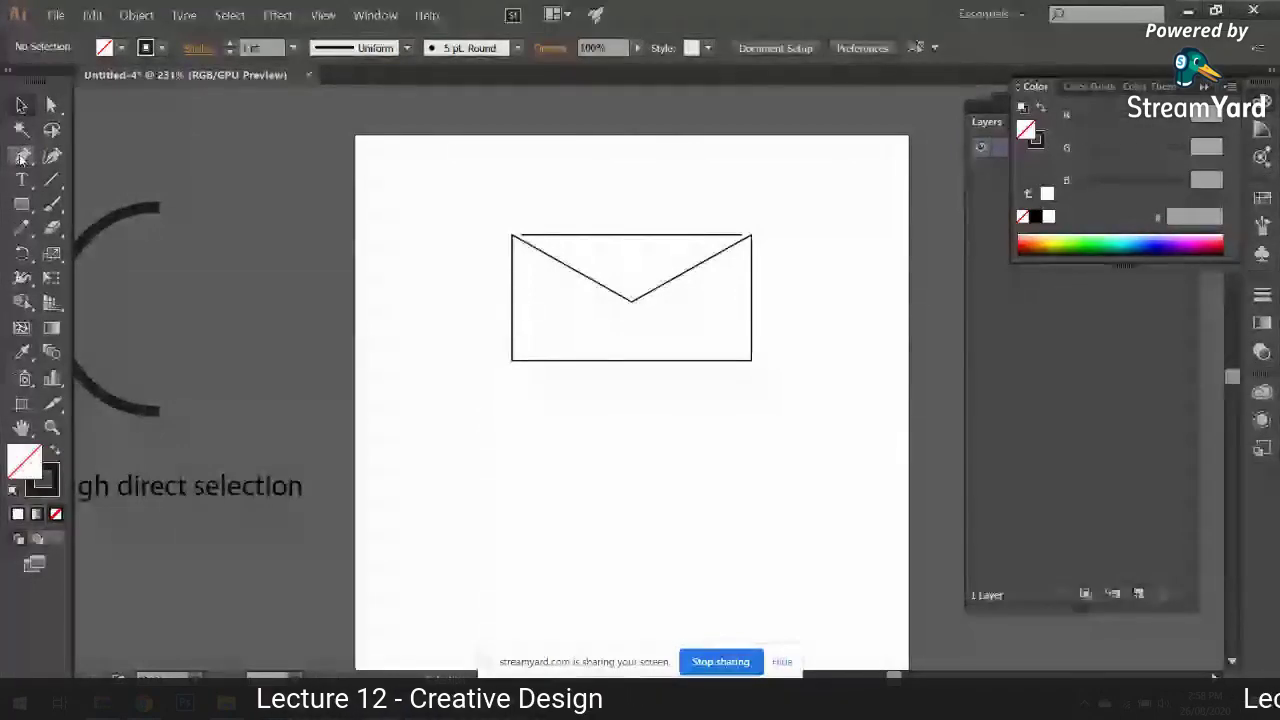
Step: Try deleting the anchor point at the tip of the envelope's notch and undo the deletion
drag(22, 152, 122, 204)
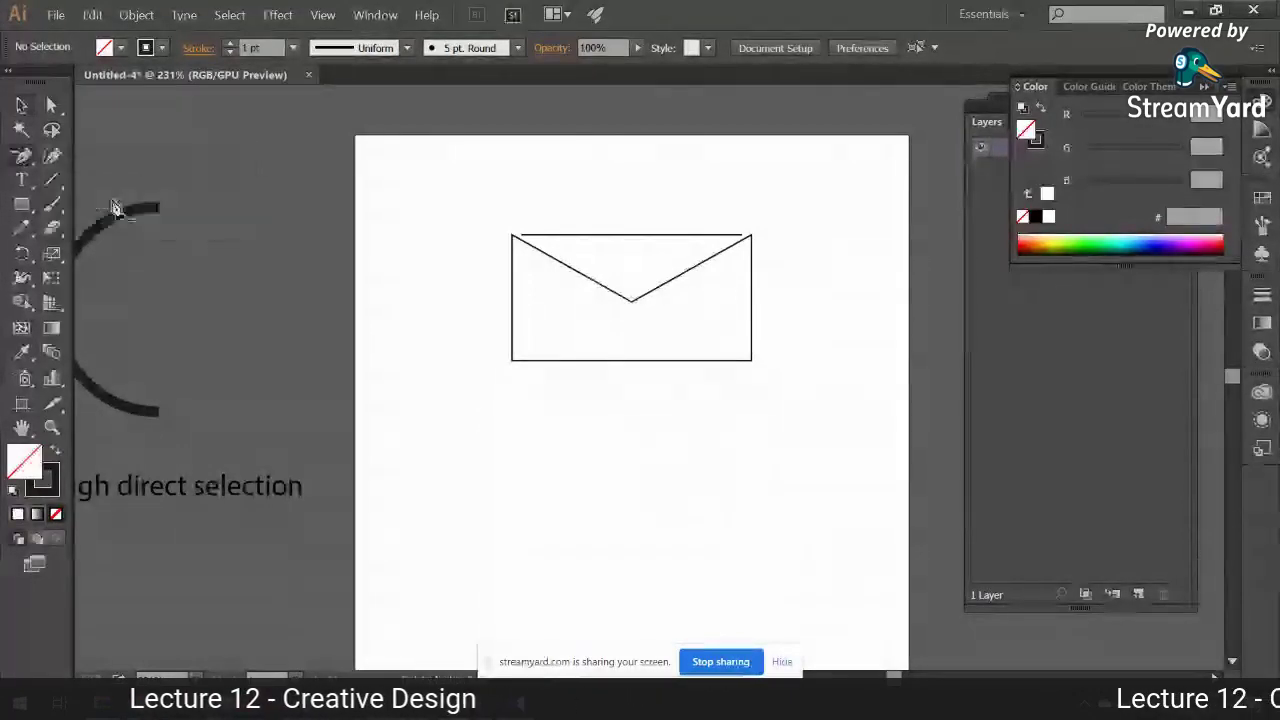
click(634, 302)
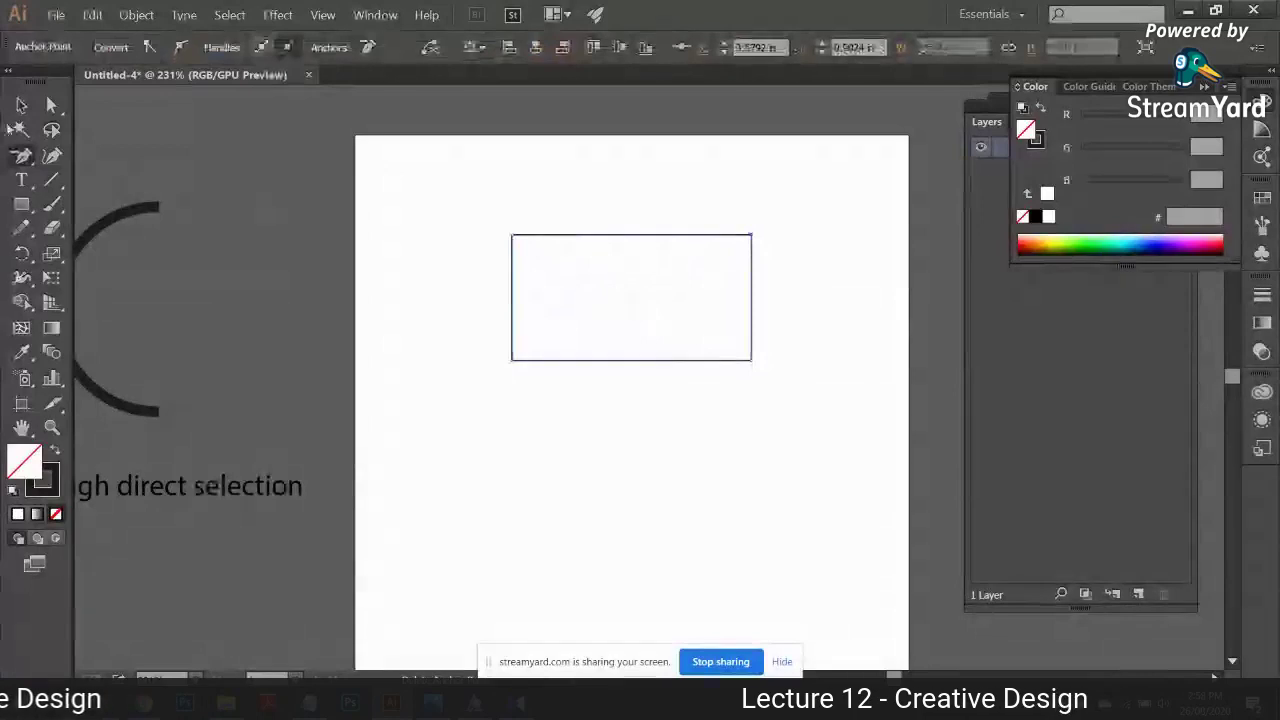
key(ctrl+z)
Step: Move the horizontal line above the envelope and delete the notch's anchor point to leave a plain rectangle
key(v)
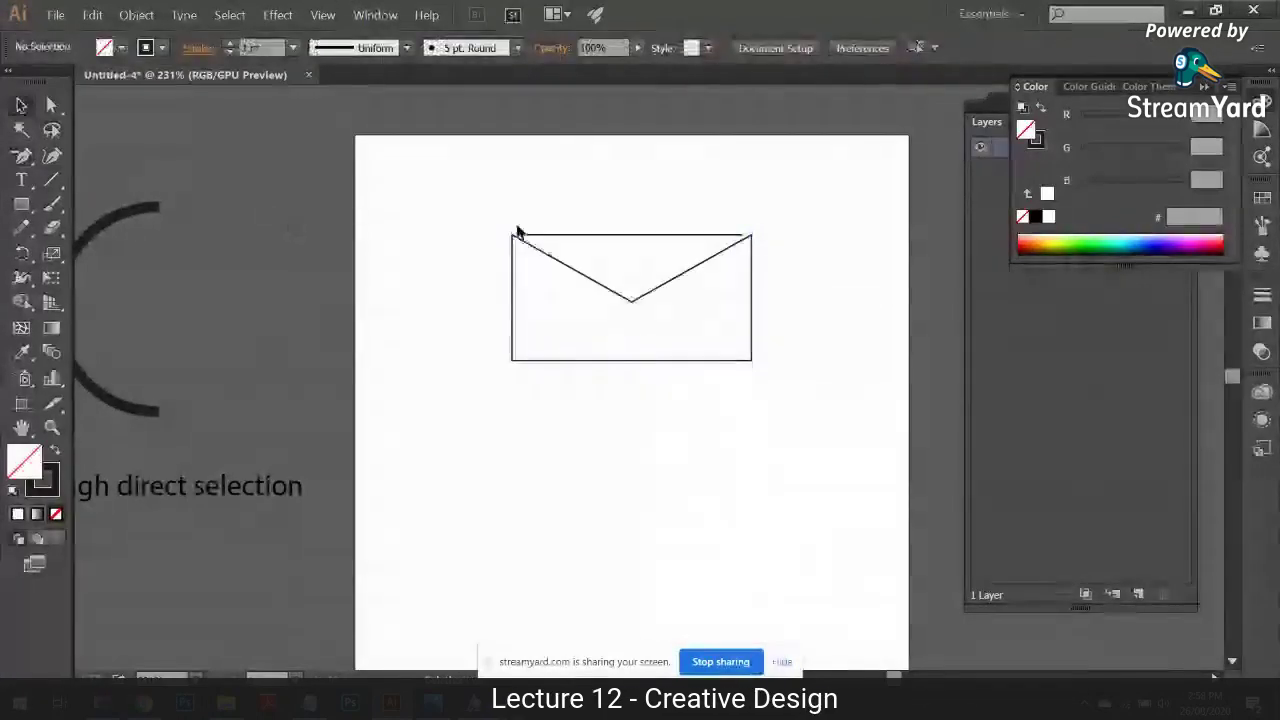
drag(636, 232, 636, 170)
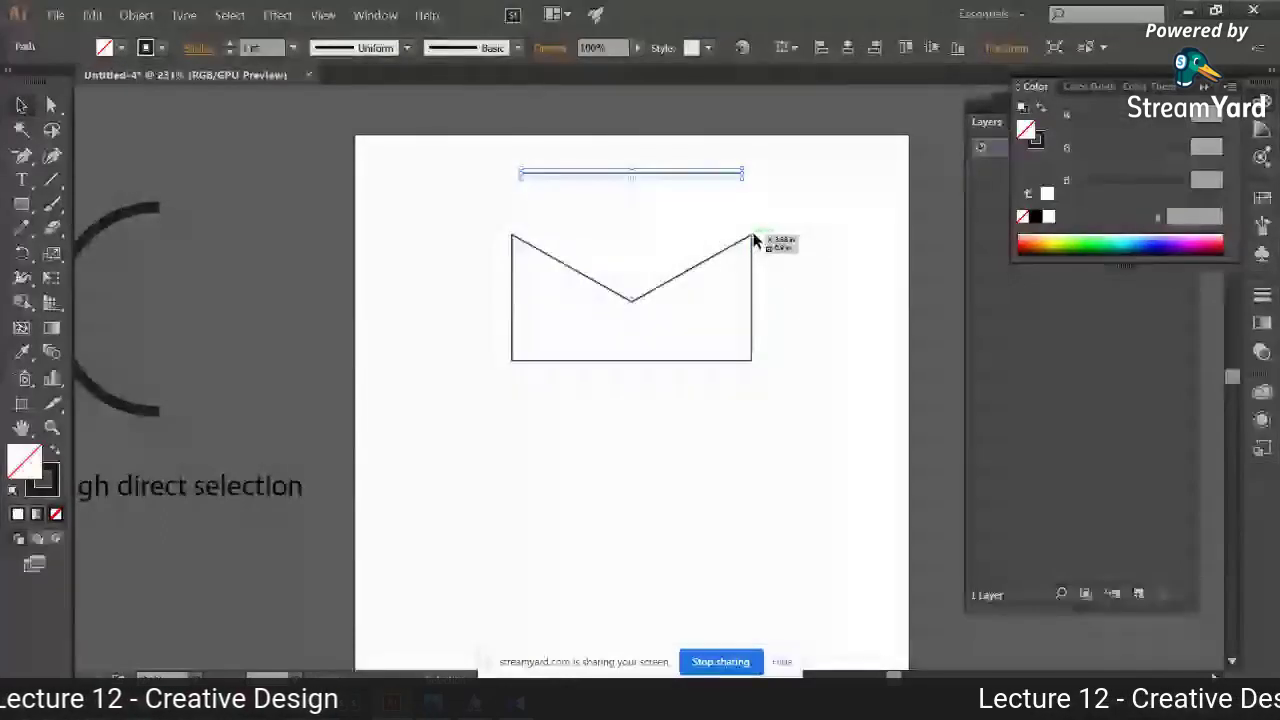
click(52, 105)
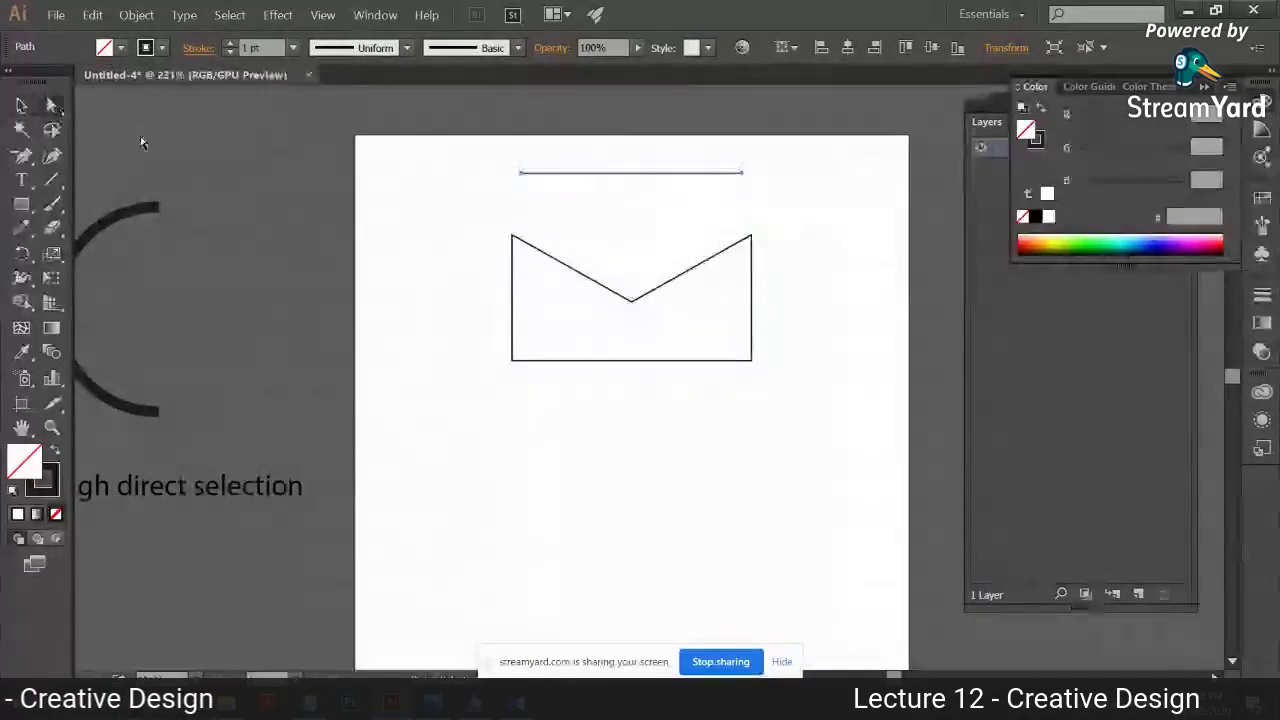
click(632, 302)
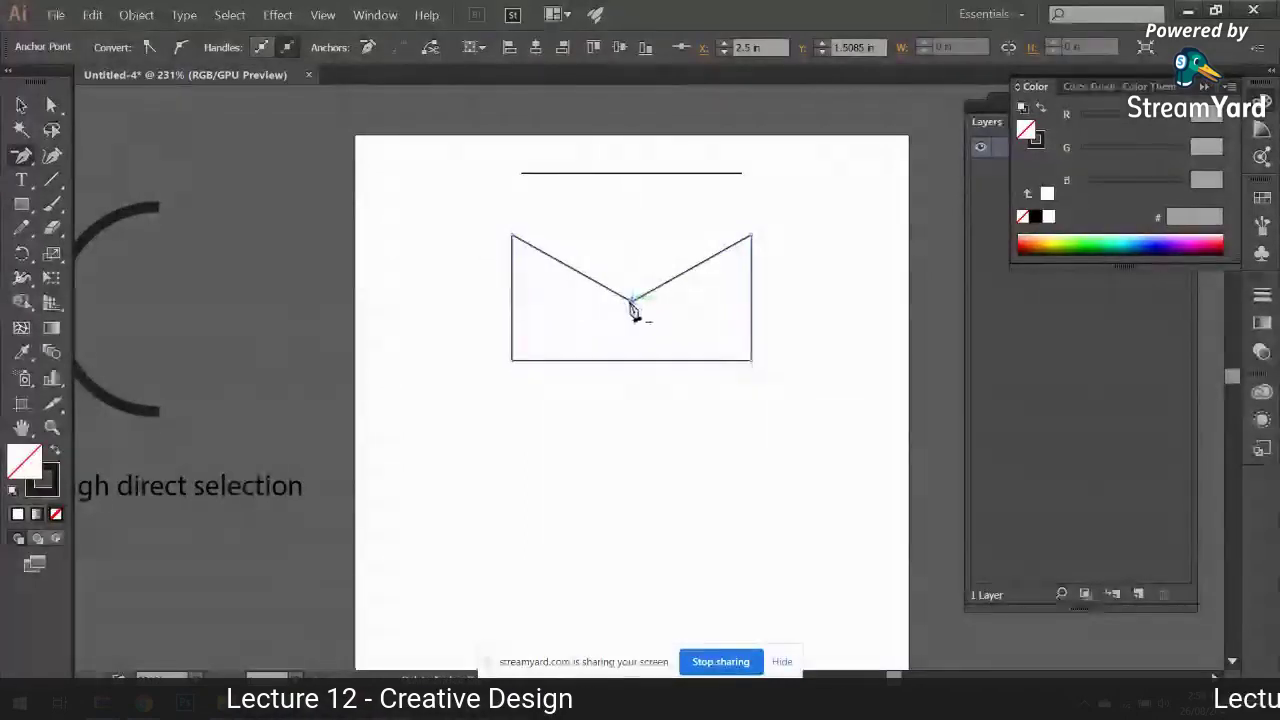
click(631, 303)
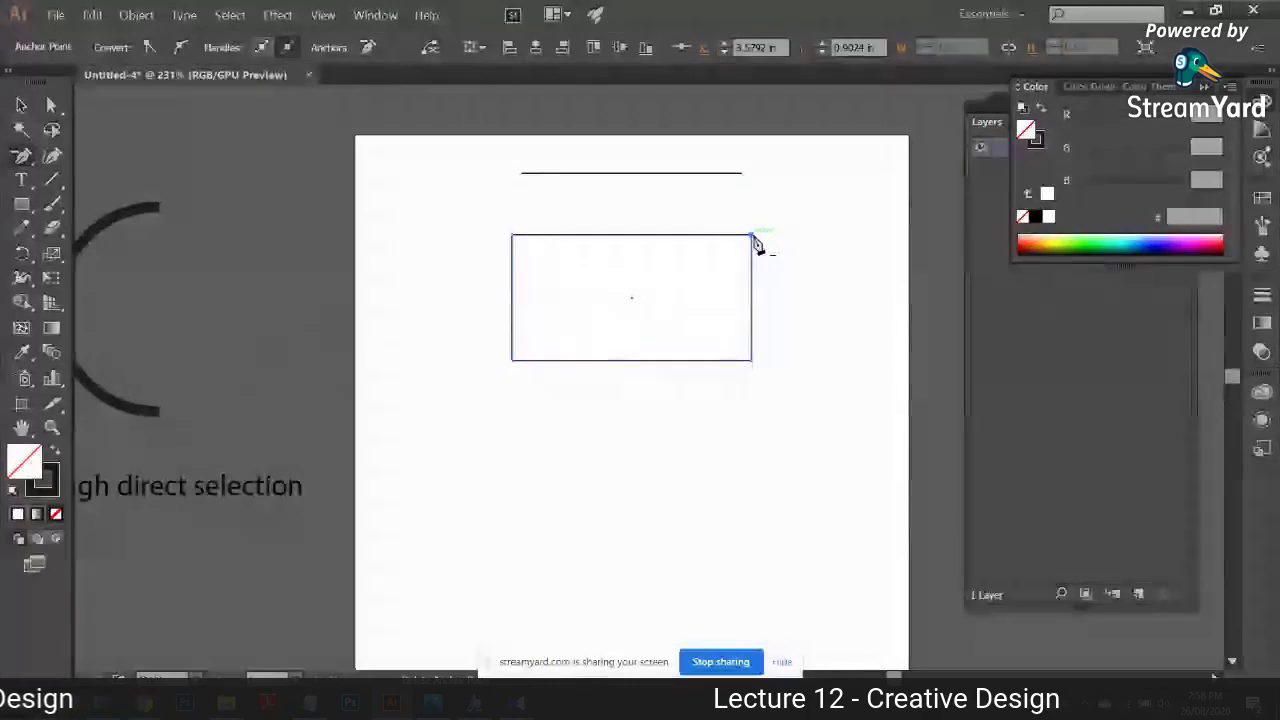
Step: Undo the notch deletion and the line's move, and shift the whole envelope off the artboard beside the arc
key(ctrl+z)
key(ctrl+z)
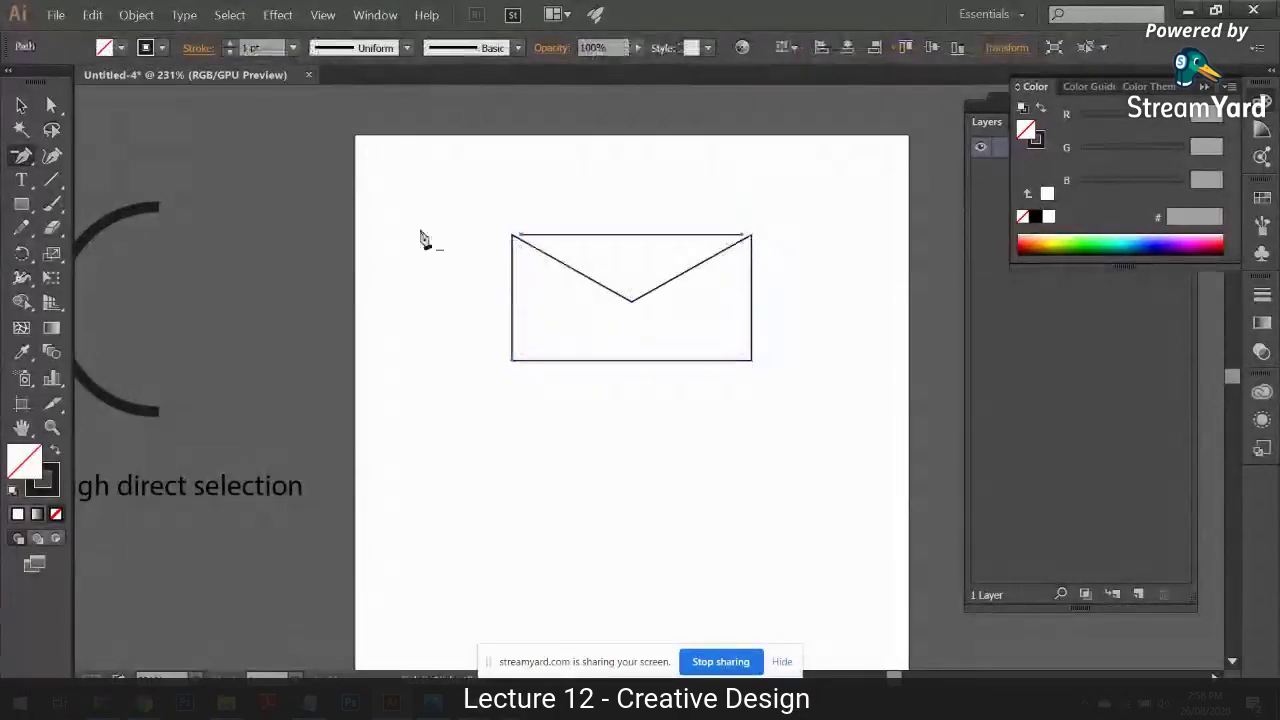
click(21, 105)
drag(449, 194, 313, 304)
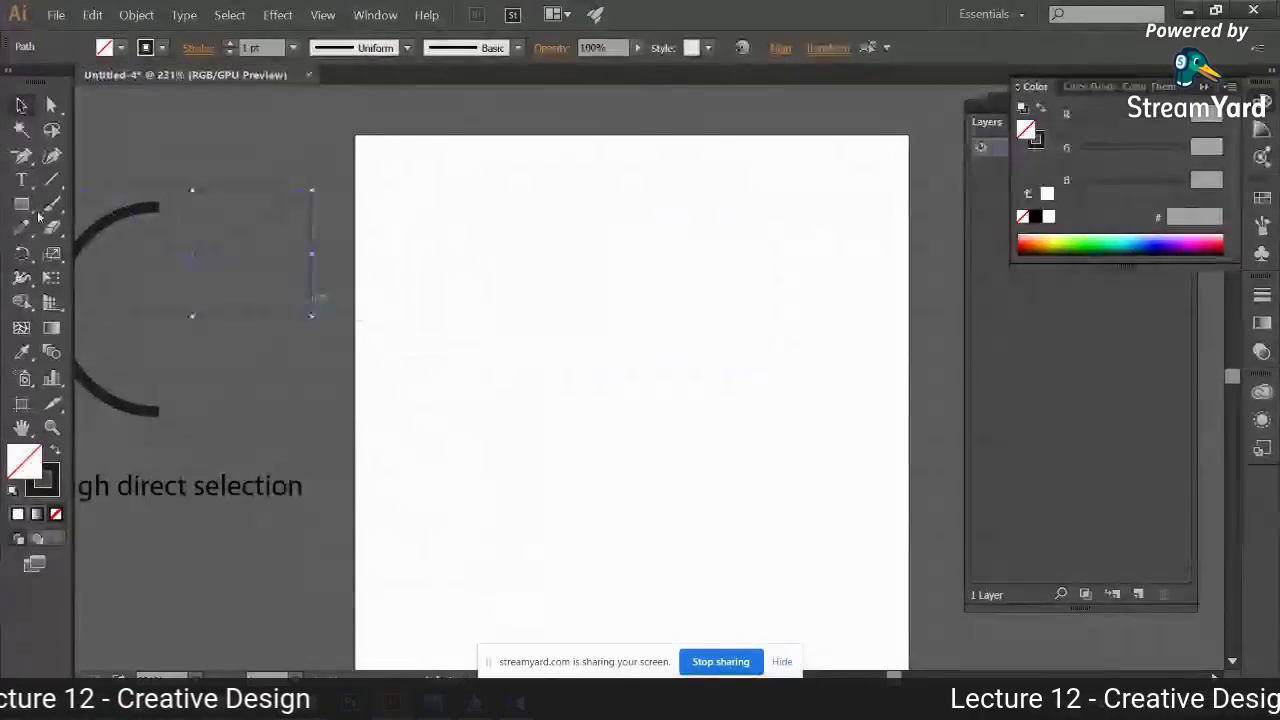
Step: Draw a tall rectangle on the artboard and add an anchor point at the midpoint of its top edge
key(m)
drag(522, 230, 762, 578)
click(27, 157)
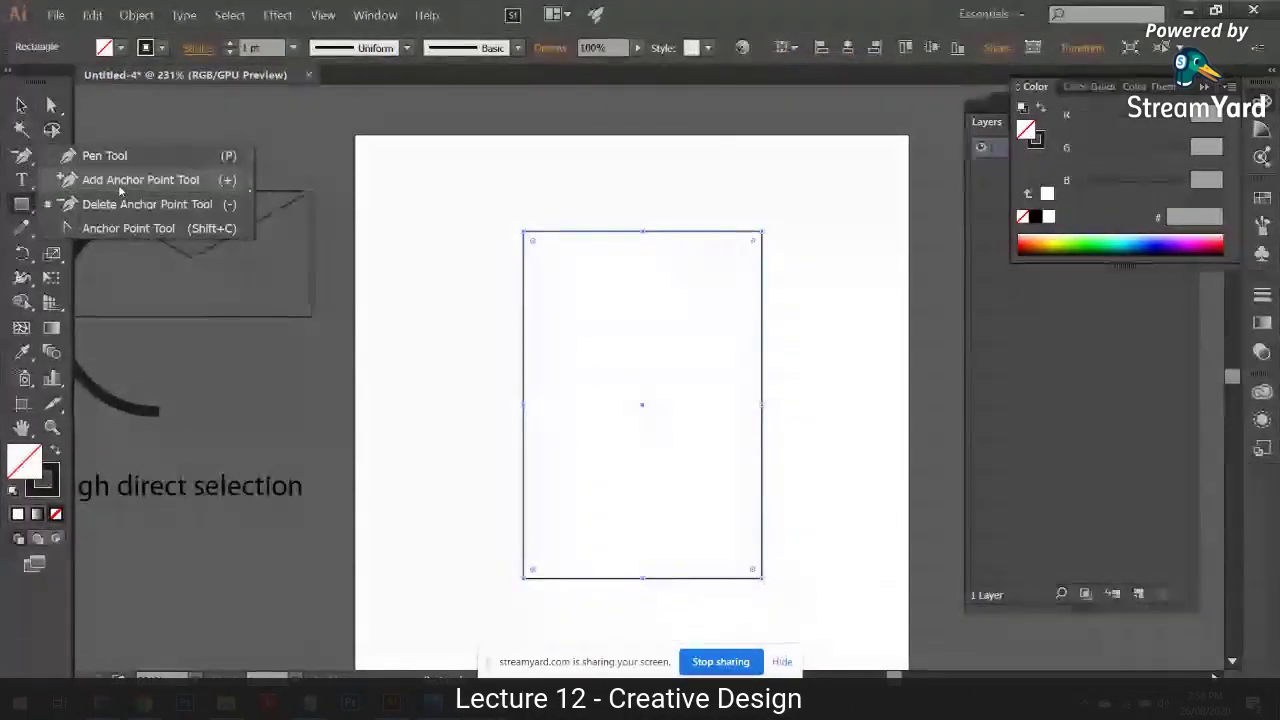
click(140, 179)
click(22, 156)
click(115, 155)
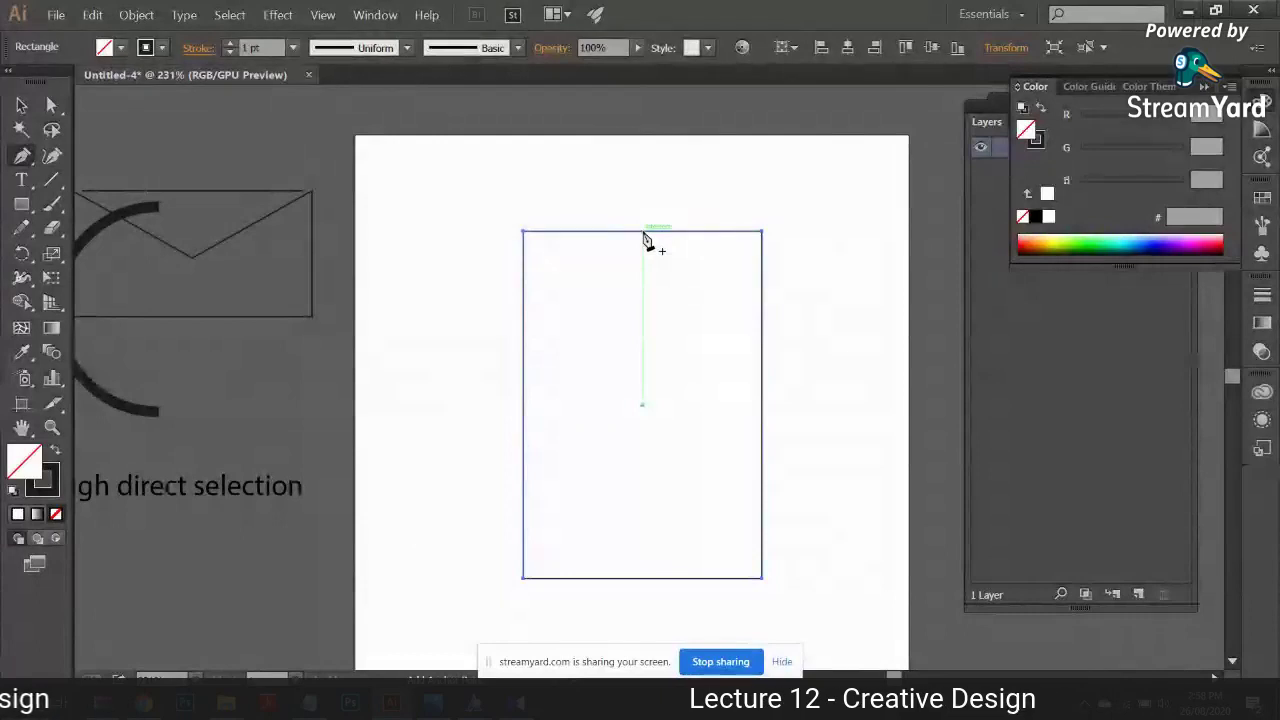
click(645, 240)
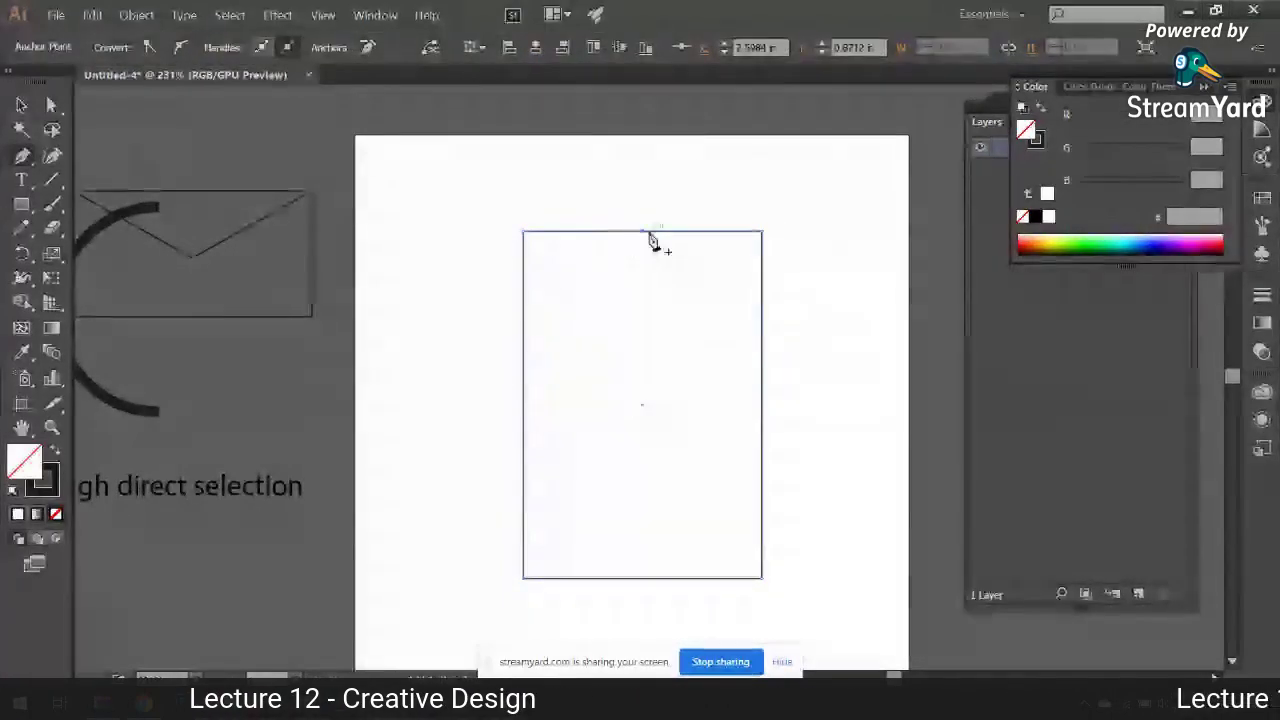
Step: Try moving the added anchor point diagonally toward the rectangle's far side with Direct Selection and undo the move
key(a)
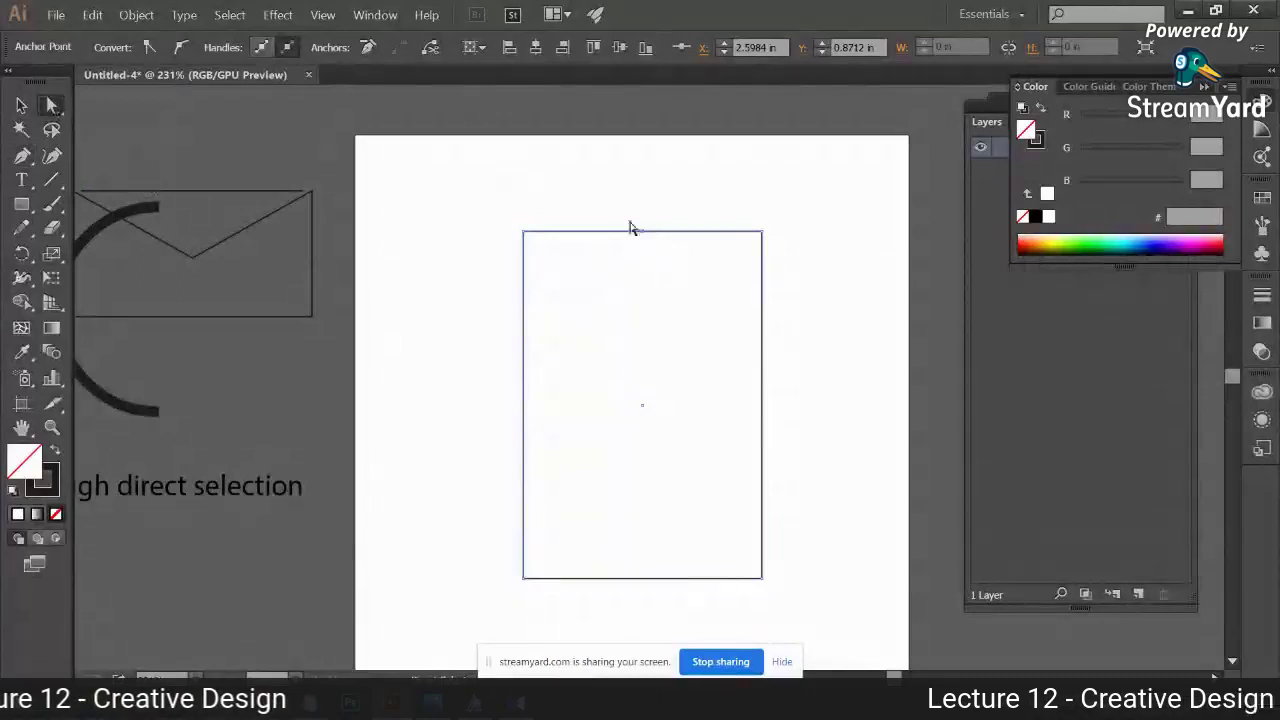
drag(642, 231, 738, 334)
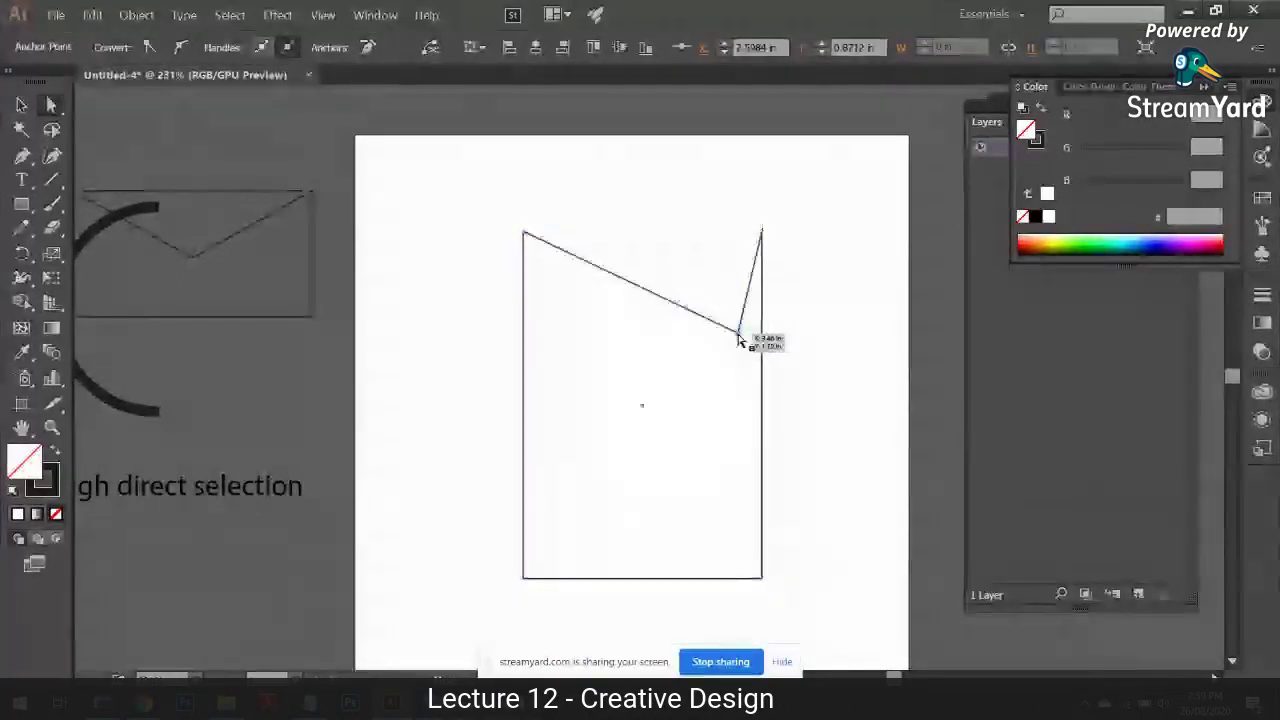
key(ctrl+z)
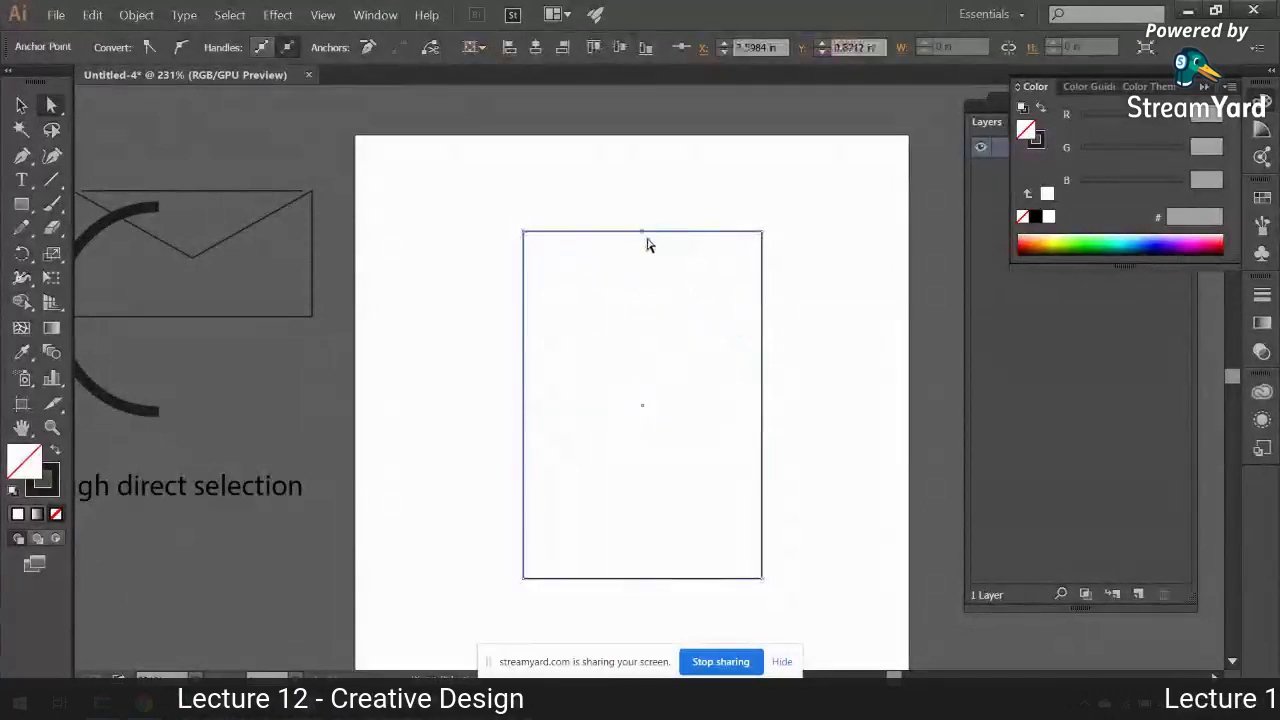
Step: Pull the top edge's middle anchor point straight down into a centred V-shaped notch and deselect the shape
drag(645, 234, 642, 300)
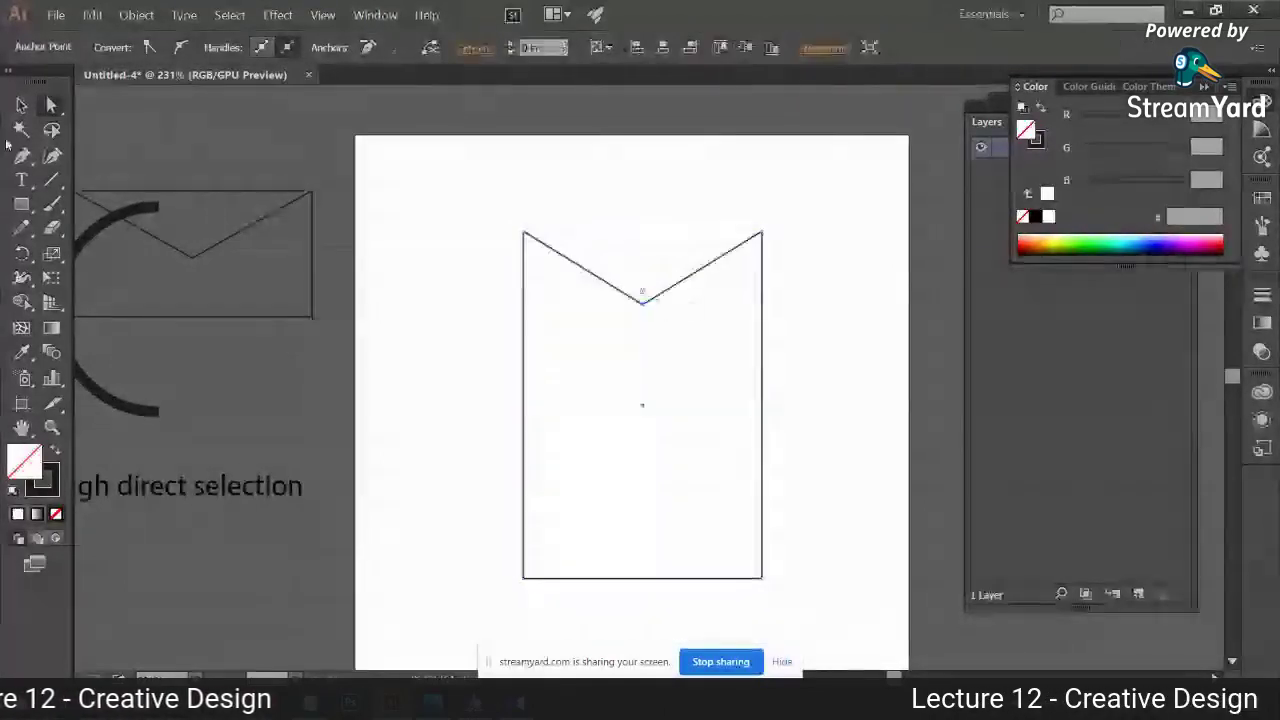
drag(557, 588, 806, 598)
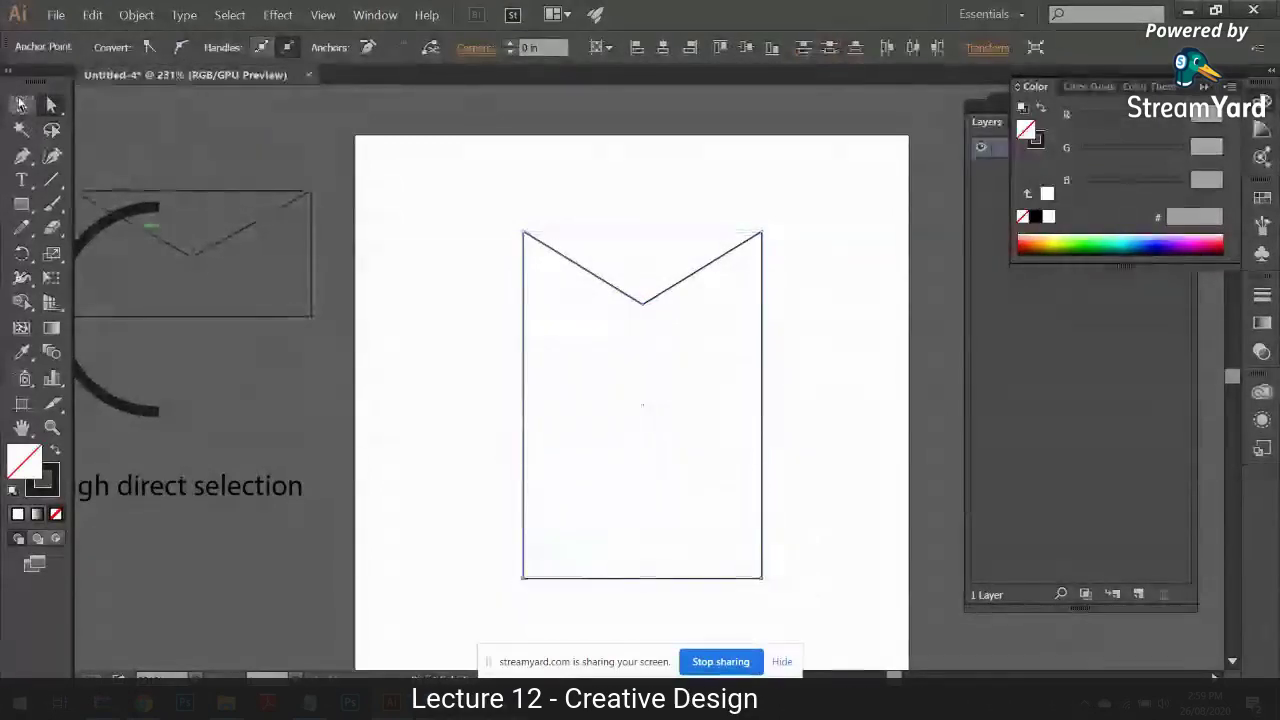
click(20, 104)
click(445, 180)
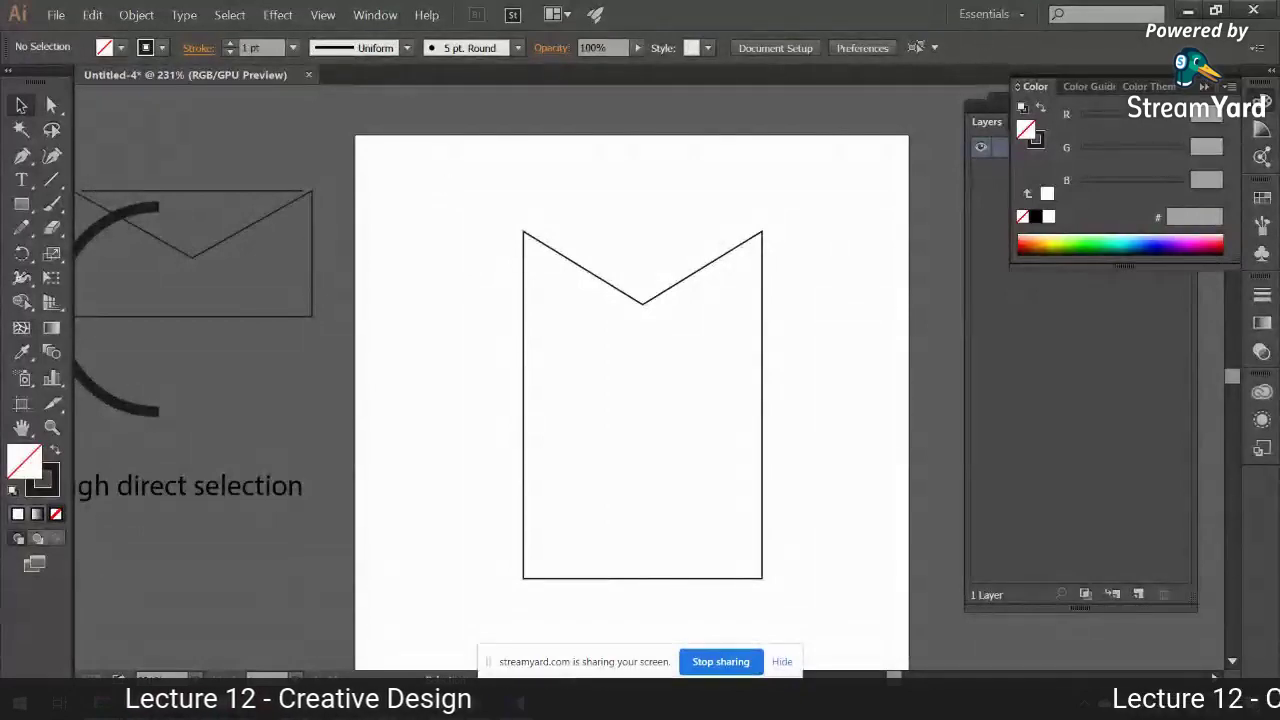
Step: Switch to the StreamYard studio in Chrome and copy the guest invitation link
mouse_move(130, 652)
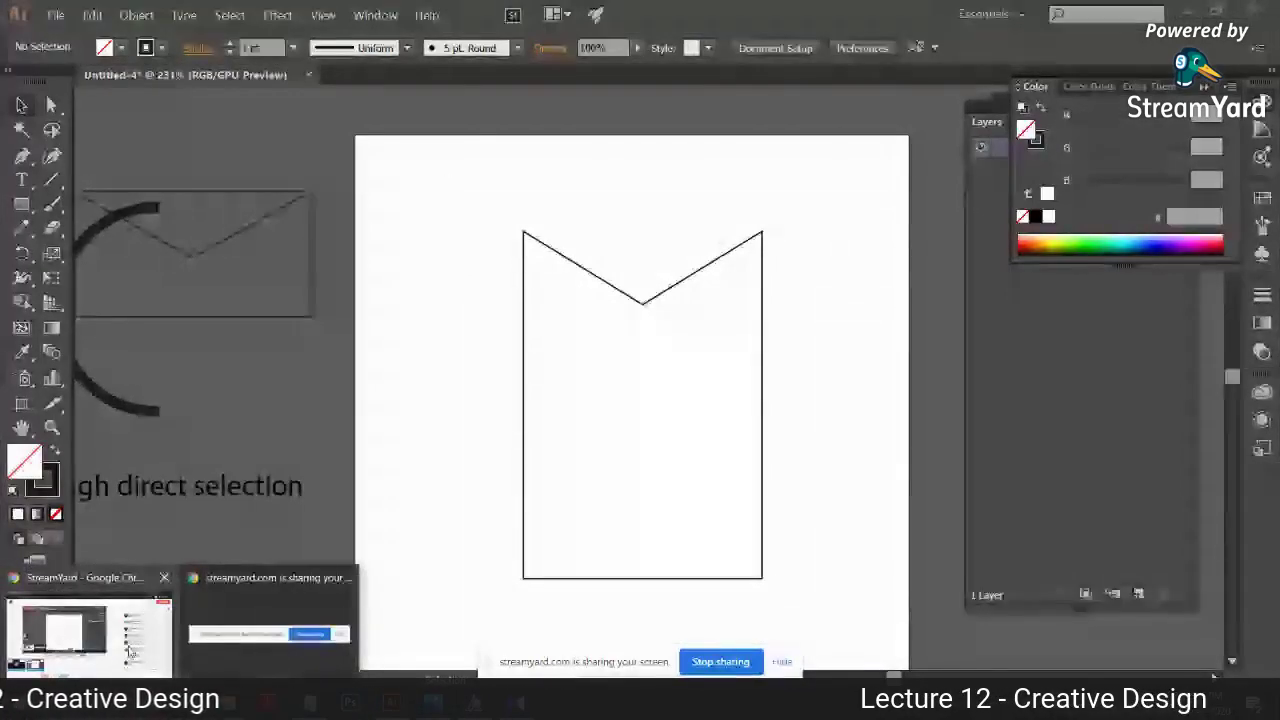
click(130, 652)
click(504, 654)
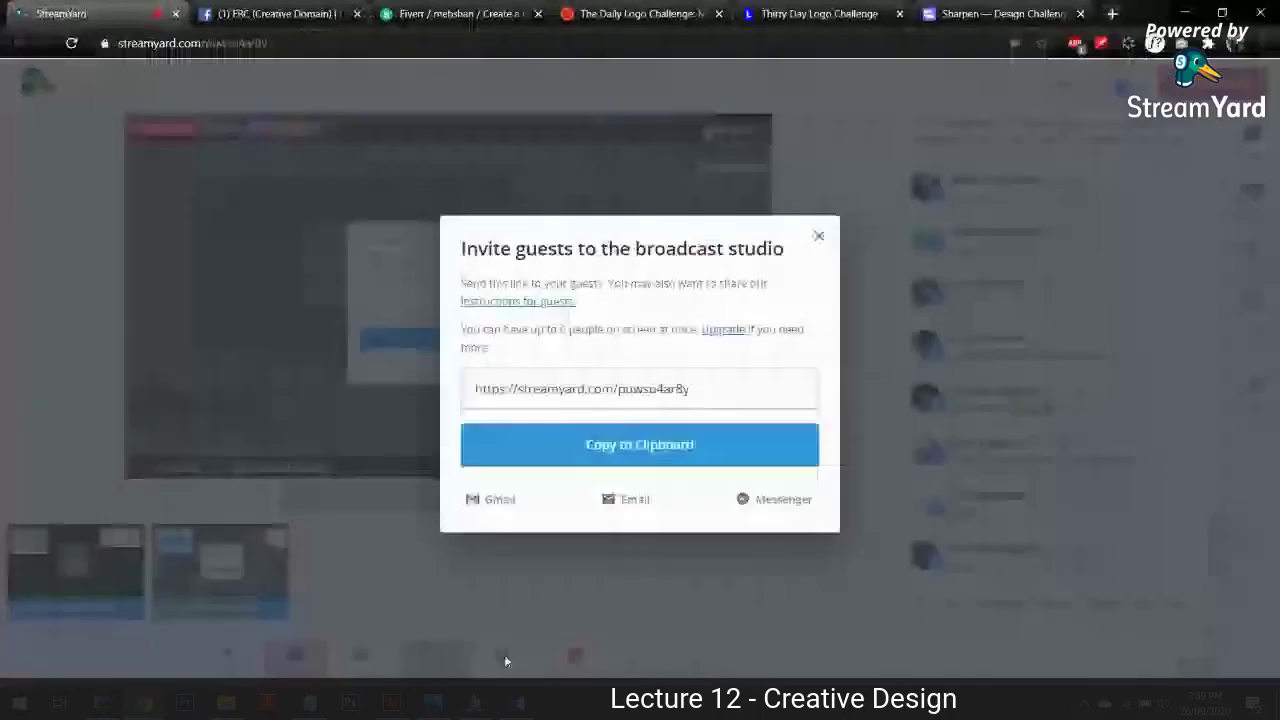
click(609, 446)
Step: Open the live Lecture 12 broadcast on Facebook from the studio and post the guest invitation link as a comment
click(300, 10)
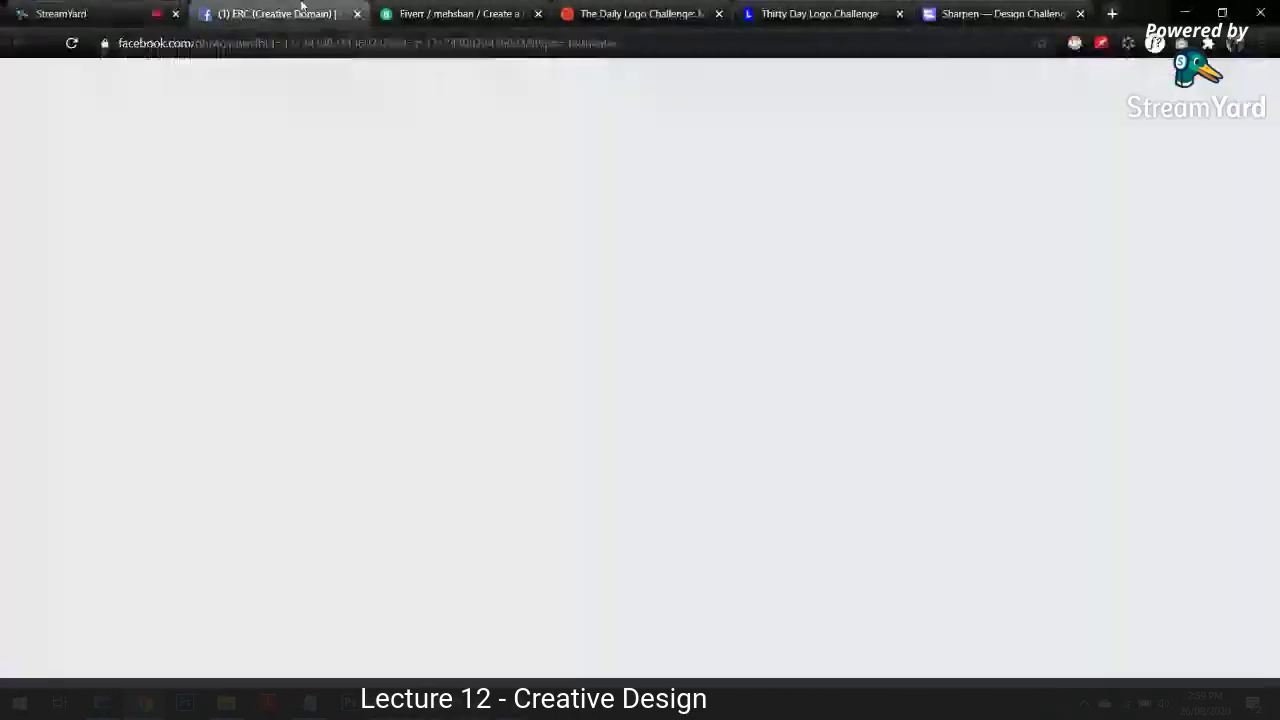
click(60, 13)
click(789, 584)
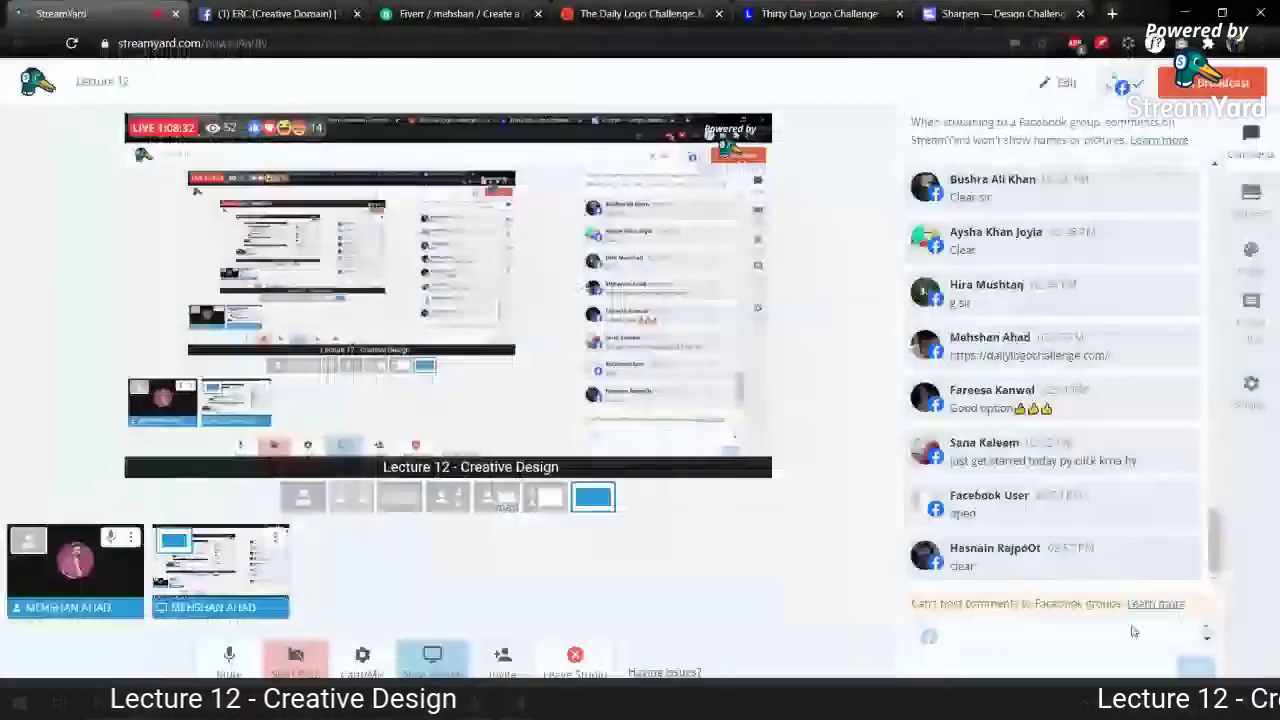
click(1124, 87)
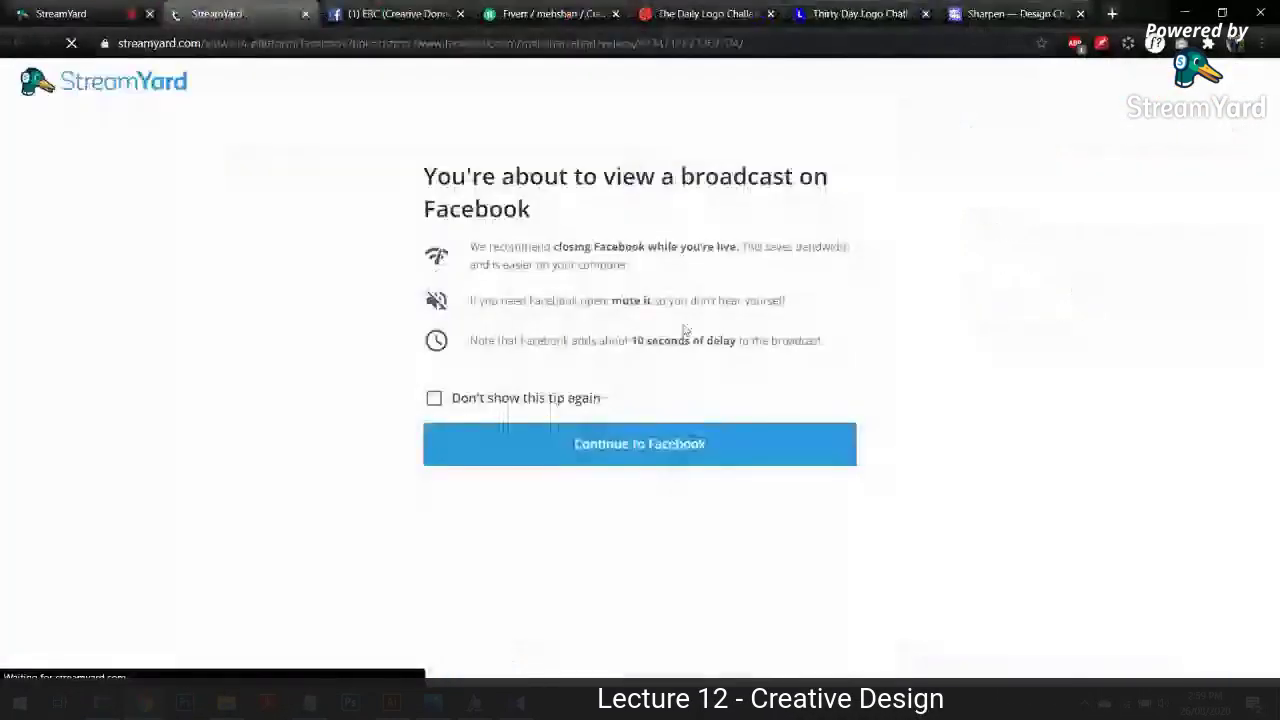
click(744, 430)
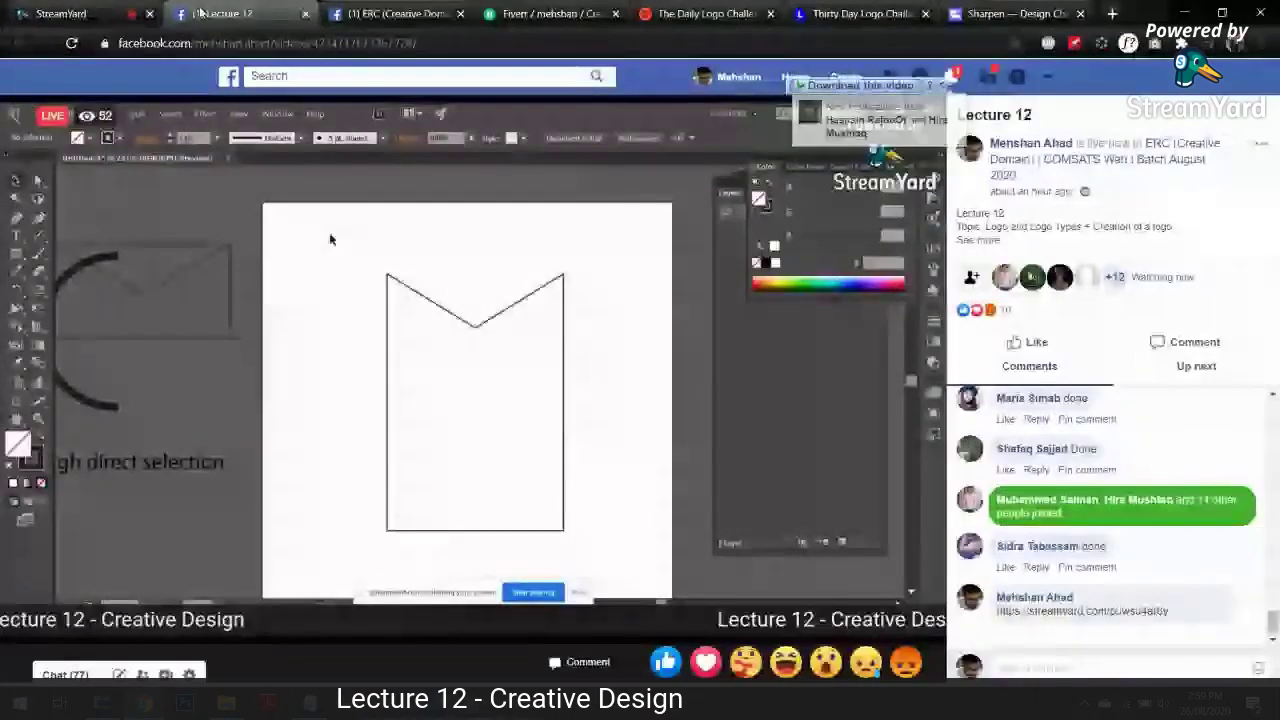
Step: Return to the StreamYard studio to check the incoming comments and close the Facebook broadcast page
click(60, 13)
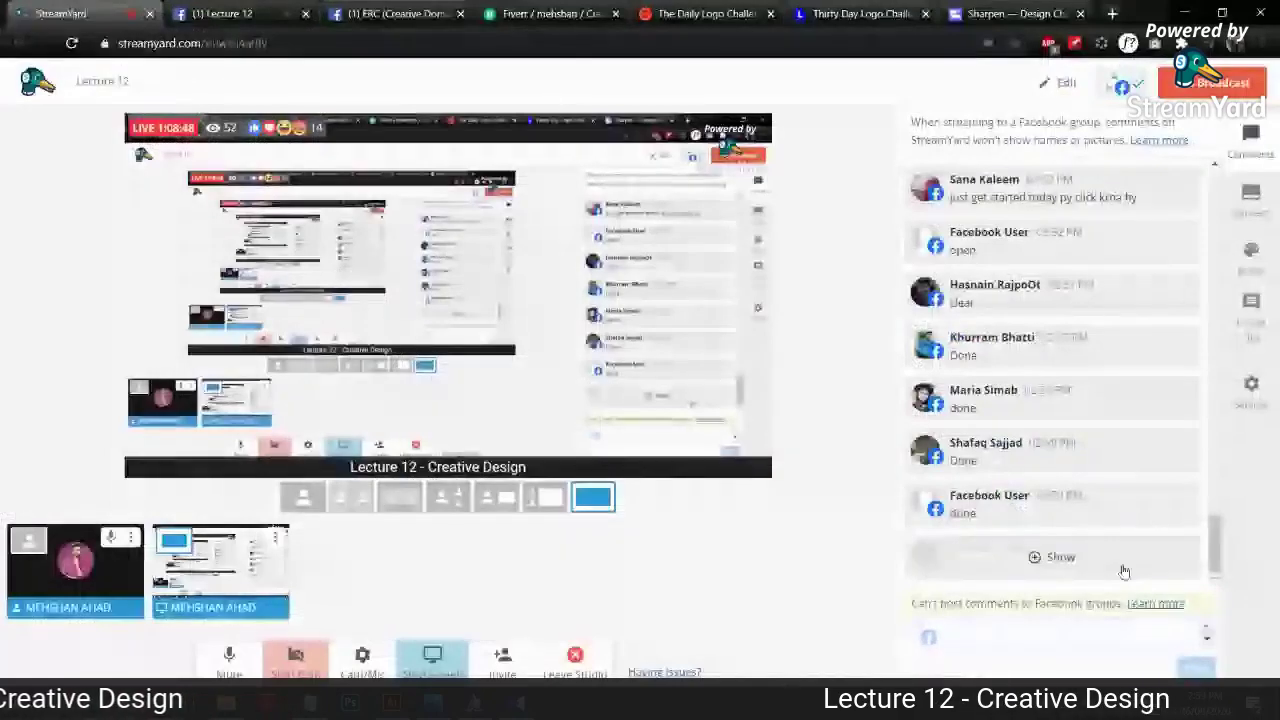
click(1124, 571)
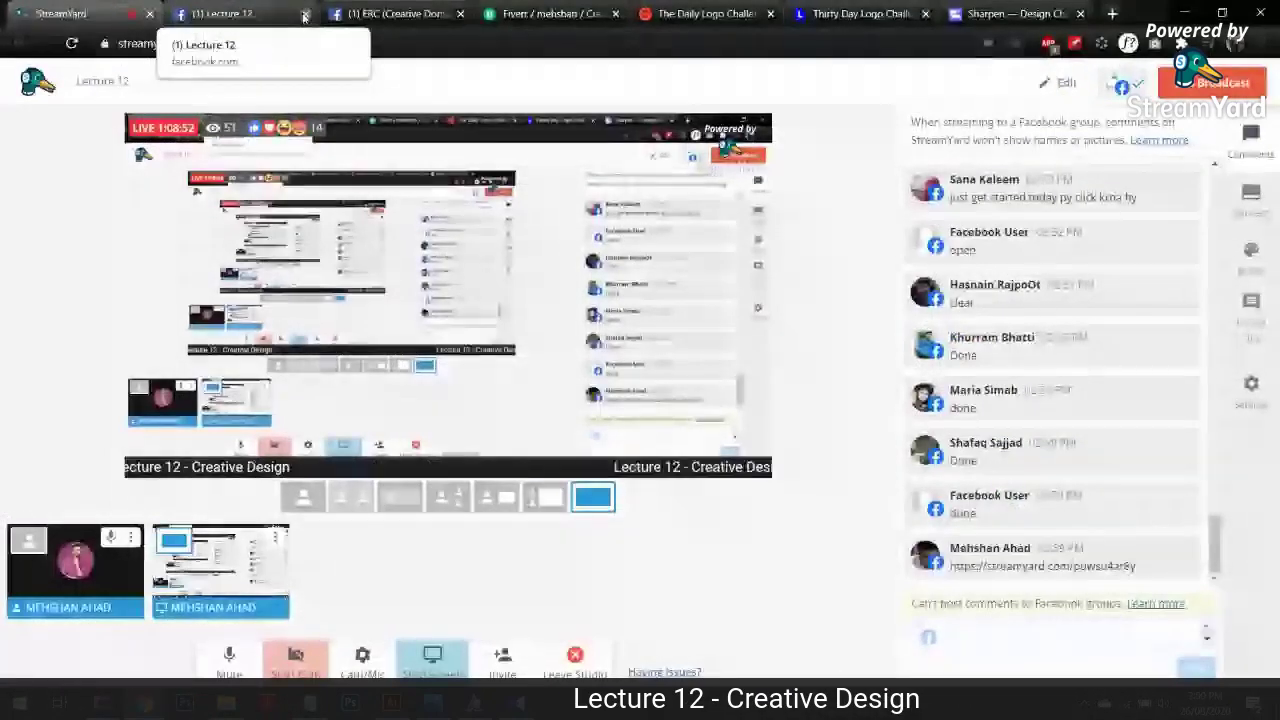
click(304, 14)
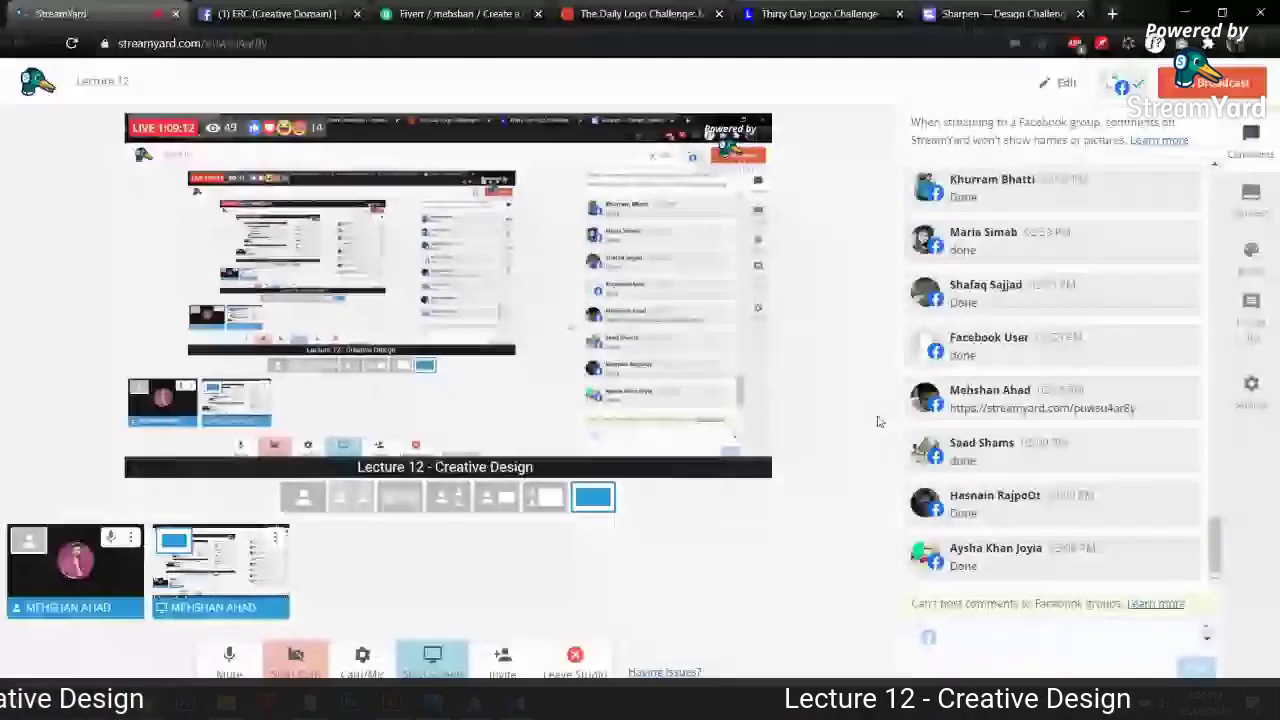
Step: Switch back to Illustrator, undo the V notch, and raise the rectangle's top middle anchor point into a pointed peak
key(alt+Tab)
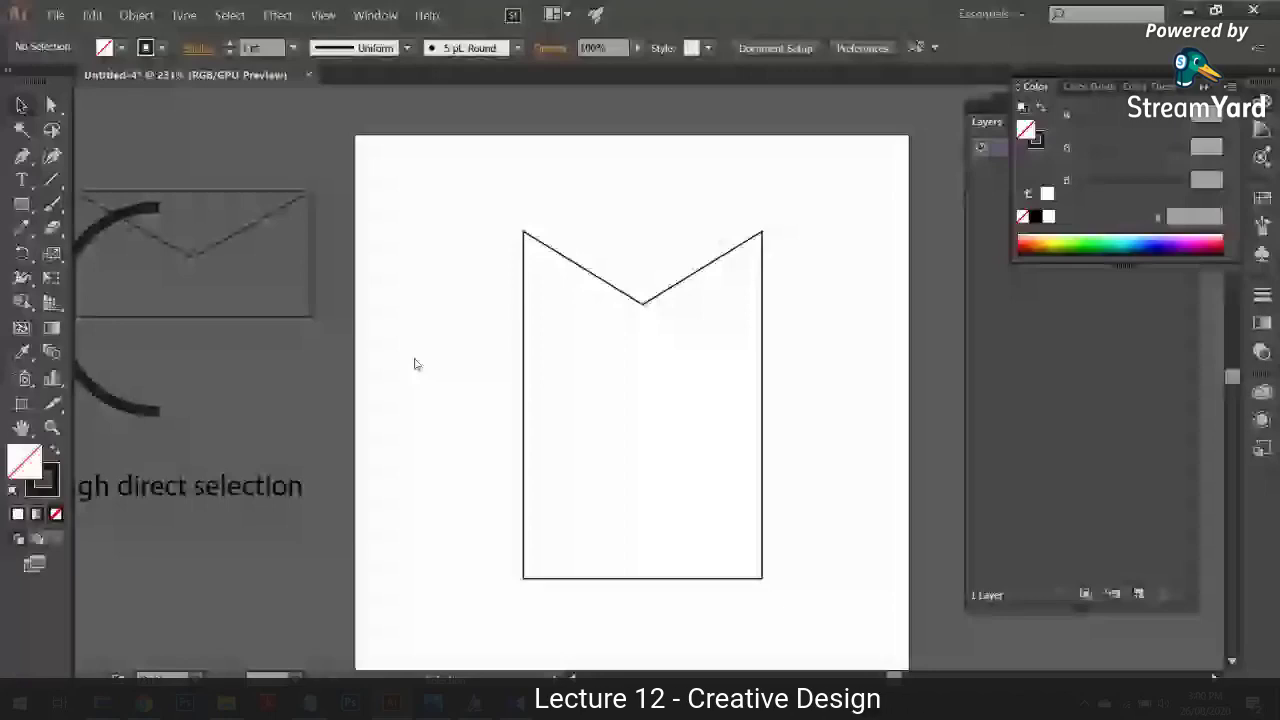
key(ctrl+z)
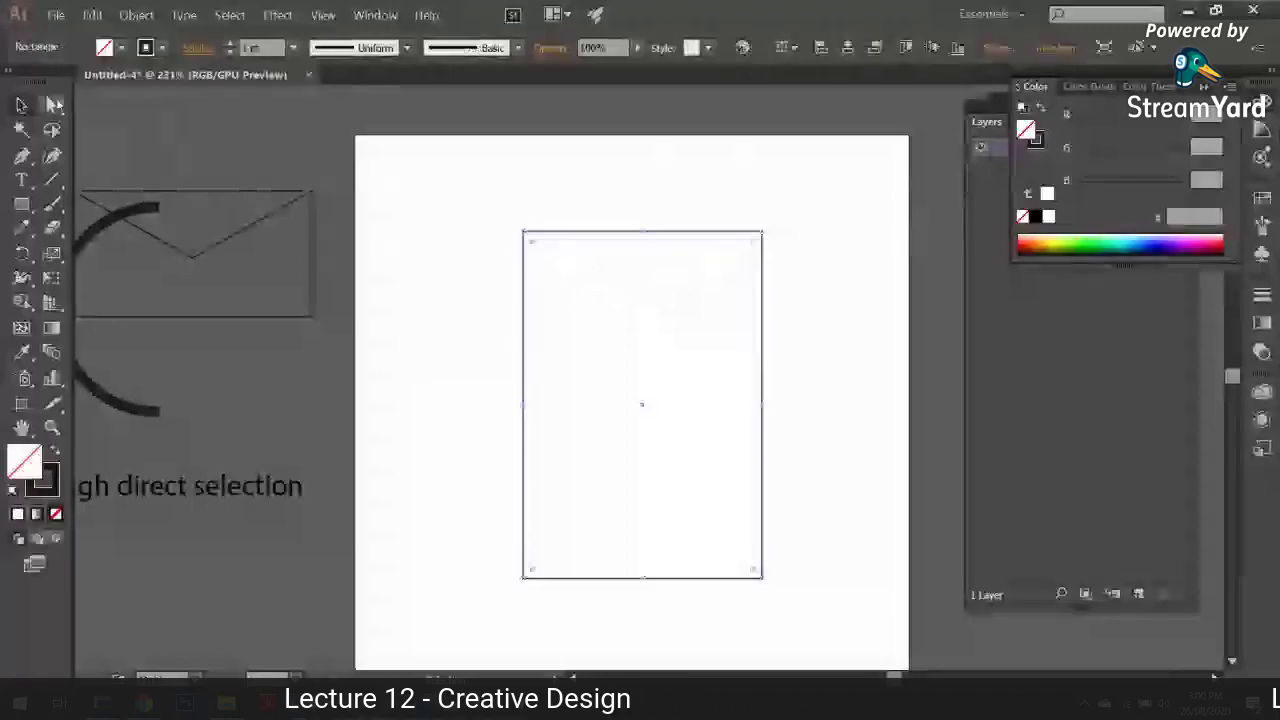
key(ctrl+z)
key(ctrl+z)
key(ctrl+z)
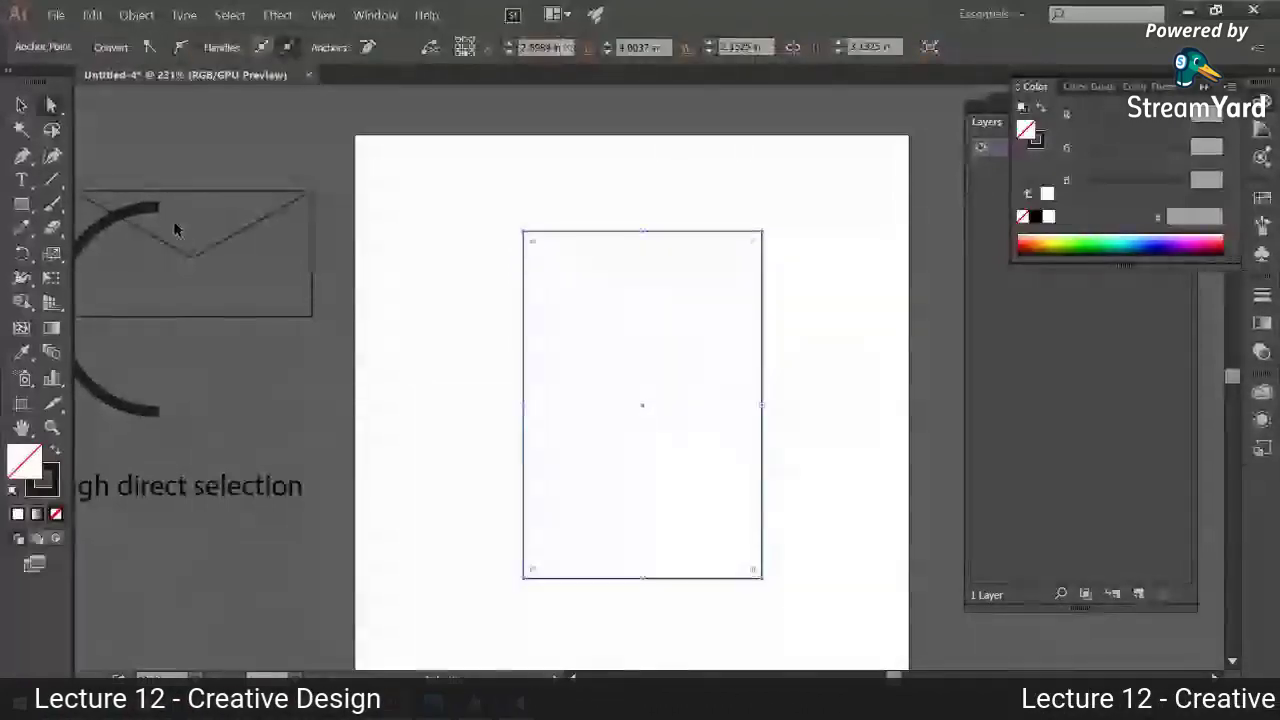
key(ctrl+shift+z)
drag(643, 232, 643, 160)
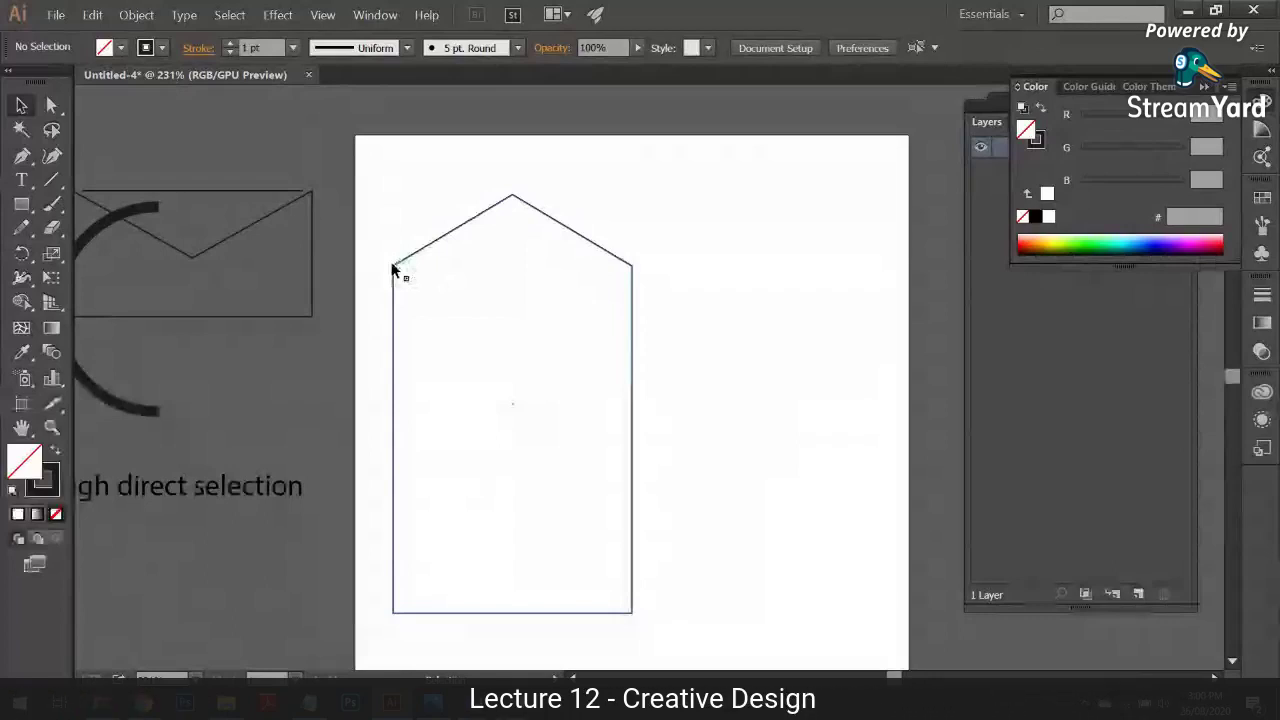
Step: Convert the peak to a smooth arch with the Anchor Point tool and move the arched shape to the artboard's centre
key(shift+c)
drag(512, 195, 615, 196)
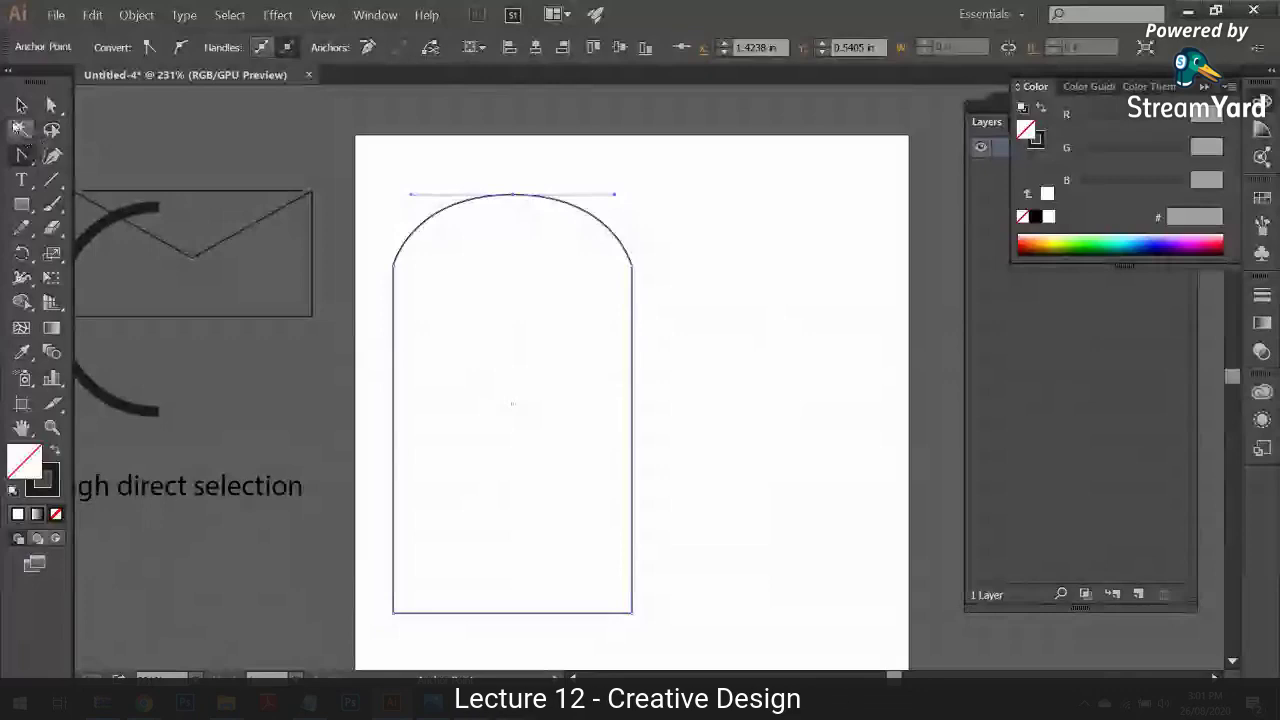
key(v)
drag(392, 347, 506, 334)
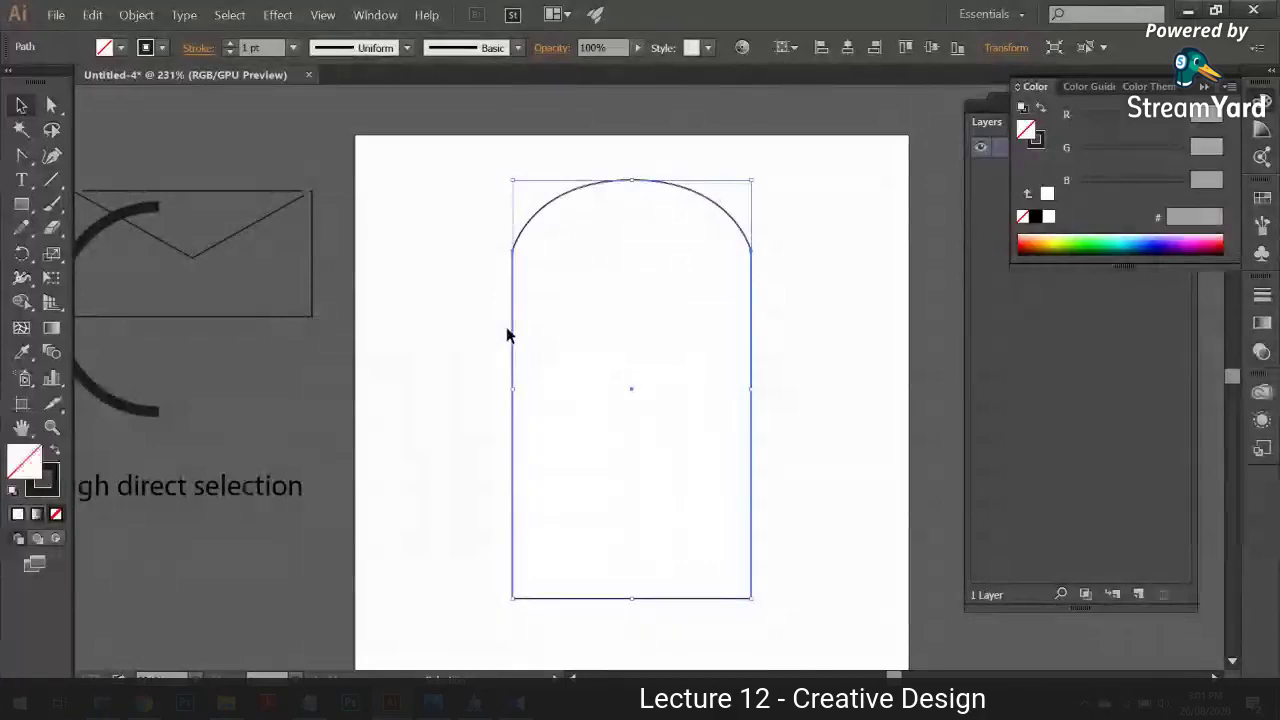
Step: Check the viewers' comments in StreamYard, return to Illustrator, and clear the arched shape from the artboard
key(alt+Tab)
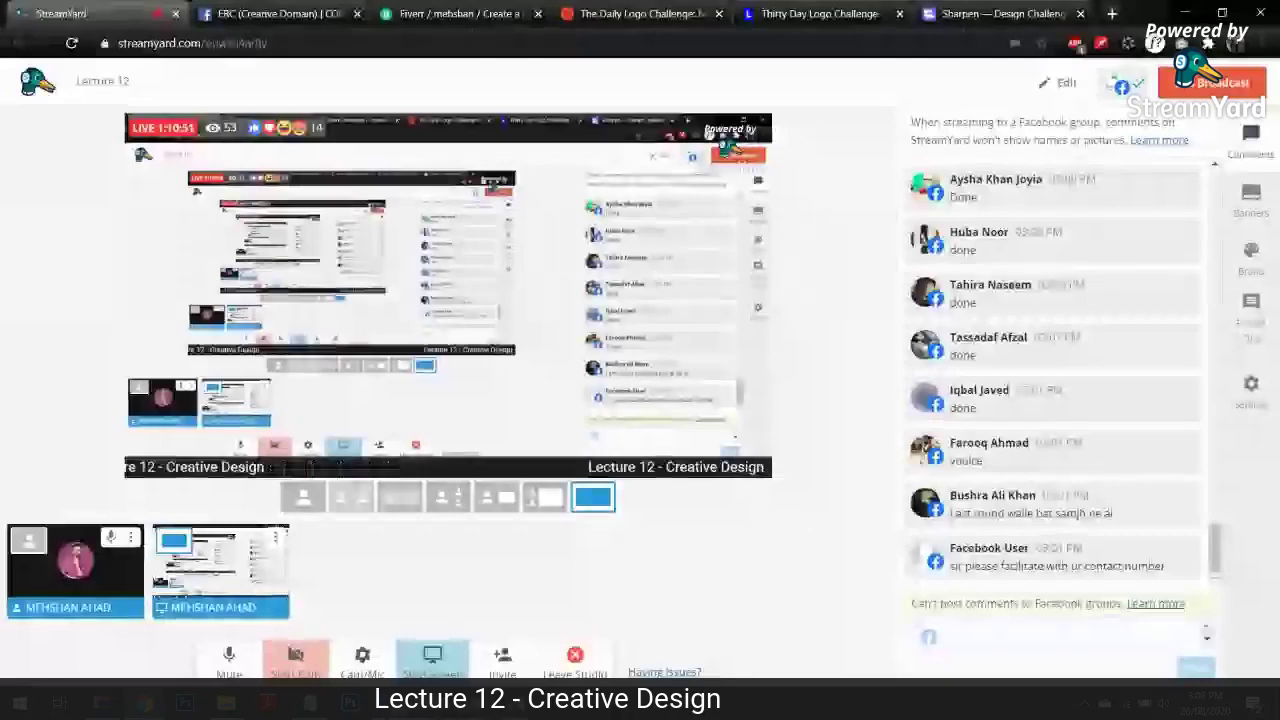
click(391, 702)
key(ctrl+z)
key(ctrl+z)
key(ctrl+z)
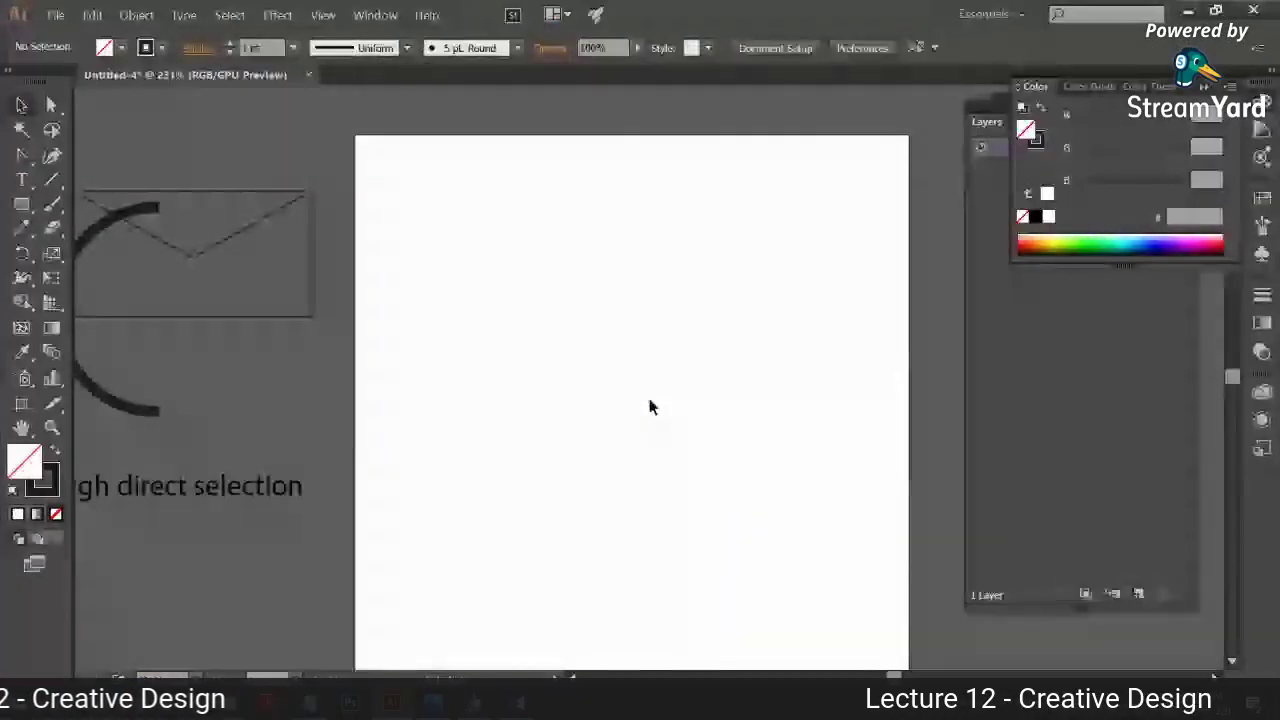
Step: Draw a new tall rectangle and raise an anchor point added at its top edge's midpoint into a pointed peak
key(m)
drag(496, 249, 720, 586)
click(21, 155)
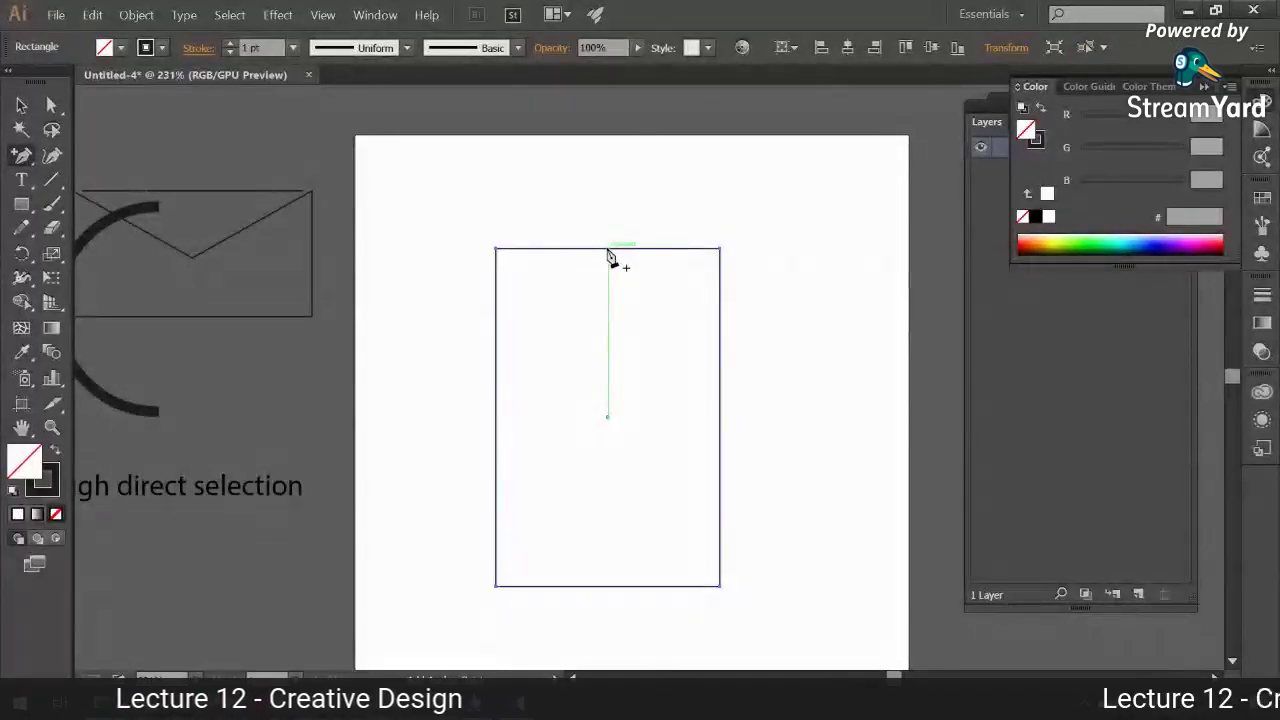
click(609, 249)
key(a)
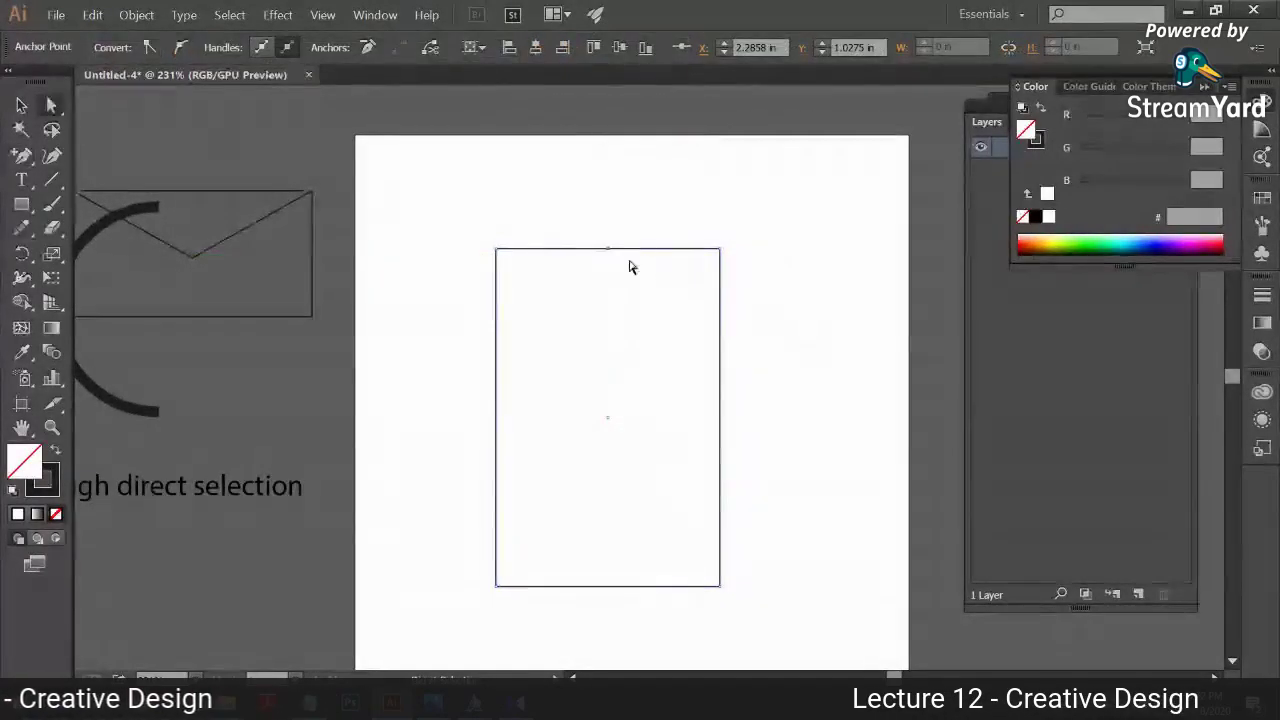
drag(608, 249, 608, 156)
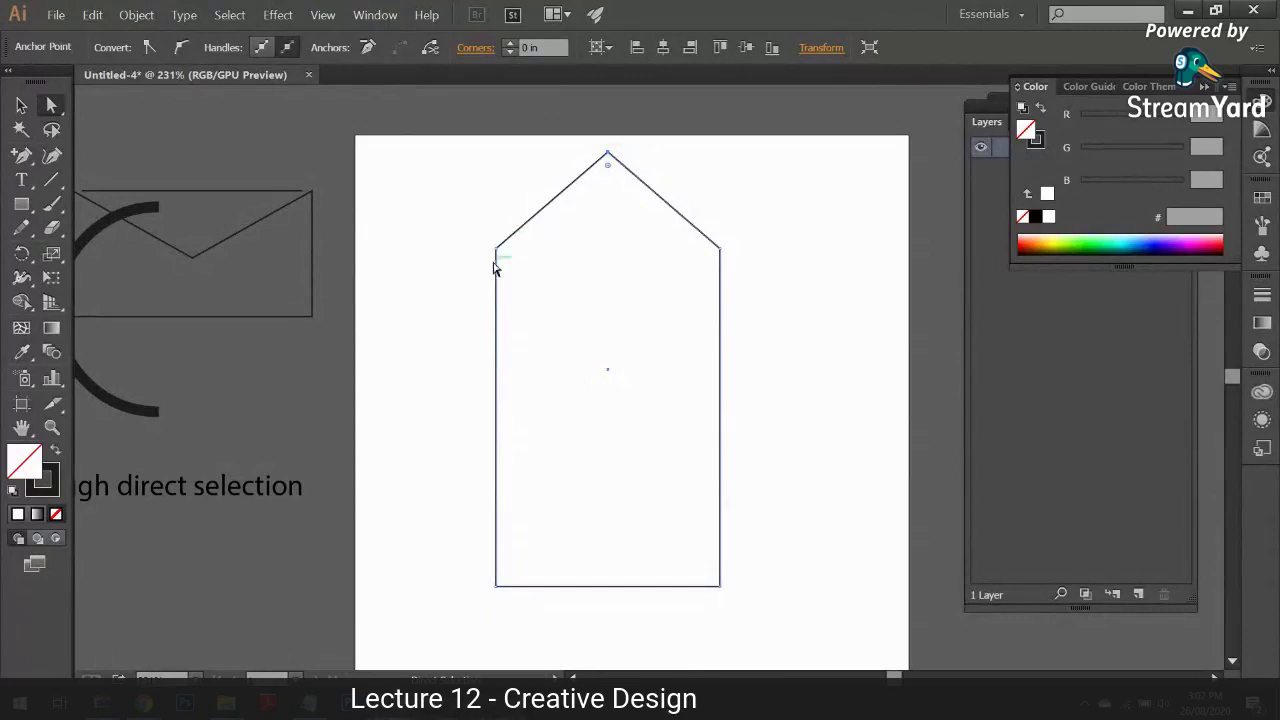
Step: Select a 526x828 screen capture area around the peaked shape and draw a red freehand arc over its peak
key(Print)
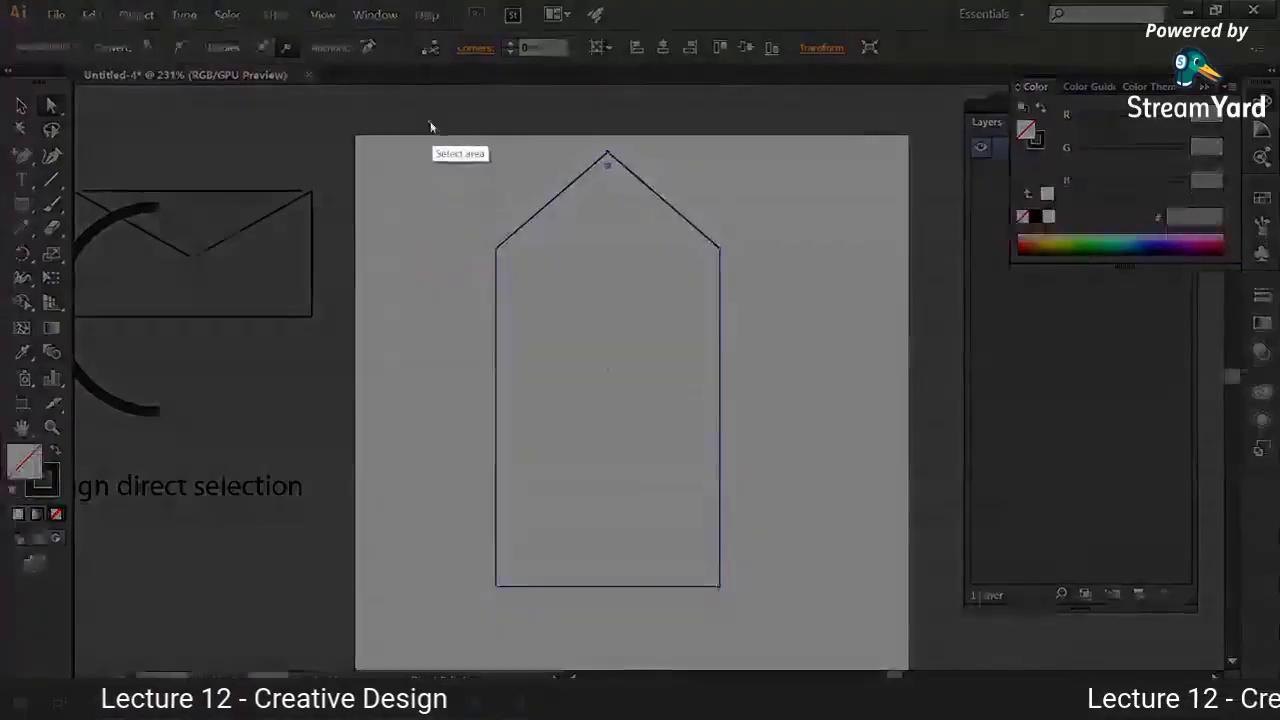
drag(425, 117, 775, 668)
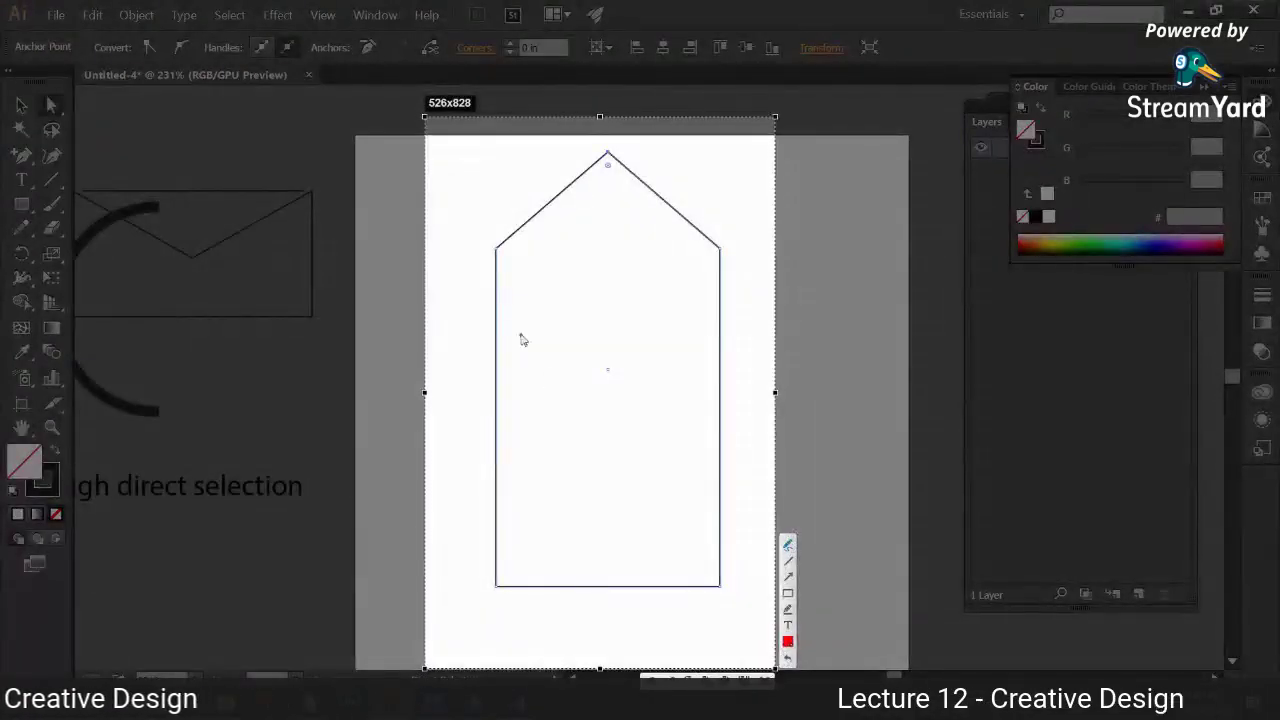
mouse_move(494, 250)
mouse_down()
mouse_move(508, 216)
mouse_move(548, 194)
mouse_up()
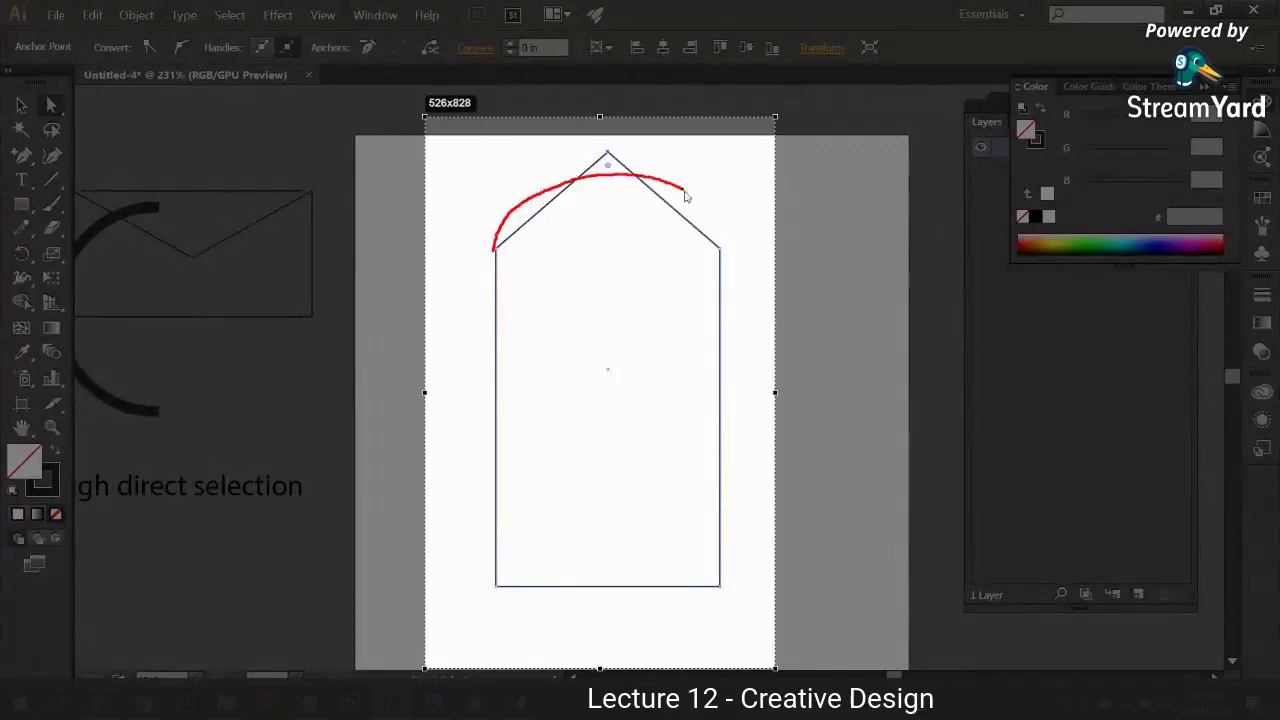
drag(736, 260, 737, 259)
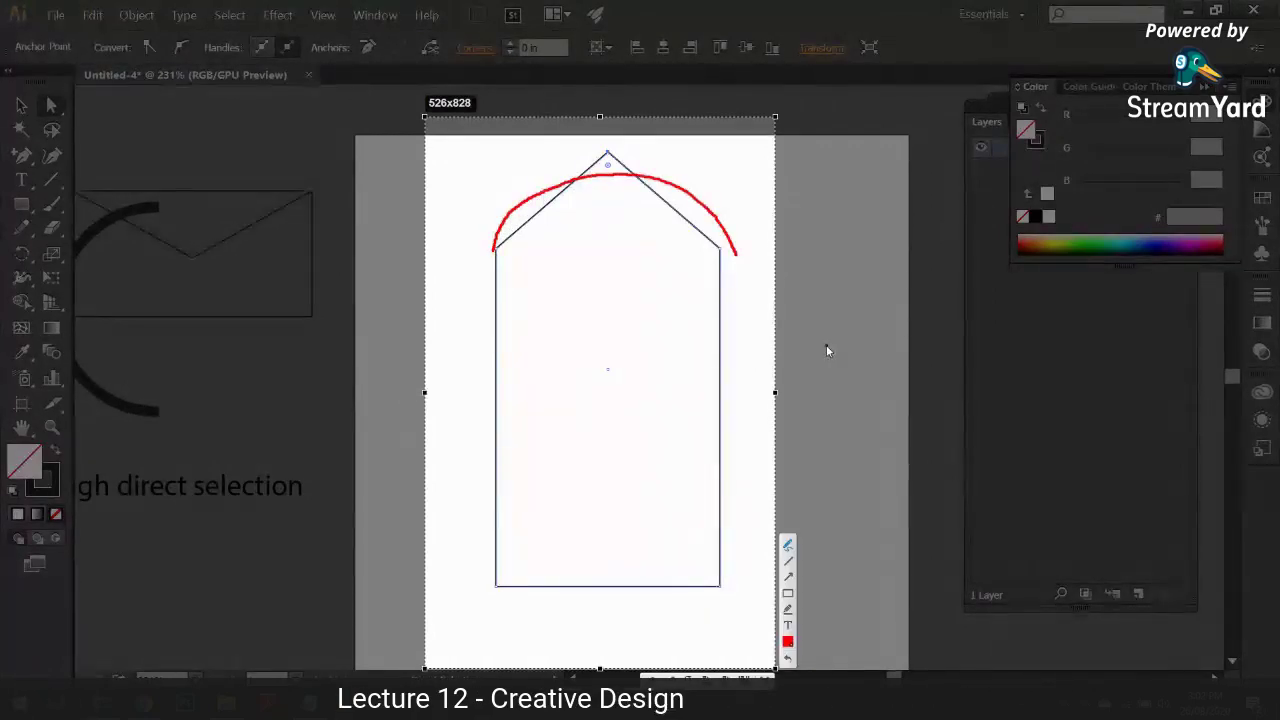
Step: Remove the red arc annotation, close the screen capture overlay, and activate the Anchor Point tool
key(ctrl+z)
key(Escape)
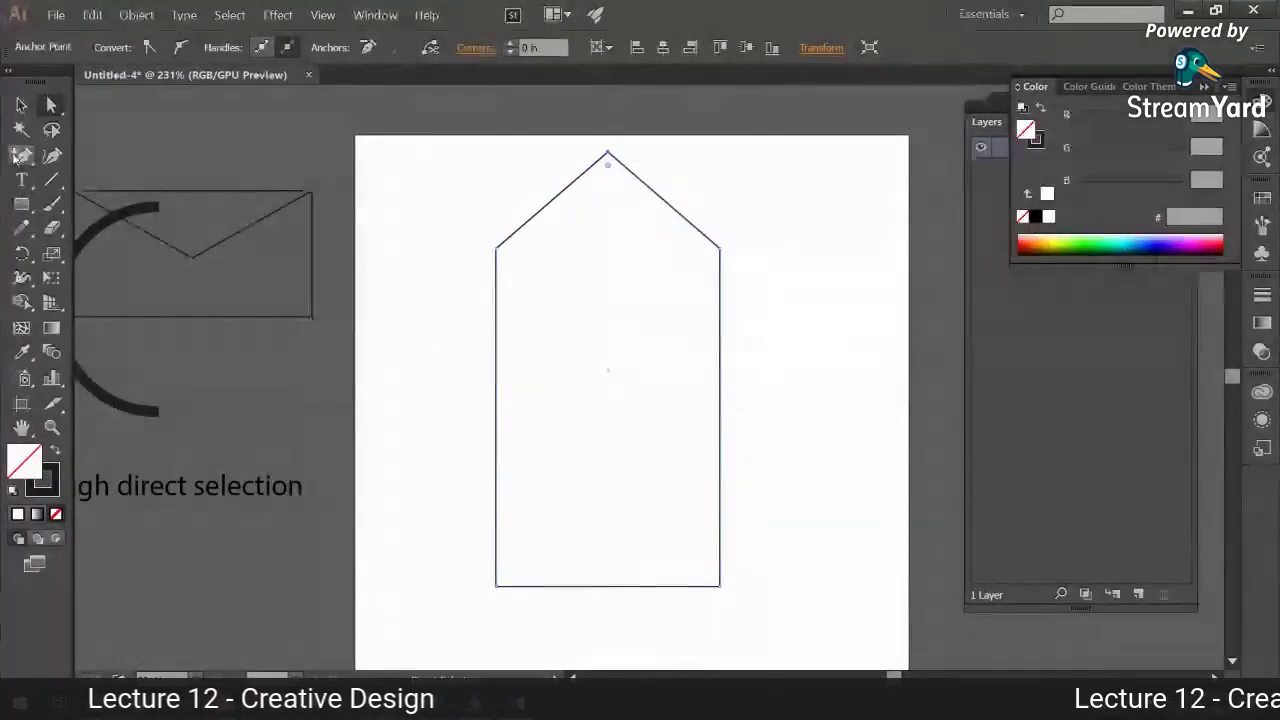
drag(22, 155, 100, 228)
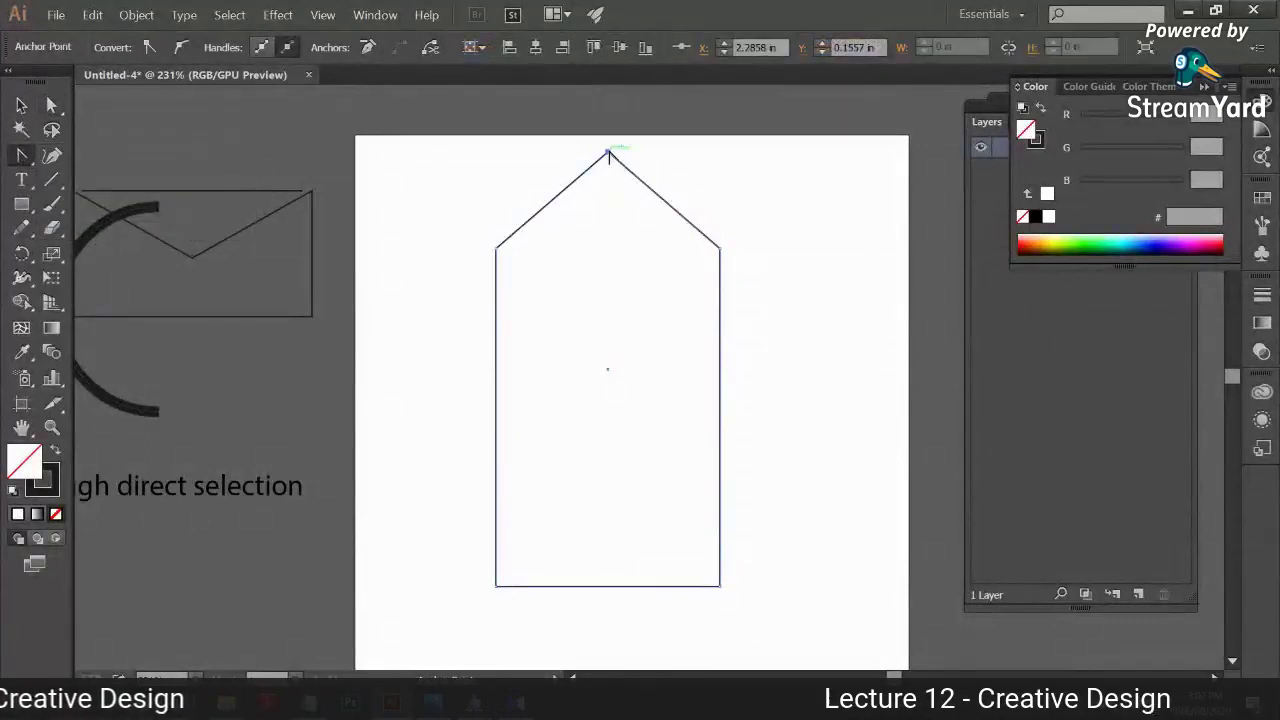
Step: Try pulling the peak's handles out in the reversed direction so its curves cross into a loop, and undo the conversion
drag(608, 151, 790, 290)
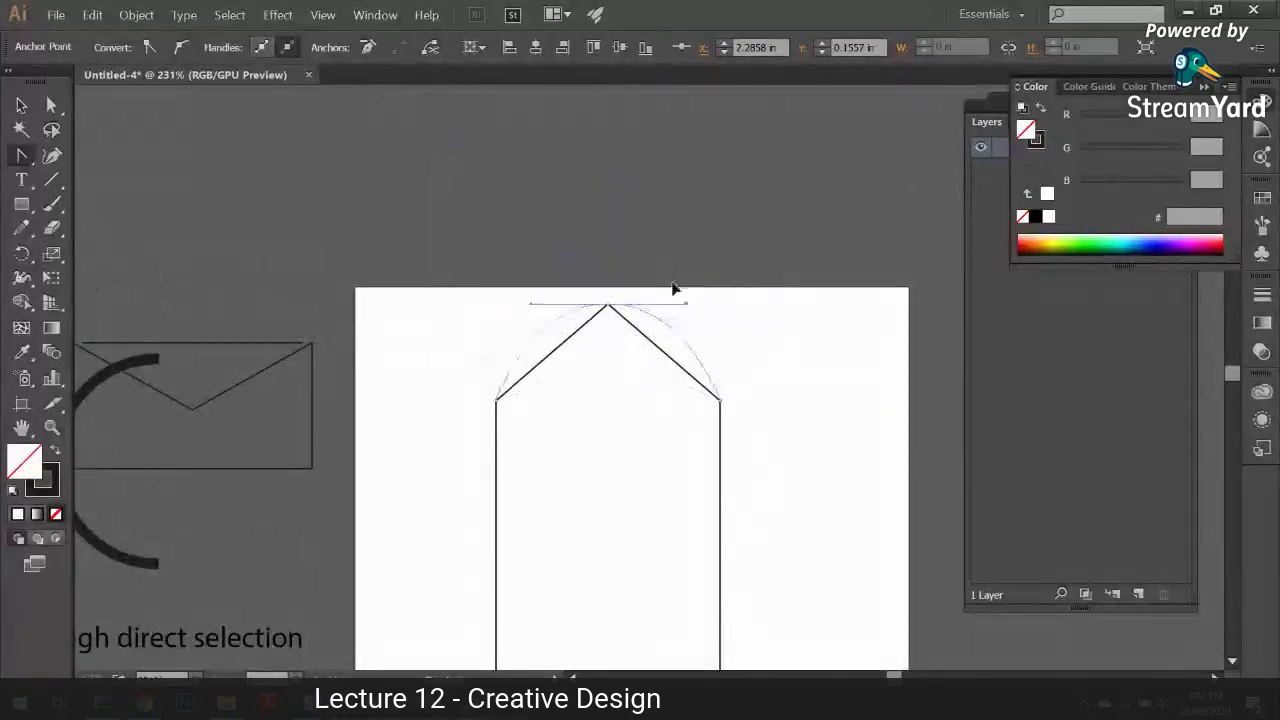
drag(673, 288, 380, 275)
key(space)
drag(463, 478, 439, 363)
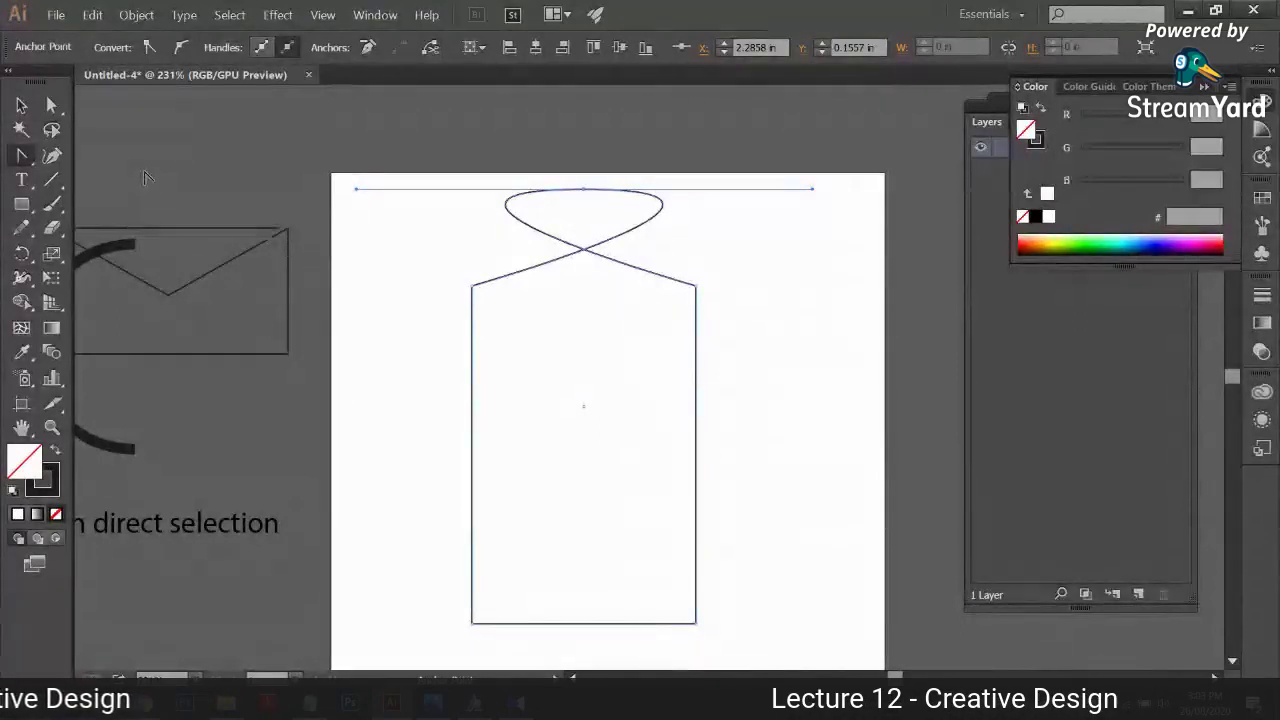
key(ctrl+z)
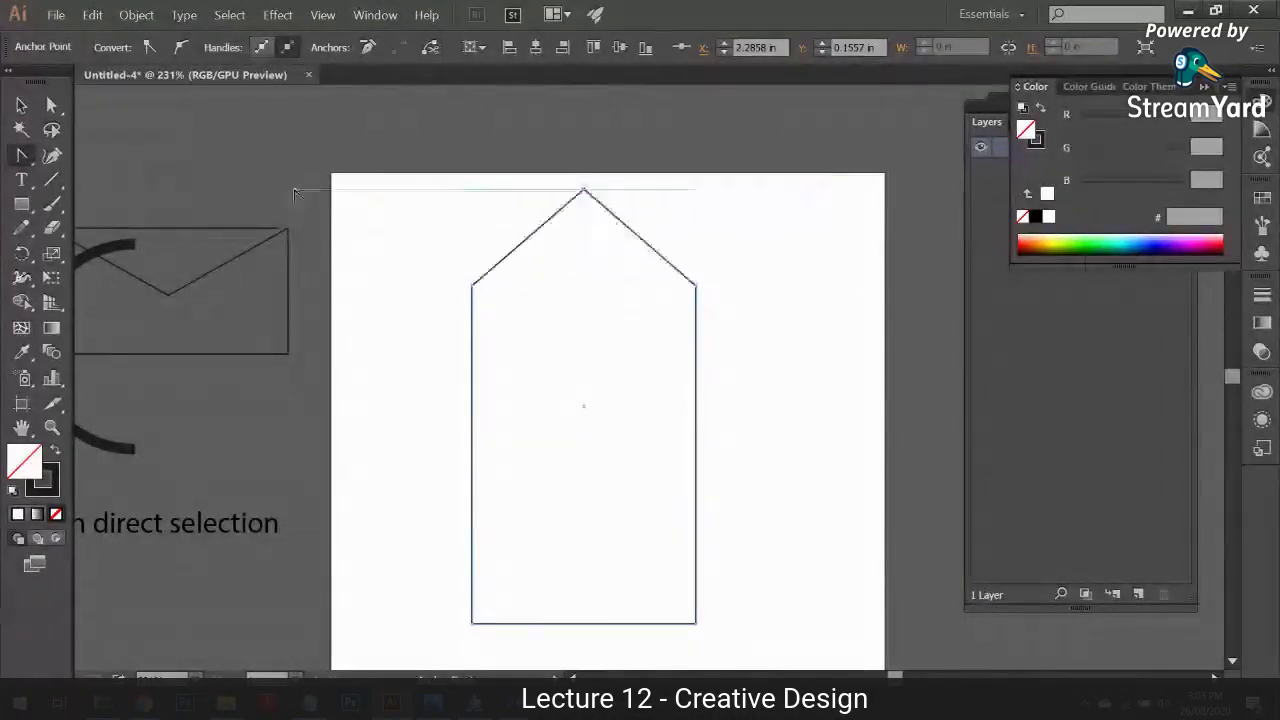
Step: Convert the shape's peak into a smooth, symmetrical arch with horizontal handles, and deselect the shape
drag(589, 192, 681, 190)
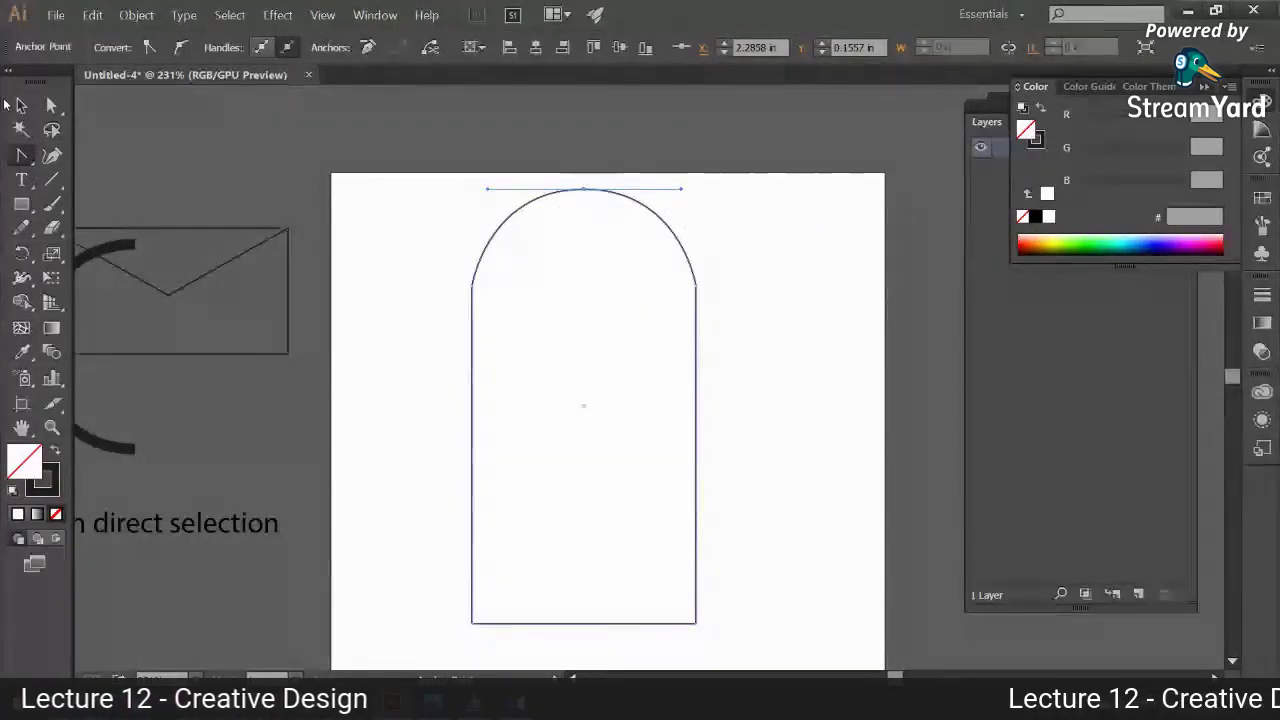
click(417, 218)
key(v)
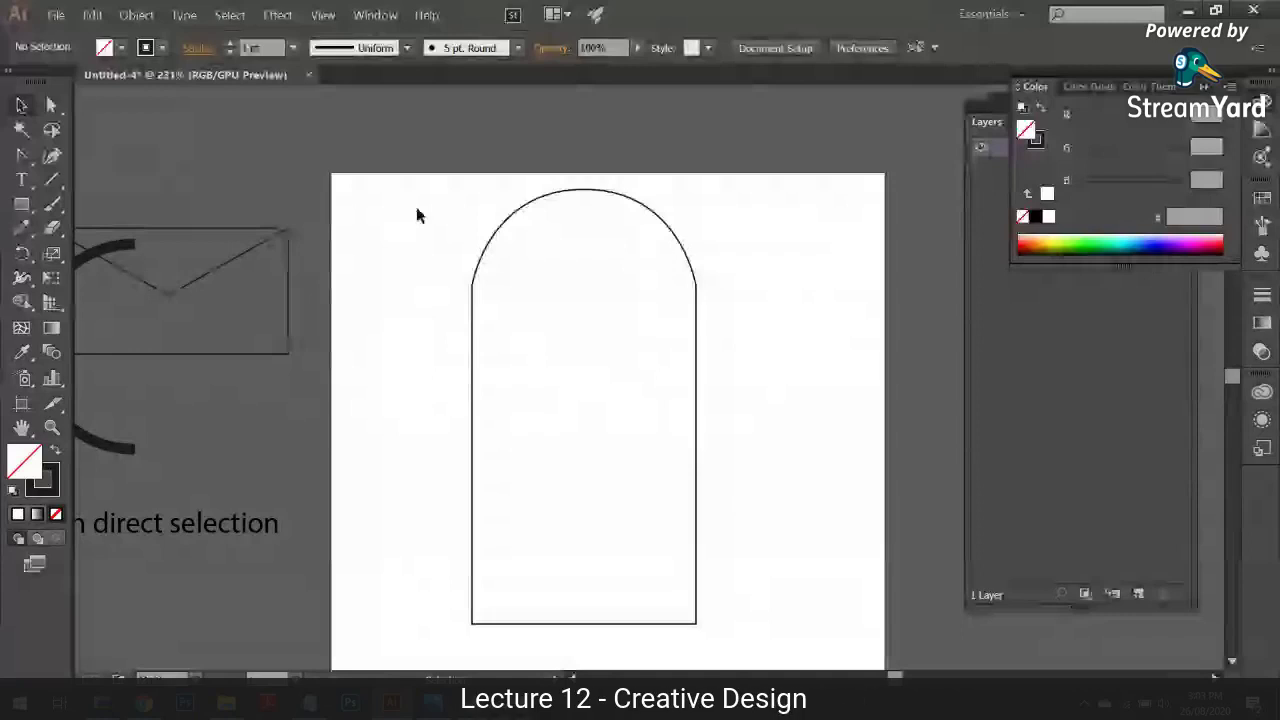
Step: Undo the rounded arch and pull the rectangle's top-middle anchor point up into a pointed peak with Direct Selection
key(a)
key(ctrl+z)
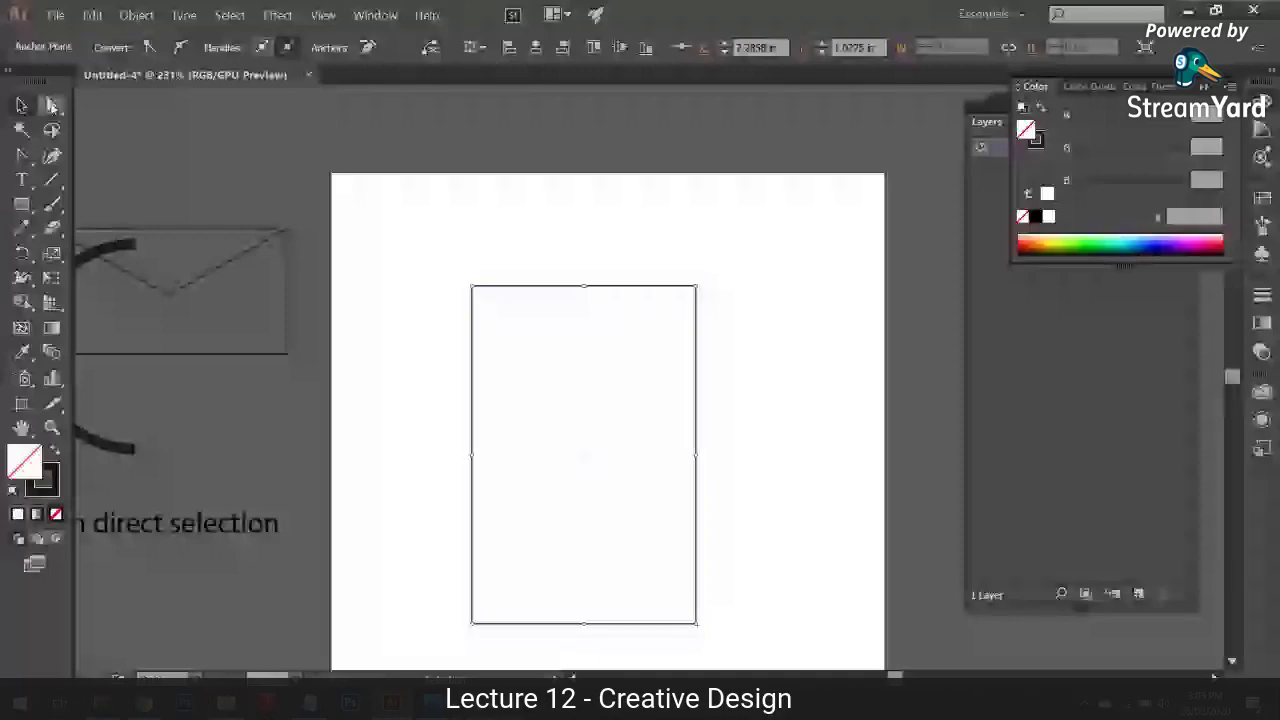
drag(584, 286, 586, 198)
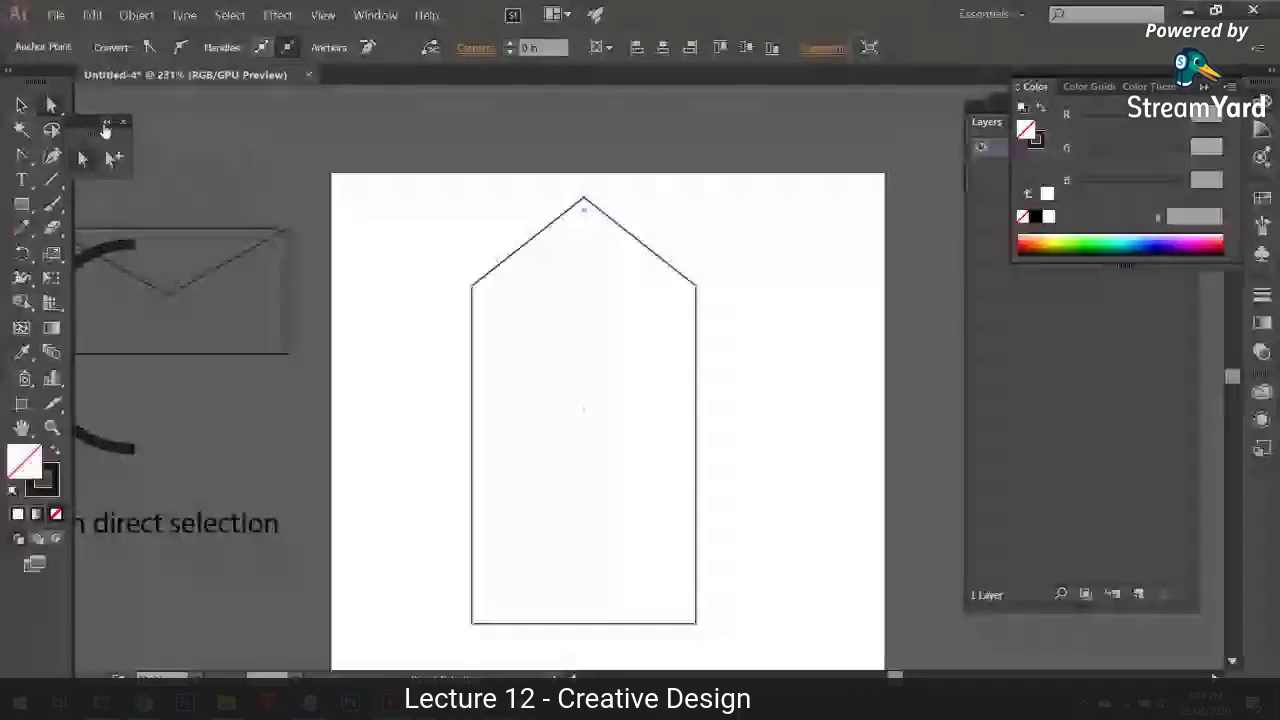
click(84, 129)
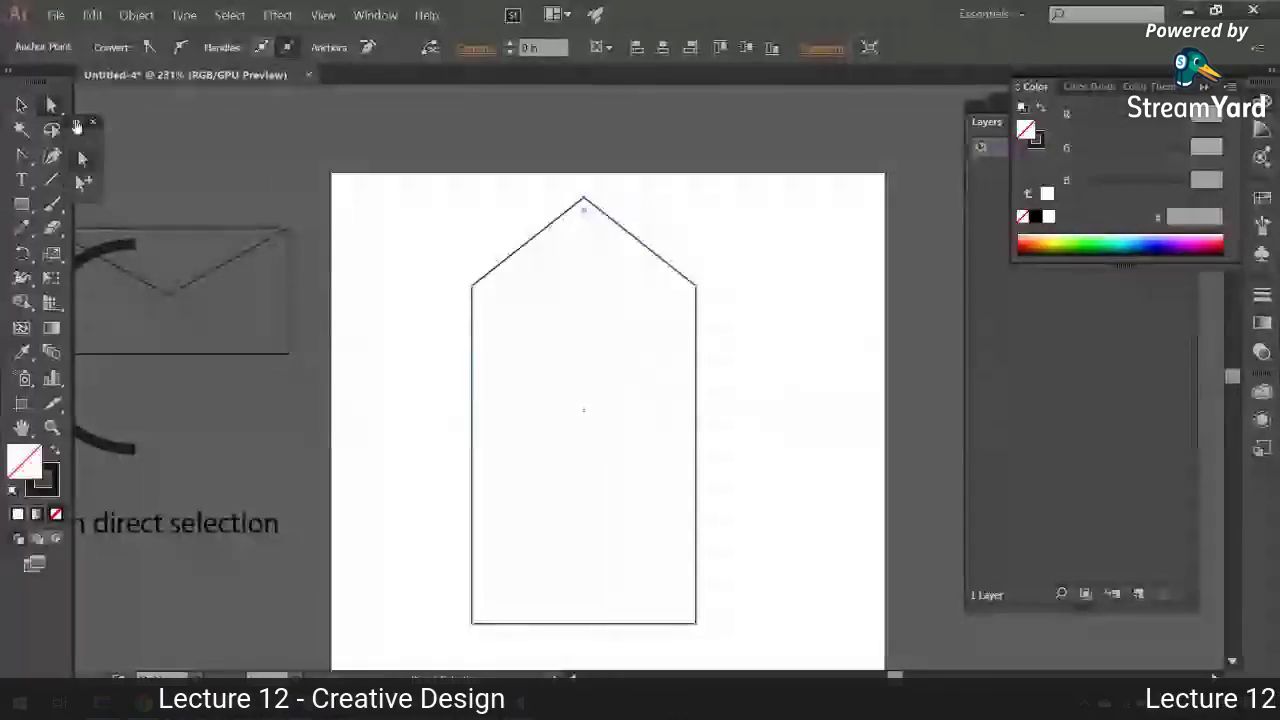
click(78, 124)
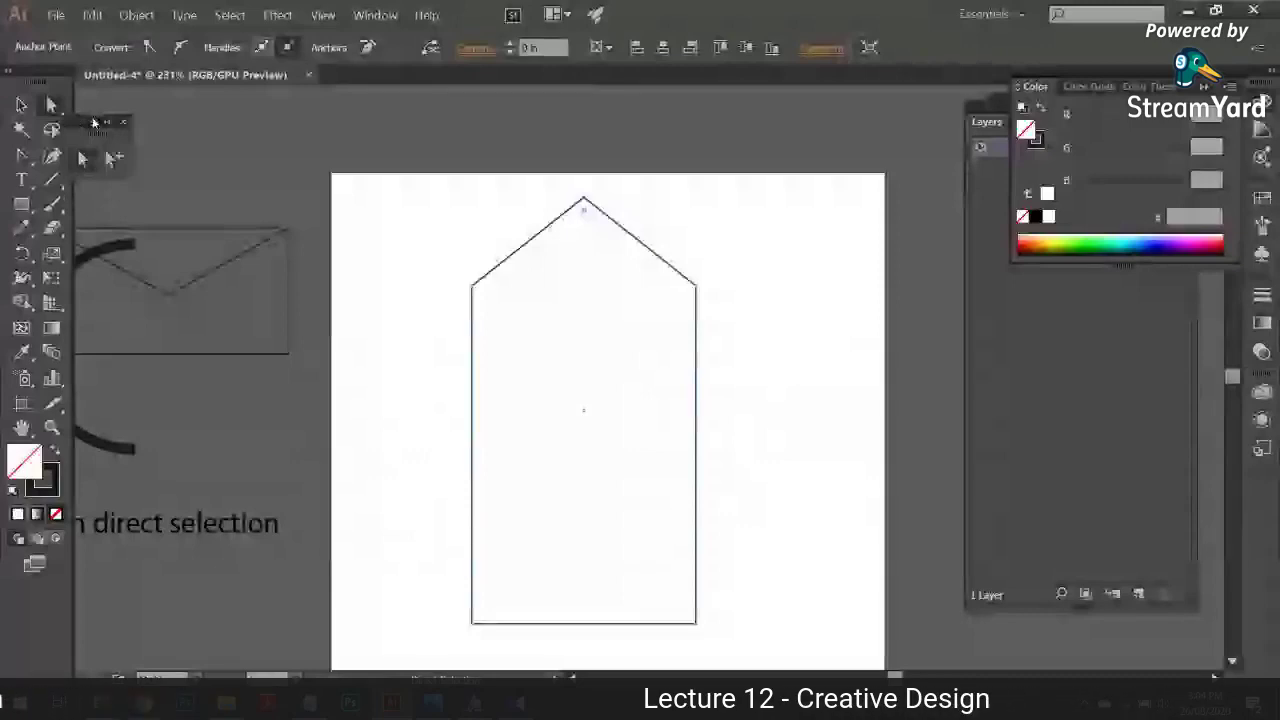
click(123, 122)
click(52, 105)
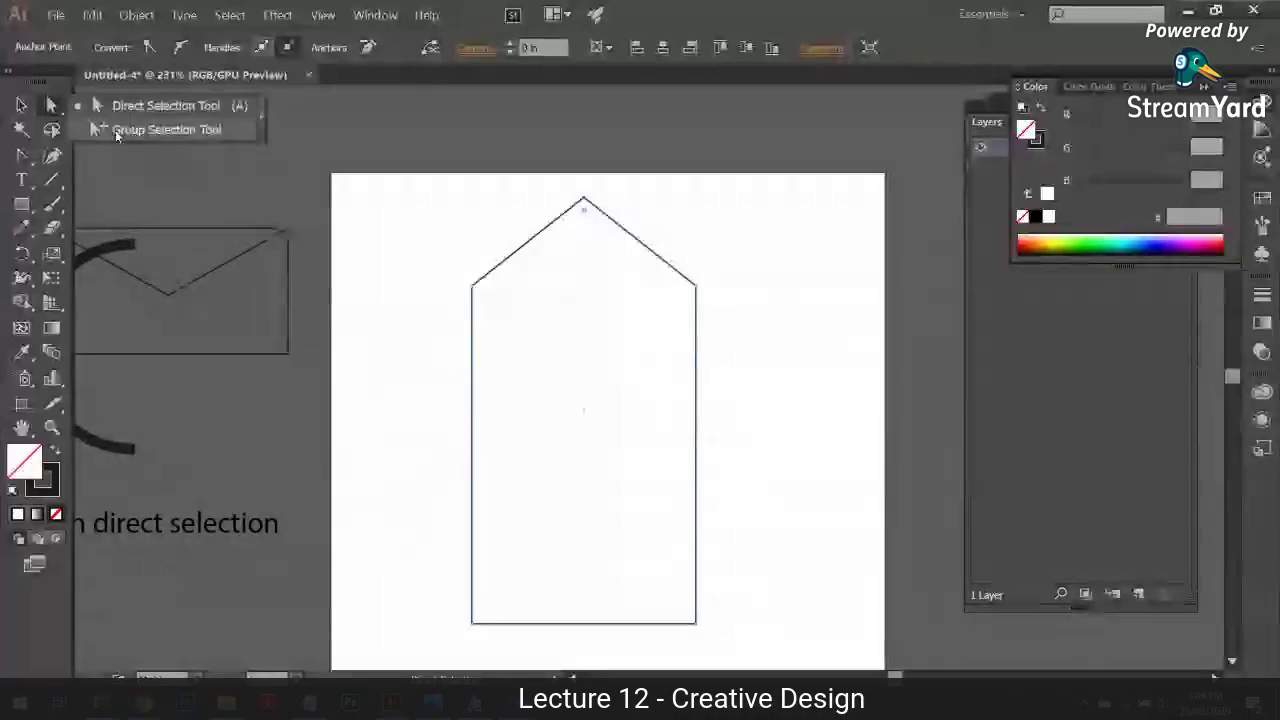
click(201, 128)
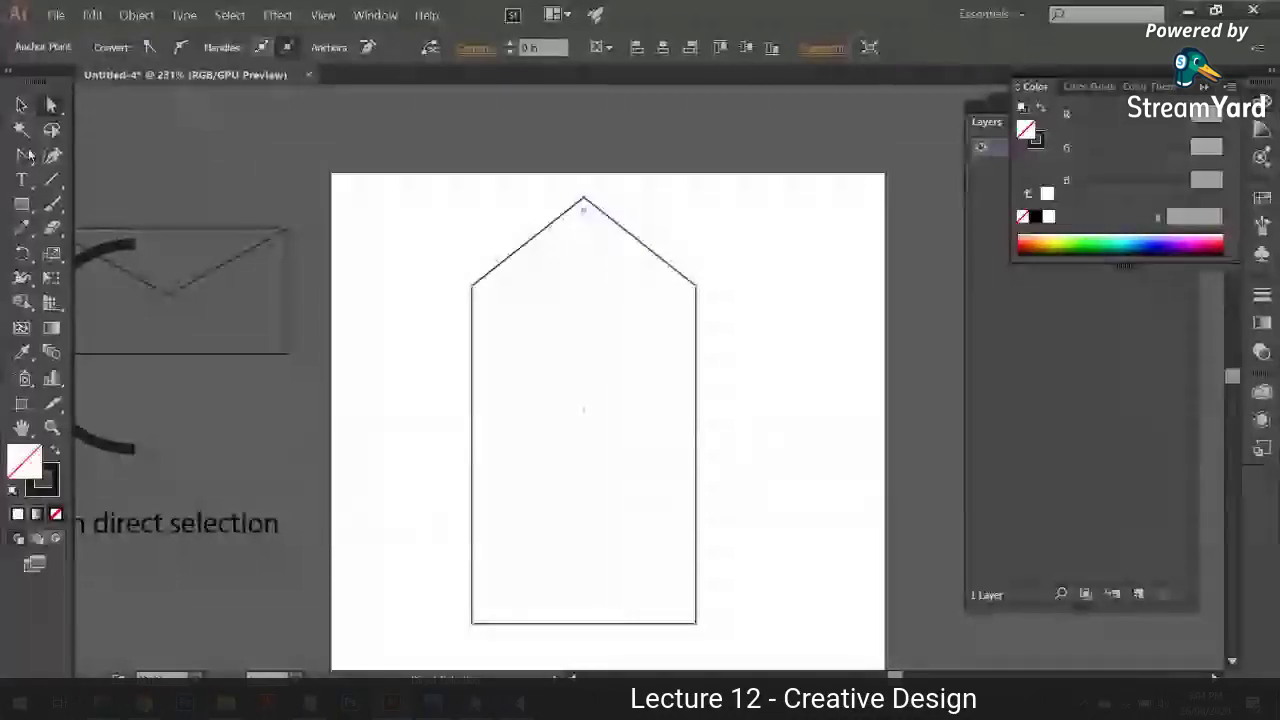
Step: Add an anchor point midway along each slanted roof edge and move both points inward to form a narrow spire
click(30, 158)
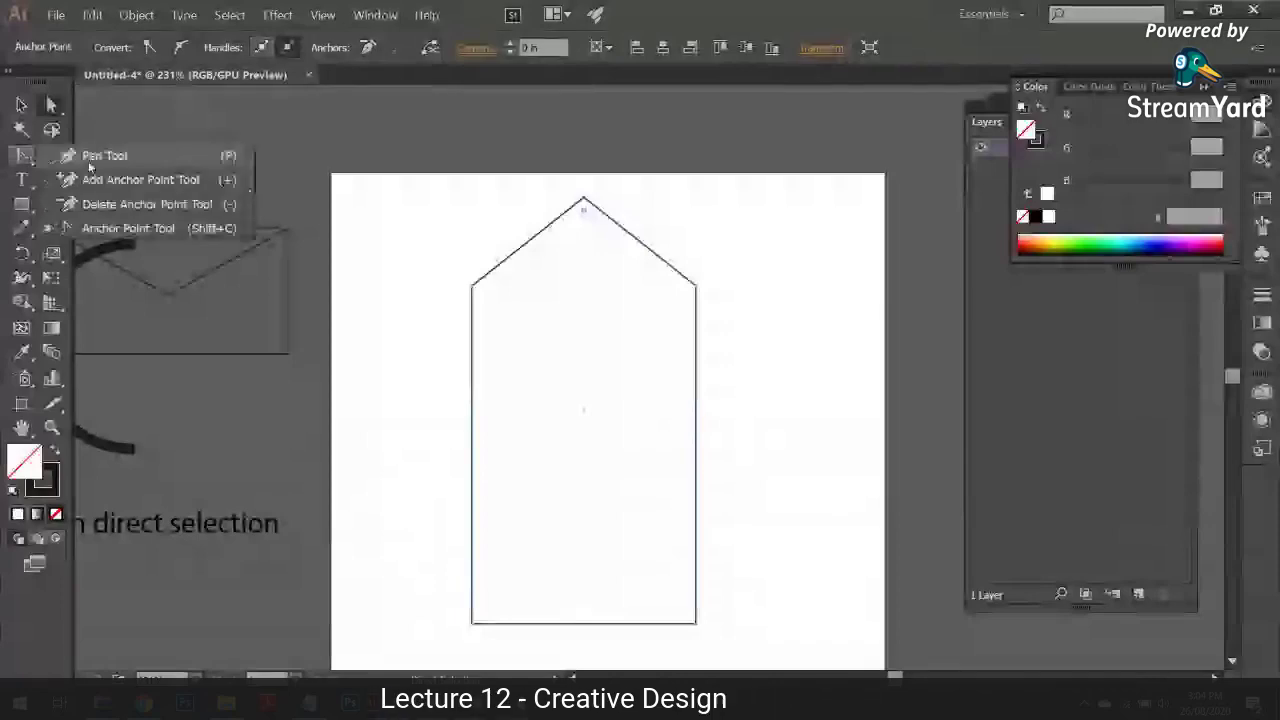
click(104, 180)
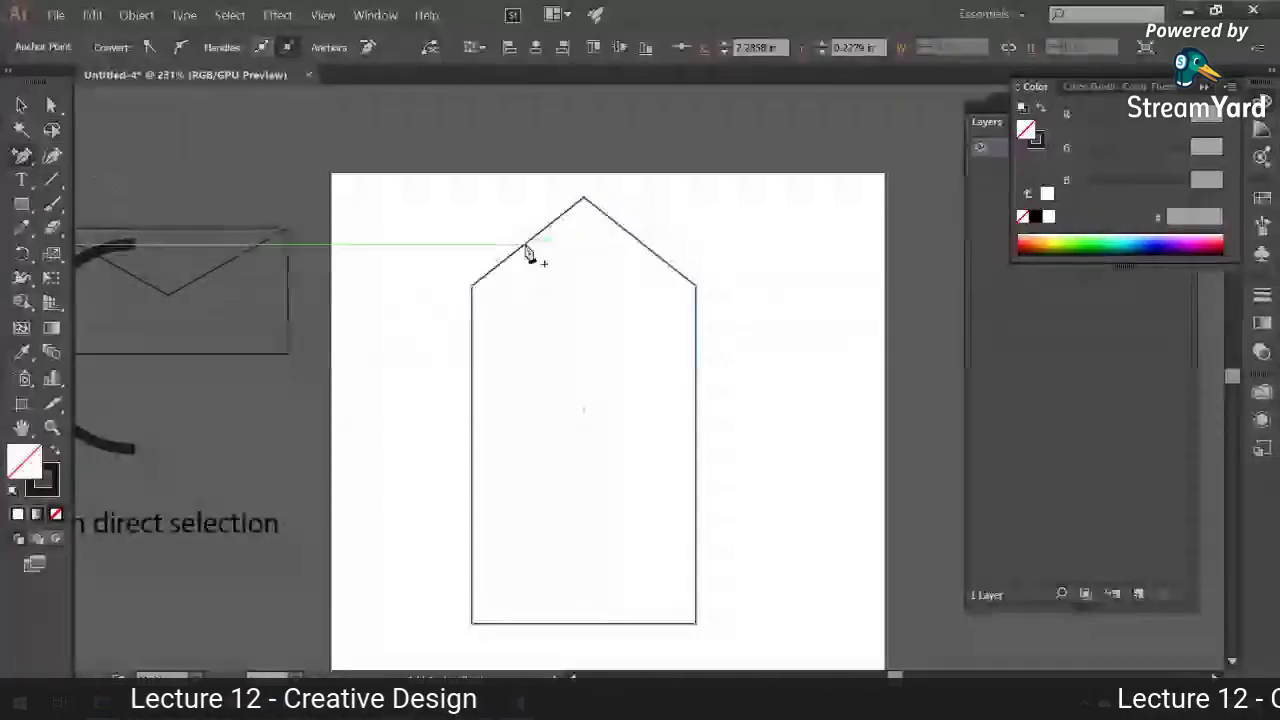
click(643, 257)
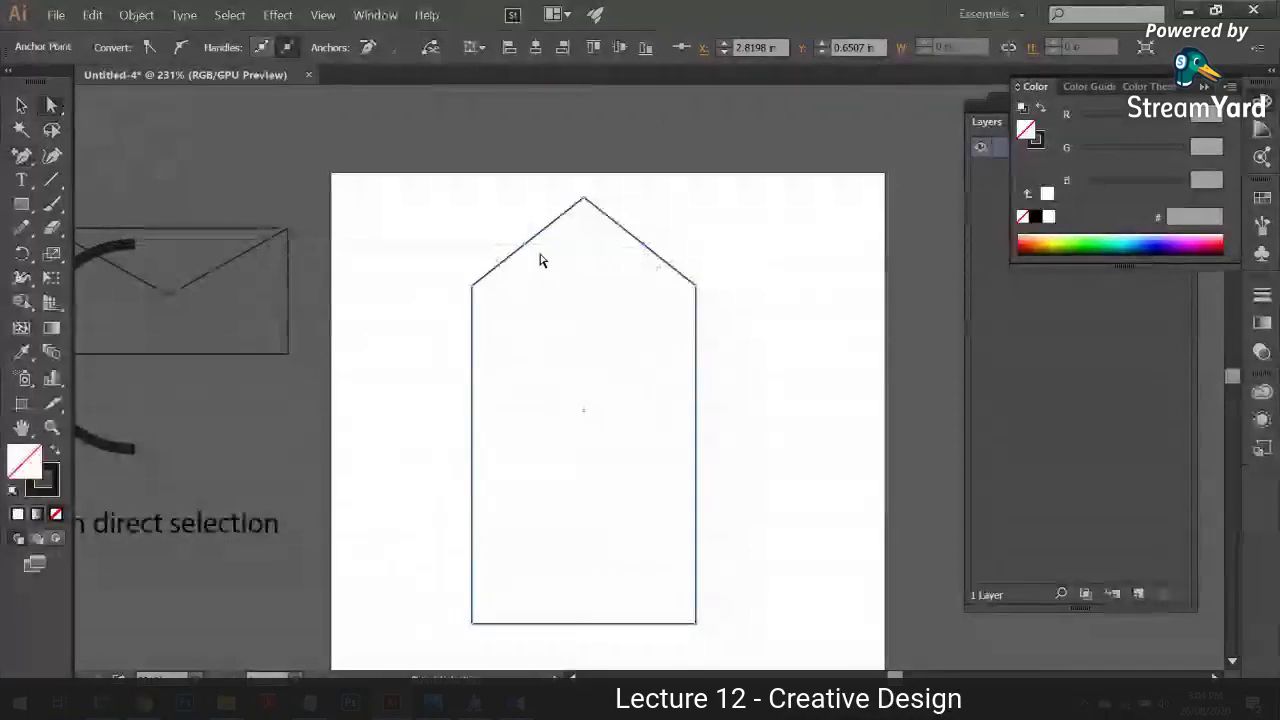
drag(524, 250, 552, 272)
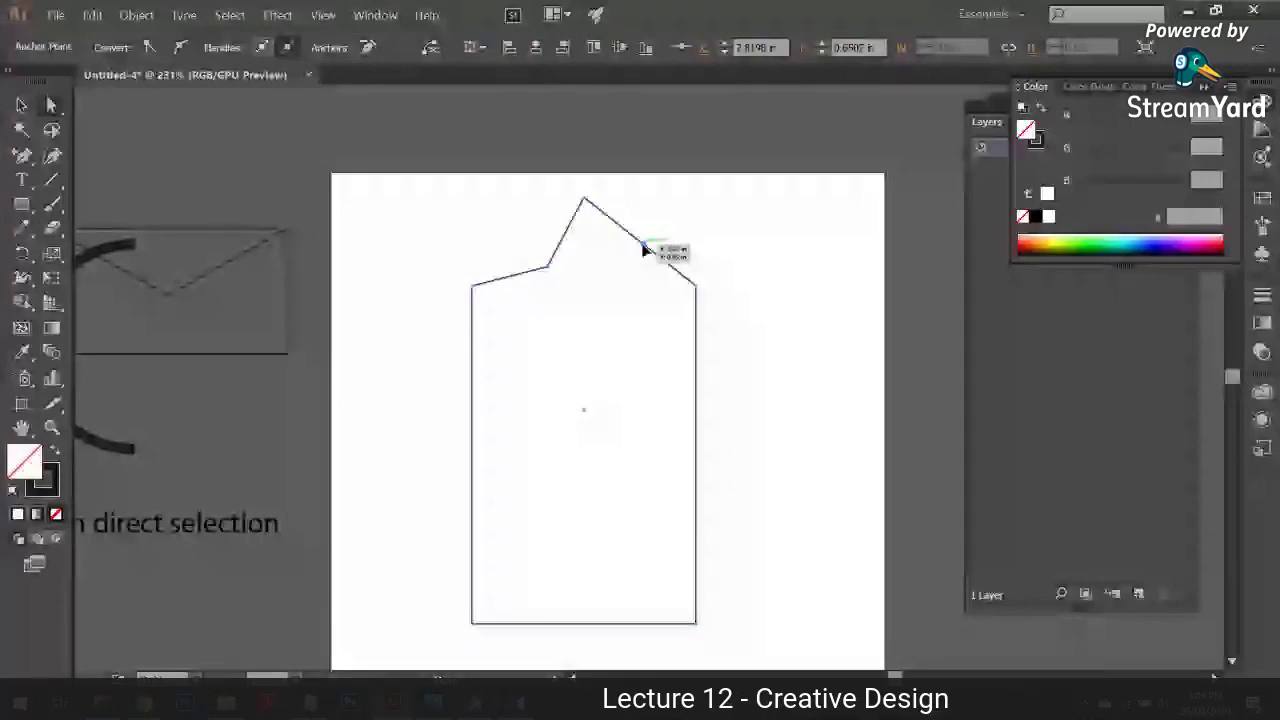
drag(643, 249, 620, 267)
click(402, 322)
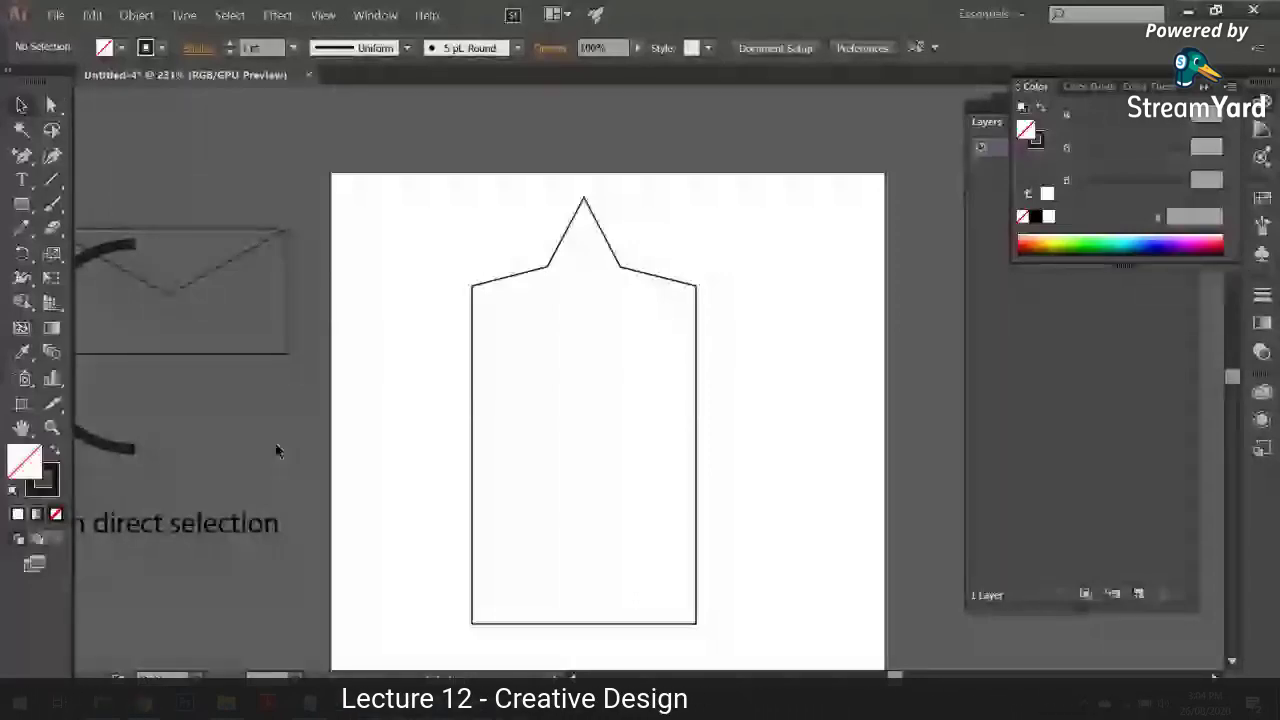
Step: Delete the spired shape and draw a tall, unfilled rectangle on the artboard in its place
drag(277, 446, 740, 416)
key(Delete)
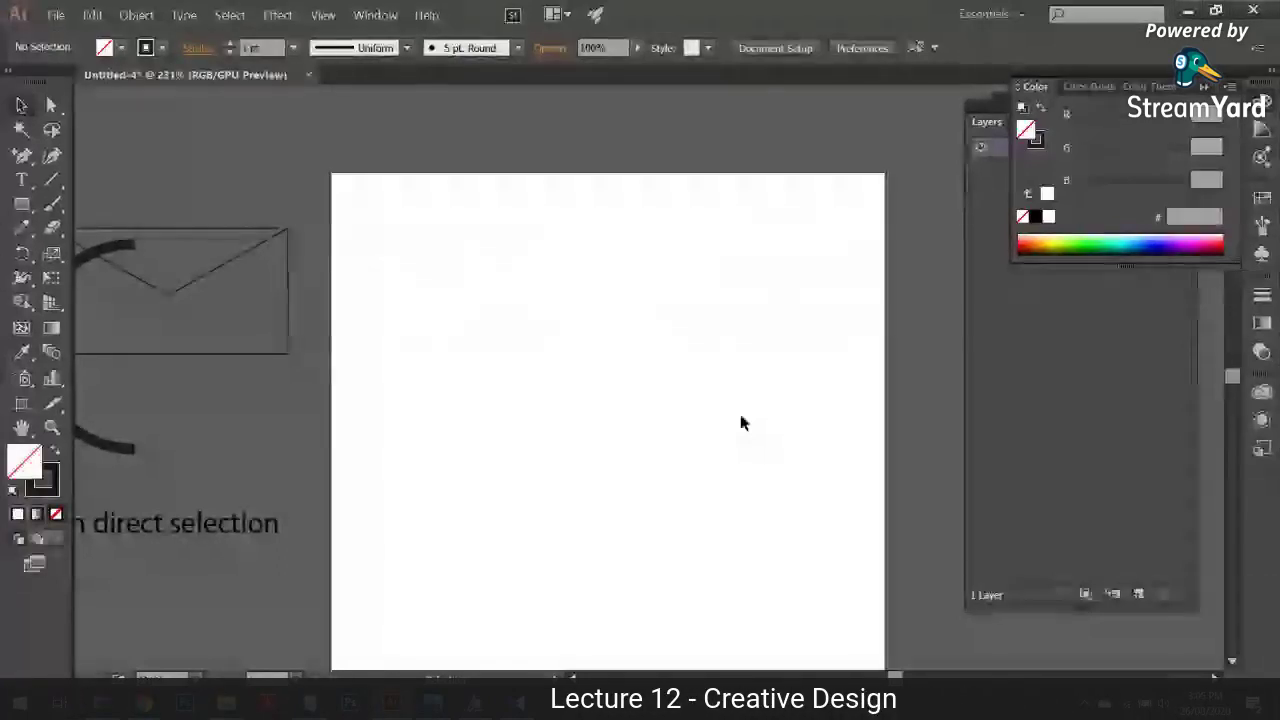
click(22, 203)
drag(462, 231, 726, 595)
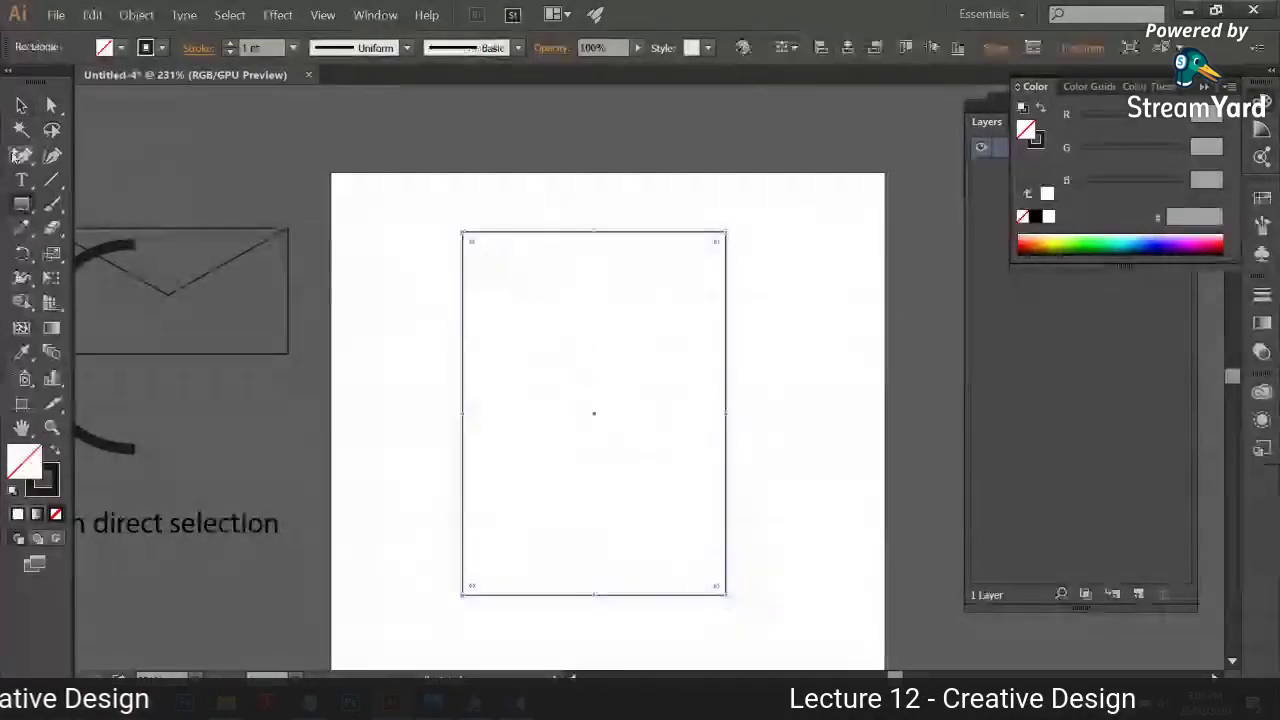
Step: Add an anchor point at the middle of the rectangle's top edge and raise it into a low peak
drag(22, 155, 112, 158)
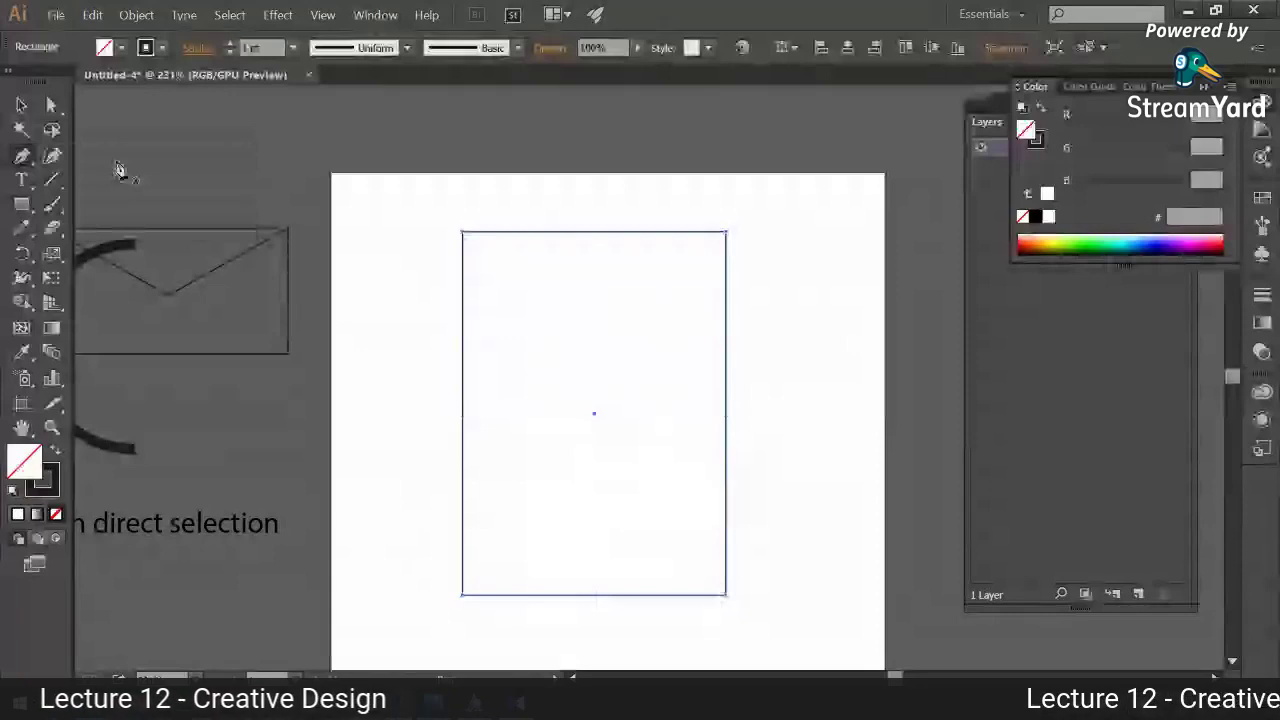
click(596, 234)
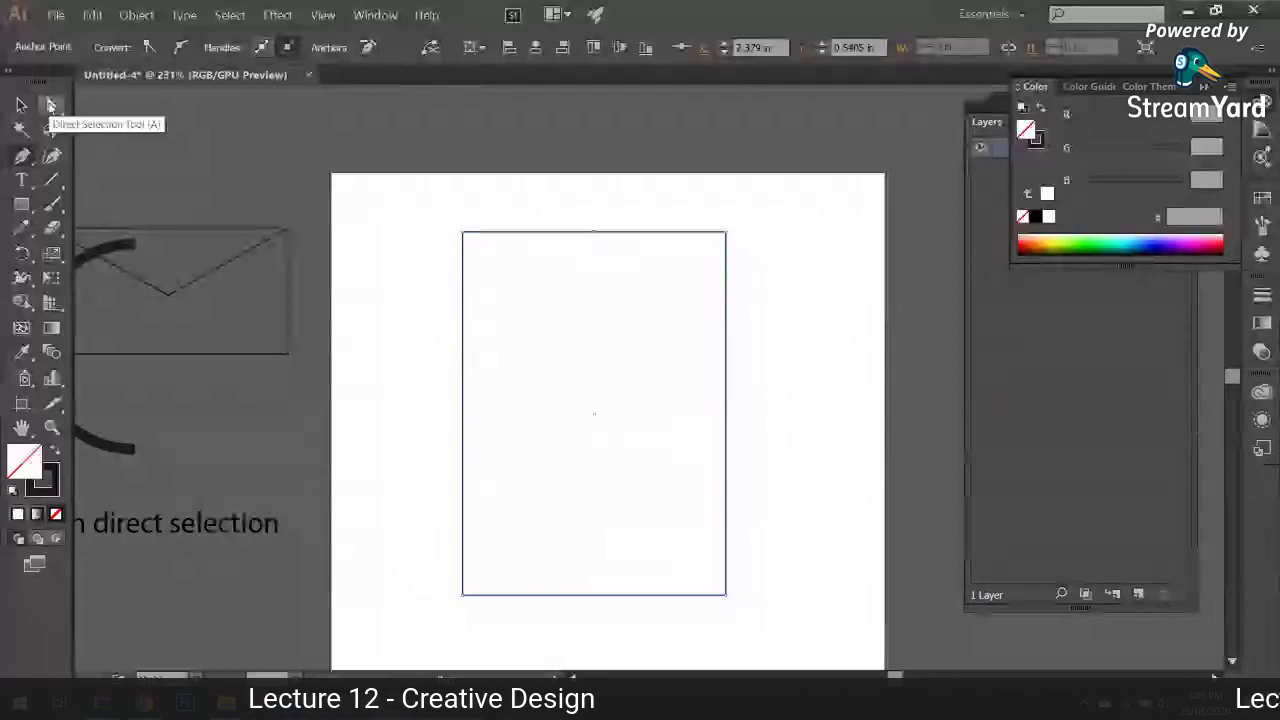
click(51, 104)
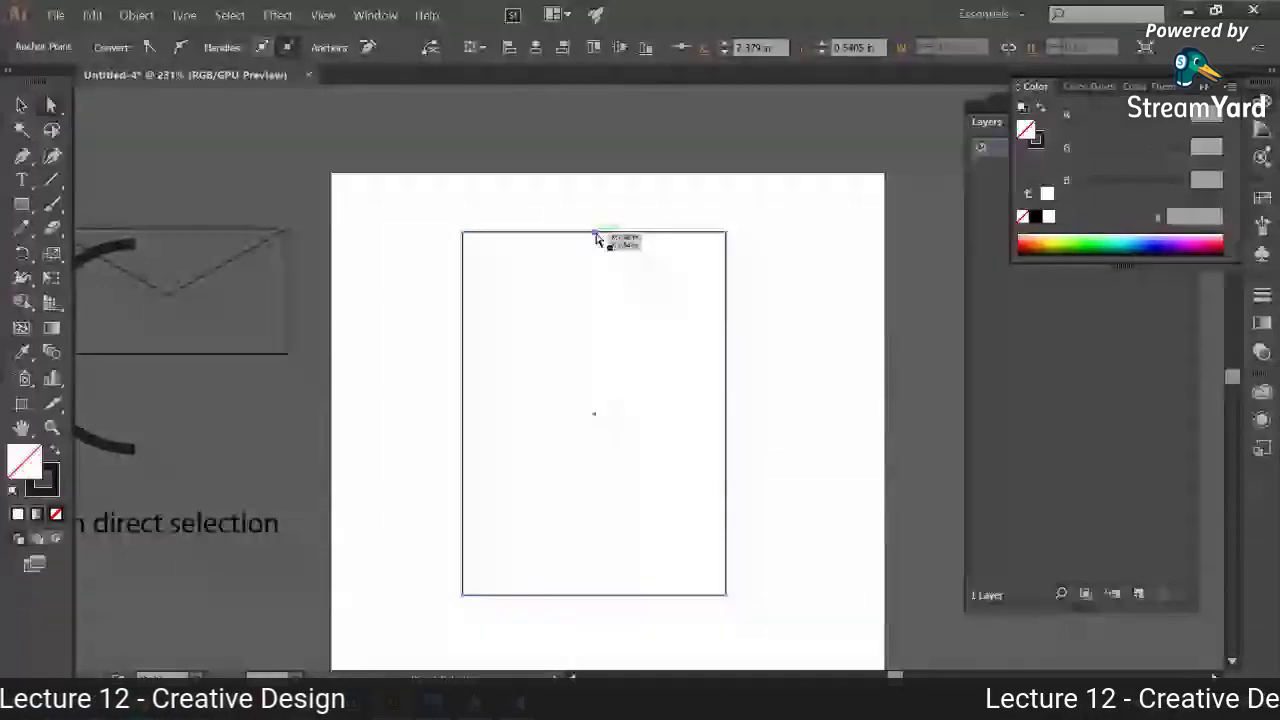
drag(594, 233, 594, 184)
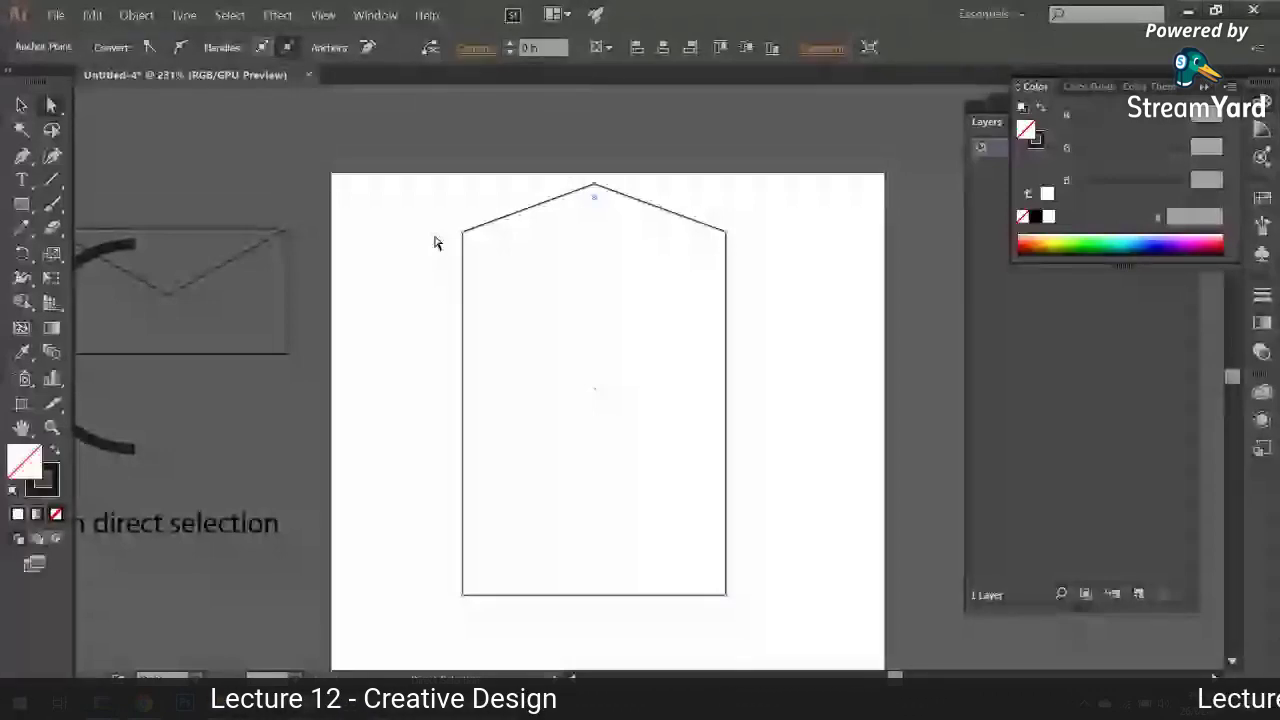
Step: Select the peaked house-shaped path and delete it from the artboard
click(22, 155)
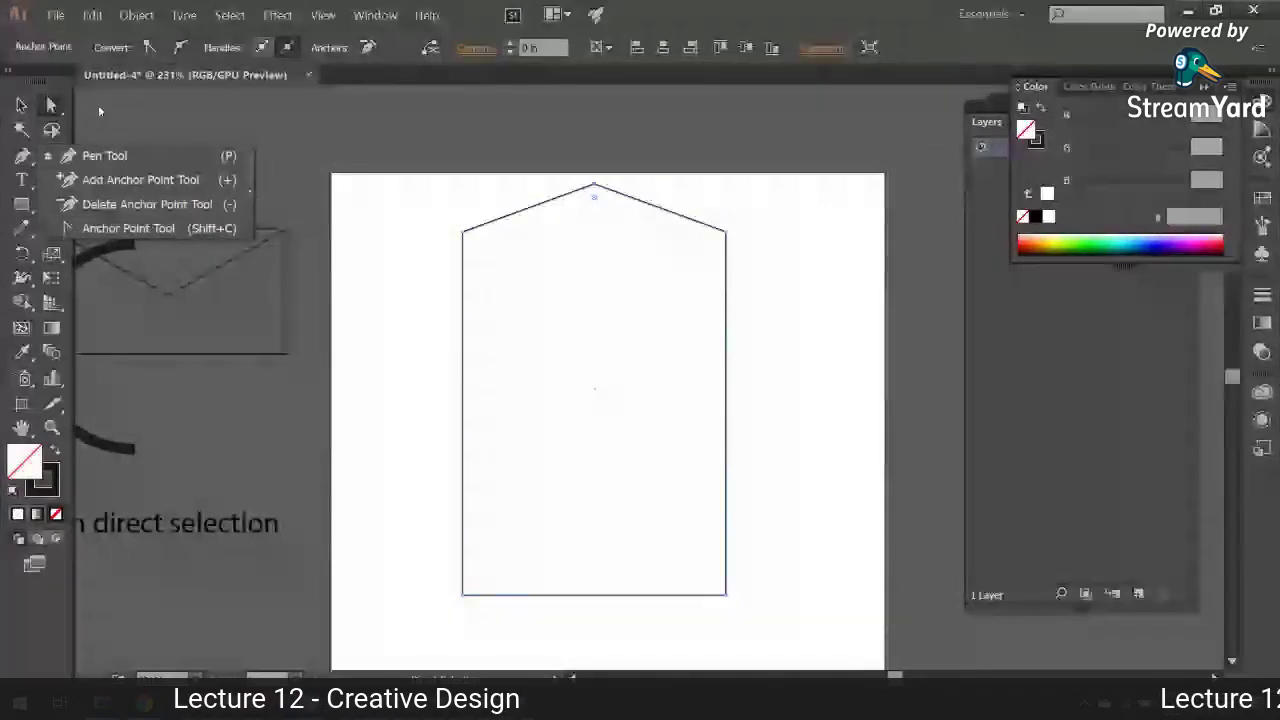
click(21, 105)
click(455, 145)
drag(455, 145, 683, 309)
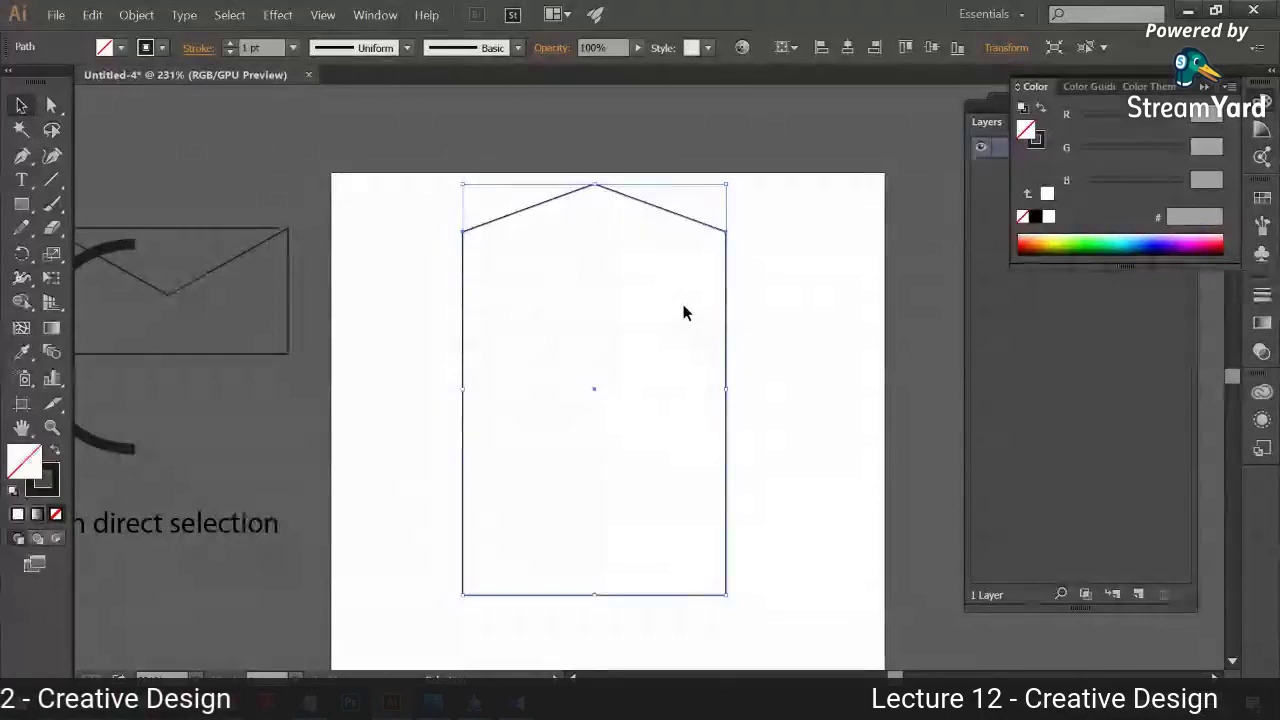
click(607, 212)
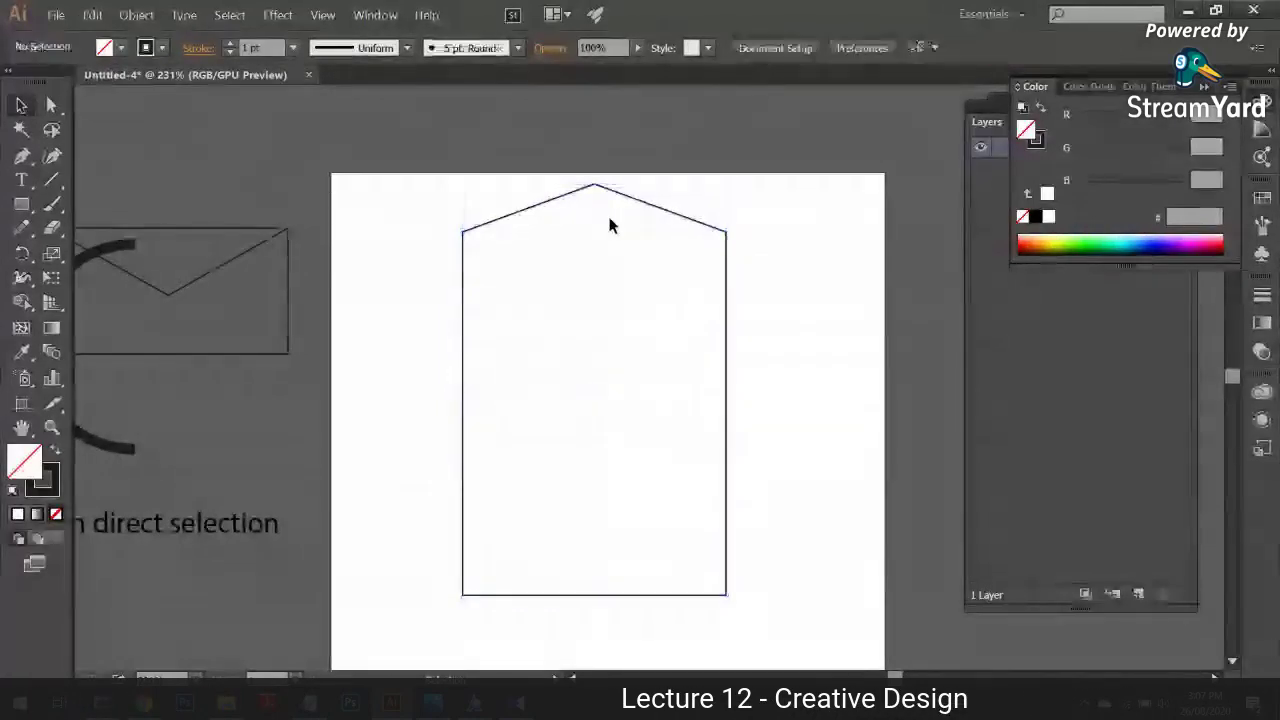
click(561, 270)
key(Delete)
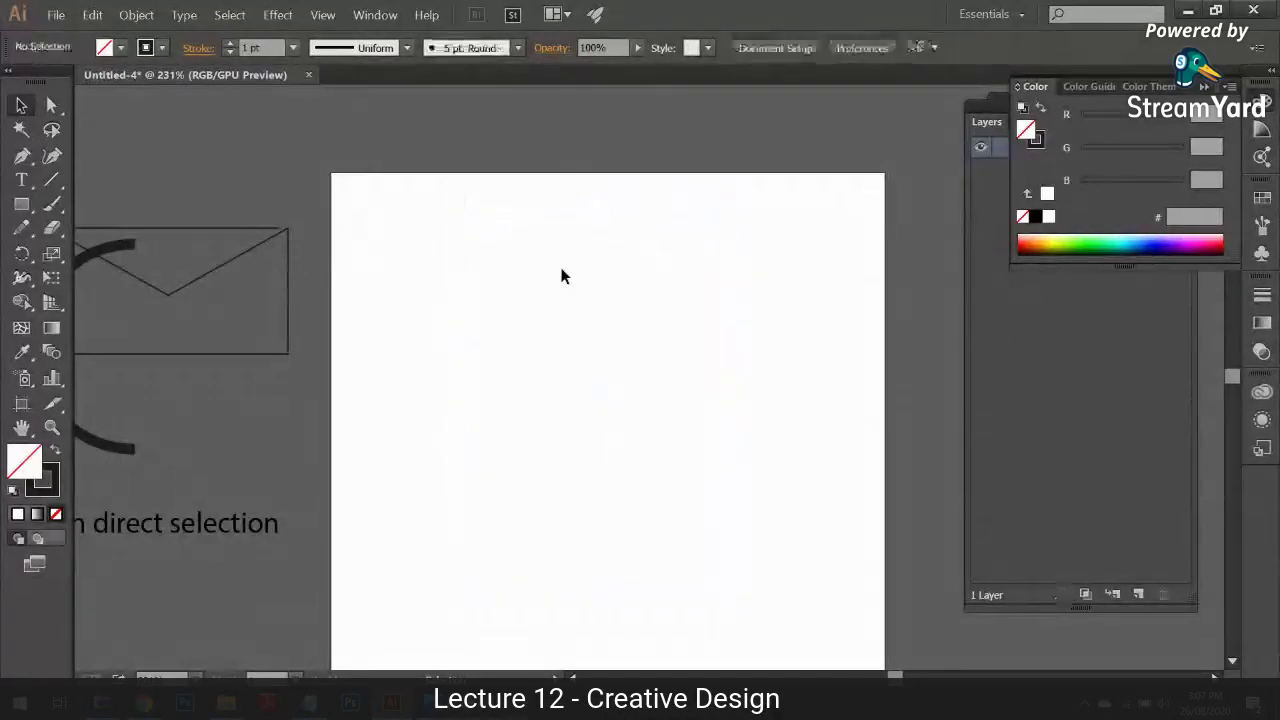
Step: Draw a circle in the artboard's upper area and swap its fill and stroke so it is solid black without an outline
click(22, 303)
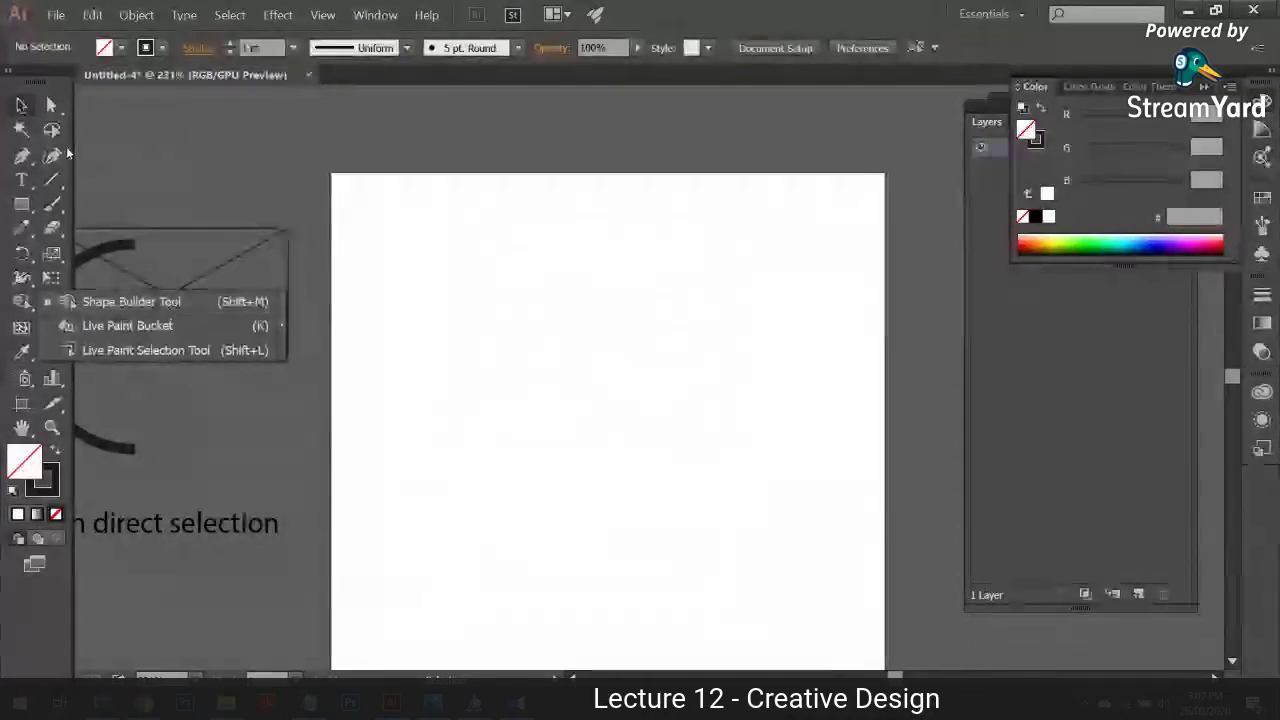
drag(21, 204, 112, 246)
drag(430, 256, 617, 440)
click(24, 104)
key(shift+x)
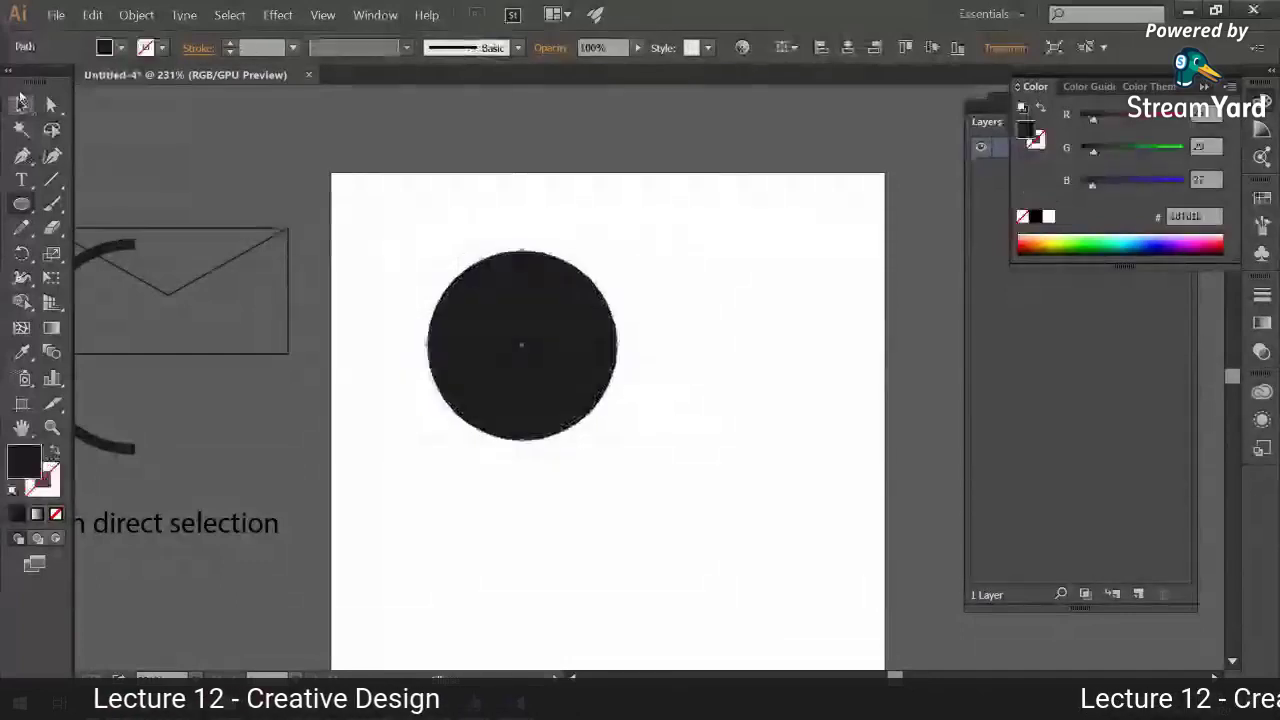
Step: Try to duplicate the black circle sideways with the two overlapping, and undo the duplication
click(371, 183)
drag(537, 324, 628, 330)
click(403, 226)
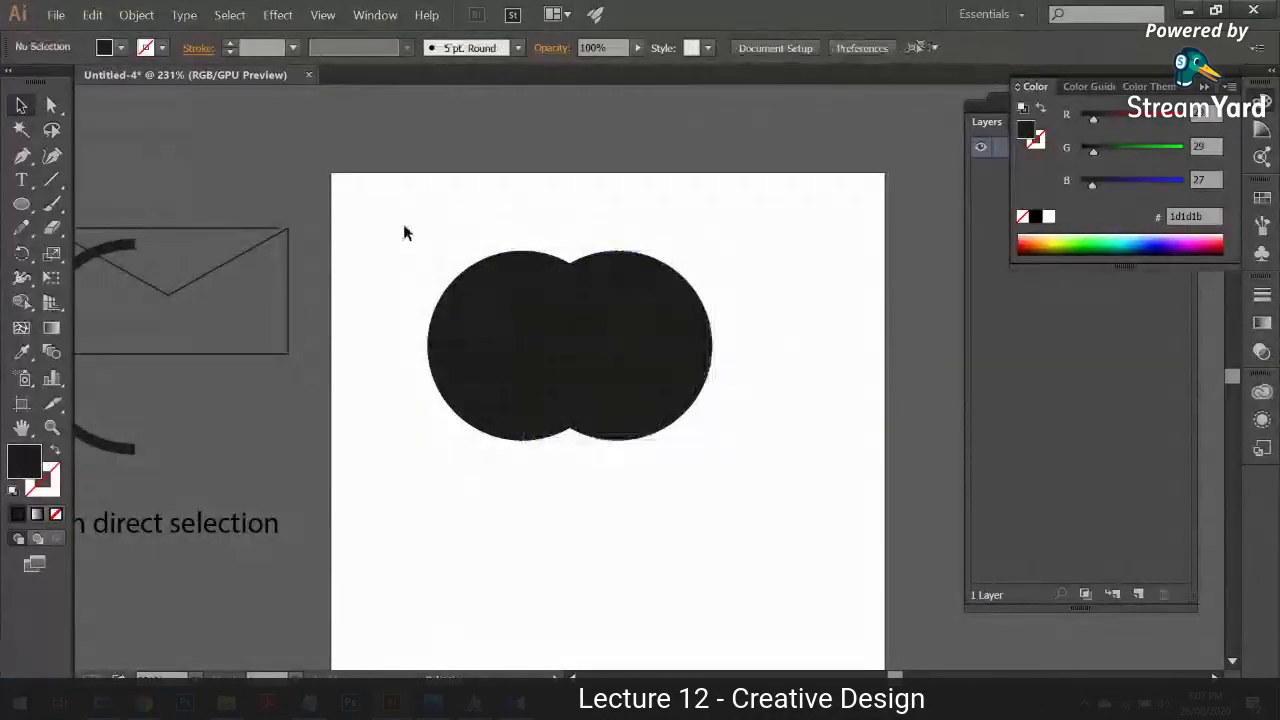
drag(403, 224, 630, 458)
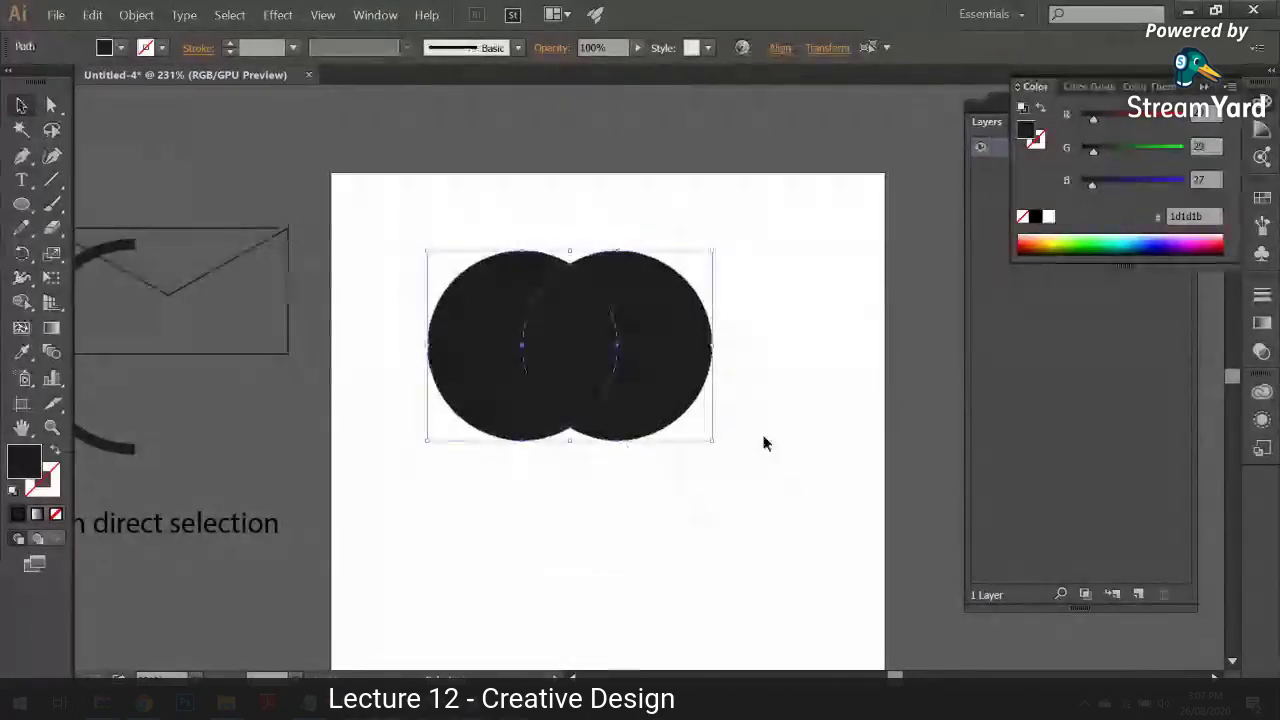
key(ctrl+z)
click(660, 506)
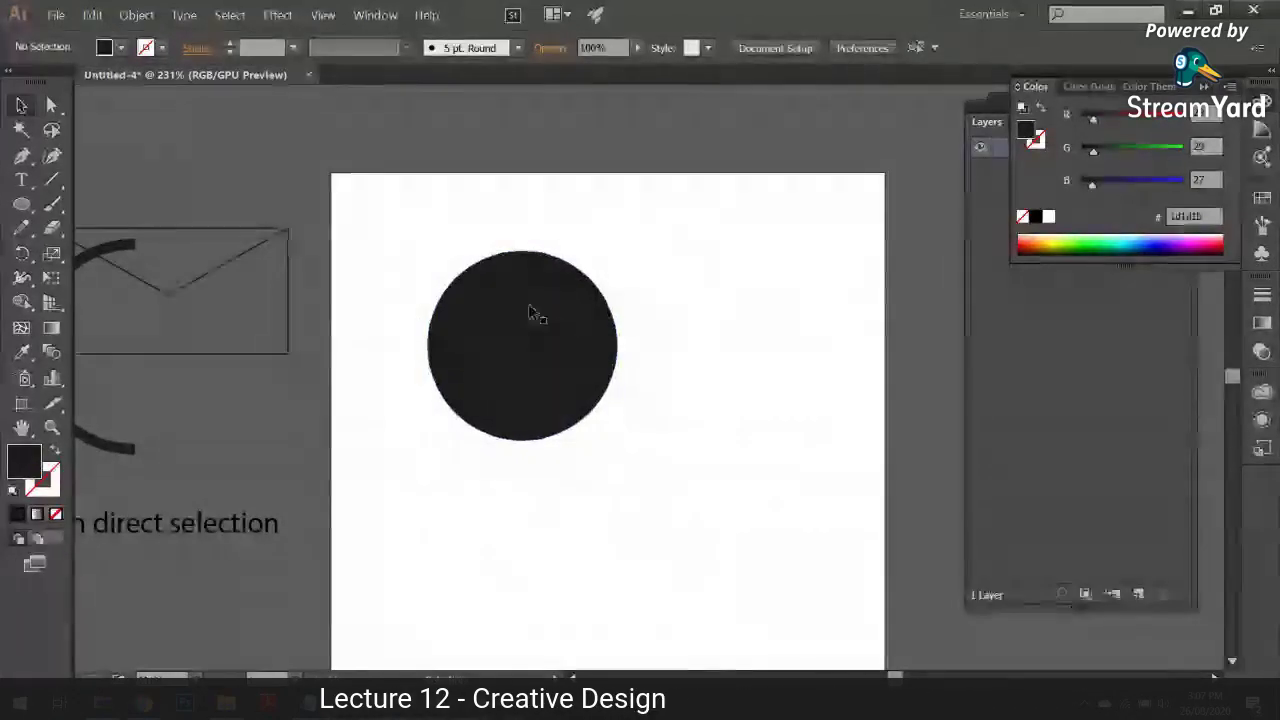
Step: Place a copy of the black circle beside it at the same height, overlapping it by half its width
click(535, 312)
drag(560, 297, 586, 310)
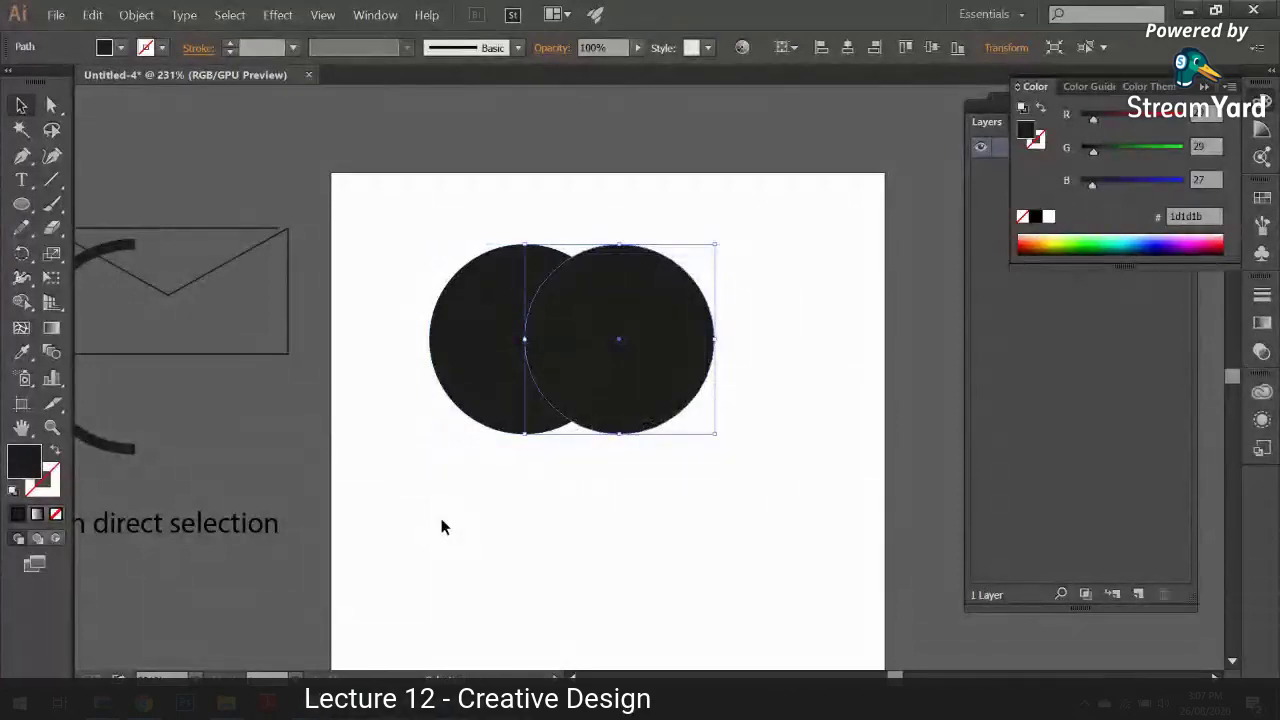
click(426, 363)
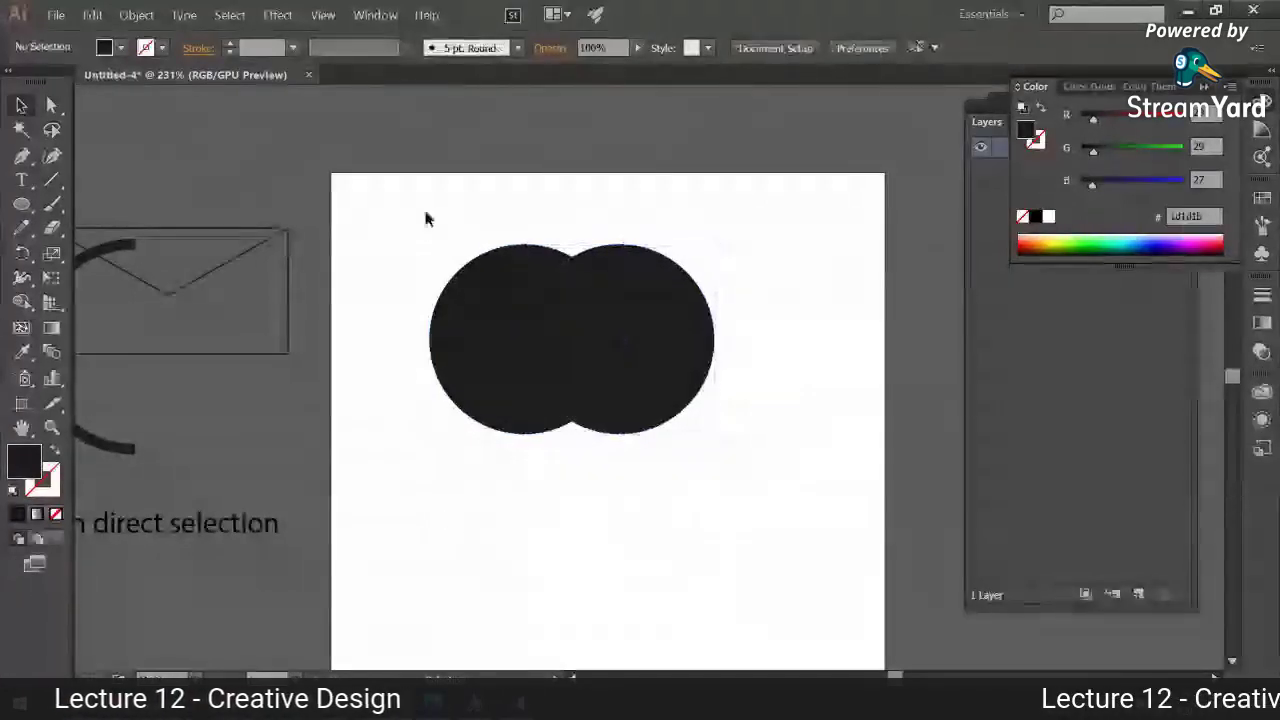
Step: Select both overlapping circles and merge all their regions into one shape with the Shape Builder tool
drag(426, 214, 742, 476)
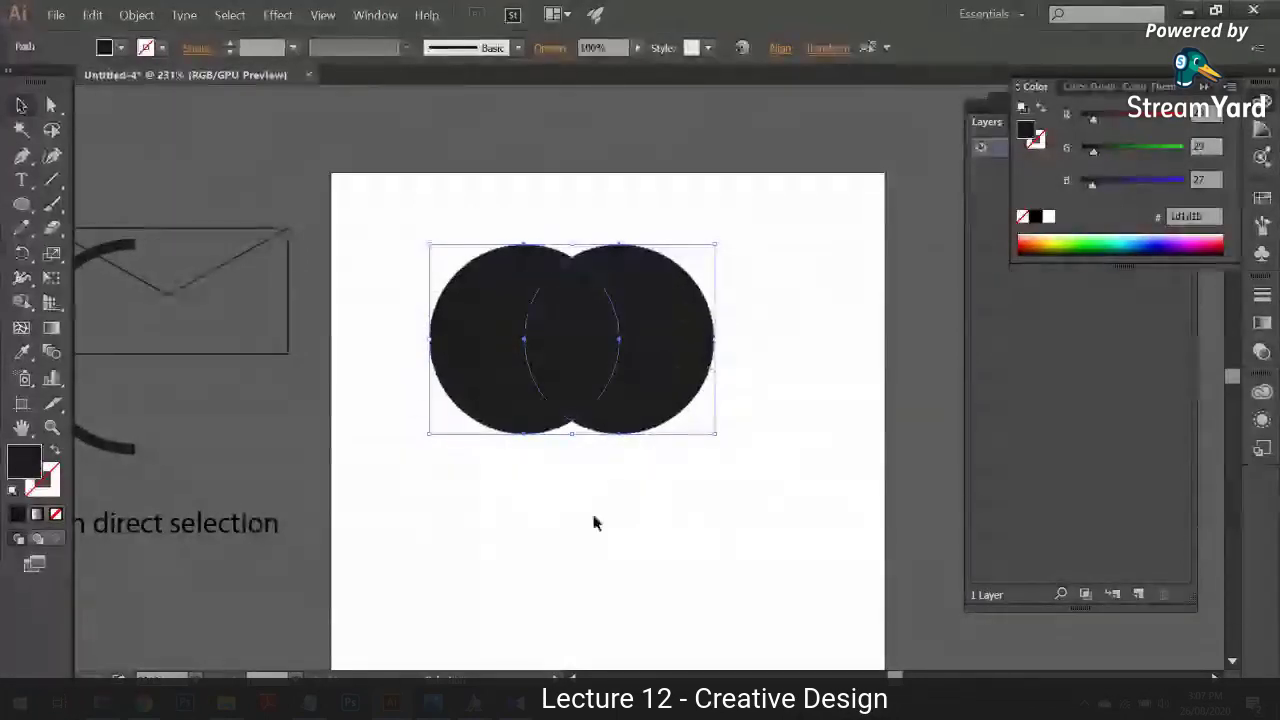
click(540, 503)
drag(434, 208, 724, 468)
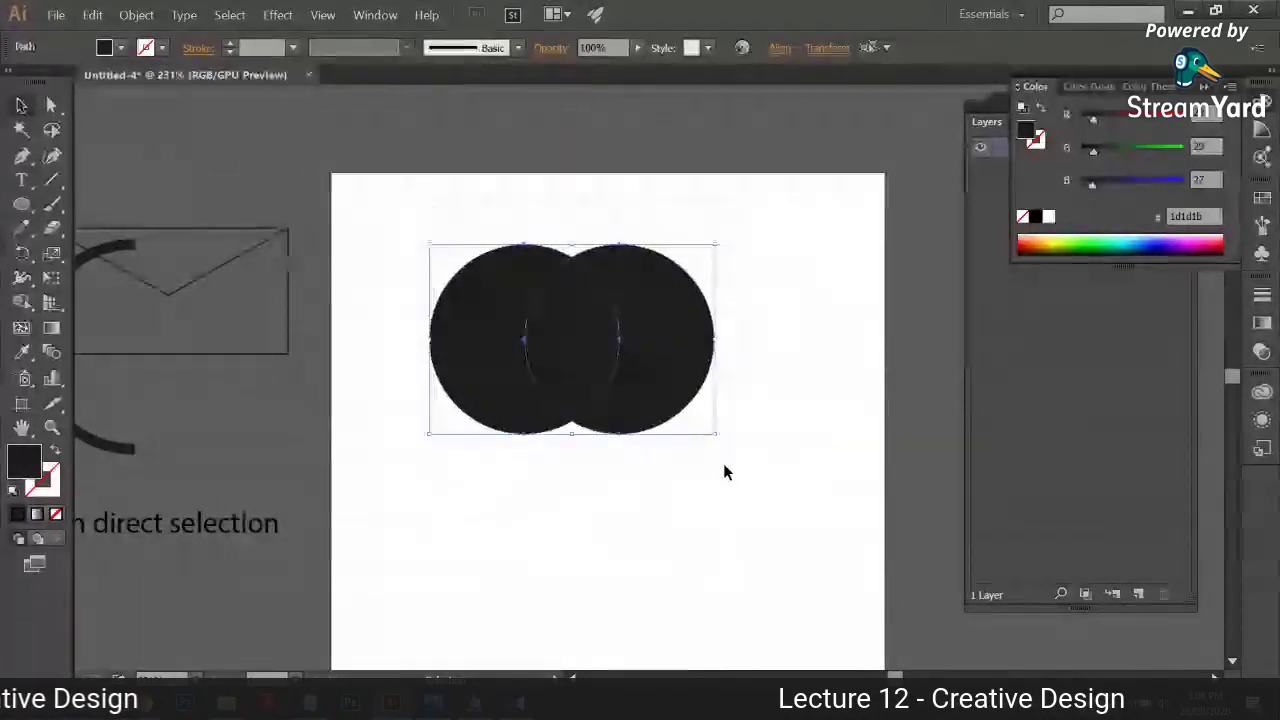
click(21, 302)
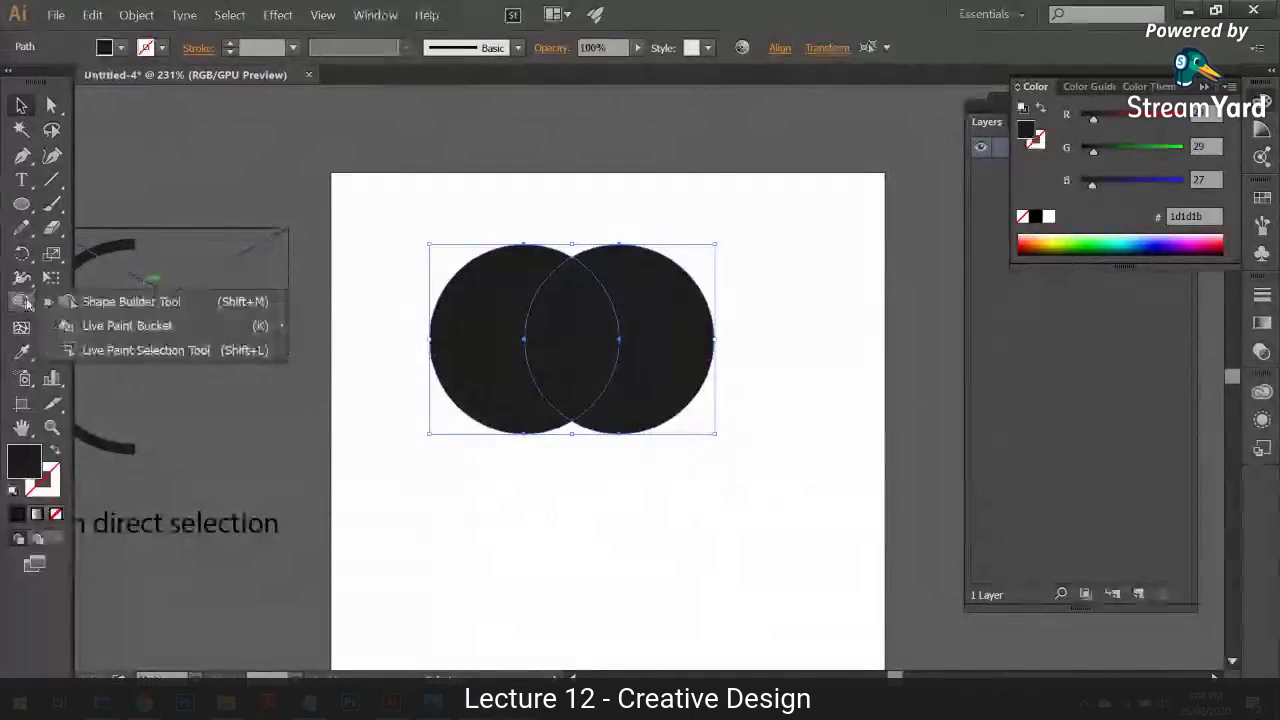
click(128, 302)
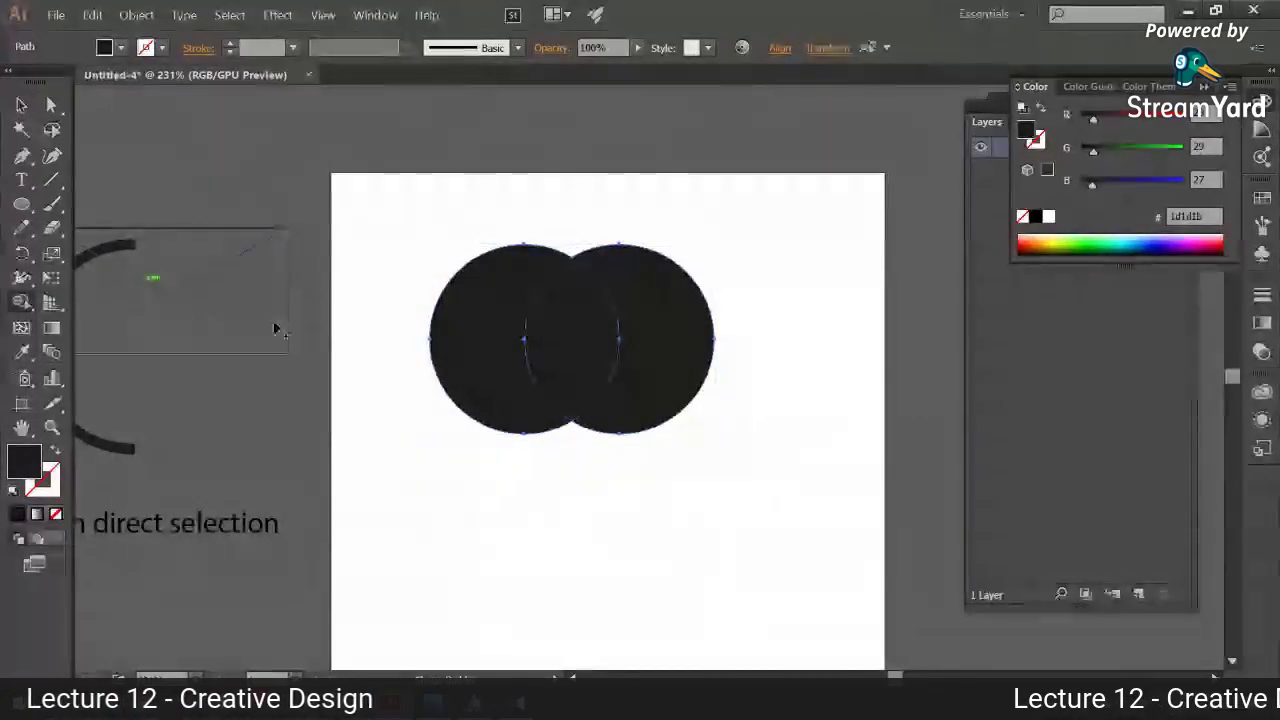
click(480, 357)
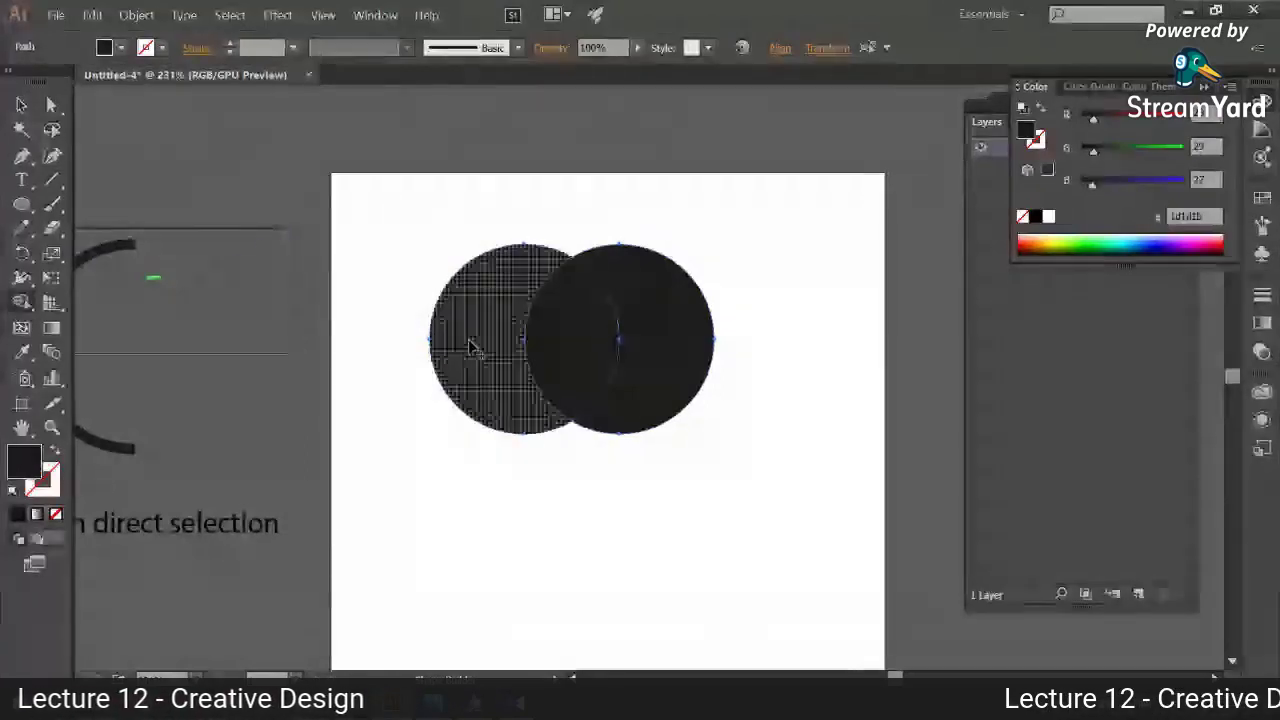
drag(523, 351, 535, 343)
key(ctrl+=)
key(ctrl+=)
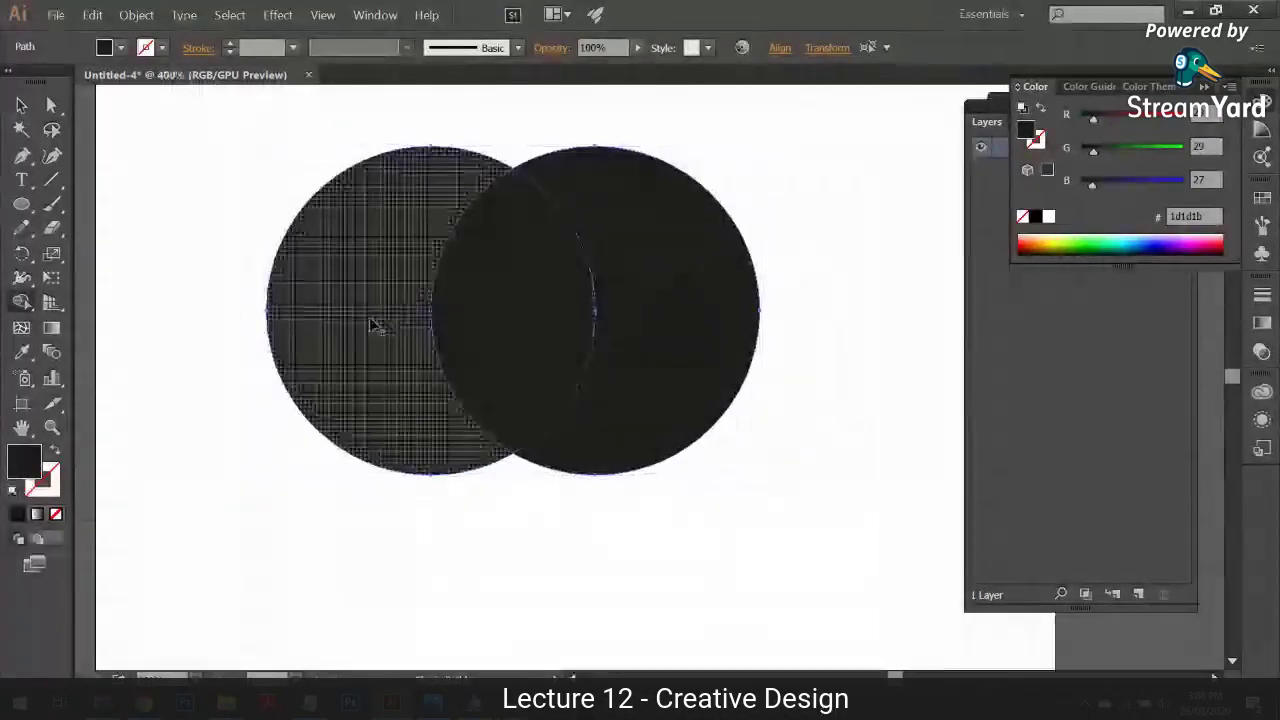
drag(413, 330, 646, 334)
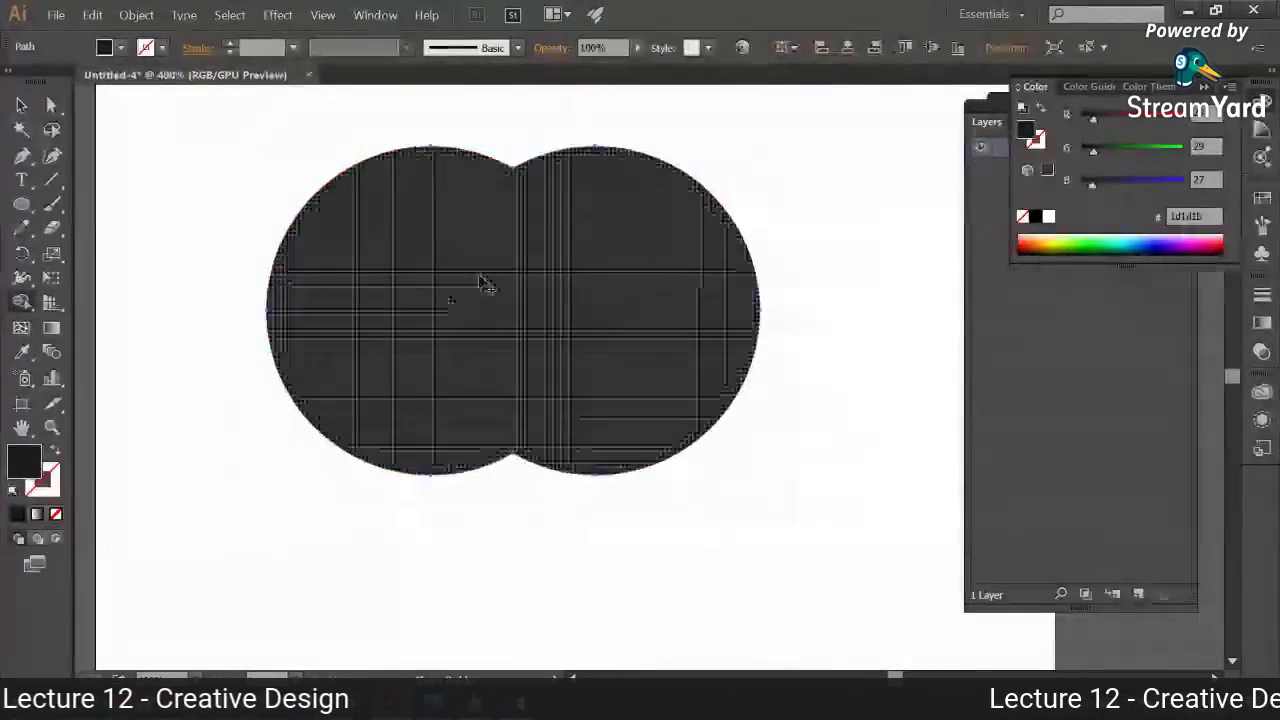
Step: Undo the merge of the two circles and place a copy of the overlapping pair directly below the original with a small gap
key(ctrl+z)
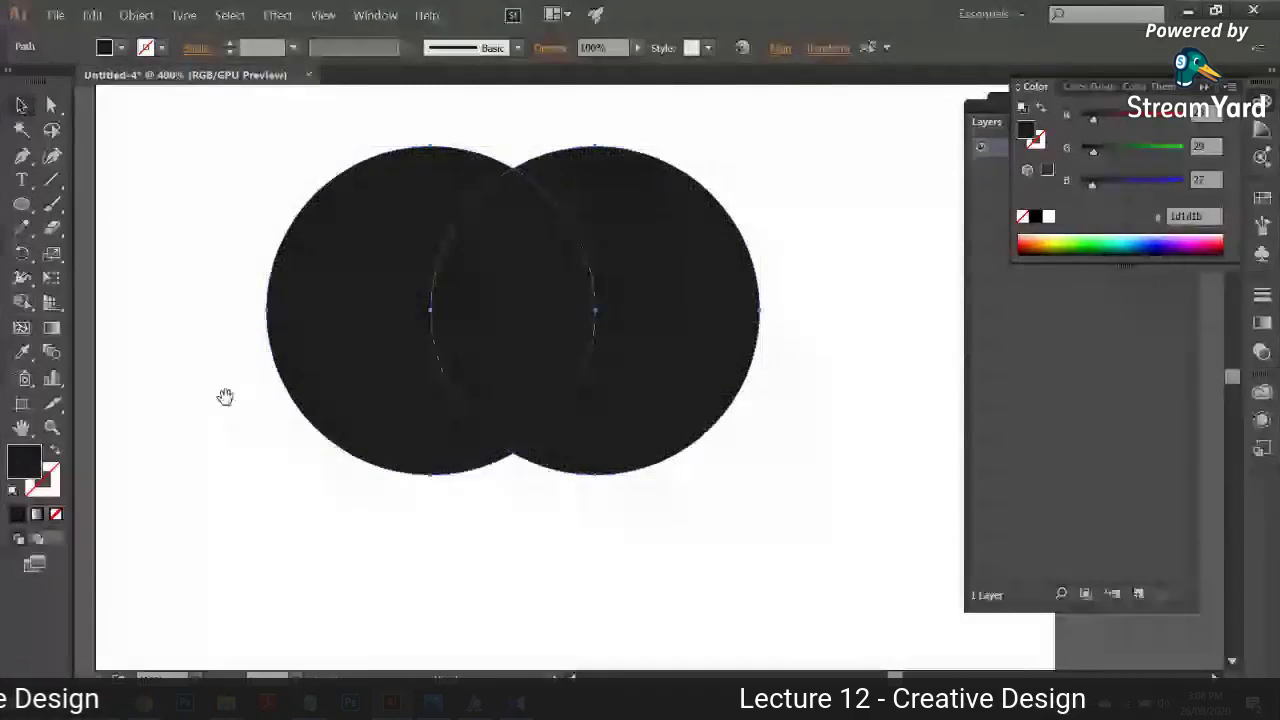
drag(225, 397, 239, 222)
drag(554, 173, 554, 486)
key(ctrl+minus)
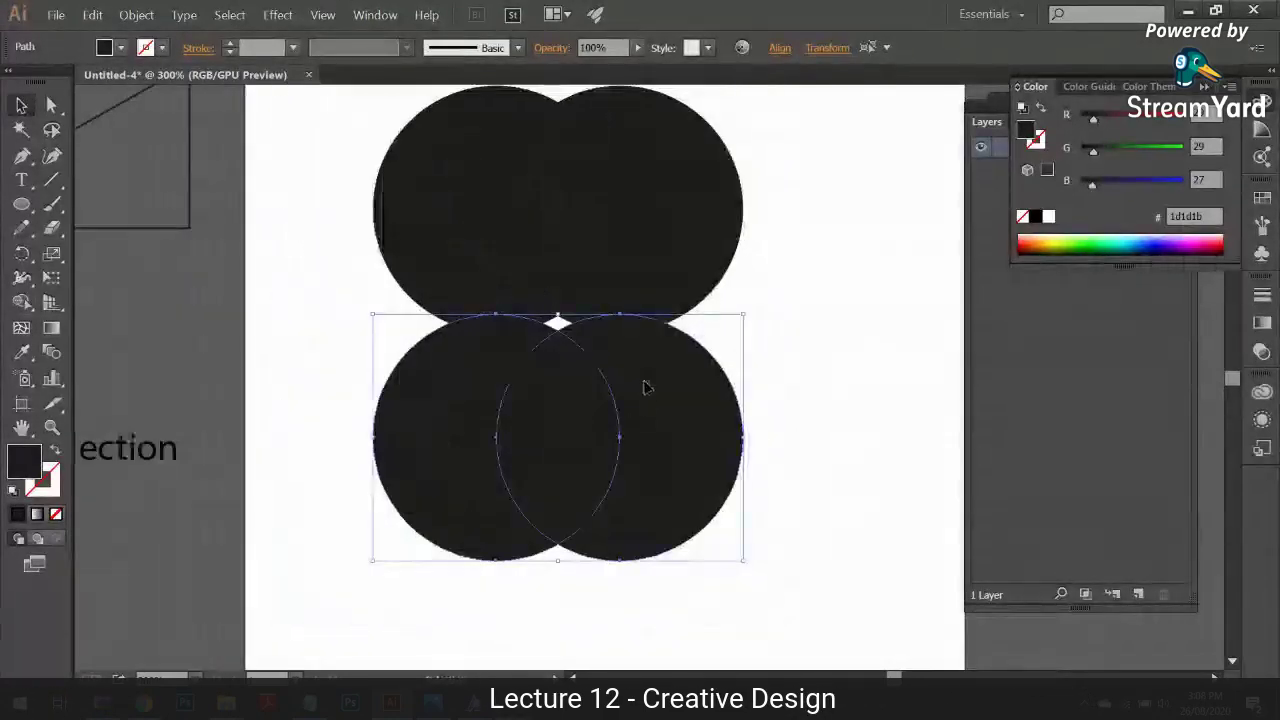
drag(645, 387, 645, 415)
Step: Merge all regions of the lower circle pair into one shape with the Shape Builder tool
click(22, 302)
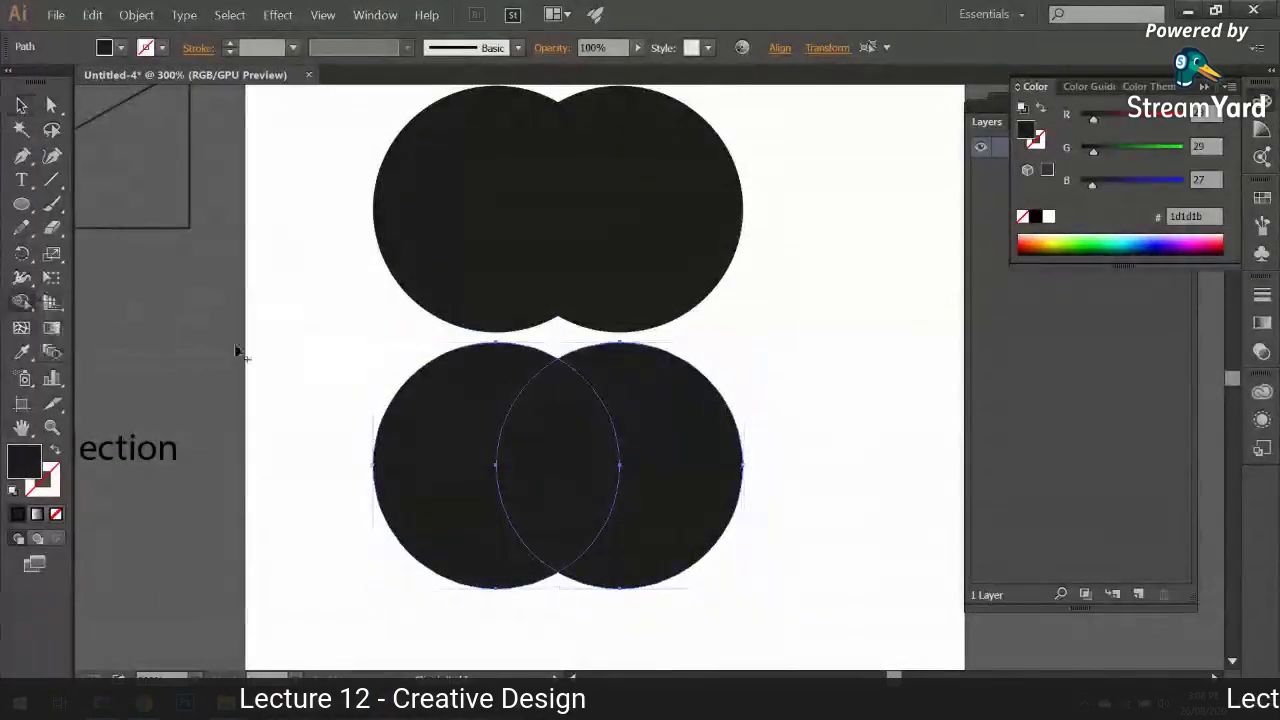
drag(471, 449, 712, 450)
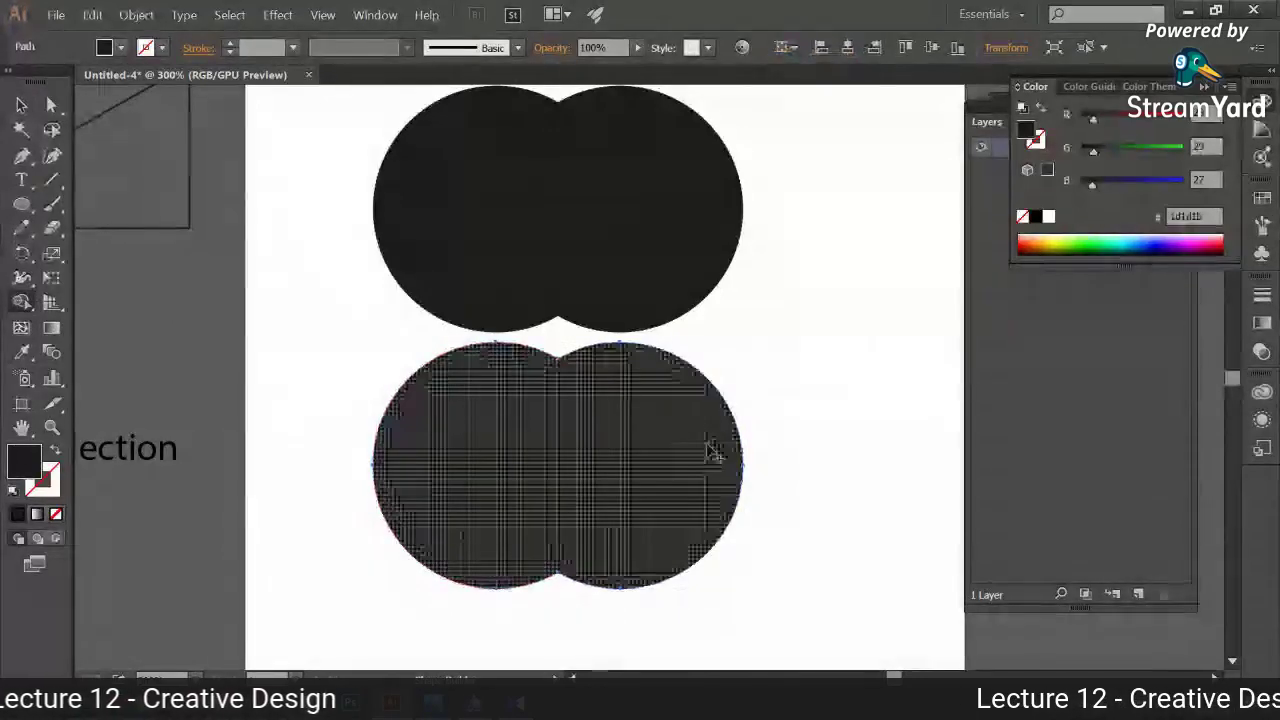
click(22, 105)
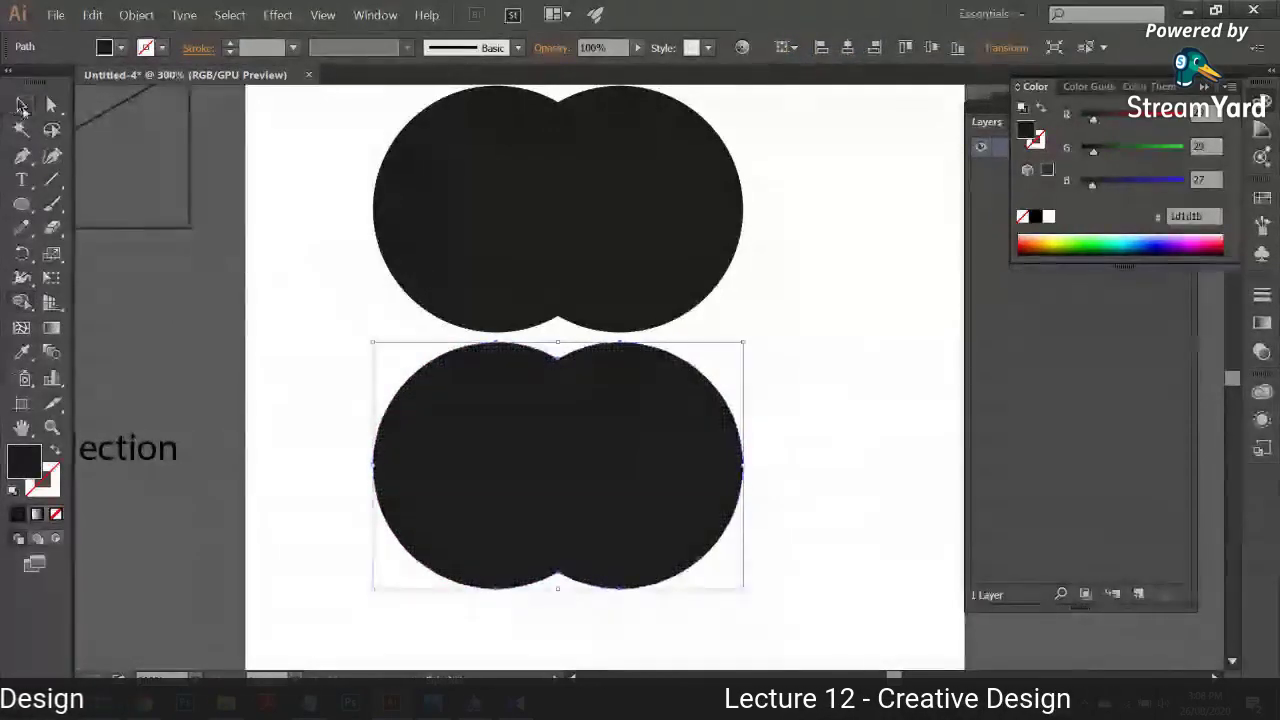
Step: Swap fill and stroke on the upper circle pair and on the merged shape so both are unfilled outlines
click(673, 220)
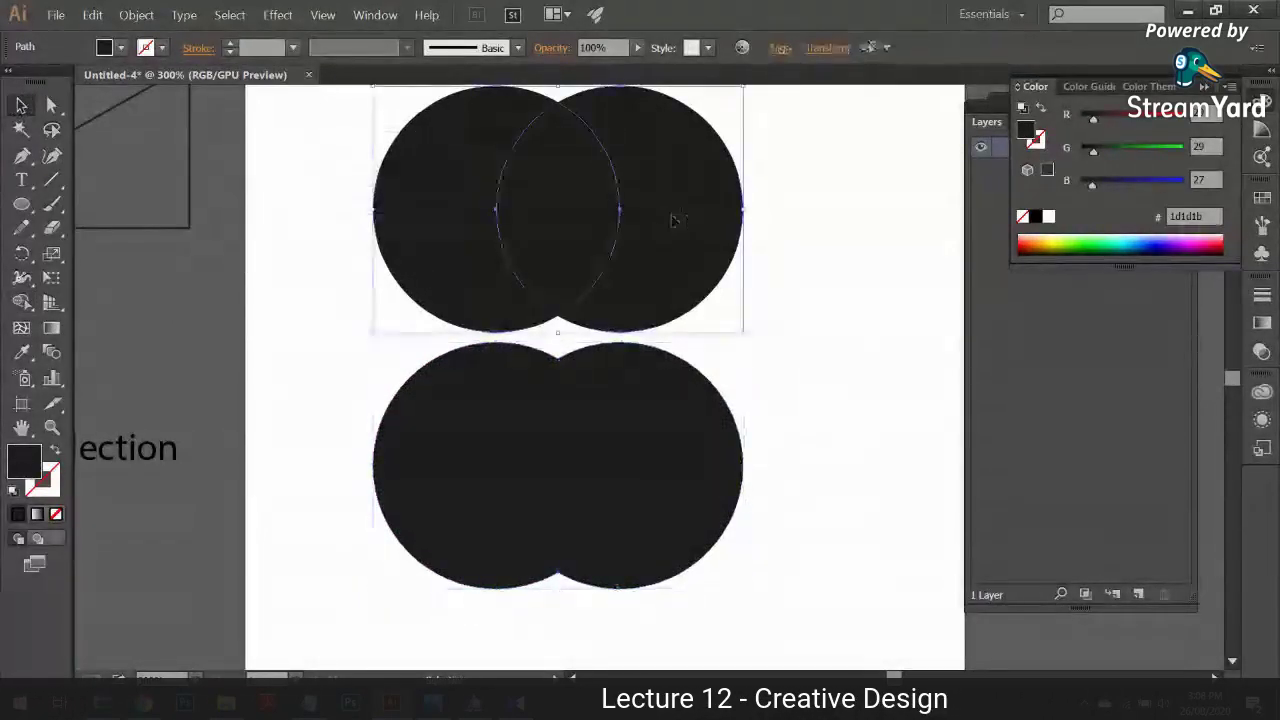
click(55, 452)
click(410, 420)
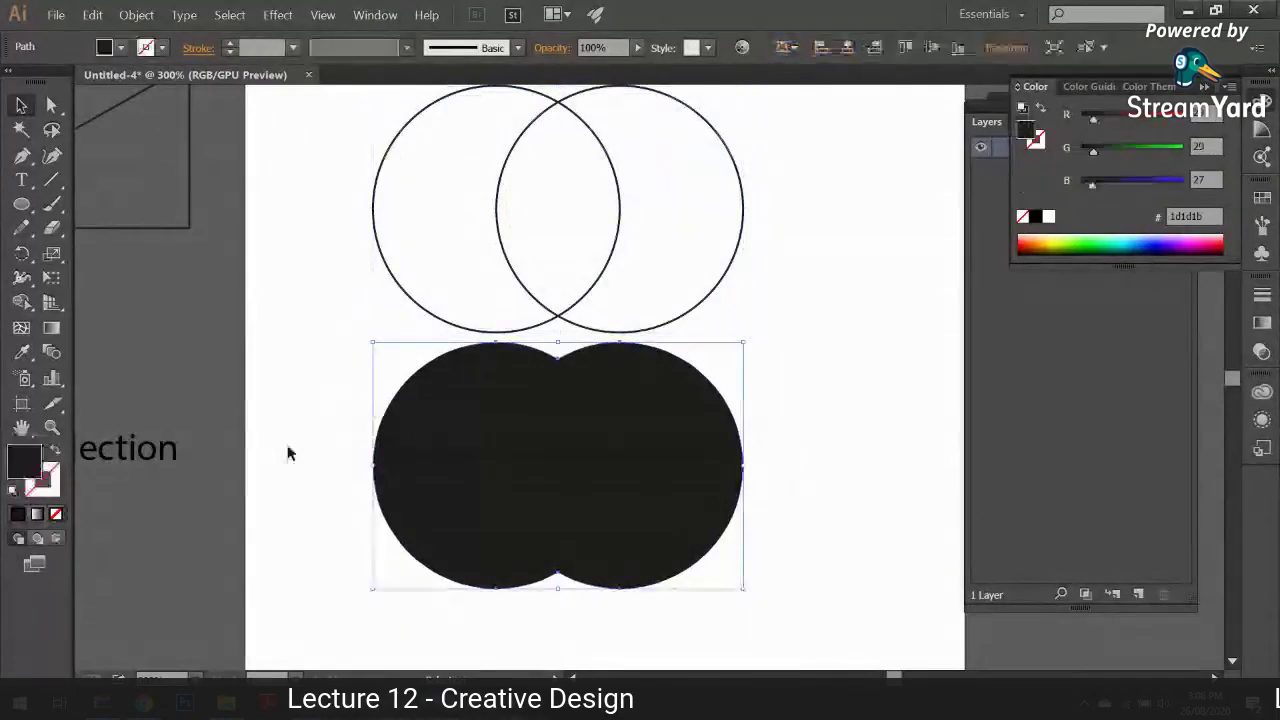
click(55, 452)
click(320, 458)
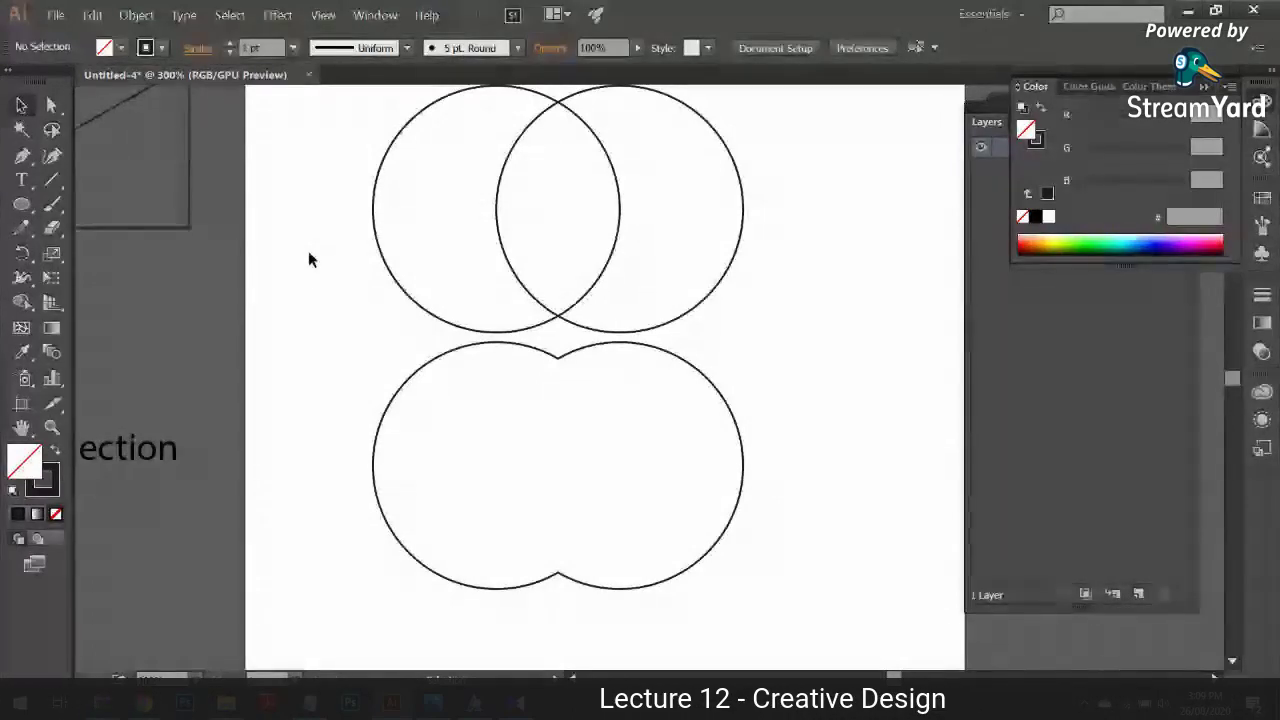
Step: Scale down the circle pair and the merged shape, placing the merged shape near the artboard's lower-left corner at a smaller size
click(501, 434)
click(450, 499)
key(ctrl+minus)
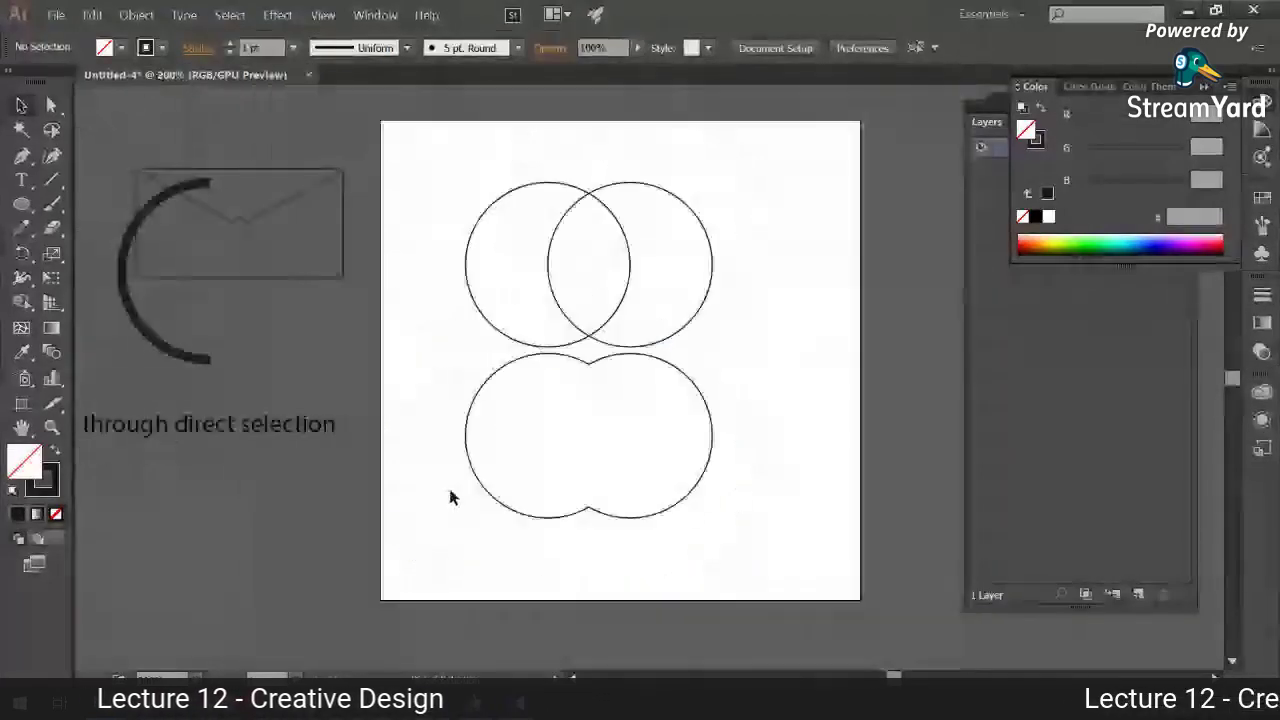
drag(711, 517, 556, 562)
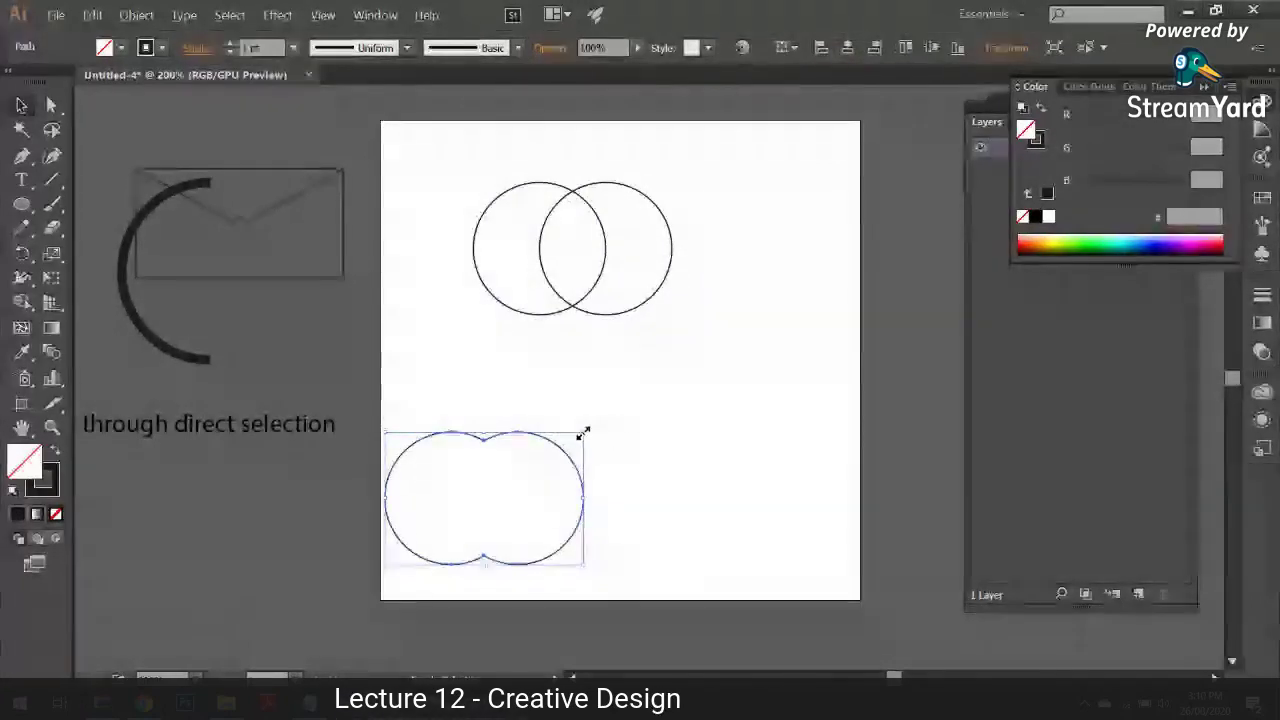
drag(585, 437, 583, 449)
Step: Copy the outlined circle pair diagonally down to the right and swap the copy's fill and stroke so it is solid black
click(574, 240)
click(601, 261)
drag(600, 261, 753, 411)
click(58, 452)
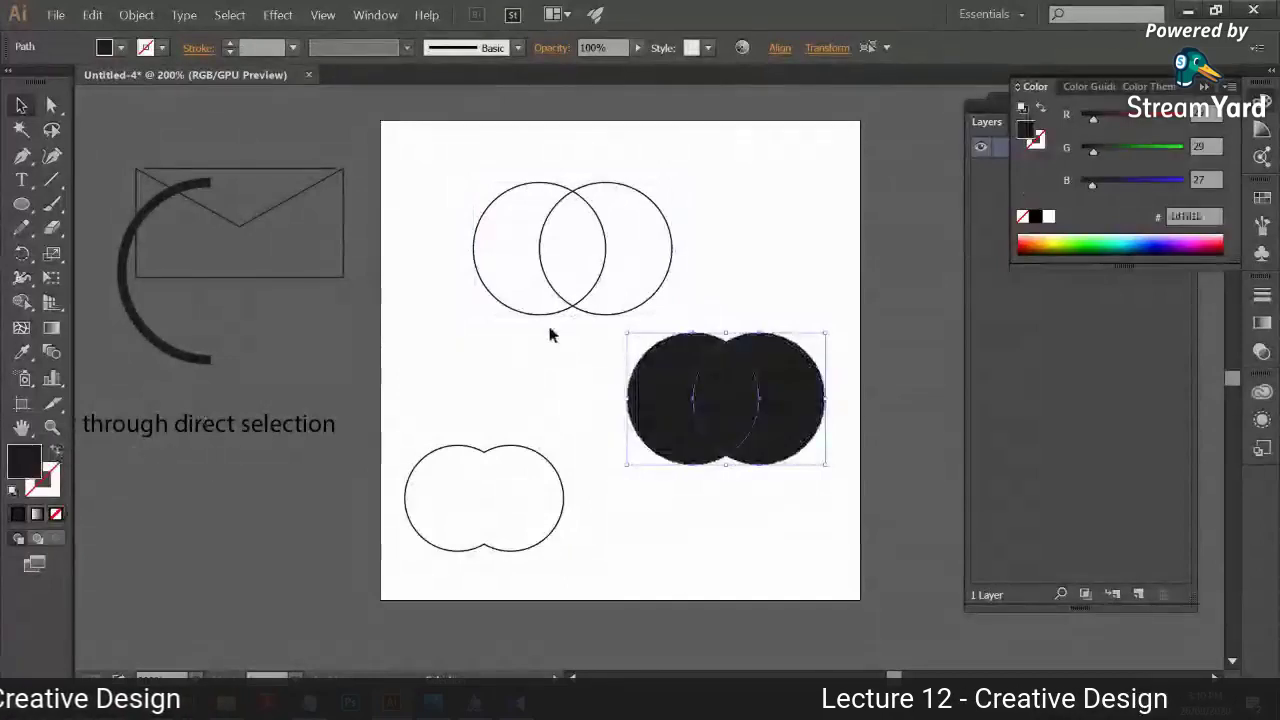
click(550, 335)
Step: Select the black circle pair and start a screen capture of the area around it for annotation
scroll(622, 395, up, 3)
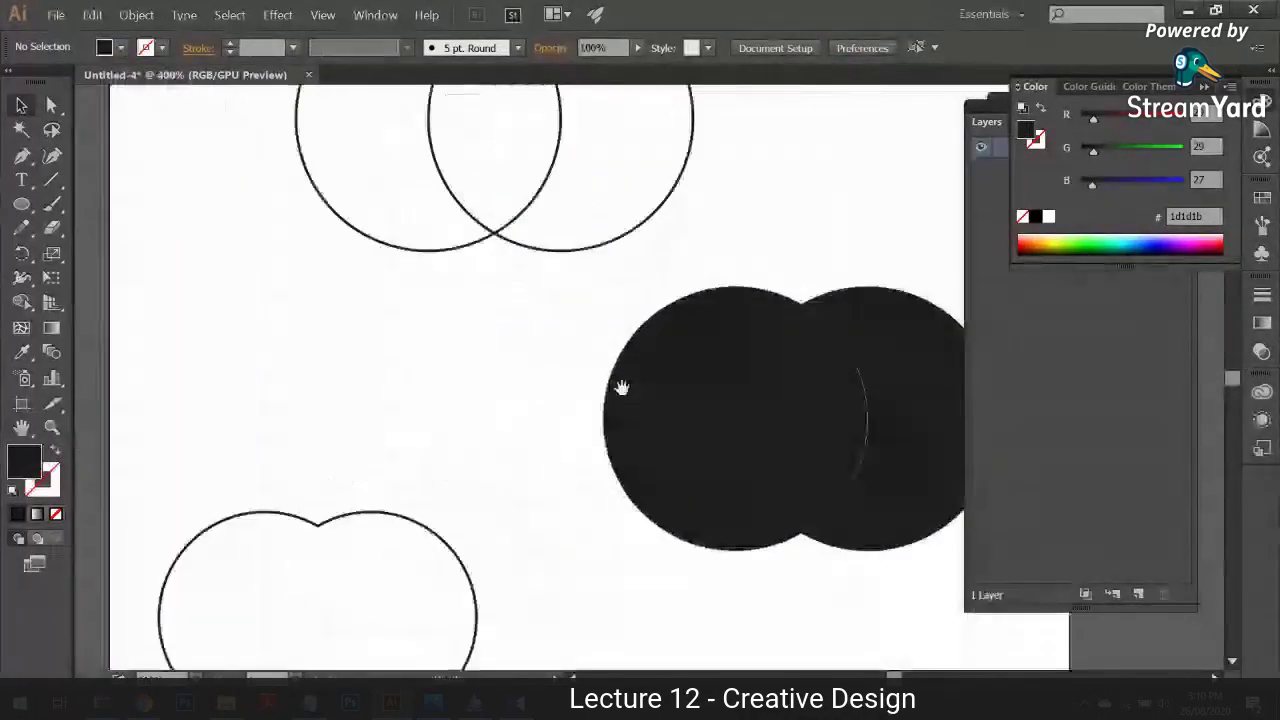
click(868, 434)
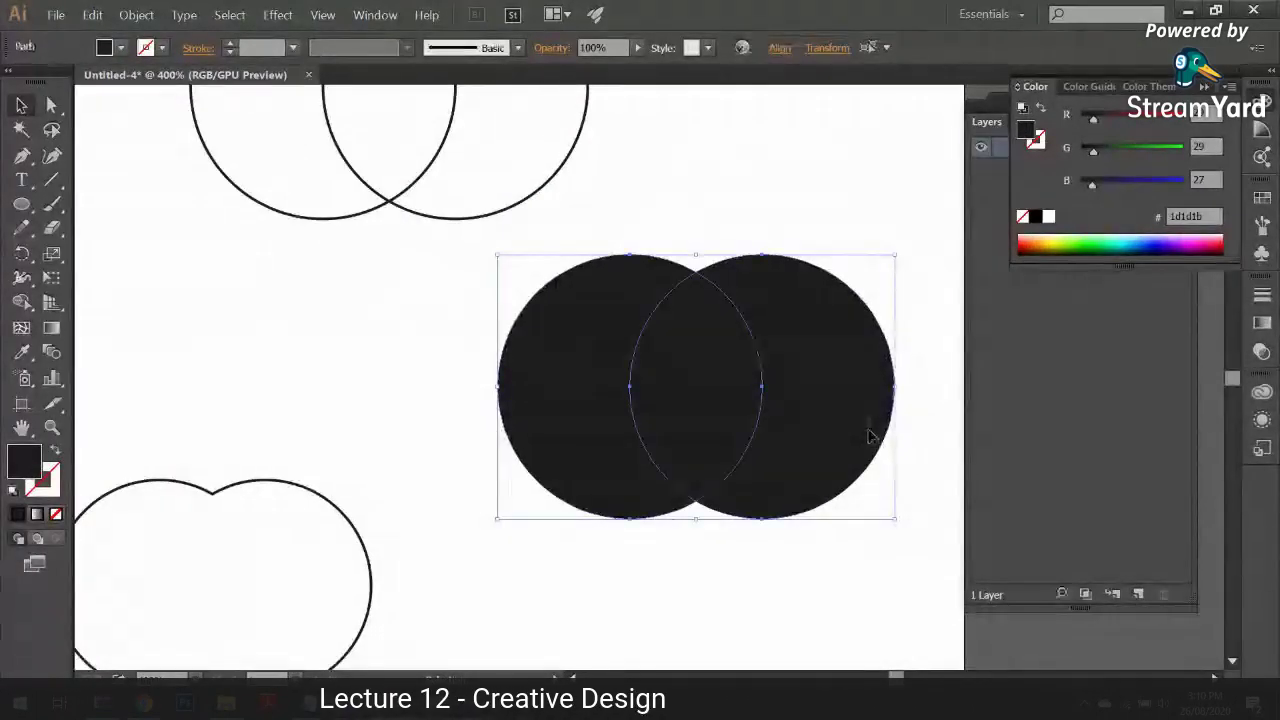
key(Print)
drag(376, 217, 924, 561)
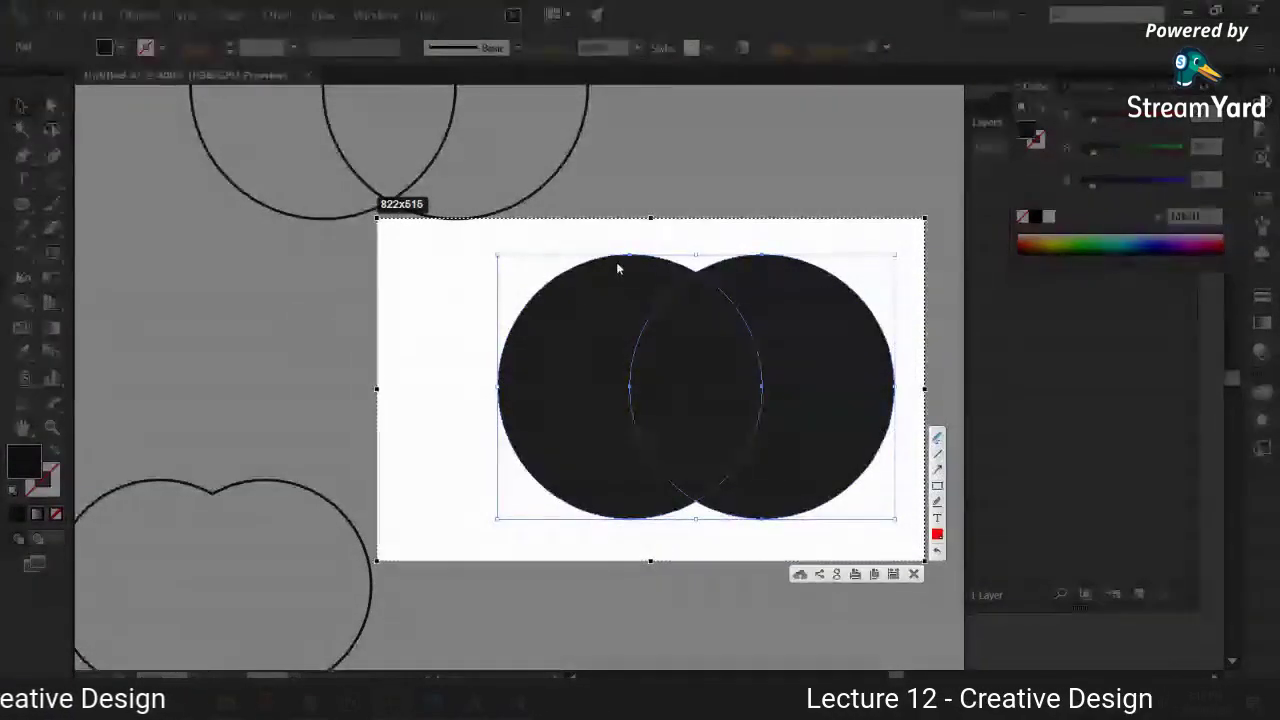
Step: Scribble in red across the left circle, undo it, and mark only the left circle's non-overlapping crescent in red
drag(617, 268, 633, 267)
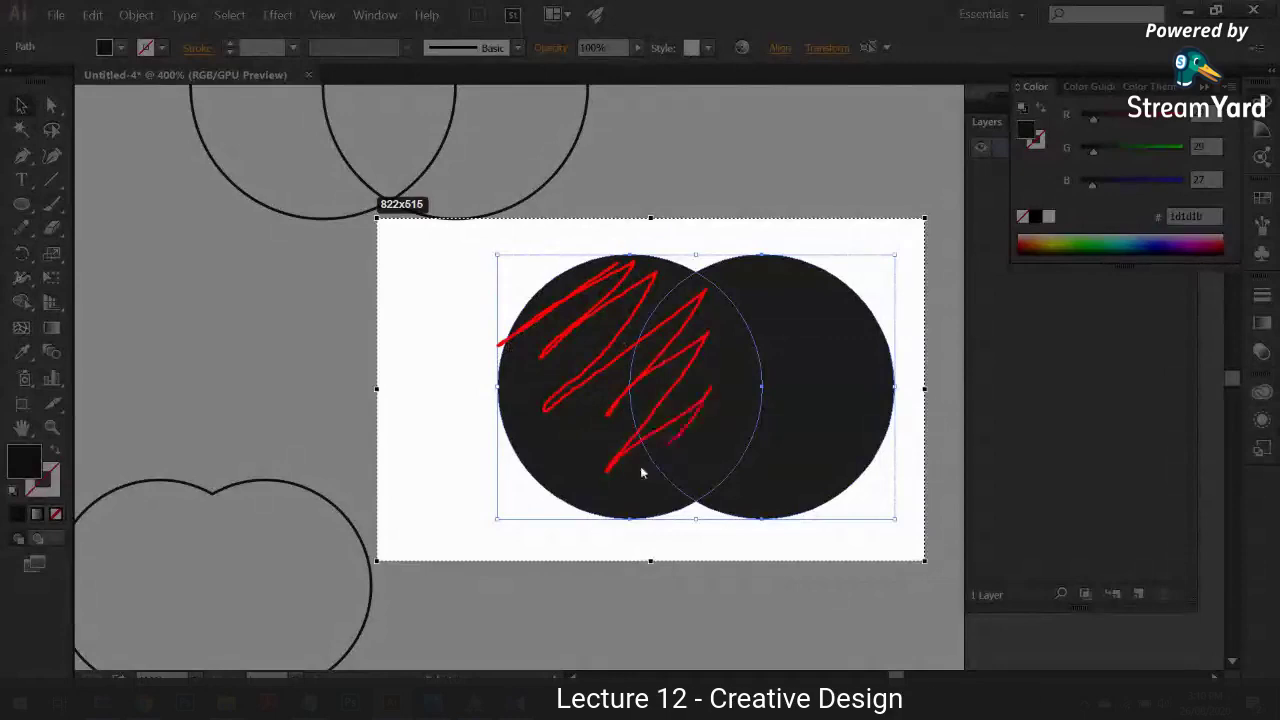
mouse_move(641, 468)
mouse_down()
mouse_move(731, 407)
mouse_move(687, 470)
mouse_up()
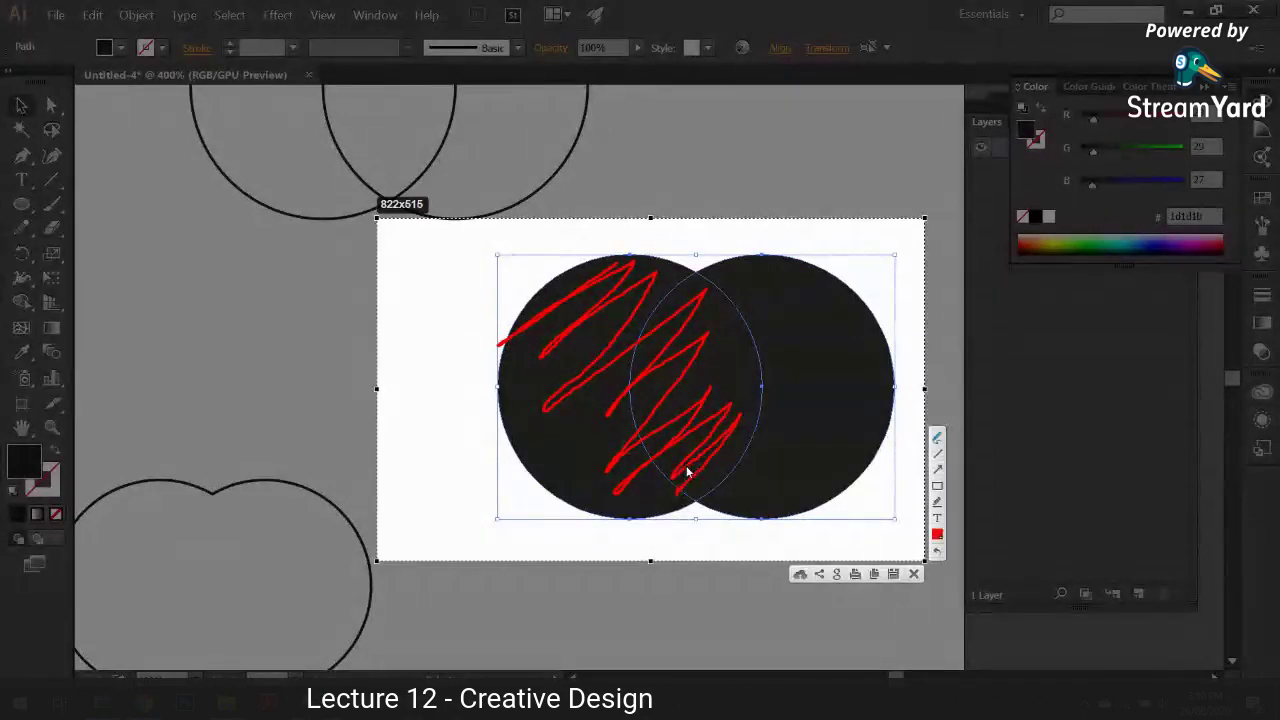
key(ctrl+z)
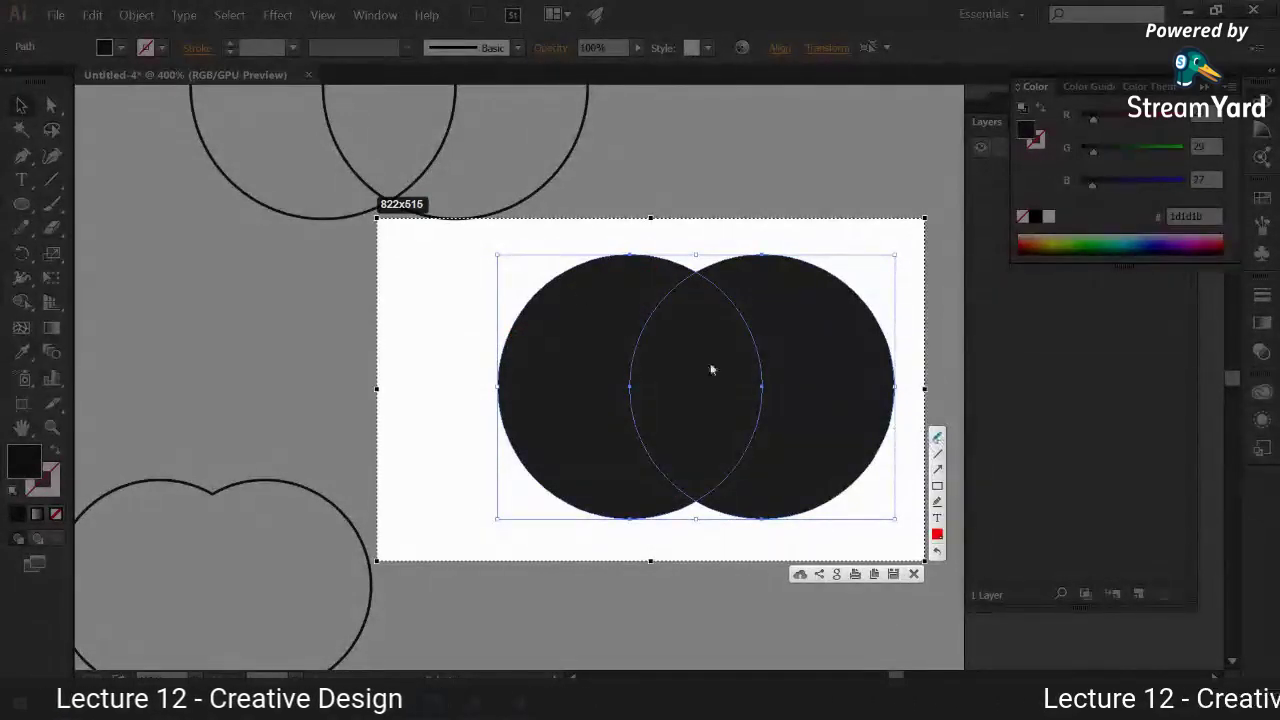
mouse_move(603, 277)
mouse_down()
mouse_move(556, 368)
mouse_move(624, 332)
mouse_move(618, 416)
mouse_move(647, 496)
mouse_move(519, 381)
mouse_up()
mouse_move(572, 479)
mouse_down()
mouse_move(640, 423)
mouse_move(611, 280)
mouse_move(680, 268)
mouse_up()
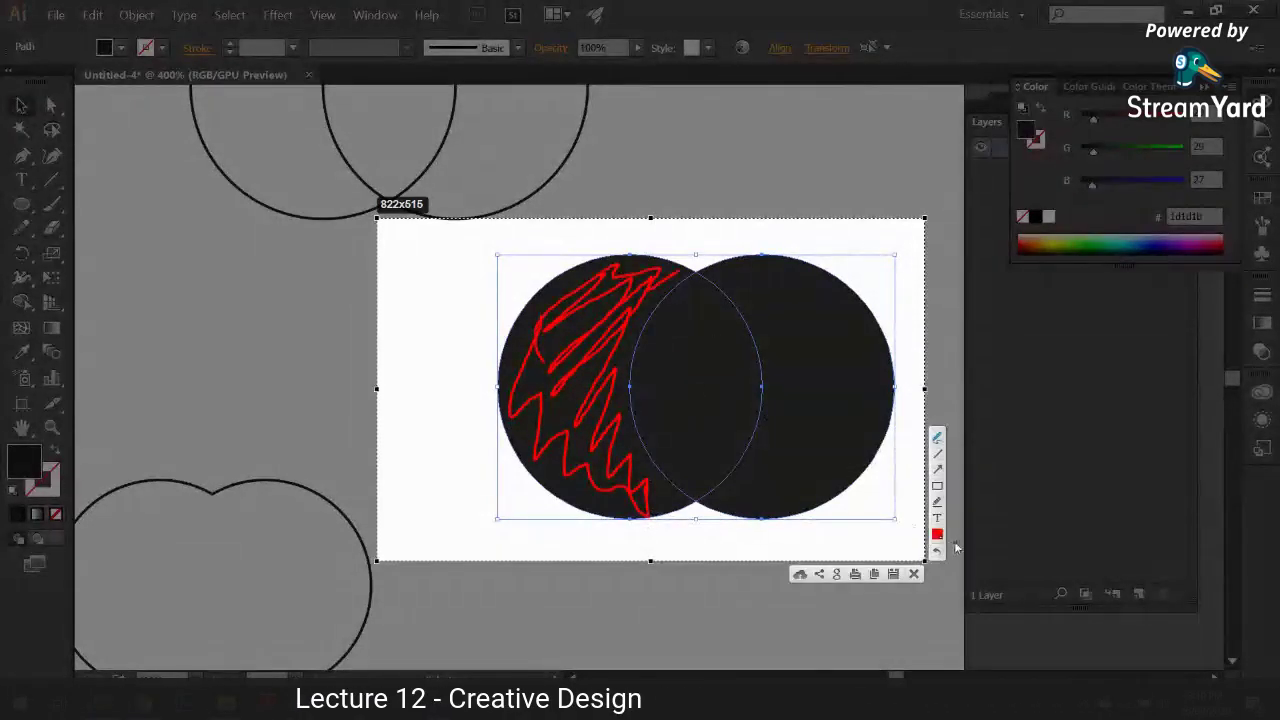
Step: Change the annotation colour to blue, mark the right circle including the overlap, and discard the screen capture
click(937, 534)
click(832, 391)
click(751, 537)
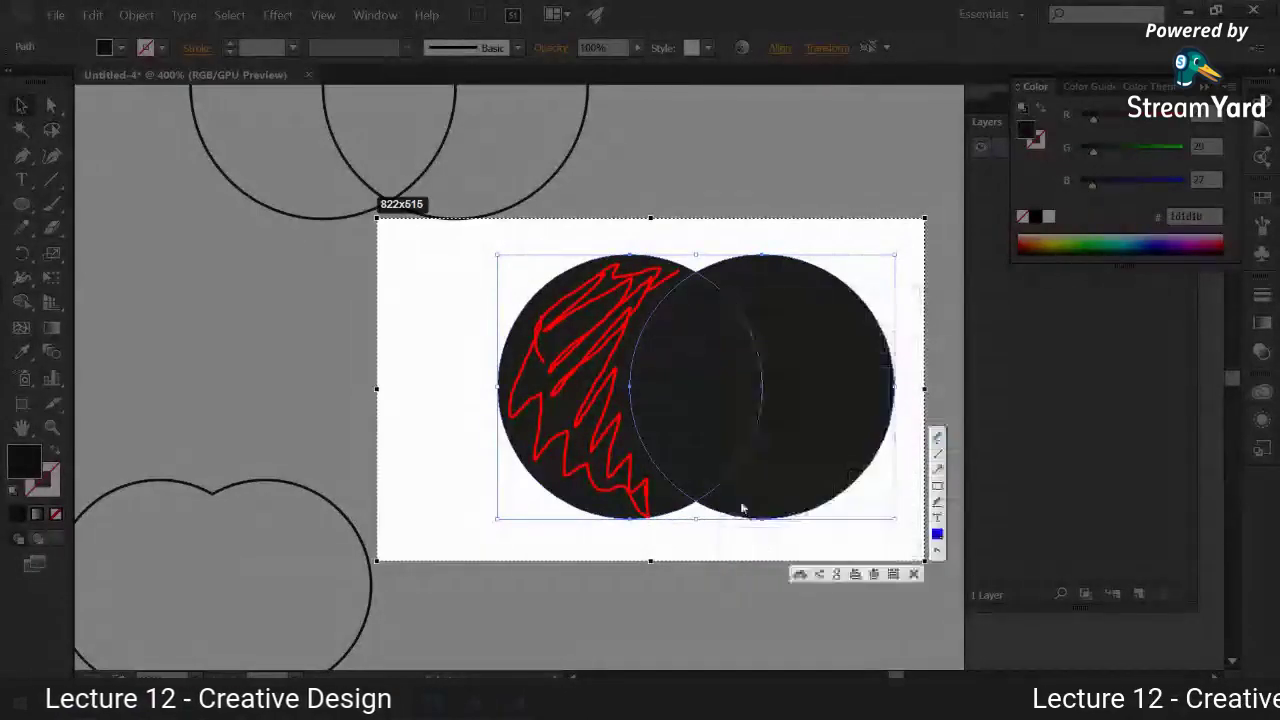
mouse_move(657, 331)
mouse_down()
mouse_move(761, 276)
mouse_move(705, 336)
mouse_move(796, 293)
mouse_move(826, 334)
mouse_move(681, 452)
mouse_move(705, 470)
mouse_move(751, 486)
mouse_move(807, 400)
mouse_up()
drag(774, 342, 814, 403)
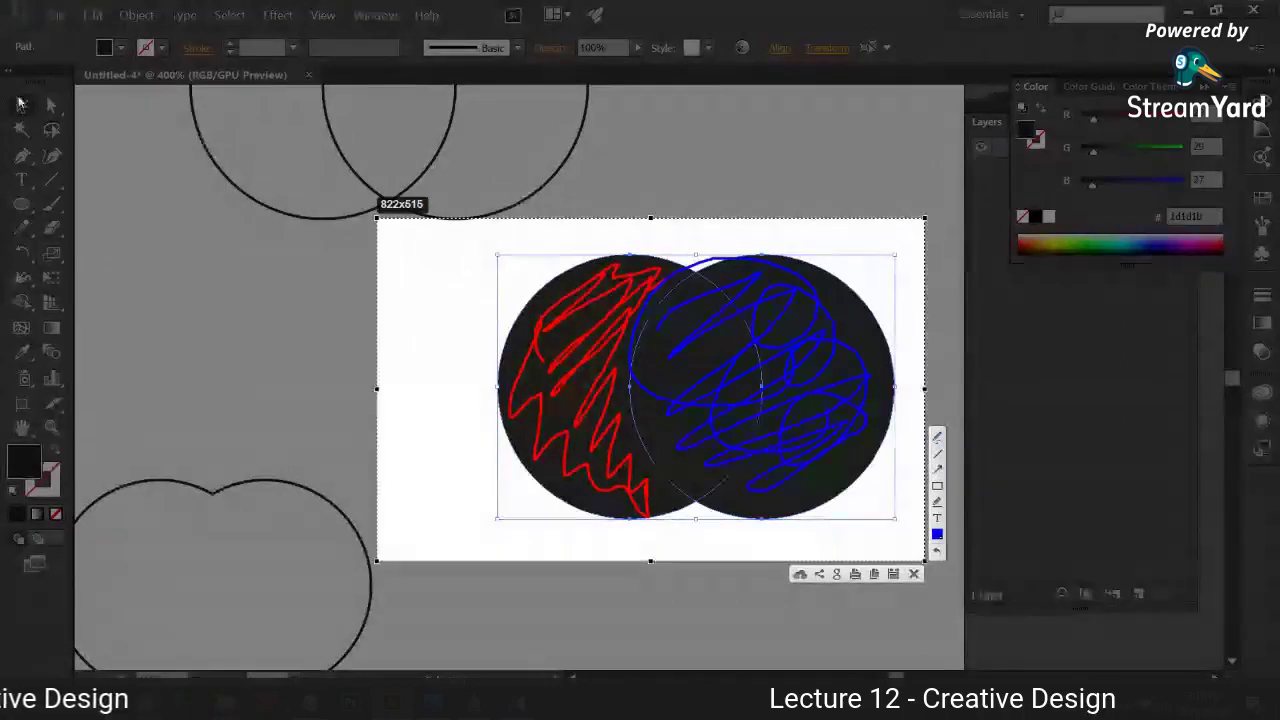
key(Escape)
Step: Select both black circles and remove the overlap and the right region with the Shape Builder tool, leaving the left crescent
drag(415, 270, 915, 455)
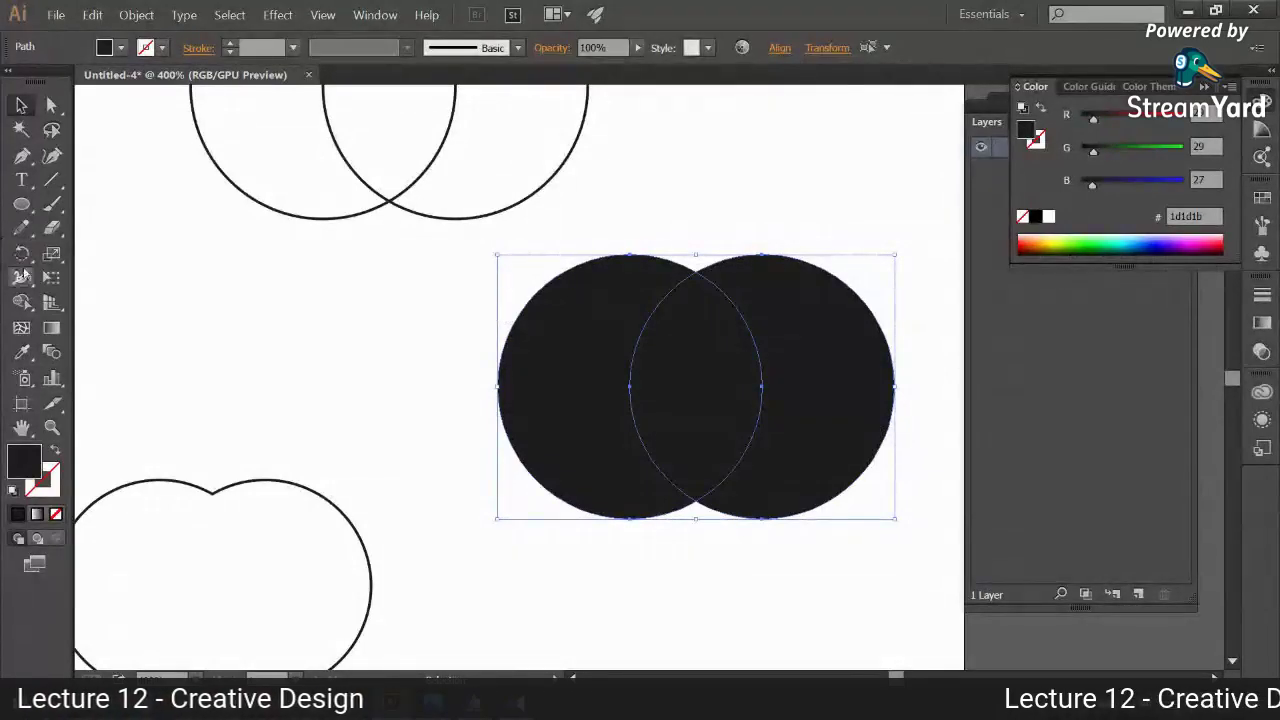
drag(22, 302, 131, 307)
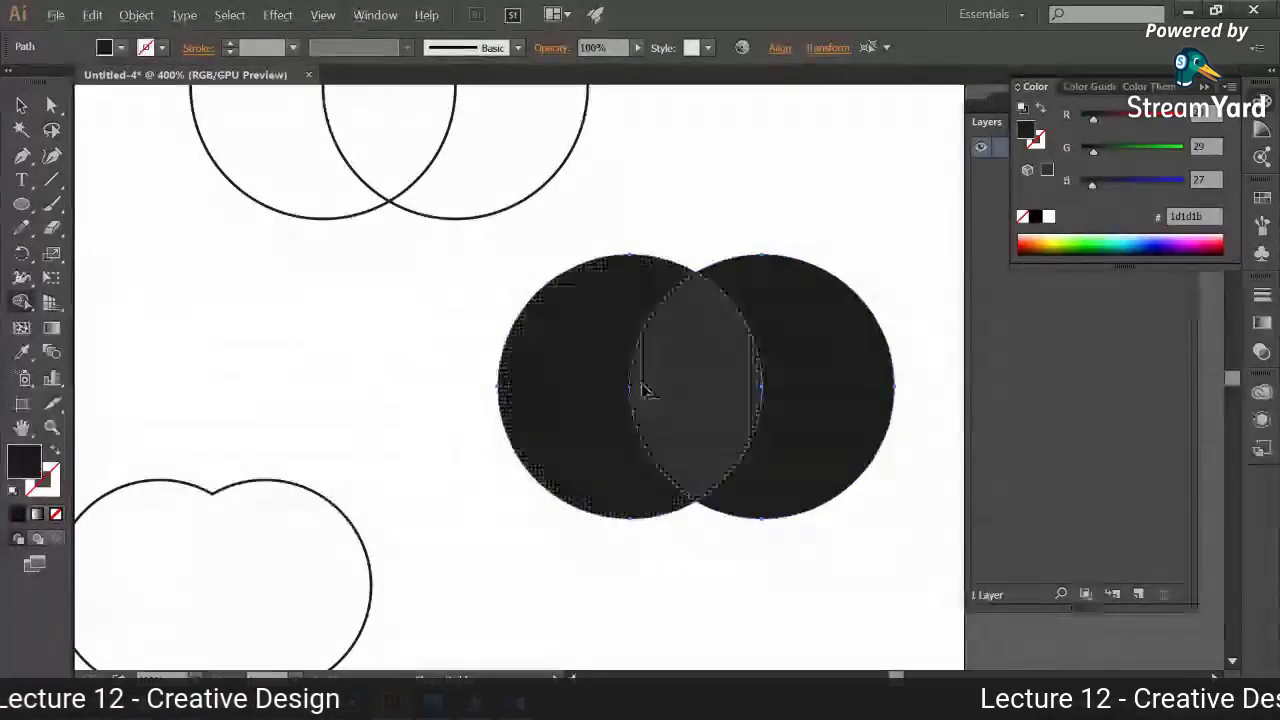
drag(645, 390, 830, 385)
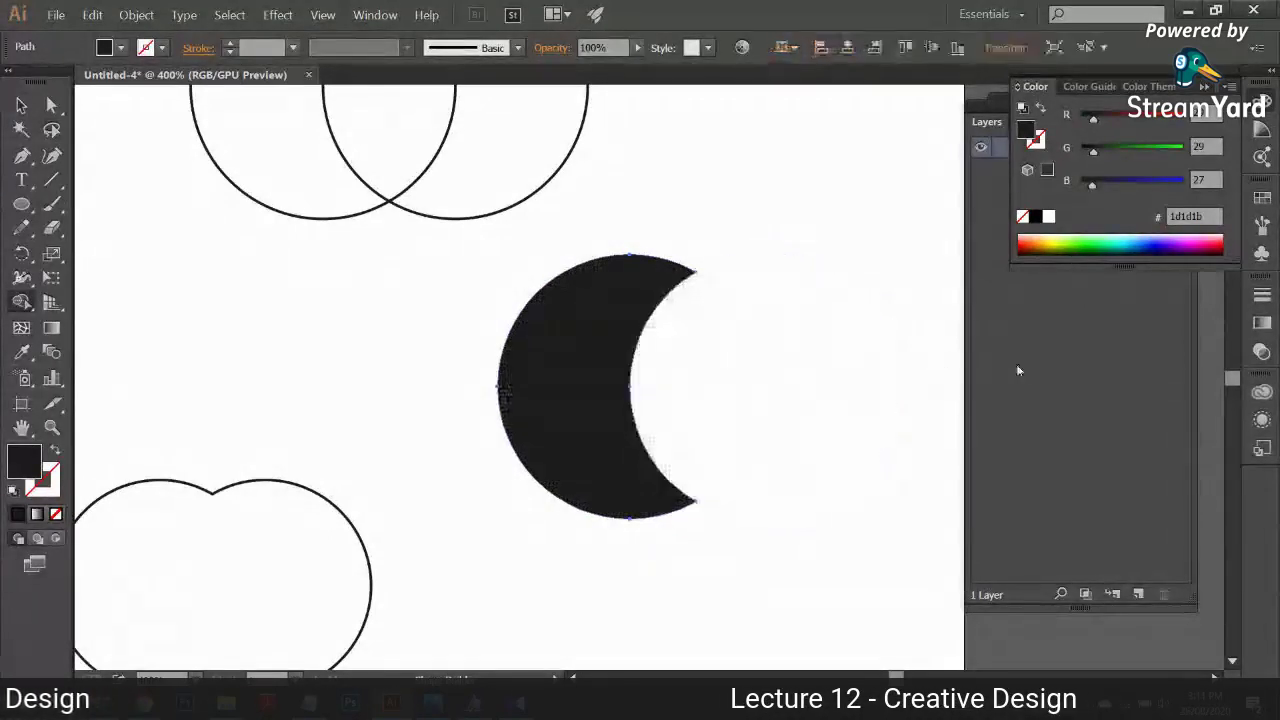
Step: Undo the removal to restore both overlapping black circles, and deselect them
click(21, 104)
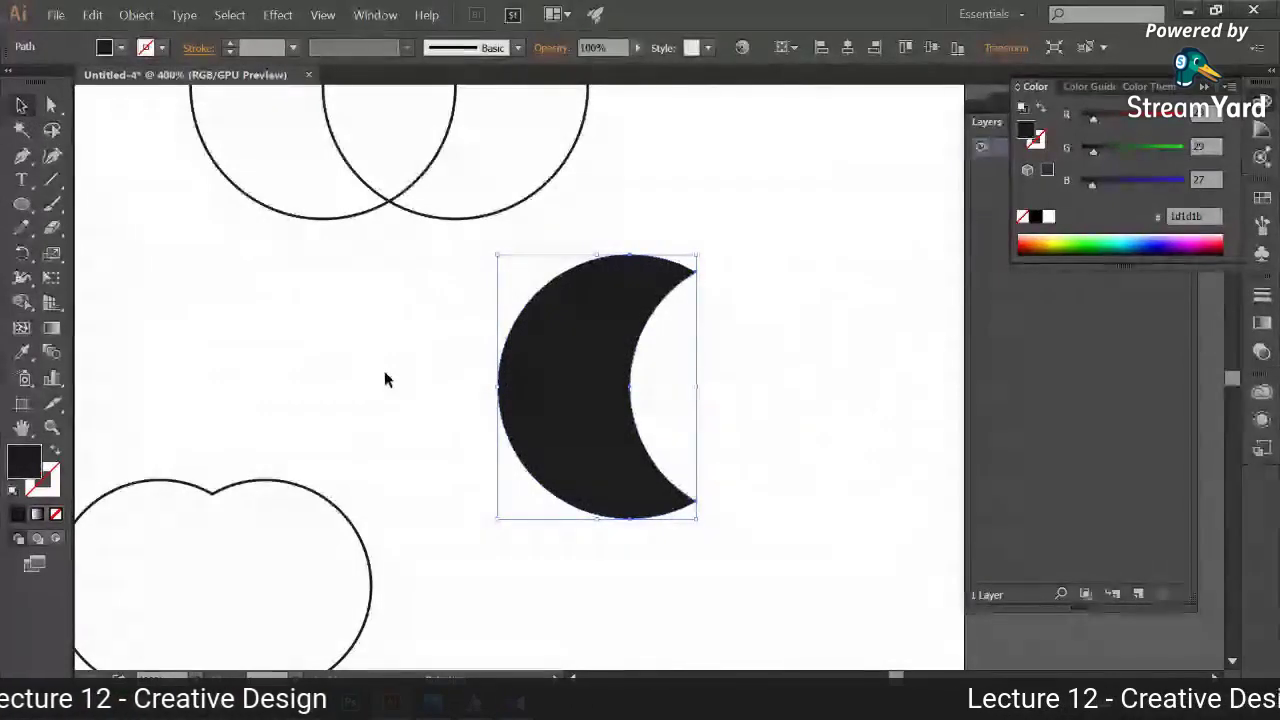
key(a)
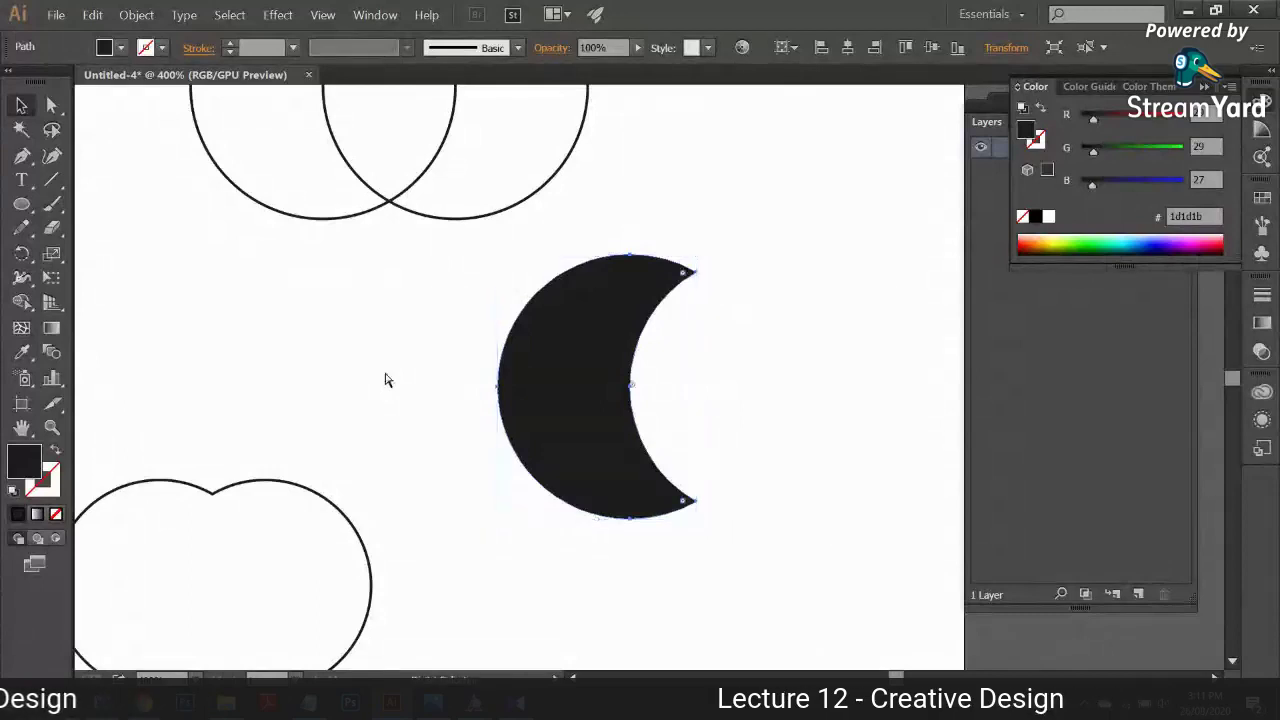
key(ctrl+z)
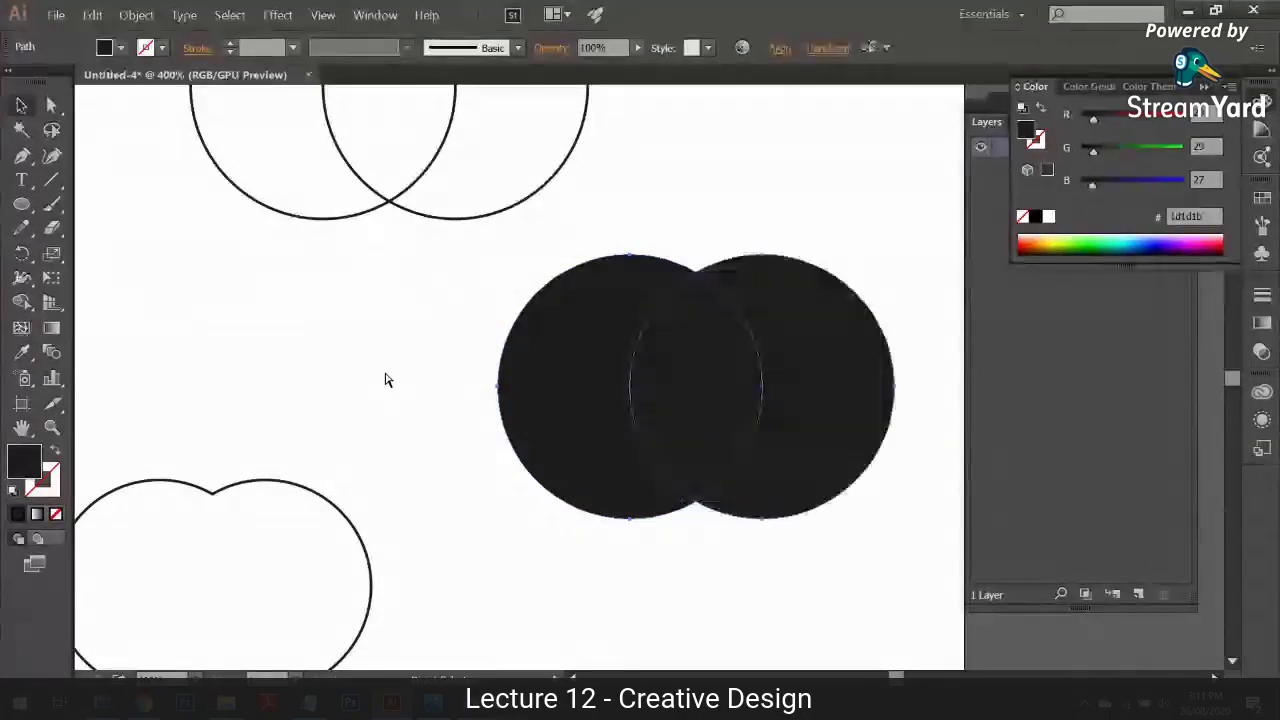
click(364, 381)
Step: Move the right black circle over most of the left one and subtract its regions with the Shape Builder tool, leaving a thin crescent
drag(800, 362, 694, 343)
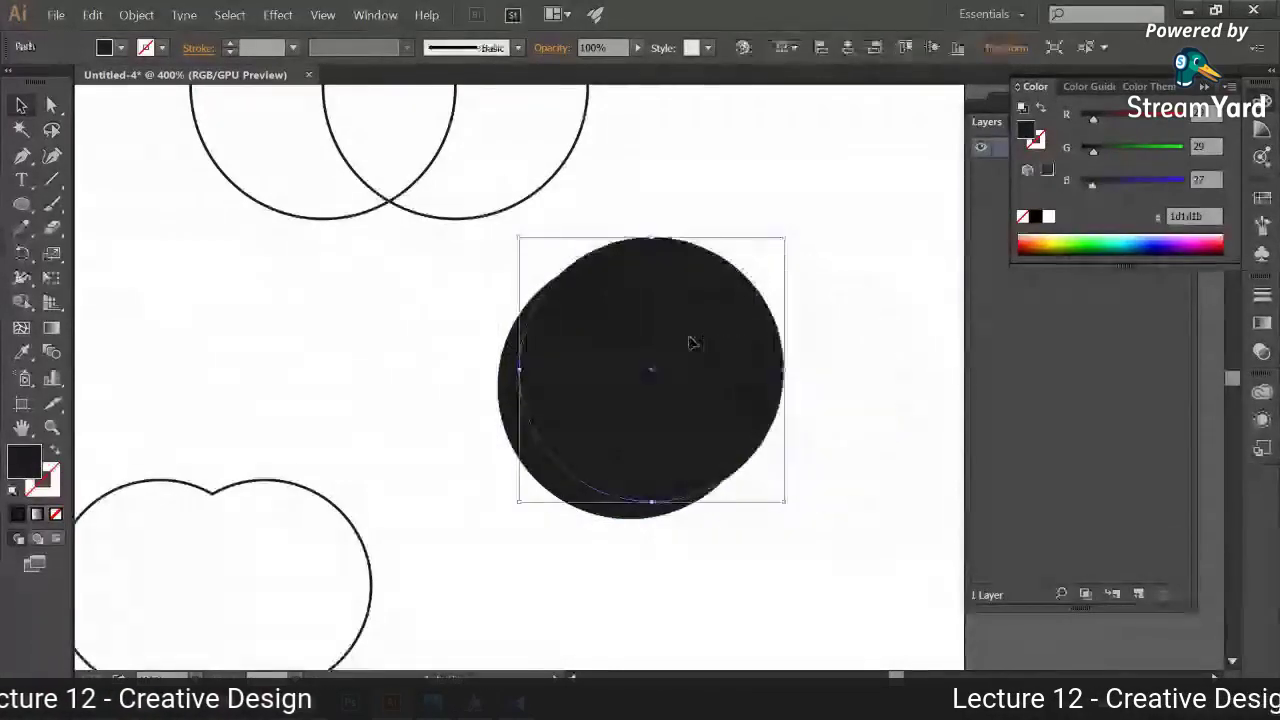
mouse_move(643, 386)
mouse_down()
mouse_move(754, 386)
mouse_move(626, 371)
mouse_move(645, 384)
mouse_up()
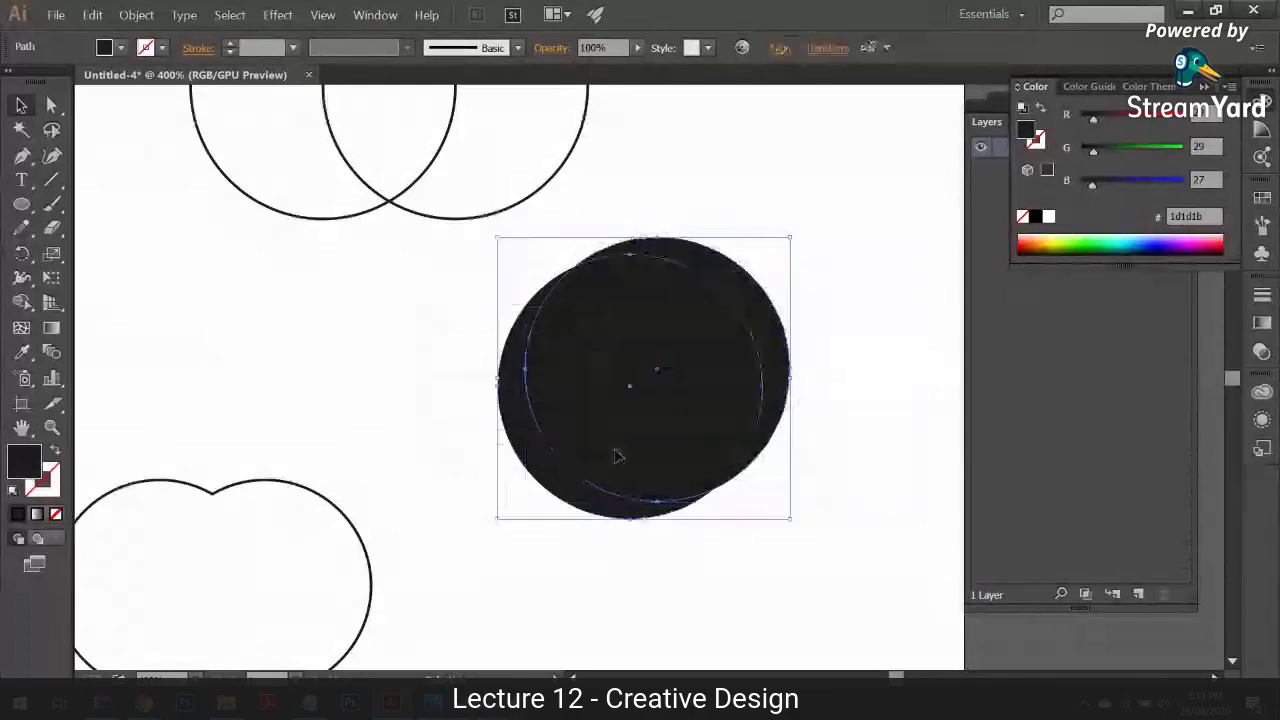
click(21, 302)
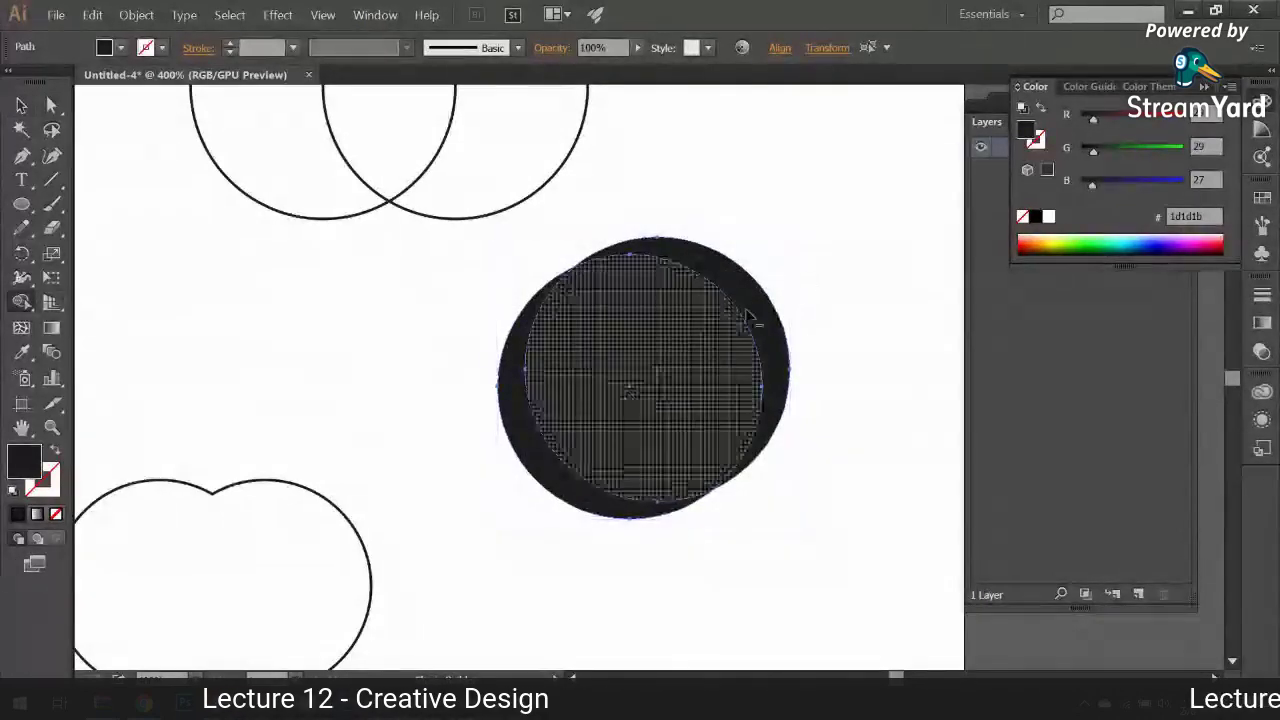
alt+click(630, 388)
click(20, 106)
click(249, 286)
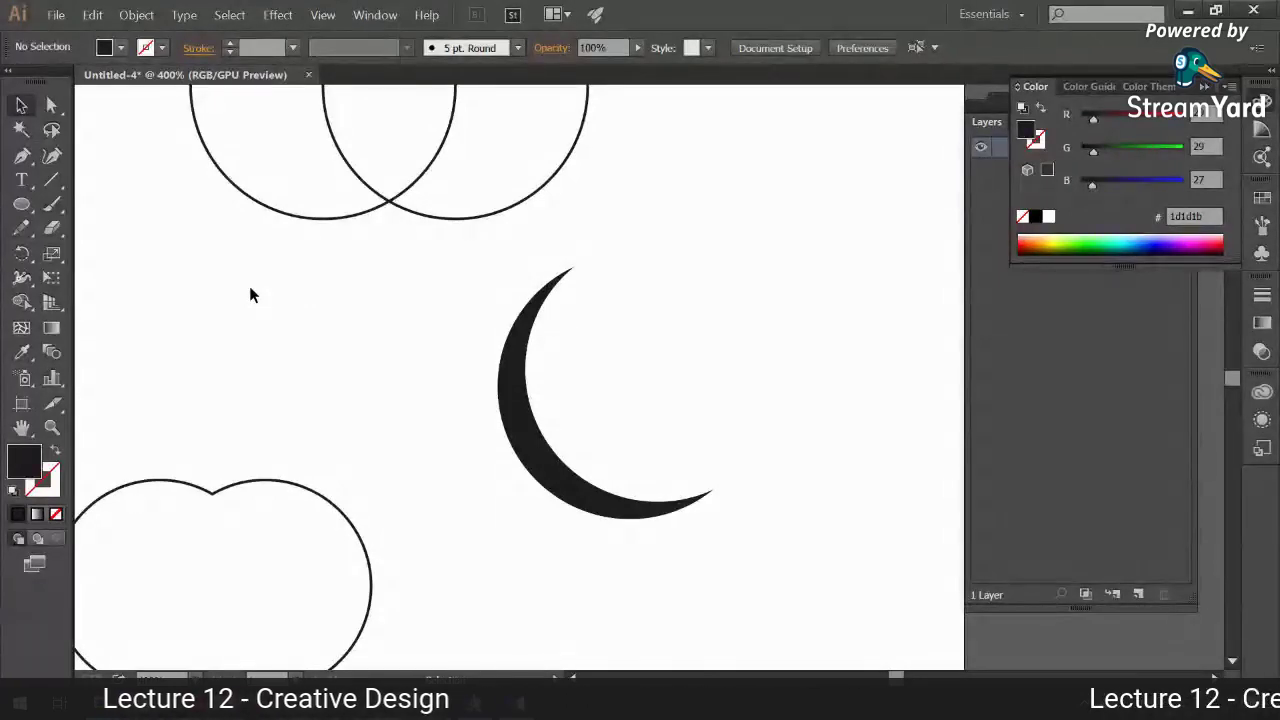
Step: Undo the thin crescent and the last shift of the right black circle
key(ctrl+z)
key(ctrl+z)
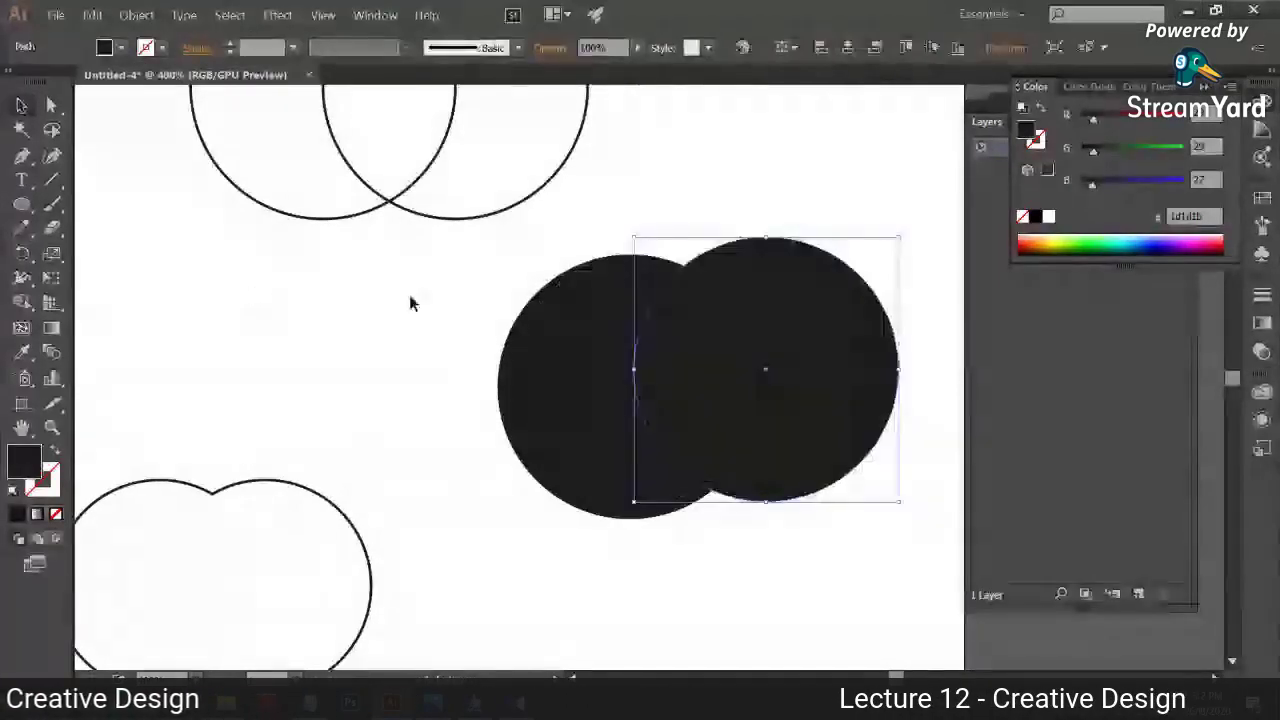
Step: Move the right black circle over the left one again, slightly up and right, and remove its regions with Shape Builder to leave a thin crescent
click(410, 298)
drag(870, 398, 755, 398)
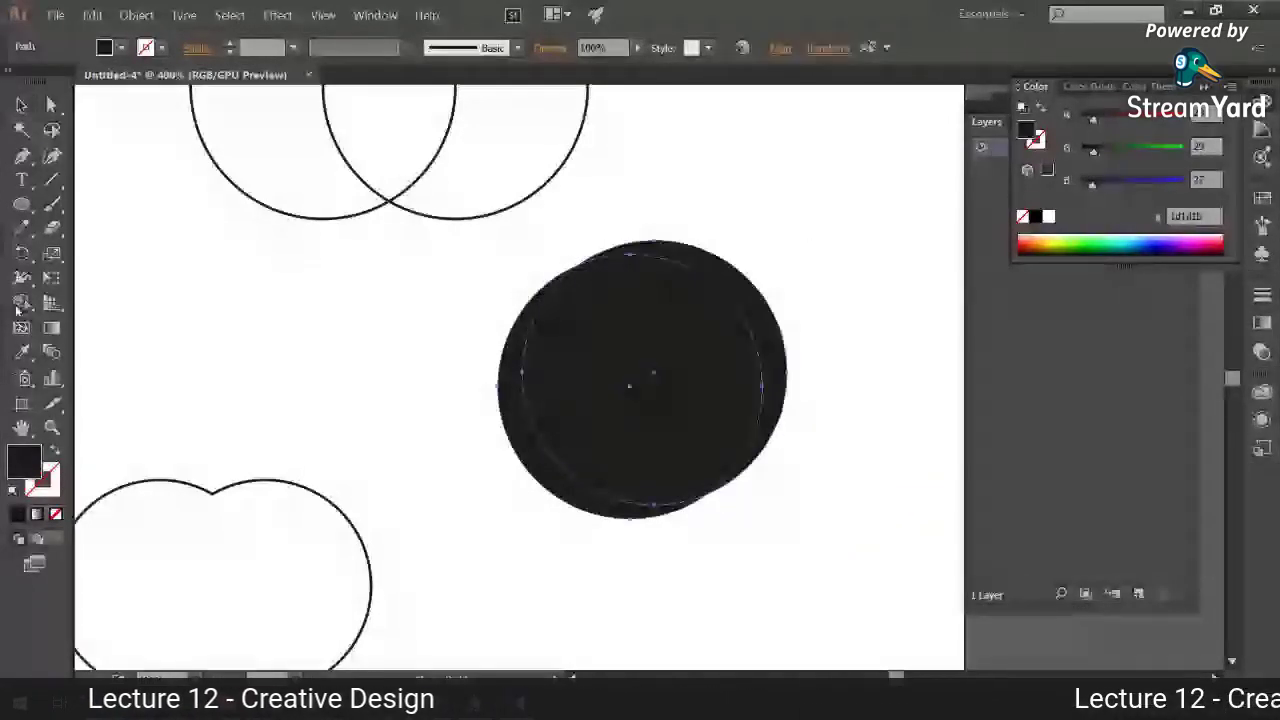
drag(640, 378, 903, 206)
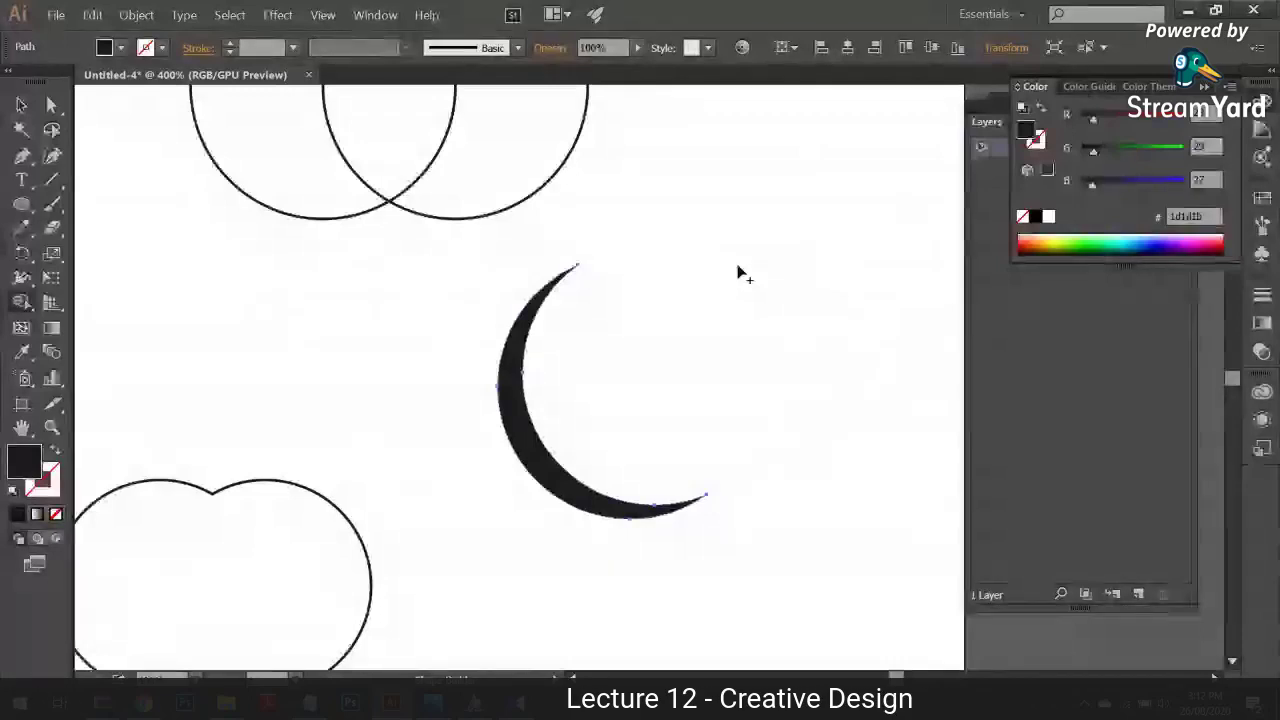
Step: Move the overlapping circle outlines, the merged outline and the black crescent off the artboard onto the canvas at its right, and deselect them
key(ctrl+0)
key(v)
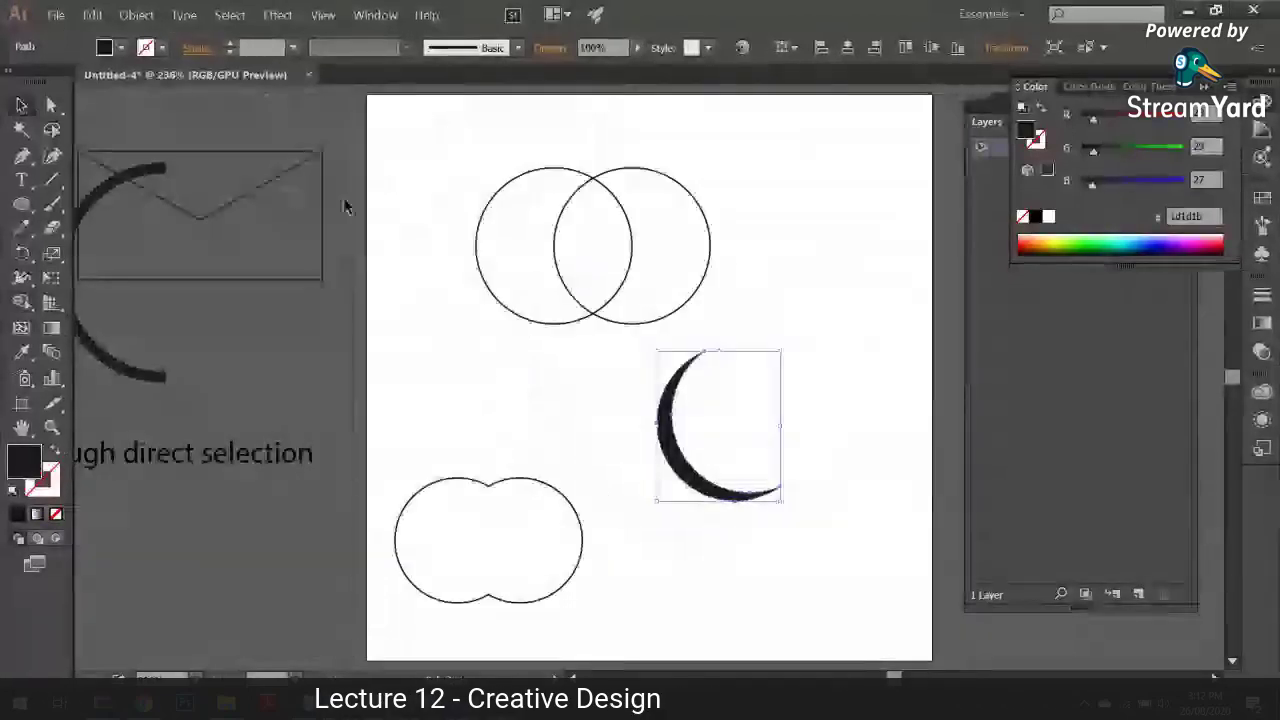
drag(346, 201, 719, 527)
drag(738, 421, 650, 431)
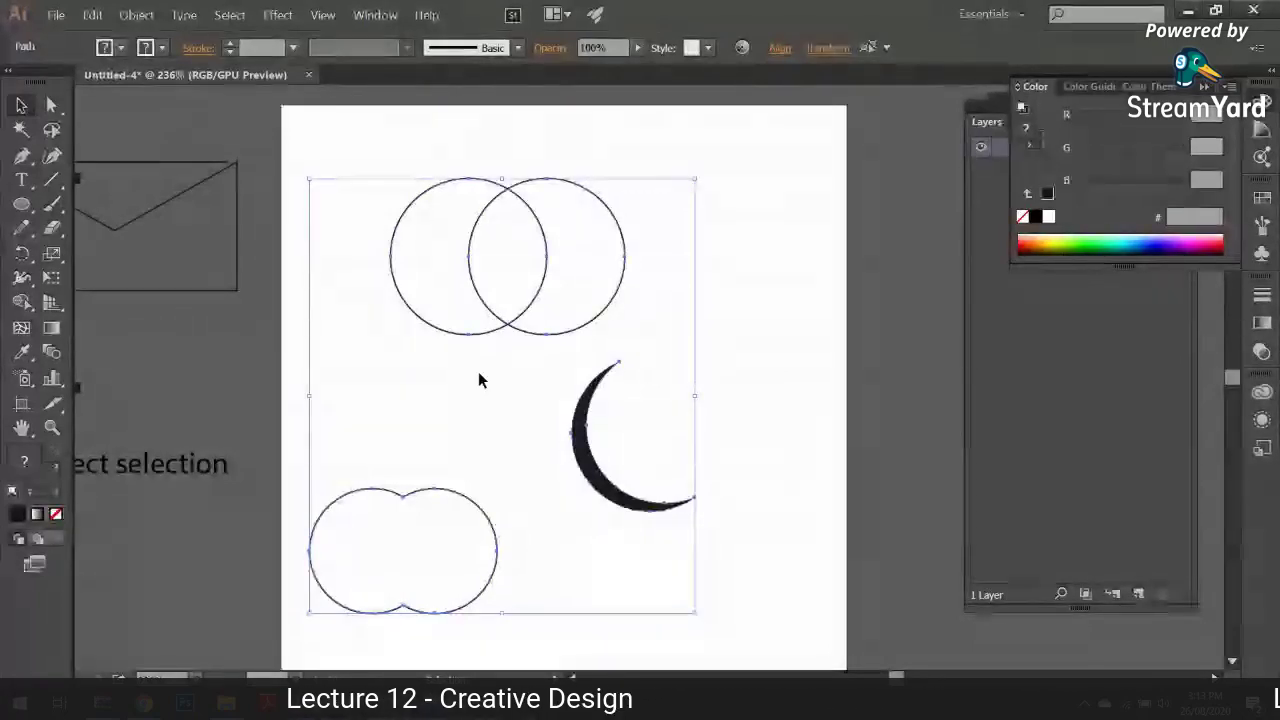
drag(633, 461, 900, 360)
key(ctrl+minus)
key(ctrl+a)
click(620, 372)
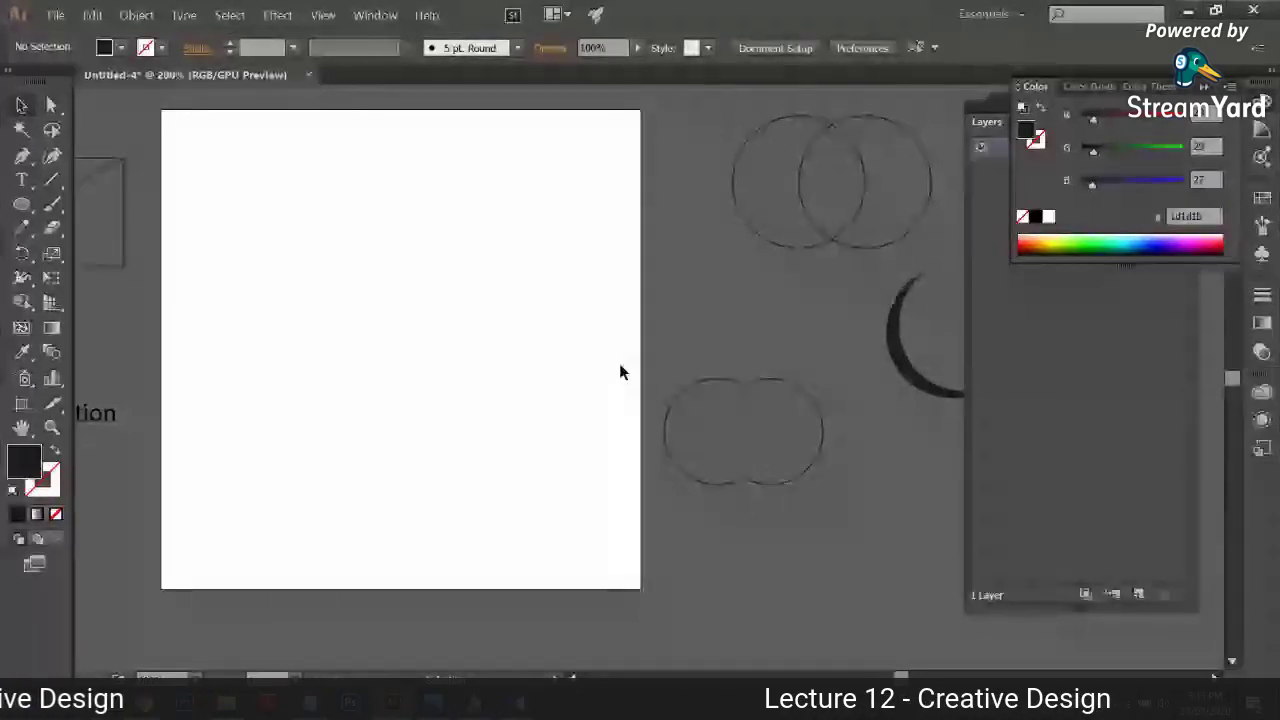
Step: Check the live comments on the StreamYard page in the browser and return to Illustrator
mouse_move(145, 702)
click(139, 657)
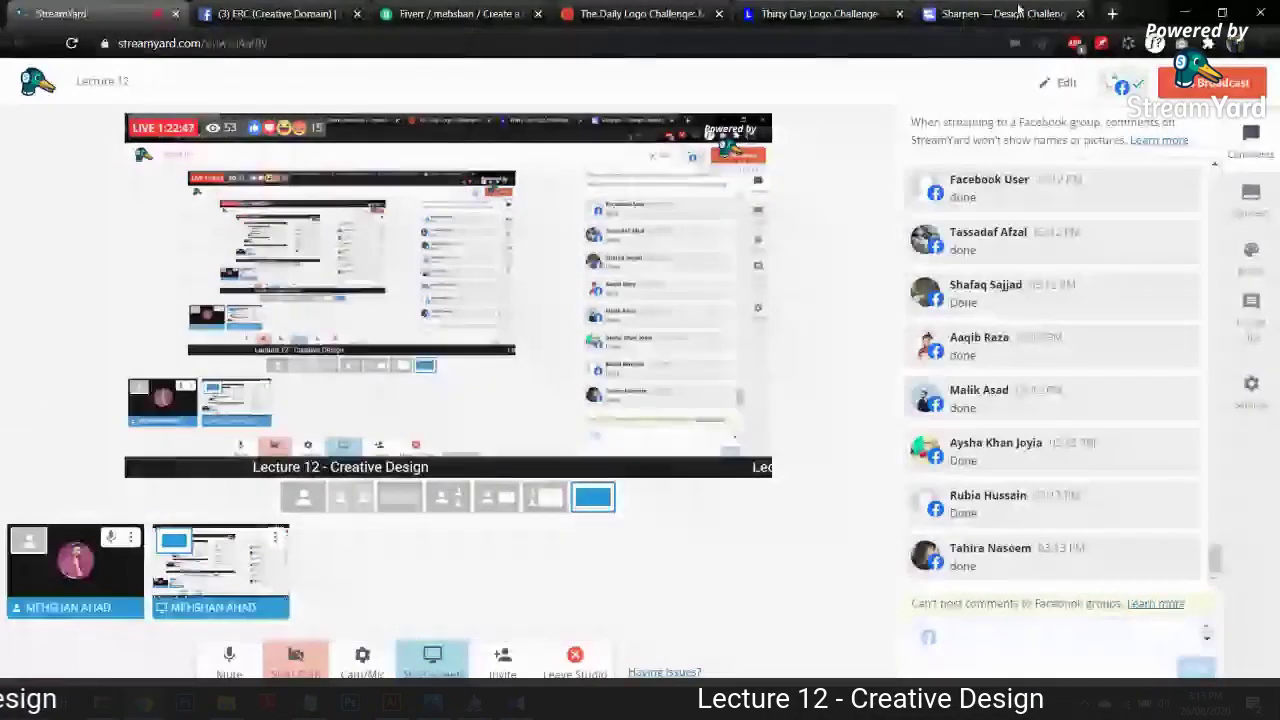
key(alt+Tab)
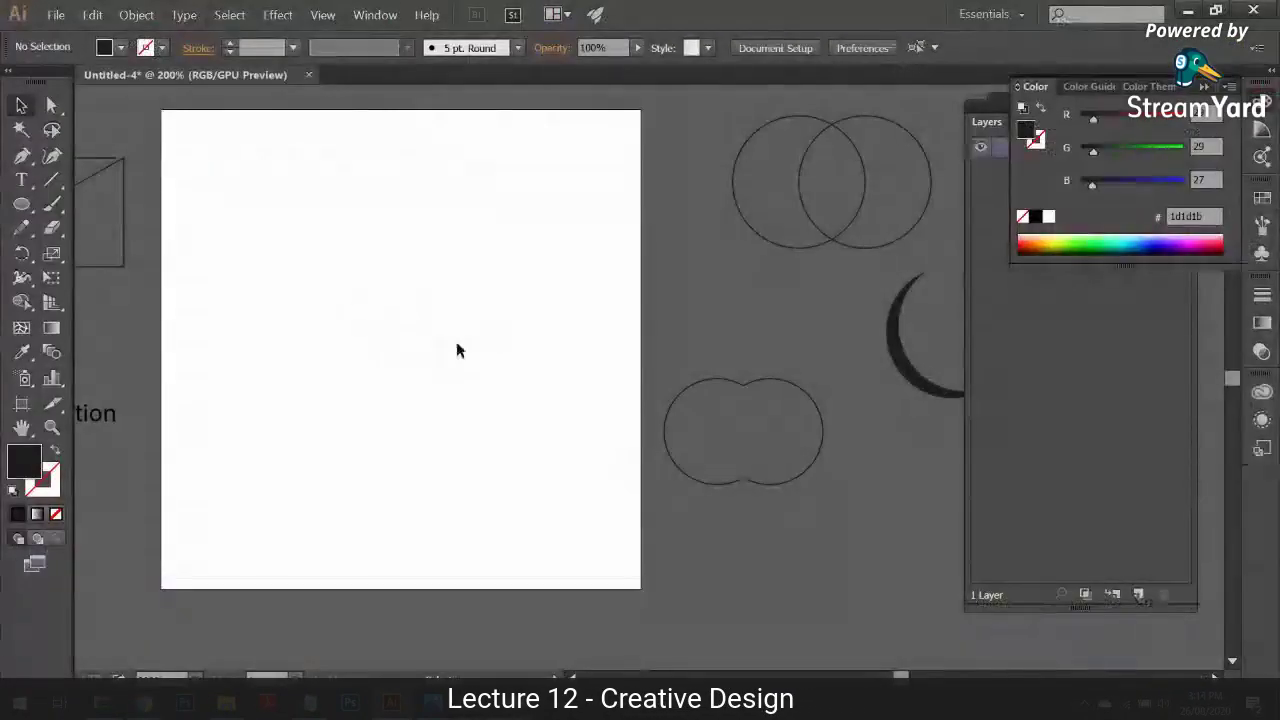
Step: Add the text ARROW, enlarge it, and place it in the artboard's lower-left corner
drag(406, 366, 514, 377)
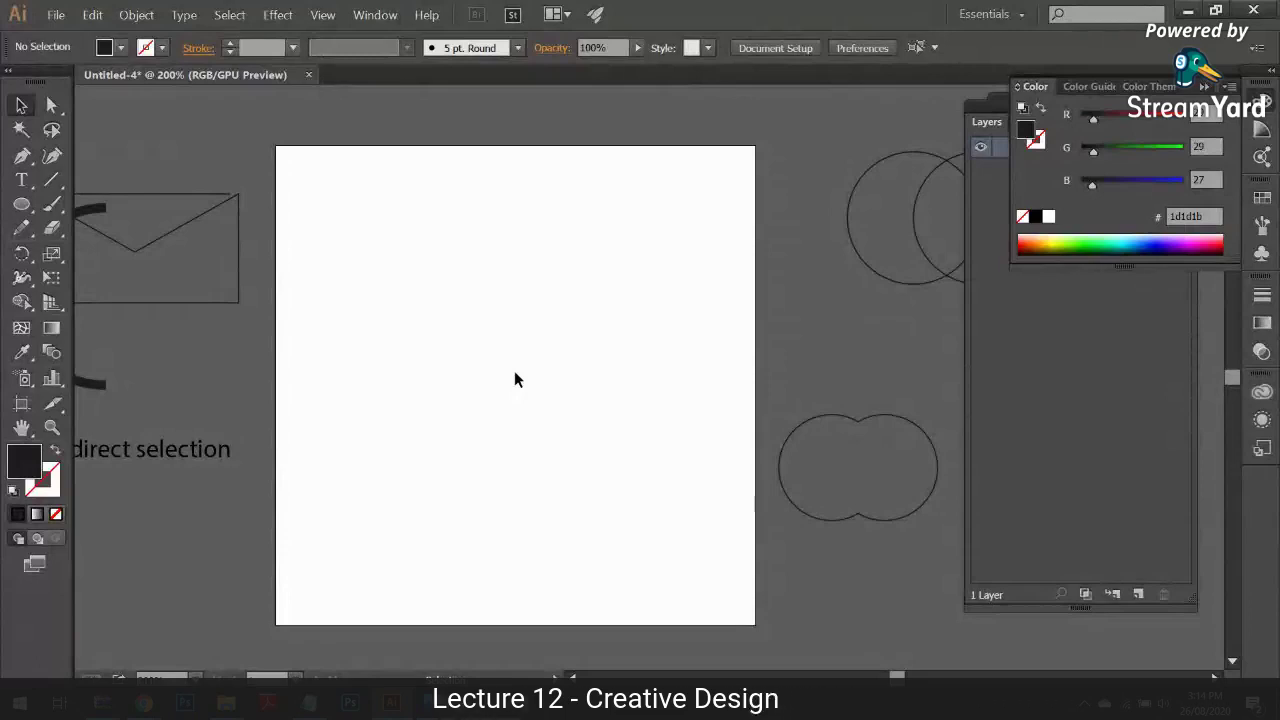
key(t)
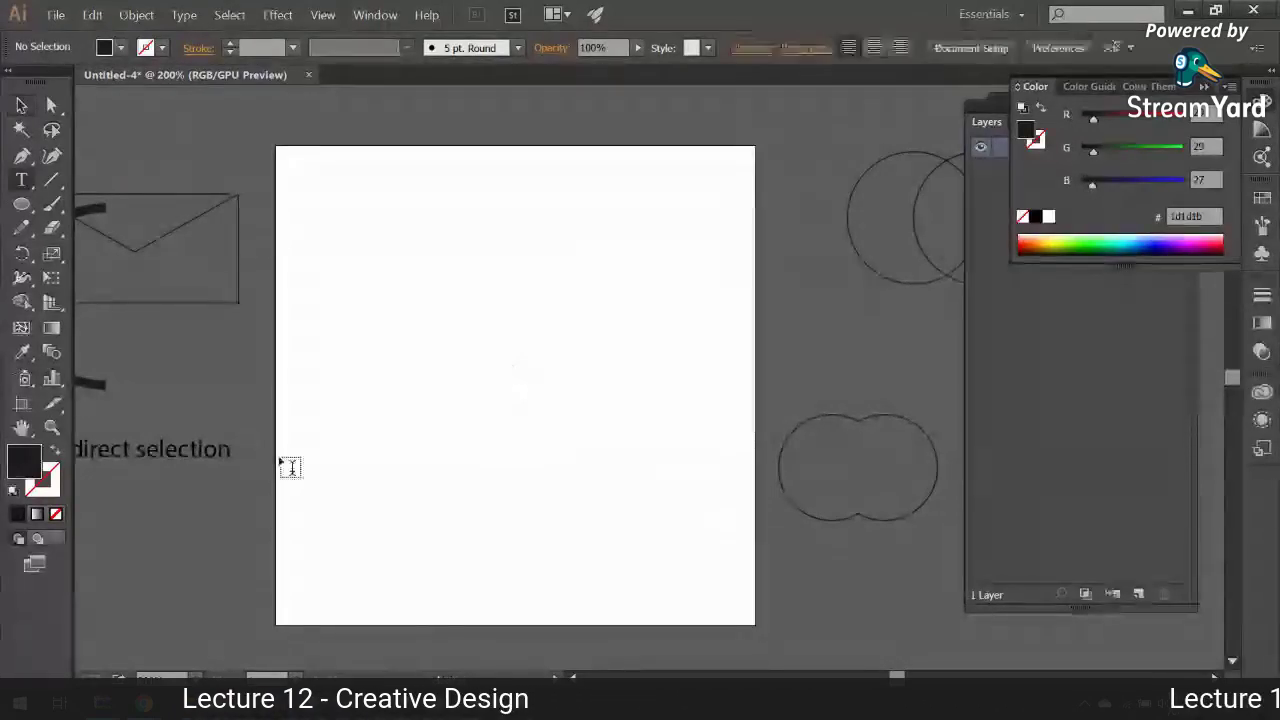
click(317, 549)
text(ARR)
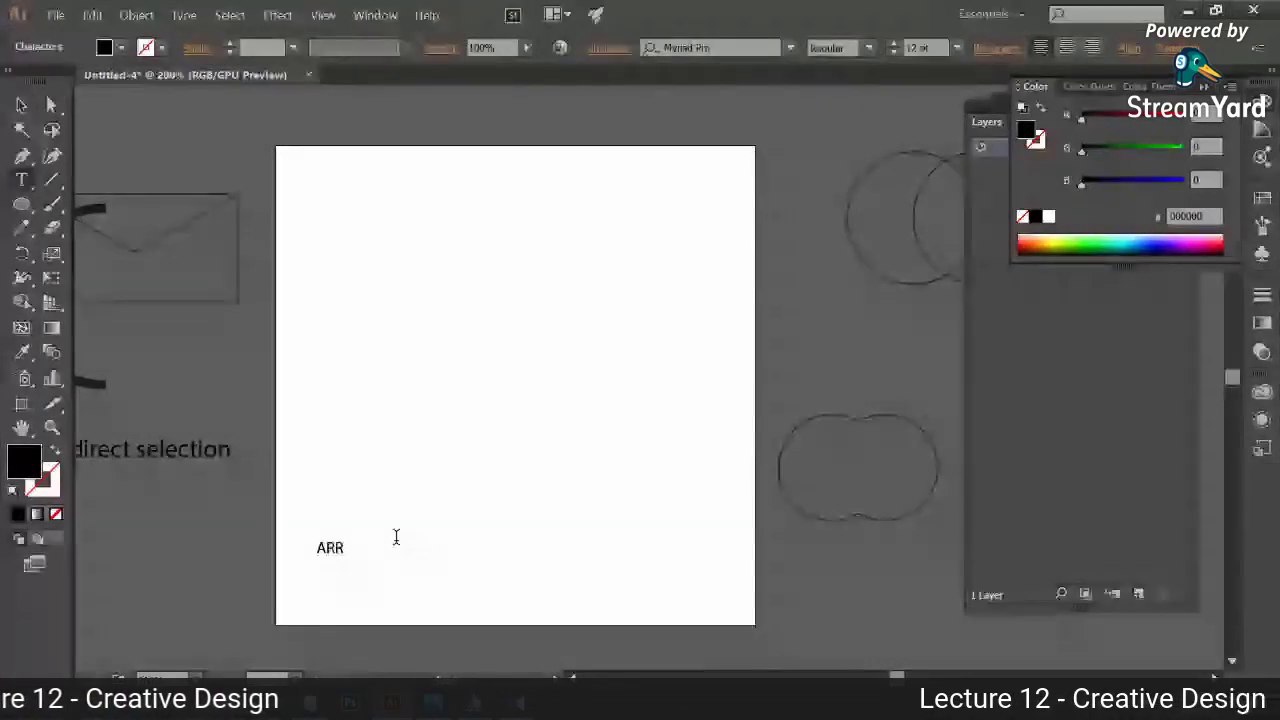
text(OW)
key(Escape)
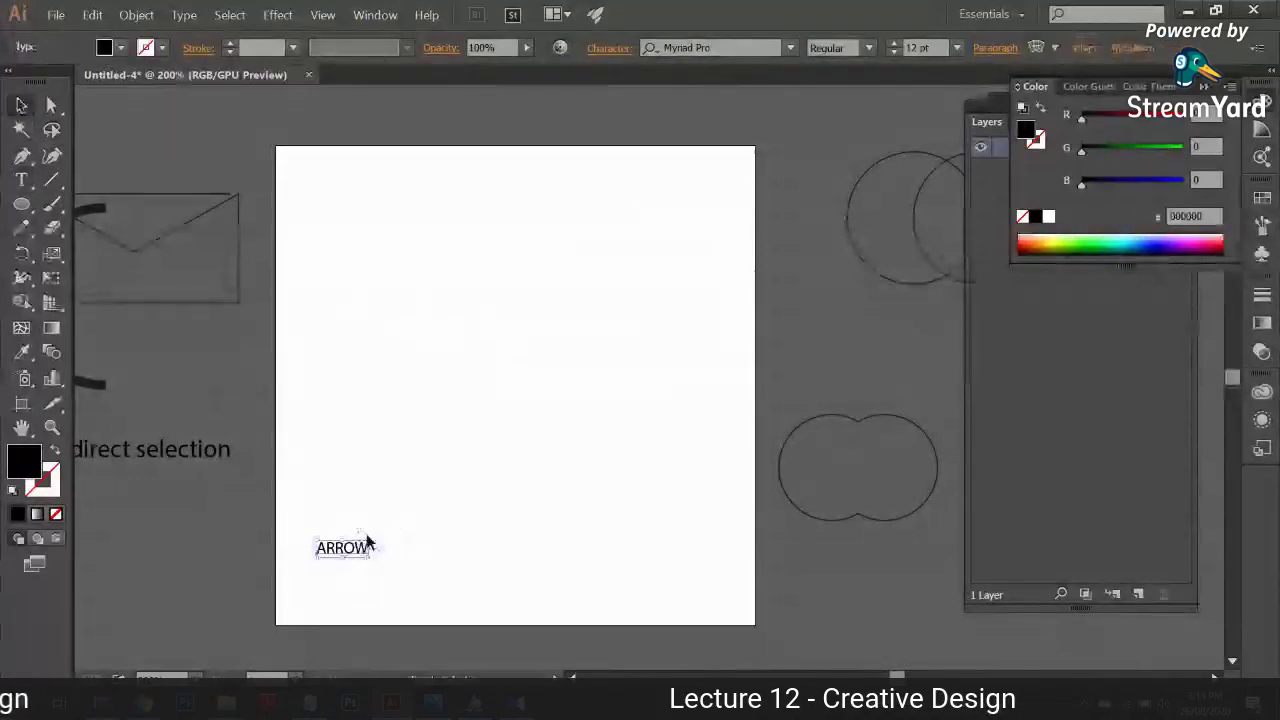
drag(370, 540, 507, 494)
drag(455, 540, 427, 603)
click(227, 564)
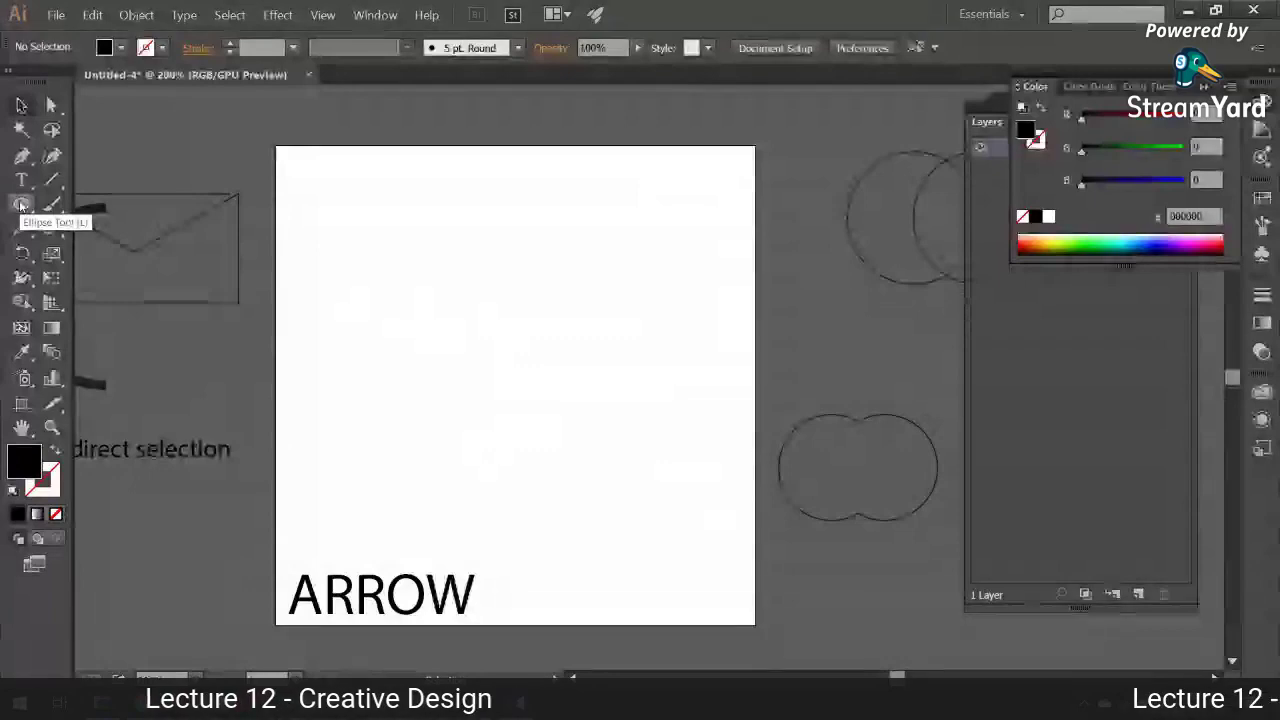
Step: Draw an upright black triangle with the Polygon tool in the upper middle of the artboard
click(21, 205)
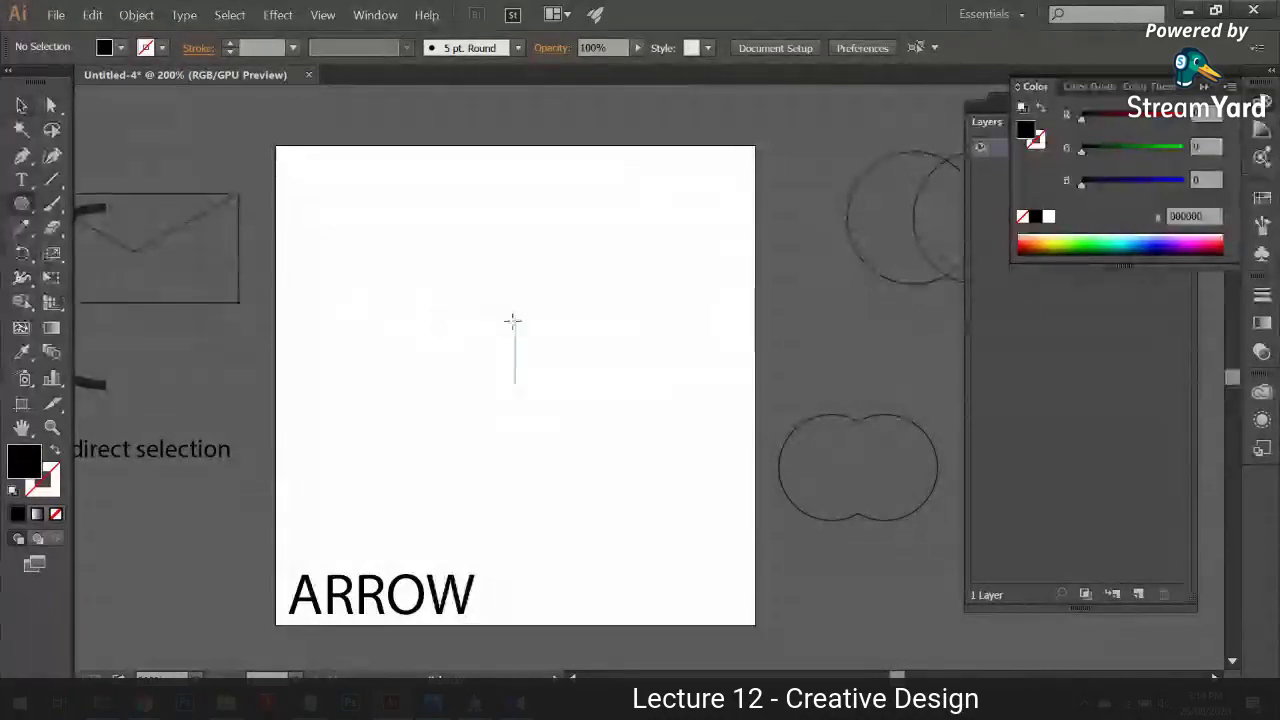
drag(514, 320, 571, 354)
key(Down)
key(Down)
key(Down)
click(21, 104)
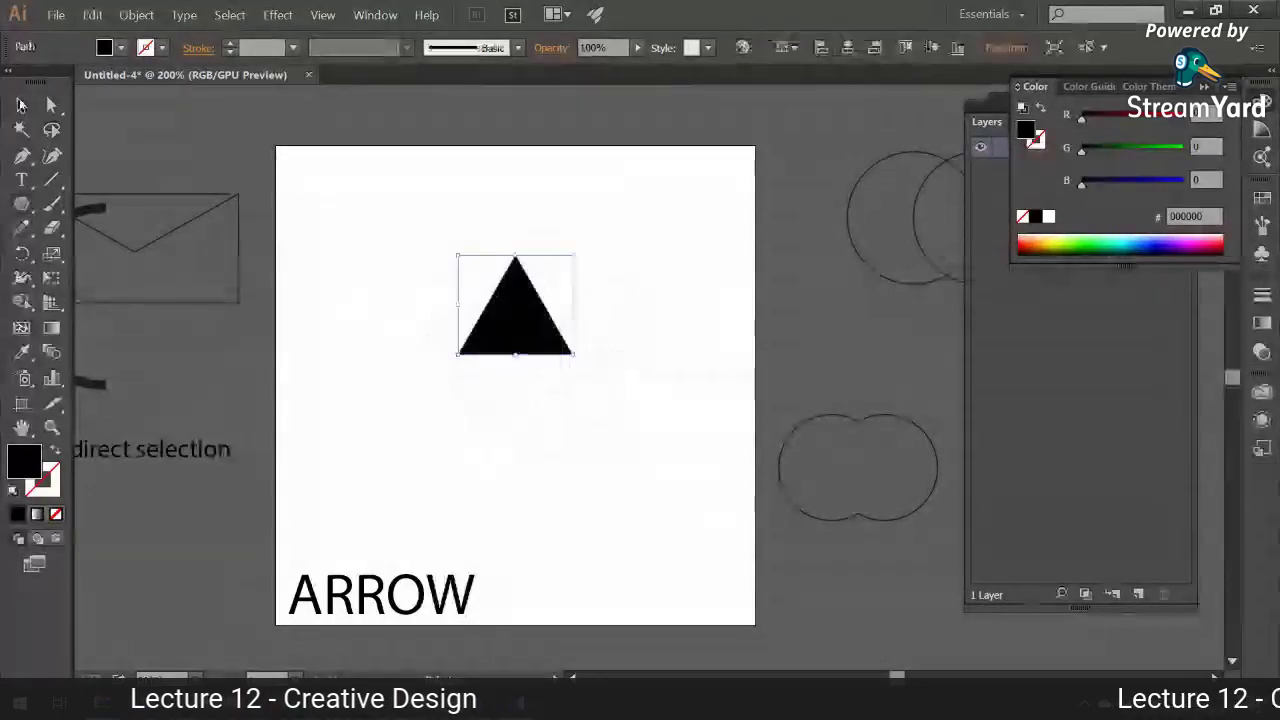
Step: Add an anchor point at the midpoint of the triangle's base and move it straight up to form a notched arrowhead
key(ctrl+plus)
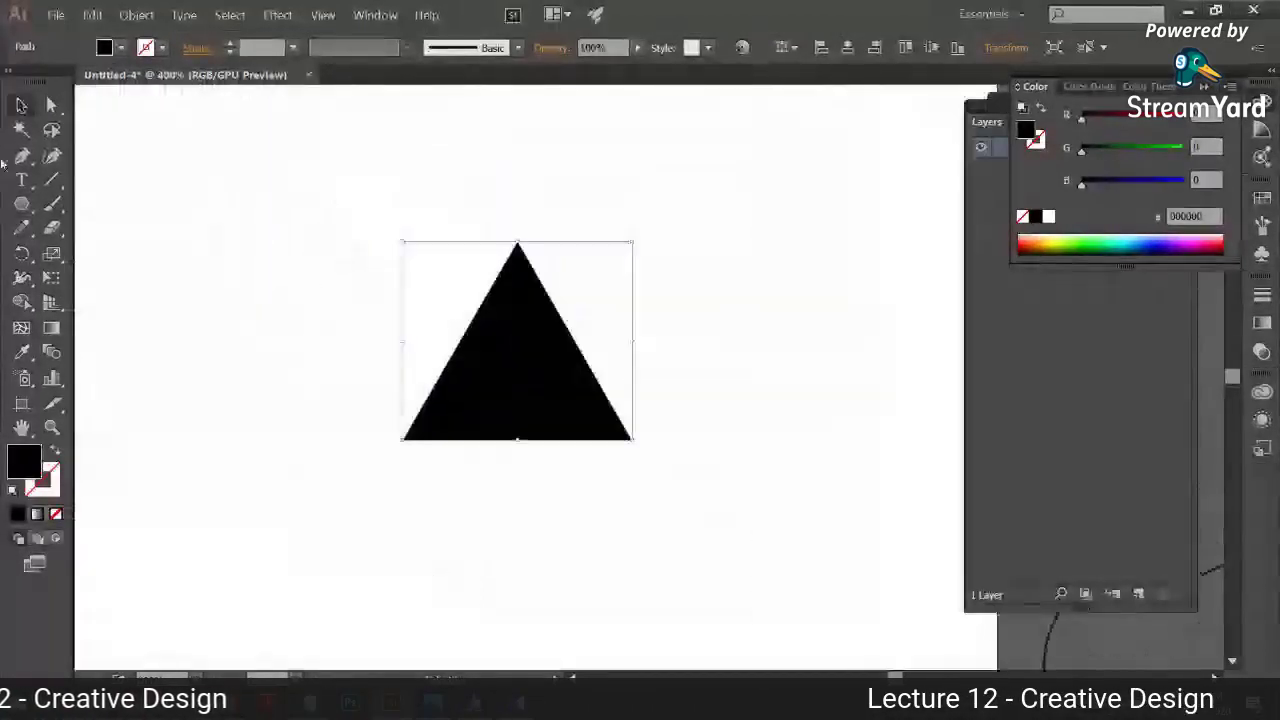
drag(21, 154, 100, 177)
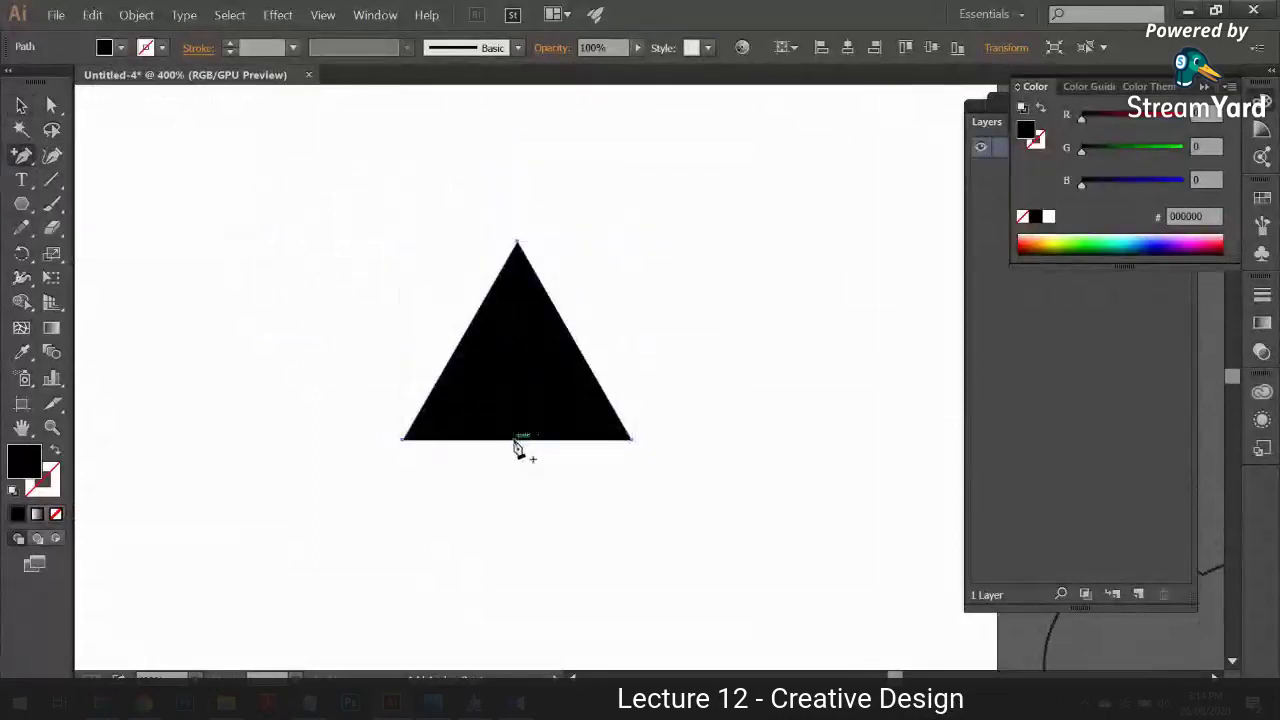
click(517, 440)
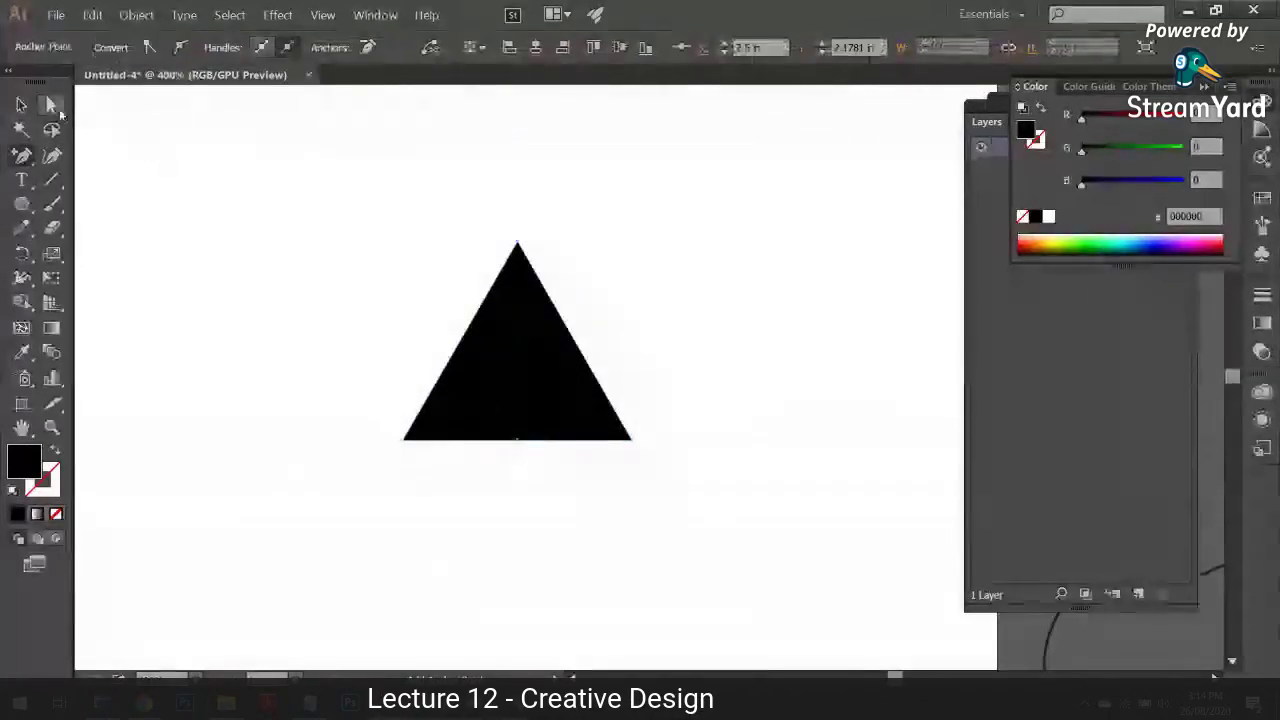
drag(520, 447, 517, 368)
key(v)
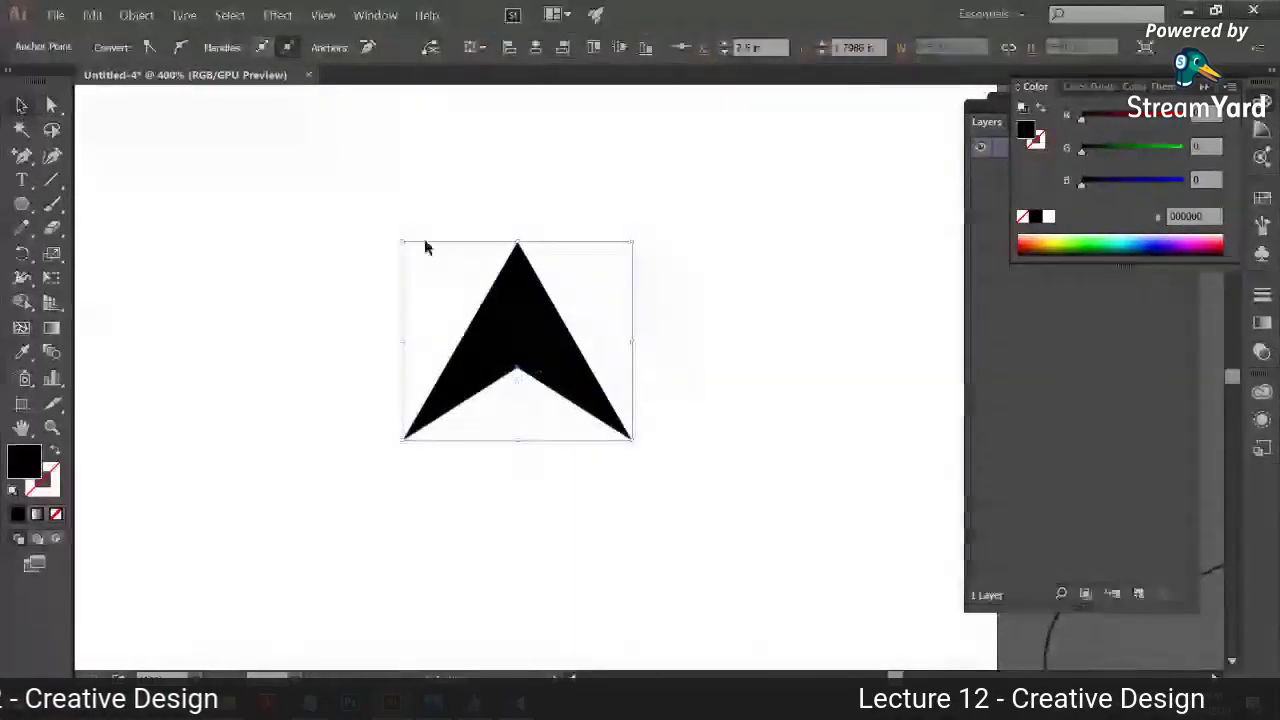
click(326, 213)
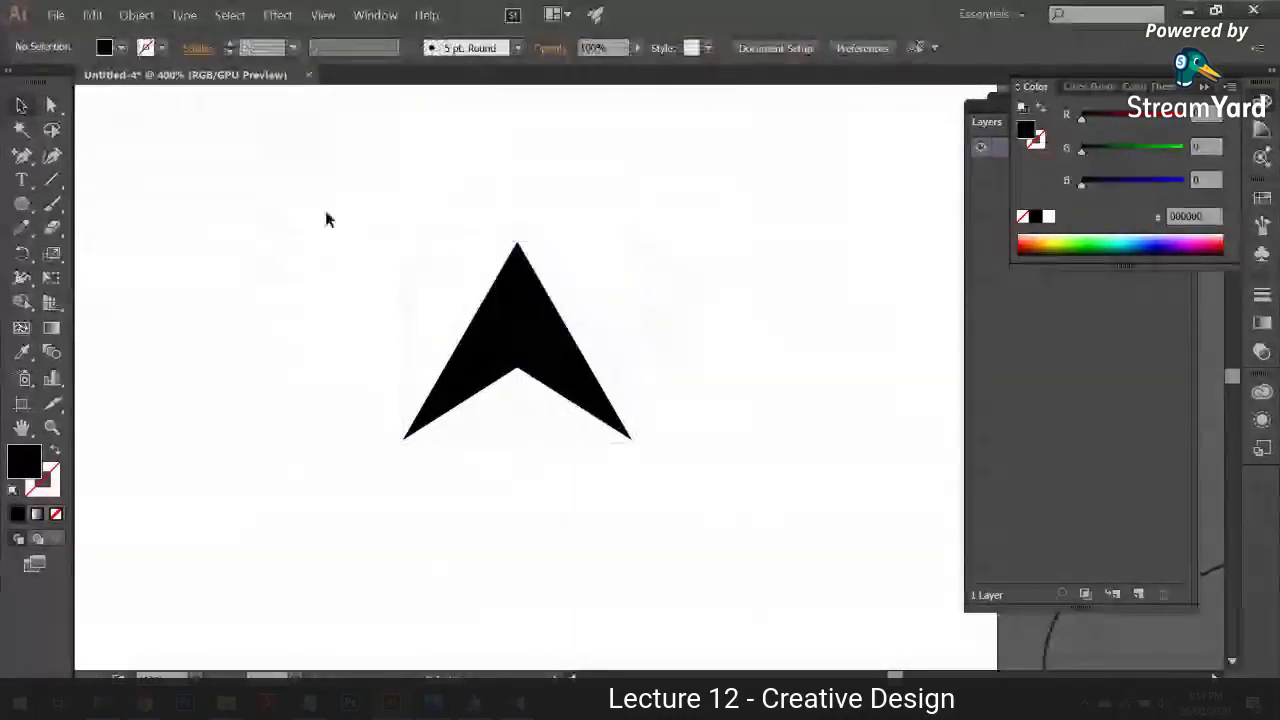
Step: Scale the arrowhead down slightly and place it directly after the ARROW text
key(ctrl+minus)
key(ctrl+minus)
click(565, 357)
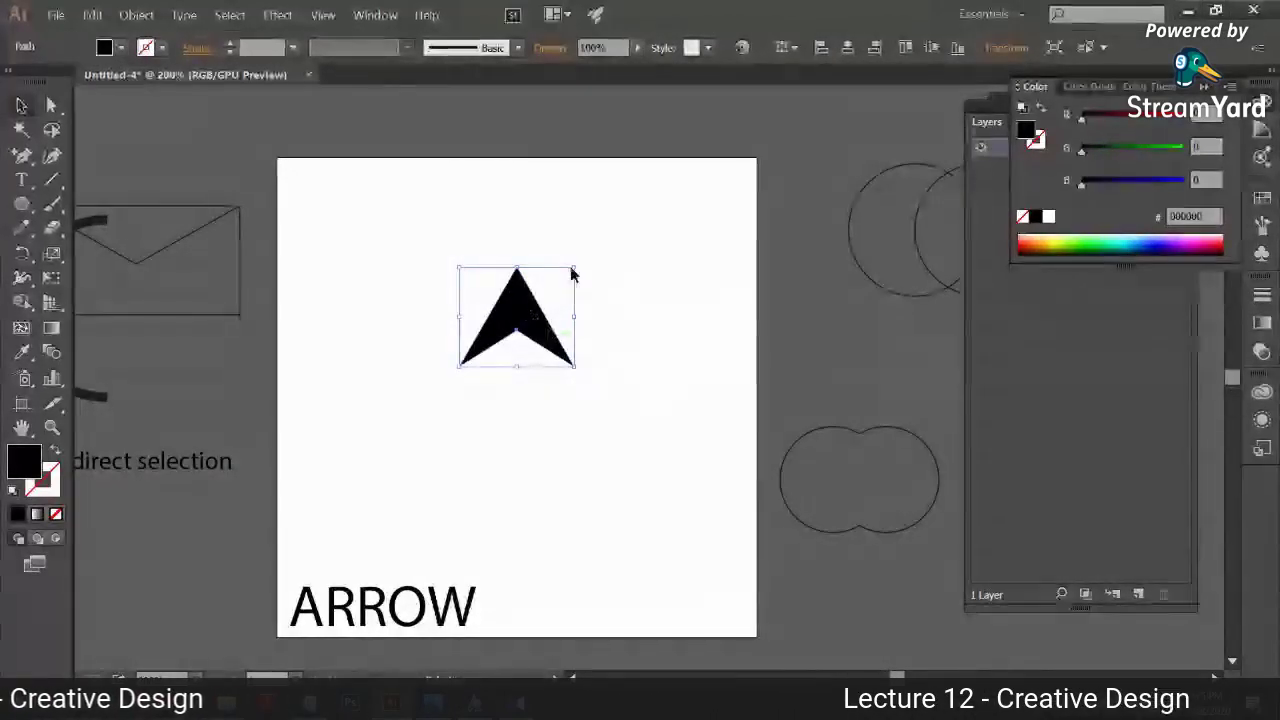
drag(575, 268, 562, 278)
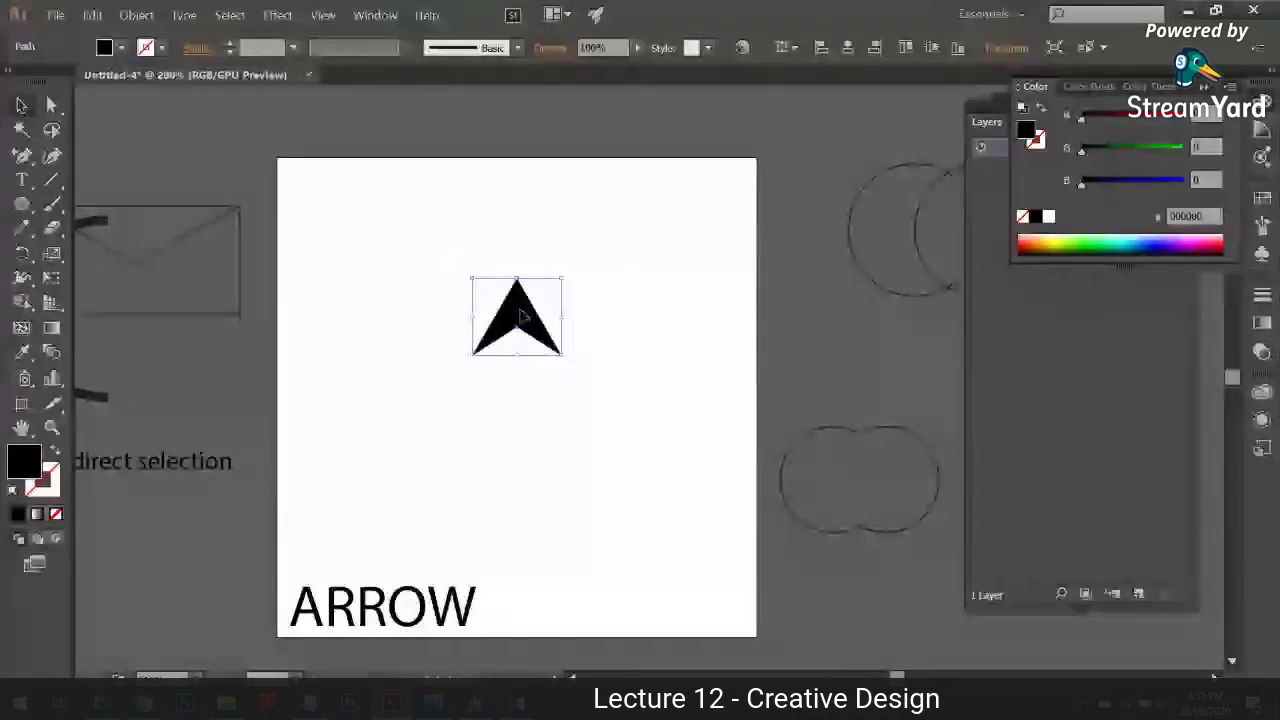
drag(523, 592, 523, 592)
Step: Draw a large black circle with the Ellipse tool on the empty part of the artboard and deselect it
scroll(411, 423, right, 4)
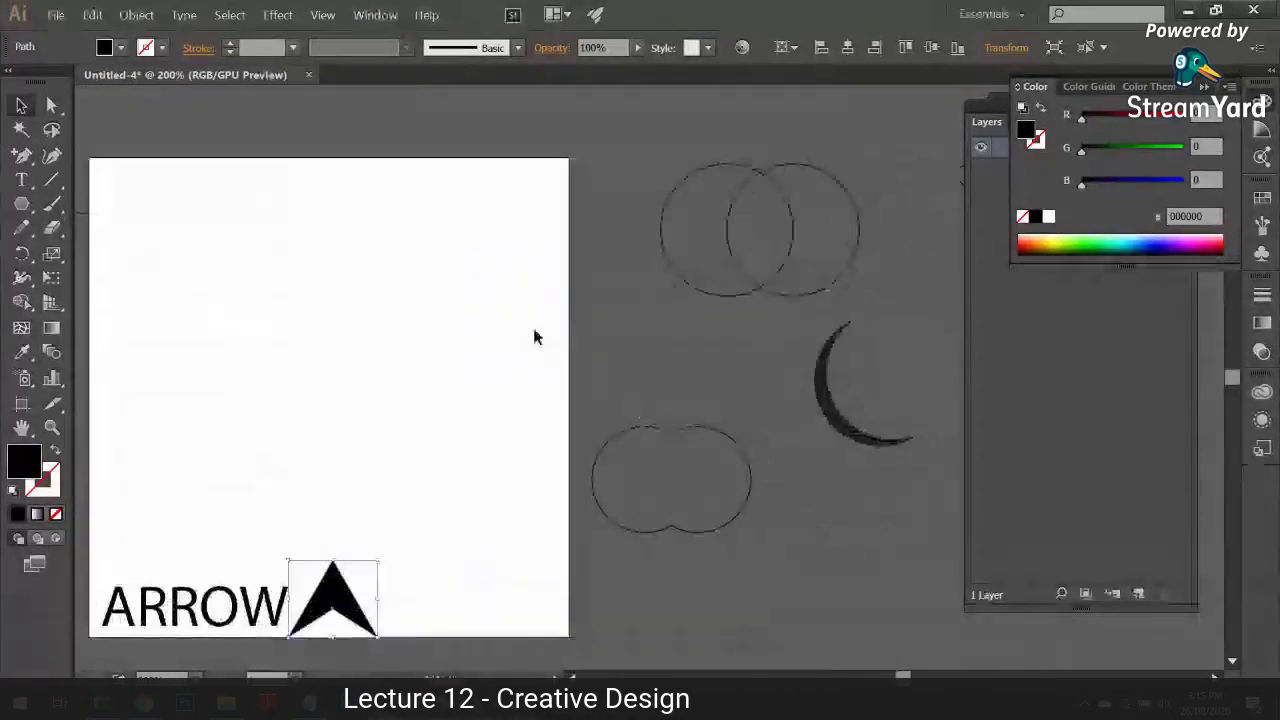
key(ctrl+plus)
drag(543, 320, 848, 443)
drag(23, 204, 113, 254)
drag(314, 269, 585, 537)
key(v)
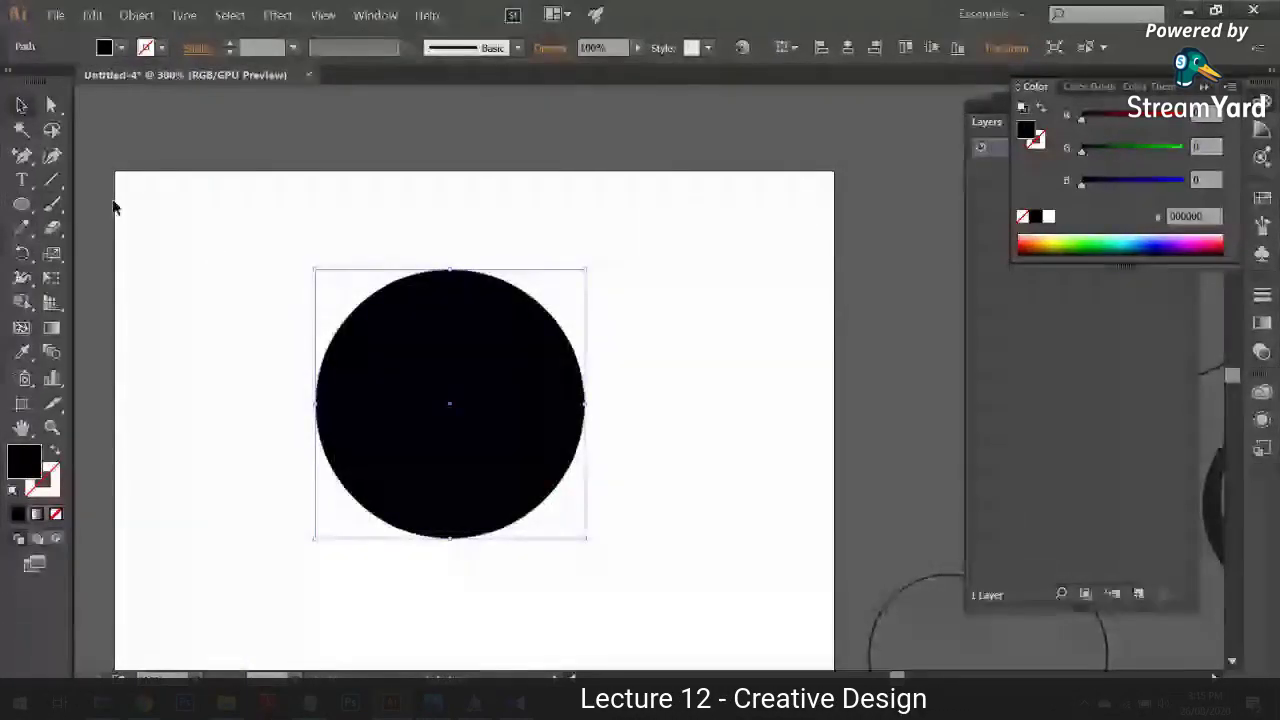
click(112, 208)
Step: Draw a closed wavy shape with the Pen tool that covers the circle's upper half, with its lower edge crossing the circle's middle
click(22, 155)
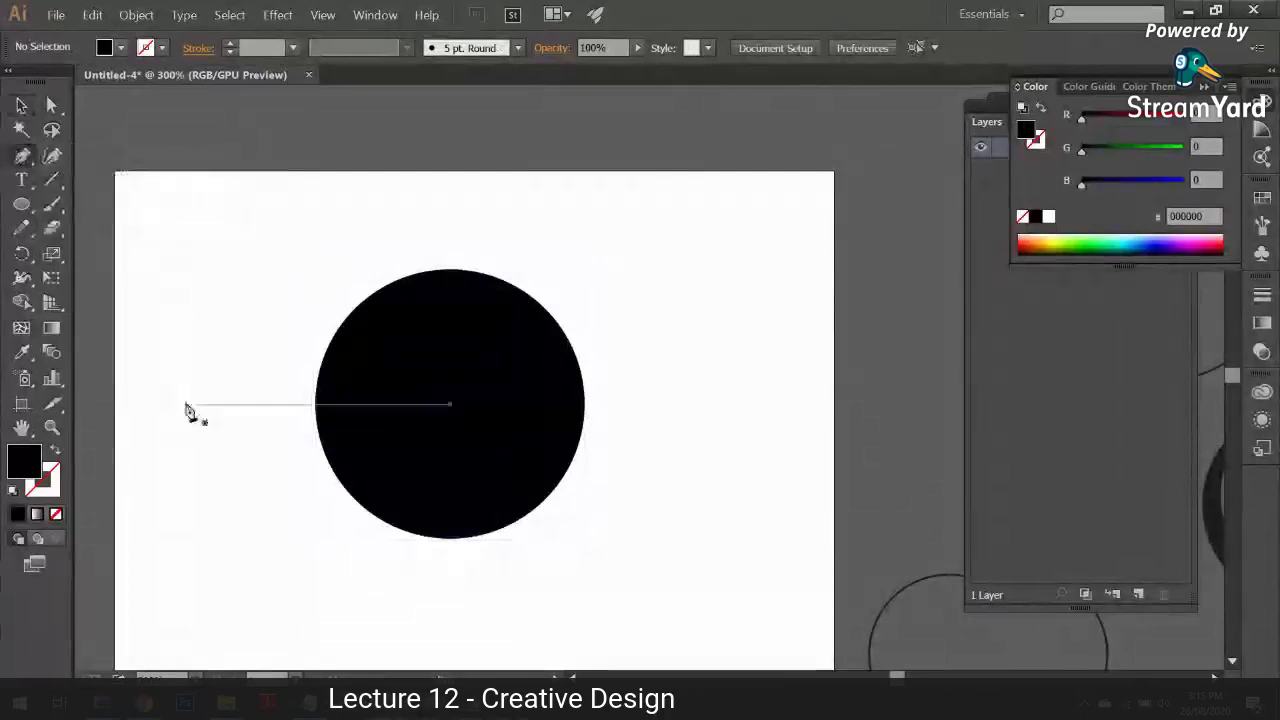
drag(200, 403, 209, 377)
drag(347, 408, 394, 423)
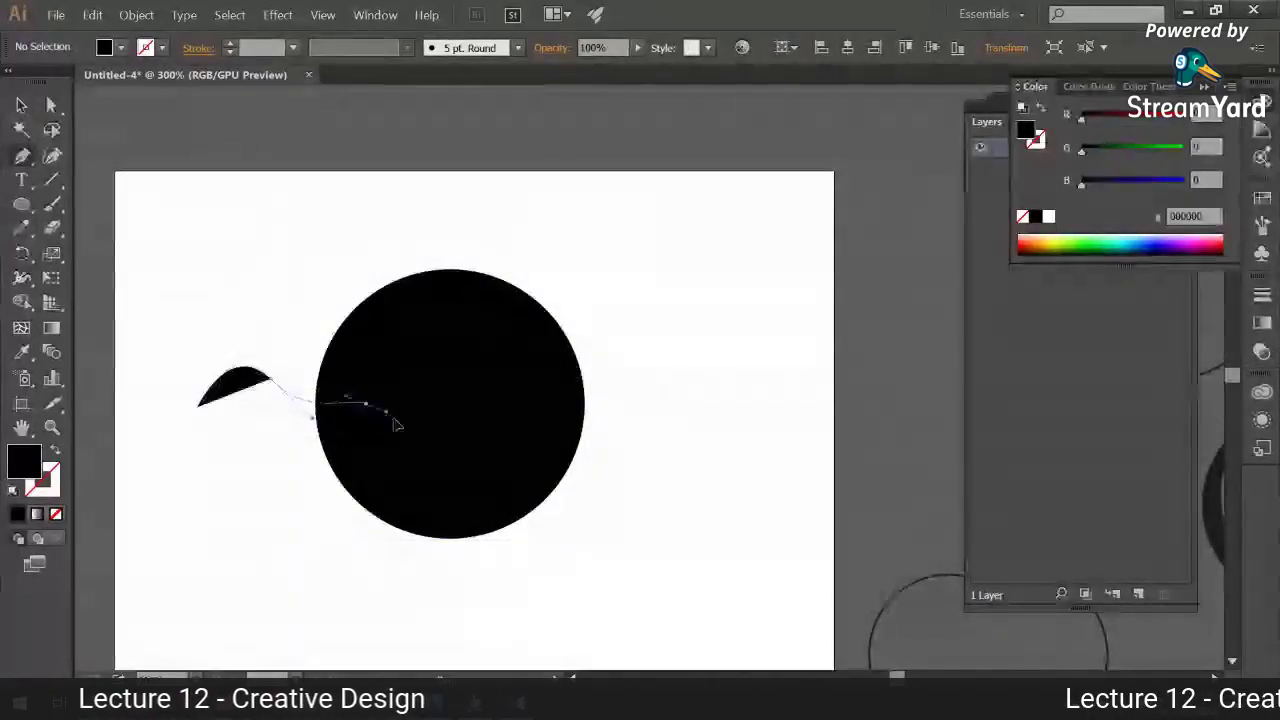
drag(474, 404, 508, 419)
drag(572, 387, 606, 392)
drag(666, 354, 703, 306)
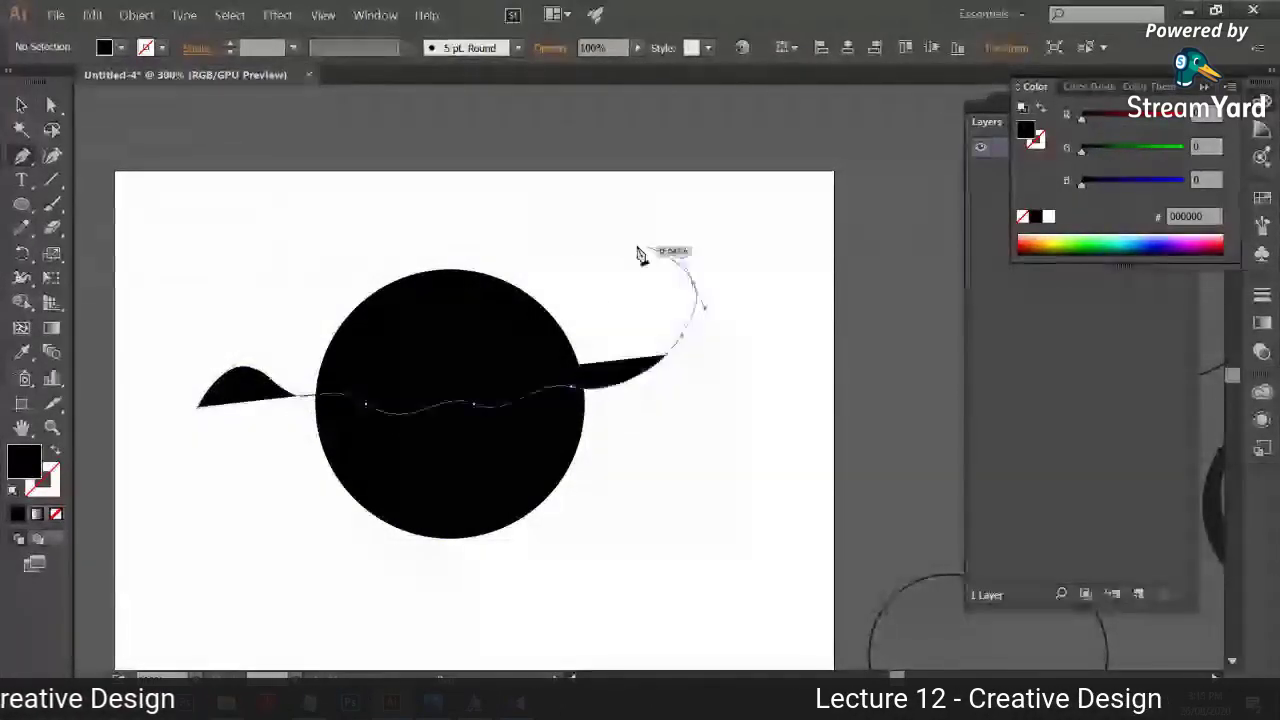
drag(620, 250, 583, 235)
drag(550, 217, 386, 246)
drag(211, 343, 194, 400)
click(200, 405)
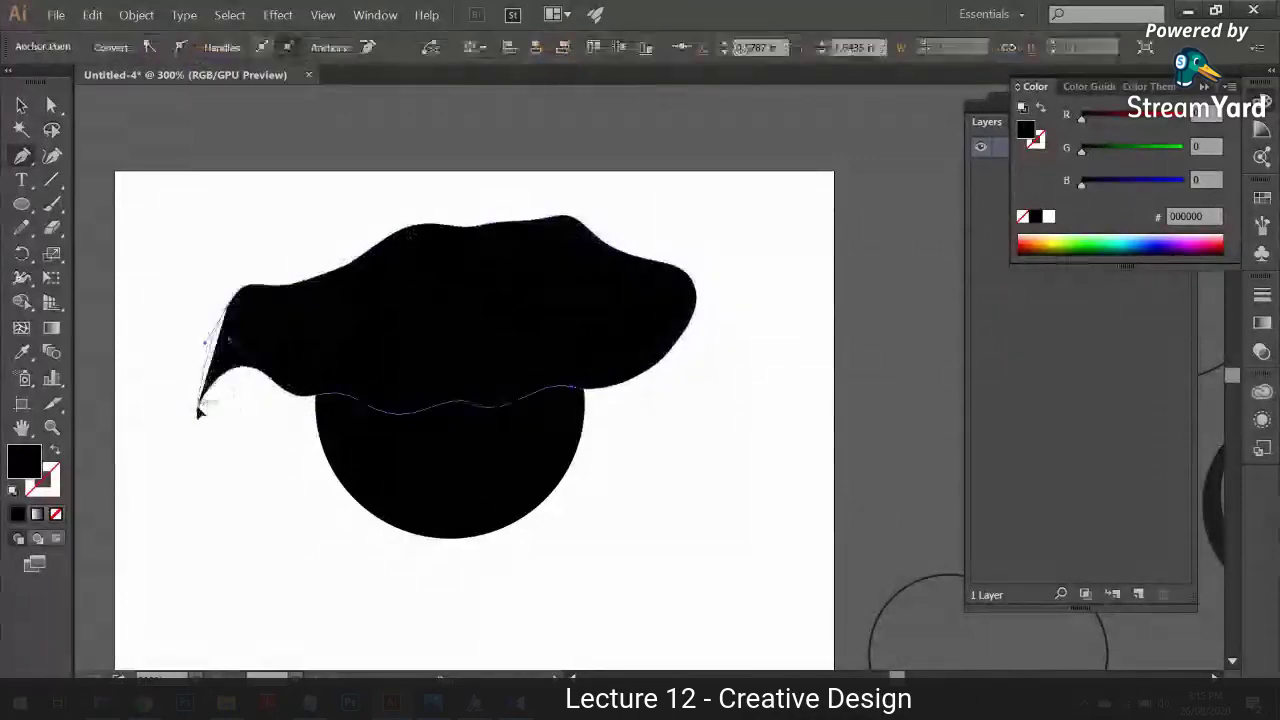
key(v)
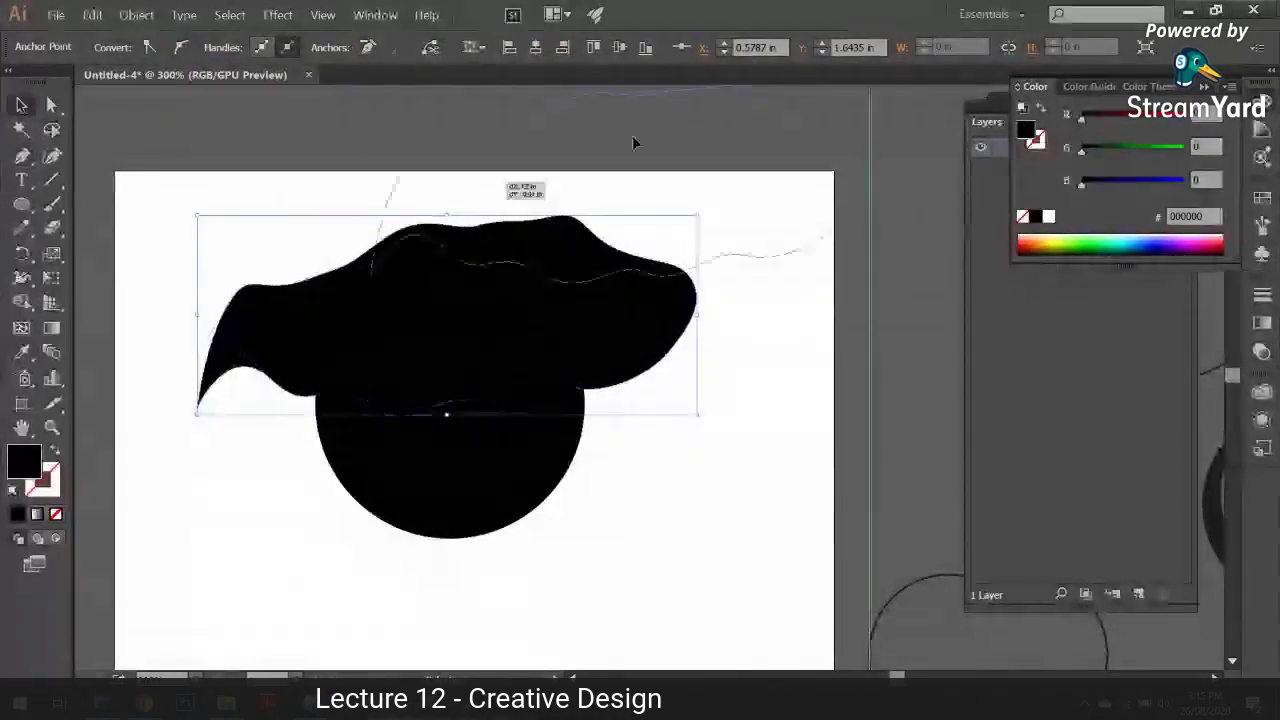
click(238, 452)
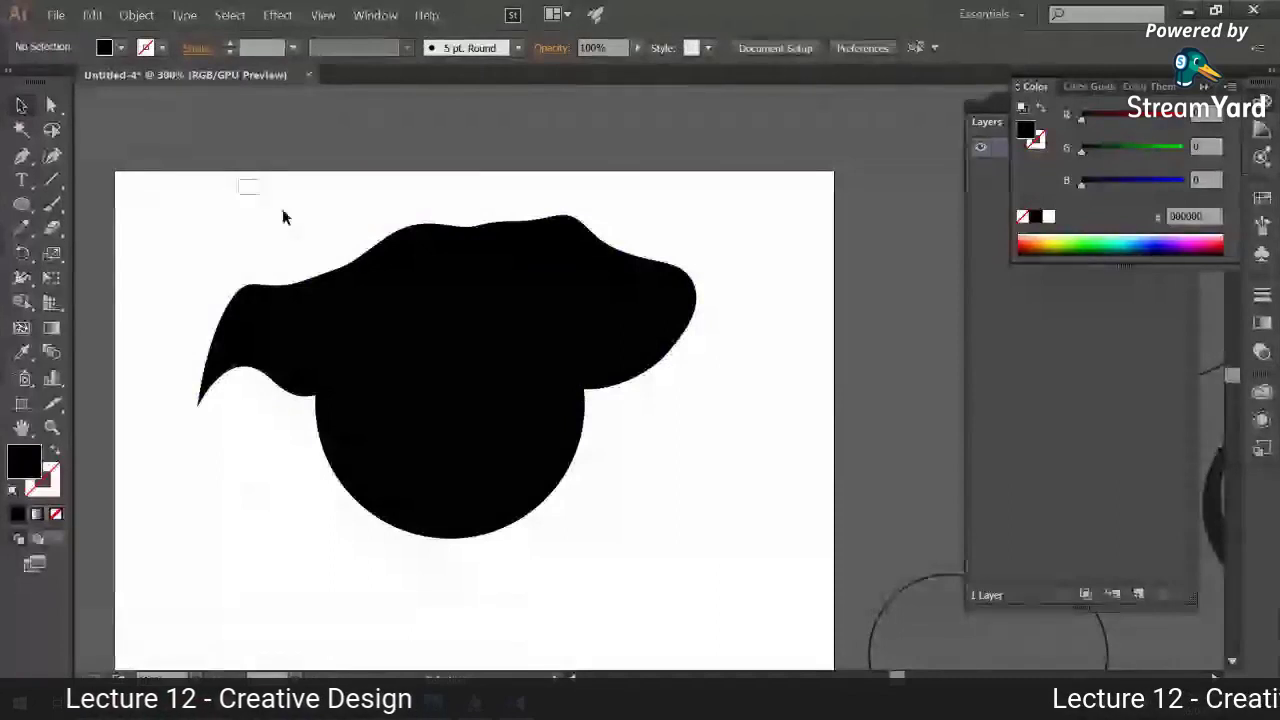
Step: Select the circle and wavy shape and subtract the upper regions with Shape Builder, leaving a wavy-topped half circle
key(ctrl+a)
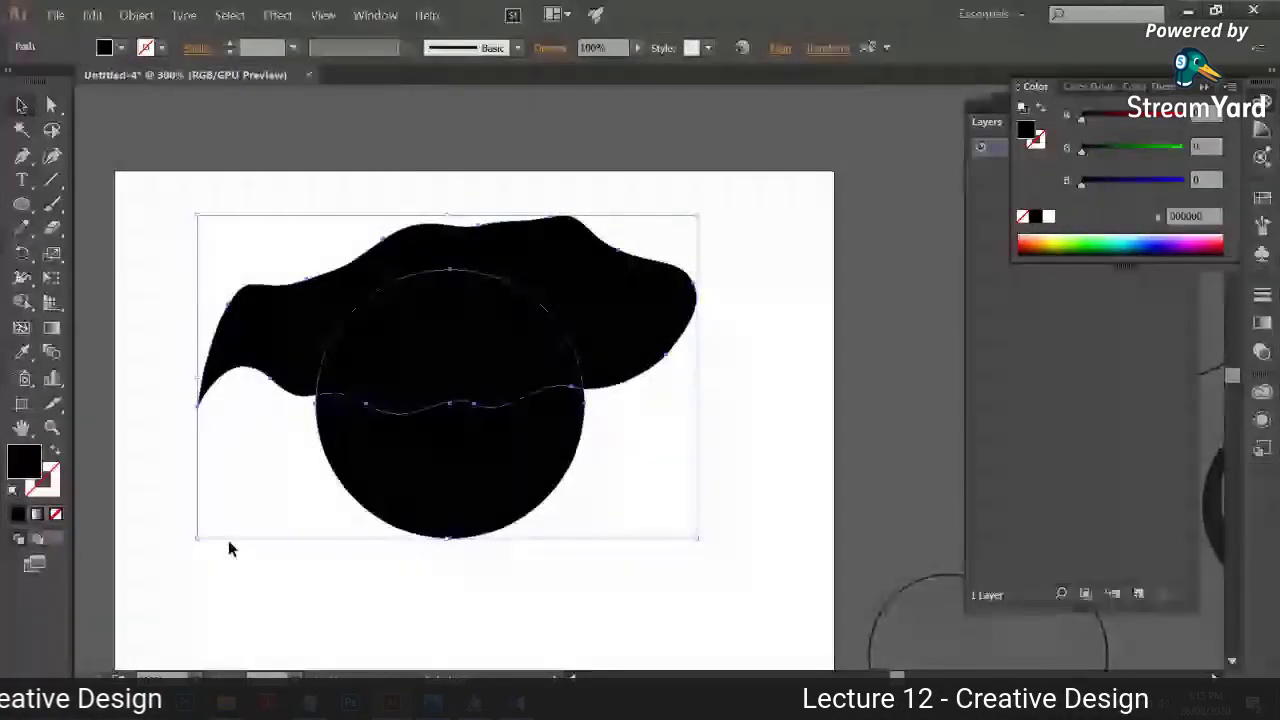
click(22, 300)
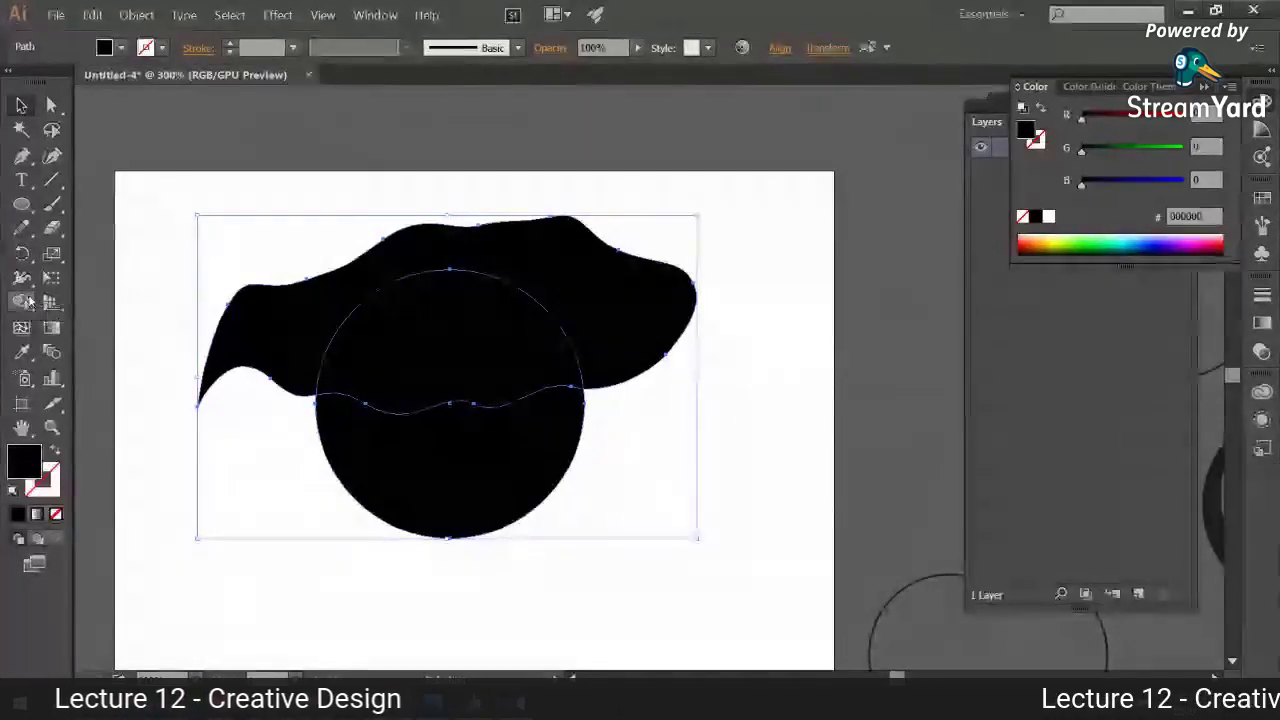
drag(298, 352, 450, 320)
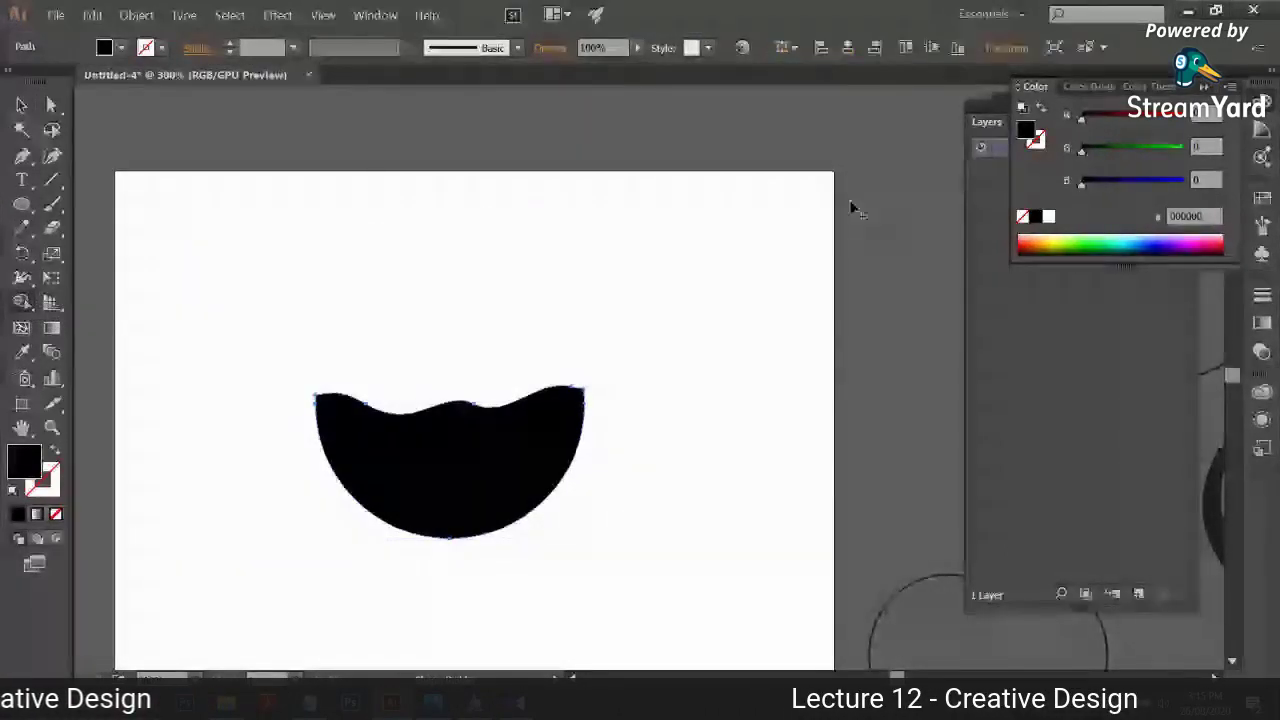
Step: Move the wavy-topped half circle up and delete it
click(22, 105)
drag(405, 477, 428, 372)
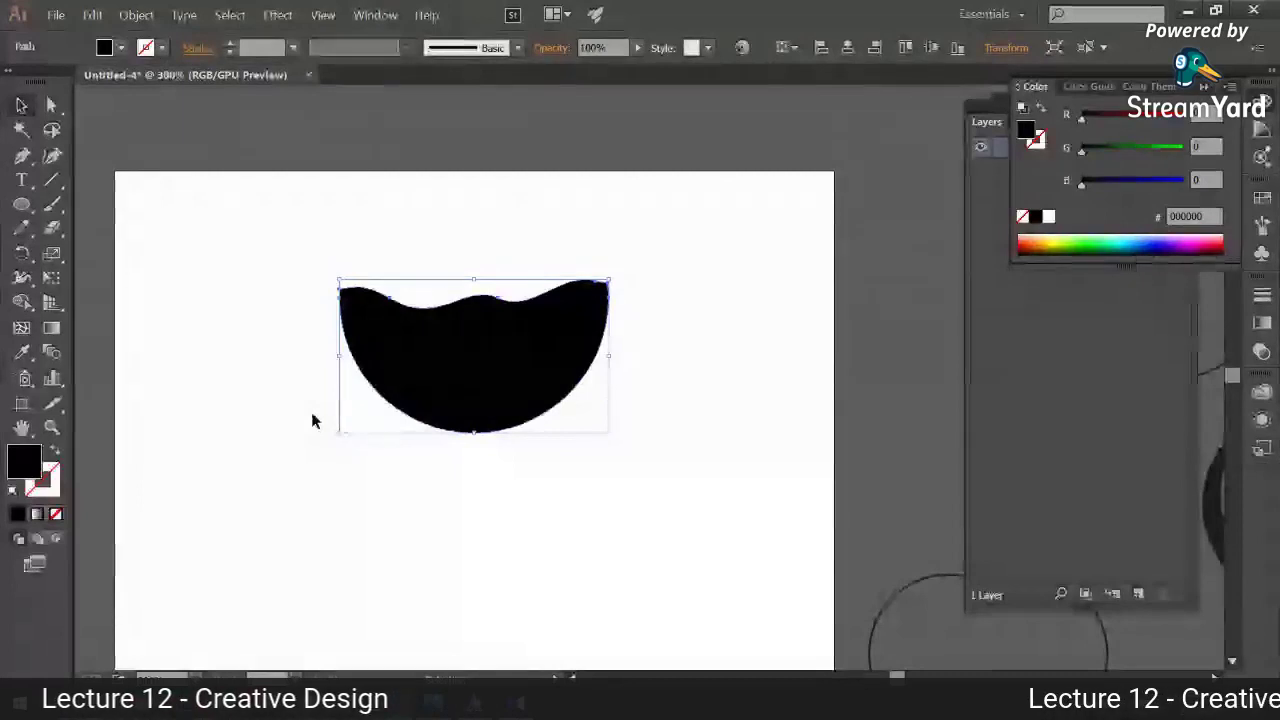
key(Delete)
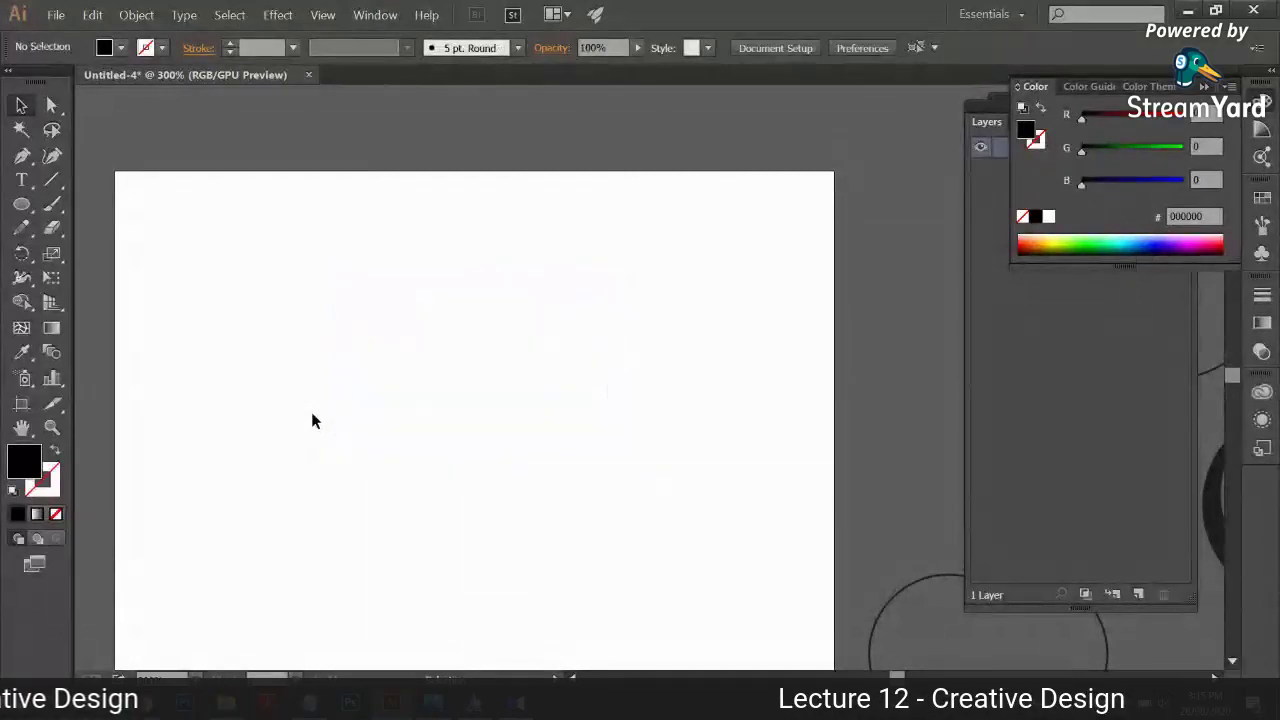
Step: Draw a black circle with the Ellipse tool in the middle of the empty artboard
key(l)
drag(360, 291, 569, 498)
click(21, 105)
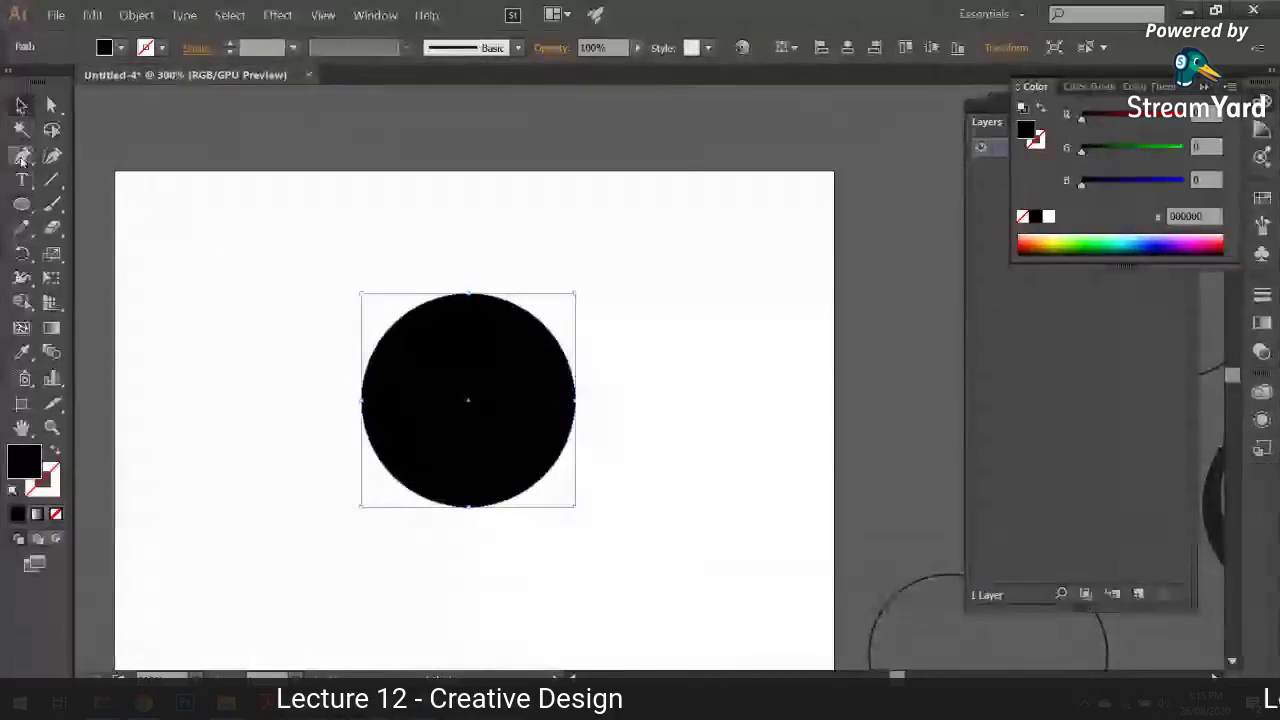
Step: Draw a closed shape with the Pen tool whose zigzag top edge crosses the circle's middle and whose body encloses its lower half
click(22, 155)
click(311, 491)
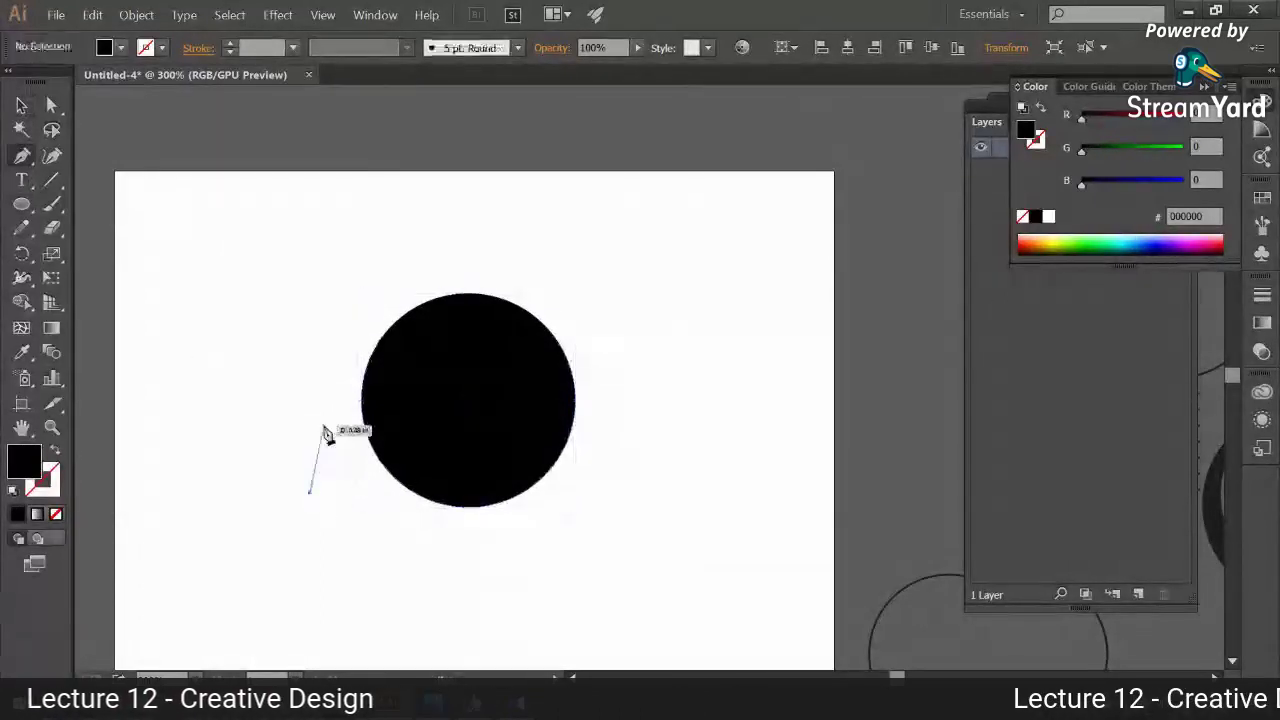
click(349, 430)
click(367, 468)
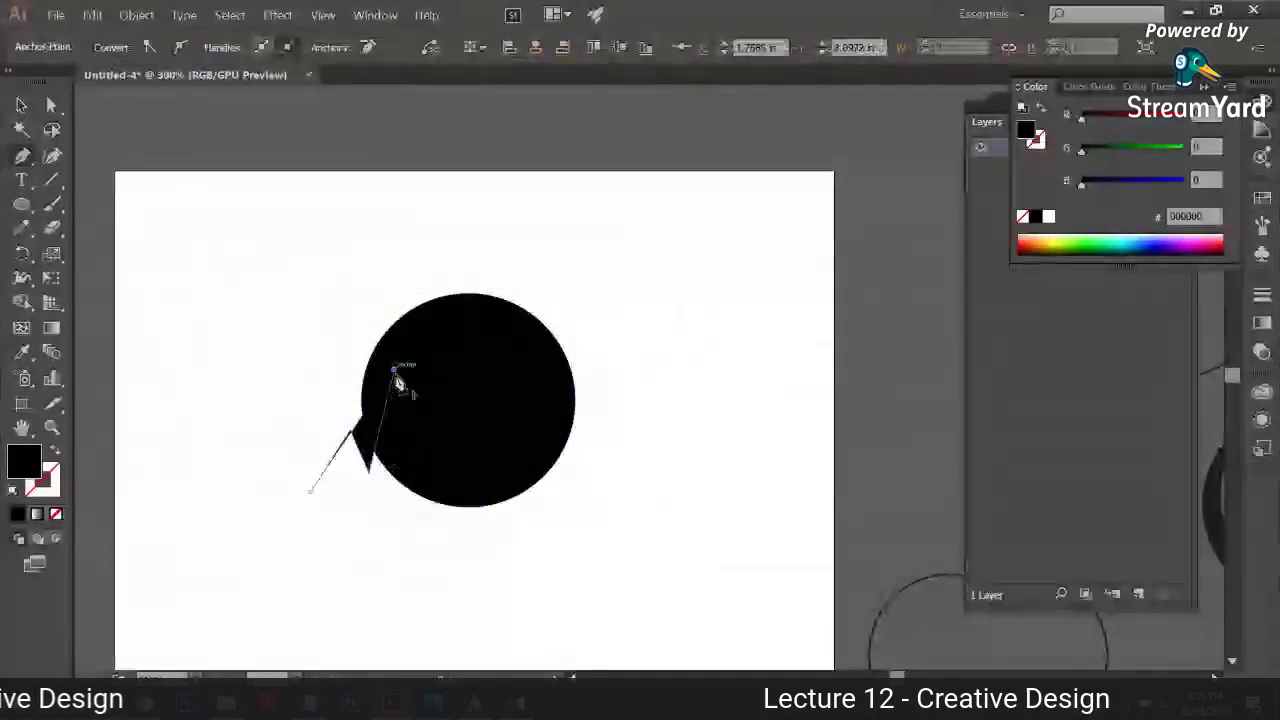
click(420, 383)
click(448, 440)
click(468, 390)
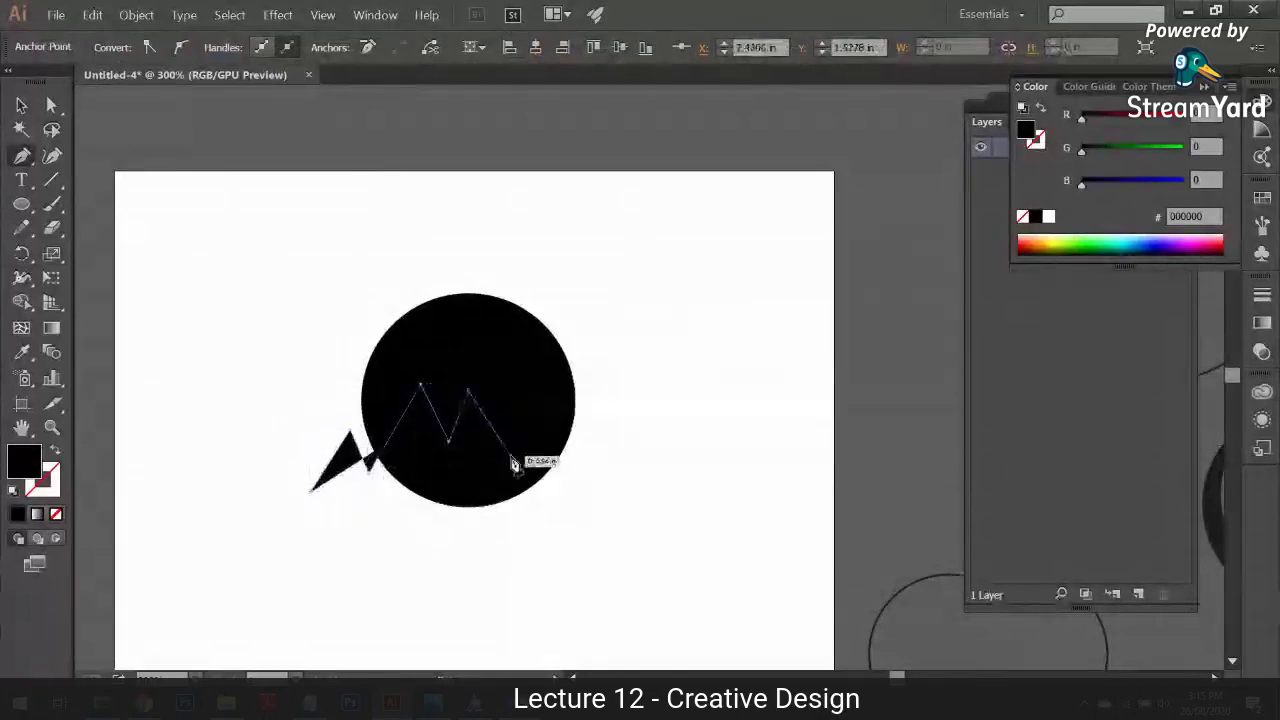
key(ctrl+z)
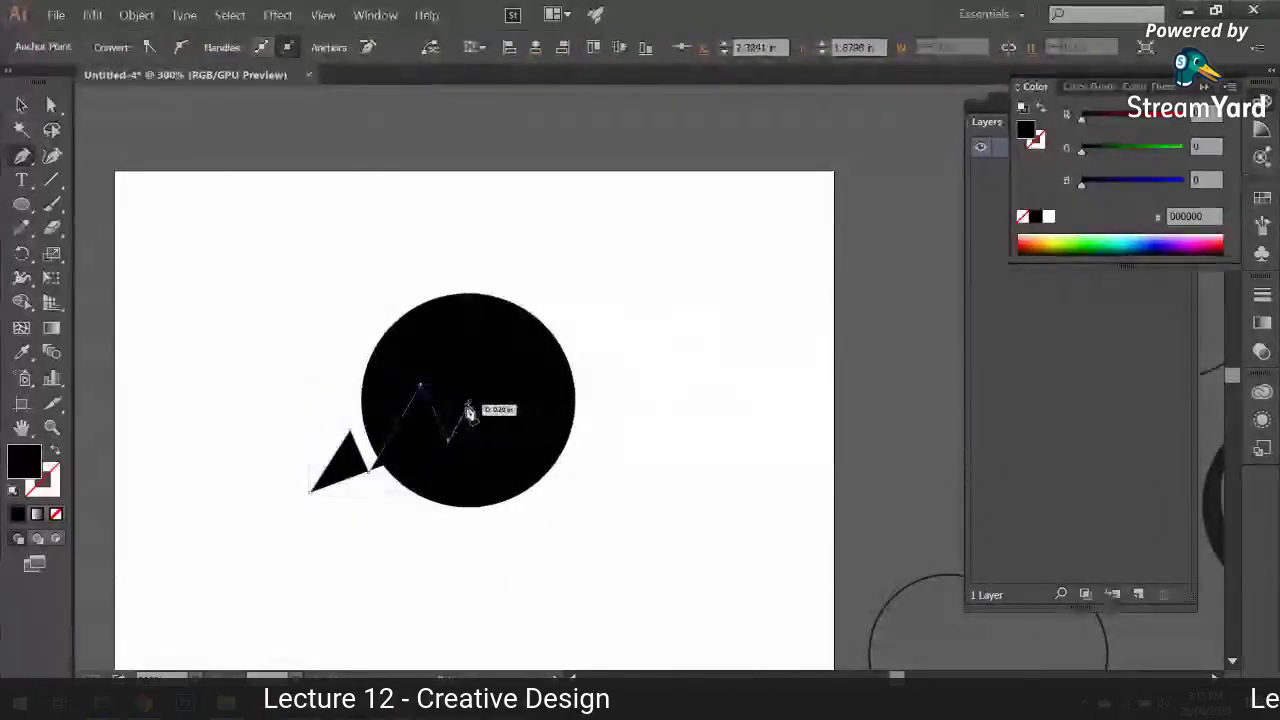
click(468, 403)
click(508, 466)
click(532, 372)
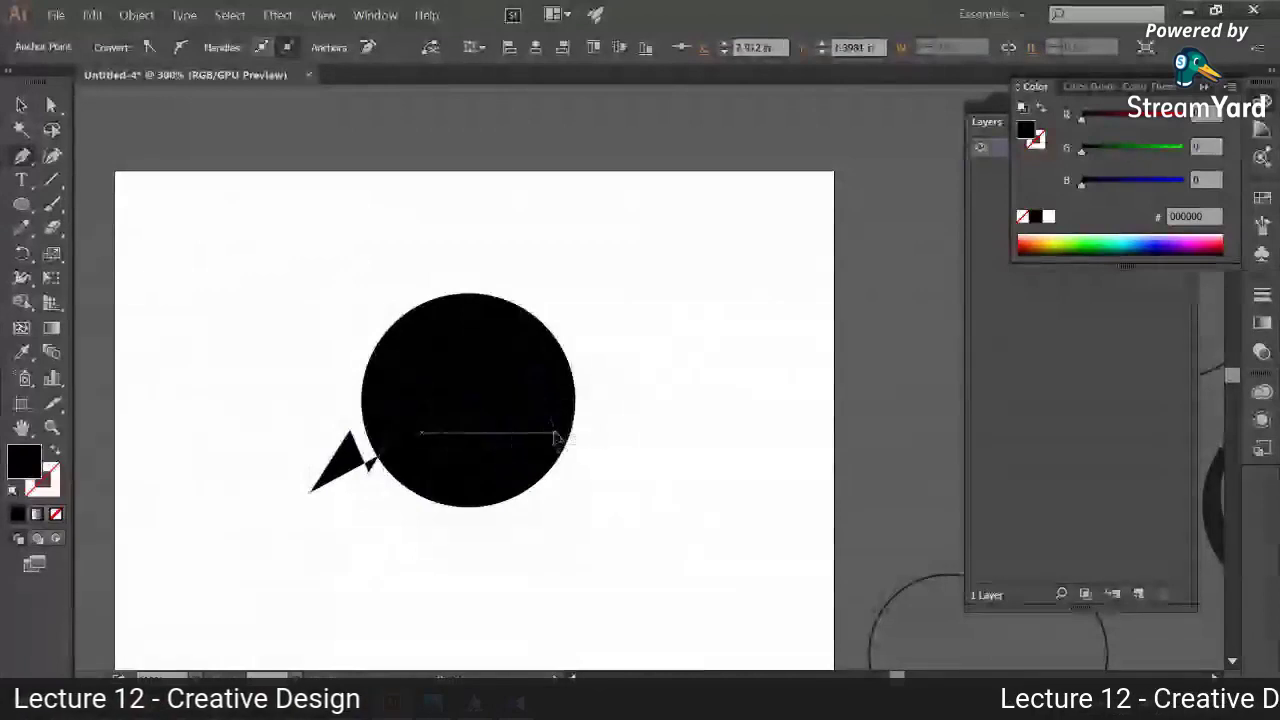
click(566, 416)
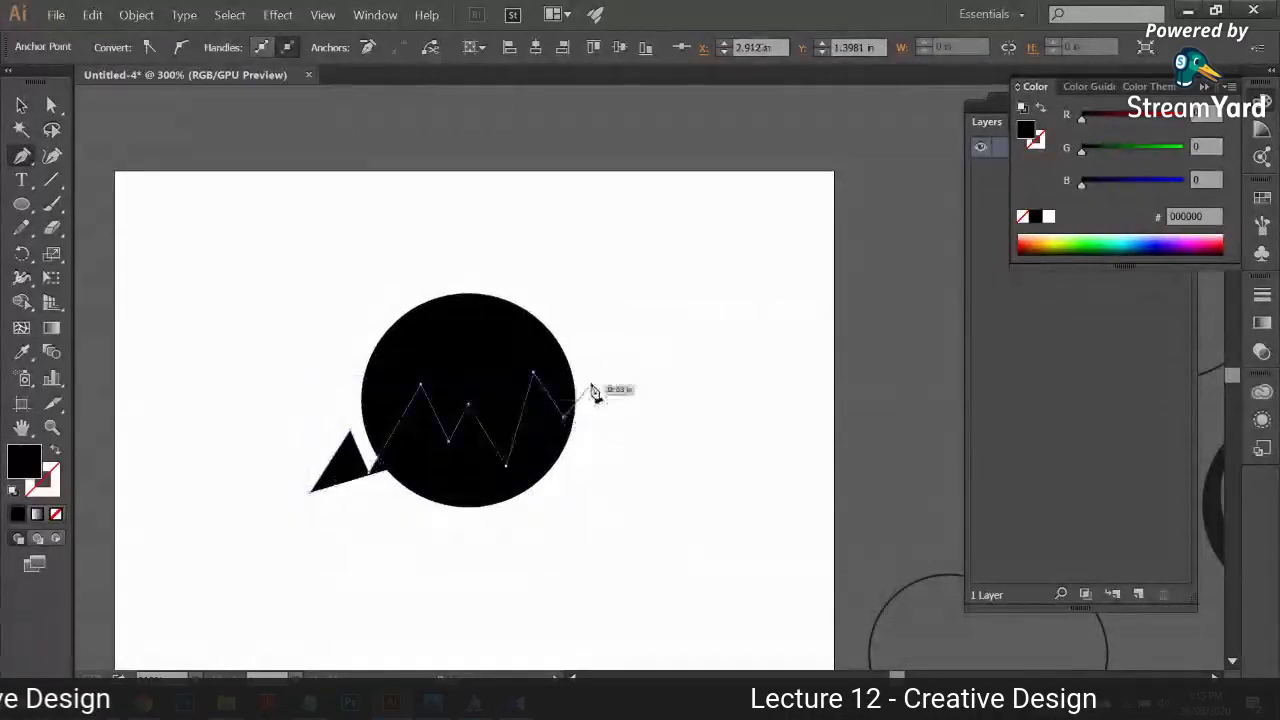
click(591, 383)
click(591, 503)
click(423, 566)
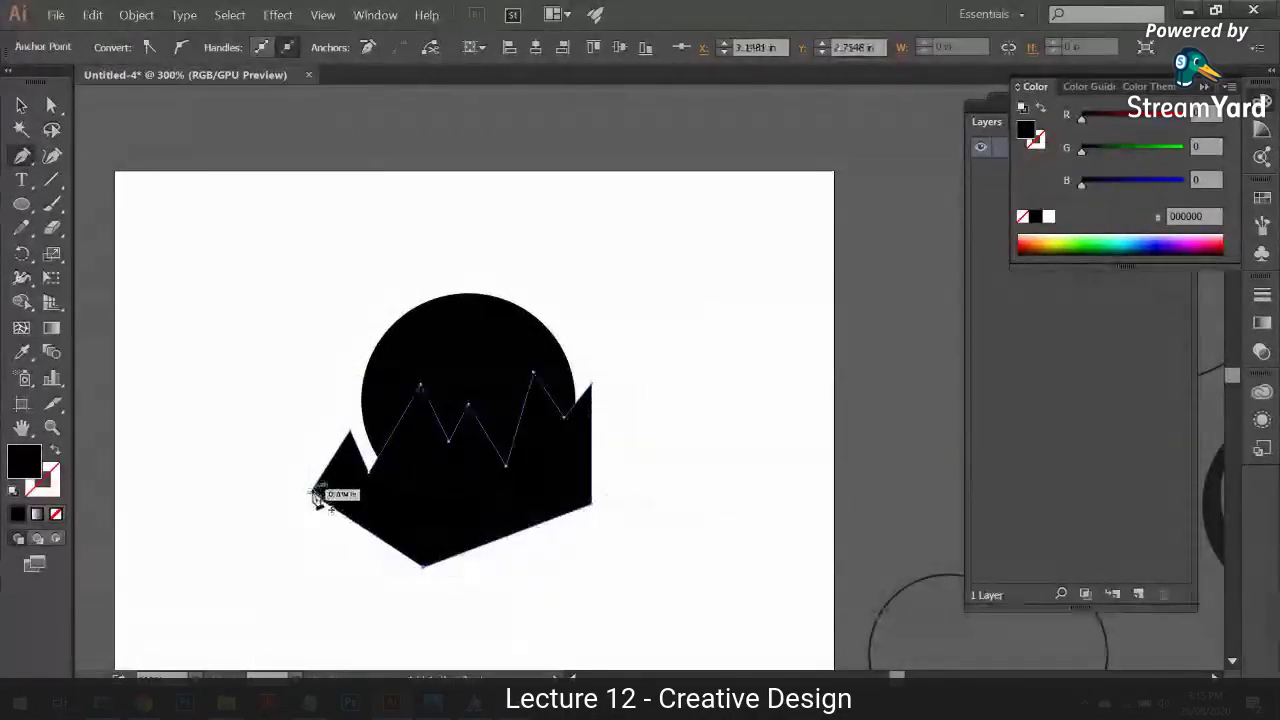
click(21, 104)
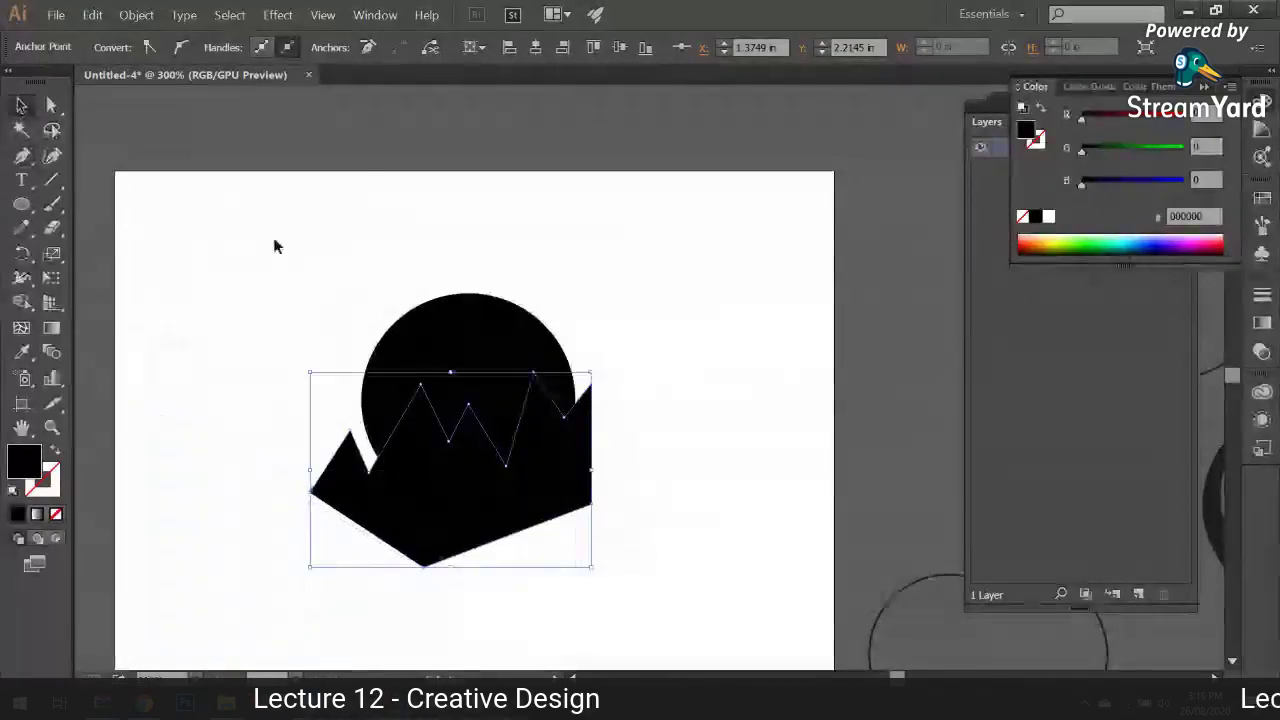
Step: Select the circle and the zigzag shape and subtract the region outside the circle with Shape Builder
drag(272, 240, 669, 512)
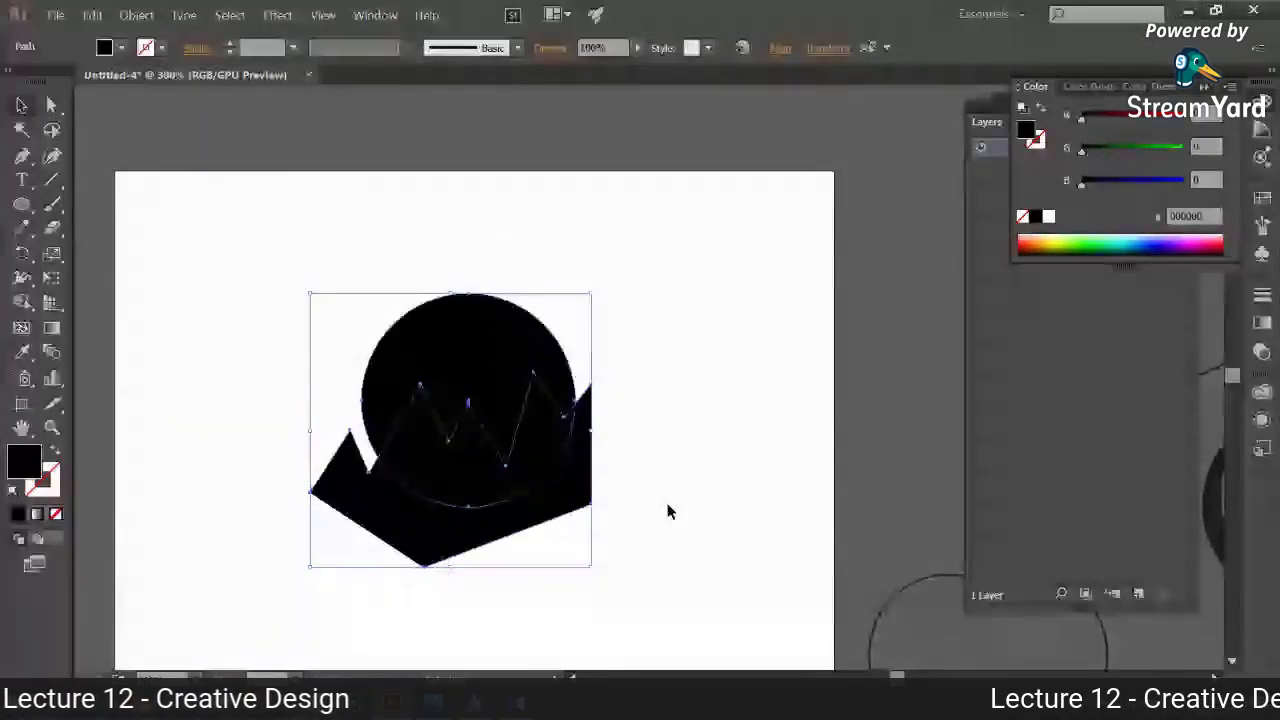
click(21, 302)
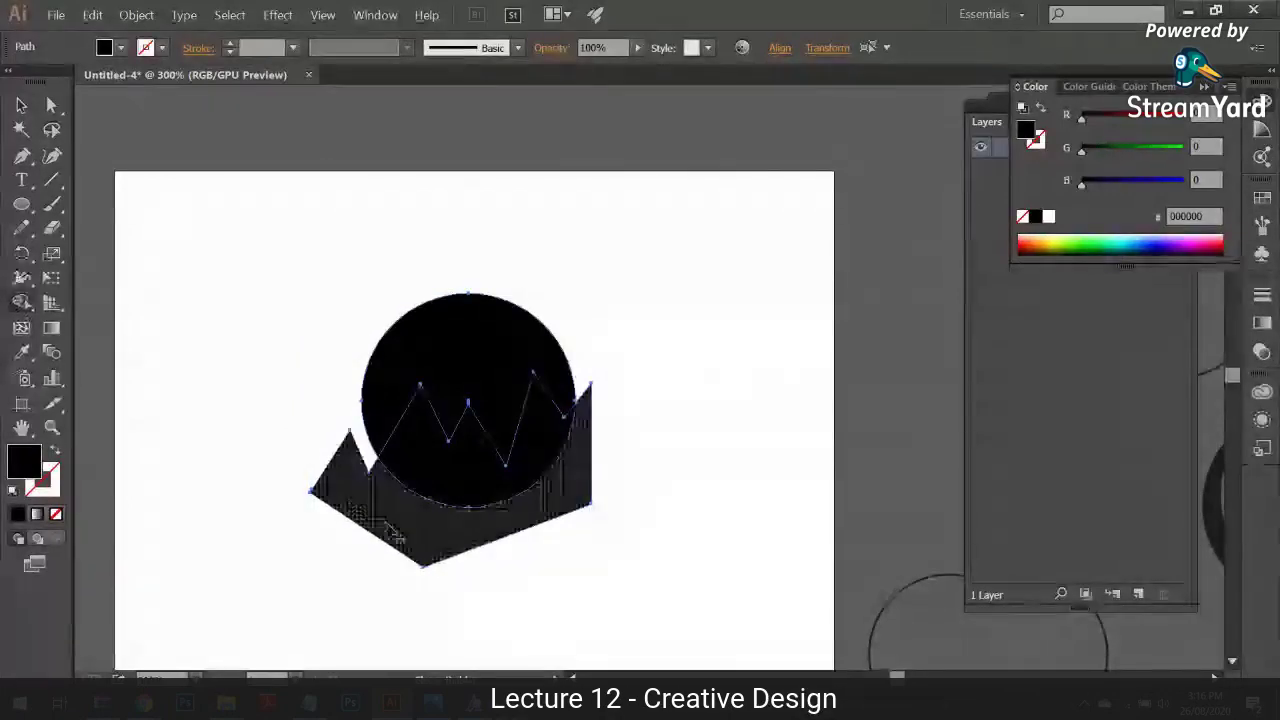
alt+click(393, 527)
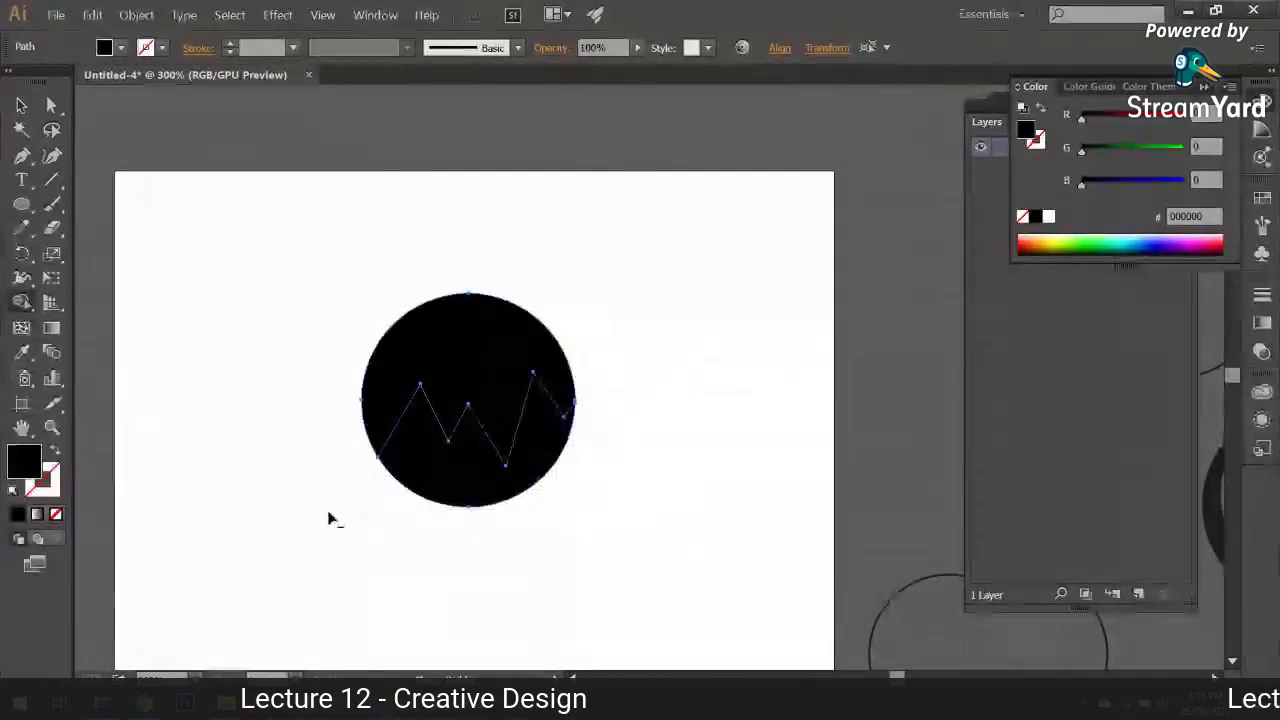
Step: Try subtracting the circle's lower jagged region with Shape Builder, then undo the subtraction
alt+click(423, 478)
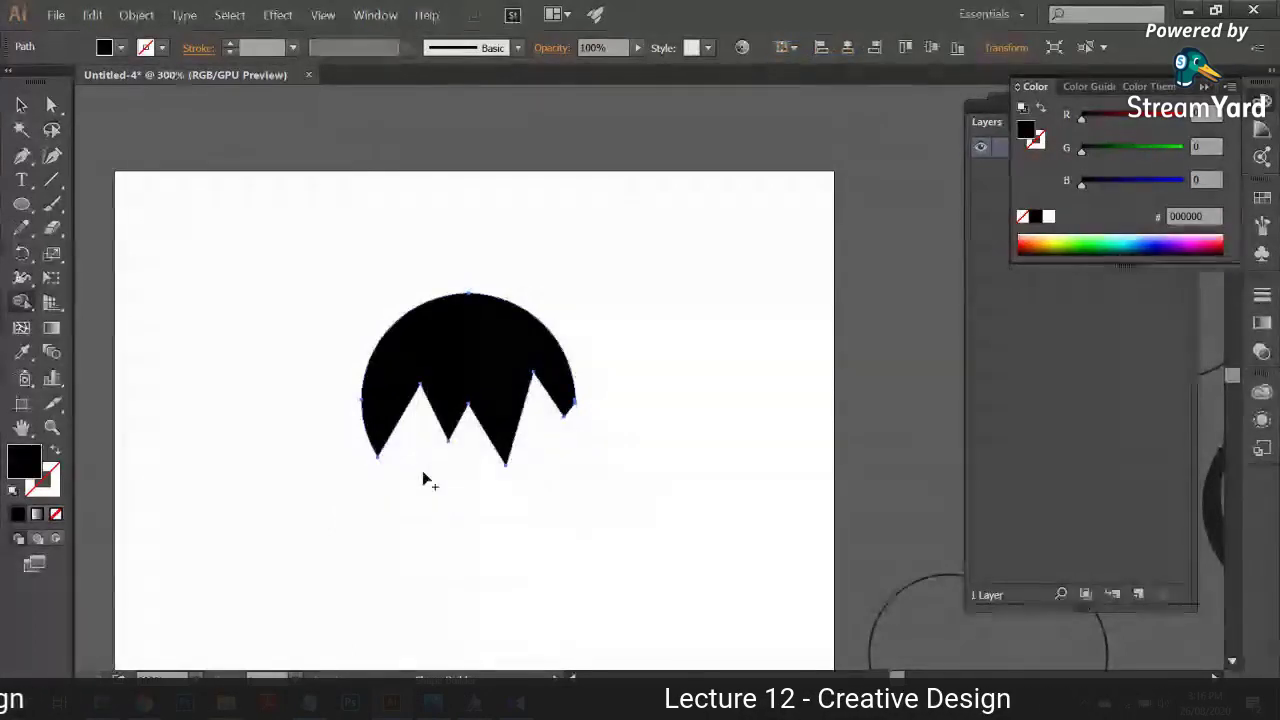
click(222, 209)
drag(323, 272, 614, 377)
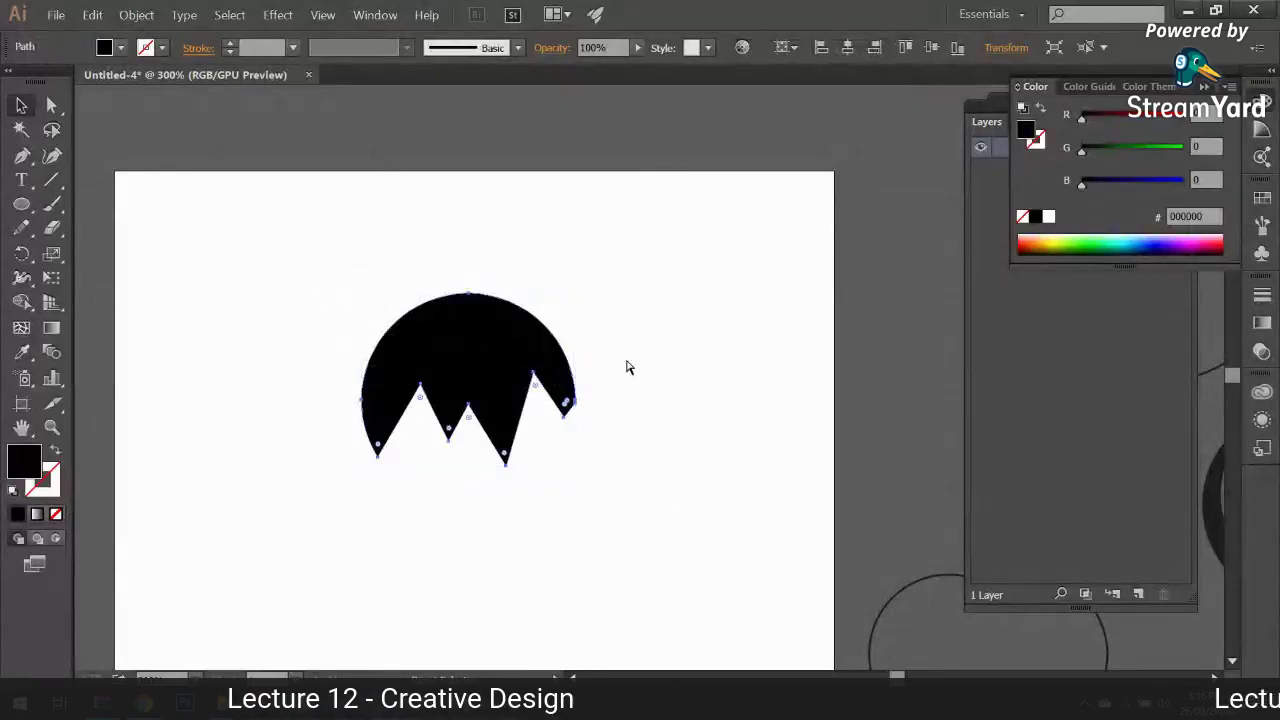
key(ctrl+z)
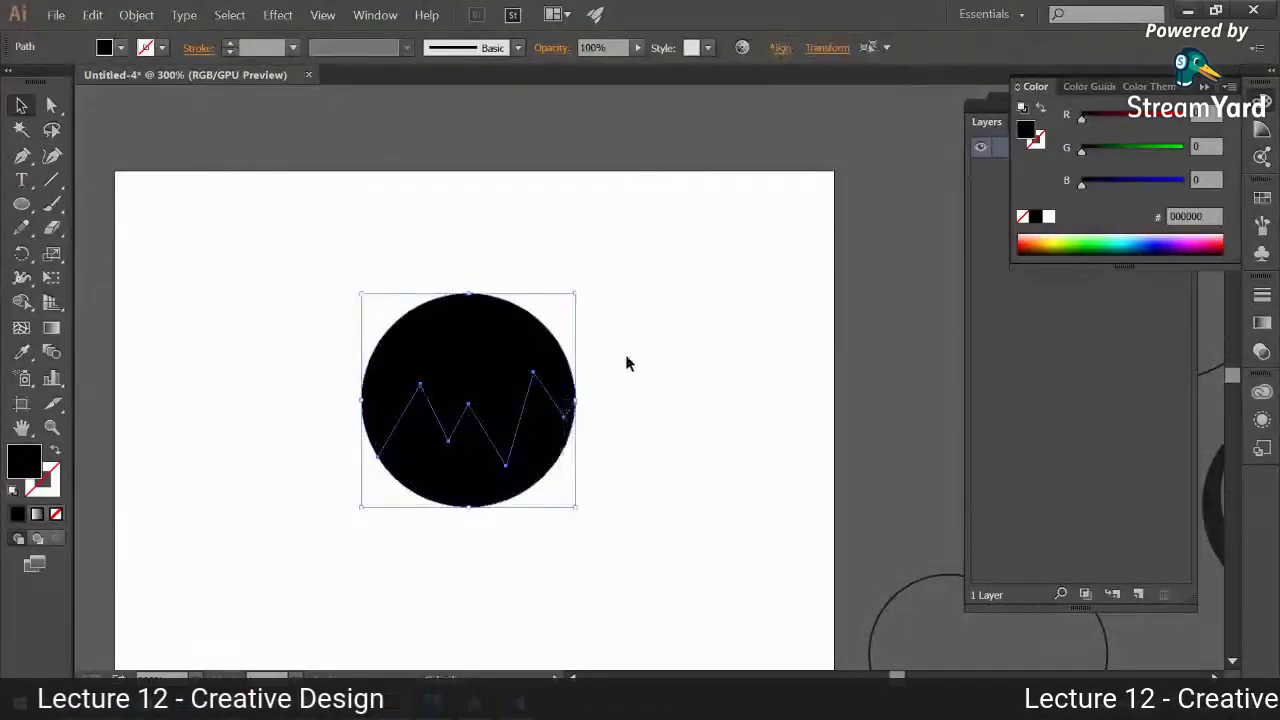
Step: Move the jagged lower piece up and to the right, away from the circle, and clear the artboard of these shapes
click(257, 346)
click(428, 457)
drag(429, 458, 659, 348)
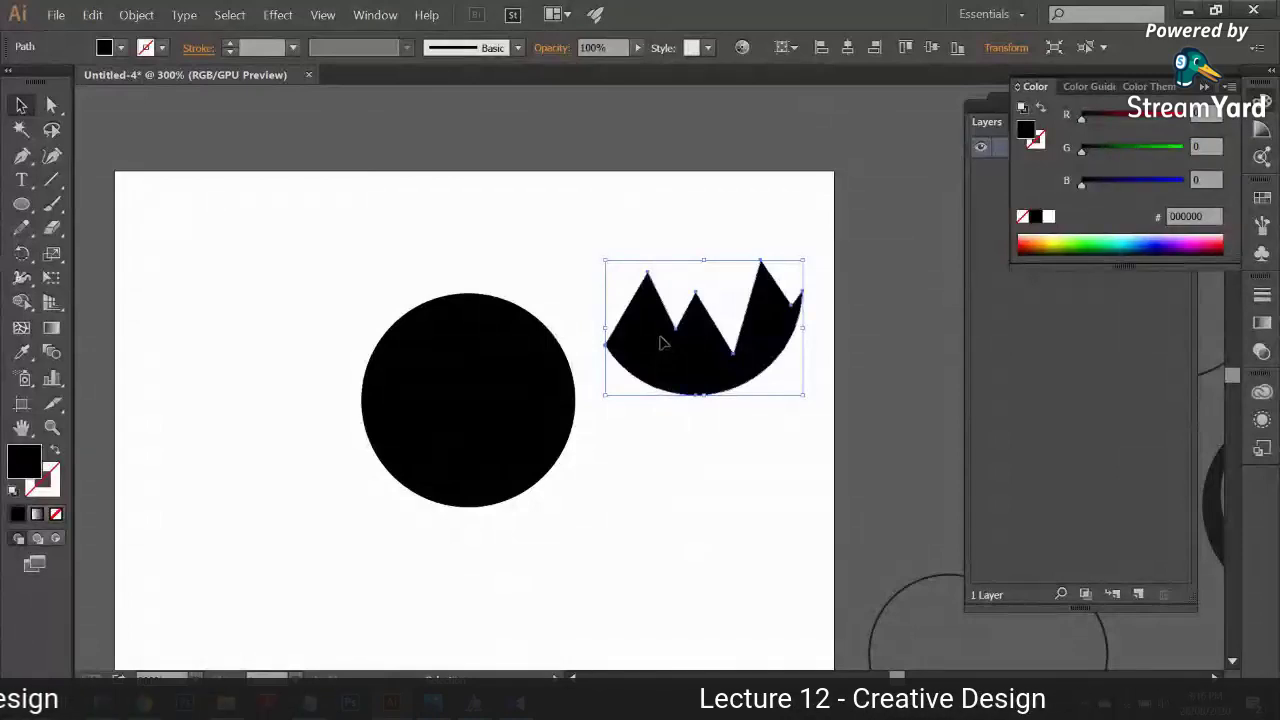
key(Delete)
Step: Draw a large black circle with the Ellipse tool filling most of the artboard's height, and activate the Pen tool
key(l)
drag(245, 217, 646, 443)
key(p)
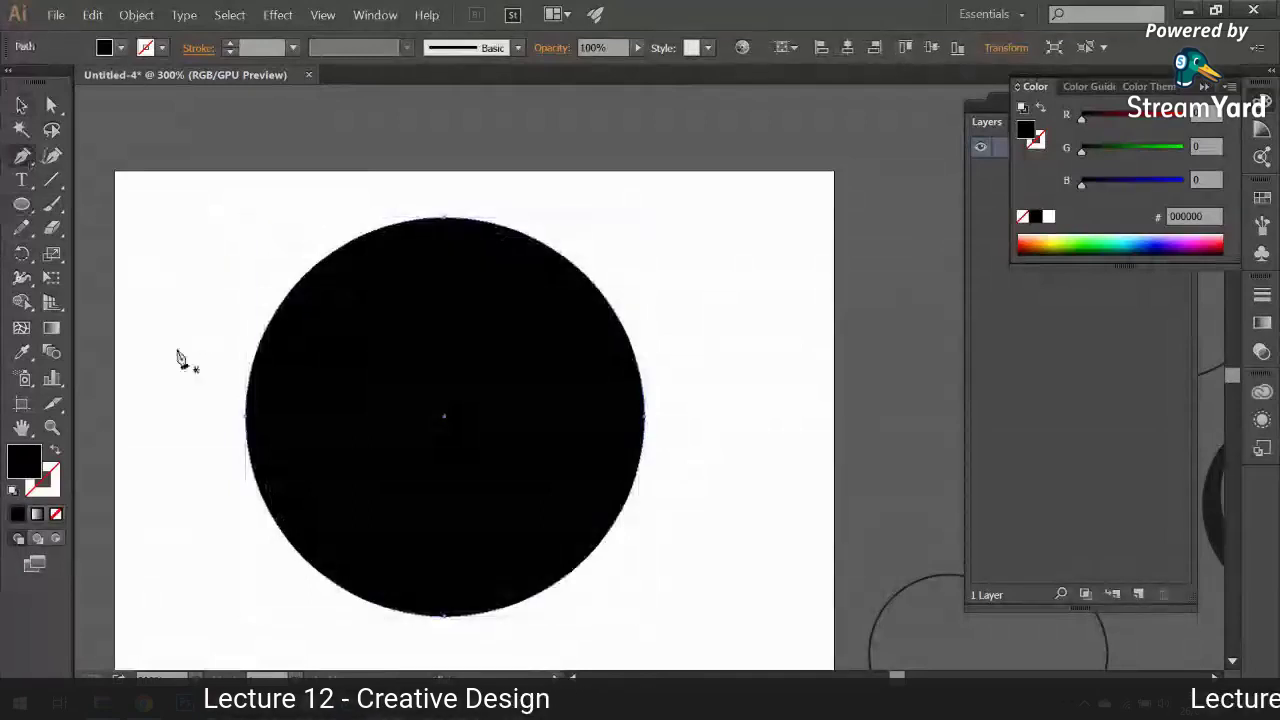
click(157, 355)
drag(237, 378, 298, 394)
click(345, 401)
click(440, 475)
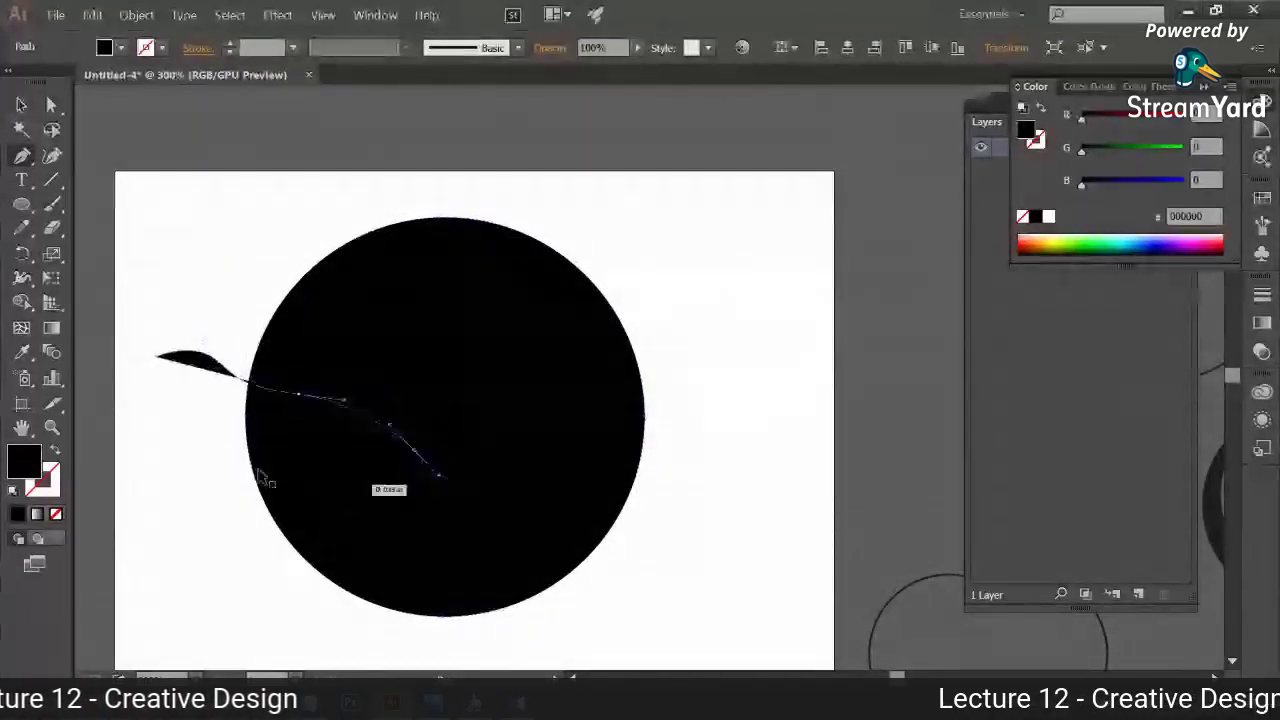
key(ctrl+z)
key(ctrl+z)
key(ctrl+z)
key(ctrl+z)
key(ctrl+z)
Step: Draw a closed curved shape with the Pen tool covering the large circle's upper half, its wavy lower edge crossing the circle's middle
click(126, 409)
drag(229, 413, 285, 455)
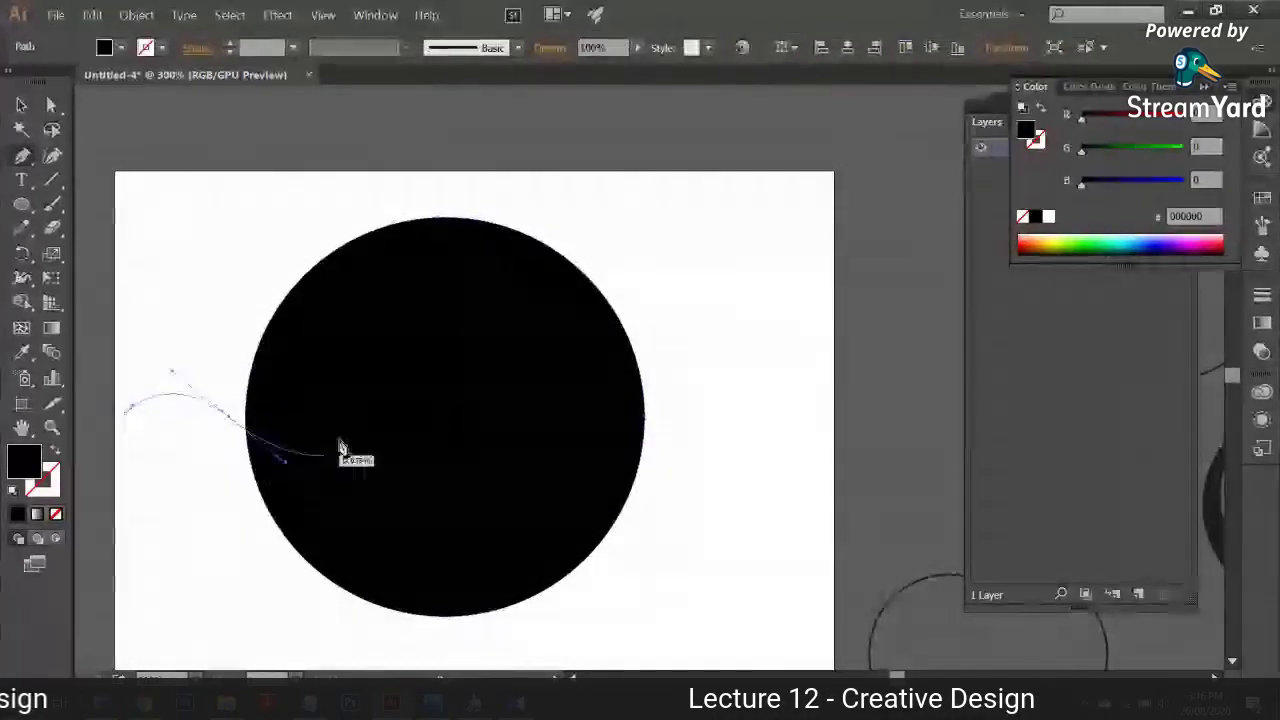
click(345, 438)
click(468, 487)
click(565, 437)
click(603, 450)
click(675, 452)
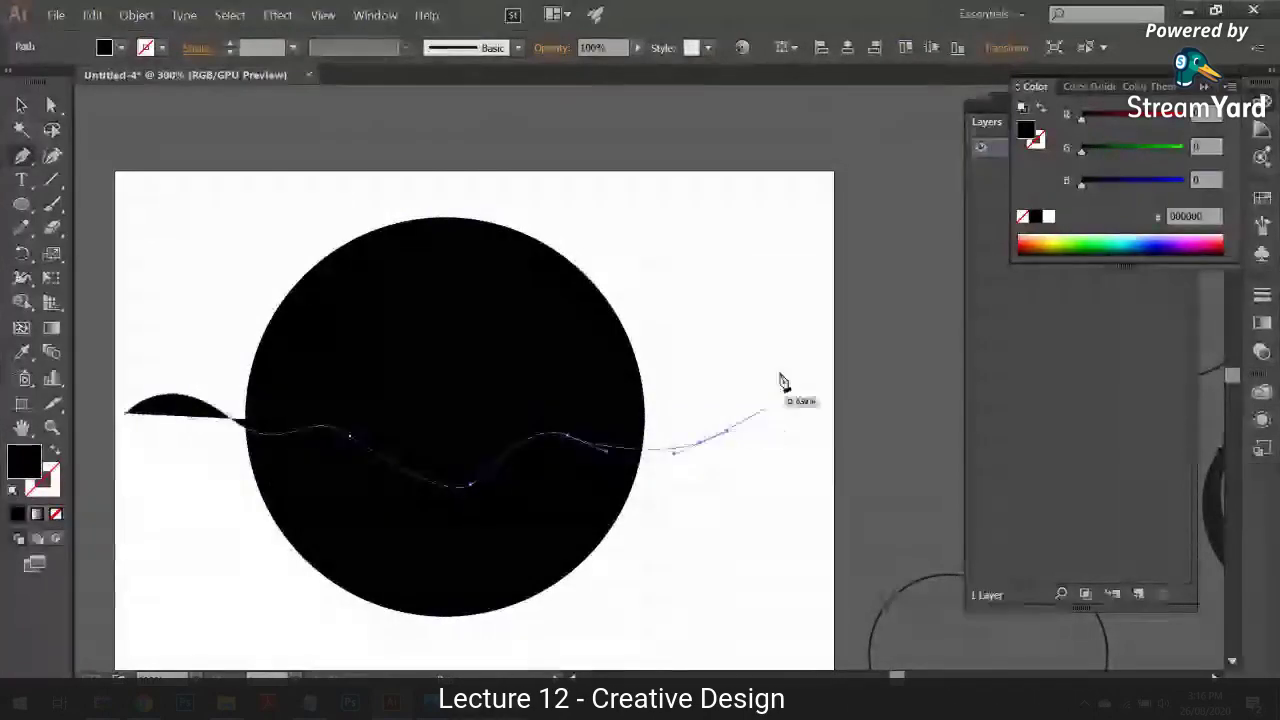
drag(783, 382, 778, 320)
click(680, 248)
click(395, 172)
click(128, 412)
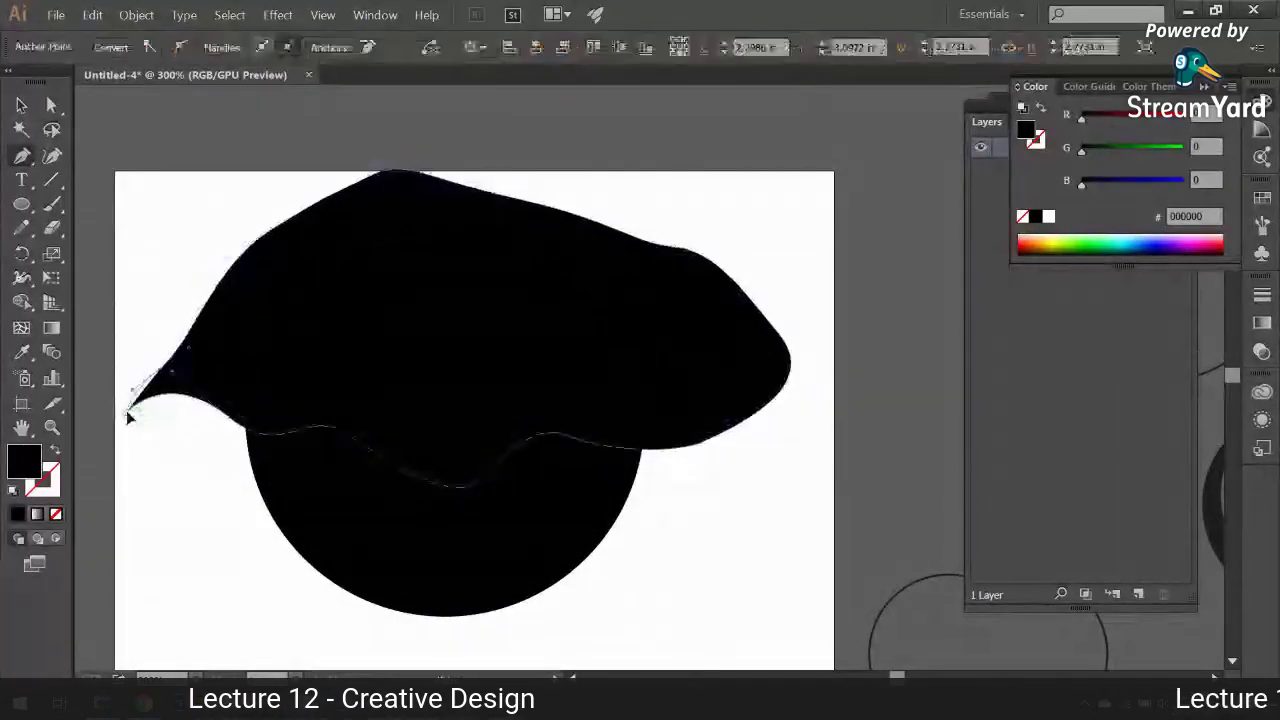
Step: Select both shapes and subtract the regions above the wavy edge with Shape Builder, leaving the circle's wavy-topped lower part
key(v)
key(ctrl+a)
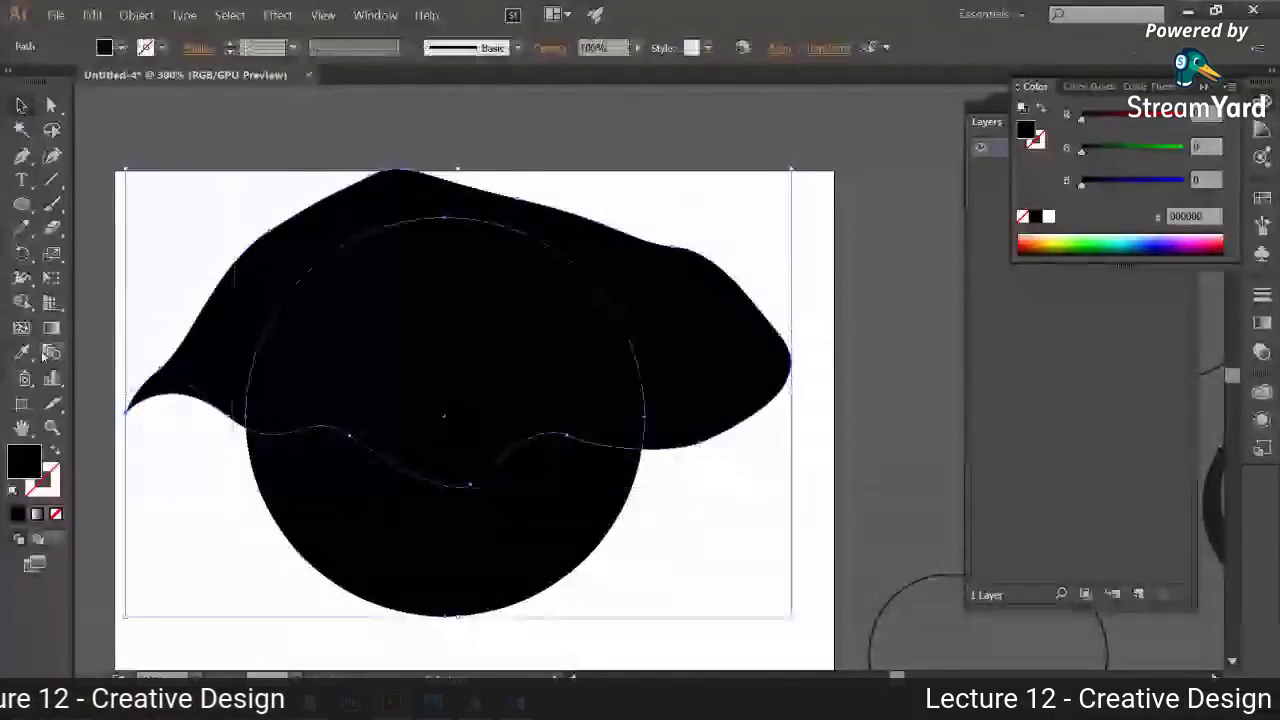
click(21, 302)
drag(380, 331, 340, 205)
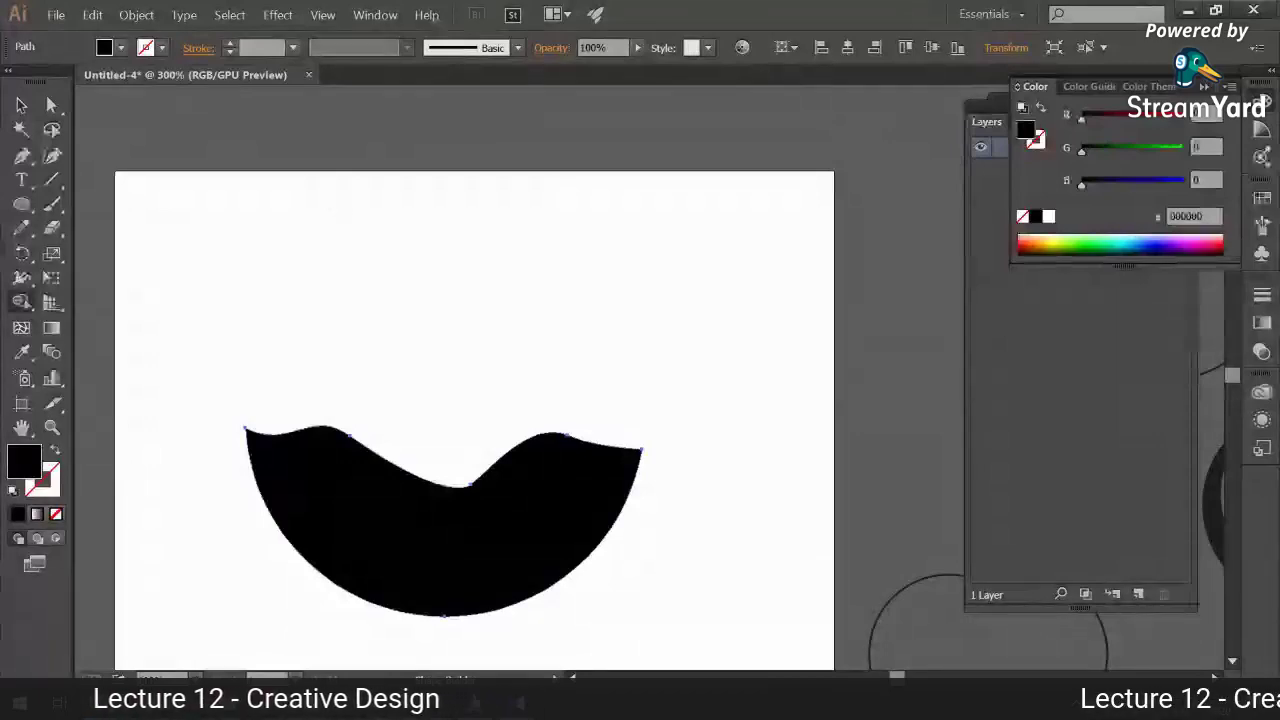
Step: Switch to the StreamYard studio in the browser to read the latest viewer comments, and return to Illustrator
mouse_move(143, 703)
click(88, 632)
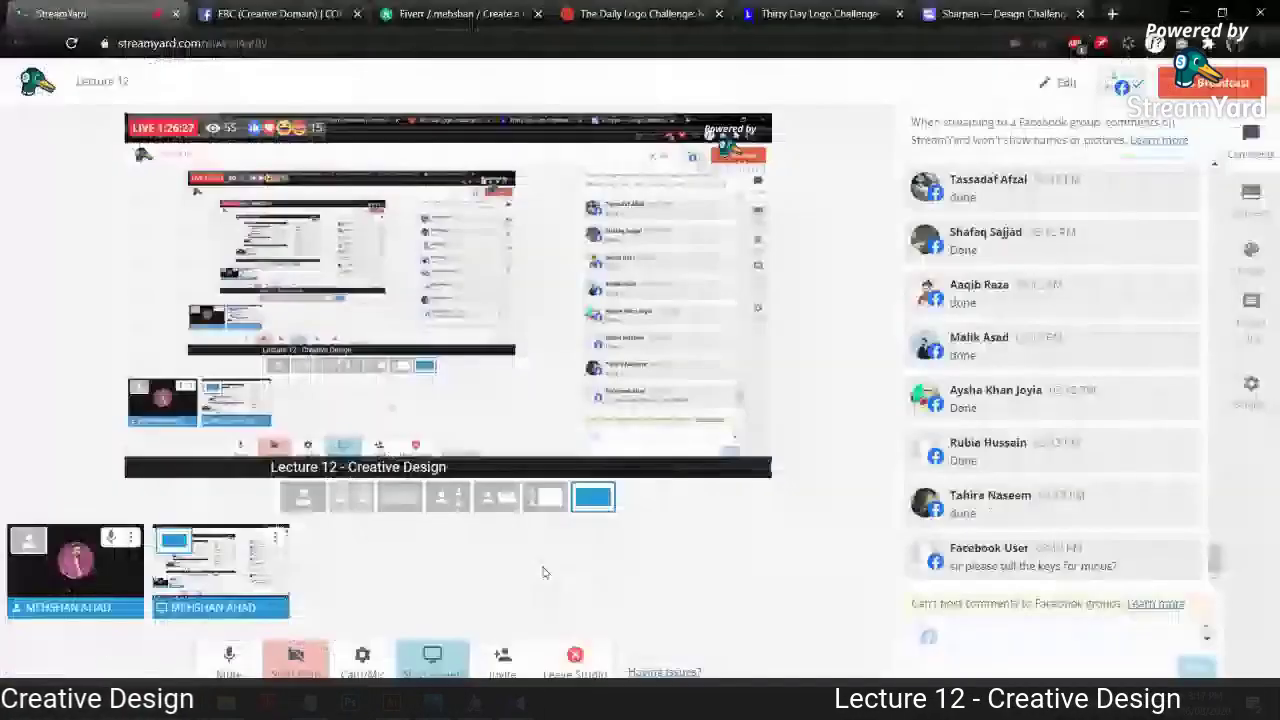
click(1055, 557)
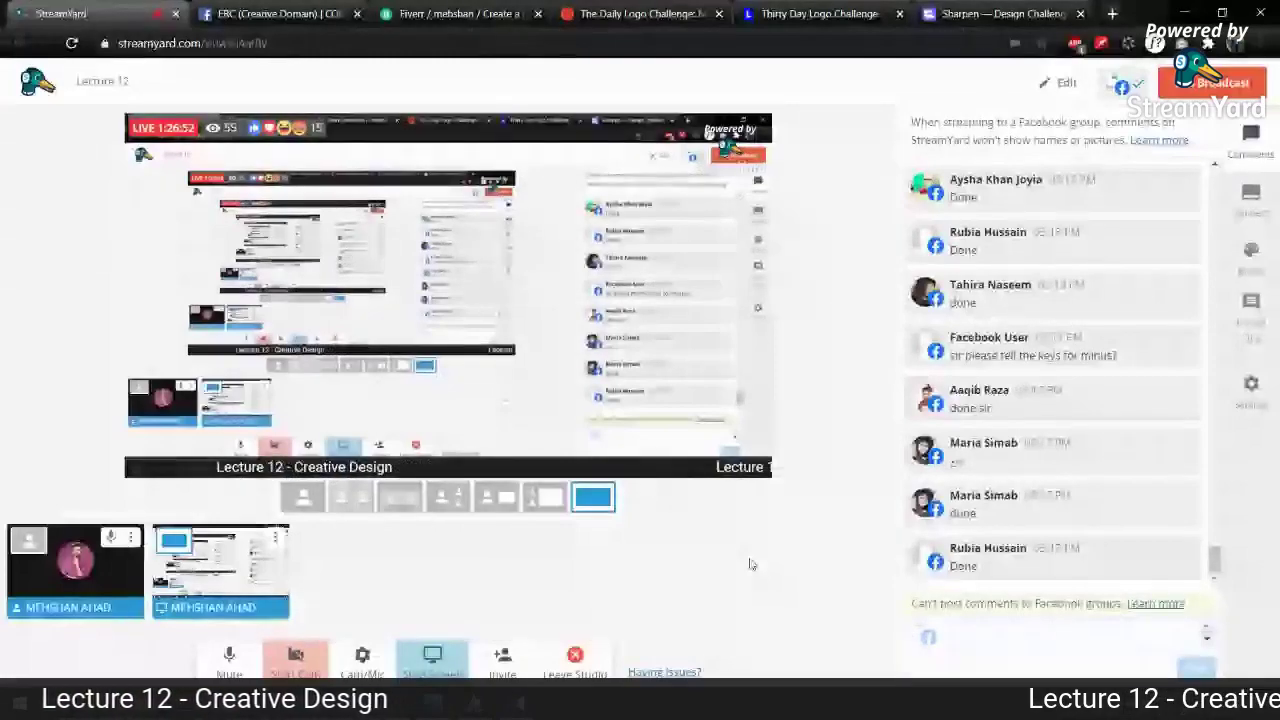
key(alt+Tab)
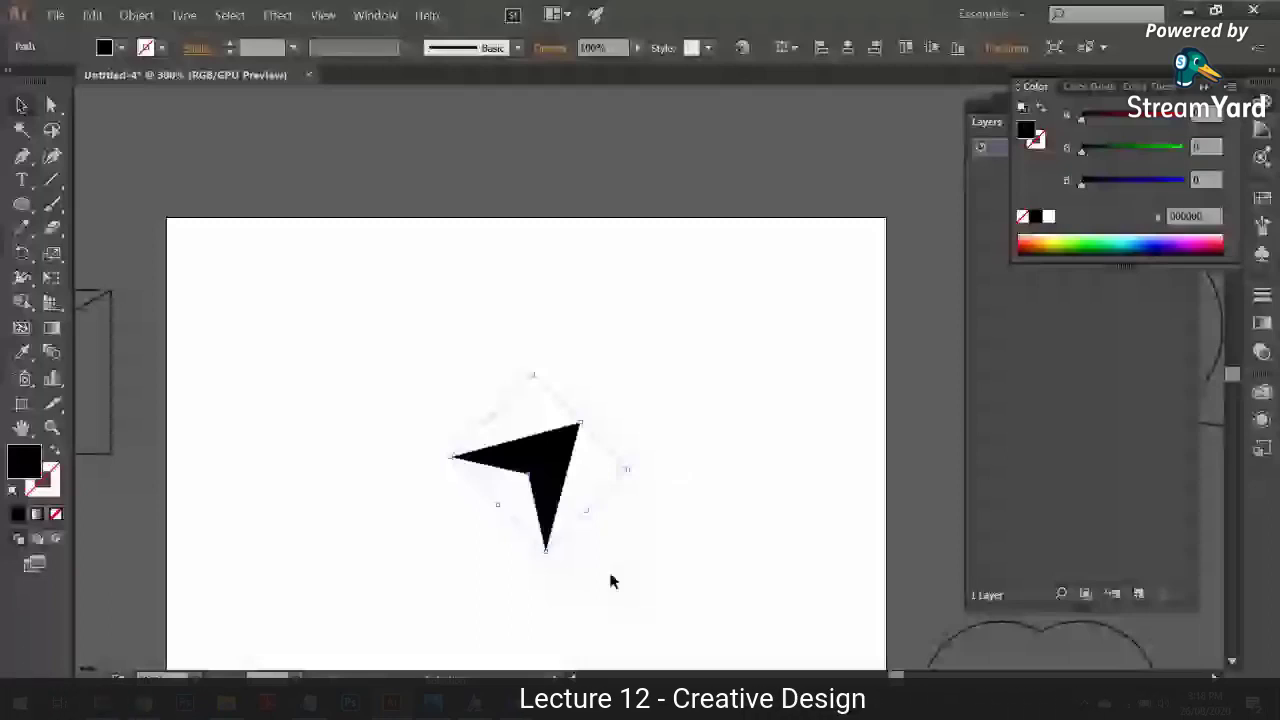
Step: Try drawing a four-sided Pen shape from the arrowhead's inner corner and tip past its left wing, then undo it
click(555, 558)
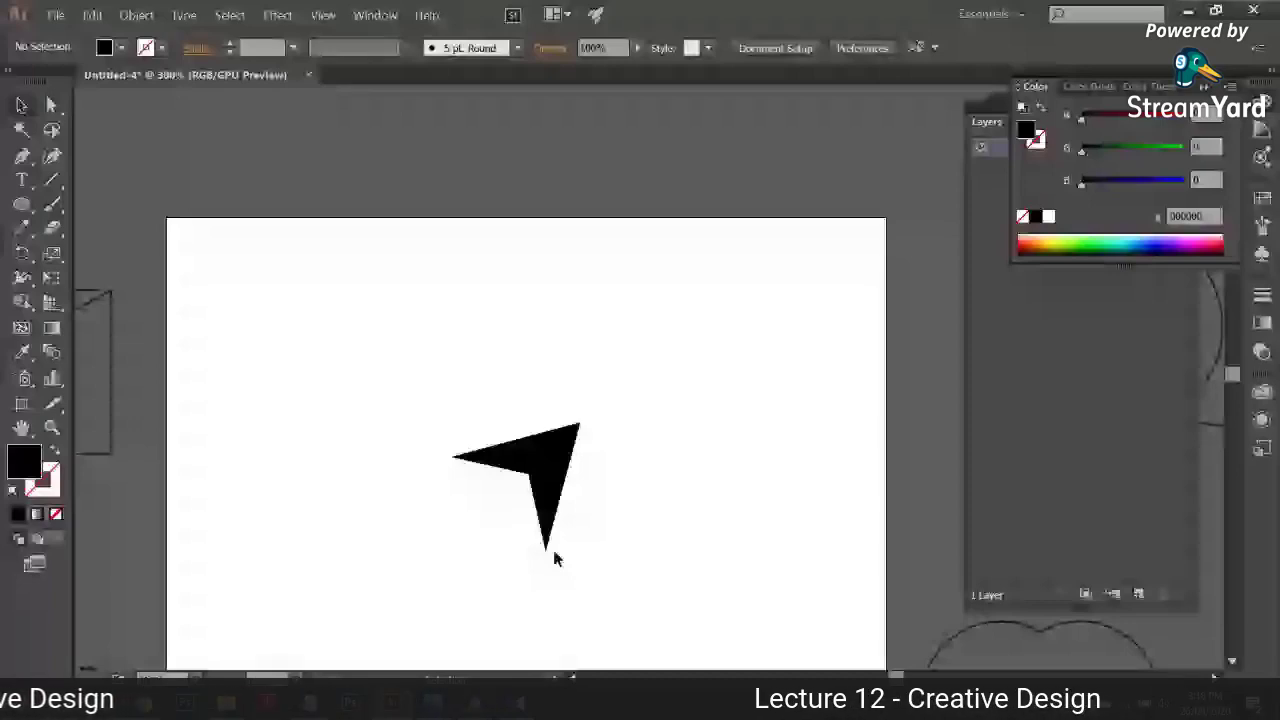
scroll(553, 552, up, 1)
key(p)
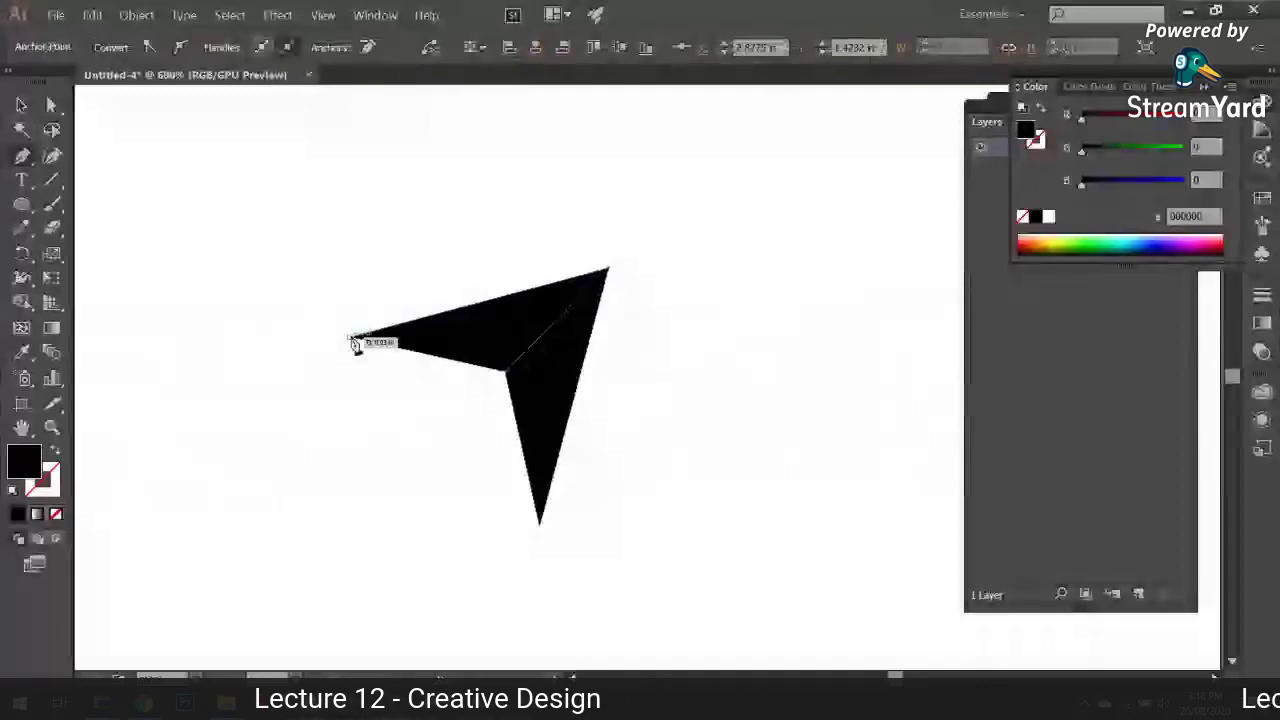
click(248, 254)
click(279, 400)
click(505, 376)
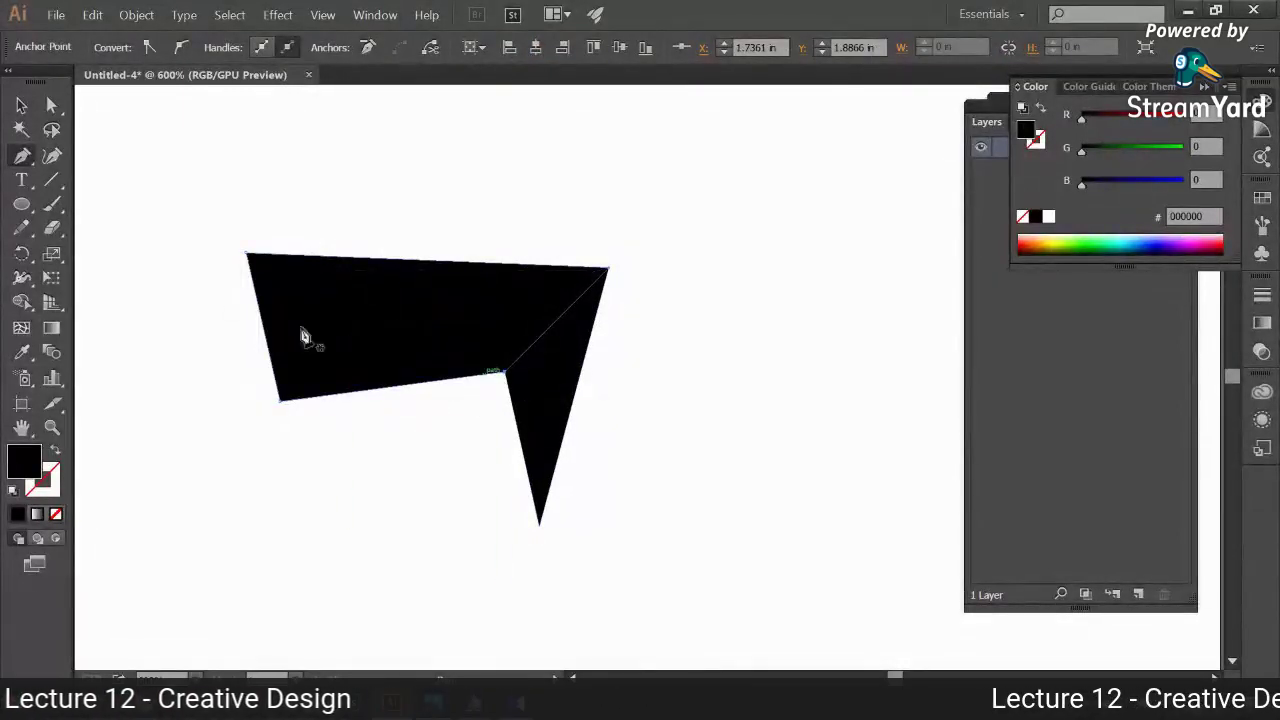
click(22, 106)
key(ctrl+z)
key(ctrl+z)
key(ctrl+z)
key(ctrl+z)
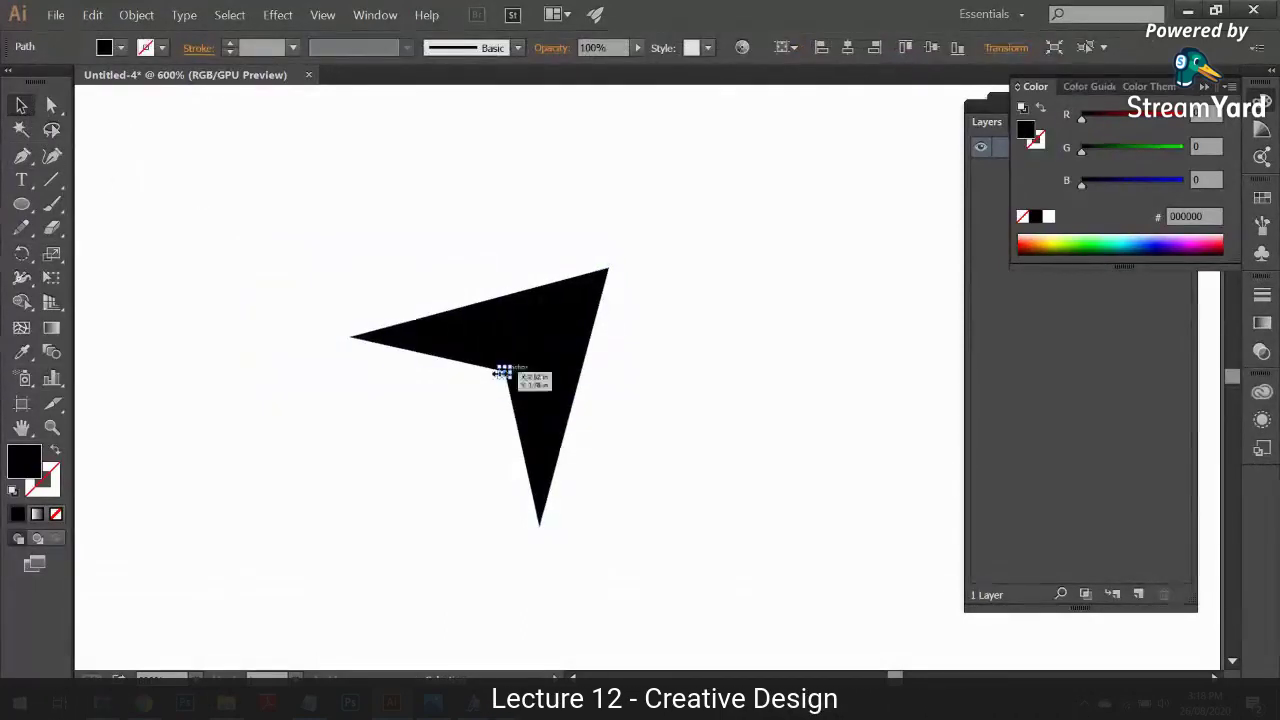
Step: Draw a closed triangle with the Pen tool over the arrowhead's left wing, joining its inner corner, tip and left point, and select it
click(78, 192)
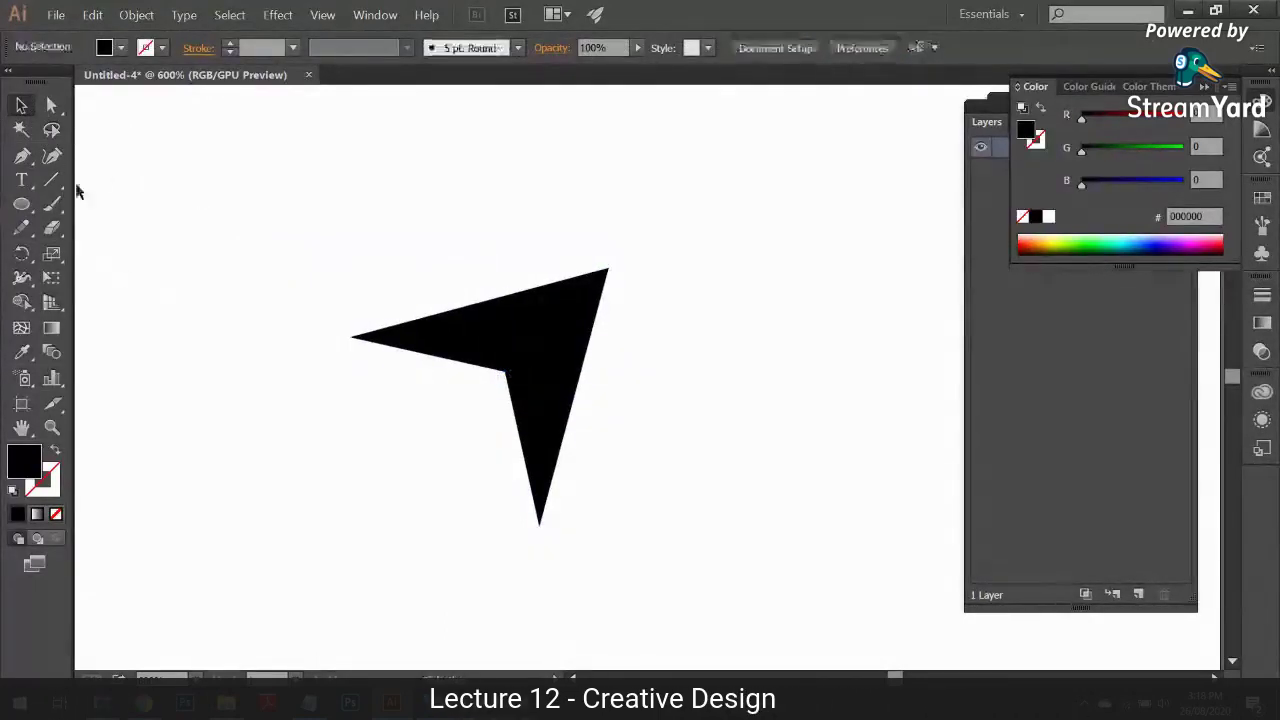
click(507, 374)
click(607, 270)
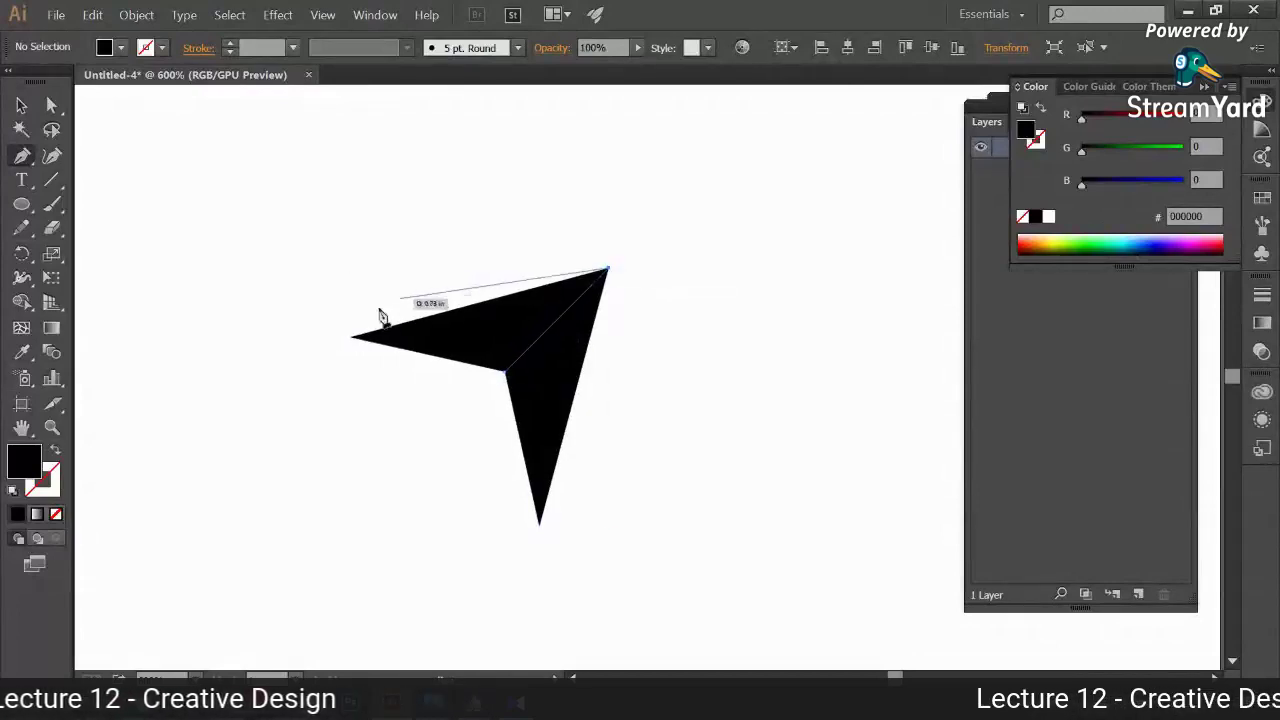
click(353, 338)
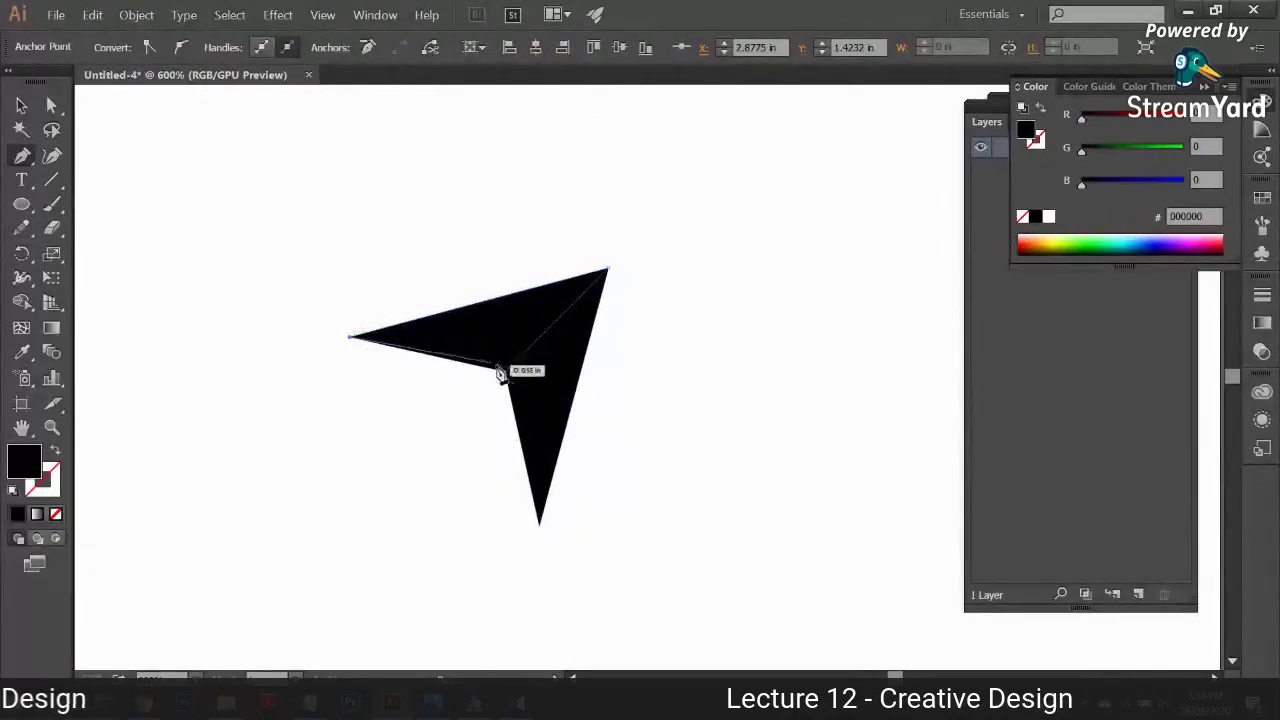
click(506, 376)
key(v)
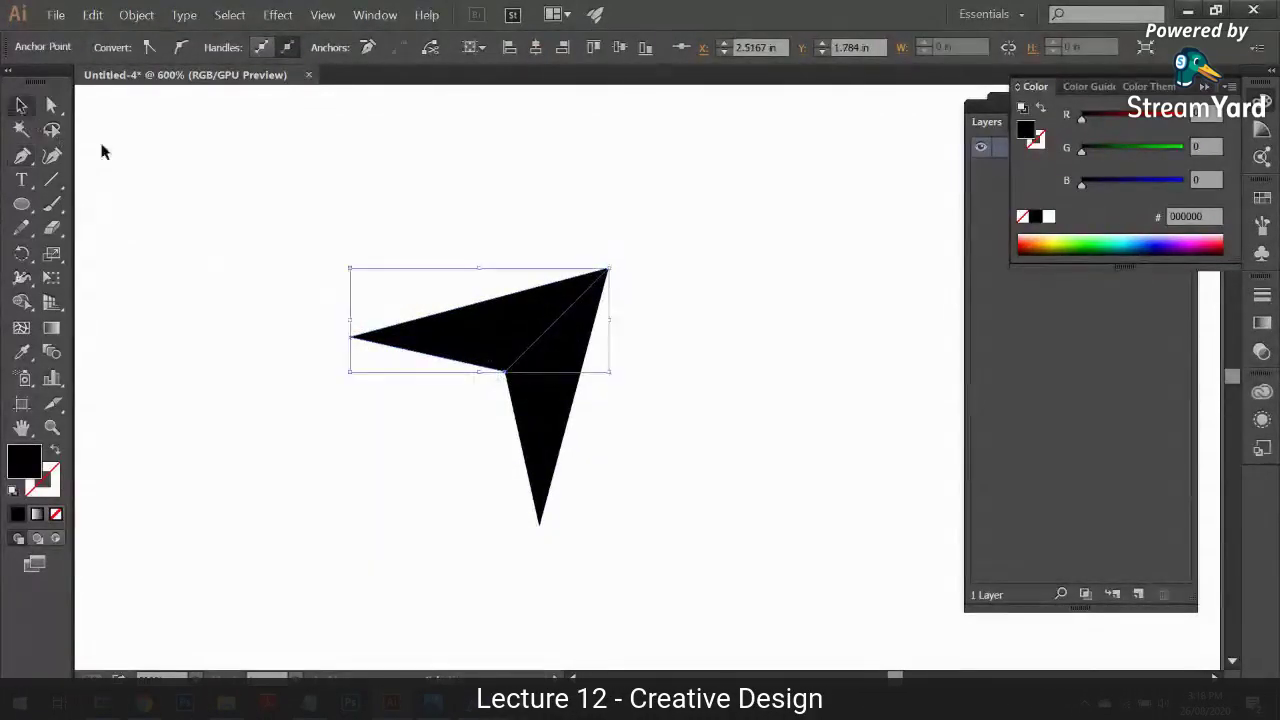
mouse_move(514, 337)
mouse_down()
mouse_move(441, 263)
mouse_move(486, 274)
mouse_move(521, 322)
mouse_up()
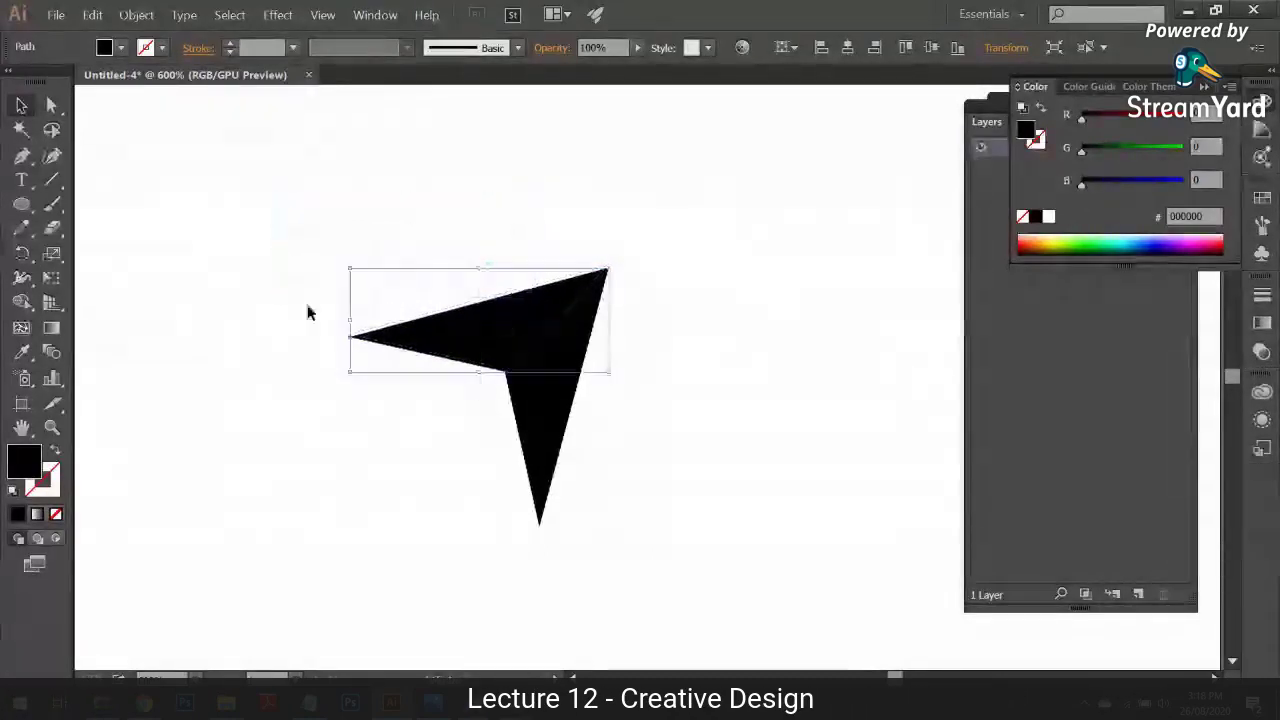
Step: Fill the selected left-wing triangle with dark gray 494949 and deselect it
double_click(26, 459)
drag(716, 520, 716, 452)
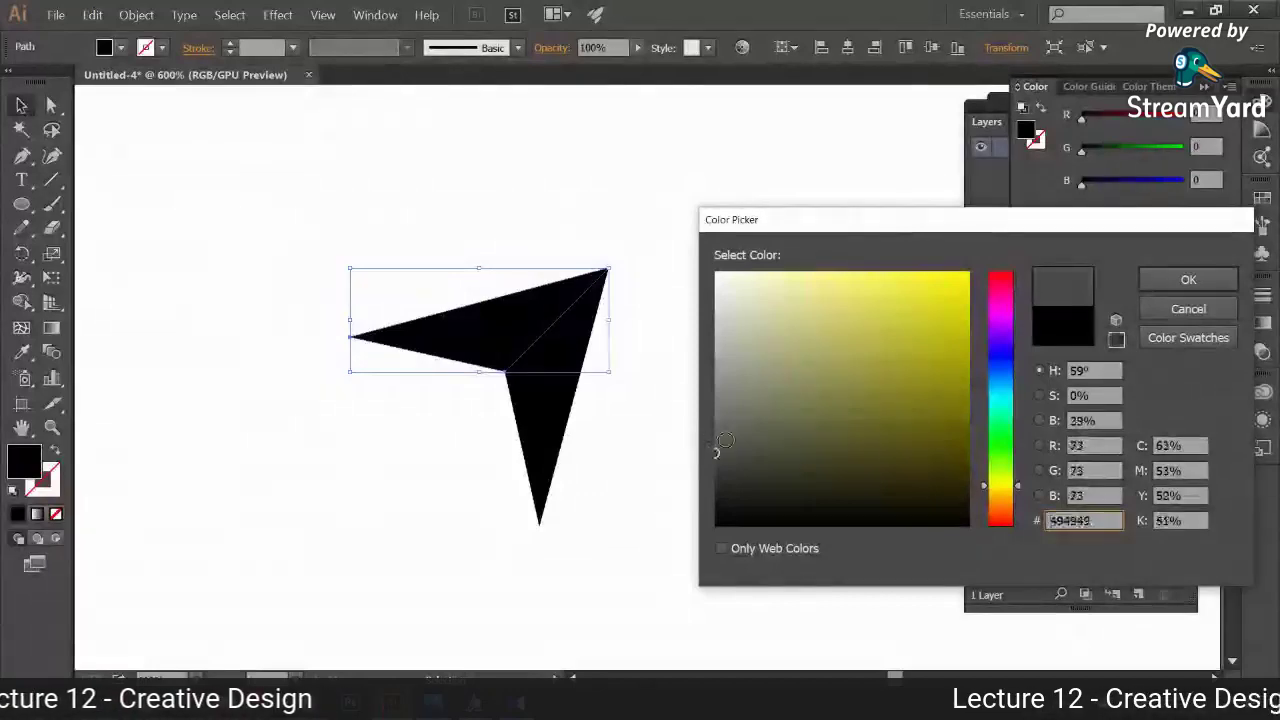
click(1178, 280)
click(806, 386)
key(ctrl+minus)
key(ctrl+minus)
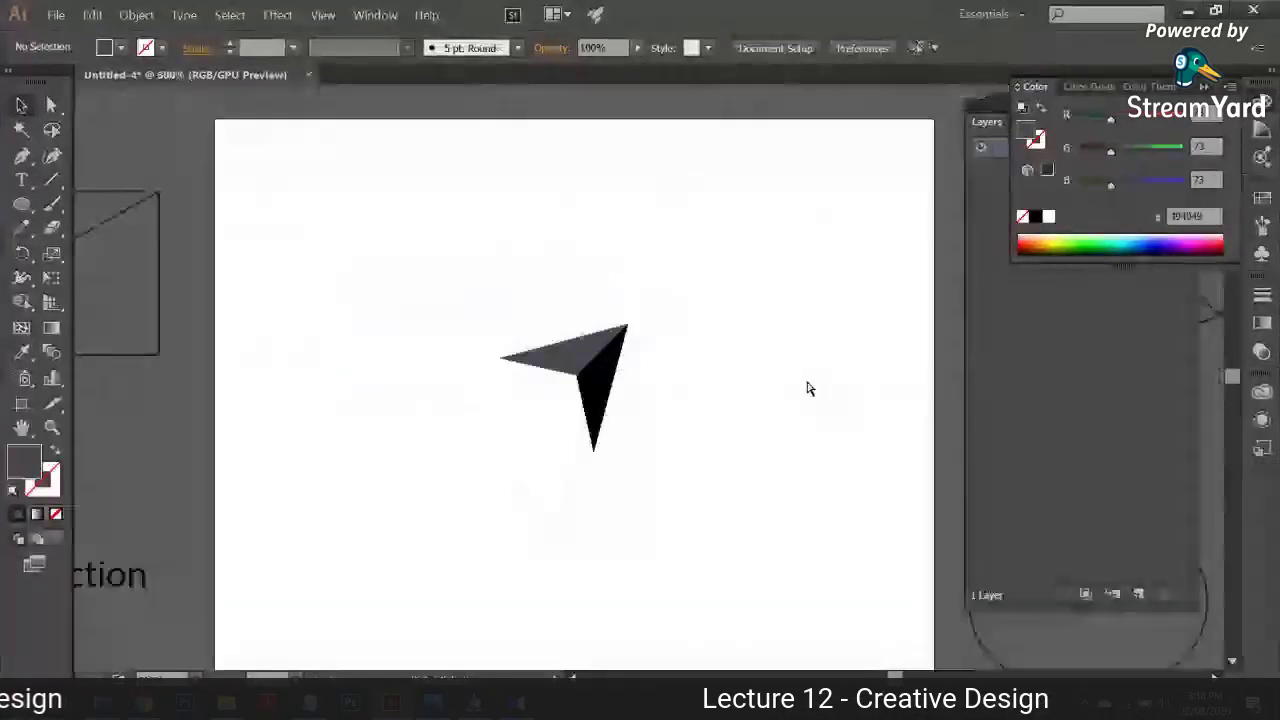
Step: Try placing a smaller copy of the arrowhead just beyond its tip, then delete the copy
drag(508, 264, 606, 352)
scroll(646, 409, down, 2)
click(514, 266)
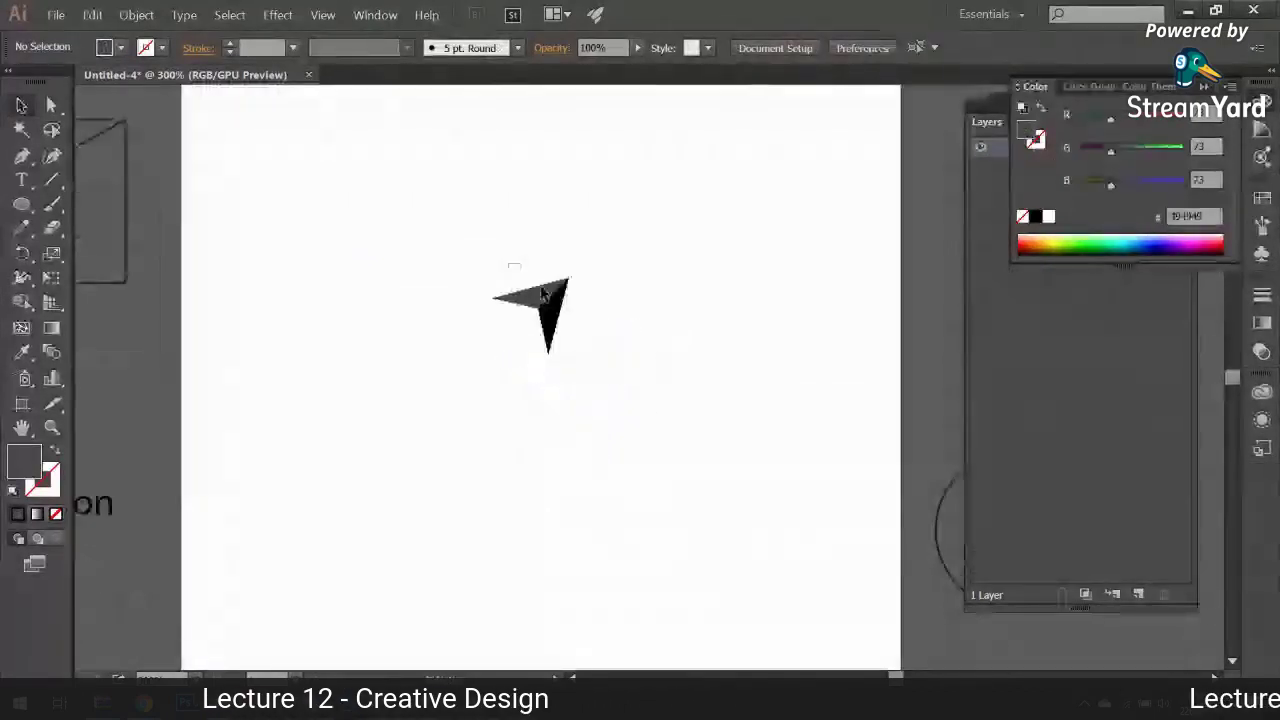
click(560, 316)
drag(560, 316, 584, 285)
click(620, 340)
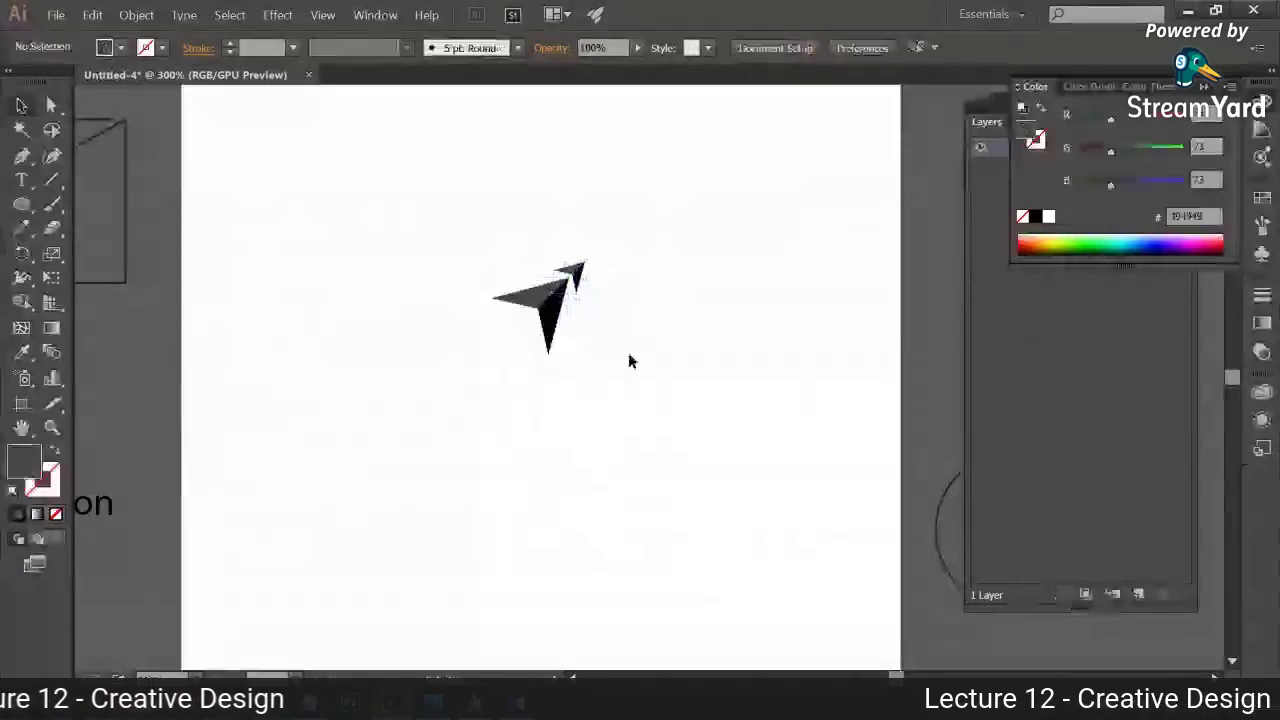
click(585, 262)
key(Delete)
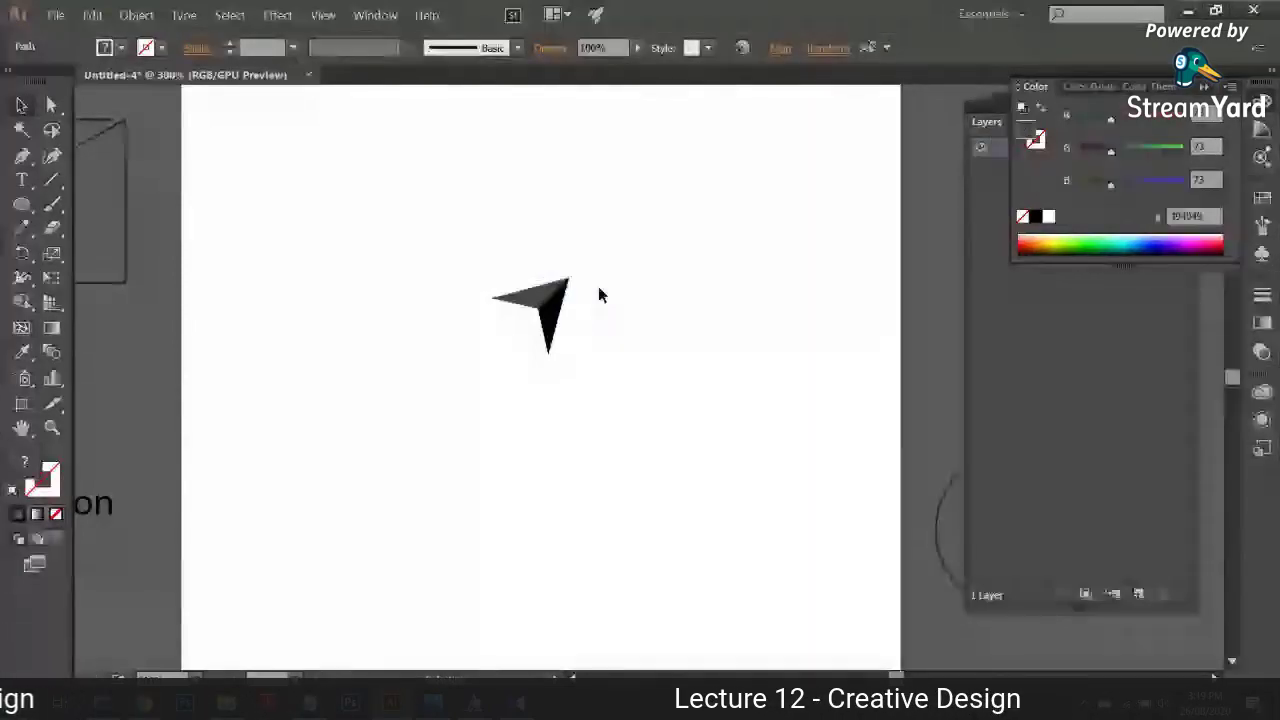
Step: Add the text ARROW below the arrowhead and set its font to Bebas Neue Bold
scroll(600, 288, down, 3)
drag(434, 528, 607, 195)
drag(522, 92, 536, 359)
click(519, 382)
click(485, 455)
click(714, 47)
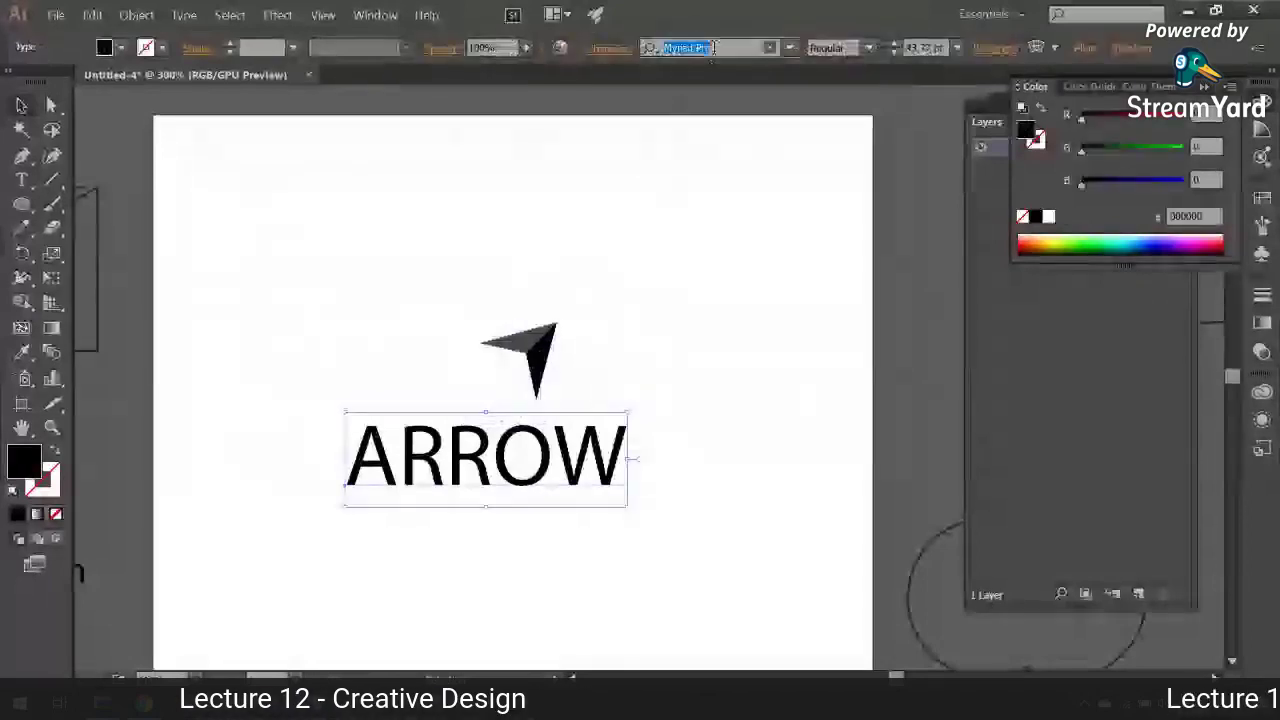
text(bebas)
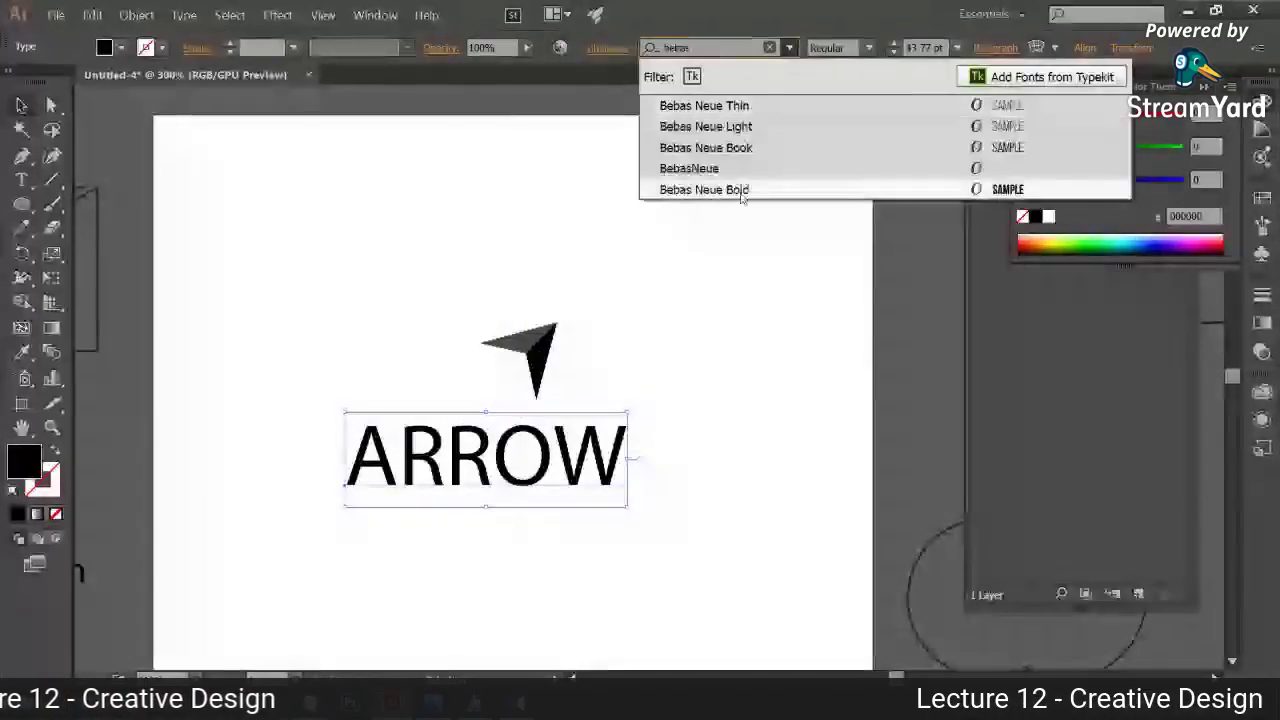
click(704, 189)
Step: Rotate the two-tone arrowhead to point straight up and place it centered just above the ARROW text
drag(502, 464, 571, 450)
click(545, 345)
drag(564, 321, 526, 296)
drag(541, 350, 543, 384)
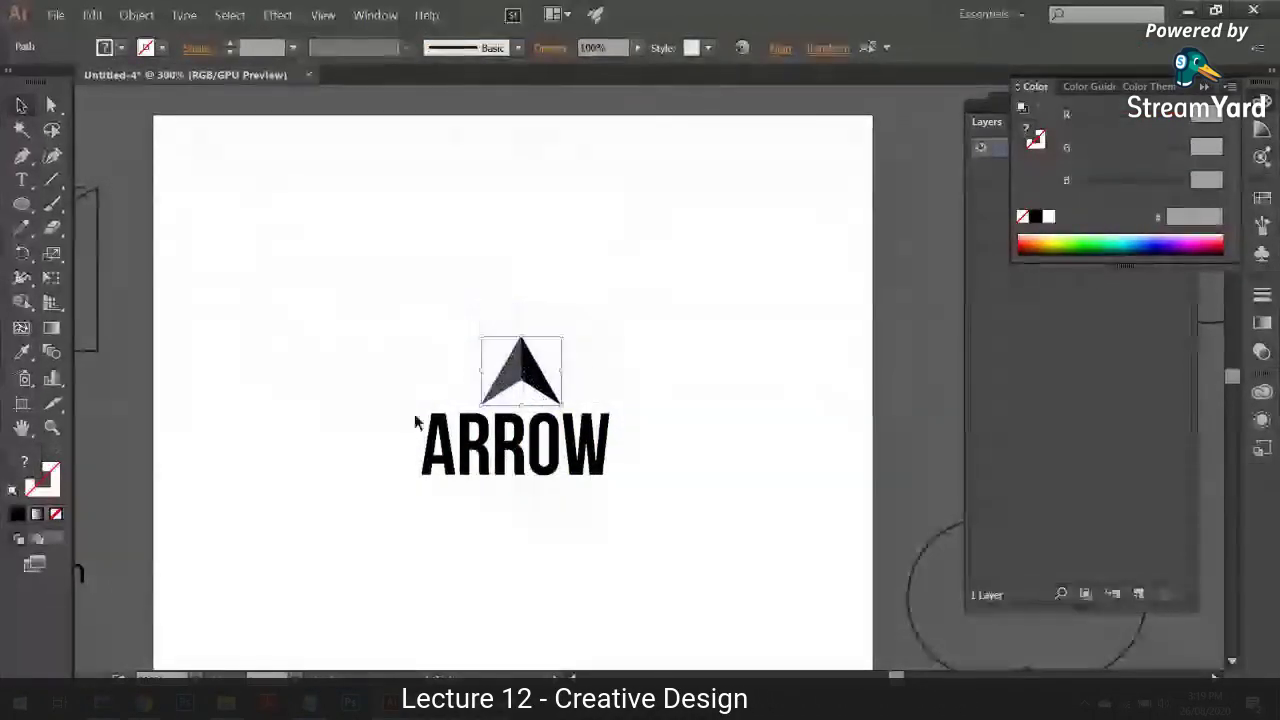
click(422, 430)
key(ctrl+a)
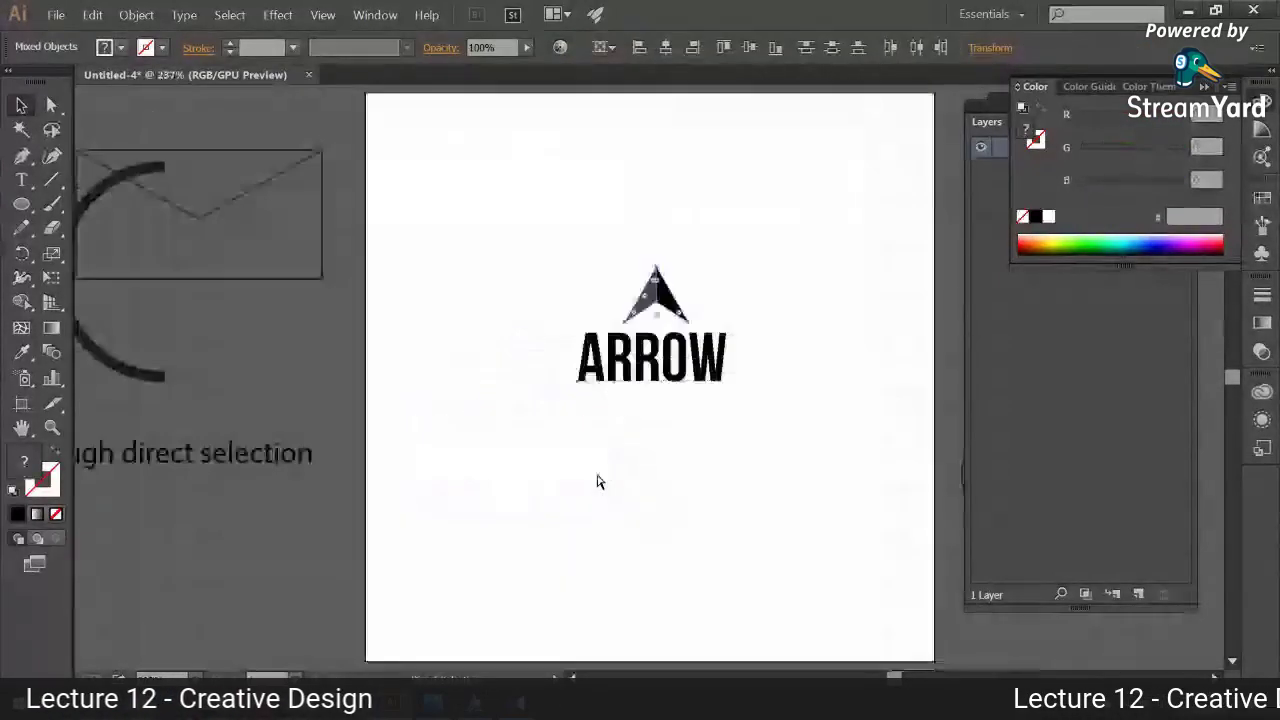
click(597, 482)
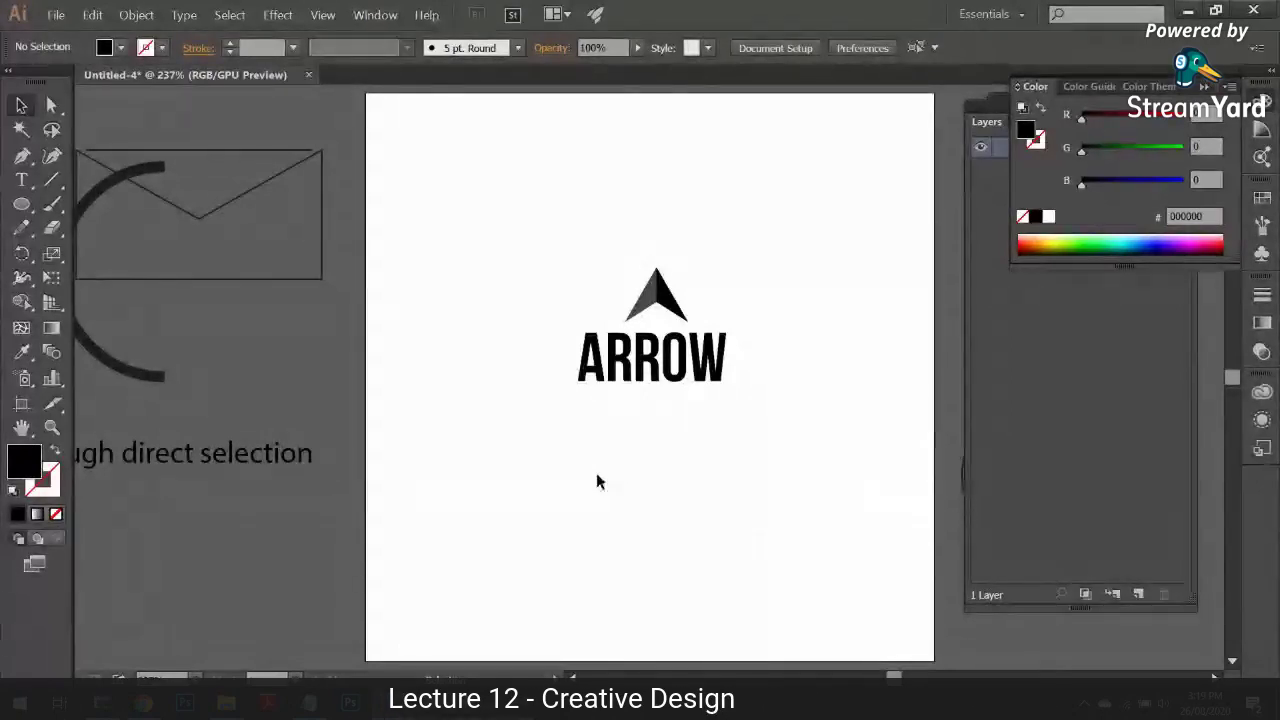
Step: Change the ARROW text's font to Arial Bold and re-center it under the arrowhead
click(694, 342)
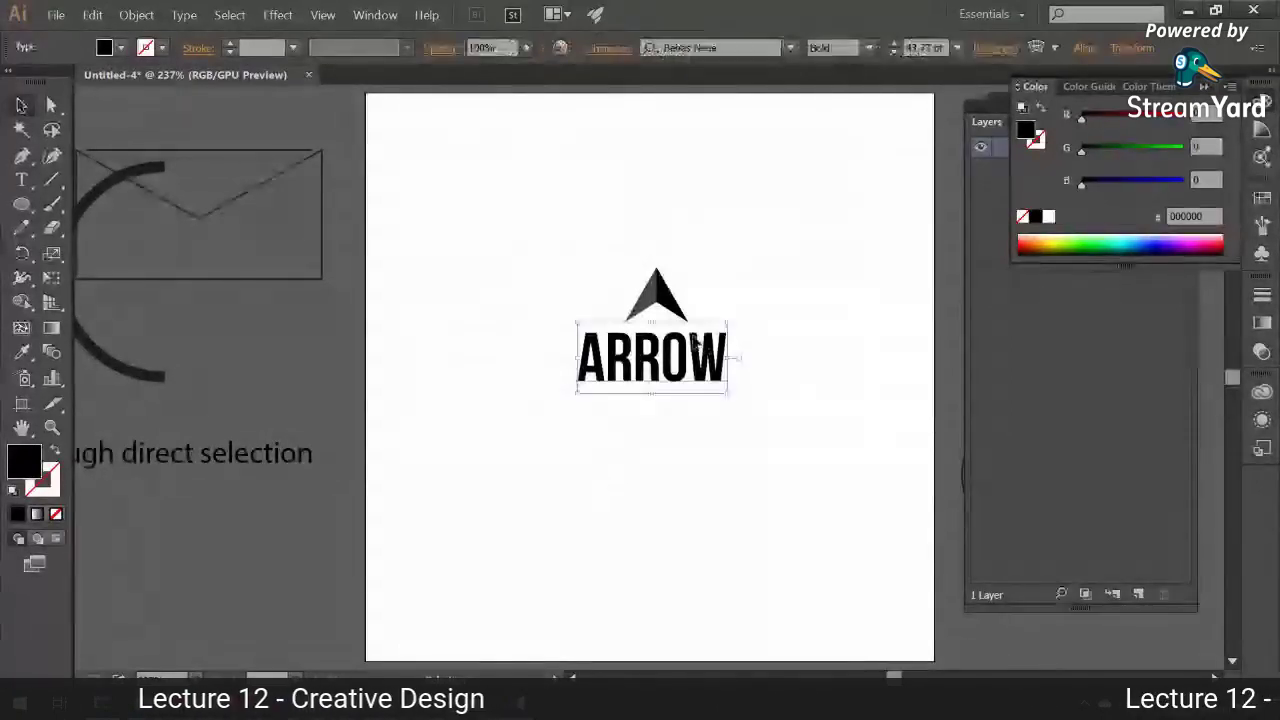
click(752, 47)
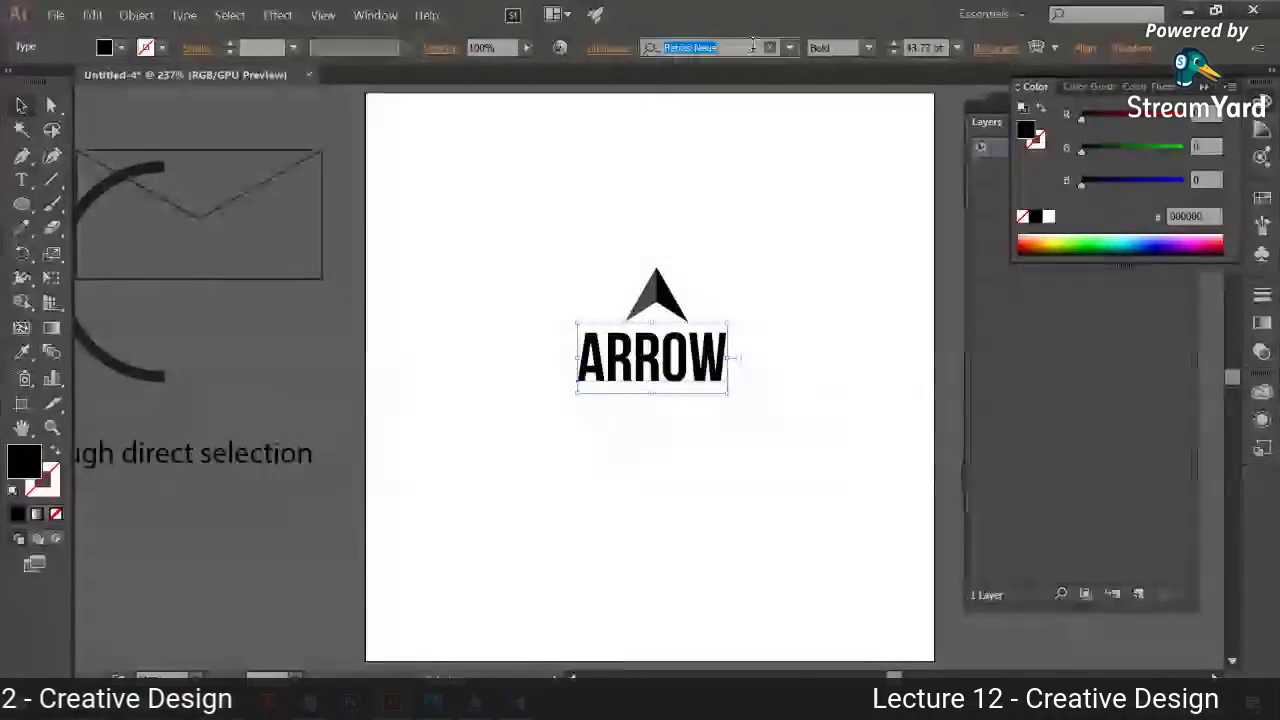
text(rial)
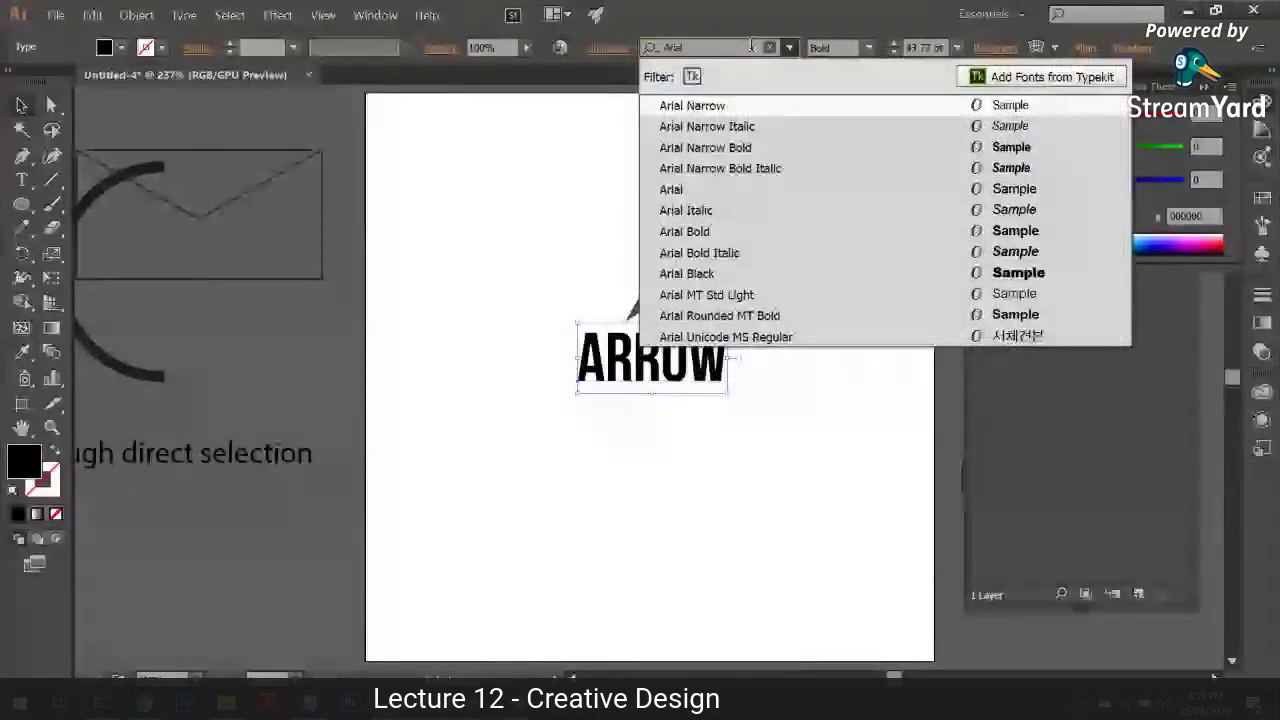
click(776, 188)
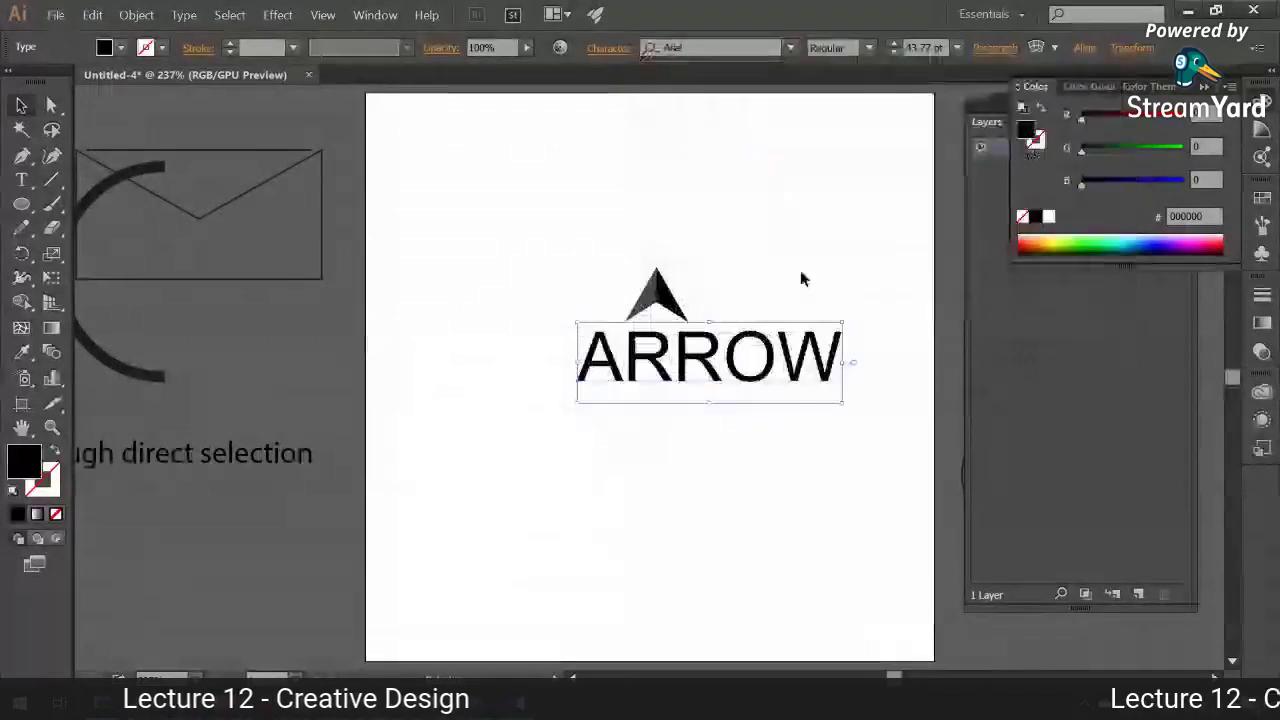
drag(784, 355, 729, 354)
scroll(840, 47, down, 2)
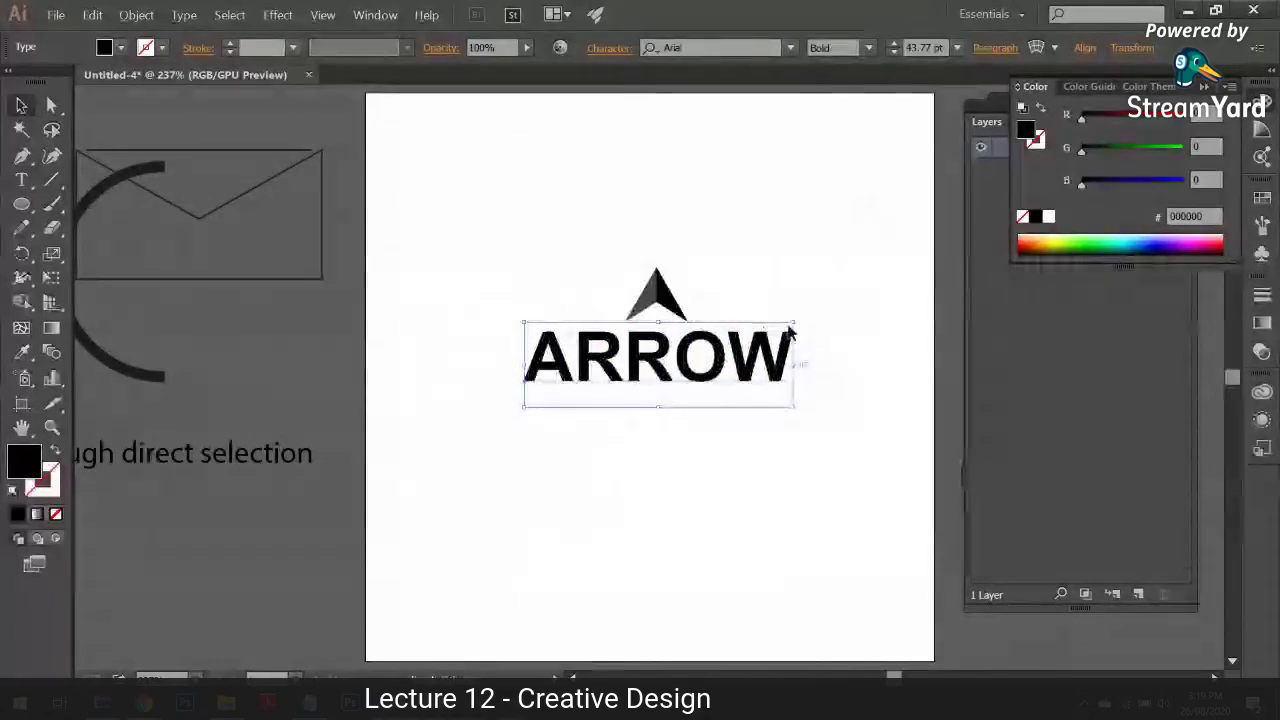
Step: Scale the ARROW text down under the arrowhead, and enlarge the arrowhead and text together
drag(793, 323, 768, 323)
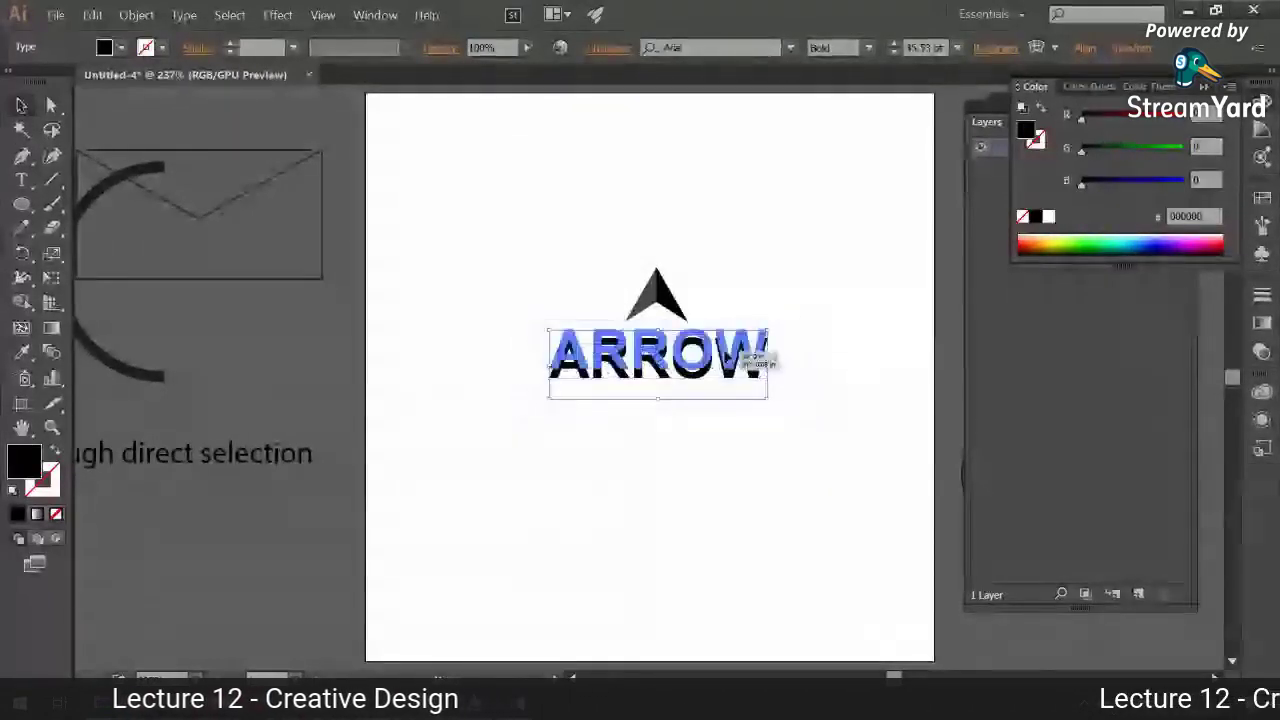
drag(566, 271, 738, 398)
drag(768, 313, 805, 299)
key(ctrl+shift+a)
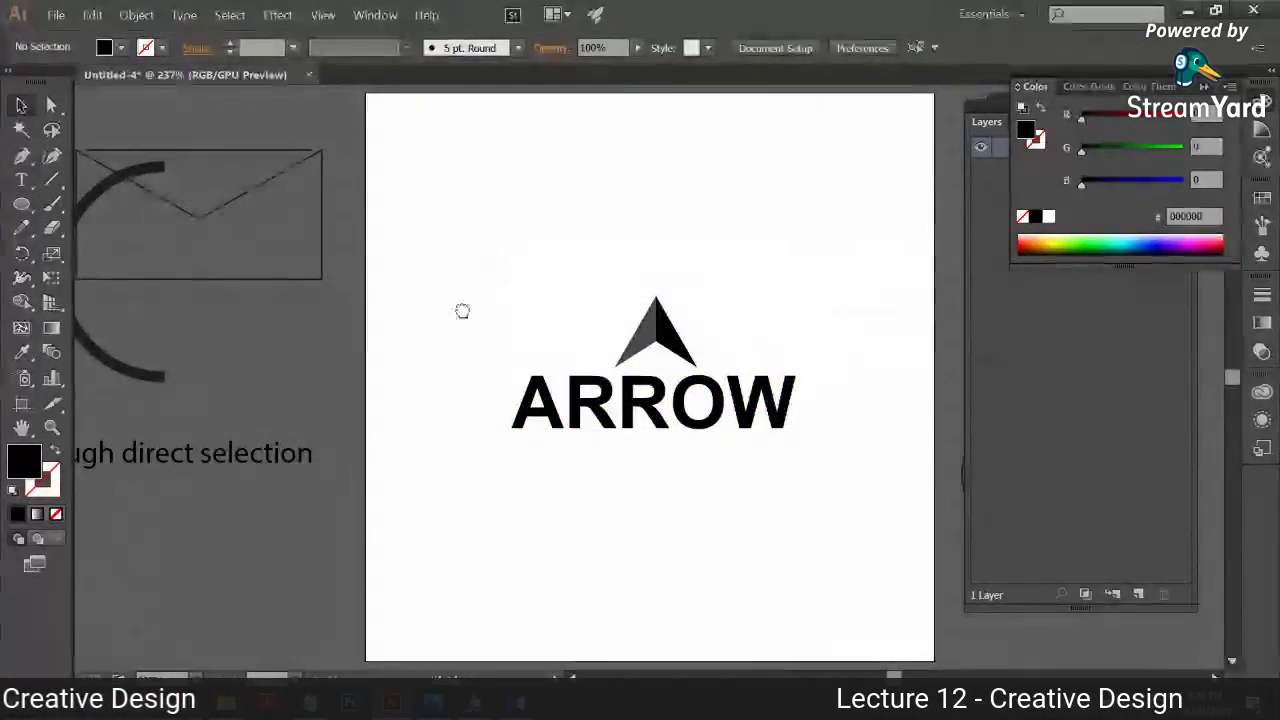
Step: Move the finished ARROW logo off the artboard to the empty area at its lower left
scroll(460, 309, down, 2)
scroll(460, 309, right, 2)
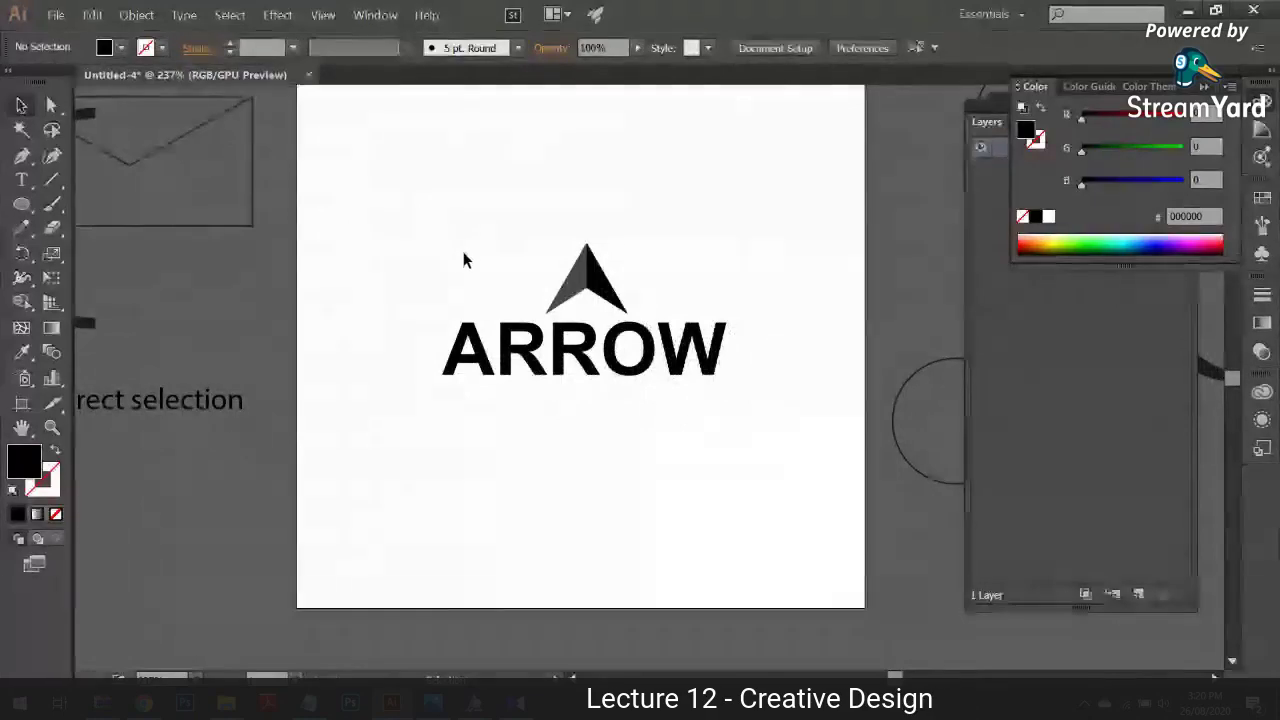
scroll(463, 257, down, 3)
scroll(463, 257, left, 2)
drag(657, 297, 255, 545)
Step: Draw a tall black ellipse in the upper middle of the empty artboard
scroll(546, 423, up, 5)
scroll(546, 423, right, 3)
drag(30, 213, 110, 252)
drag(420, 236, 637, 543)
Step: Shift the ellipse's two side anchor points straight down with Direct Selection to form an egg shape
key(a)
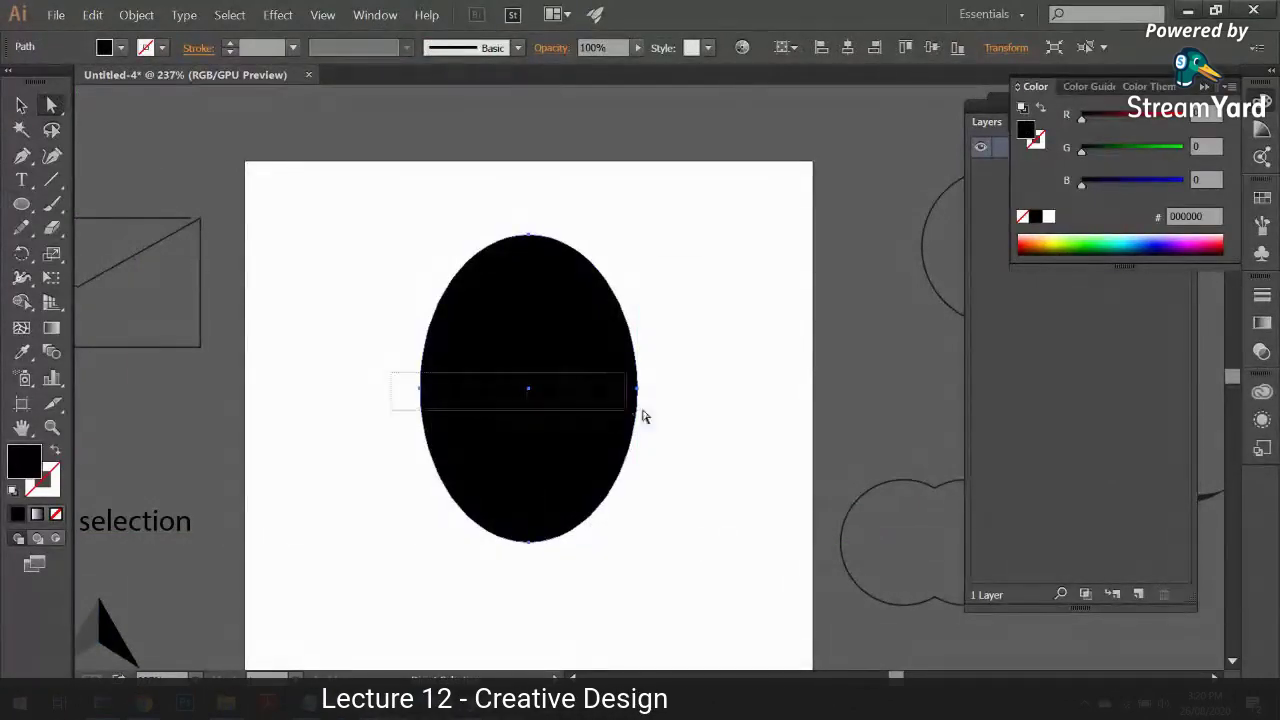
drag(643, 416, 648, 400)
drag(392, 370, 638, 427)
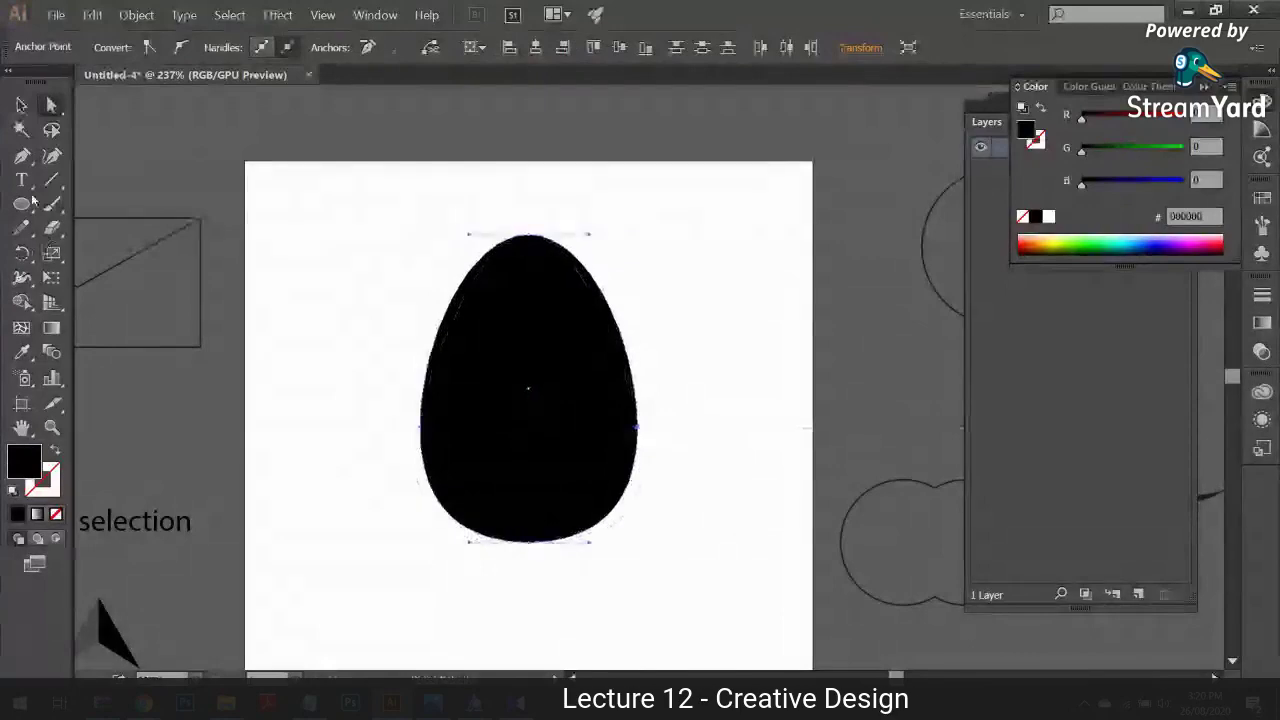
double_click(40, 110)
key(Escape)
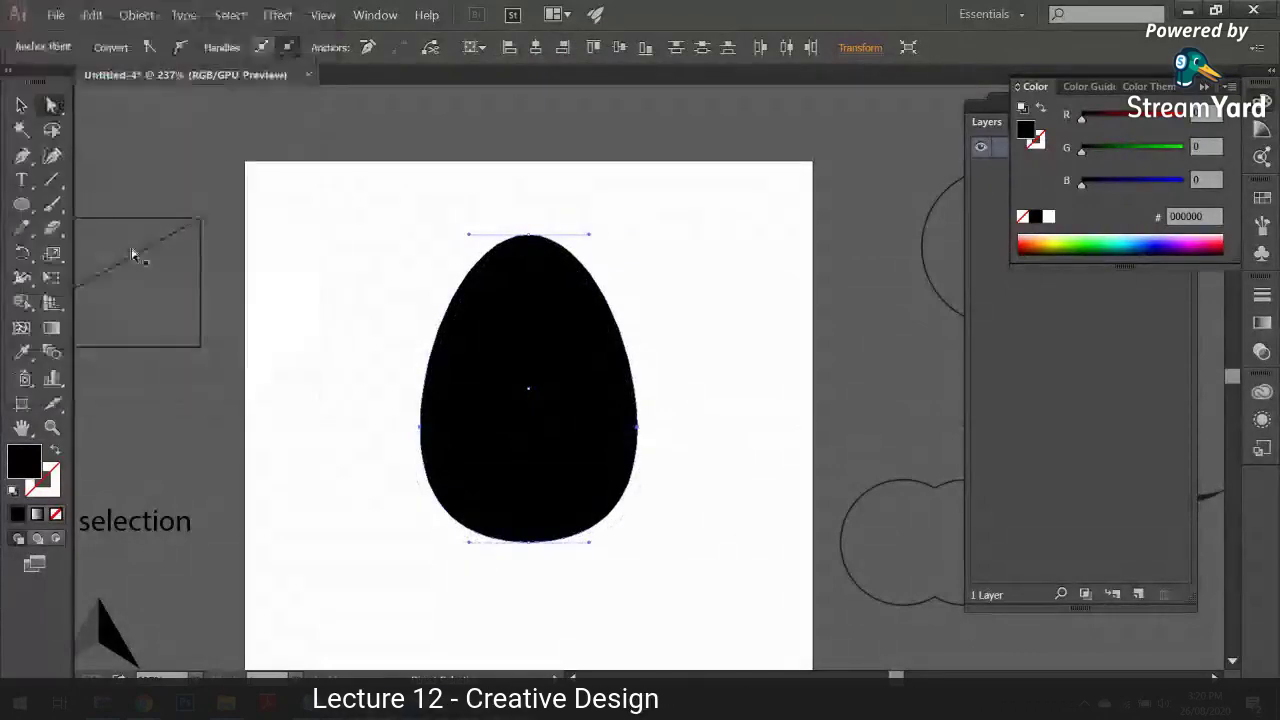
click(348, 309)
Step: Draw a zigzag Pen path across the egg's middle, starting and ending outside its sides
key(p)
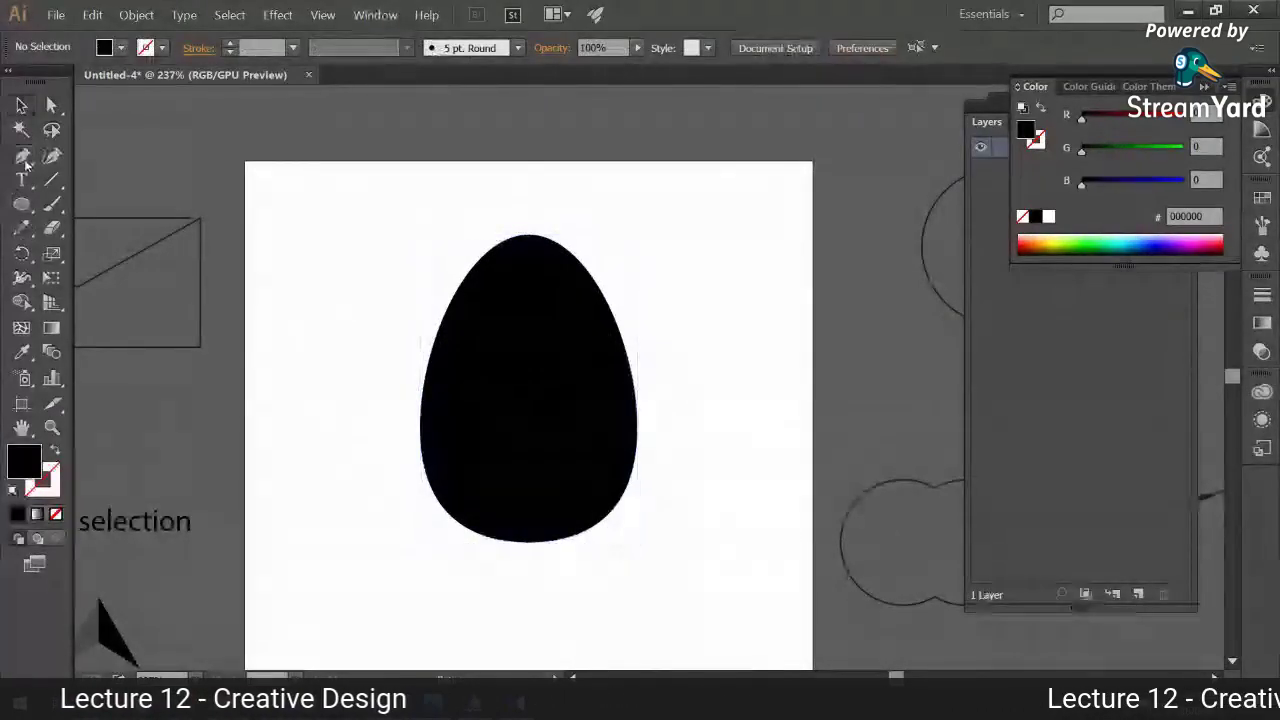
click(371, 418)
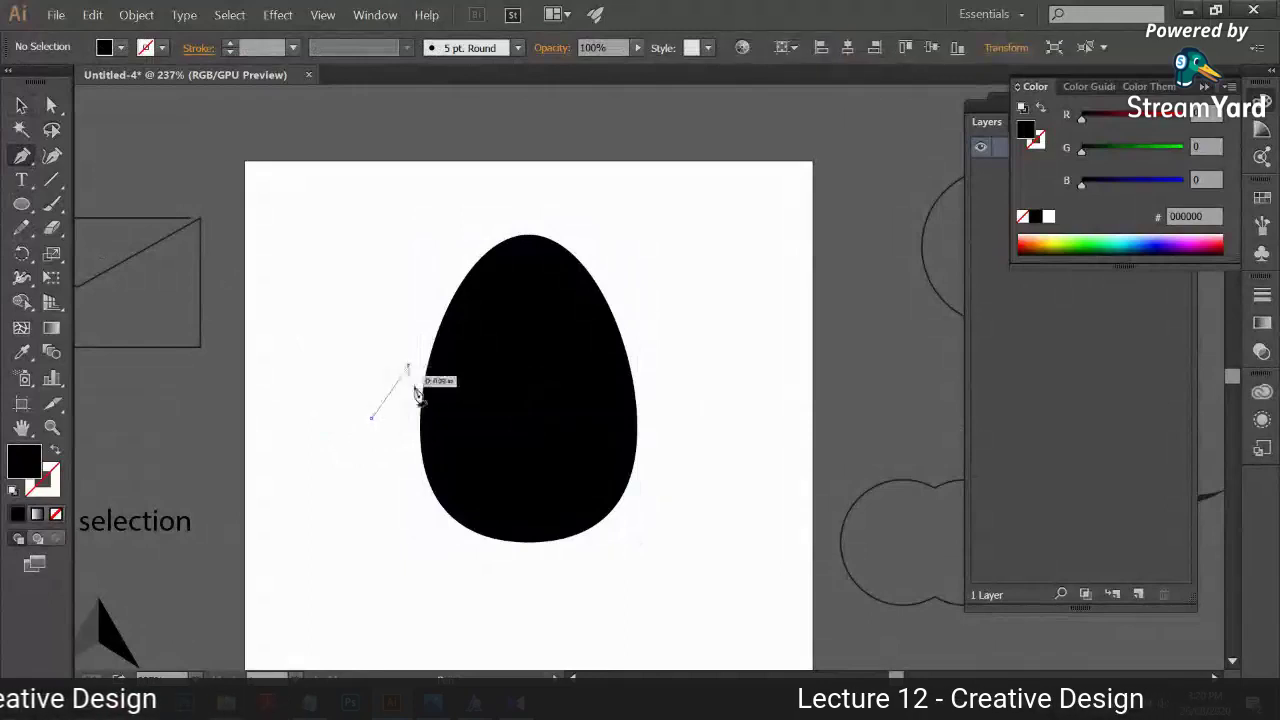
click(408, 365)
click(436, 421)
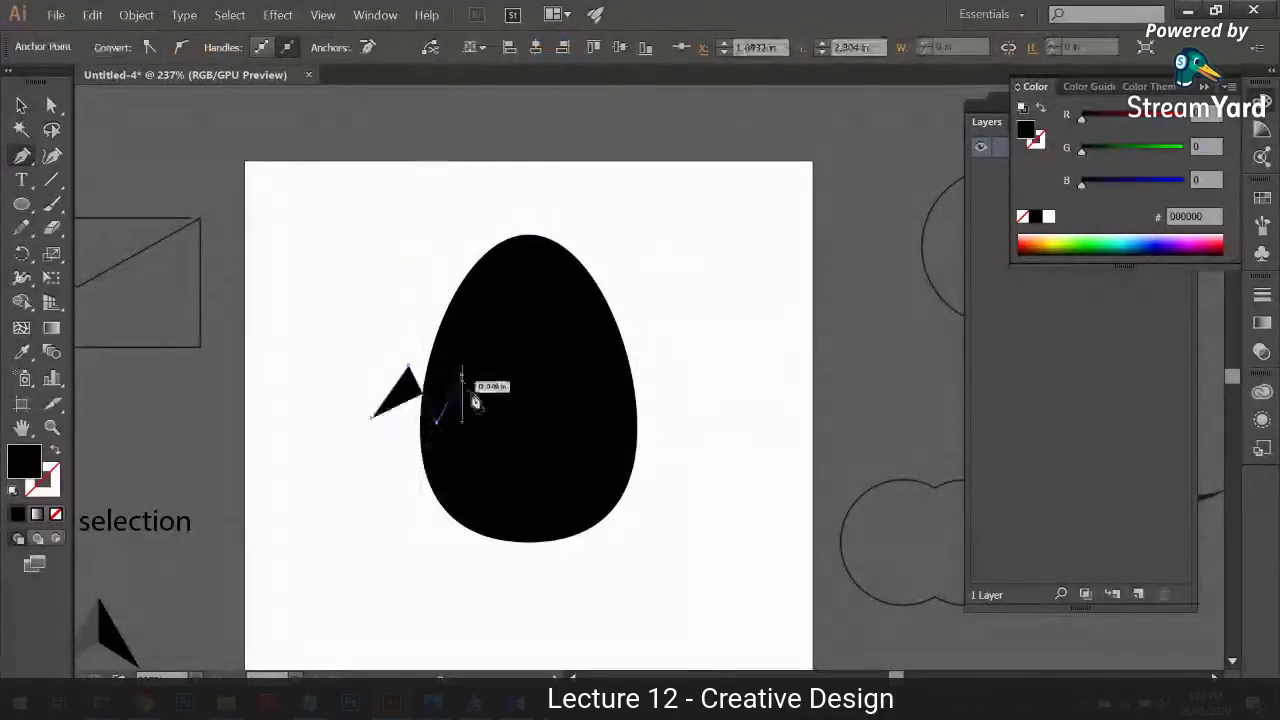
drag(465, 397, 505, 398)
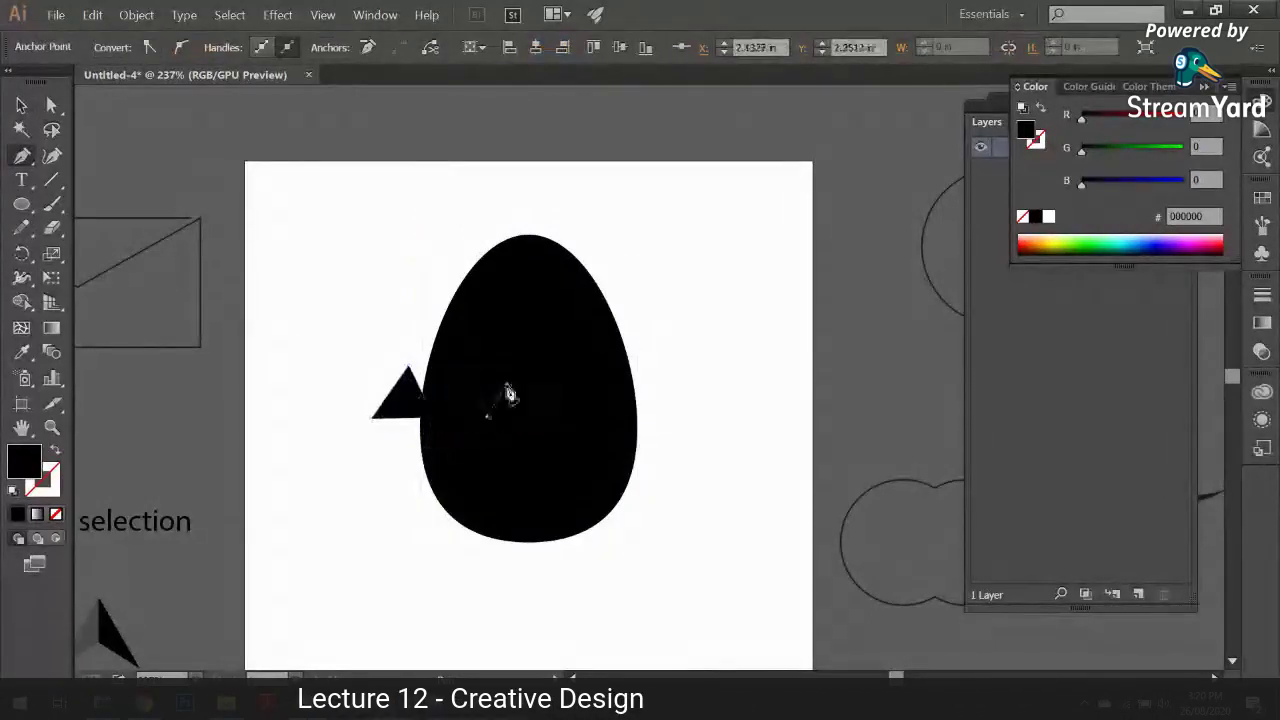
click(528, 420)
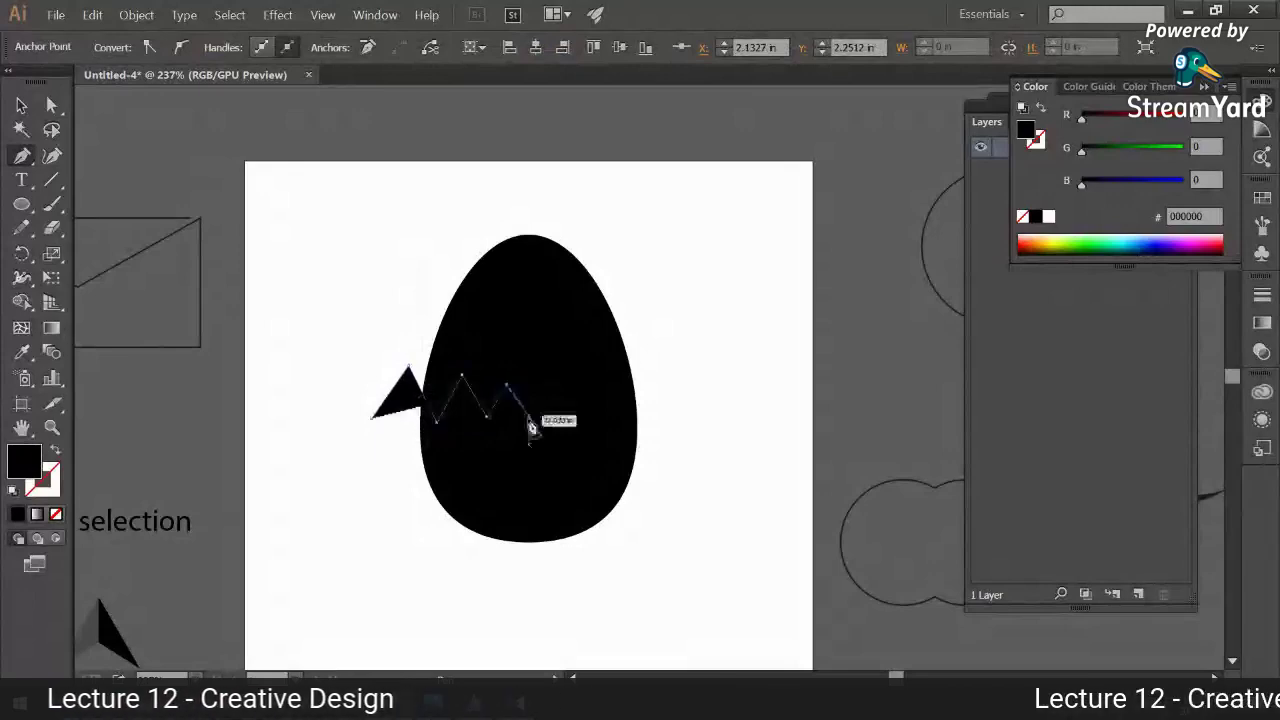
click(552, 381)
click(572, 420)
click(596, 377)
click(620, 418)
click(655, 366)
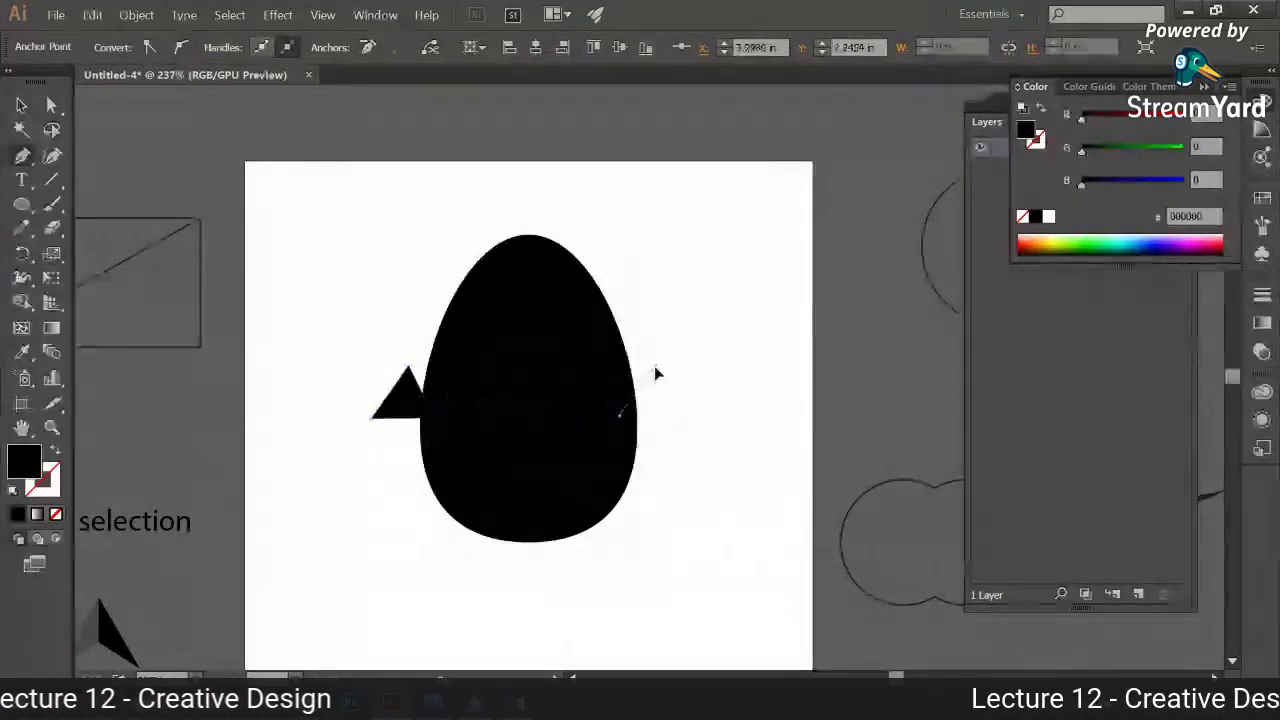
Step: Continue the zigzag path around the outside of the egg's lower half, close it at its start and deselect
click(688, 441)
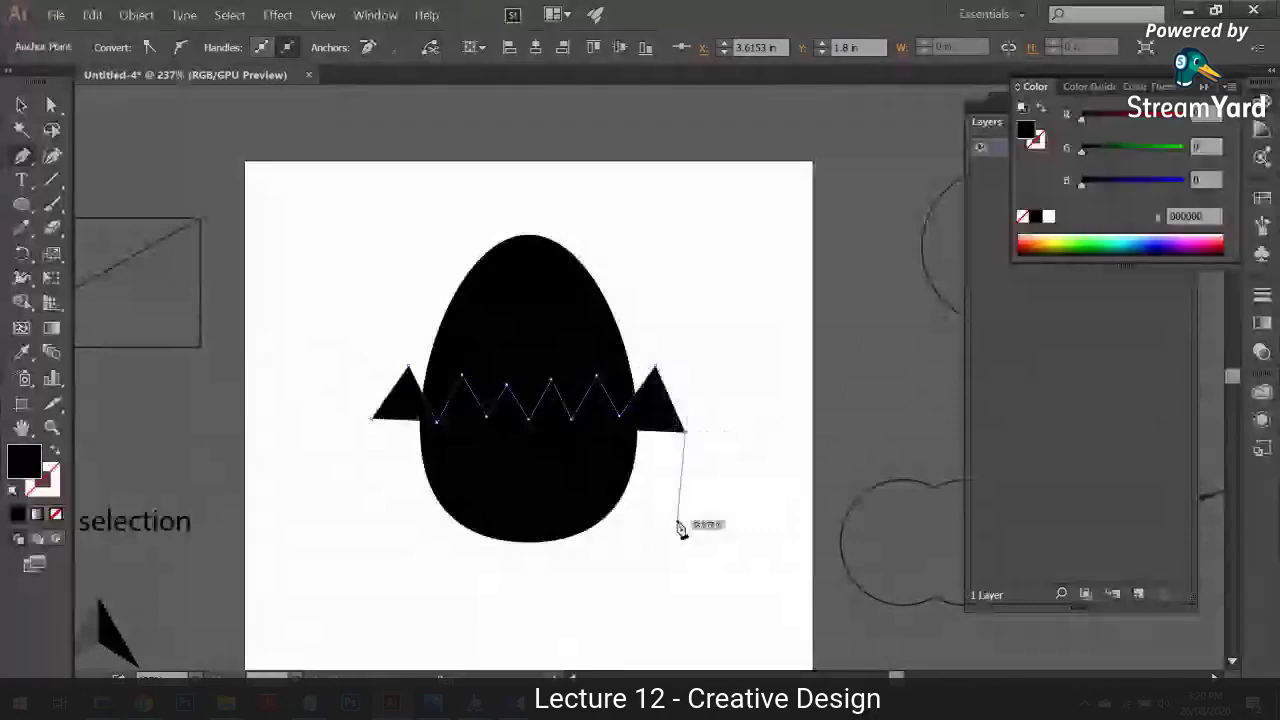
click(683, 521)
click(618, 588)
click(505, 598)
click(403, 573)
click(375, 426)
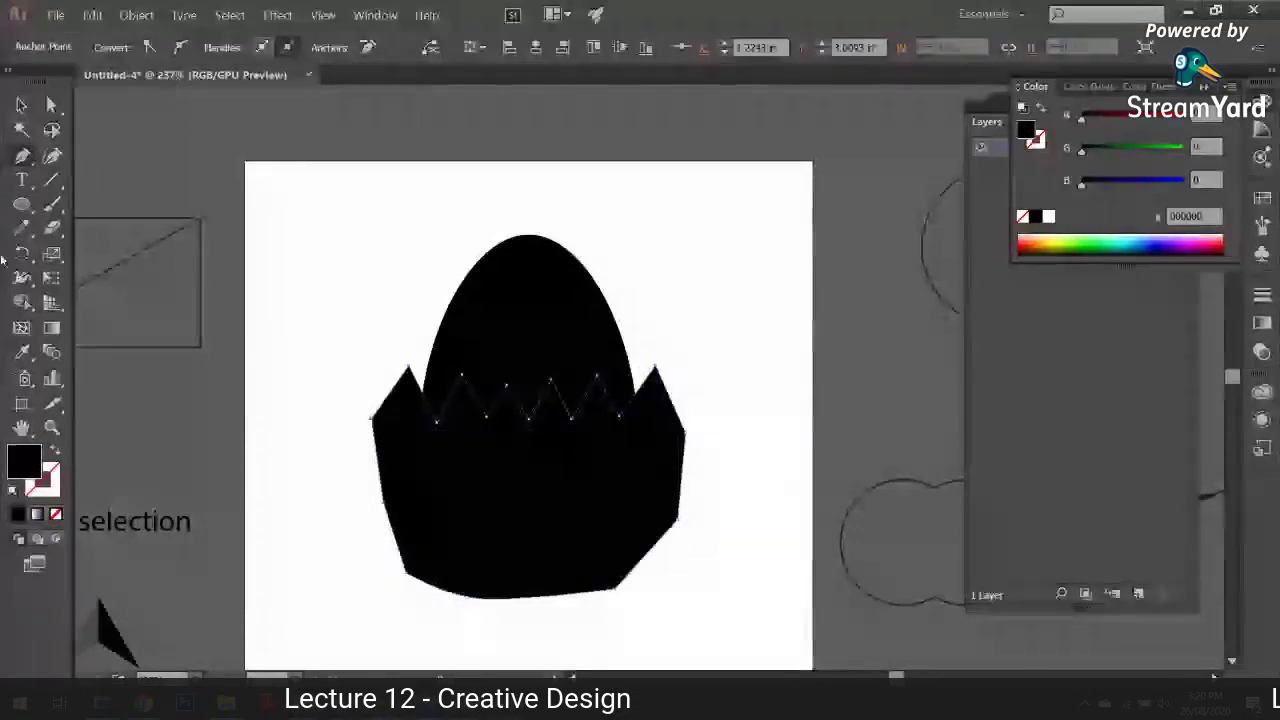
click(21, 104)
click(277, 254)
key(ctrl+minus)
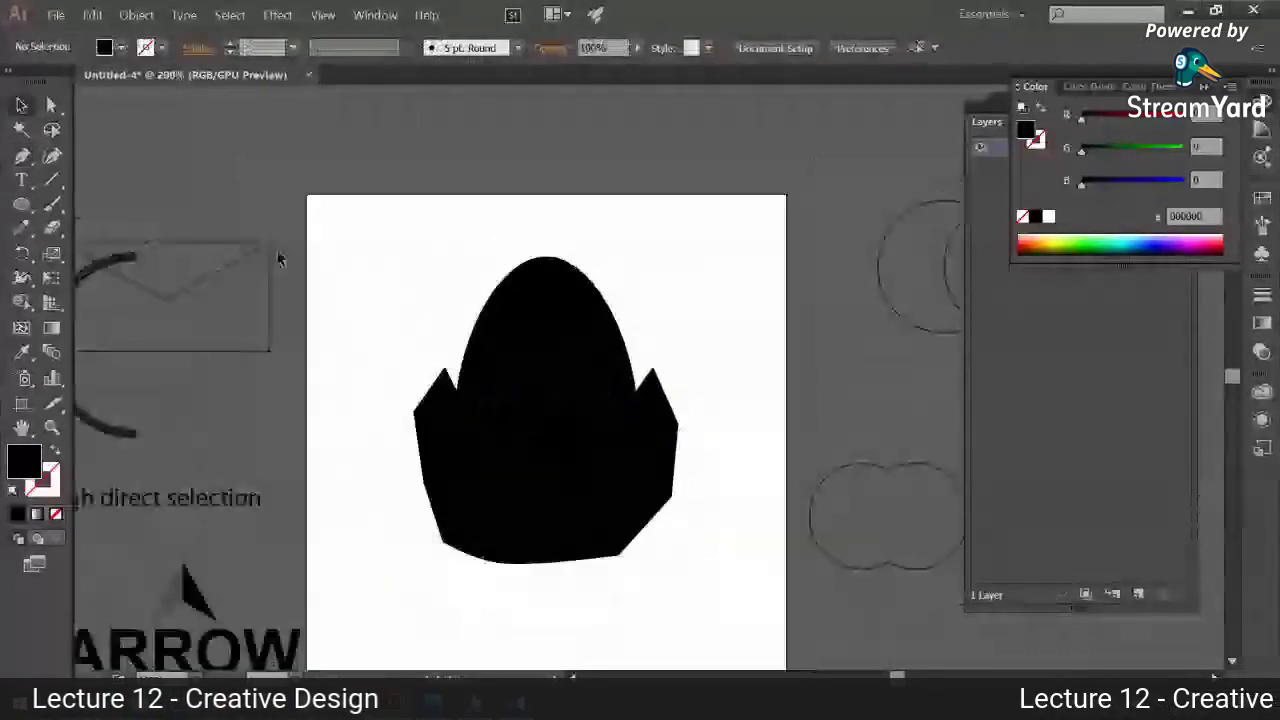
Step: Select the egg and the zigzag shape and duplicate both straight below the originals
drag(340, 257, 455, 312)
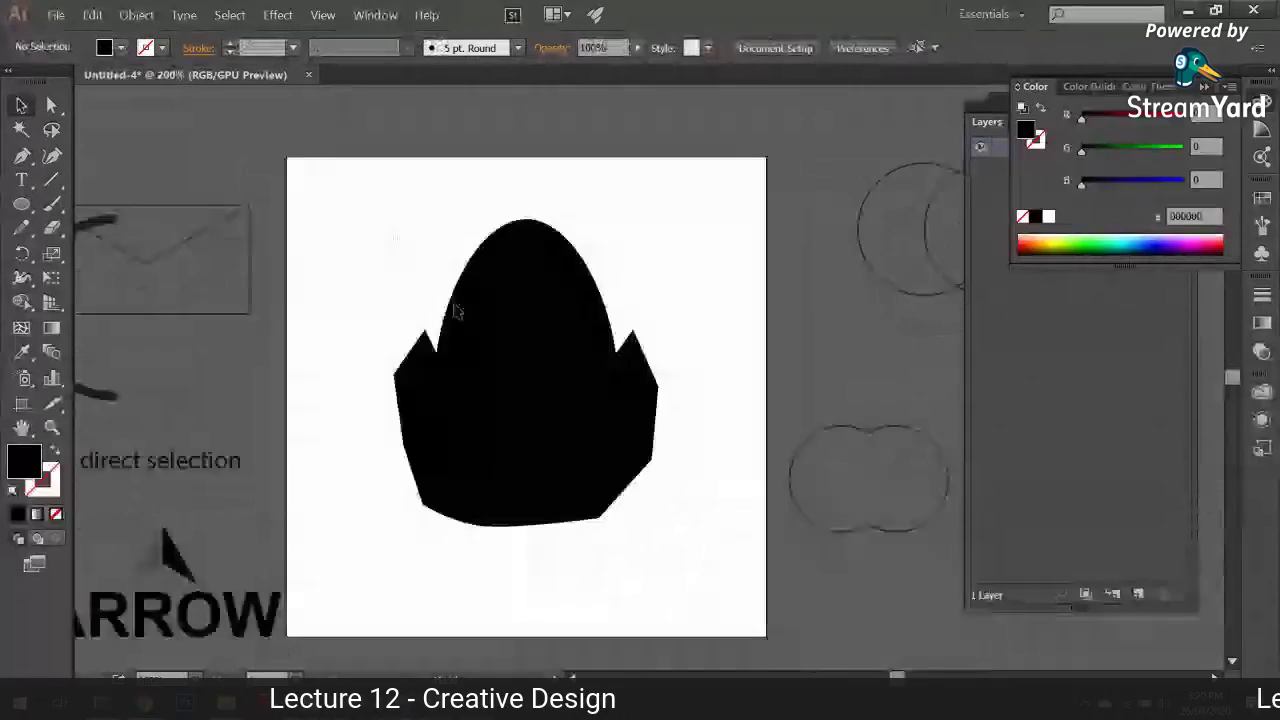
key(ctrl+a)
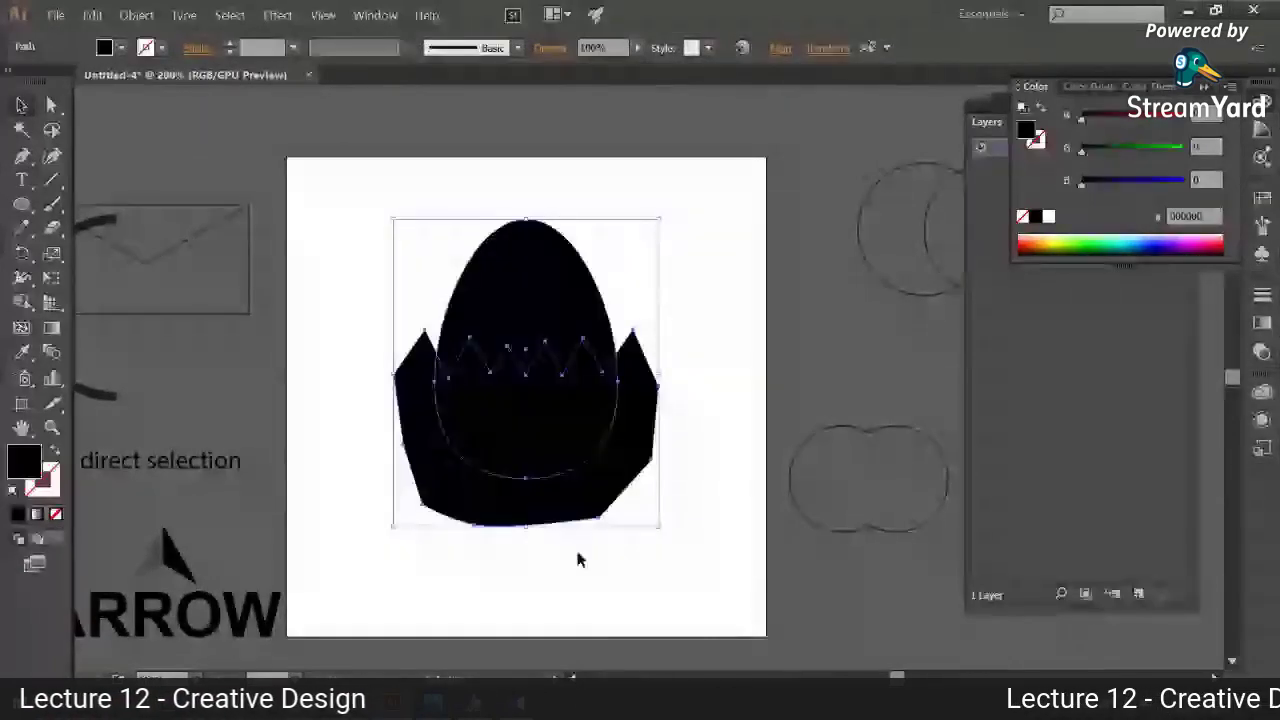
drag(590, 408, 491, 570)
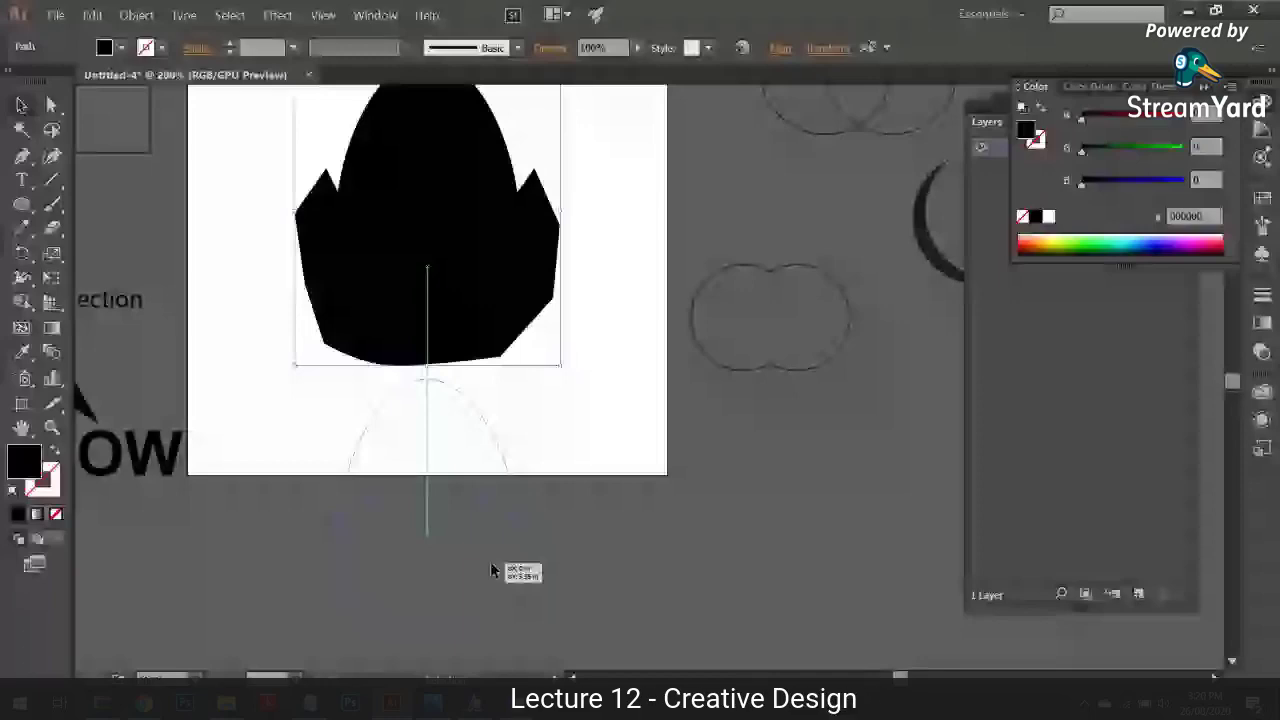
drag(491, 570, 491, 572)
Step: Subtract the area outside the original egg and its upper part with Shape Builder, leaving the jagged lower shell
key(Delete)
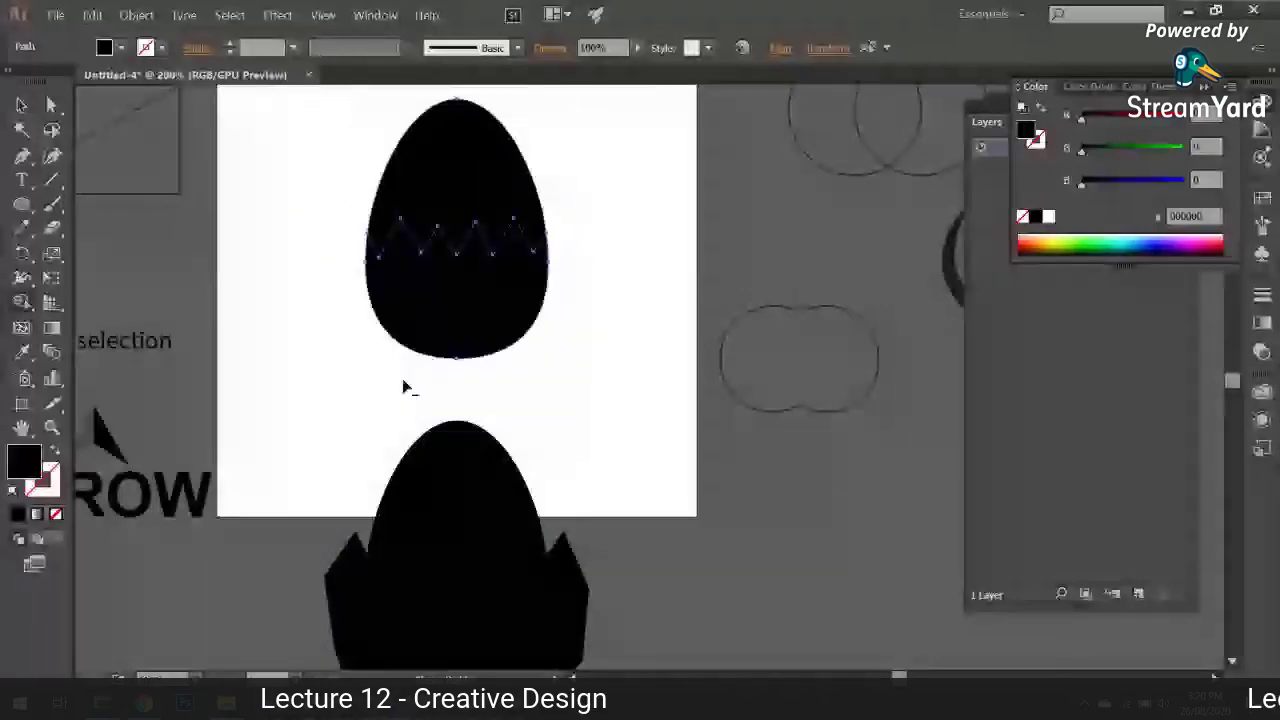
alt+click(417, 206)
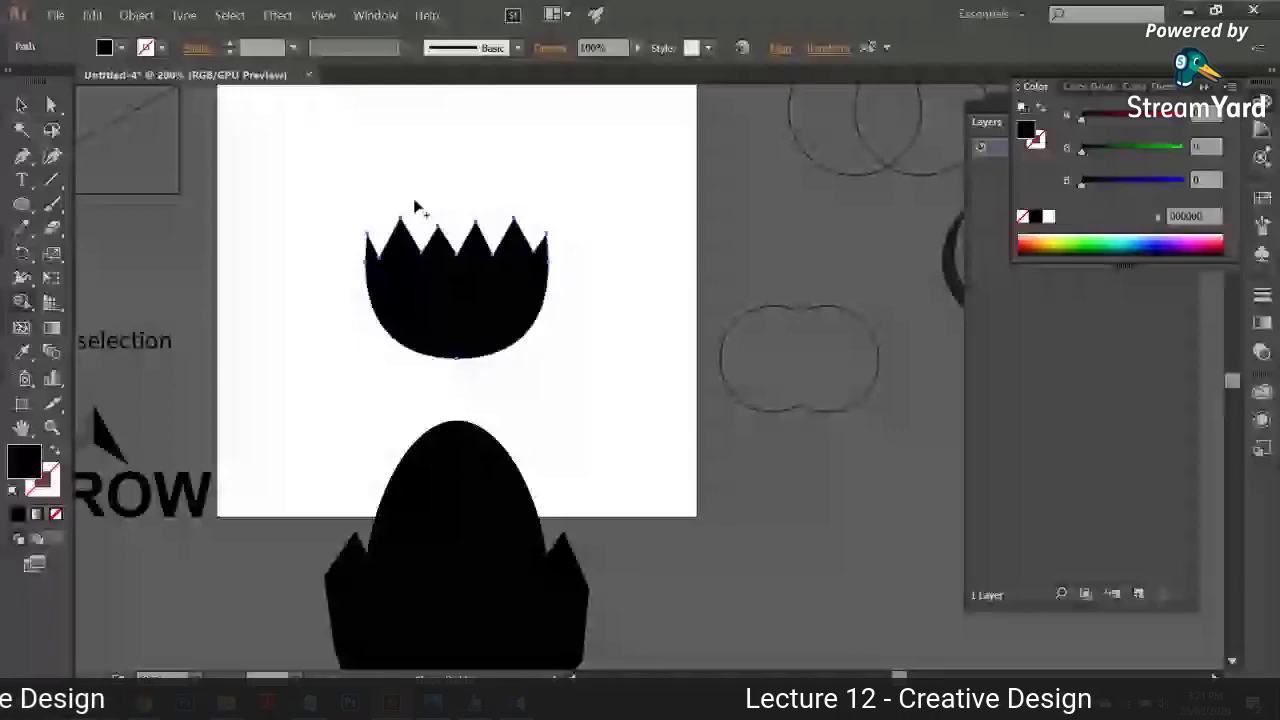
Step: Fit the jagged lower shell to the upper shell with a narrow zigzag gap and scale the assembled egg down
drag(417, 206, 453, 235)
drag(343, 171, 597, 469)
click(564, 406)
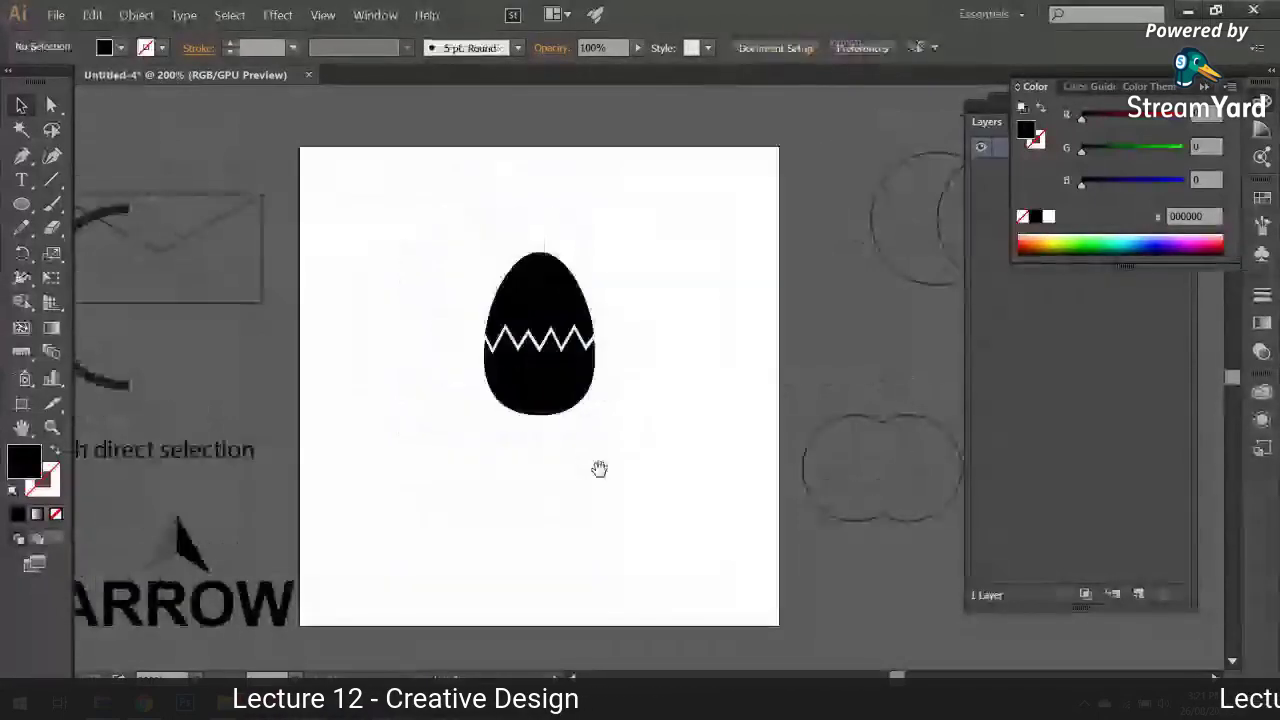
drag(471, 279, 477, 433)
Step: Duplicate the ARROW text beside the egg on the artboard and change the copy to HATCHING
drag(225, 603, 648, 352)
double_click(645, 352)
double_click(633, 348)
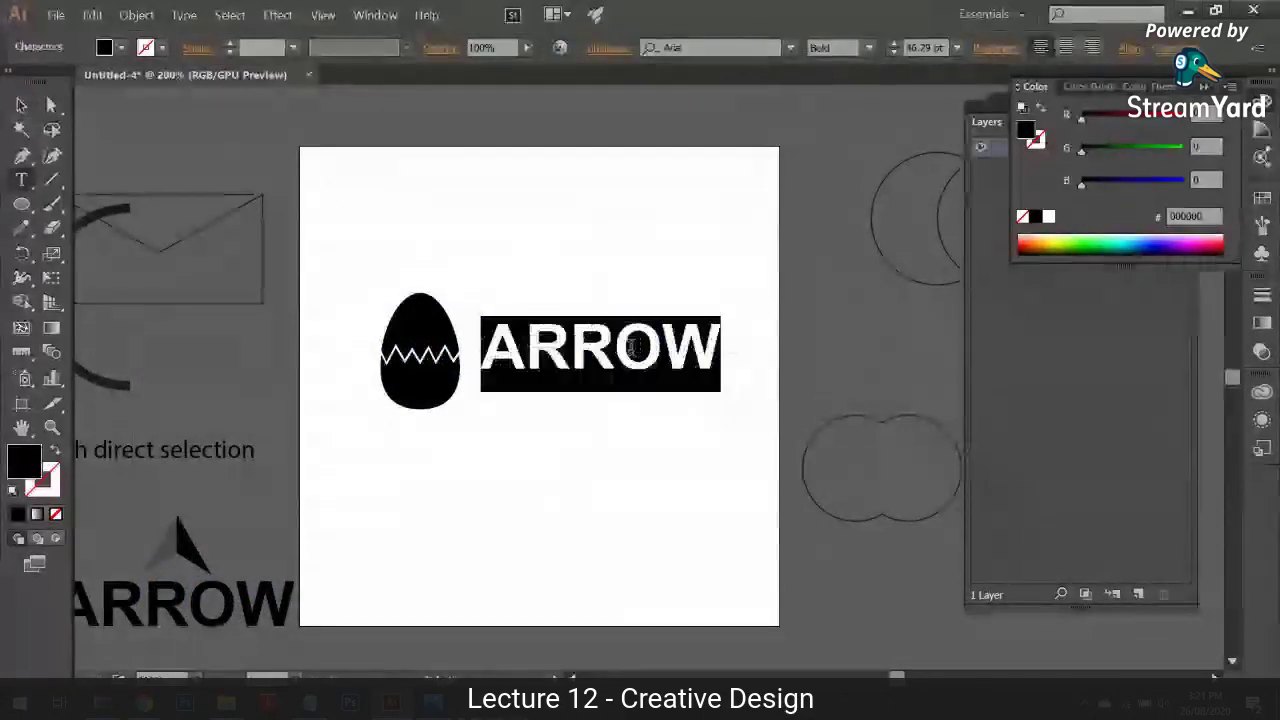
text(HATCHING)
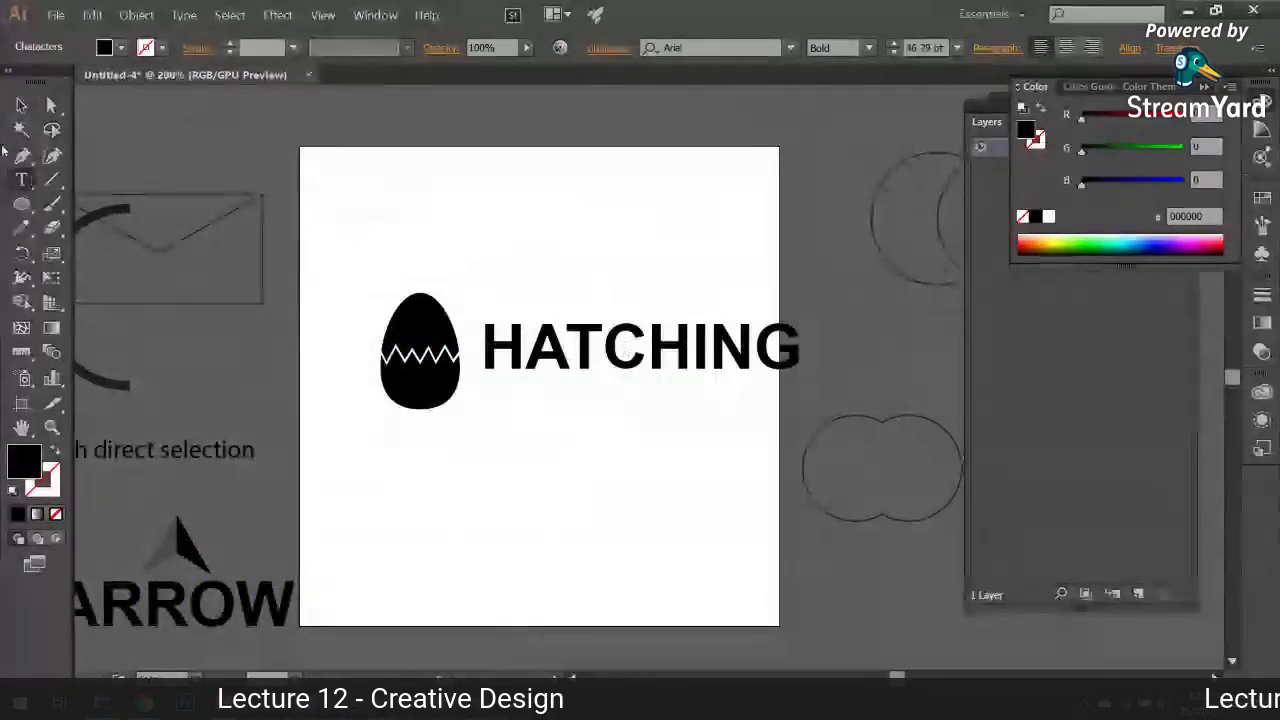
key(Escape)
Step: Place the HATCHING text close beside the egg, scale both down together and shrink the text a little more
drag(445, 378, 415, 378)
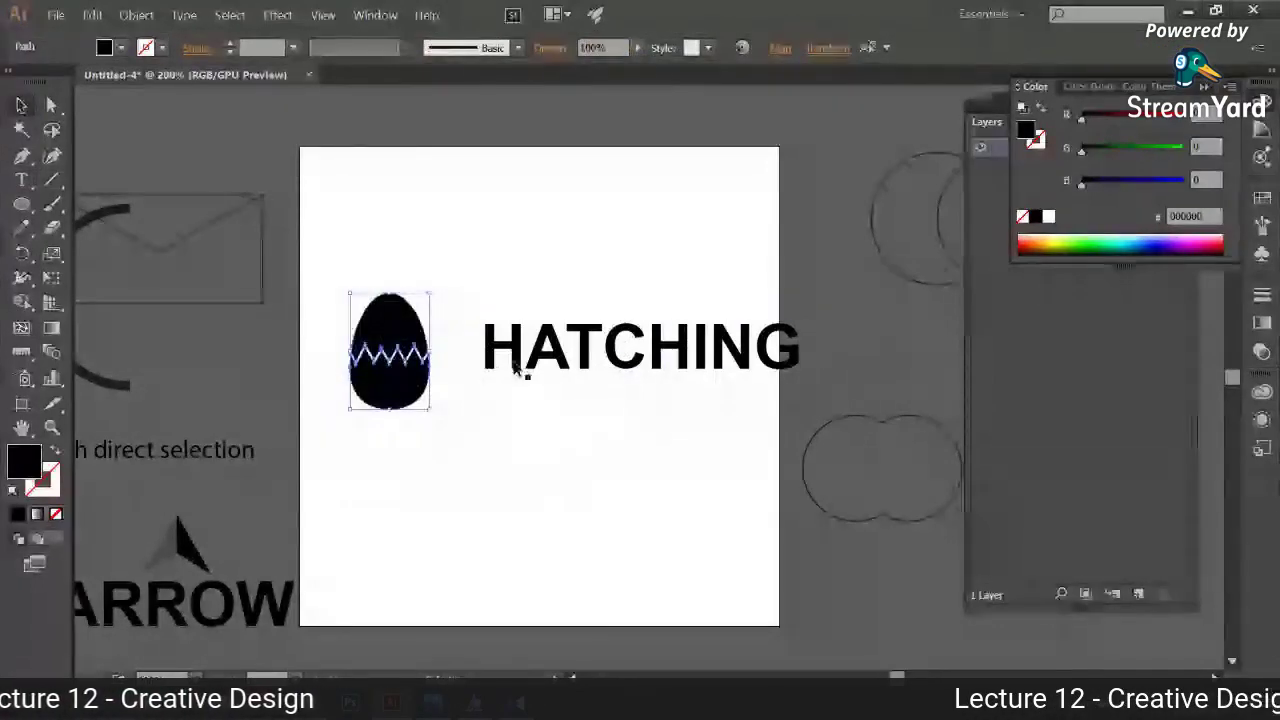
drag(540, 373, 500, 373)
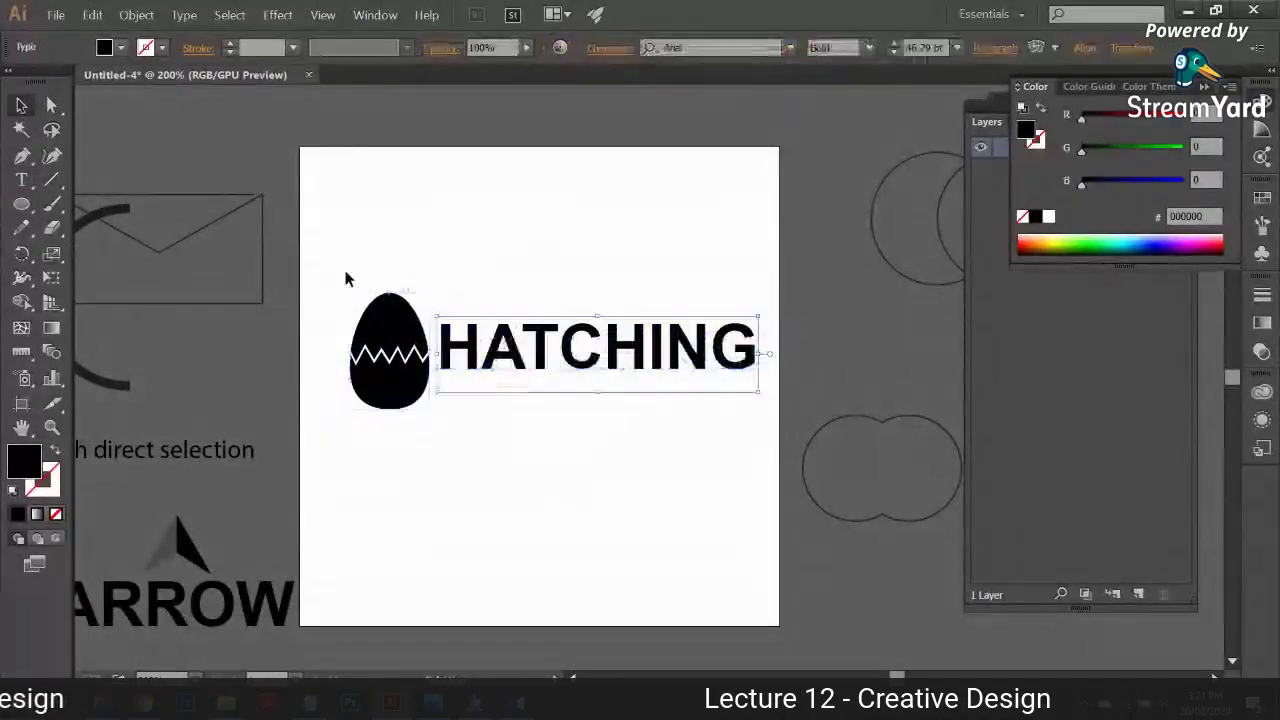
shift+click(428, 346)
drag(759, 408, 683, 380)
click(664, 441)
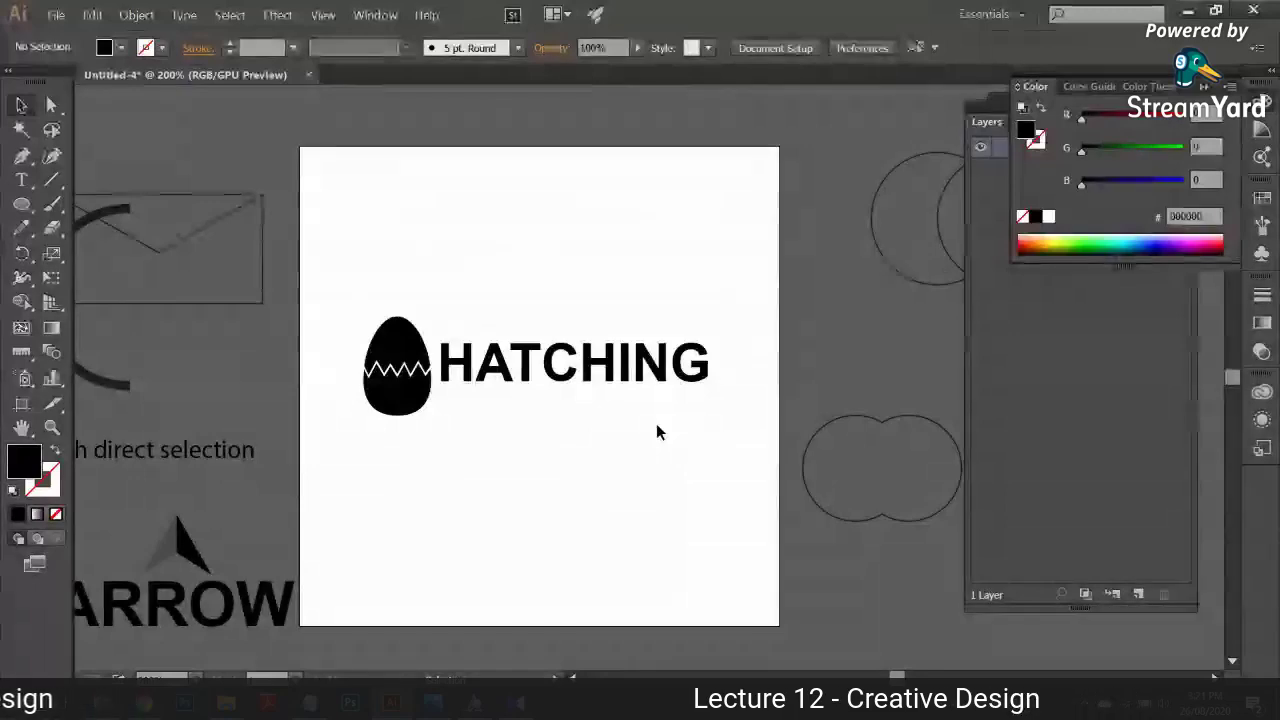
mouse_move(641, 374)
mouse_down()
mouse_move(706, 340)
mouse_move(676, 362)
mouse_move(690, 364)
mouse_up()
click(681, 413)
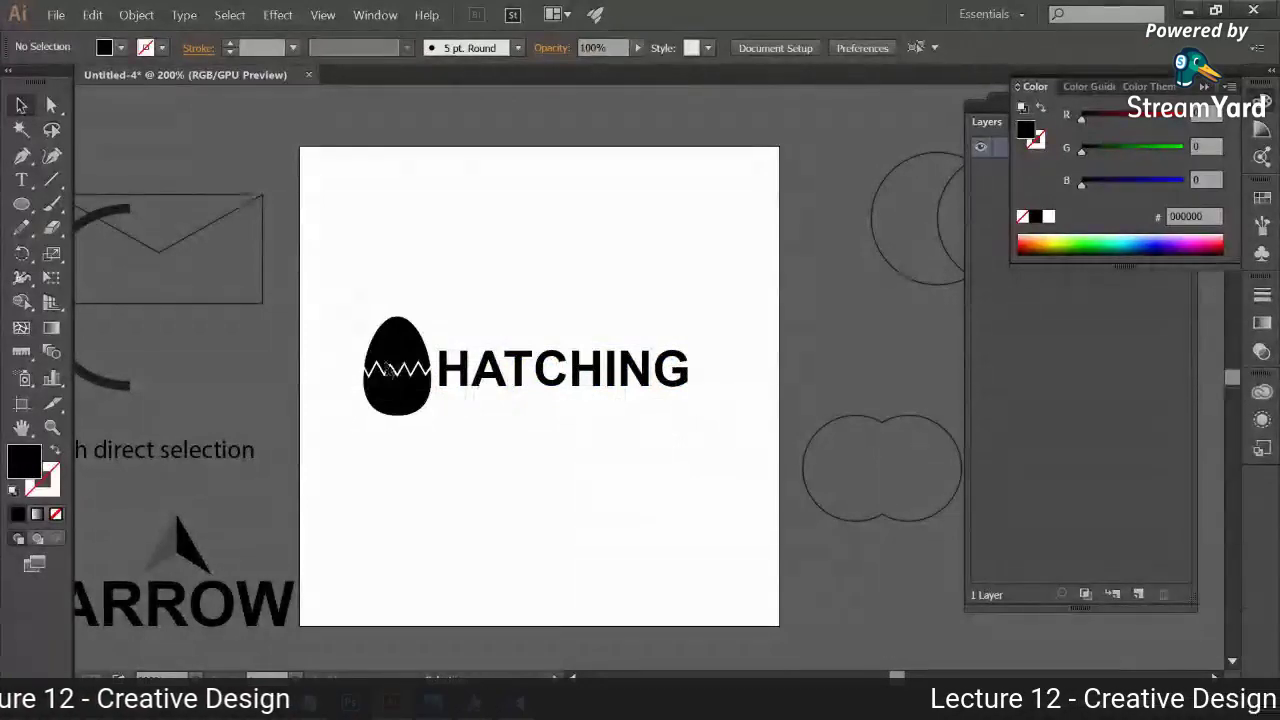
Step: Stack the egg centred above the HATCHING text and shrink the text to suit the egg
click(422, 390)
mouse_move(425, 388)
mouse_down()
mouse_move(462, 343)
mouse_move(588, 315)
mouse_up()
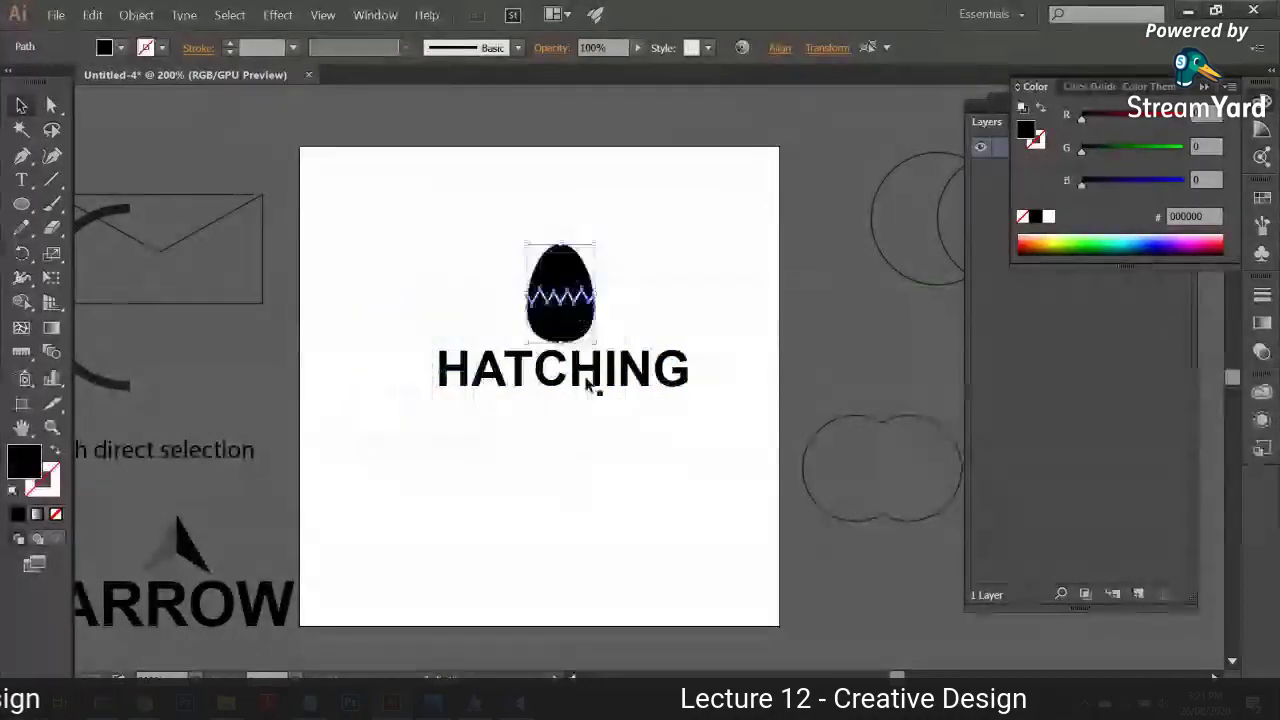
click(680, 360)
click(691, 357)
click(688, 358)
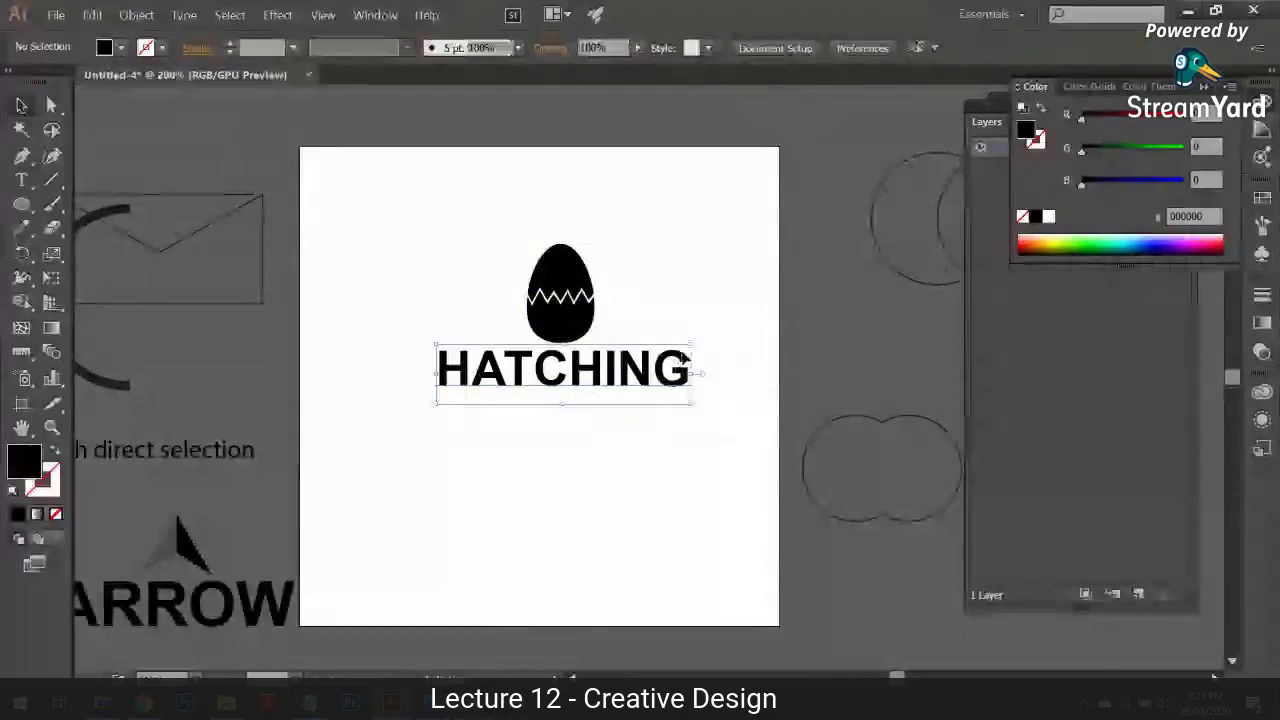
click(685, 357)
click(685, 357)
drag(691, 349, 662, 404)
mouse_move(640, 376)
mouse_down()
mouse_move(612, 407)
mouse_move(625, 413)
mouse_up()
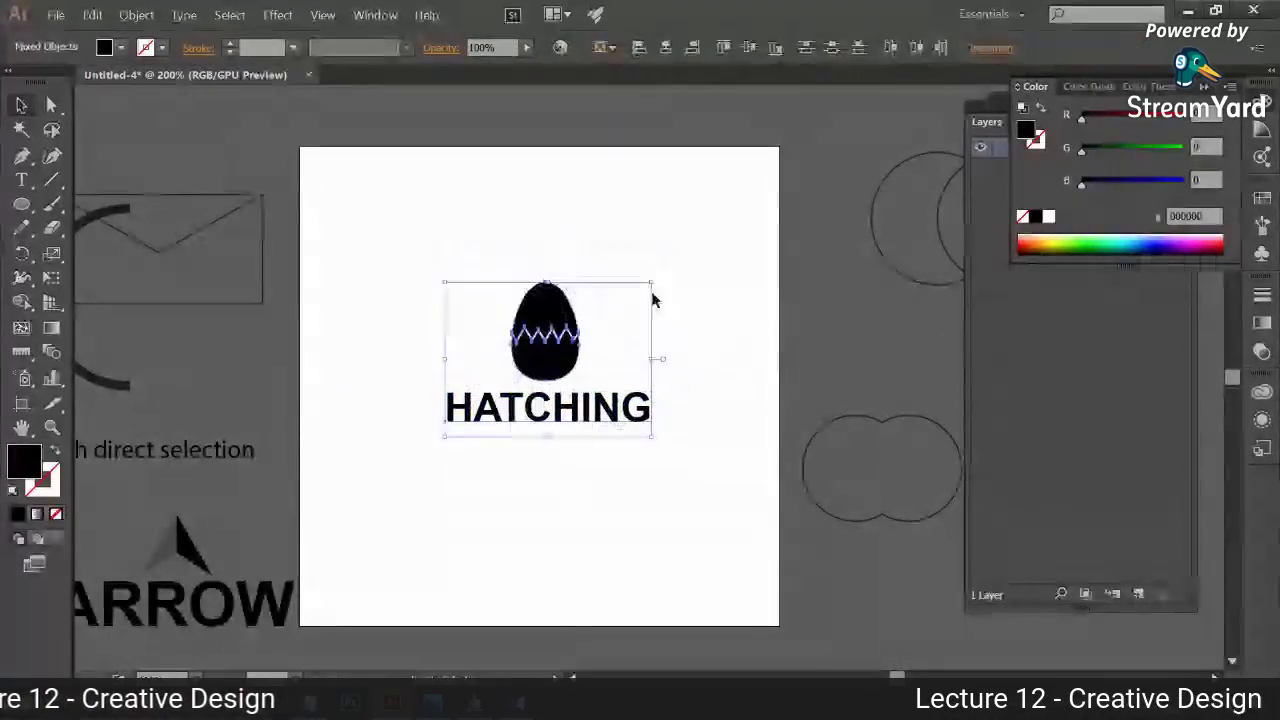
Step: Enlarge the egg and text together and shift them sideways to centre them on the artboard
drag(653, 283, 691, 260)
click(493, 355)
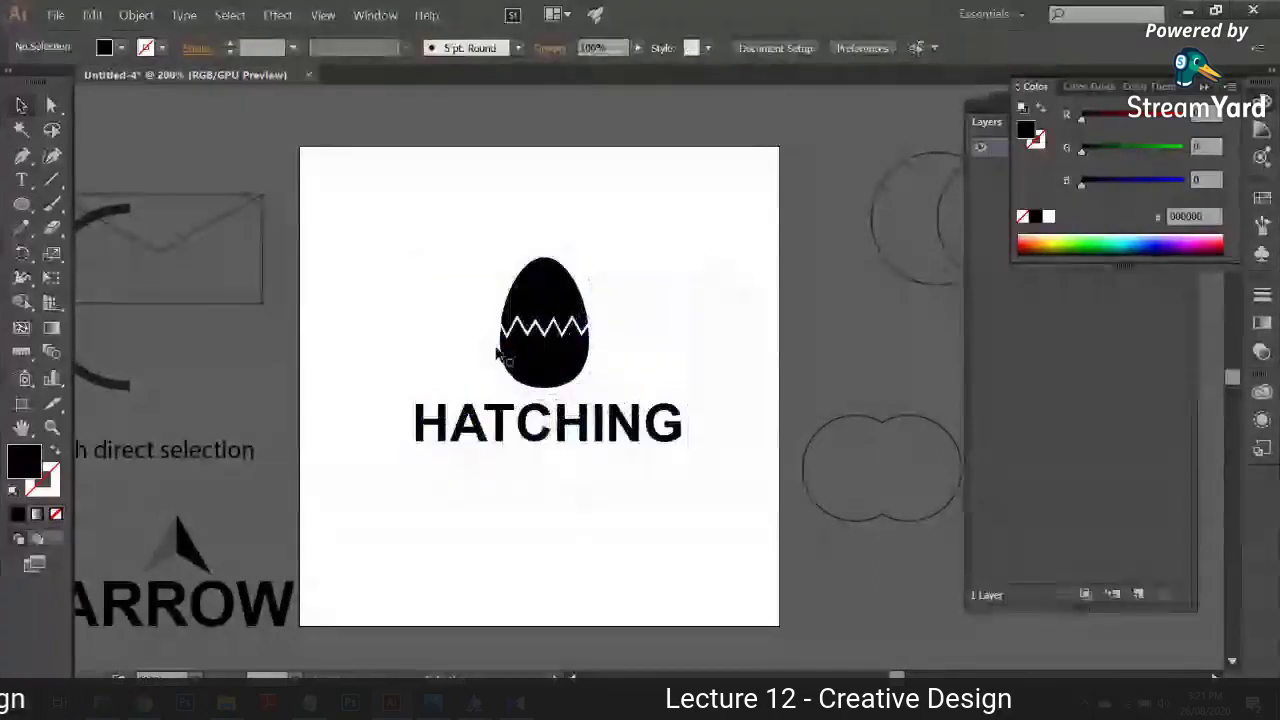
drag(591, 437, 583, 437)
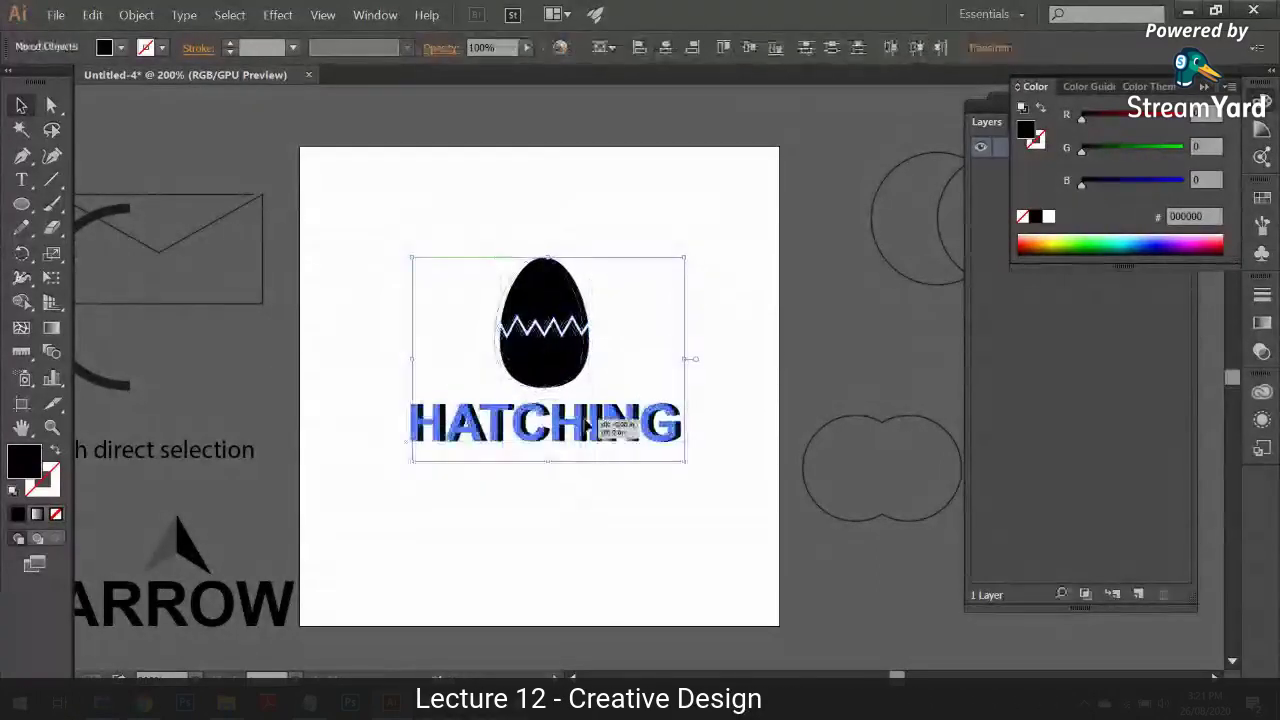
click(586, 497)
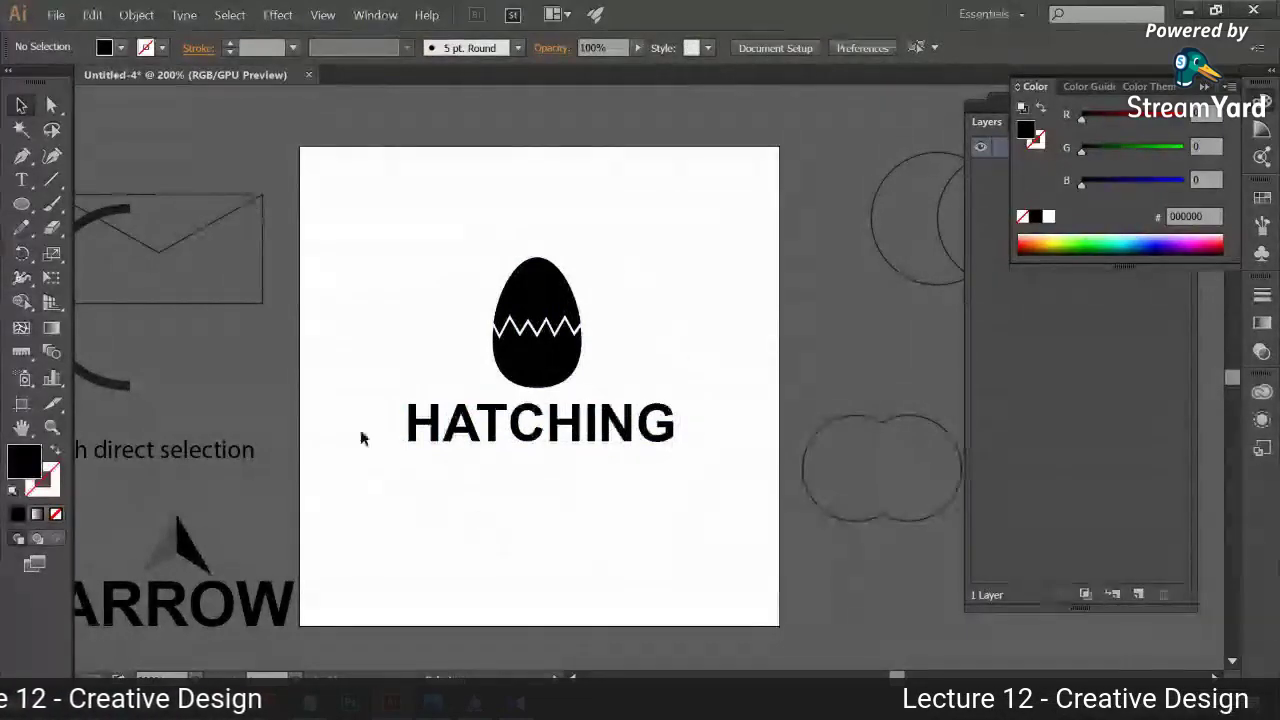
Step: Try the dark grey fills 333333 and 606060 on the egg's upper shell
click(527, 281)
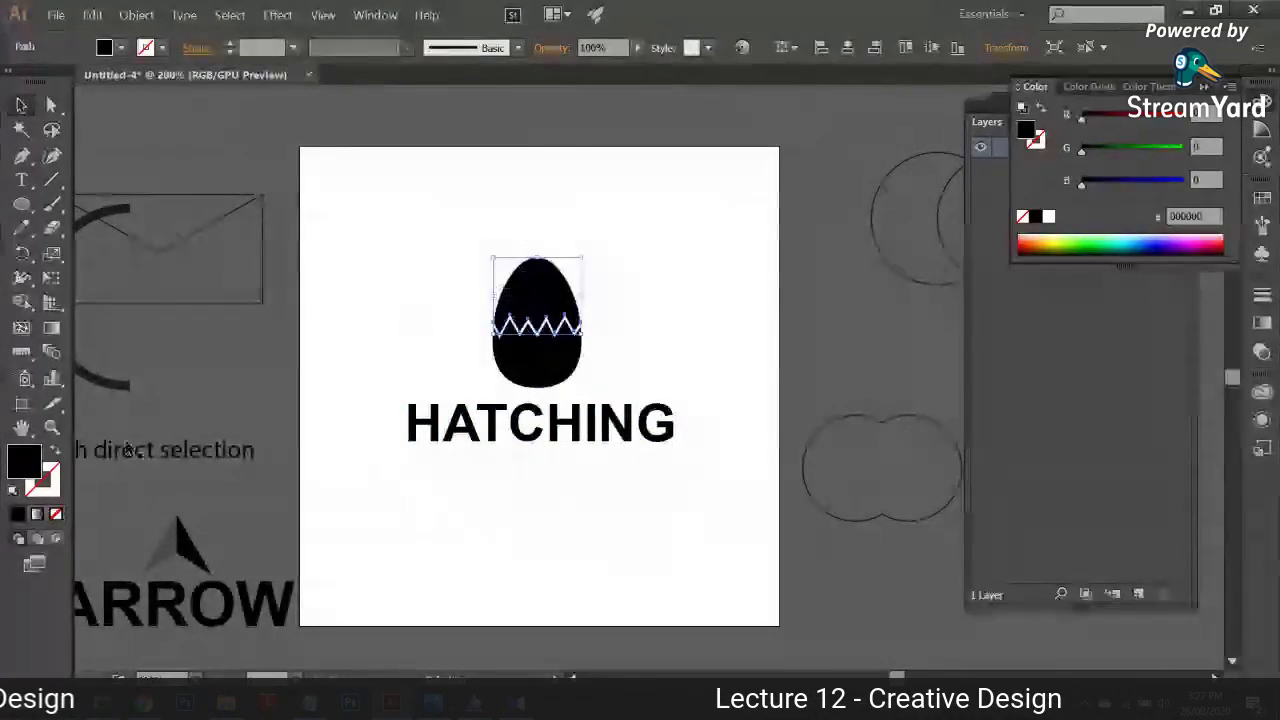
double_click(24, 460)
text(333333)
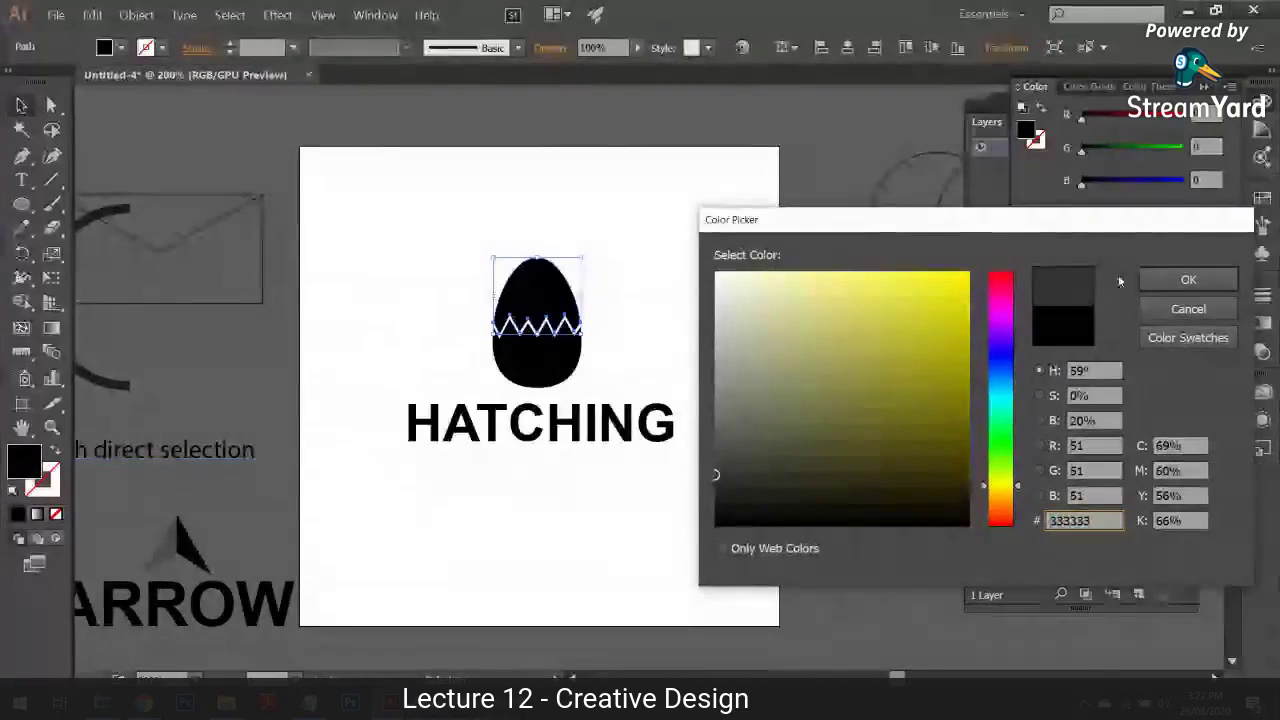
click(1188, 279)
click(455, 372)
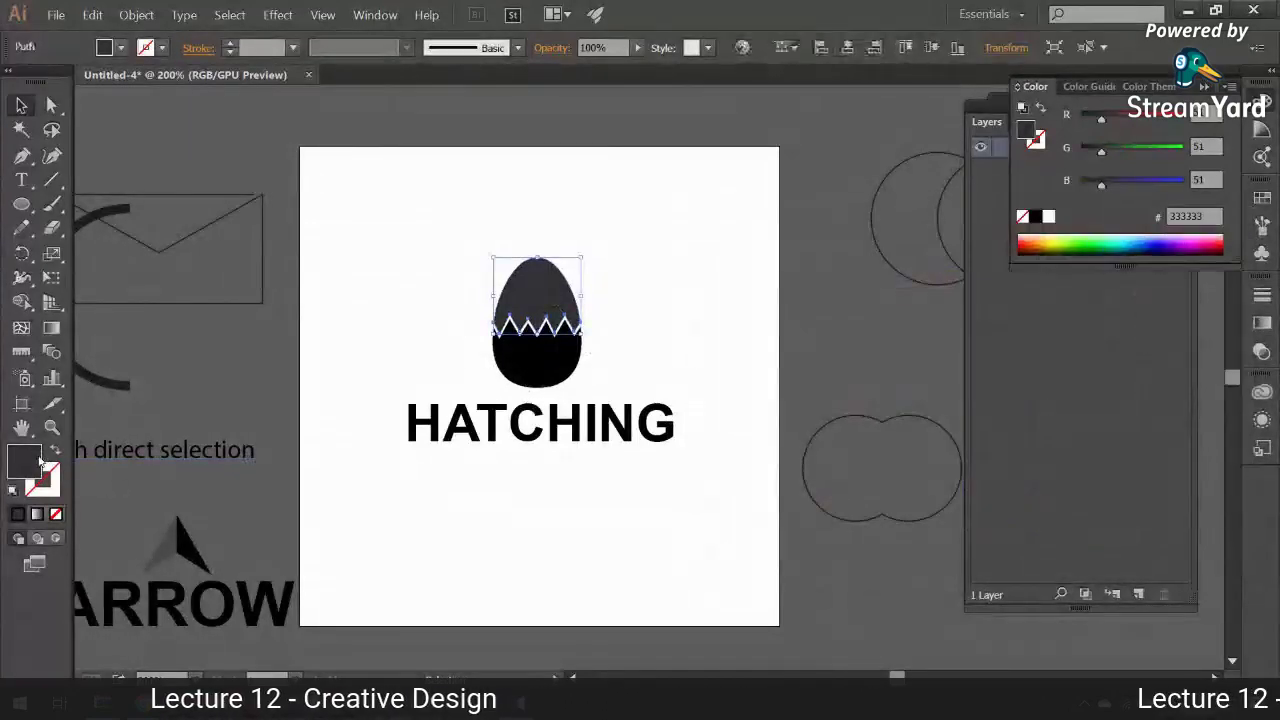
double_click(40, 462)
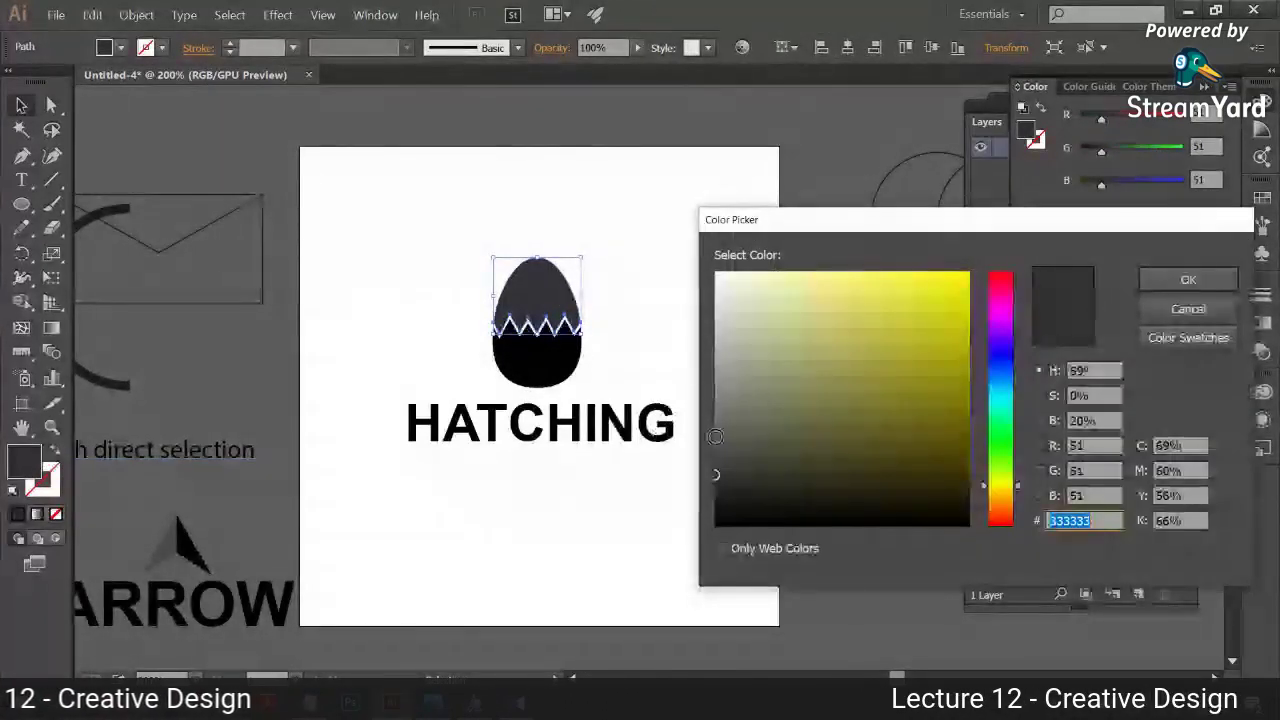
text(606060)
click(1188, 279)
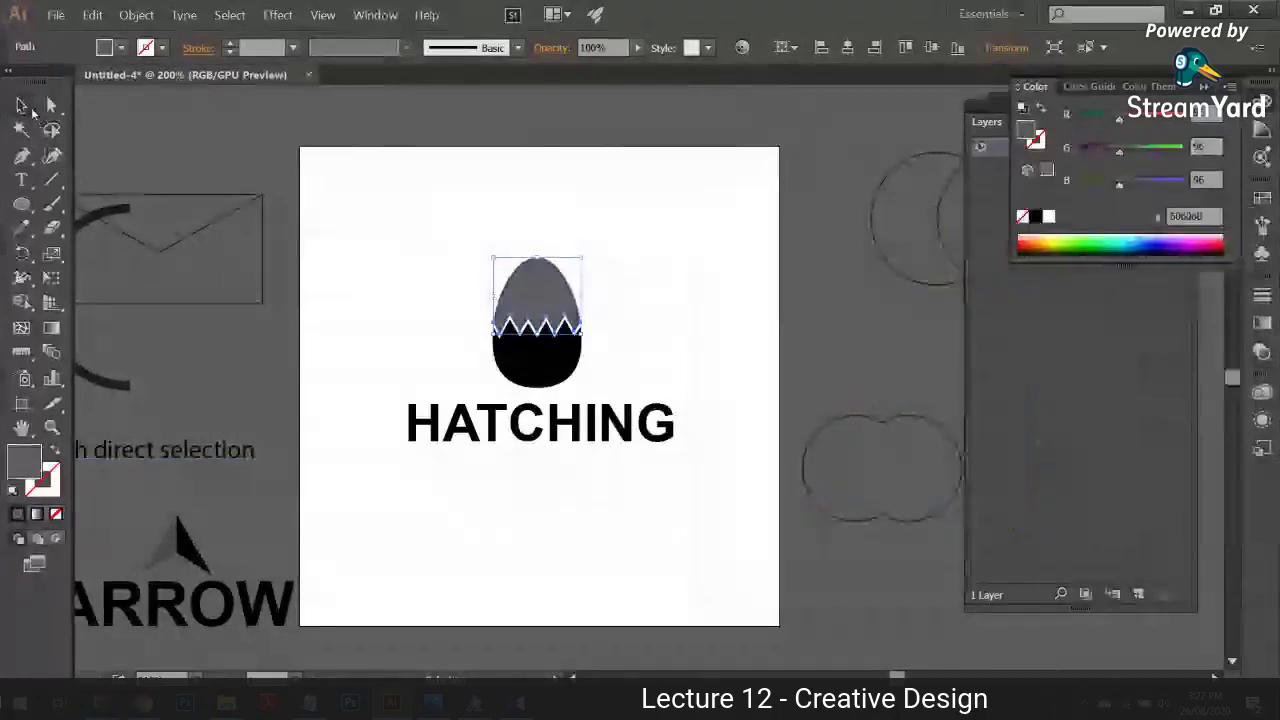
Step: Fill both egg halves and the HATCHING text with light grey d6d6d6
drag(429, 223, 686, 484)
double_click(40, 462)
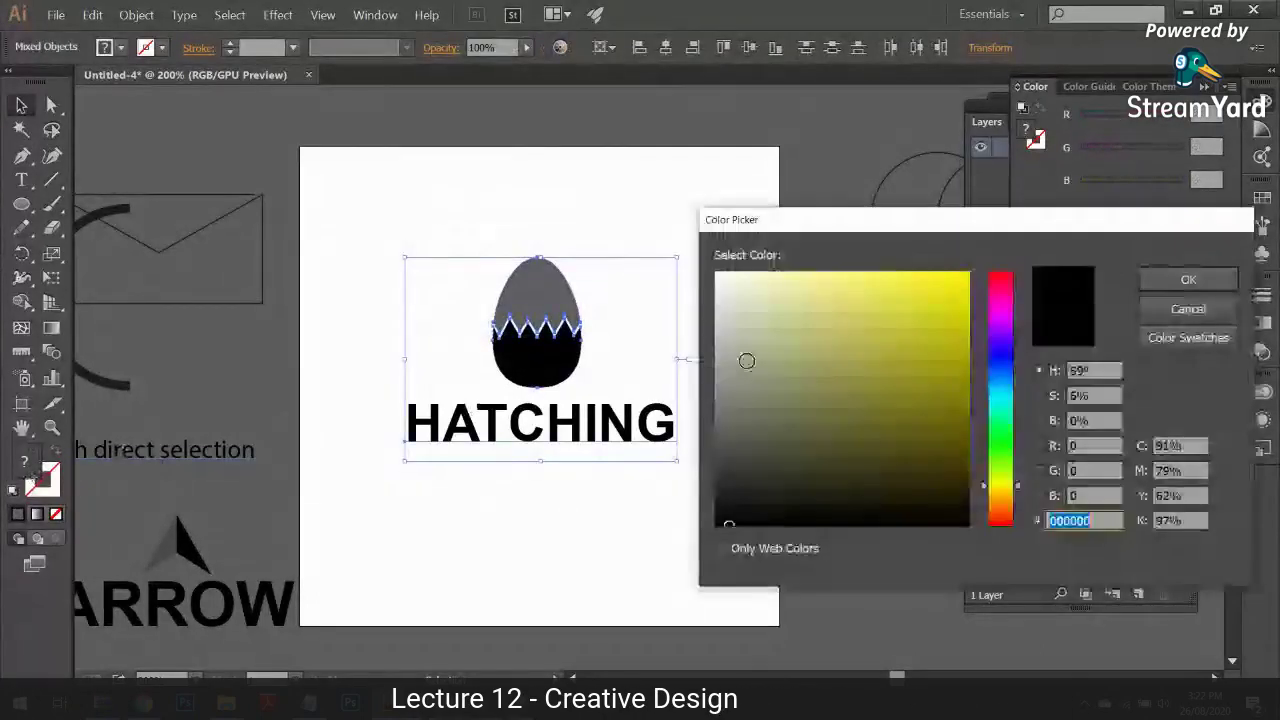
text(d6d6d6)
click(1188, 279)
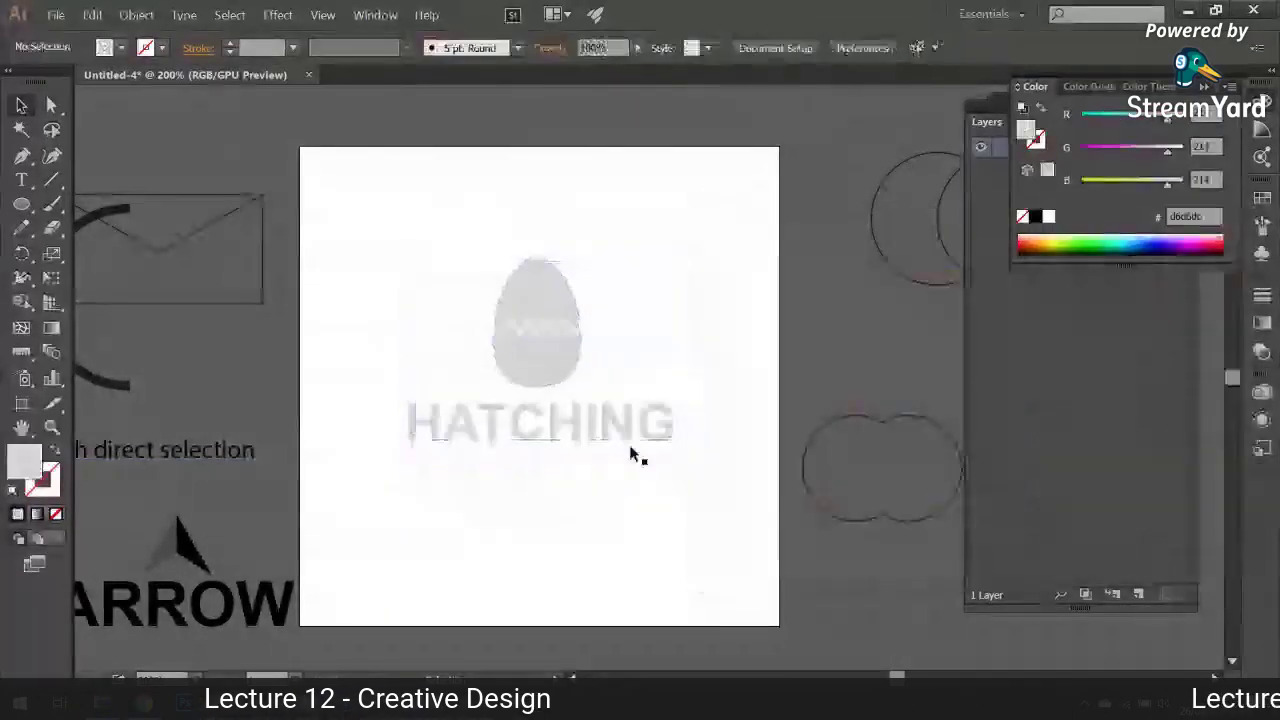
Step: Fill the egg's lower shell with the darker grey b2b2b2 and deselect it
double_click(40, 462)
click(712, 343)
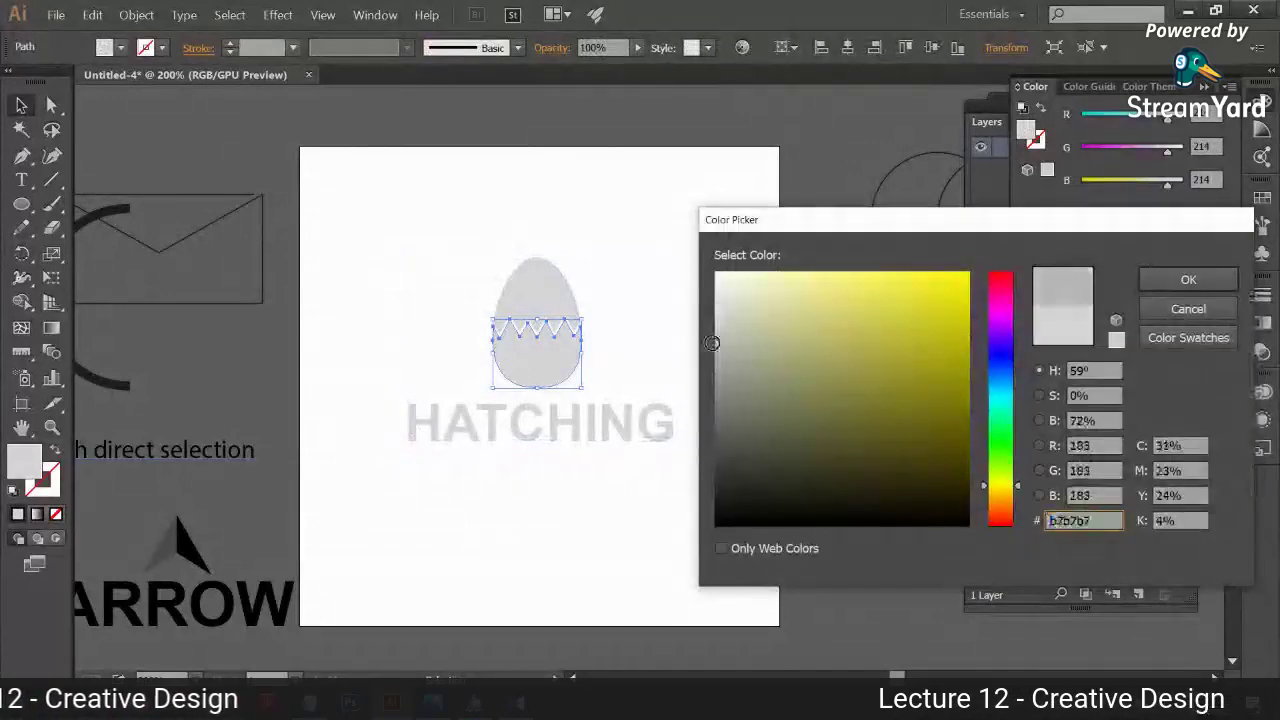
click(1188, 279)
click(350, 347)
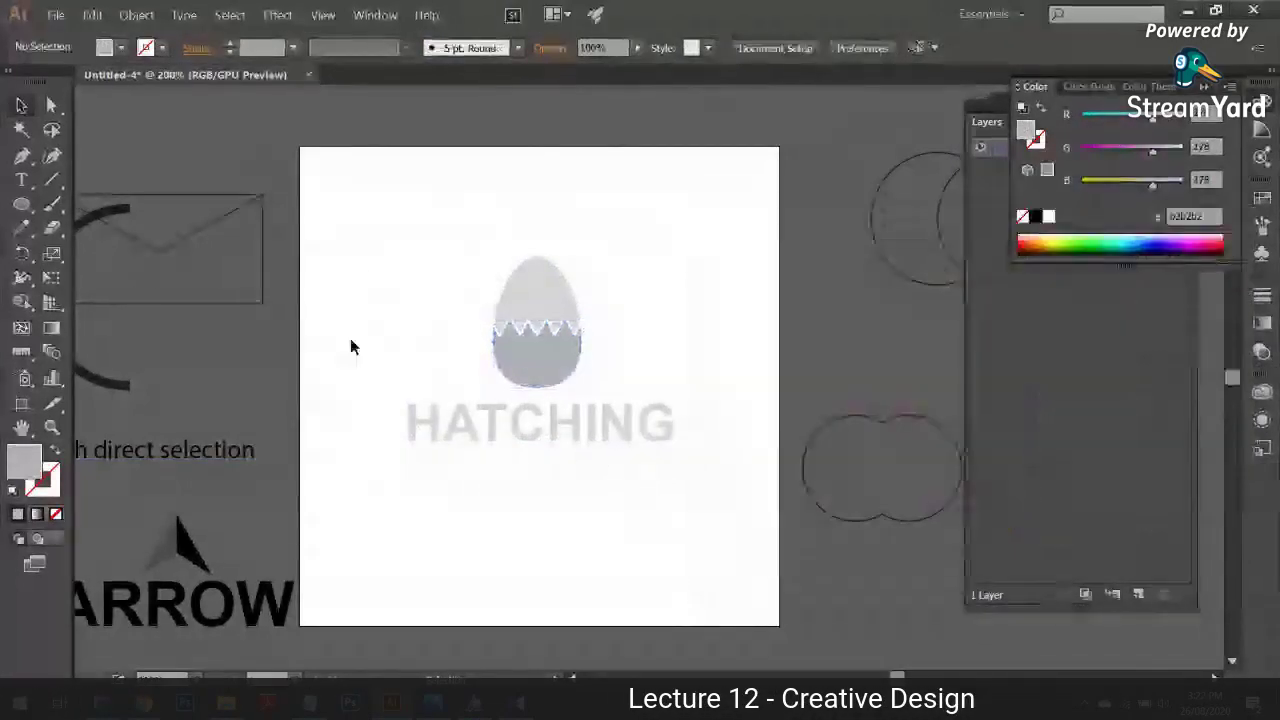
Step: Apply the lower shell's grey to the HATCHING text with the Eyedropper tool
drag(405, 257, 674, 463)
click(583, 437)
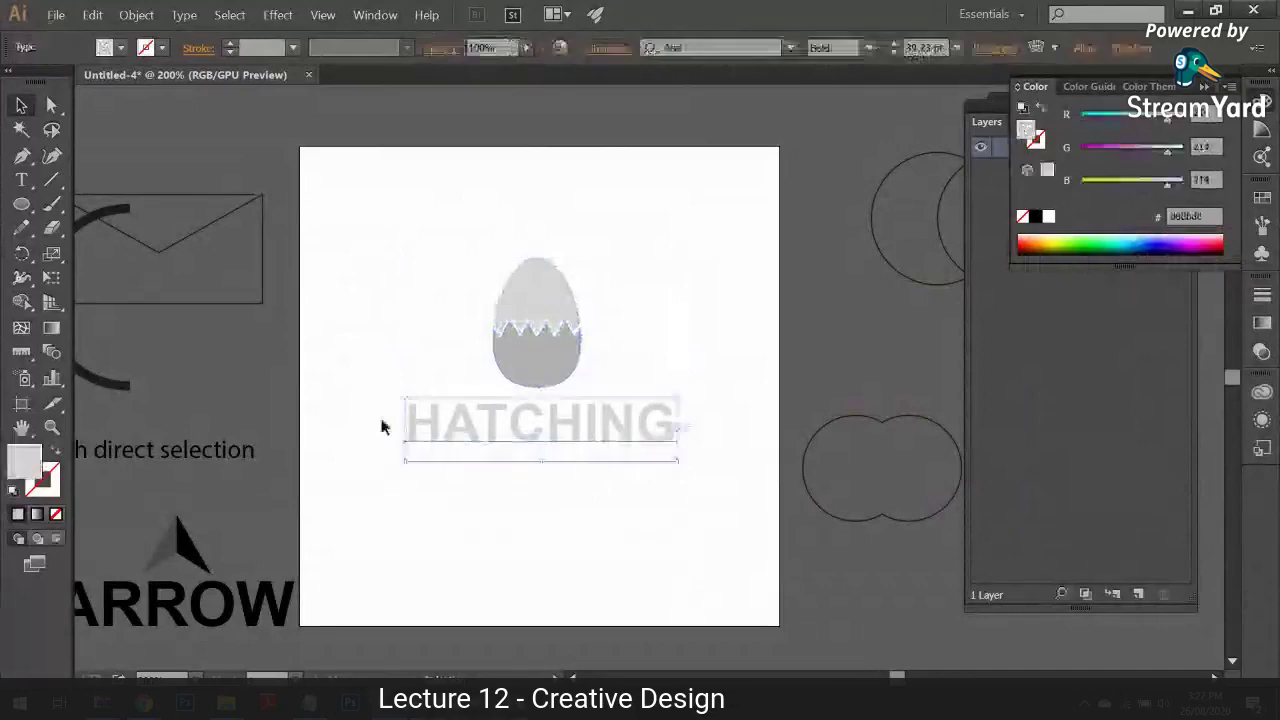
click(22, 301)
click(22, 352)
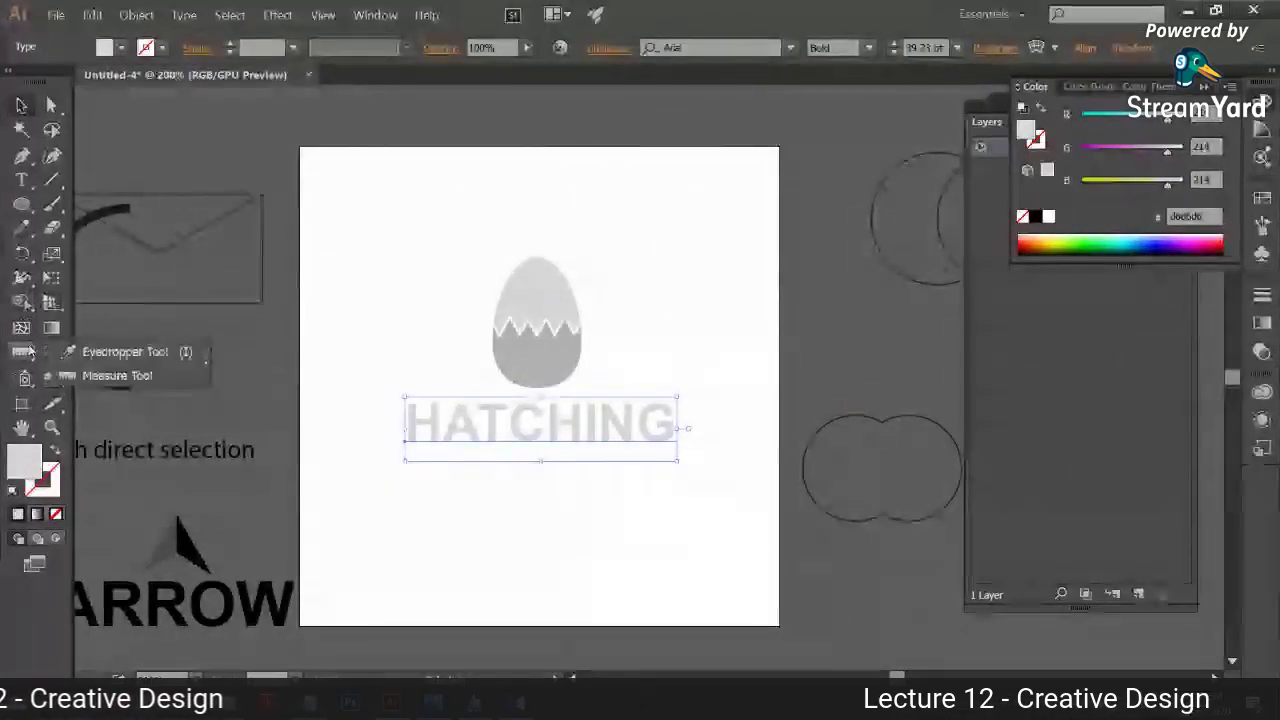
click(26, 377)
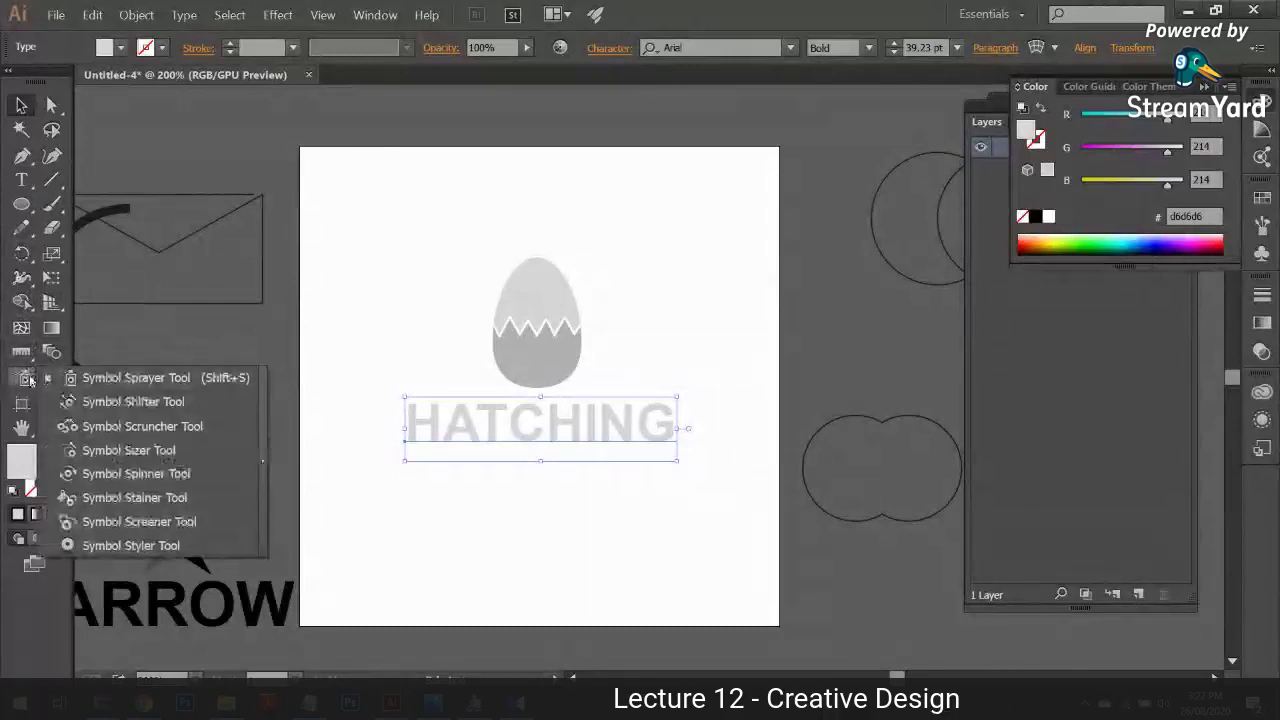
click(31, 381)
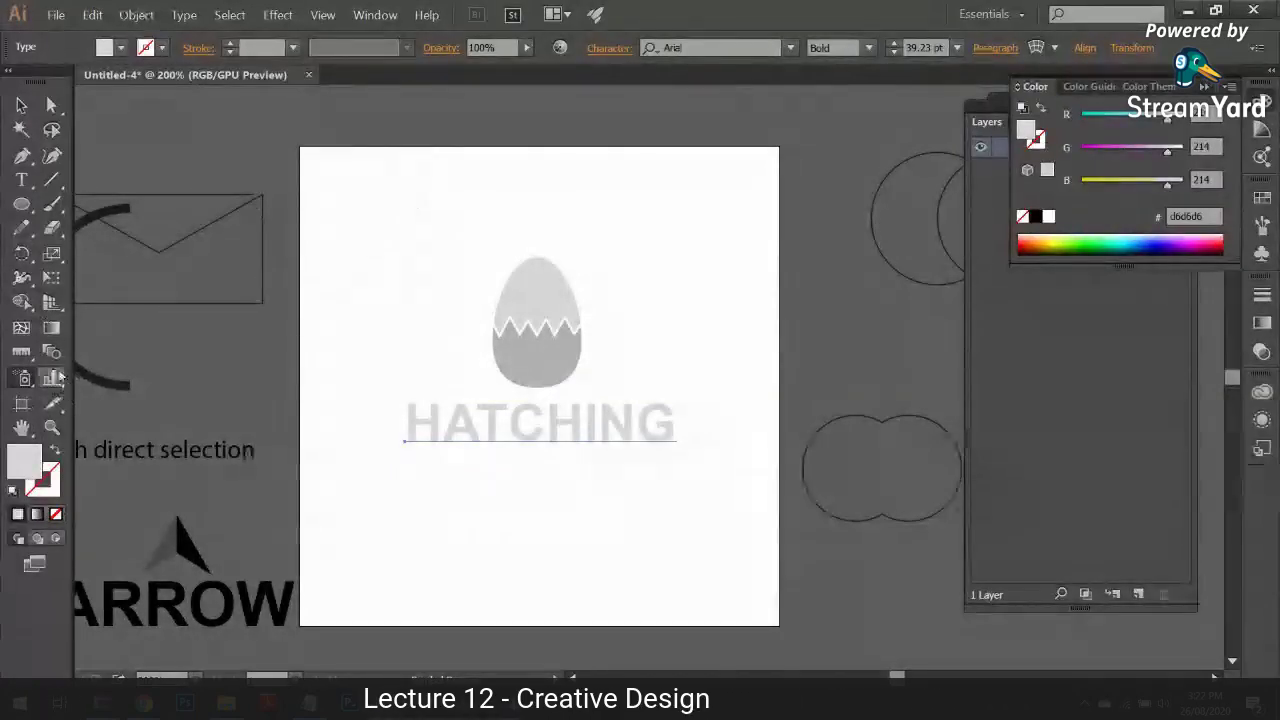
click(37, 359)
click(115, 352)
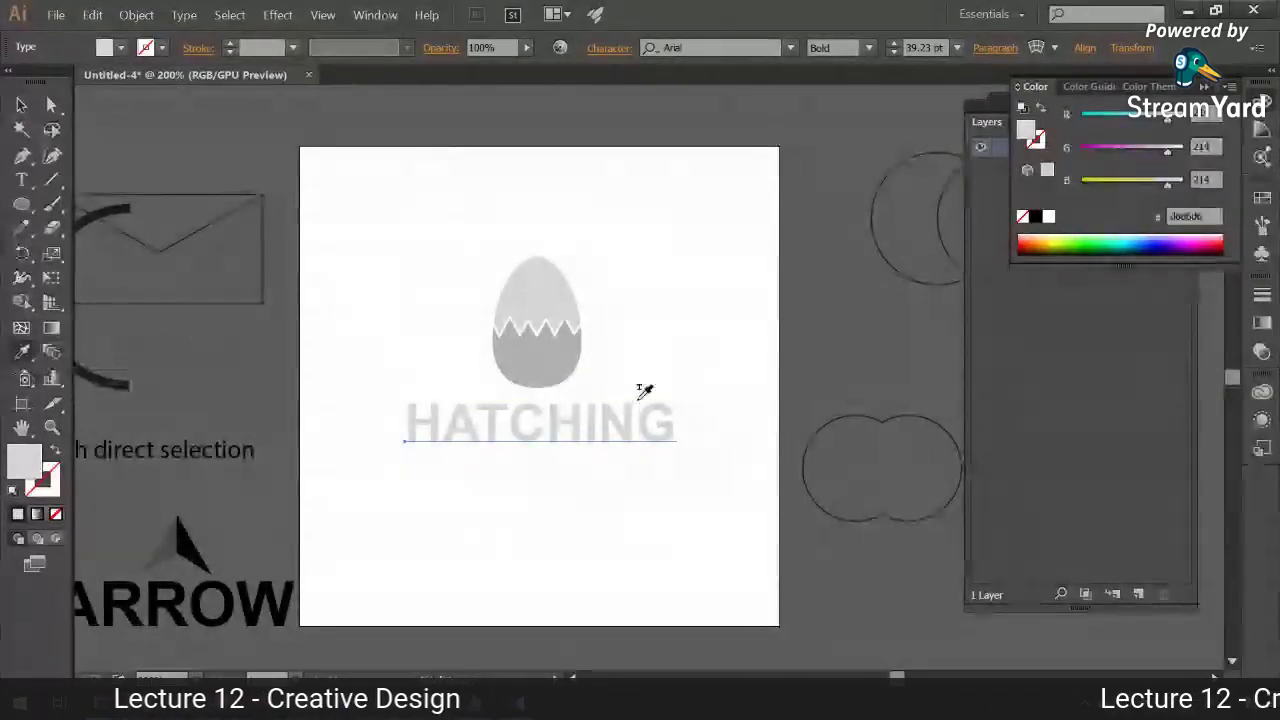
click(522, 360)
Step: Select the whole egg logo with its text, scale it down slightly and deselect
click(21, 107)
drag(408, 242, 681, 470)
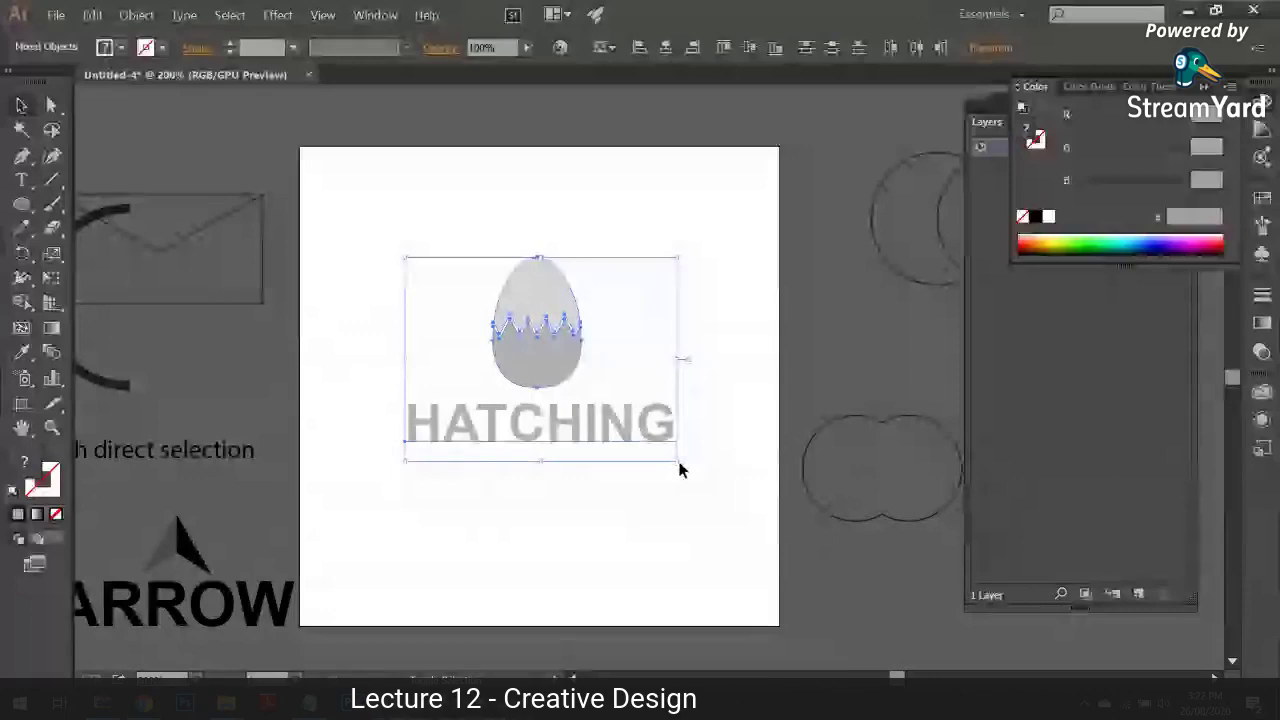
drag(678, 462, 662, 453)
click(664, 463)
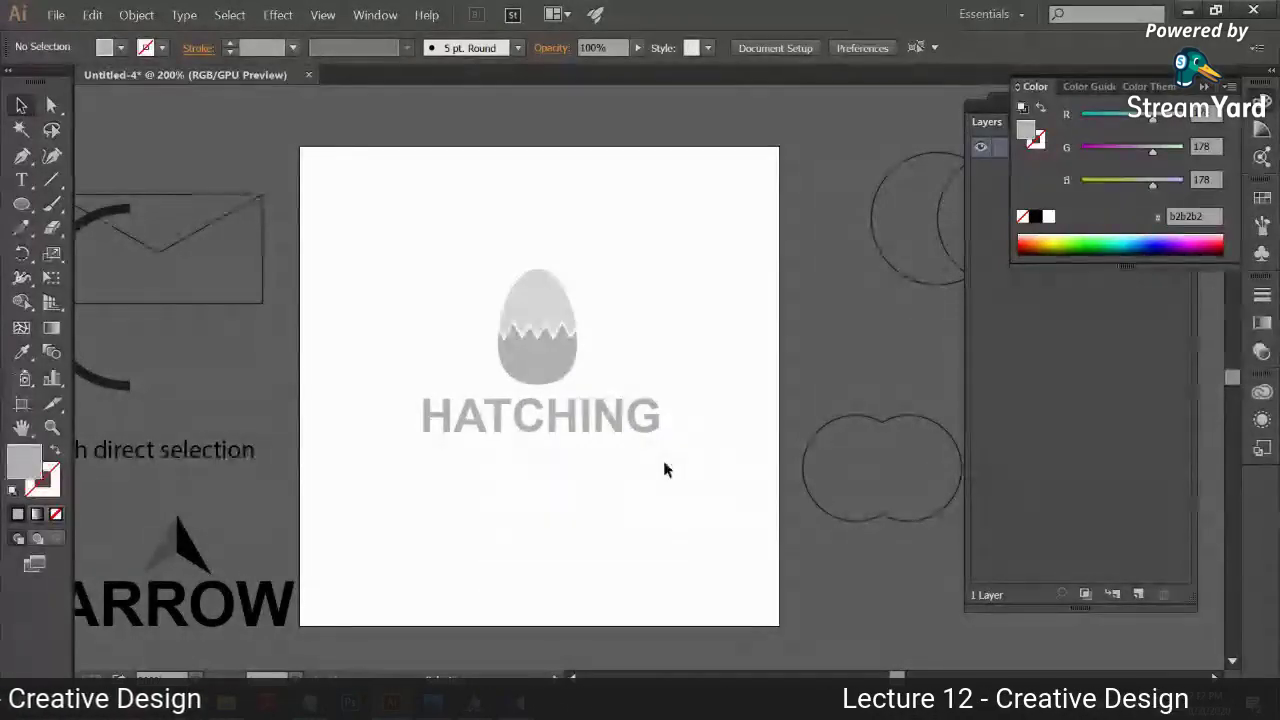
Step: Nudge the upper shell upward to widen the zigzag gap slightly, undoing the surplus moves
drag(543, 286, 552, 292)
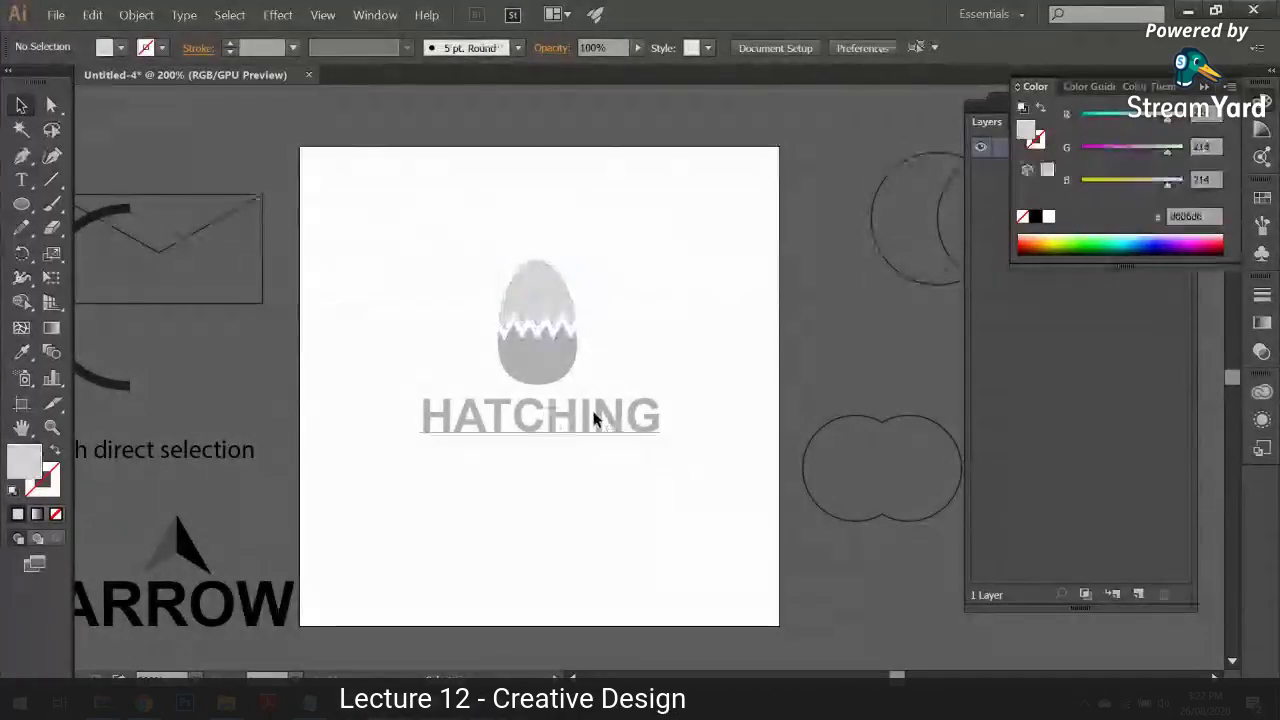
drag(593, 420, 593, 416)
key(ctrl+z)
key(ctrl+z)
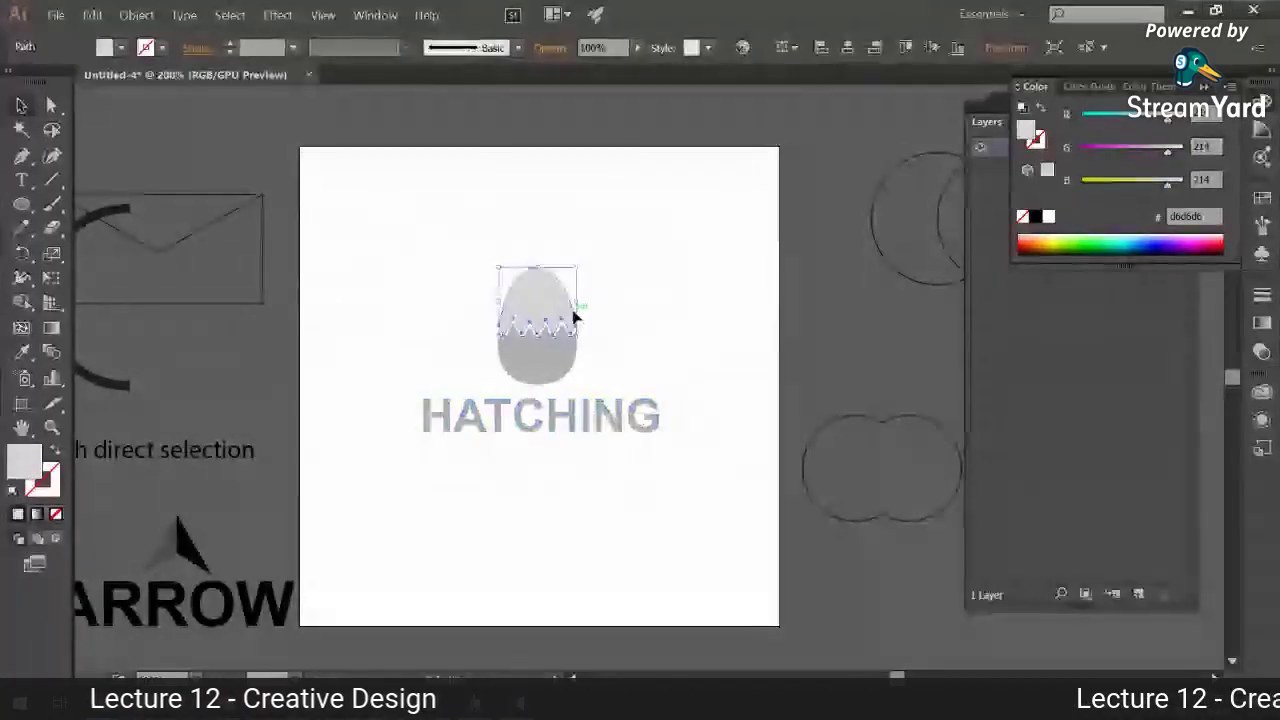
click(420, 264)
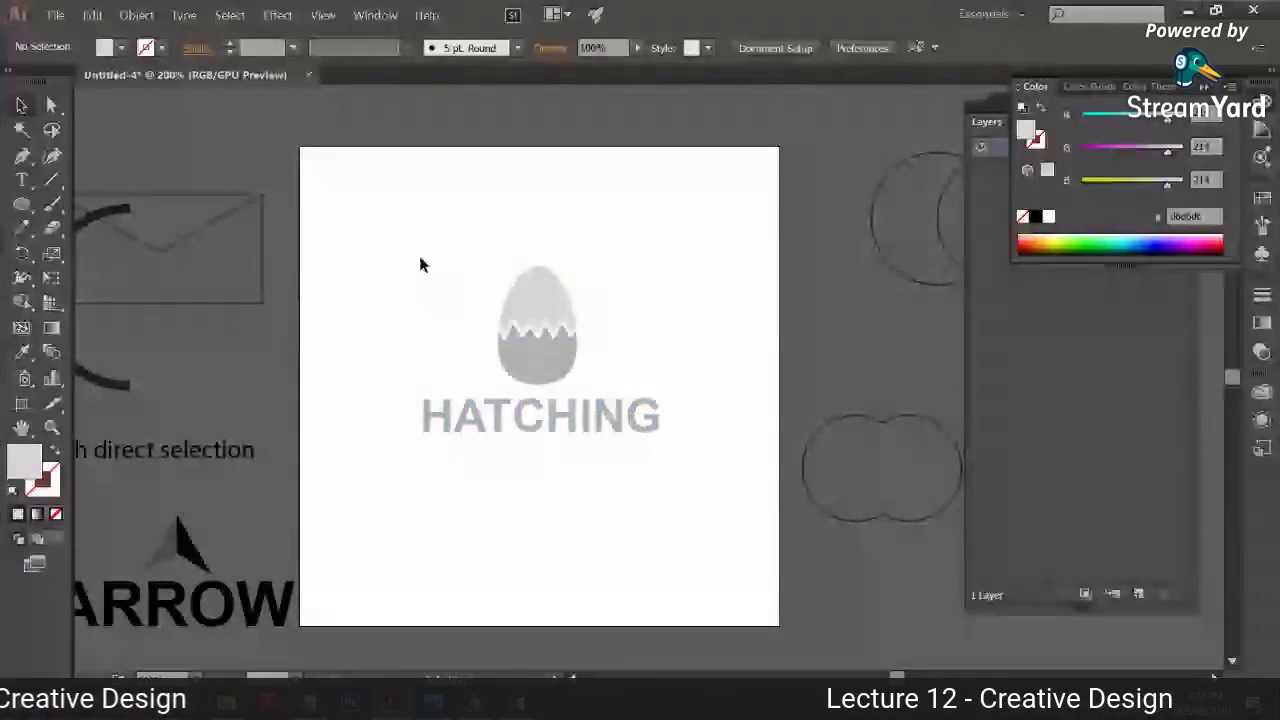
Step: Move the complete HATCHING logo off the artboard to below the ARROW logo and switch to the StreamYard browser window
drag(420, 264, 730, 557)
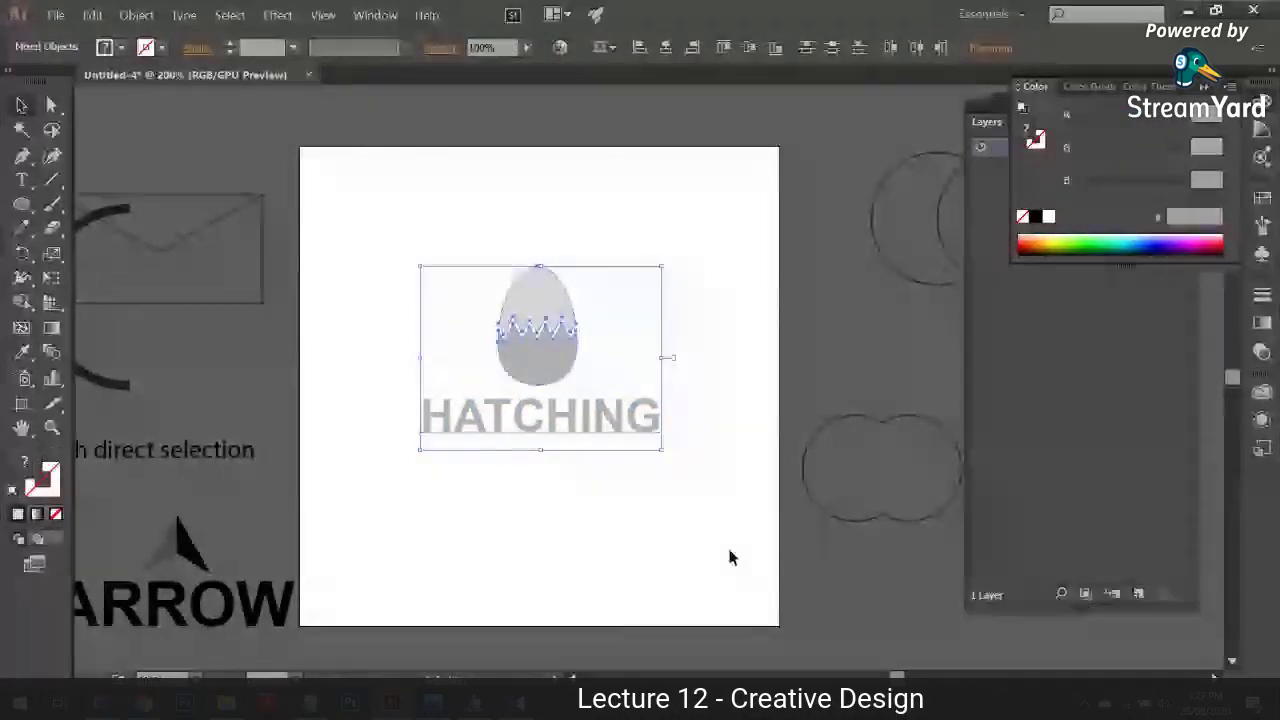
scroll(730, 557, down, 3)
mouse_move(674, 294)
mouse_down()
mouse_move(500, 422)
mouse_move(305, 614)
mouse_up()
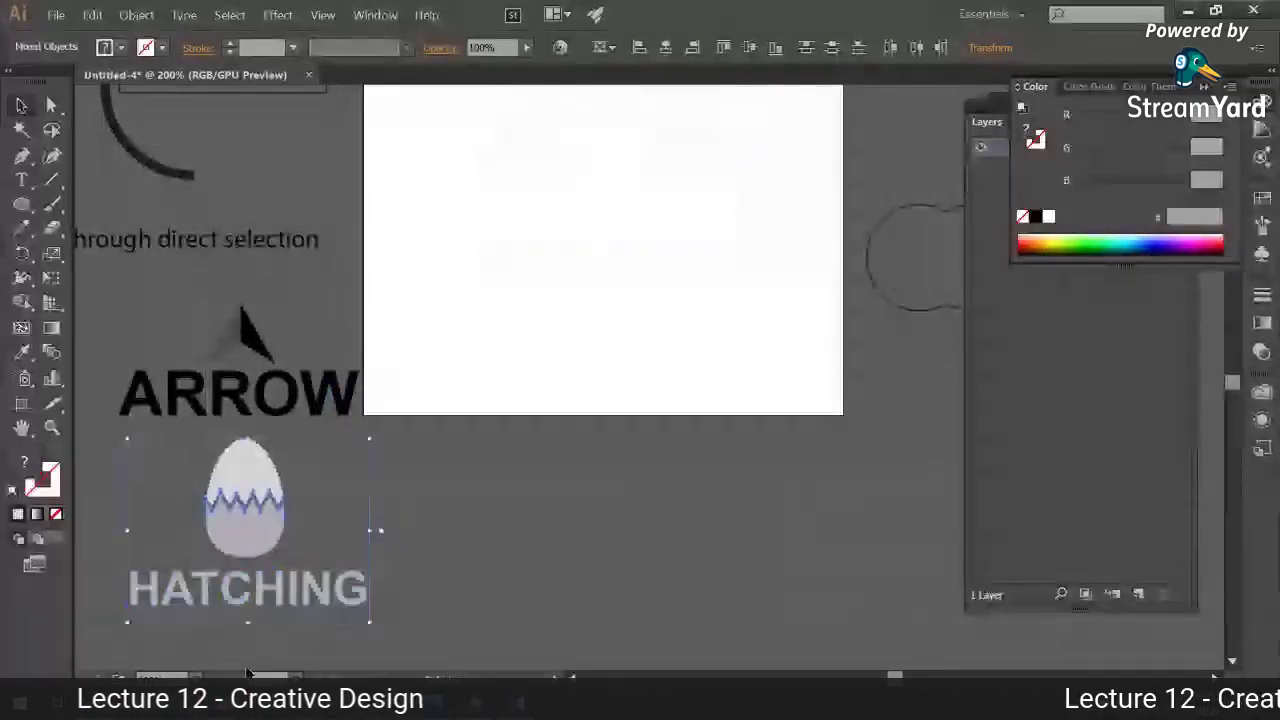
key(alt+Tab)
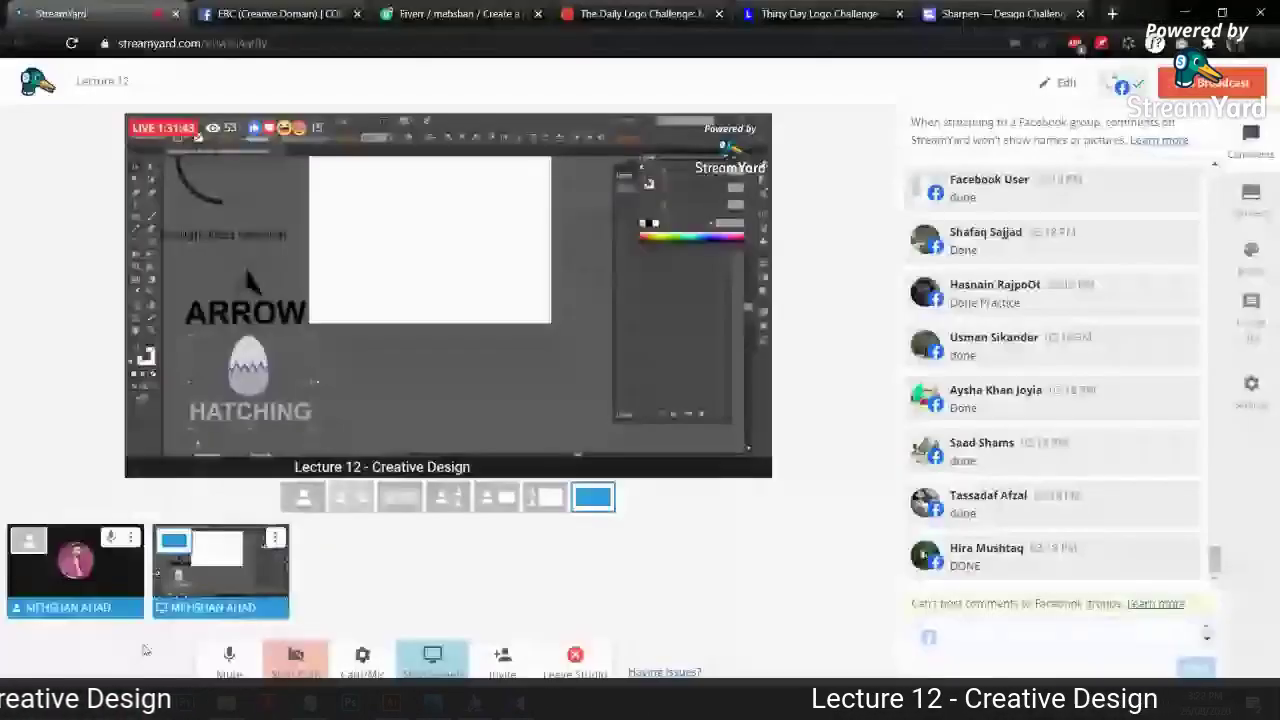
Step: Search Google Images for "minimalist logo" in the tab that holds the Sharpen page
click(960, 14)
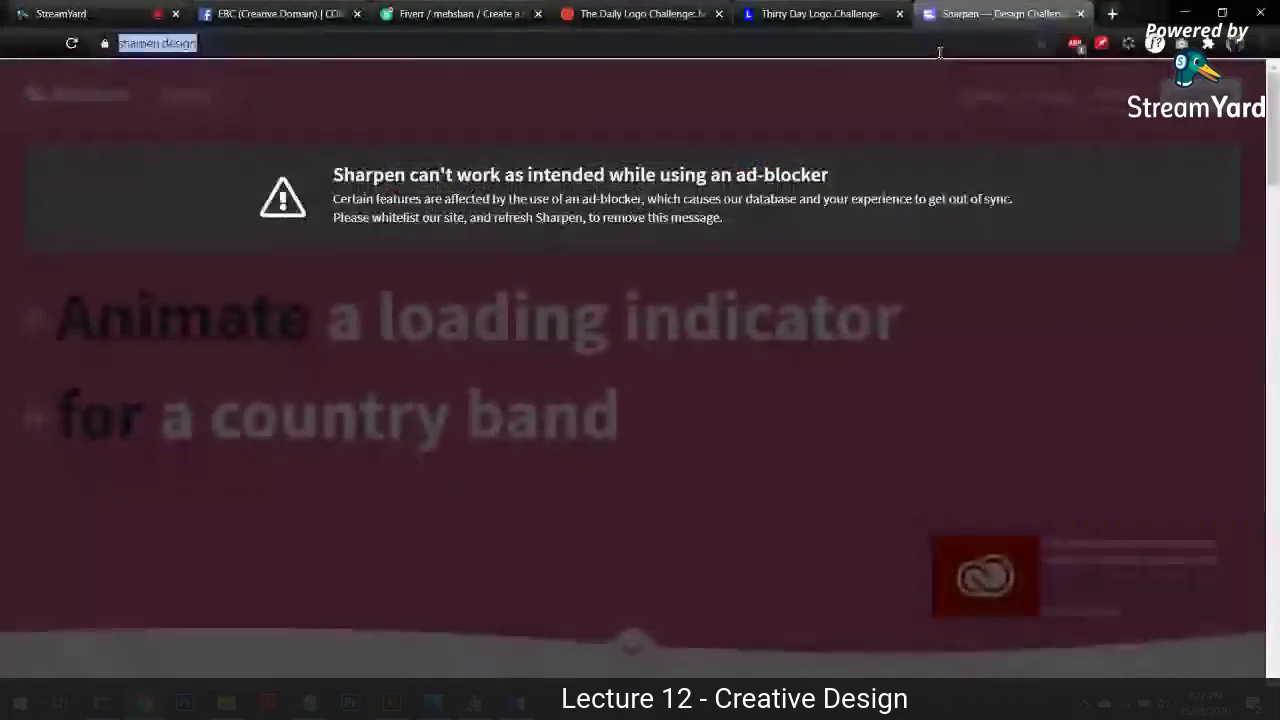
text(min)
key(Return)
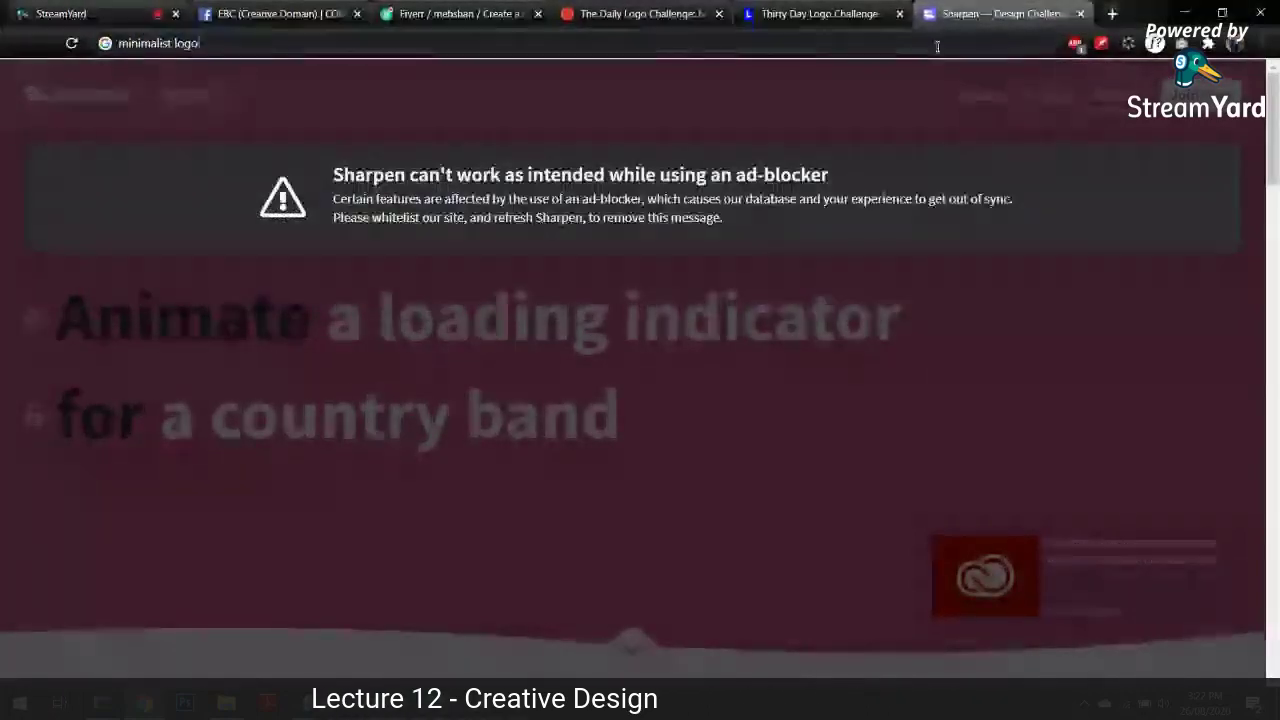
click(937, 46)
text(m)
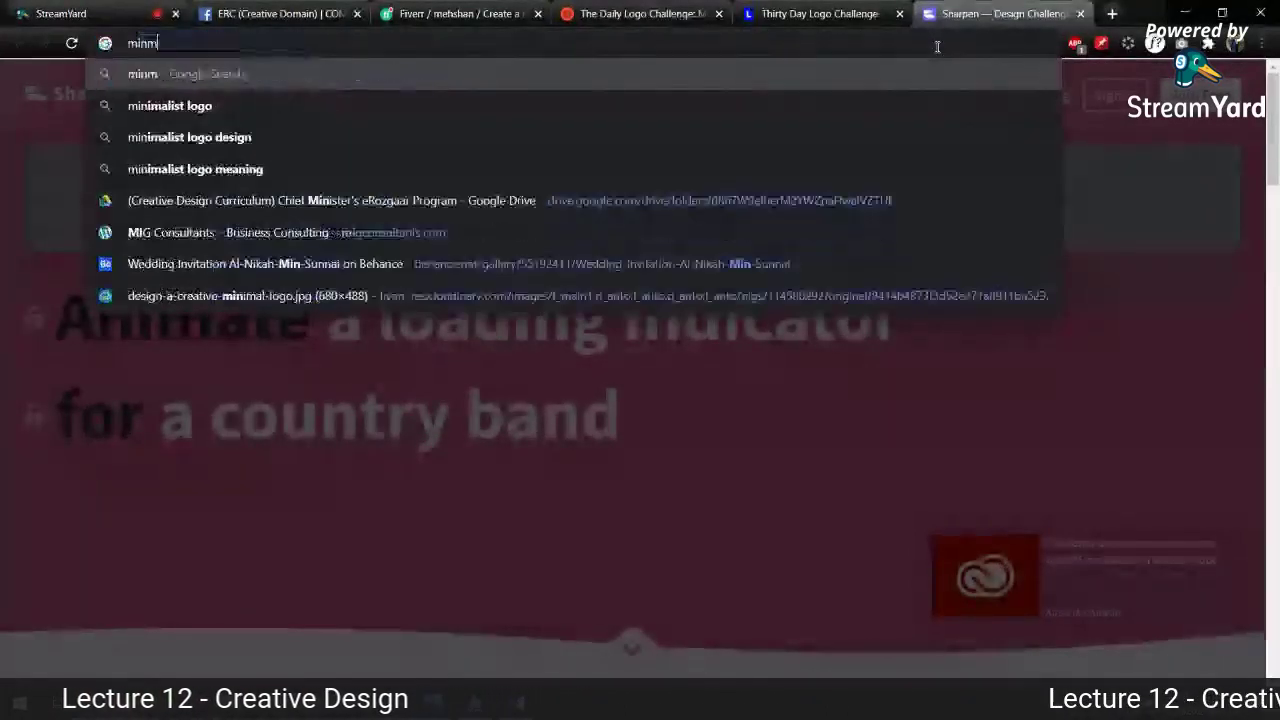
text(inimals)
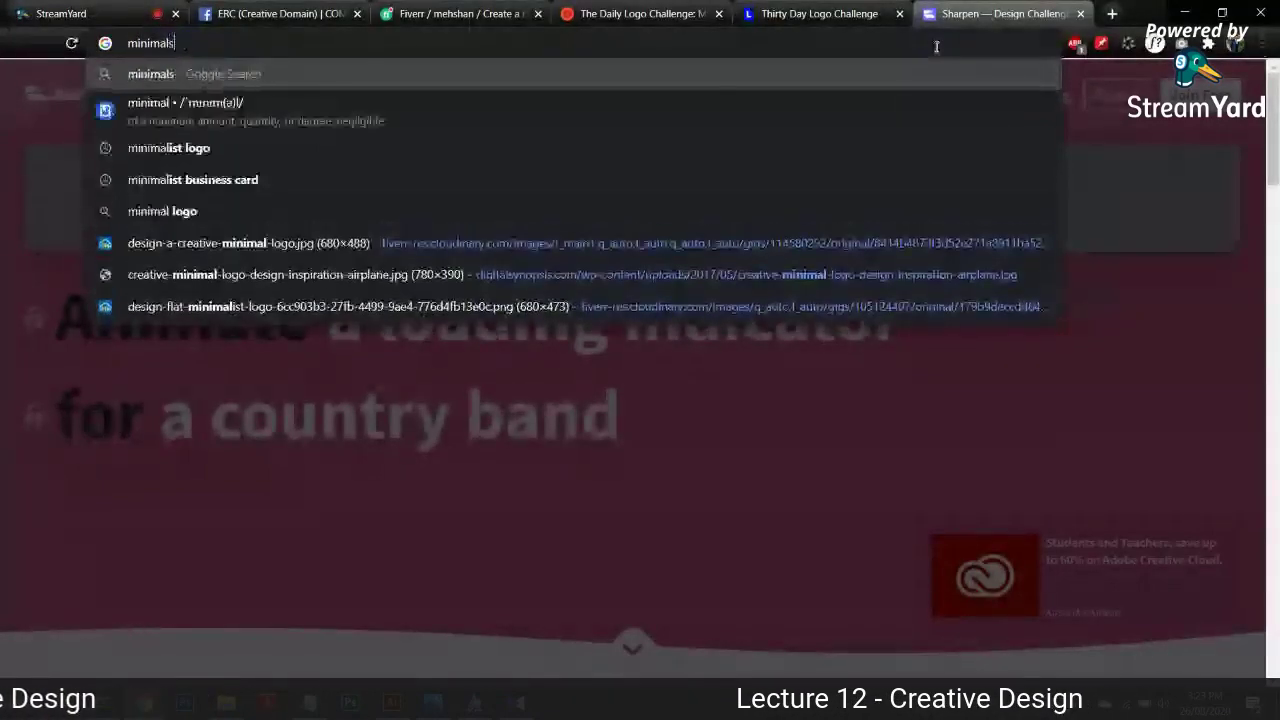
key(BackSpace)
text(ist logg)
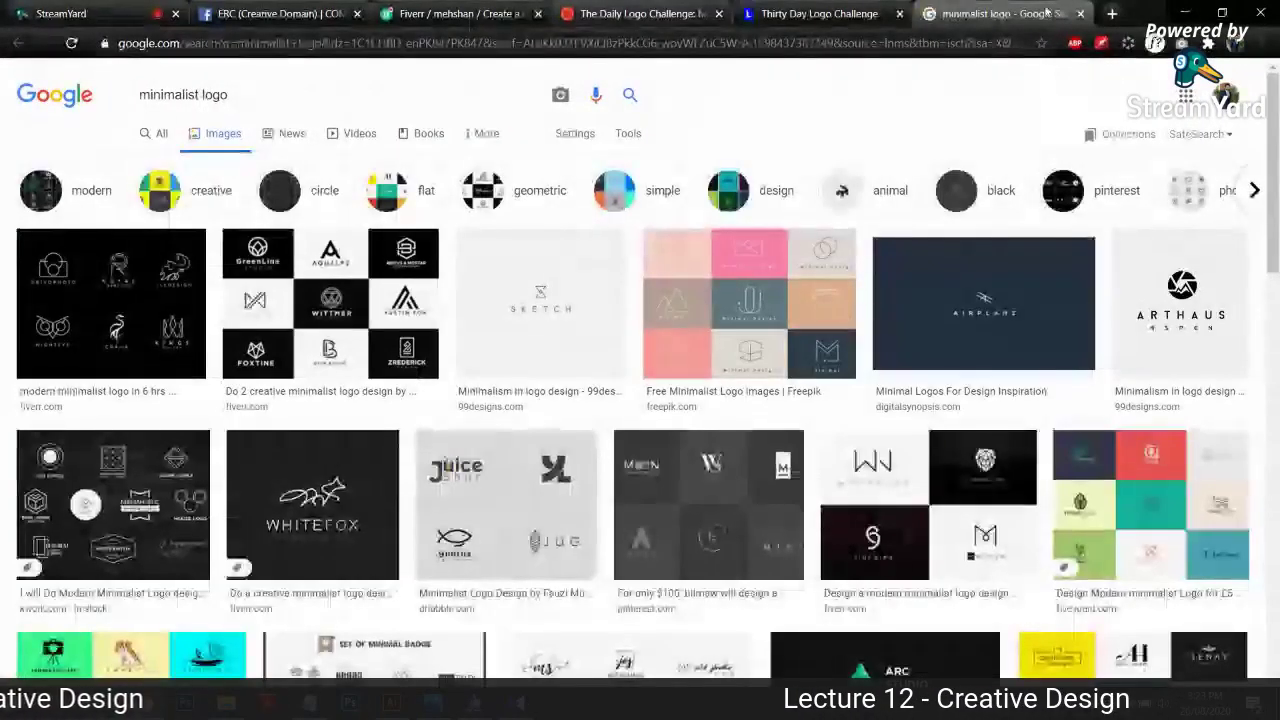
Step: Search images for "minimalist horse" in a new browser tab
click(1113, 14)
text(mini)
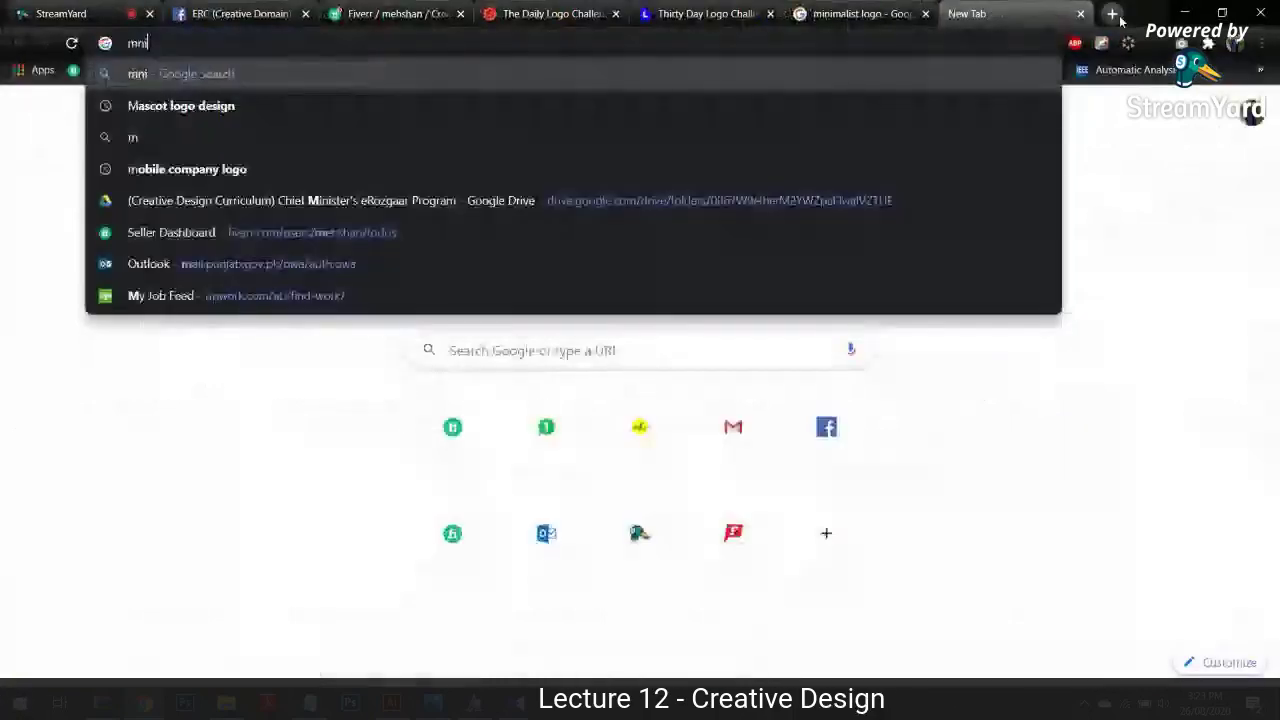
key(BackSpace)
key(BackSpace)
text(inima)
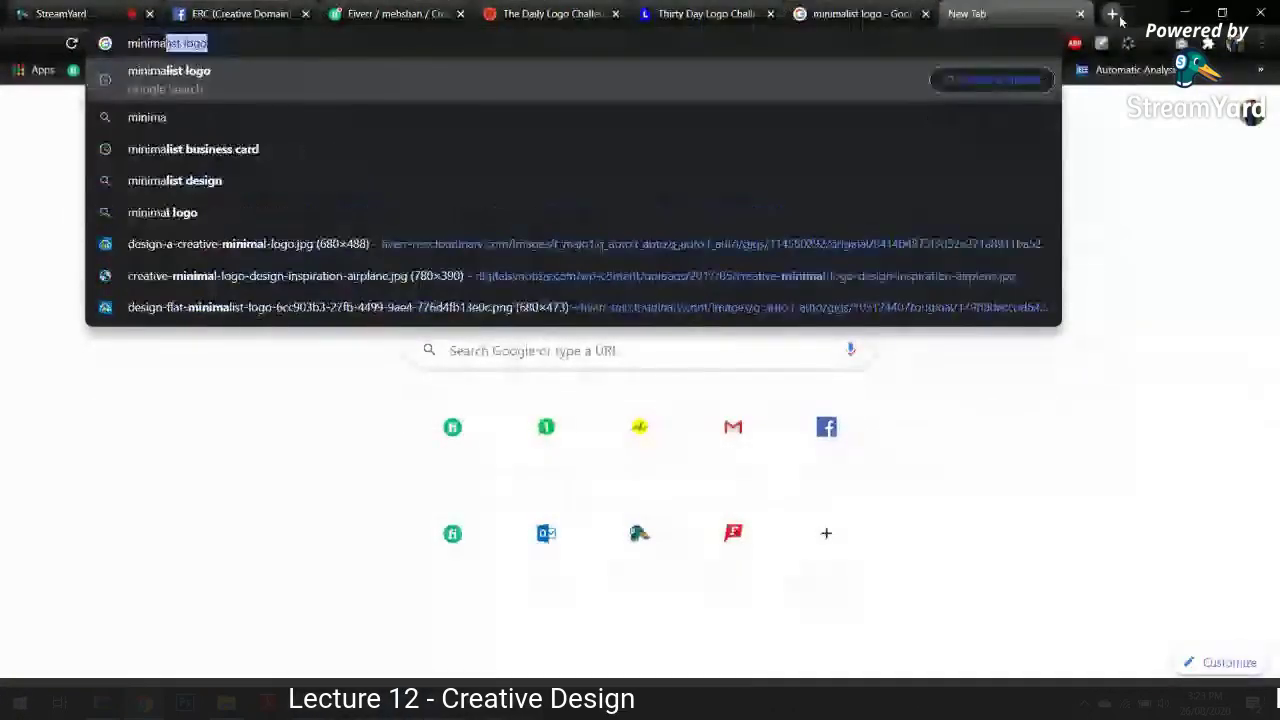
text(list horse)
key(Return)
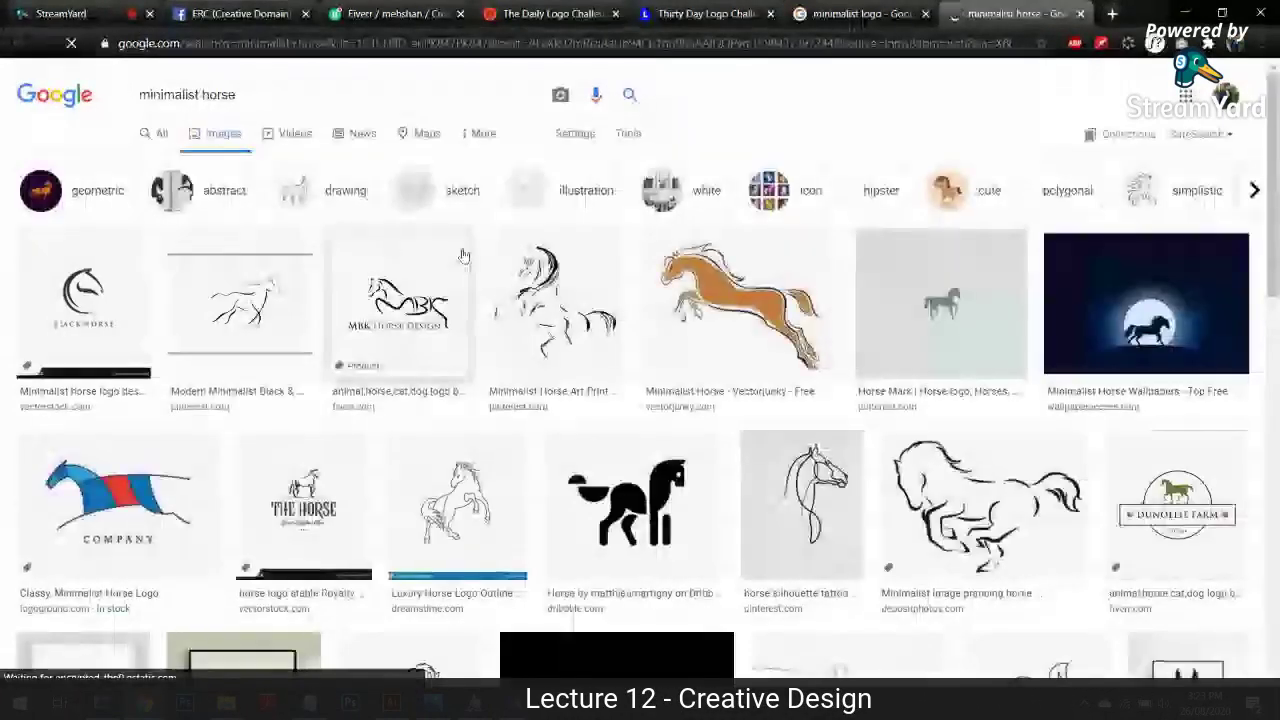
Step: Find the navy rearing horse from Digital Synopsis among the image results, open its preview and copy the image
scroll(582, 311, down, 1)
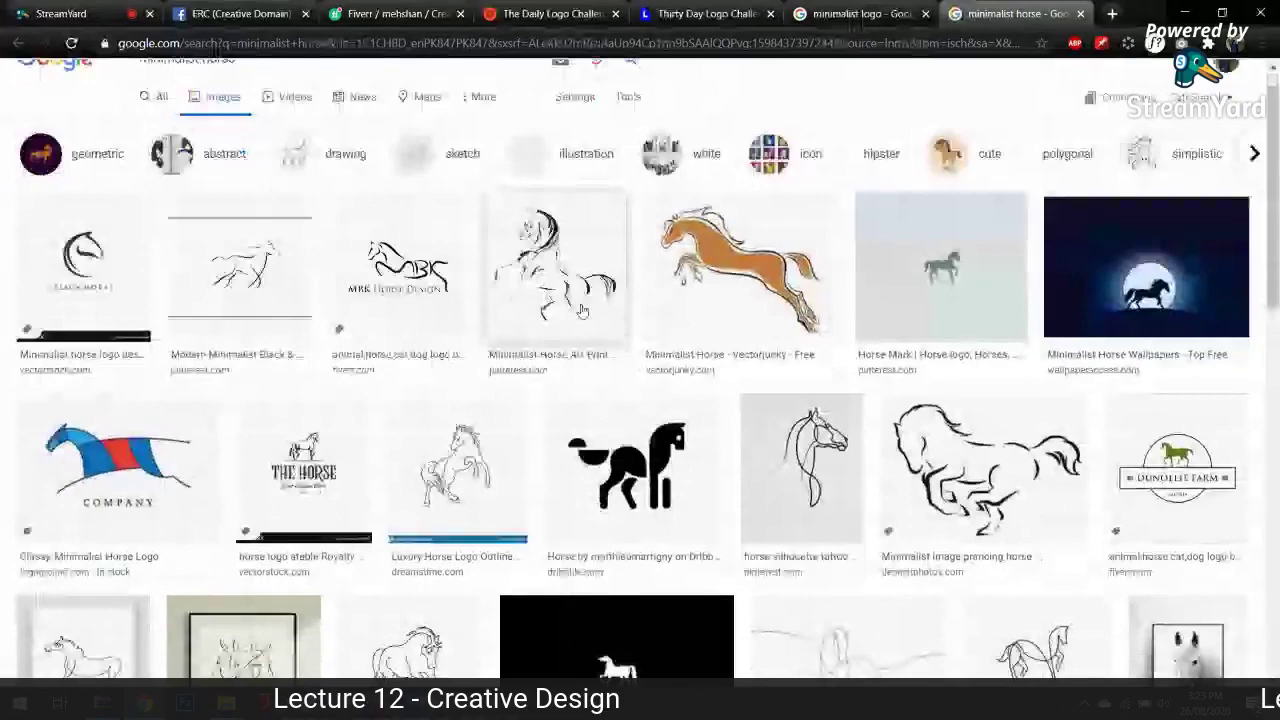
scroll(582, 311, down, 3)
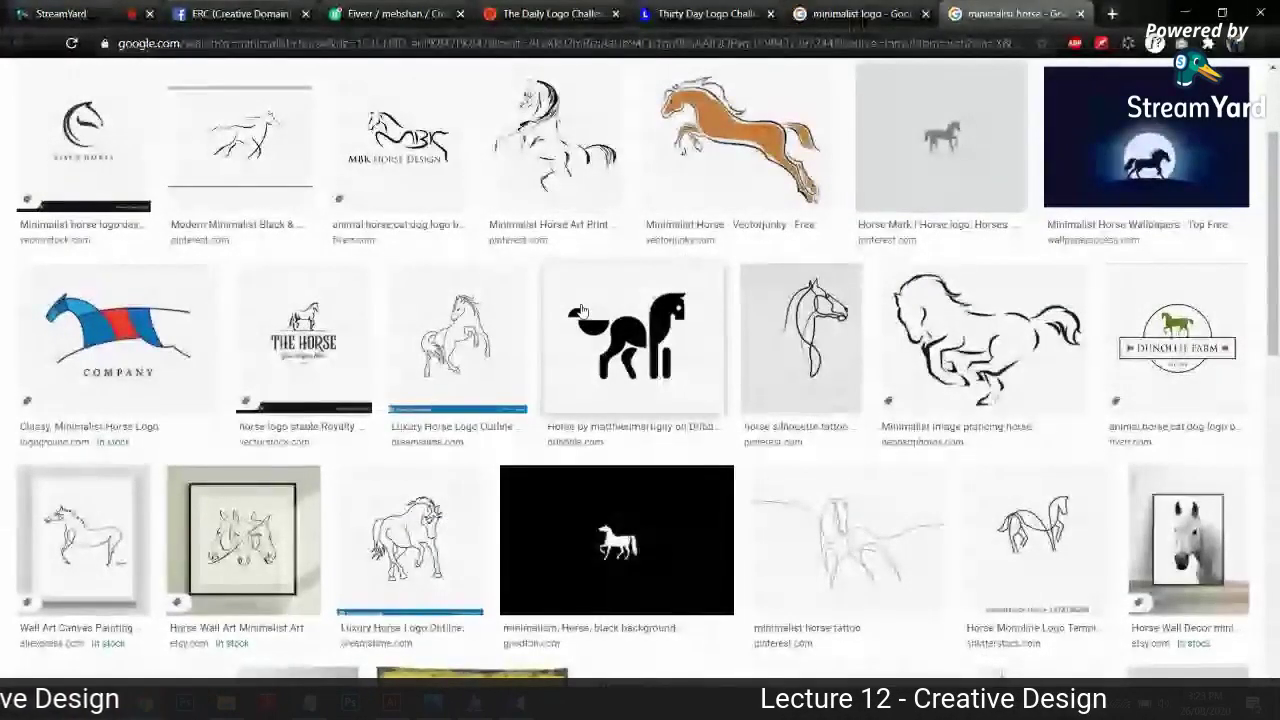
scroll(582, 311, down, 4)
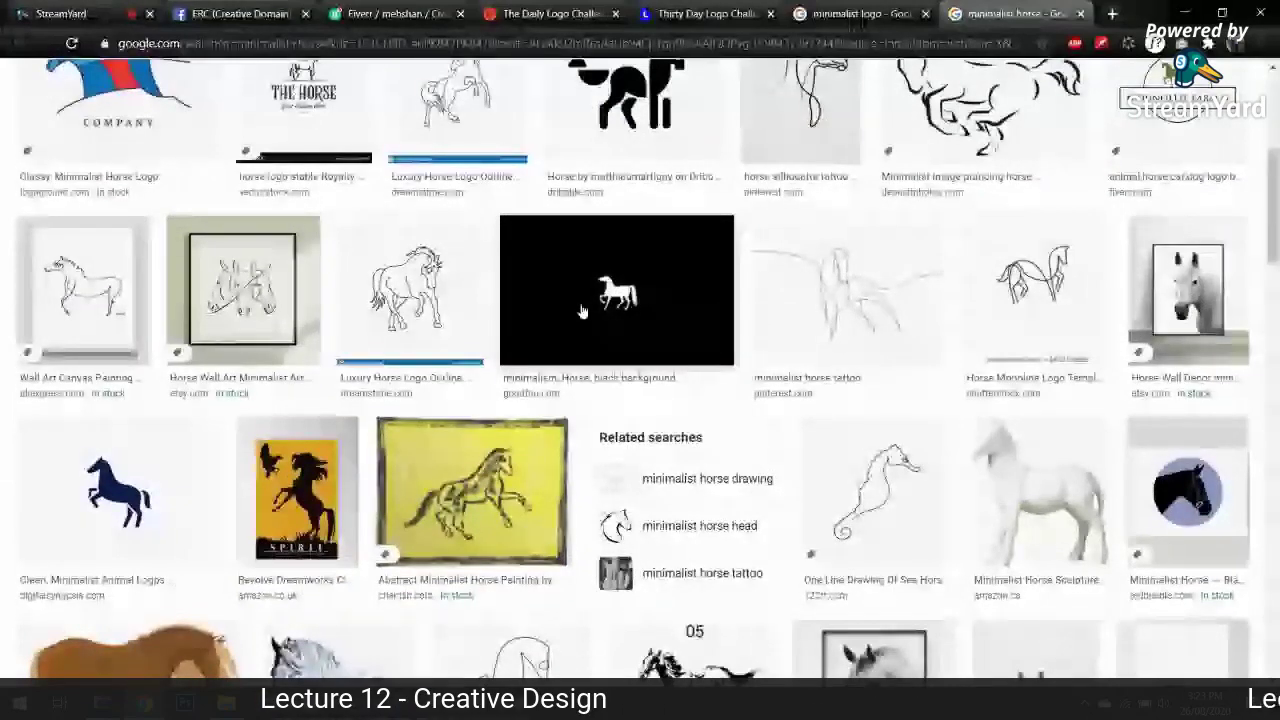
scroll(200, 428, down, 2)
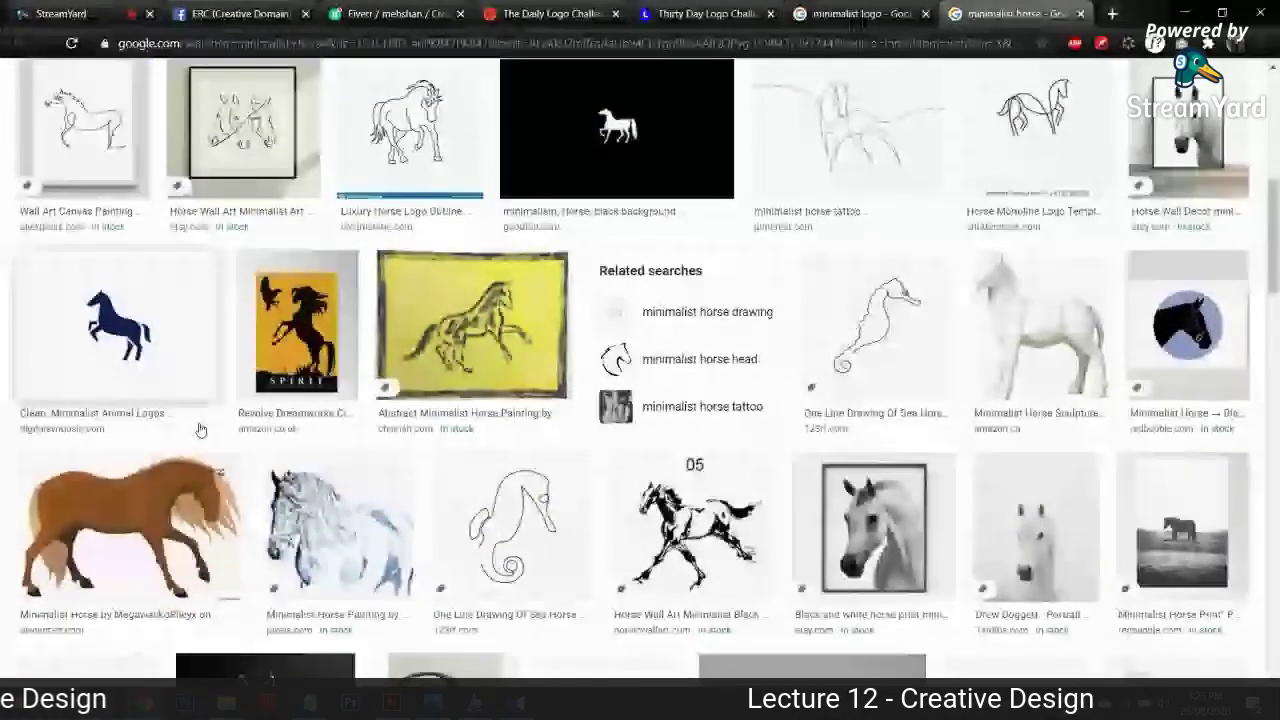
scroll(200, 430, up, 3)
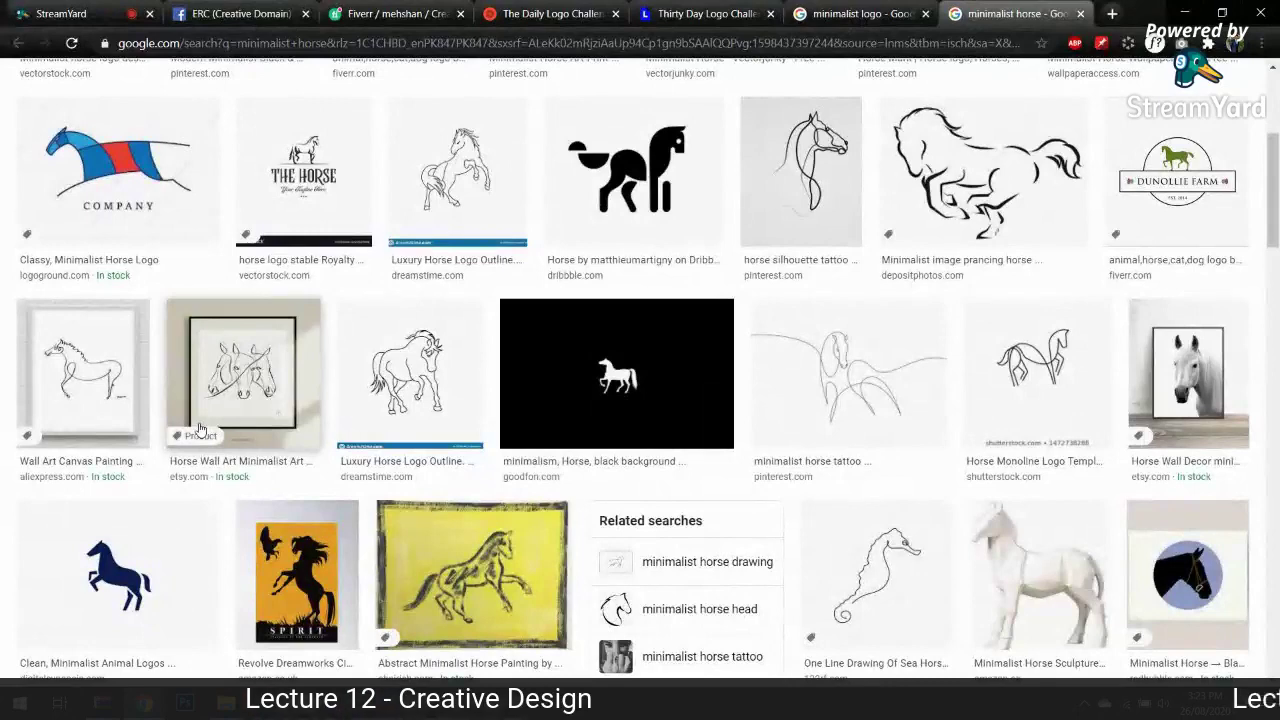
click(174, 572)
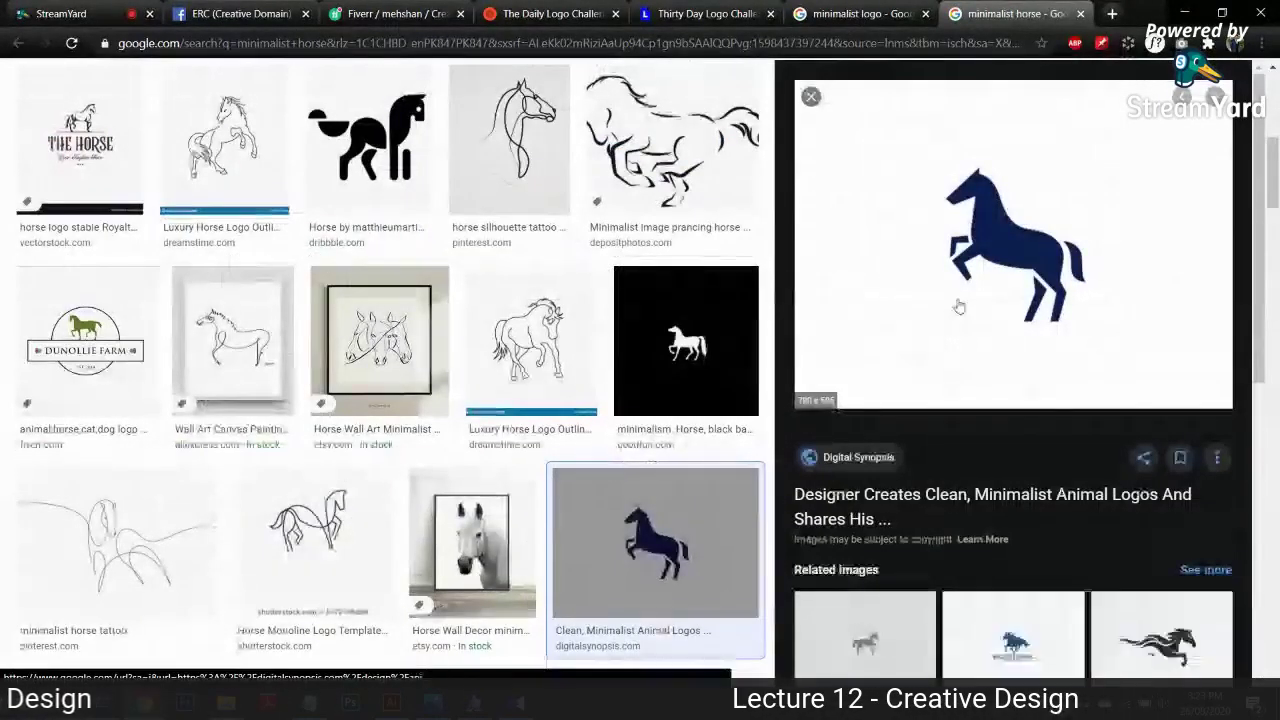
right_click(968, 270)
click(1040, 428)
Step: Switch to Illustrator, paste the horse image and scale it down to fit within the artboard
key(alt+Tab)
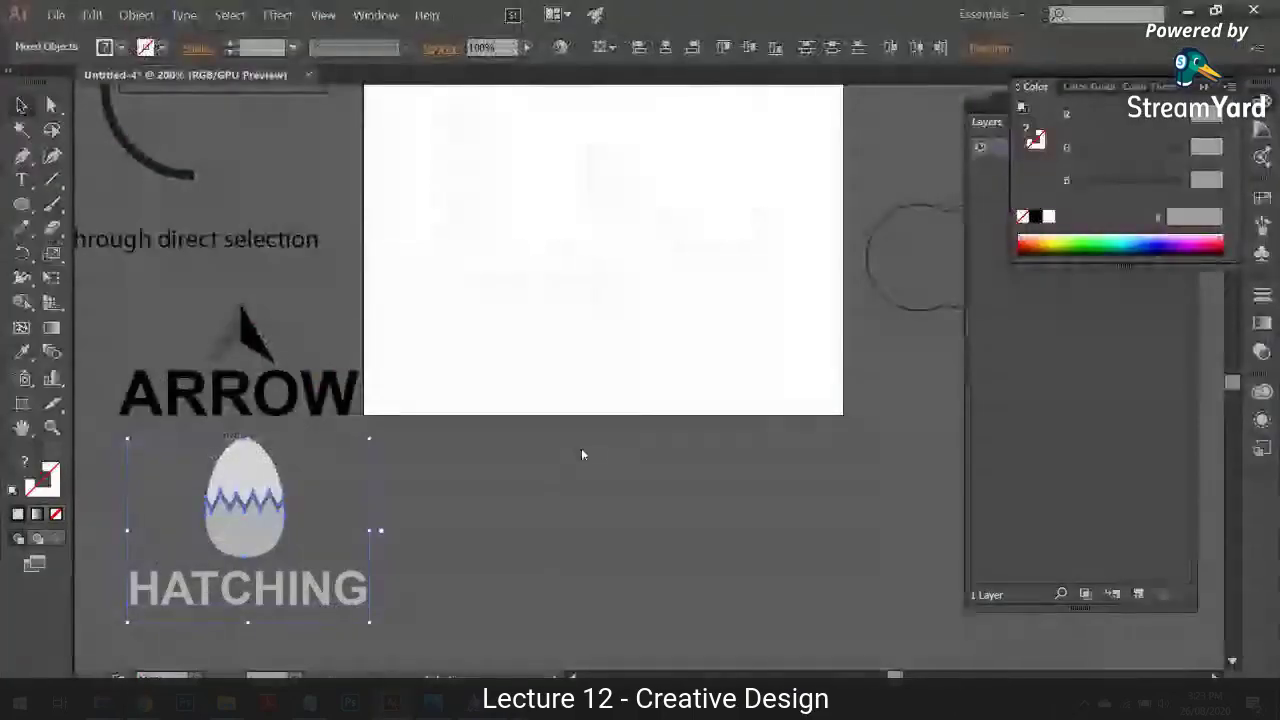
key(ctrl+v)
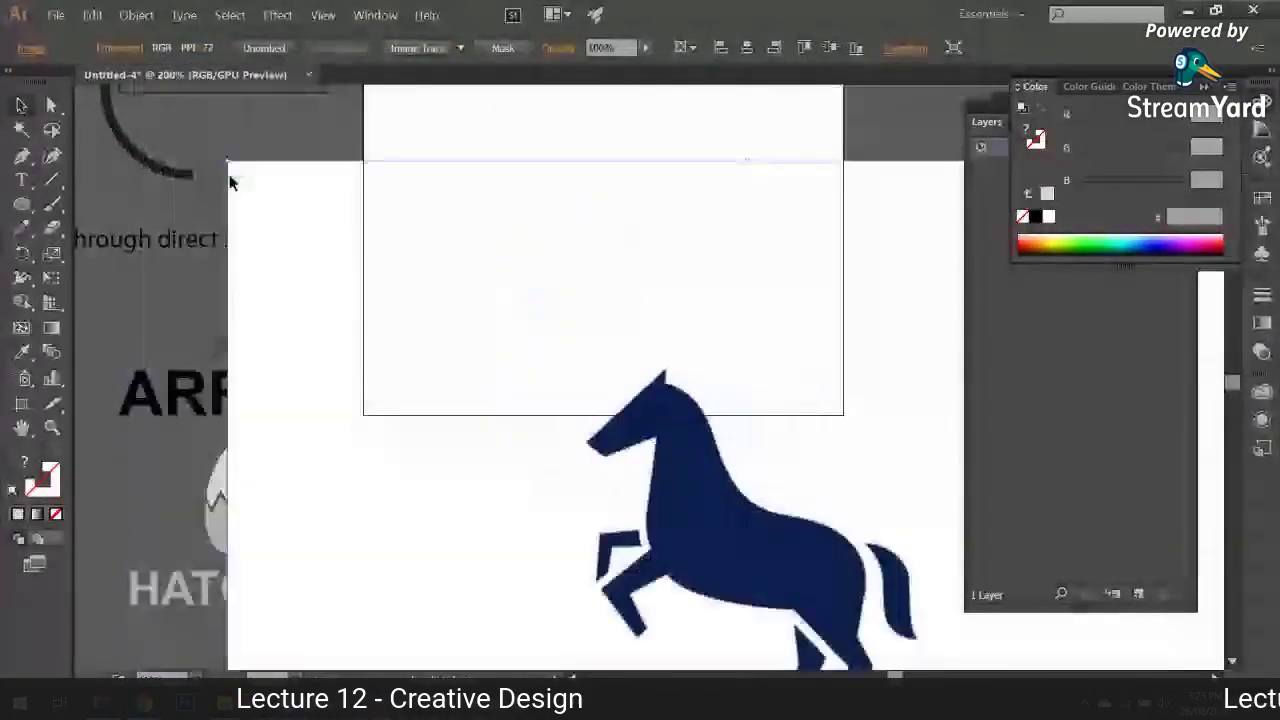
drag(229, 171, 631, 466)
drag(684, 502, 648, 454)
key(ctrl+plus)
key(ctrl+plus)
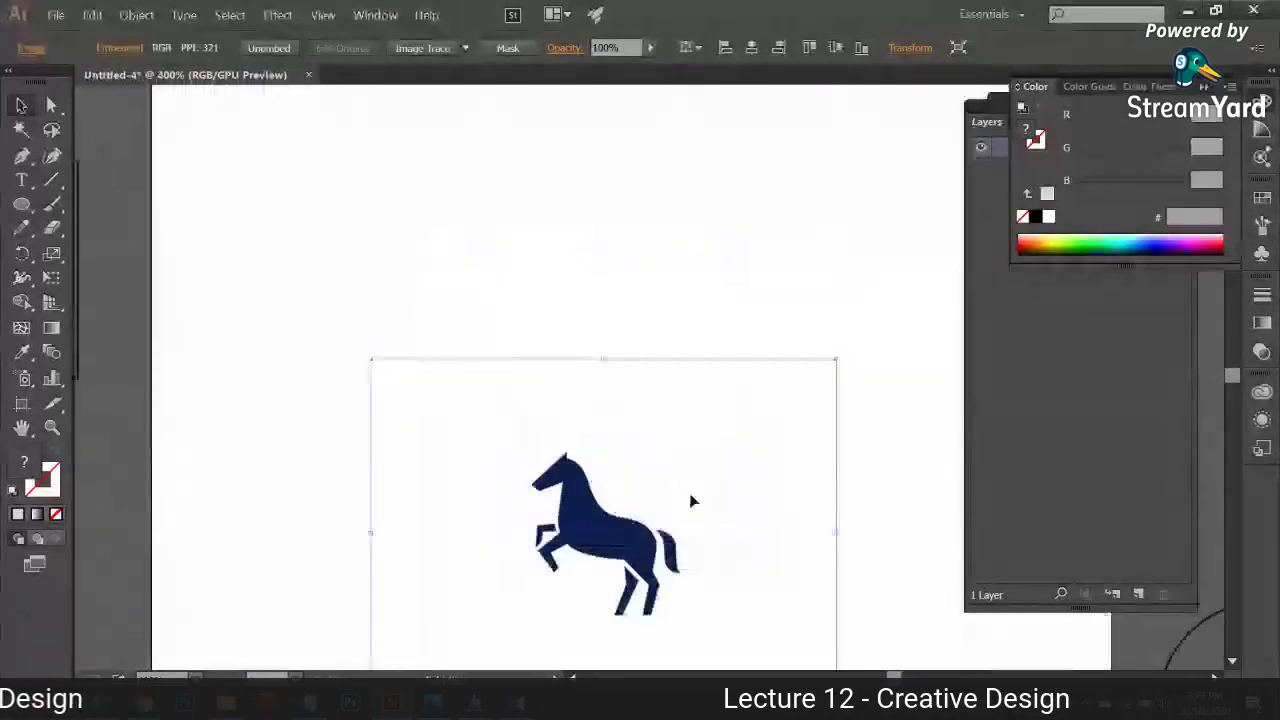
drag(691, 500, 685, 372)
drag(832, 231, 950, 141)
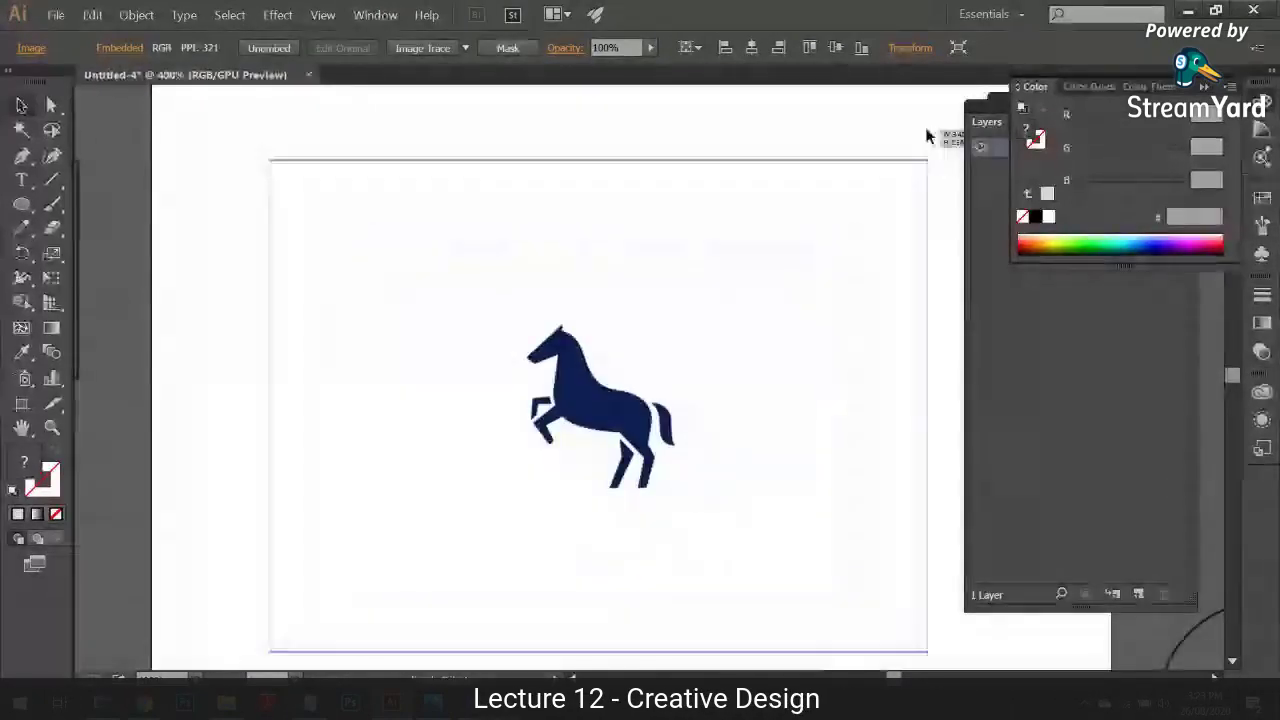
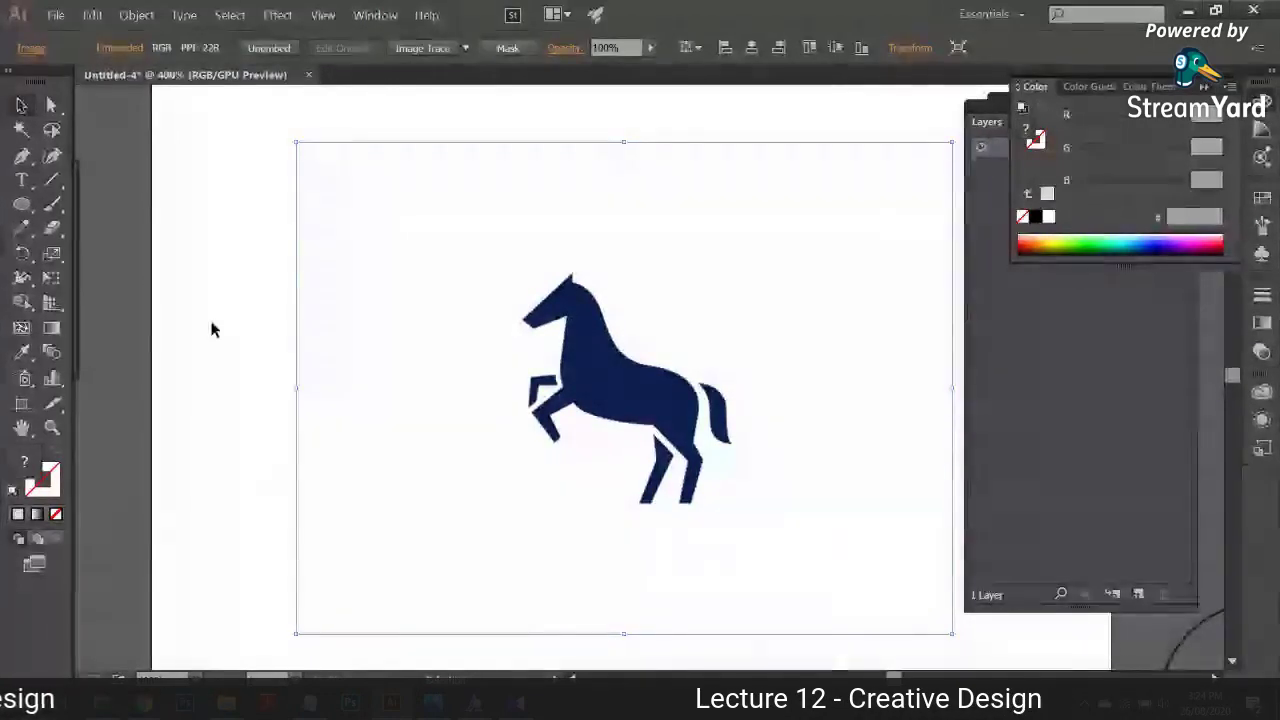
Step: Reposition the horse image on the artboard and enlarge it to nearly the full artboard width
key(ctrl+minus)
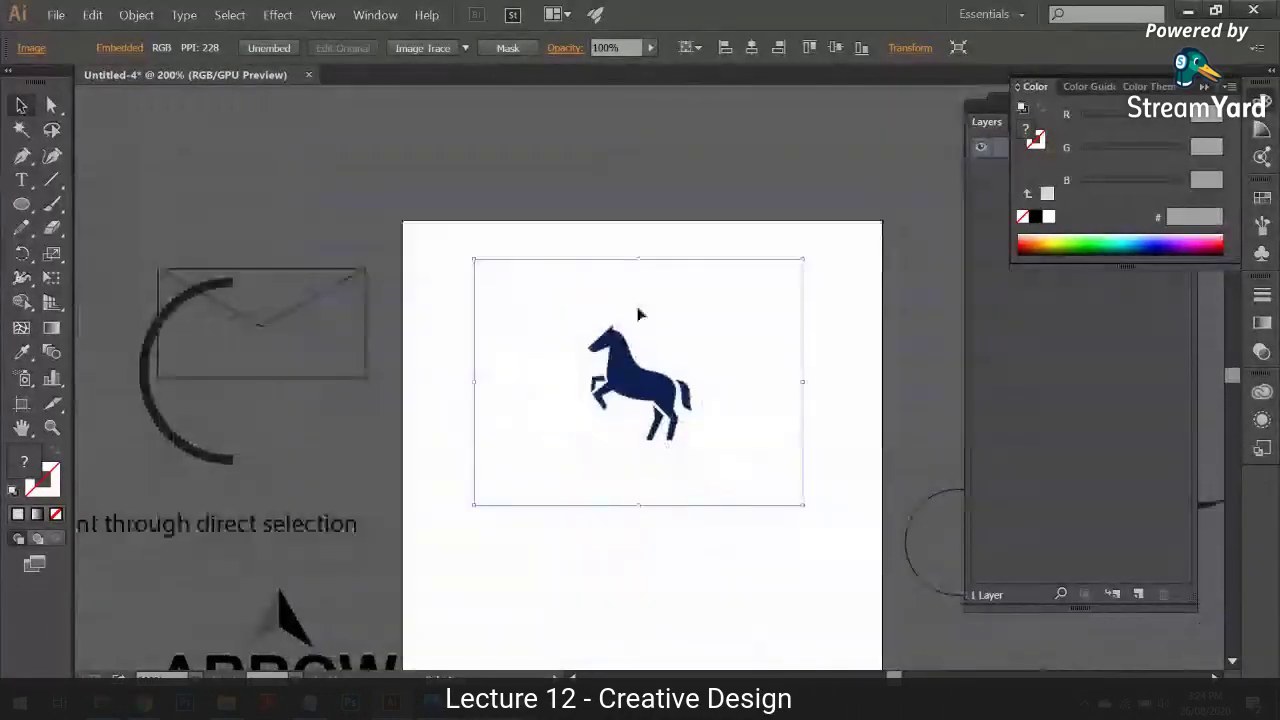
scroll(640, 315, down, 3)
drag(623, 360, 665, 290)
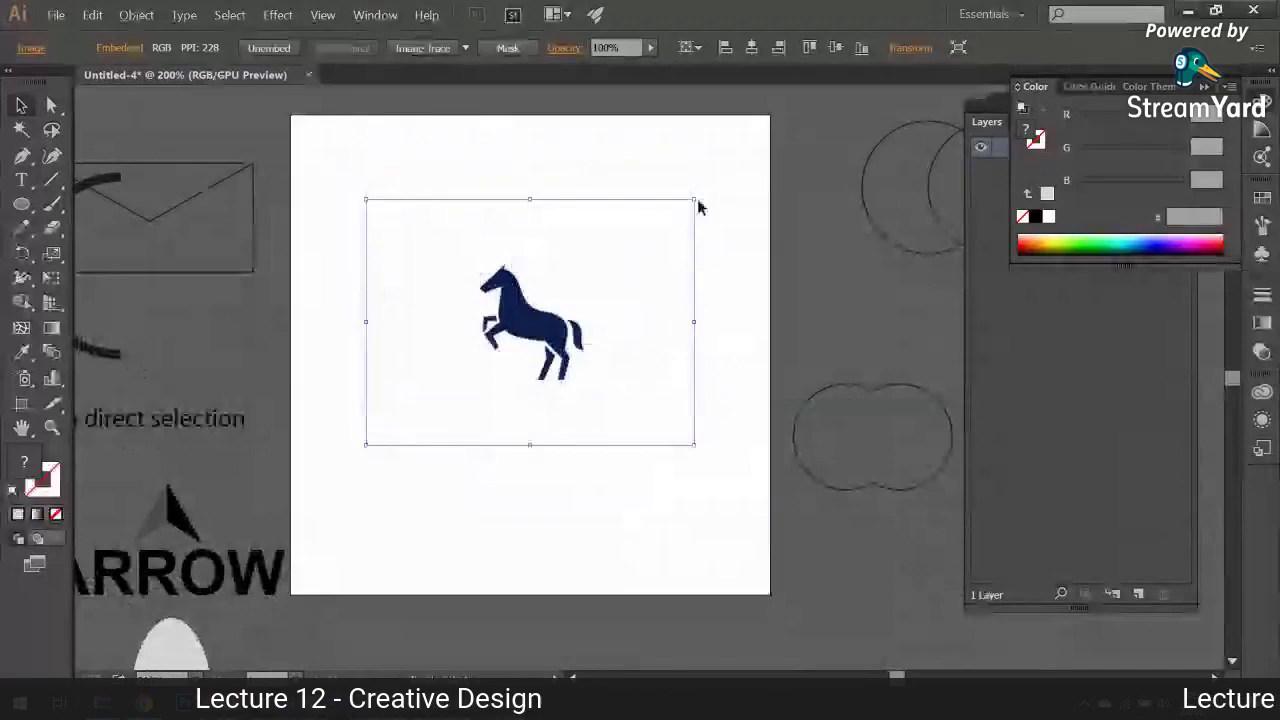
drag(698, 207, 757, 155)
drag(691, 260, 690, 270)
drag(514, 445, 720, 357)
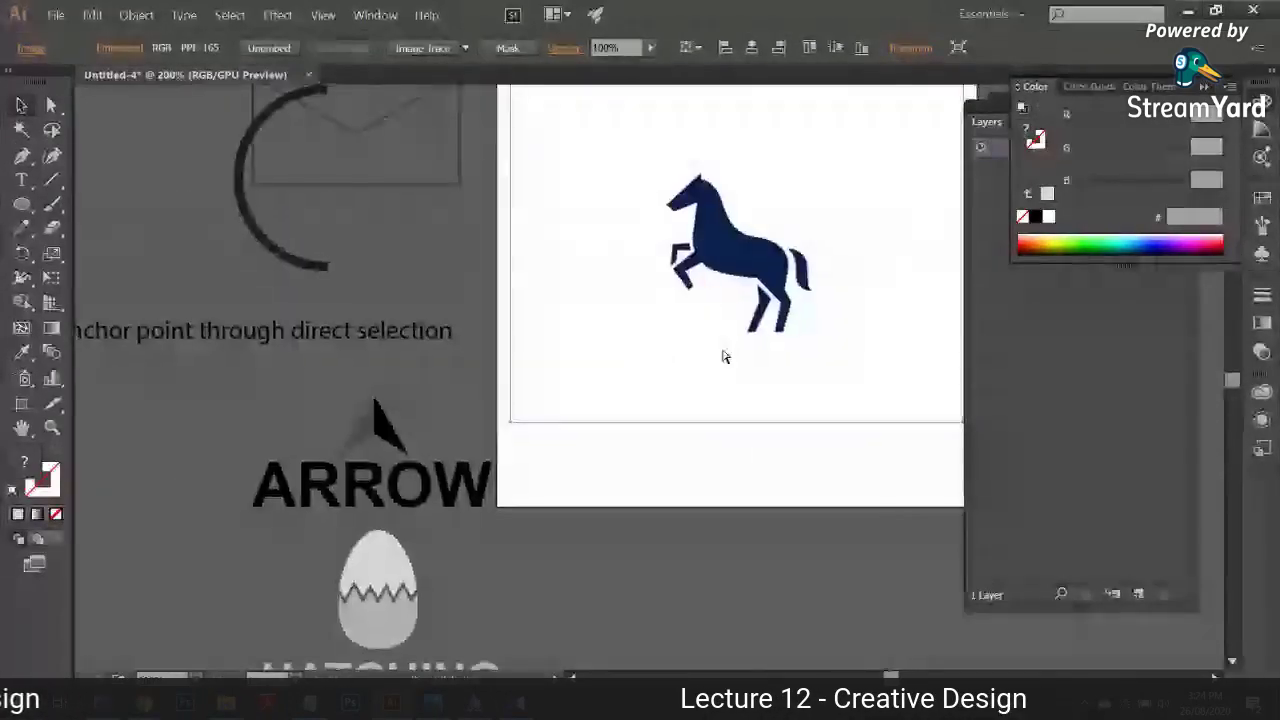
Step: Create a new 5 x 5 in RGB document with one artboard
key(ctrl+1)
key(ctrl+n)
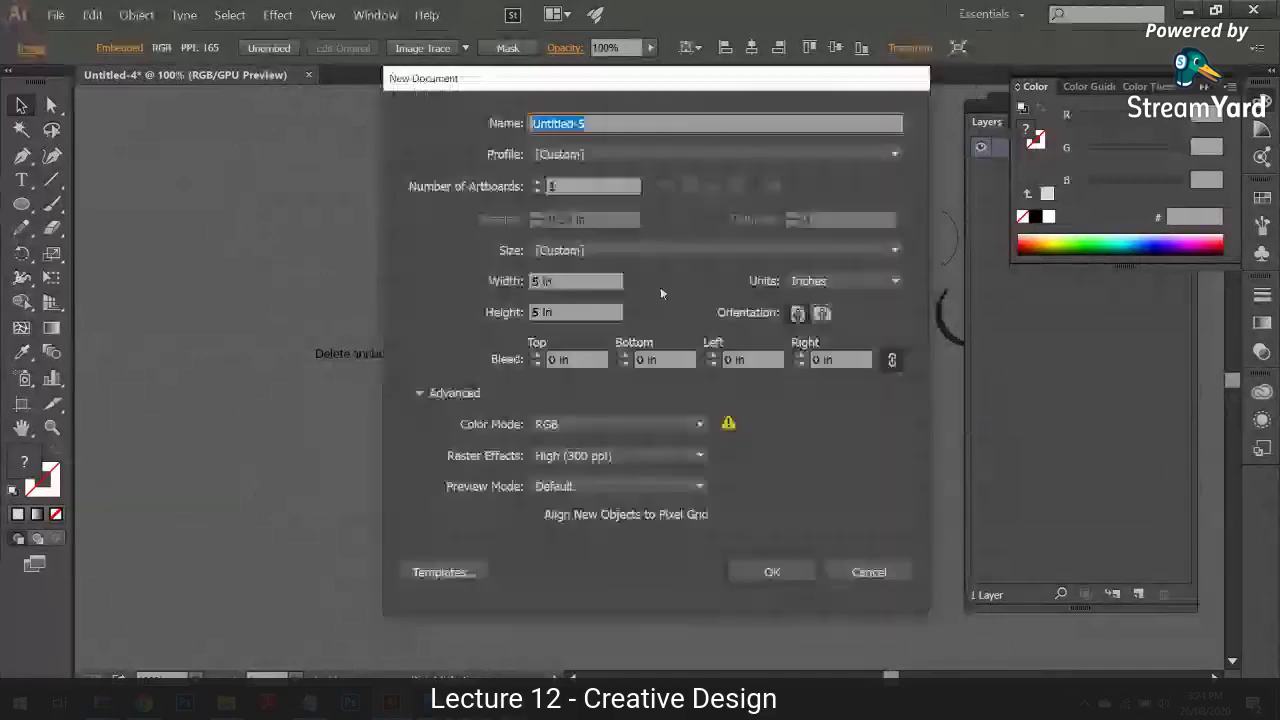
key(Return)
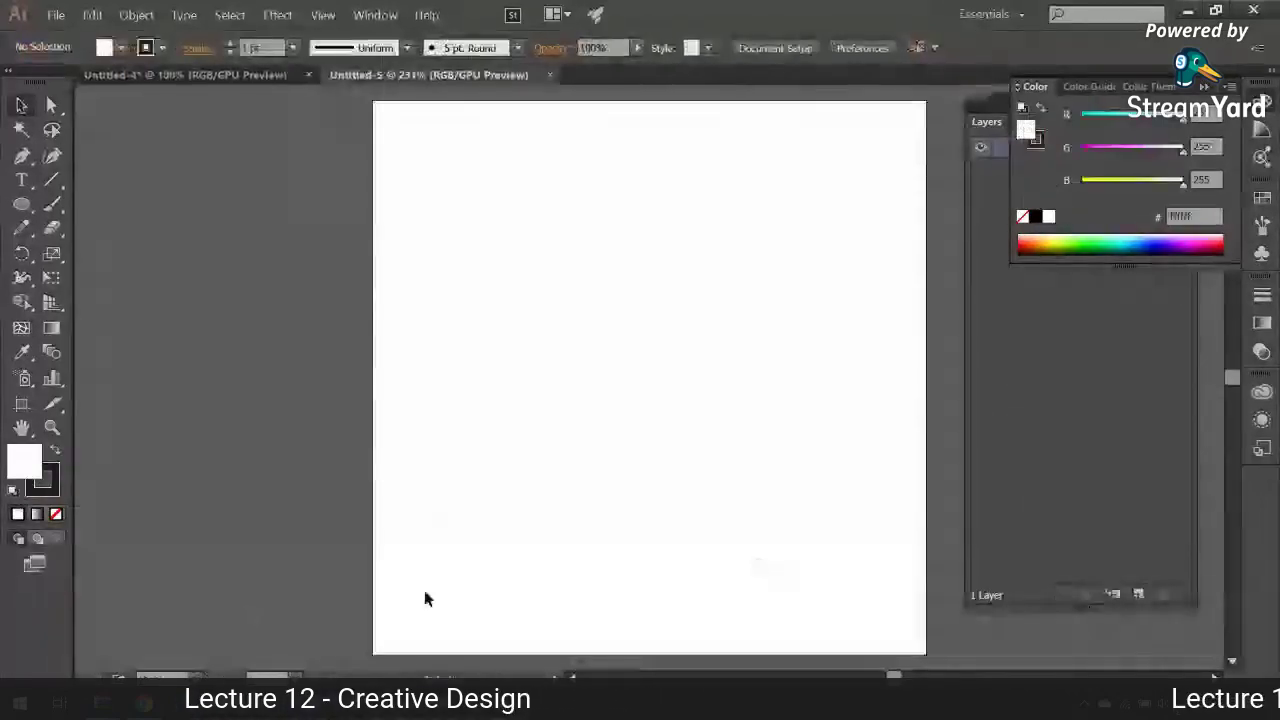
Step: Paste the horse image into the new document and scale it down around the artboard
key(ctrl+v)
key(ctrl+1)
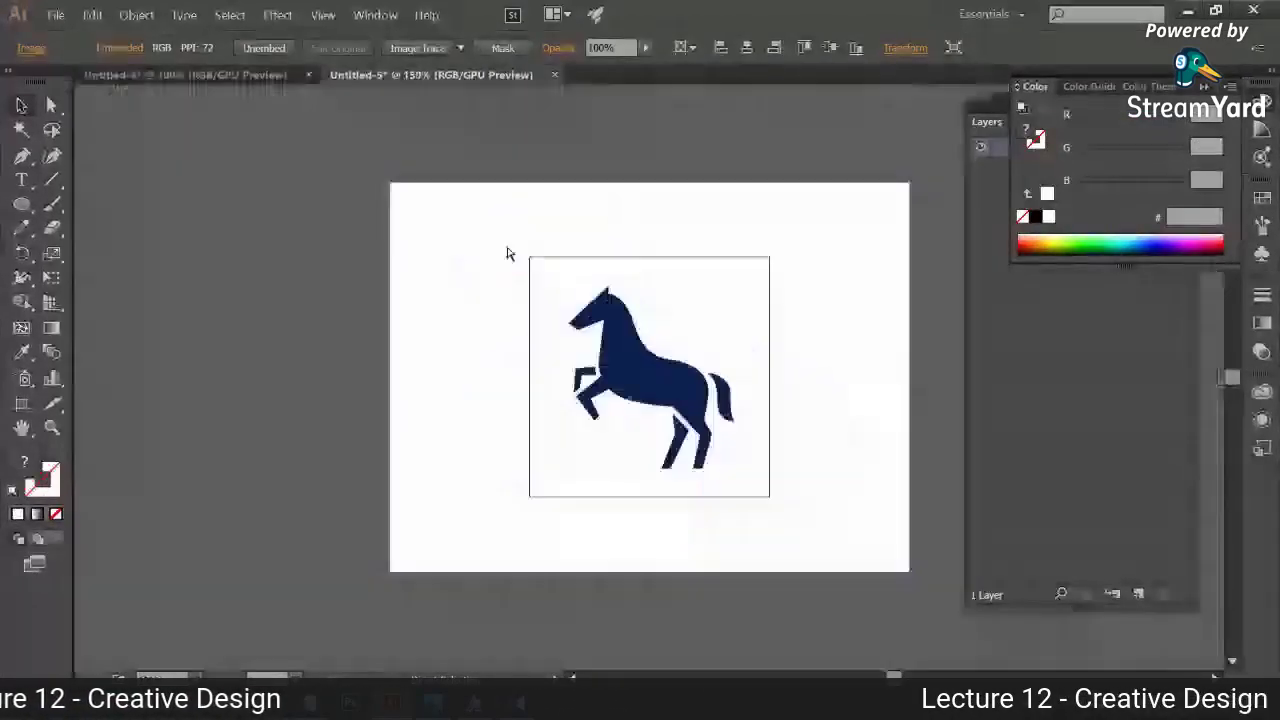
drag(398, 186, 535, 278)
key(ctrl+equal)
key(ctrl+equal)
key(ctrl+equal)
key(ctrl+equal)
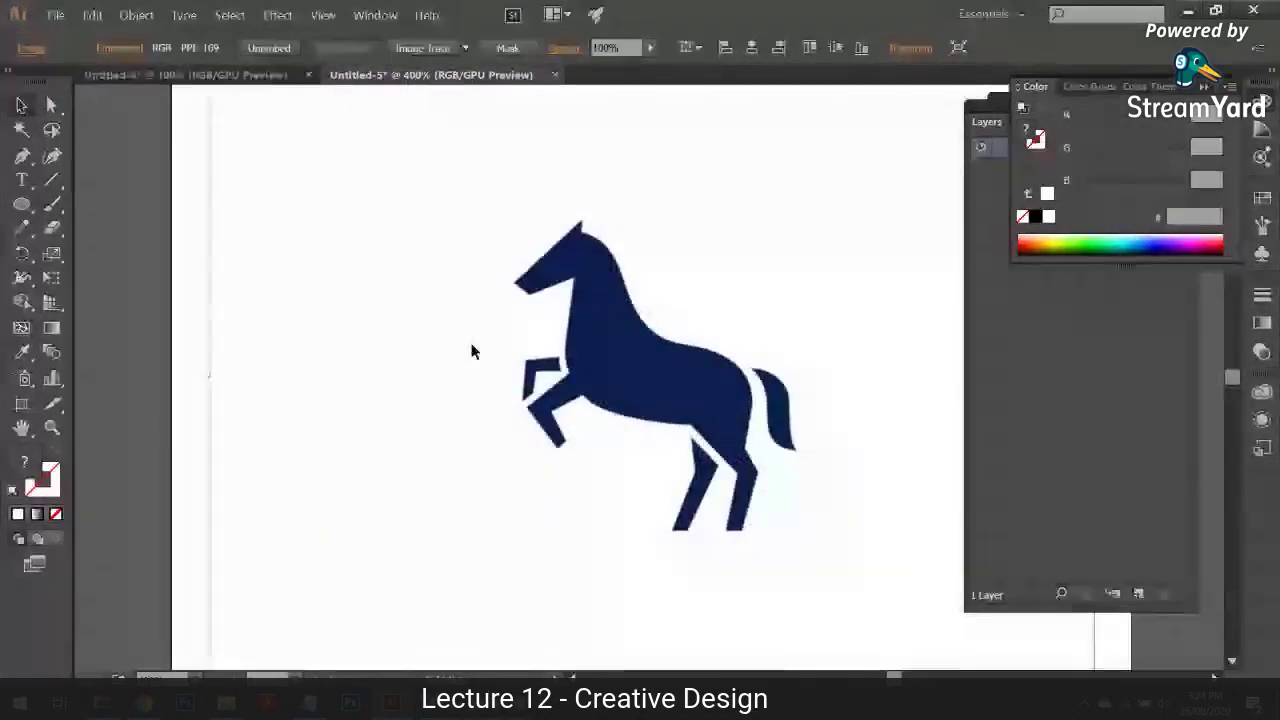
Step: Deselect the horse image, lock Layer 1 and add a new layer above it for tracing
click(1207, 90)
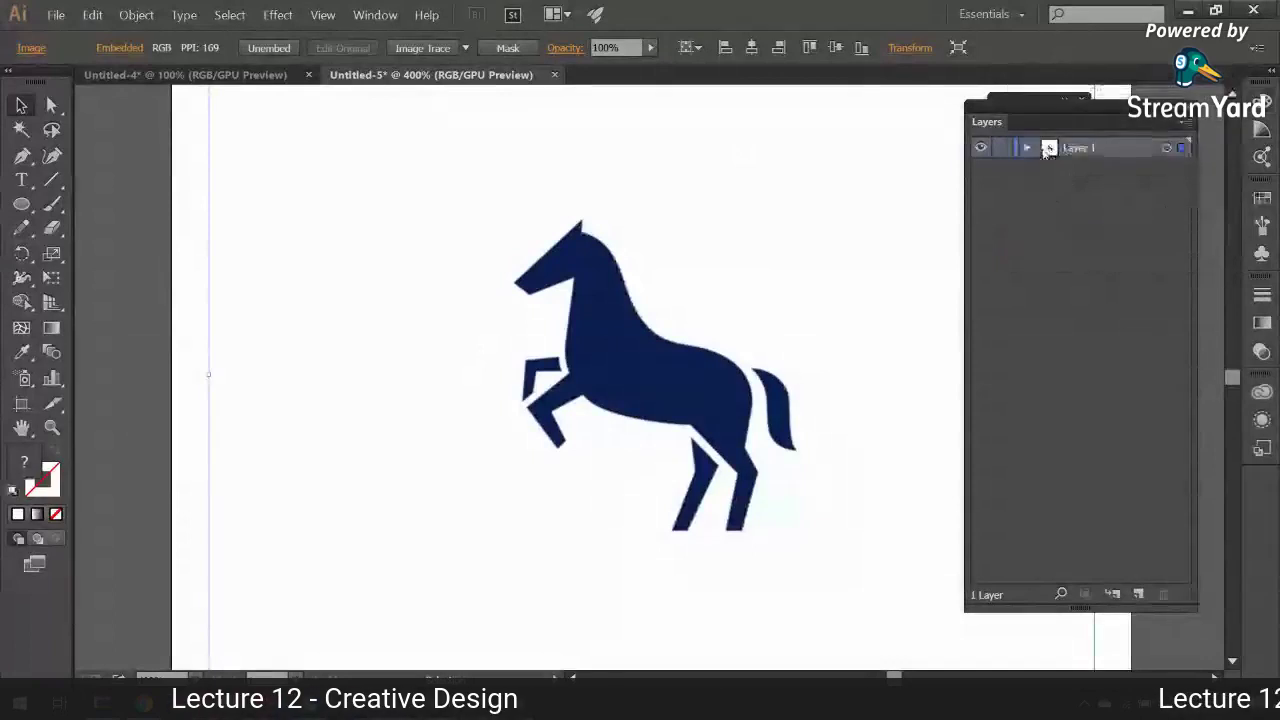
key(ctrl+shift+a)
click(1138, 594)
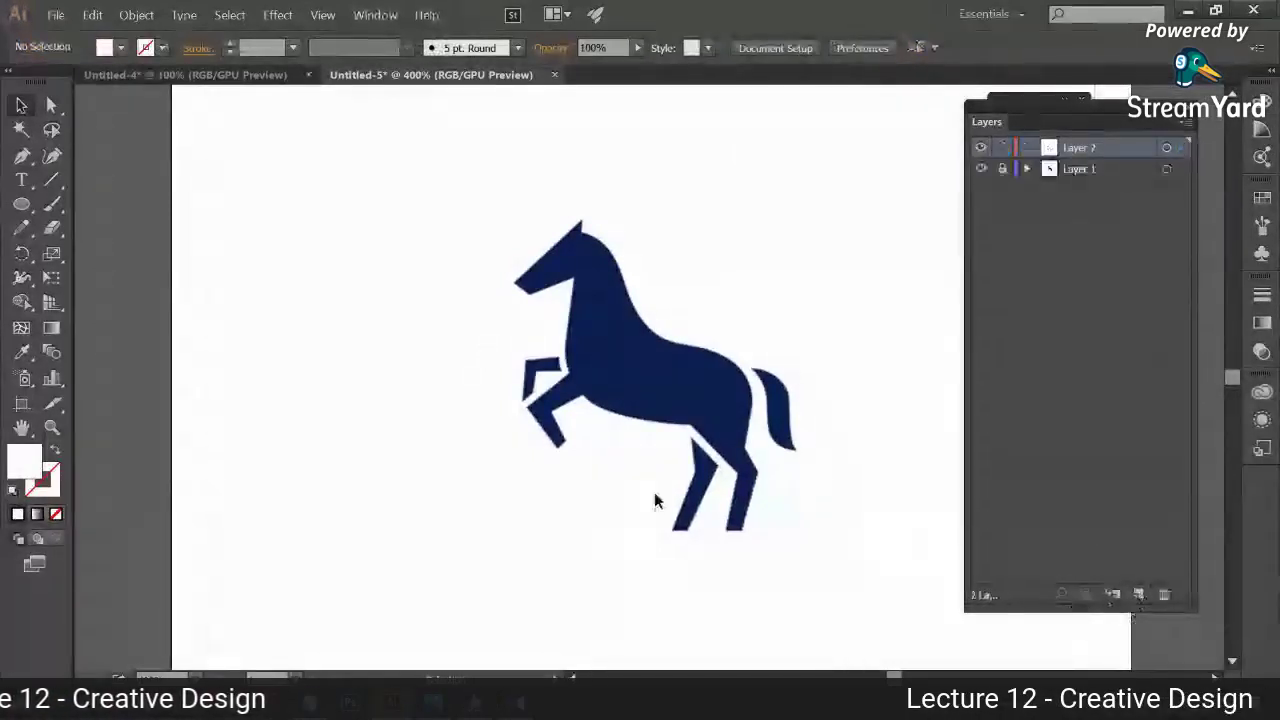
Step: Start a Pen path at the horse's muzzle and trace over the ear and down the curved back of the neck
key(ctrl+equal)
scroll(529, 386, up, 3)
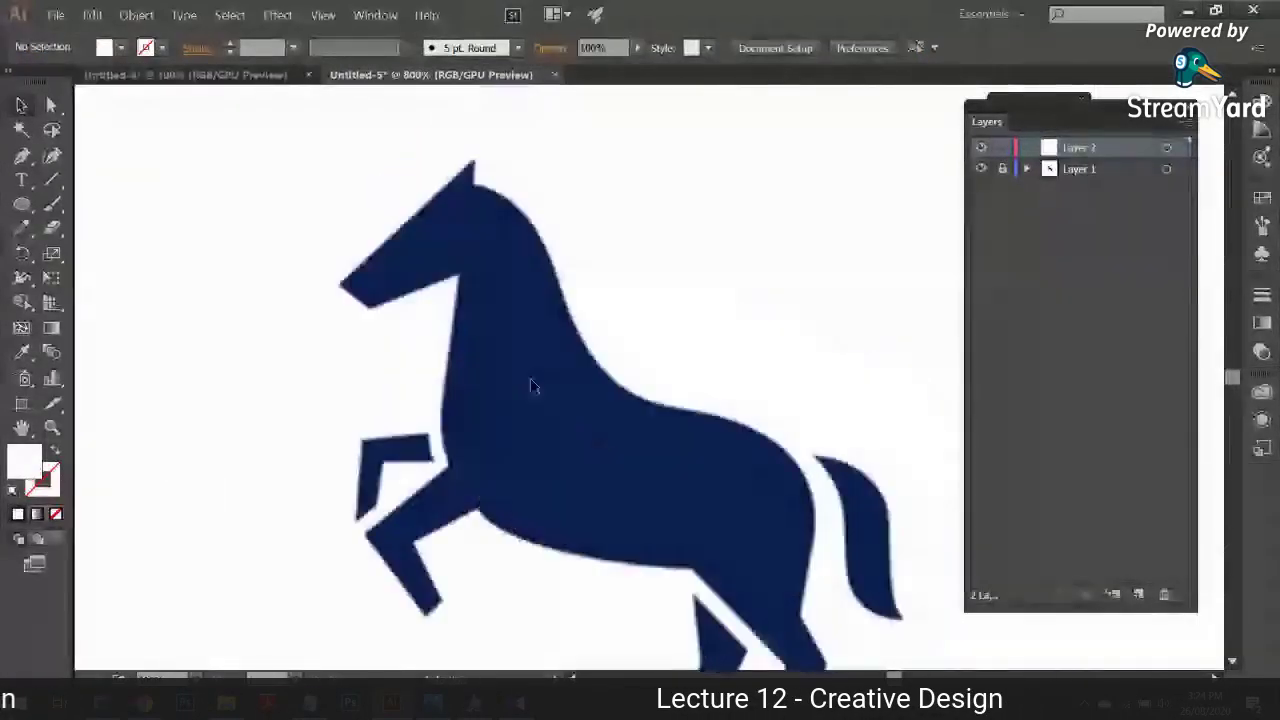
key(p)
click(341, 290)
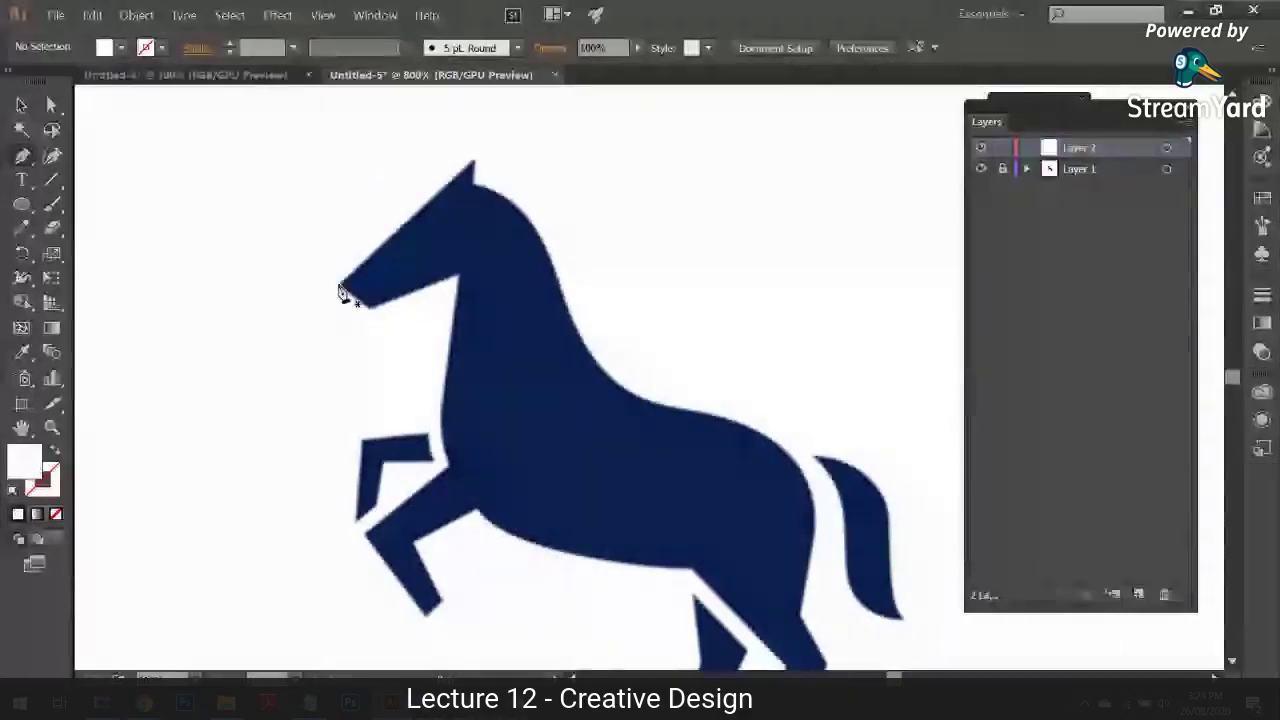
click(474, 165)
drag(474, 165, 474, 186)
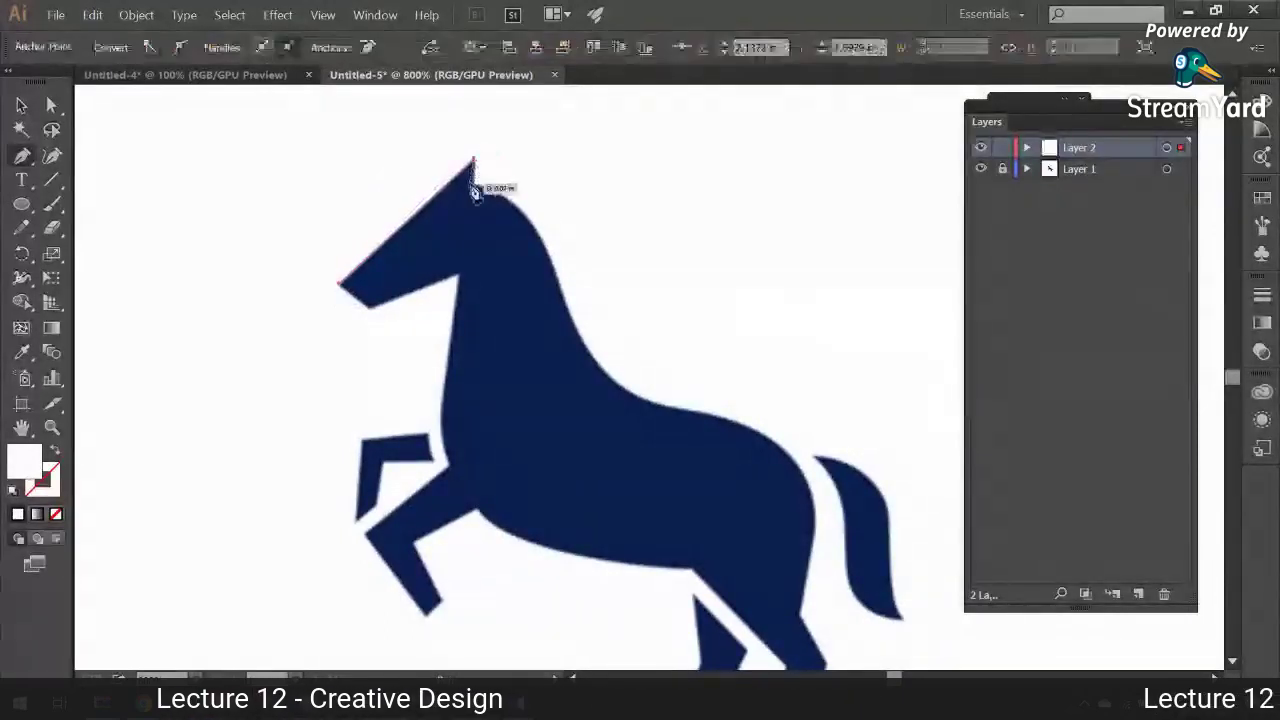
click(557, 272)
drag(565, 300, 595, 370)
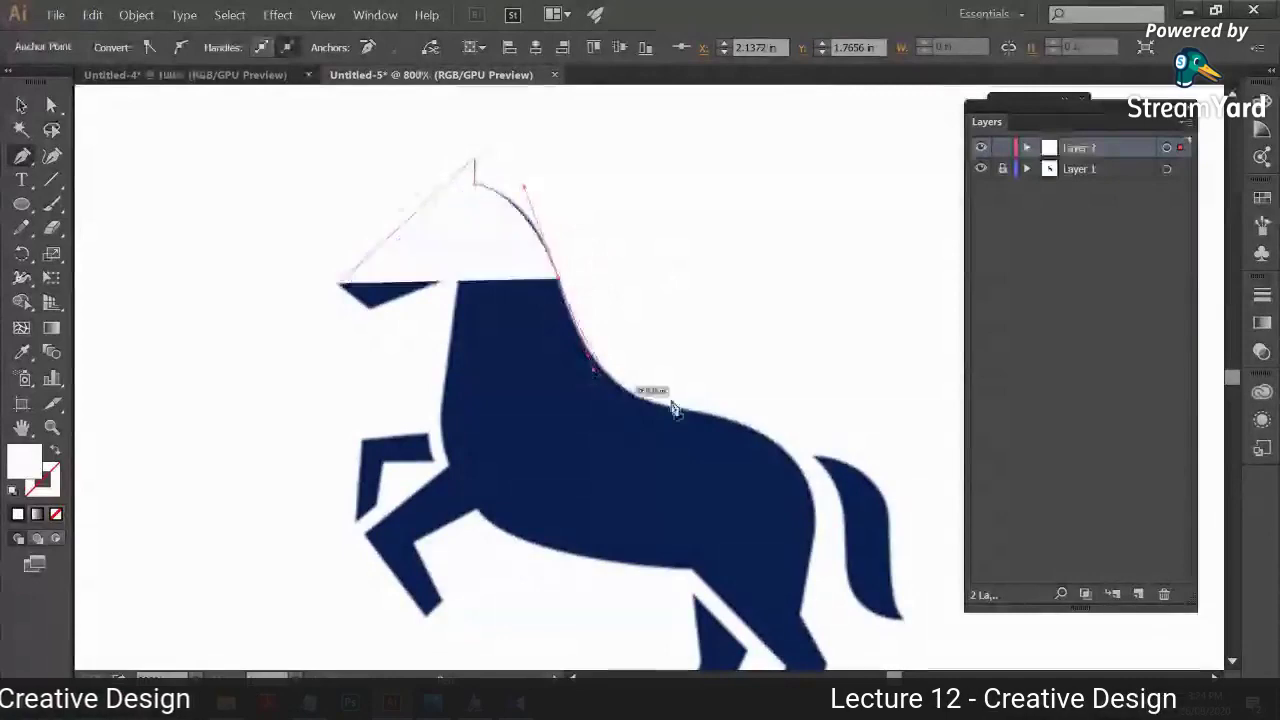
Step: Continue the Pen path along the horse's back, around the rump and down the outer edge of the hind leg
click(786, 429)
scroll(792, 385, down, 3)
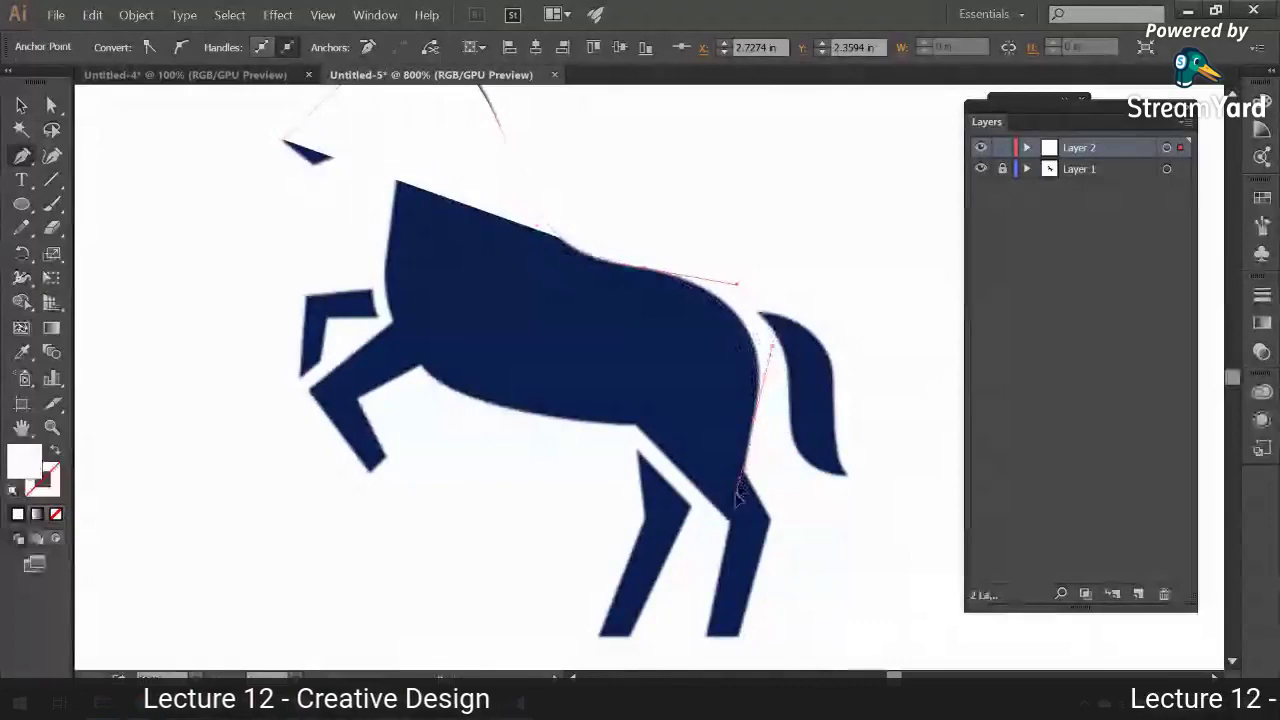
mouse_move(745, 478)
mouse_down()
mouse_move(790, 545)
mouse_move(773, 530)
mouse_move(771, 480)
mouse_move(743, 480)
mouse_up()
scroll(773, 530, down, 3)
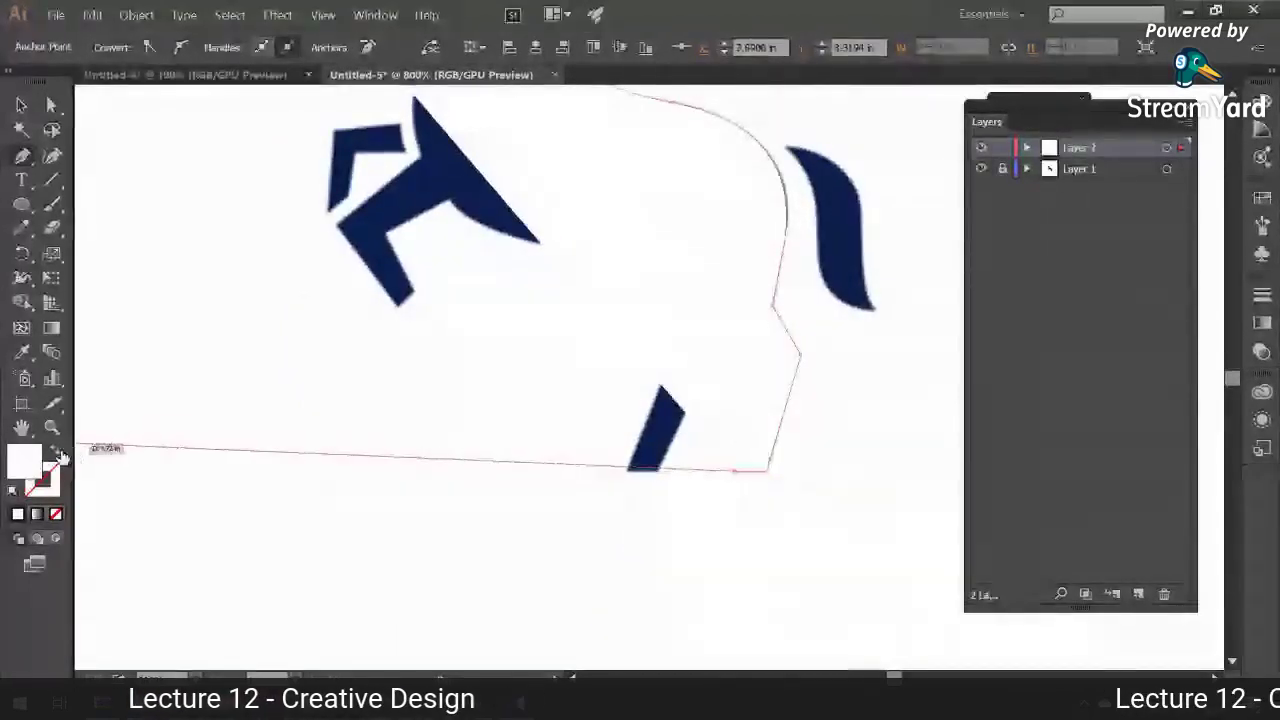
Step: Swap the path's fill and stroke for no fill with a white outline, undoing the stray anchor point
click(96, 424)
key(shift+x)
key(ctrl+z)
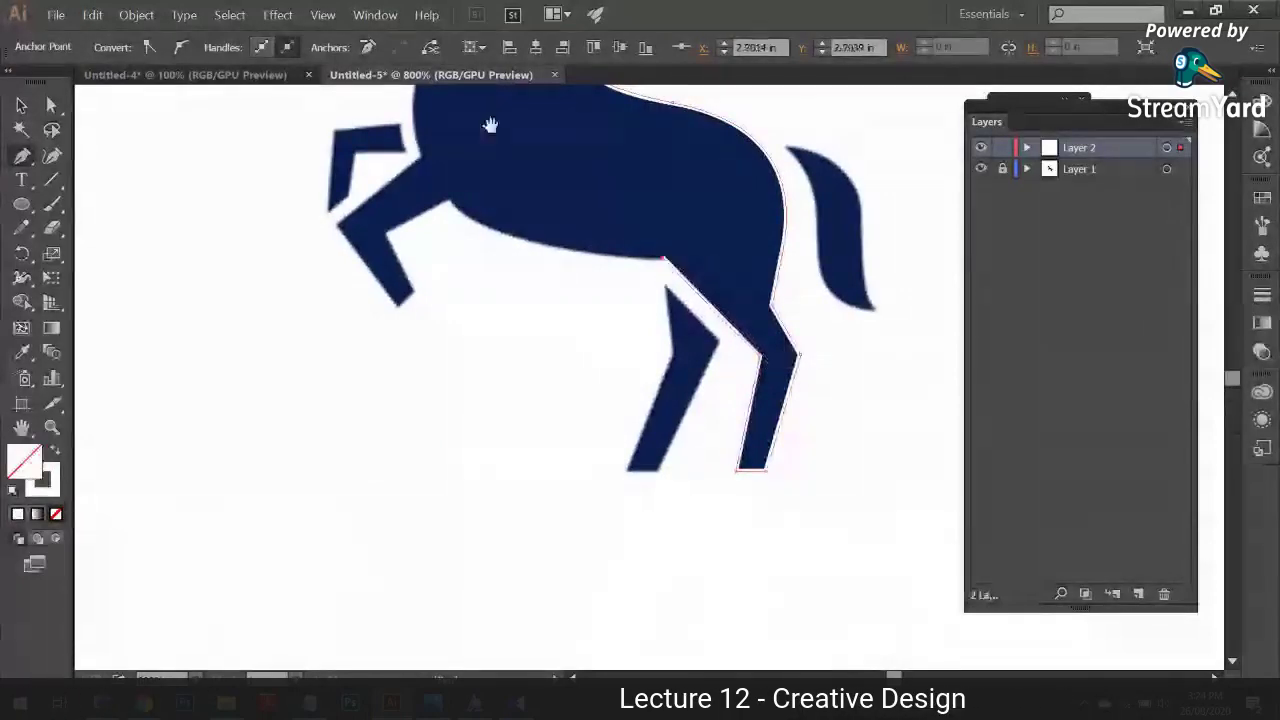
Step: Continue the Pen path along the horse's belly and around the angular raised front leg down to its hoof and back up to the knee
drag(713, 296, 786, 366)
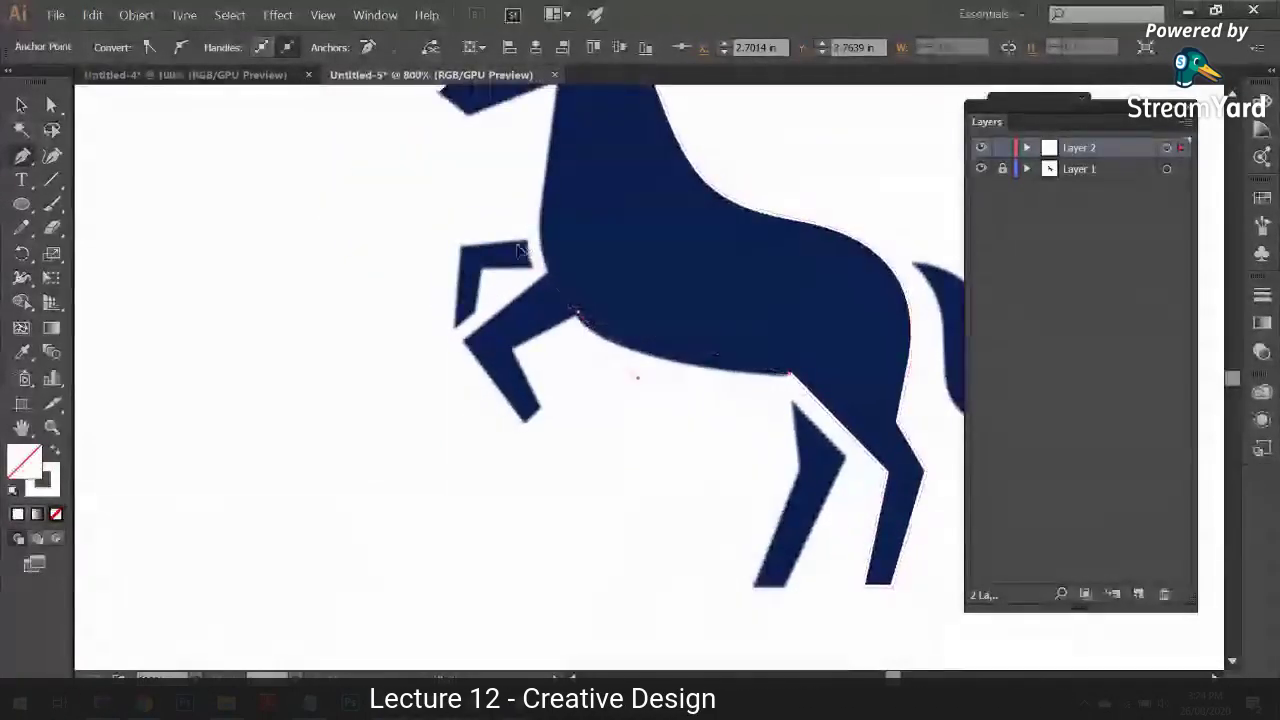
click(577, 316)
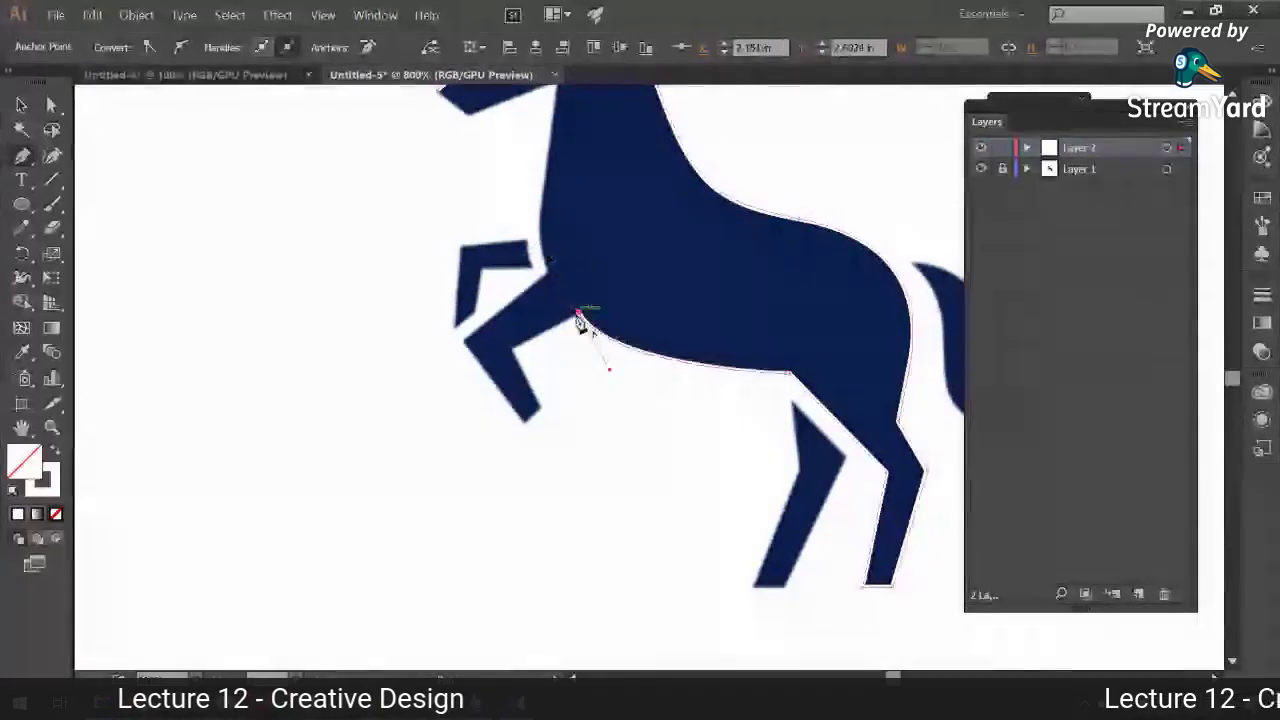
click(513, 348)
click(541, 410)
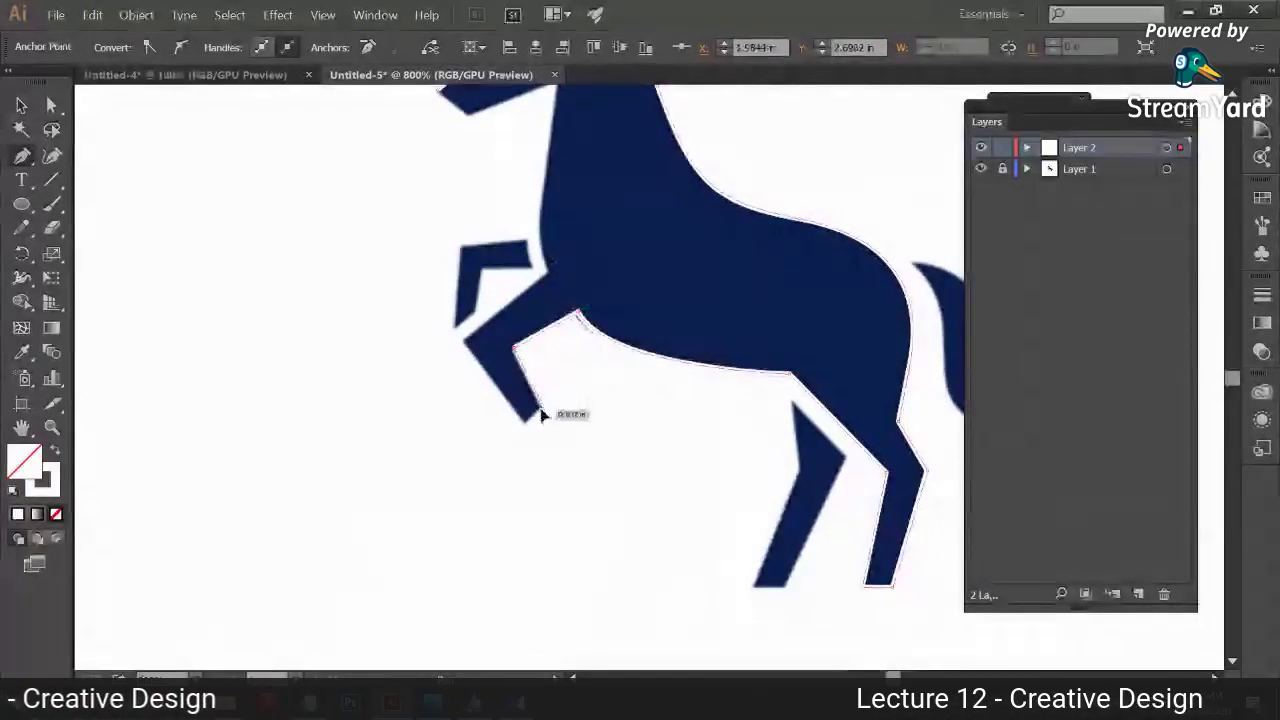
click(527, 420)
click(465, 344)
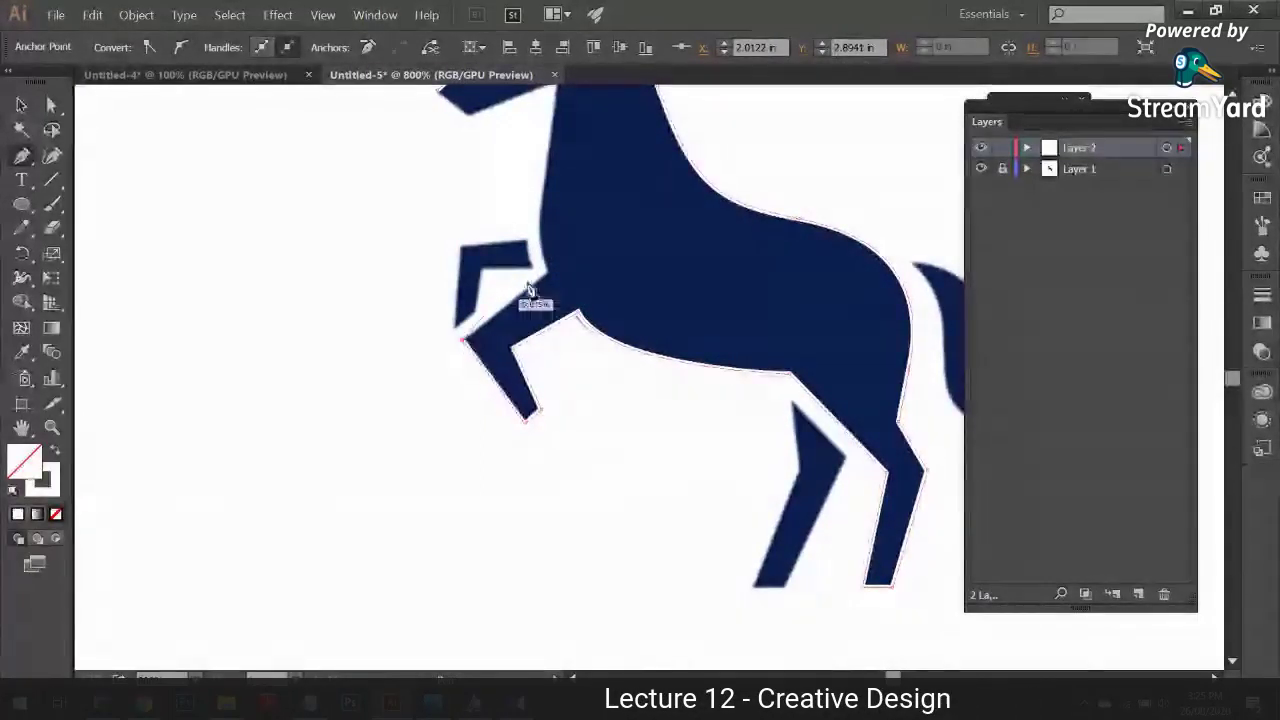
Step: Trace the chest and throat up to the jaw and finish the body outline at the horse's muzzle
scroll(556, 282, up, 4)
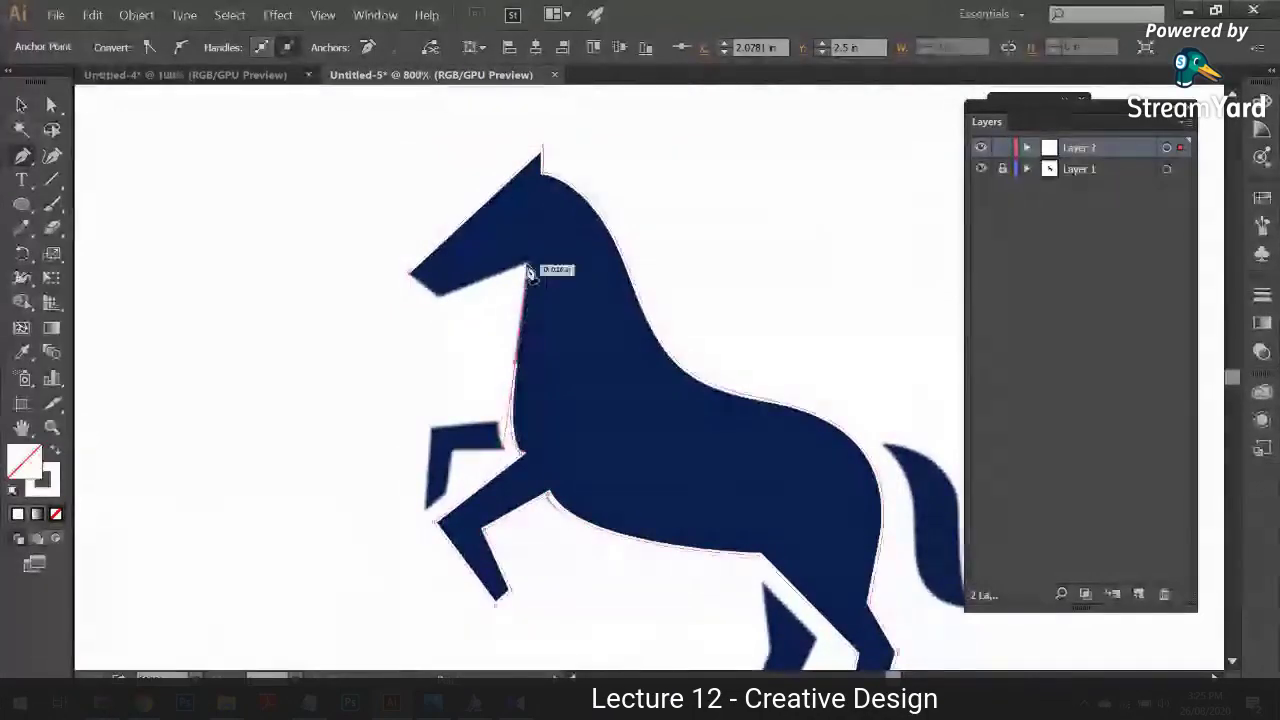
click(529, 263)
click(440, 294)
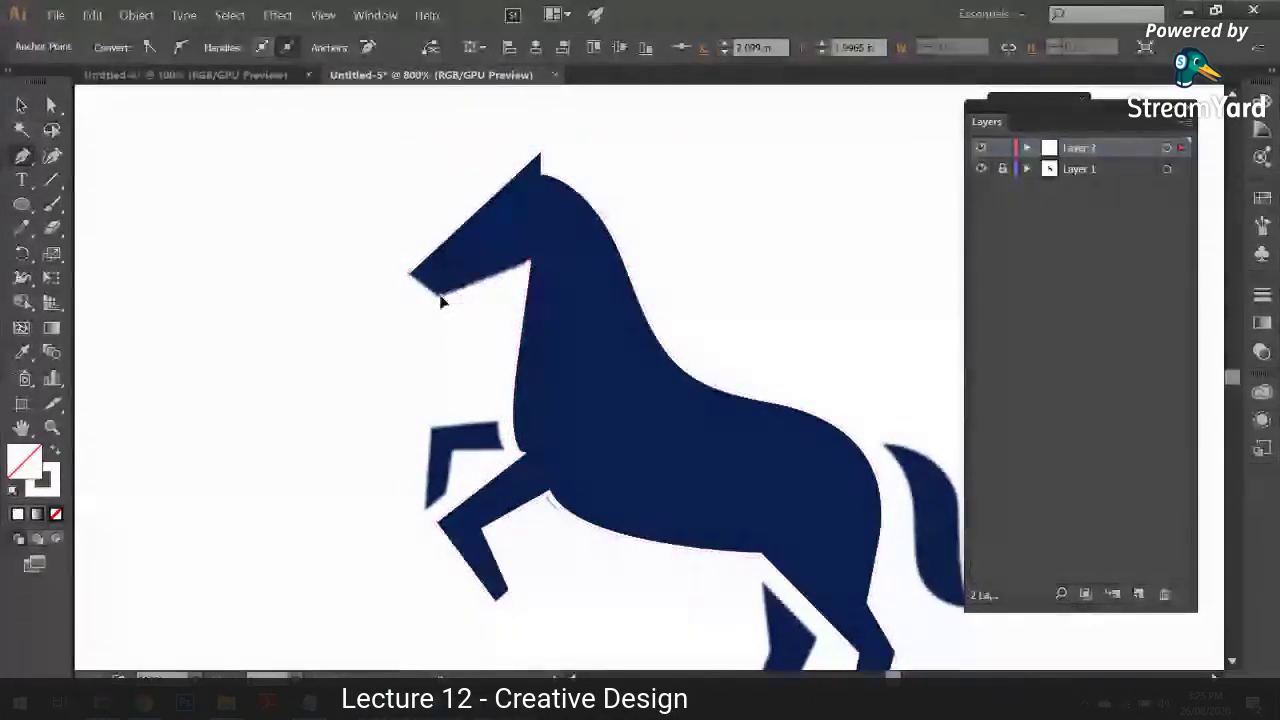
Step: Fill the traced body with the navy sampled from the horse reference and deselect it
click(22, 353)
click(475, 235)
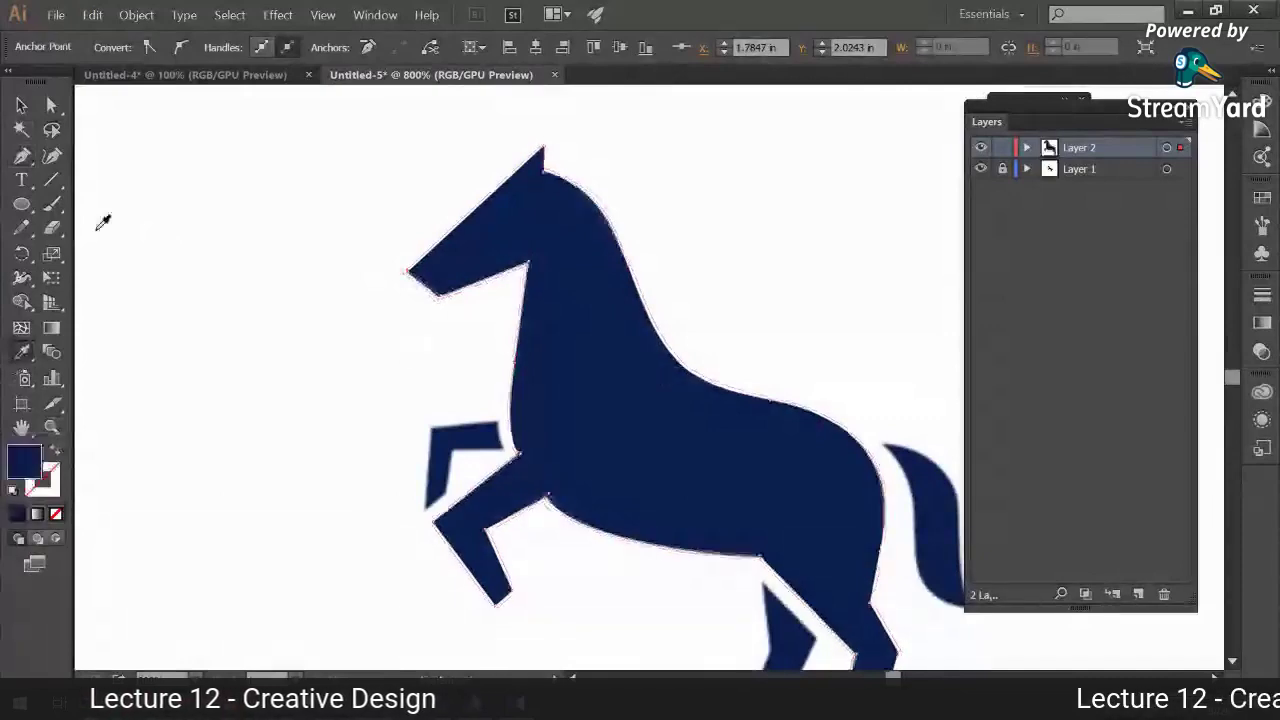
click(22, 105)
click(137, 215)
drag(373, 275, 320, 229)
Step: Trace the separate front leg with the Pen tool as a closed navy-filled shape without a stroke and deselect it
key(p)
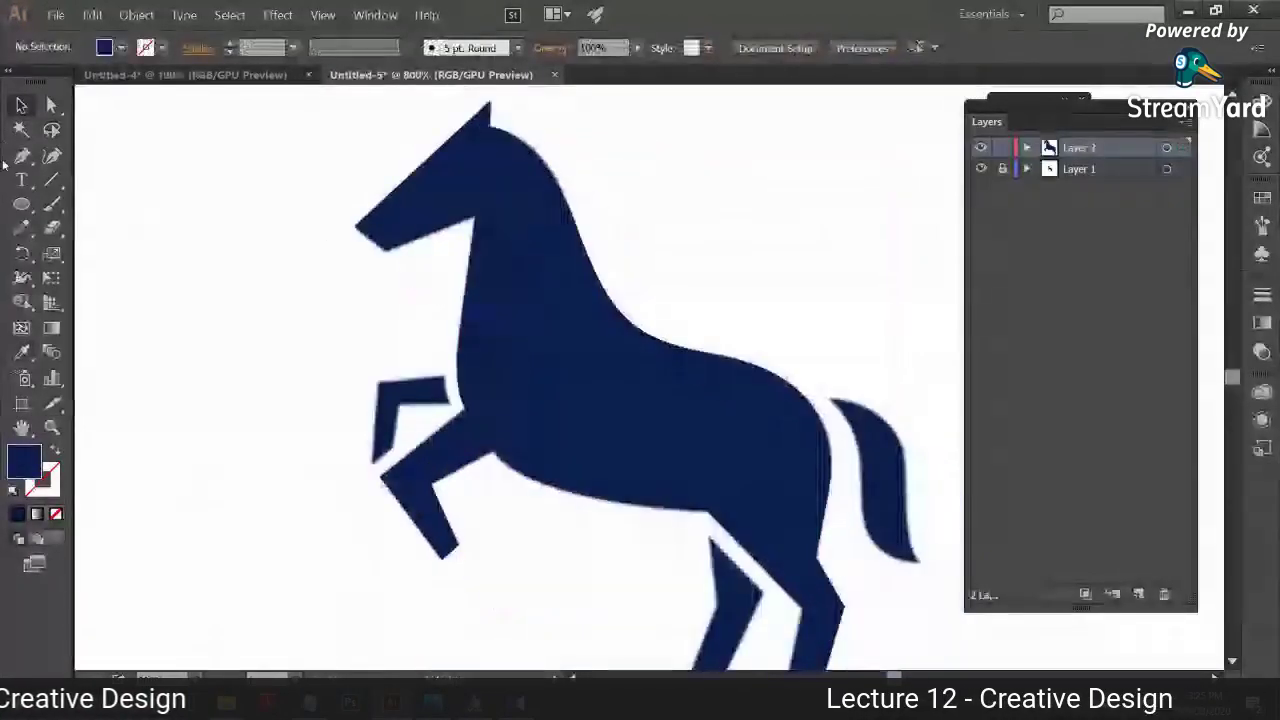
click(445, 380)
click(378, 382)
click(371, 466)
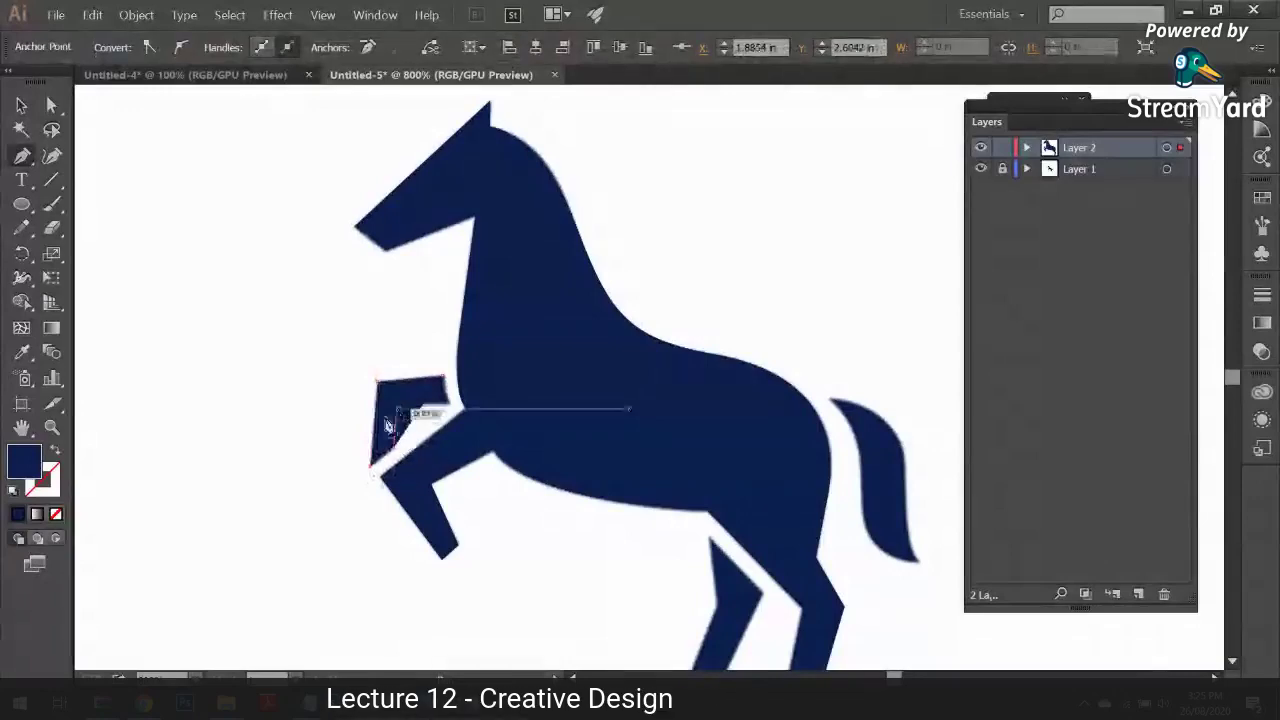
click(56, 452)
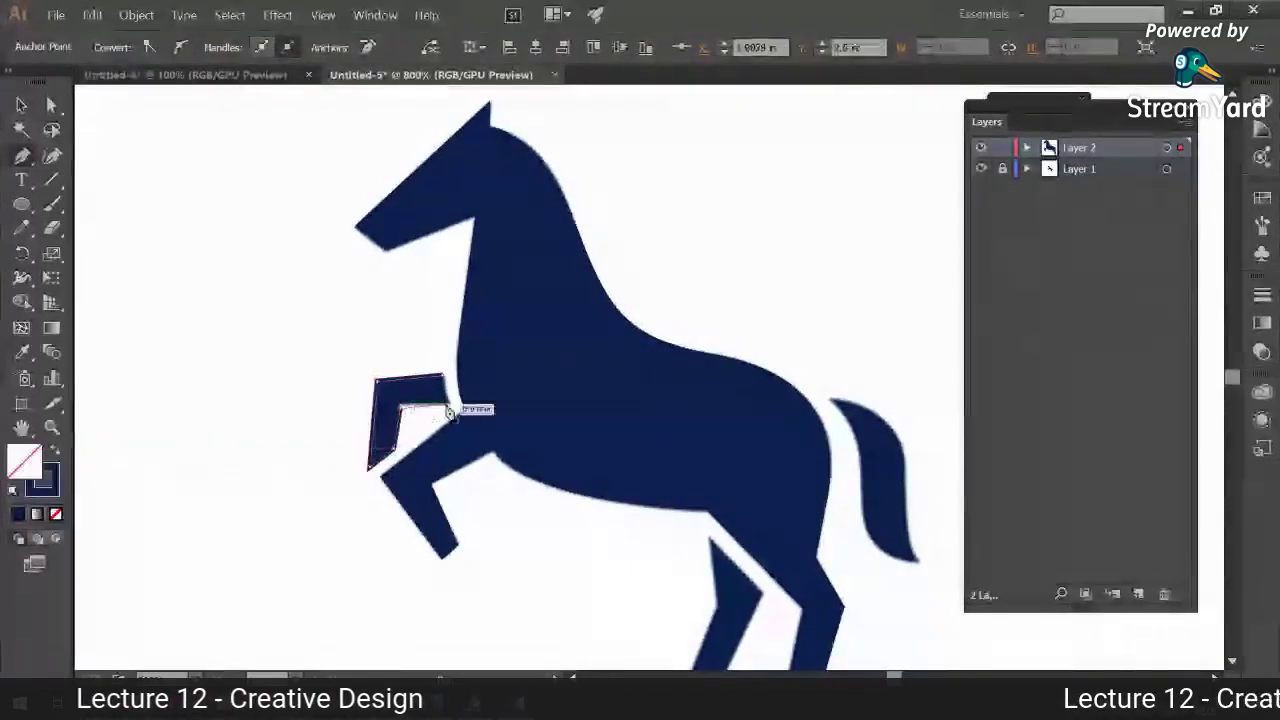
click(401, 406)
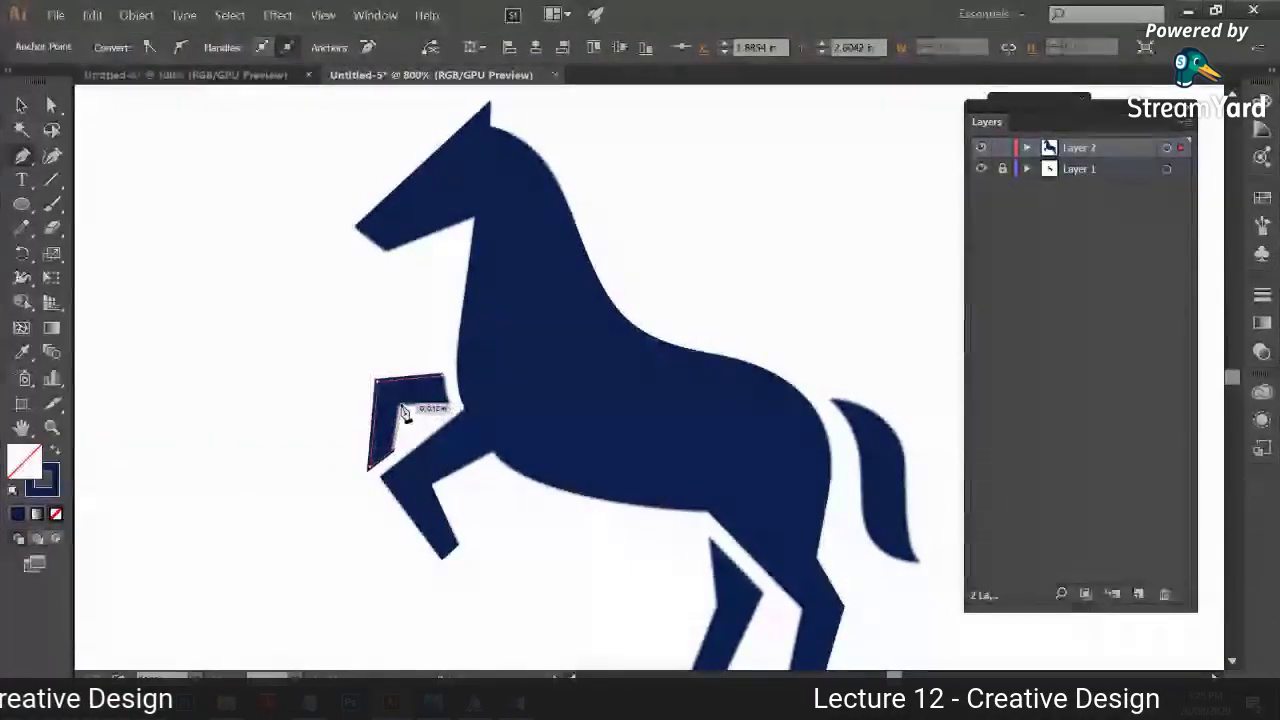
click(447, 405)
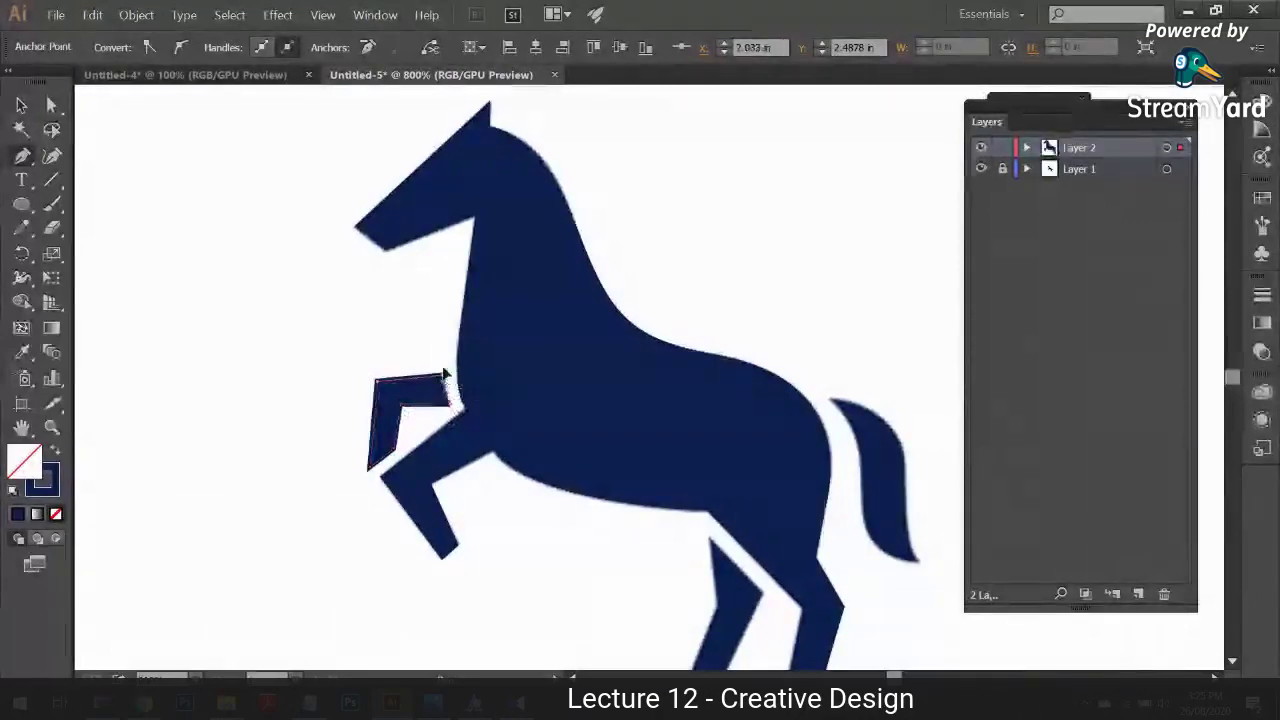
click(446, 376)
key(shift+x)
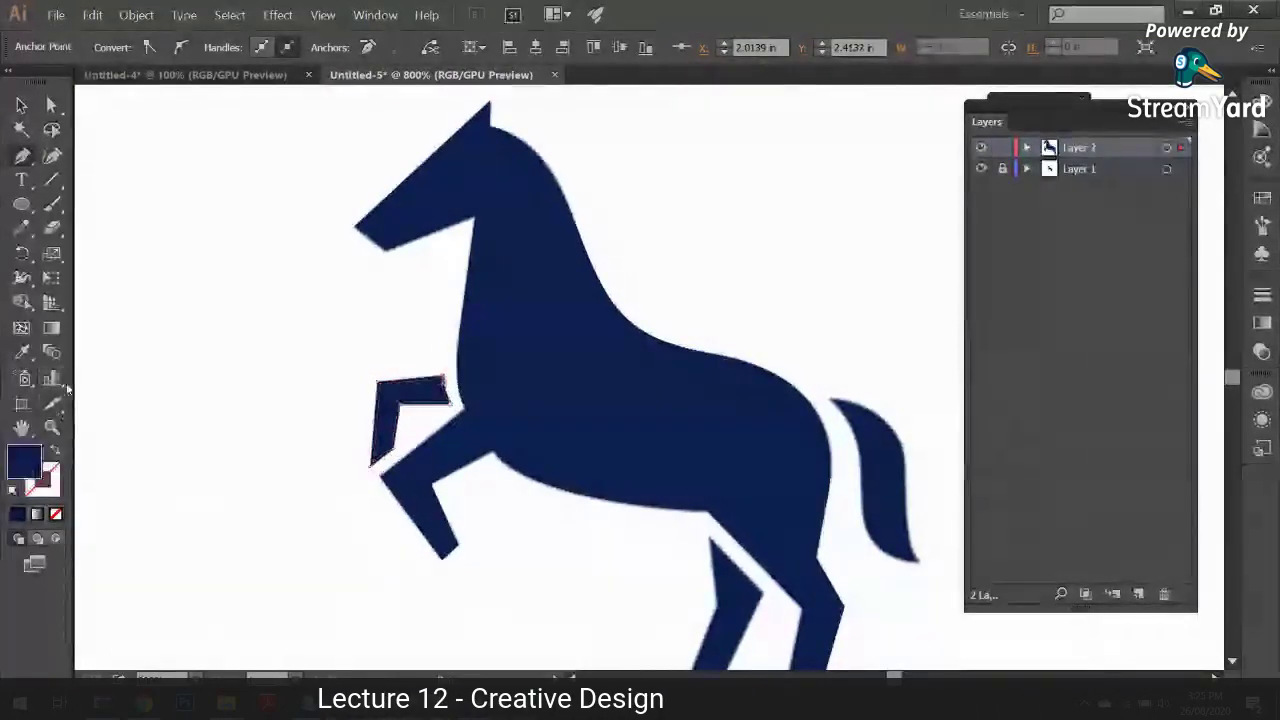
key(v)
click(89, 180)
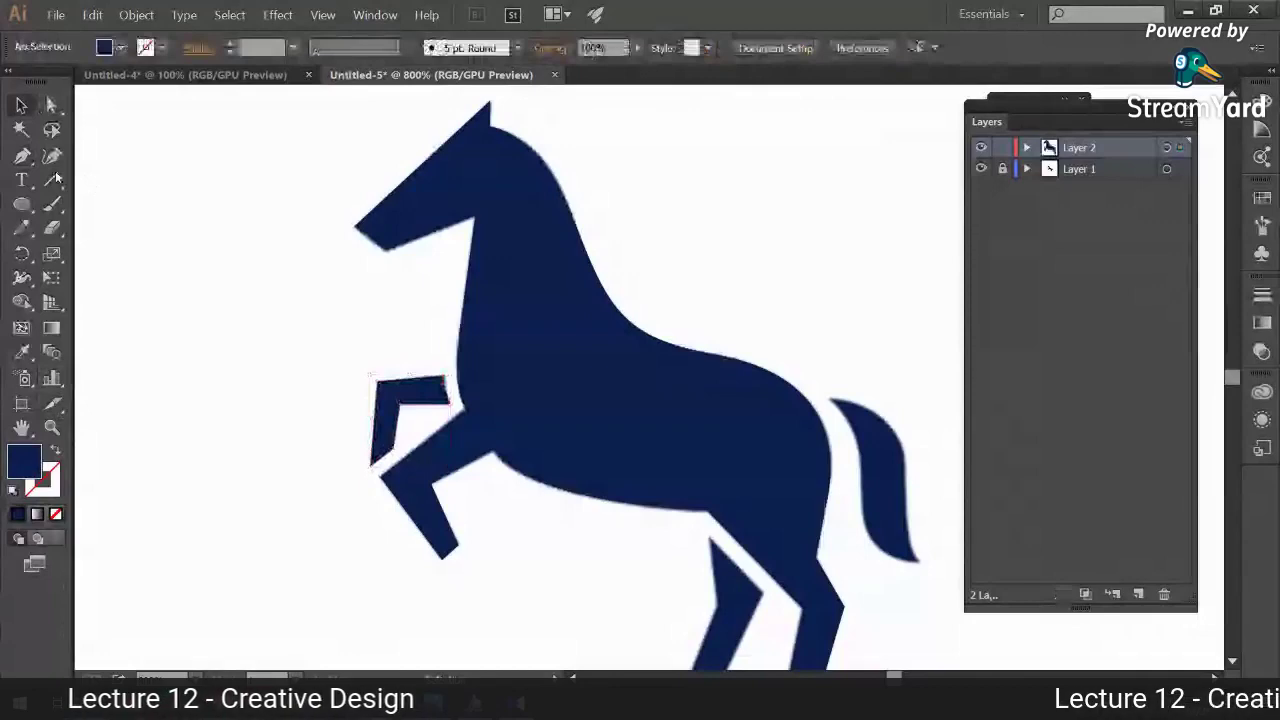
Step: Trace the separate hind leg with the Pen tool as a closed navy-filled shape and deselect it
key(p)
scroll(646, 443, right, 3)
scroll(634, 423, down, 5)
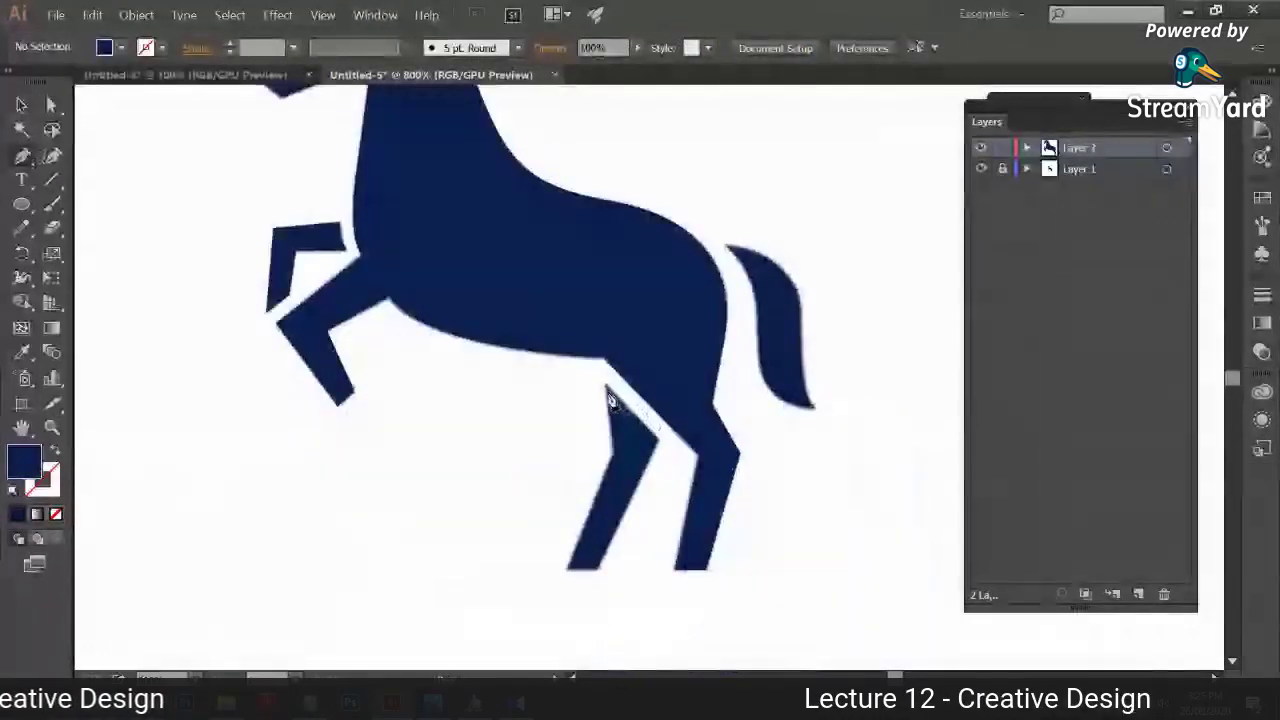
click(607, 393)
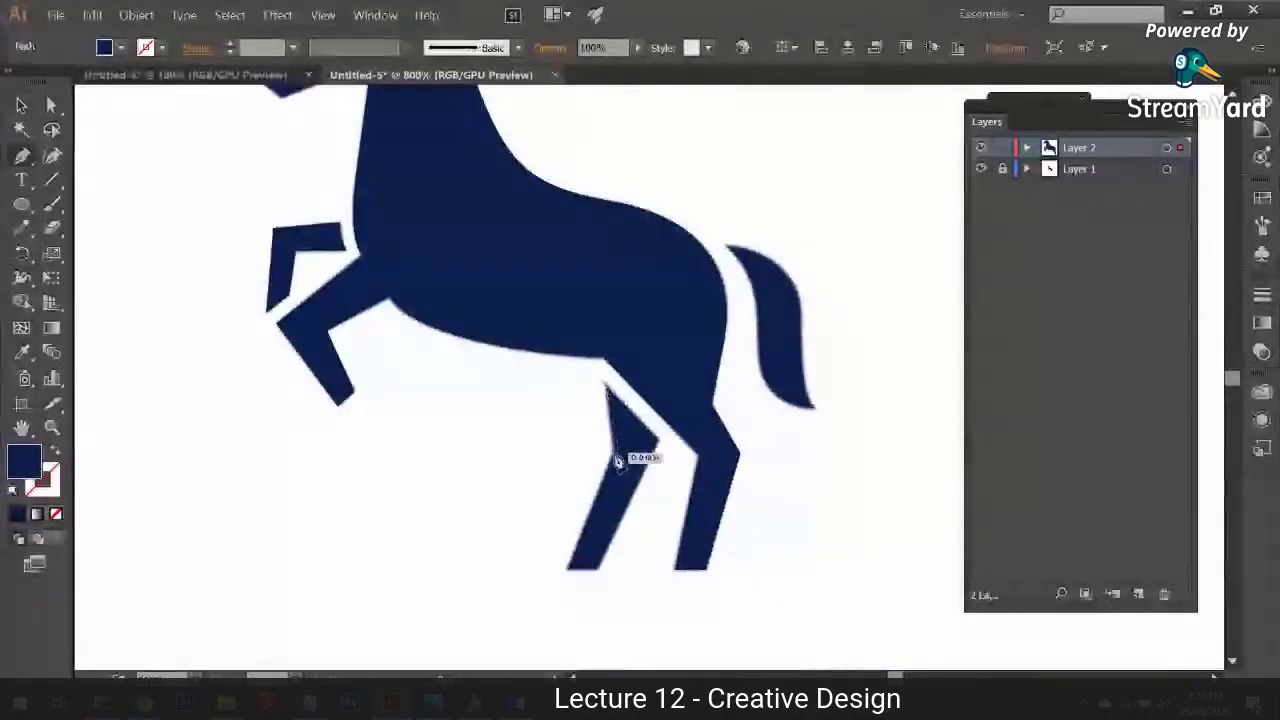
click(614, 453)
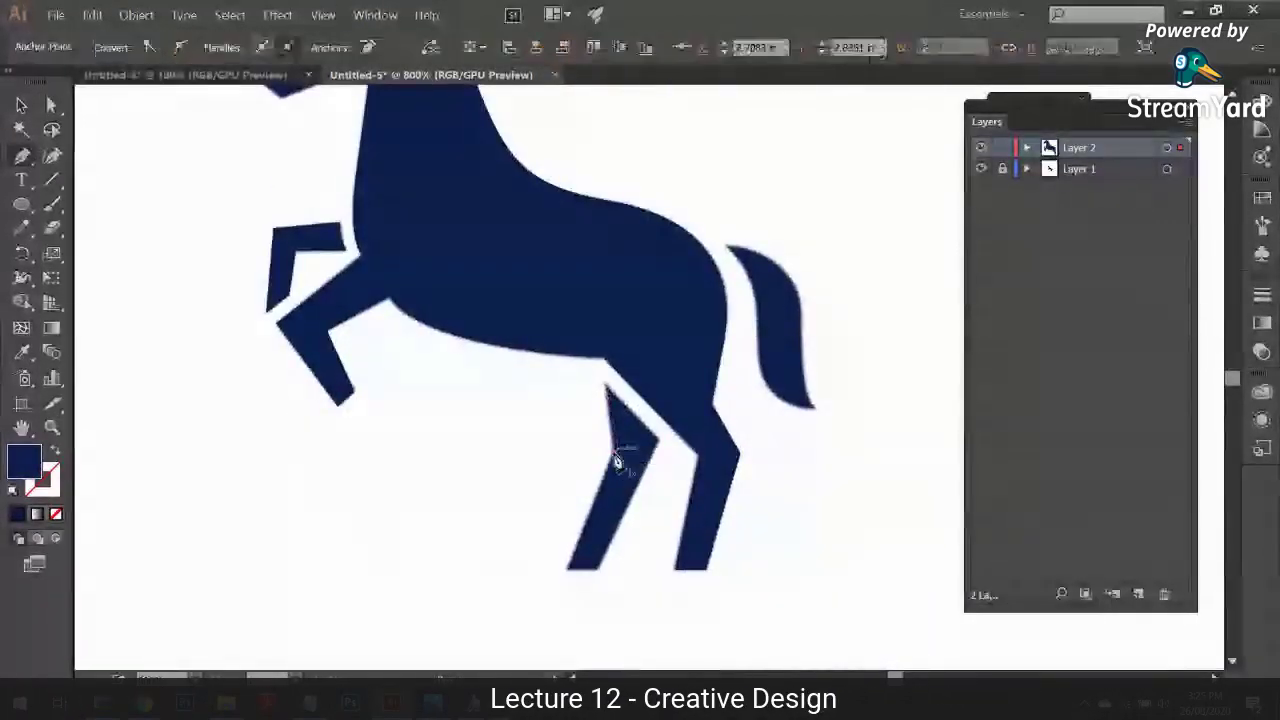
click(568, 572)
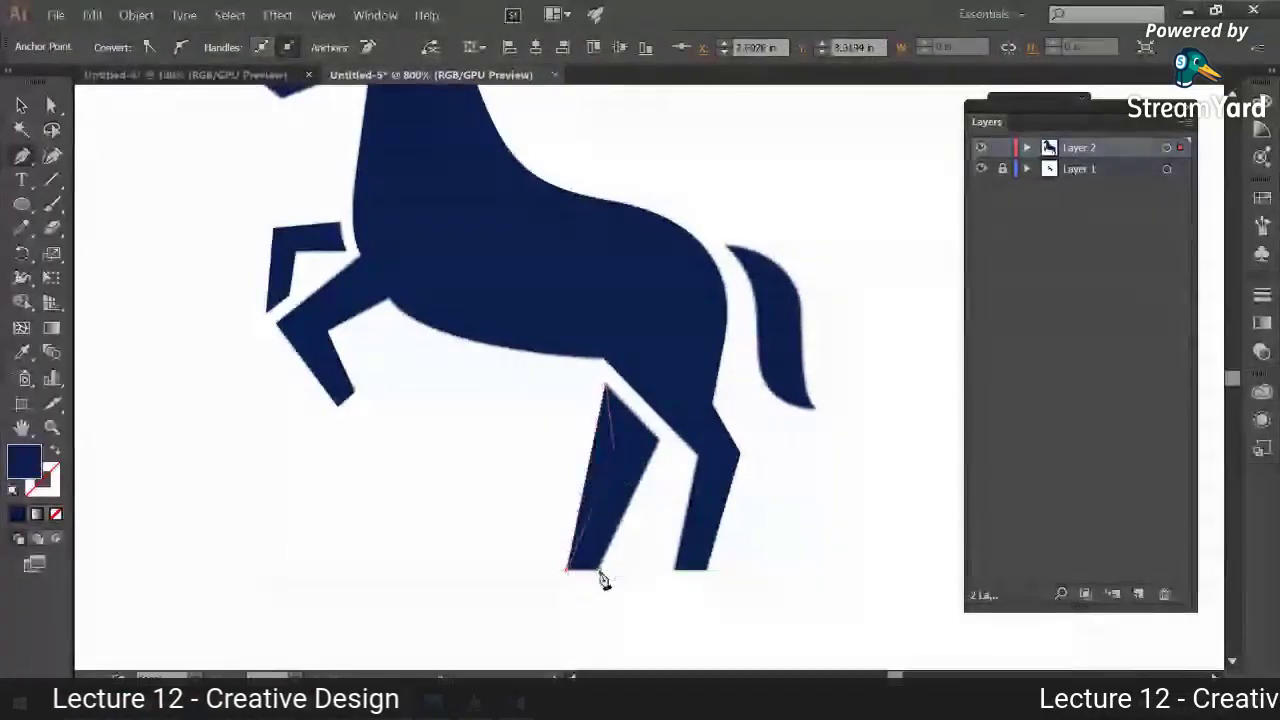
click(601, 573)
click(658, 441)
click(608, 391)
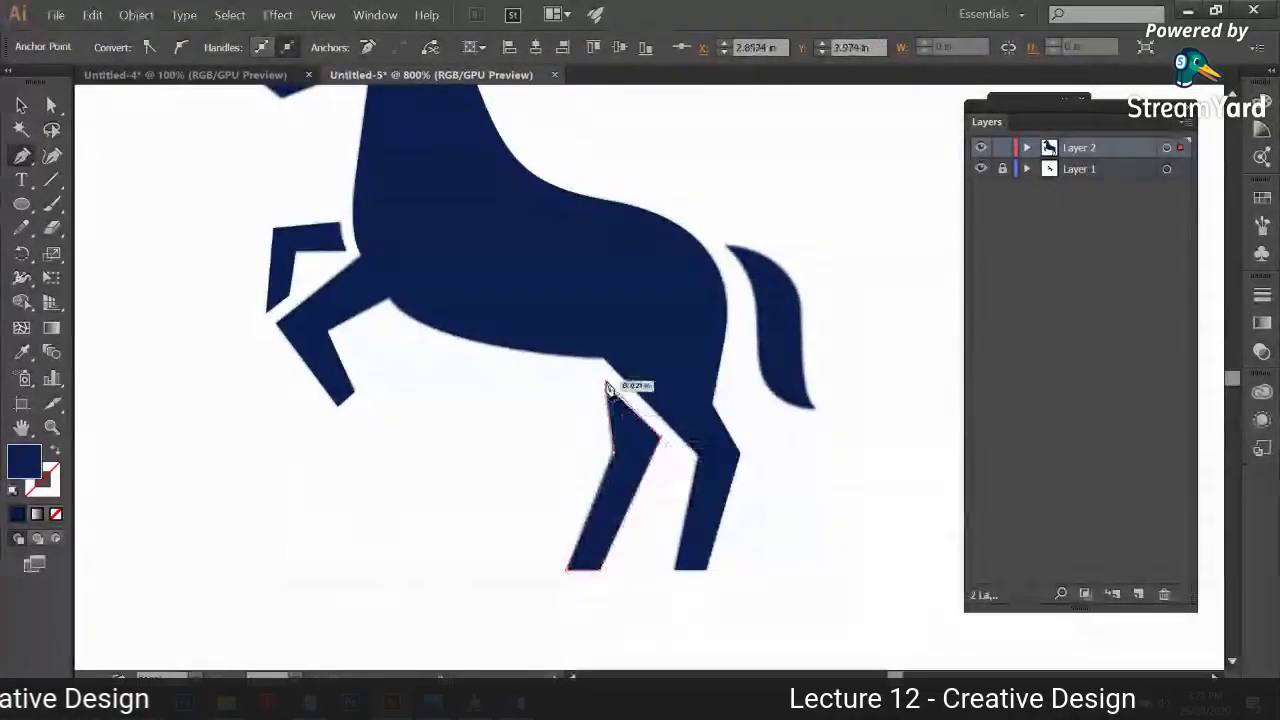
key(v)
click(98, 160)
Step: Trace the horse's curved tail with the Pen tool as a closed shape with no fill and a navy outline, and deselect it
click(22, 156)
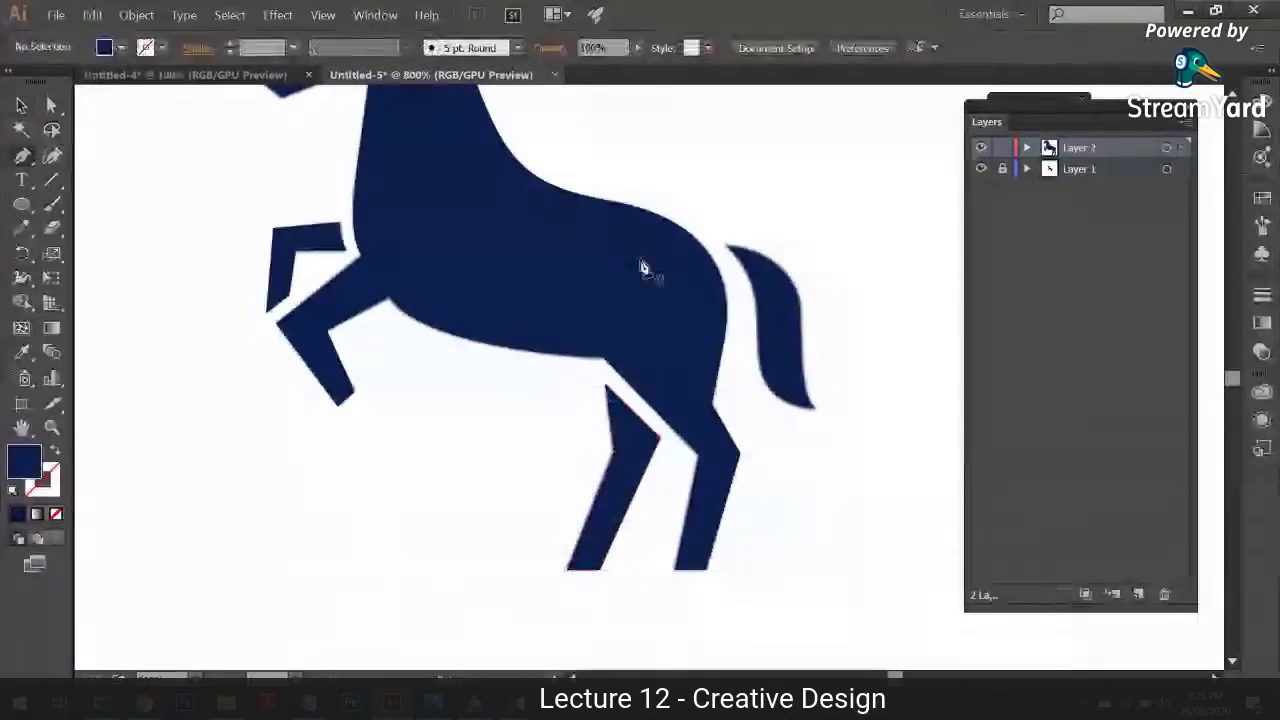
click(727, 246)
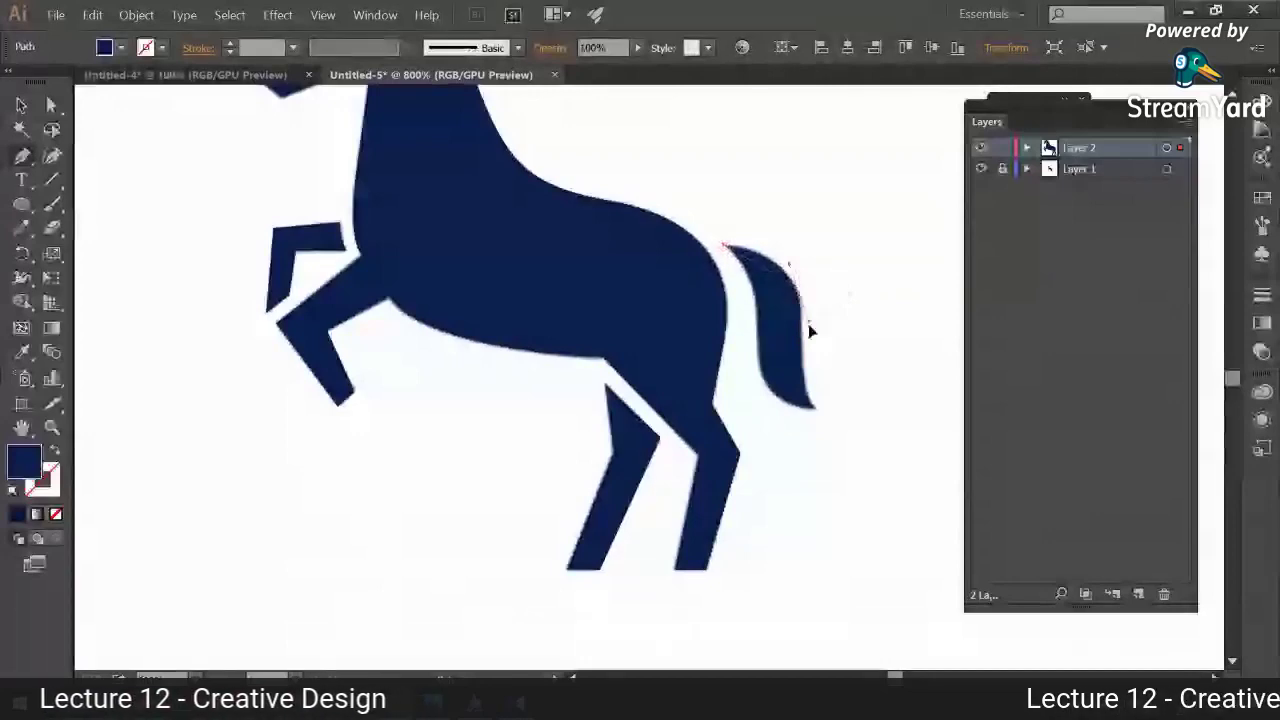
drag(809, 326, 817, 346)
key(ctrl+z)
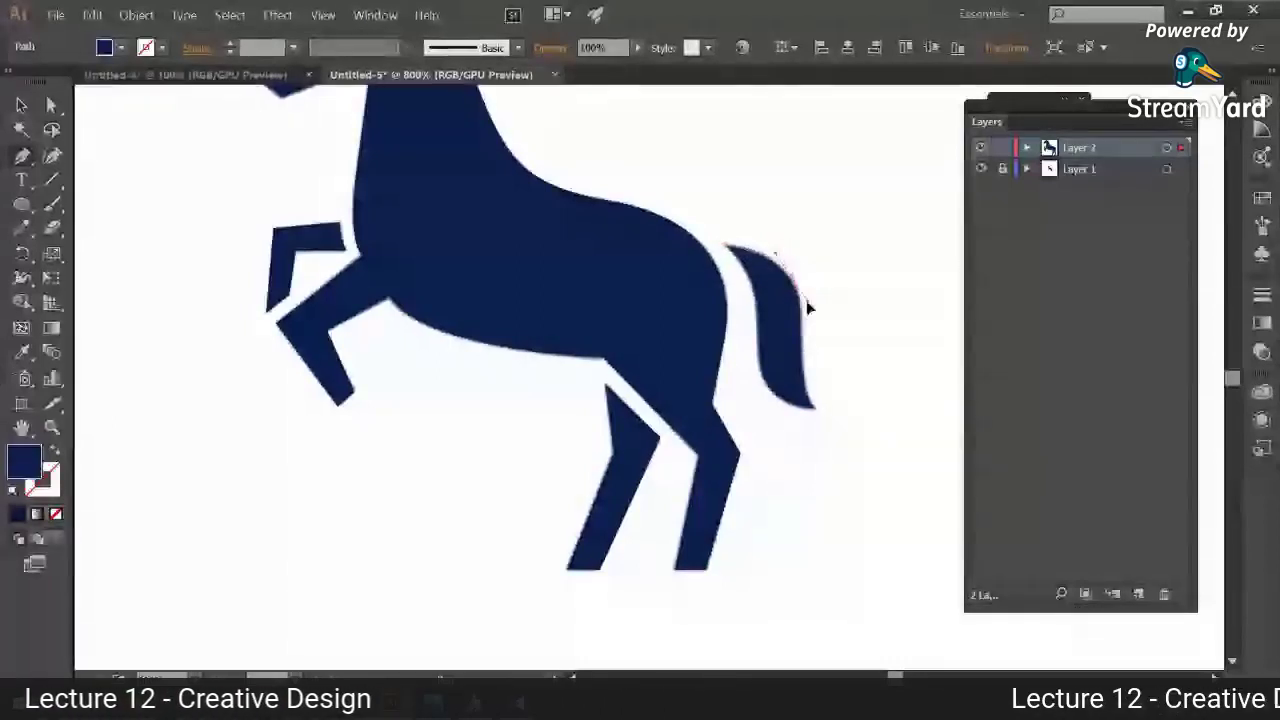
click(807, 304)
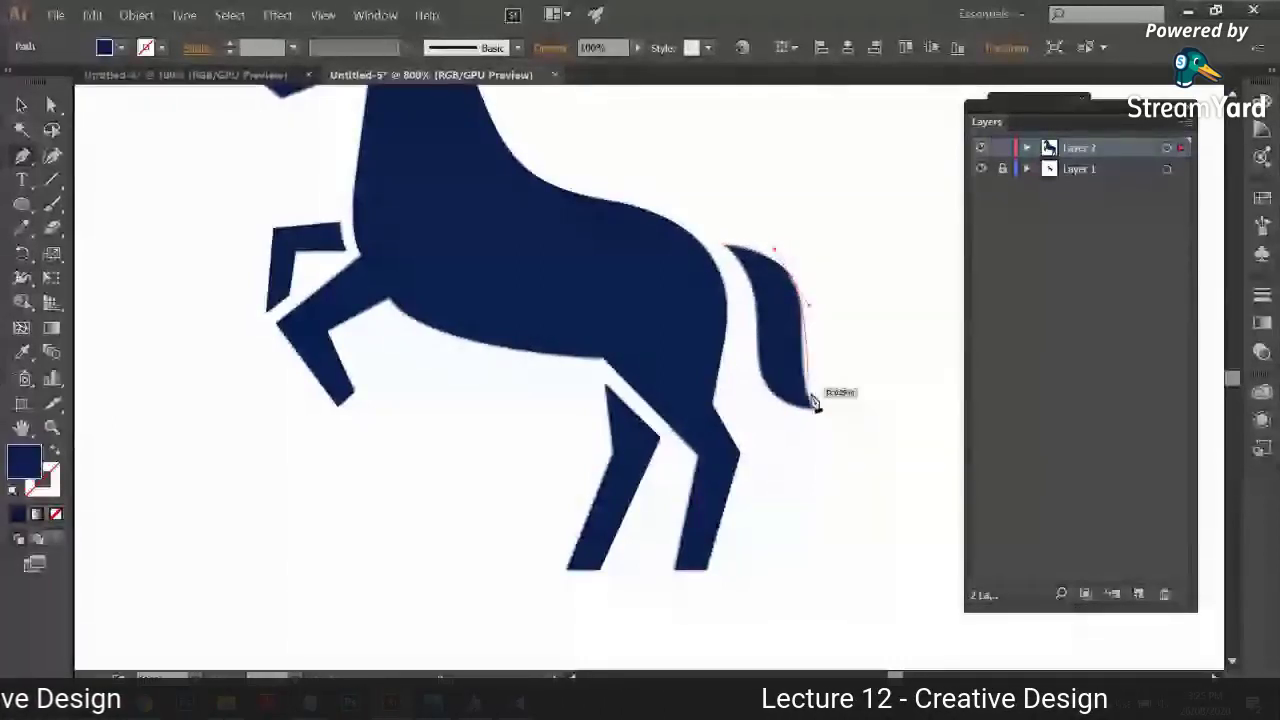
click(814, 402)
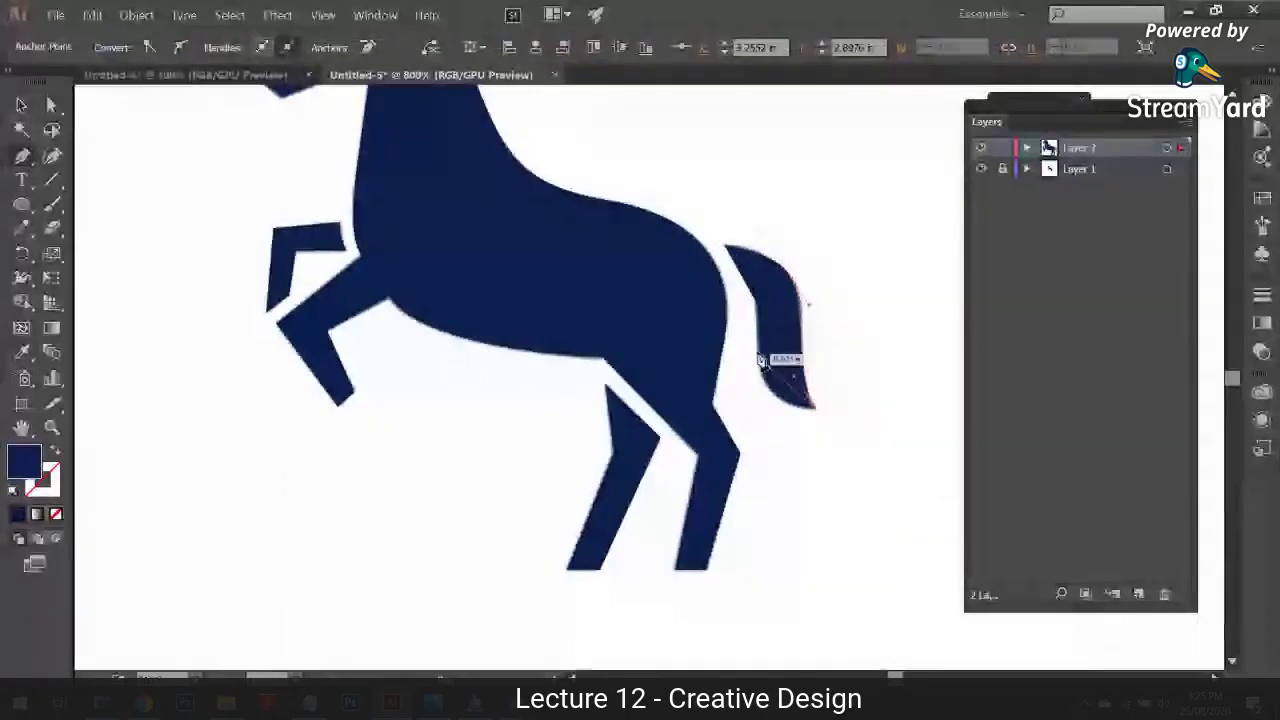
drag(761, 360, 754, 289)
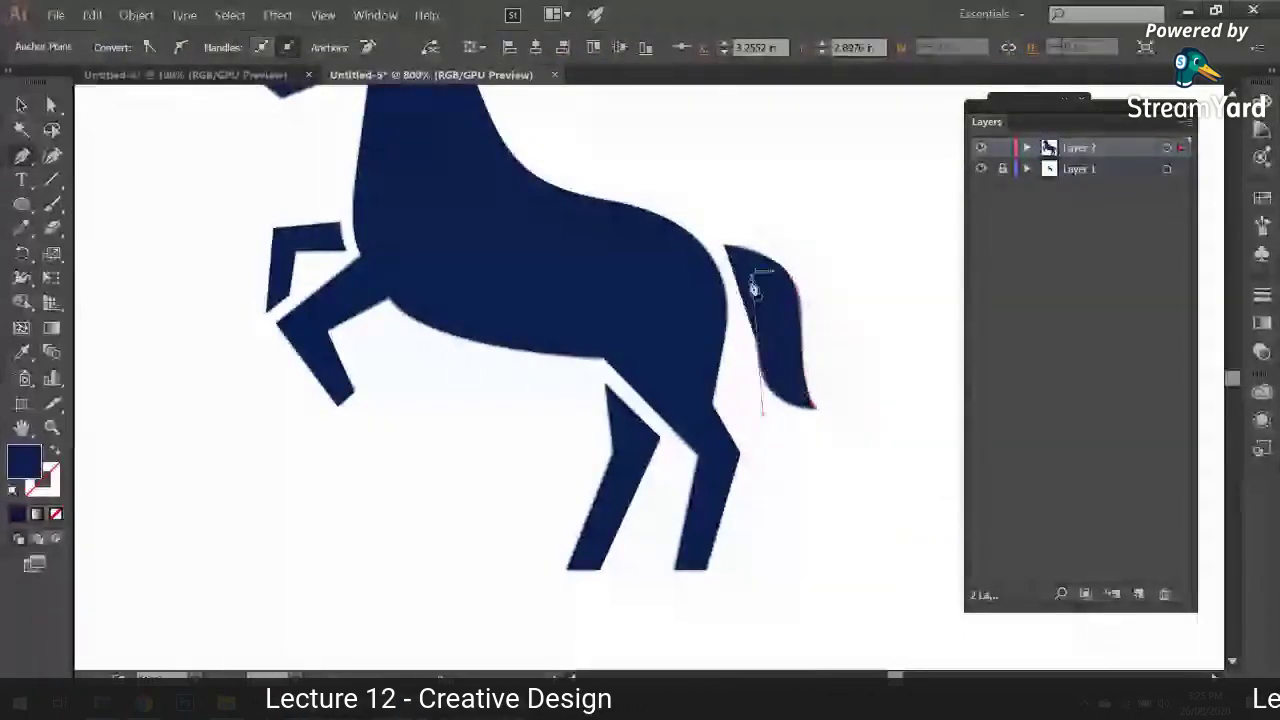
click(730, 246)
key(x)
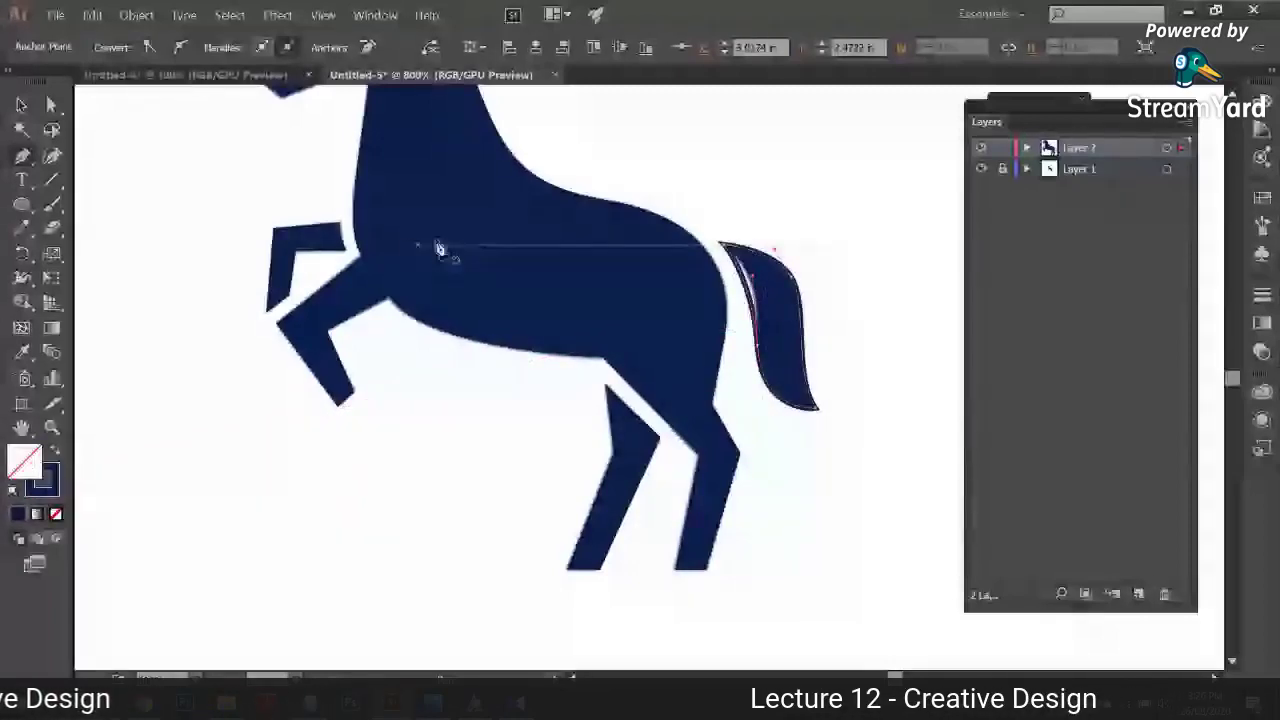
click(720, 244)
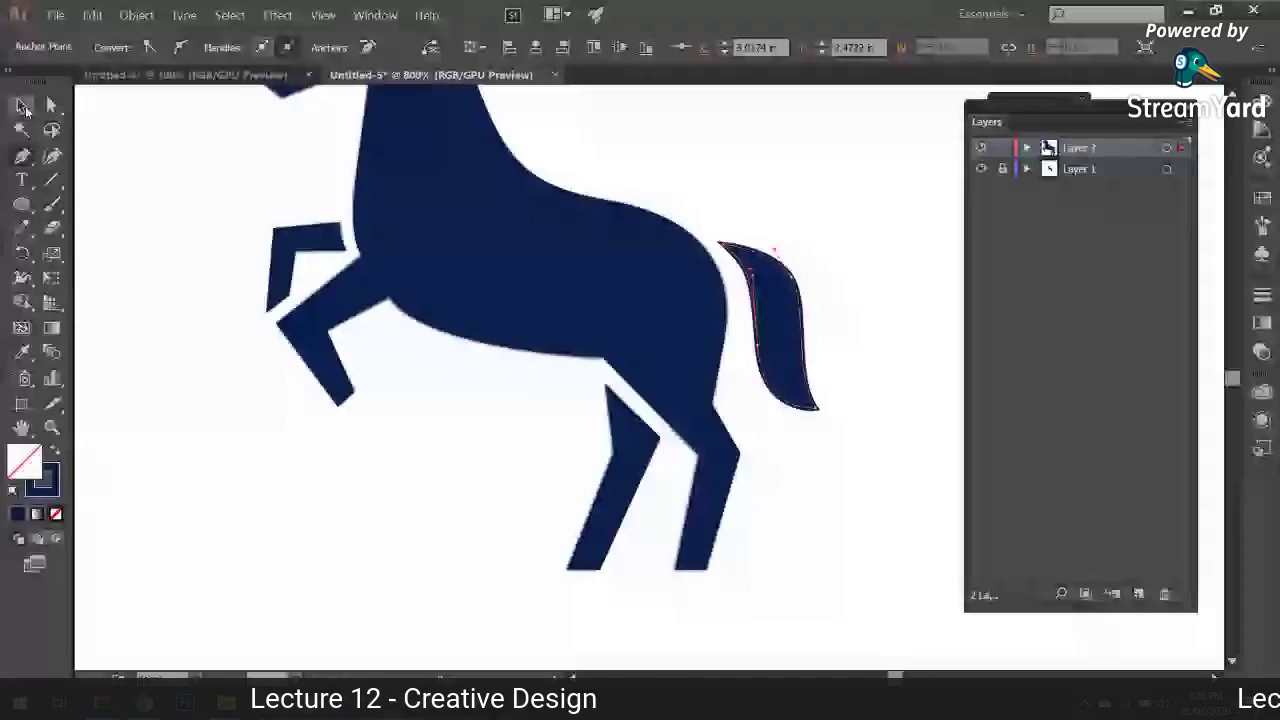
click(23, 106)
click(210, 214)
Step: Switch to the Untitled-4 document and move the horse reference image off the artboard
key(ctrl+minus)
key(ctrl+minus)
key(ctrl+minus)
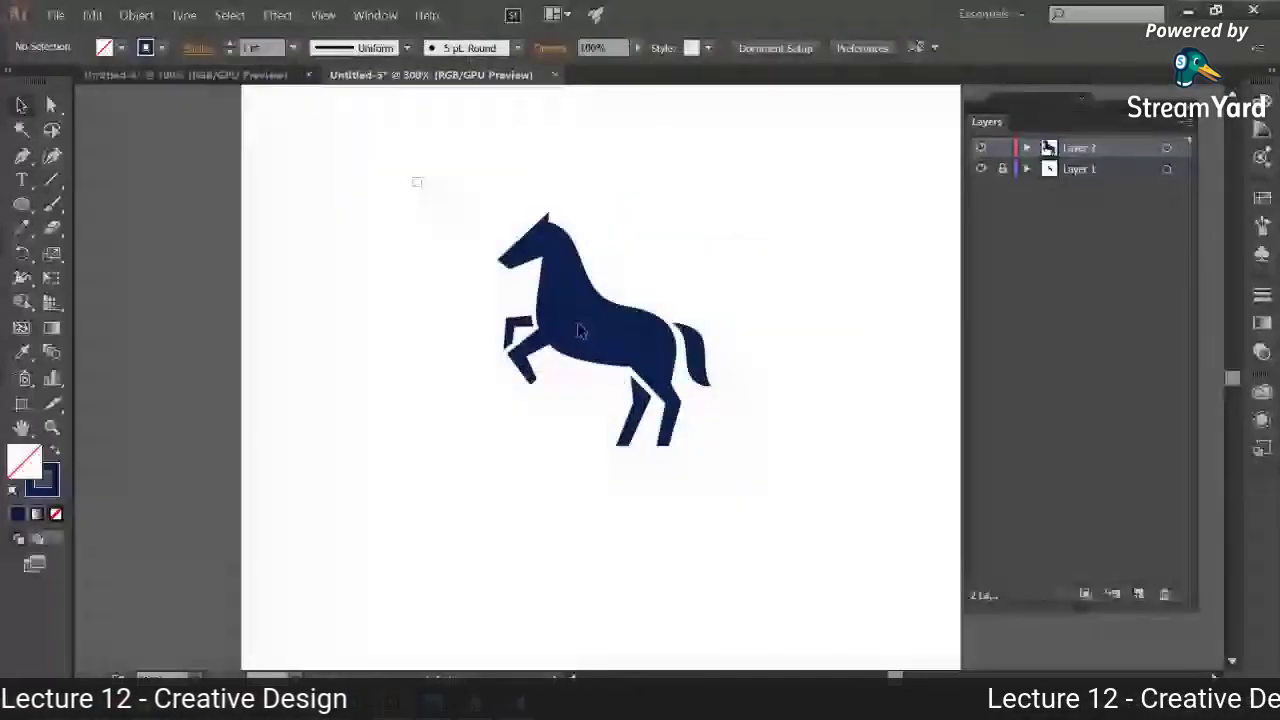
click(186, 75)
drag(683, 311, 241, 230)
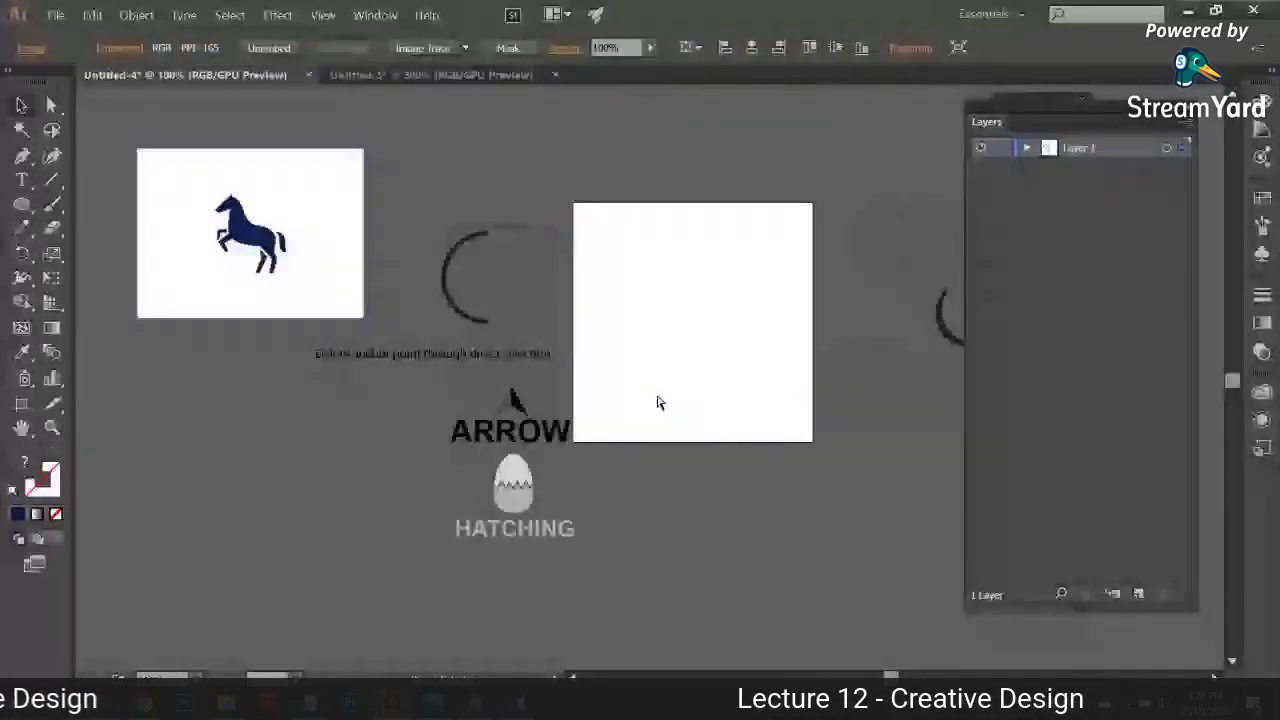
Step: Paste the traced horse into Untitled-4, place it on the artboard and deselect it
key(ctrl+v)
drag(657, 402, 388, 448)
key(ctrl+equal)
drag(445, 390, 436, 346)
drag(514, 260, 495, 283)
click(500, 429)
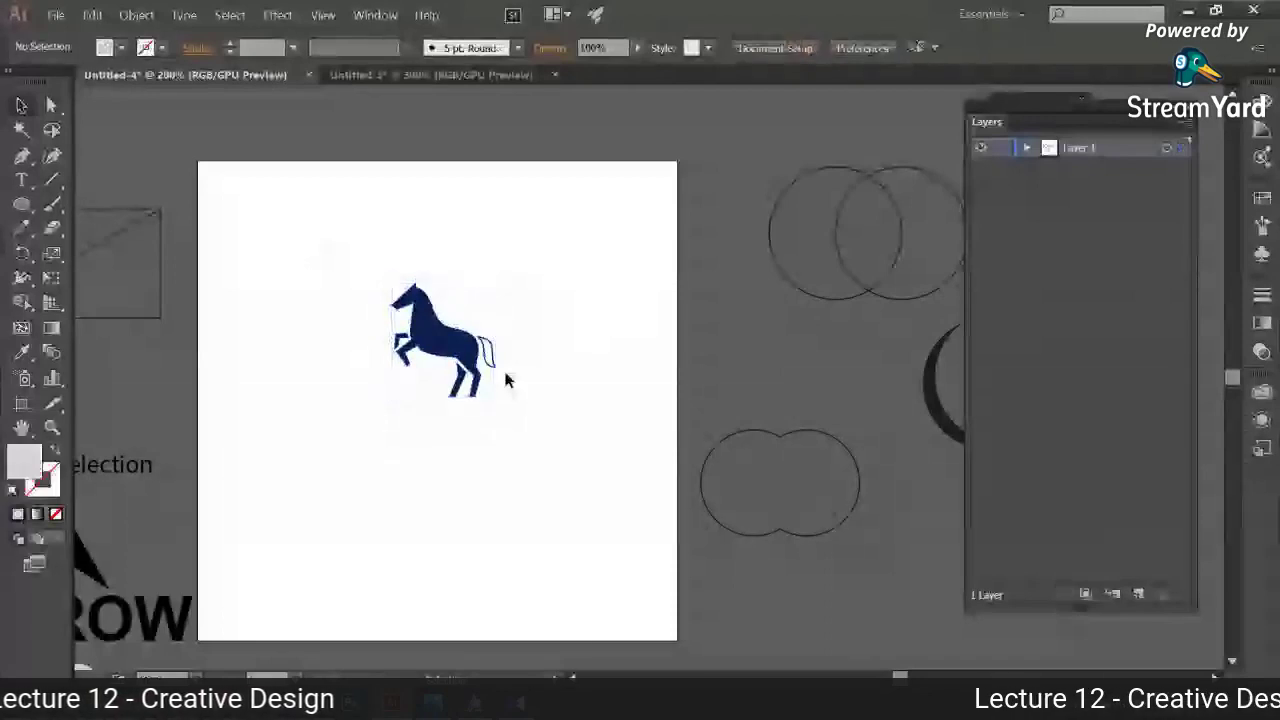
Step: Swap fill and stroke on the horse's body and legs, excluding the tail, for no fill with a navy outline
click(420, 320)
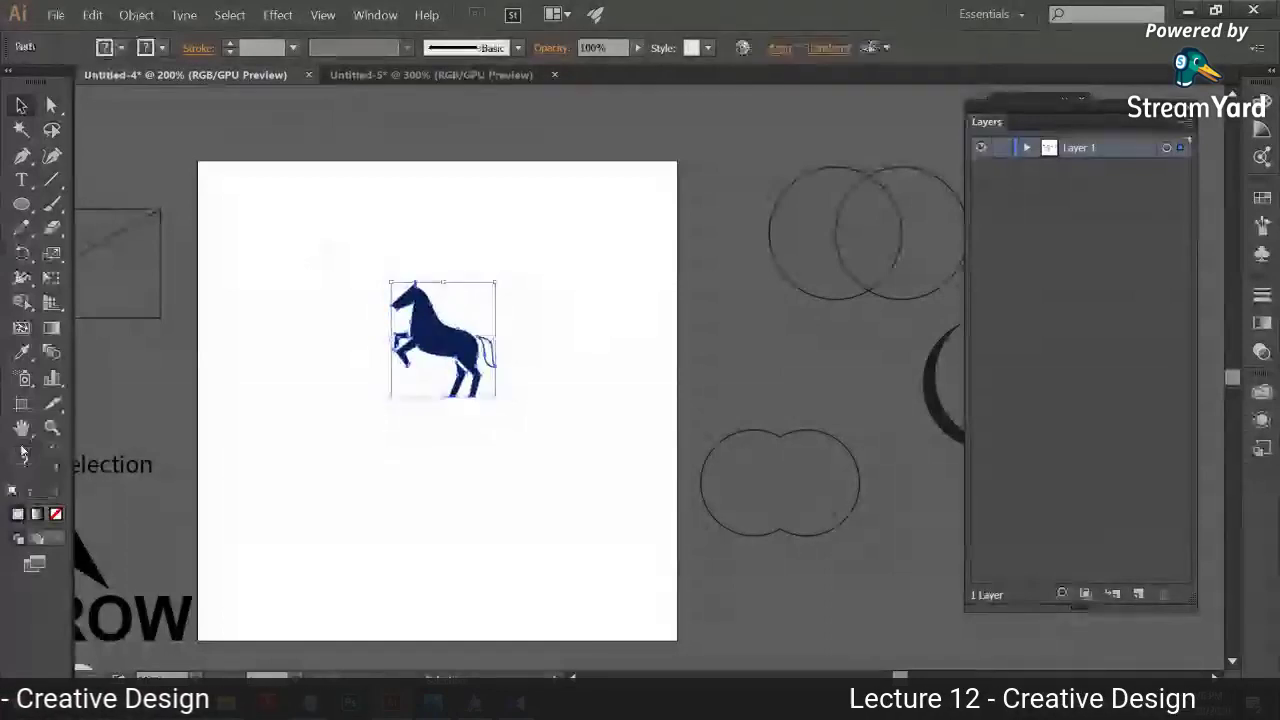
click(457, 446)
click(480, 352)
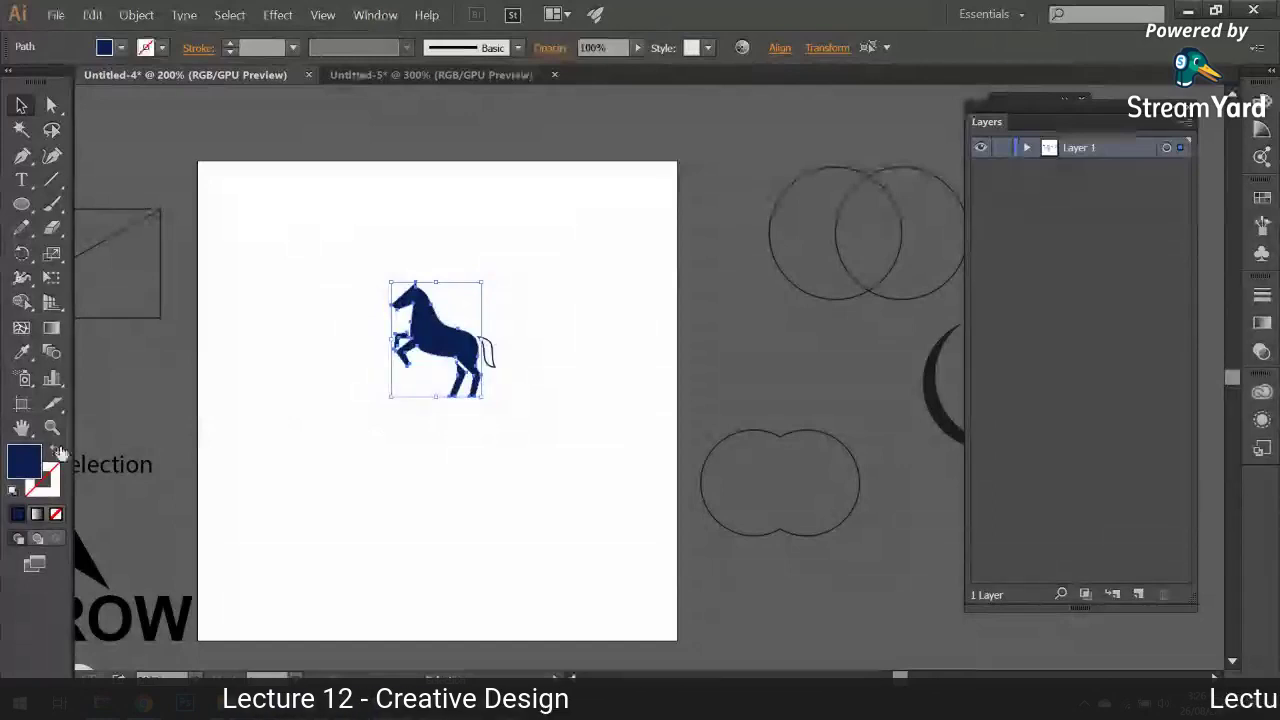
Step: Reflect a copy of the horse outline about the vertical axis, move it to the left of the original and select the original
click(681, 590)
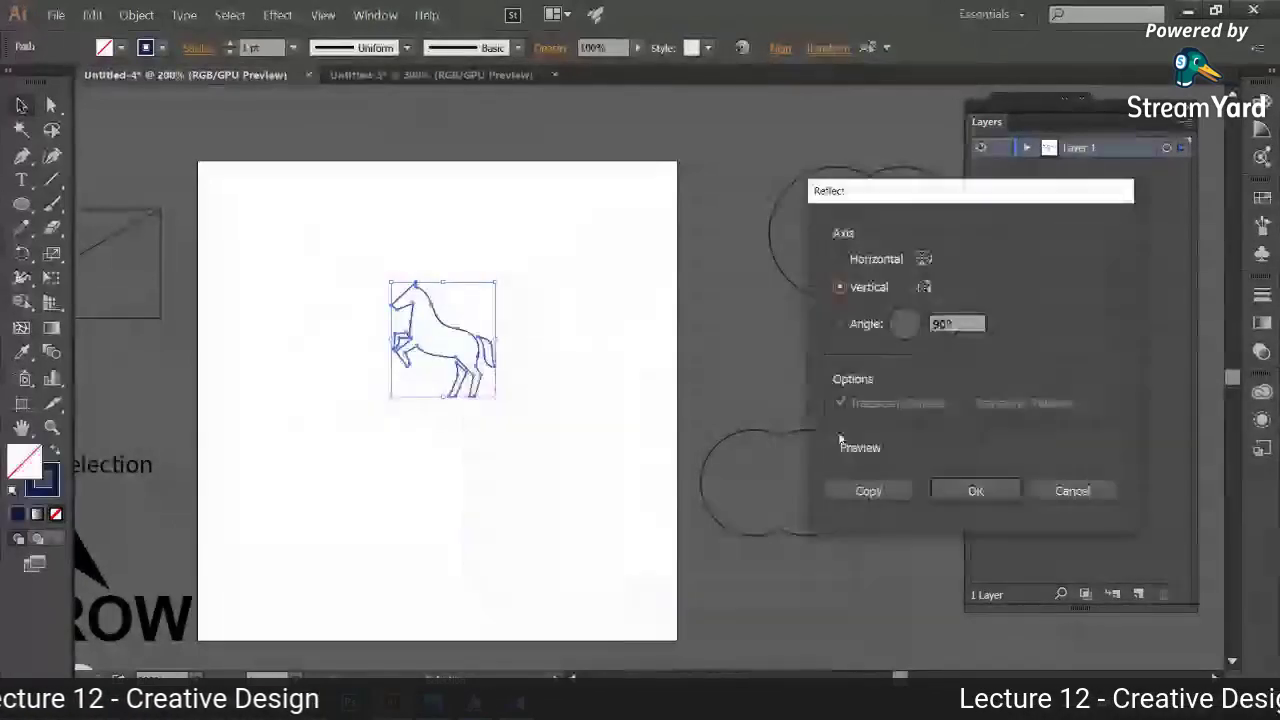
click(863, 489)
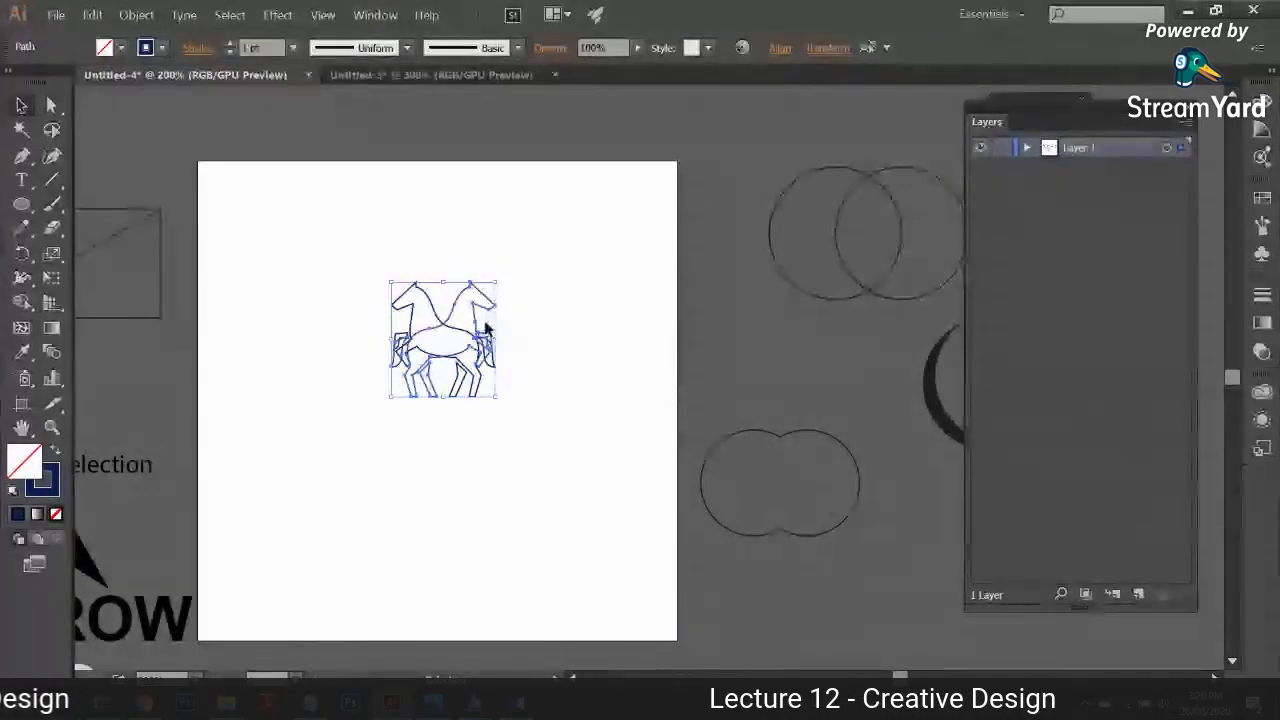
drag(480, 330, 300, 323)
click(395, 322)
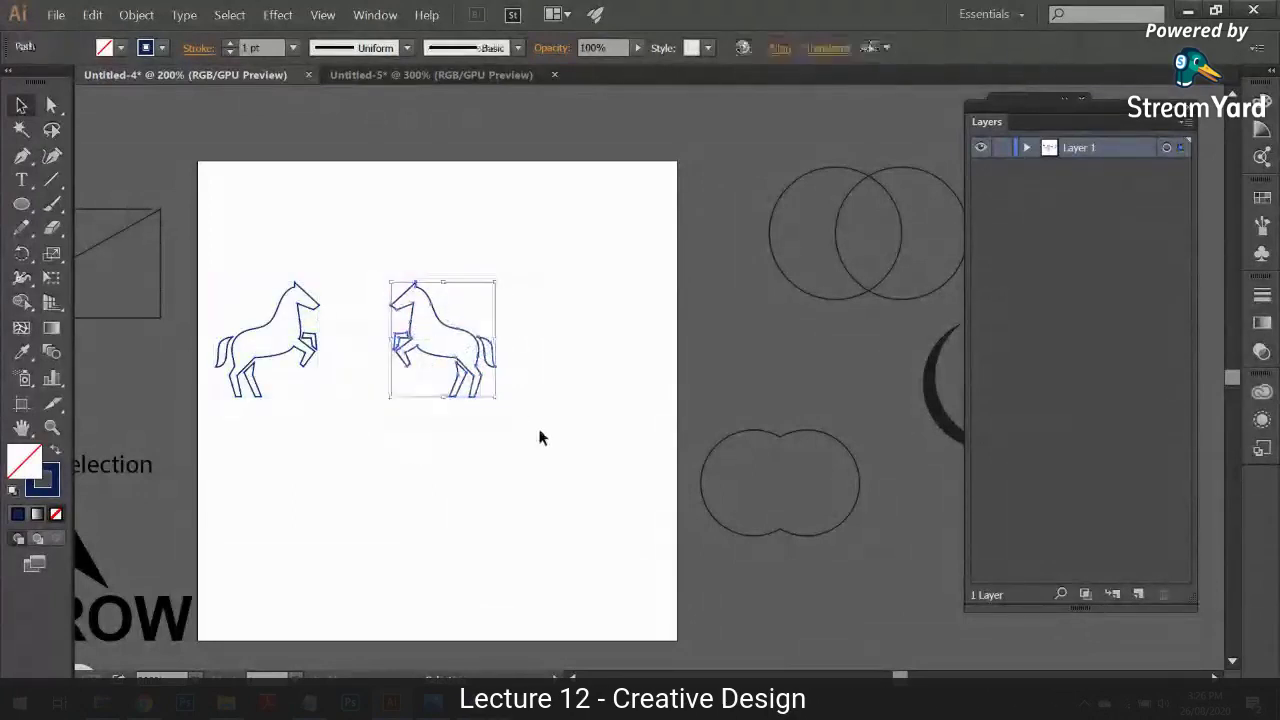
Step: Delete the original horse outline and move the mirrored copy toward the middle of the artboard
key(Delete)
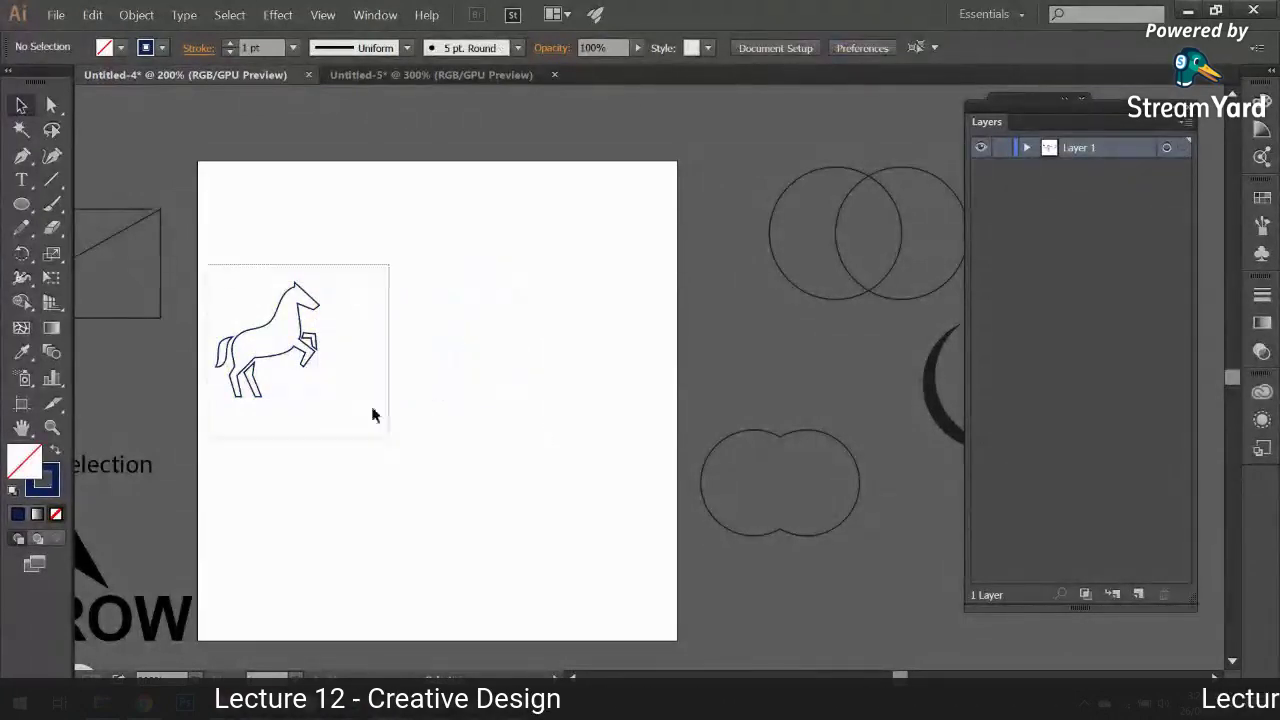
drag(372, 415, 372, 415)
drag(306, 354, 613, 470)
click(468, 440)
key(ctrl+plus)
key(ctrl+plus)
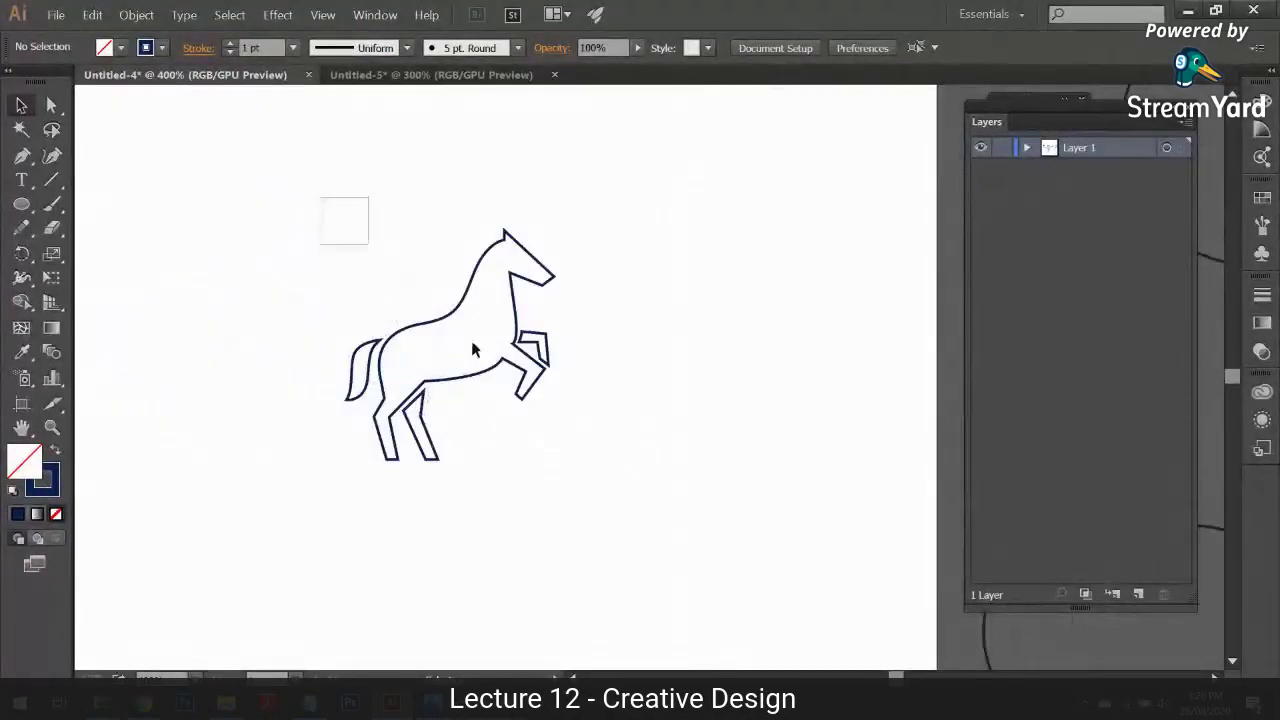
drag(566, 437, 629, 414)
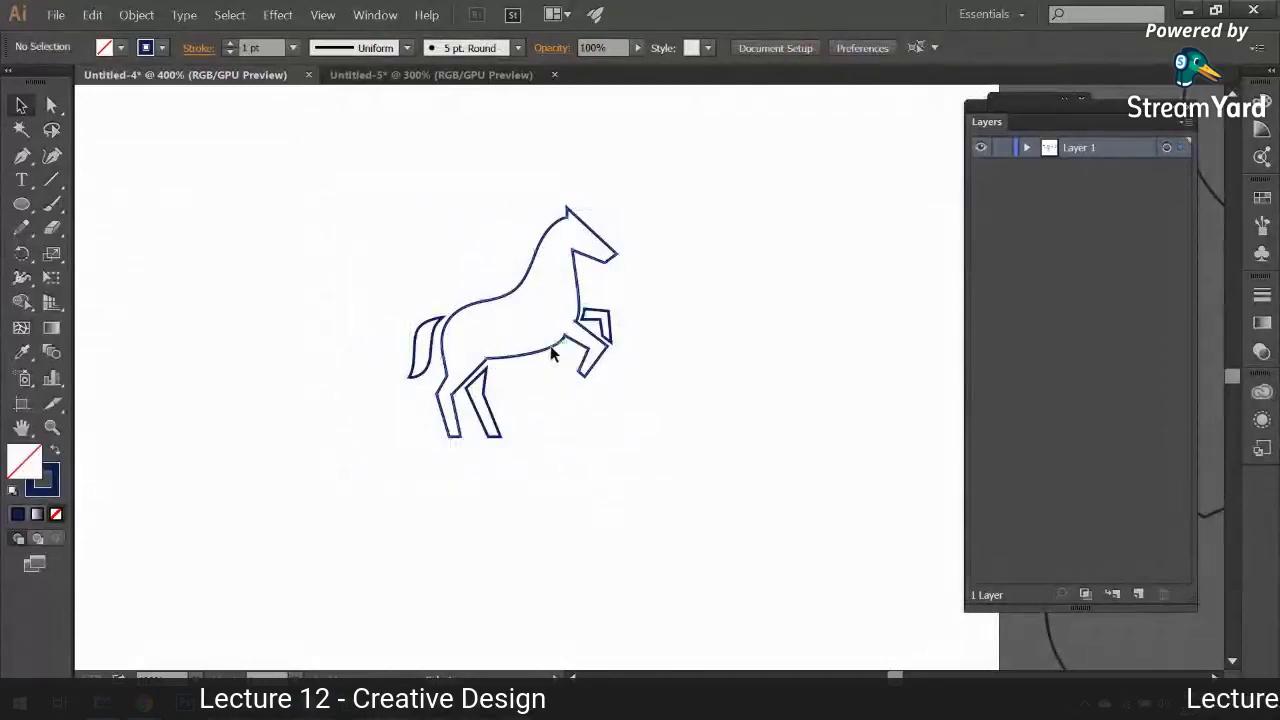
Step: Duplicate the horse's body outline up and to the left of the horse, giving the copy a light-blue fill and no stroke
drag(551, 353, 306, 263)
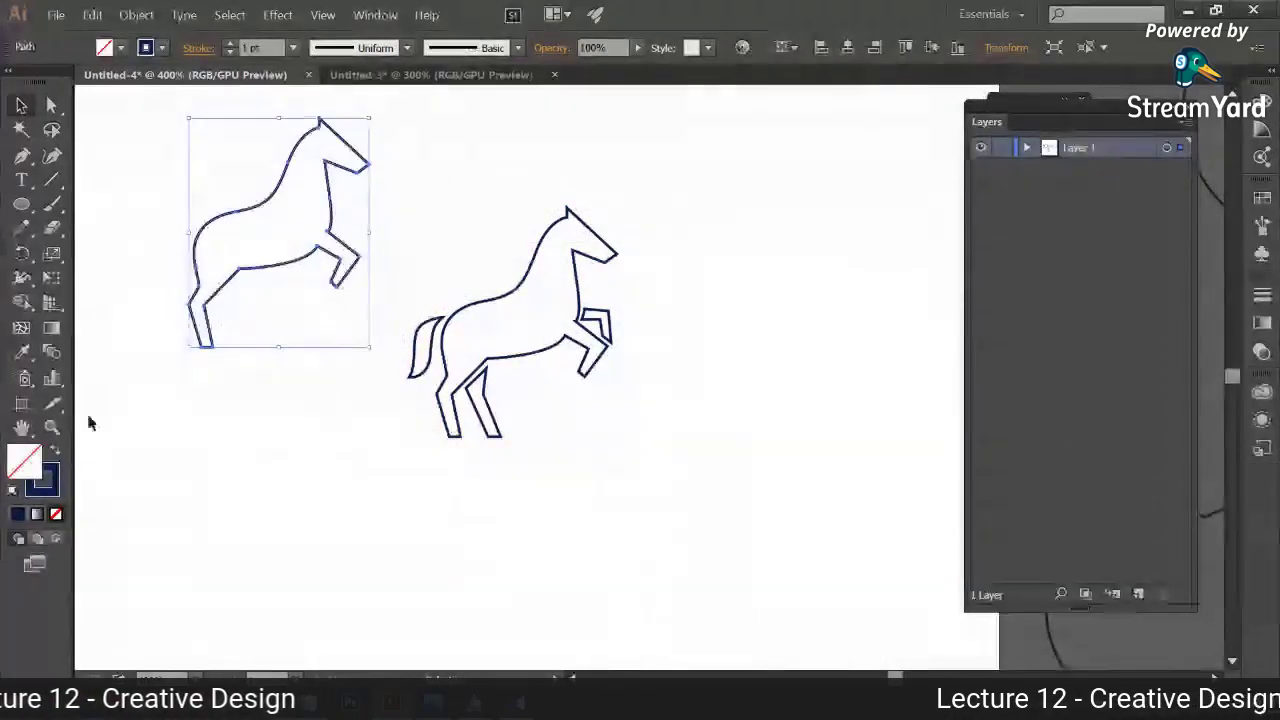
click(52, 451)
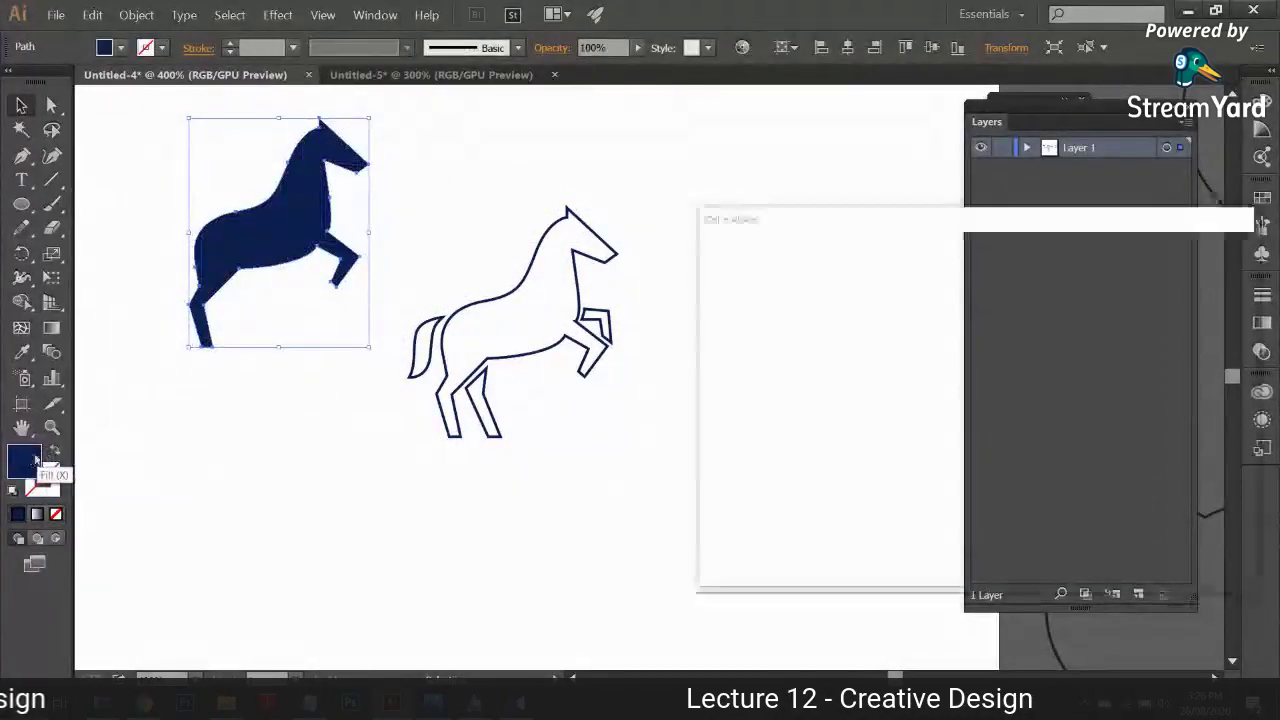
mouse_move(931, 446)
mouse_down()
mouse_move(877, 397)
mouse_move(829, 283)
mouse_move(806, 284)
mouse_up()
click(1188, 279)
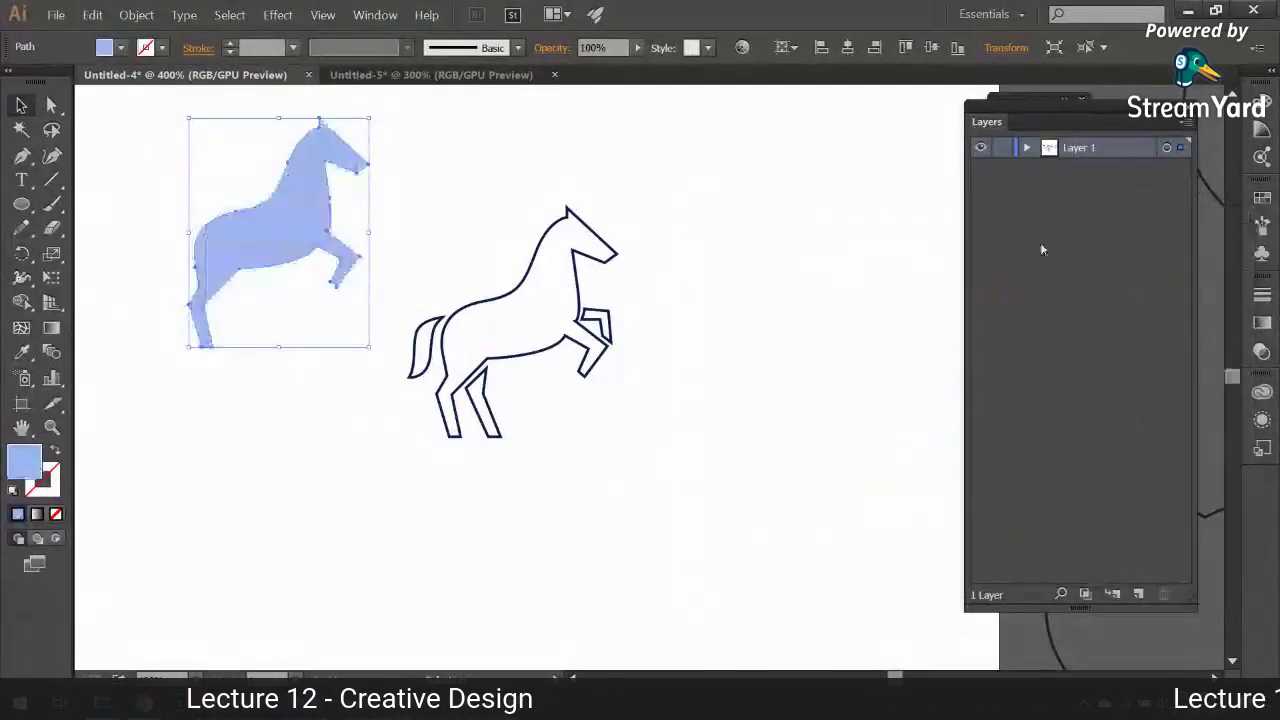
click(89, 115)
Step: Place the light-blue body over the navy body outline, offset slightly up and to the left, and send it to the back
drag(299, 242, 545, 295)
click(726, 251)
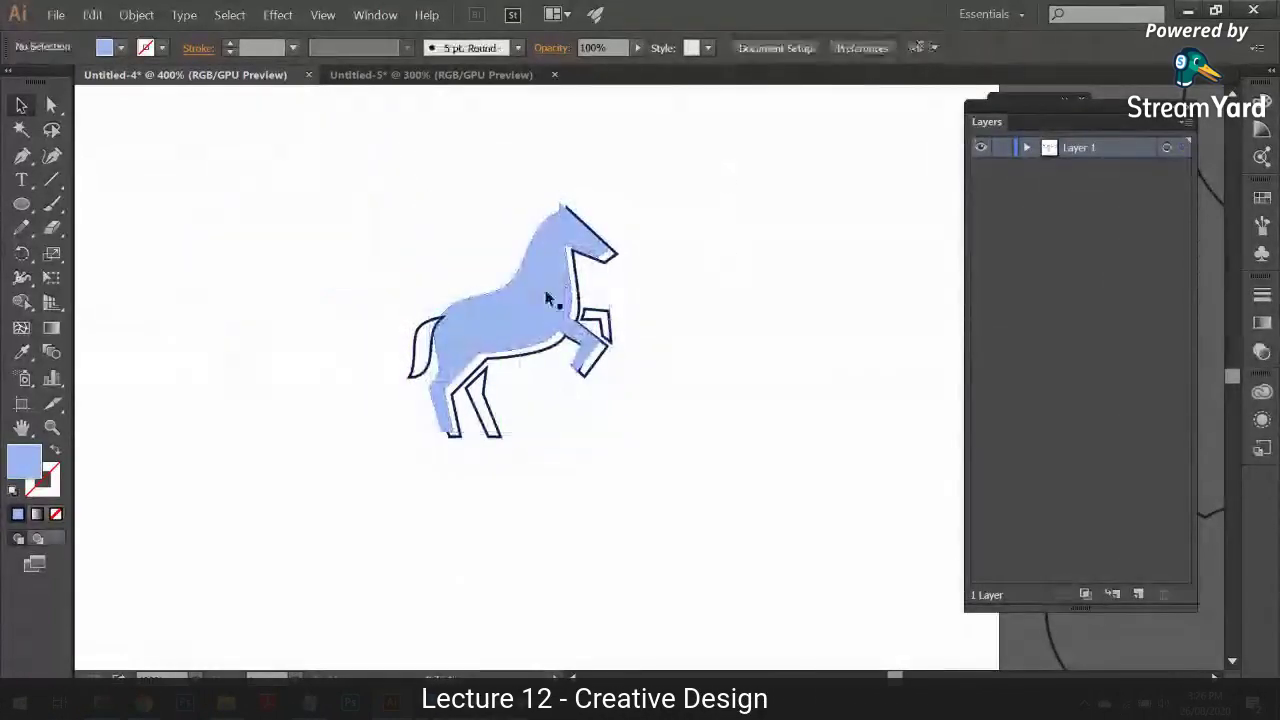
click(550, 296)
right_click(563, 294)
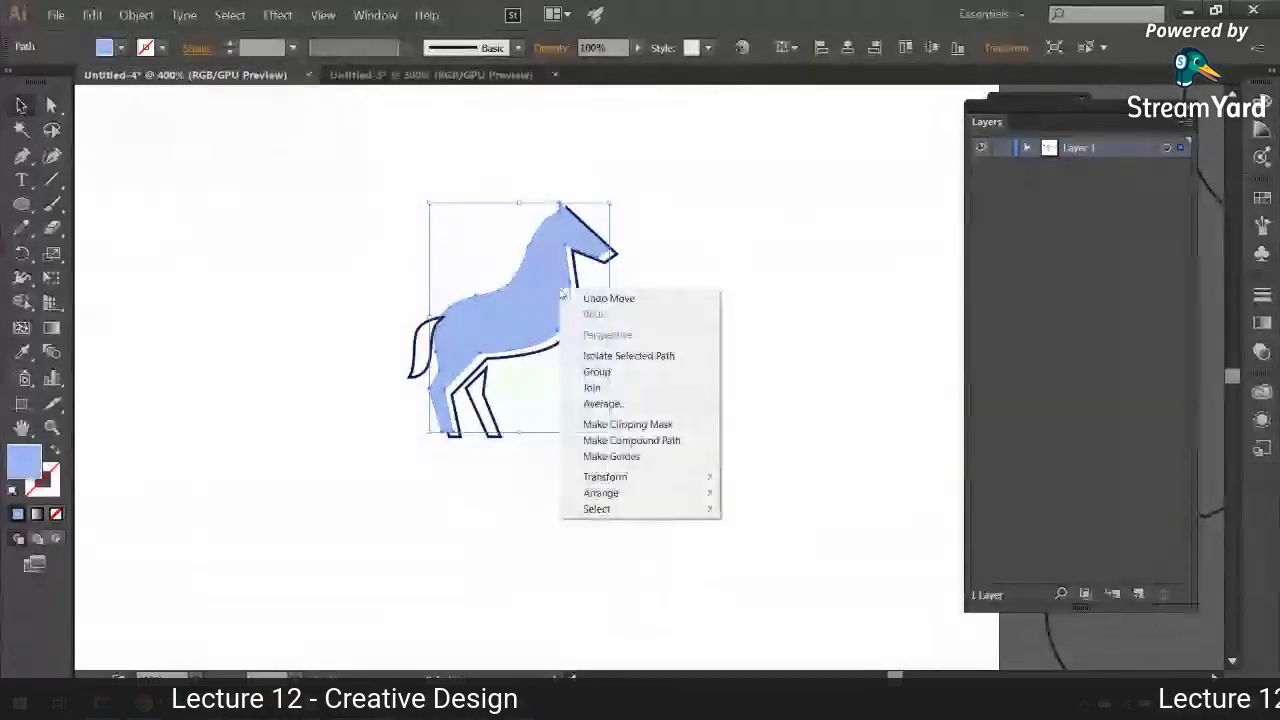
key(Escape)
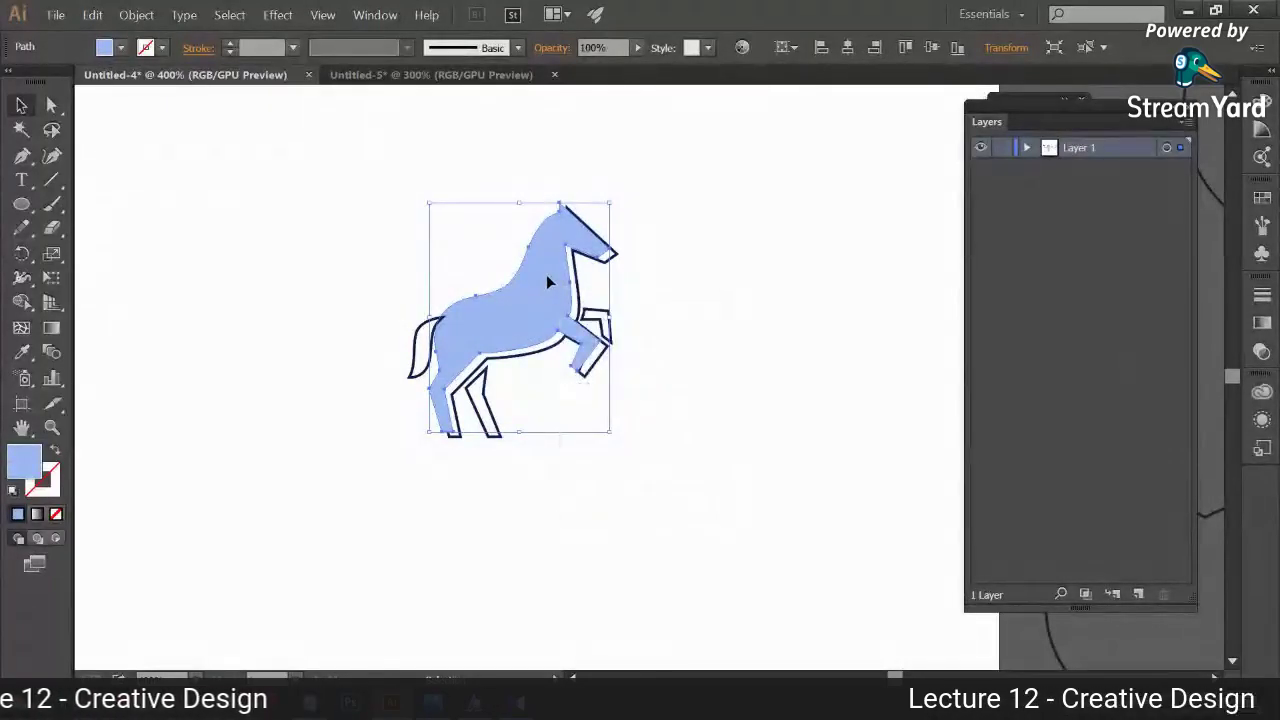
right_click(510, 328)
mouse_move(627, 516)
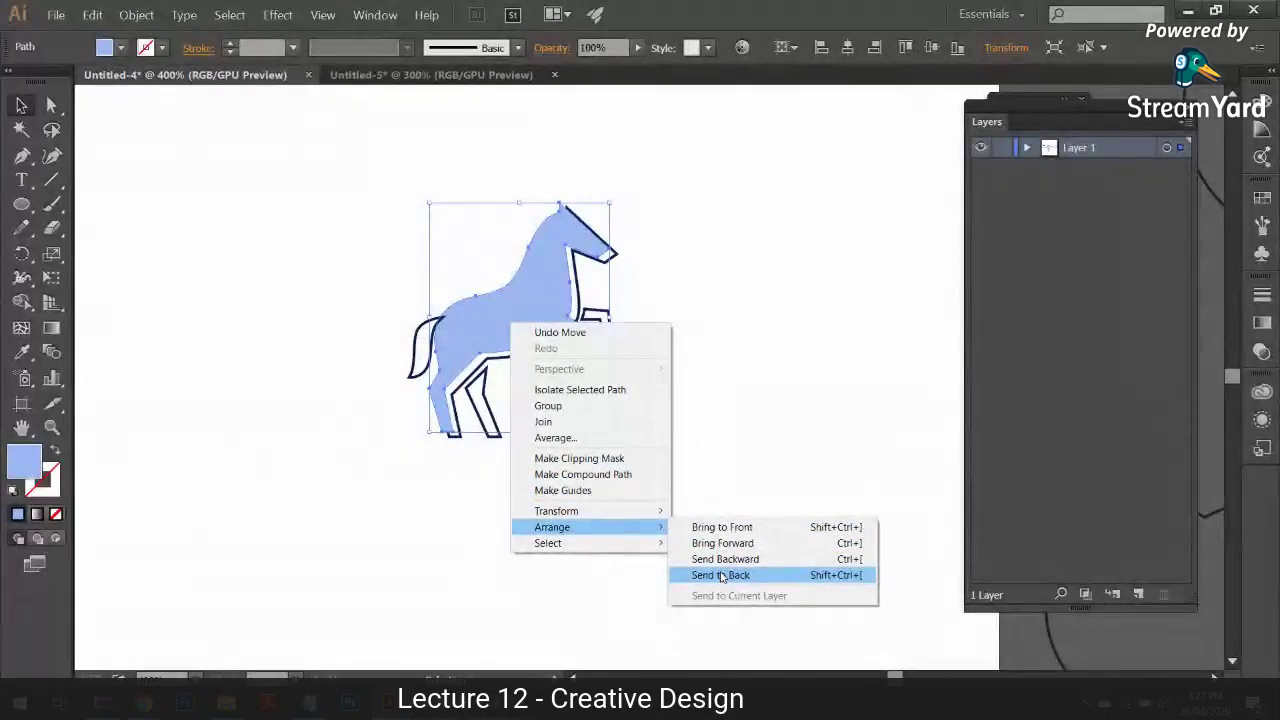
click(721, 576)
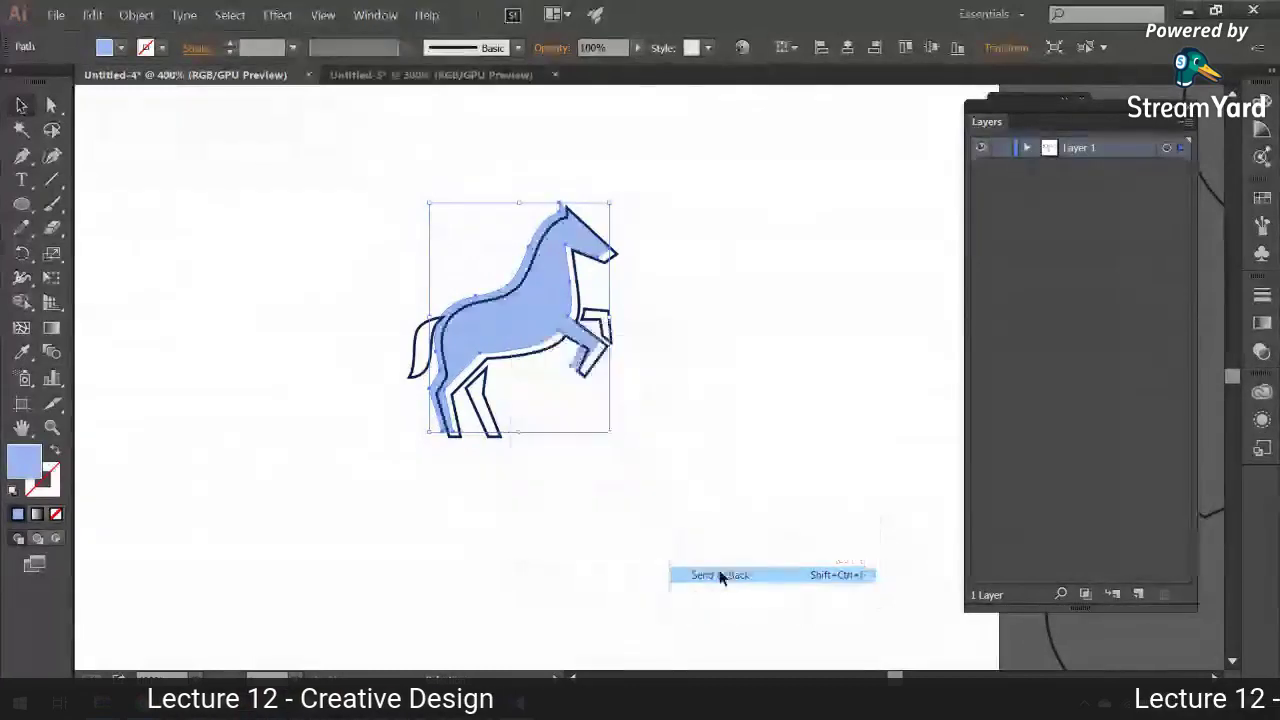
click(705, 568)
click(543, 337)
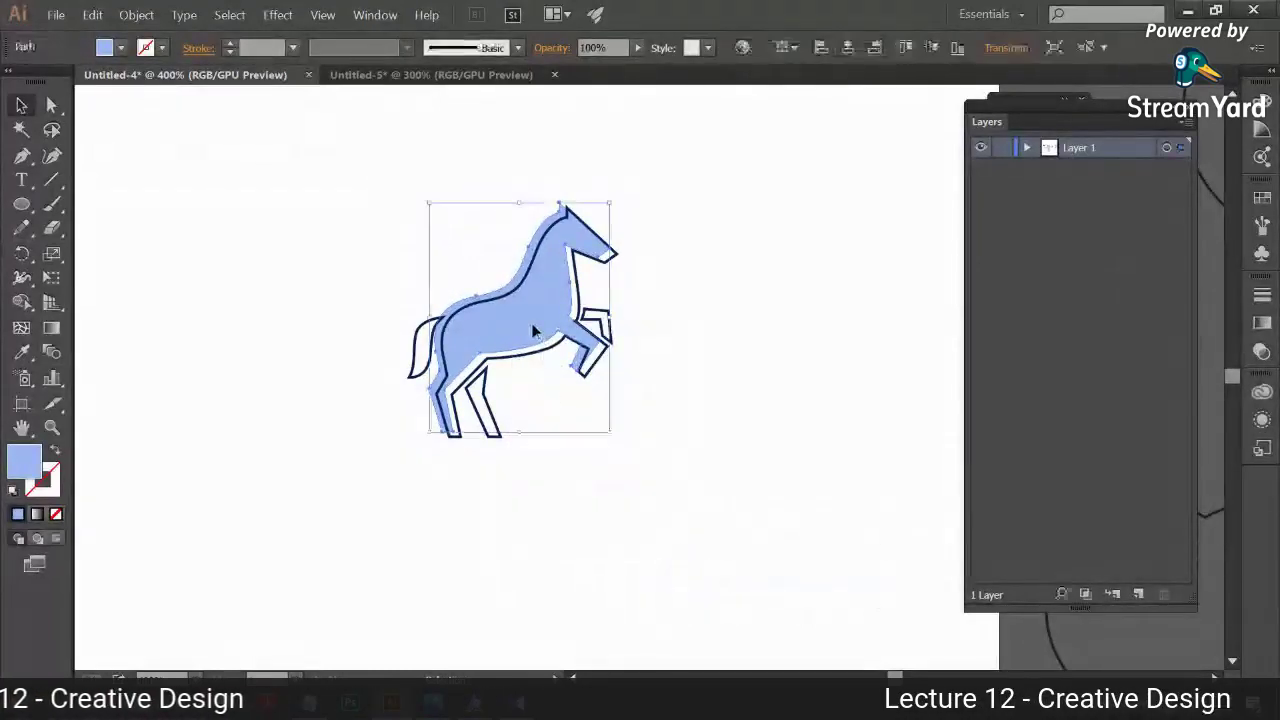
Step: Reposition the light-blue body closer to the navy outline and set the body outline's stroke to 0.5 pt
key(ctrl+plus)
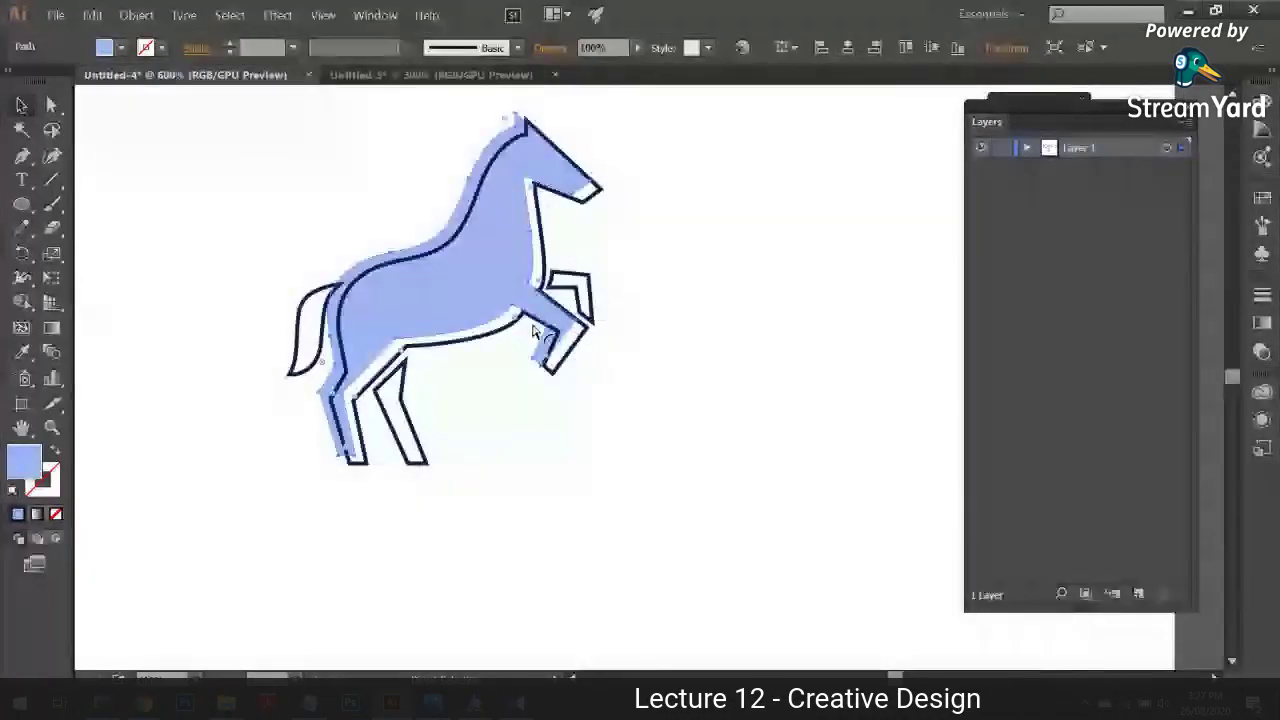
key(ctrl+plus)
drag(491, 331, 490, 331)
click(520, 488)
drag(464, 381, 463, 393)
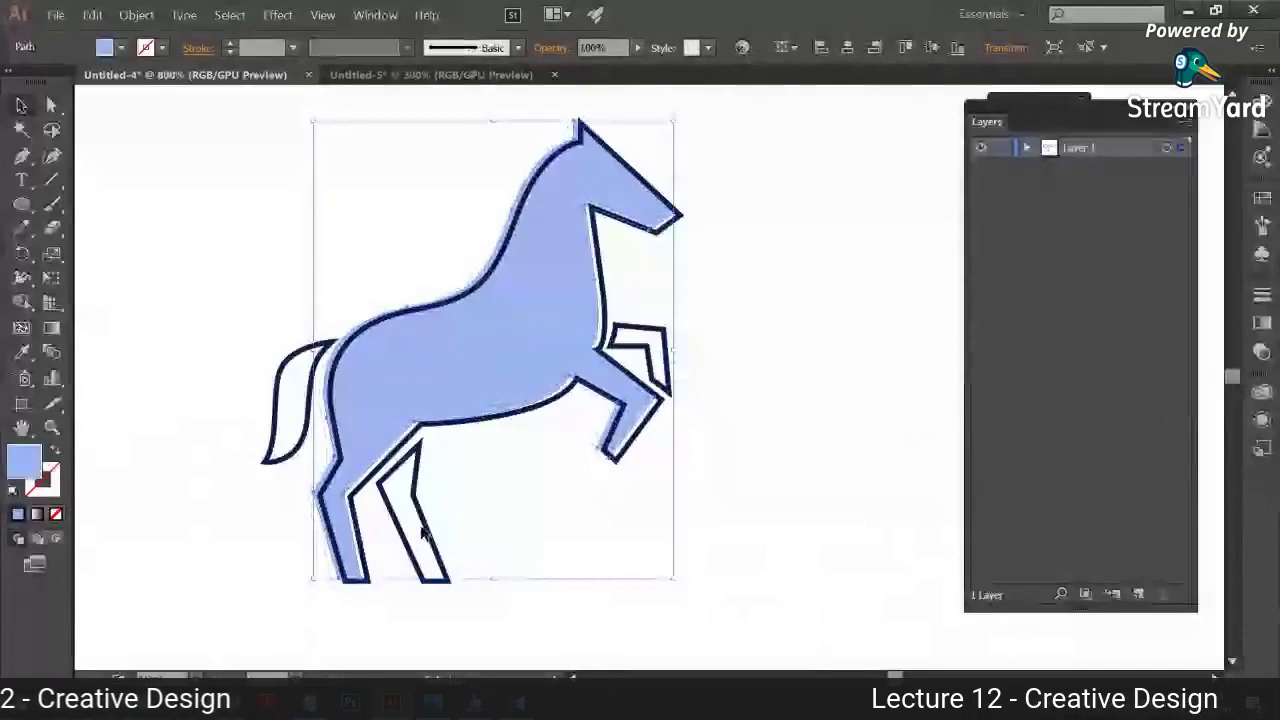
click(418, 432)
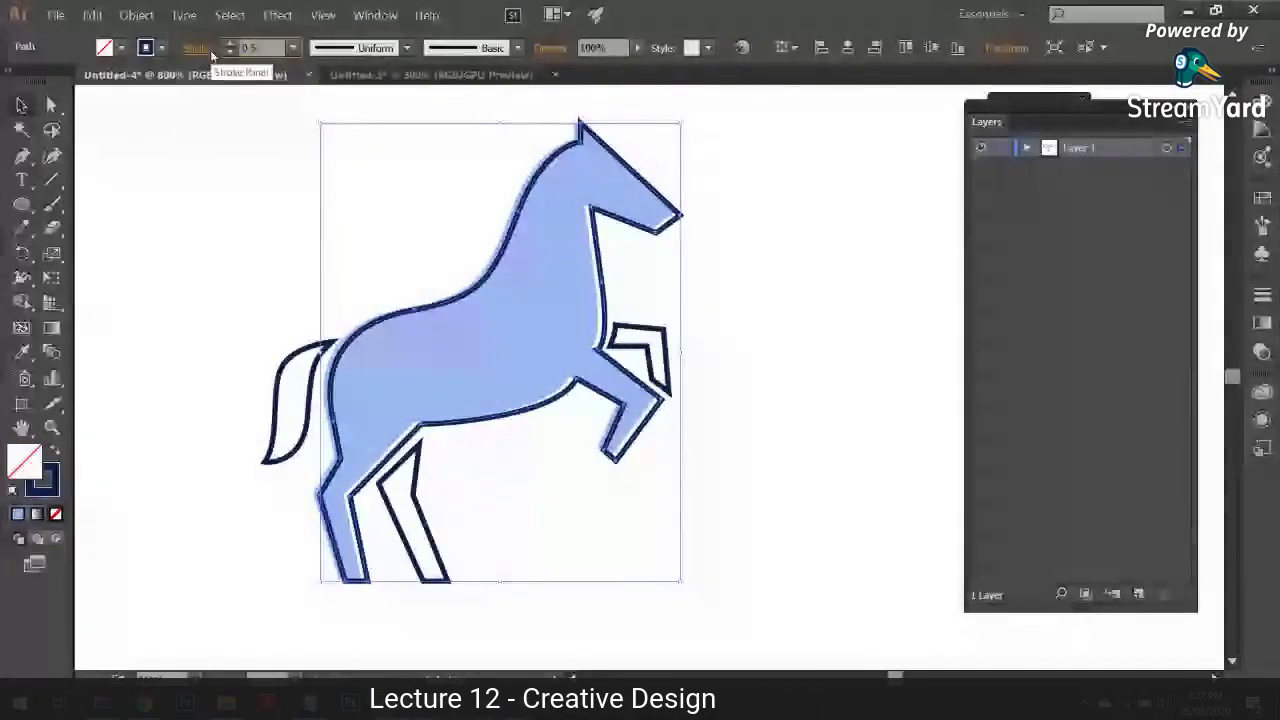
click(238, 332)
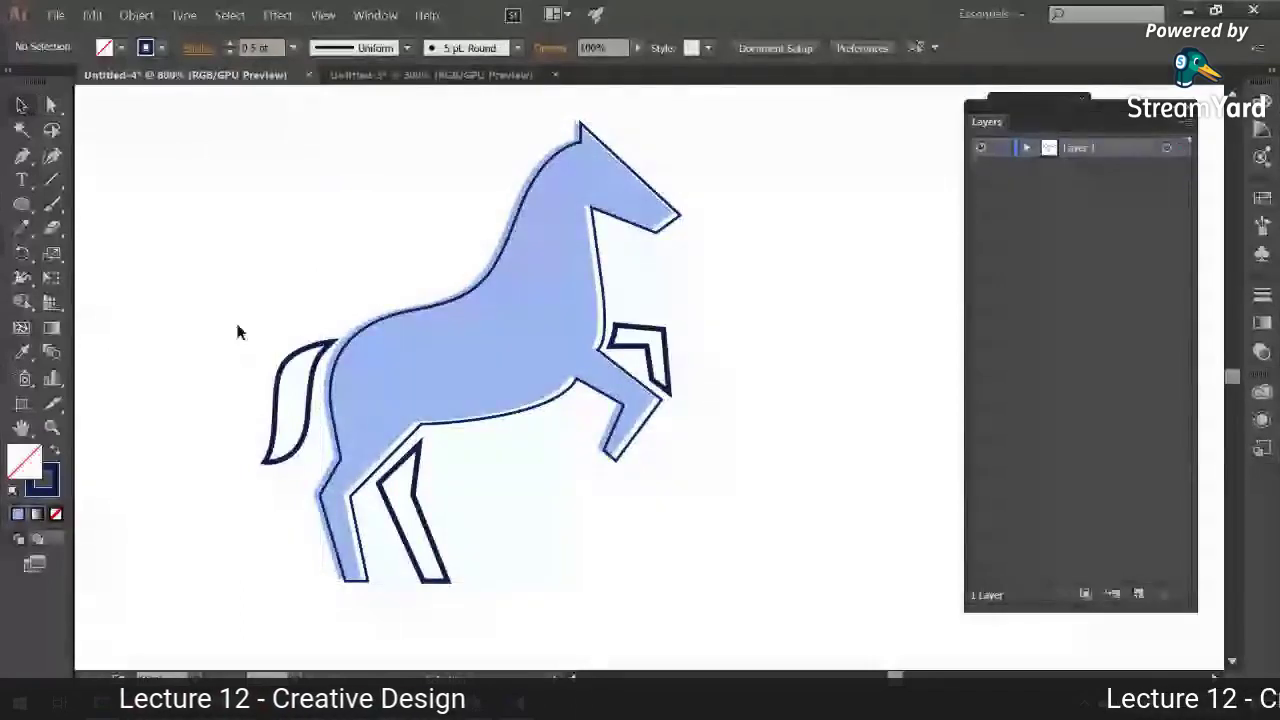
Step: Duplicate the tail to its left with the body's light-blue fill and set the original tail outline's stroke to 0.5 pt
drag(272, 420, 196, 420)
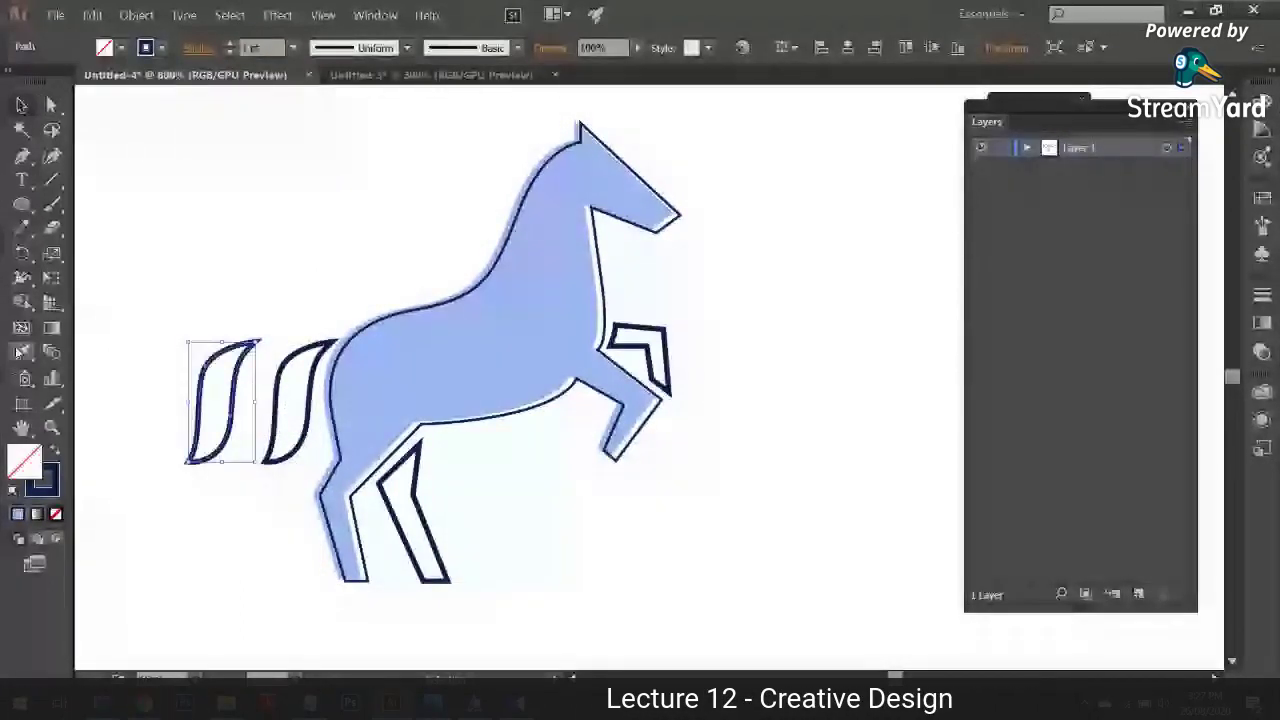
click(345, 345)
click(298, 333)
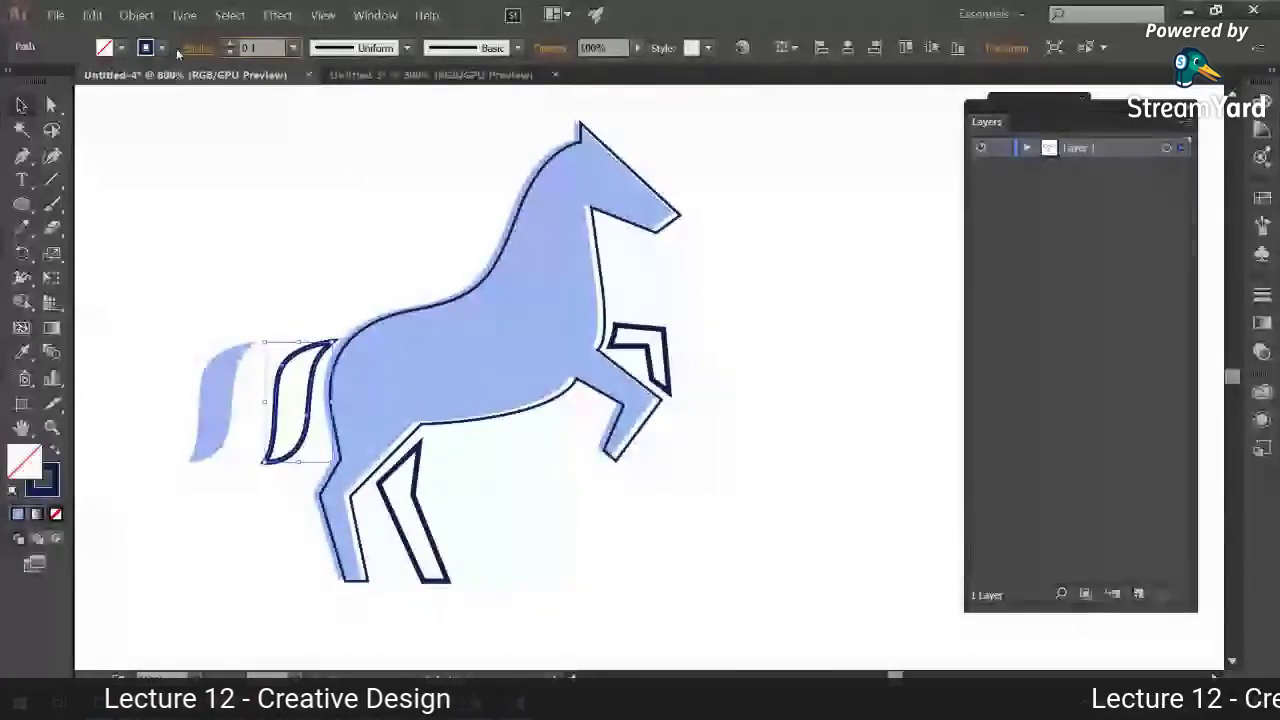
text(0.1)
key(Return)
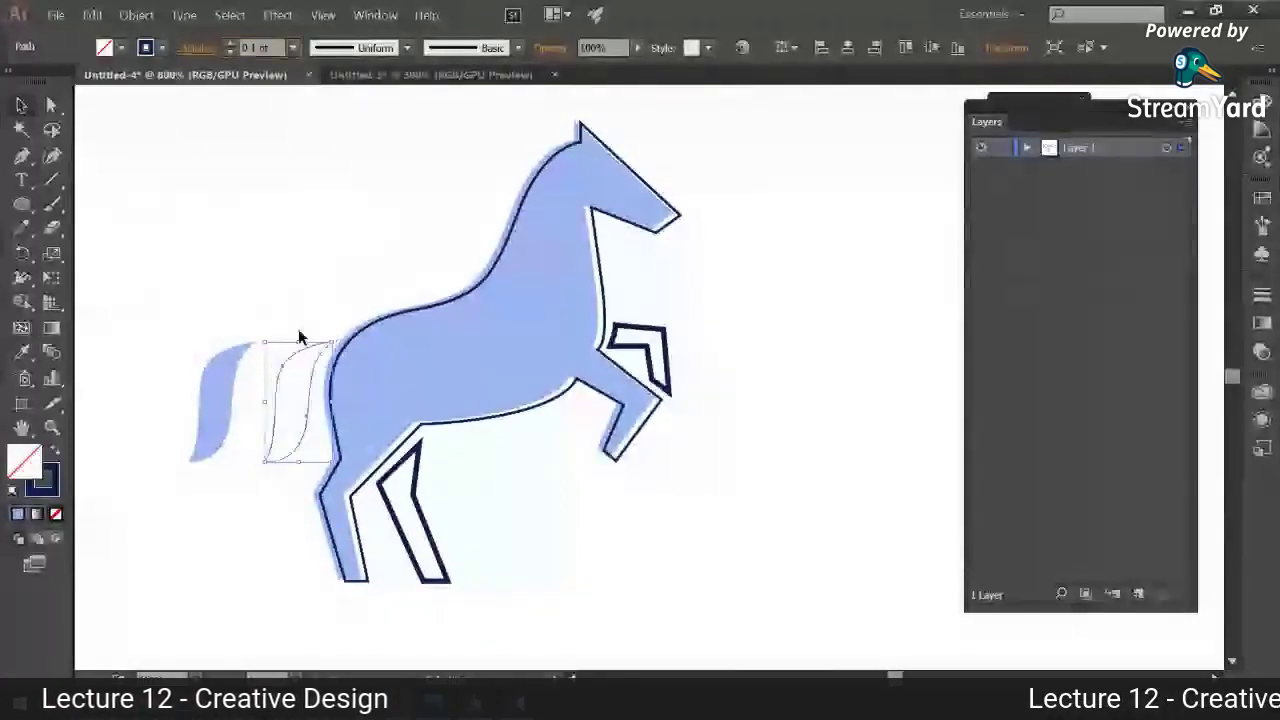
click(380, 322)
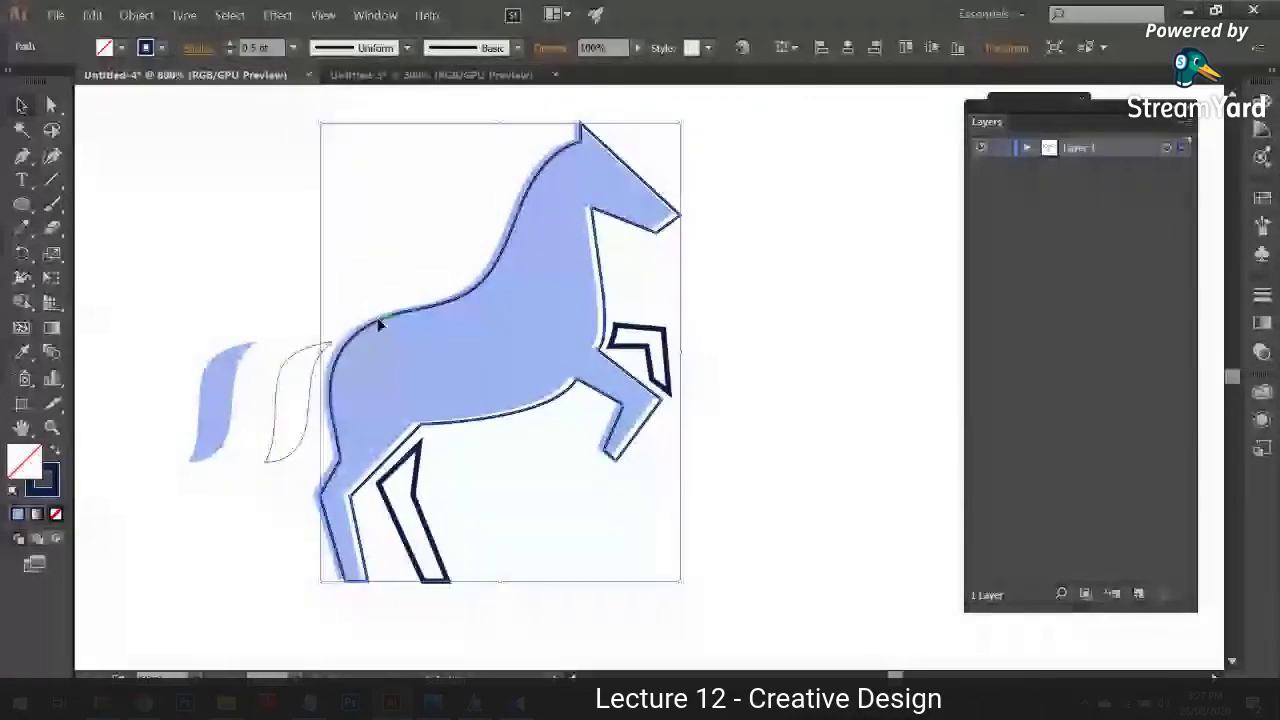
click(283, 392)
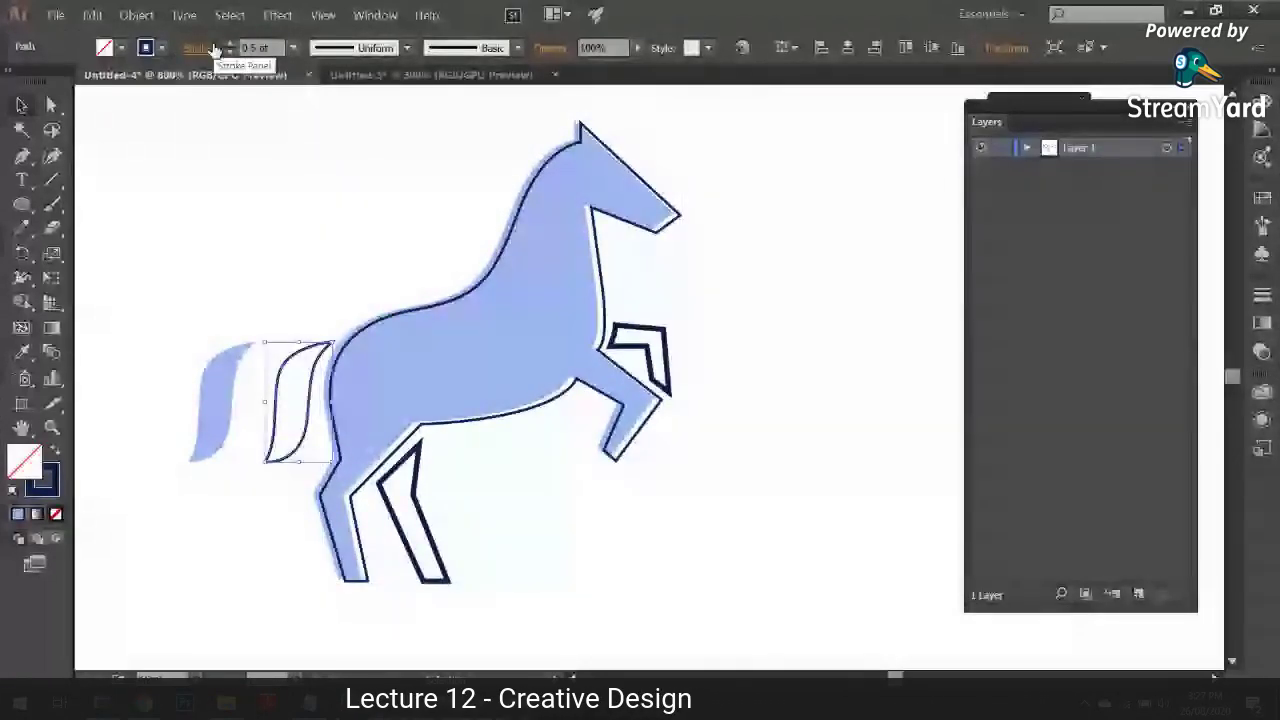
Step: Place the light-blue tail behind the tail outline, offset slightly to the left, and deselect it
drag(225, 400, 299, 400)
click(476, 470)
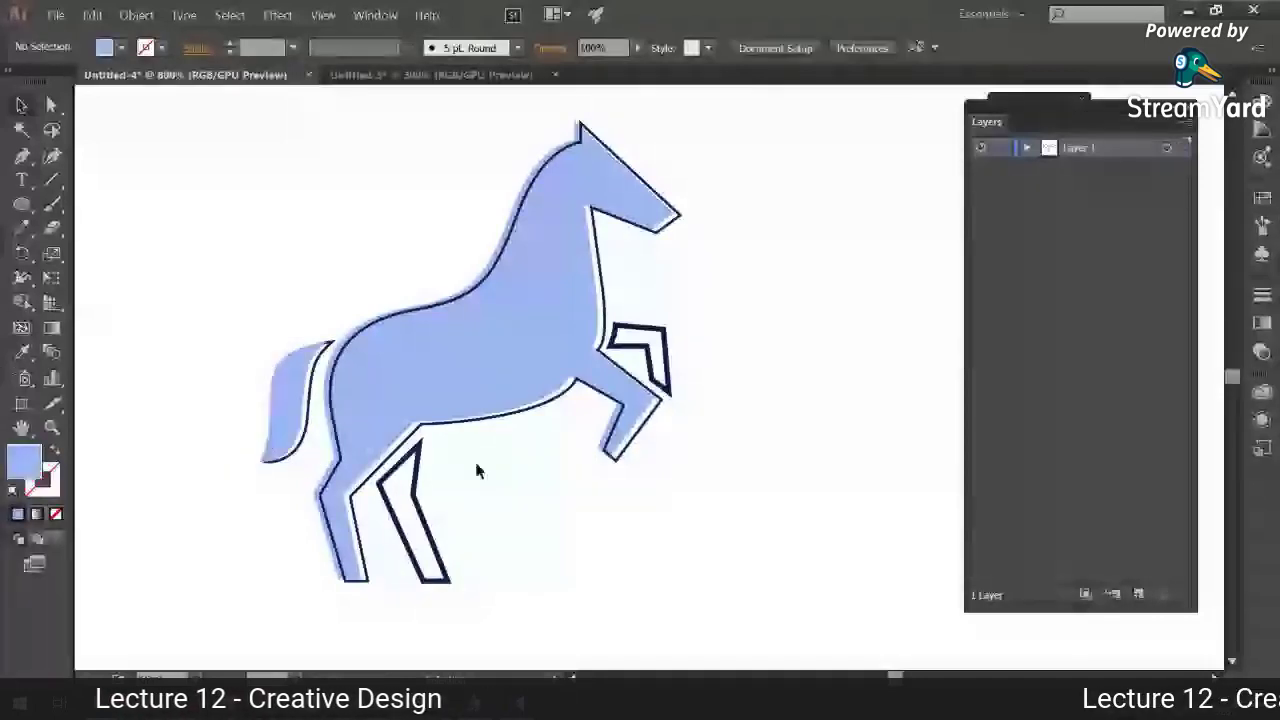
click(283, 408)
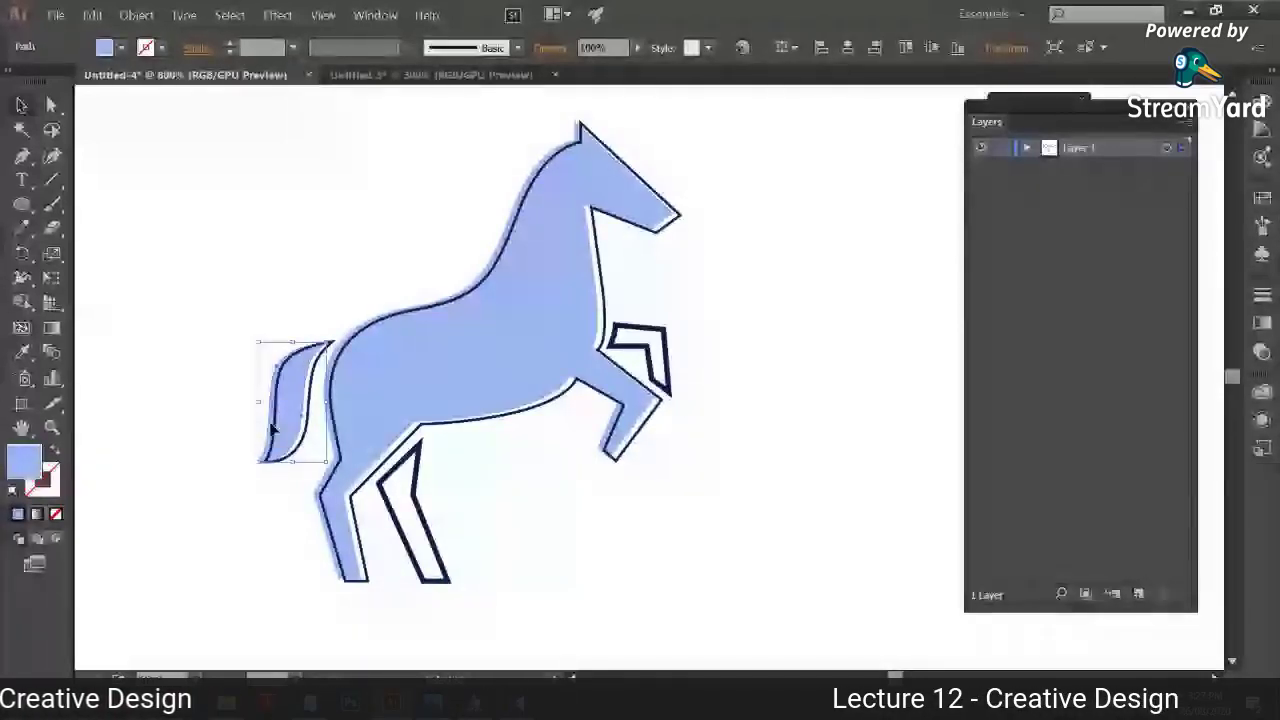
click(378, 425)
Step: Duplicate the separate hind leg with the body's light-blue fill and thin the original leg outline to match the body
scroll(378, 425, down, 2)
scroll(378, 425, right, 1)
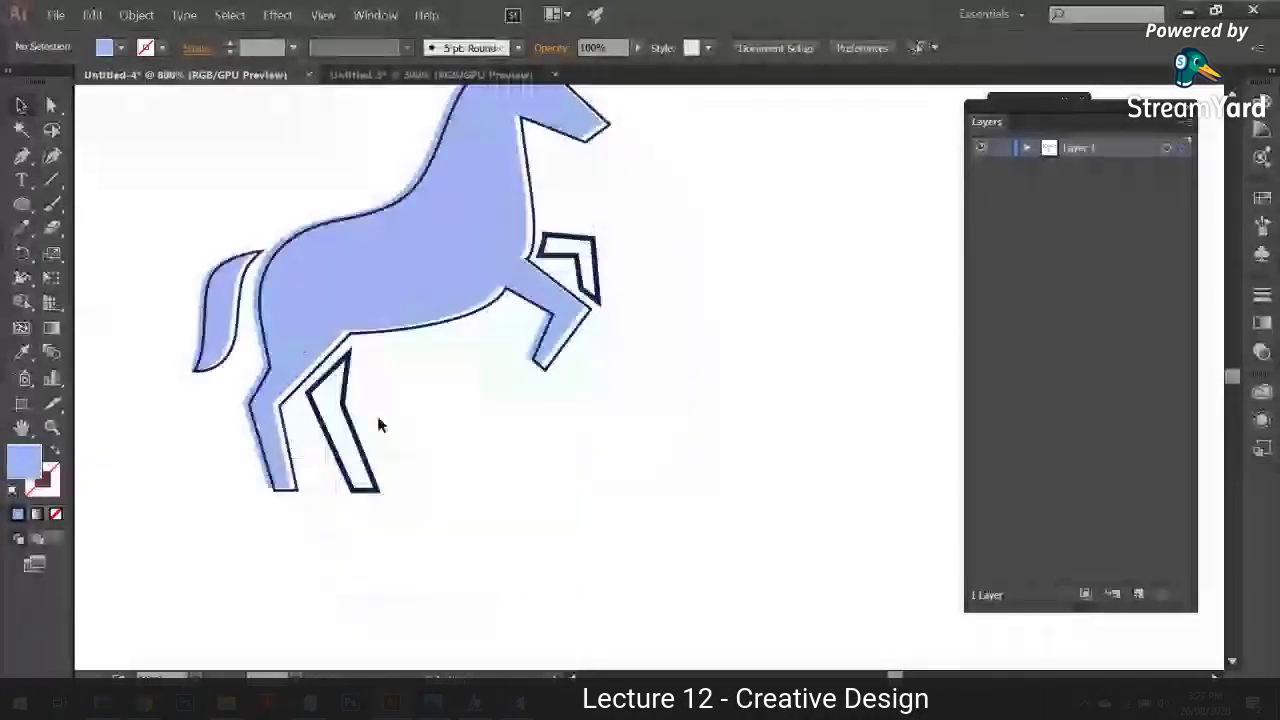
drag(378, 420, 473, 450)
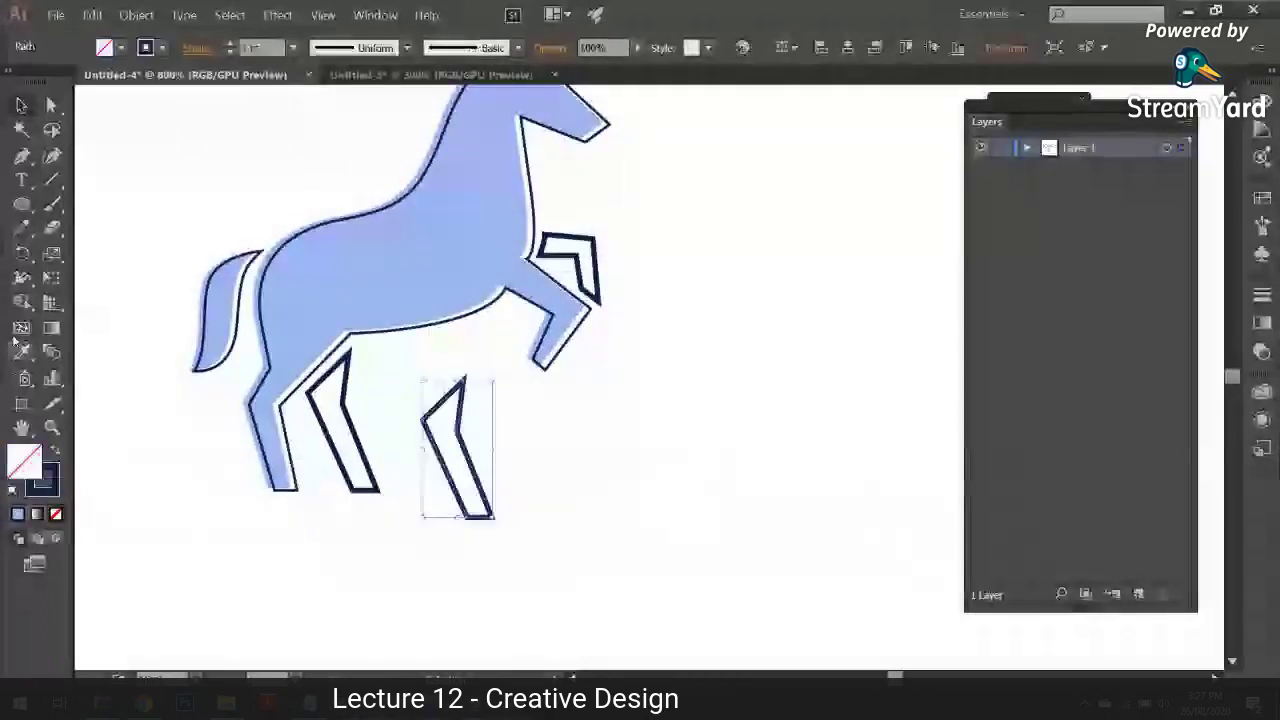
key(i)
click(295, 312)
click(22, 105)
click(330, 430)
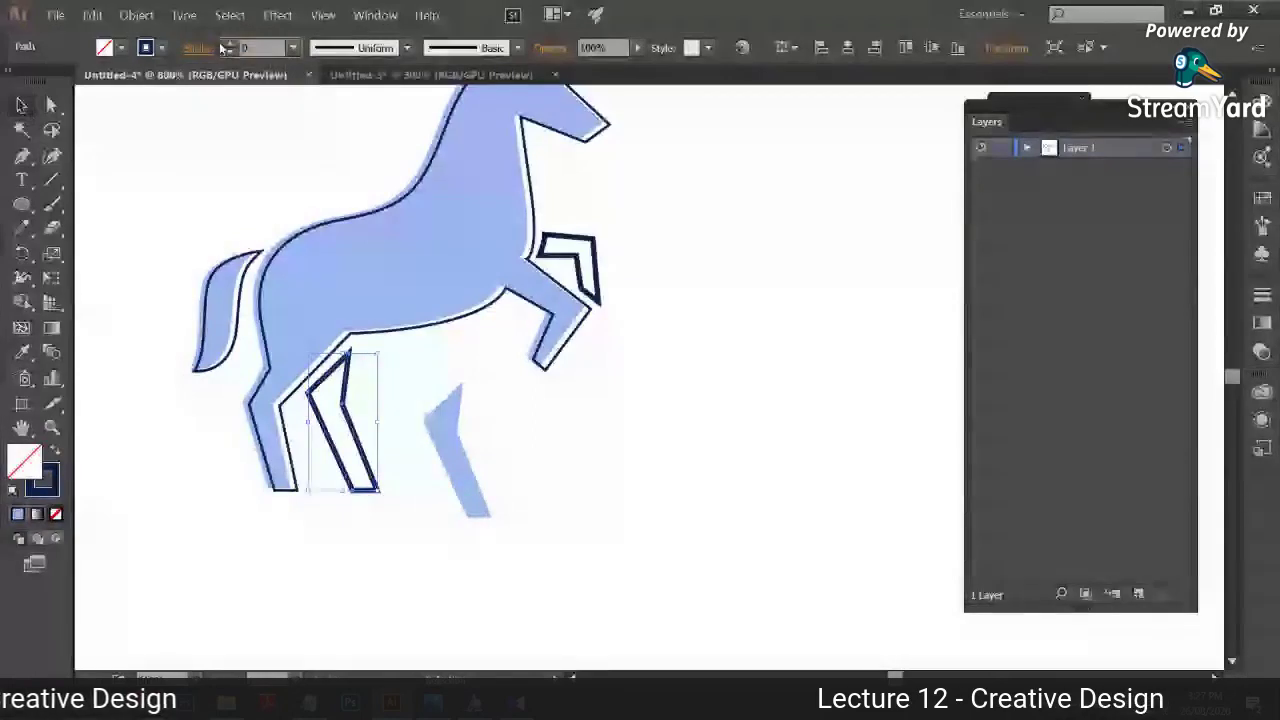
Step: Move the light-blue hind leg onto its outline, offset slightly to the left, and send it behind the outline
click(620, 408)
drag(350, 445, 350, 442)
right_click(338, 437)
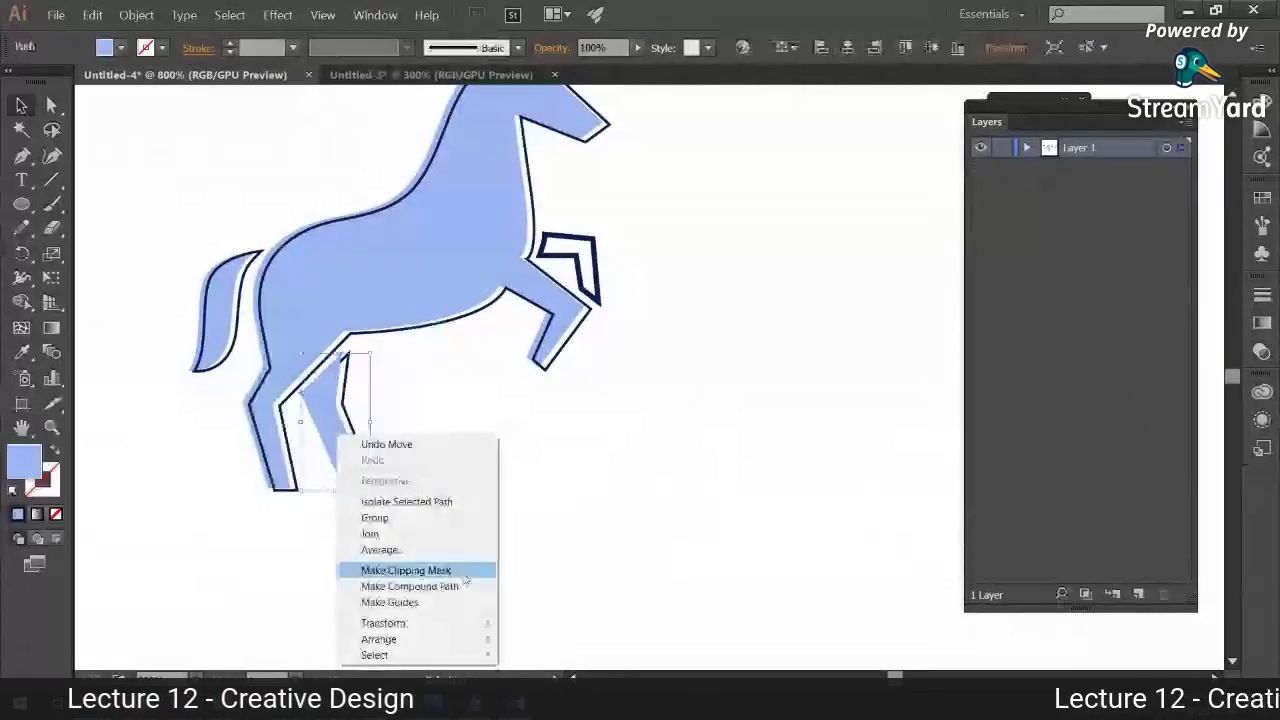
mouse_move(460, 639)
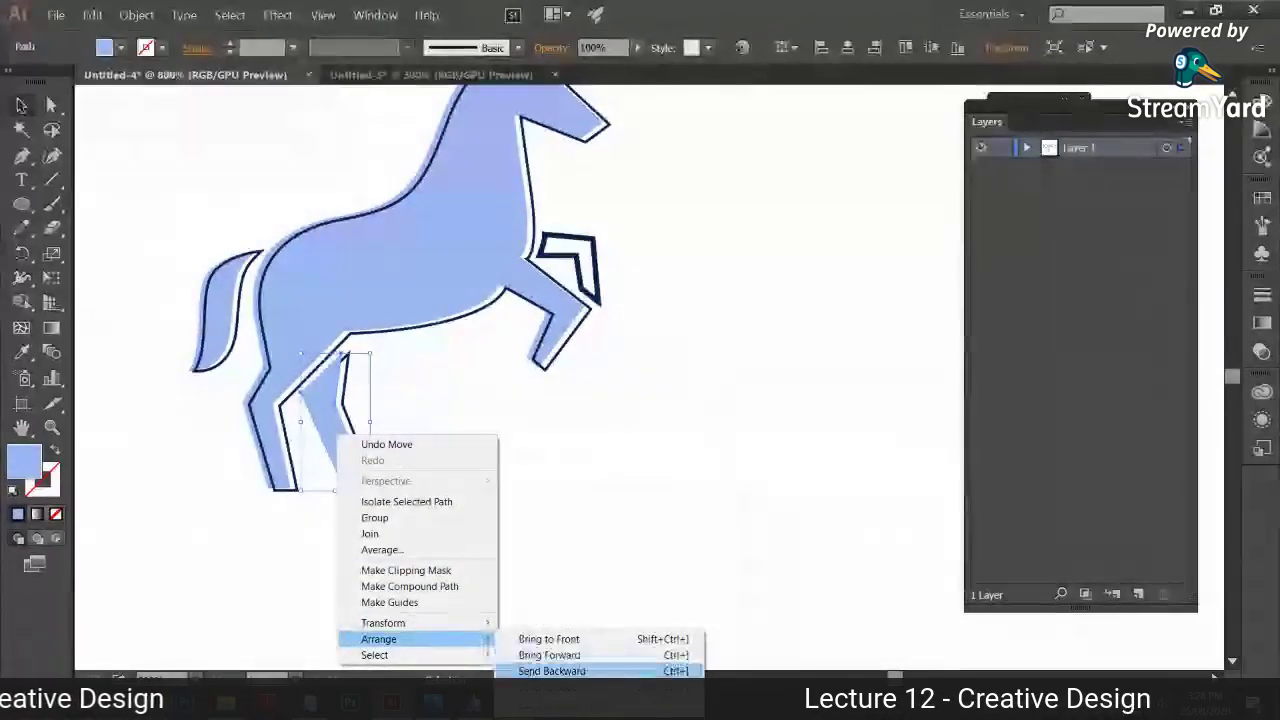
click(551, 671)
click(566, 497)
click(596, 258)
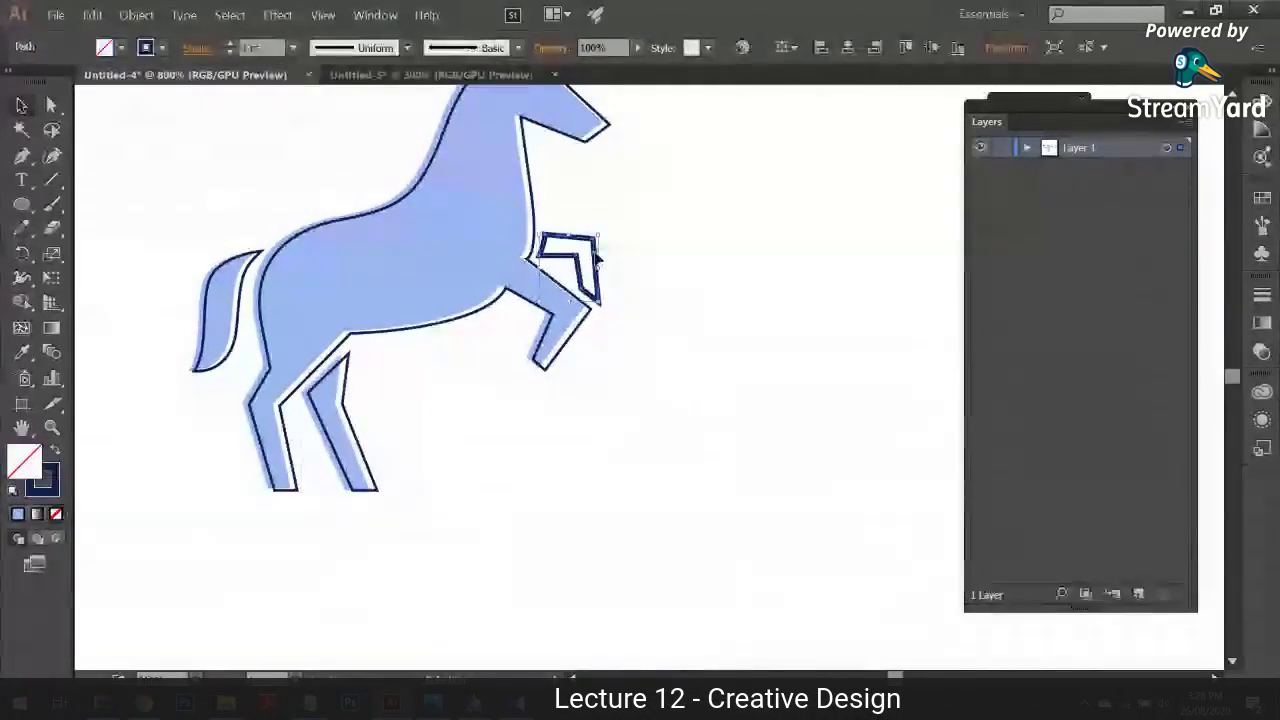
key(i)
click(343, 271)
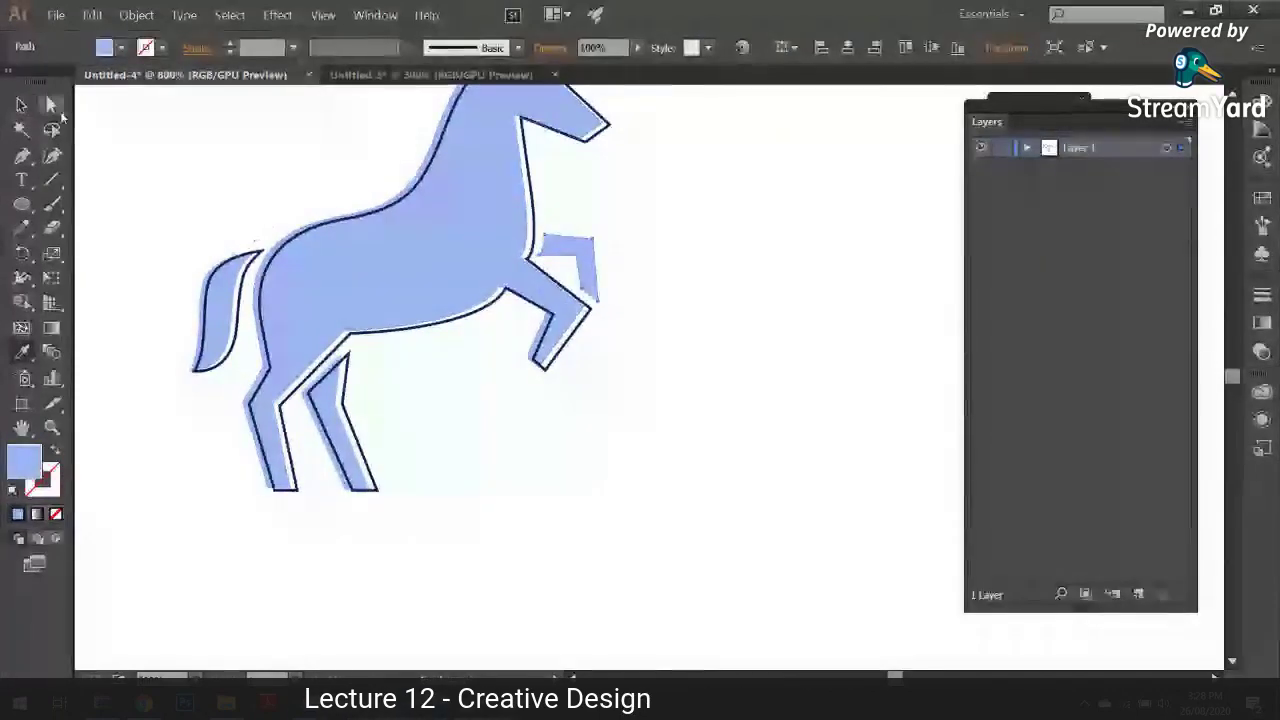
click(24, 105)
key(ctrl+z)
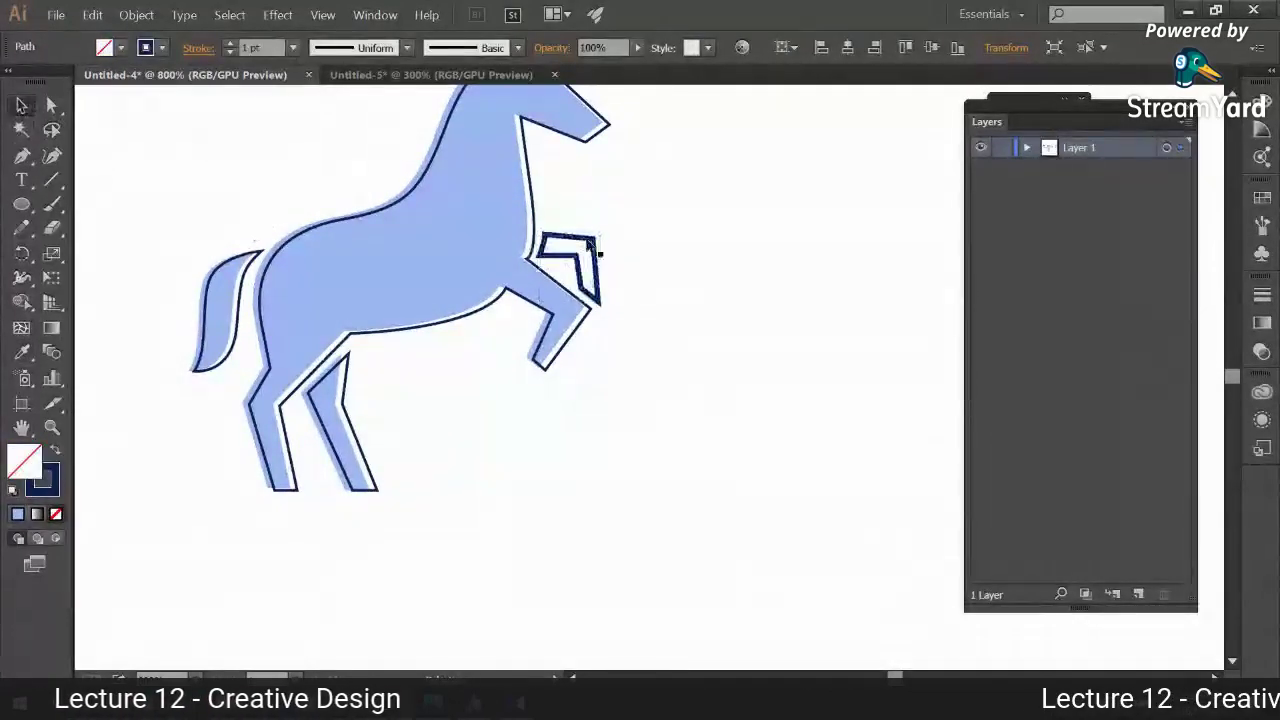
Step: Duplicate the separate foreleg outline to the right of the horse and give the original foreleg the body's light-blue fill
click(578, 262)
drag(578, 262, 747, 265)
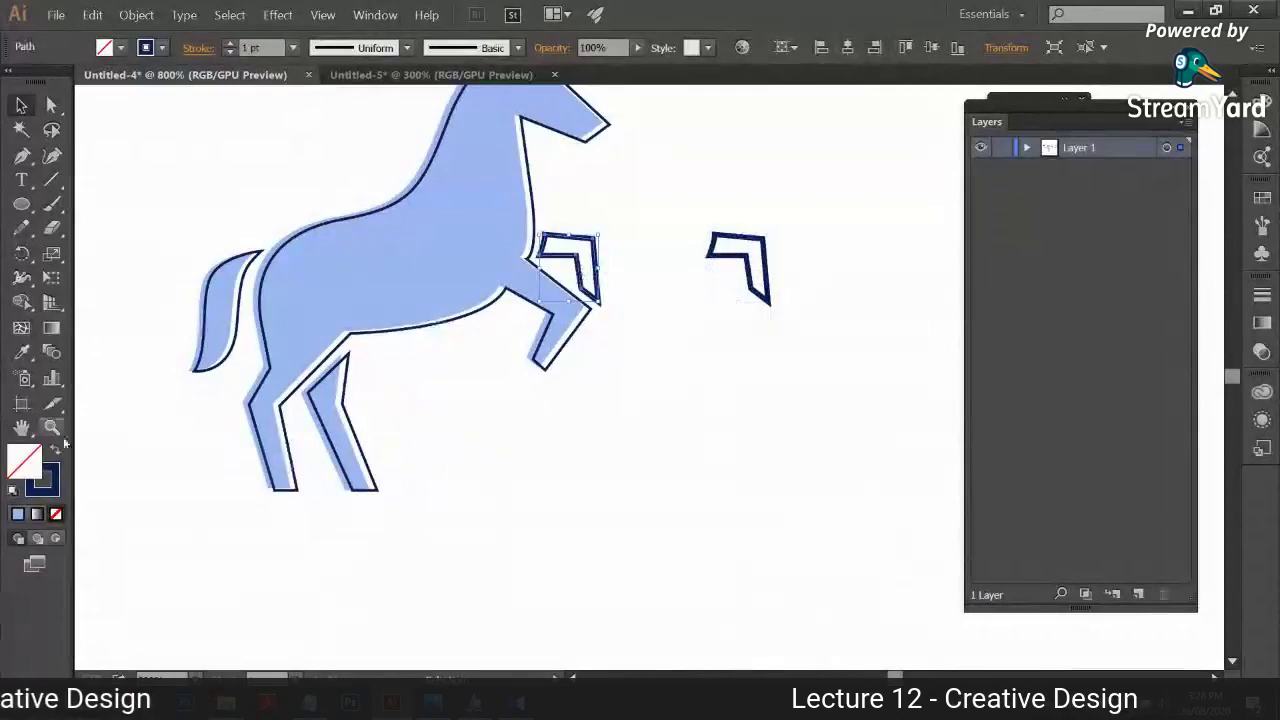
click(22, 354)
click(329, 251)
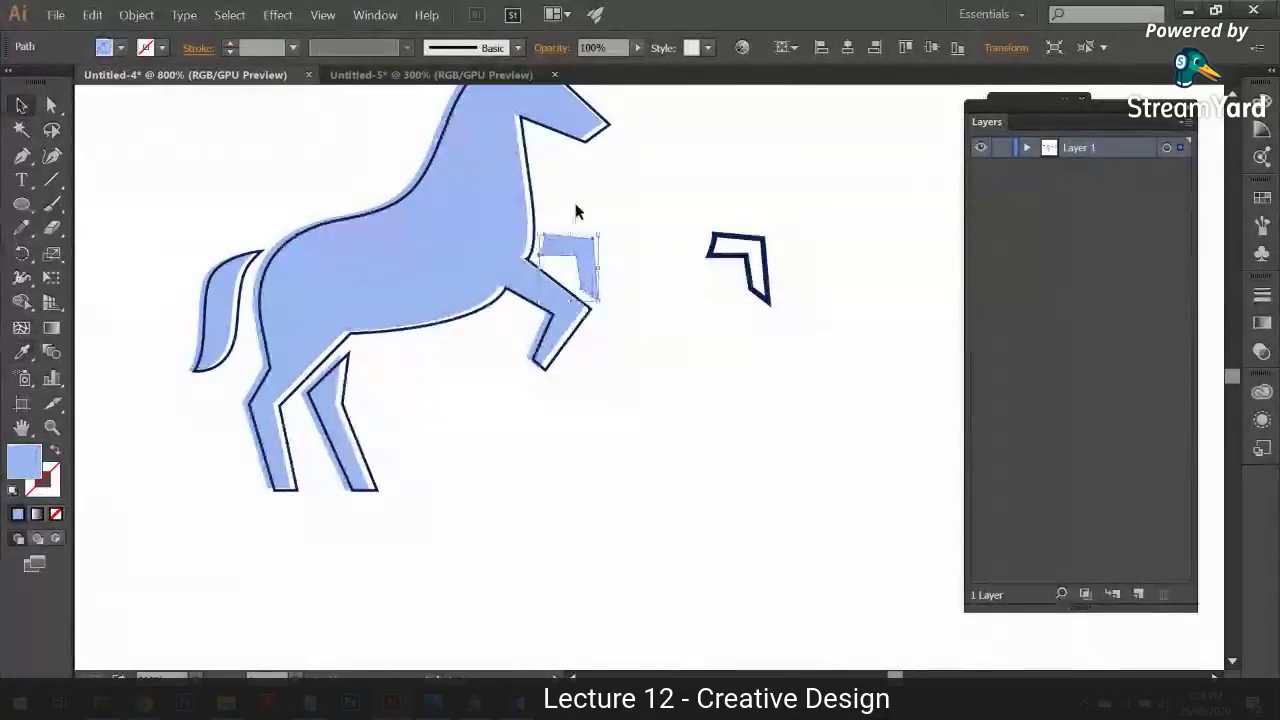
key(v)
click(640, 230)
Step: Place the separate foreleg outline over its light-blue fill, offset slightly to the right, and set its stroke to 0.5 pt
click(724, 252)
drag(724, 252, 601, 243)
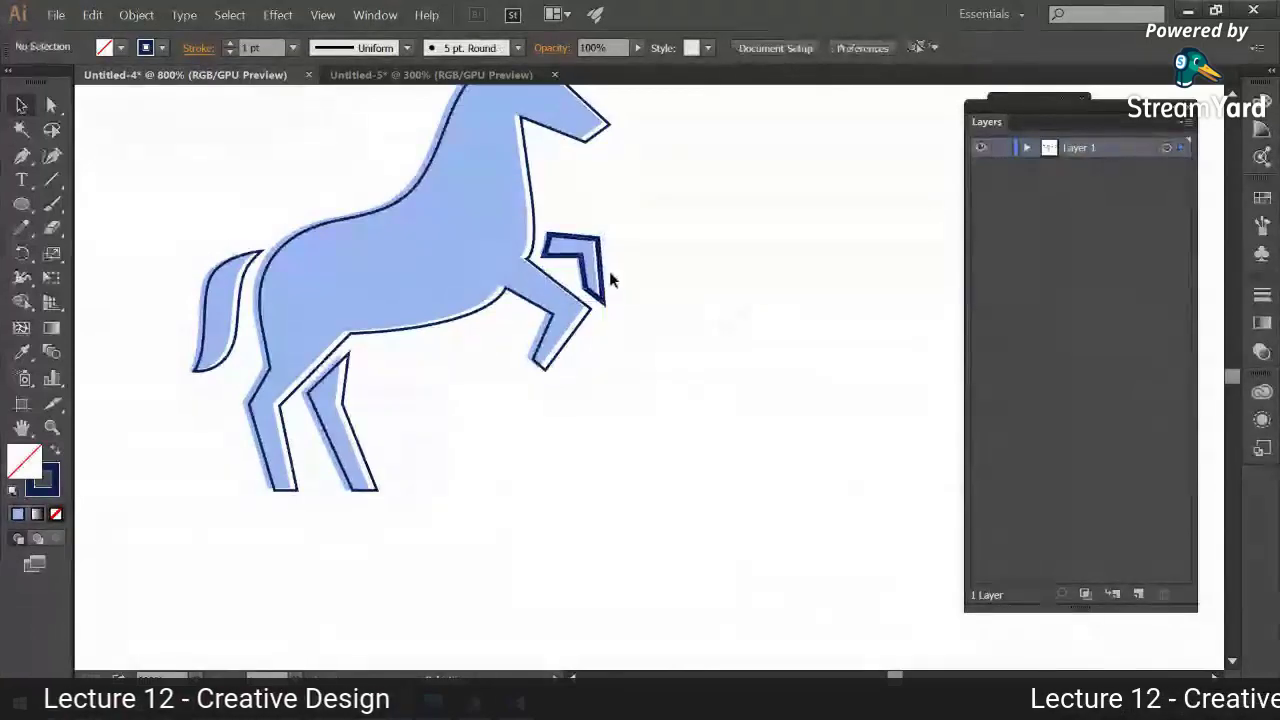
click(257, 46)
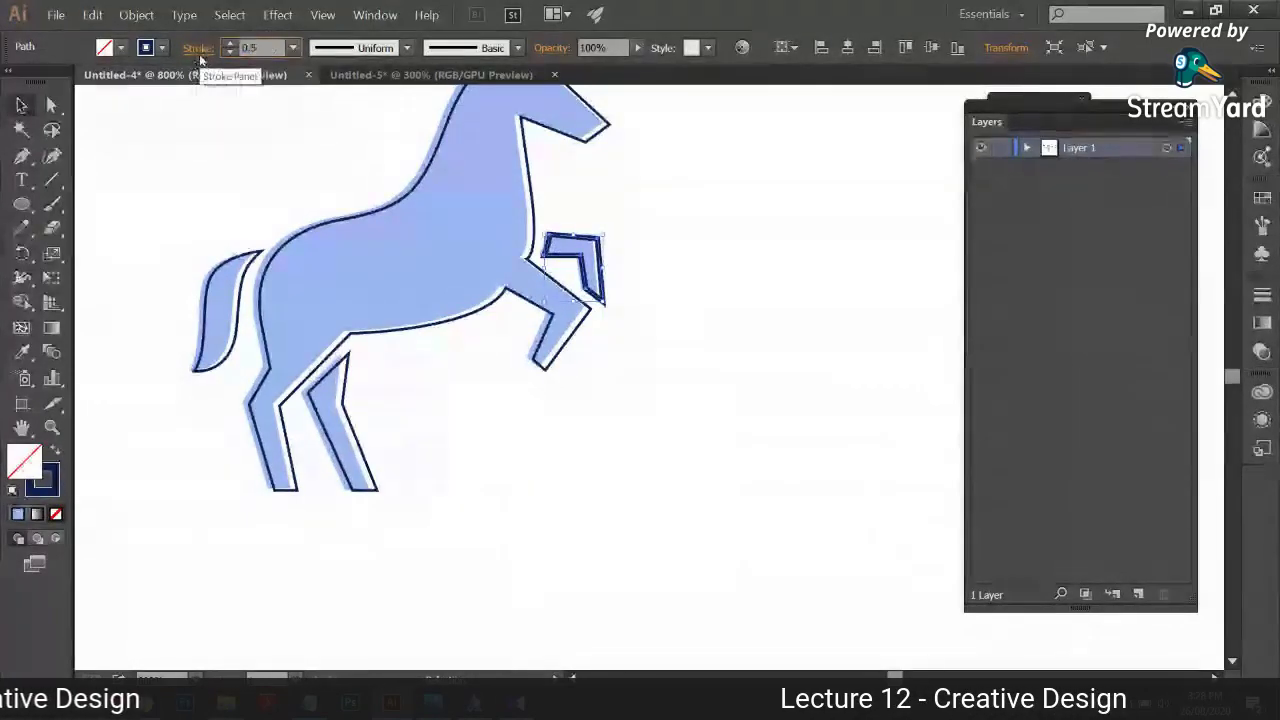
text(0.5)
key(Return)
click(247, 142)
drag(275, 215, 327, 252)
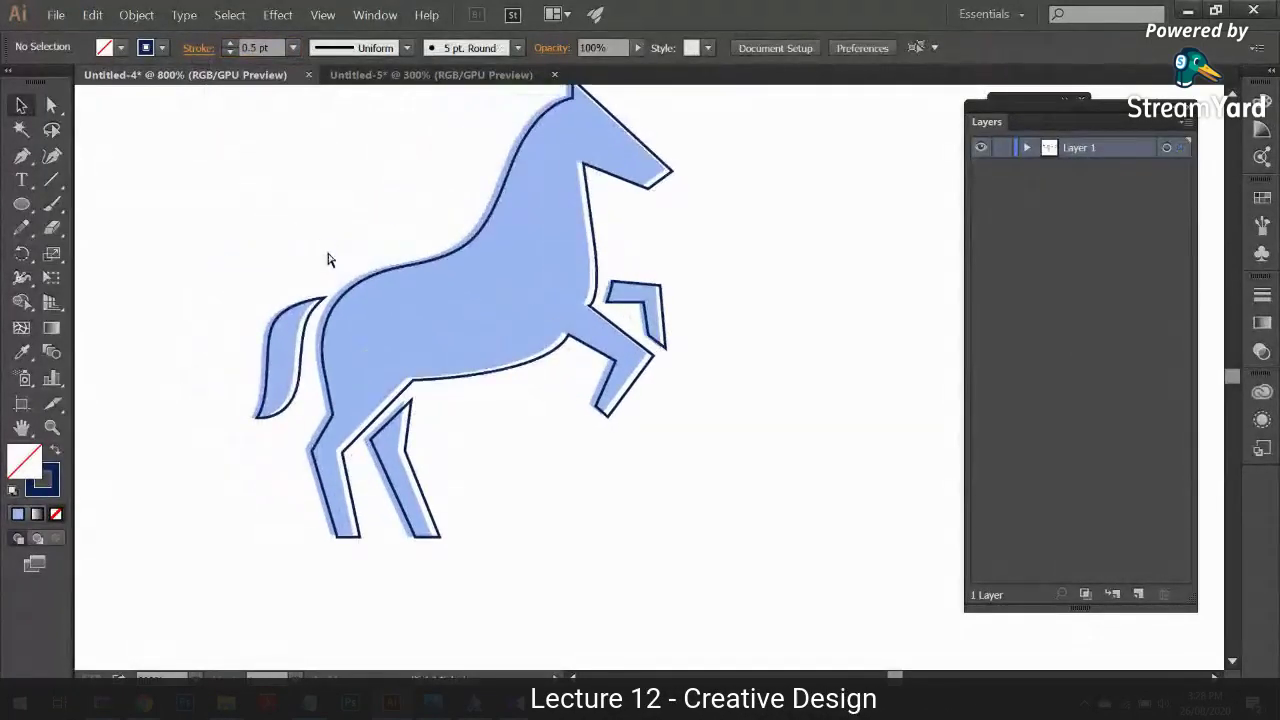
Step: Select the horse's light-blue body, tail and leg fills together and recolour them dark blue
key(ctrl+minus)
key(ctrl+minus)
key(ctrl+plus)
key(ctrl+plus)
key(ctrl+plus)
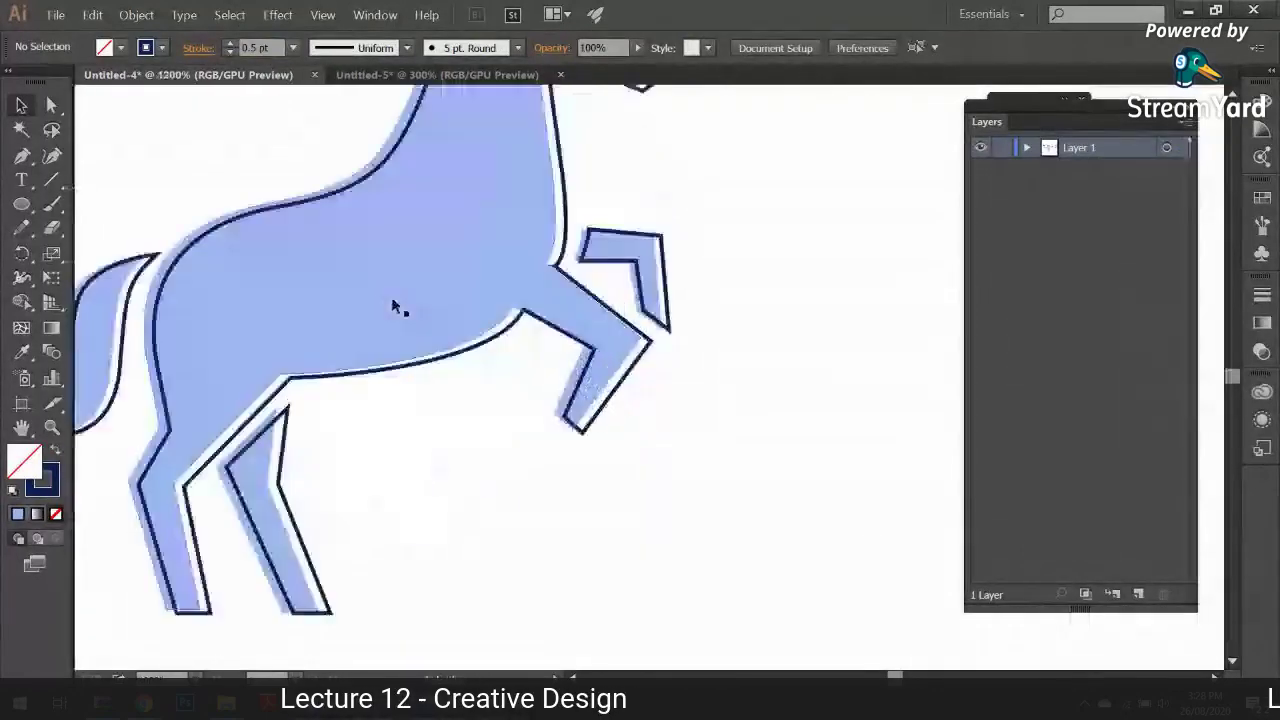
click(221, 360)
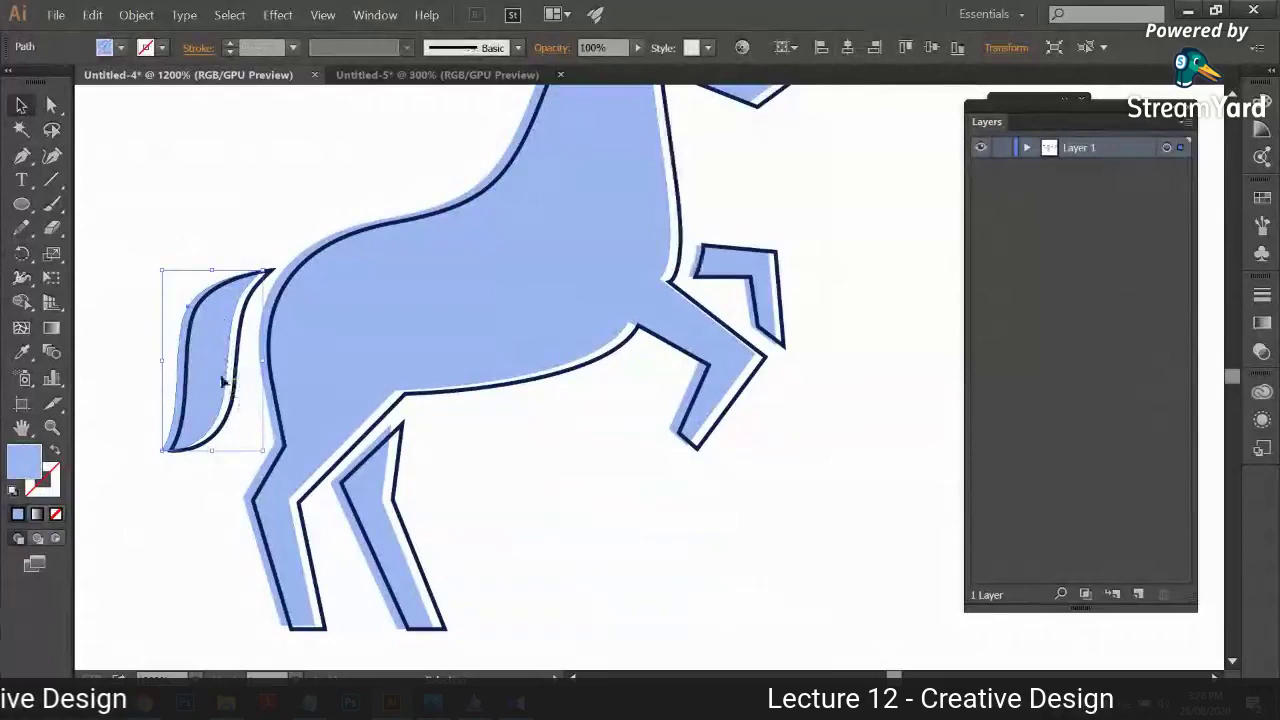
shift+click(685, 372)
drag(731, 251, 759, 366)
double_click(35, 456)
click(857, 409)
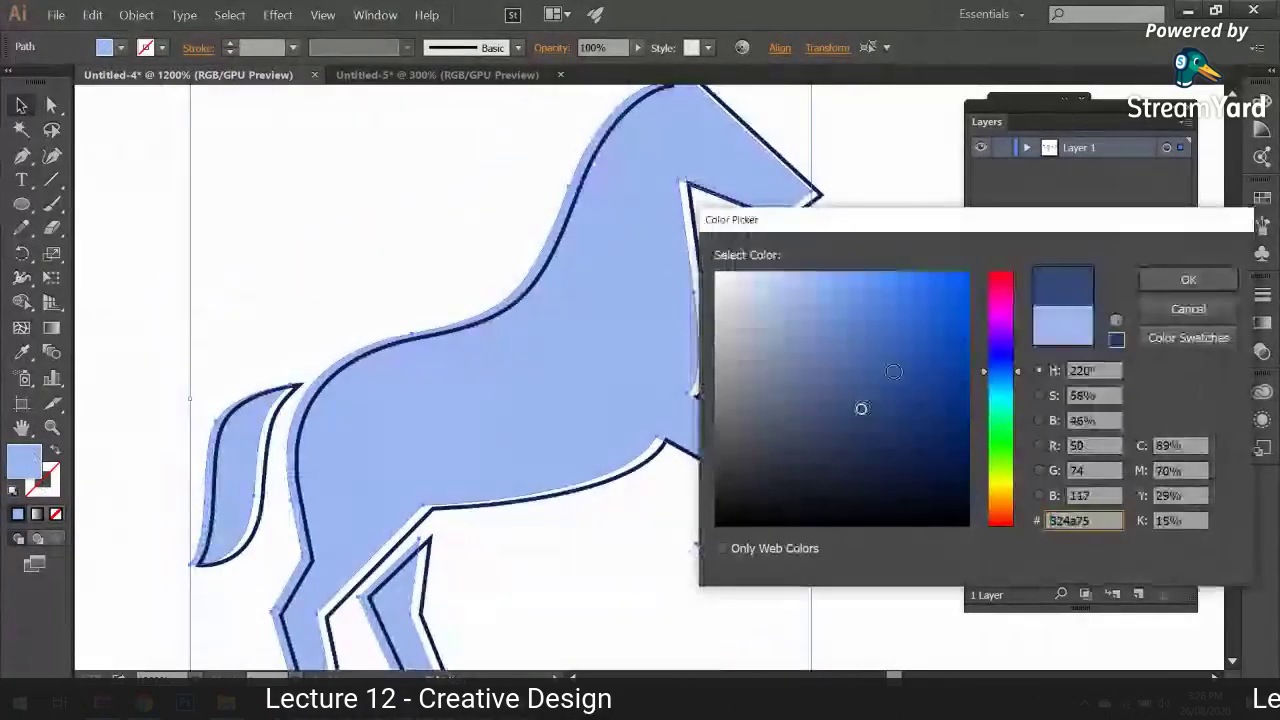
click(1186, 277)
key(ctrl+minus)
key(ctrl+minus)
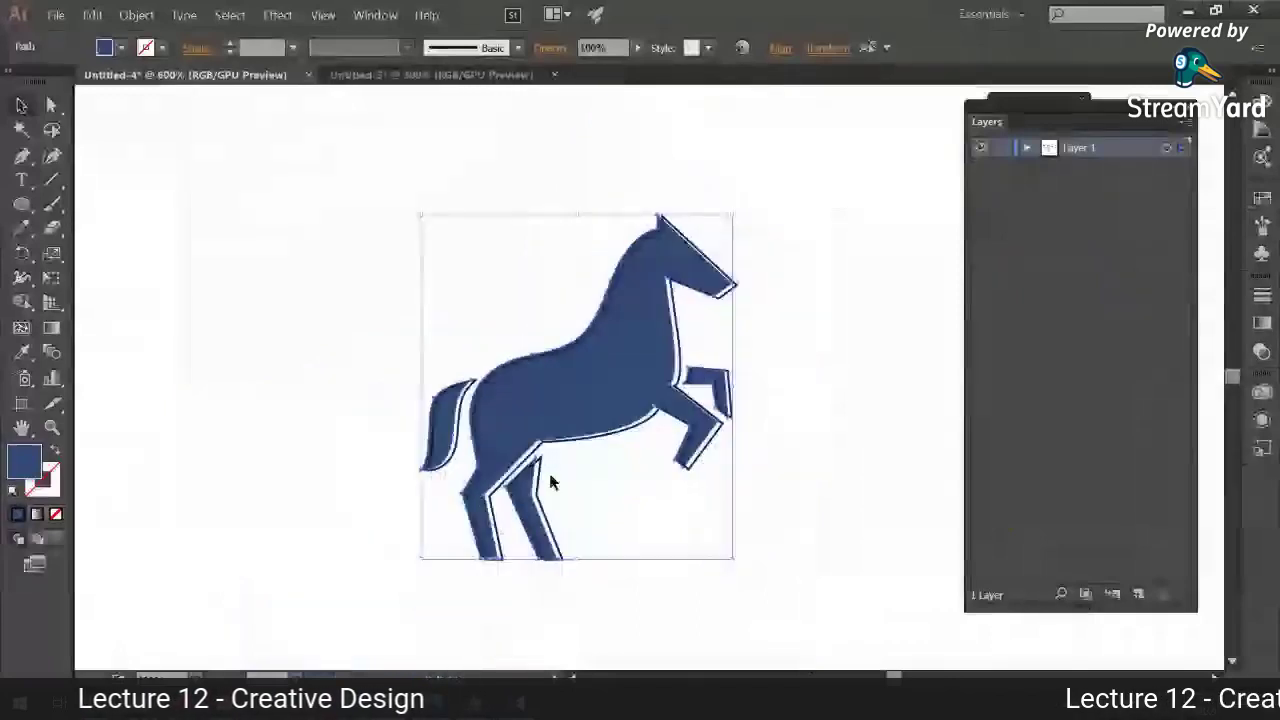
Step: Recolour the selected horse fills very light grey and deselect them
double_click(25, 458)
click(715, 290)
click(1188, 279)
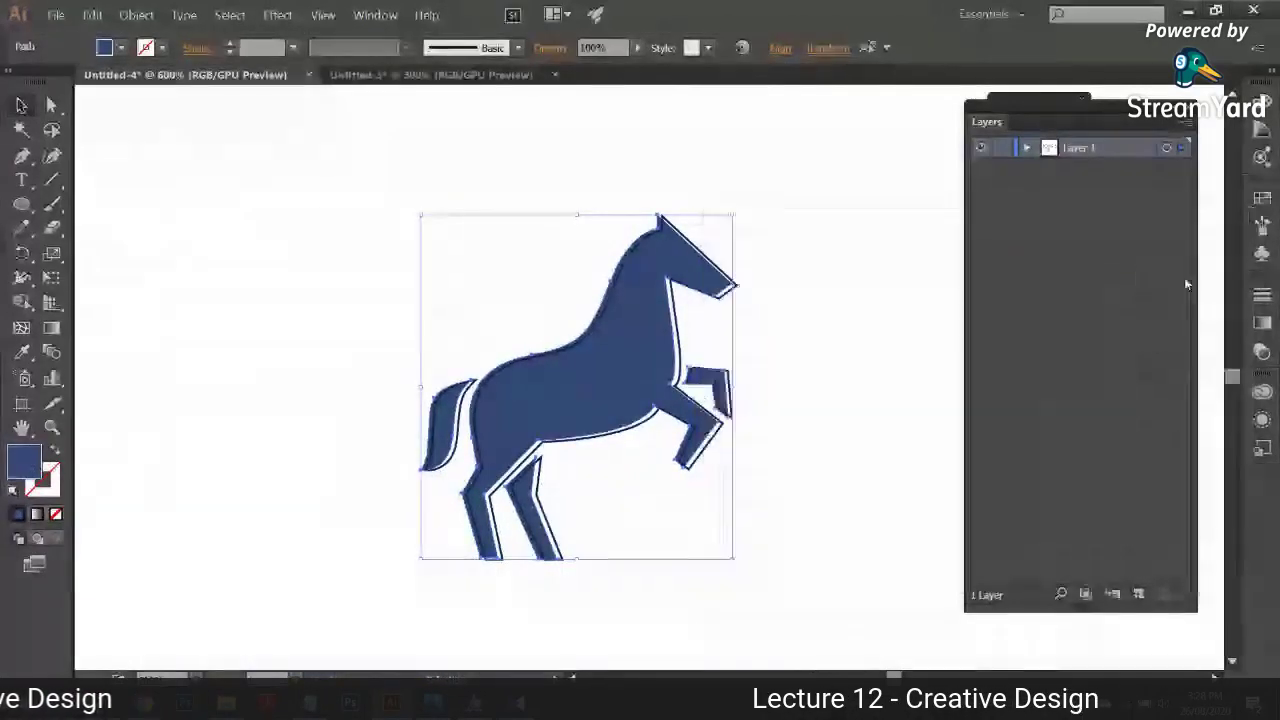
click(305, 440)
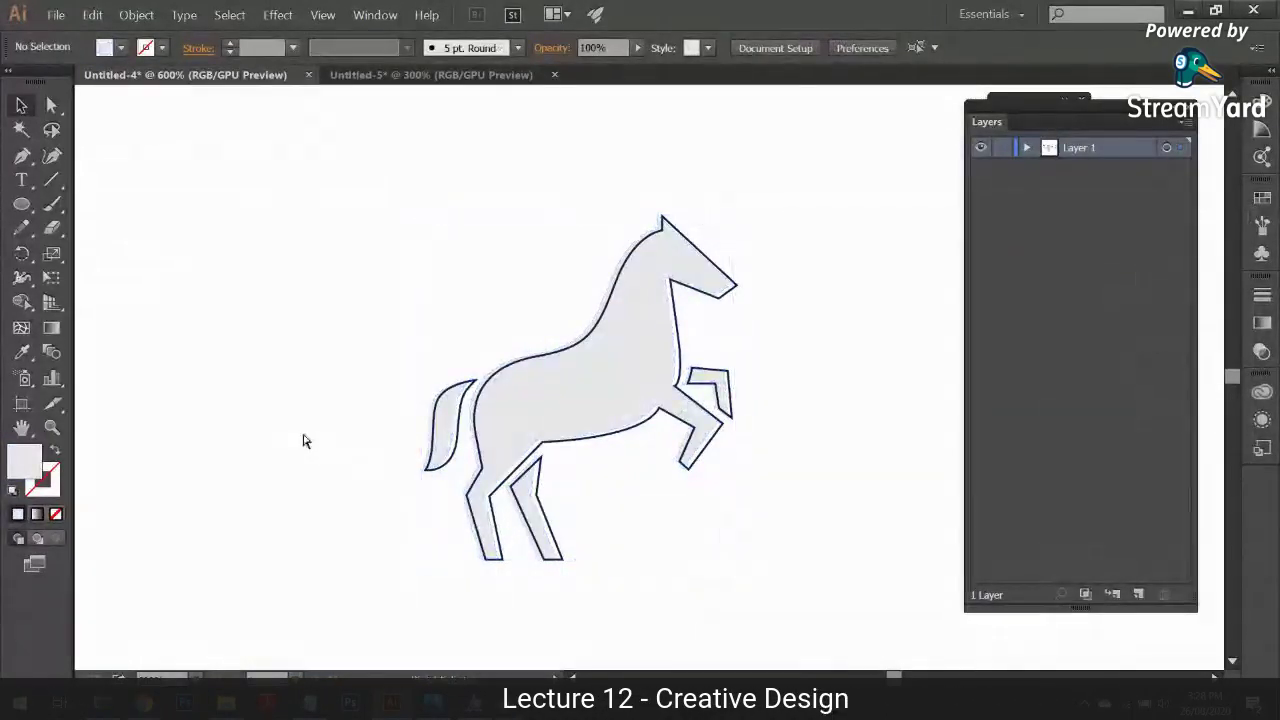
Step: Select the horse's navy tail outline
key(ctrl+plus)
click(393, 480)
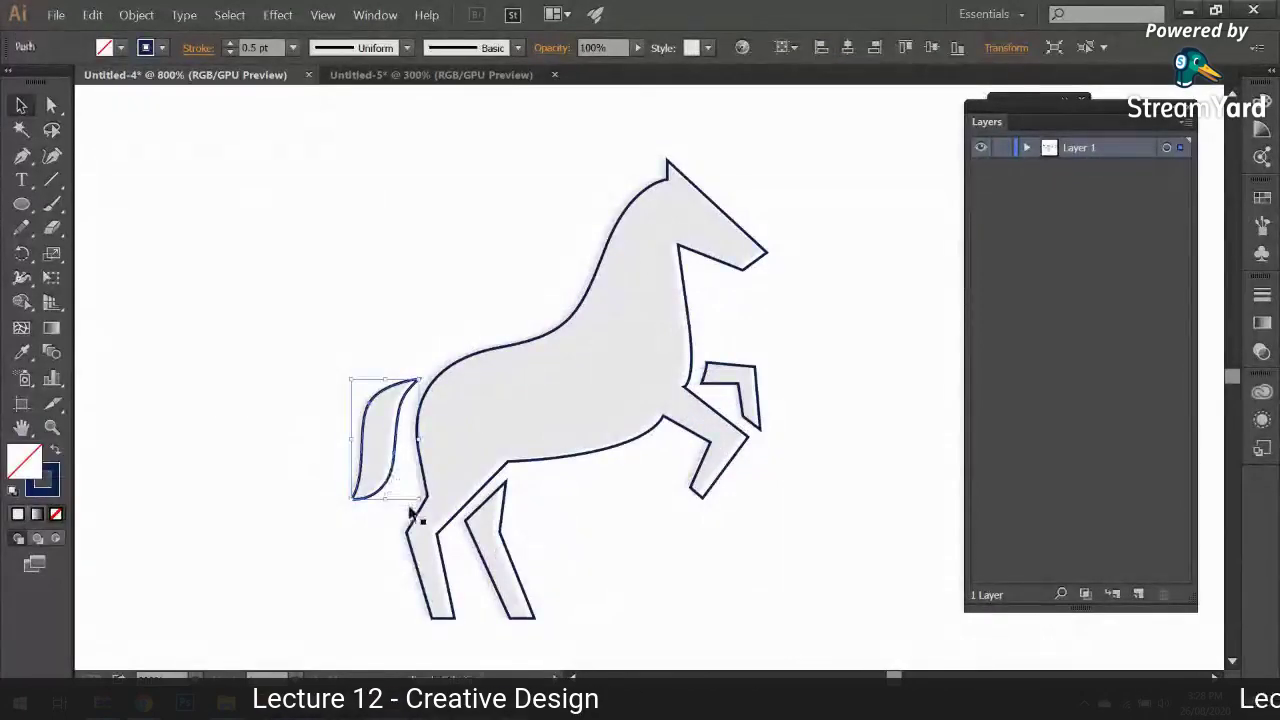
Step: Set the stroke colour of the horse's body, tail and leg outlines to #4c4c4c
shift+click(415, 525)
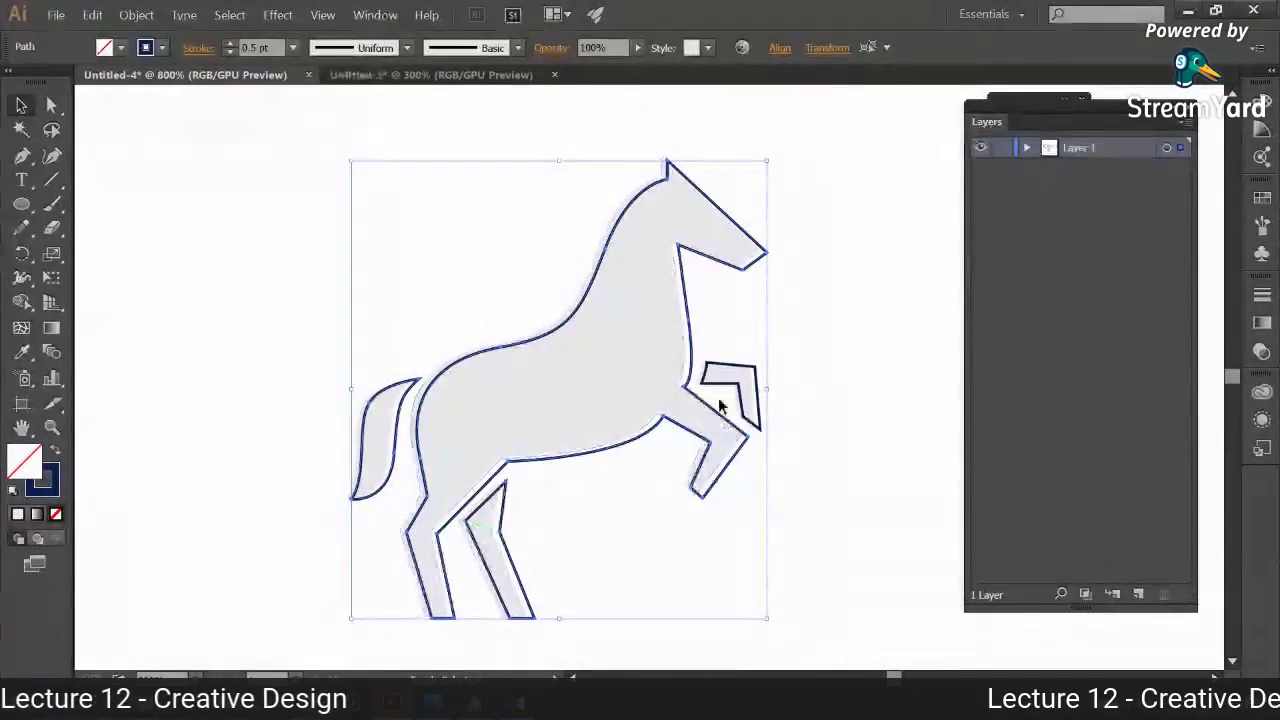
double_click(42, 478)
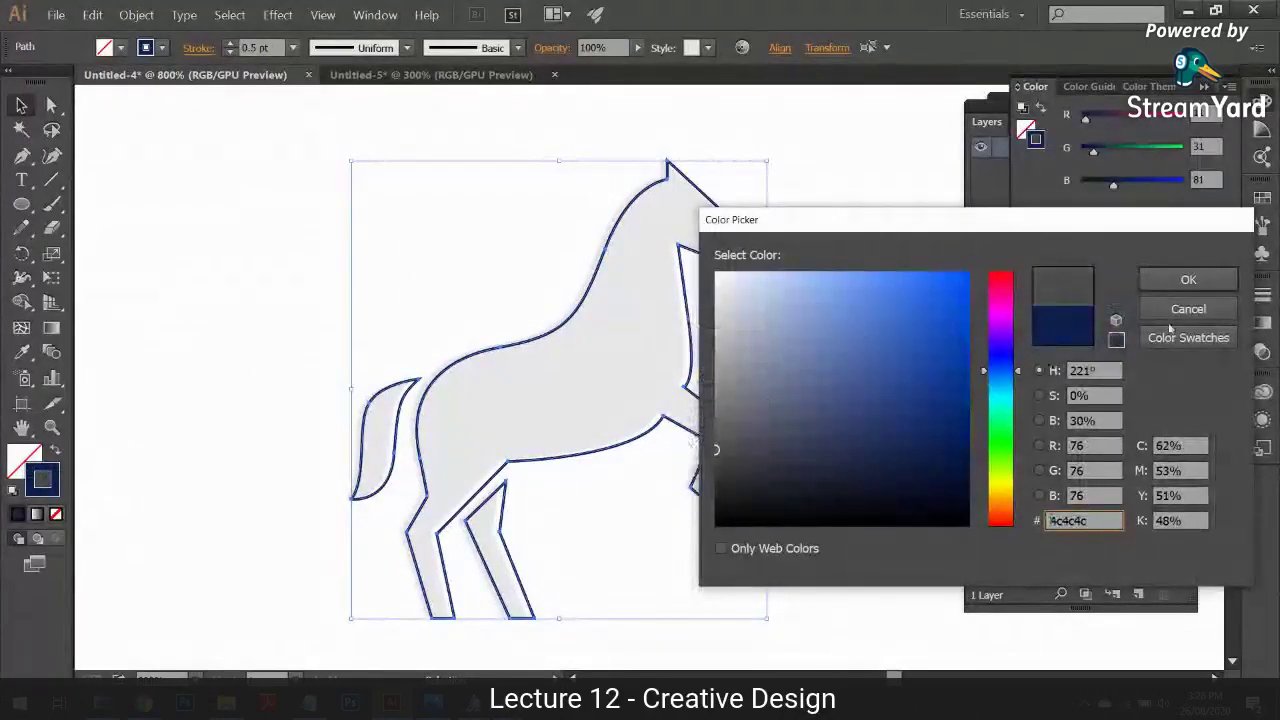
click(1195, 280)
click(771, 432)
key(ctrl+minus)
key(ctrl+minus)
key(ctrl+minus)
key(ctrl+minus)
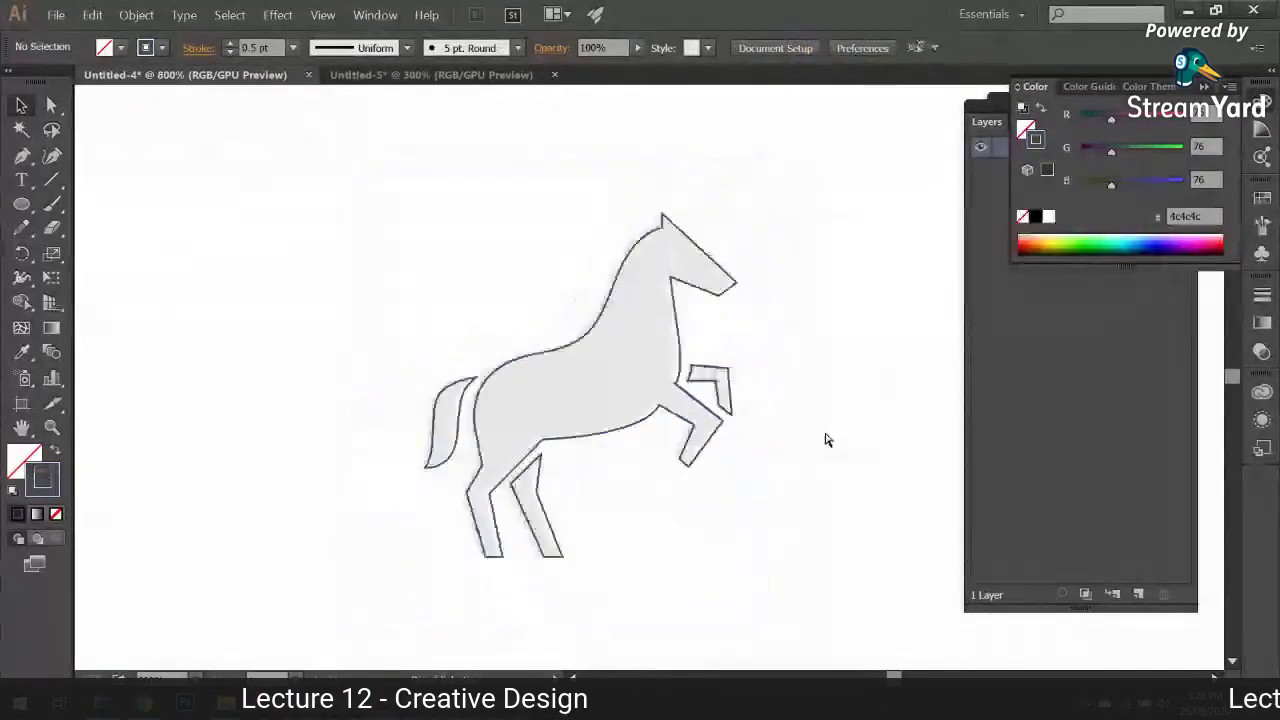
Step: Examine the horse outline and the light grey shape behind it, both from afar and up close
click(594, 366)
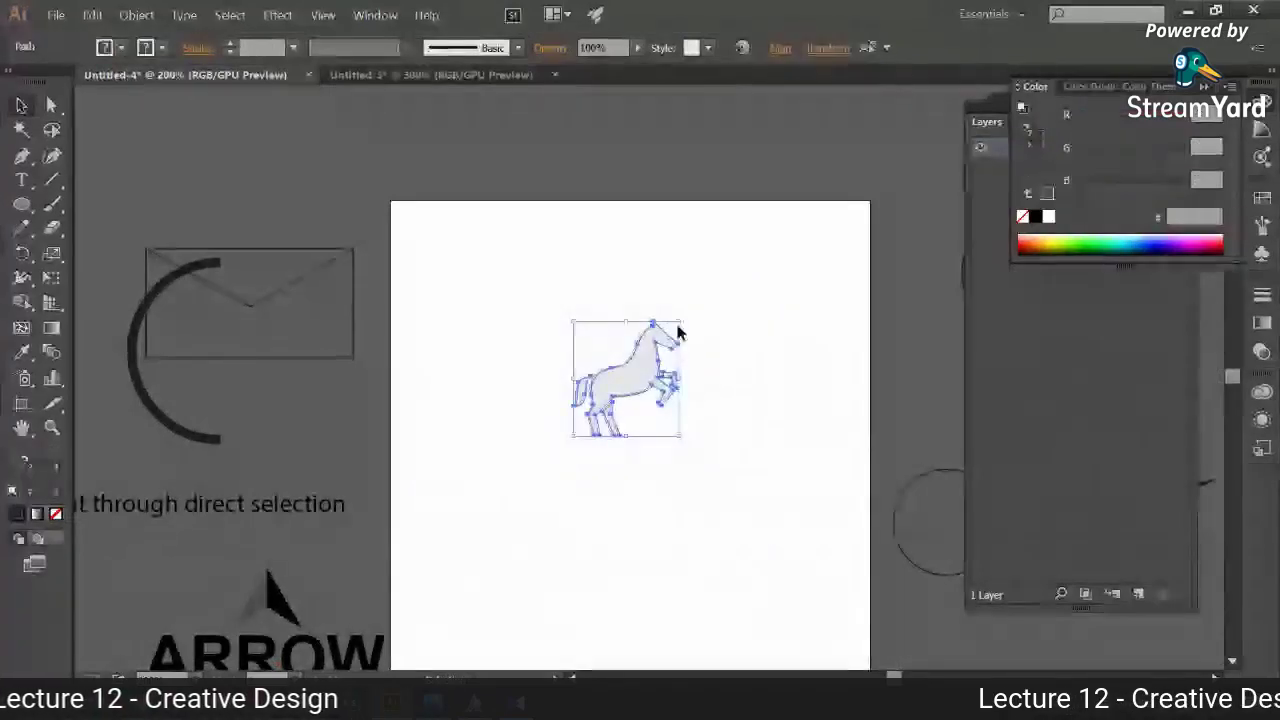
click(720, 366)
scroll(631, 377, down, 2)
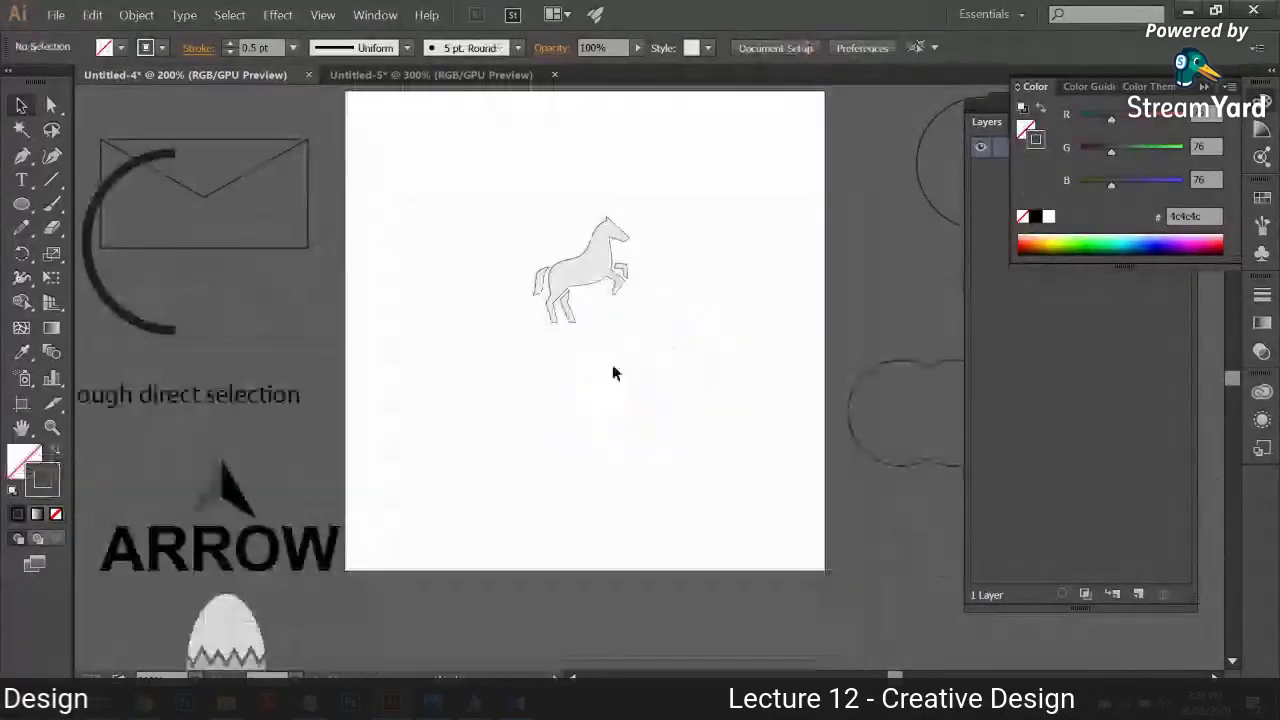
key(ctrl+plus)
key(ctrl+plus)
key(ctrl+plus)
drag(466, 251, 543, 591)
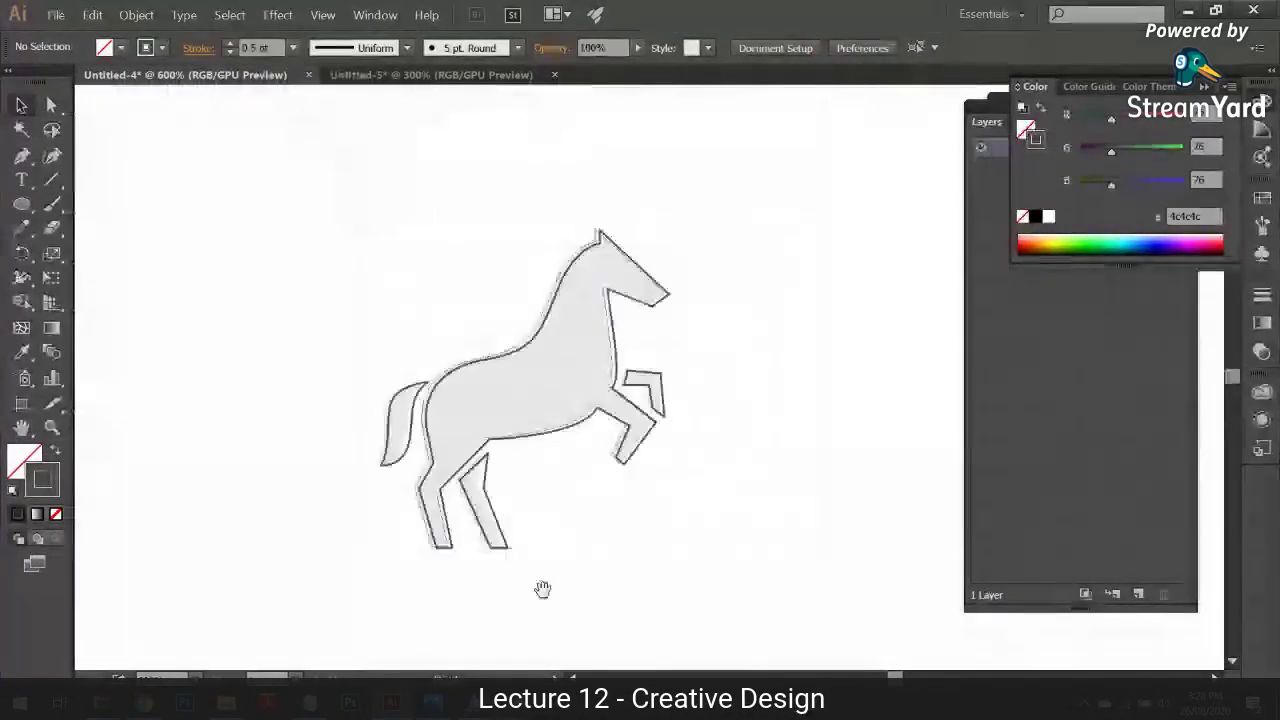
click(513, 399)
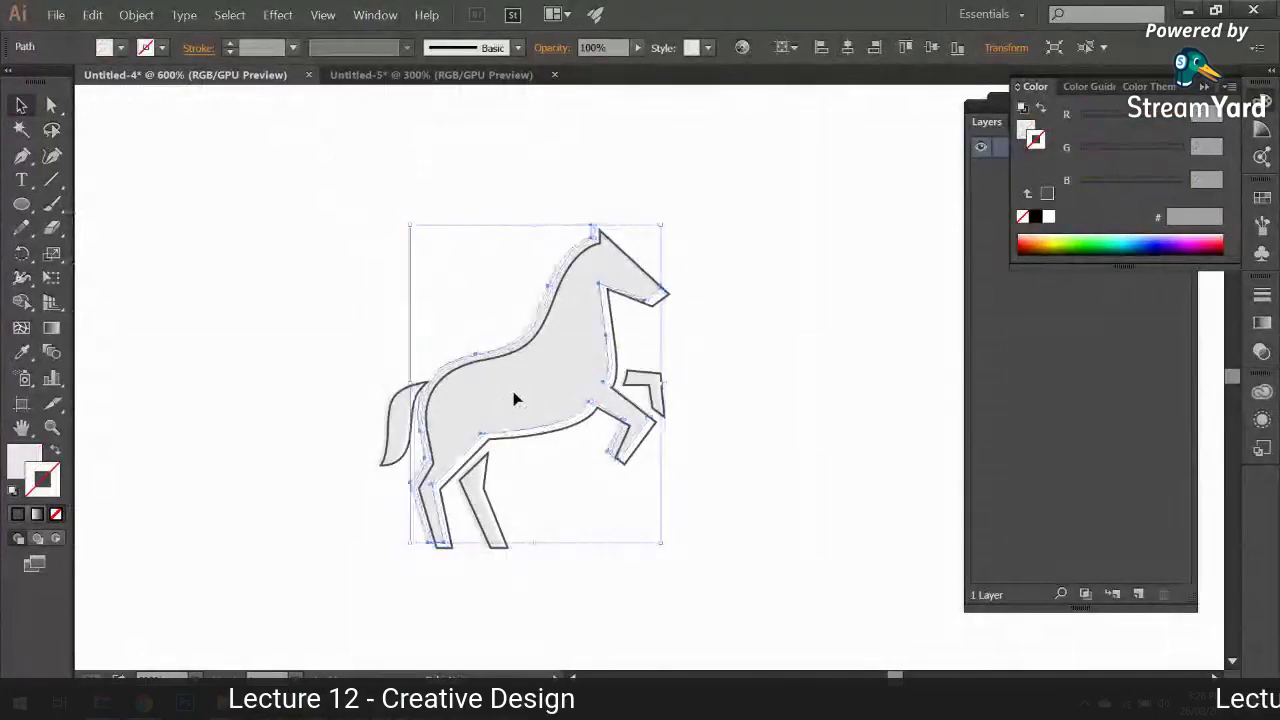
click(310, 476)
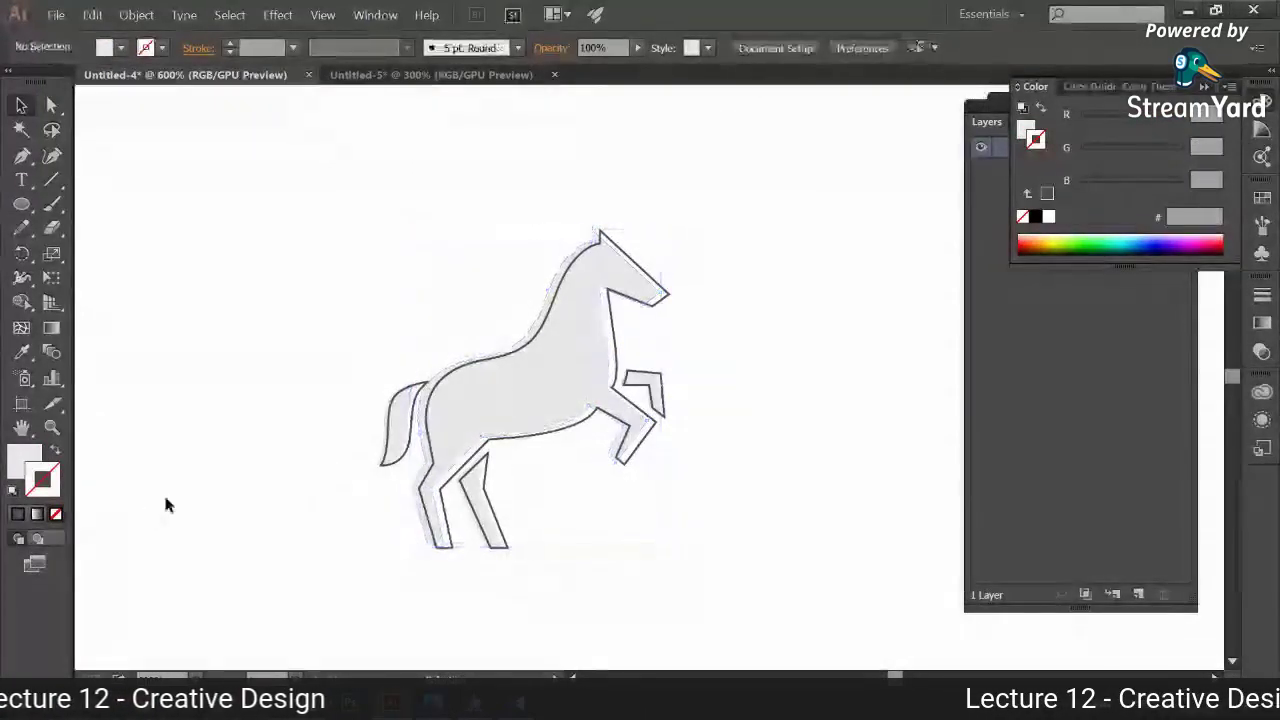
drag(277, 506, 260, 416)
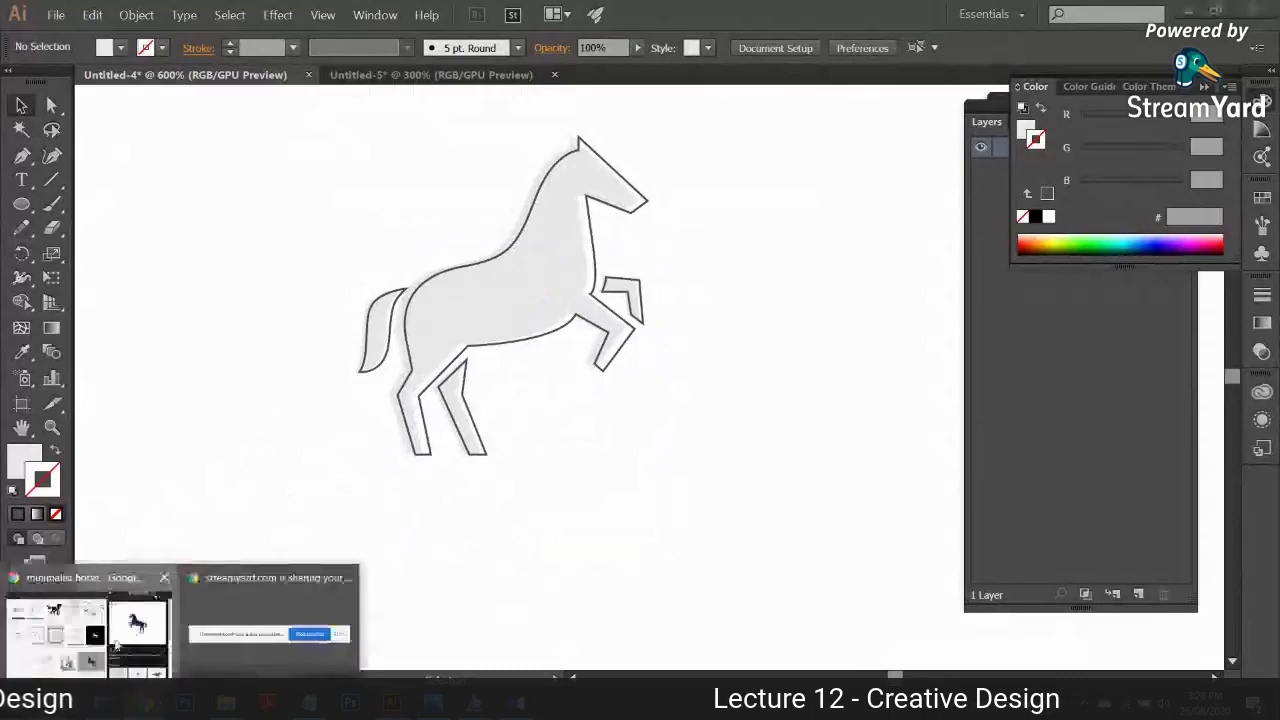
Step: Switch to the Chrome browser and search Google for "innovative words for horse" in a new tab
click(117, 647)
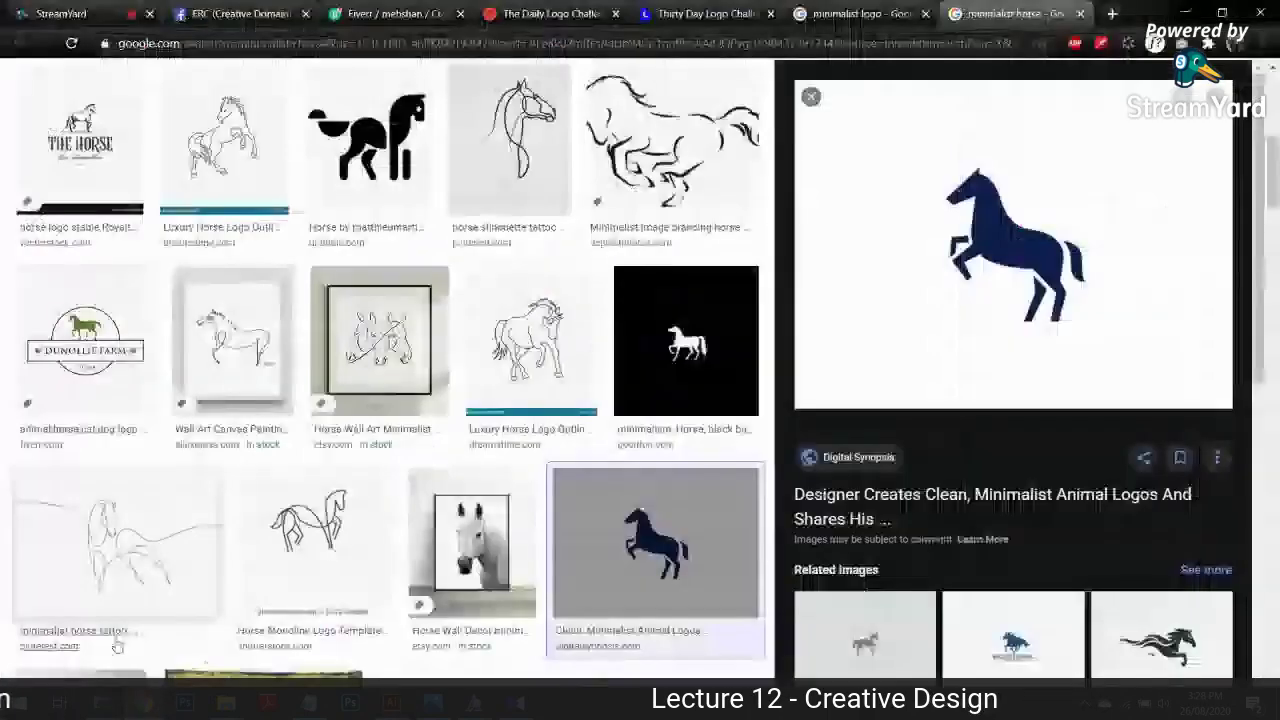
click(1112, 14)
text(innov)
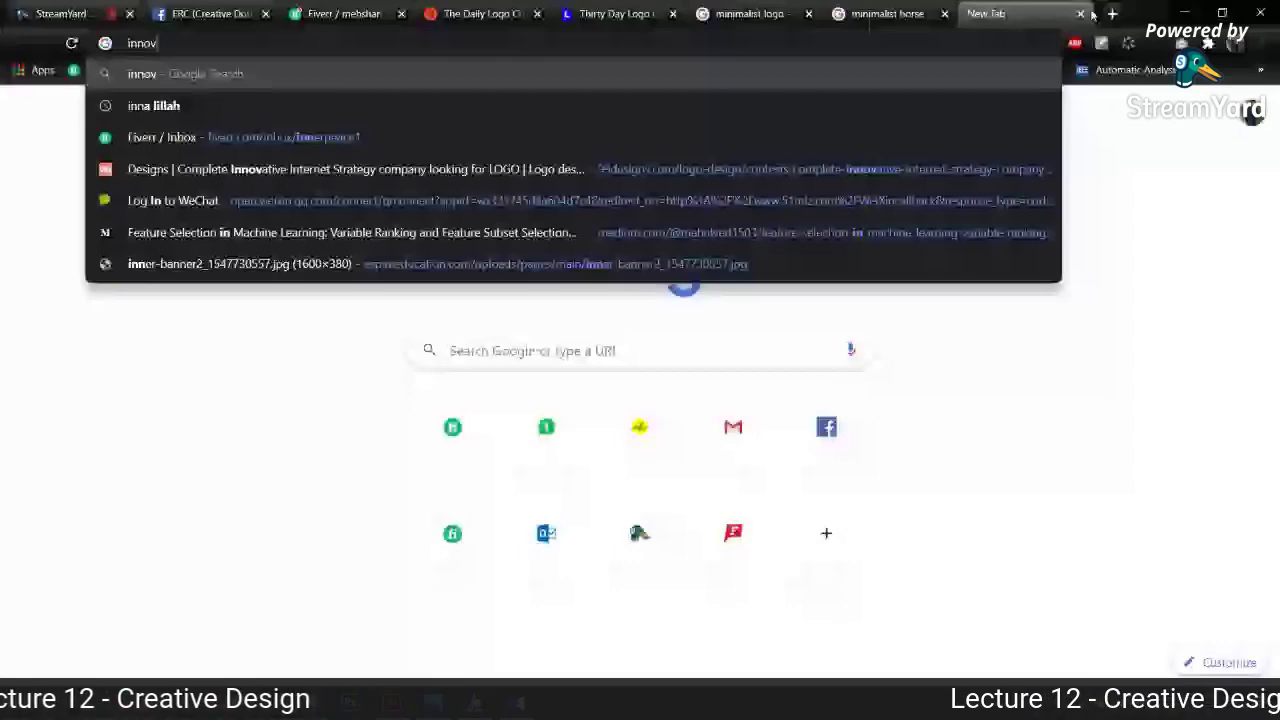
text(ative words for horse)
key(Return)
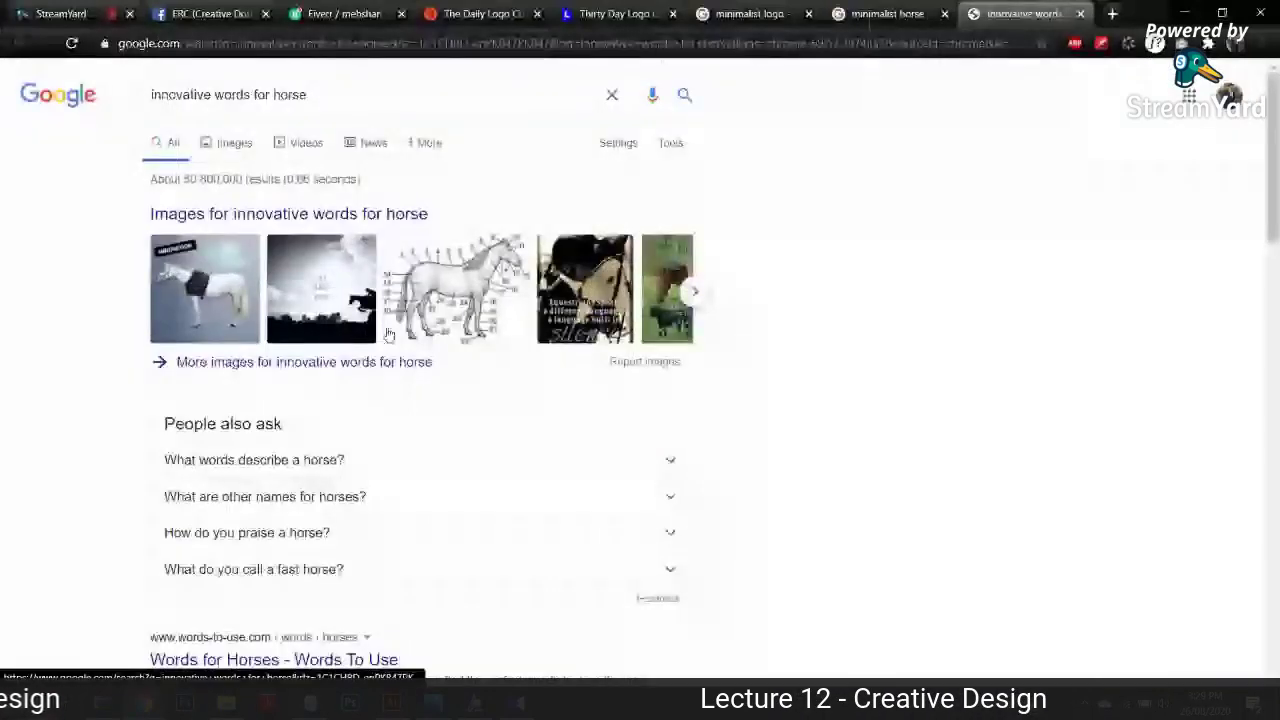
Step: Open the "Words for Horses - Words To Use" page separately, view it, and return to browse the search results
scroll(370, 338, down, 2)
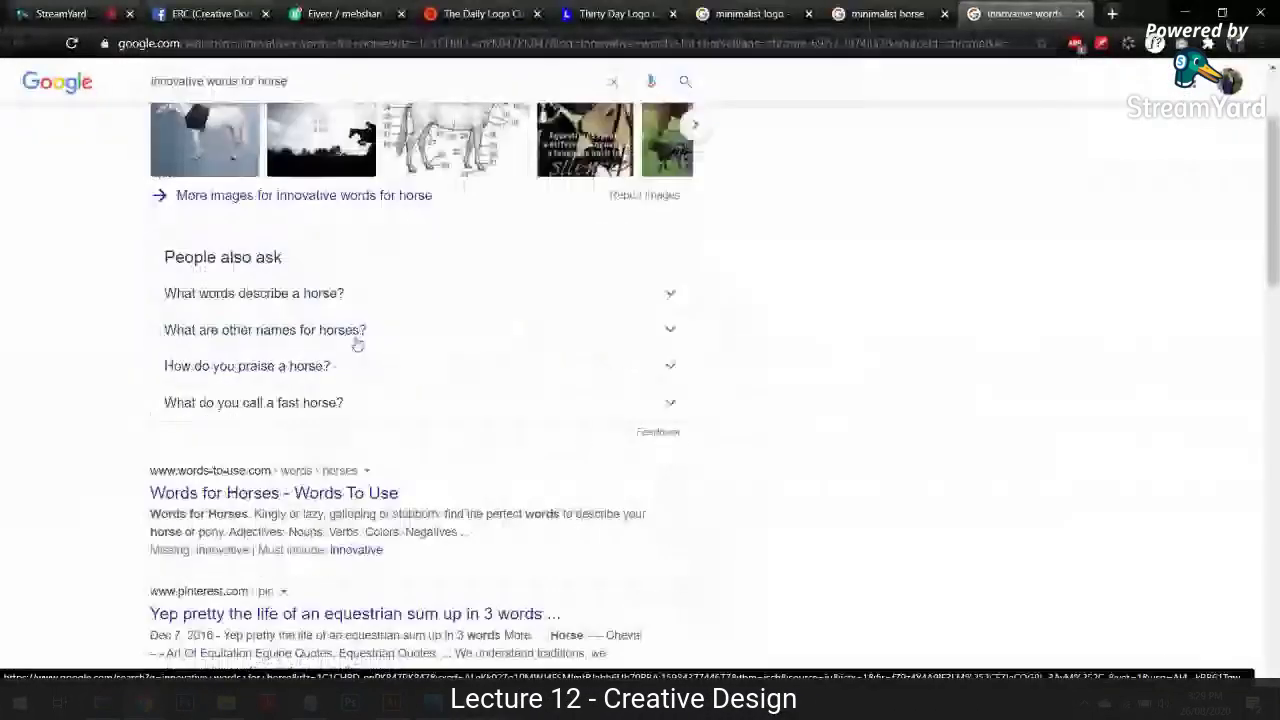
middle_click(300, 493)
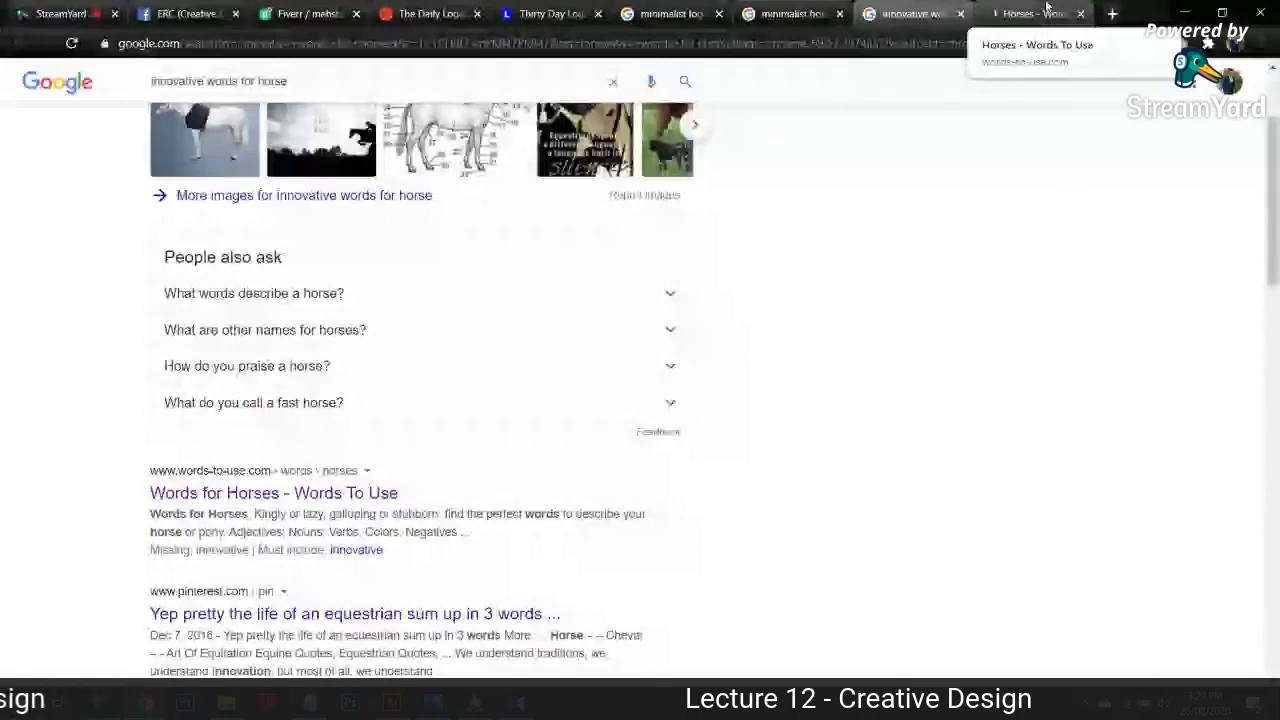
click(1030, 14)
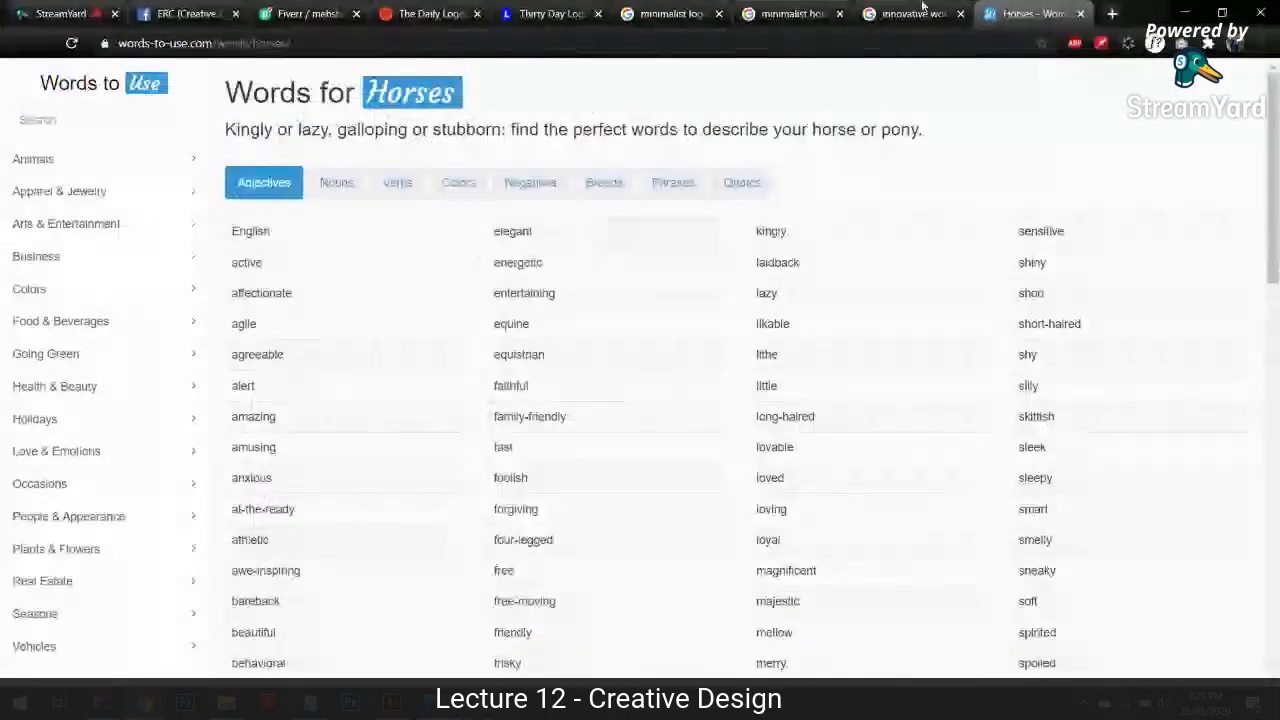
click(925, 14)
scroll(115, 453, down, 5)
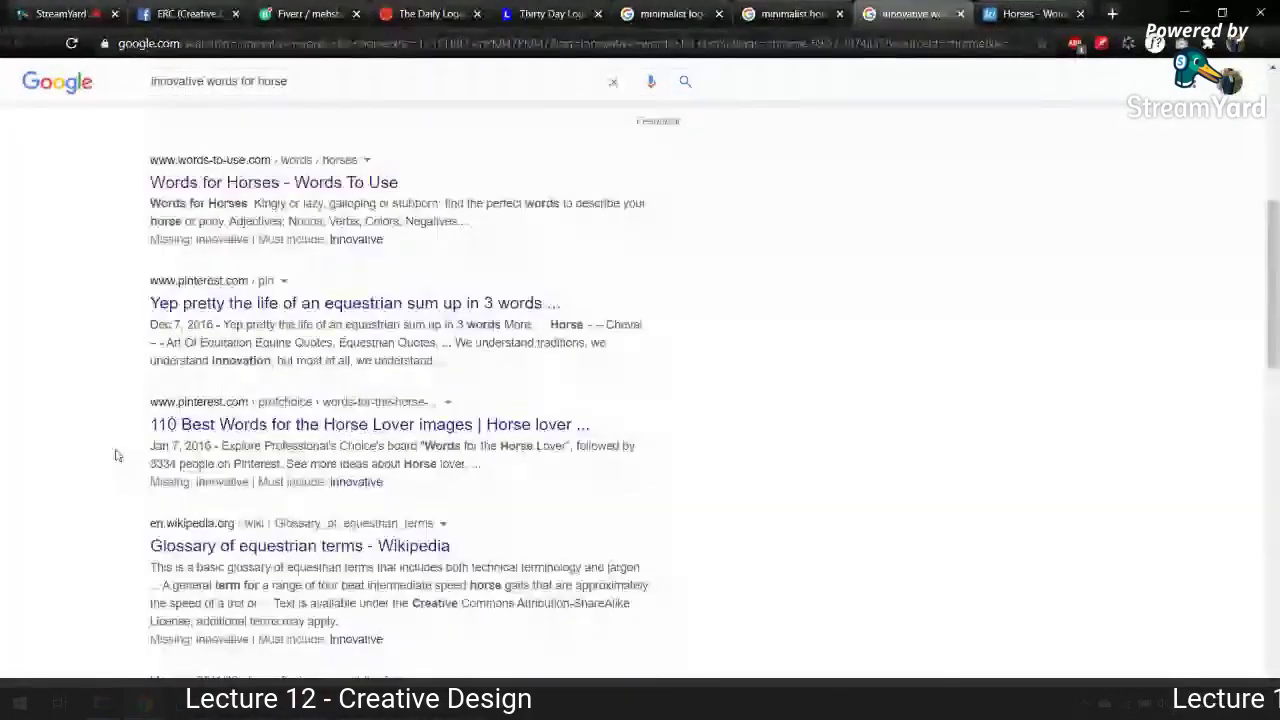
scroll(115, 455, up, 5)
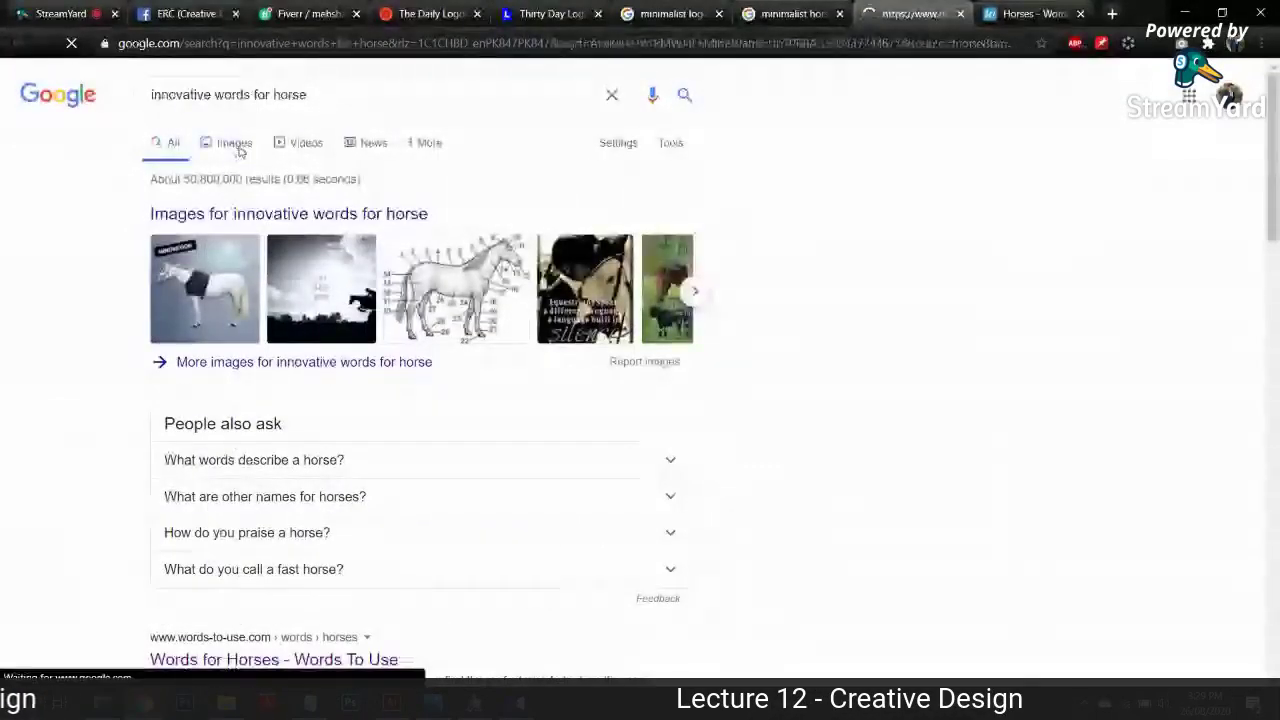
Step: Show the image results for the horse words search and preview the Equine Enrichment logo
click(236, 146)
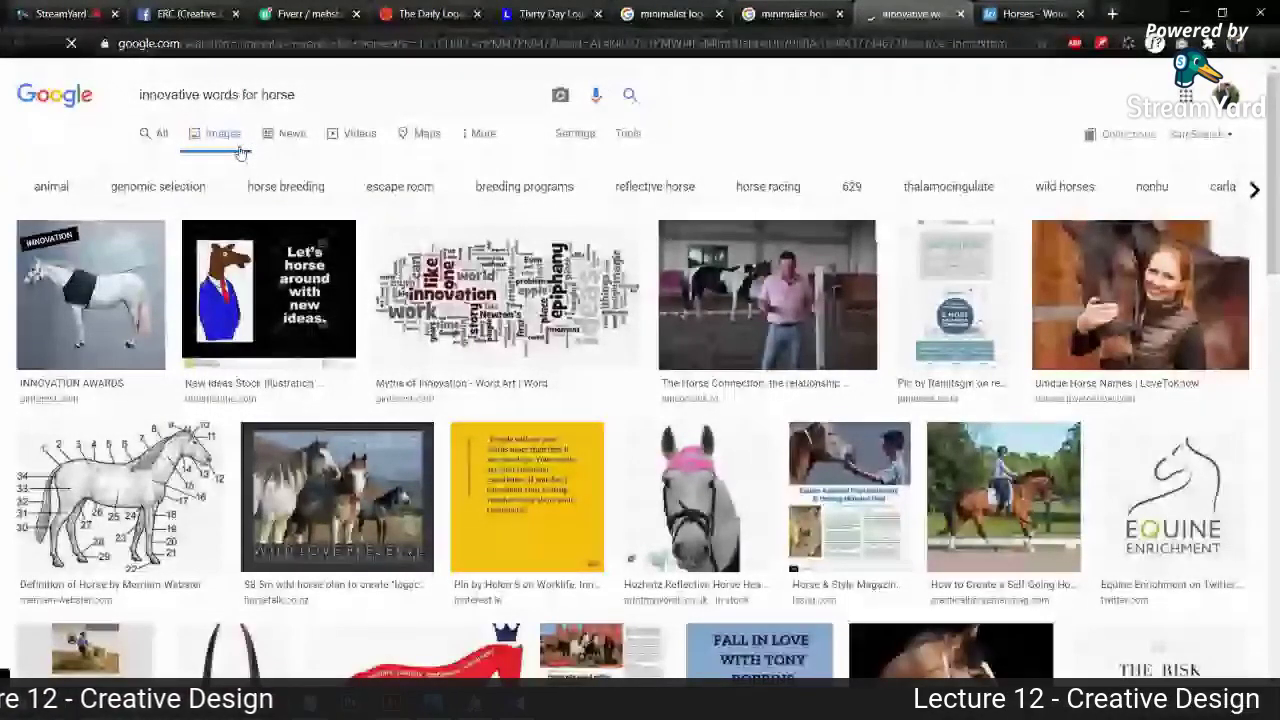
click(1173, 497)
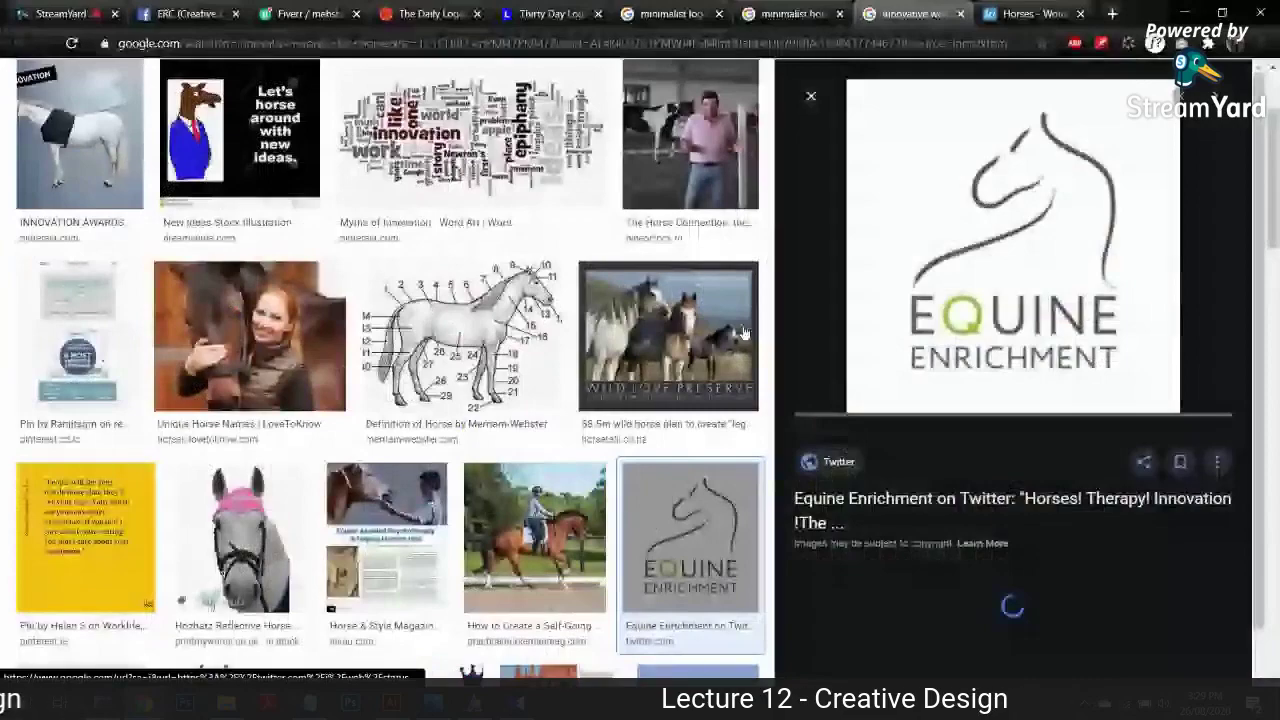
scroll(962, 245, down, 2)
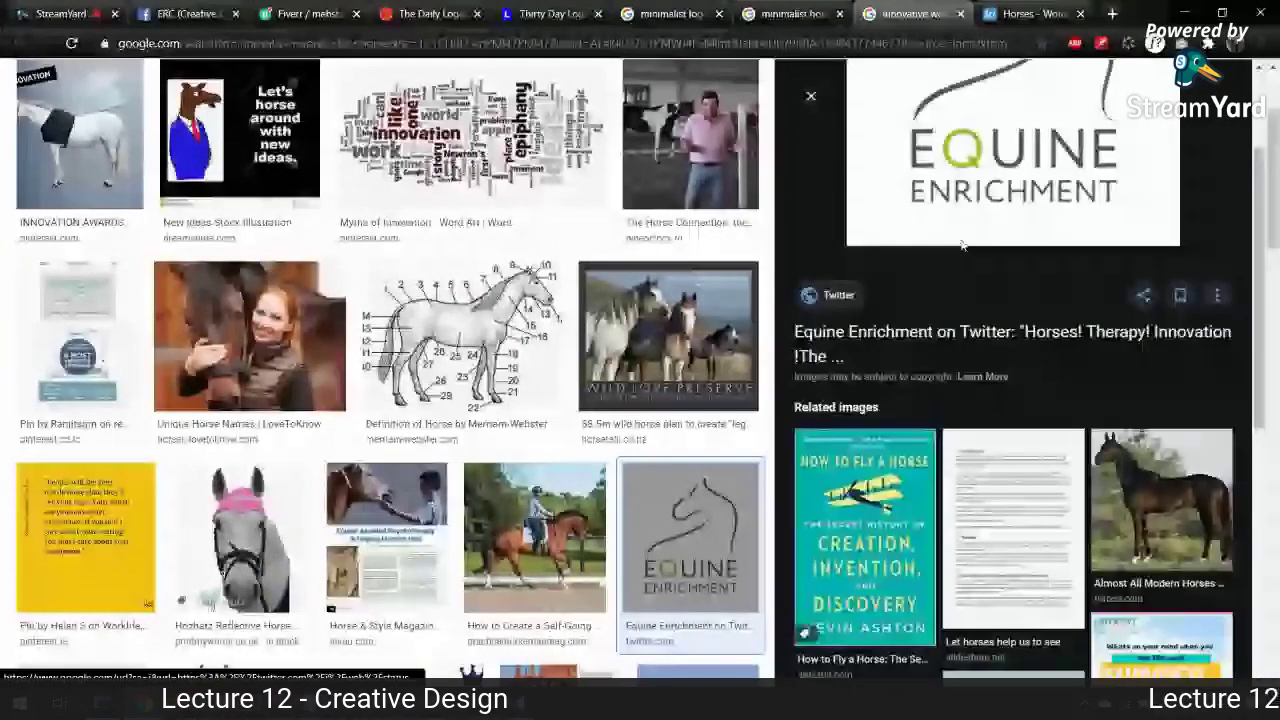
Step: Switch back to Illustrator and write the logo name "REQUINE" in bold Arial beneath the horse
key(alt+Tab)
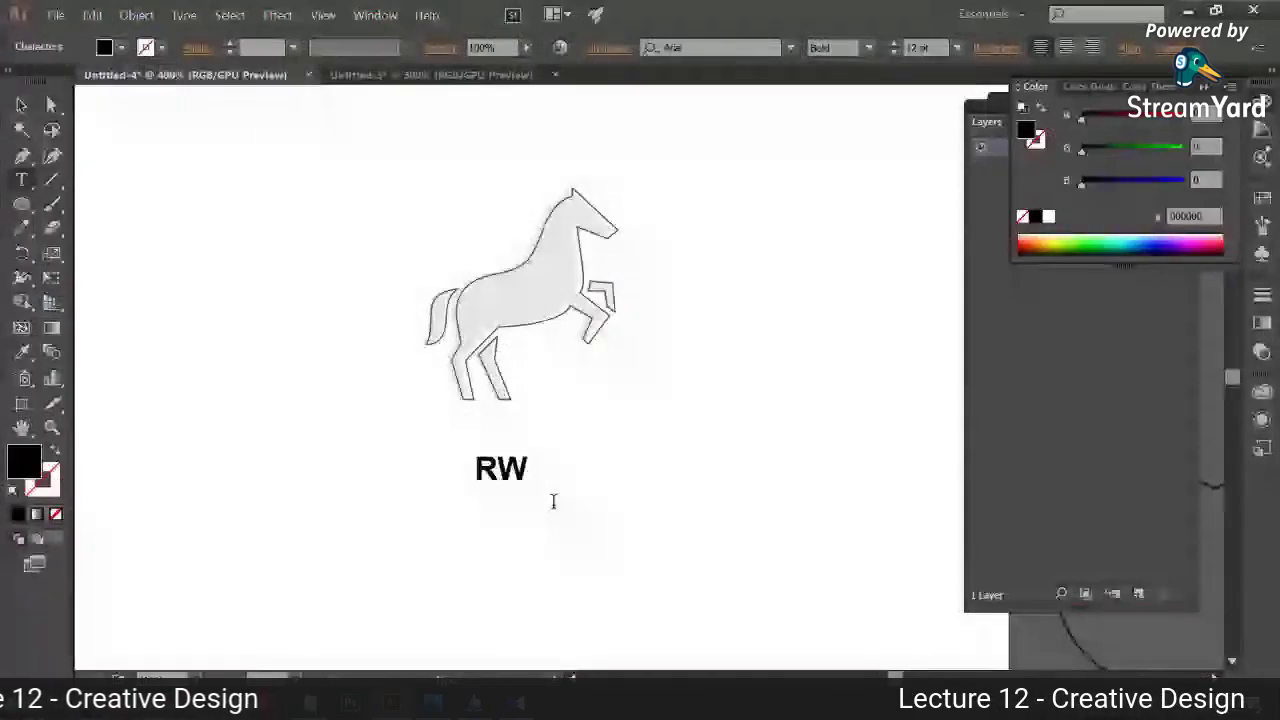
key(BackSpace)
text(EQUI)
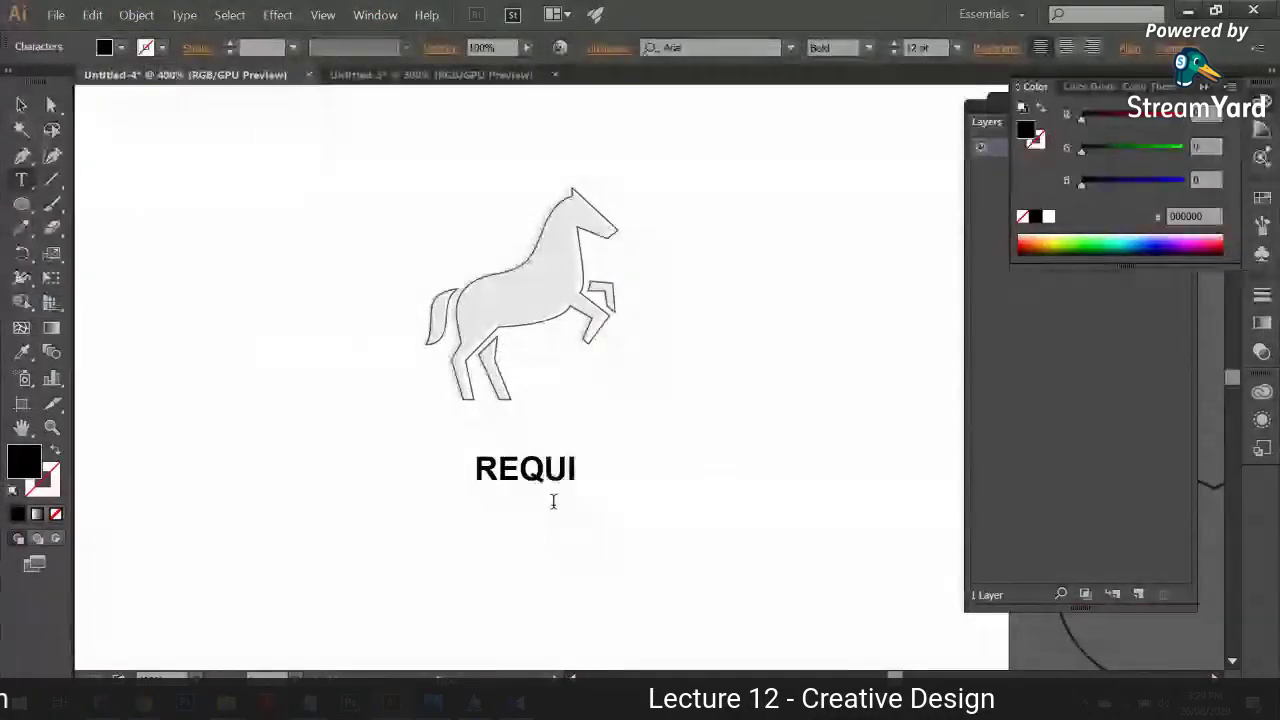
text(NE)
click(24, 107)
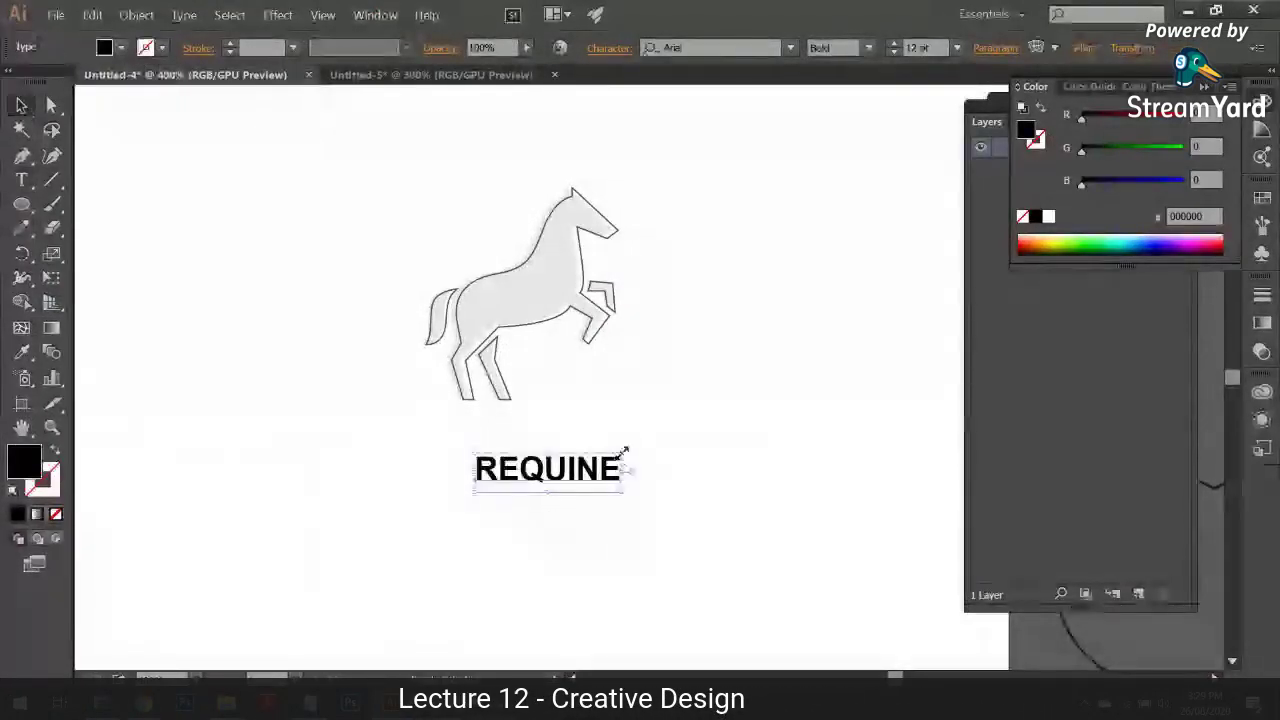
Step: Enlarge the REQUINE text to 34.58 pt and place it directly under the horse's hooves
drag(624, 452, 760, 420)
drag(665, 463, 637, 443)
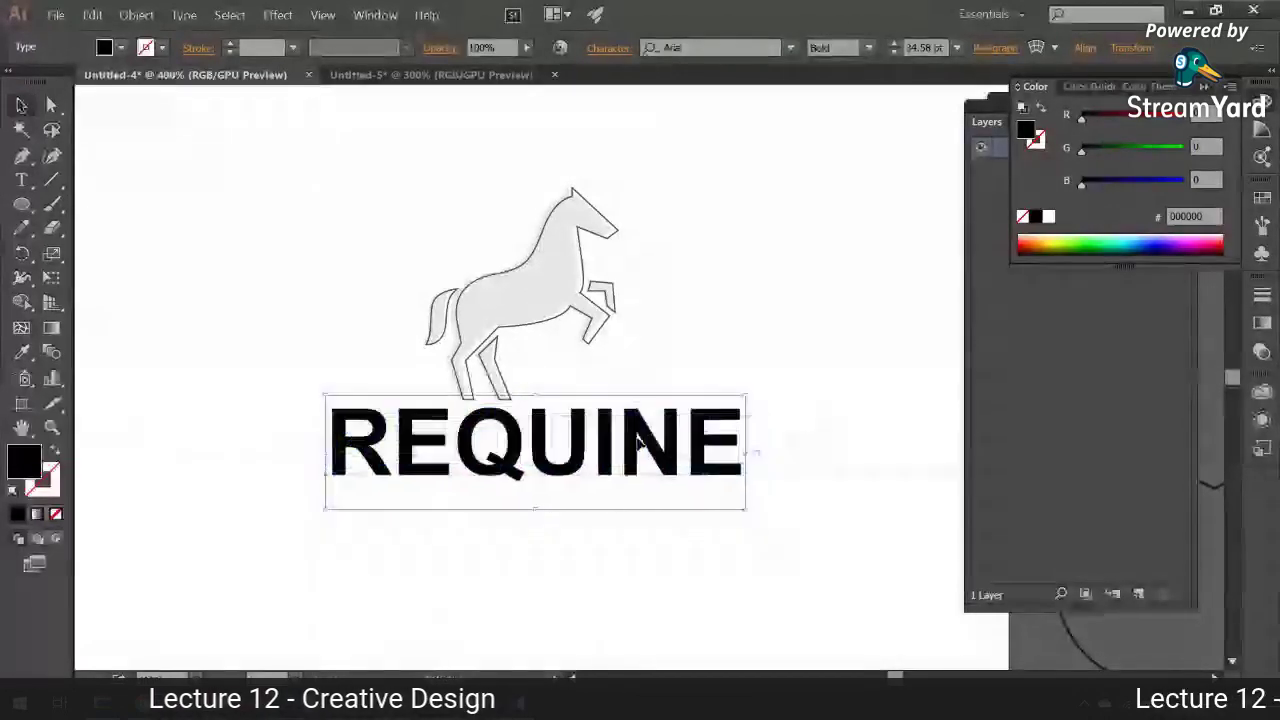
key(ctrl+minus)
key(ctrl+minus)
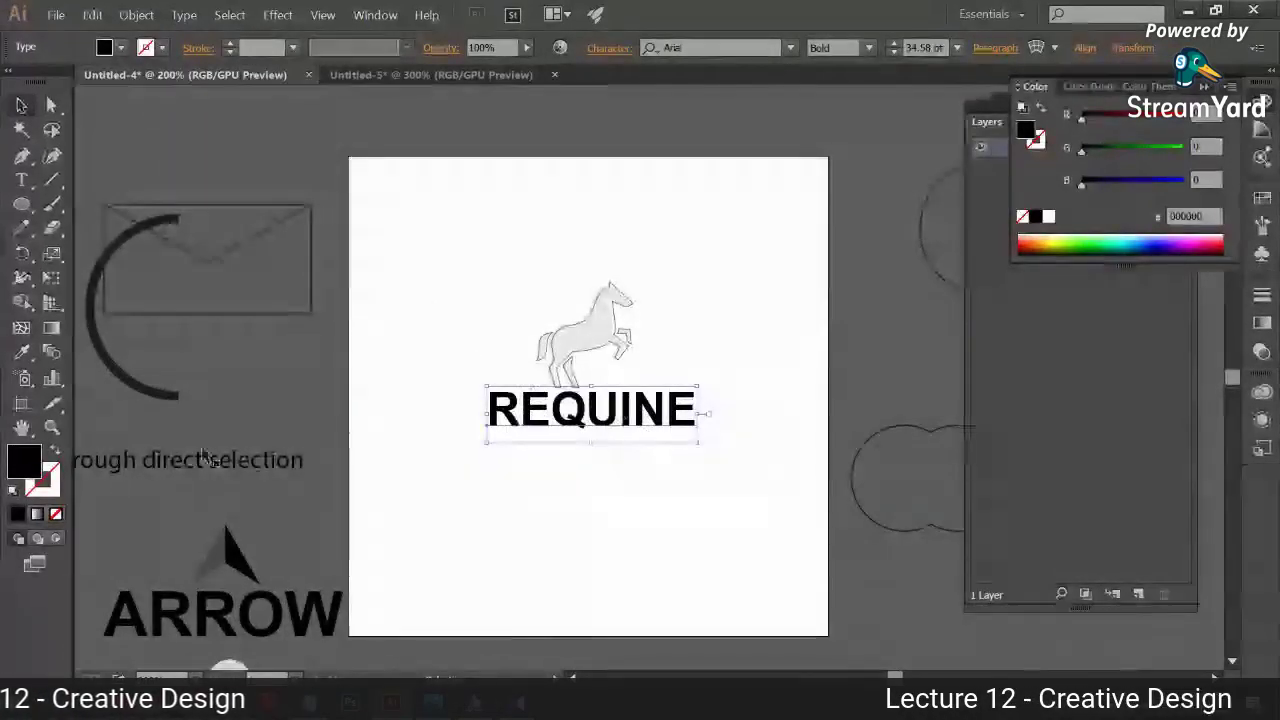
Step: Check the hex code of the horse outline's stroke colour without changing it
key(ctrl+plus)
key(ctrl+plus)
key(ctrl+plus)
key(ctrl+plus)
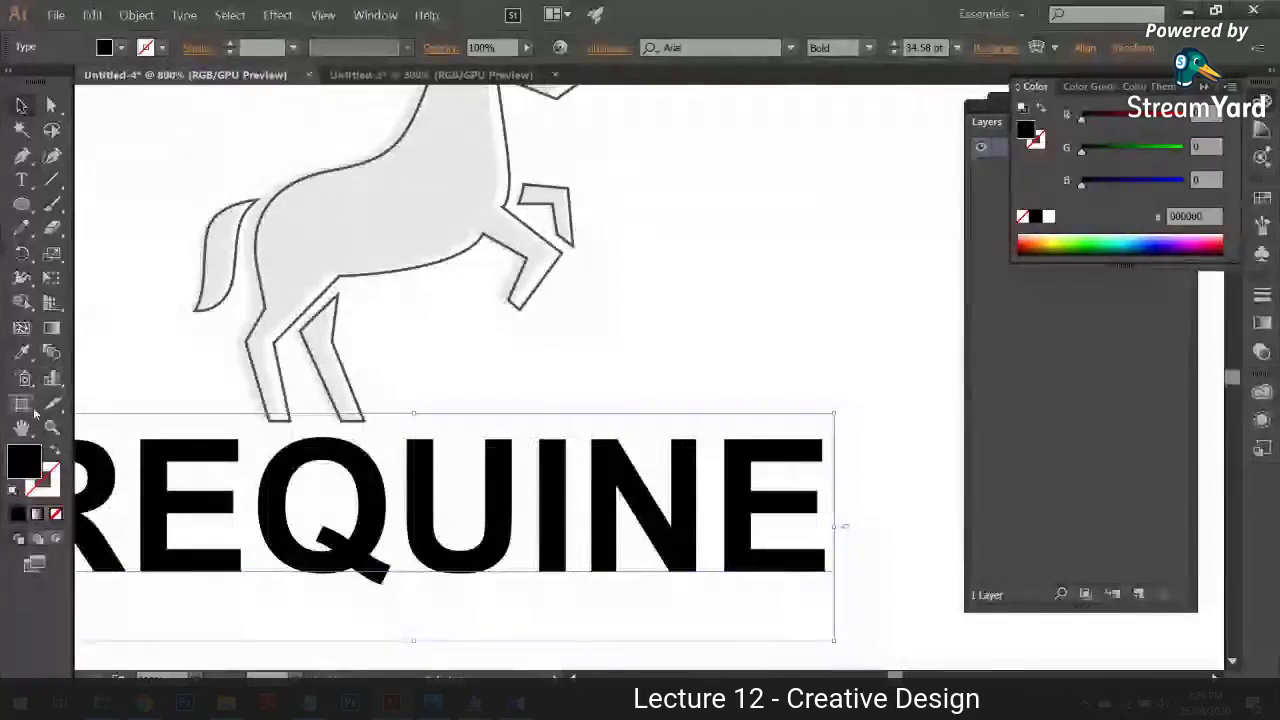
click(285, 390)
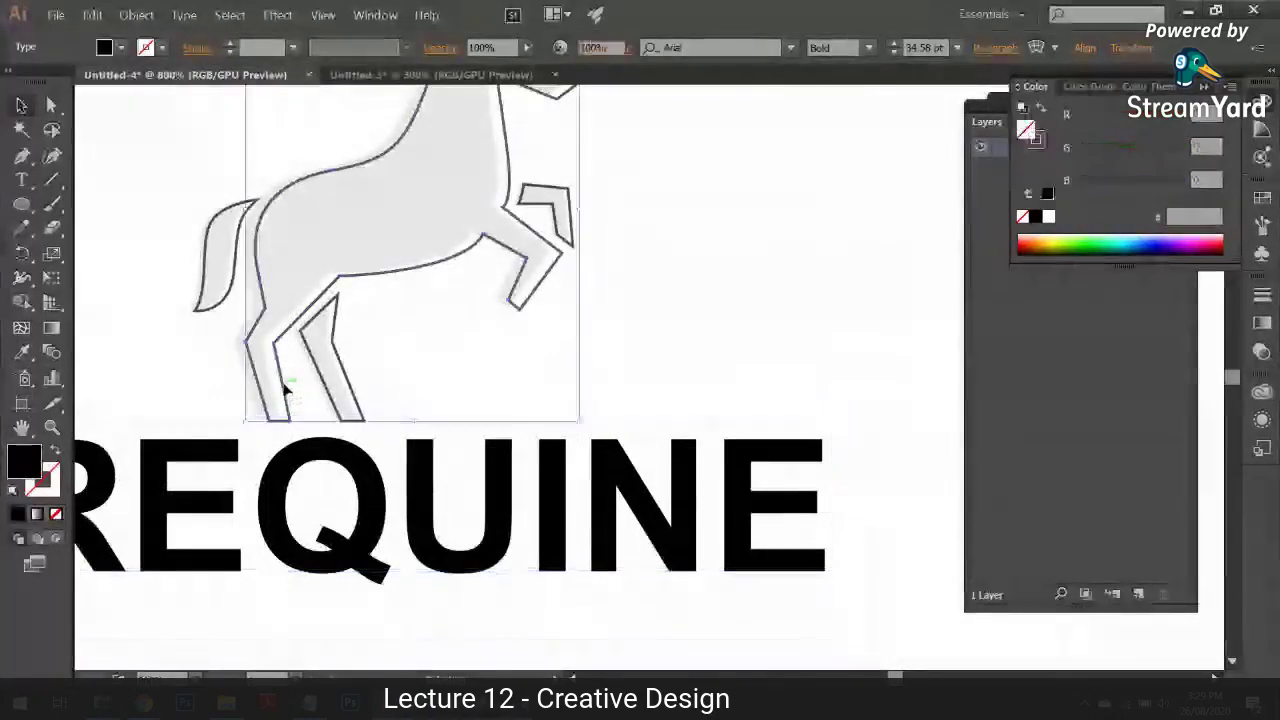
double_click(42, 480)
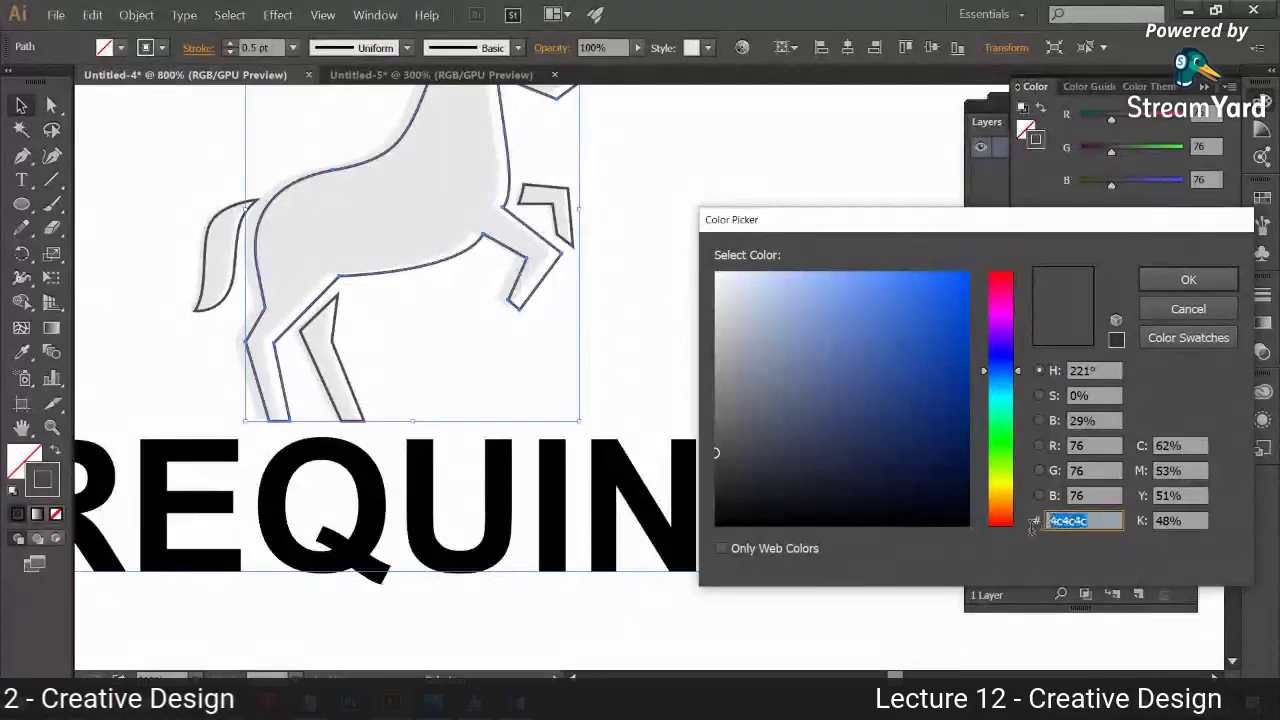
click(1188, 308)
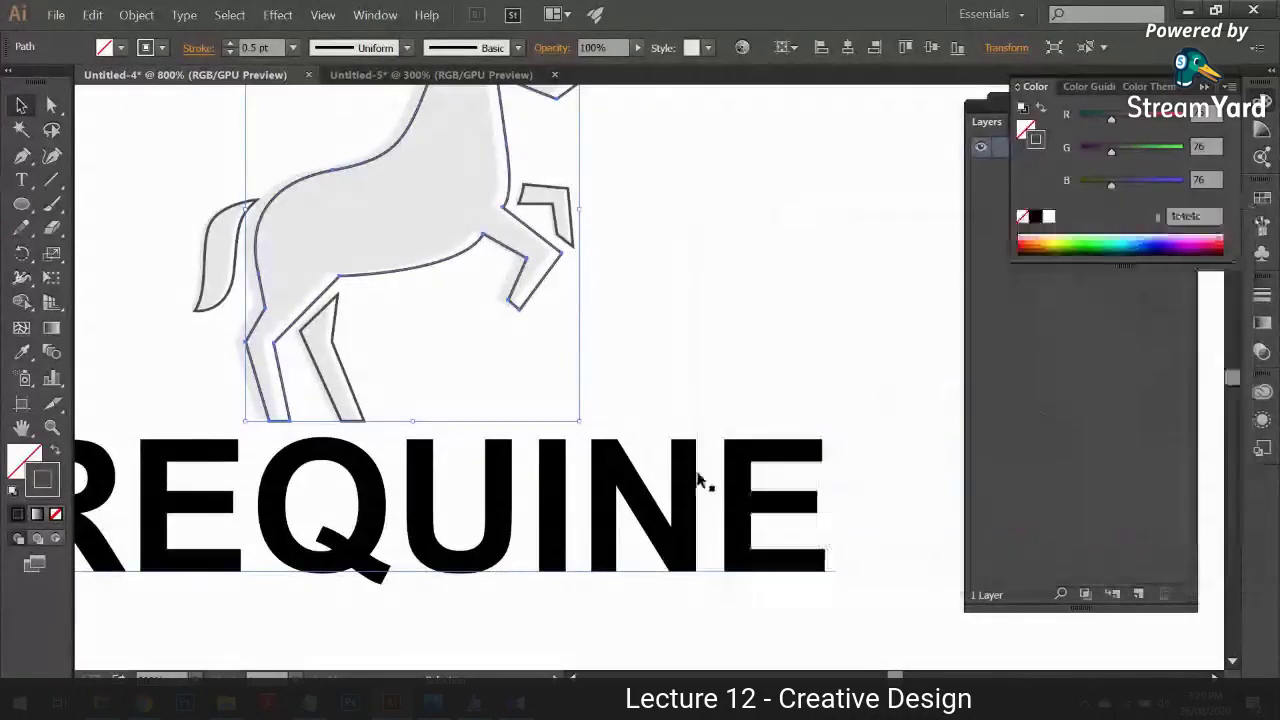
Step: Set the fill colour of the REQUINE text to #4c4c4c and deselect it
click(645, 487)
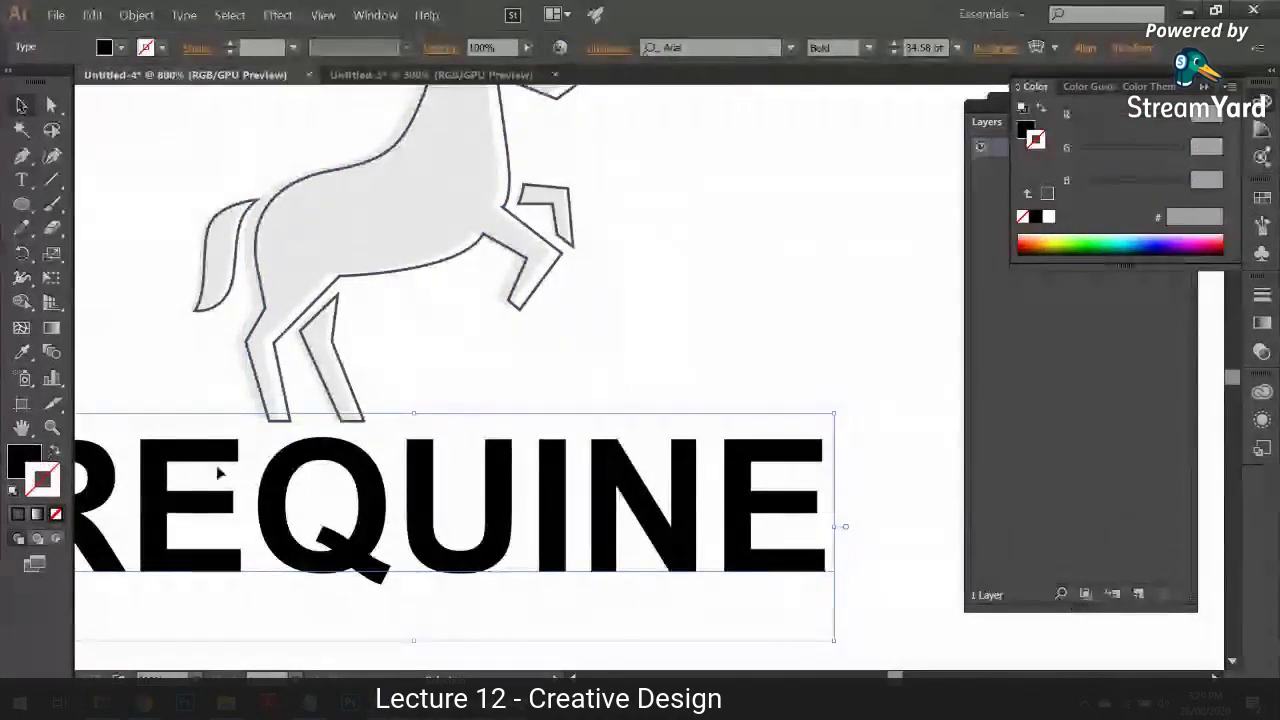
double_click(33, 458)
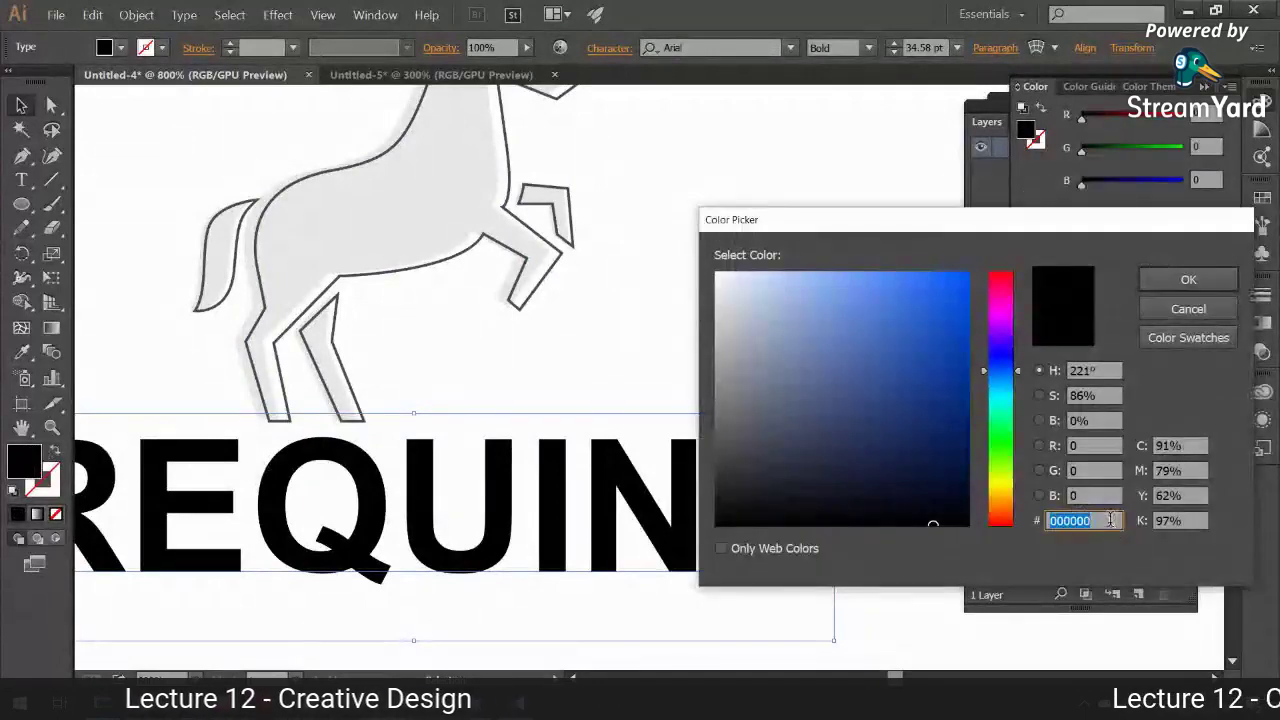
text(4c4c4)
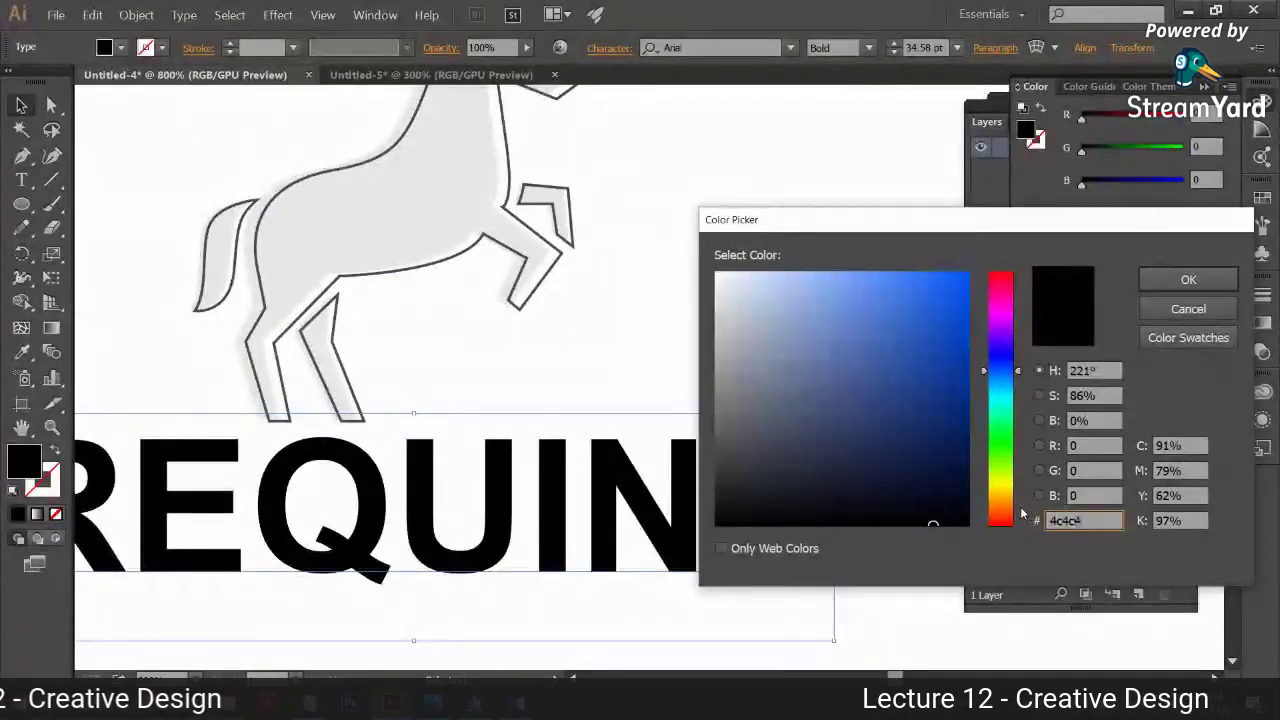
text(c)
key(Return)
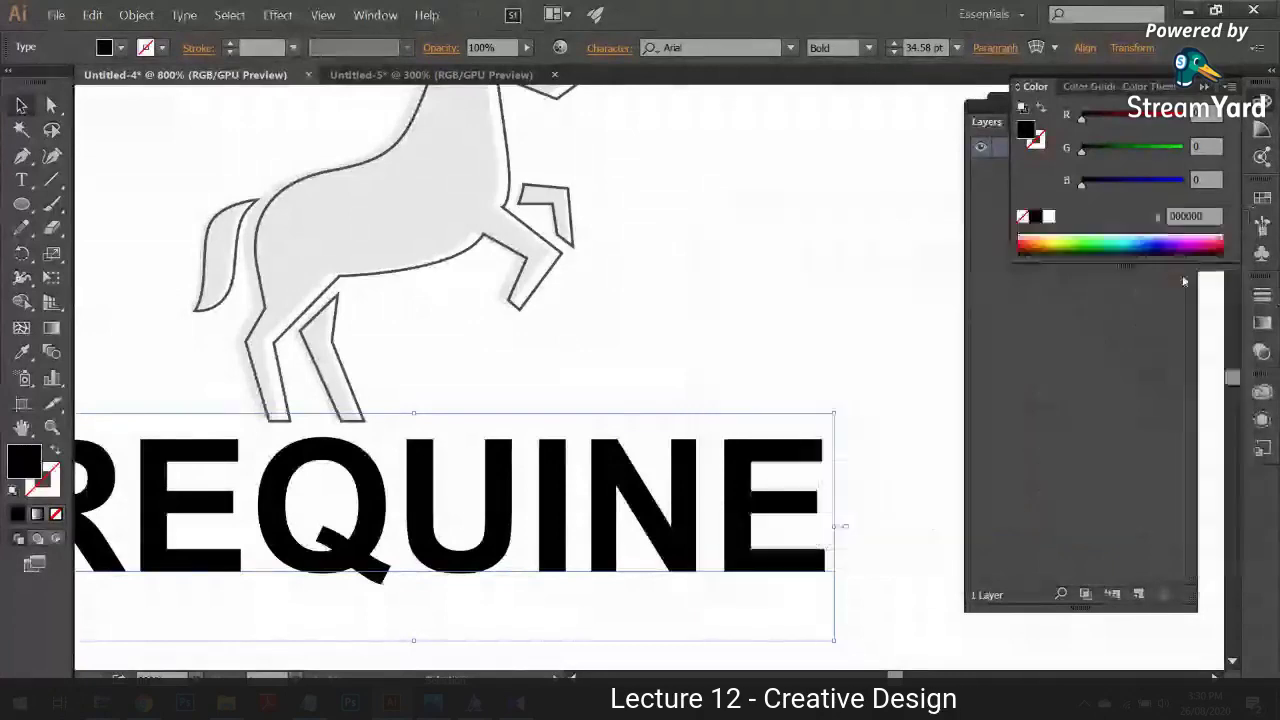
click(829, 391)
key(ctrl+minus)
key(ctrl+minus)
key(ctrl+minus)
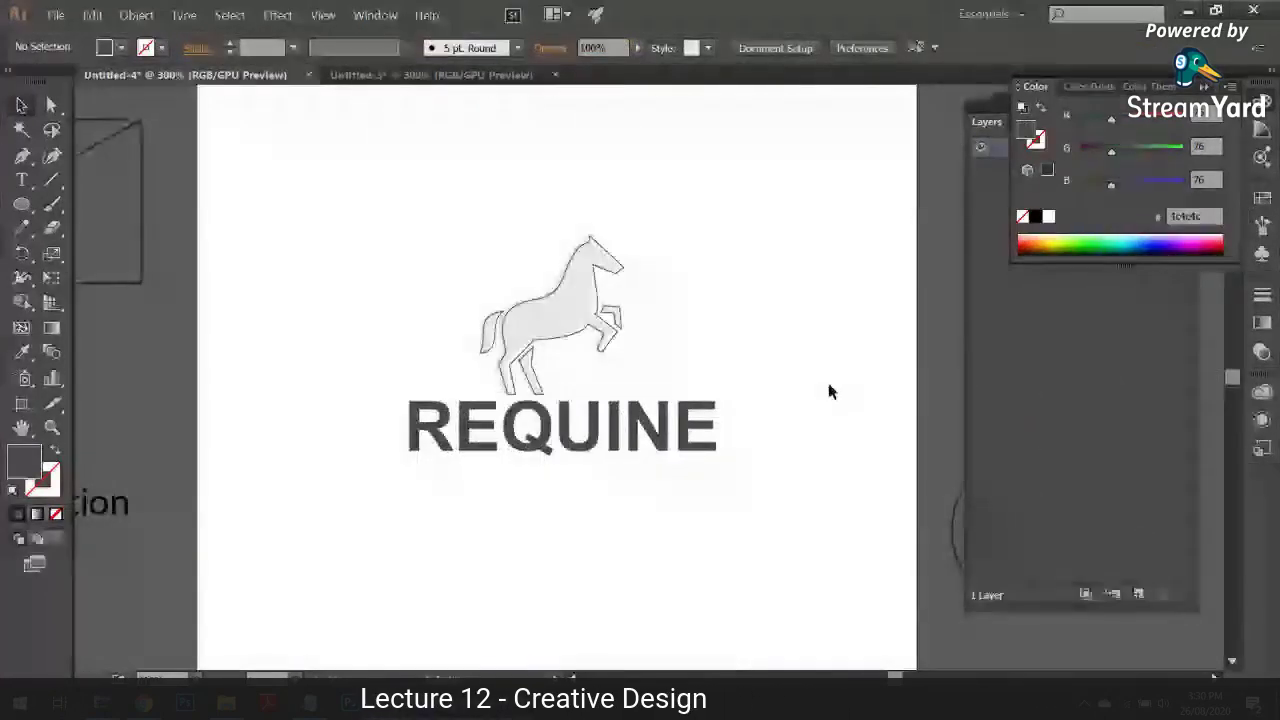
Step: Shift the REQUINE text slightly left beneath the horse and deselect it
drag(668, 452, 668, 454)
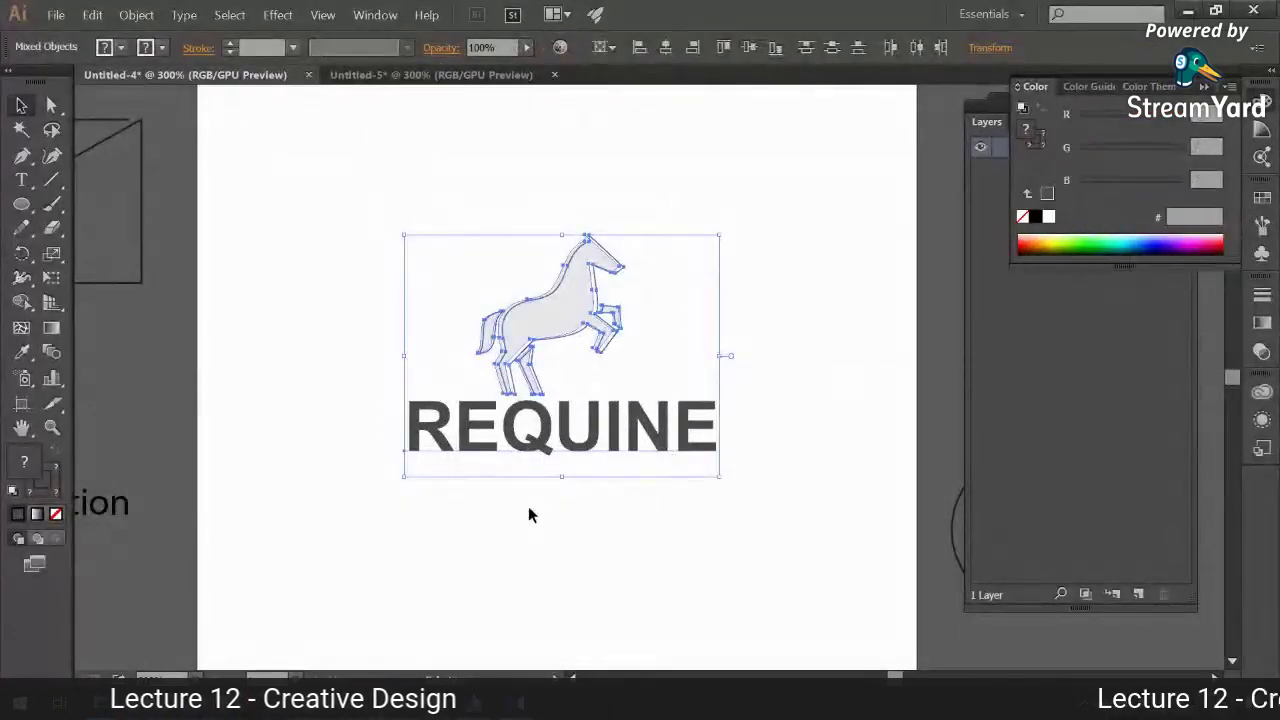
click(417, 497)
drag(608, 463, 601, 463)
click(460, 515)
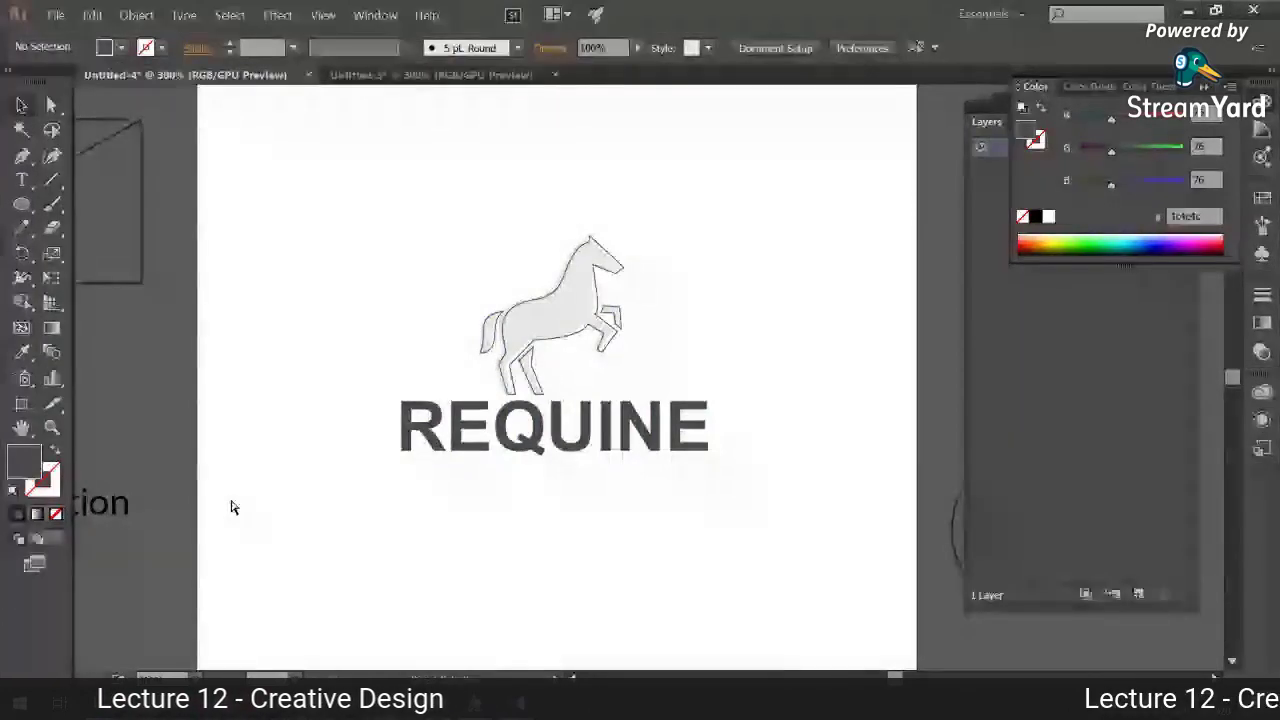
Step: Move the end points of the light grey shape's lower front hoof inside the dark outline
key(ctrl+equal)
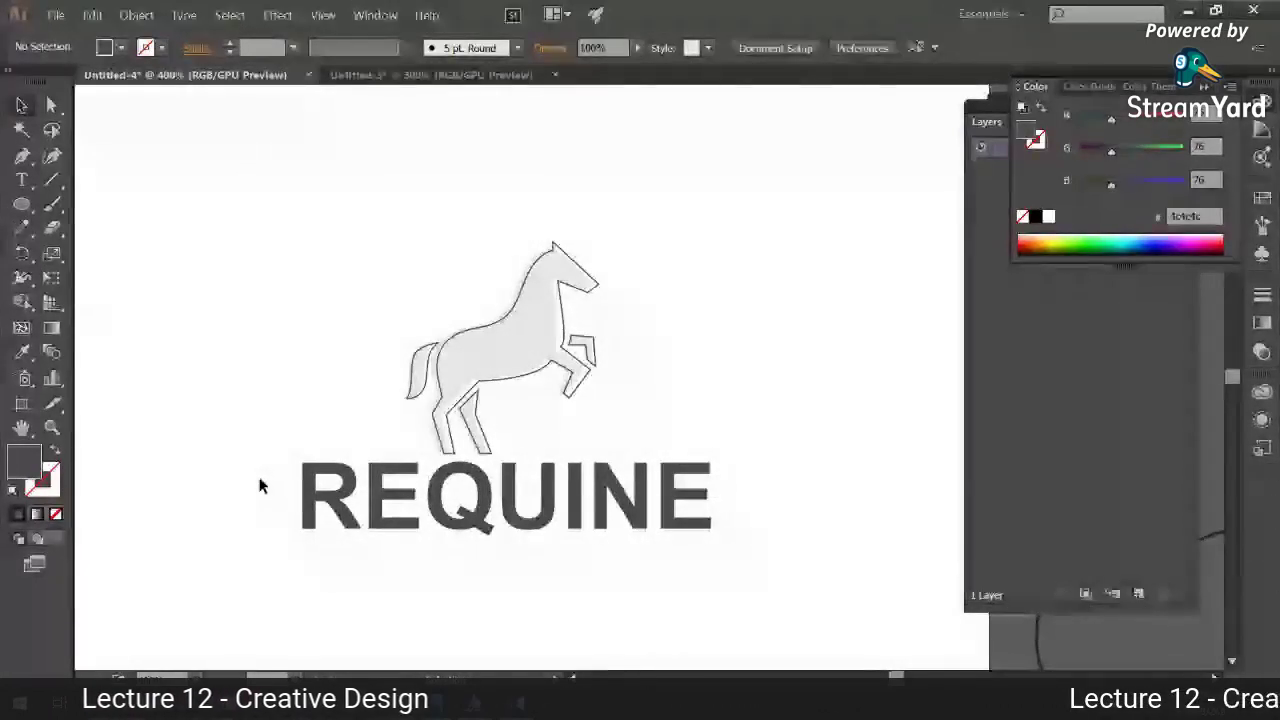
key(ctrl+plus)
key(ctrl+plus)
key(ctrl+plus)
key(ctrl+plus)
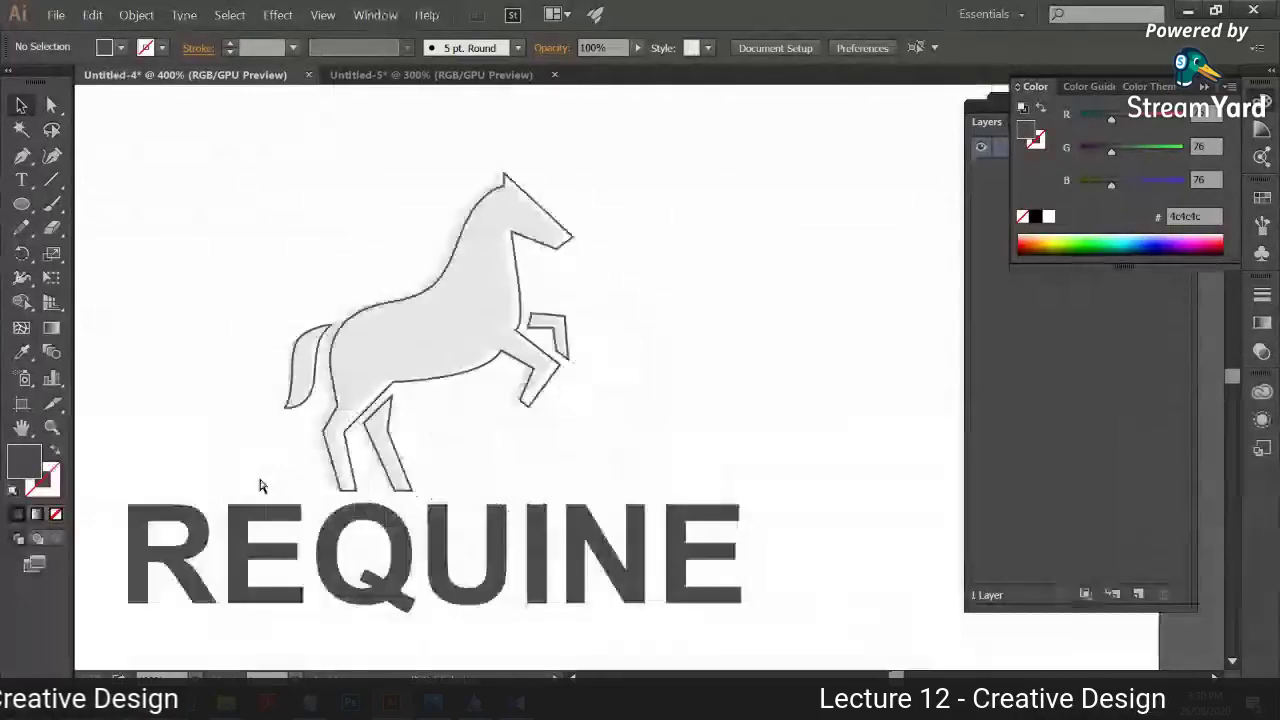
drag(260, 486, 367, 496)
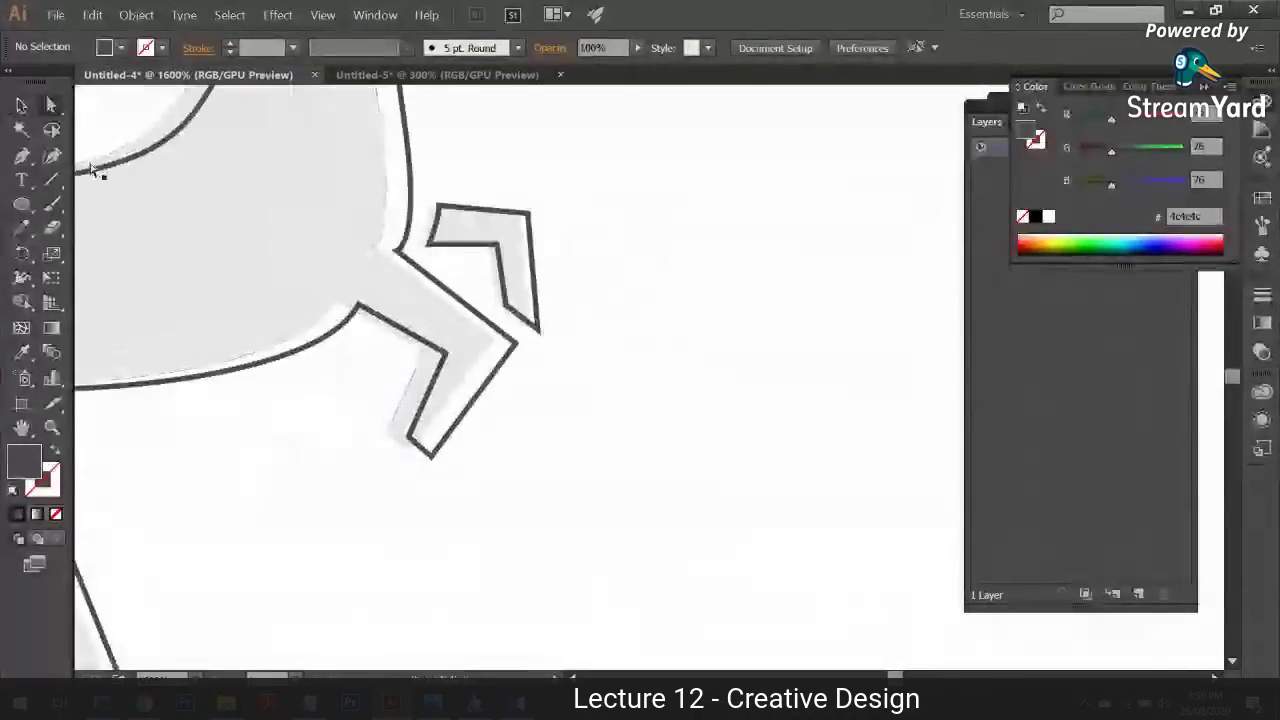
drag(393, 434, 430, 456)
click(391, 471)
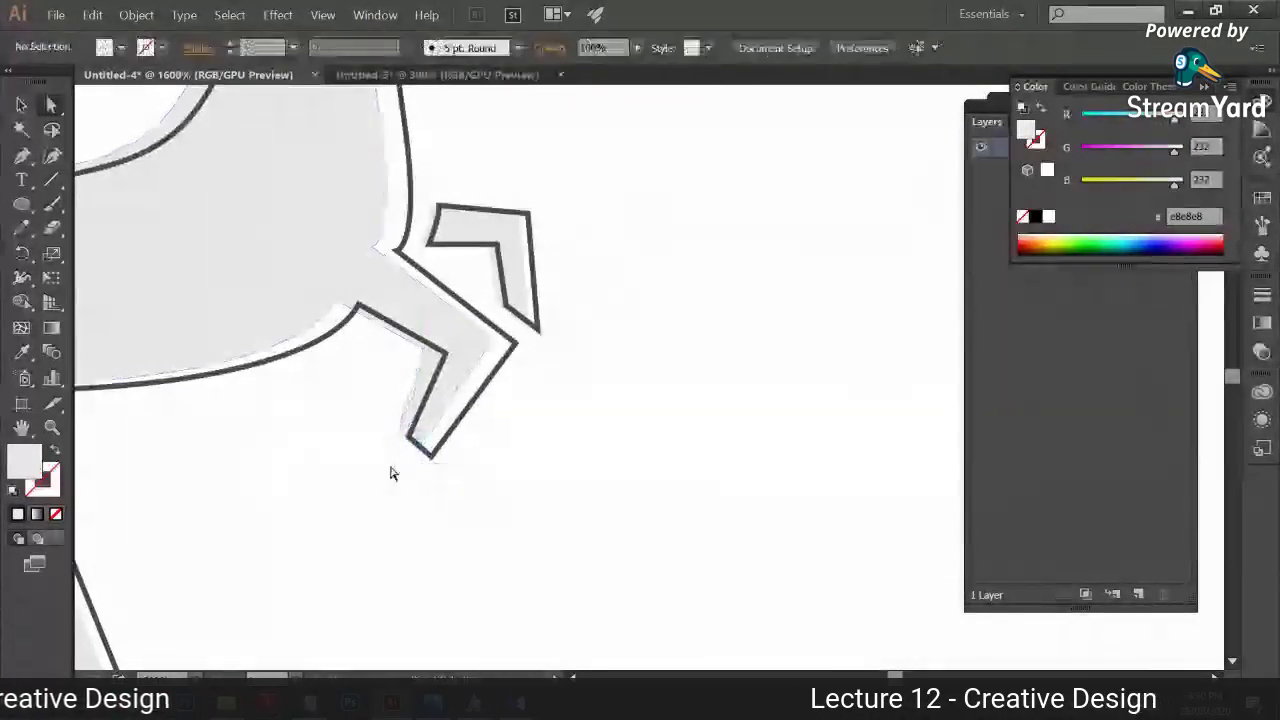
Step: Move the light grey shape's end points at the leftmost hind hoof inside the dark outline
drag(316, 497, 576, 316)
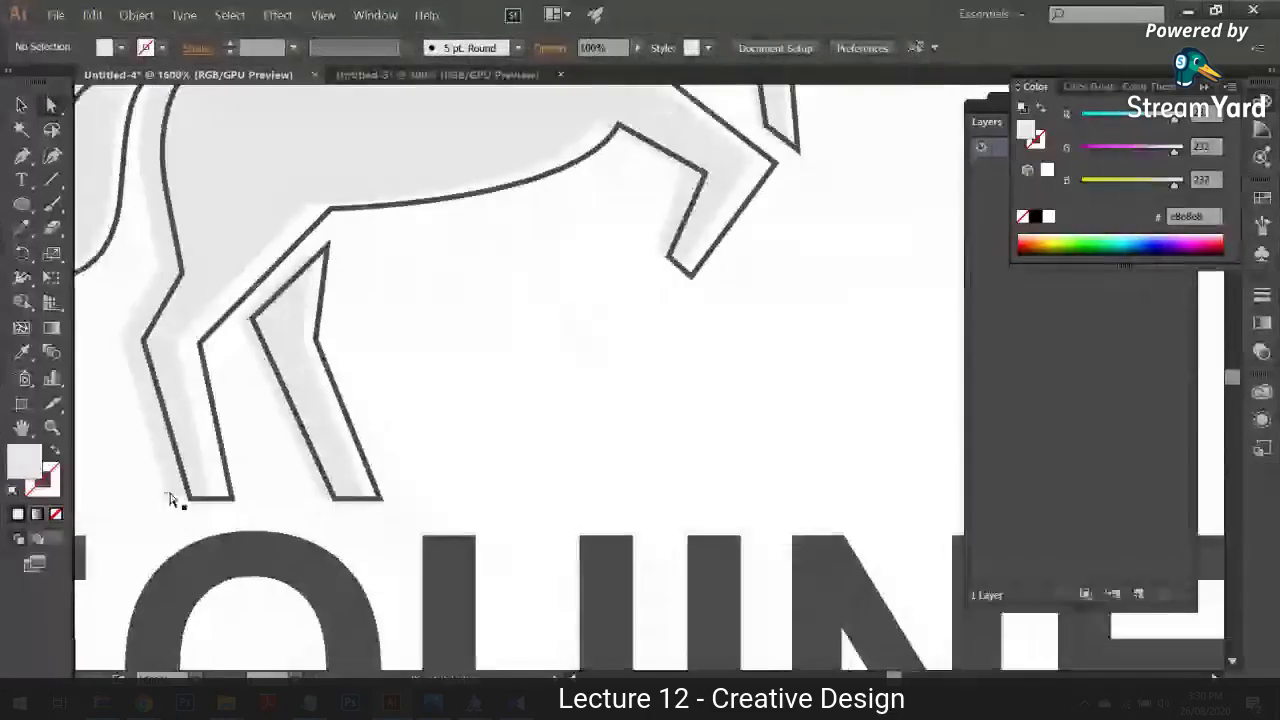
click(205, 498)
click(206, 502)
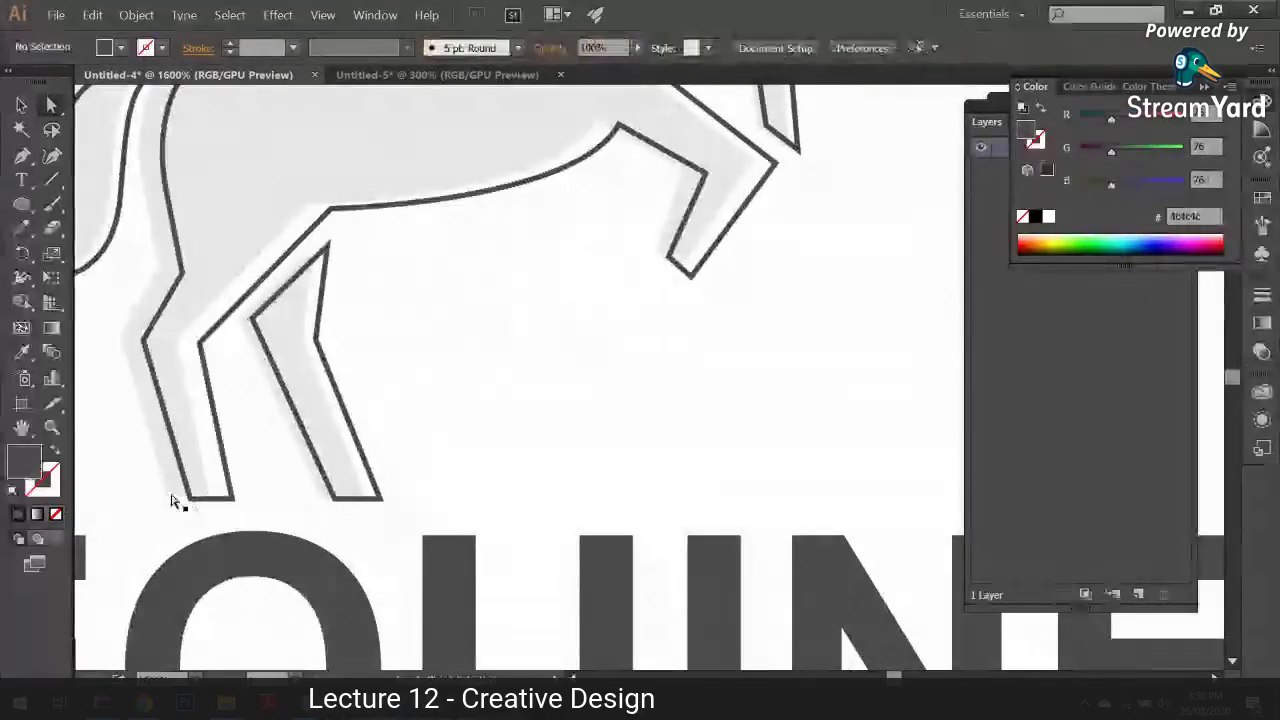
click(174, 493)
drag(376, 390, 532, 337)
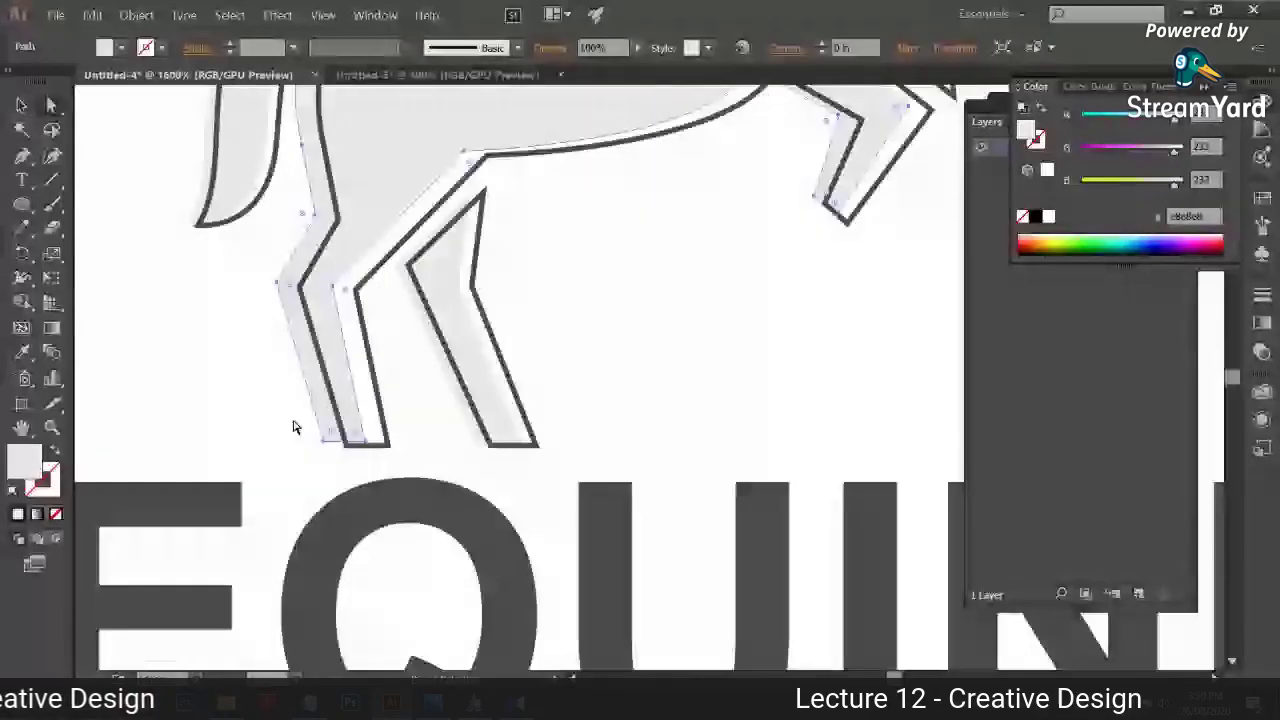
key(a)
drag(357, 439, 375, 452)
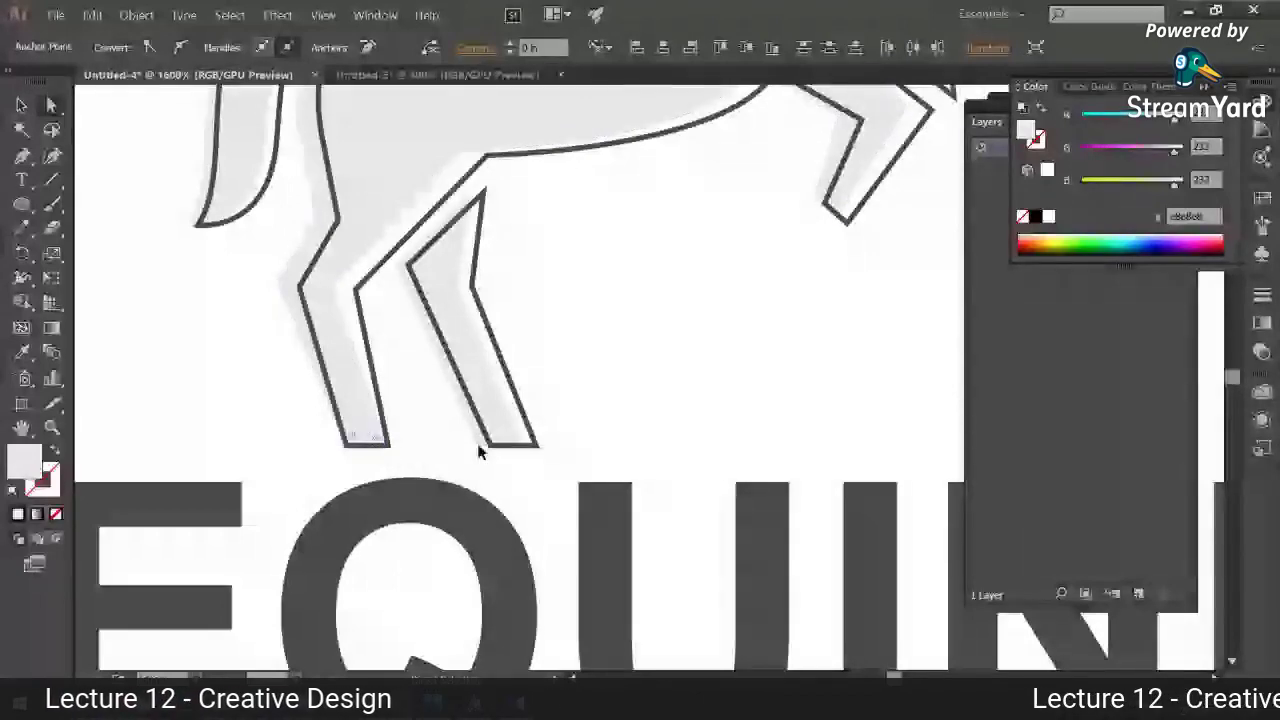
Step: Move the light grey end points of the other hind hoof inside its outline and deselect the shape
click(478, 452)
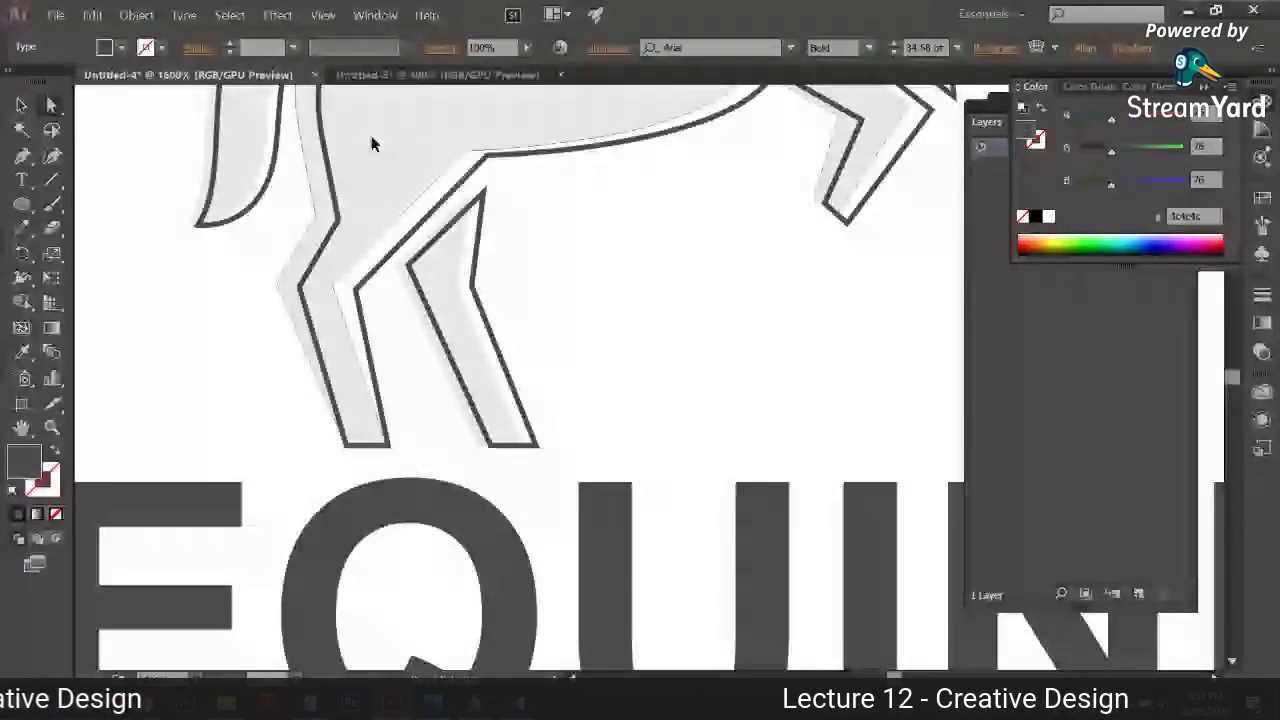
click(426, 375)
click(426, 375)
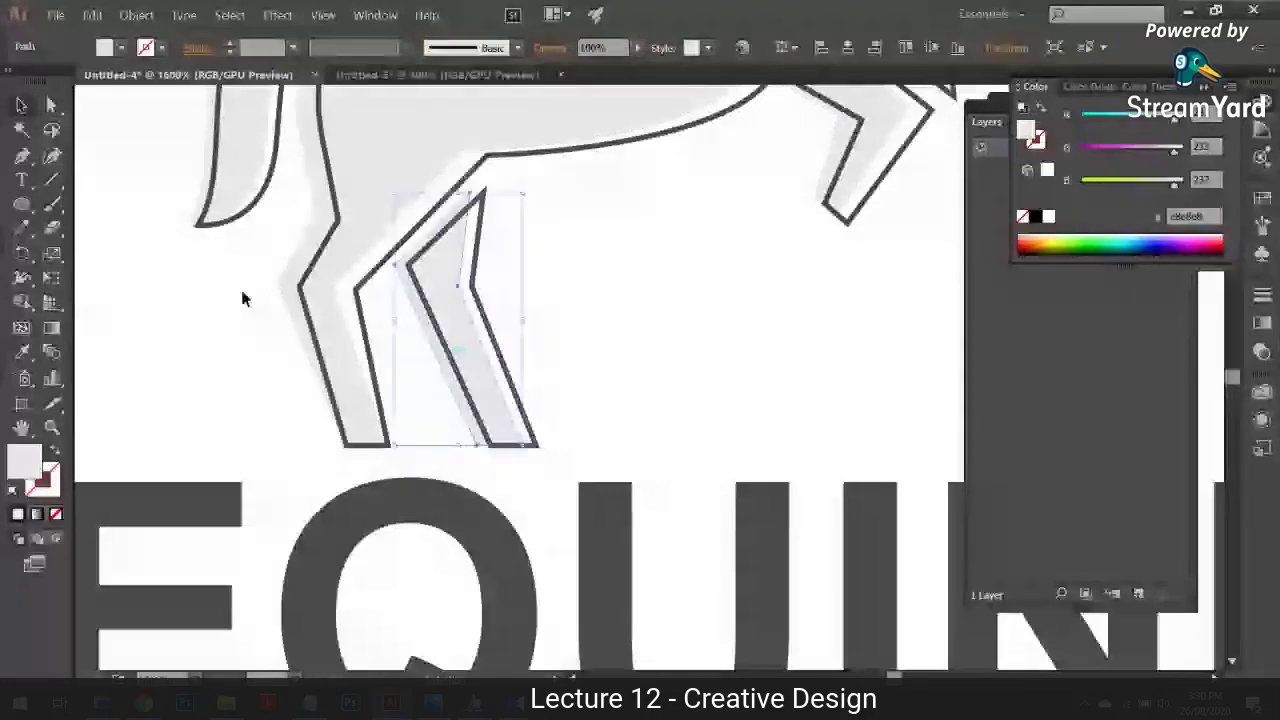
key(a)
click(490, 448)
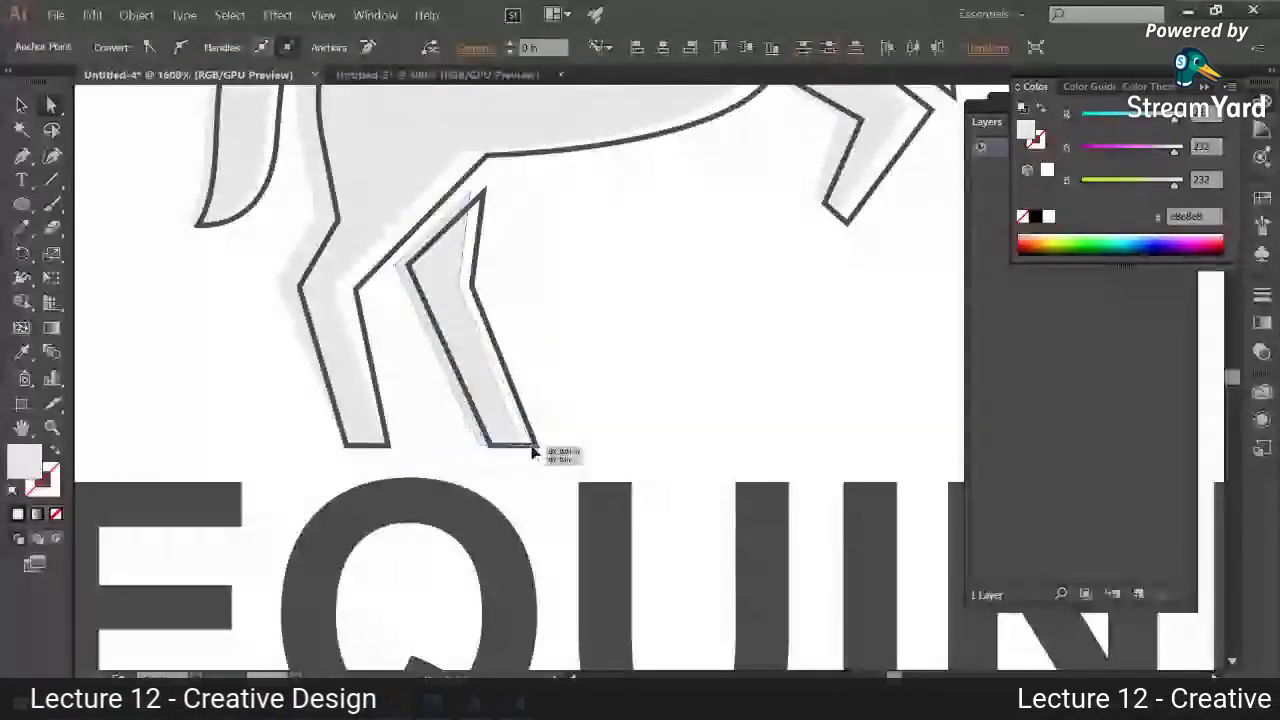
shift+click(535, 446)
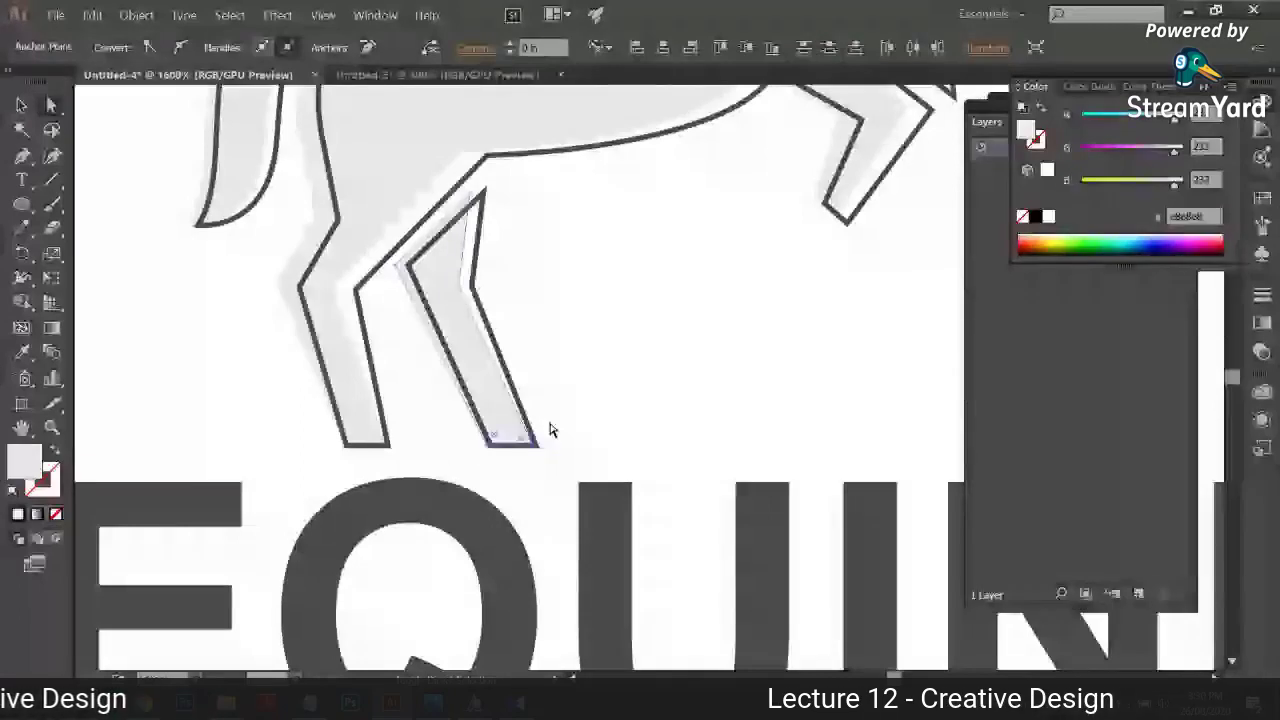
click(550, 430)
key(ctrl+0)
scroll(640, 360, up, 3)
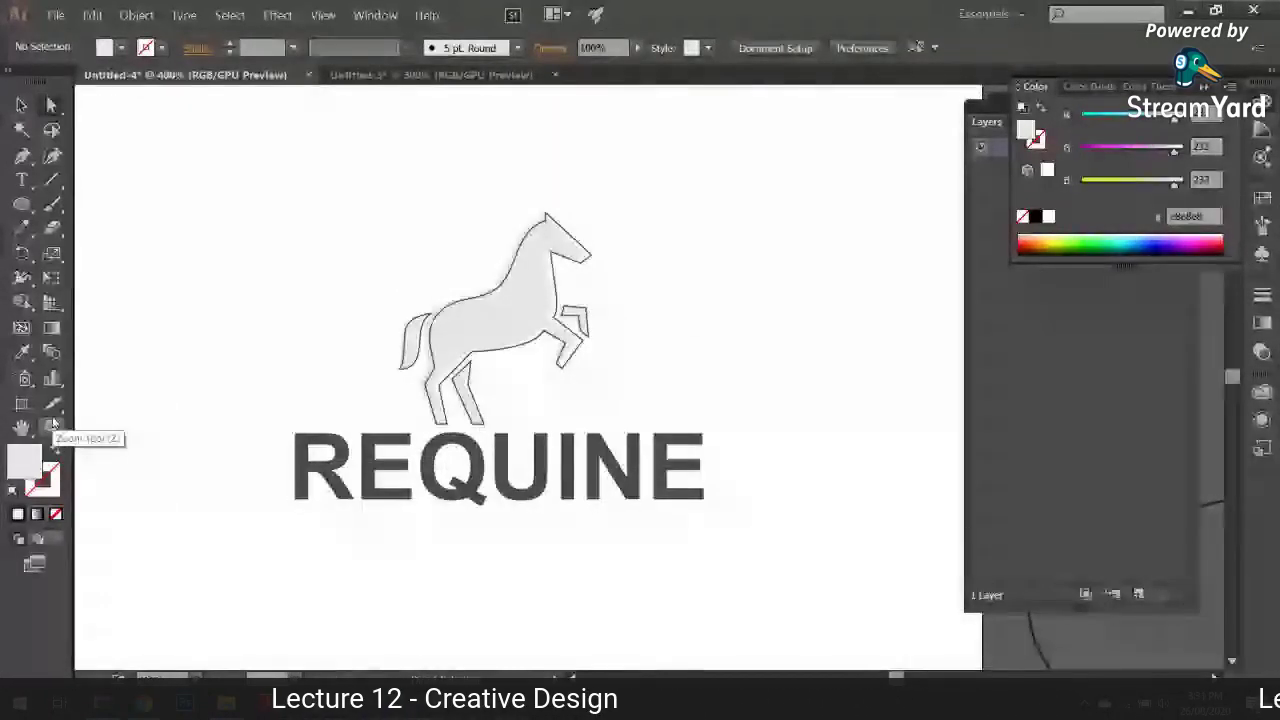
Step: Switch to StreamYard, show the viewer's question about subtracting shapes with Shape Builder on the broadcast, and return to Illustrator
mouse_move(144, 703)
click(88, 635)
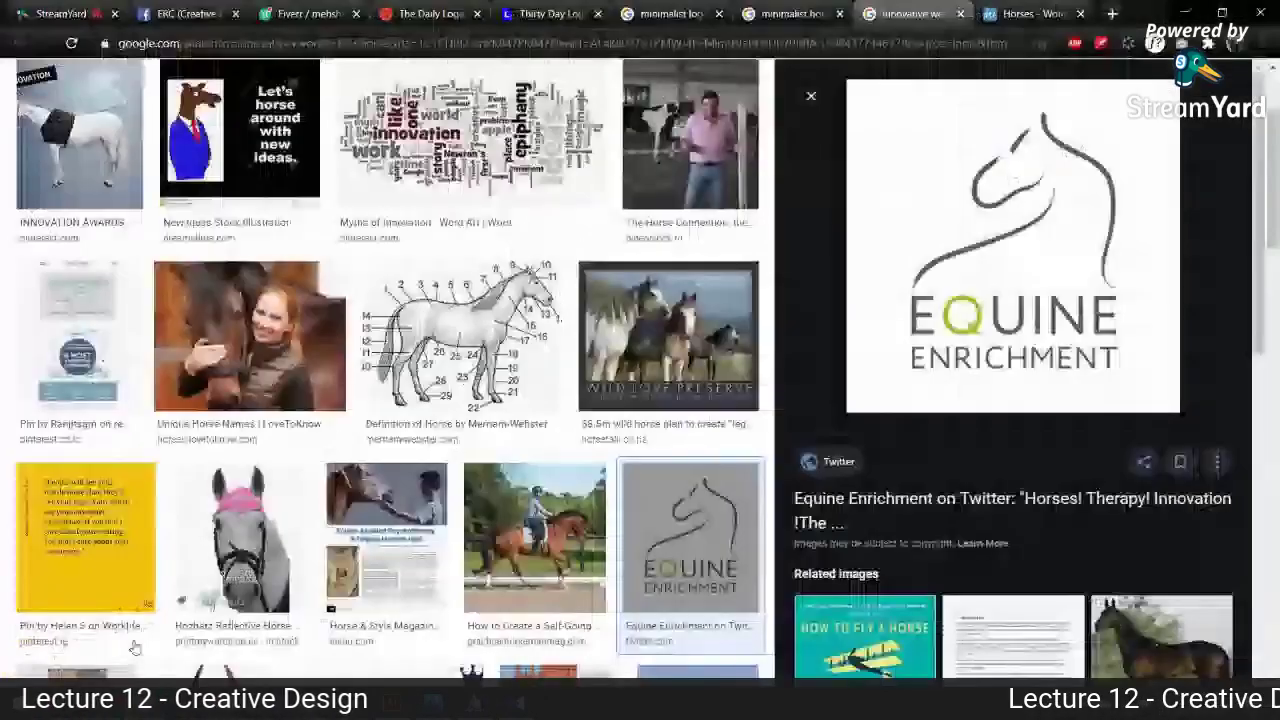
click(60, 13)
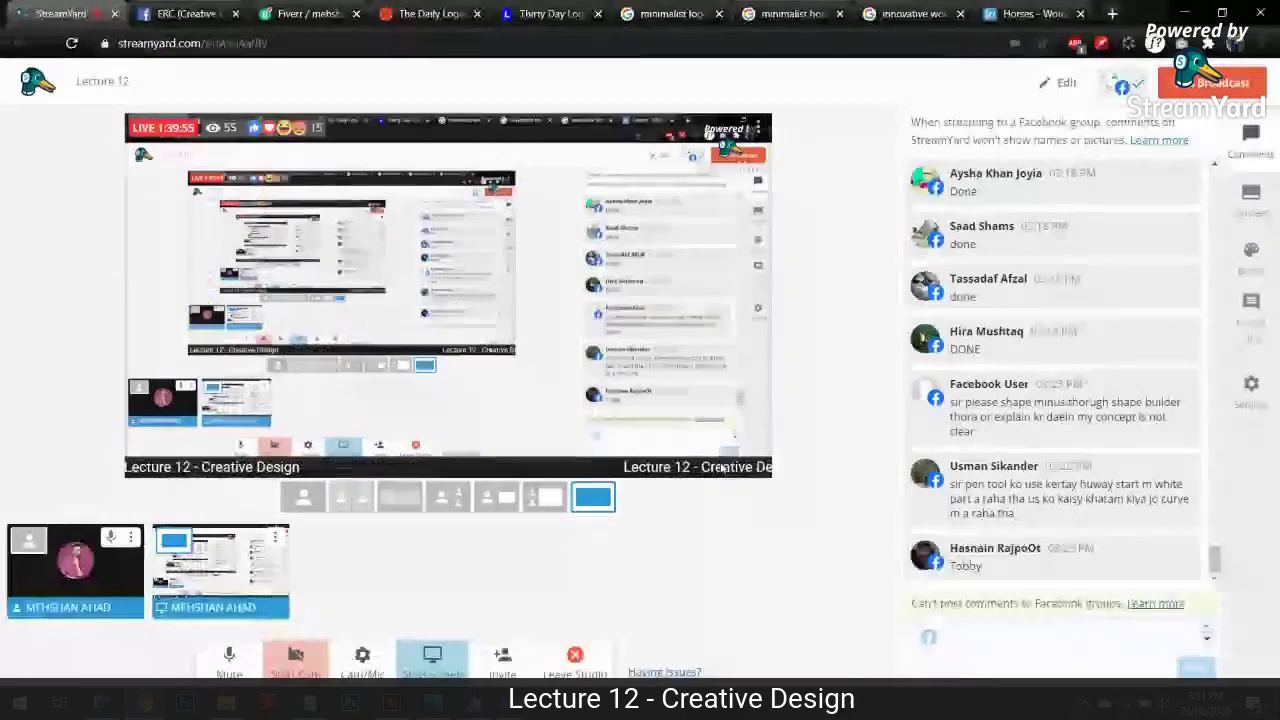
click(1000, 405)
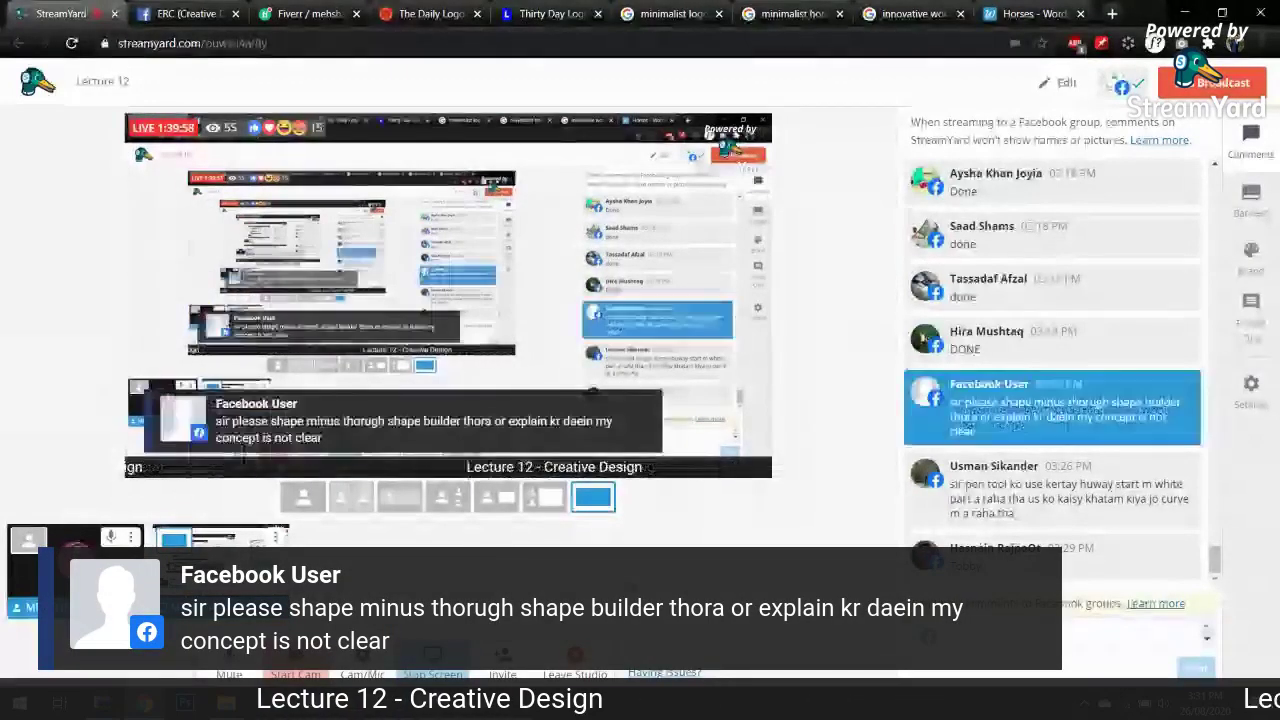
key(alt+Tab)
Step: Draw a large light grey circle on the empty canvas and duplicate it to the right so both overlap
scroll(340, 478, down, 5)
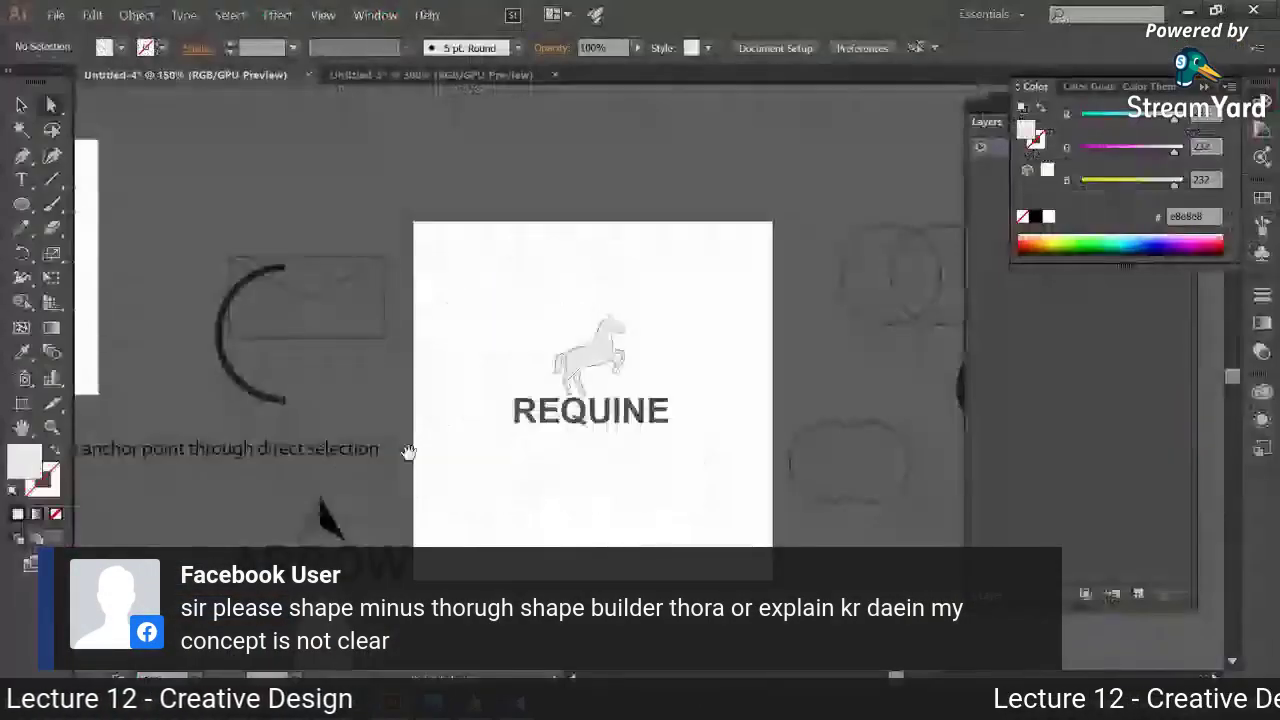
scroll(460, 306, up, 3)
key(l)
drag(264, 144, 640, 522)
click(21, 105)
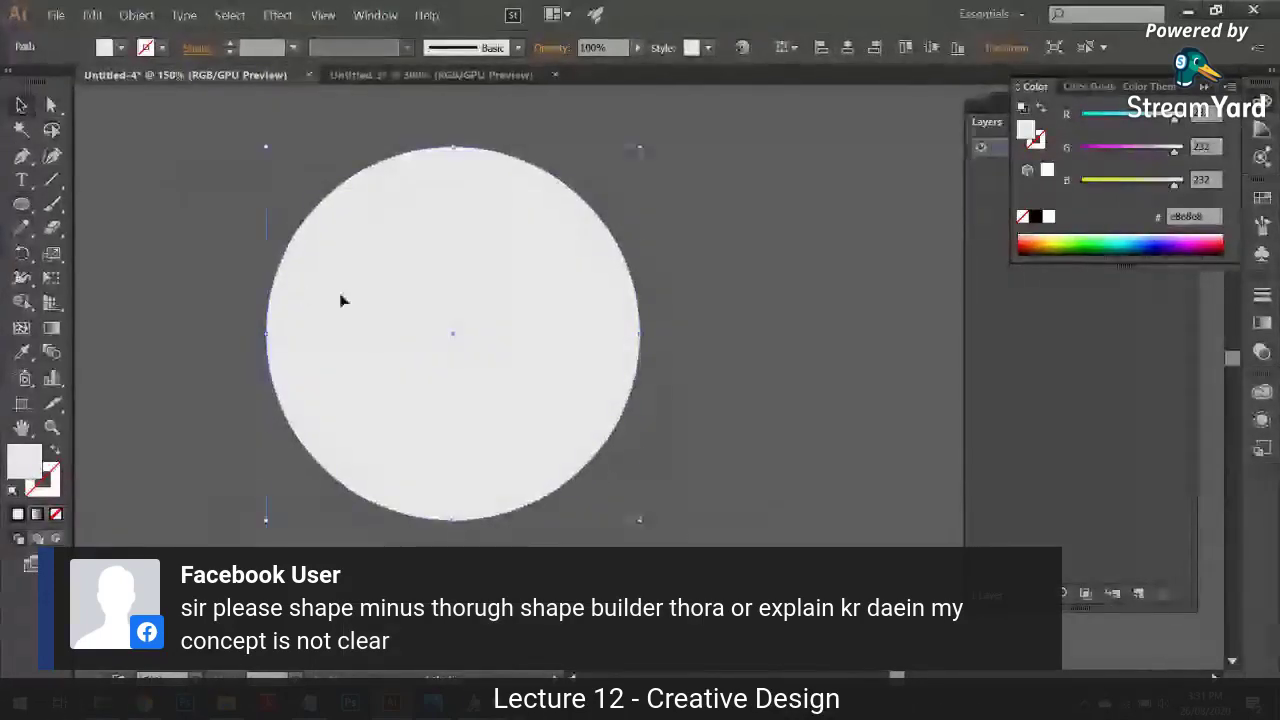
drag(340, 297, 520, 300)
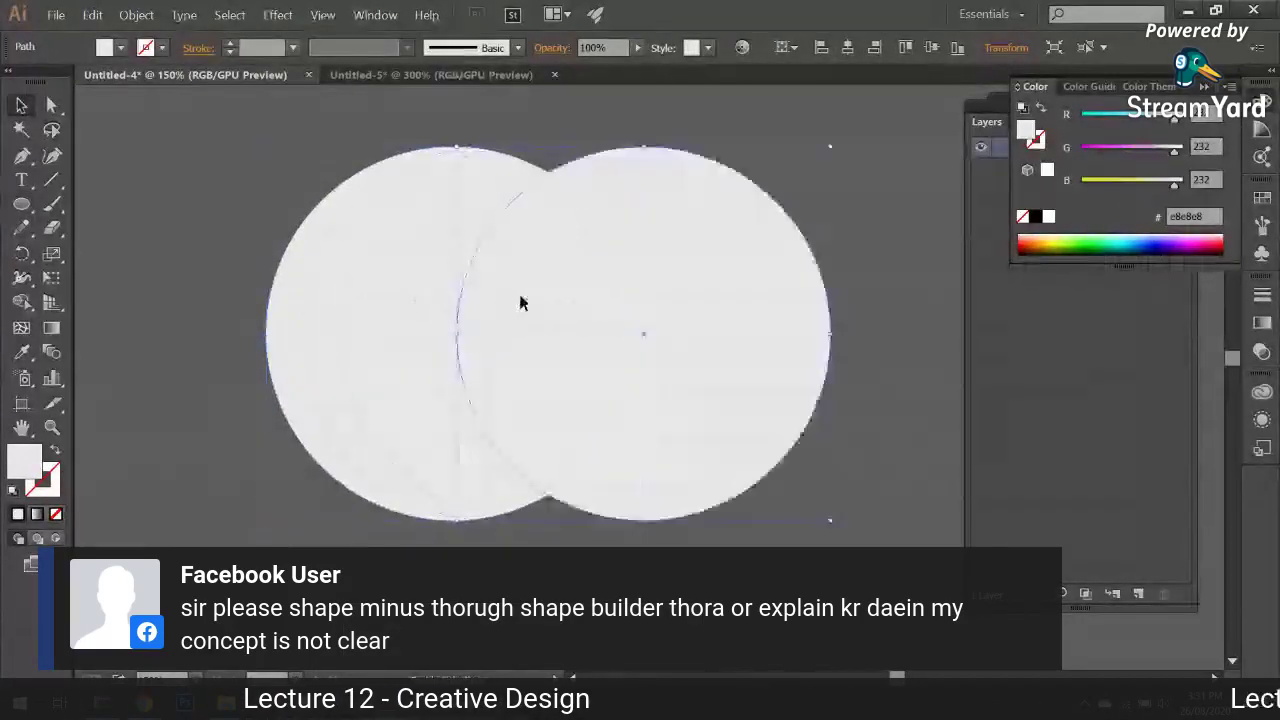
Step: Select both circles and subtract the left circle and the overlap with the Shape Builder tool, leaving a crescent
drag(255, 120, 912, 460)
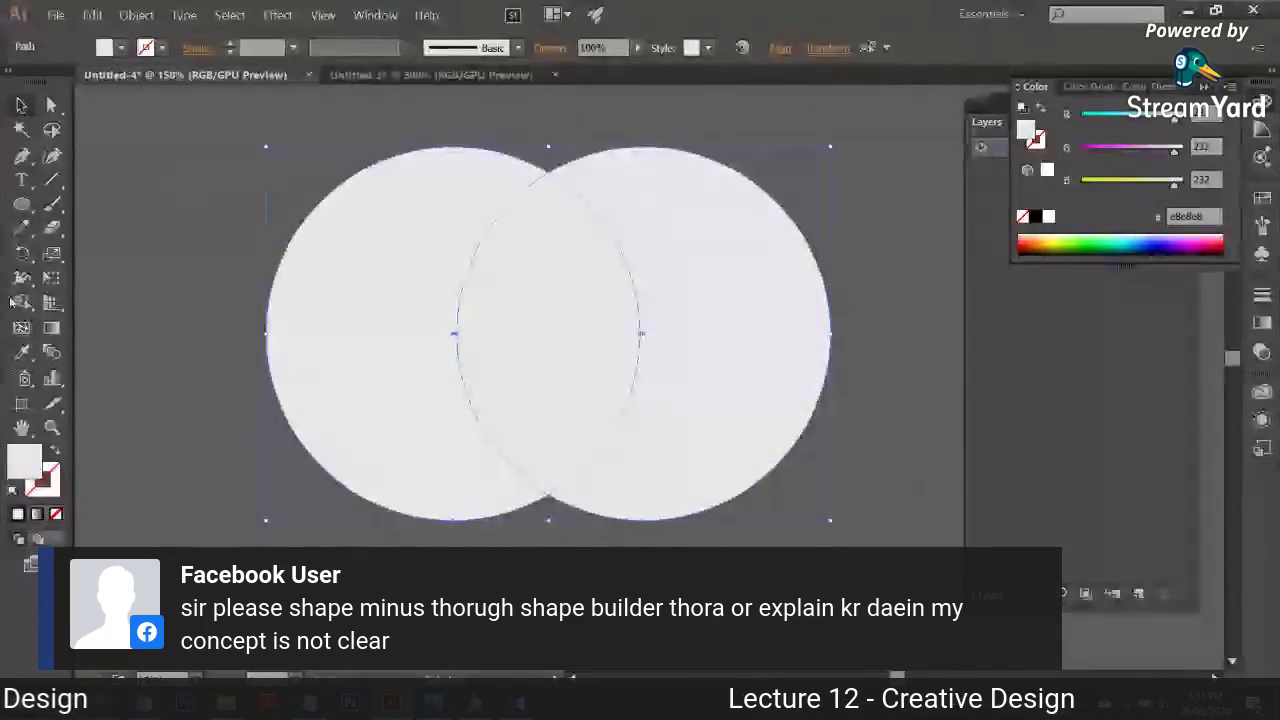
drag(22, 302, 117, 300)
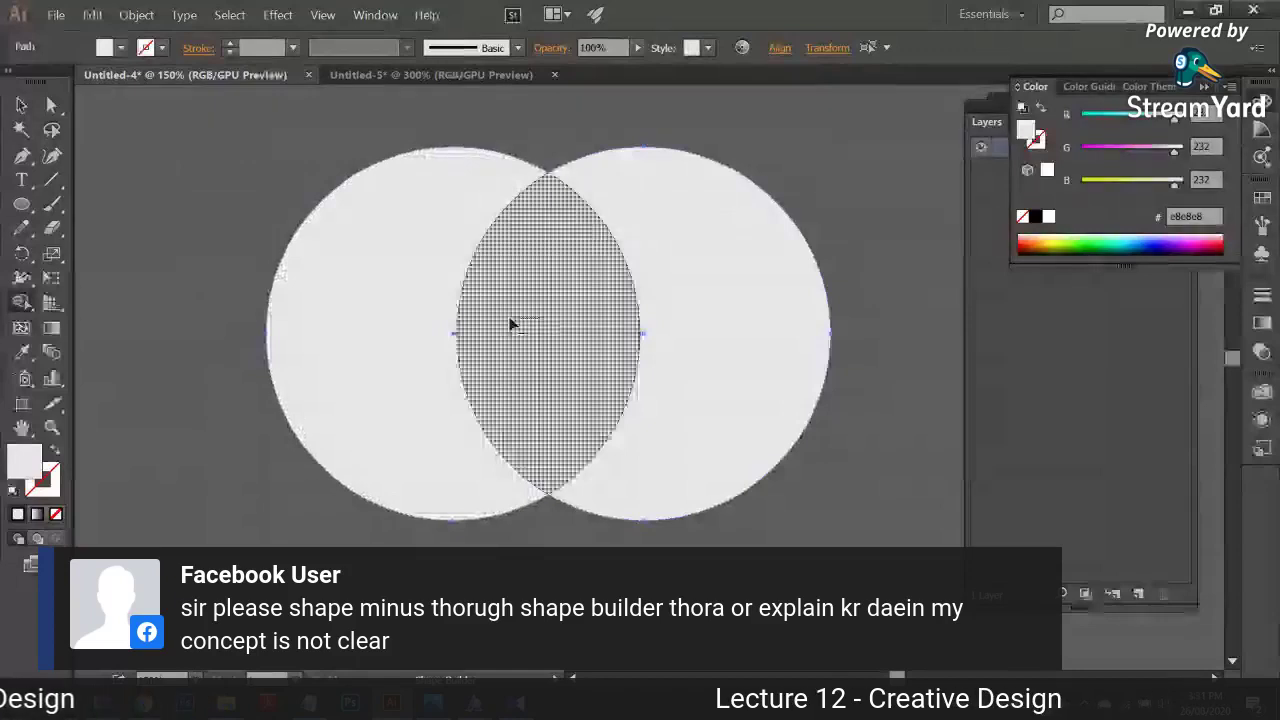
drag(510, 323, 327, 317)
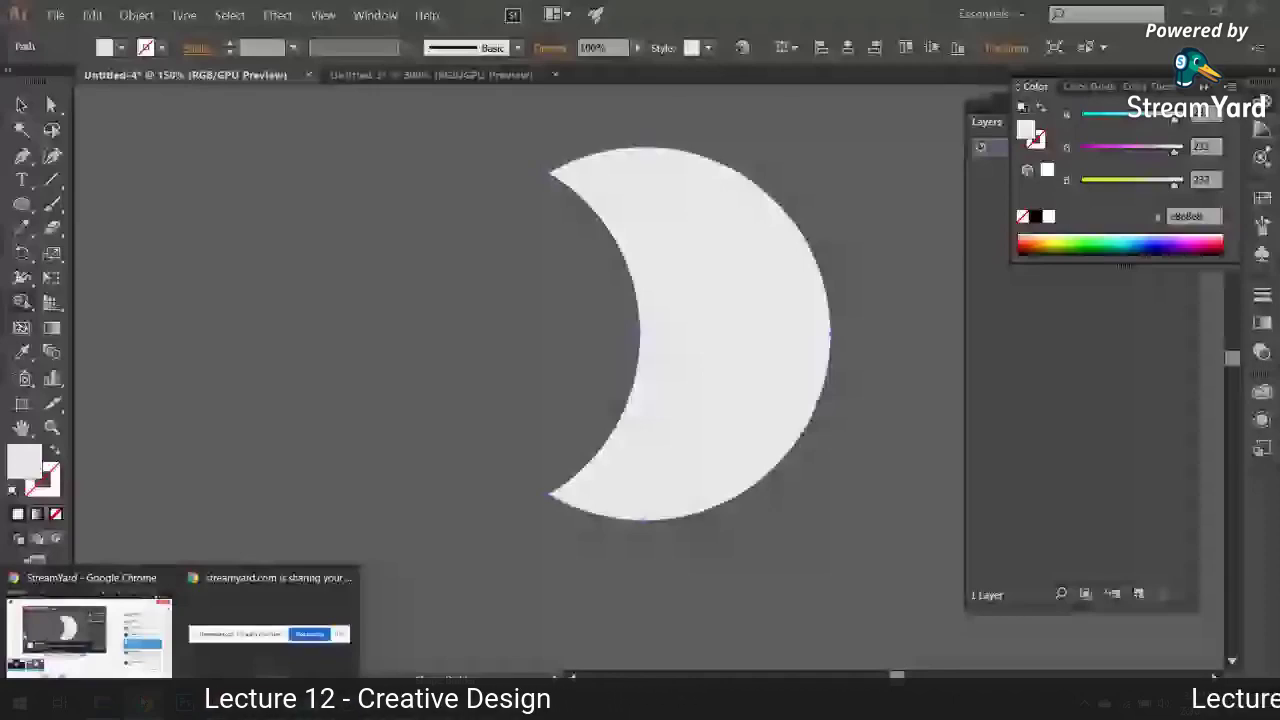
Step: Switch to StreamYard, show the viewer's question about the Pen tool's white fill on the broadcast, and return to Illustrator
click(89, 635)
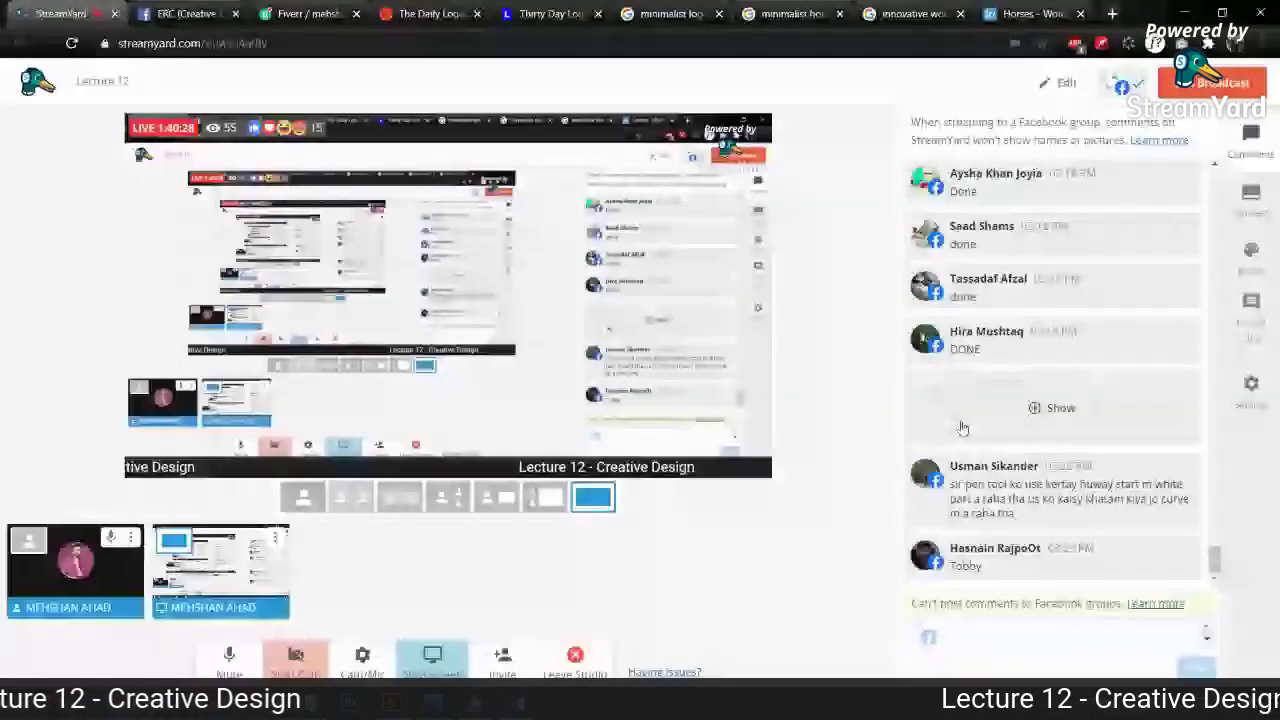
click(1000, 490)
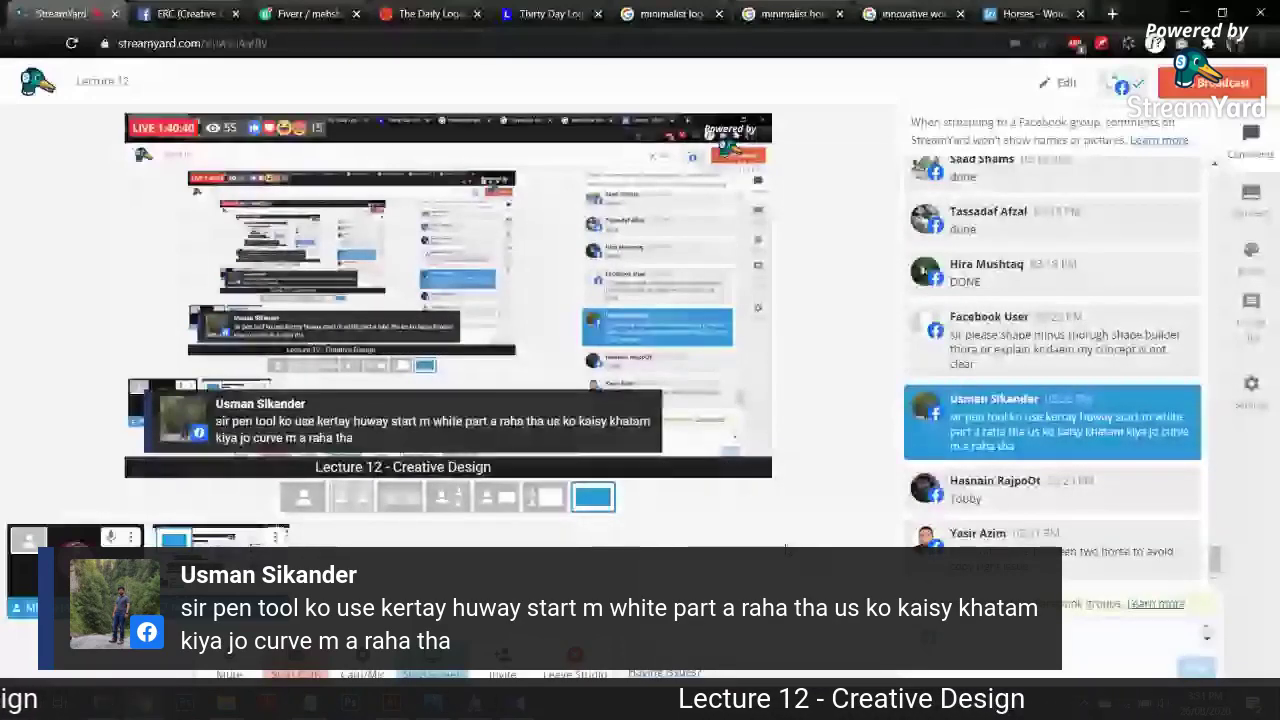
key(alt+Tab)
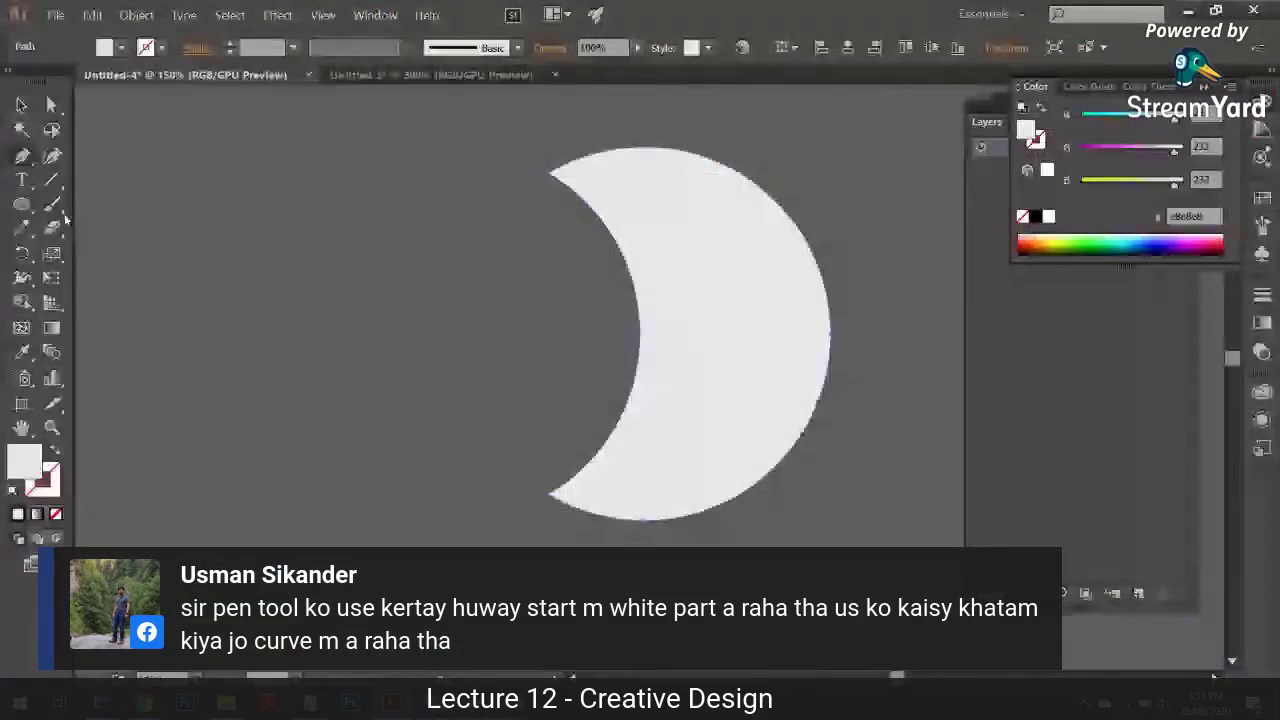
Step: Draw a wavy light grey filled path to the left of the crescent with the Pen tool
click(170, 413)
drag(309, 308, 460, 320)
drag(540, 354, 586, 256)
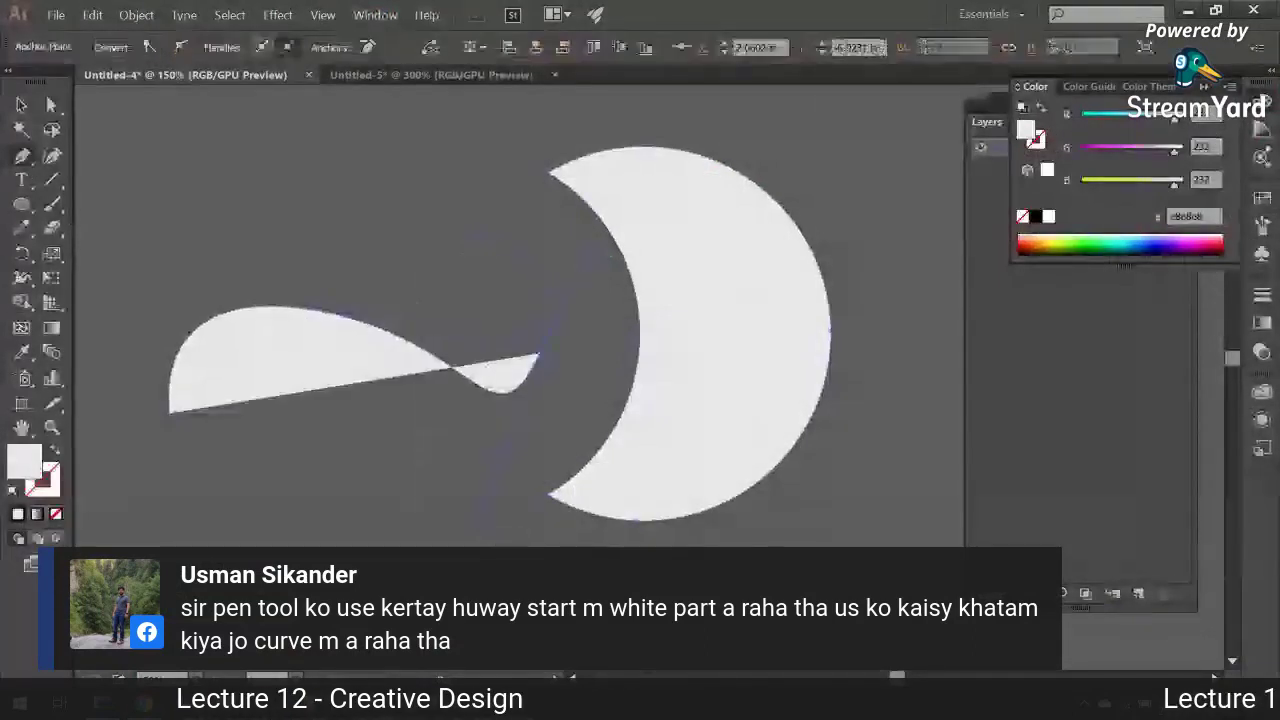
click(510, 597)
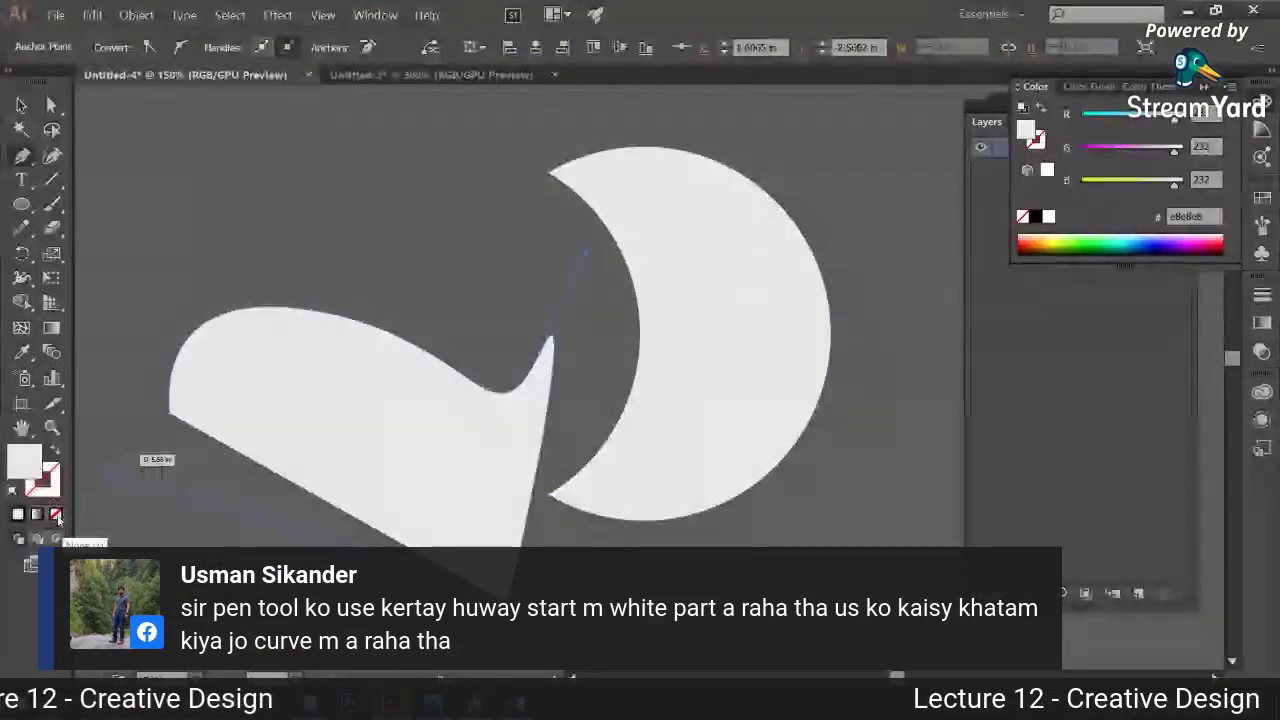
Step: Set the wavy path's fill to none, continue it with more curved segments and deselect it
click(56, 515)
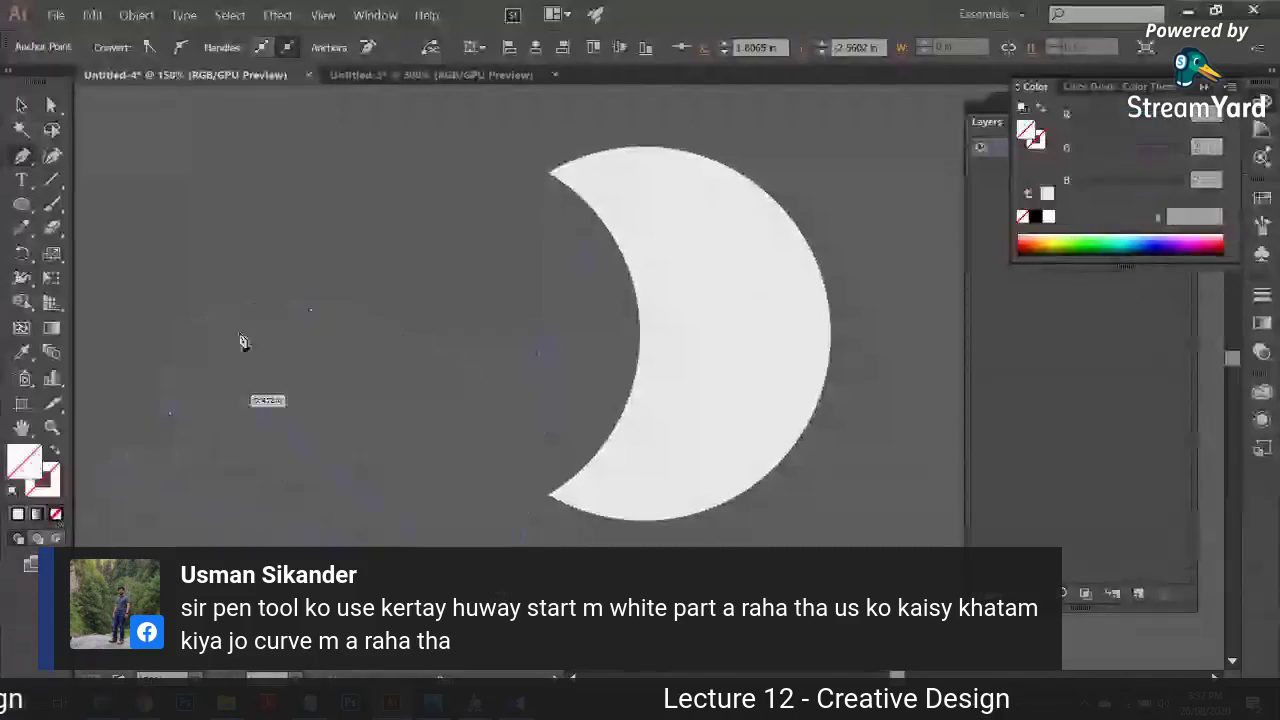
drag(399, 425, 295, 395)
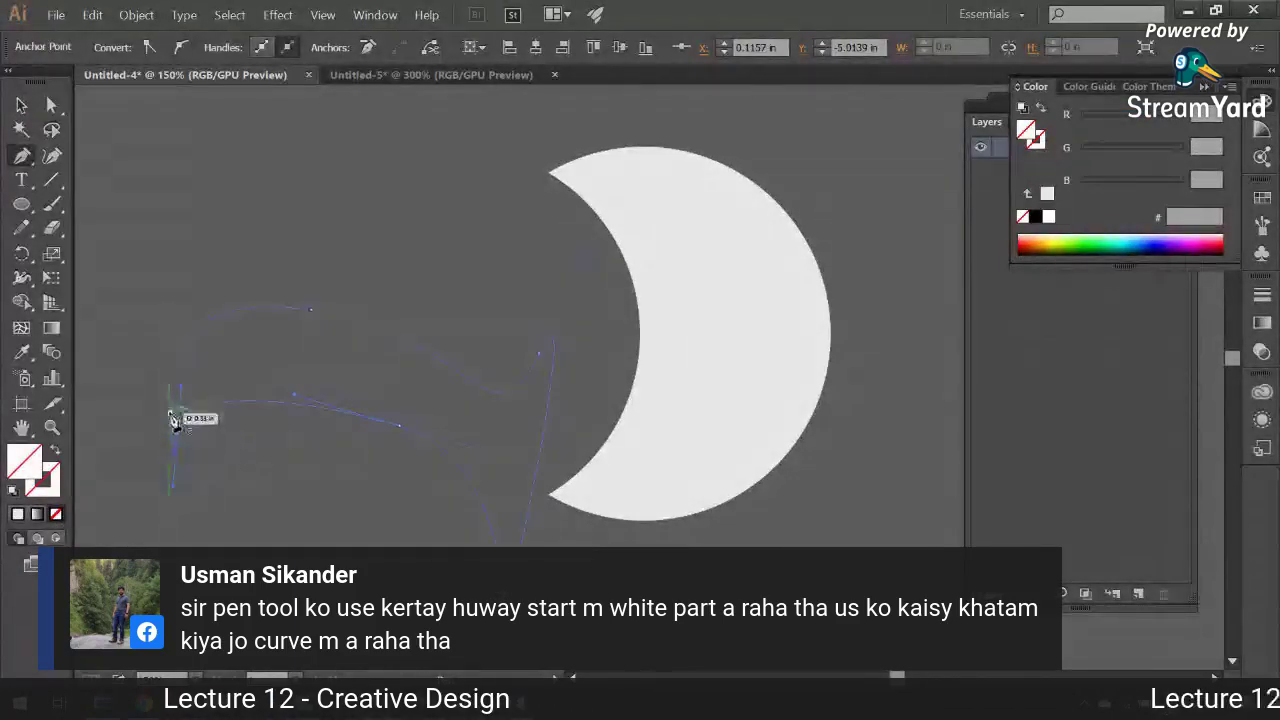
key(v)
click(226, 328)
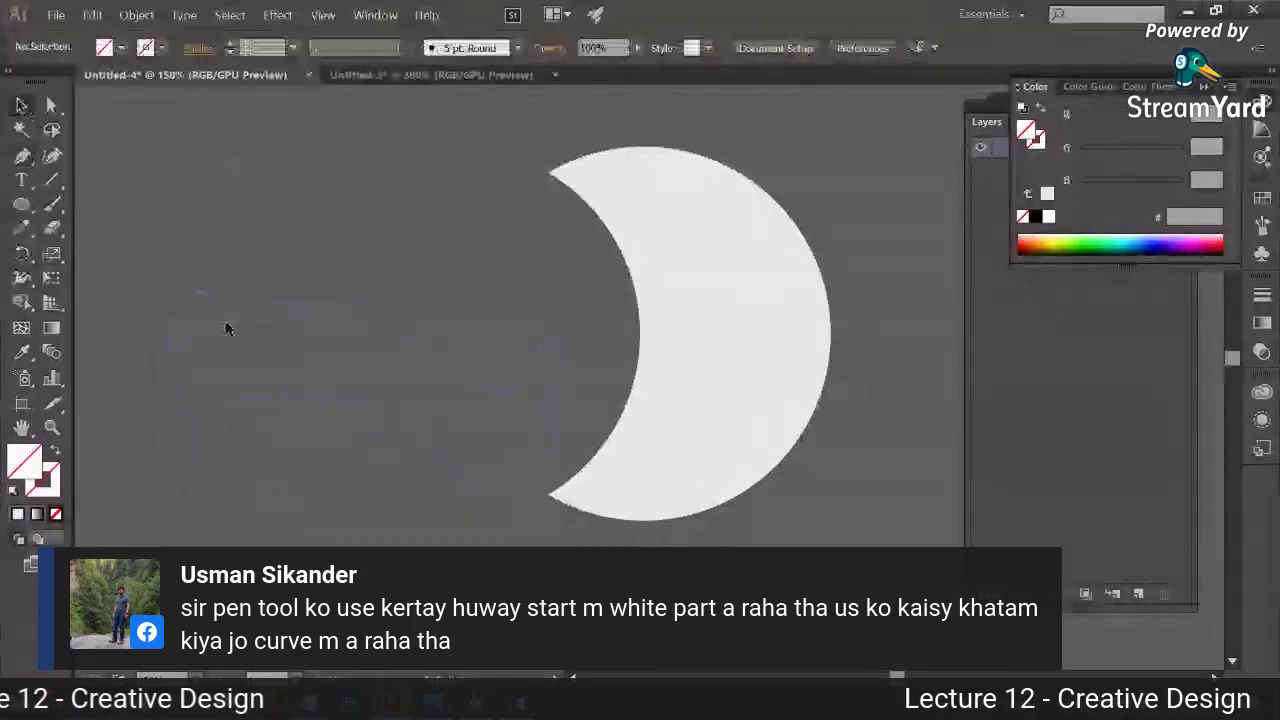
Step: Switch to StreamYard, show the viewer's copyright question about the two horses on the broadcast, and return to the Untitled-4 document in Illustrator
key(alt+Tab)
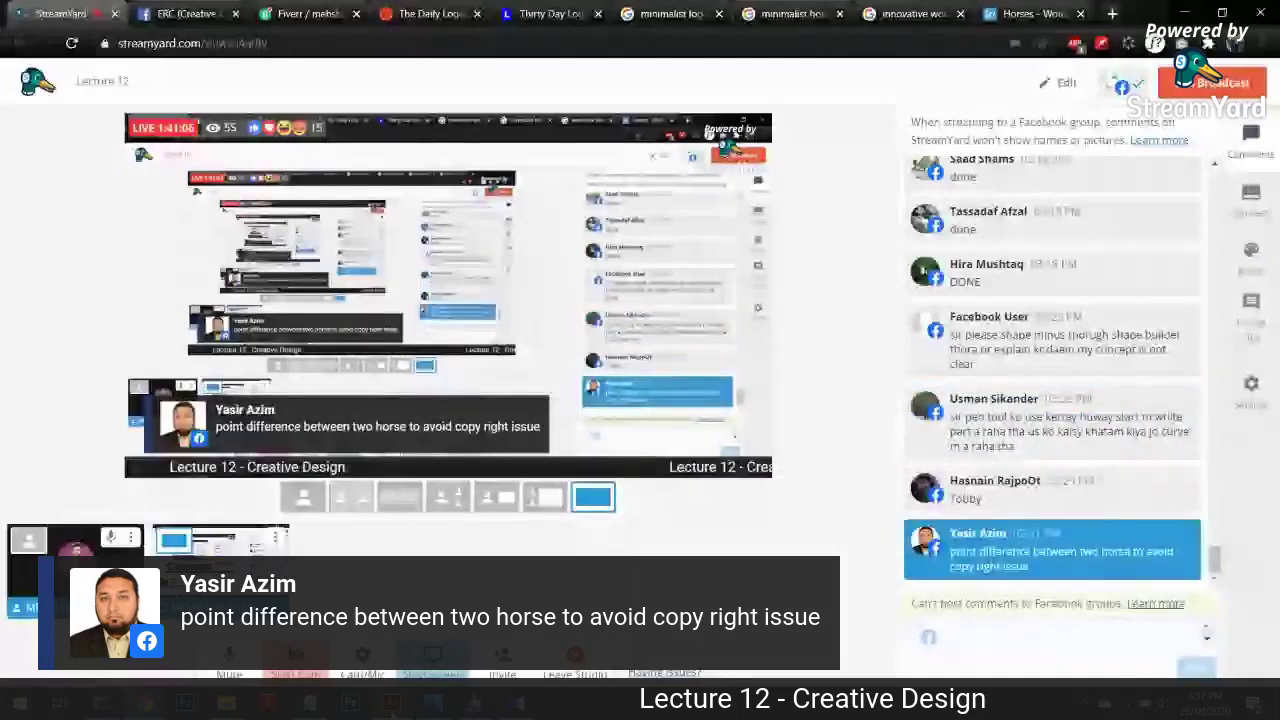
click(392, 706)
click(368, 77)
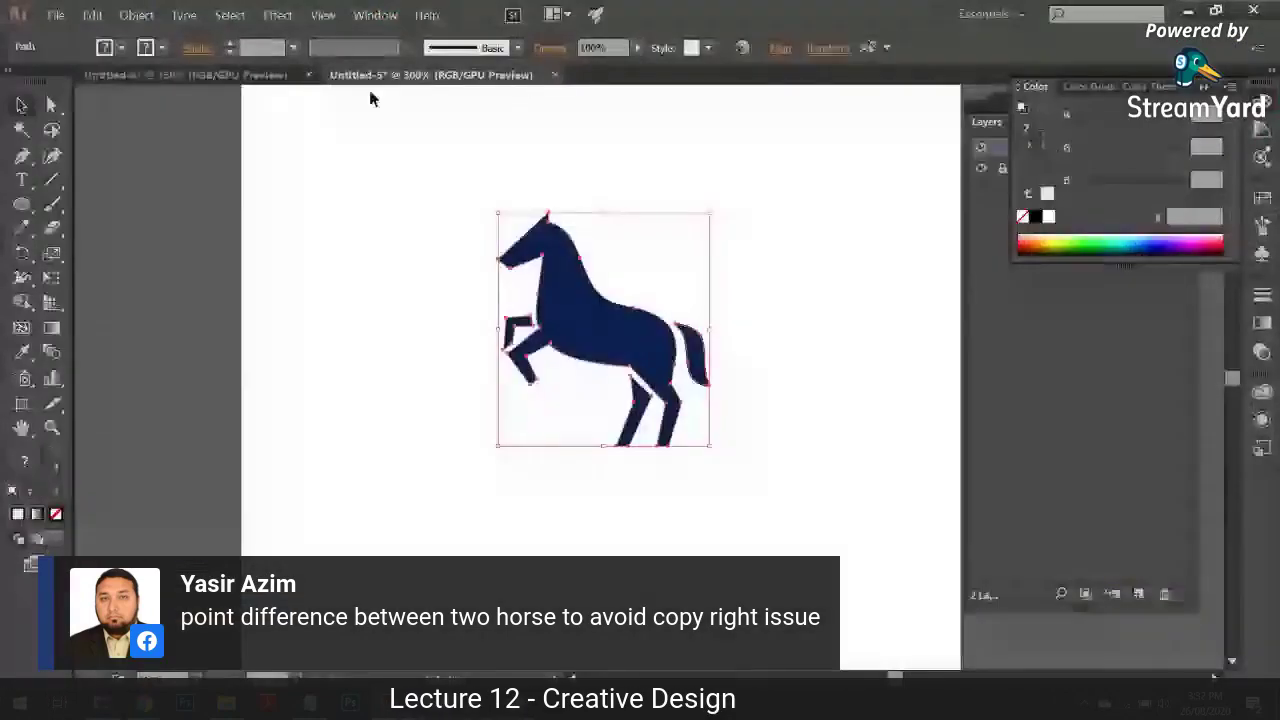
click(213, 77)
Step: Round the inner and outer knee corners of the traced horse's raised front leg with the Direct Selection tool
scroll(703, 272, down, 5)
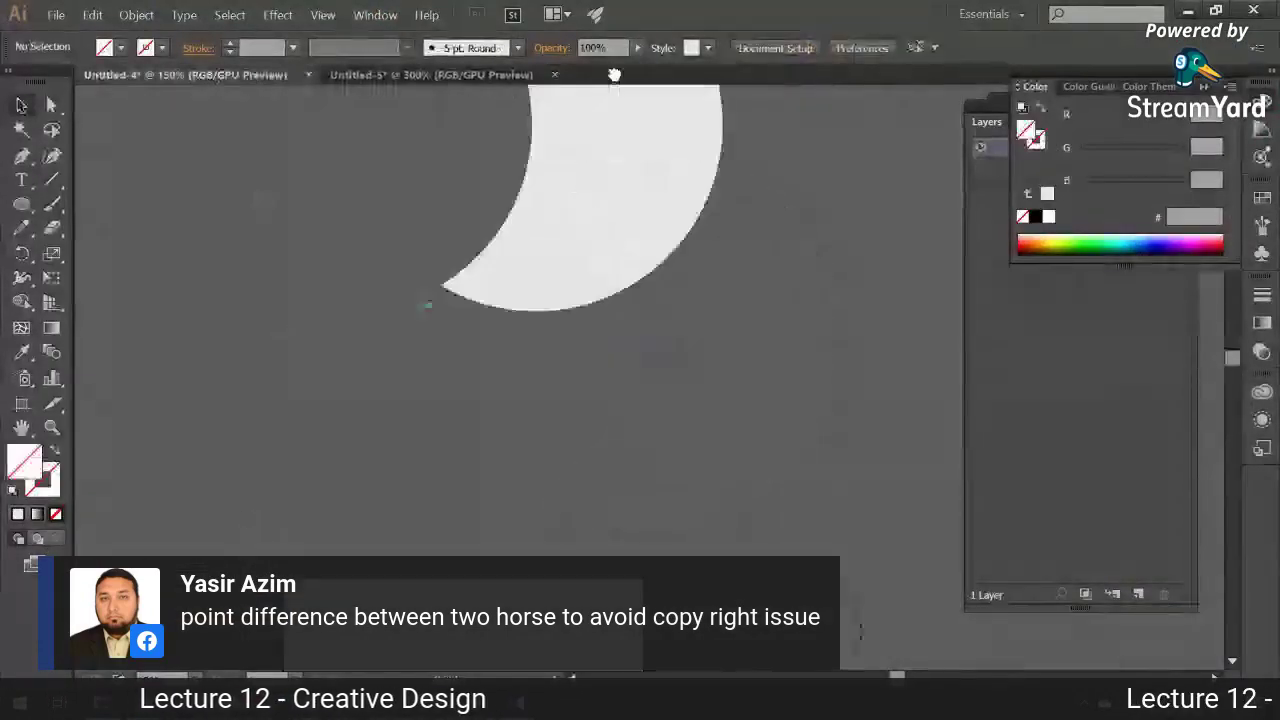
drag(704, 272, 897, 377)
drag(759, 397, 869, 420)
key(ctrl+plus)
key(ctrl+plus)
key(ctrl+plus)
key(ctrl+plus)
key(ctrl+plus)
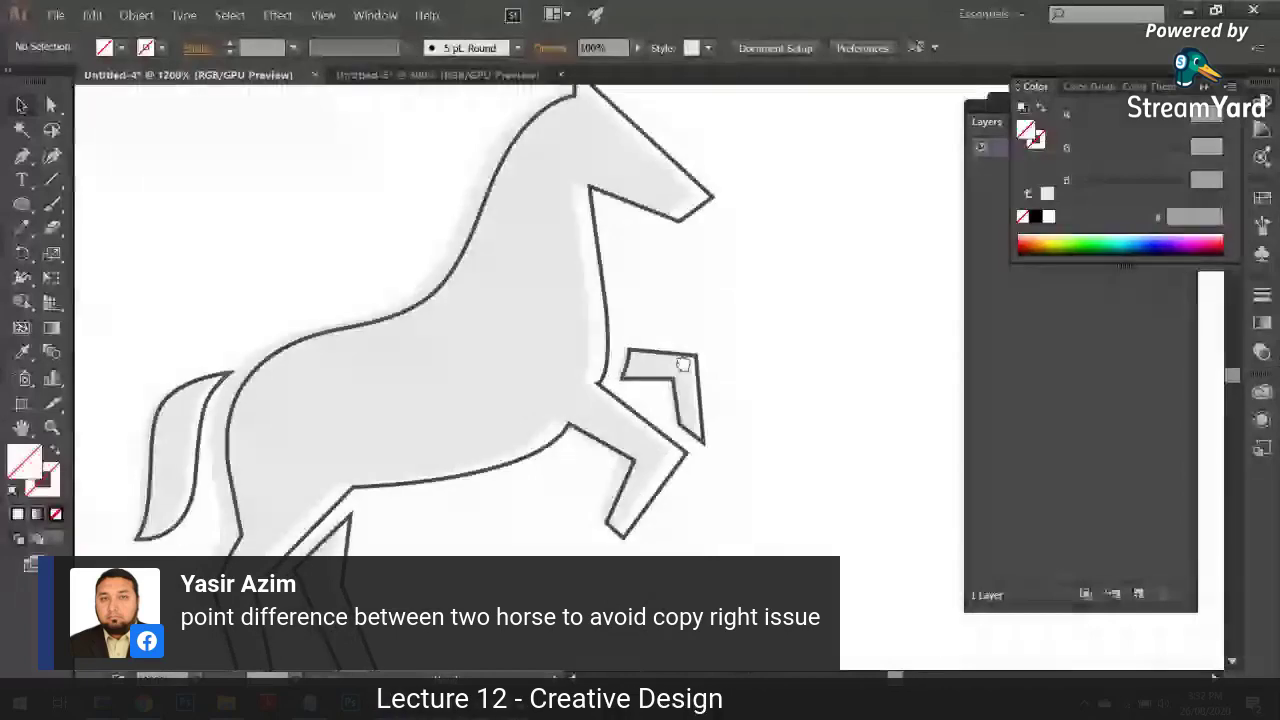
drag(683, 364, 738, 395)
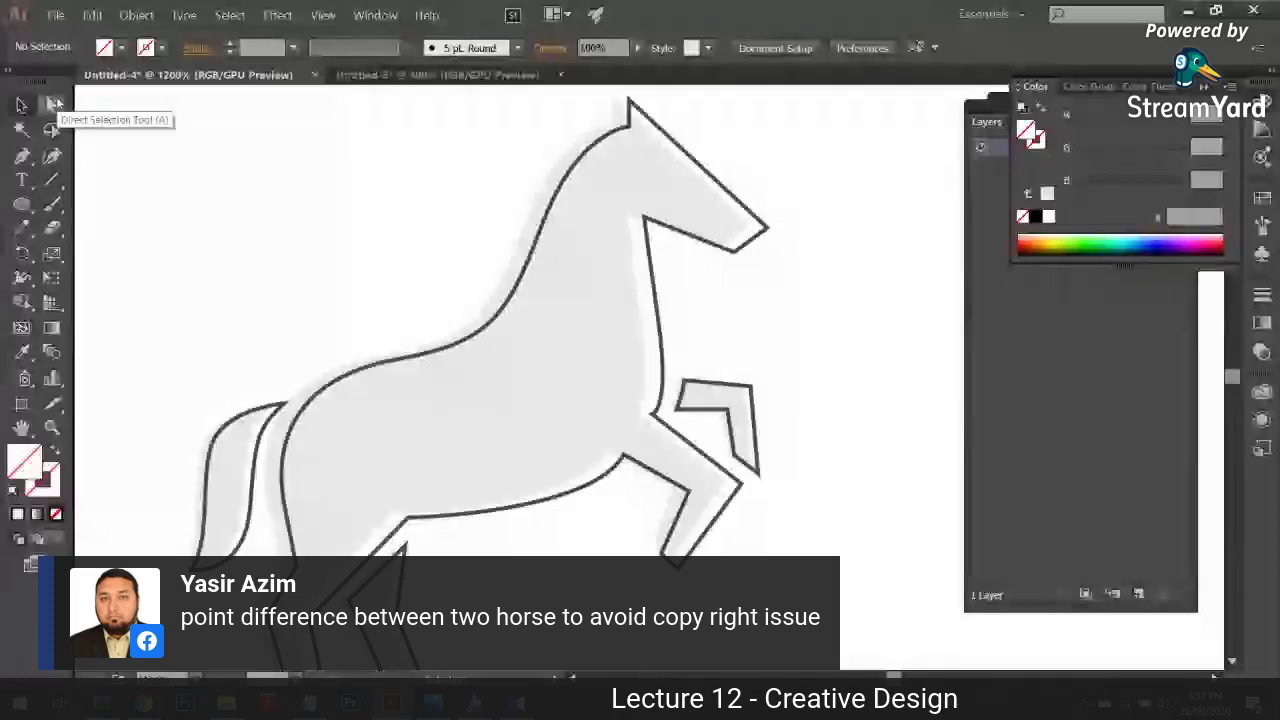
click(55, 103)
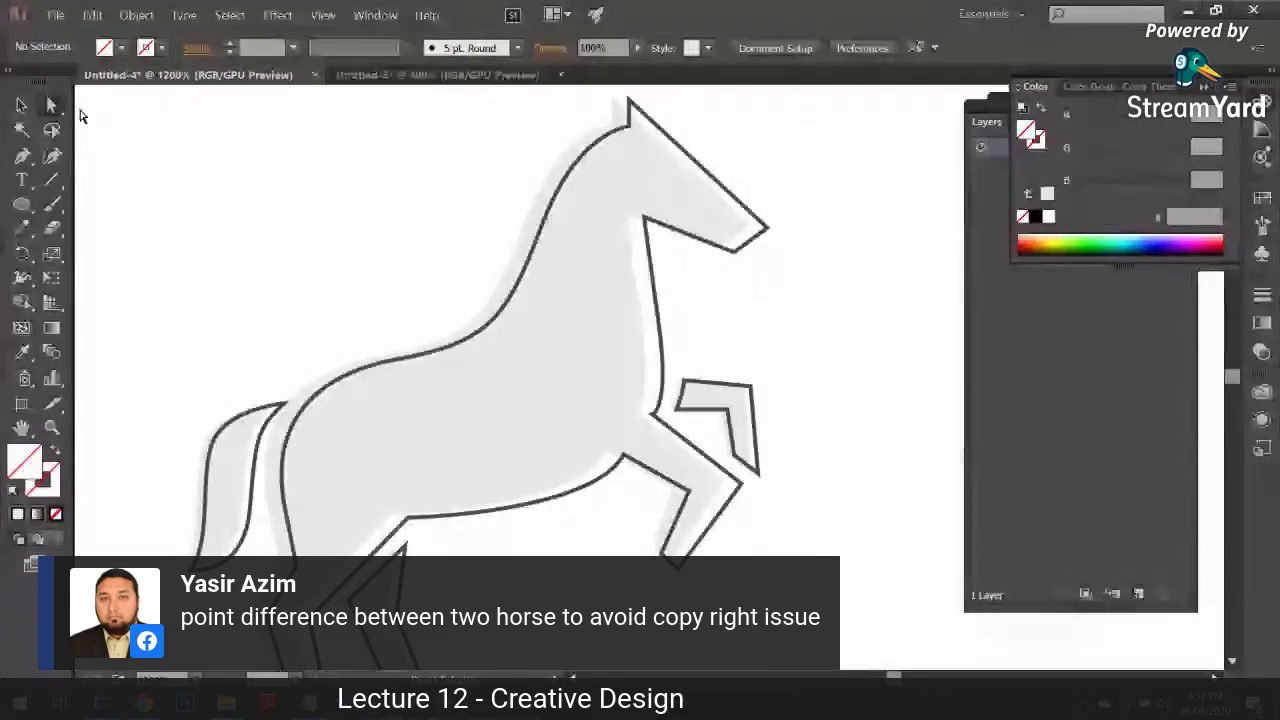
click(686, 503)
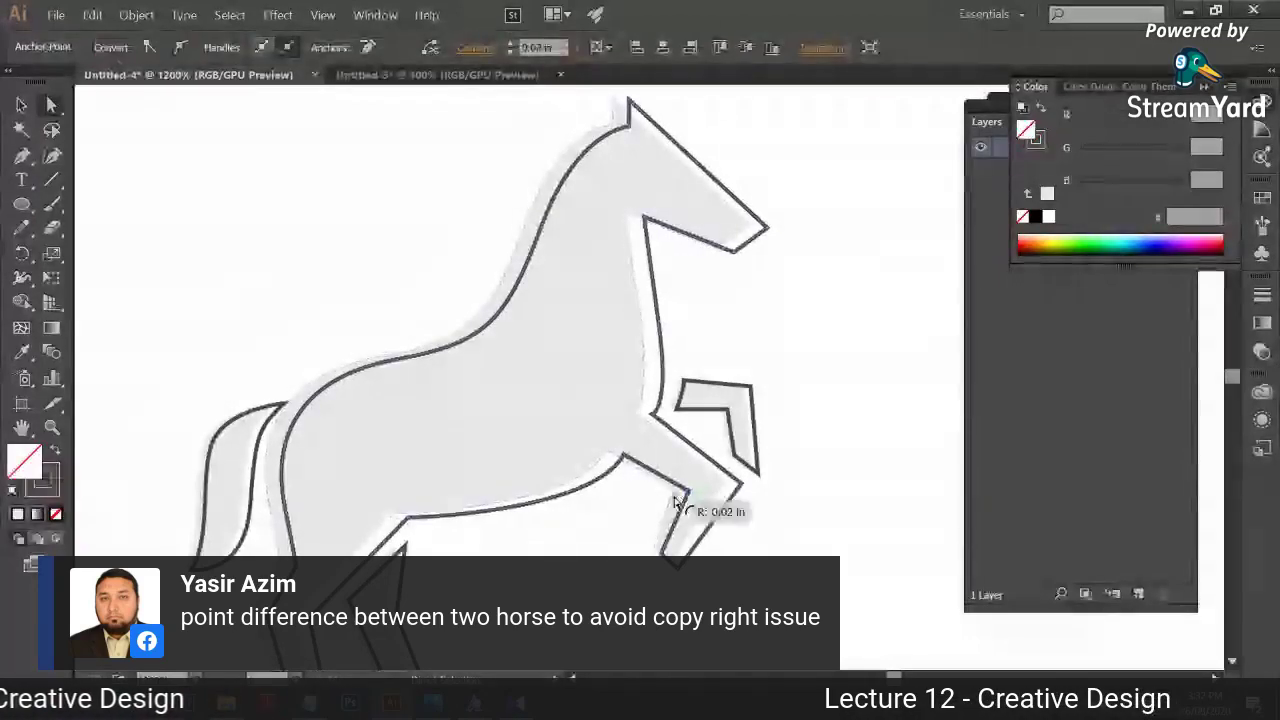
click(727, 487)
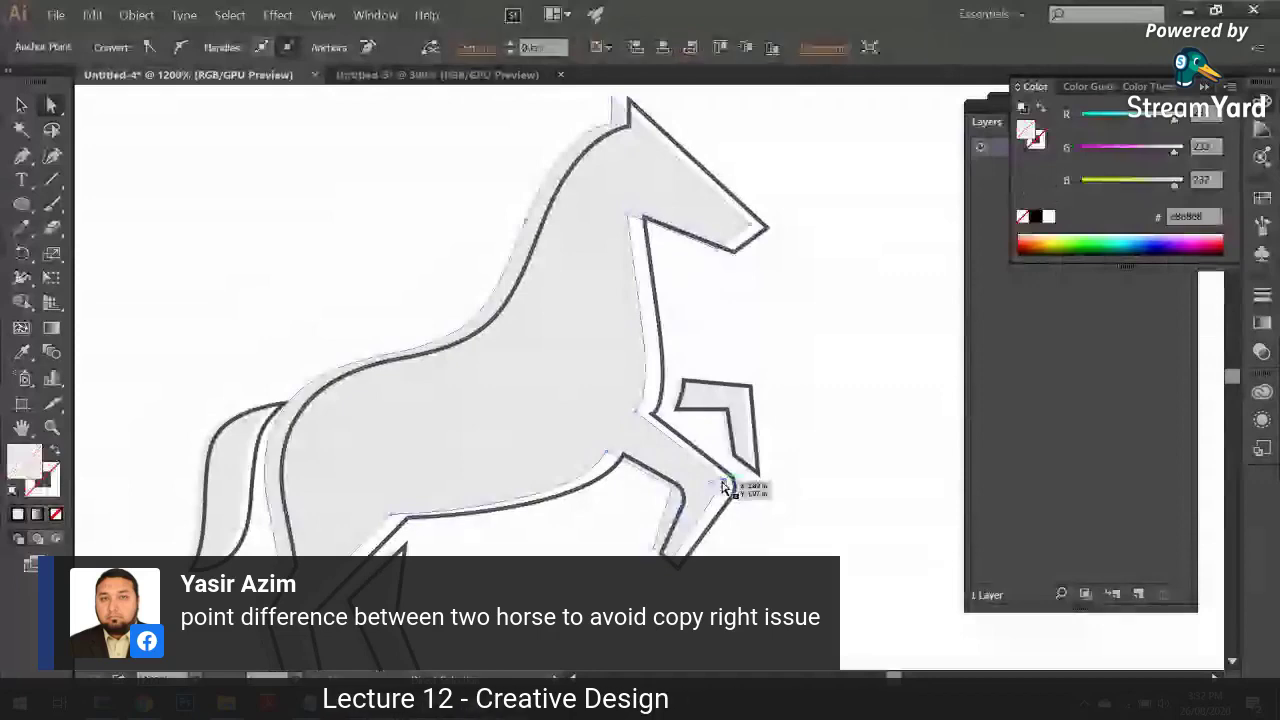
Step: Round the rear corner of the horse's hind leg outline with the Direct Selection tool
scroll(720, 488, down, 2)
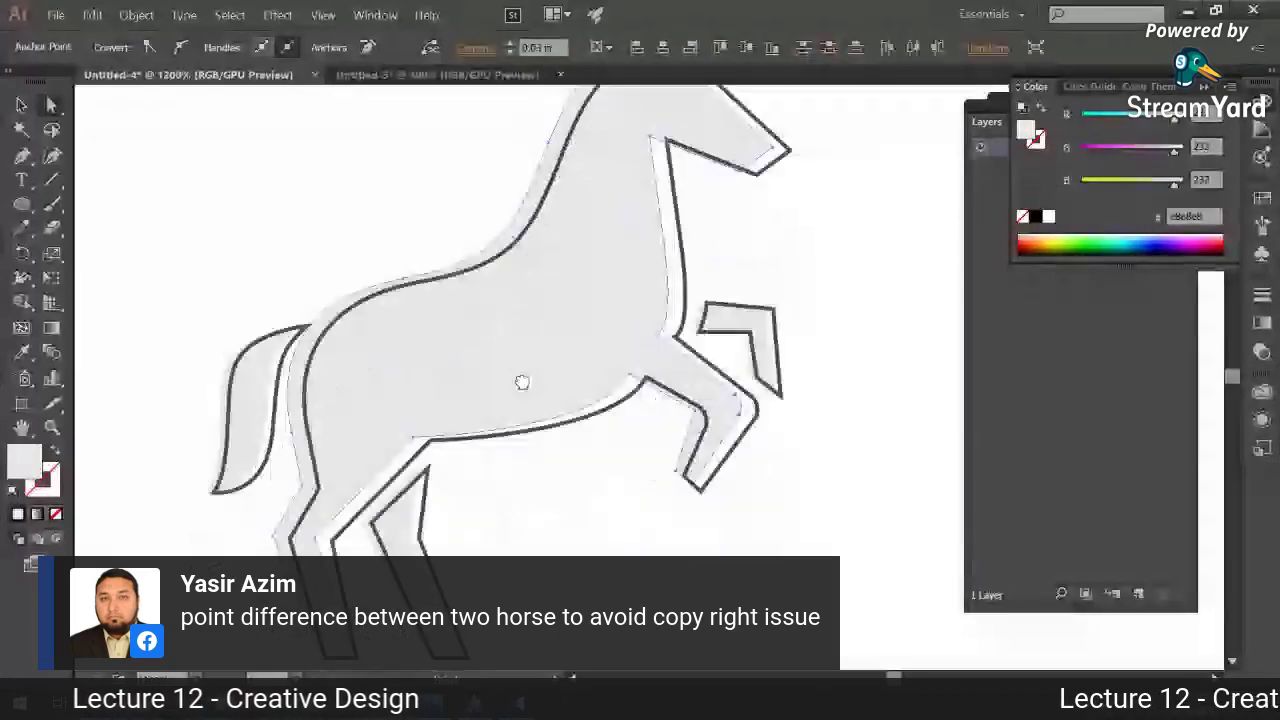
scroll(420, 457, down, 2)
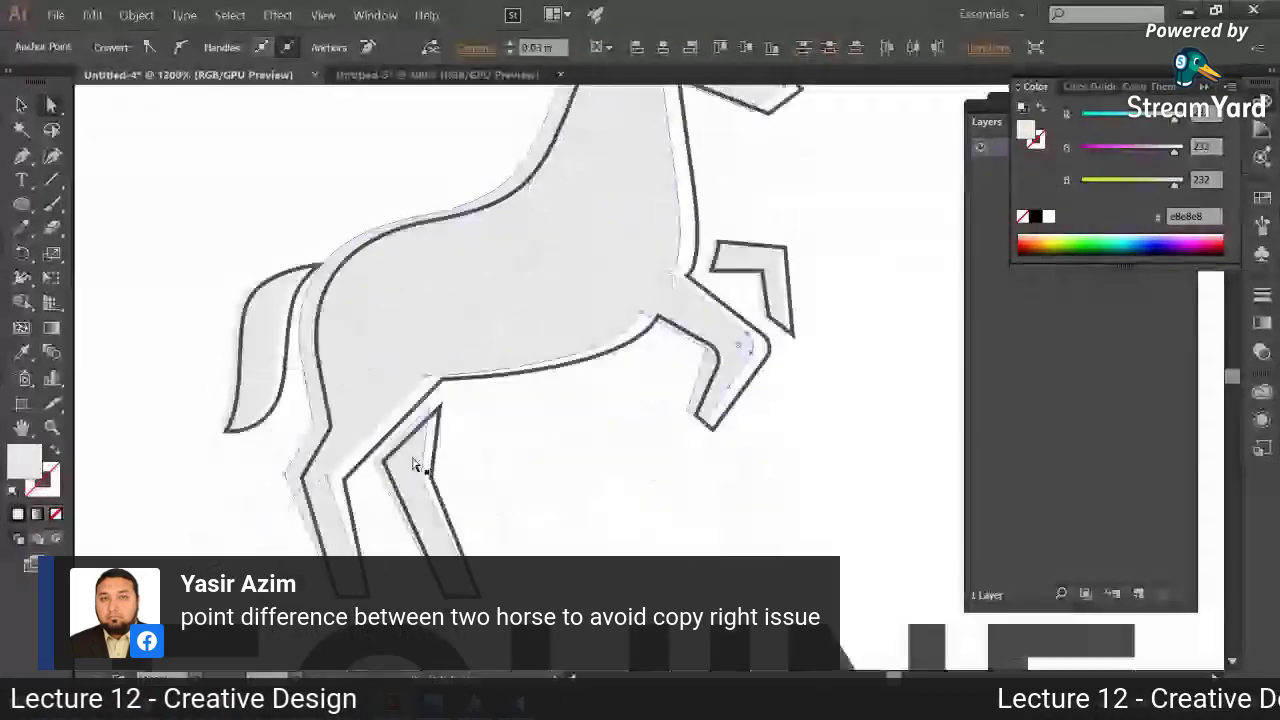
click(293, 483)
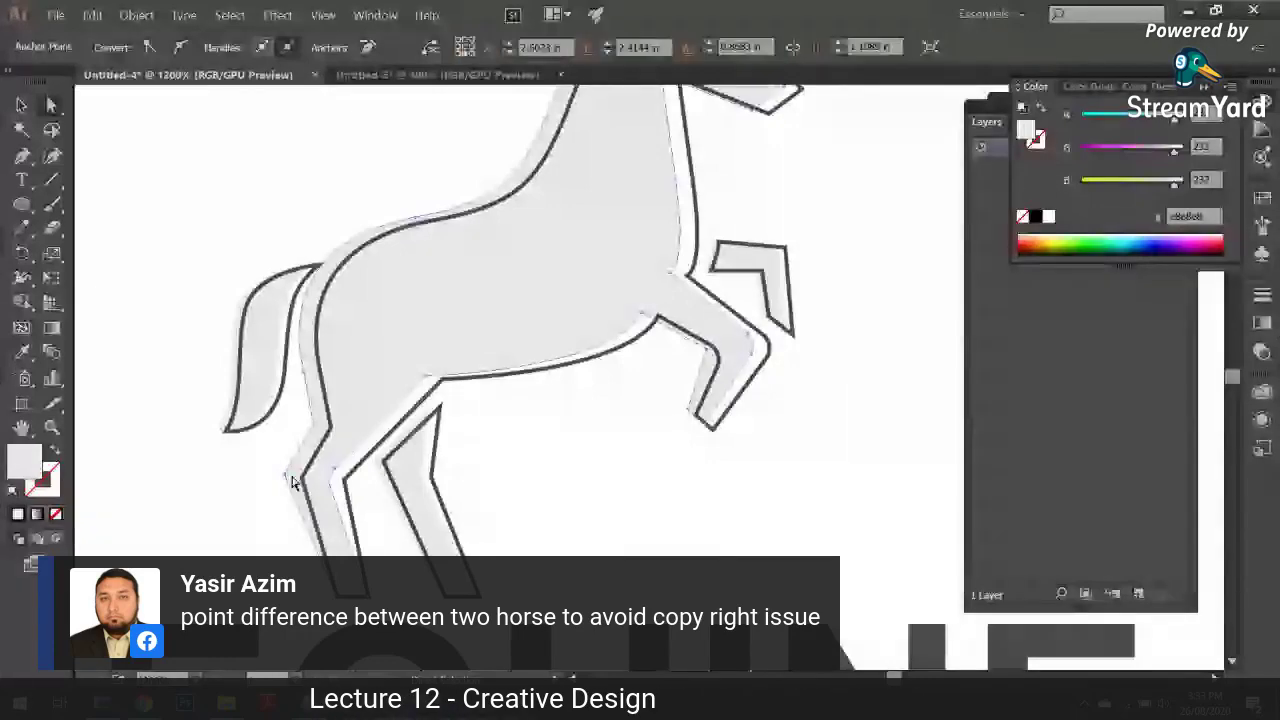
click(330, 429)
drag(323, 429, 310, 424)
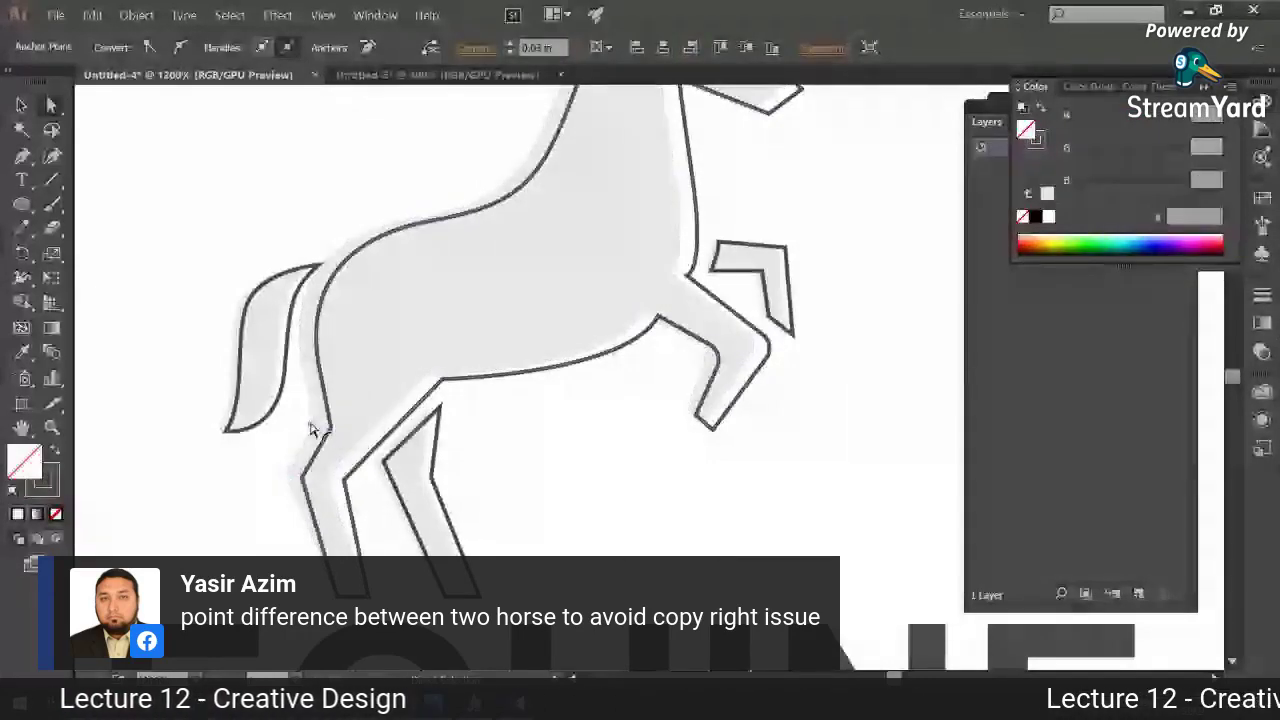
Step: Select the horse together with the REQUINE text to examine the whole logo, and deselect everything
key(v)
key(ctrl+minus)
key(ctrl+minus)
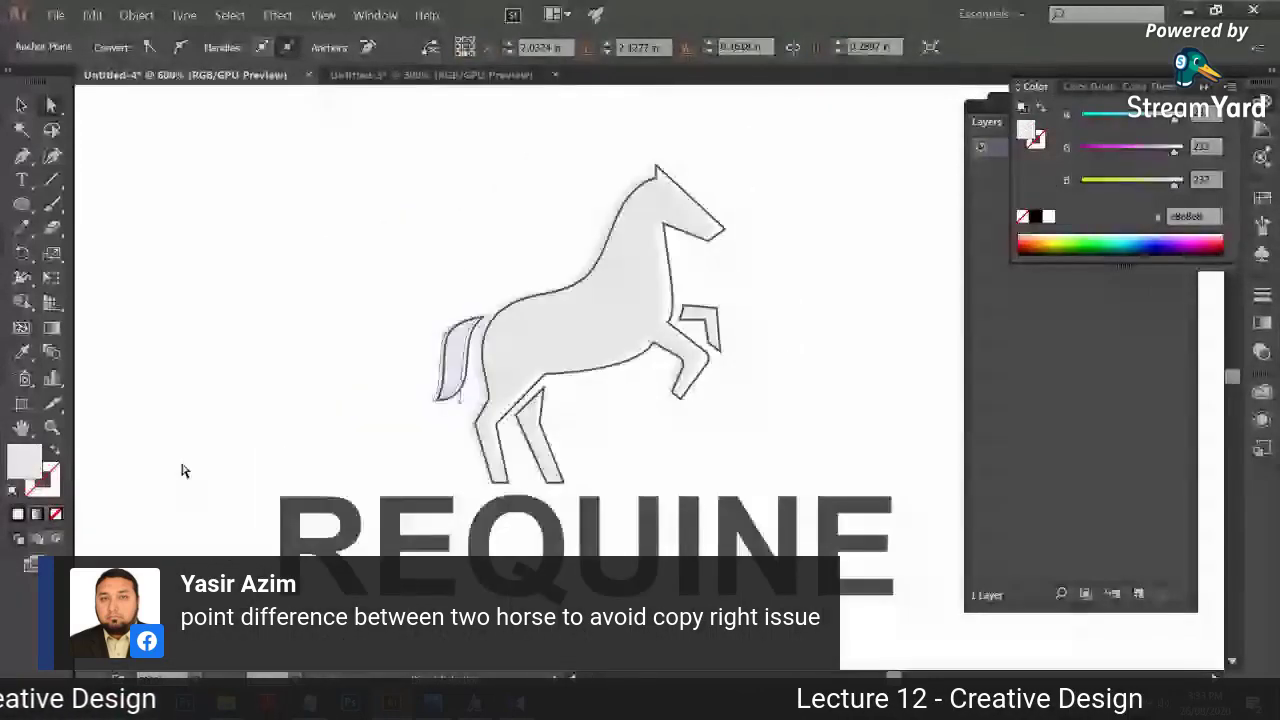
key(ctrl+minus)
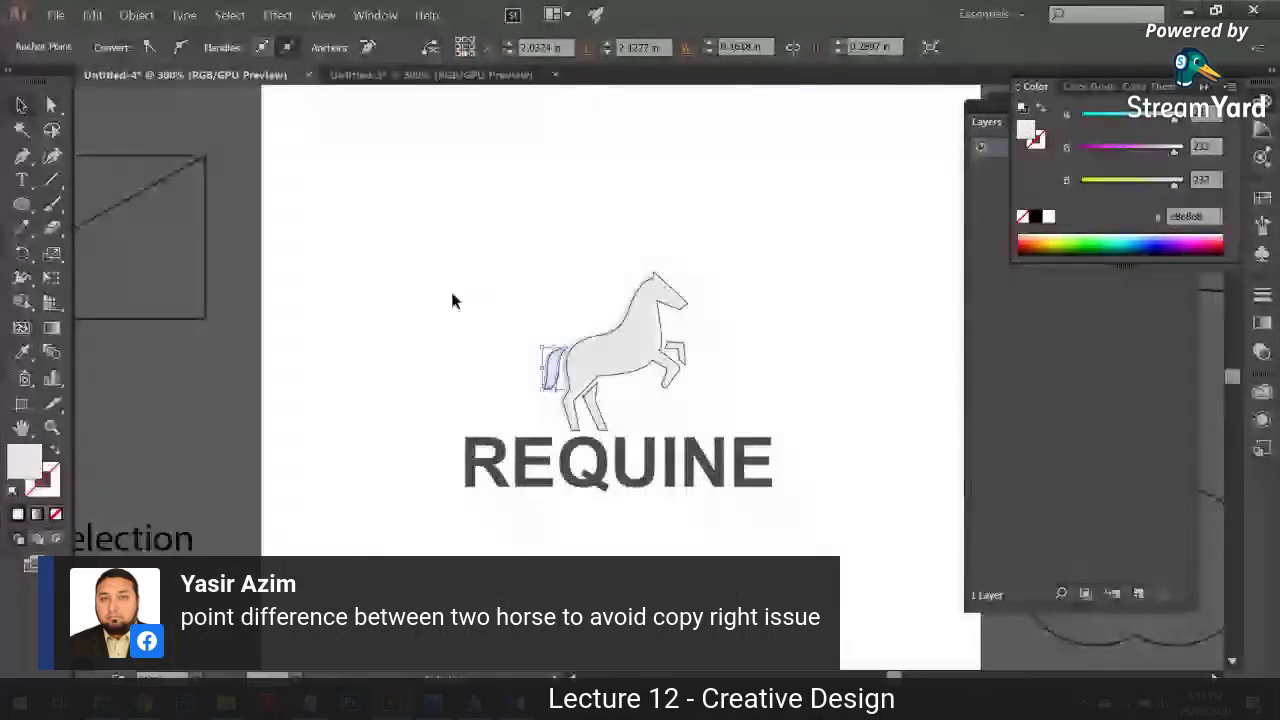
drag(452, 300, 797, 557)
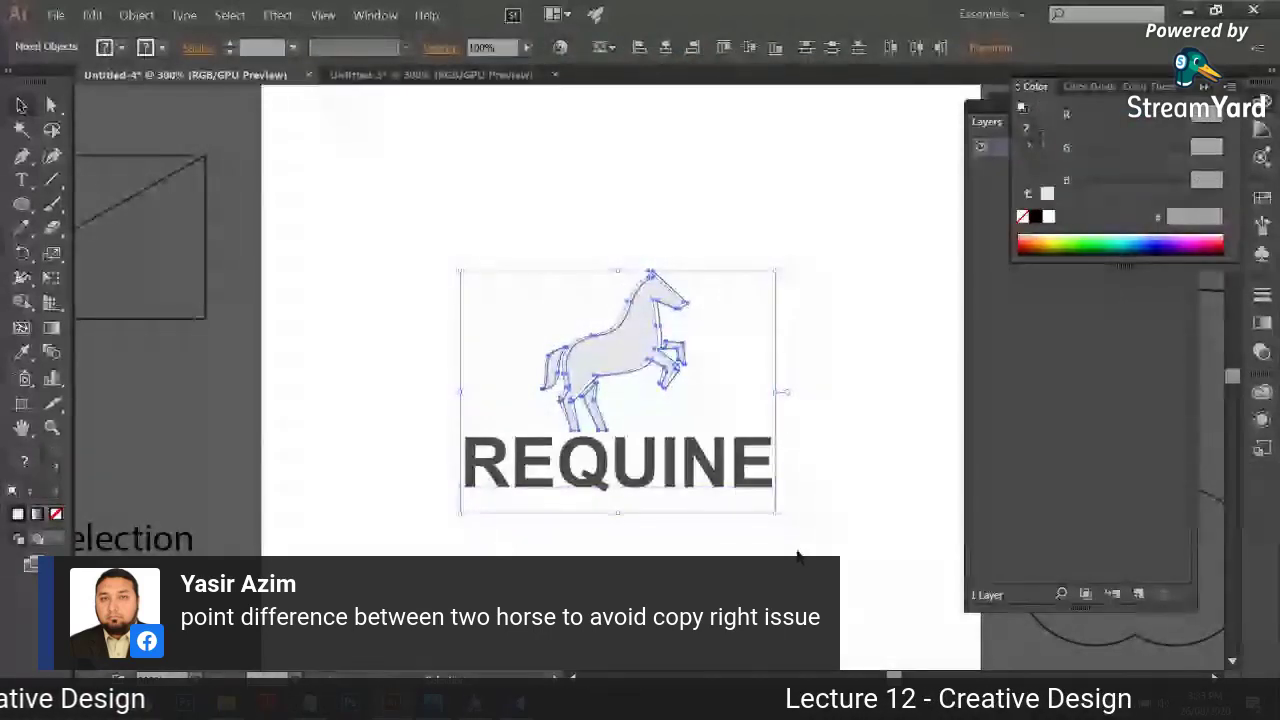
scroll(797, 557, down, 10)
scroll(797, 557, left, 5)
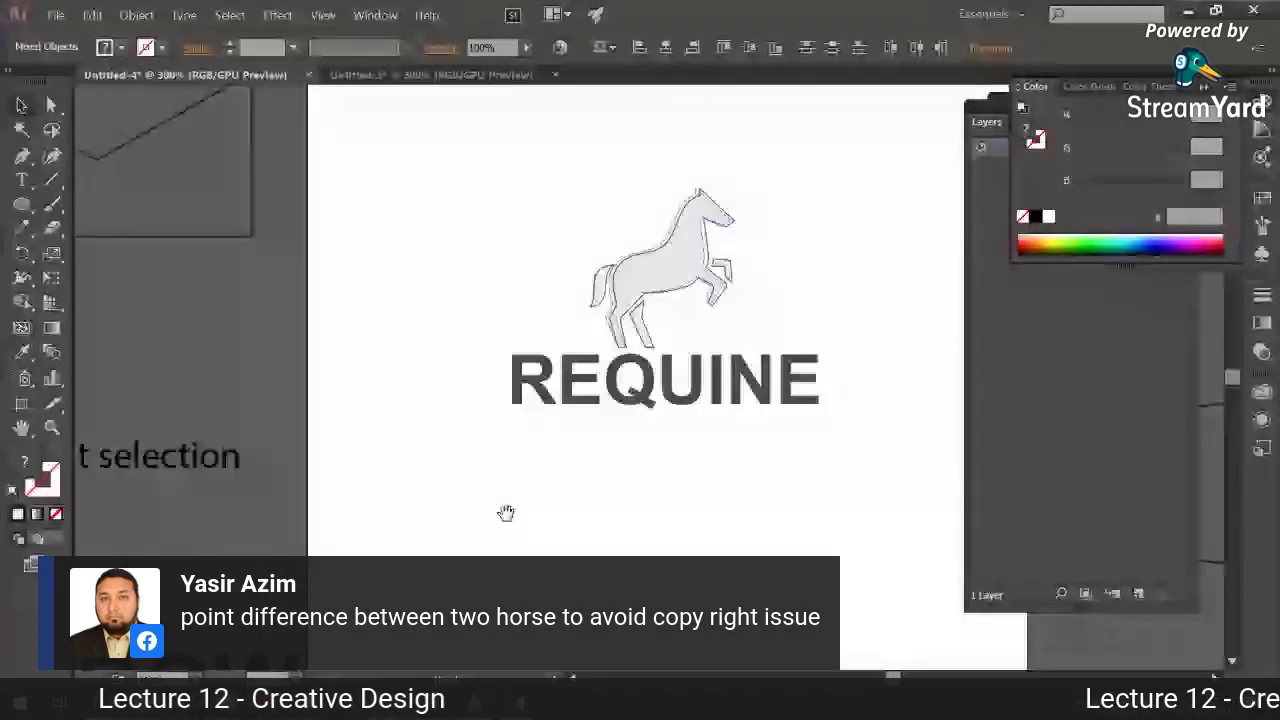
drag(449, 180, 910, 483)
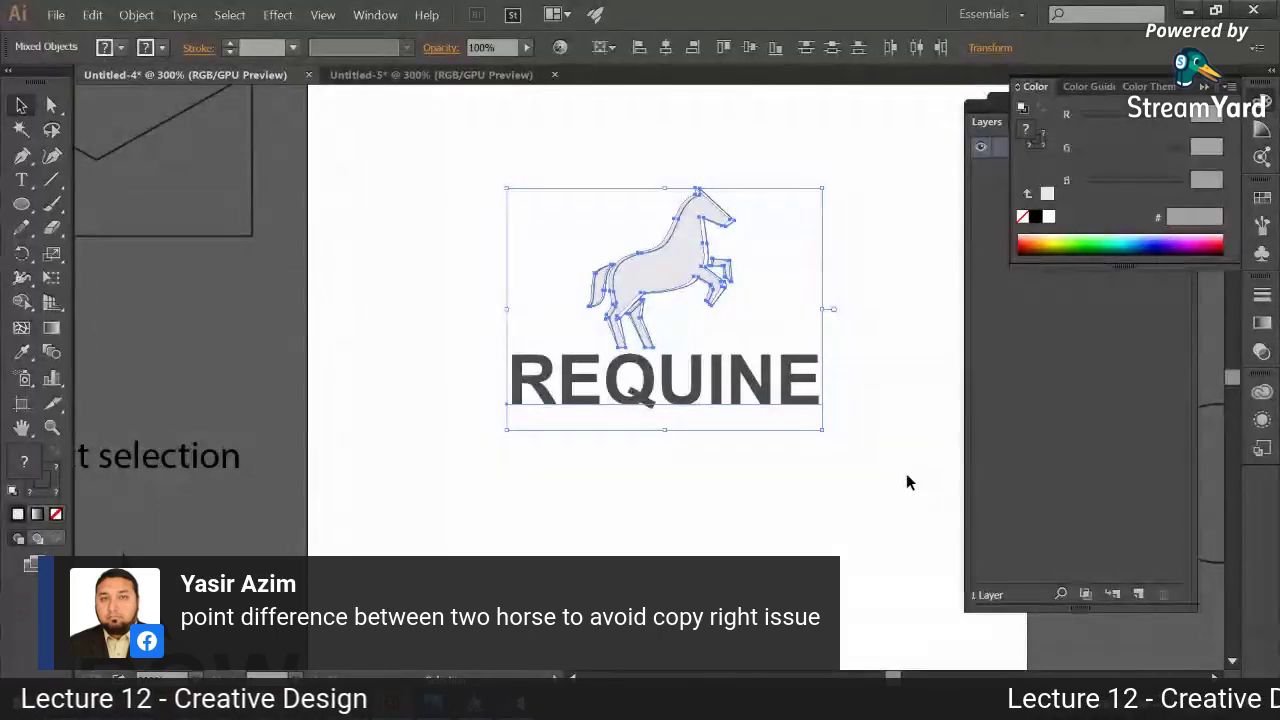
click(906, 476)
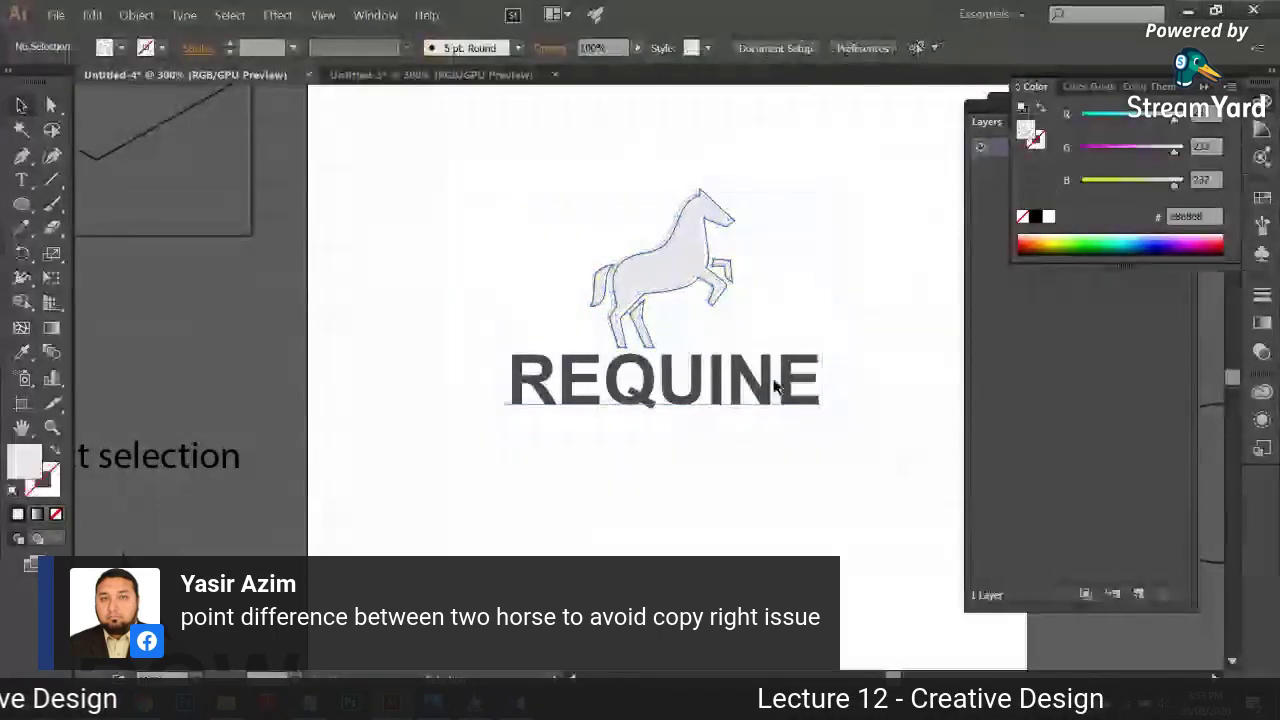
Step: Move the REQUINE text slightly down, away from the horse's hooves, and deselect it
click(805, 390)
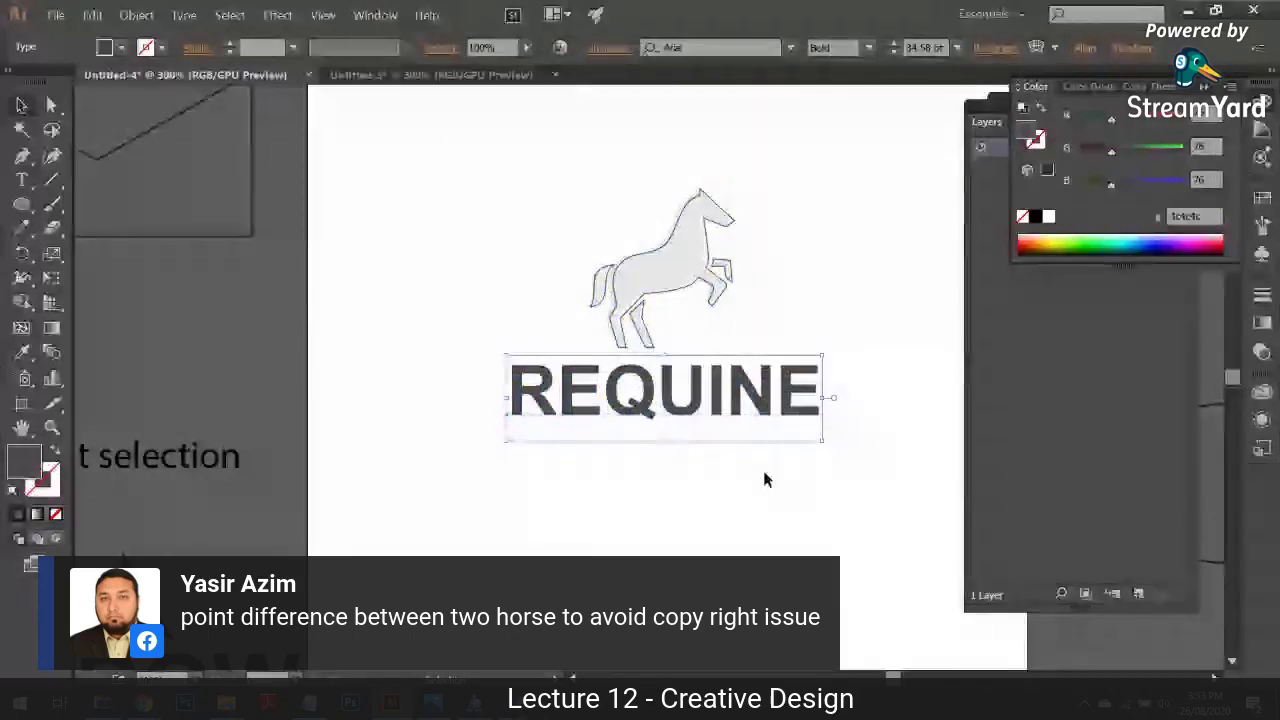
click(544, 184)
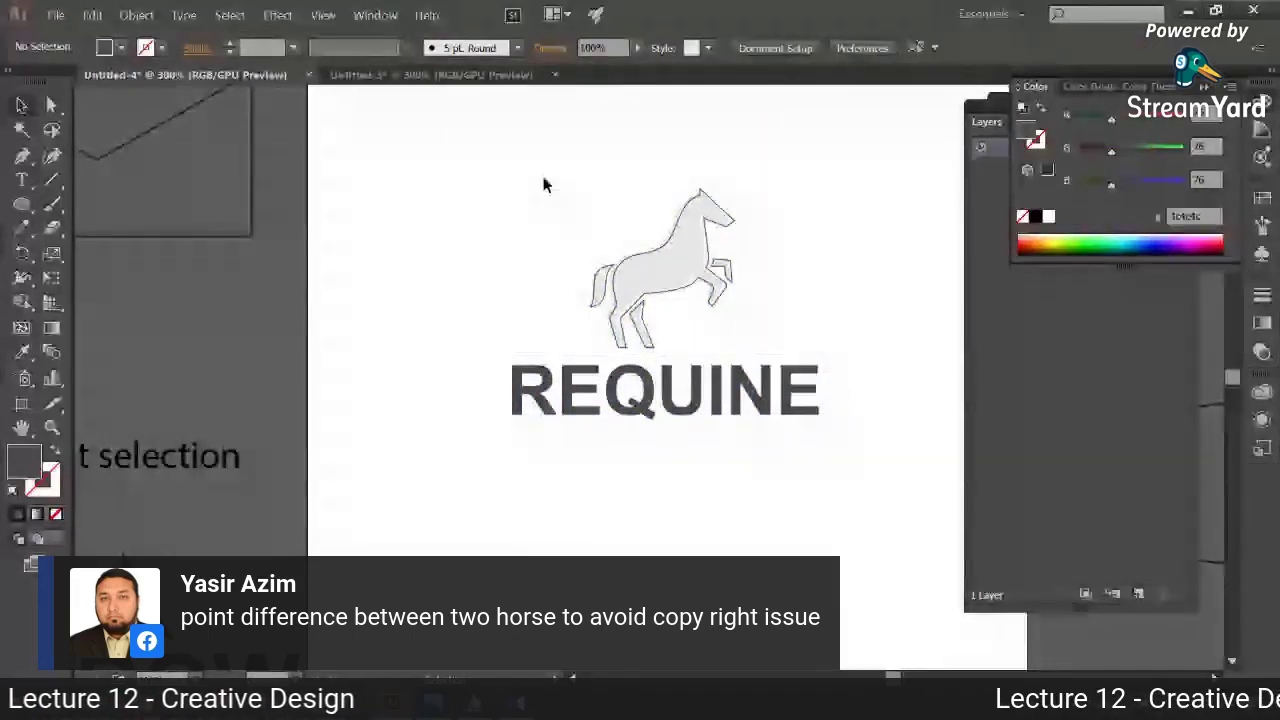
drag(544, 180, 767, 322)
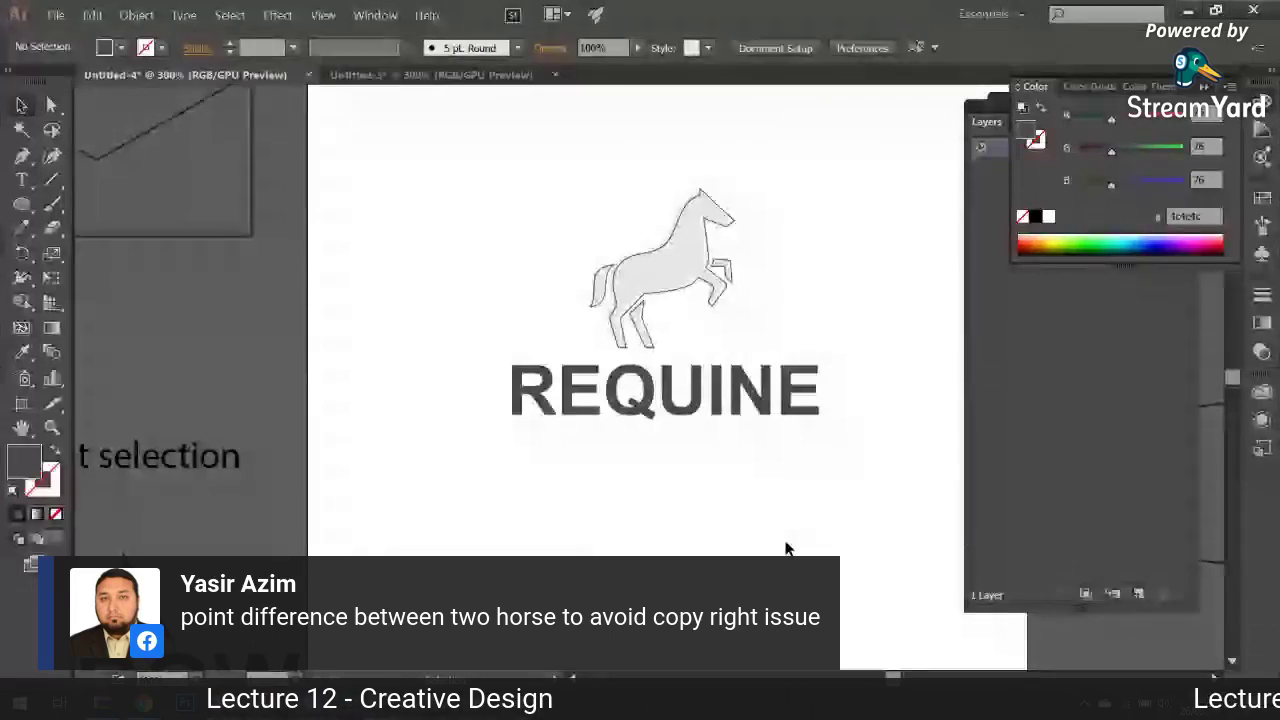
Step: Switch to StreamYard, show the viewer's question about changing sides on the broadcast, and hide it once answered
mouse_move(58, 703)
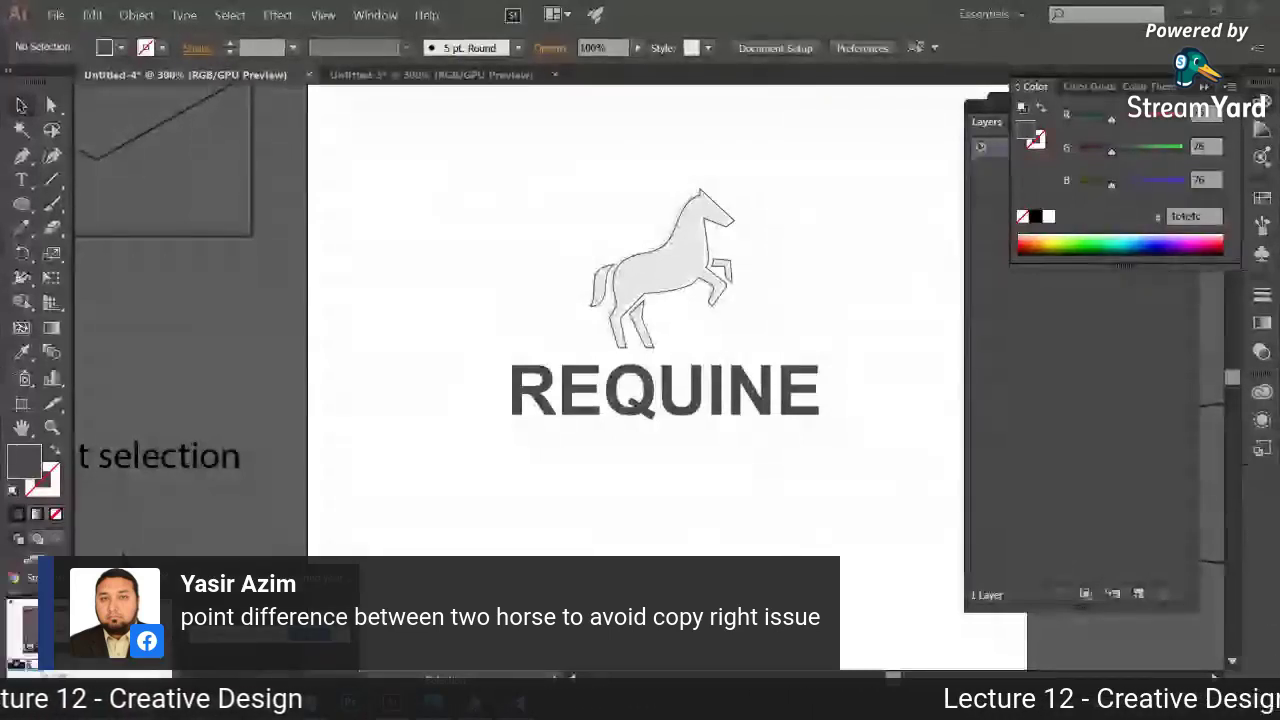
click(22, 625)
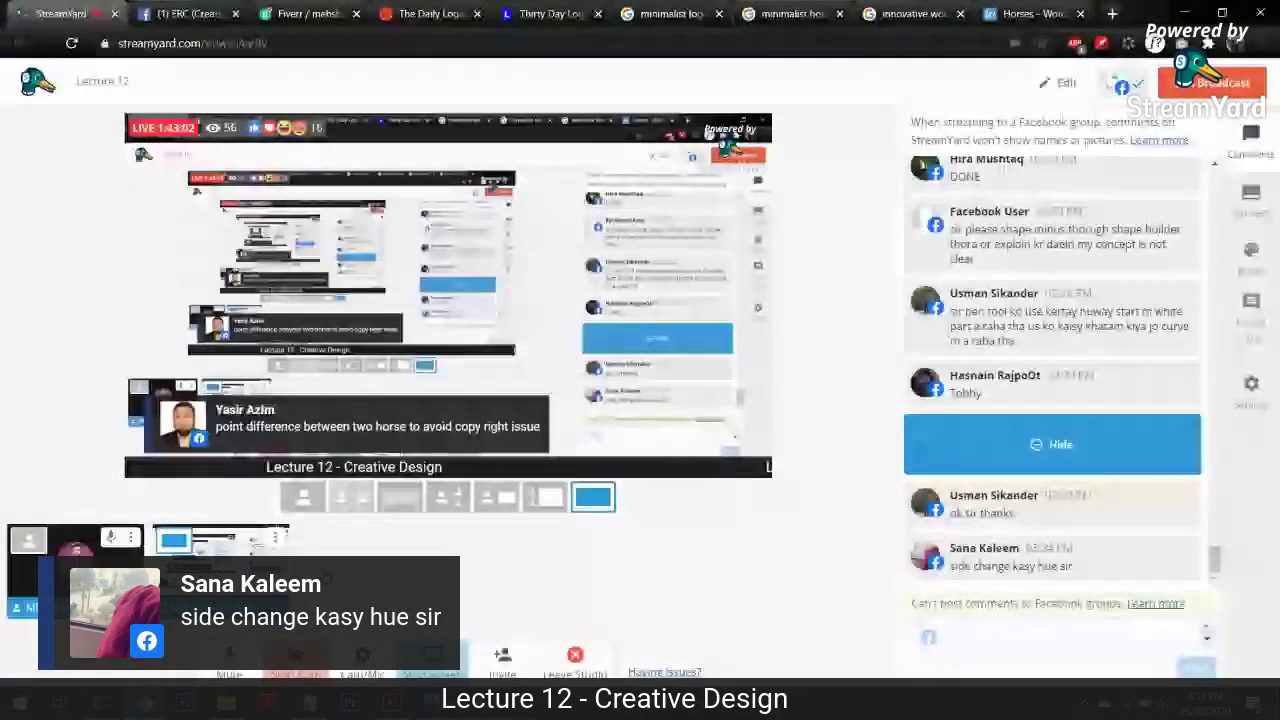
click(1050, 557)
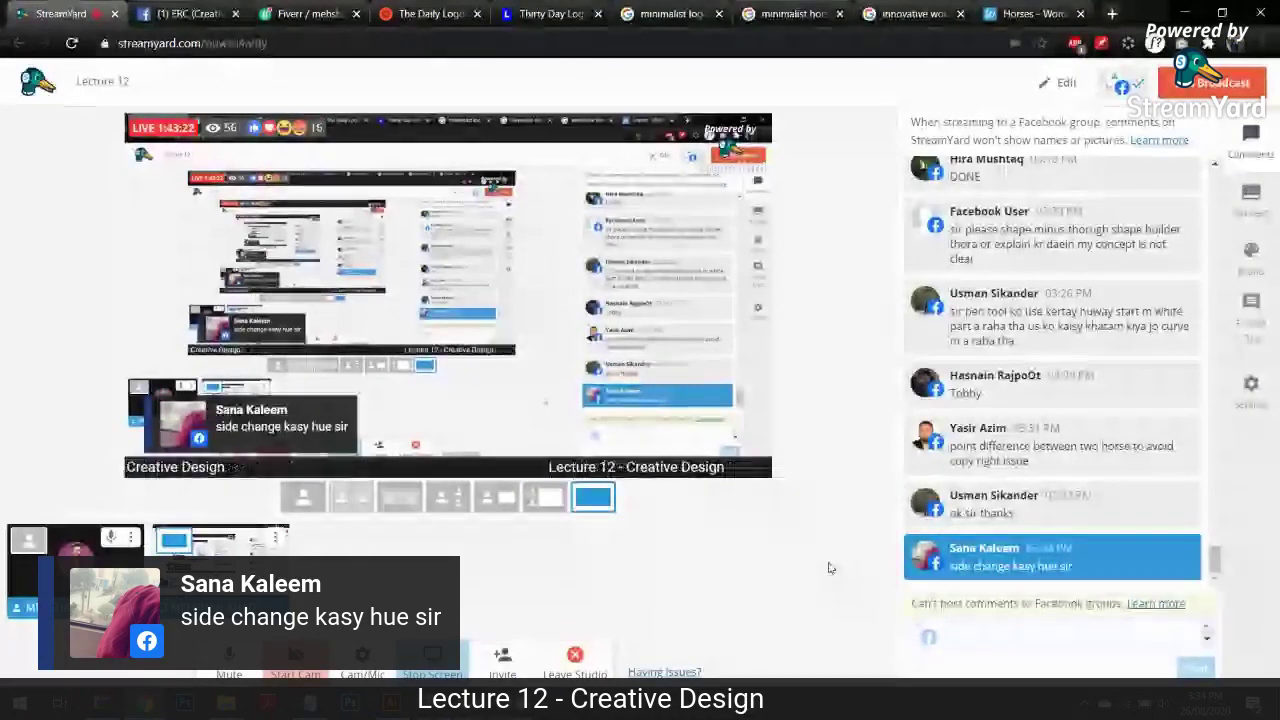
click(1028, 558)
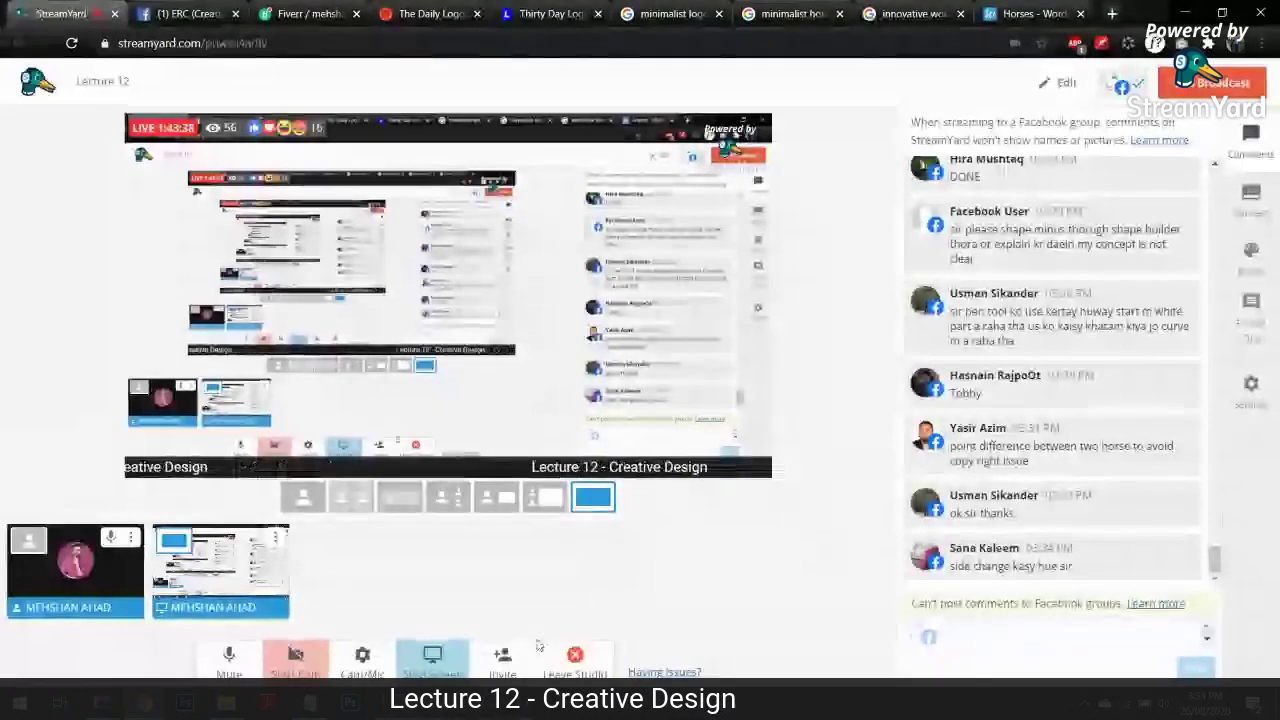
Step: Copy the guest invite link of the broadcast studio and close the invitation
click(502, 657)
click(586, 447)
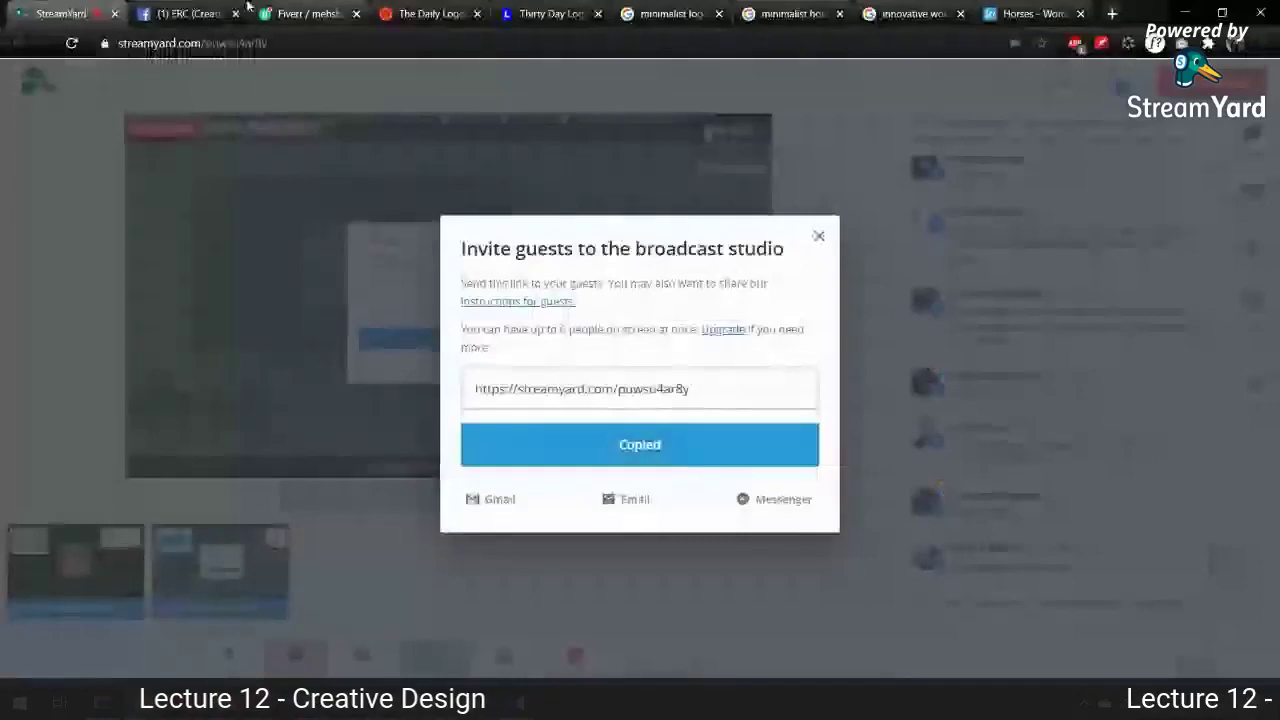
click(222, 6)
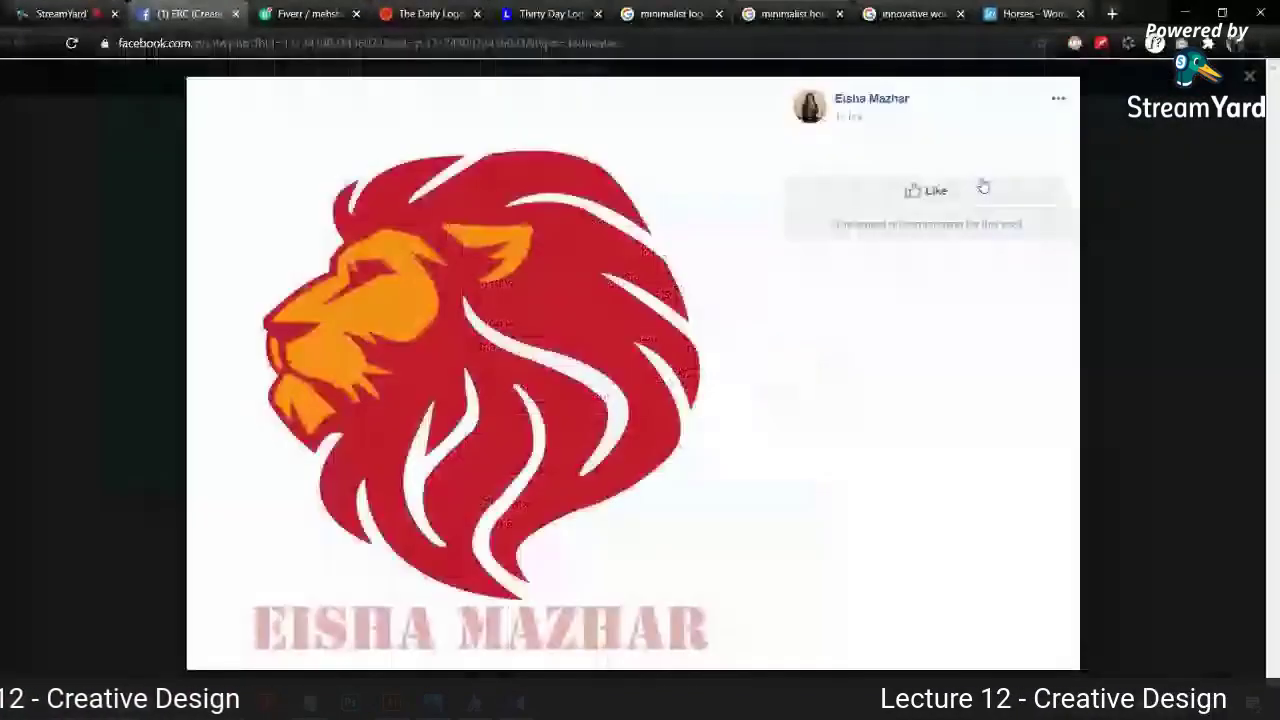
click(60, 13)
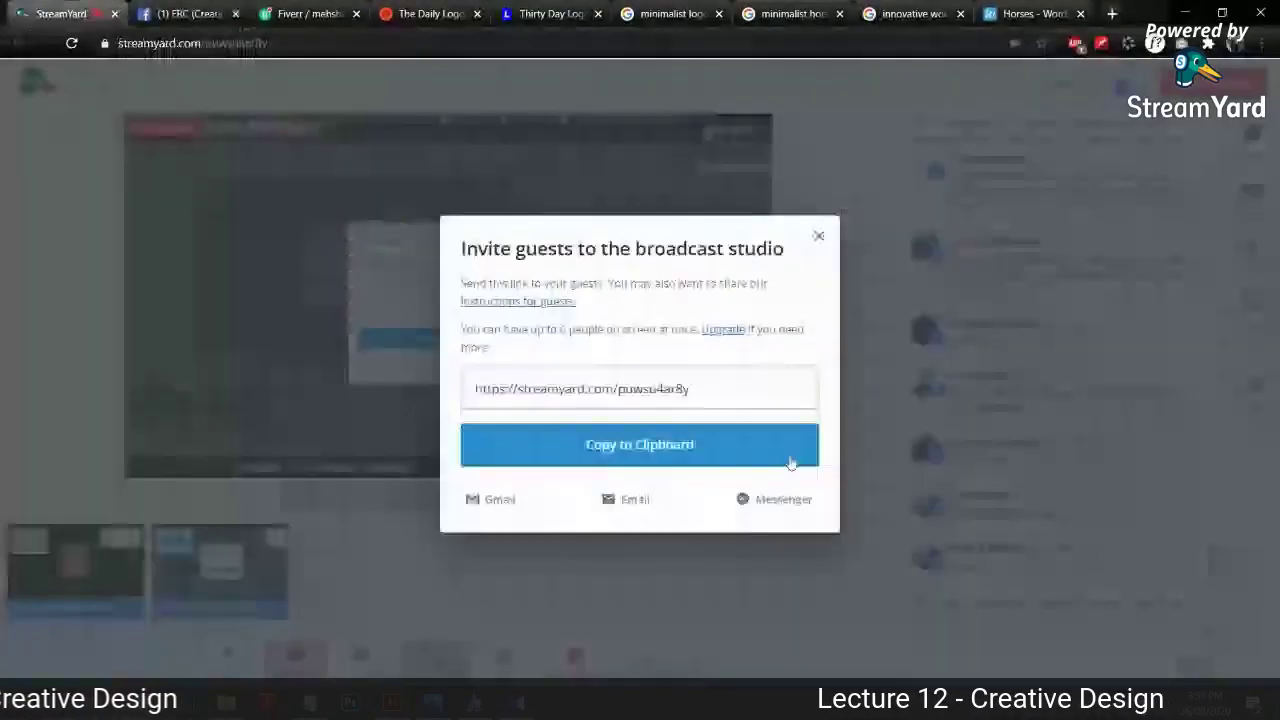
click(819, 238)
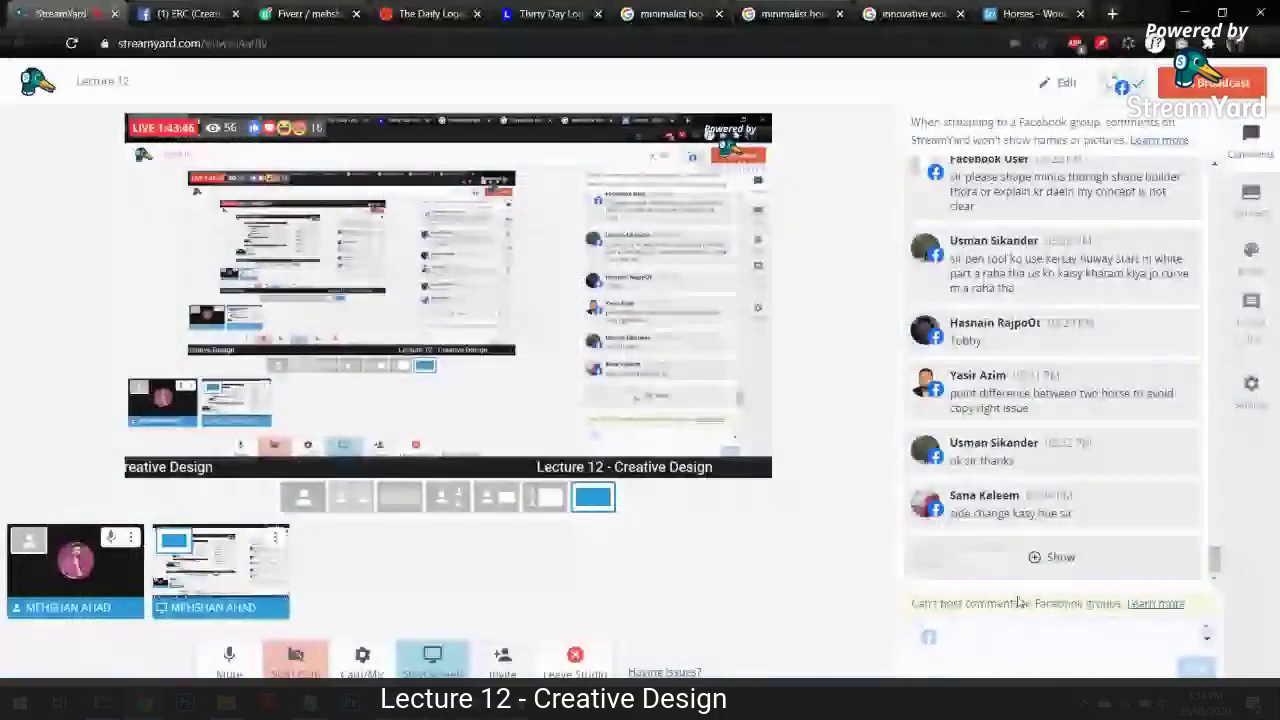
Step: Open the live Lecture 12 broadcast on Facebook, post the copied invite link as a comment, and close the Facebook page
click(1122, 87)
click(1082, 314)
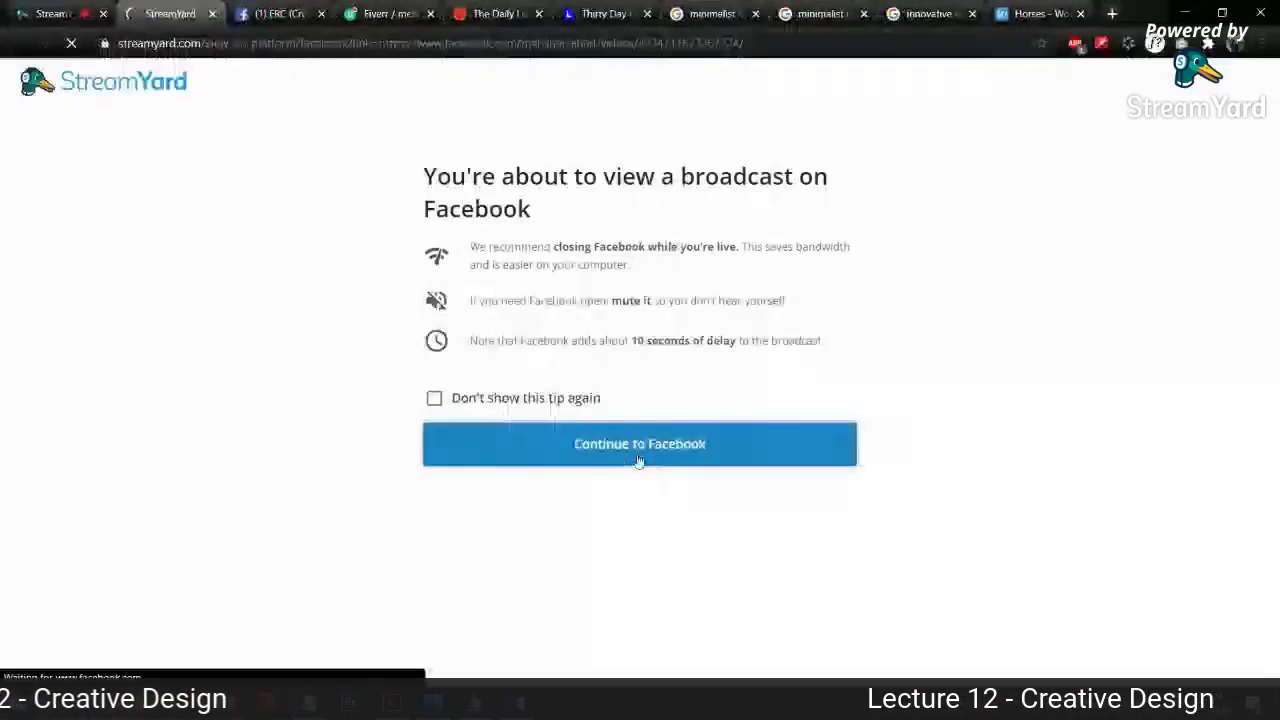
click(617, 460)
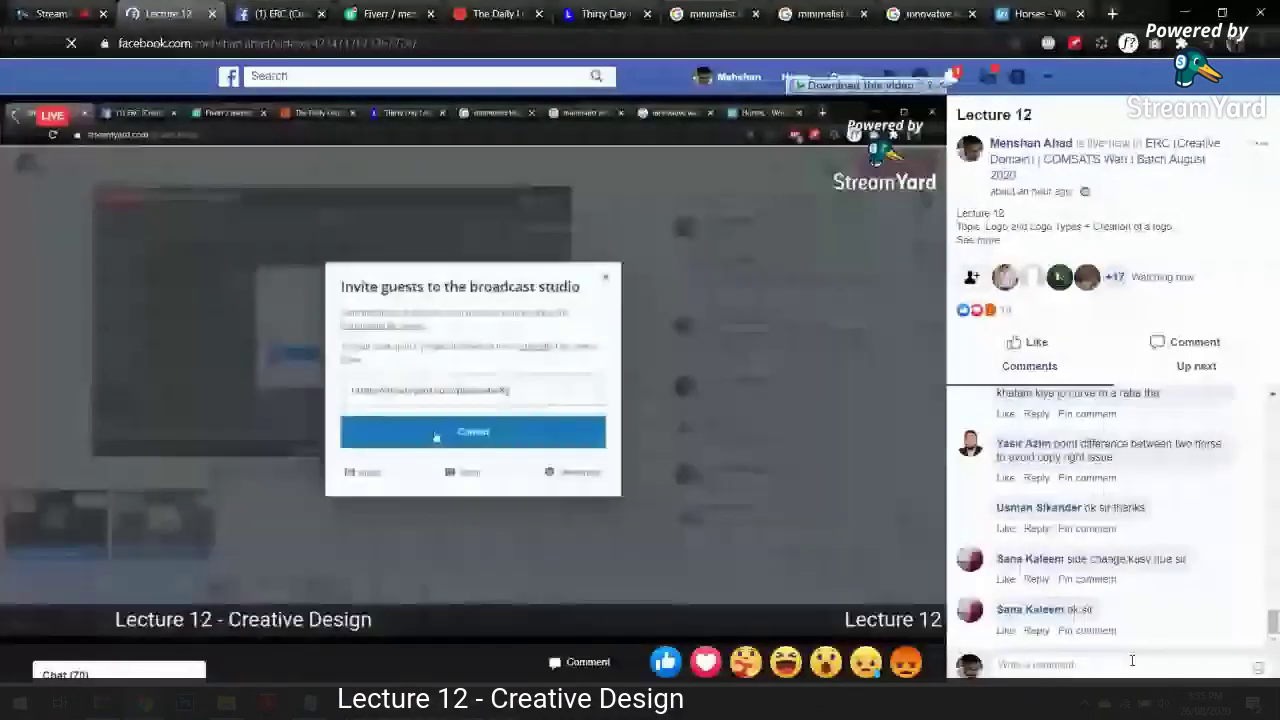
click(1063, 666)
key(ctrl+v)
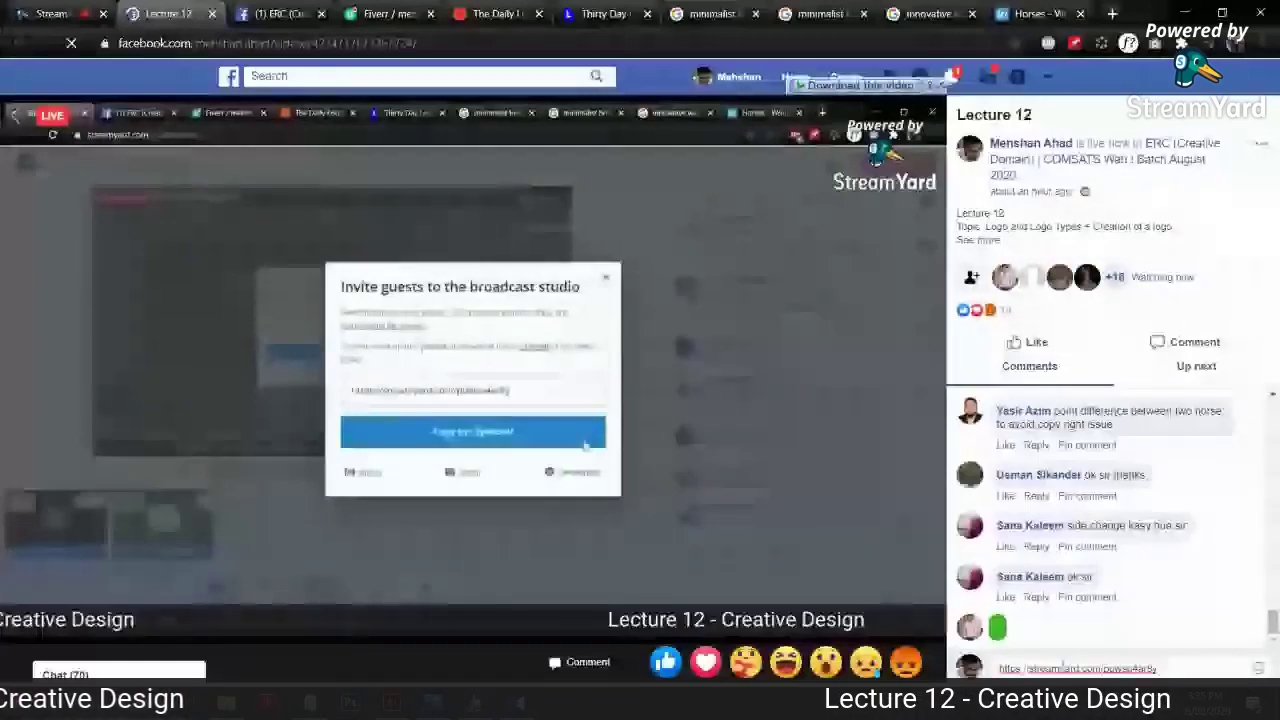
key(Return)
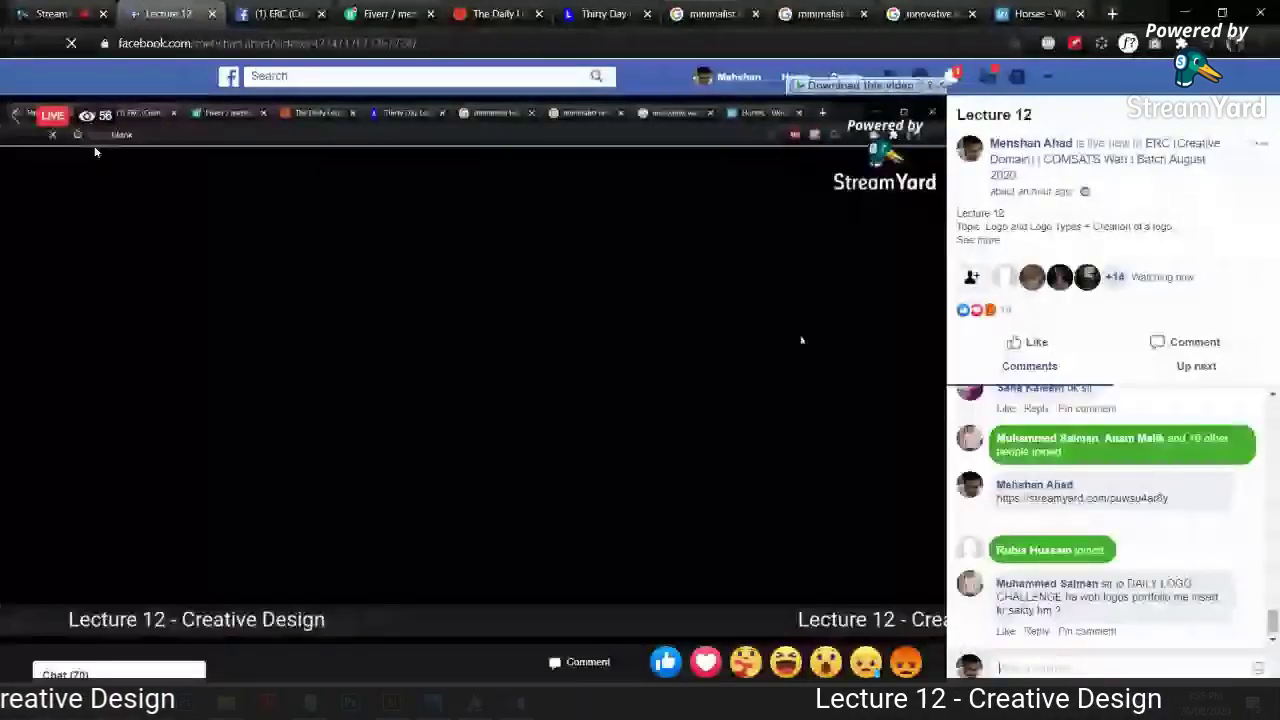
key(ctrl+w)
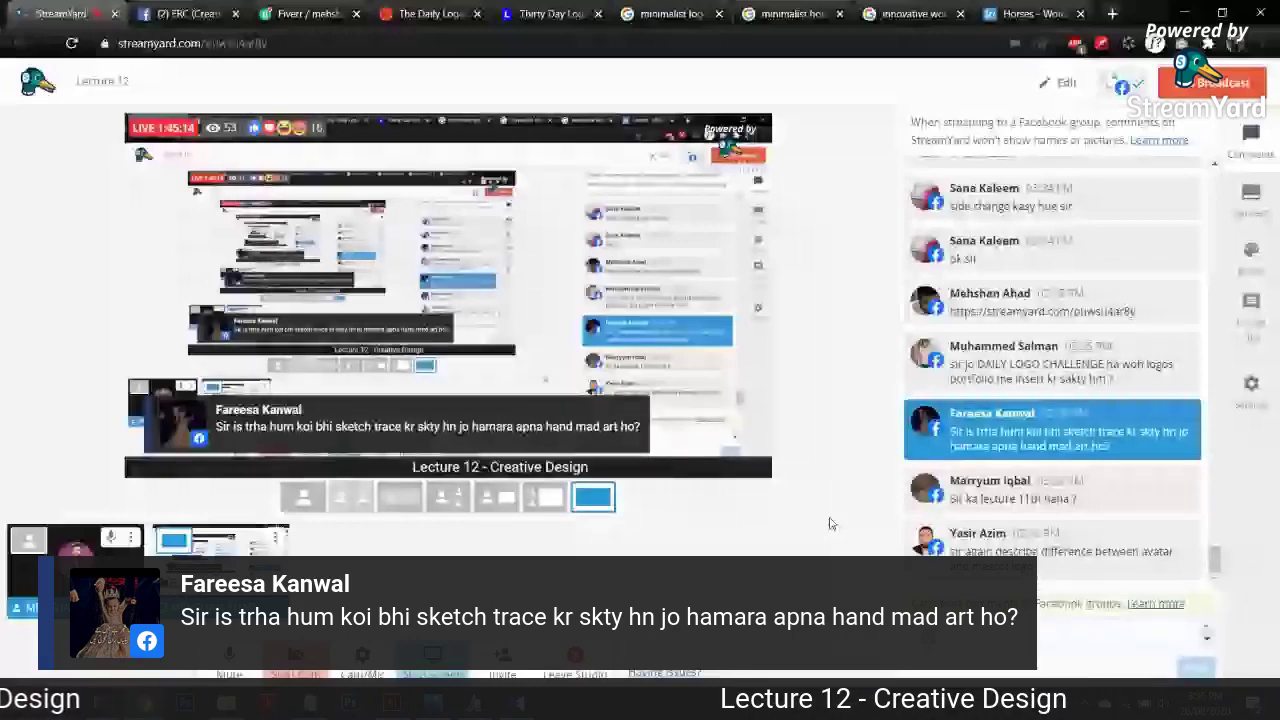
Step: Search Google Images in a new tab for "sparrow sketch", preview a house sparrow drawing, and change the search to "lion sketch"
click(1119, 13)
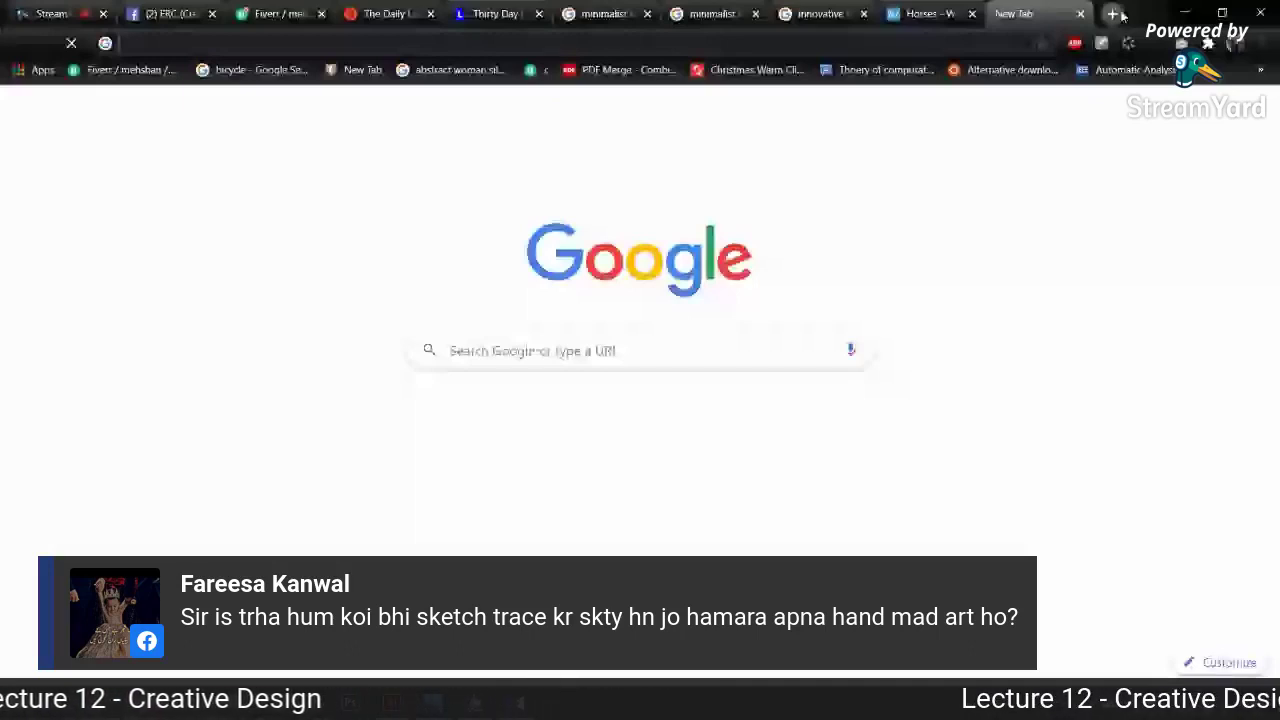
text(sparrow sketch)
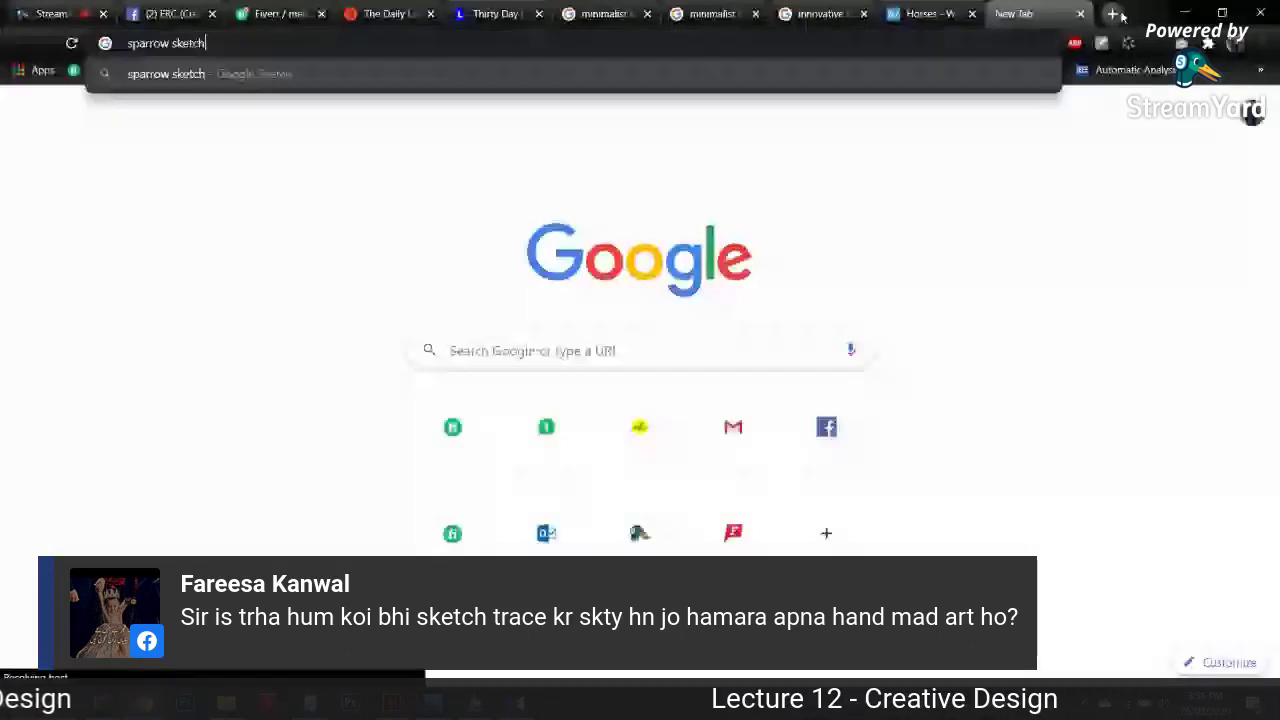
key(Return)
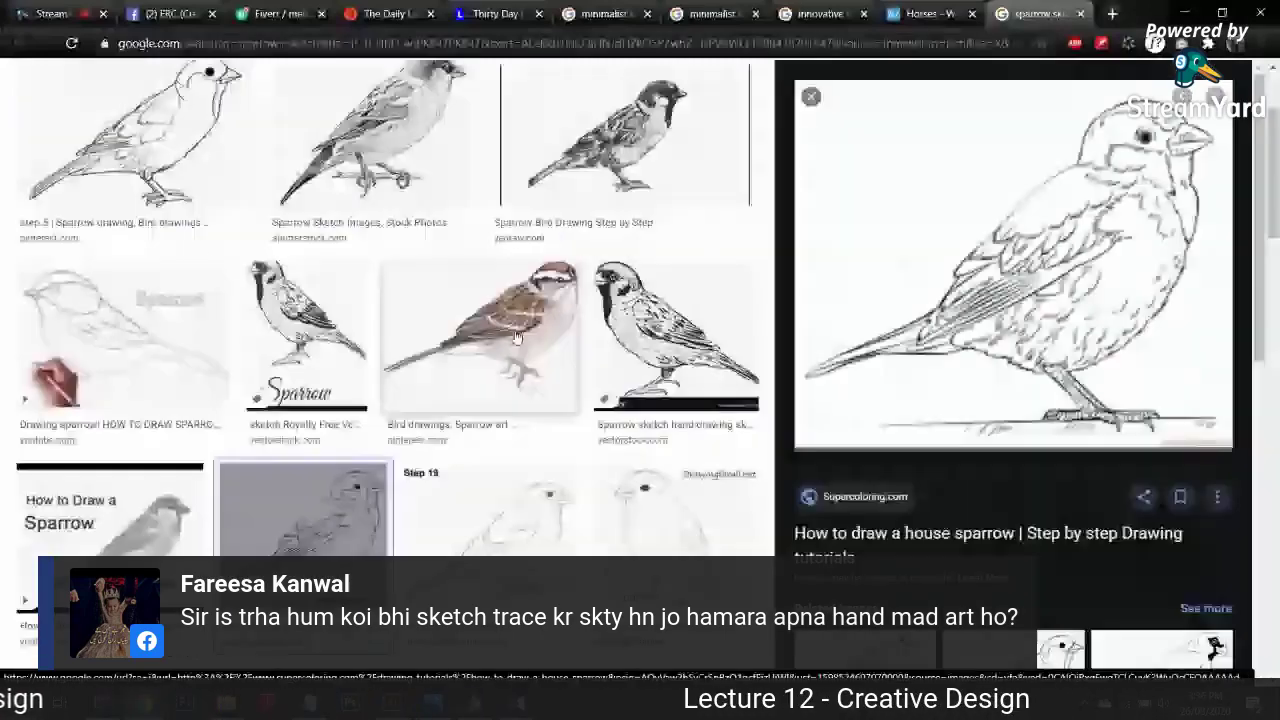
scroll(517, 338, up, 2)
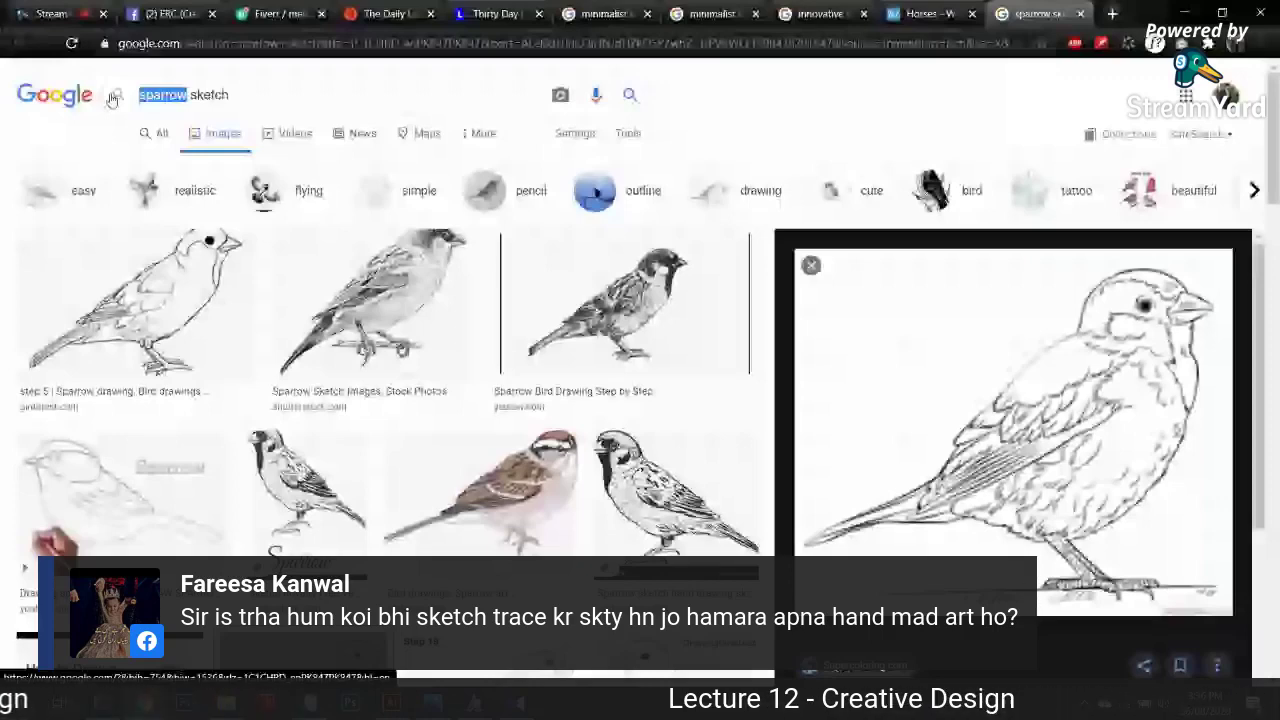
text(lion)
key(Return)
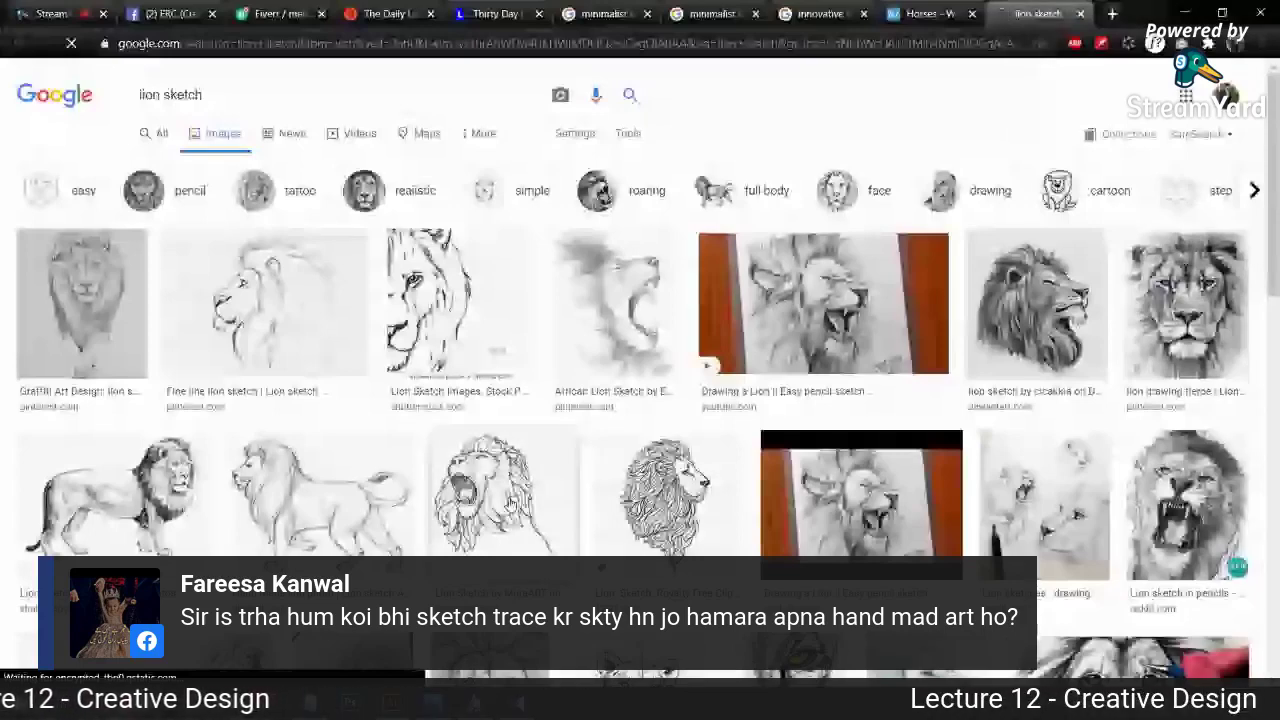
Step: Return to StreamYard and show the viewer's question about the difference between avatar and mascot logos on the broadcast
key(ctrl+1)
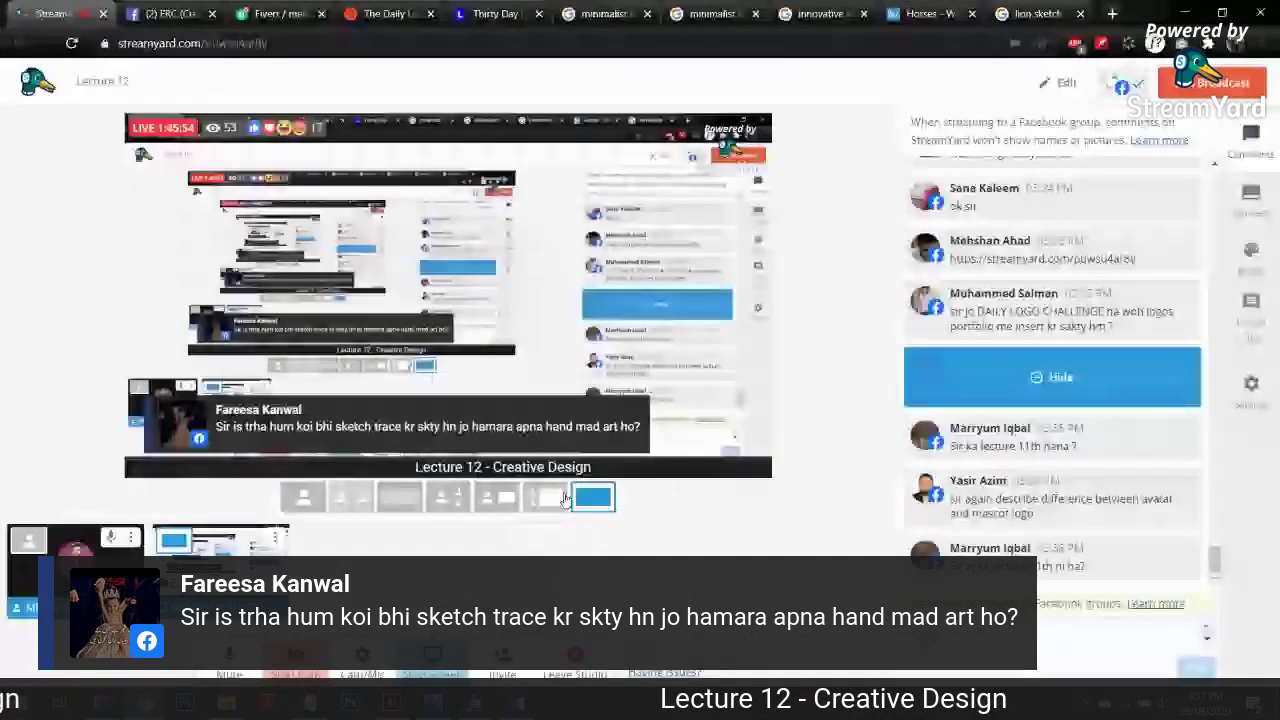
click(885, 476)
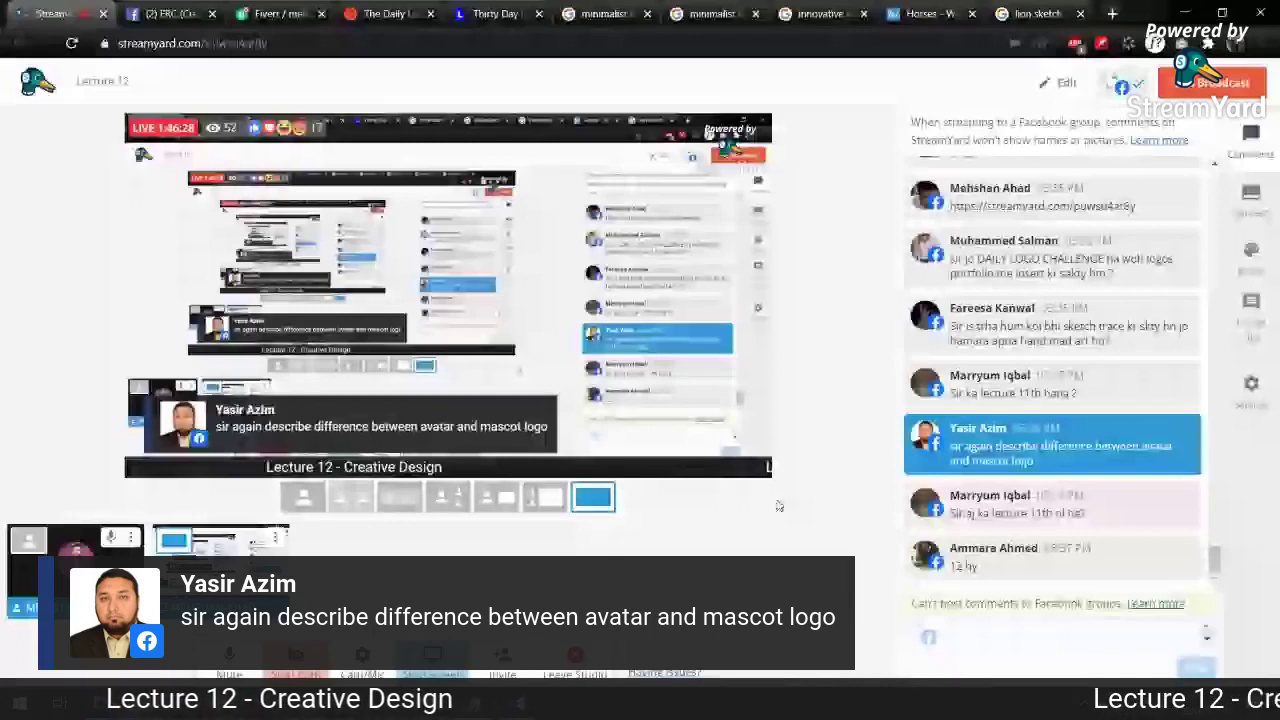
Step: Search Google Images for "spirit mascot logo" in place of the lion sketches and preview the purple Deadly Spirit logo
click(1035, 14)
click(950, 41)
text(spirit )
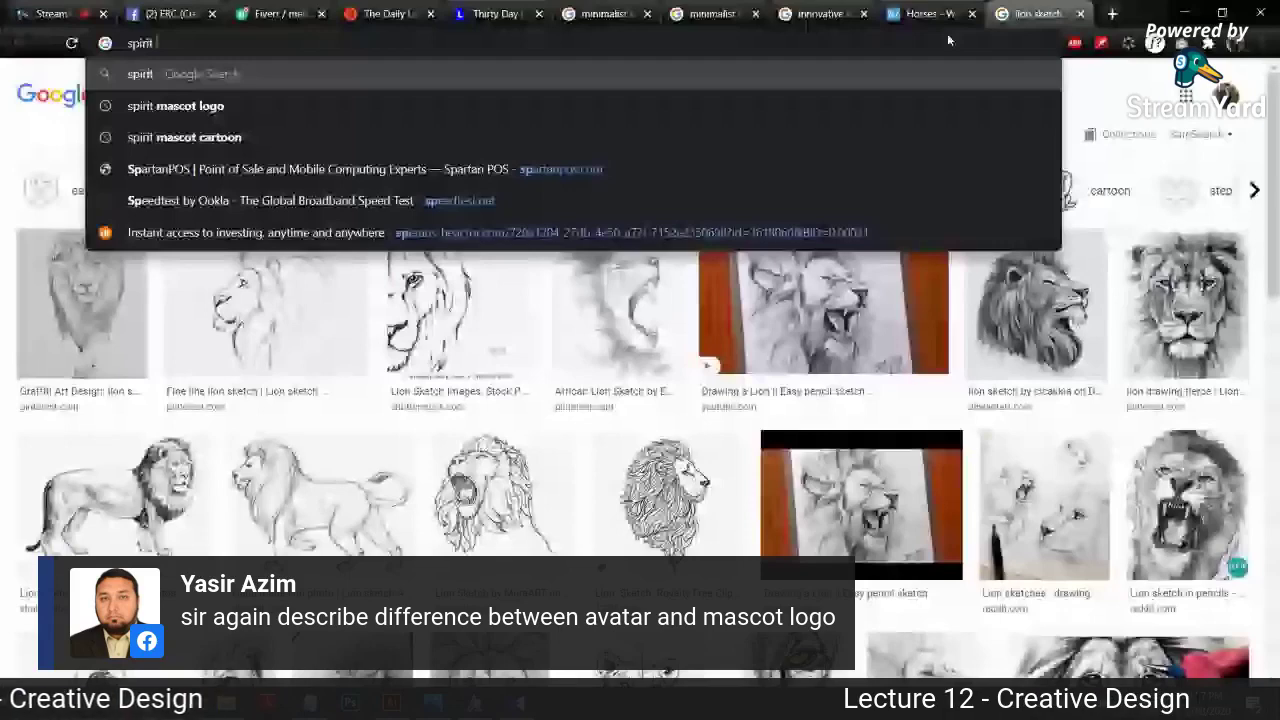
text(mascot)
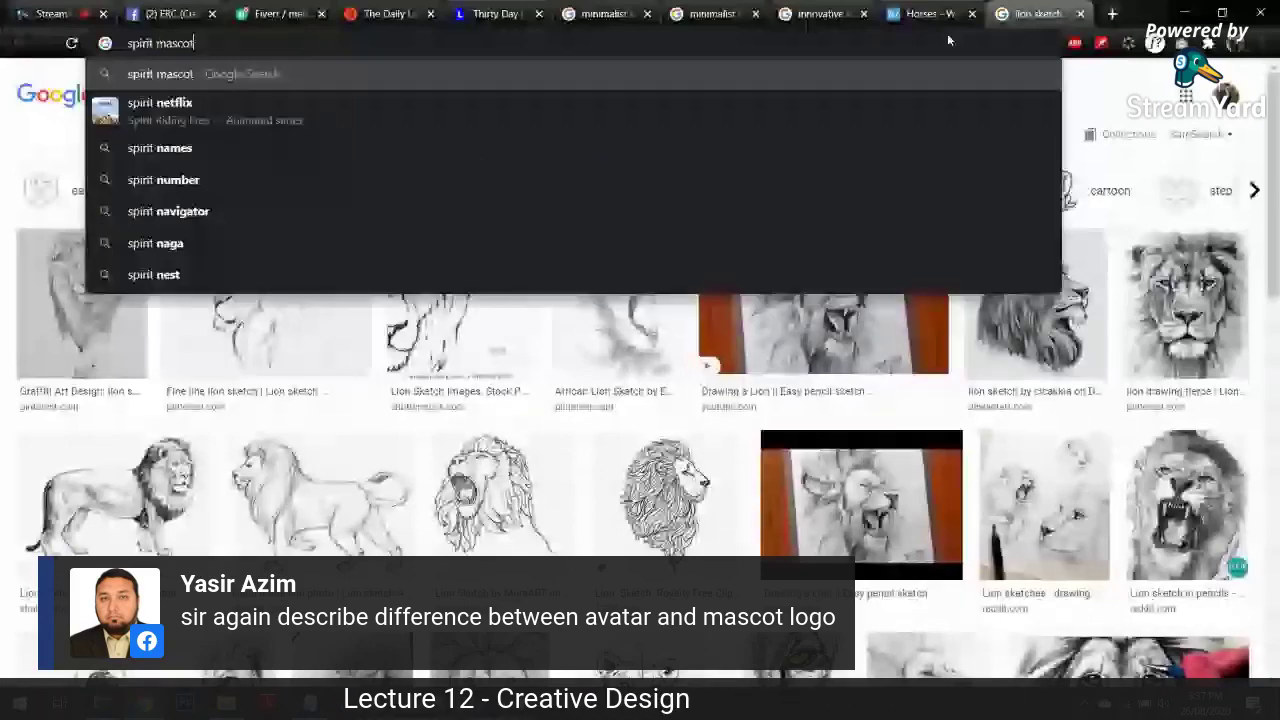
key(Return)
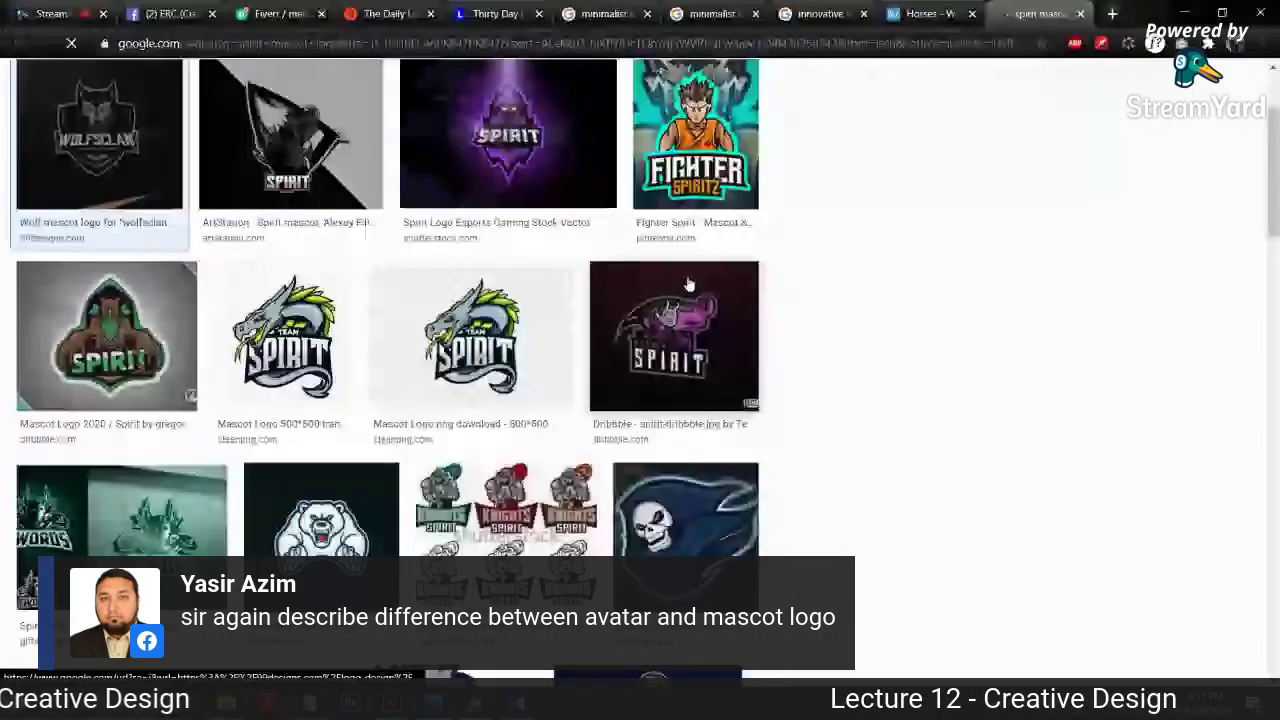
click(688, 286)
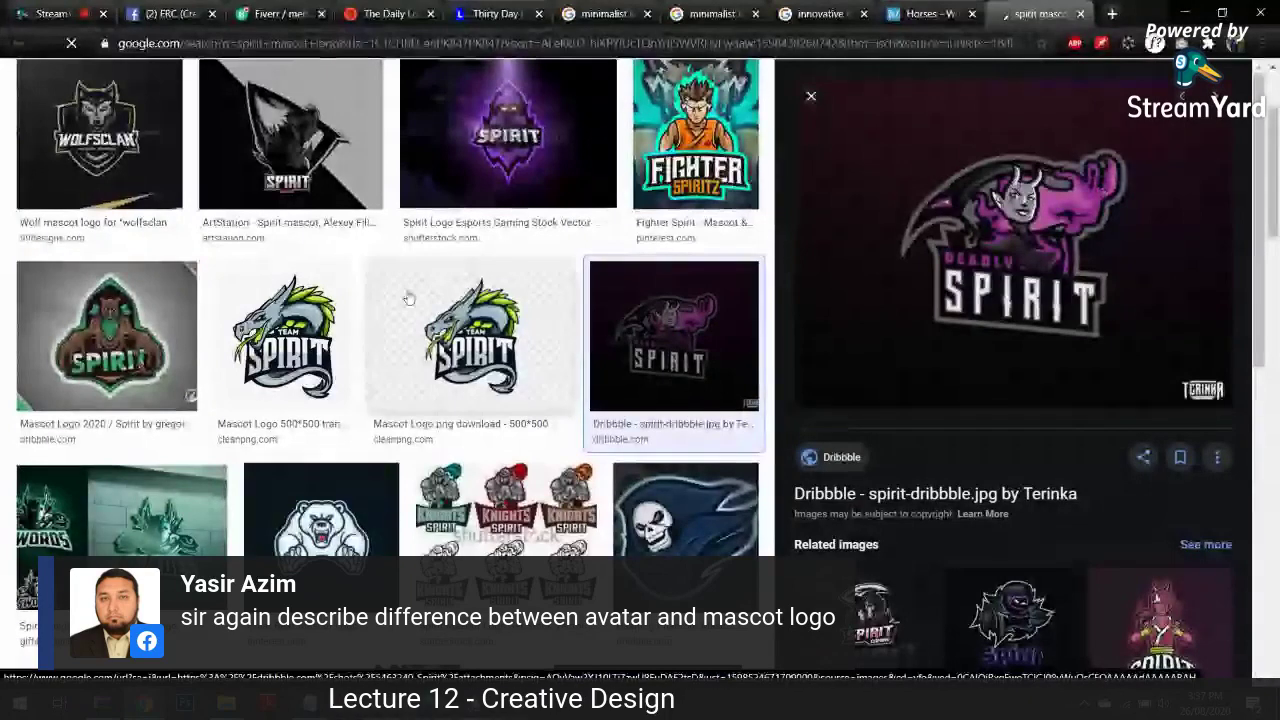
Step: Change the image search to "avatar mascot logo" and shorten it to "avatar logo"
scroll(408, 298, up, 2)
double_click(155, 94)
text(avatar)
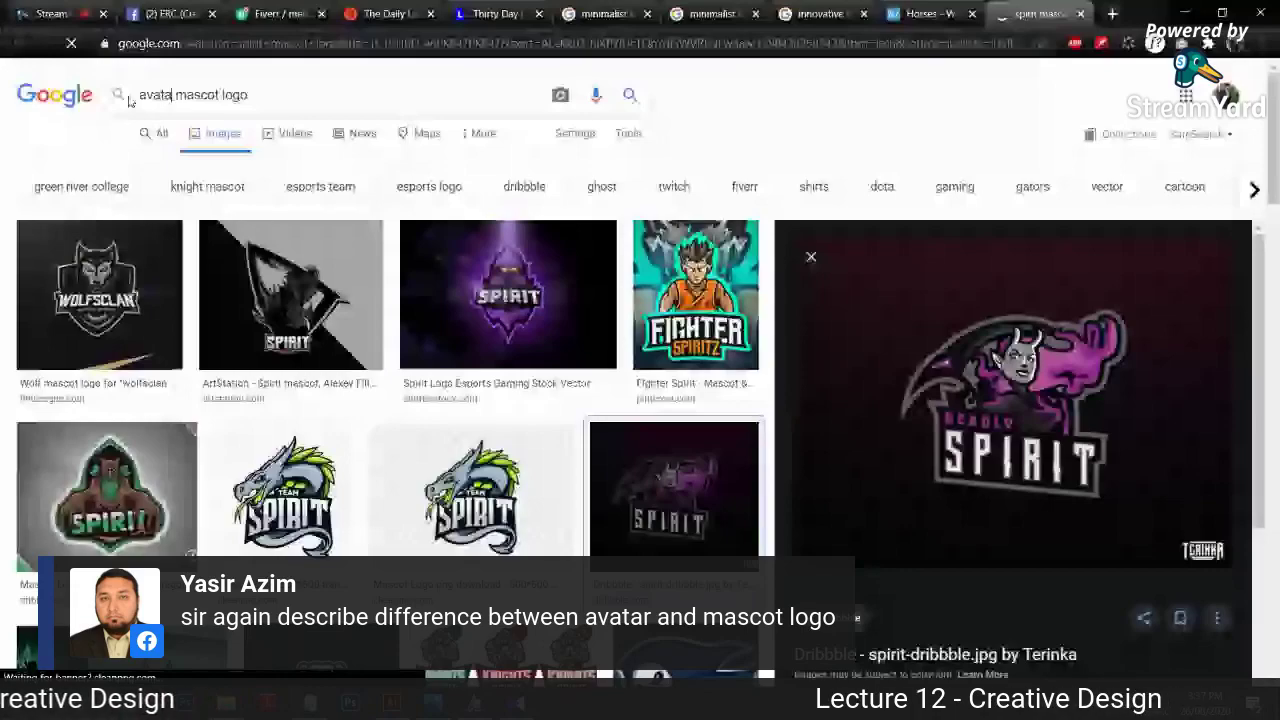
key(Return)
drag(180, 94, 228, 97)
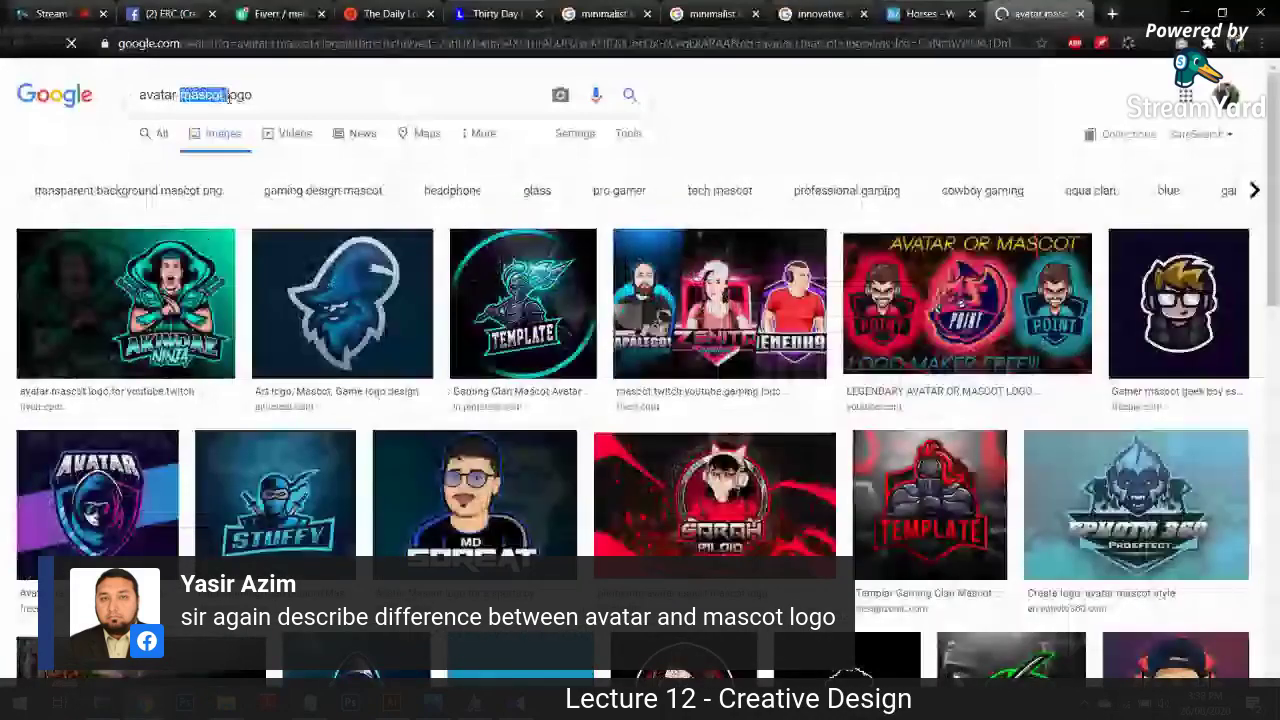
key(BackSpace)
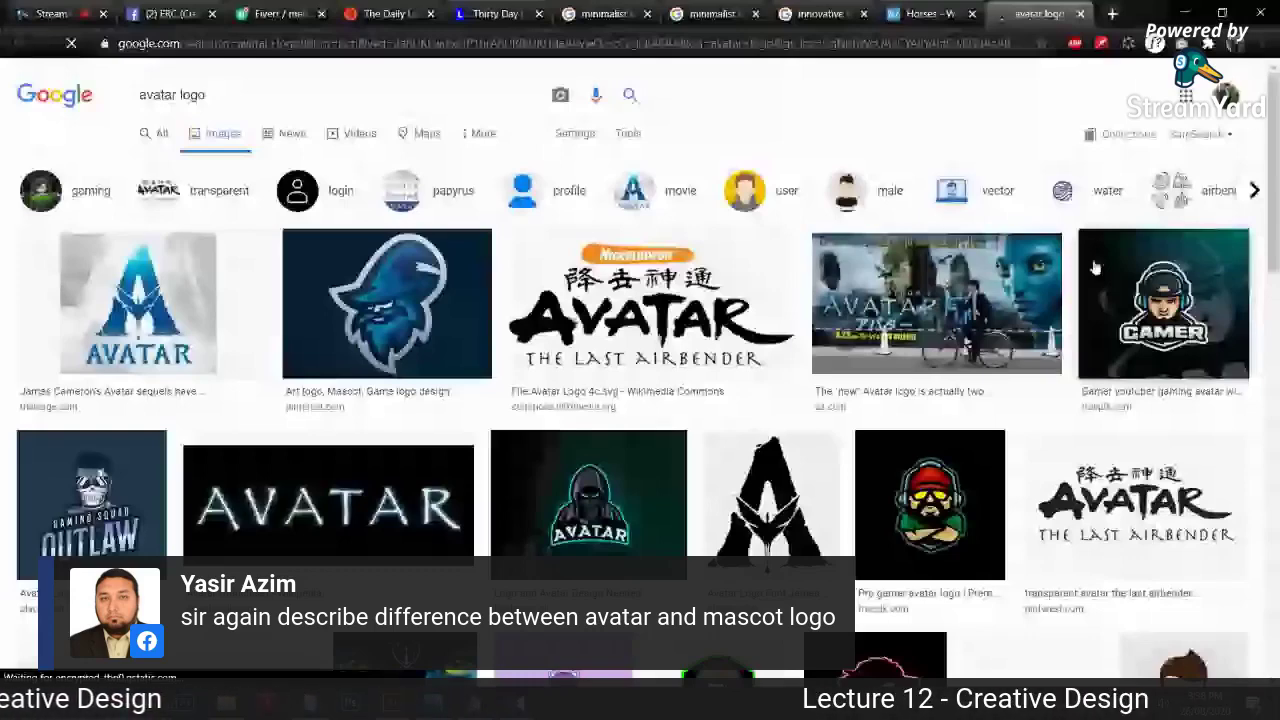
Step: Preview the Gamer headphone avatar, narrow the results to gaming avatars, and preview The Elite Geek logo
click(1095, 268)
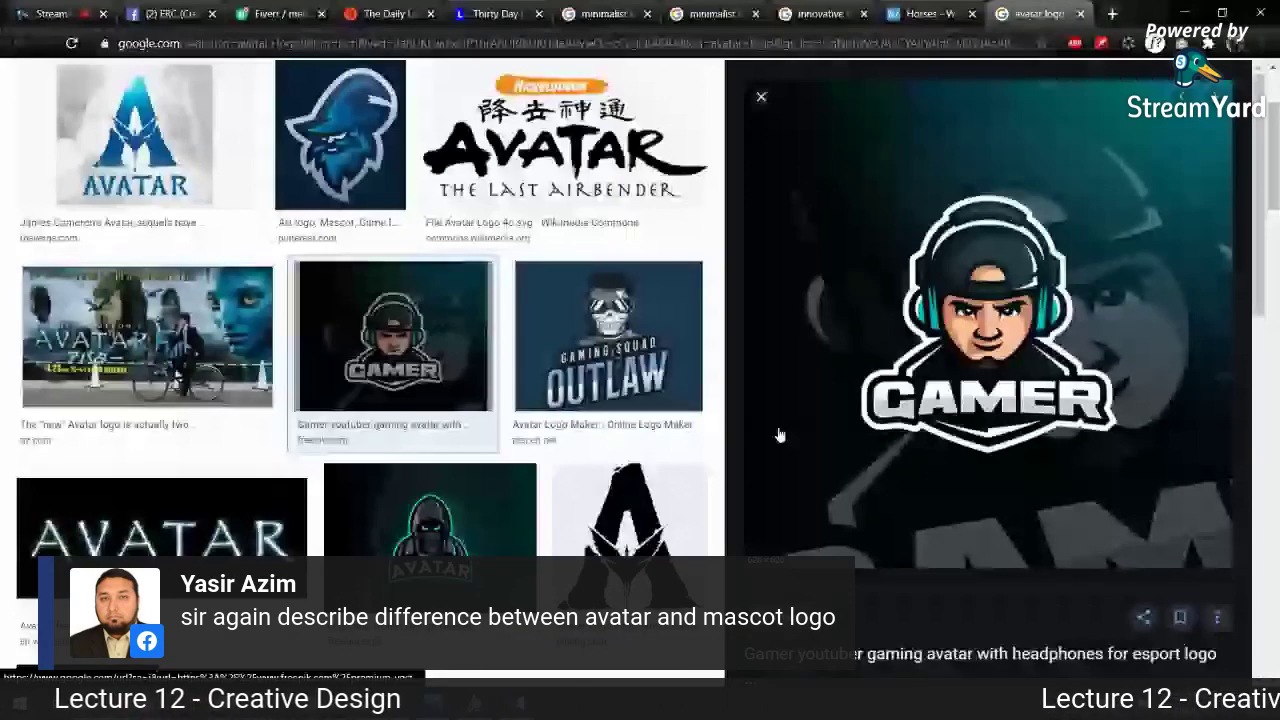
scroll(363, 215, up, 1)
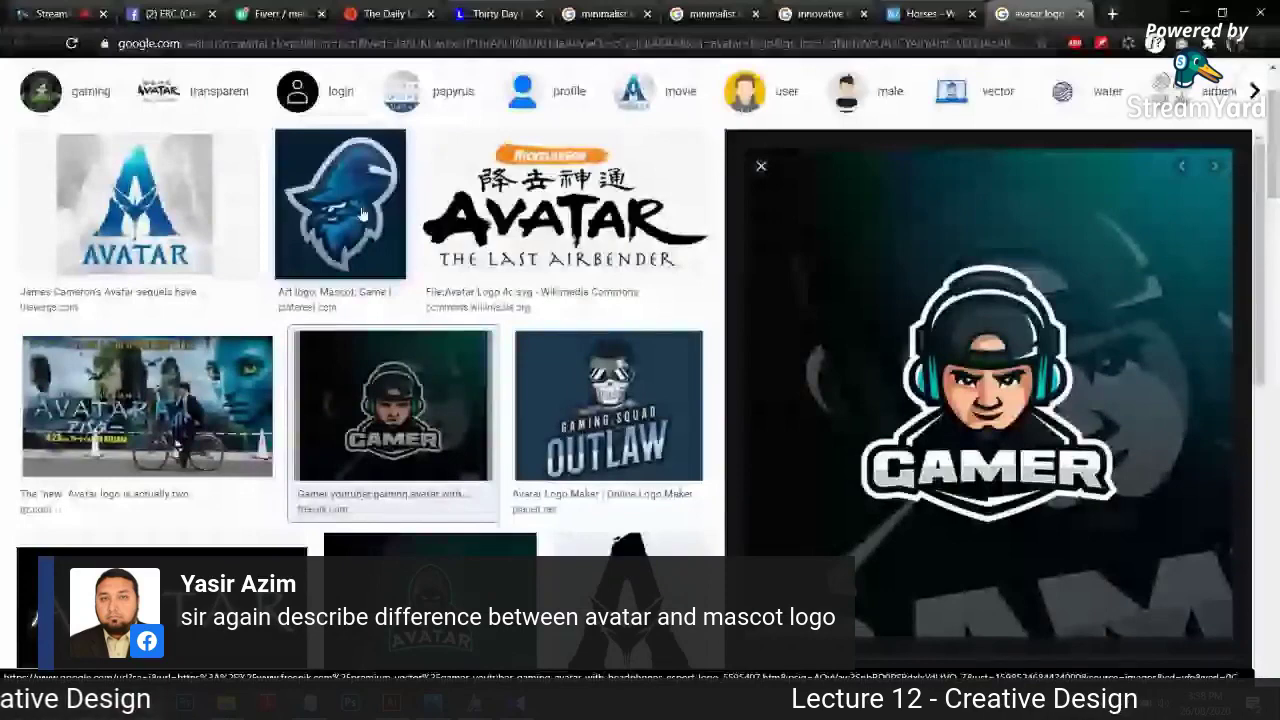
scroll(362, 214, up, 2)
click(77, 190)
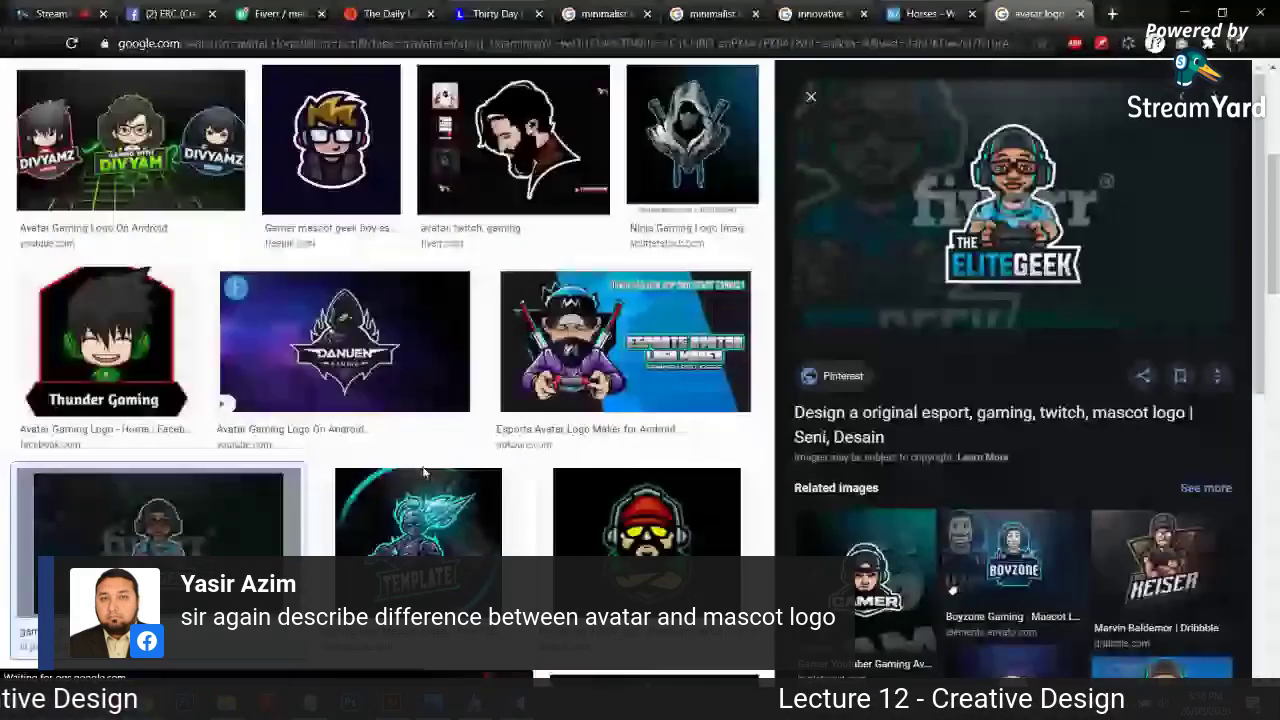
Step: Show the viewer's versatile logo question on the StreamYard broadcast and search Google Images in a new tab for "versatile logo"
key(ctrl+1)
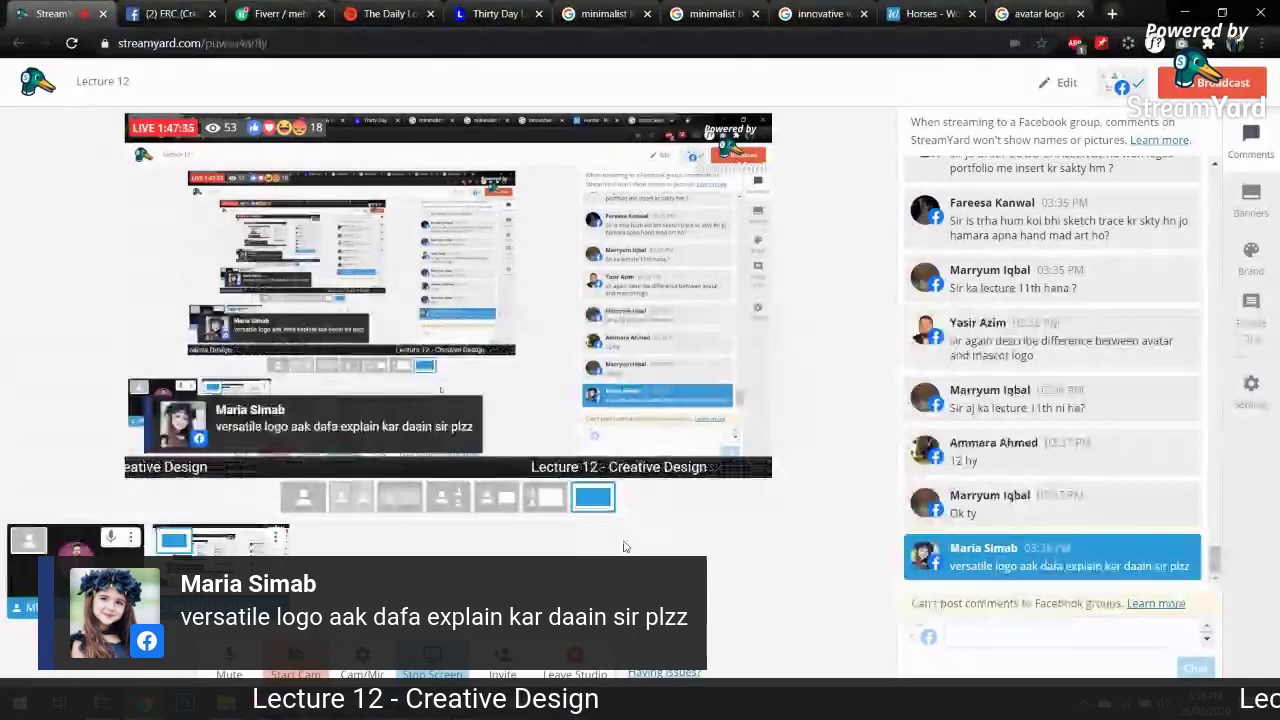
click(1114, 12)
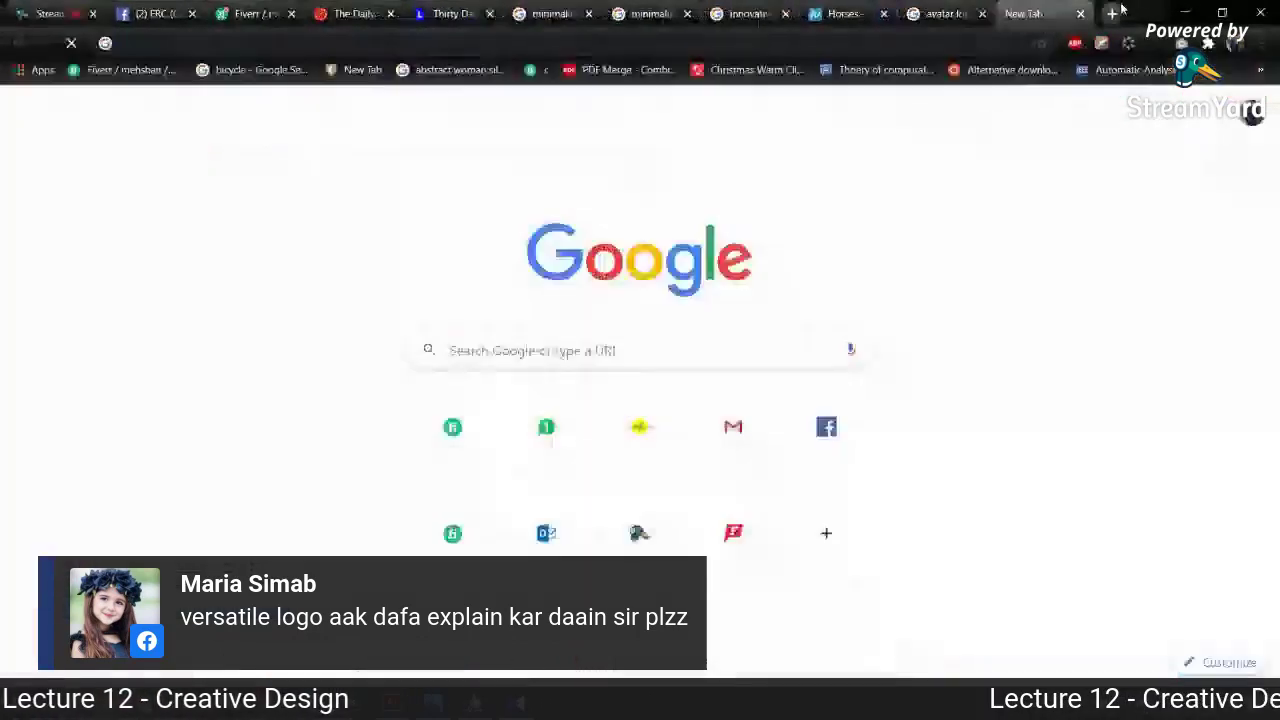
text(versatile logo)
key(Return)
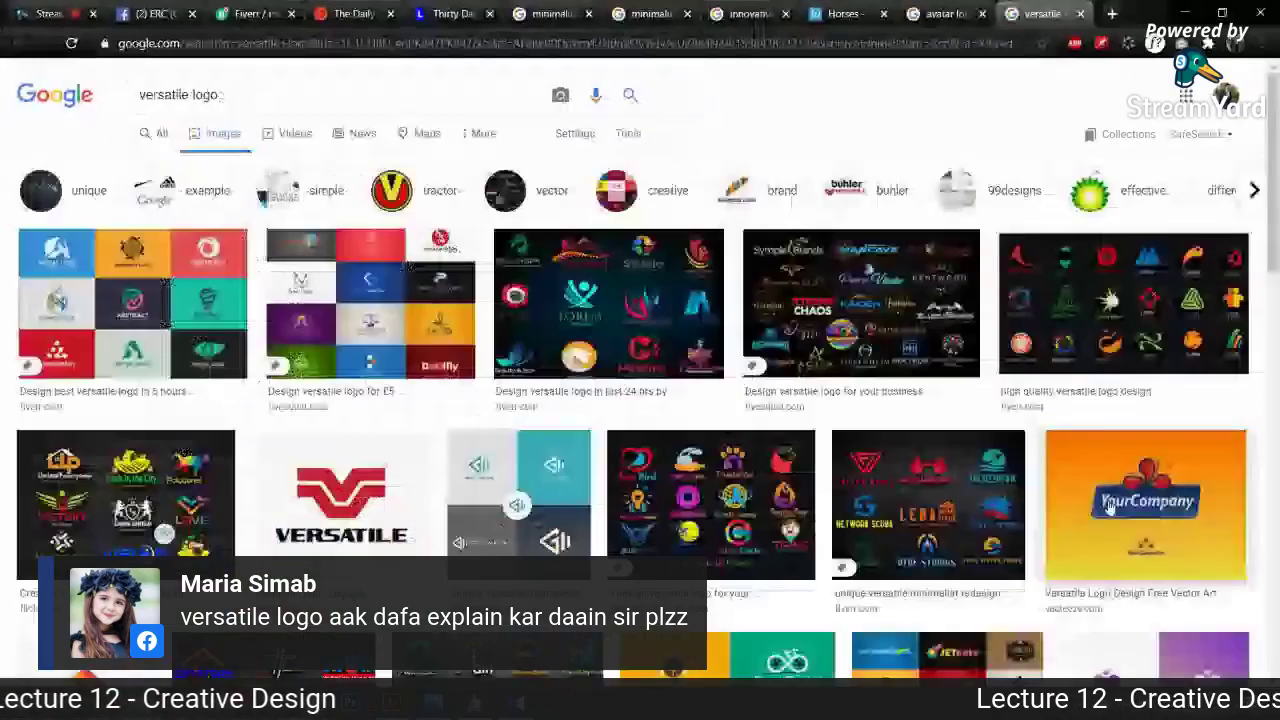
Step: Open the fivesquid grid of versatile logos and the orange YourCompany logo as full images in separate tabs
click(615, 372)
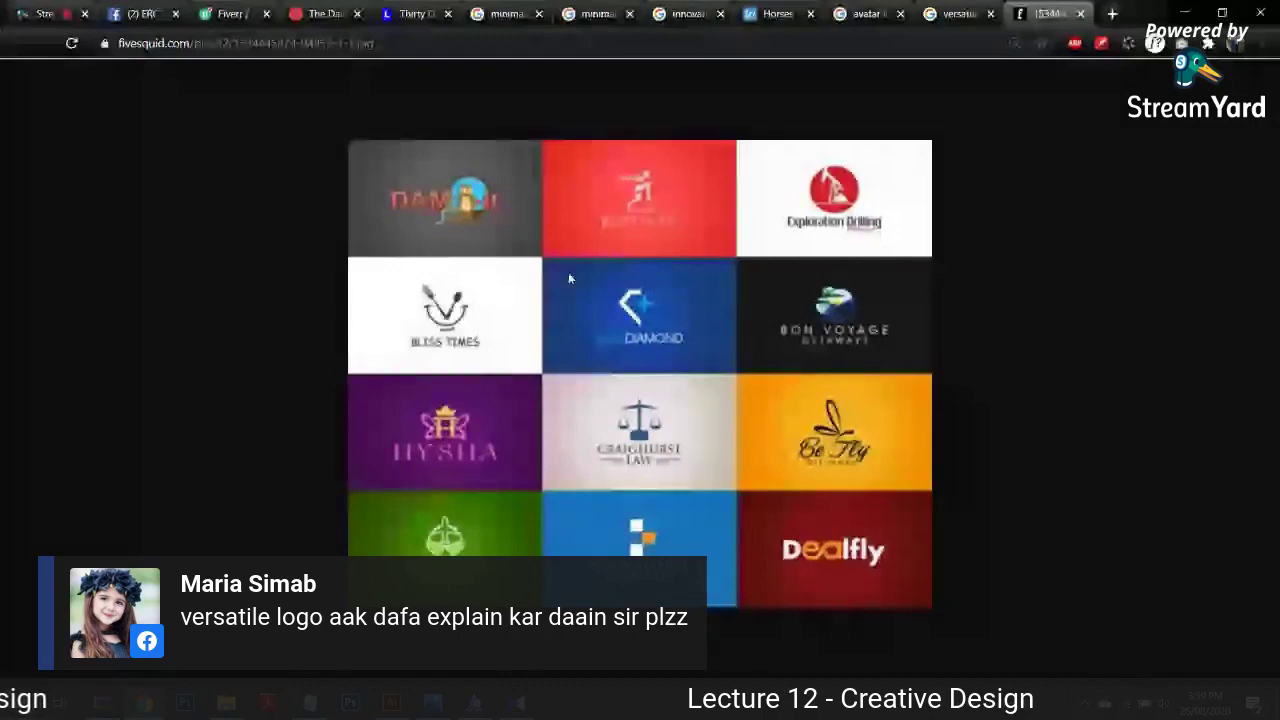
click(955, 14)
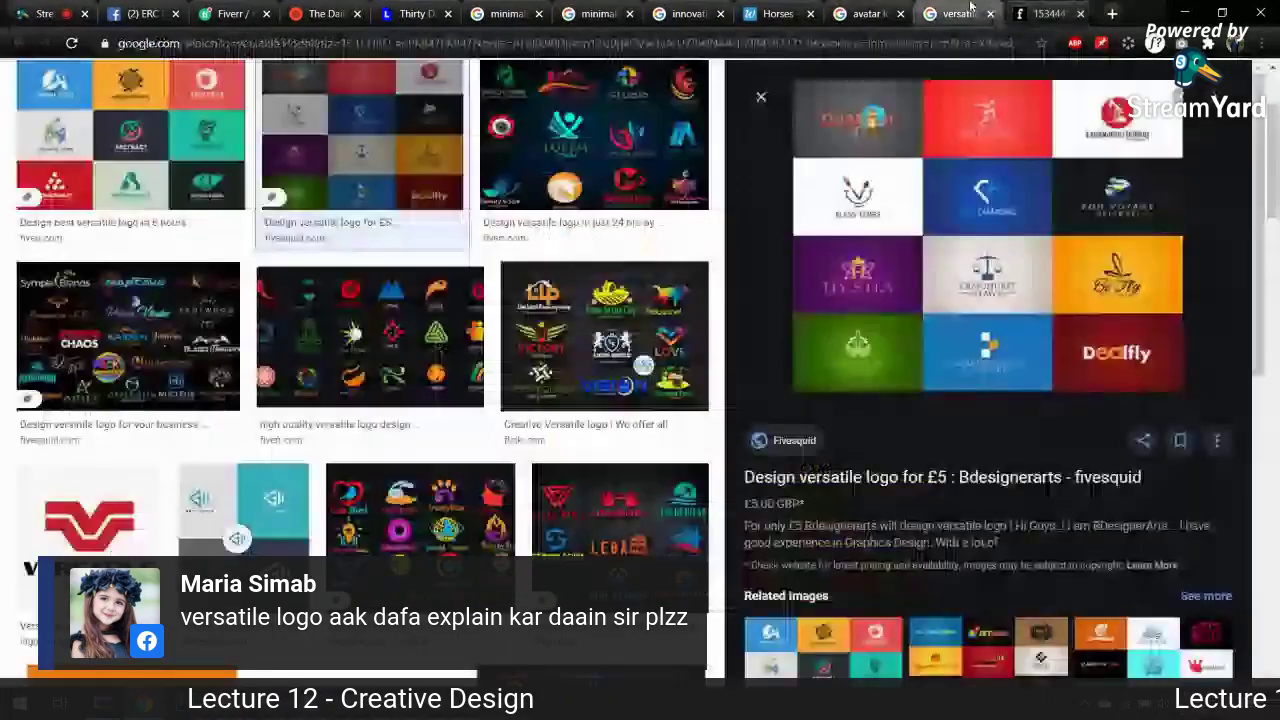
scroll(988, 400, down, 2)
scroll(360, 400, down, 2)
click(132, 535)
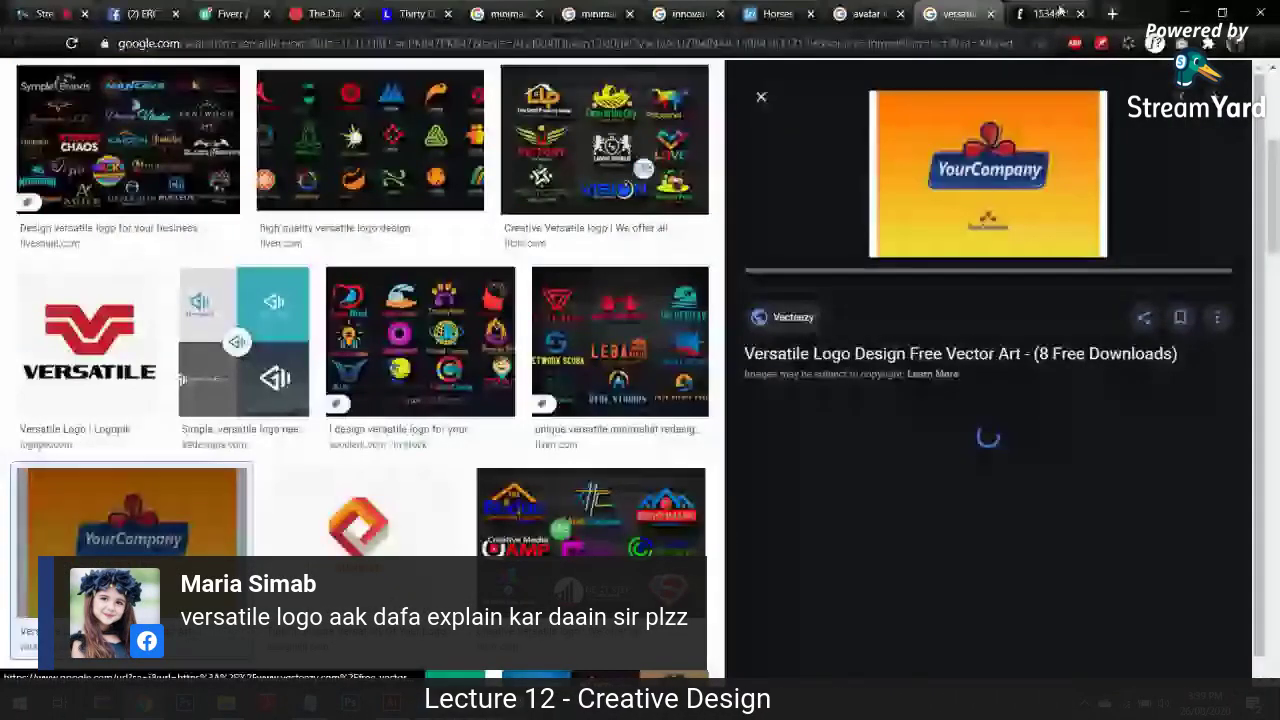
click(1060, 10)
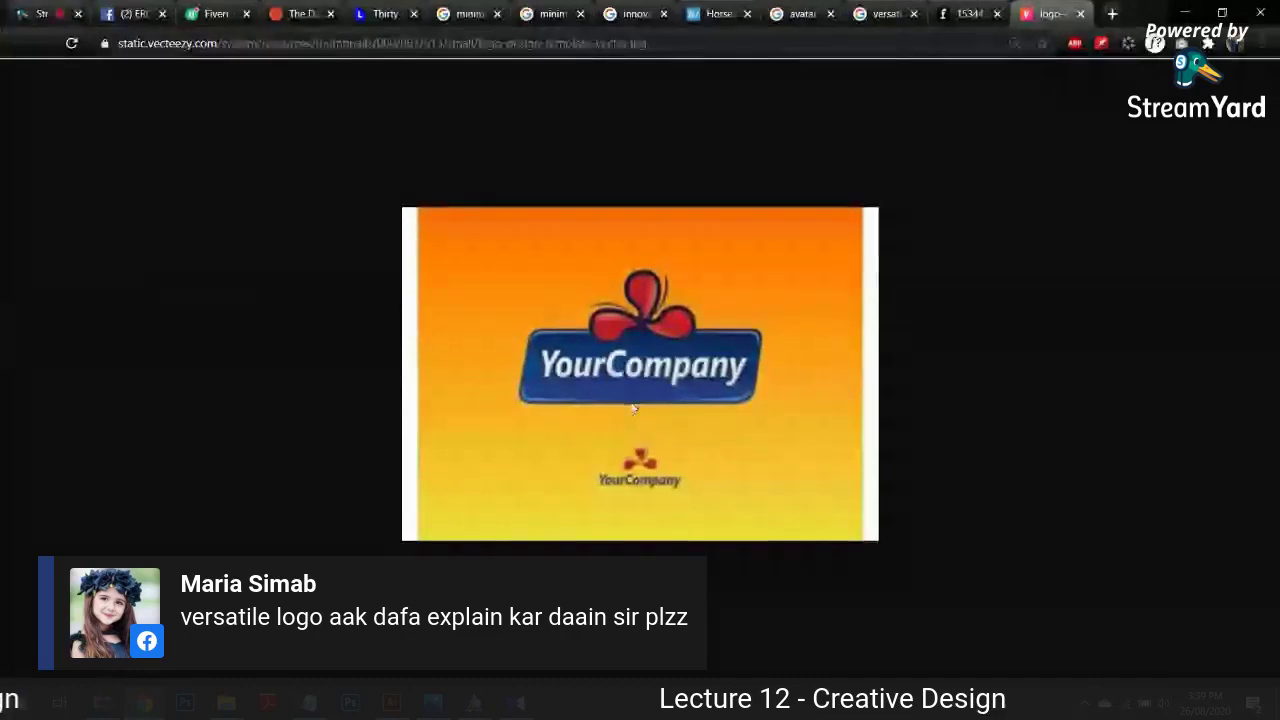
Step: Return to StreamYard, hide the versatile logo question, and show the viewer questions about the website logo challenge and curving a square
click(205, 13)
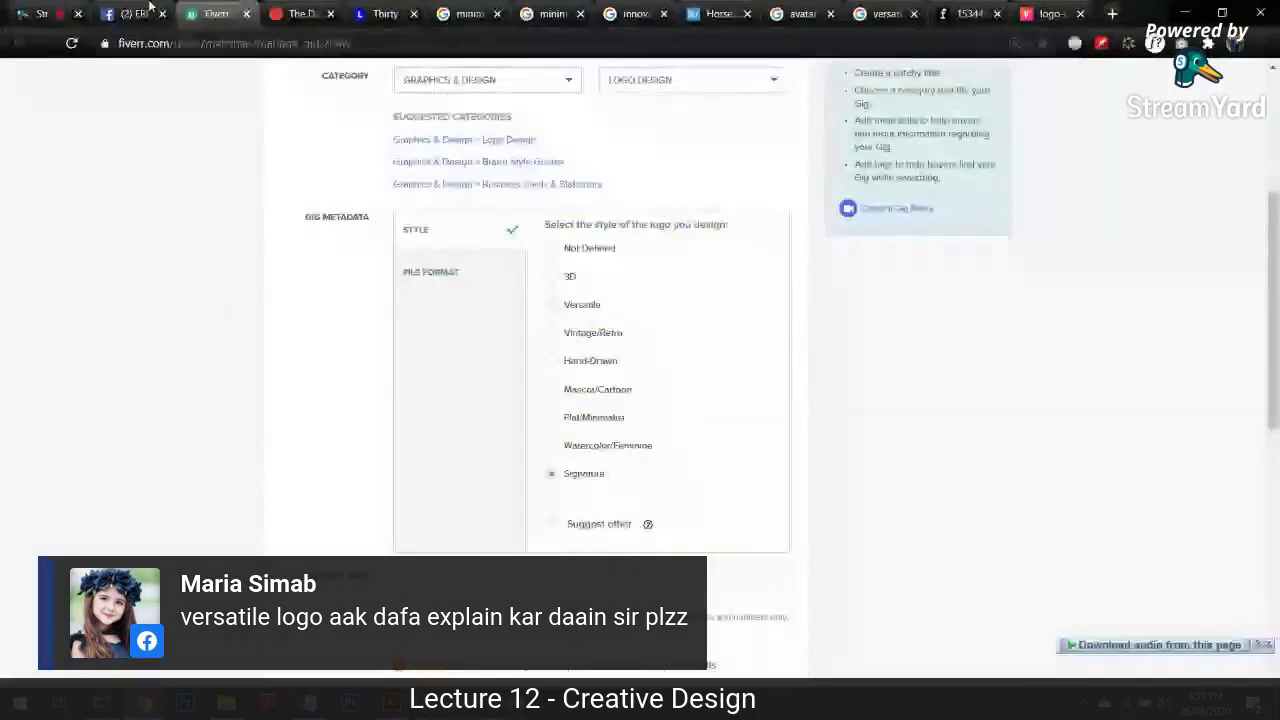
click(68, 10)
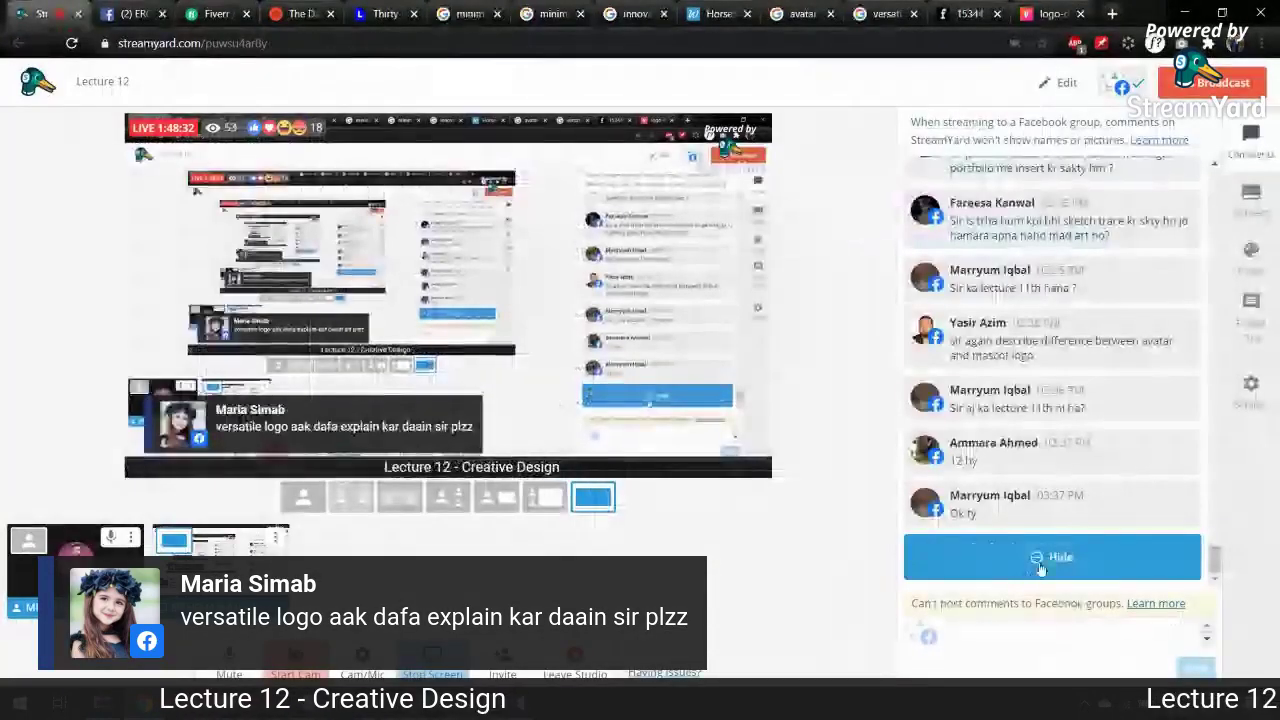
click(1050, 563)
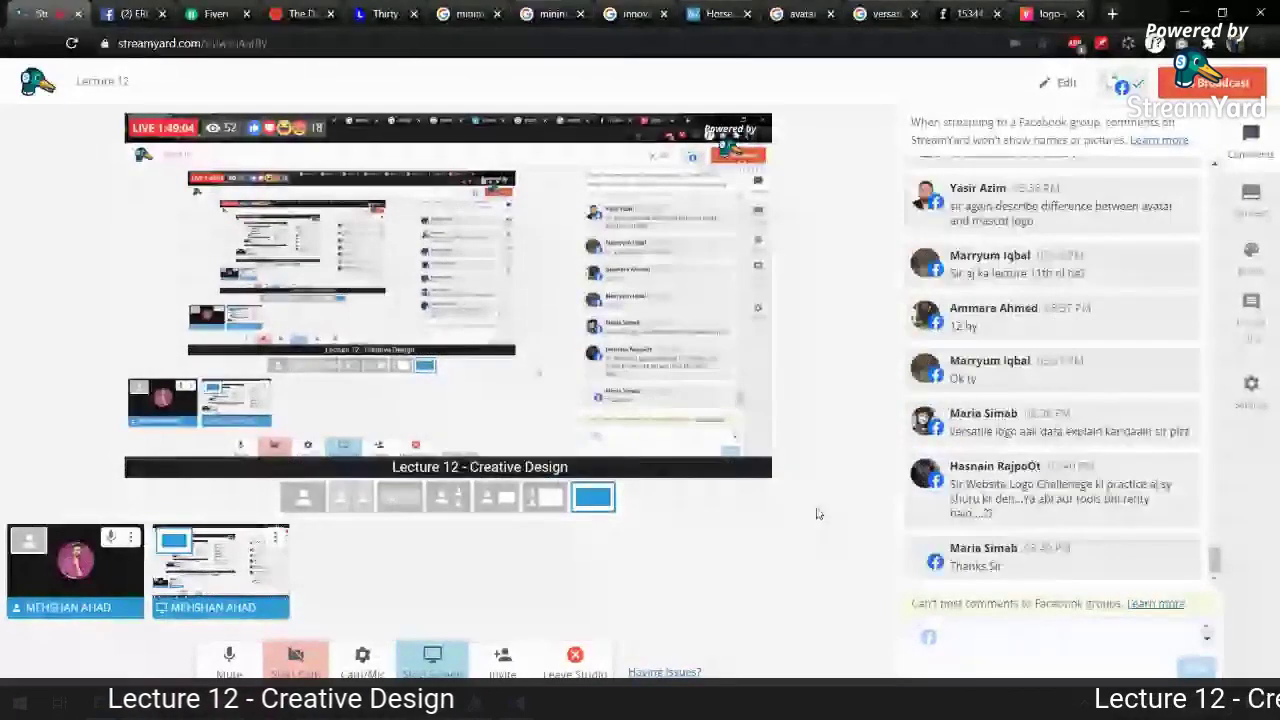
click(1050, 492)
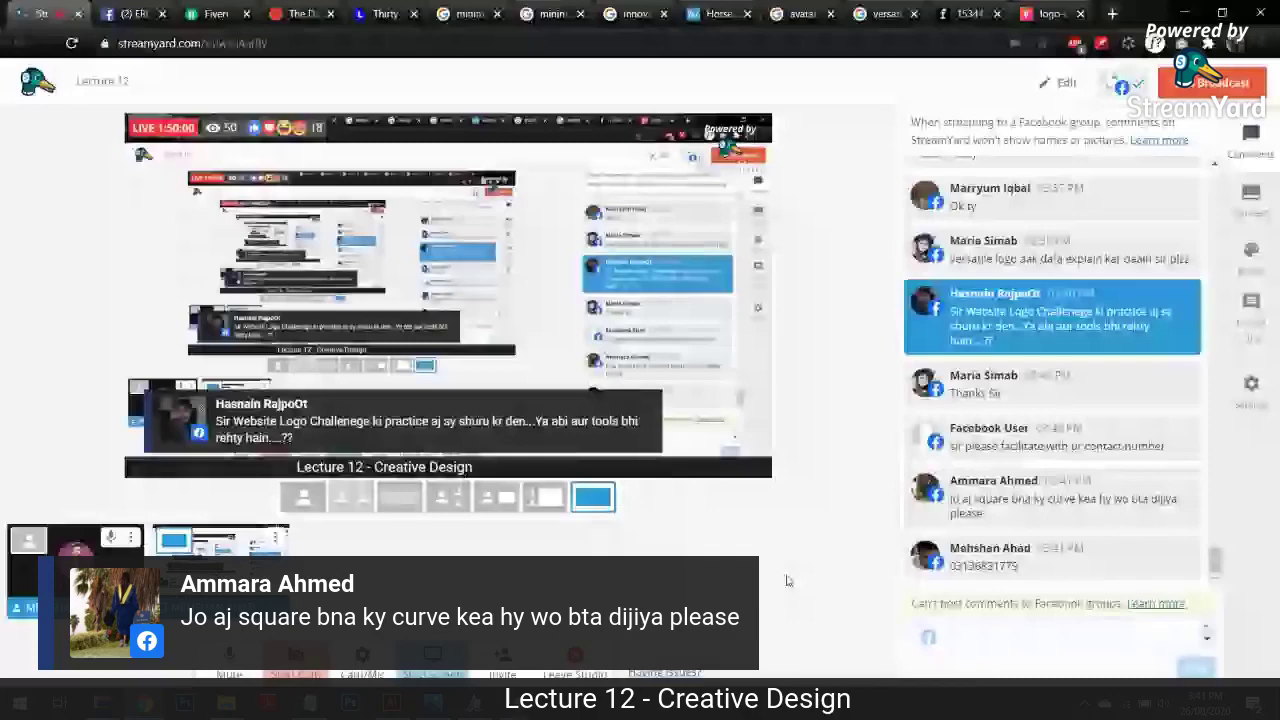
Step: Switch to Illustrator and round the pointed top of the white shape by pulling curve handles from its apex with the Anchor Point tool
key(alt+Tab)
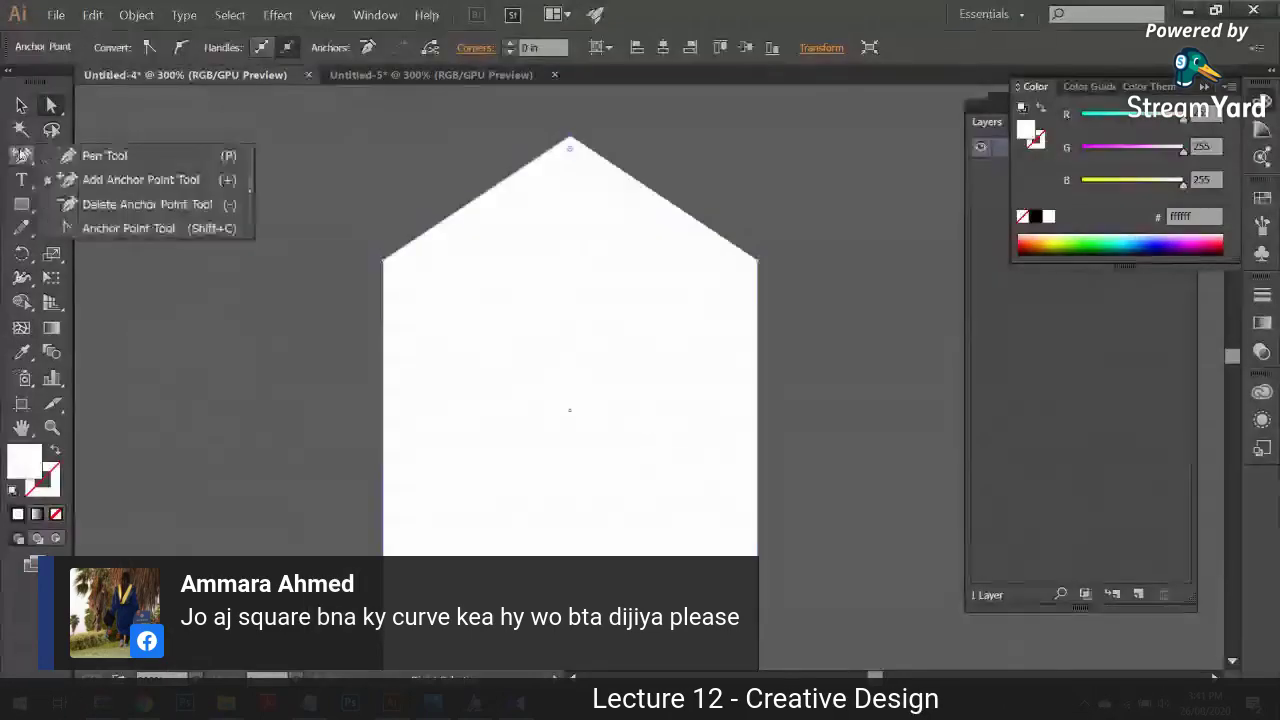
click(143, 229)
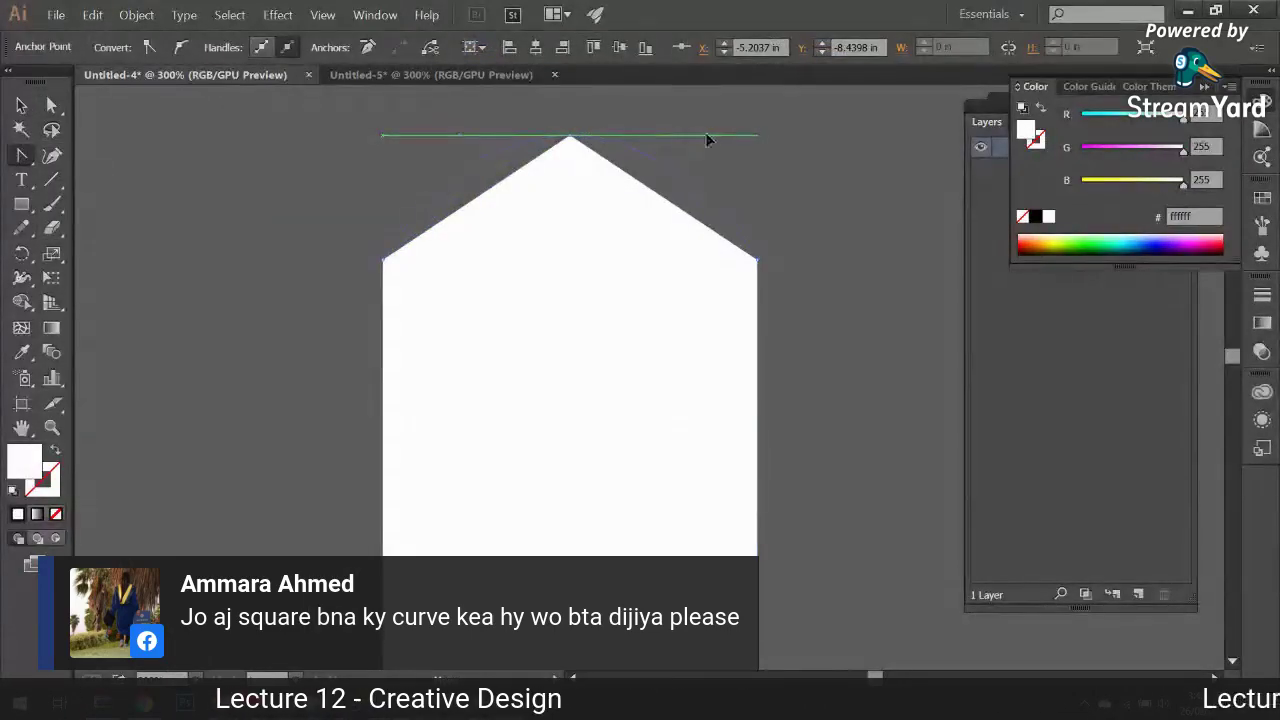
drag(748, 140, 777, 133)
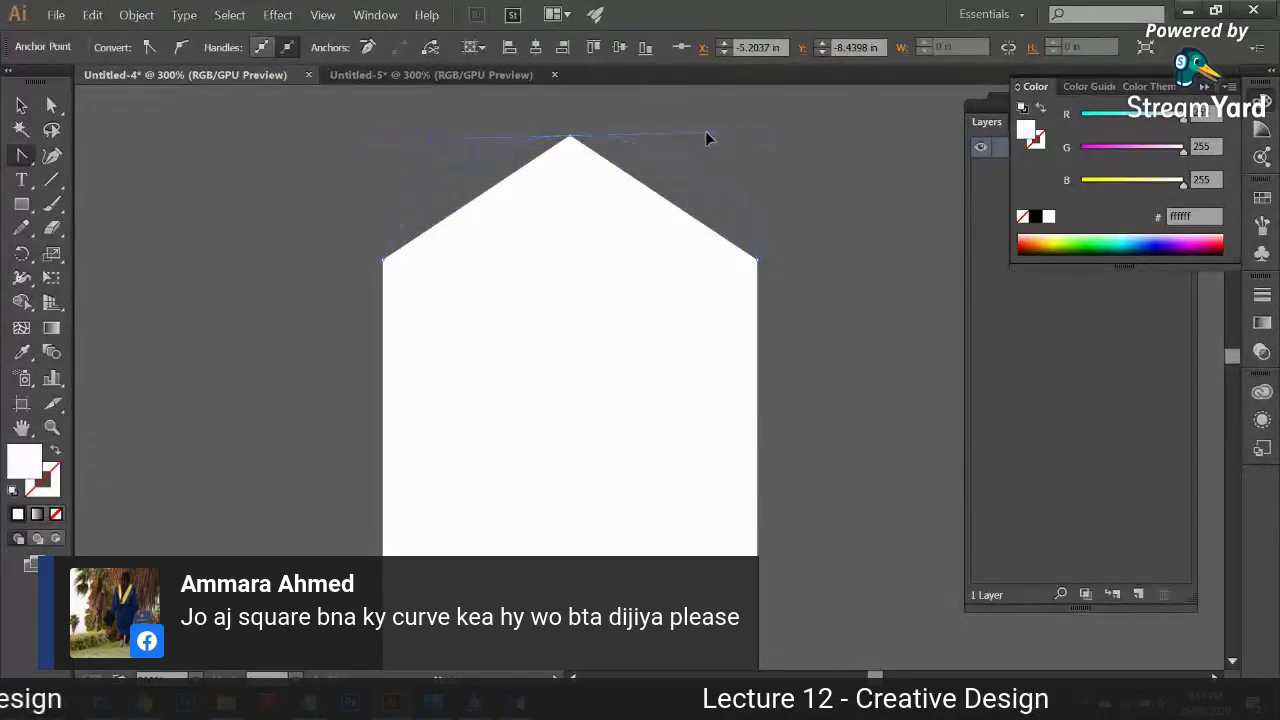
mouse_move(692, 136)
mouse_down()
mouse_move(746, 132)
mouse_move(711, 137)
mouse_up()
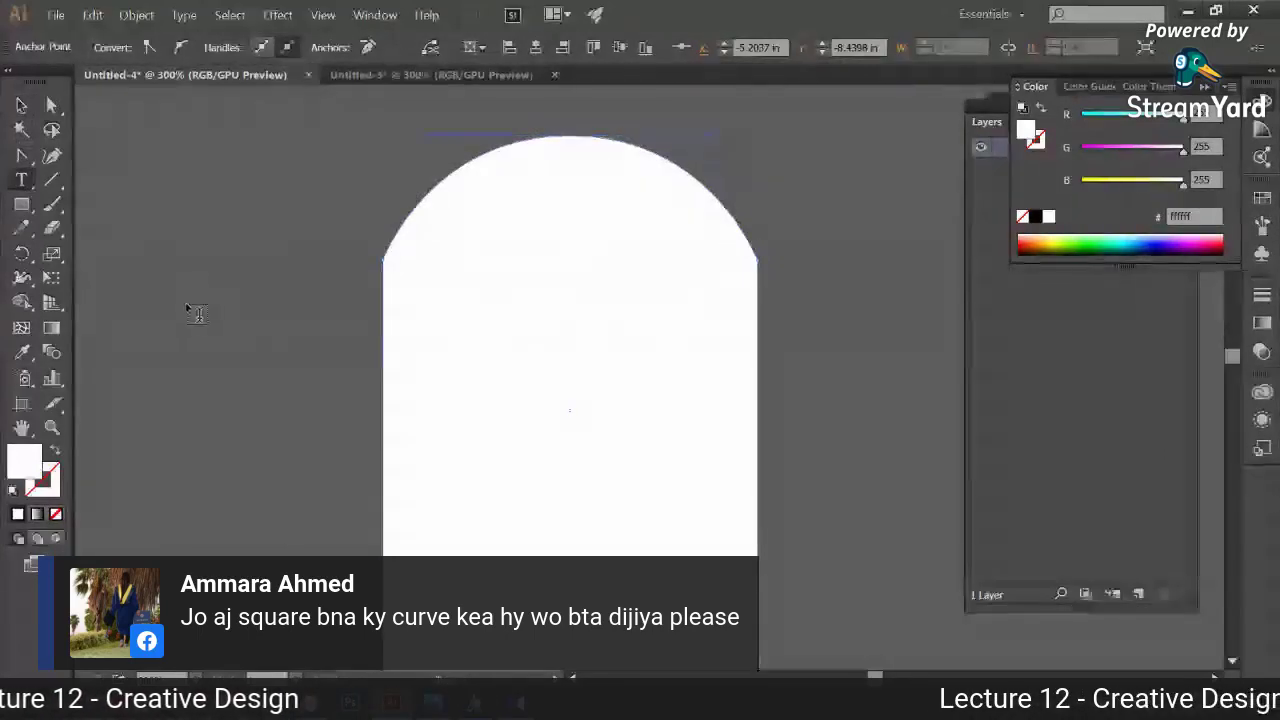
Step: Start a text note beside the arched shape with the lines "Create a rectangle" and "add anchor point"
text(t)
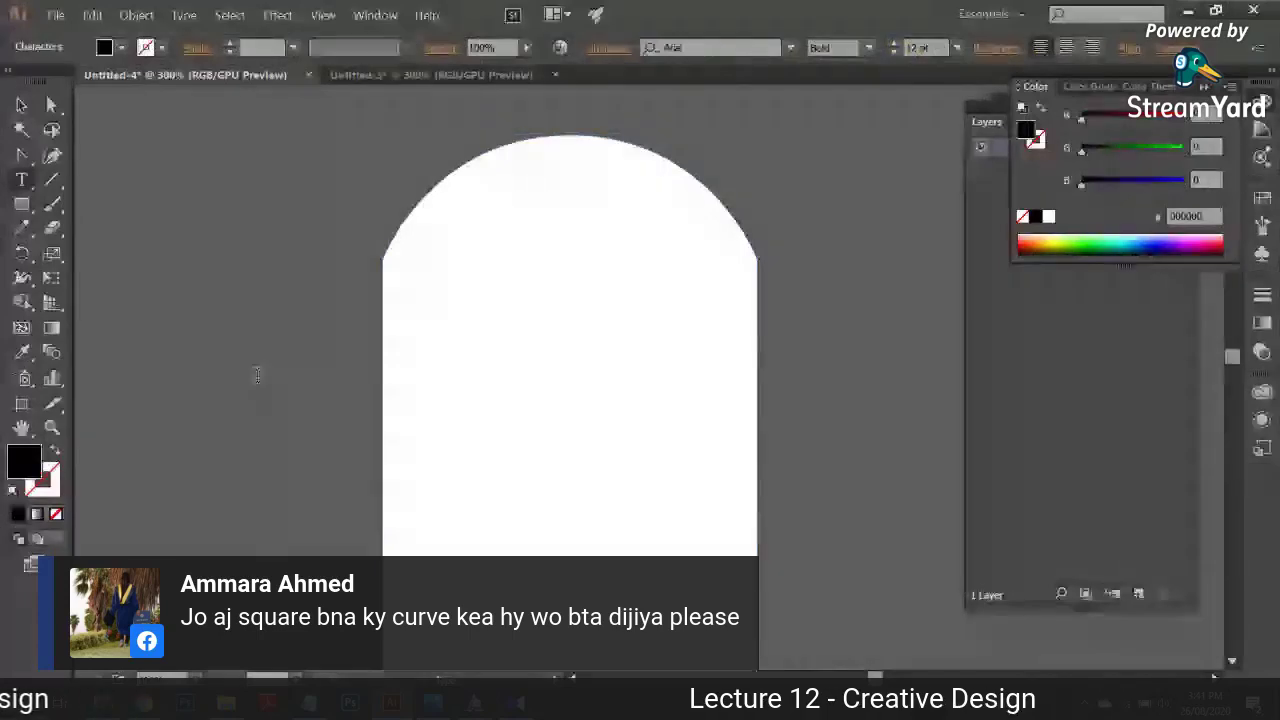
text(Create a re)
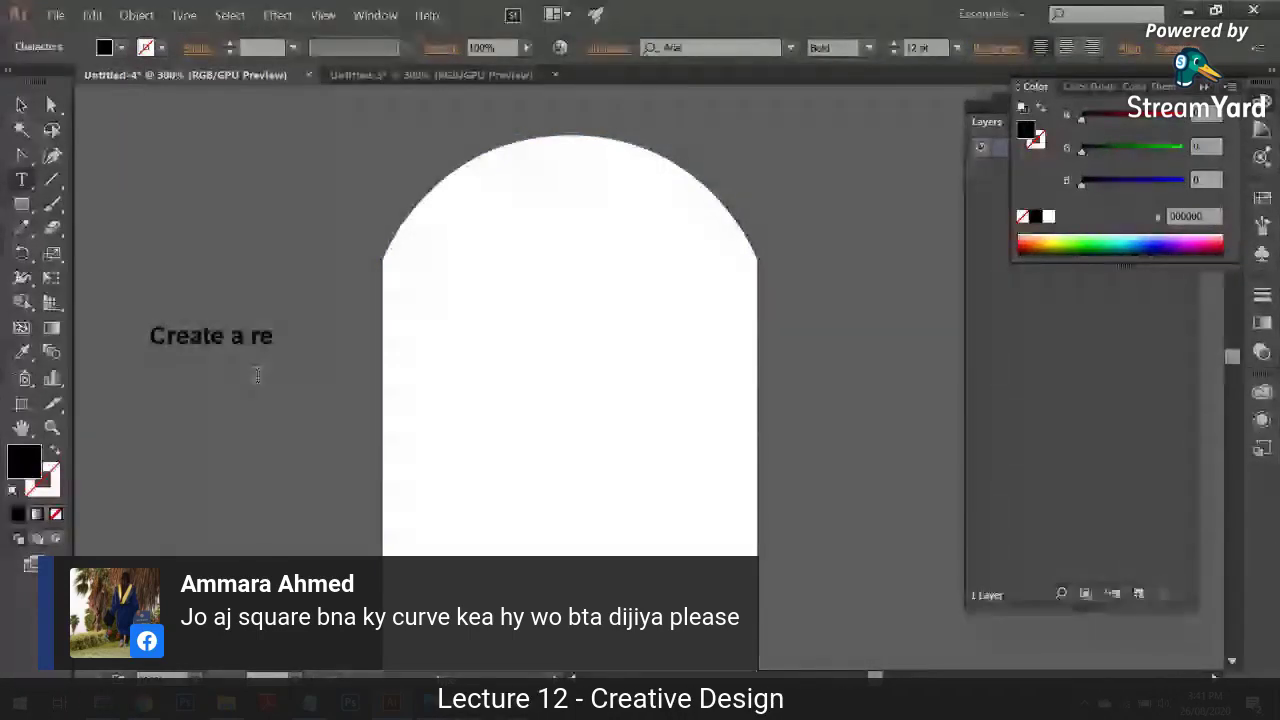
text(ctangl)
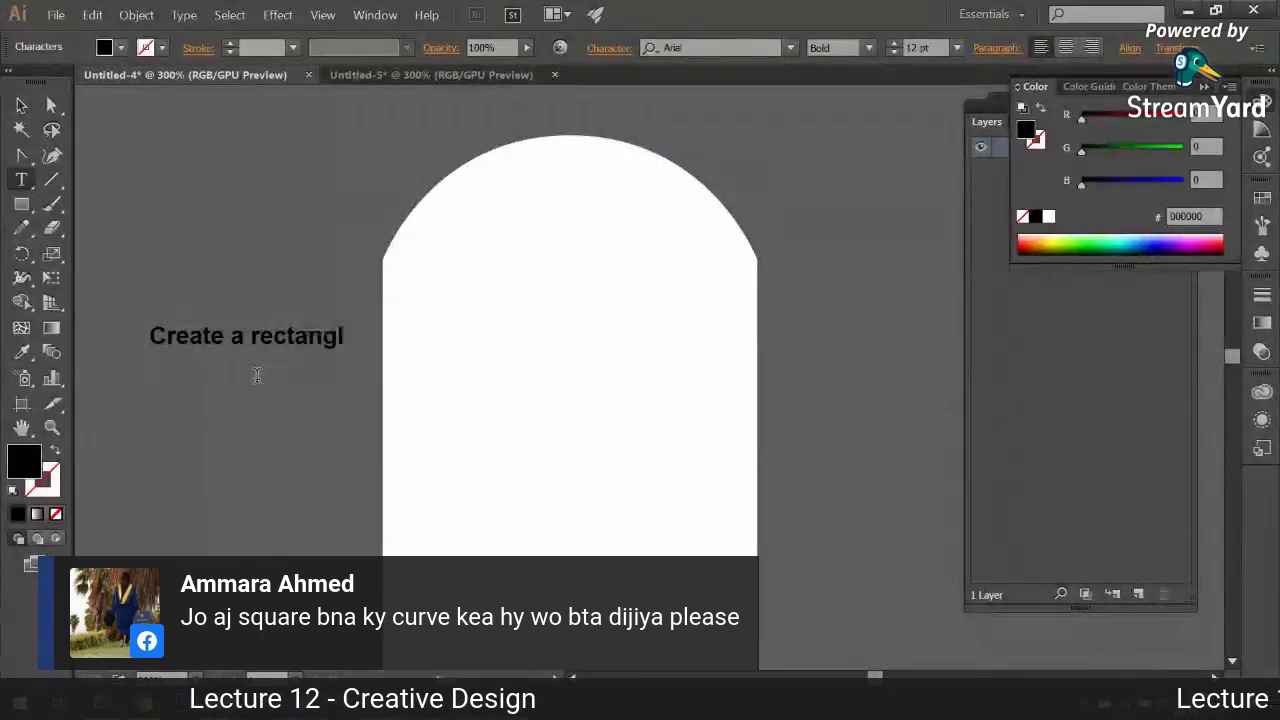
text(e)
key(Return)
text(a)
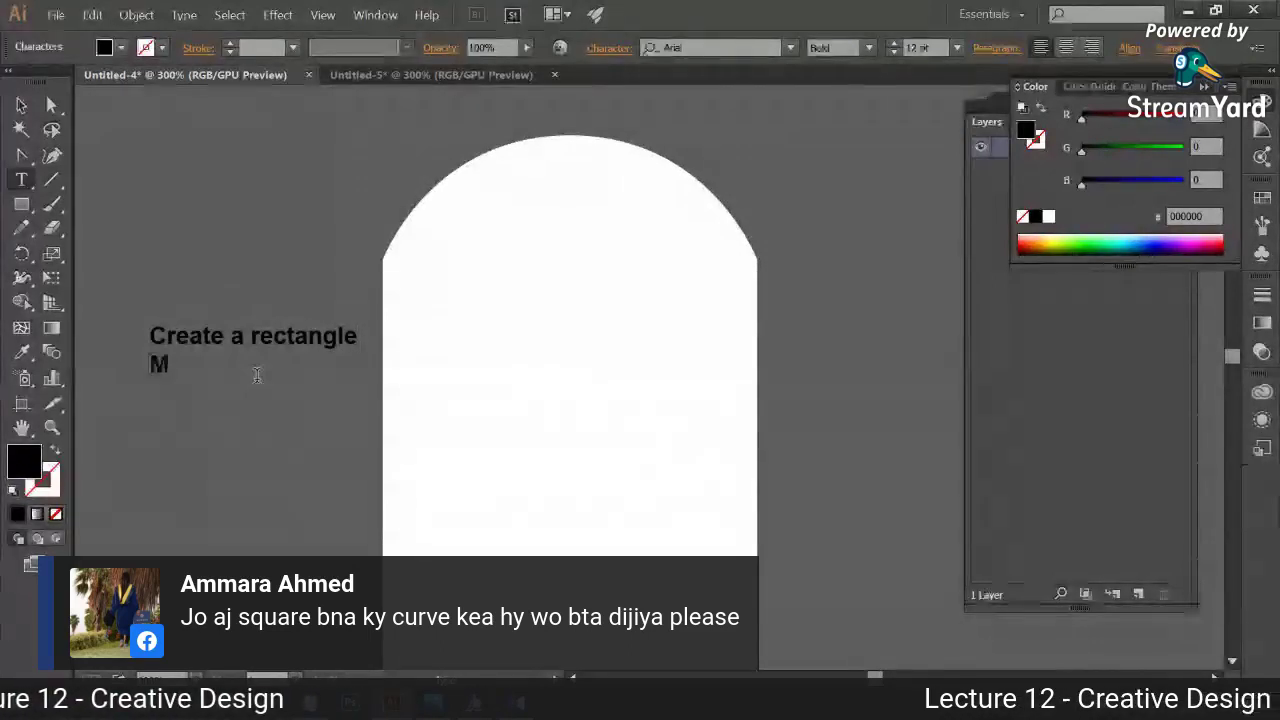
text(dd anchor)
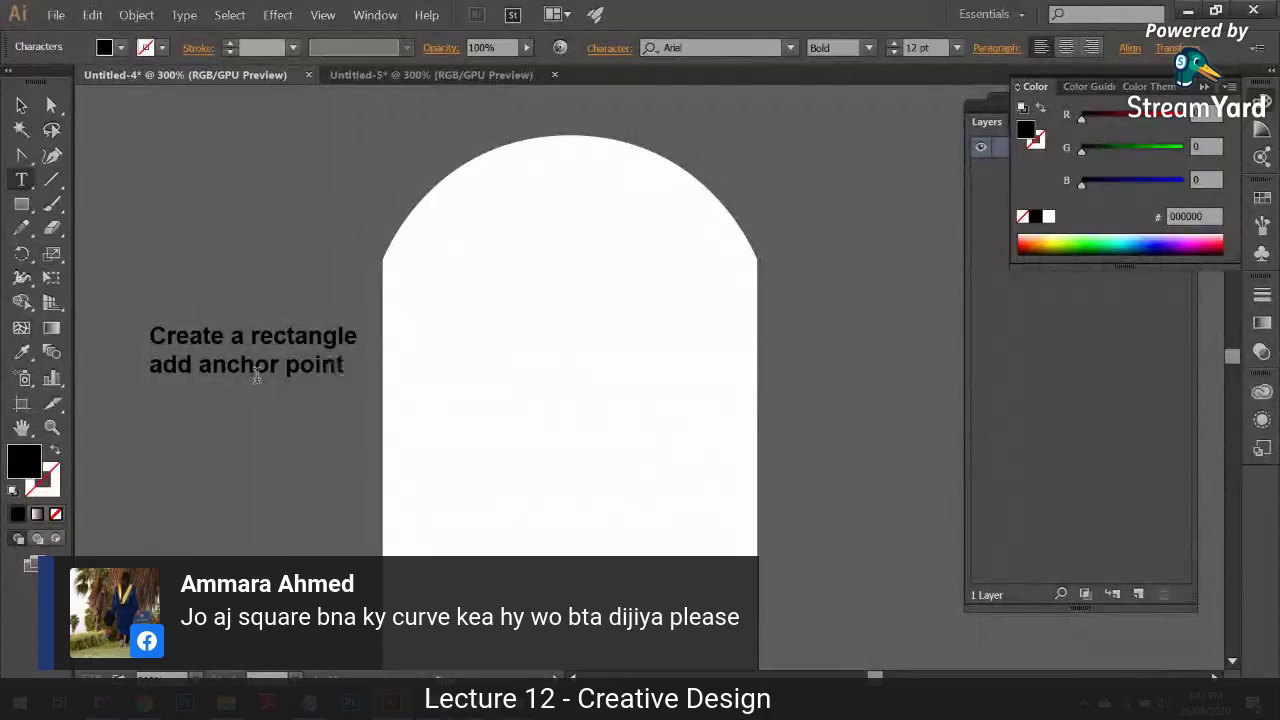
text( point)
key(Return)
Step: Add the third line "select anchor through direct selection and take it to top." to the note
text(select)
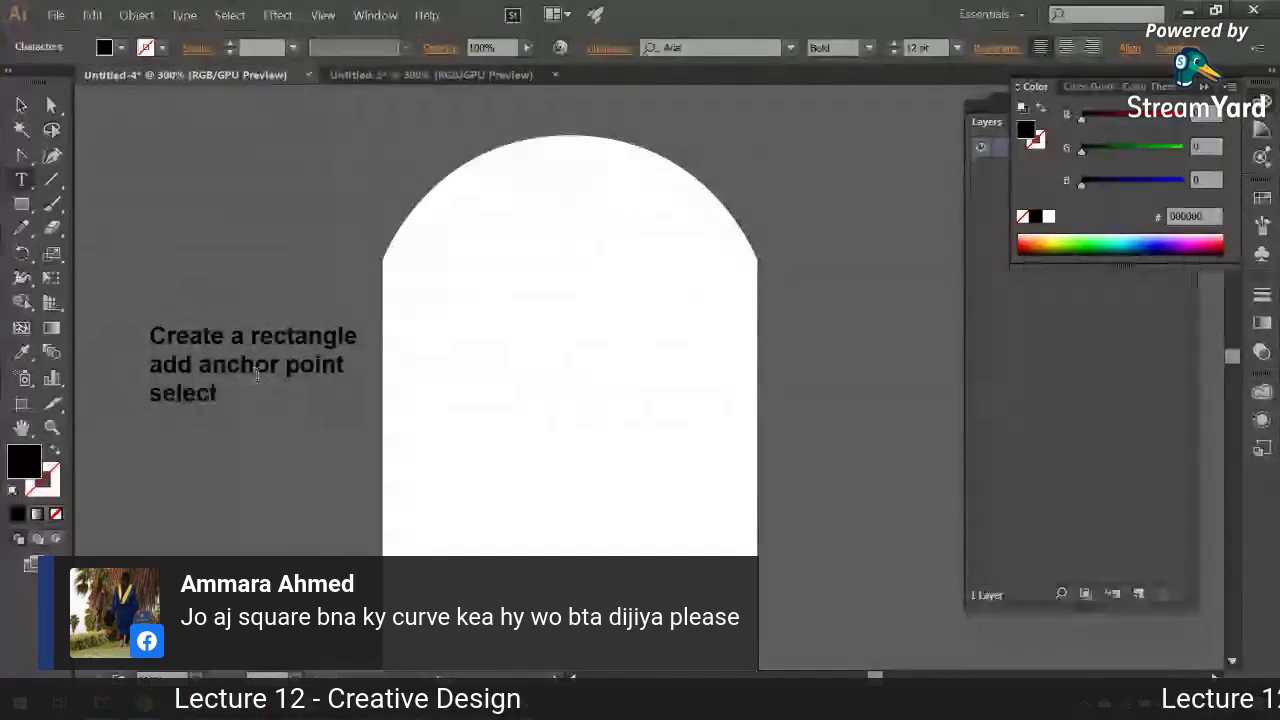
text( anchor through)
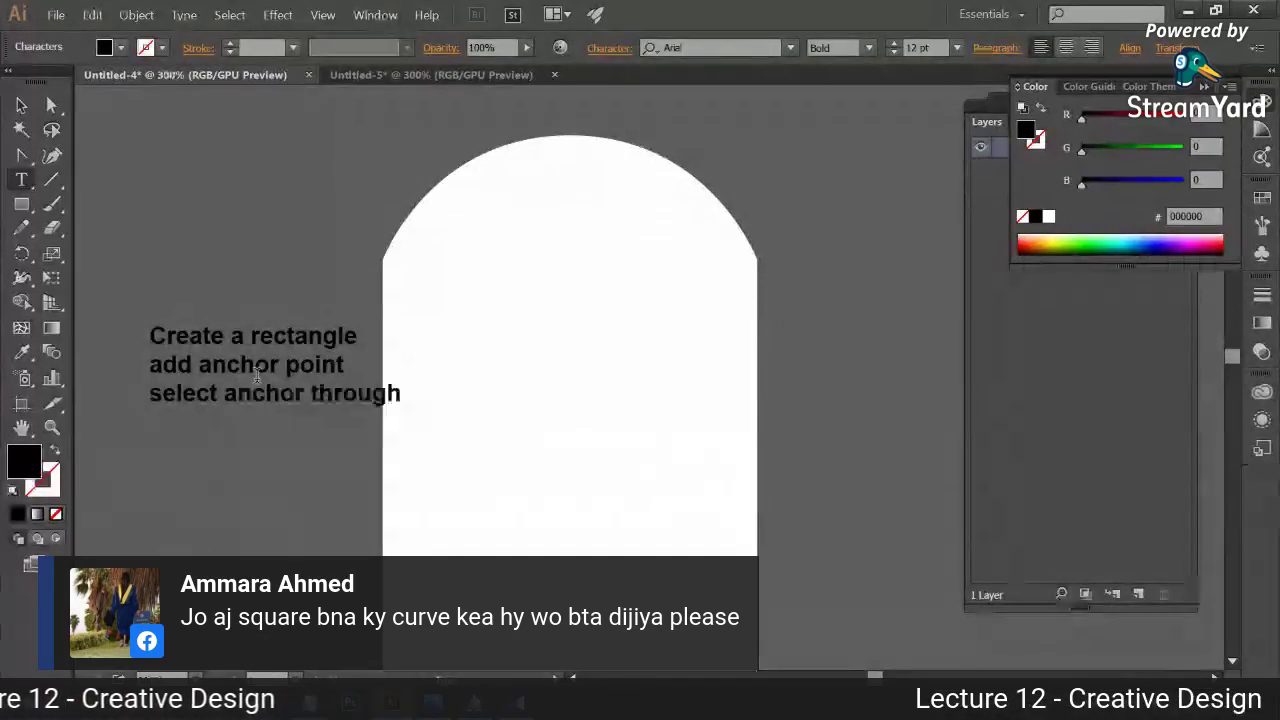
text( direct selec)
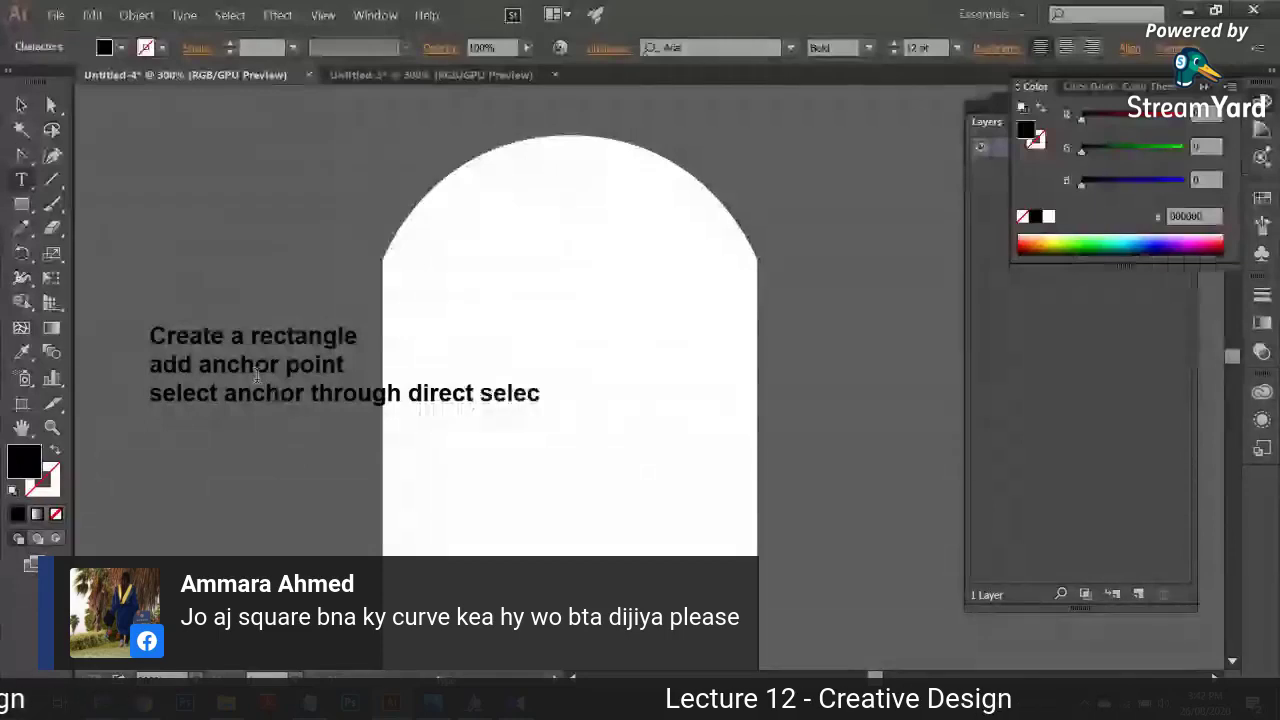
text(tion)
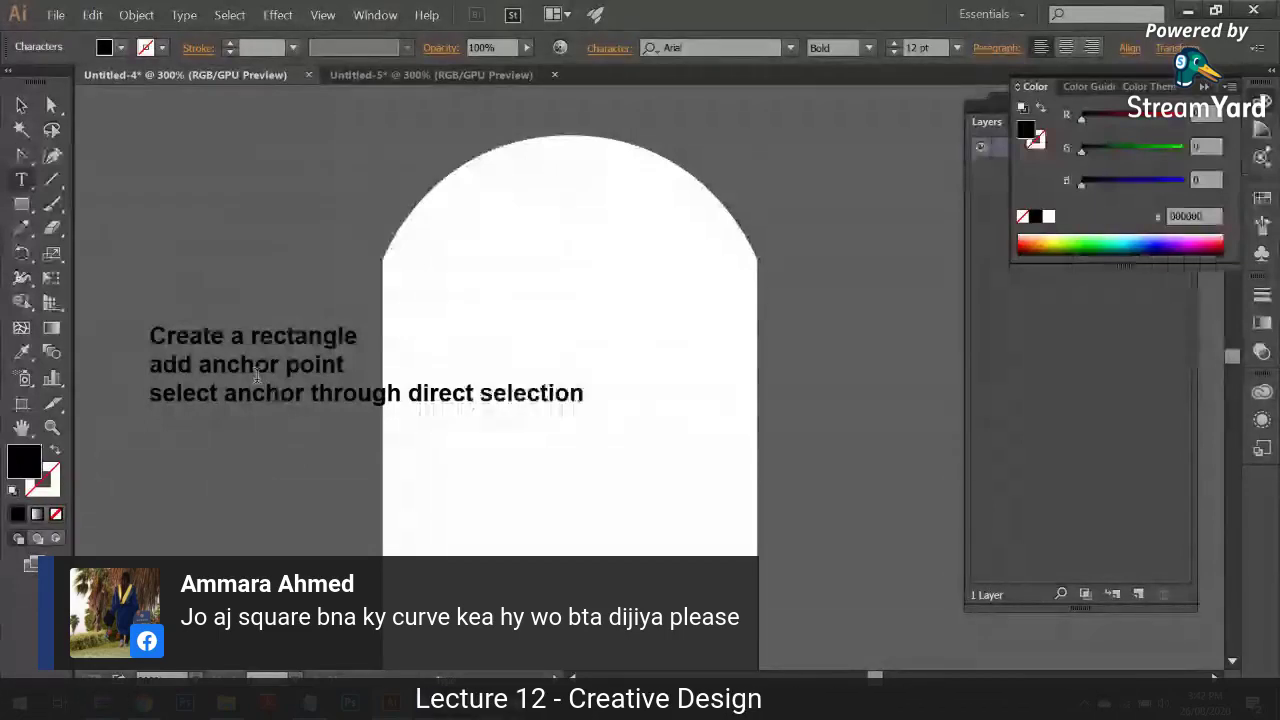
click(52, 155)
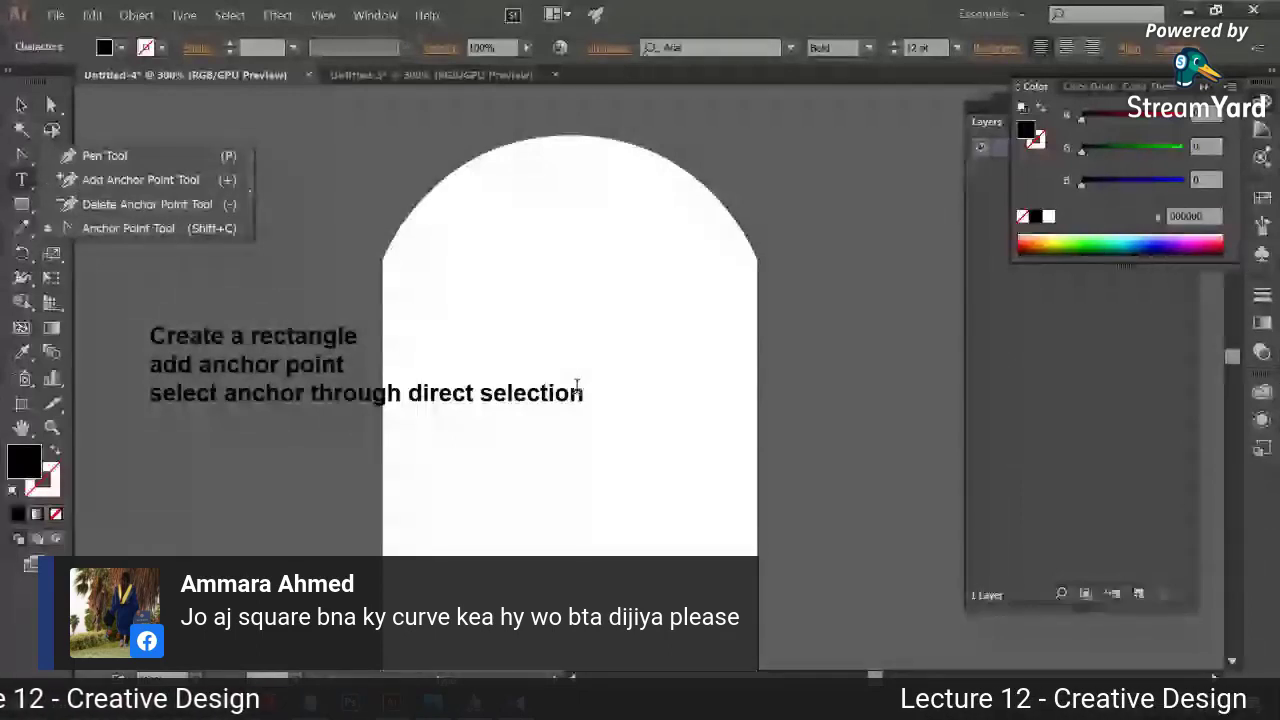
click(623, 394)
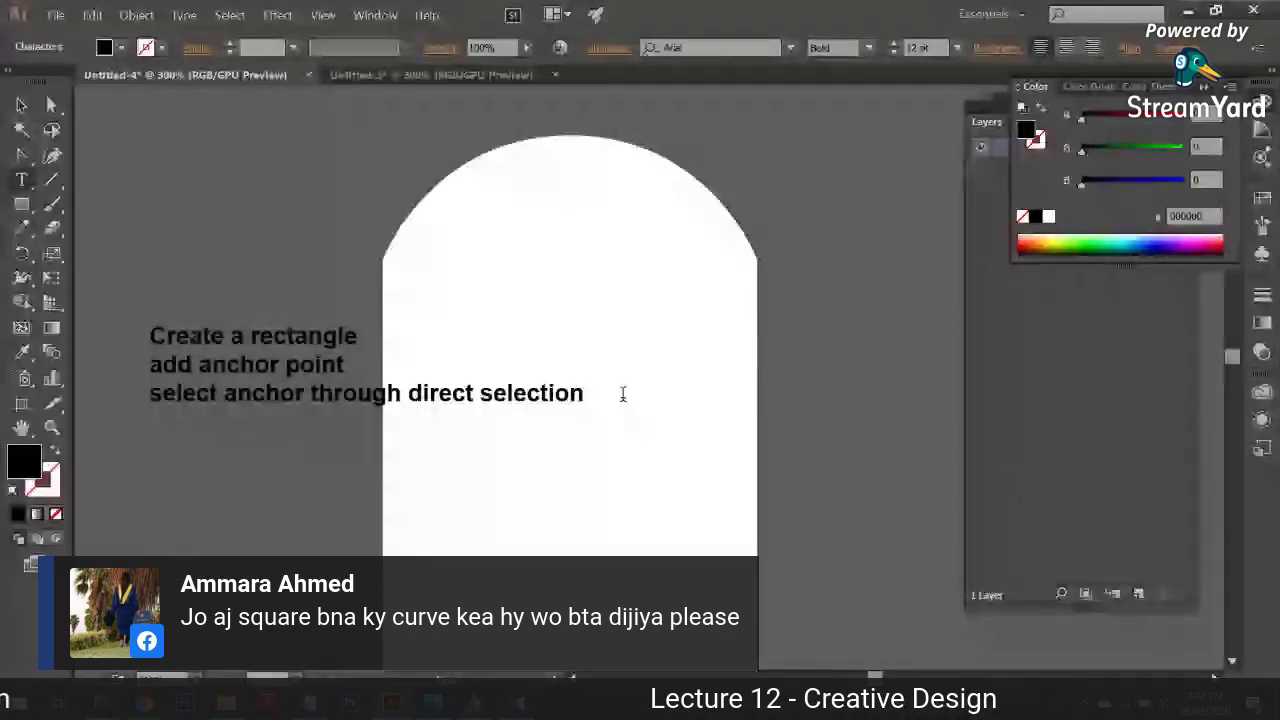
text(and take i)
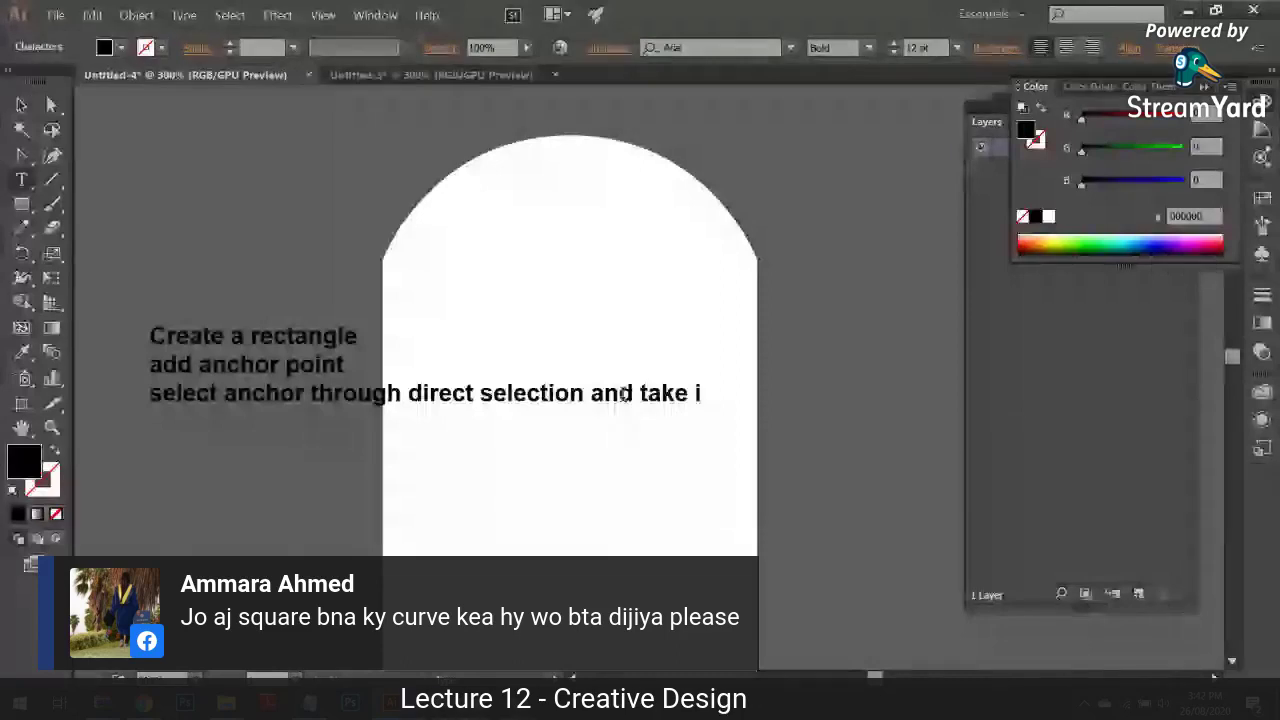
text(t to top.)
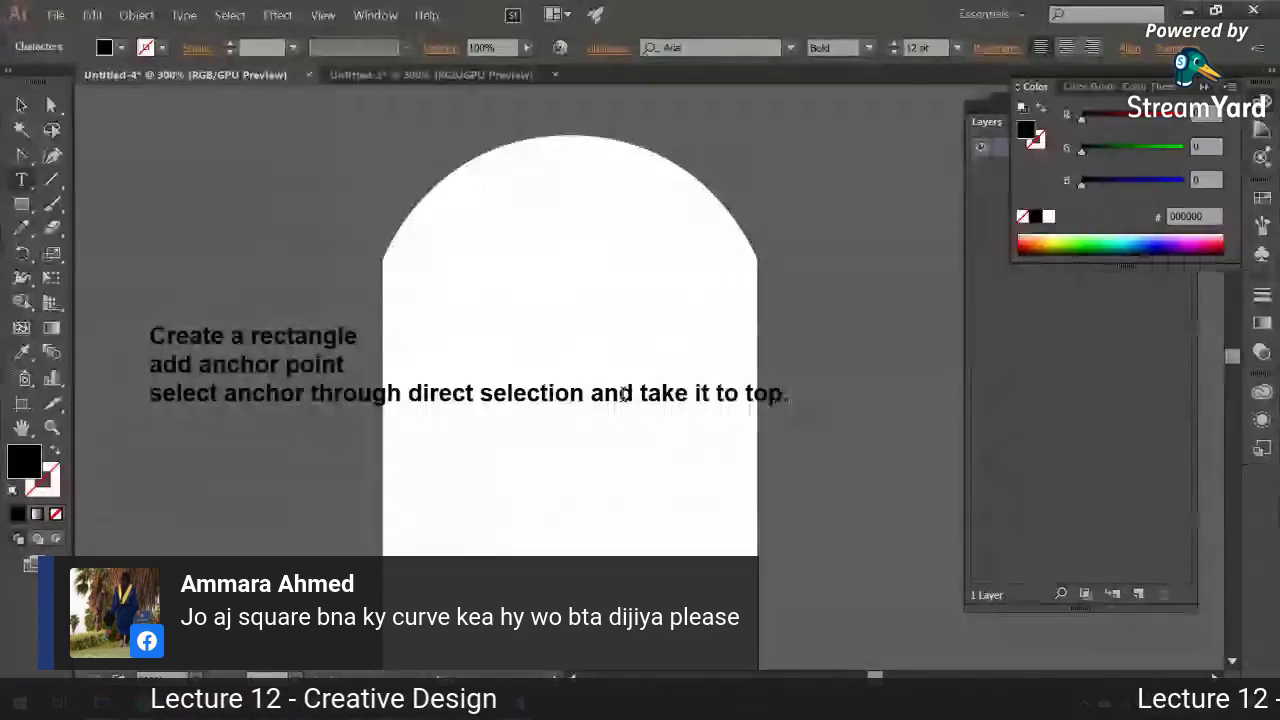
Step: Add the fourth line "Now use anchor point tool and click and hold that anchor point to give it cruve" to the note
key(Return)
text(Now use)
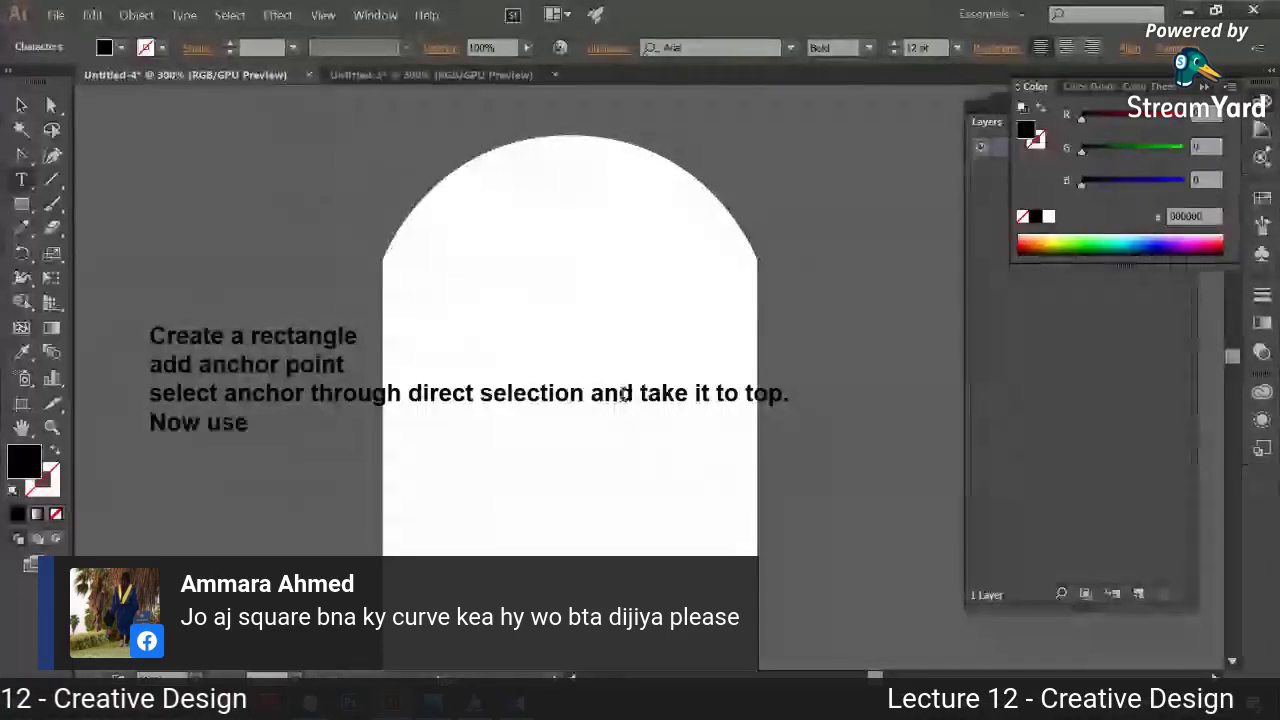
text( anchor)
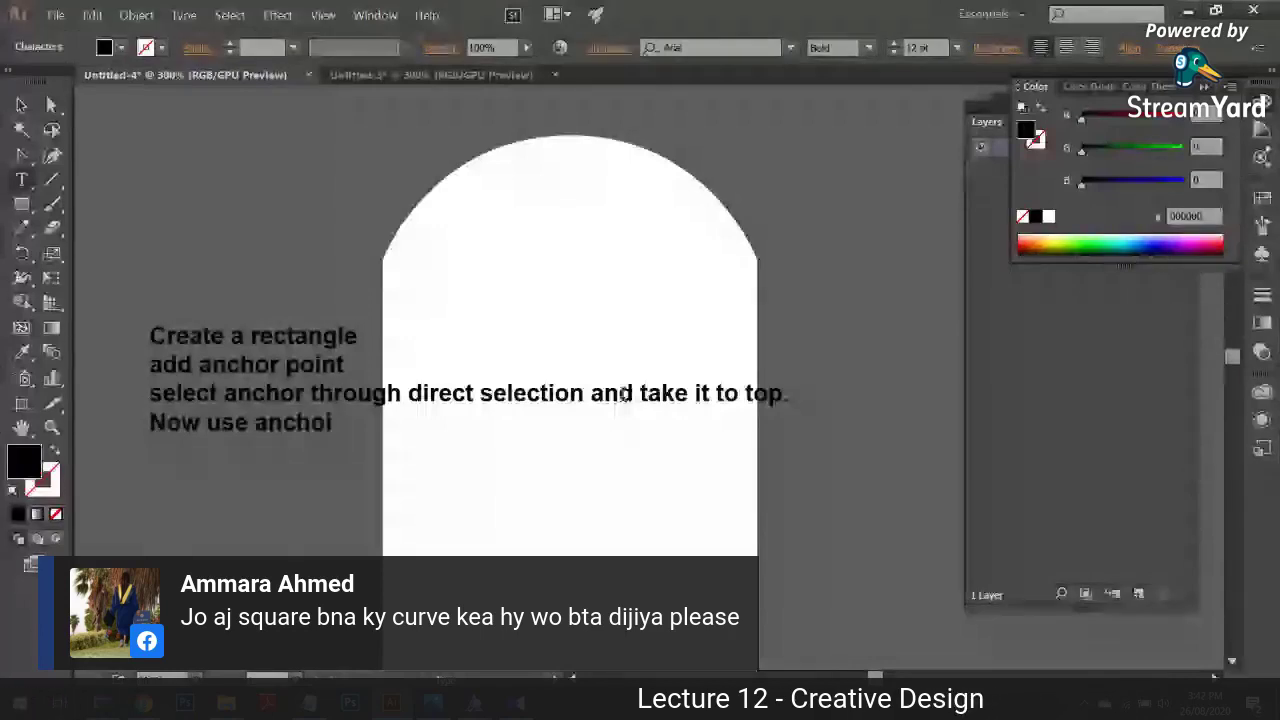
text( point too)
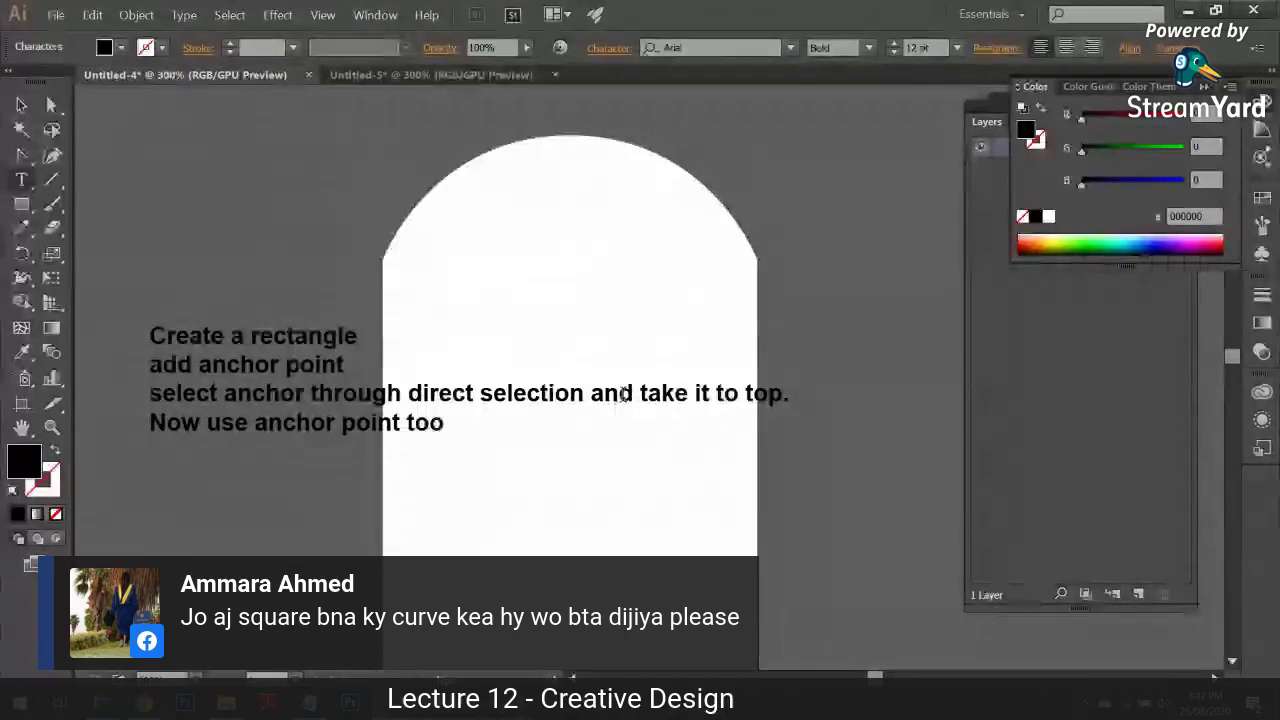
text(l and client)
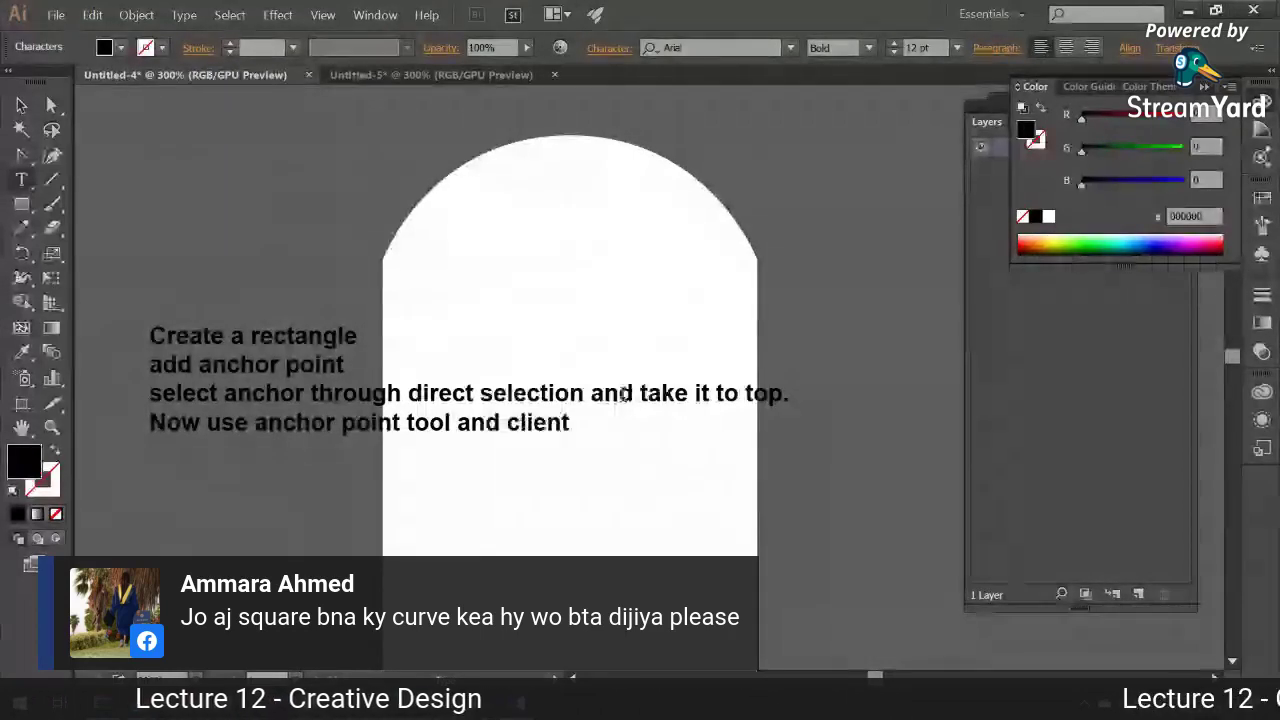
key(BackSpace)
key(BackSpace)
key(BackSpace)
key(BackSpace)
text(i)
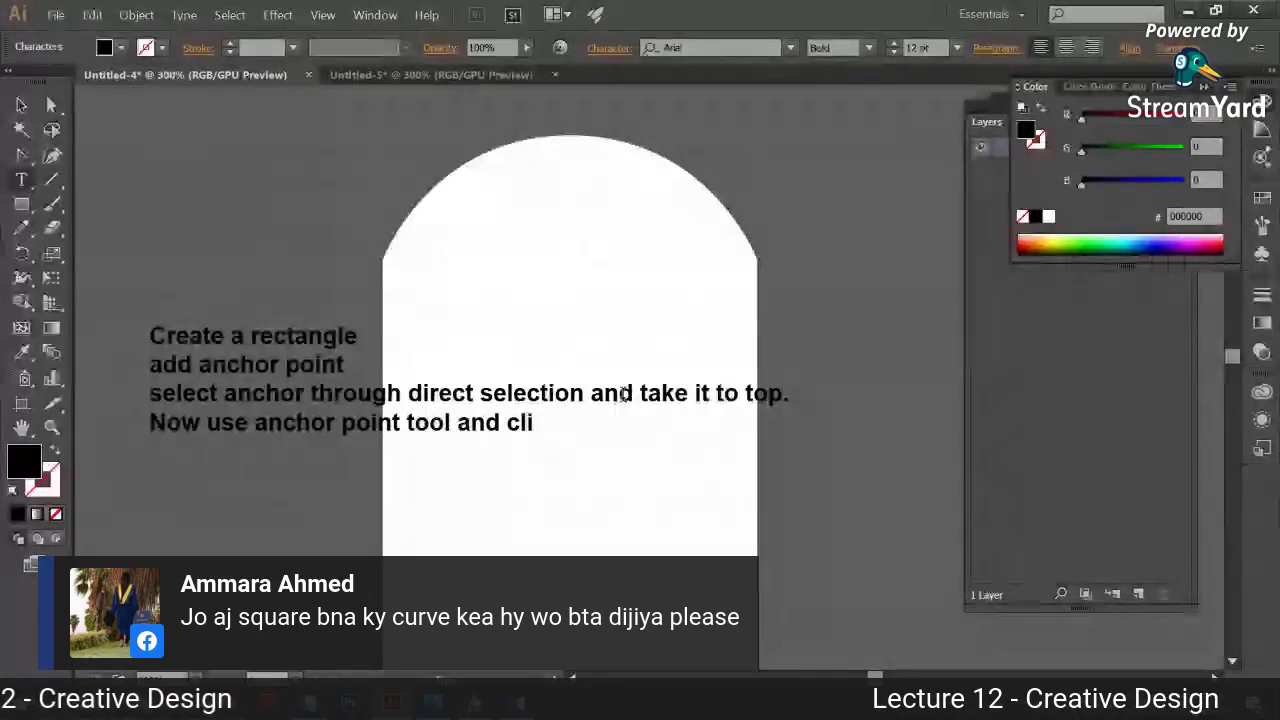
text(ck and hold that)
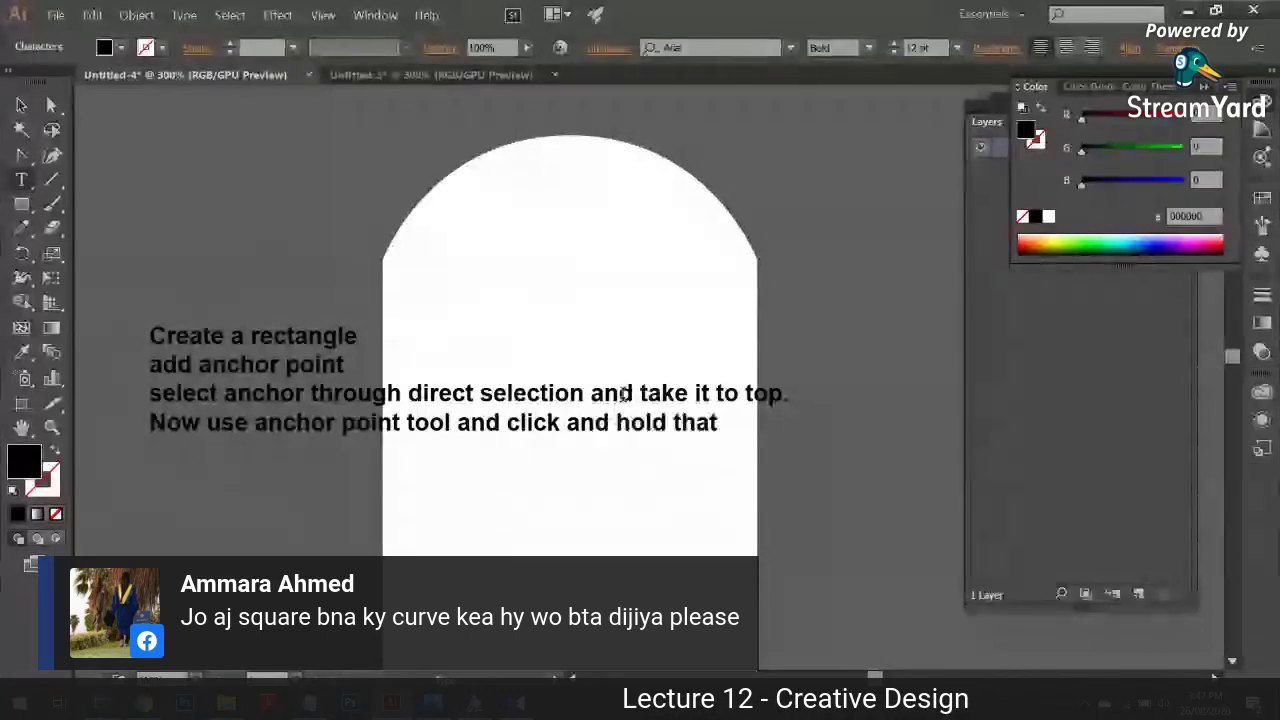
text( anchor point)
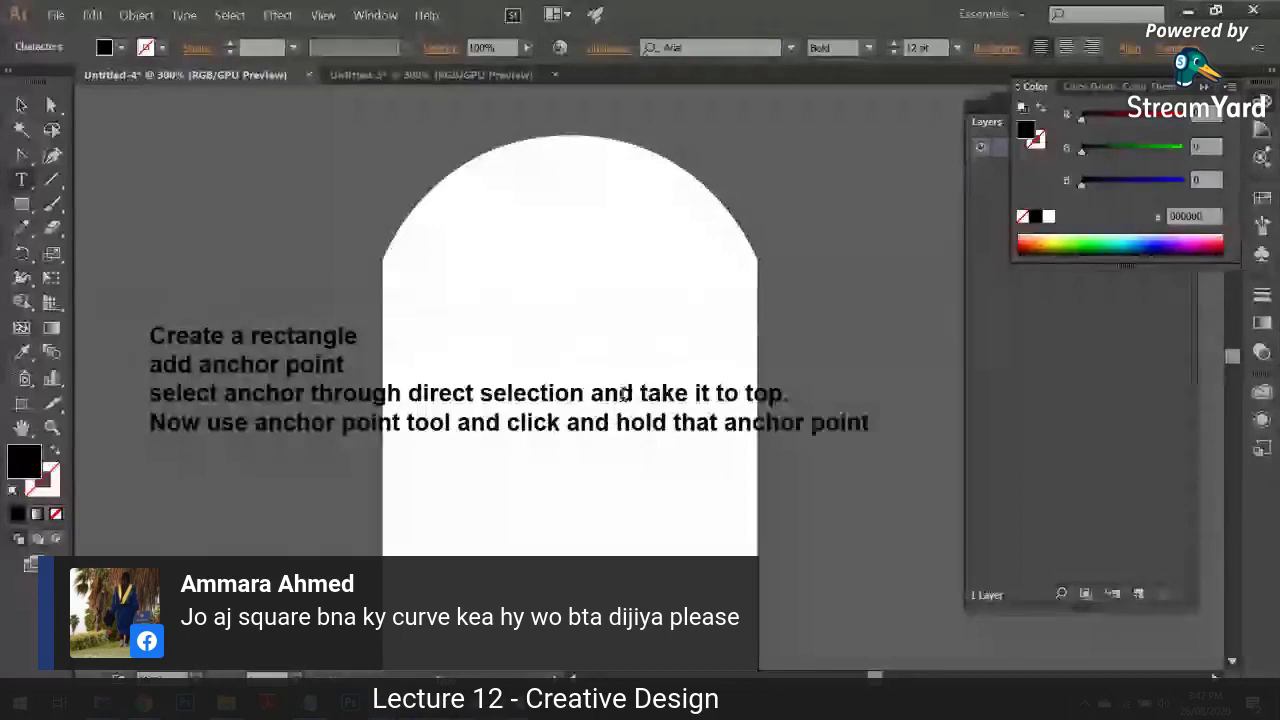
text( to give i)
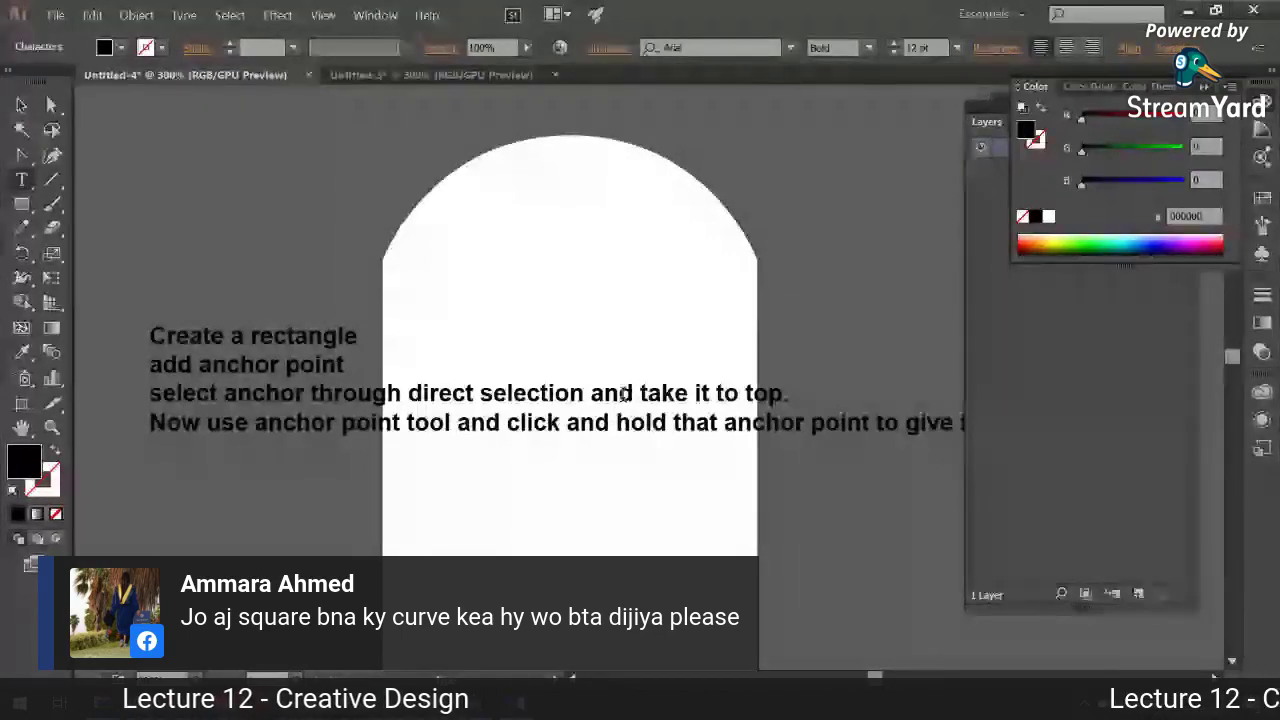
Step: Finish editing the instruction note and move it below the white arched shape
key(ctrl+a)
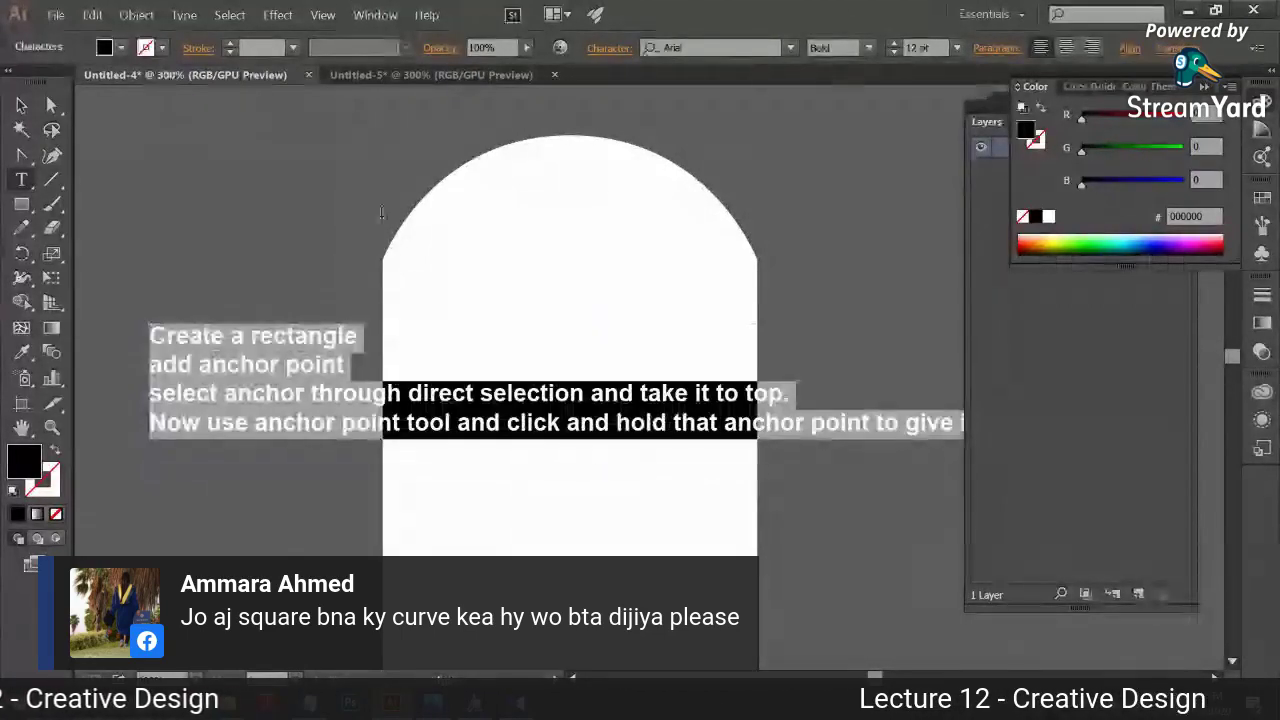
click(21, 105)
drag(413, 312, 310, 262)
drag(620, 388, 400, 418)
drag(400, 420, 587, 592)
key(ctrl+minus)
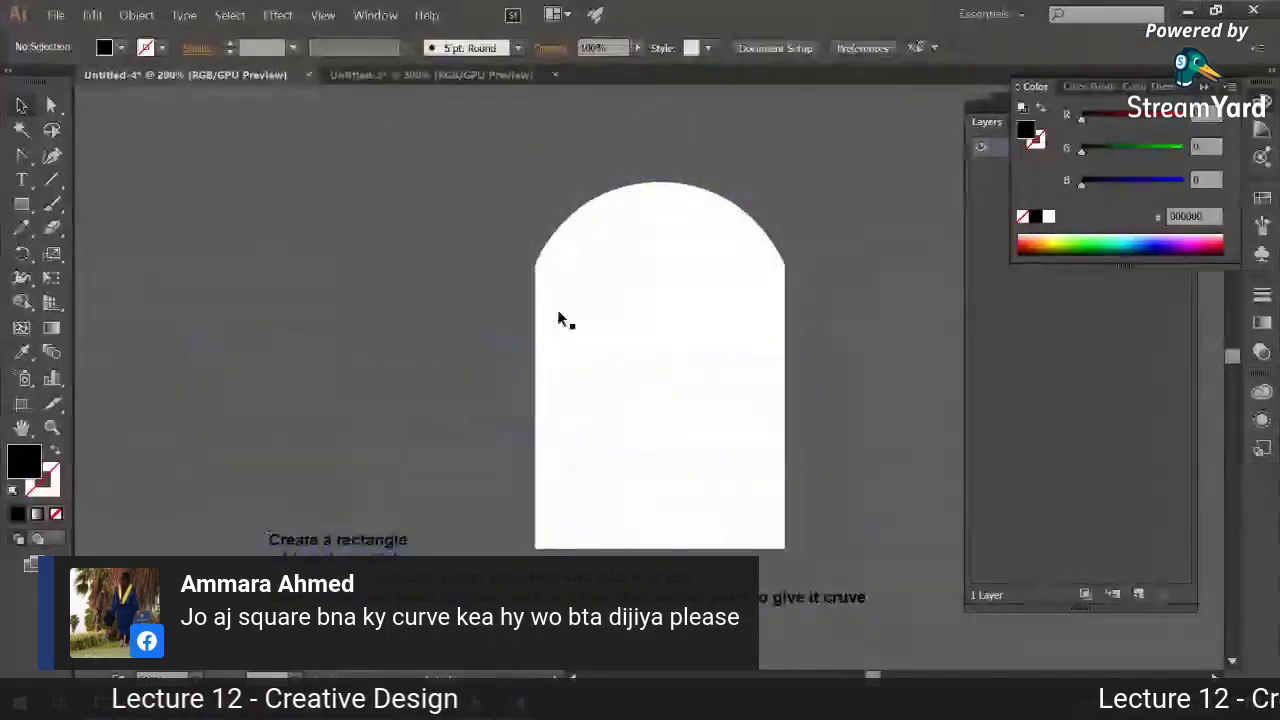
Step: Delete the arched shape and draw a new white rectangle, slightly taller than wide, above the note
click(558, 317)
key(Delete)
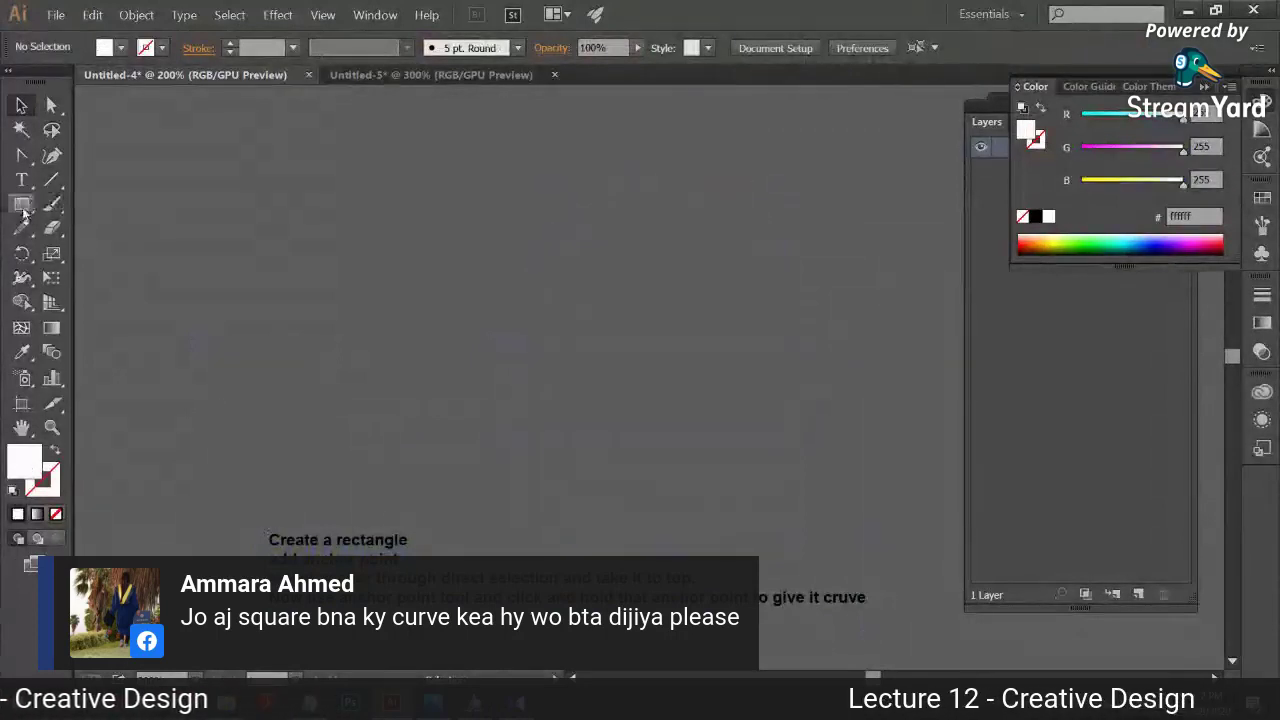
key(m)
drag(720, 441, 802, 497)
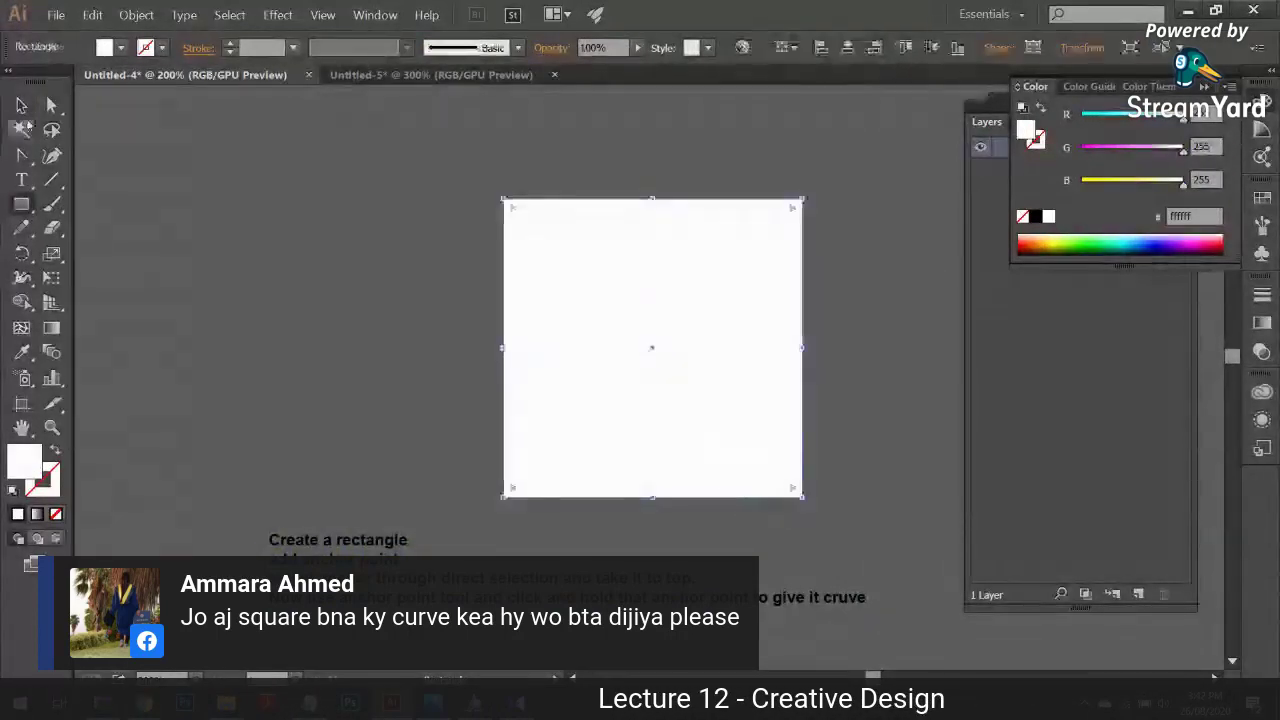
key(Delete)
mouse_move(487, 219)
mouse_down()
mouse_move(749, 489)
mouse_move(747, 517)
mouse_up()
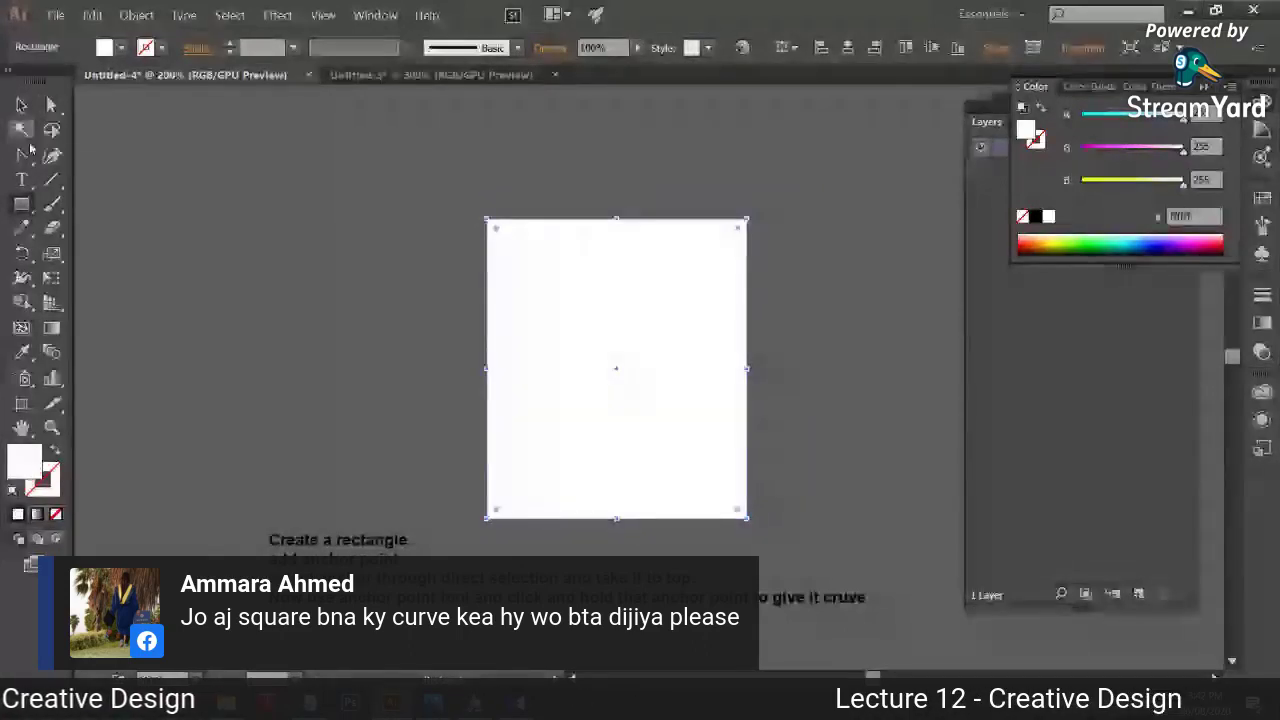
Step: Add an anchor point at the middle of the rectangle's top edge and raise it with Direct Selection to form a peak
click(22, 155)
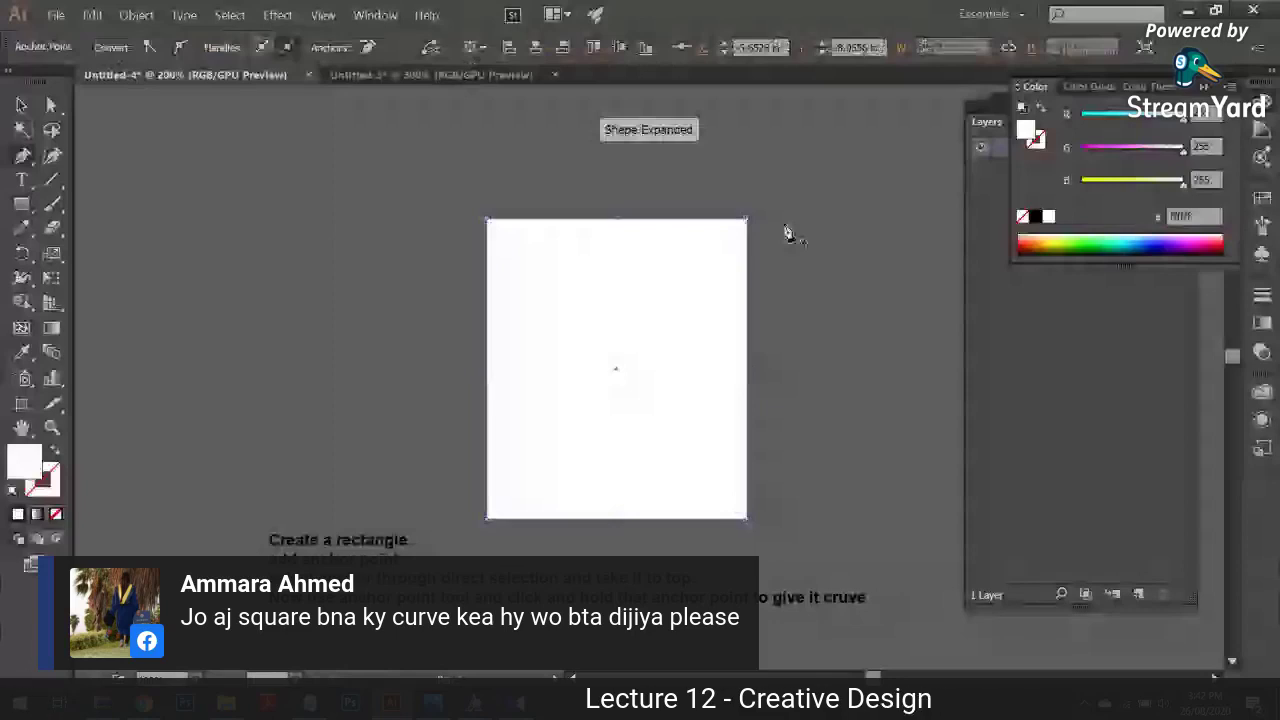
key(v)
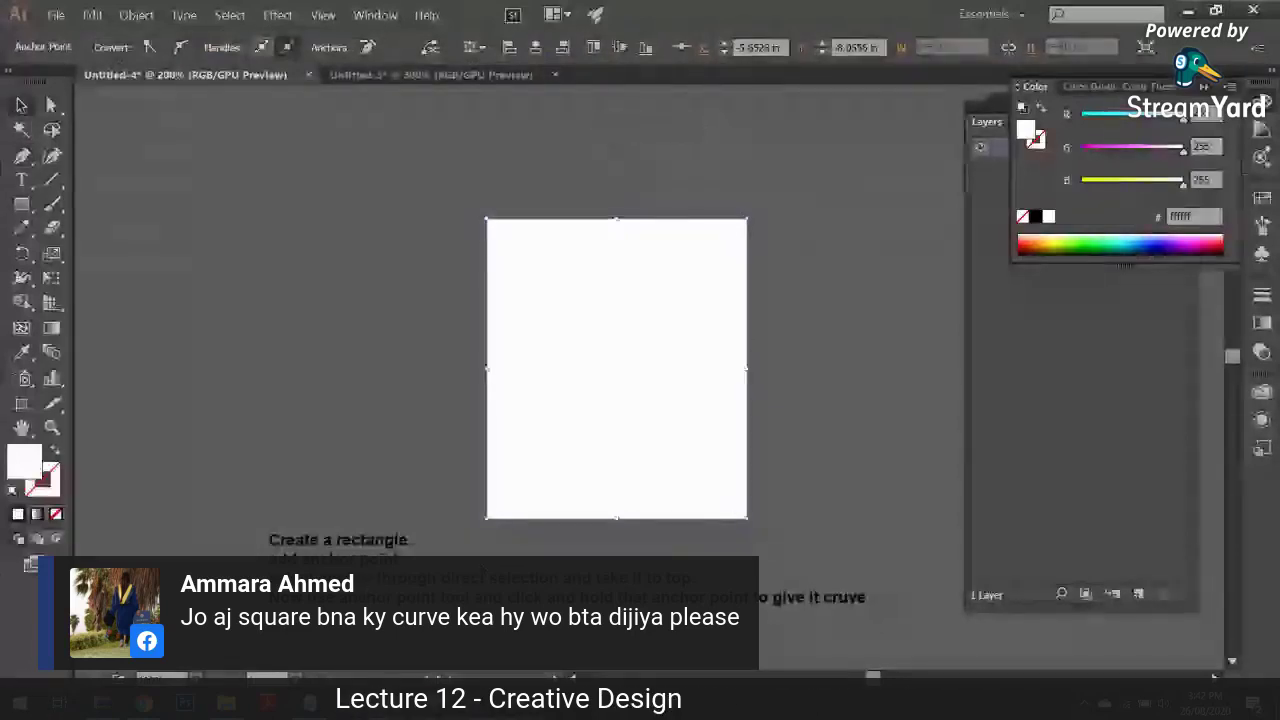
key(a)
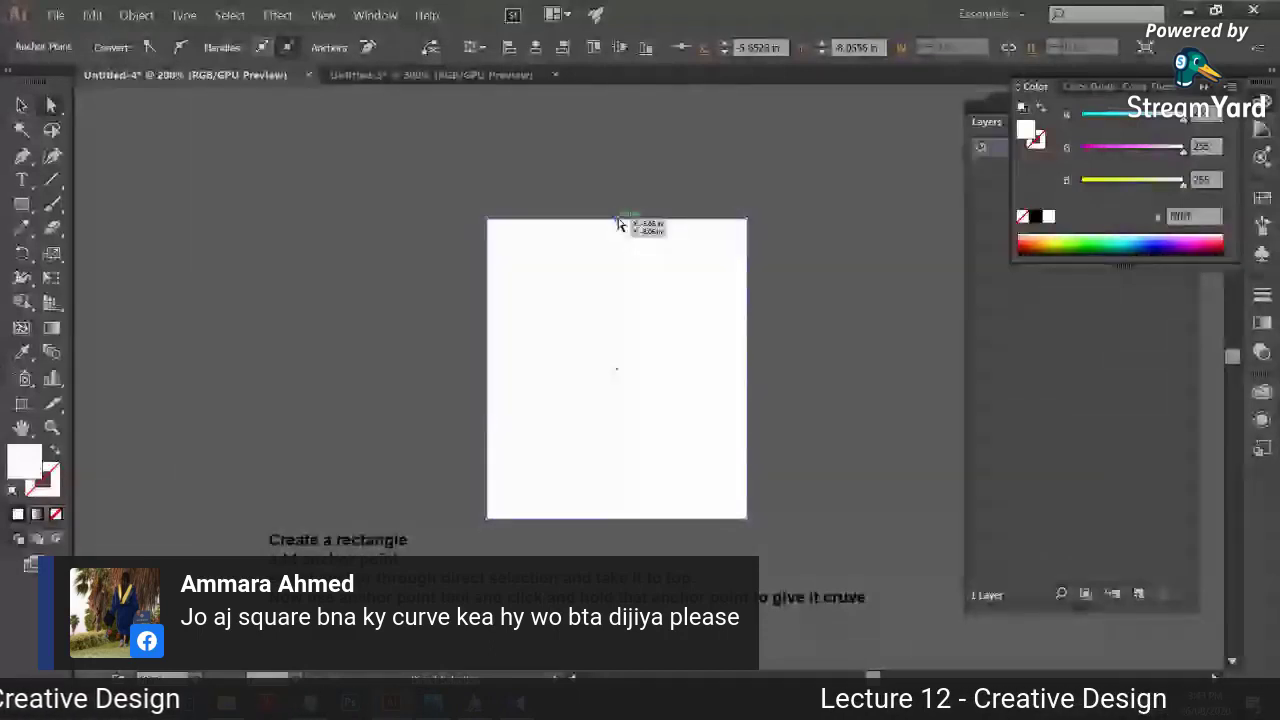
drag(618, 220, 616, 134)
Step: Round the peak into a smooth arch by pulling horizontal curve handles from its apex with the Anchor Point tool, and deselect the shape
drag(22, 155, 122, 222)
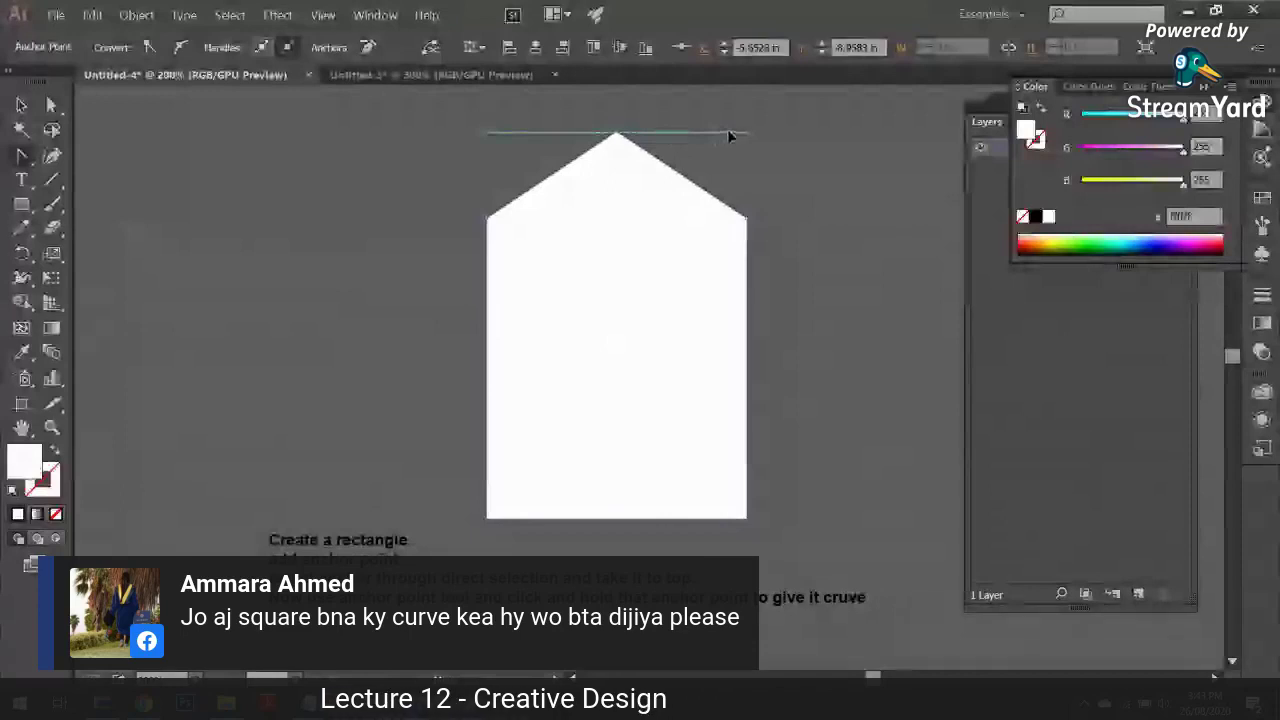
drag(740, 137, 742, 136)
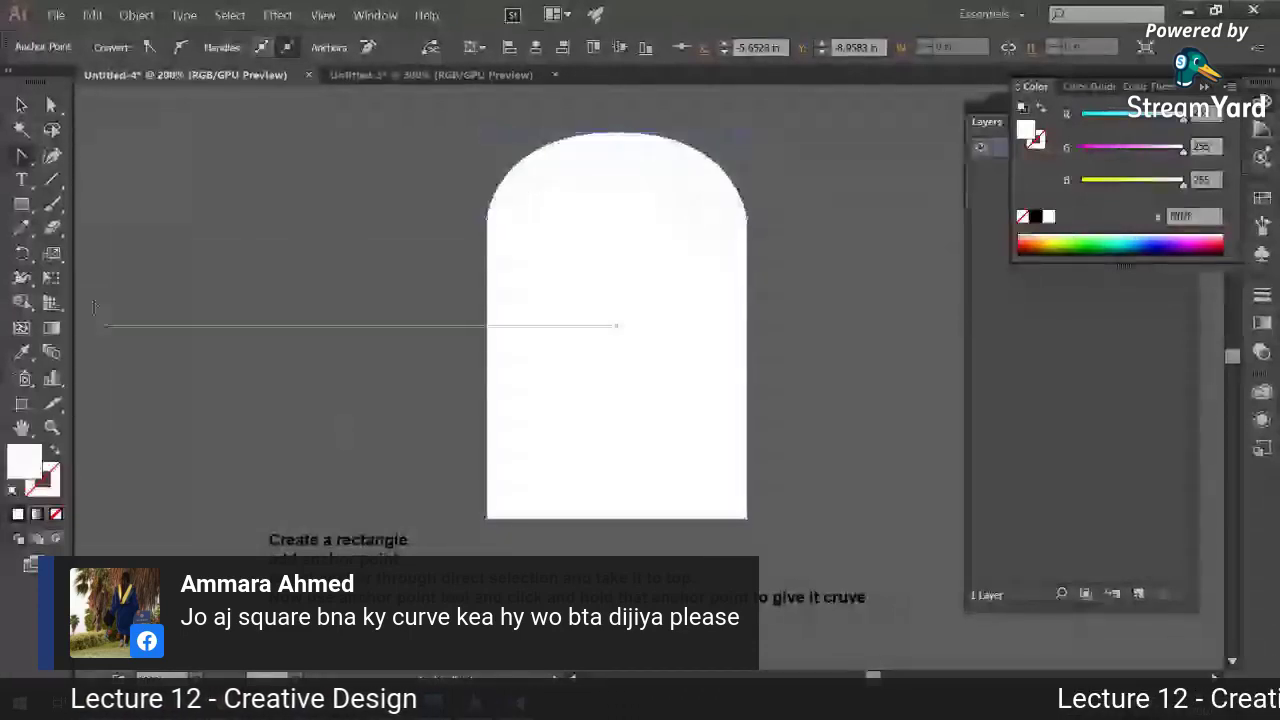
click(24, 108)
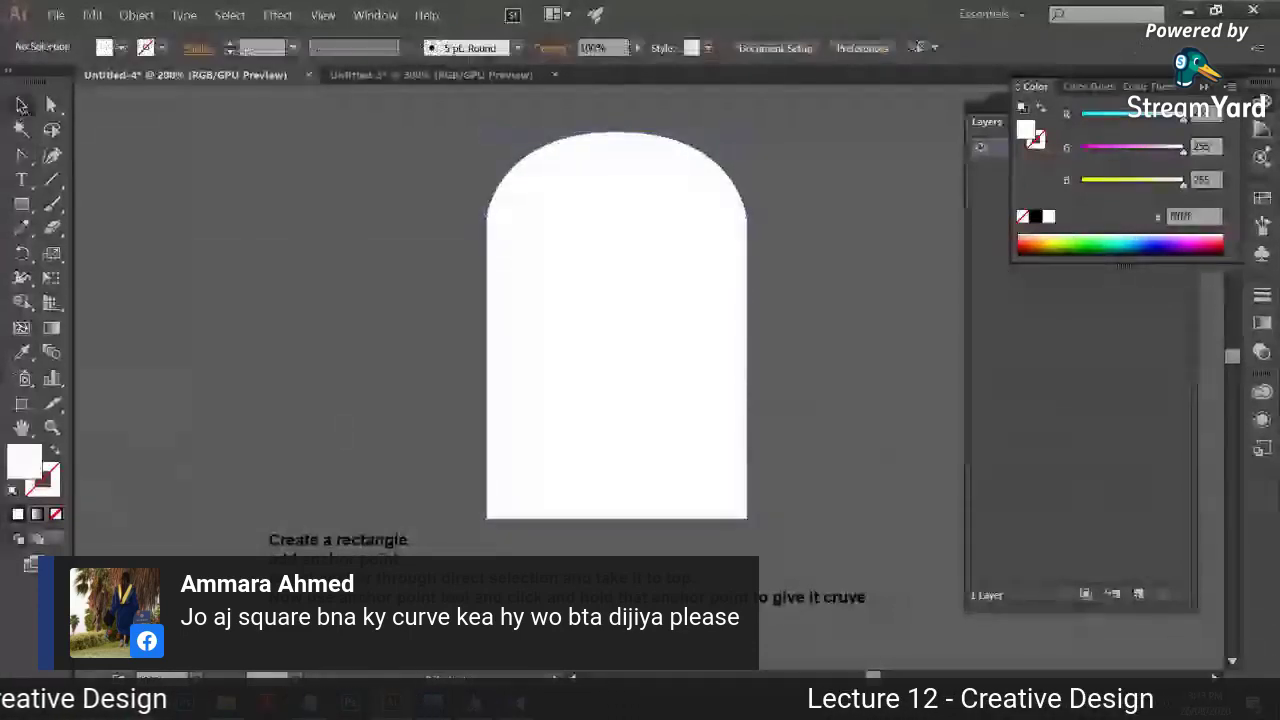
Step: Check the viewer comments in StreamYard, return to Illustrator, and draw a large white circle on an empty area away from the arch
key(alt+Tab)
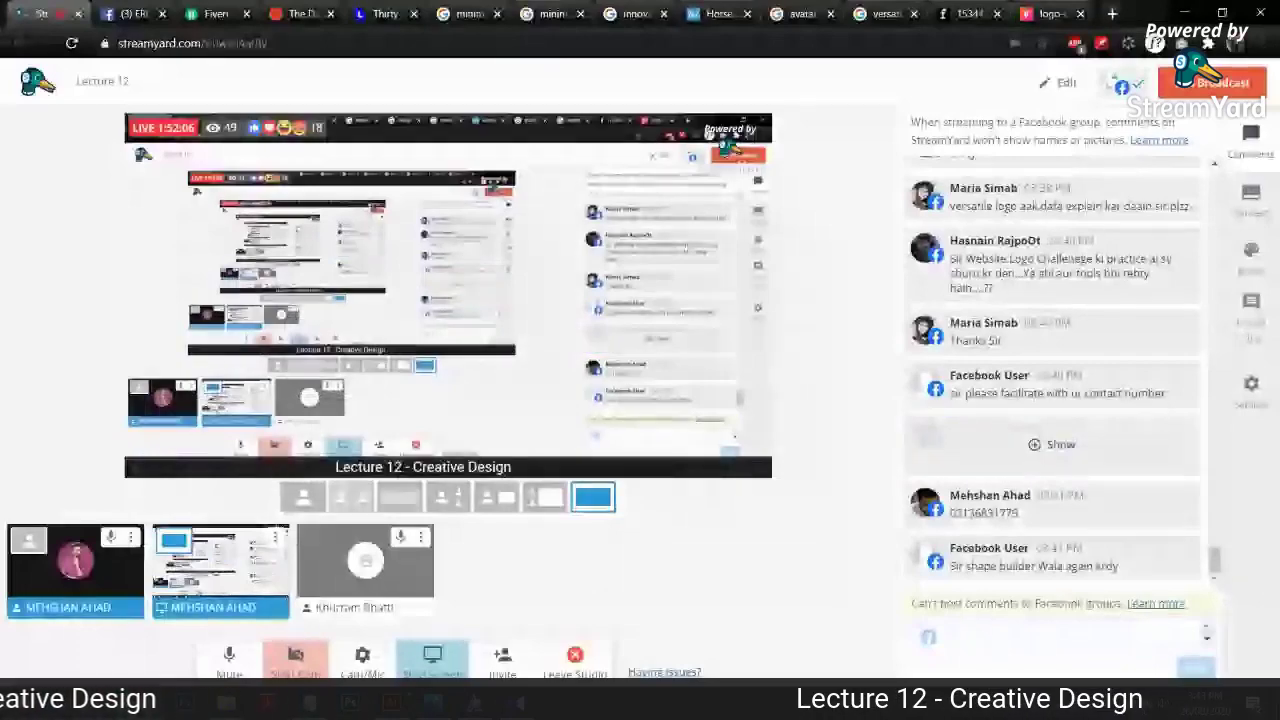
key(alt+Tab)
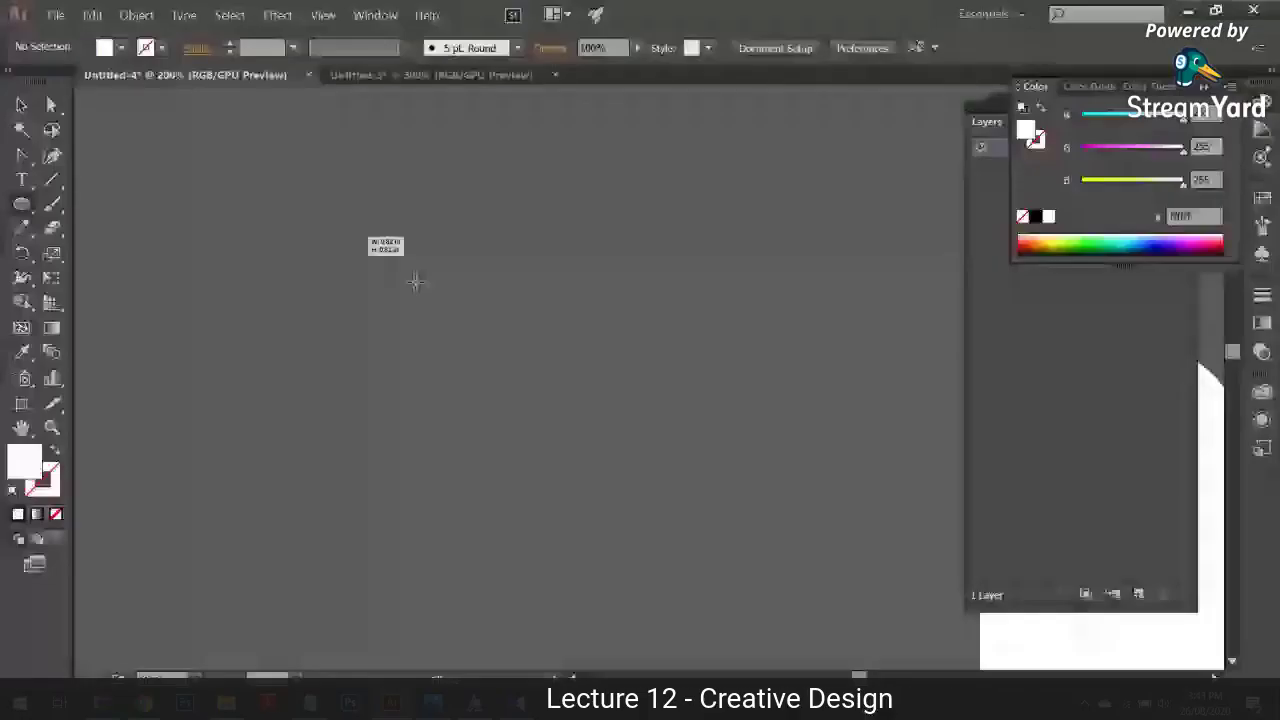
drag(415, 282, 652, 560)
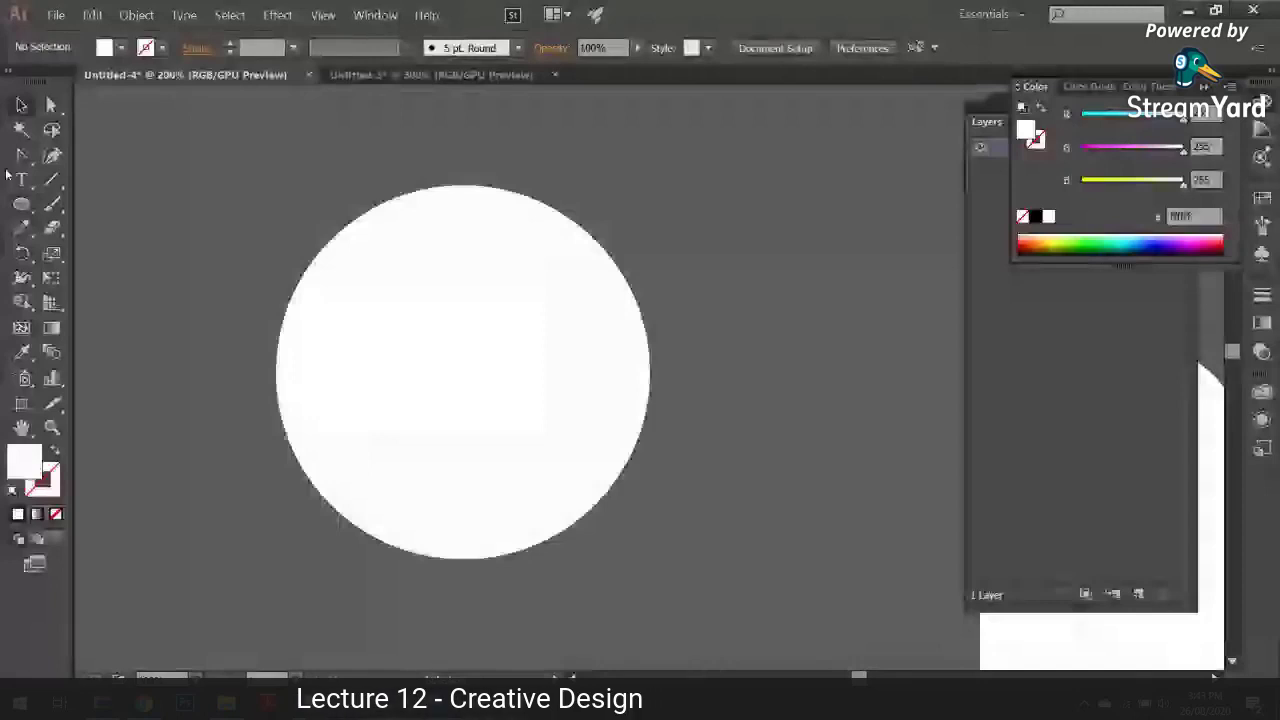
Step: Duplicate the white circle sideways by about half its width so both overlap, and activate Shape Builder on the pair
drag(362, 303, 549, 304)
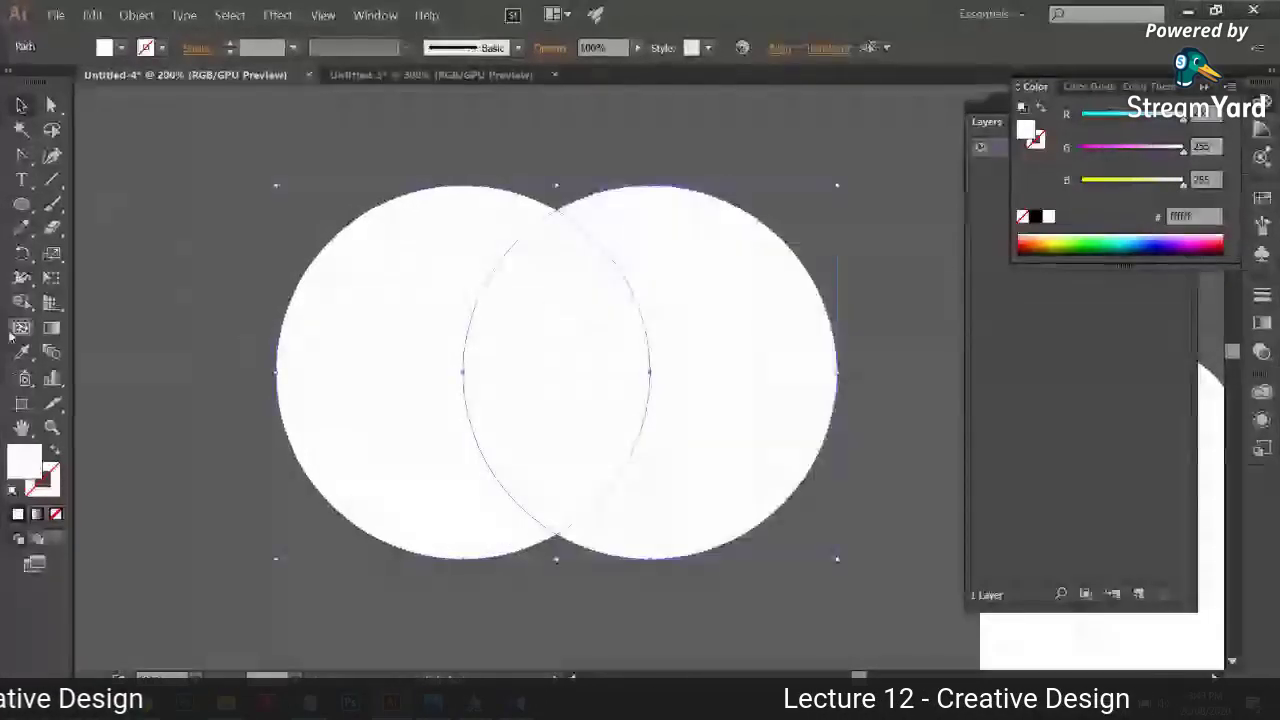
click(55, 300)
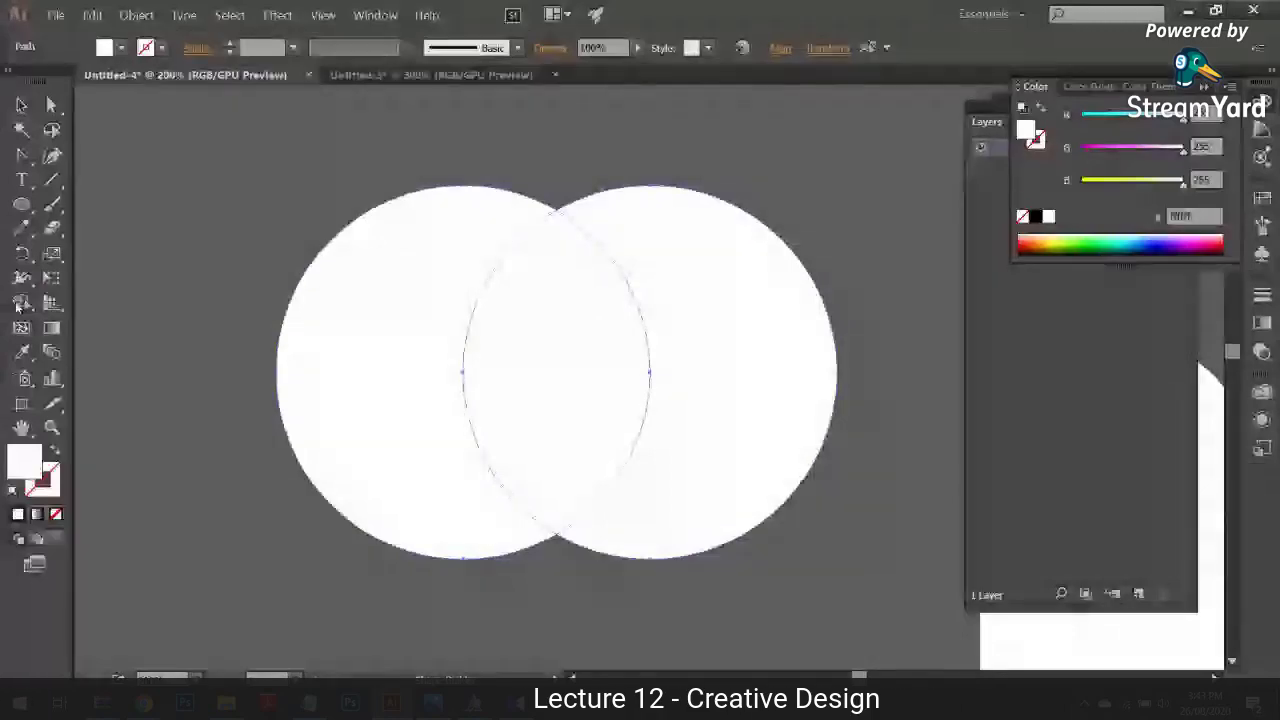
click(18, 306)
Step: Try removing both outer crescents with Shape Builder to leave only the overlapping lens, and undo both removals
mouse_move(830, 325)
mouse_down()
mouse_move(735, 323)
mouse_move(757, 322)
mouse_up()
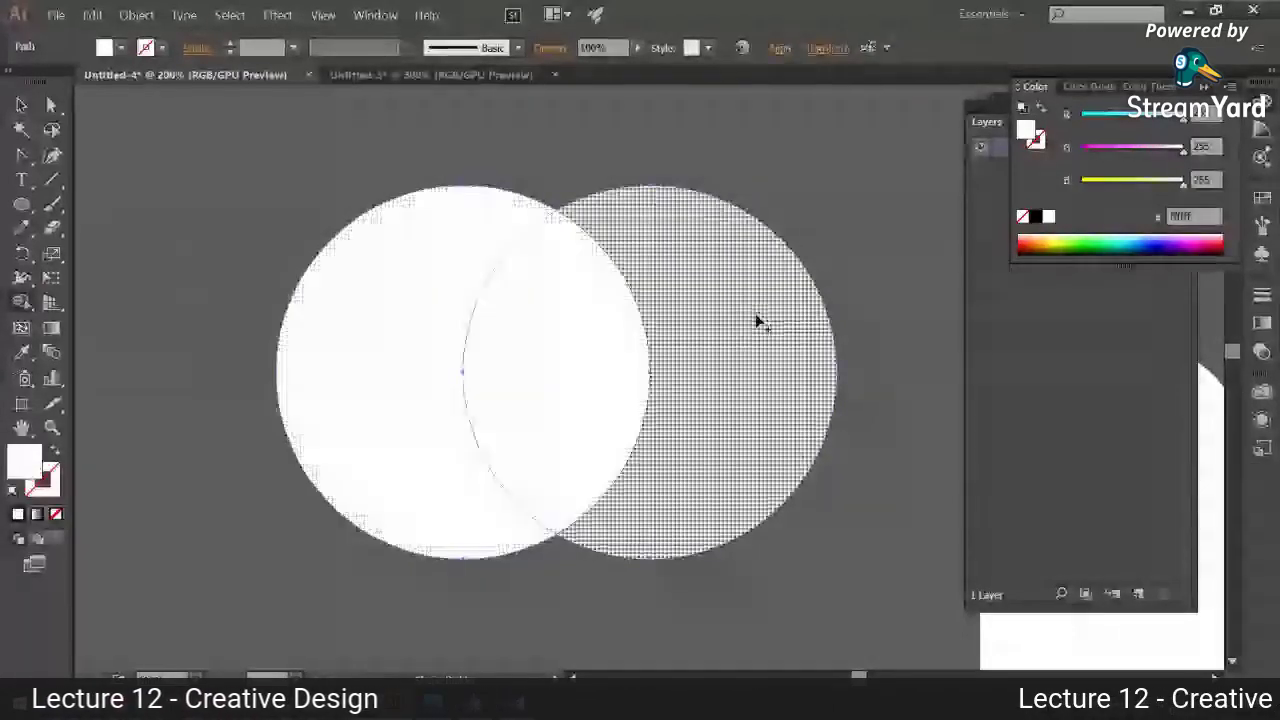
alt+click(370, 376)
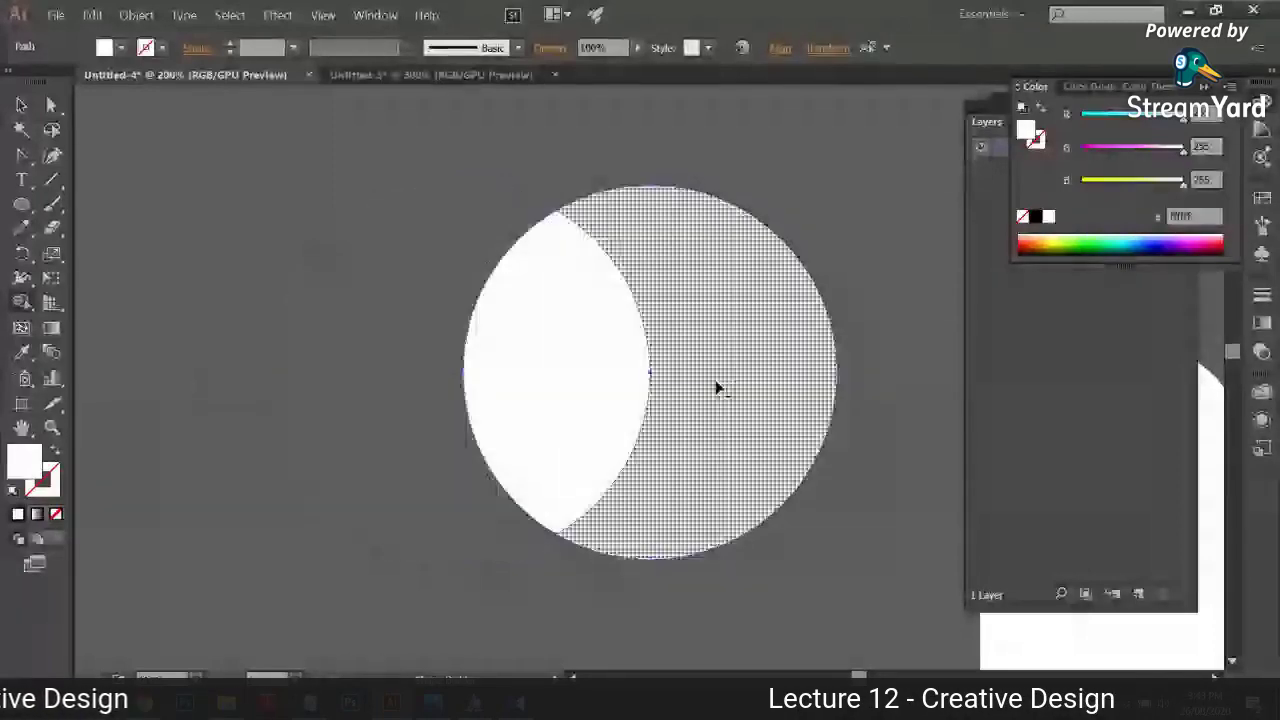
alt+click(716, 388)
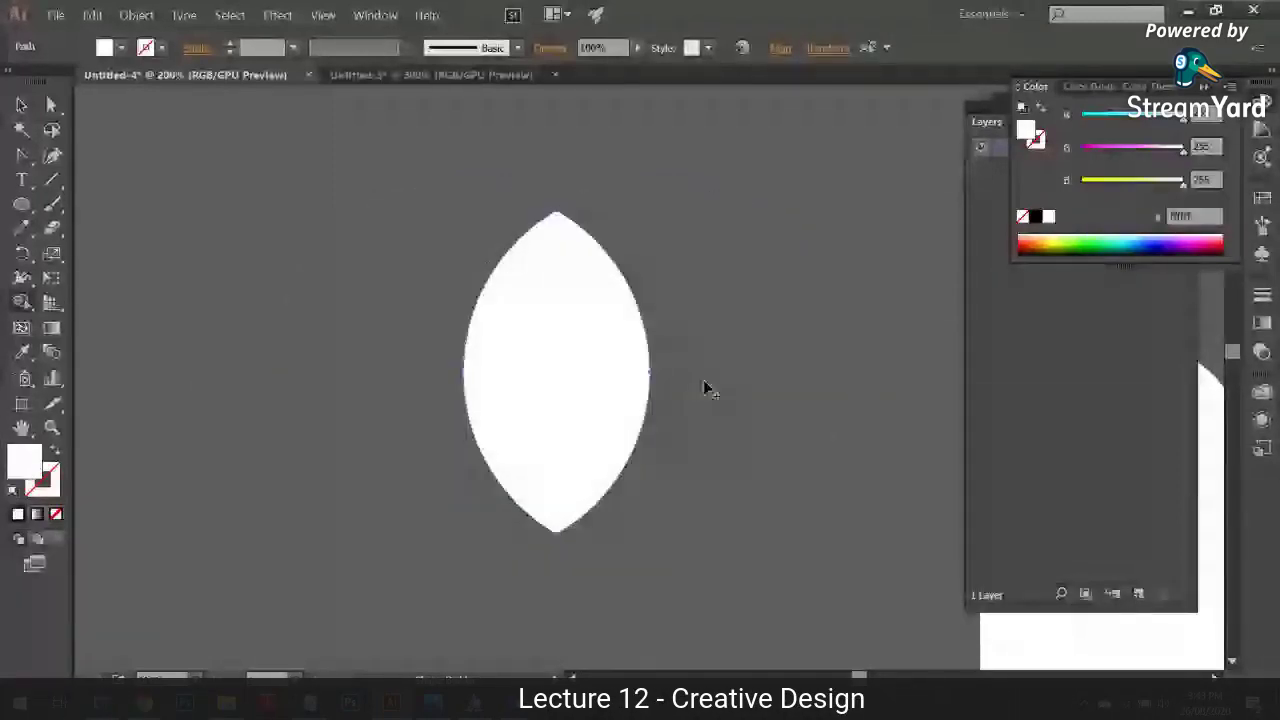
key(ctrl+z)
key(ctrl+z)
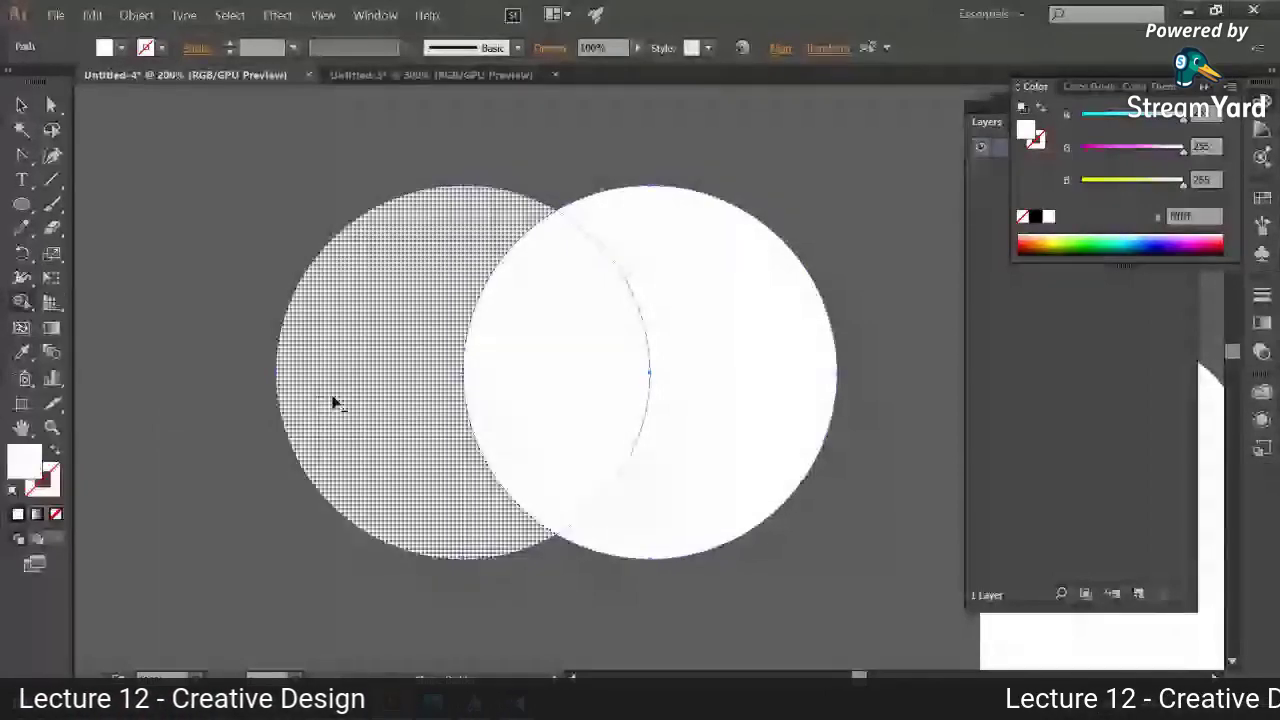
Step: Remove the first circle's outer crescent and the overlapping lens with Shape Builder to leave a white crescent moon
mouse_move(334, 400)
alt+mouse_down()
mouse_move(570, 380)
mouse_move(389, 386)
alt+mouse_up()
key(ctrl+z)
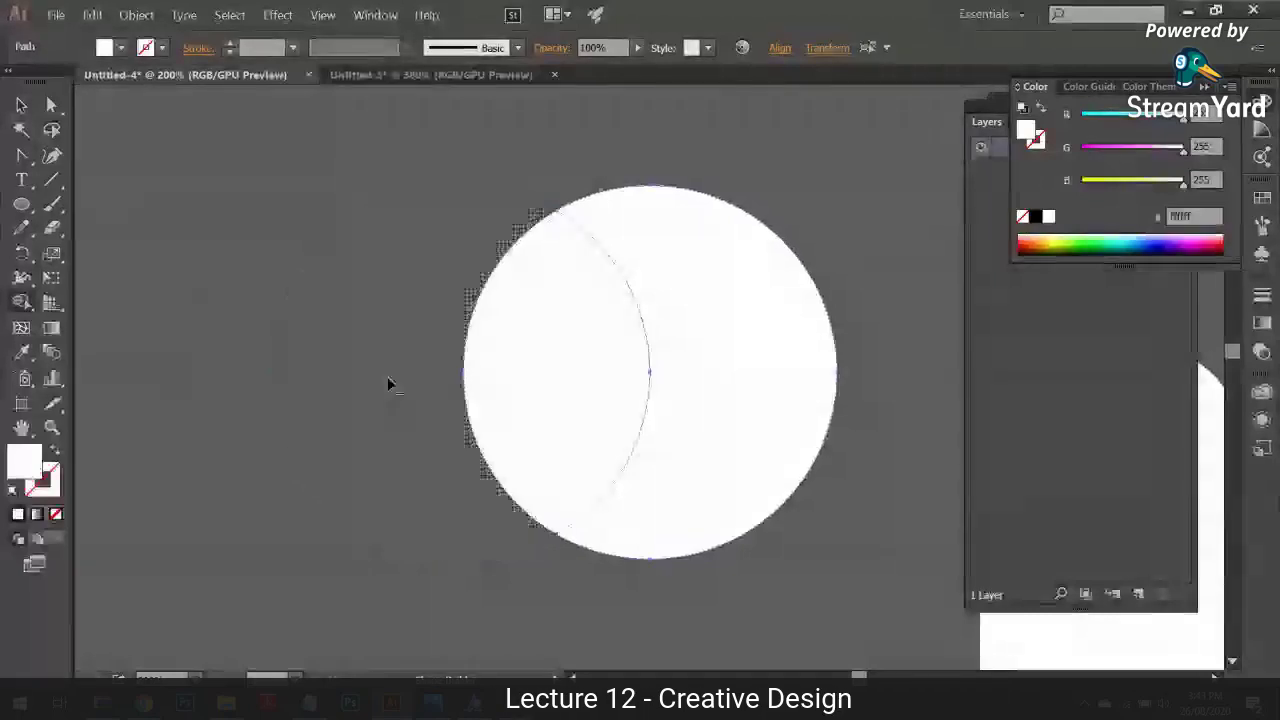
alt+click(557, 382)
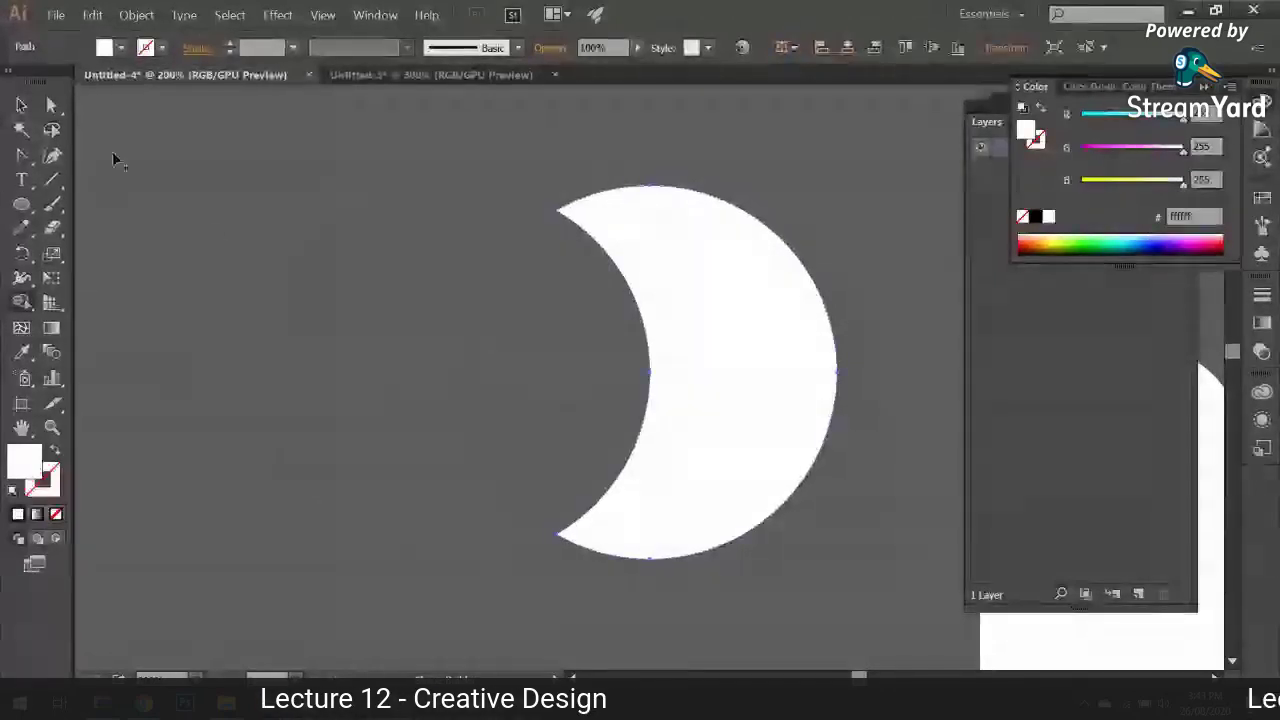
key(v)
Step: Switch to StreamYard in Chrome and display the viewer's request for the Shape Builder demonstration on the stream
mouse_move(145, 702)
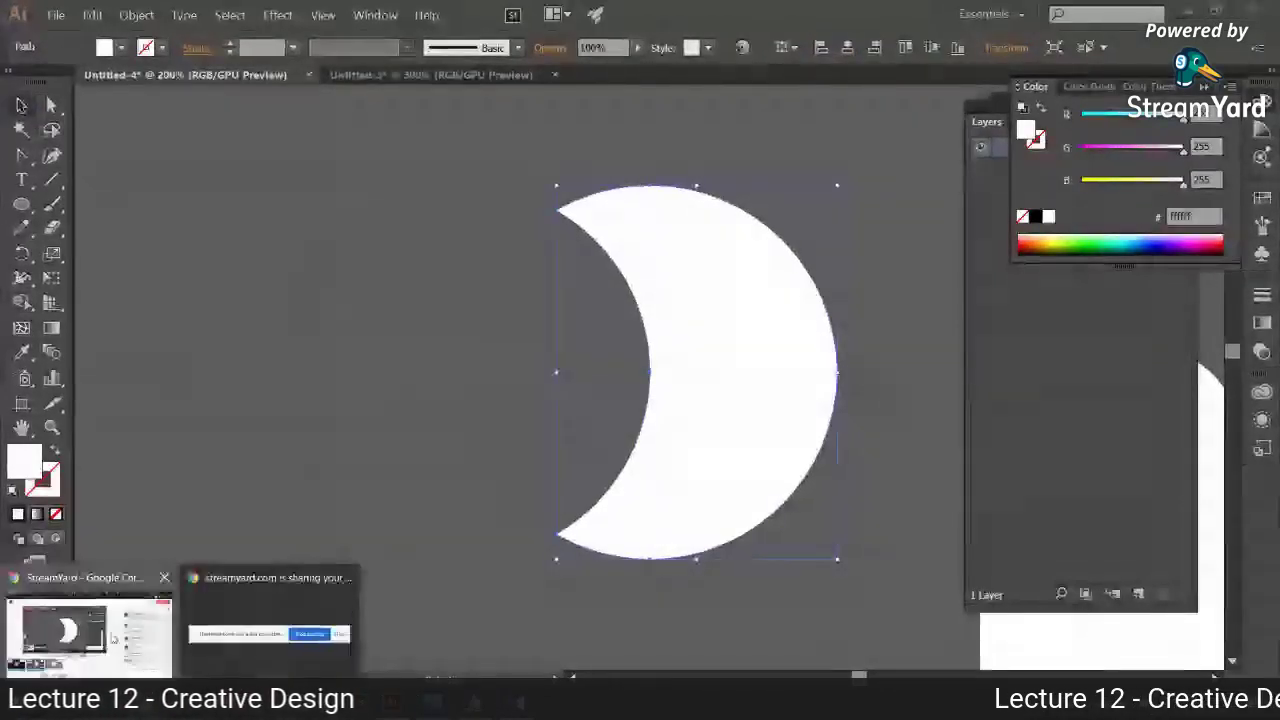
click(113, 637)
click(1035, 491)
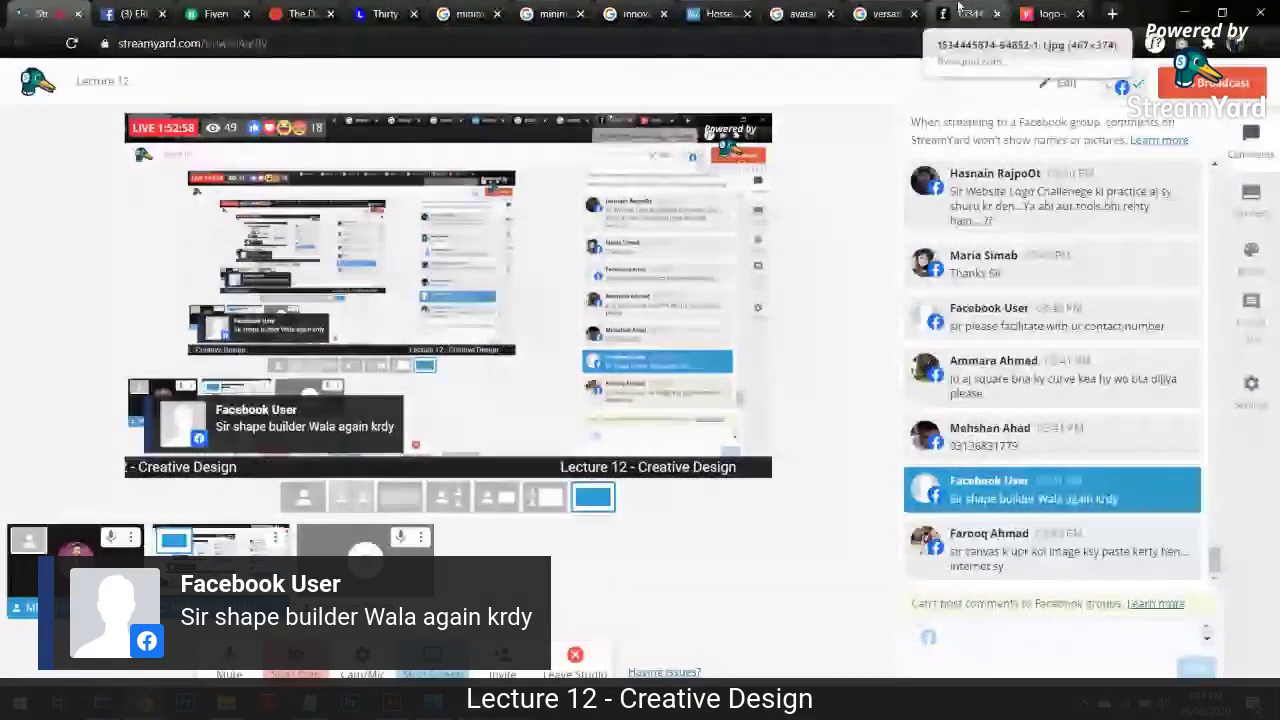
Step: Save the YourCompany logo from the versatile logo image results to Downloads, and place the file in the Illustrator document beside the crescent
click(885, 13)
right_click(977, 182)
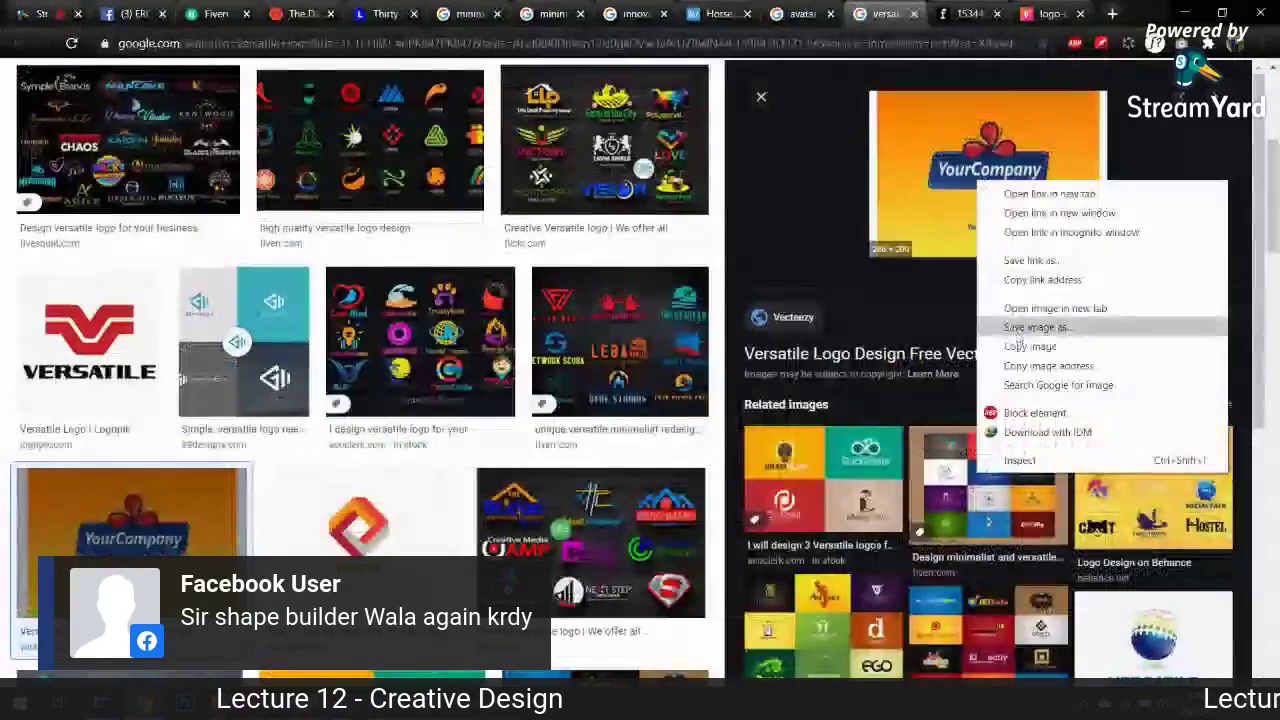
click(1030, 327)
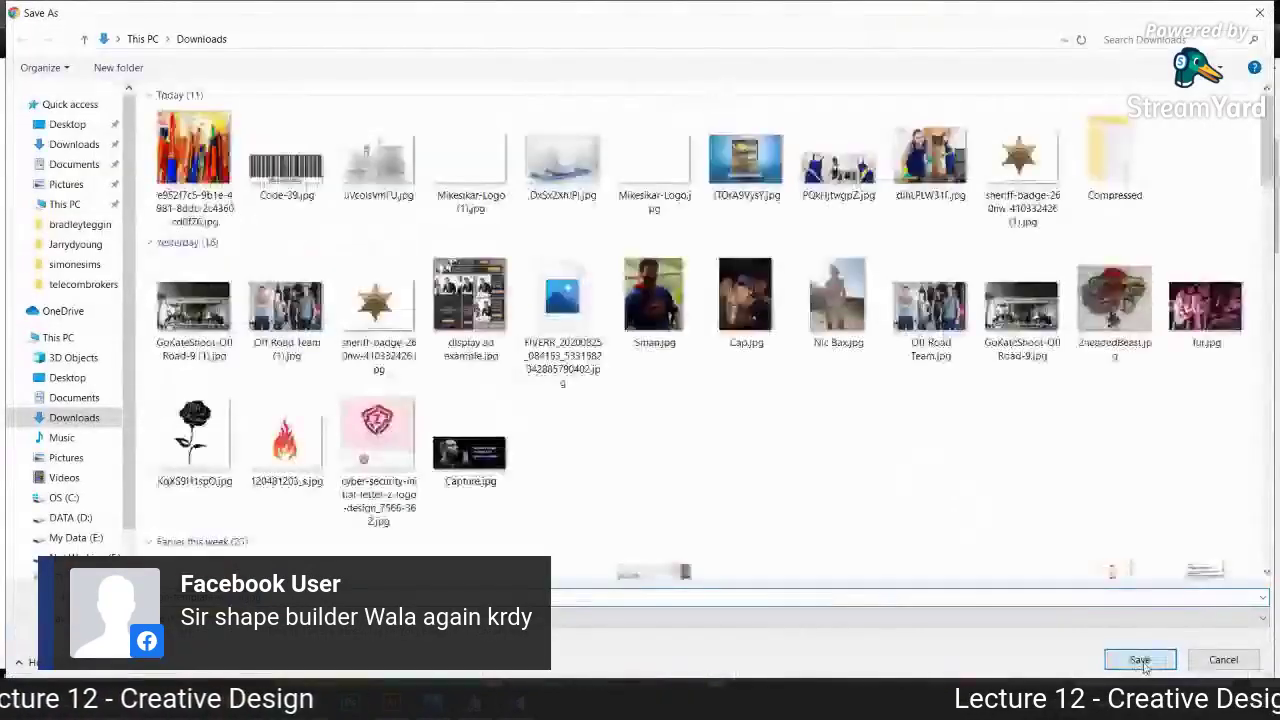
click(1140, 661)
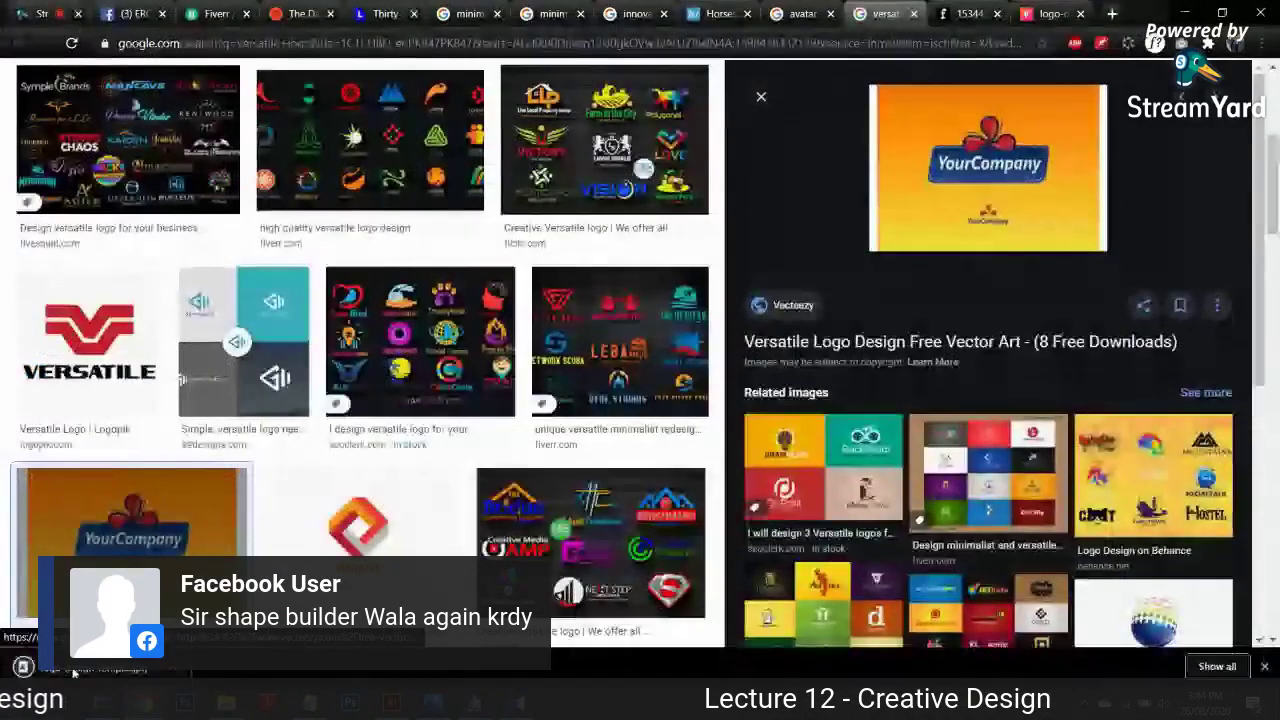
click(392, 702)
drag(392, 702, 370, 478)
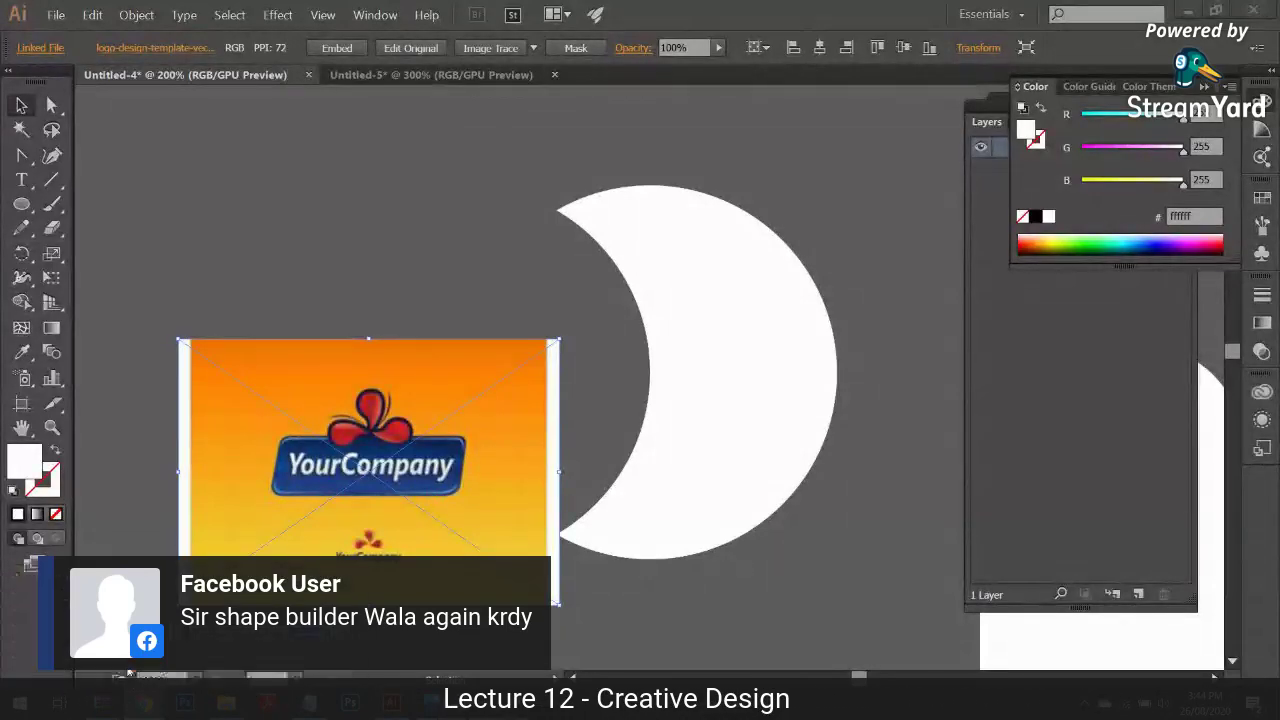
Step: Display the viewer's question about tracing curves with the Pen tool on the StreamYard broadcast, and return to Illustrator
click(145, 702)
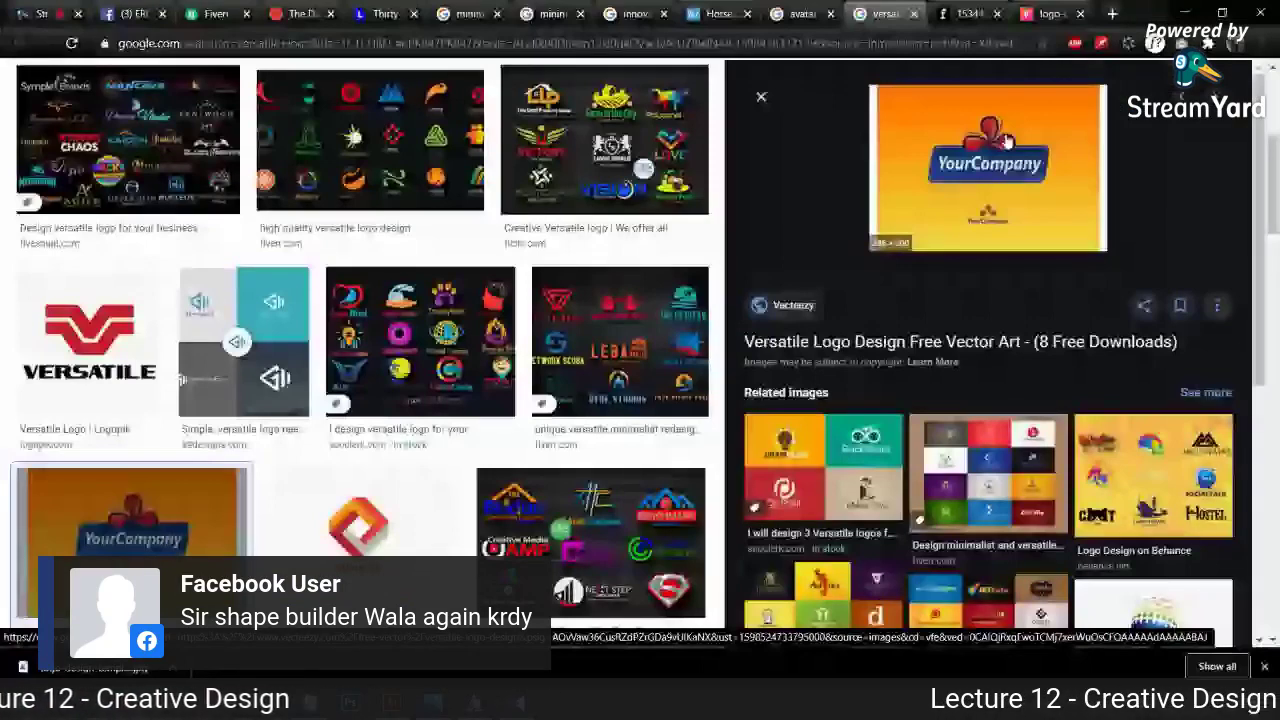
mouse_move(433, 706)
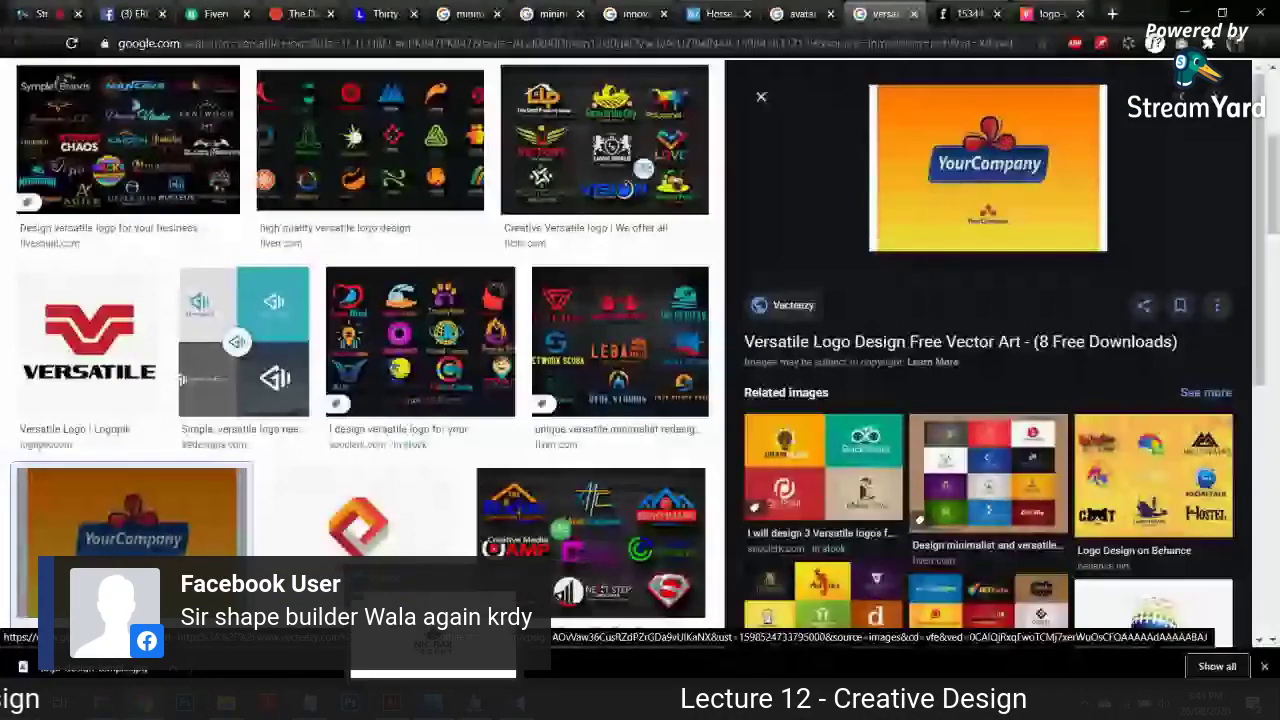
click(433, 640)
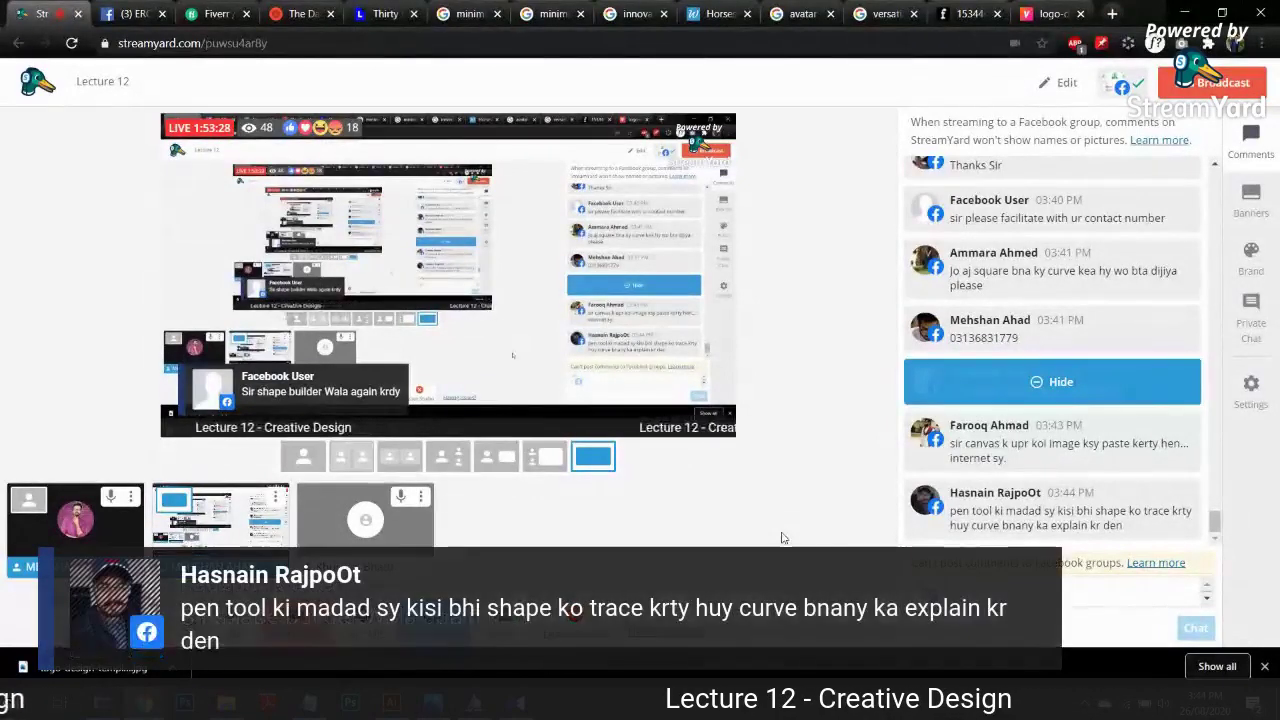
click(1037, 511)
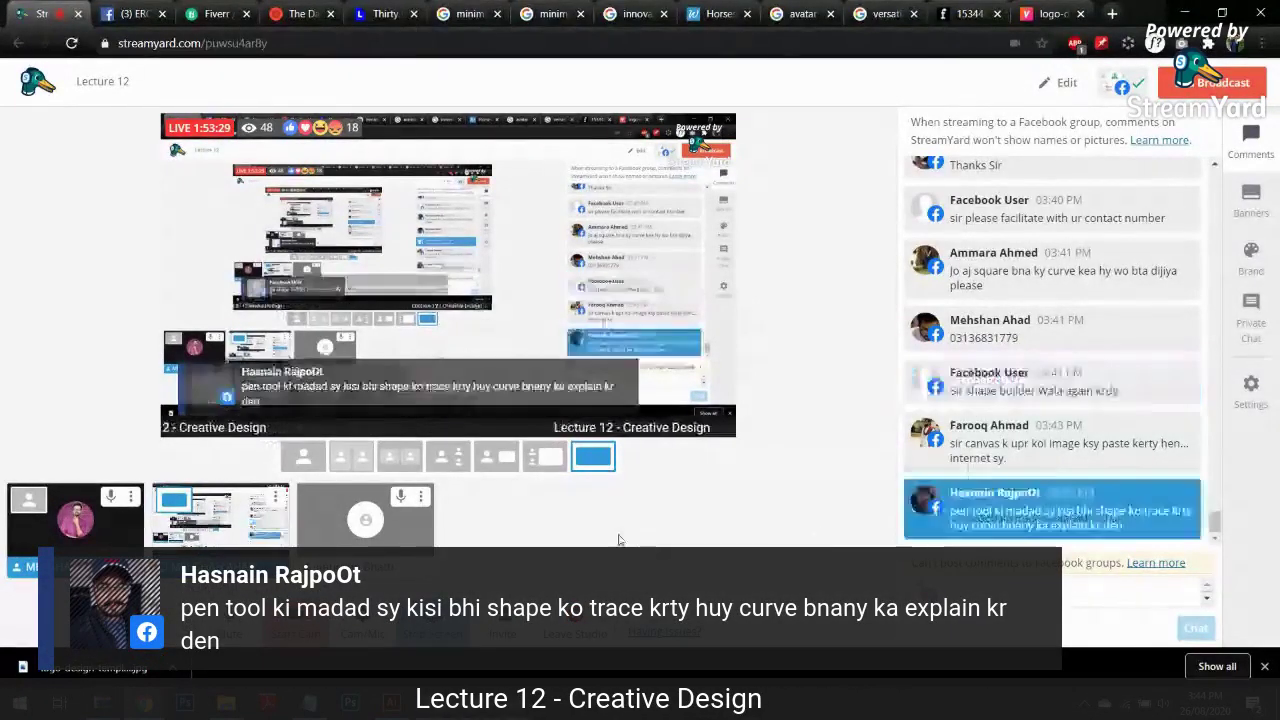
key(alt+Tab)
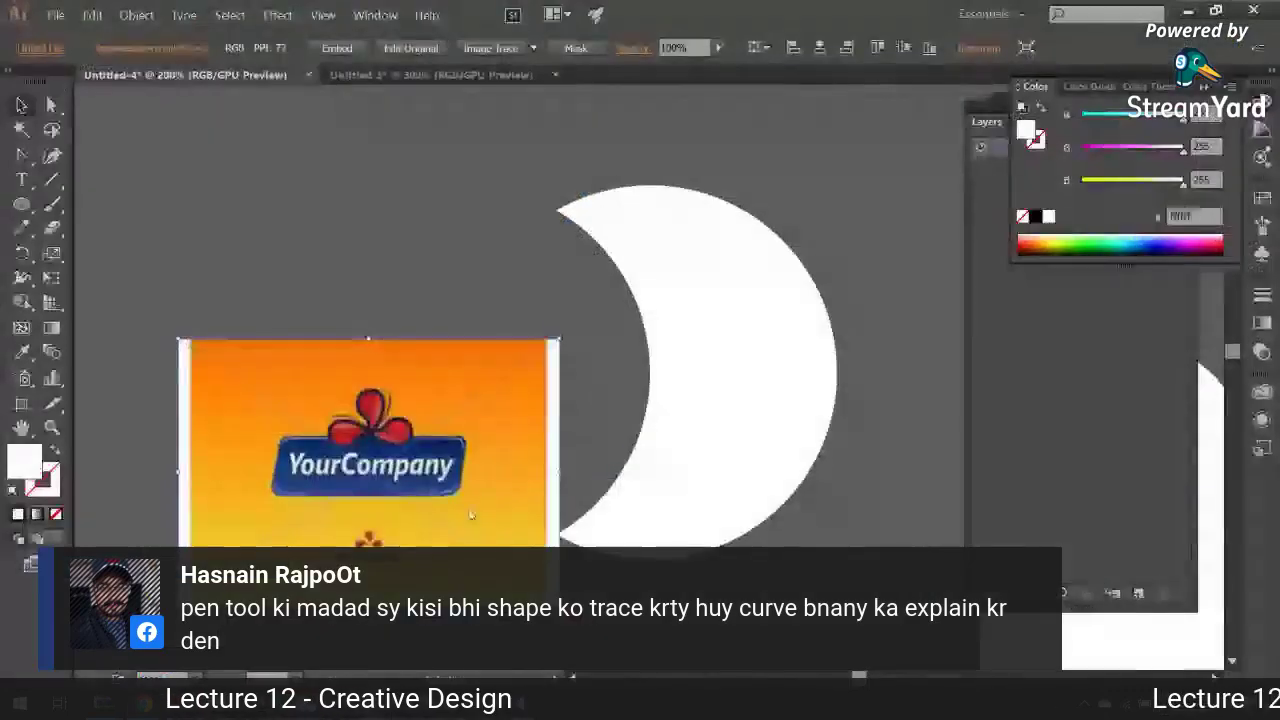
drag(437, 528, 674, 443)
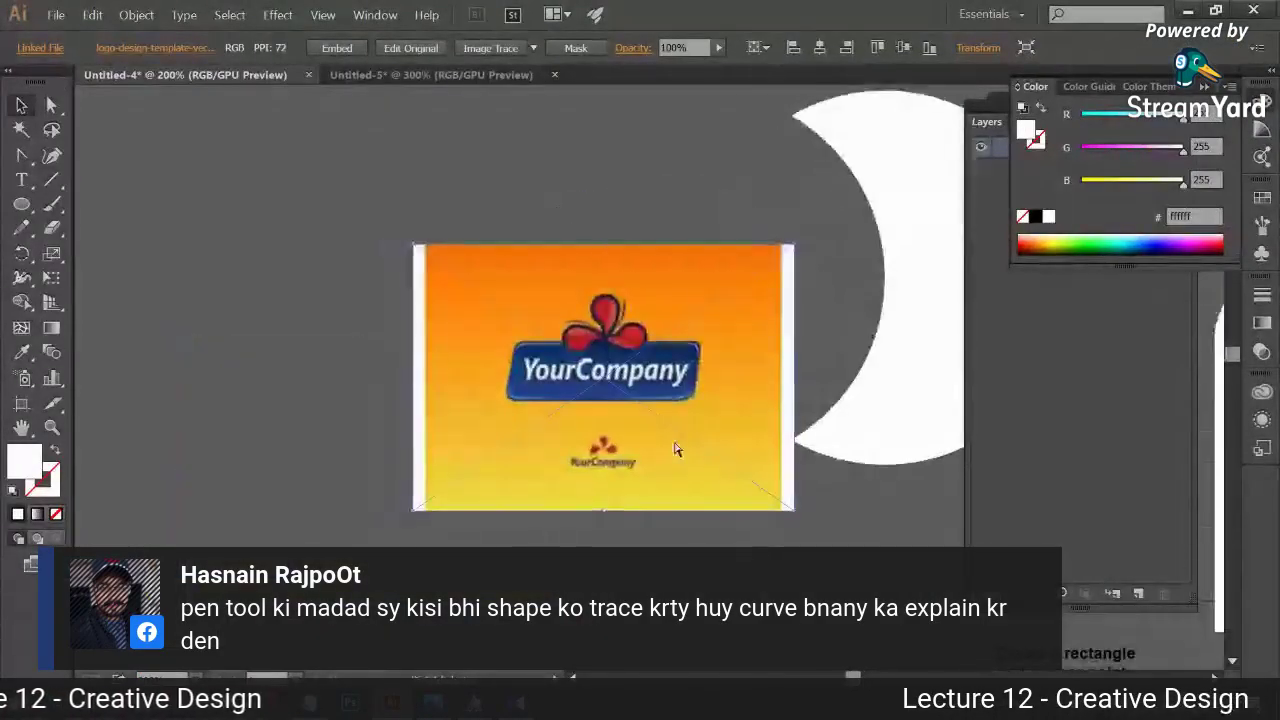
key(ctrl+=)
key(ctrl+-)
key(ctrl+-)
key(ctrl+-)
key(ctrl+-)
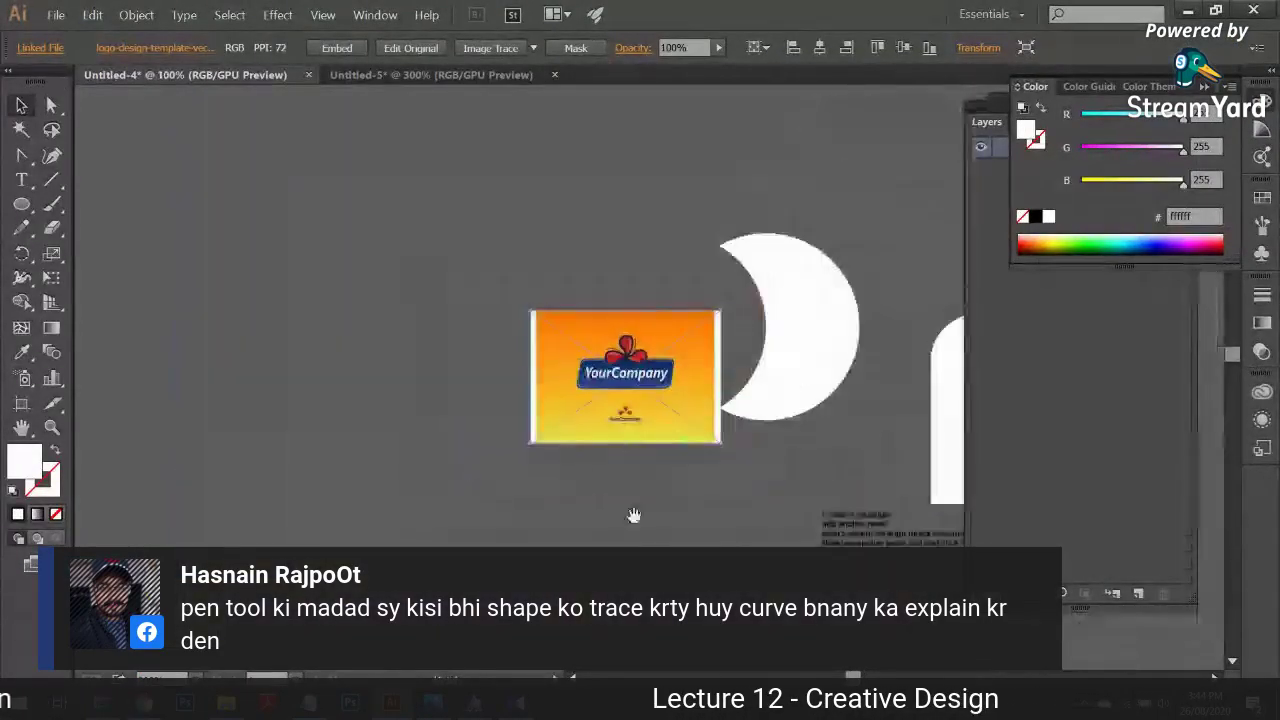
drag(600, 466, 820, 467)
key(ctrl+=)
key(ctrl+=)
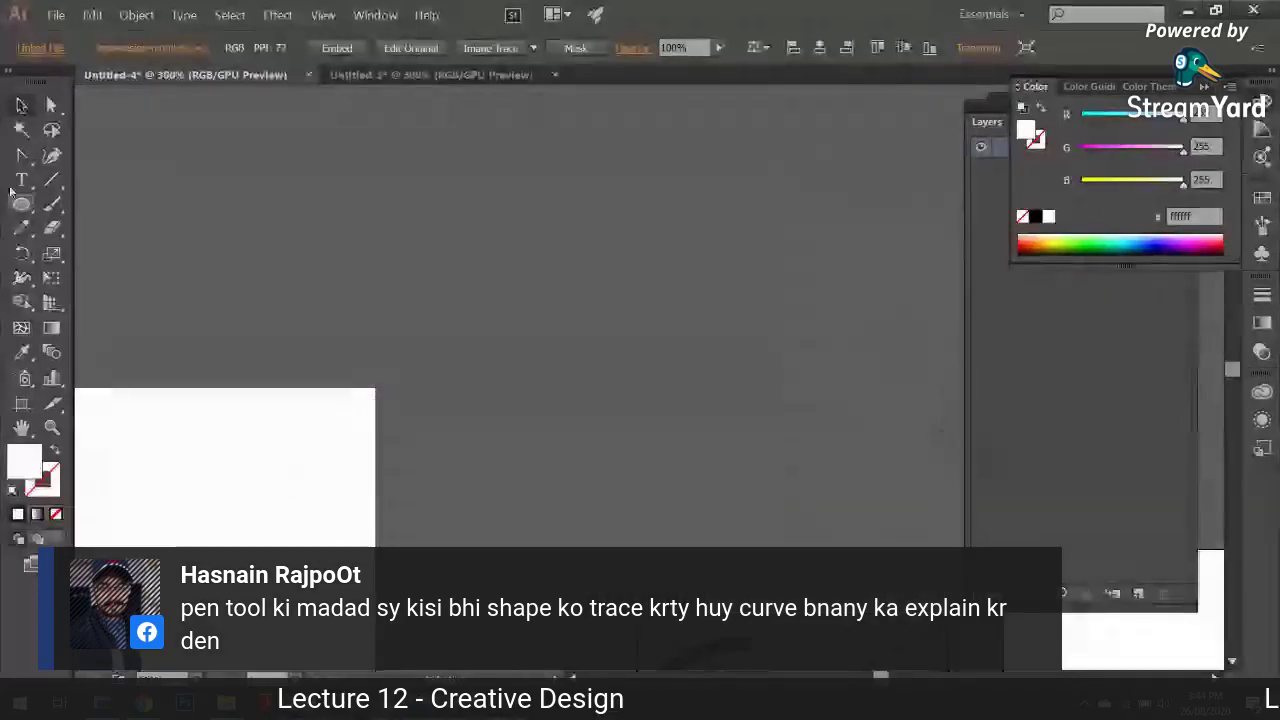
right_click(22, 155)
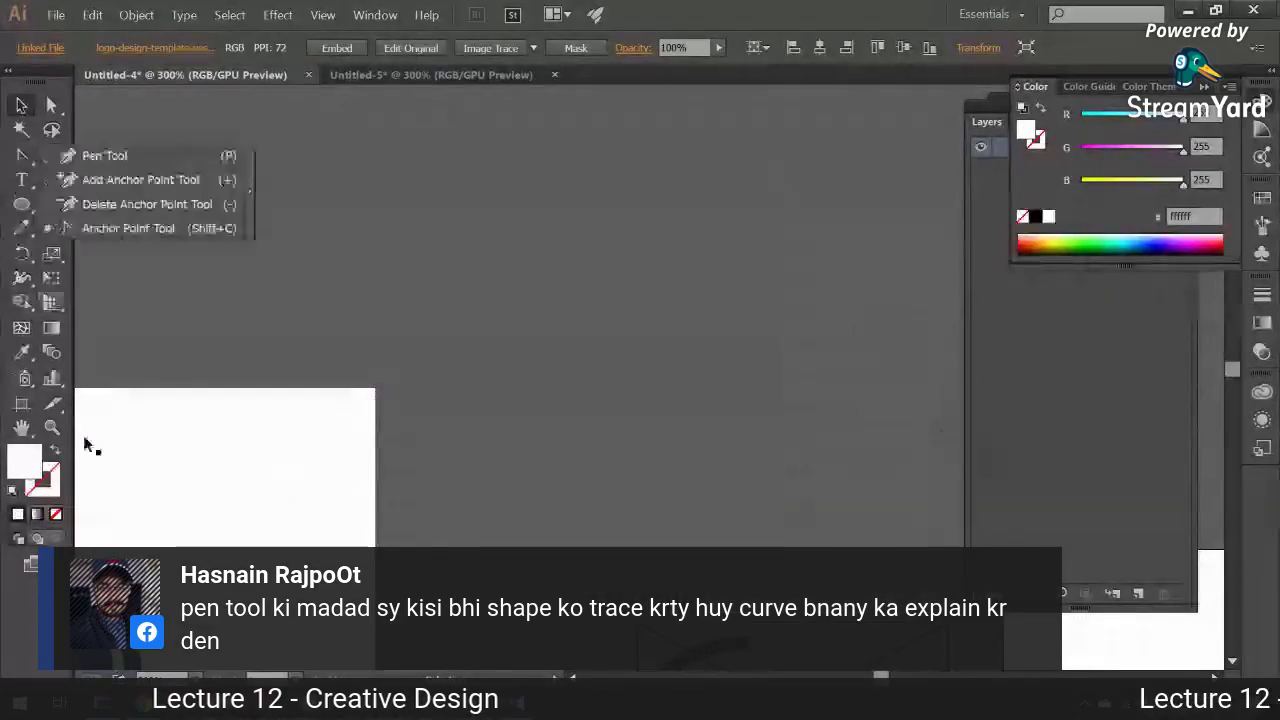
Step: Switch to StreamYard in Chrome and add the waiting participant to the stream beside the shared screen
click(144, 702)
click(127, 668)
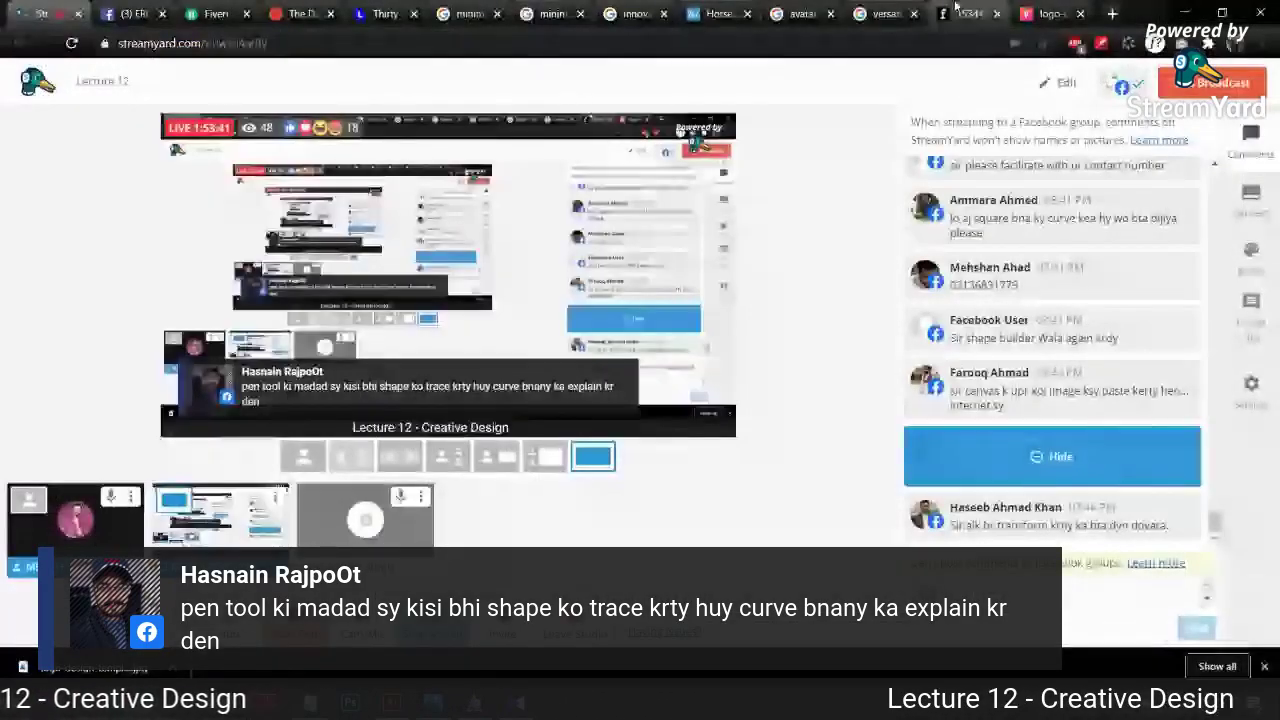
click(885, 13)
click(38, 14)
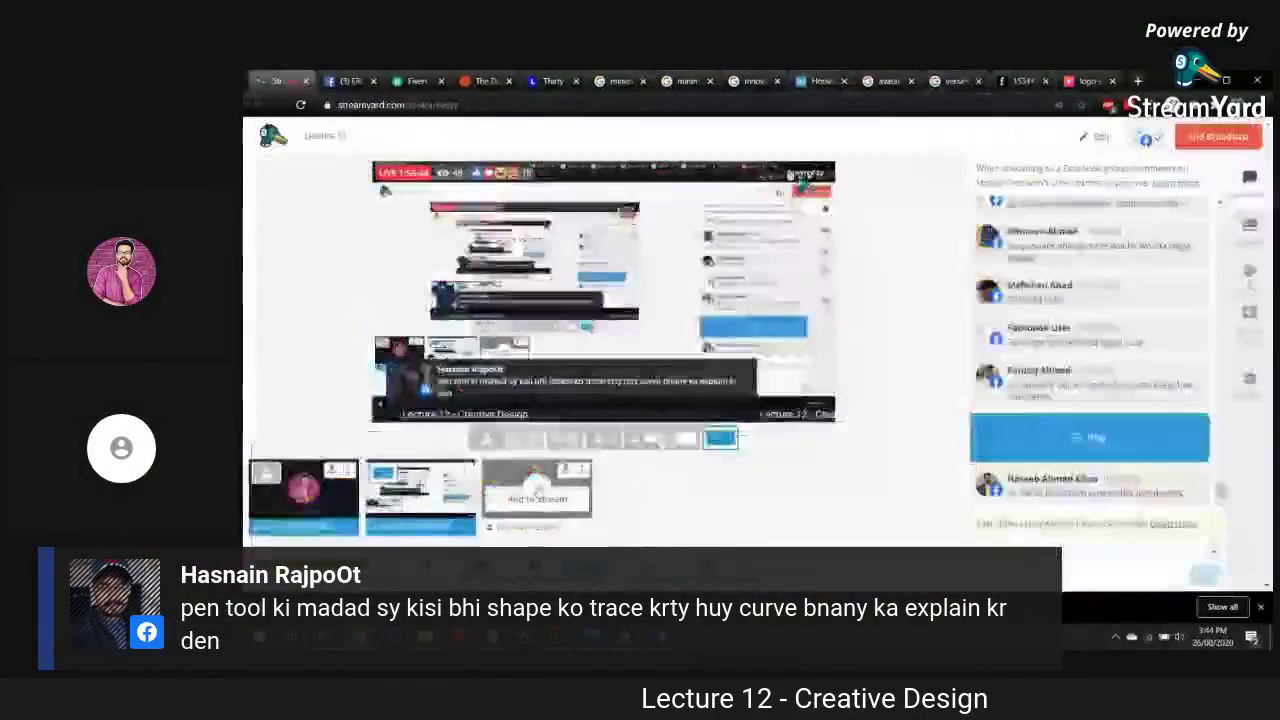
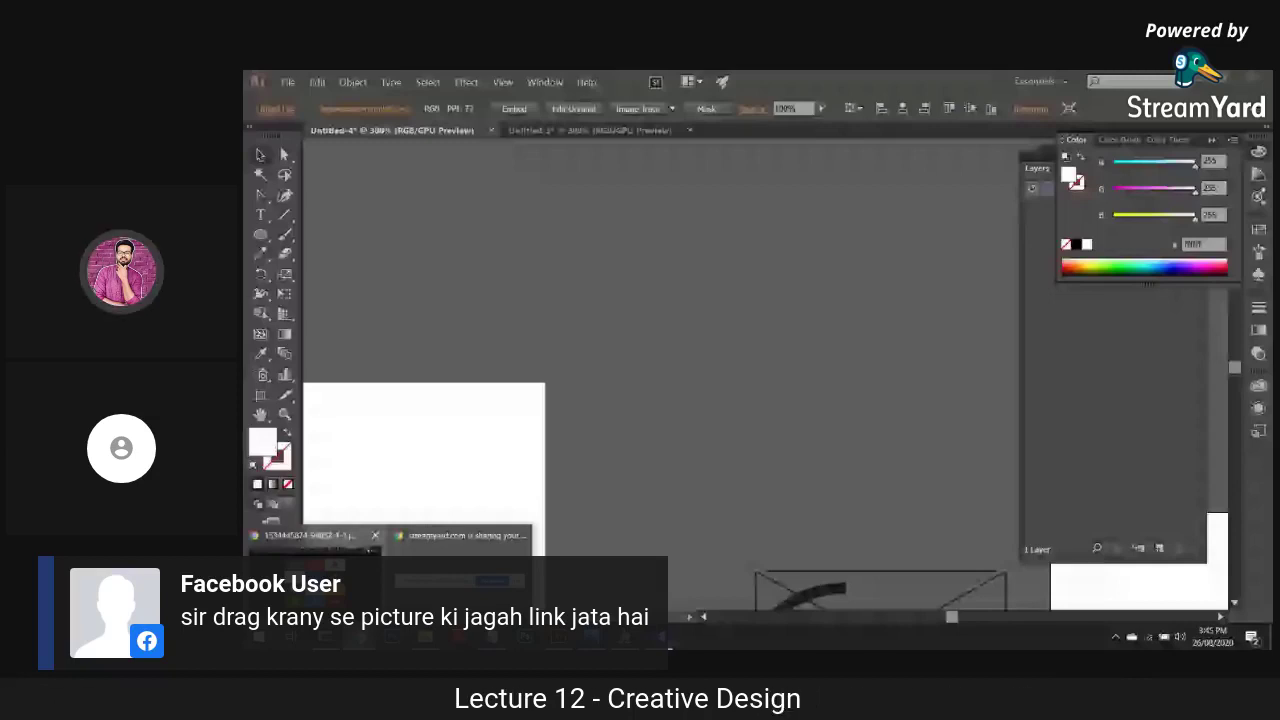
Step: Try to place the YourCompany logo in Illustrator directly from Chrome's image results, and return to the results page
drag(320, 540, 776, 312)
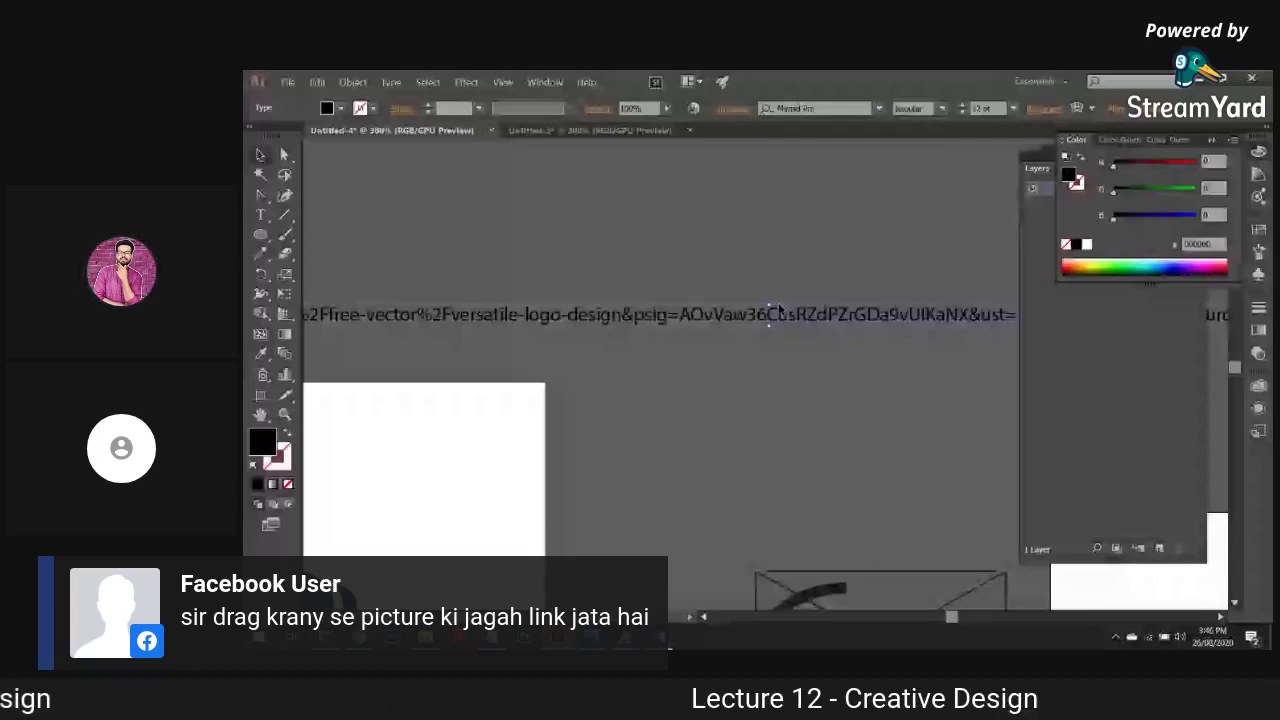
key(alt+Tab)
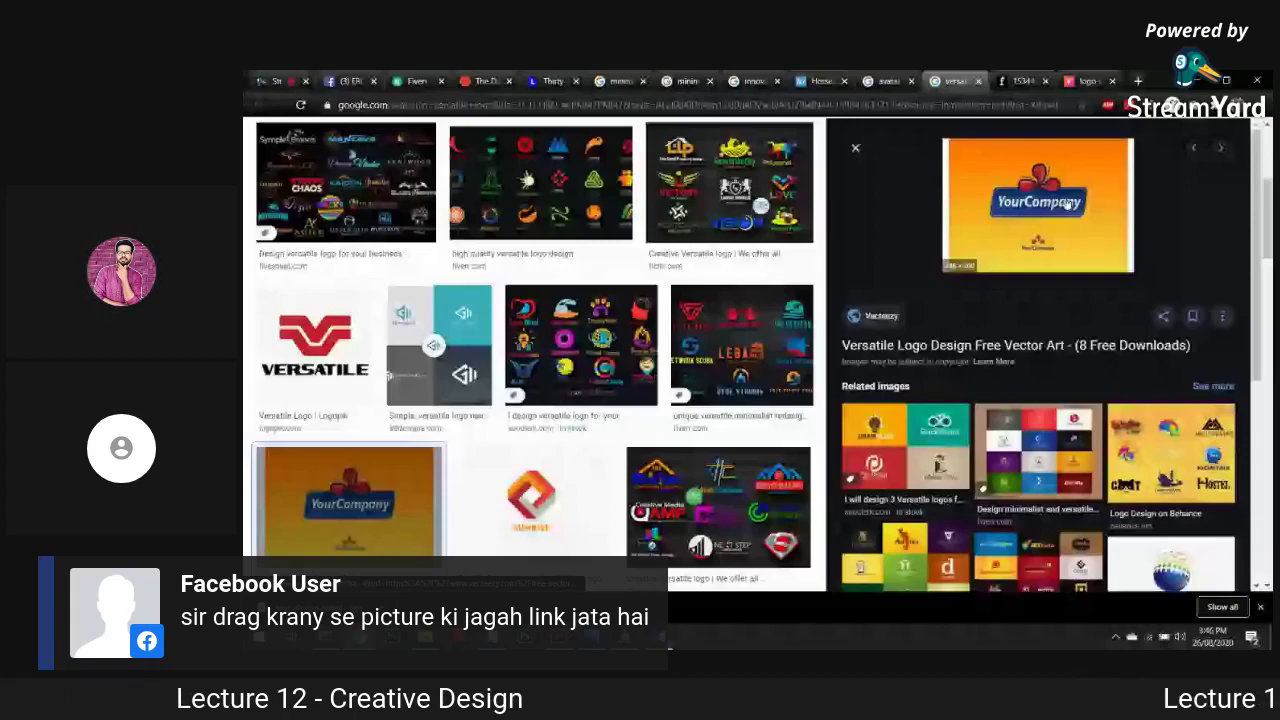
Step: Open the Elephant document in Illustrator on the participant's shared screen and examine the traced mouth curves up close
key(alt+Tab)
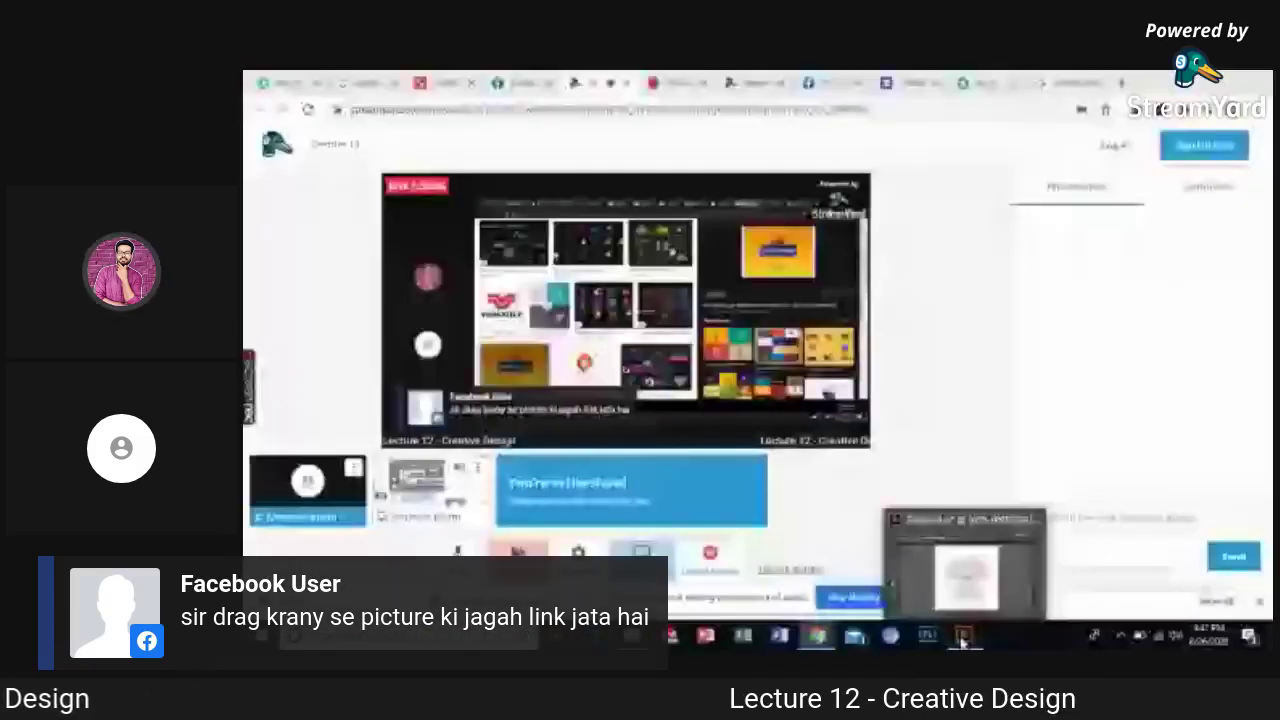
click(962, 637)
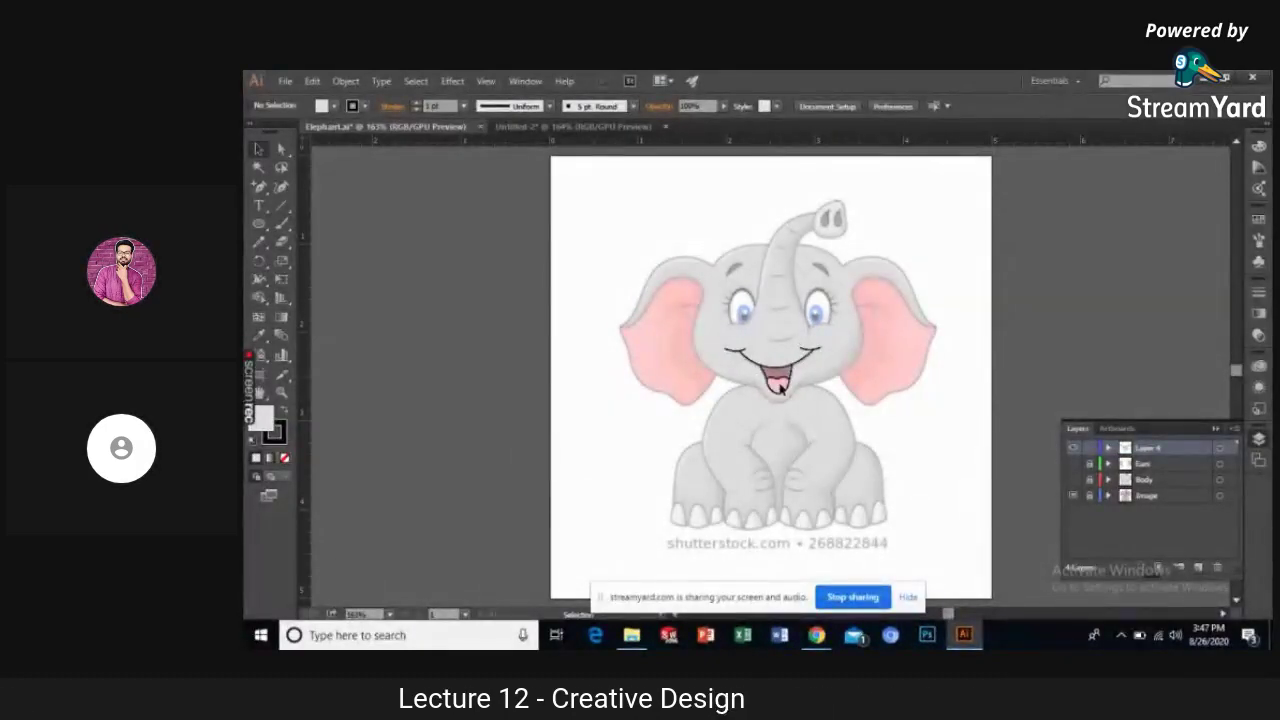
scroll(781, 389, up, 4)
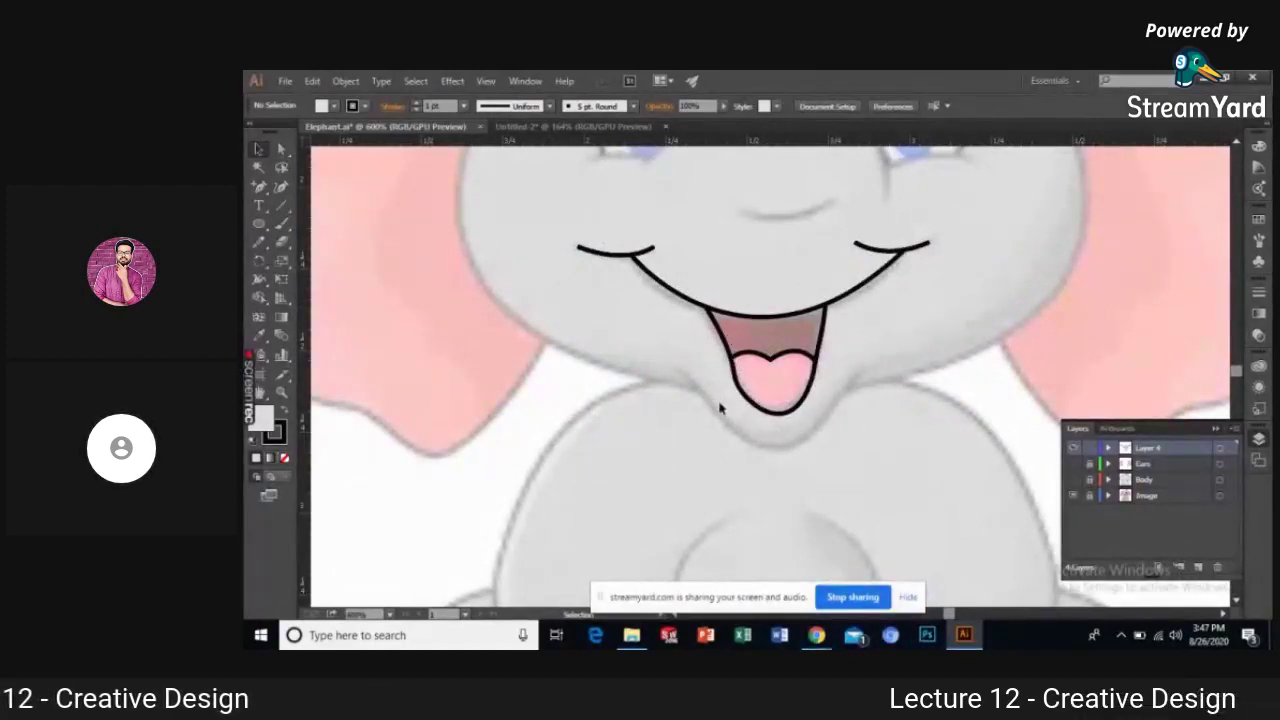
drag(718, 320, 797, 317)
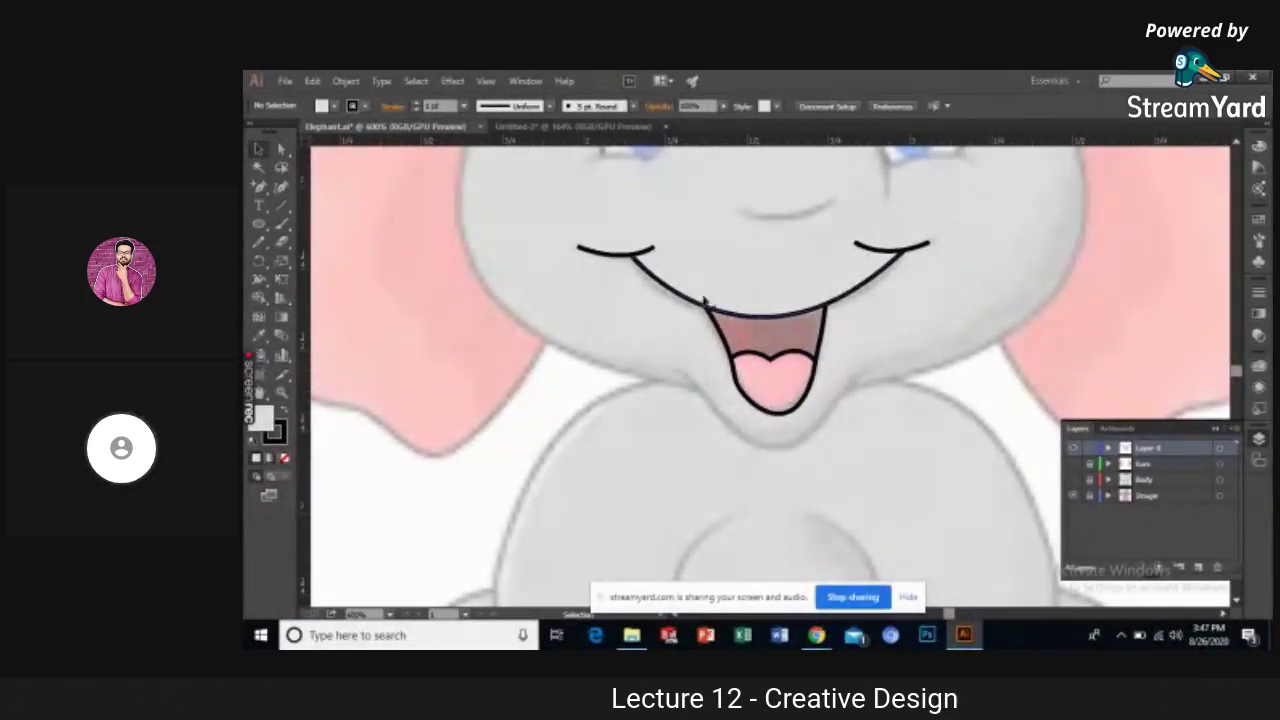
click(758, 318)
click(259, 296)
mouse_move(768, 267)
mouse_down()
mouse_move(768, 343)
mouse_move(775, 330)
mouse_up()
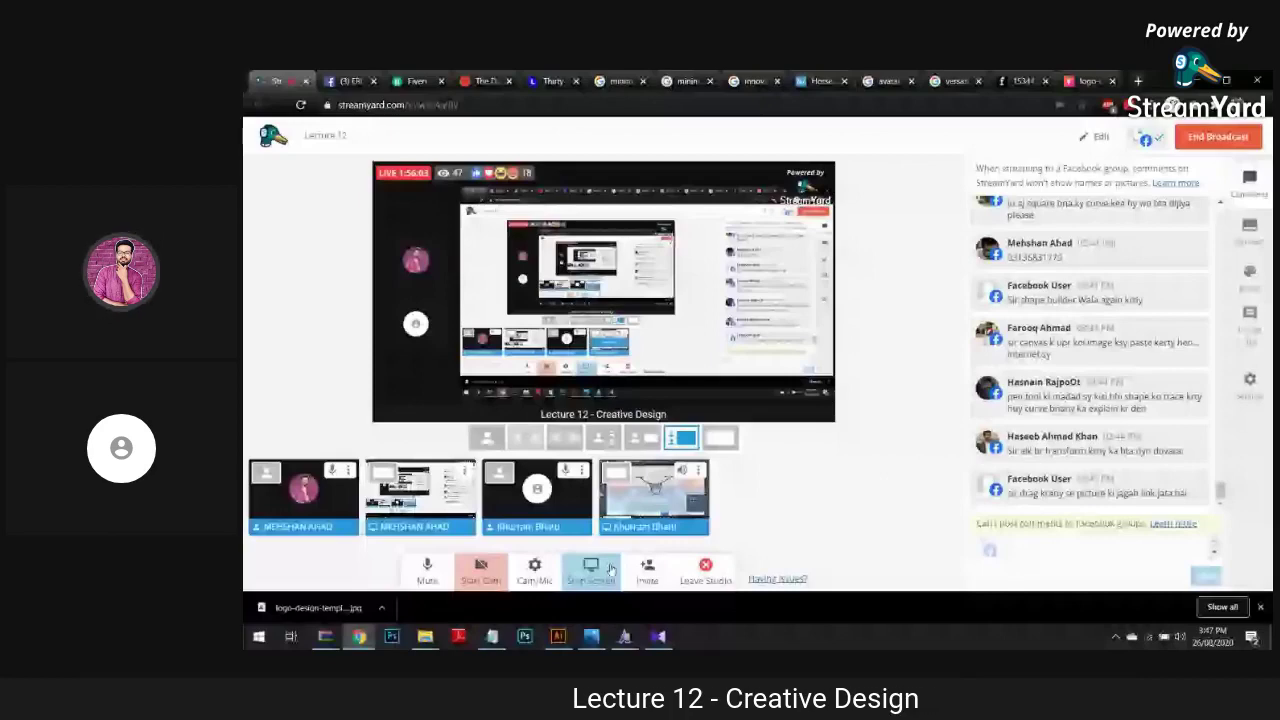
Step: Switch to the host's Illustrator and place the screenshot of the elephant's mouth on the Untitled-5 artboard
mouse_move(558, 636)
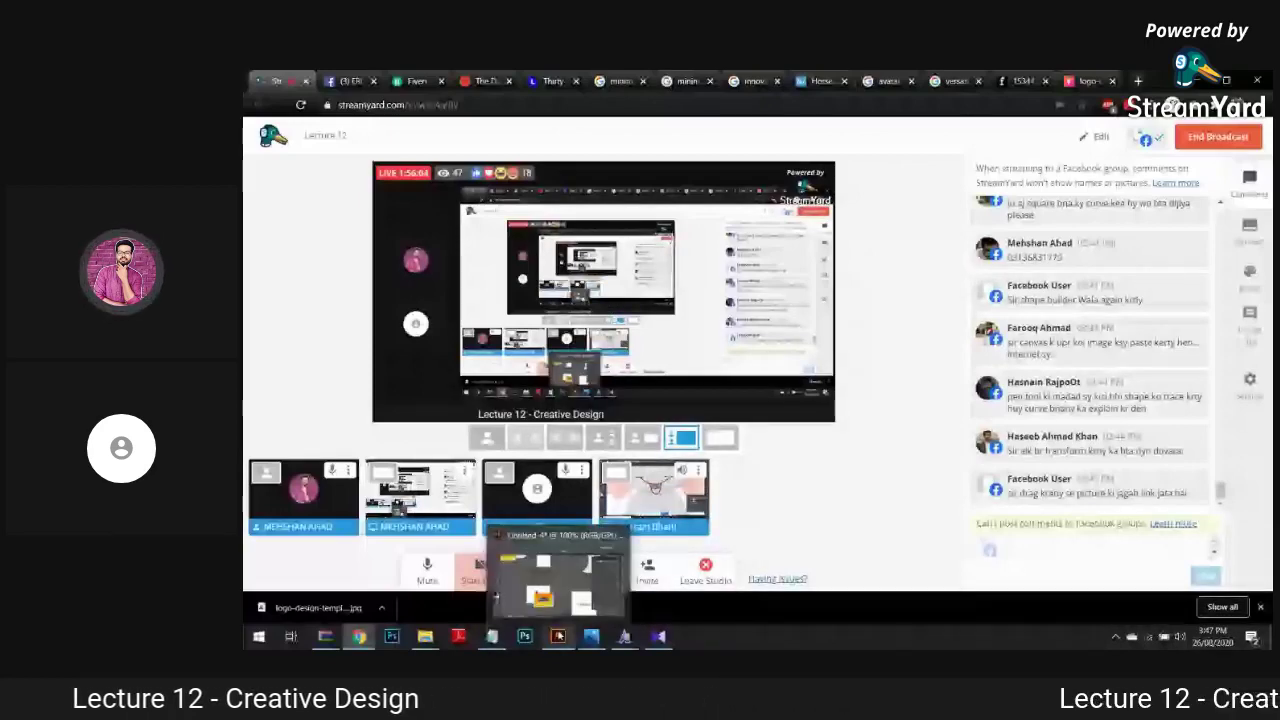
click(495, 597)
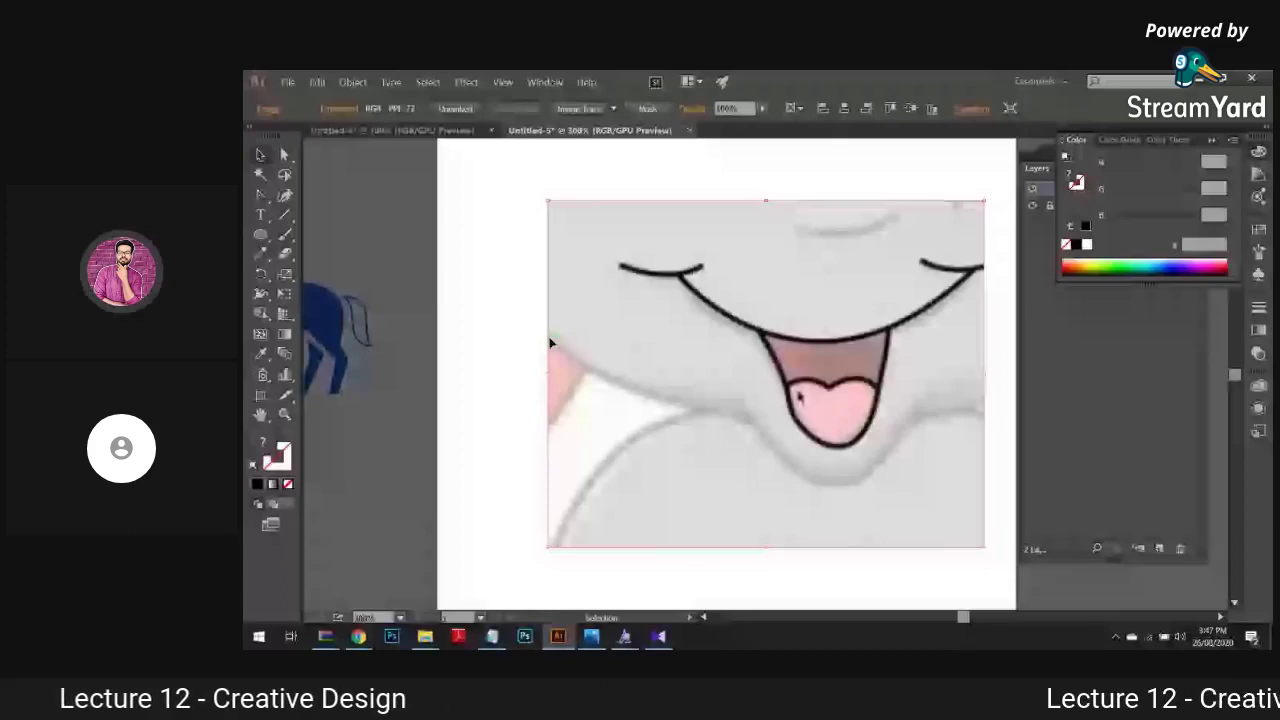
Step: Trace the main smile line of the elephant's mouth as a curved path with the Pen tool
drag(696, 315, 527, 286)
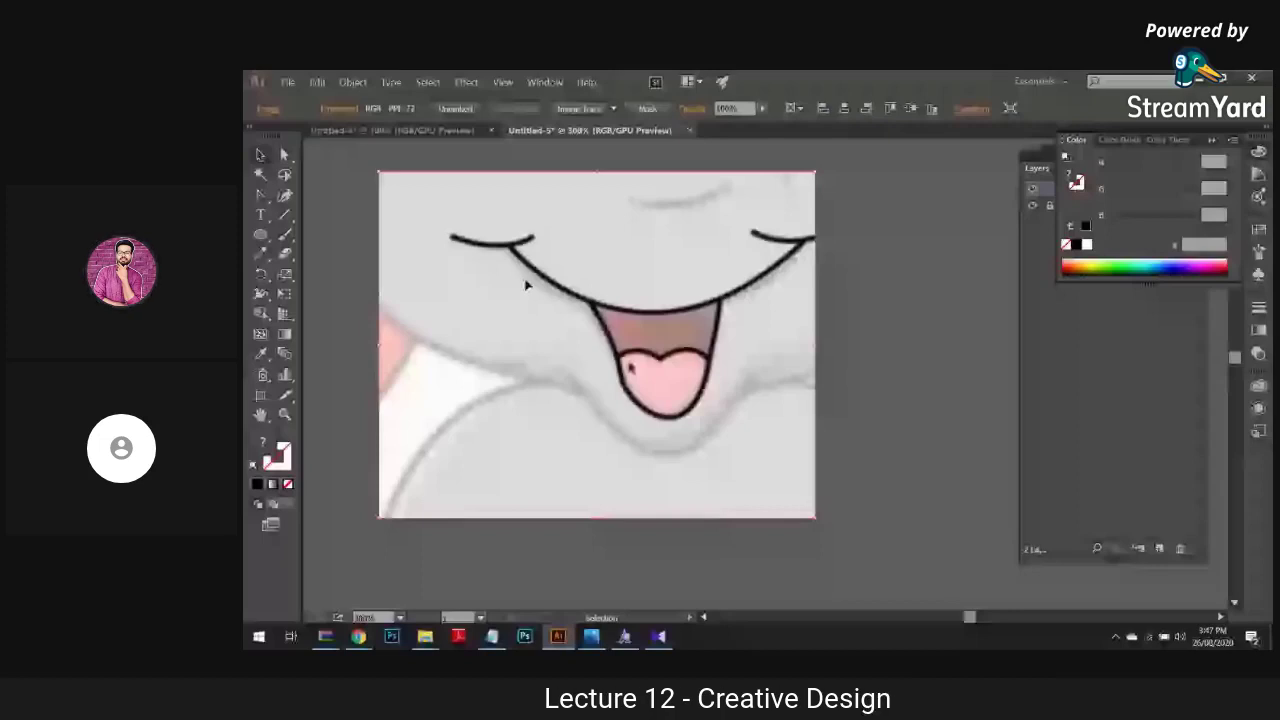
key(p)
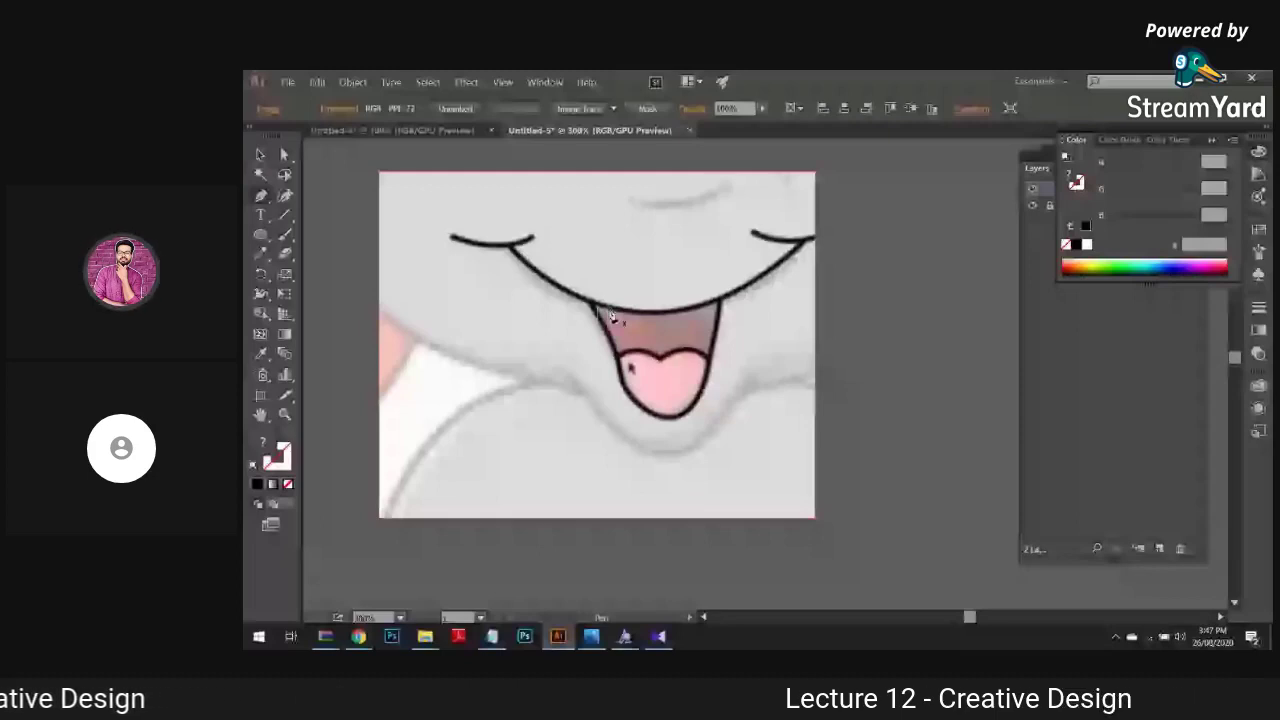
click(657, 313)
drag(690, 318, 765, 322)
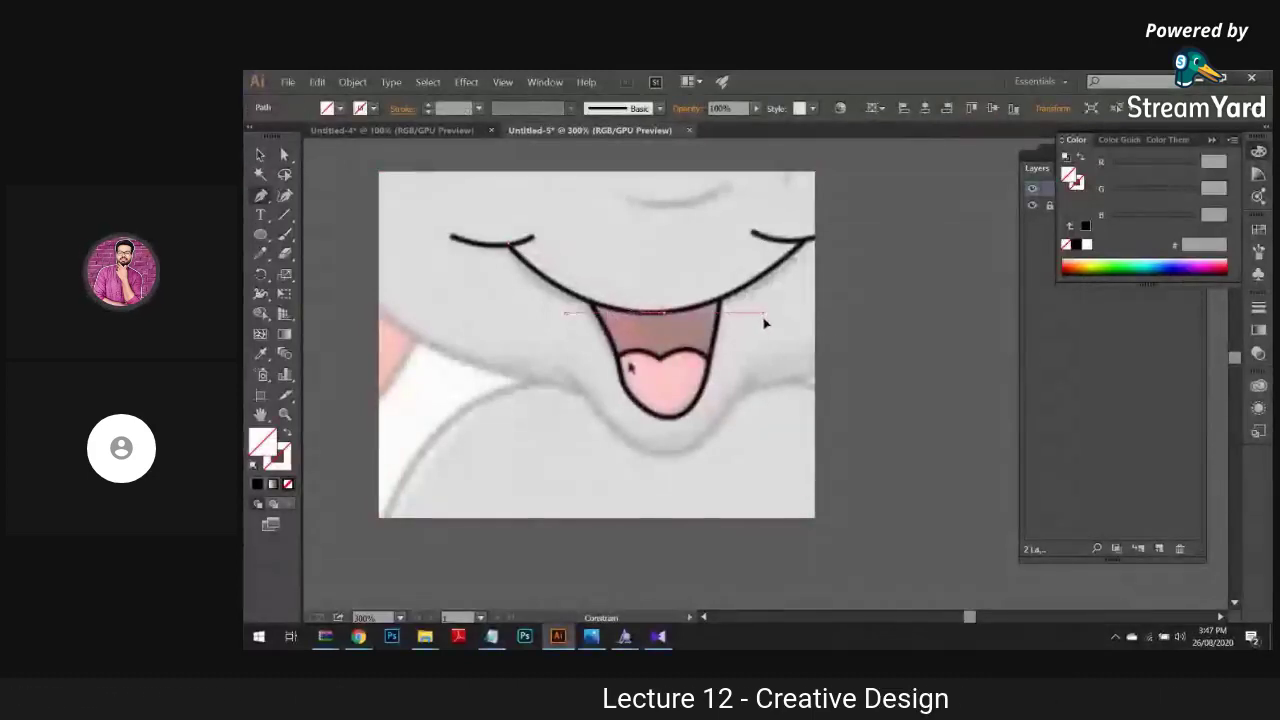
click(803, 242)
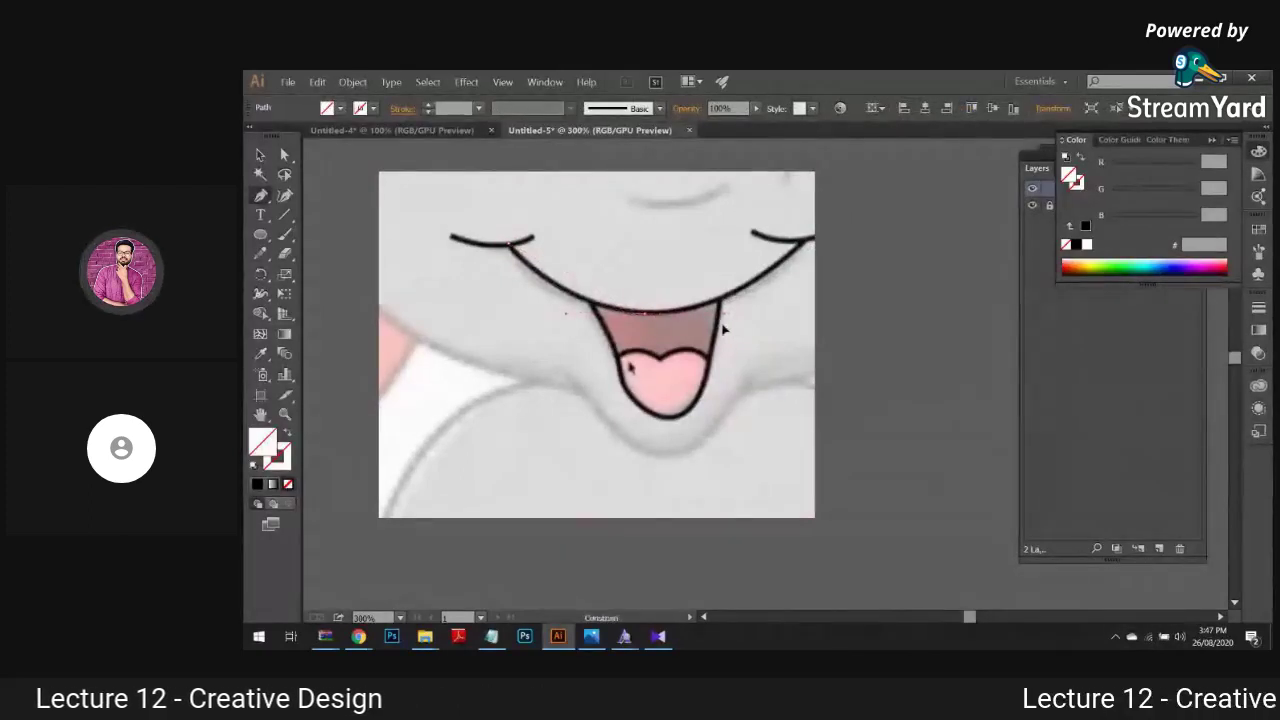
click(808, 245)
Step: Give the traced smile curve a dark blue stroke of 3 pt
key(v)
scroll(555, 348, right, 2)
scroll(555, 348, up, 1)
scroll(553, 348, left, 2)
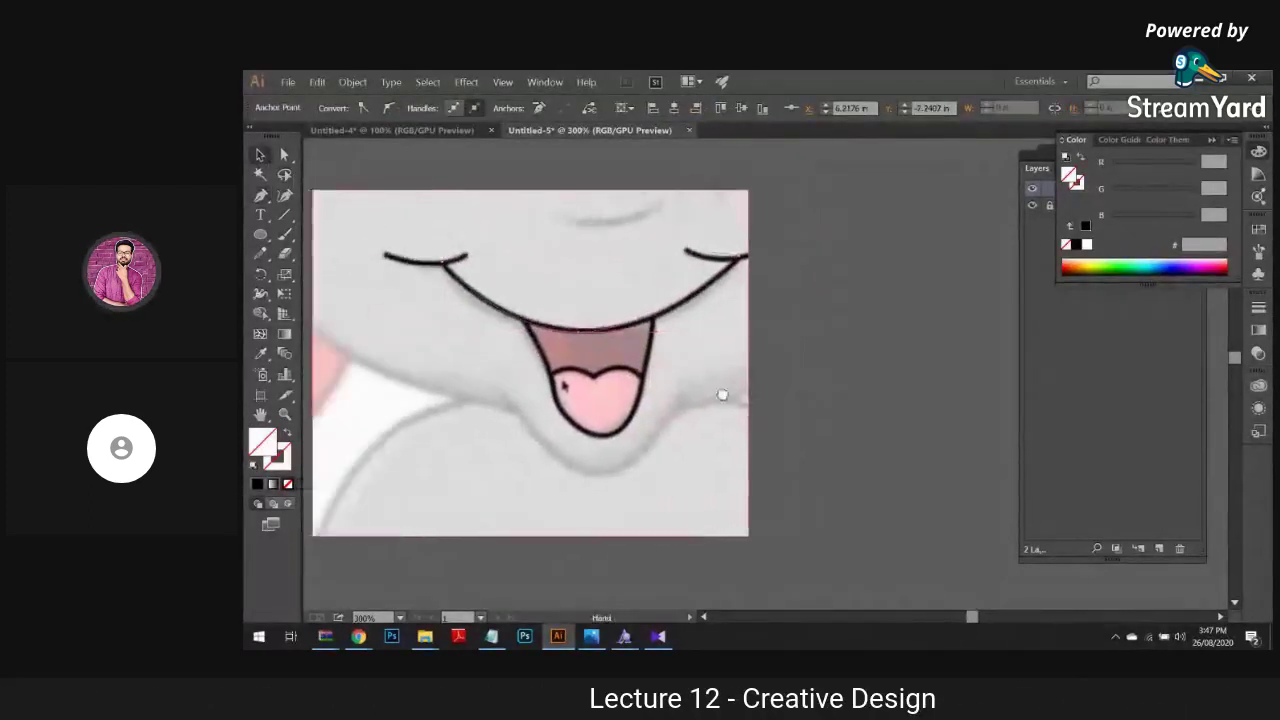
click(650, 325)
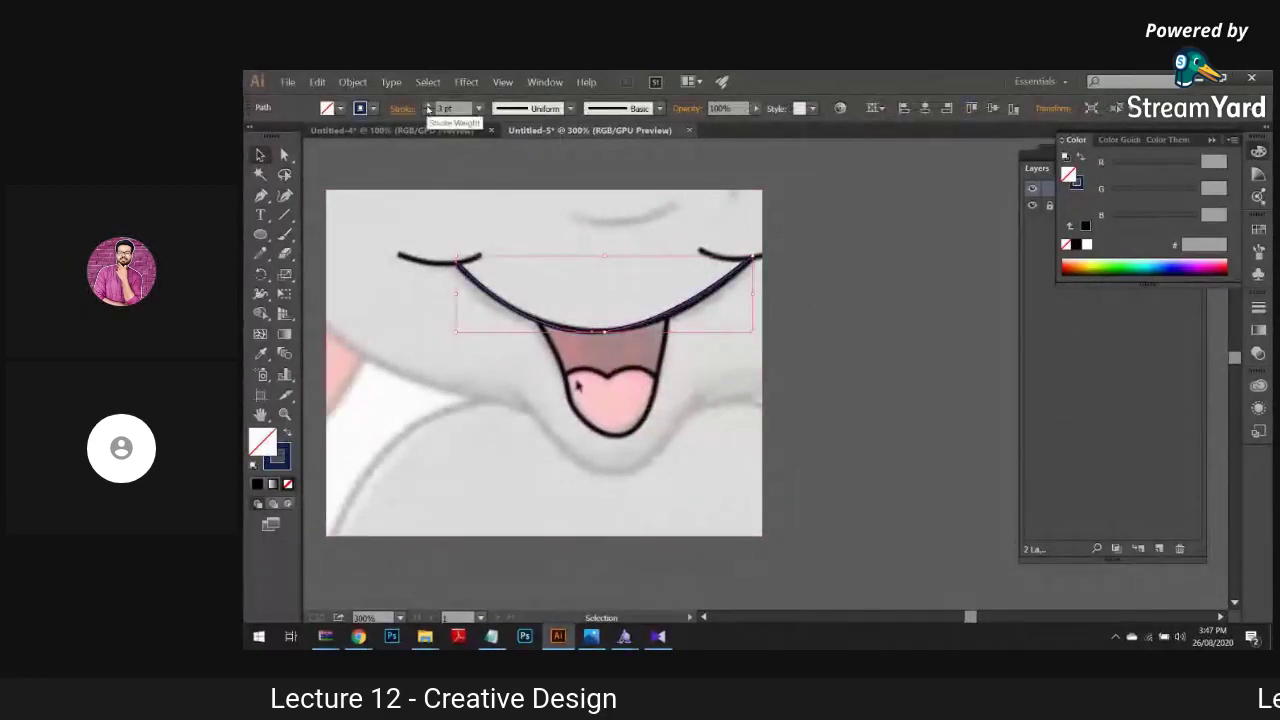
Step: Trace the short curved creases at both ends of the smile with the Pen tool as separate paths
click(331, 200)
key(p)
click(398, 256)
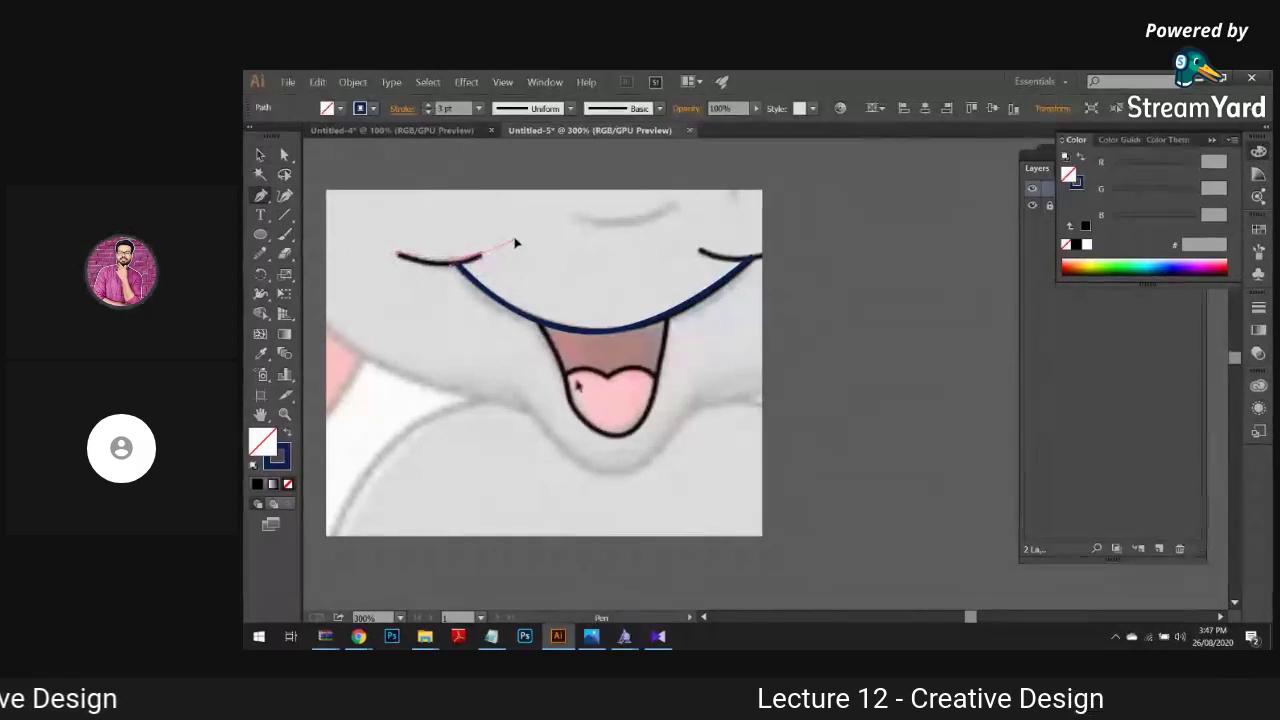
ctrl+click(312, 212)
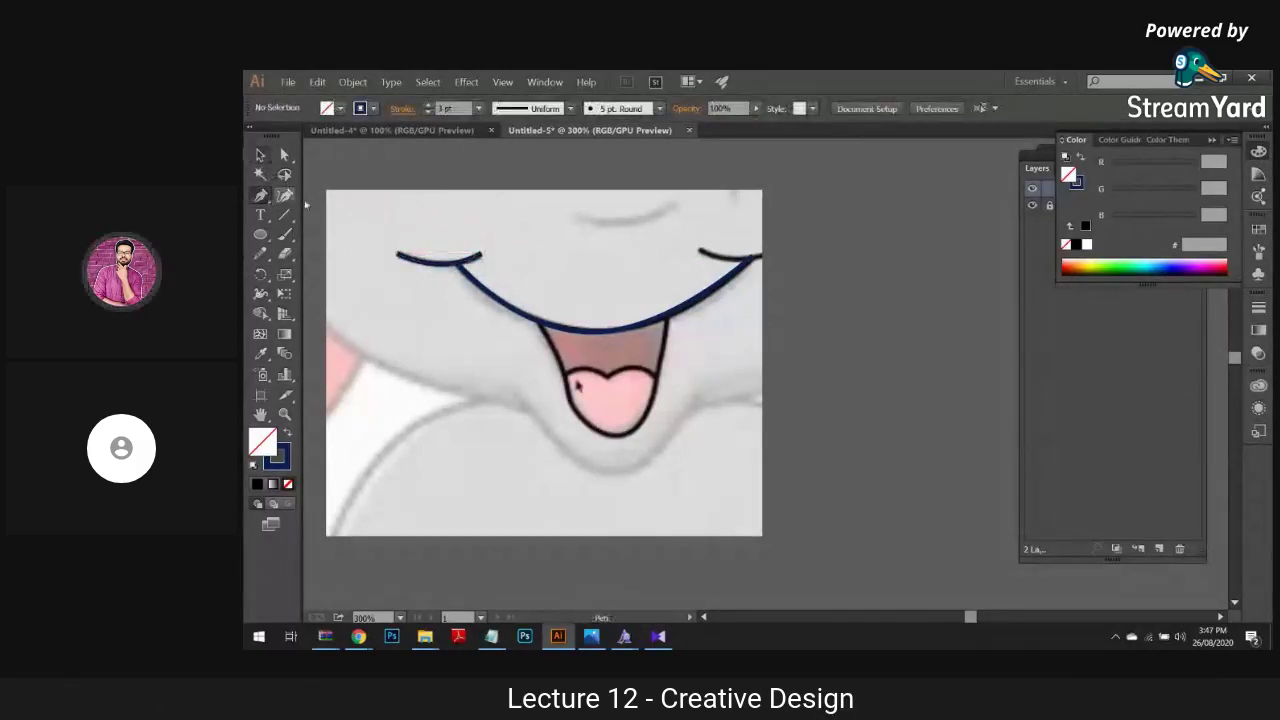
click(702, 250)
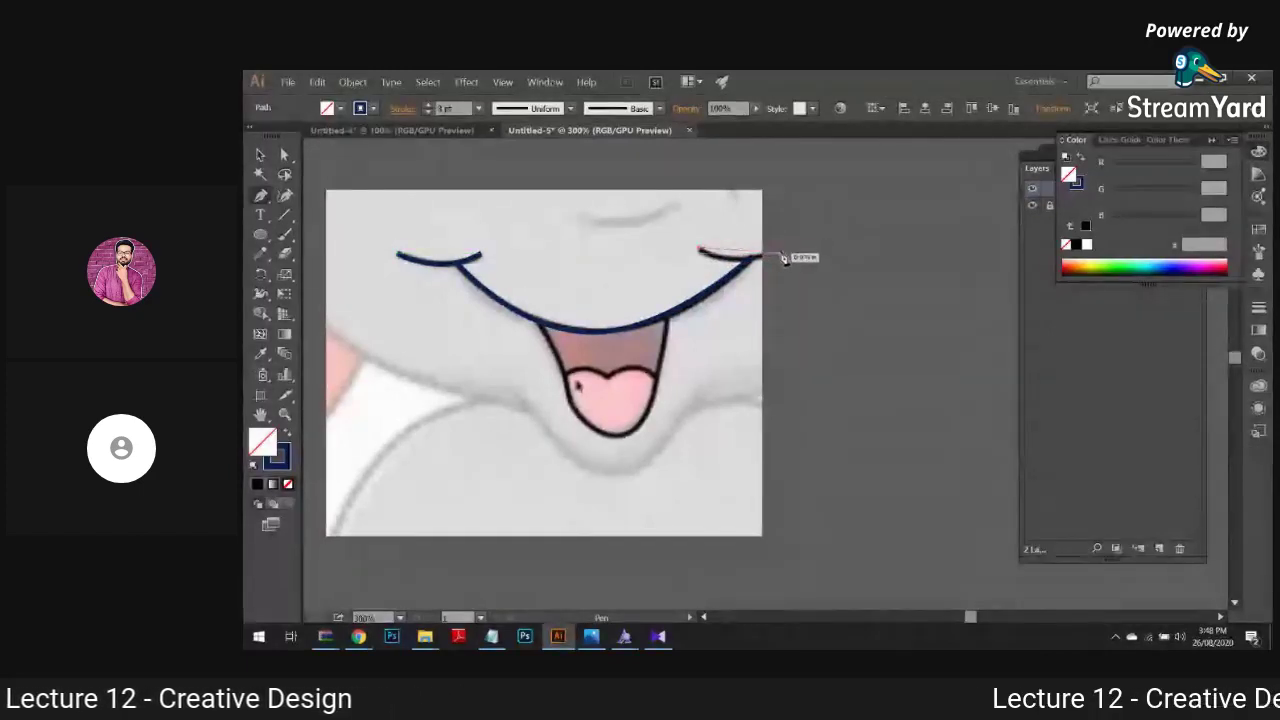
click(778, 255)
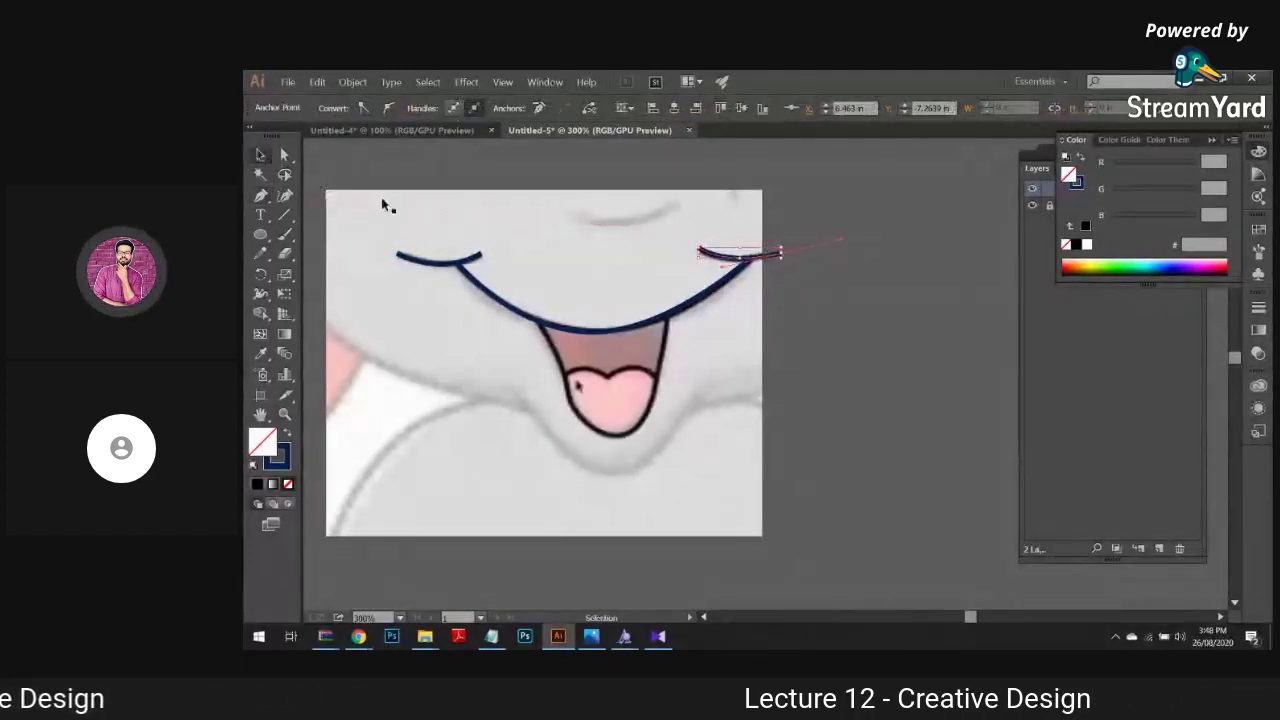
key(v)
click(425, 189)
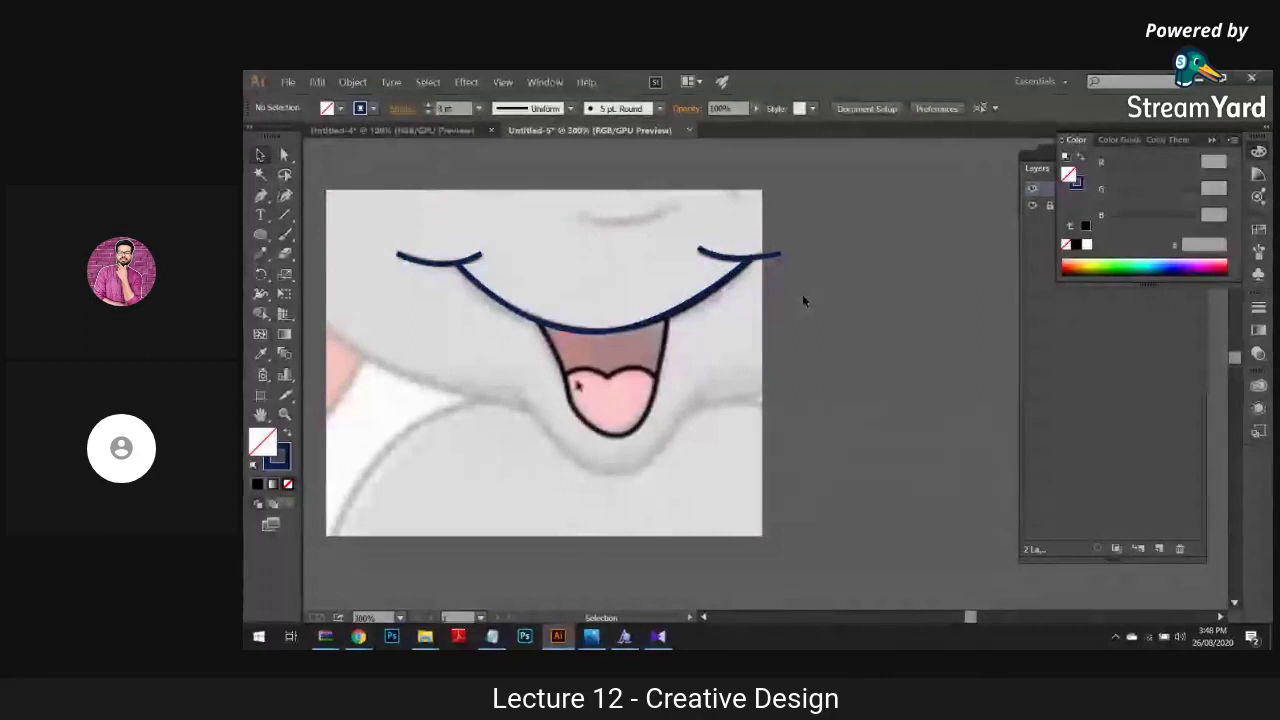
Step: Trace the open mouth below the smile as a closed Pen path without fill or stroke
key(/)
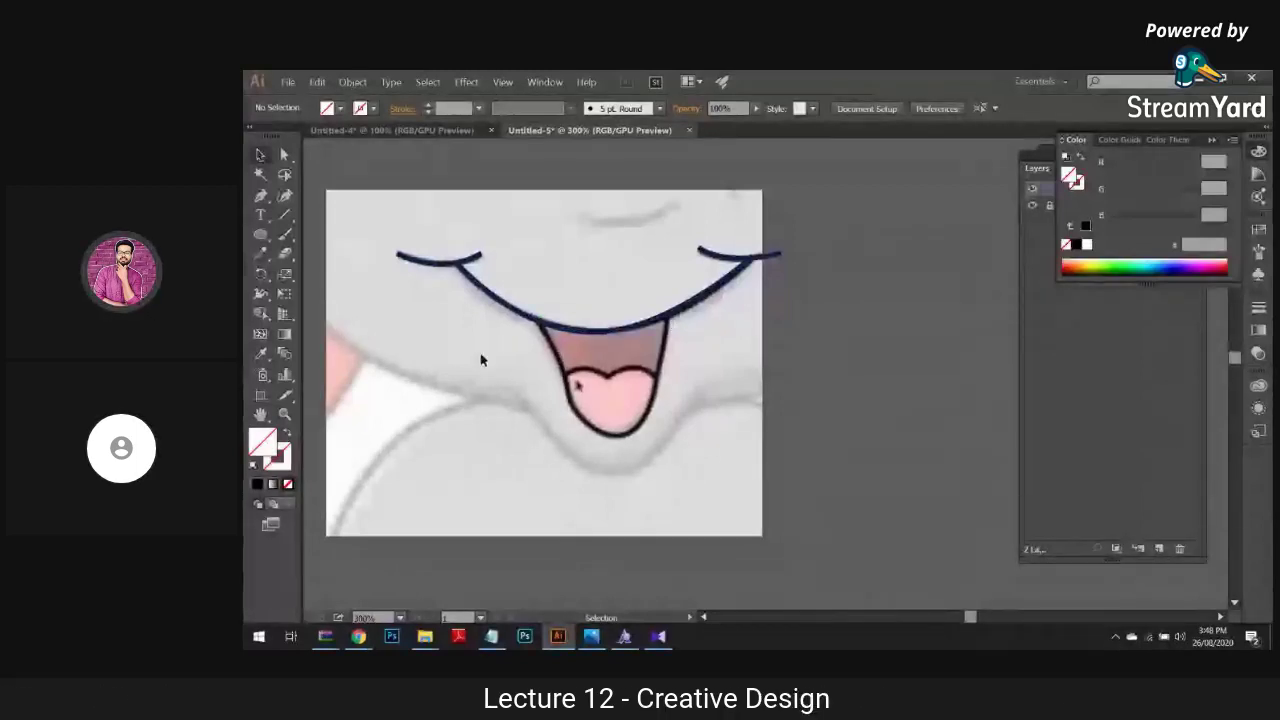
click(261, 195)
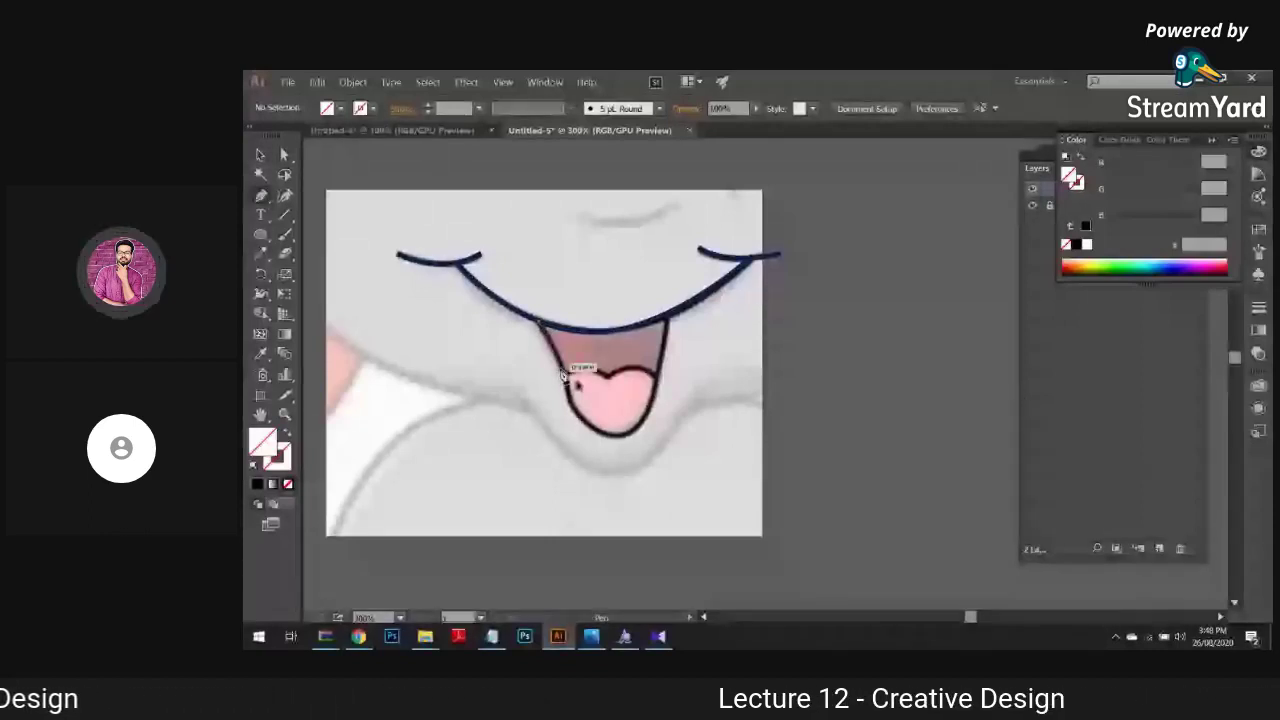
click(637, 444)
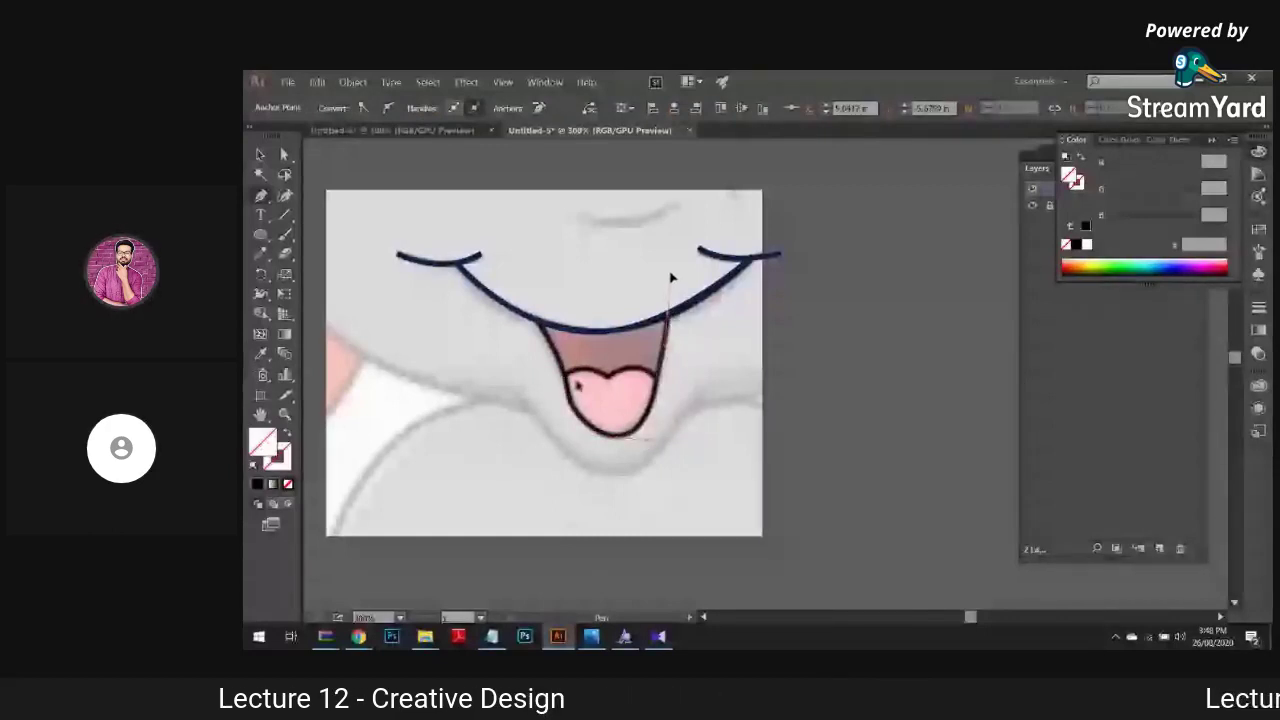
drag(672, 280, 657, 398)
click(667, 320)
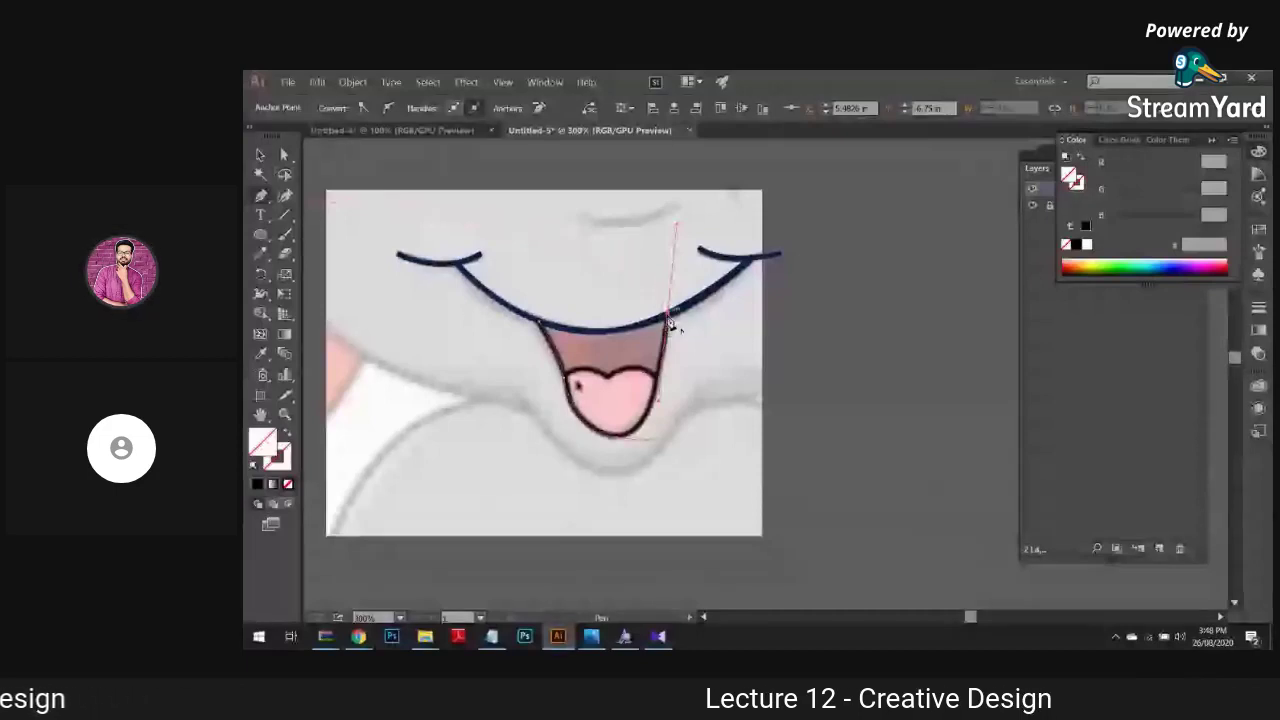
click(553, 327)
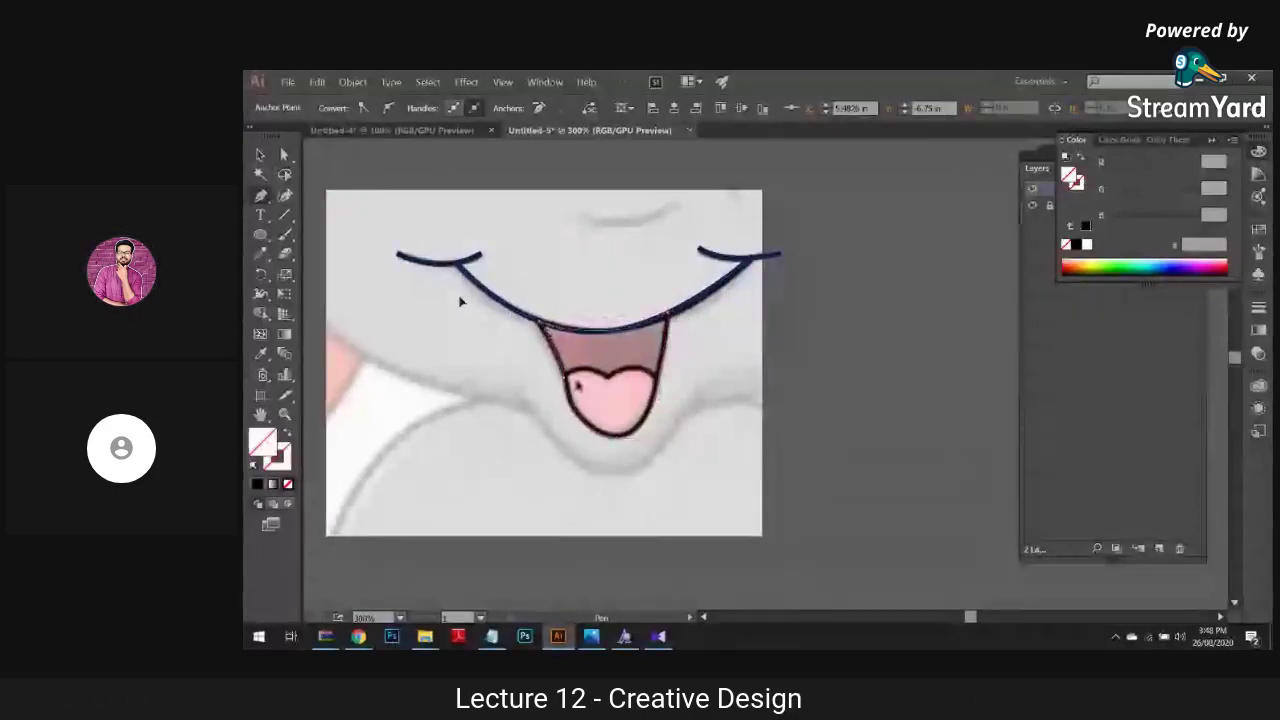
Step: Fill the open mouth shape with the brownish pink sampled from the reference mouth's interior
key(v)
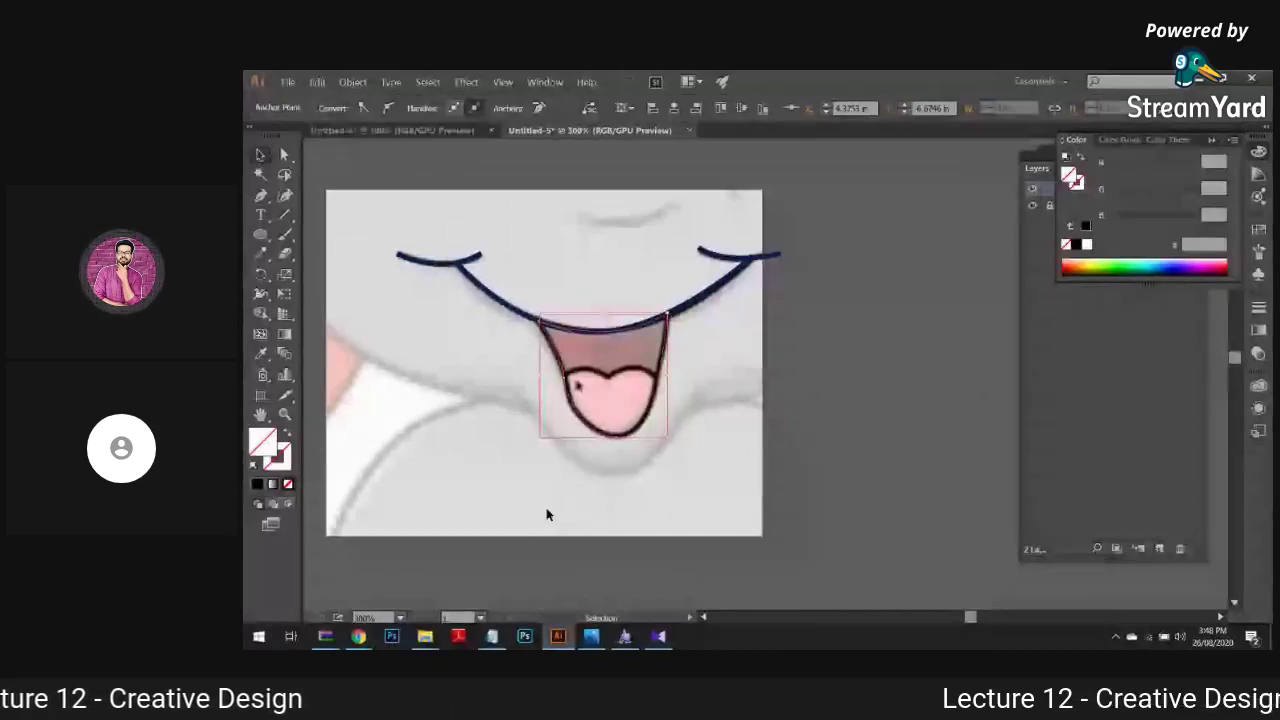
click(261, 354)
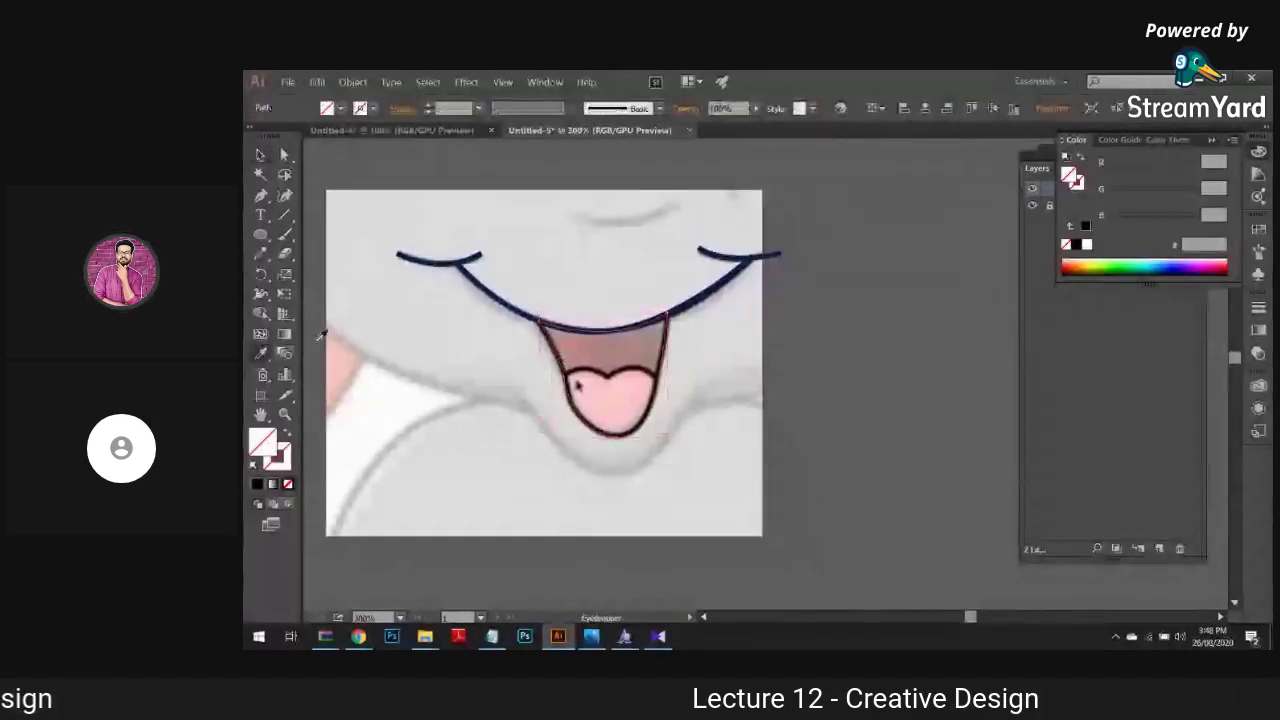
click(602, 345)
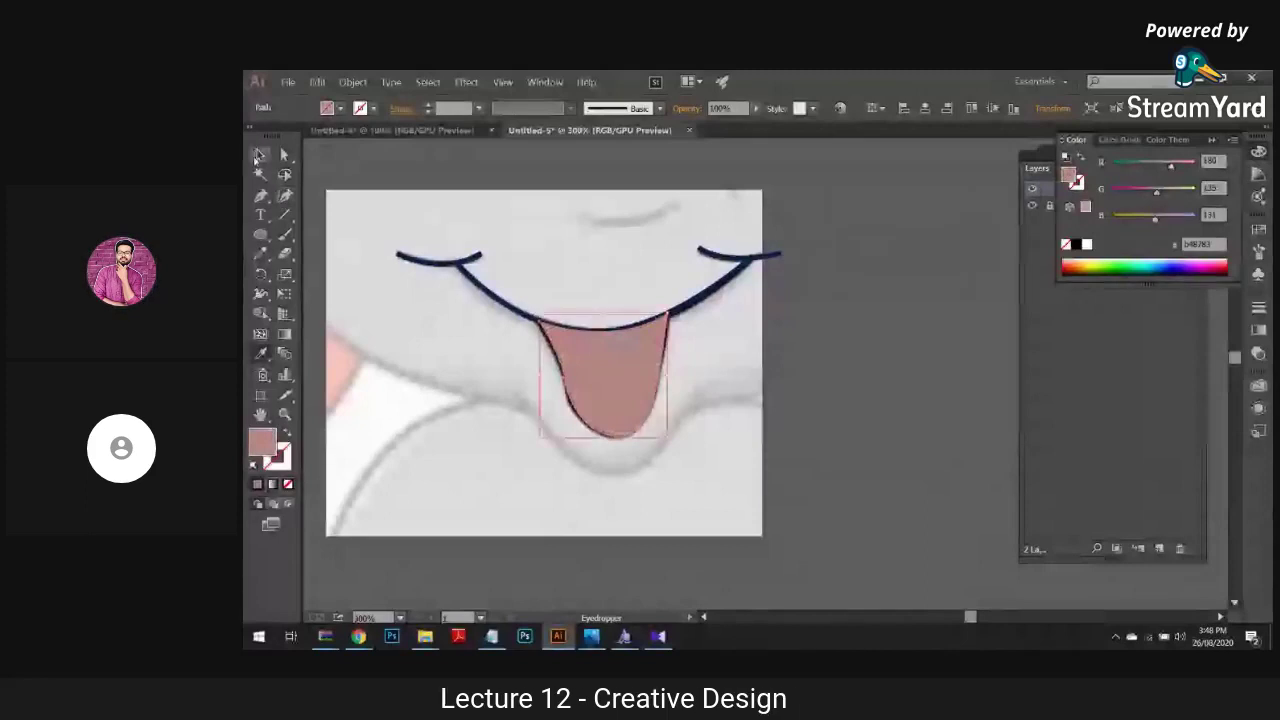
click(260, 155)
click(381, 345)
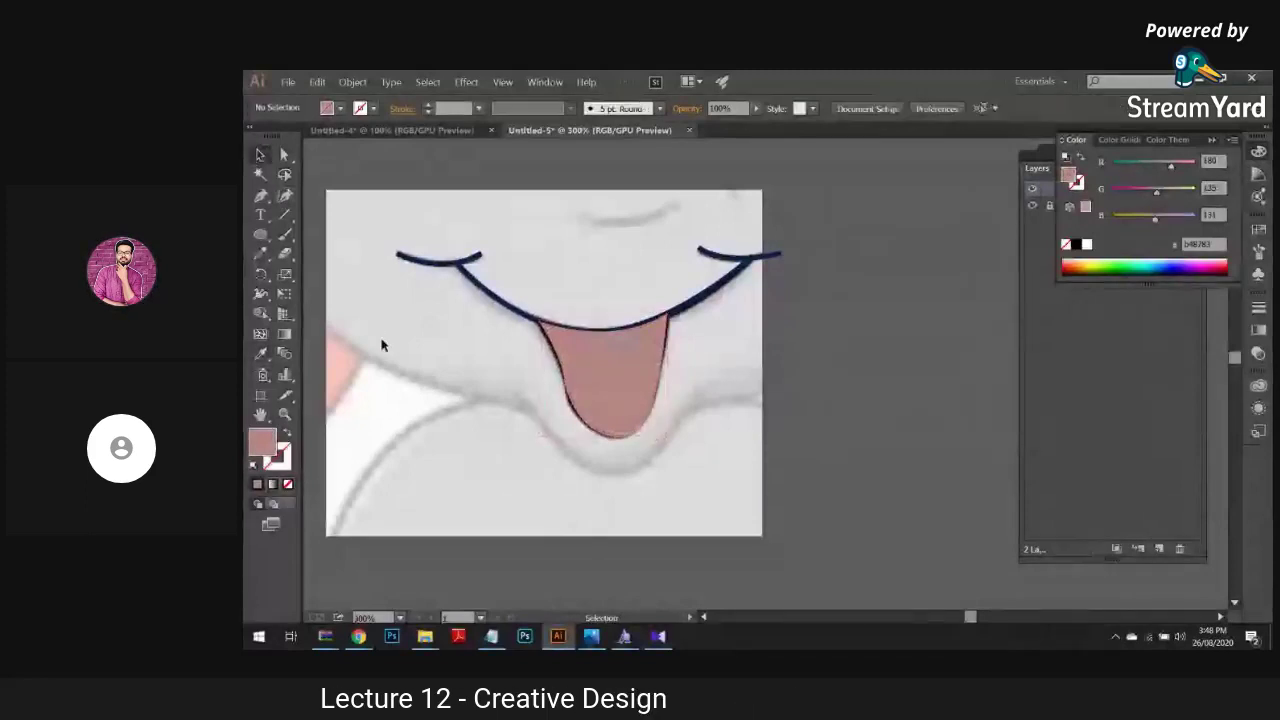
Step: Add a dark blue stroke to the filled mouth shape, matching the color of the smile curves
click(563, 355)
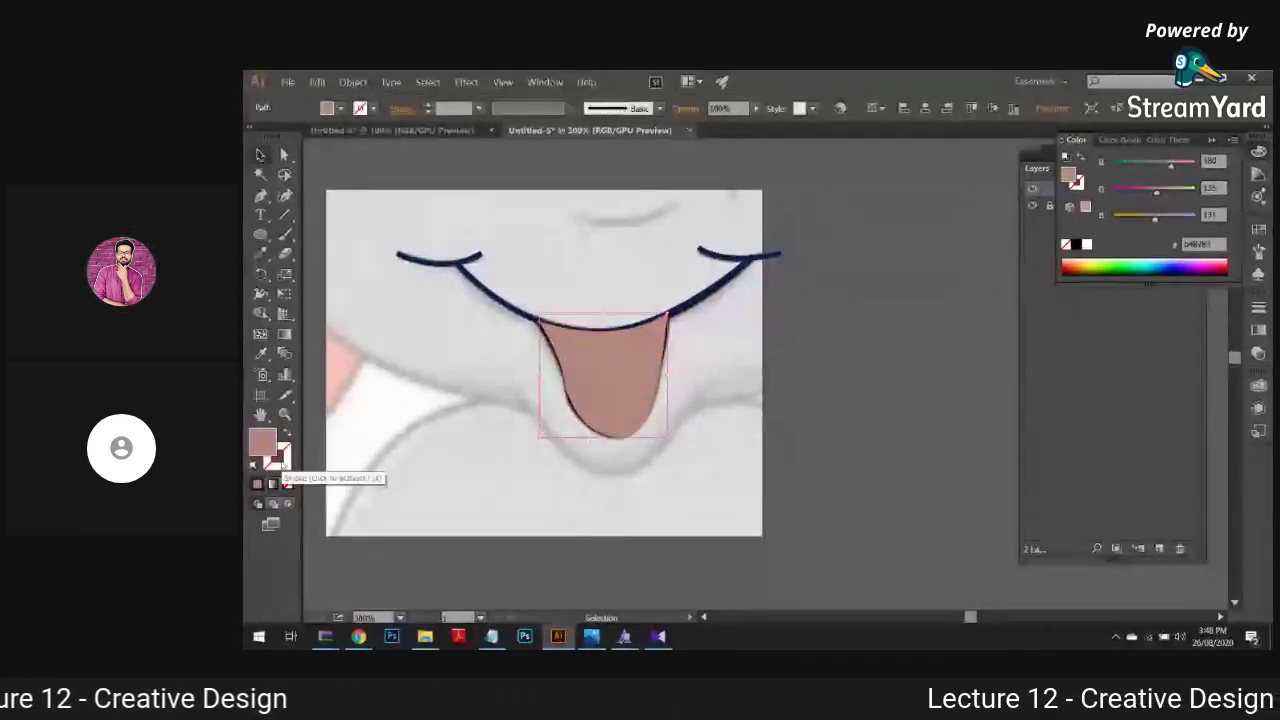
click(283, 465)
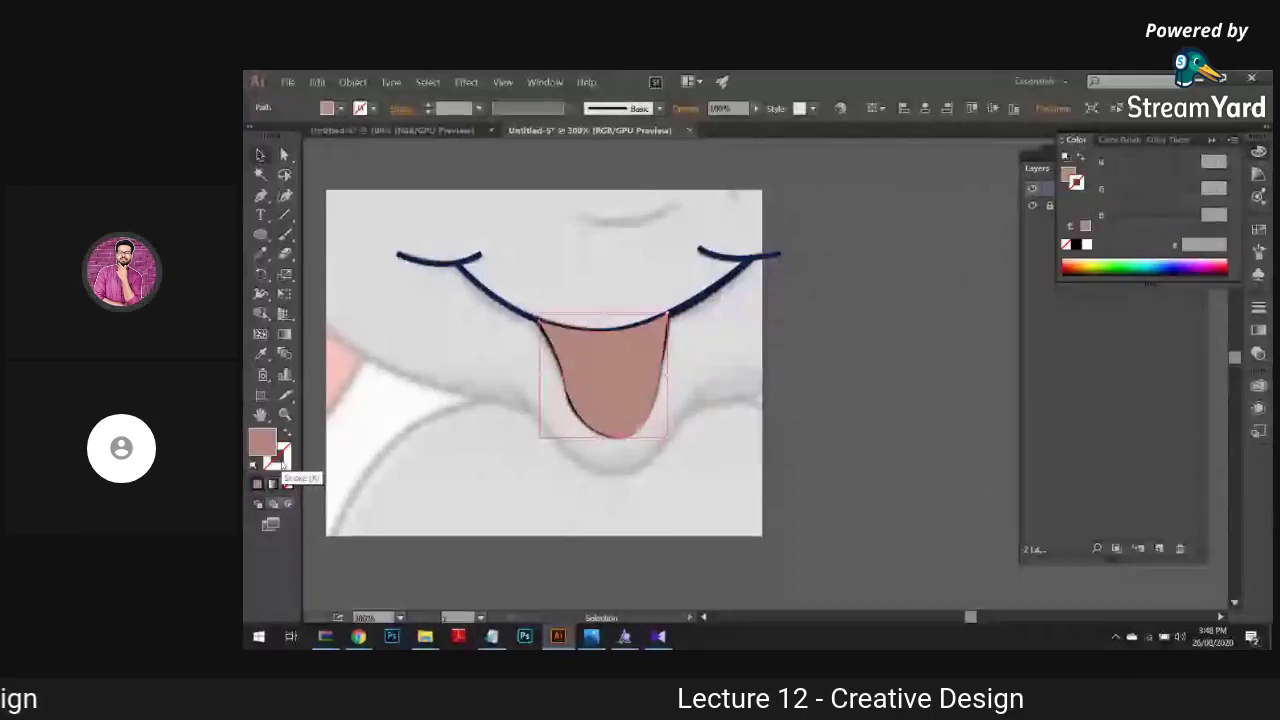
click(428, 106)
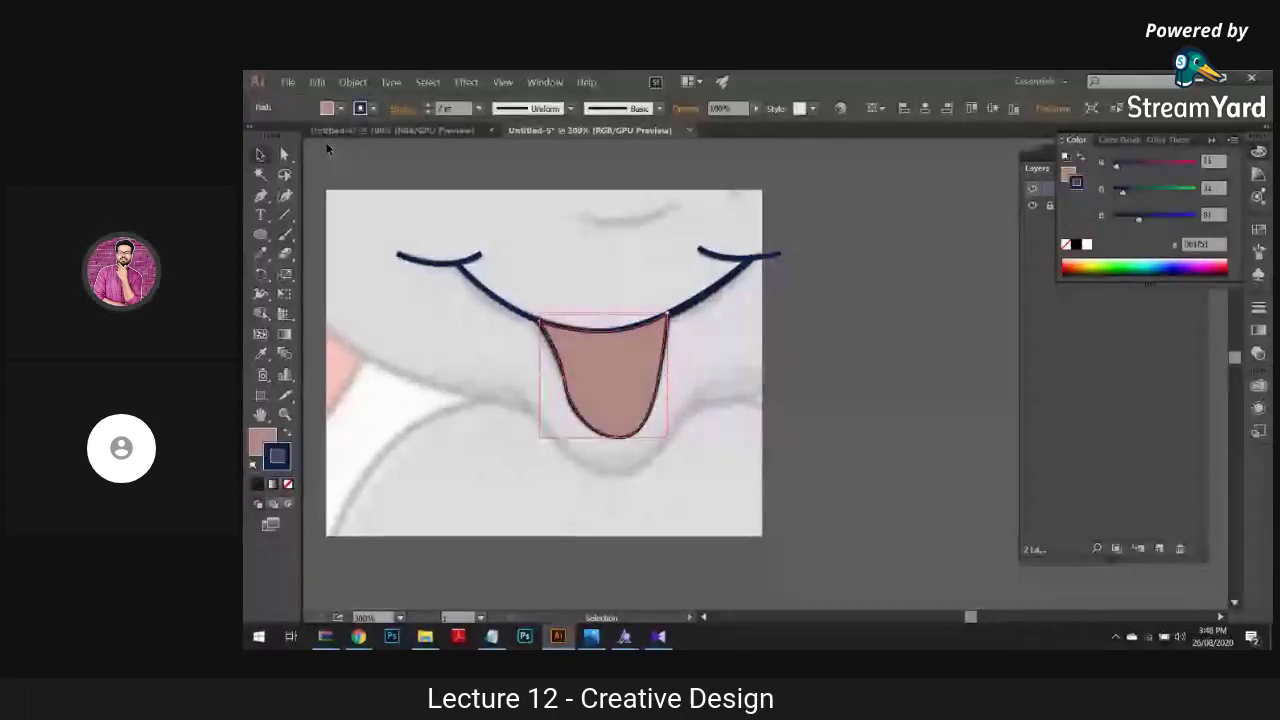
Step: Move all the traced mouth paths off the reference picture onto the empty area beside it
drag(326, 148, 953, 398)
click(890, 510)
drag(890, 510, 736, 522)
click(800, 380)
click(763, 251)
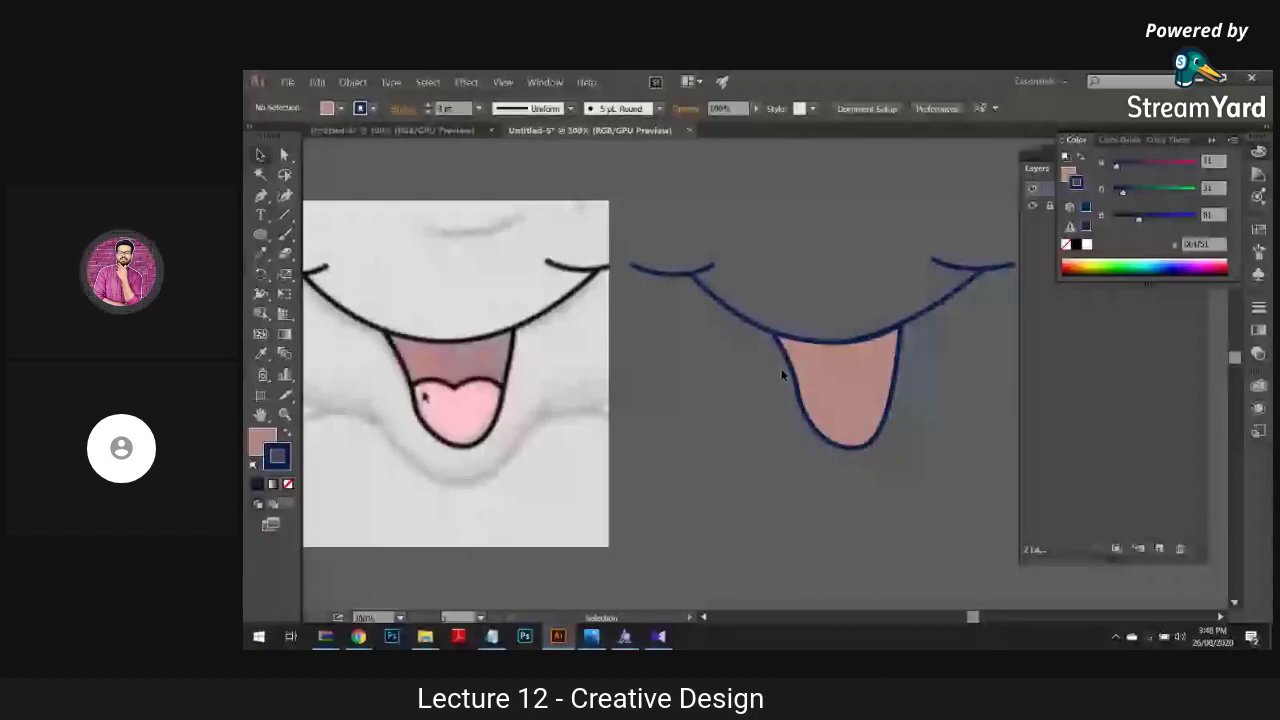
Step: Adjust the mouth shape's position and its upper right corner anchor to line up with the smile curve
click(868, 444)
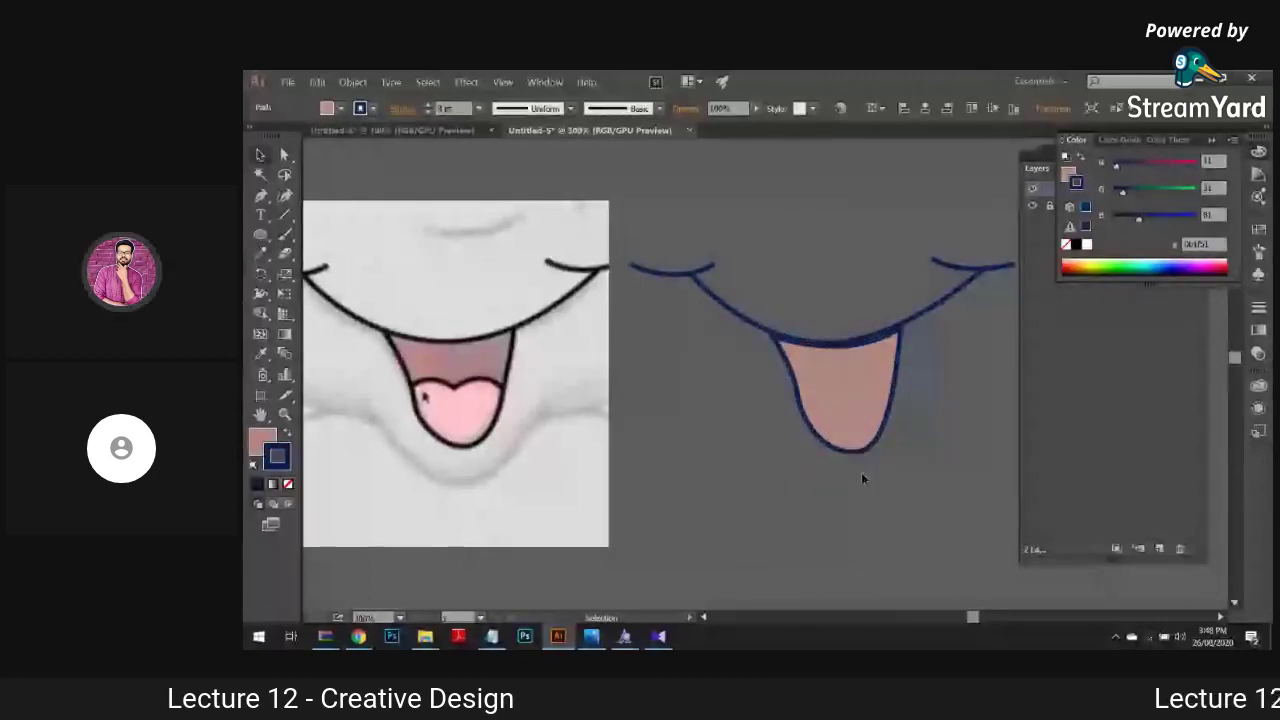
click(862, 478)
scroll(826, 466, up, 3)
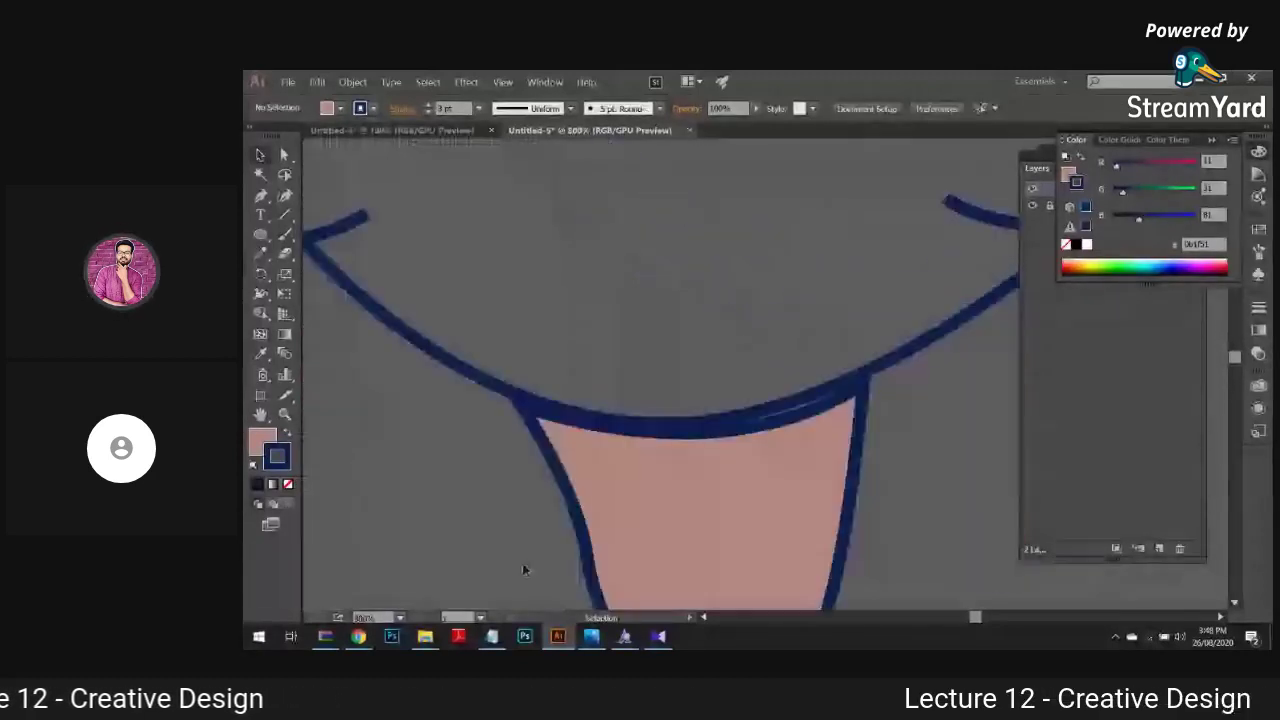
click(820, 424)
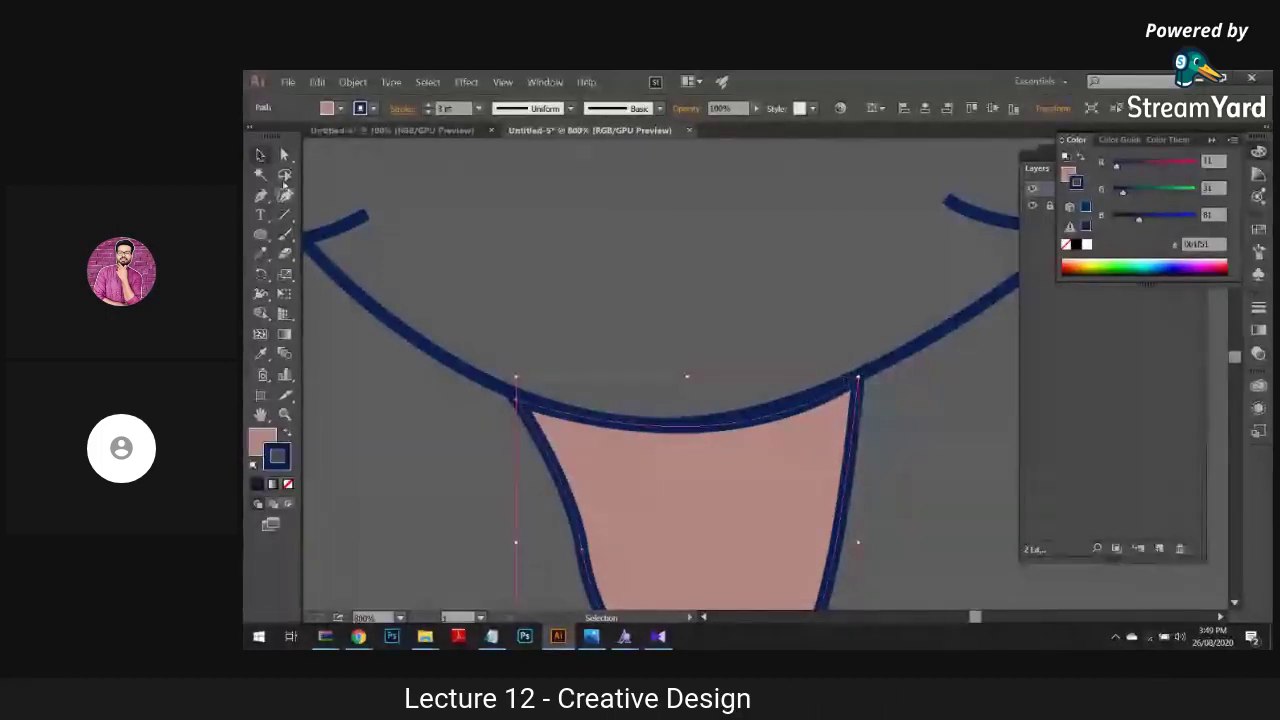
key(a)
drag(860, 385, 856, 393)
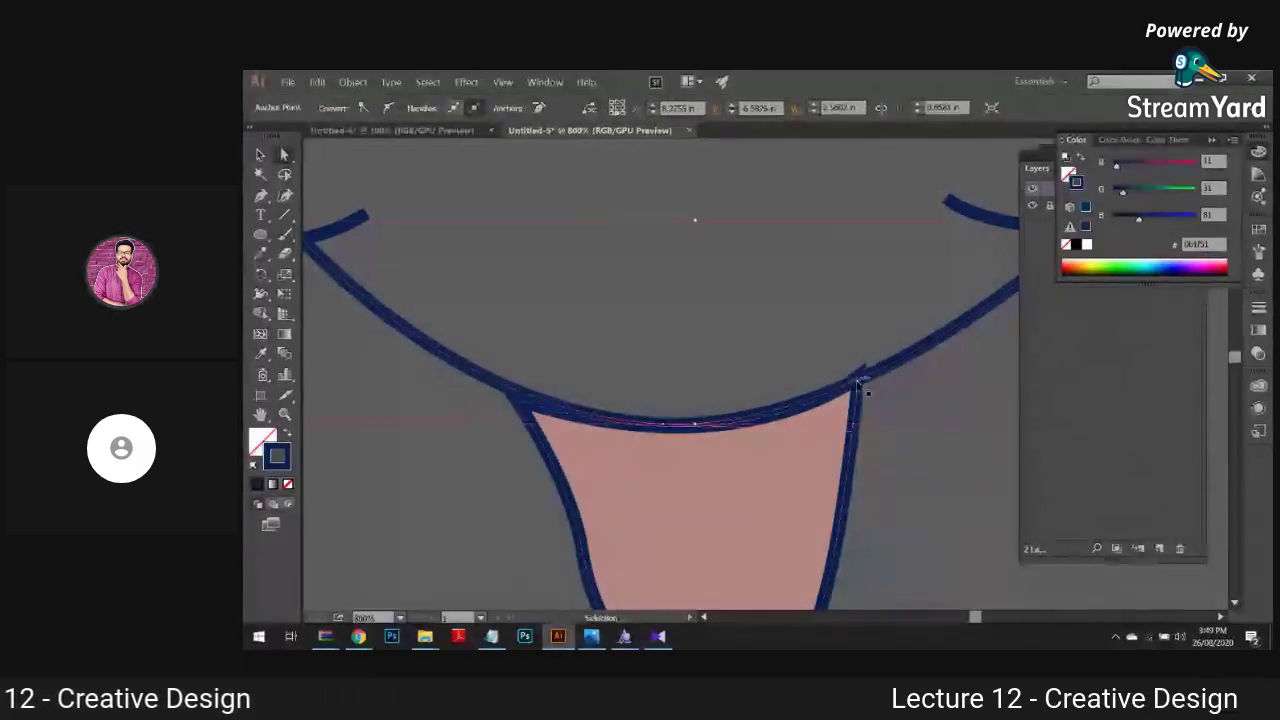
click(893, 418)
key(ctrl+minus)
key(ctrl+minus)
key(ctrl+minus)
key(ctrl+equal)
key(ctrl+equal)
key(ctrl+equal)
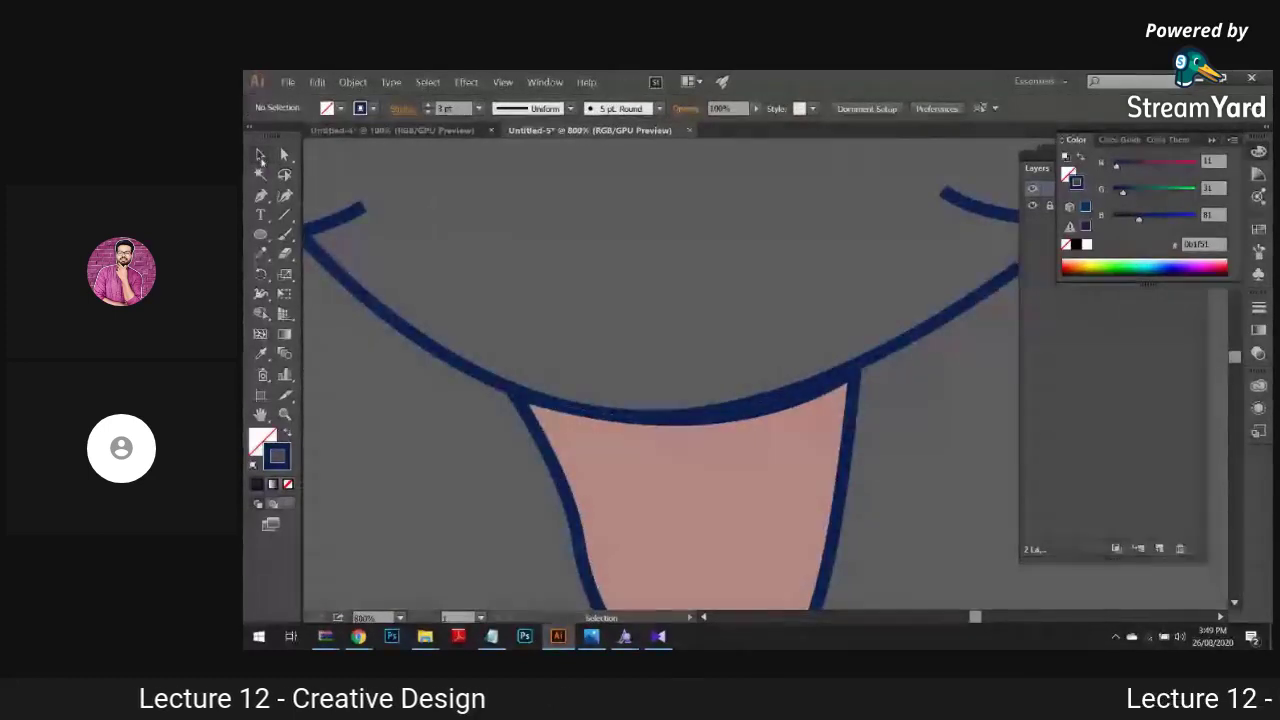
Step: Send the filled mouth shape to the back, behind the smile curve
click(791, 494)
right_click(798, 494)
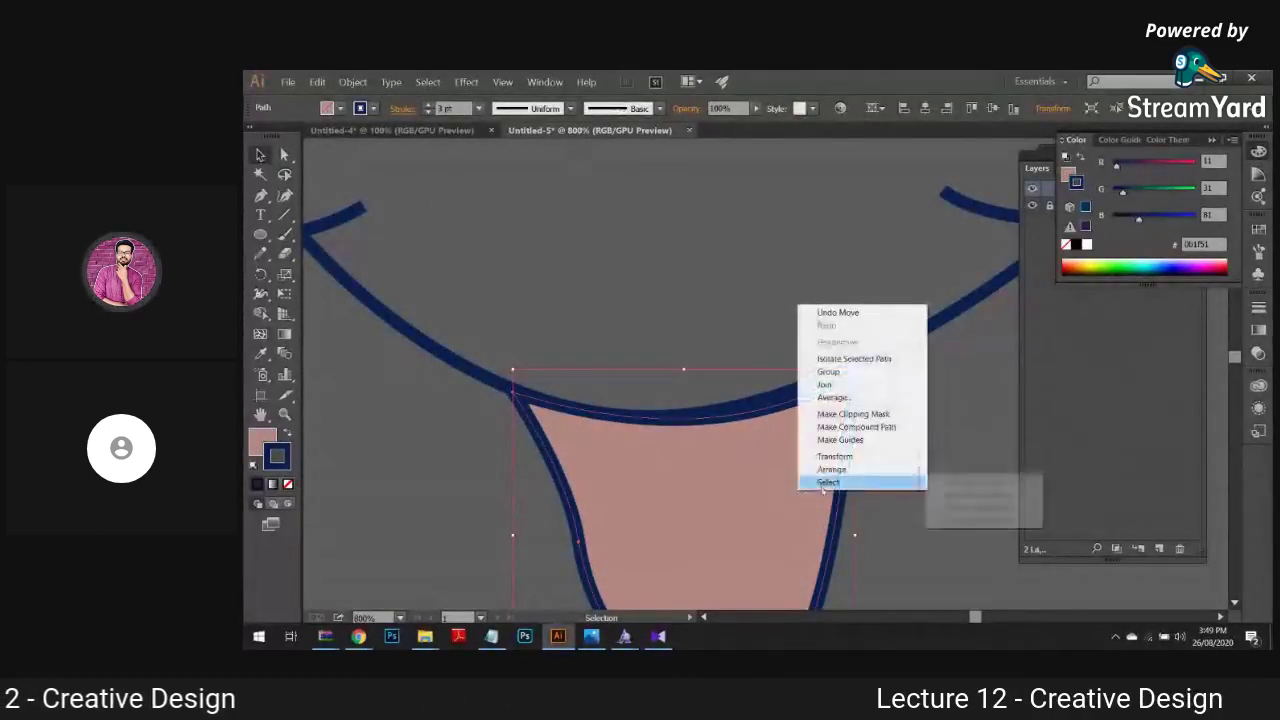
mouse_move(860, 469)
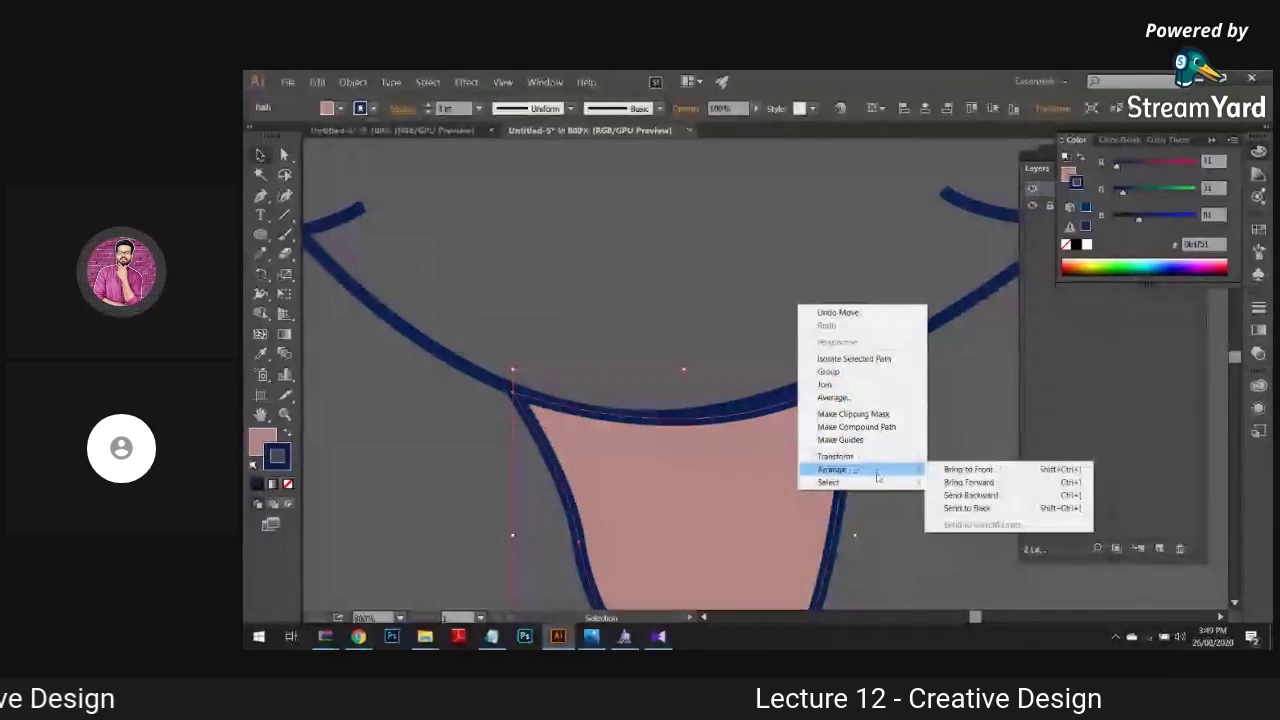
click(946, 508)
click(896, 441)
click(842, 453)
click(935, 485)
Step: Place a copy of the filled mouth shape on the empty area between the reference picture and the traced mouth
key(ctrl+minus)
key(ctrl+minus)
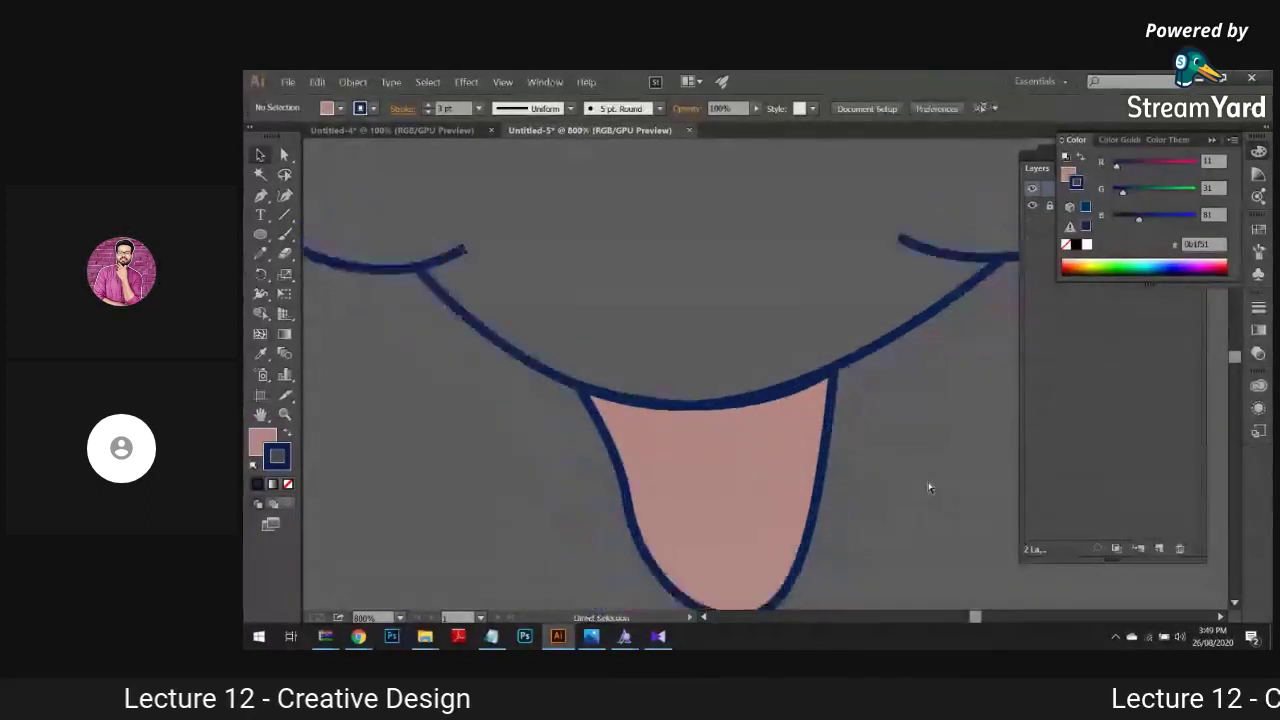
drag(608, 477, 747, 426)
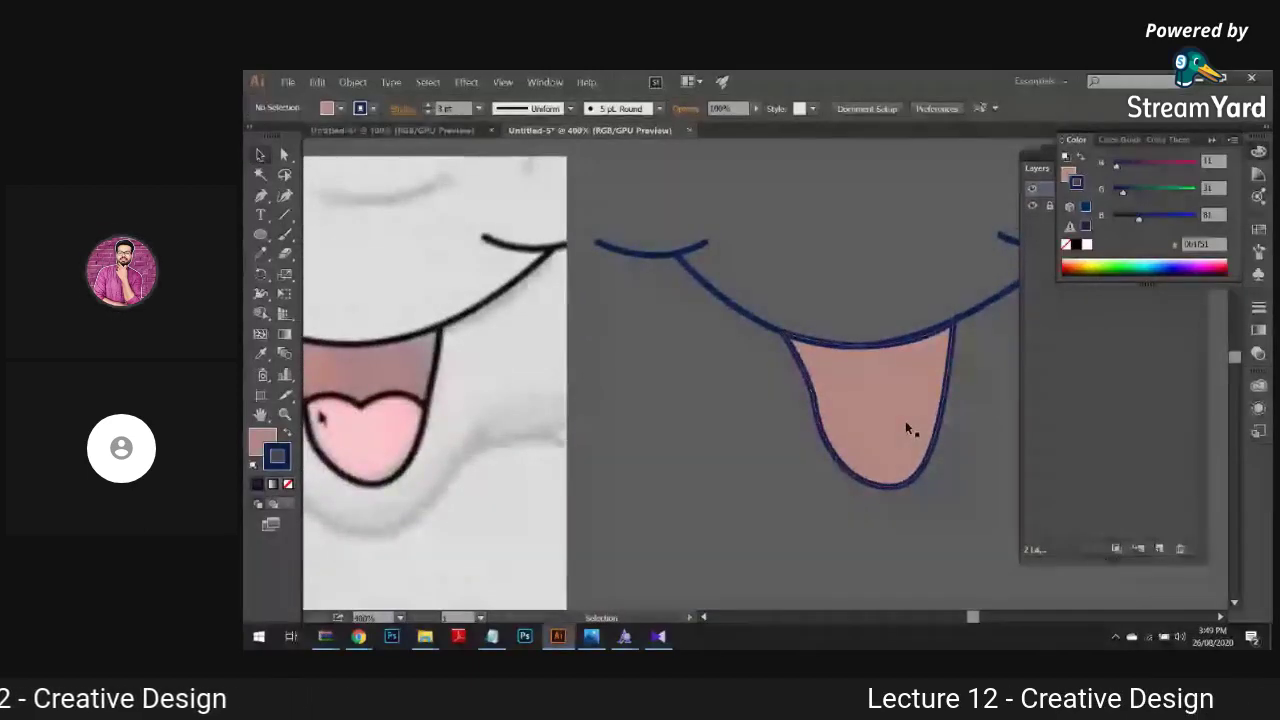
drag(666, 449, 671, 471)
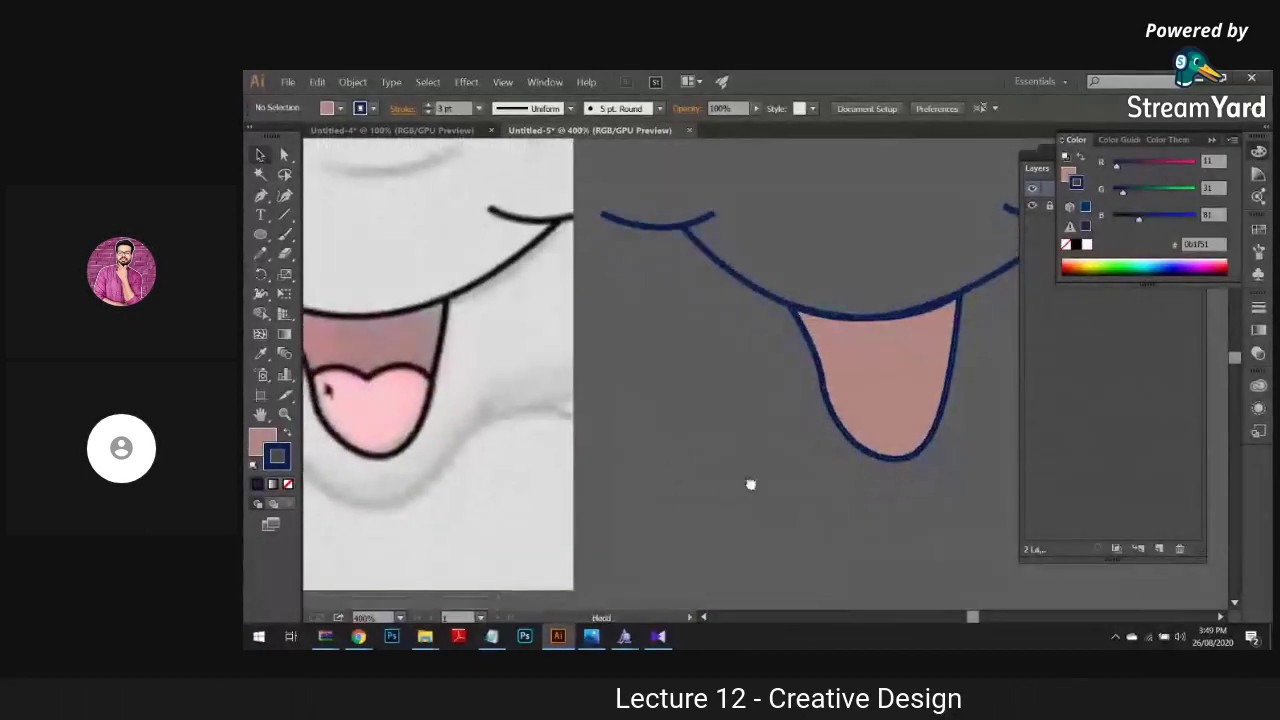
drag(751, 484, 811, 489)
drag(938, 400, 751, 480)
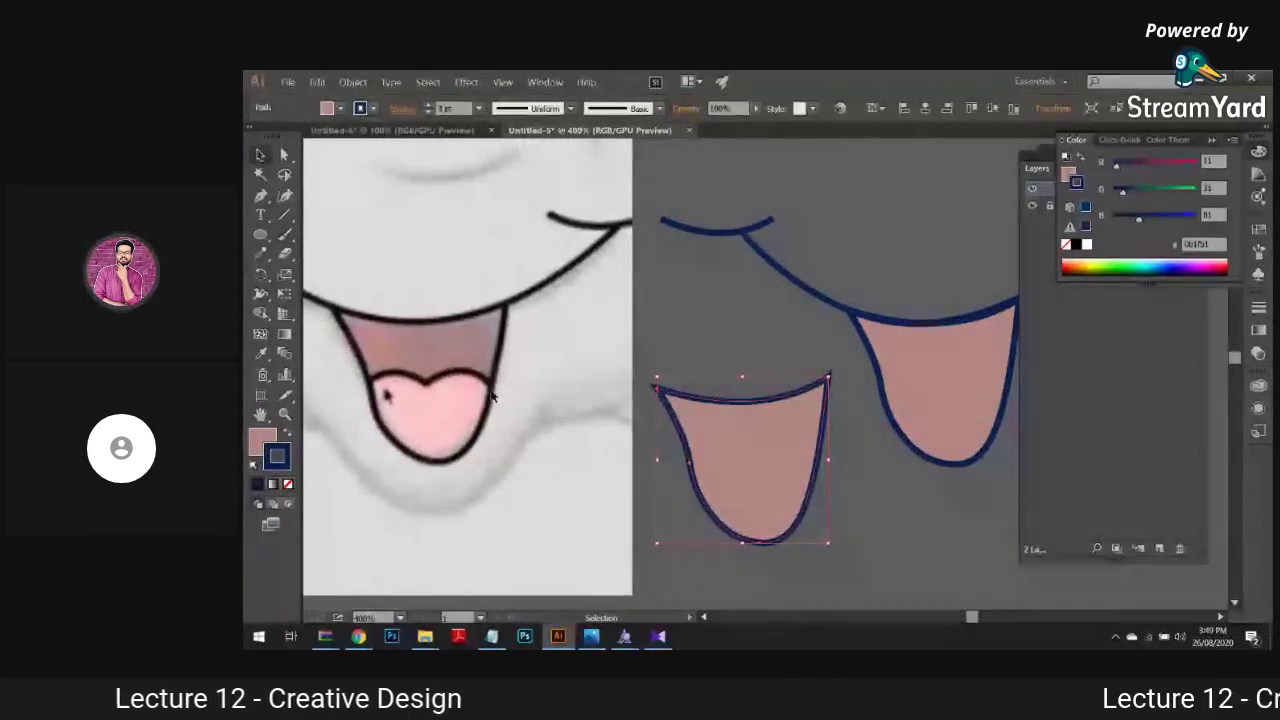
Step: Replace the mouth shape's copy with a fresh one on the empty area and remove the copy's outline
key(Delete)
click(732, 504)
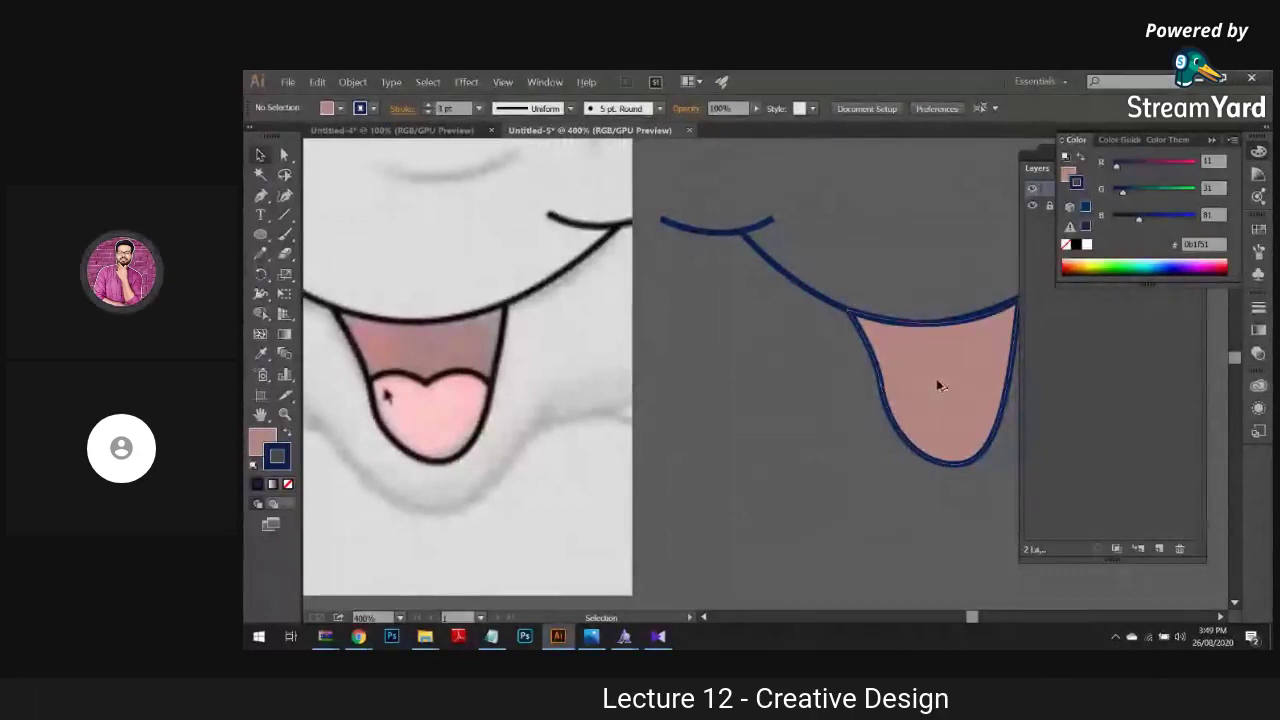
drag(768, 441, 749, 457)
click(861, 526)
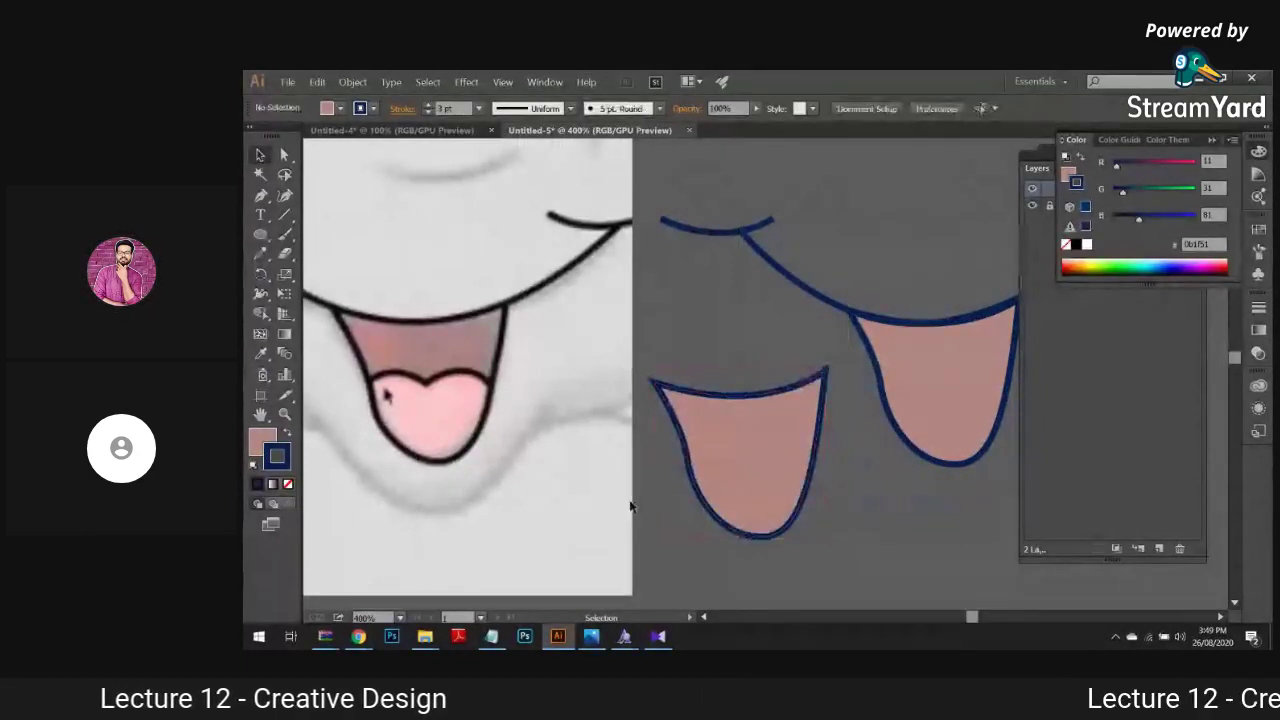
click(700, 480)
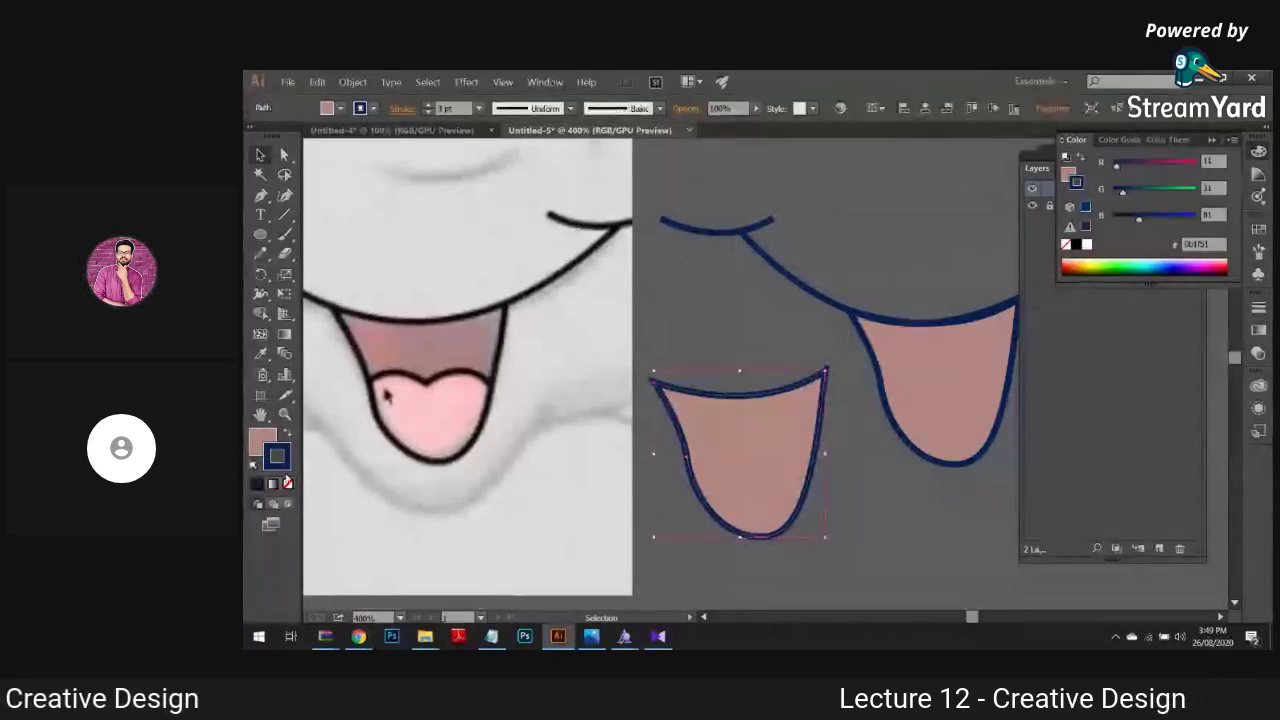
key(slash)
key(ctrl+shift+a)
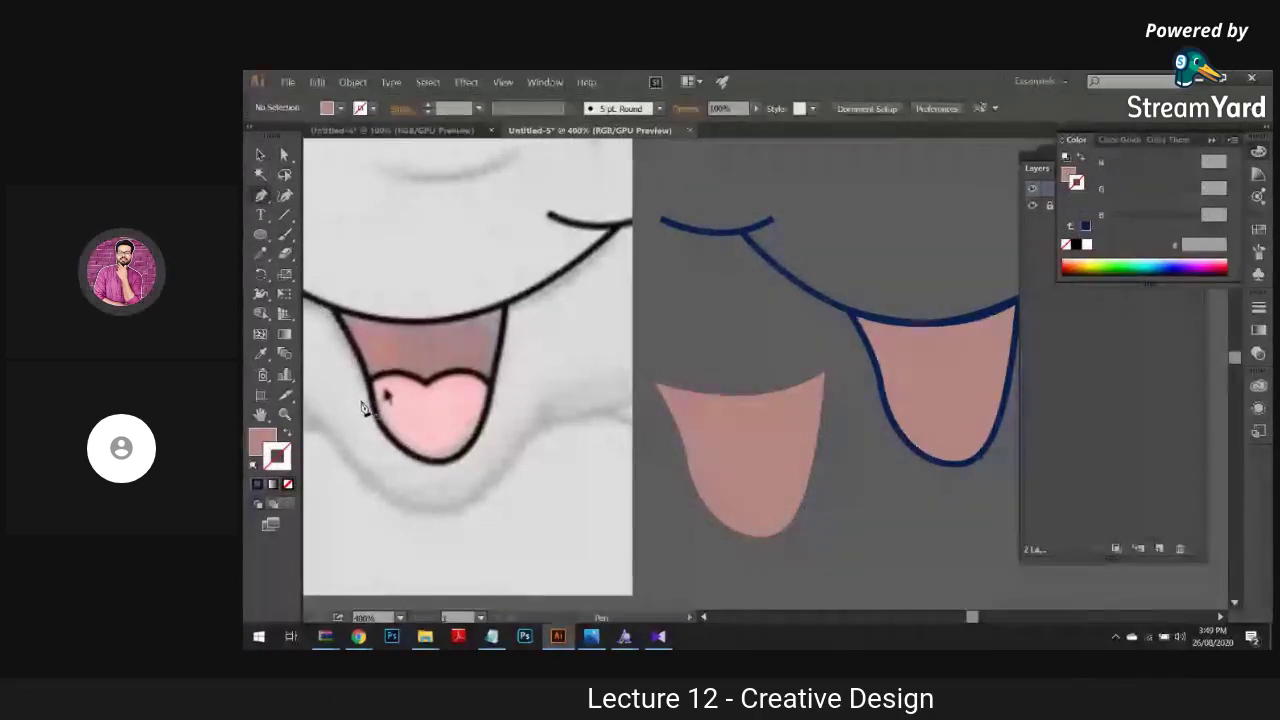
Step: Trace the tongue's double-curved upper edge on the reference picture with the Pen tool and close the shape loosely around the tongue
click(427, 389)
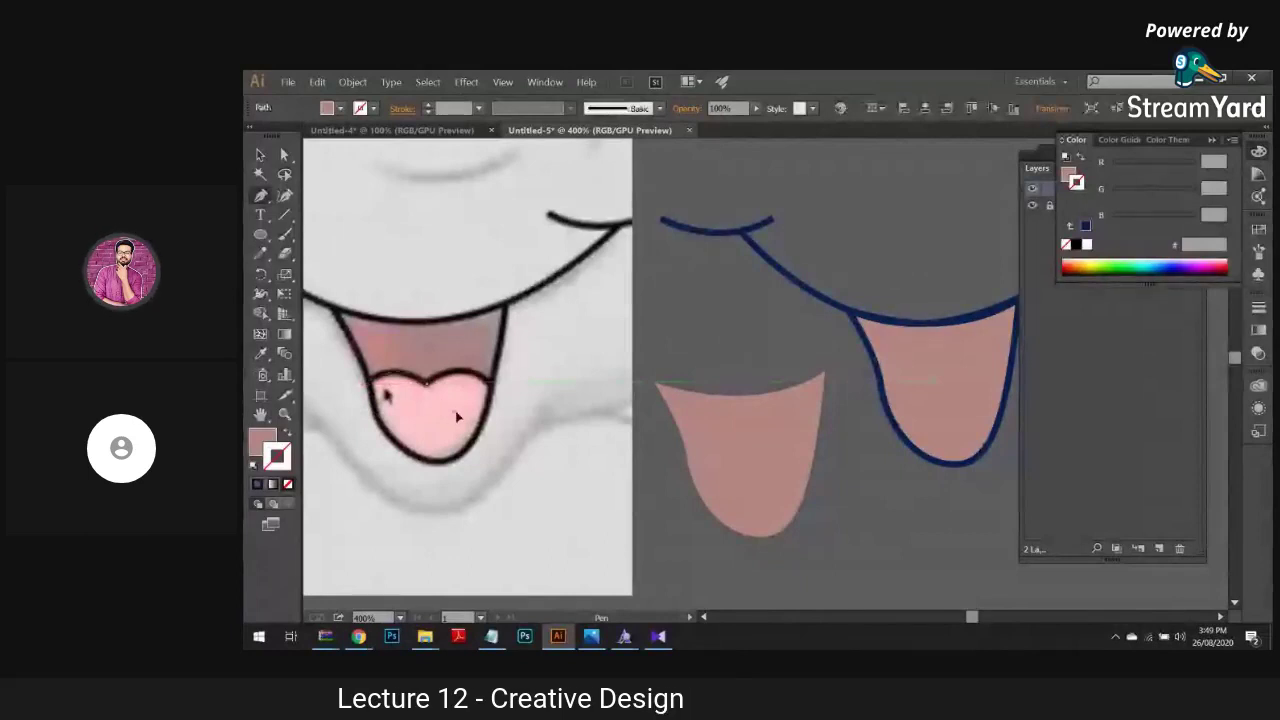
click(428, 393)
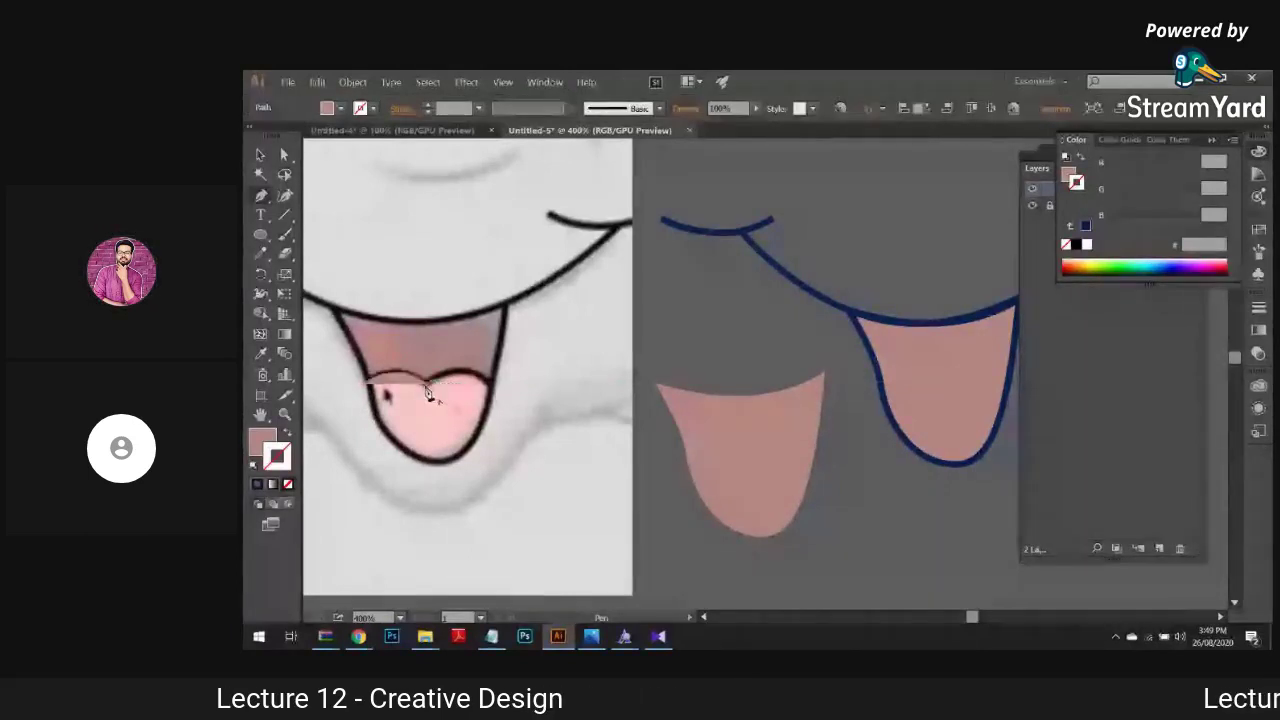
click(498, 387)
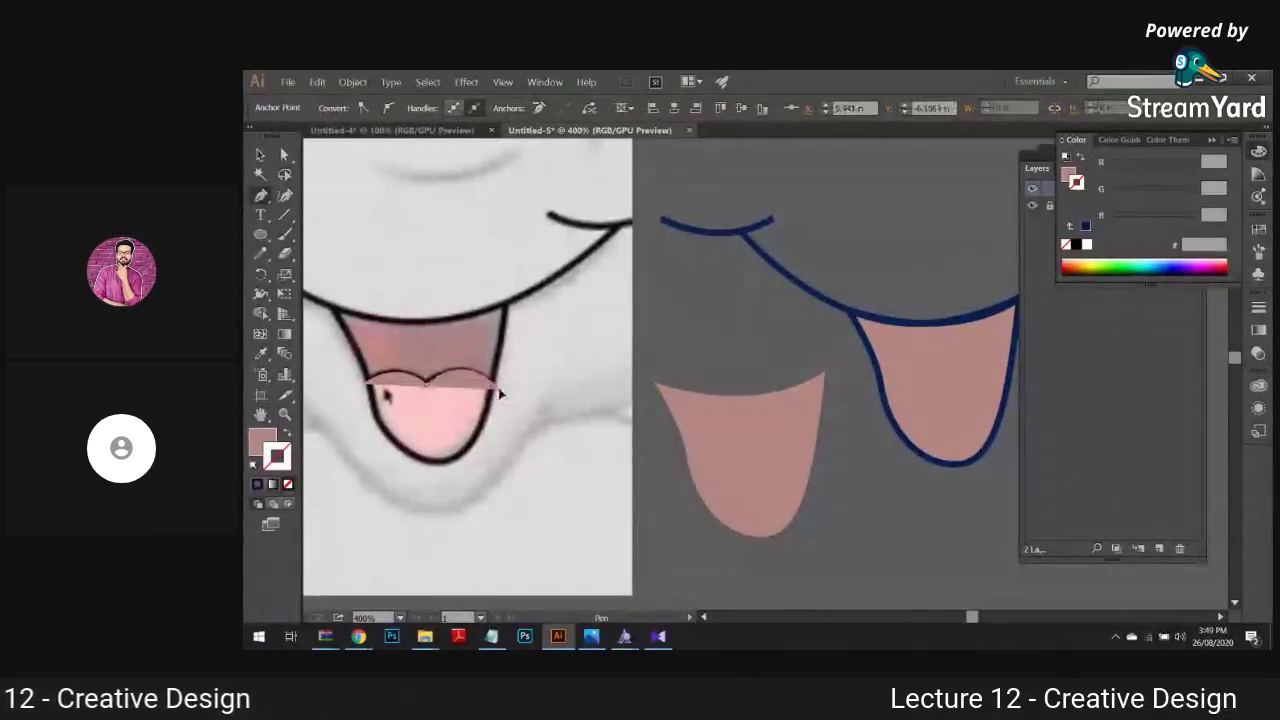
click(480, 486)
click(354, 420)
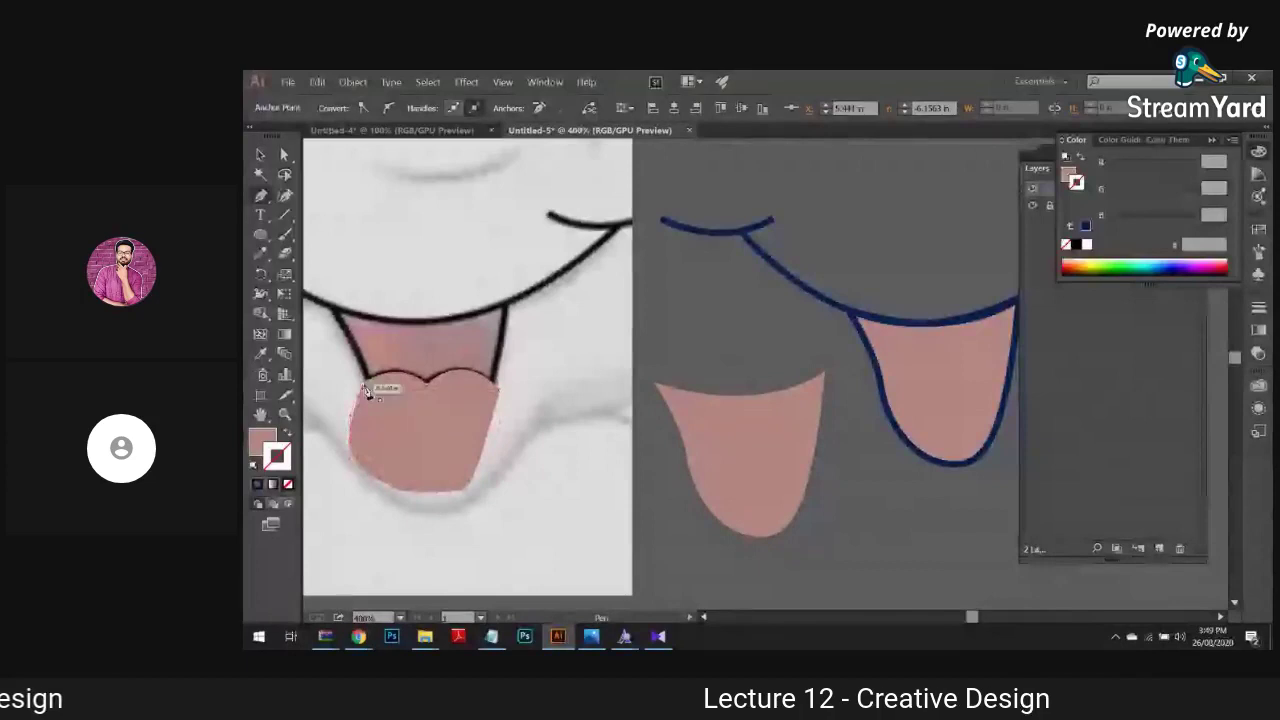
click(421, 341)
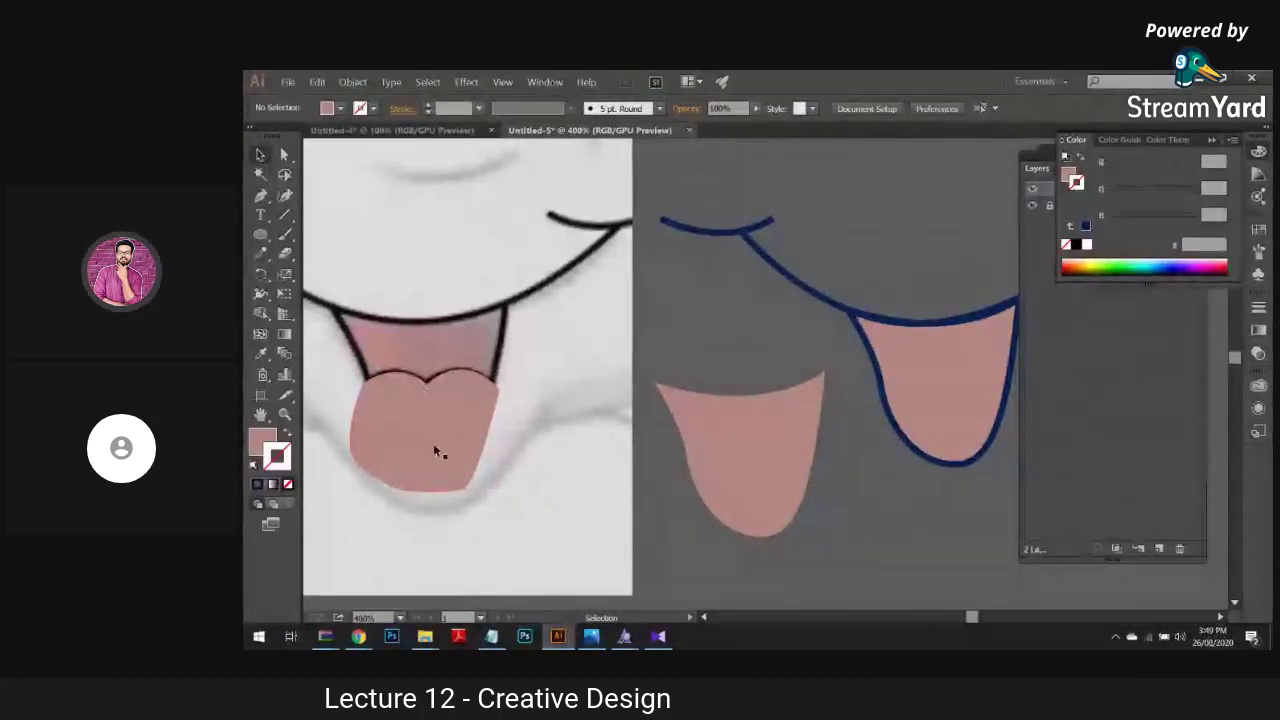
Step: Place the loose tongue shape over the mouth copy and remove the excess with the Shape Builder, keeping only the overlapping tongue
drag(710, 540, 764, 532)
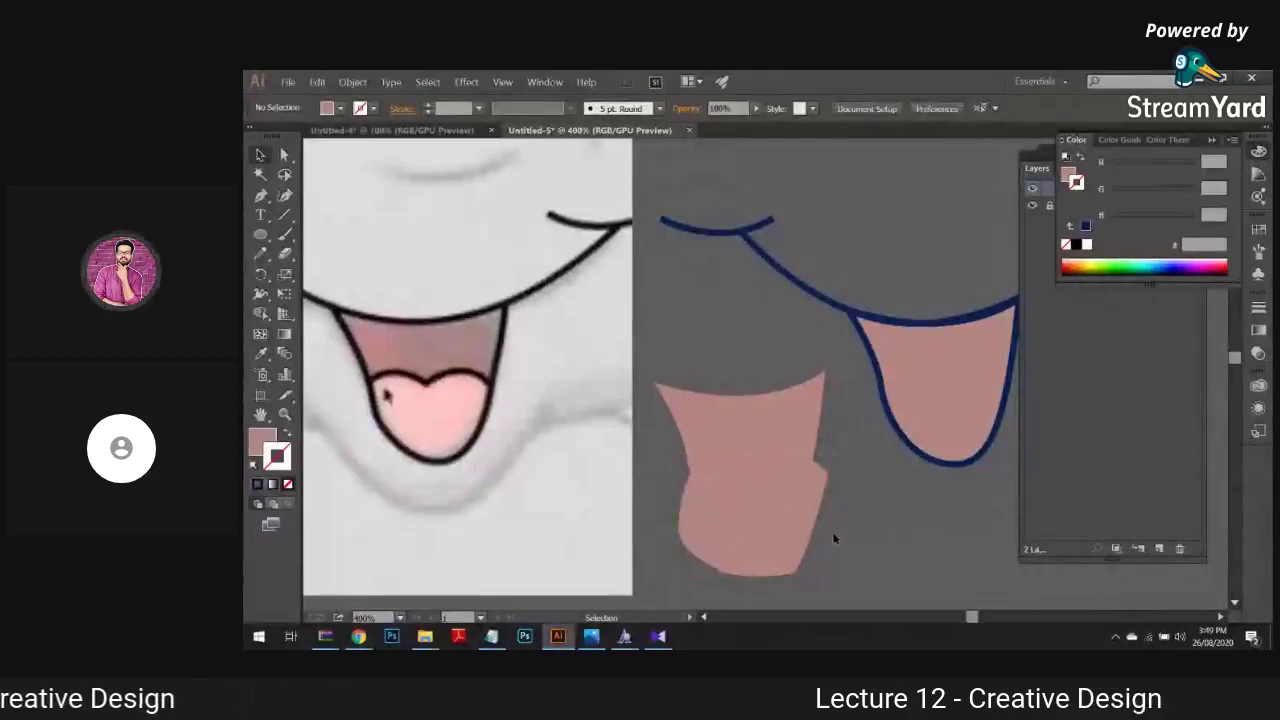
click(261, 313)
alt+click(700, 457)
alt+click(700, 450)
key(v)
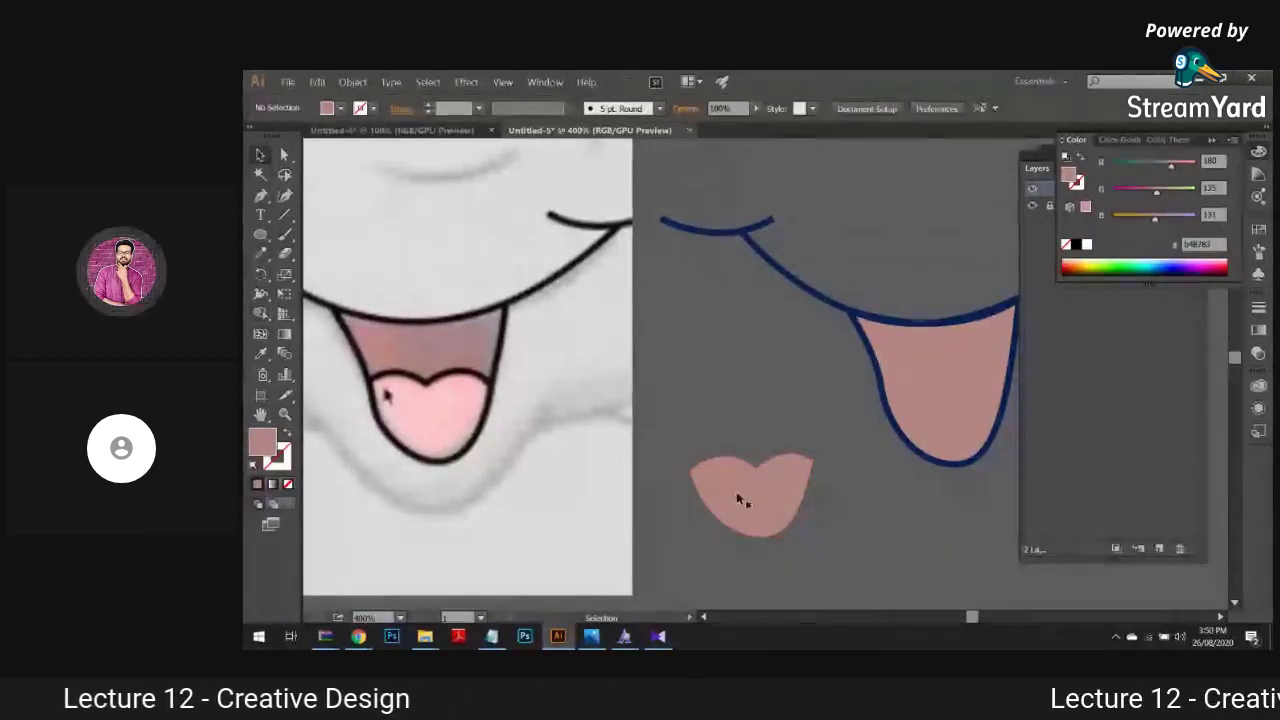
Step: Place a copy of the tongue inside the mouth and fill it with light pink sampled from the reference tongue
click(745, 502)
drag(745, 502, 944, 427)
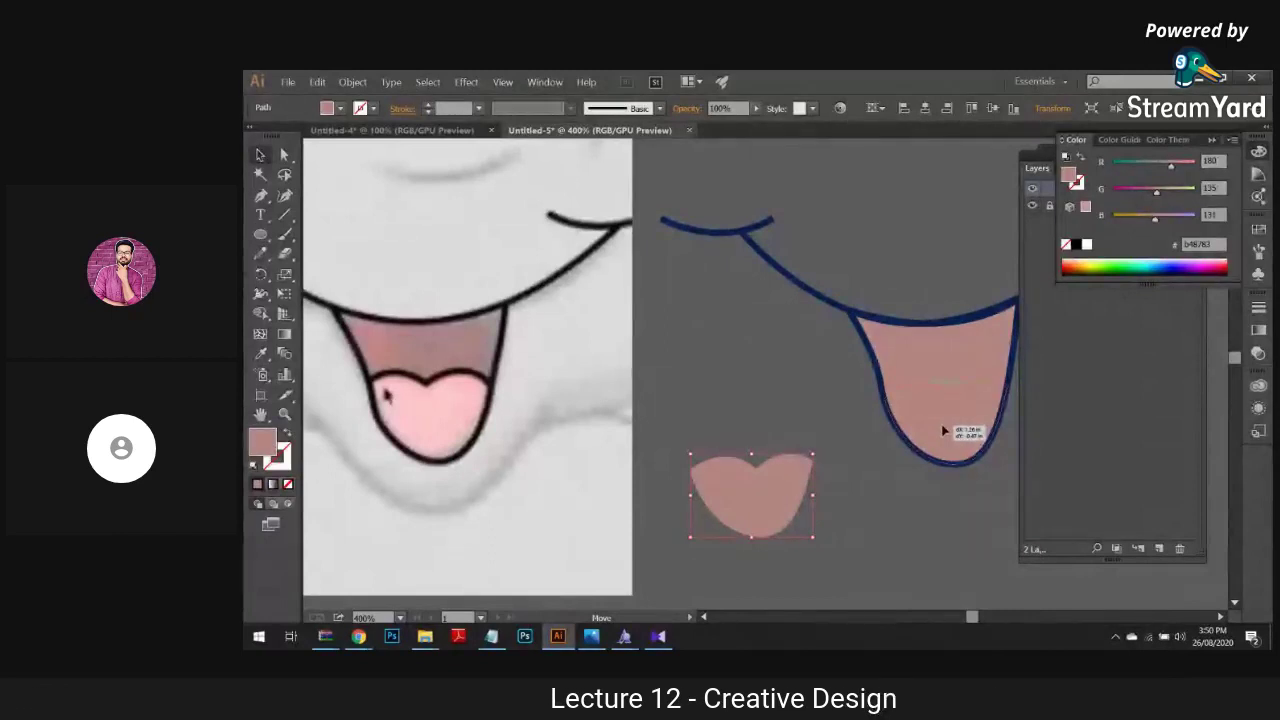
click(441, 404)
click(261, 156)
click(809, 420)
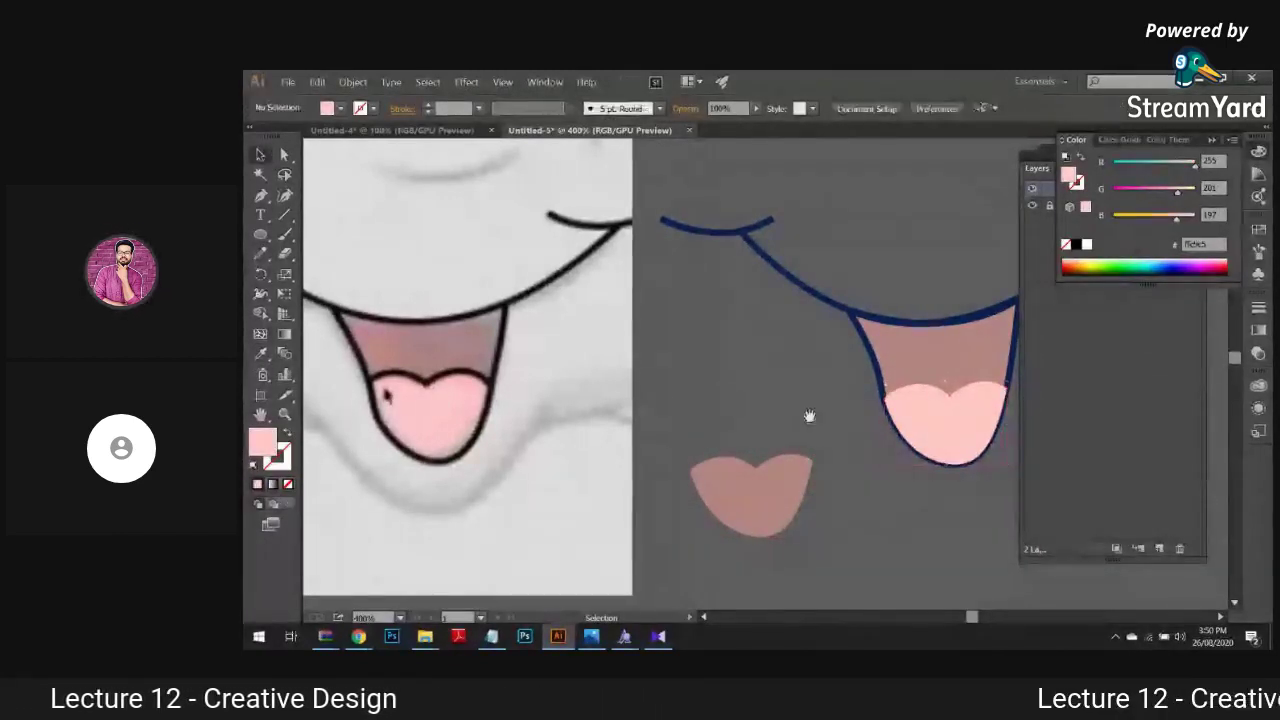
Step: Give the separate tongue shape a dark blue 2 pt outline and remove its fill
drag(809, 420, 700, 389)
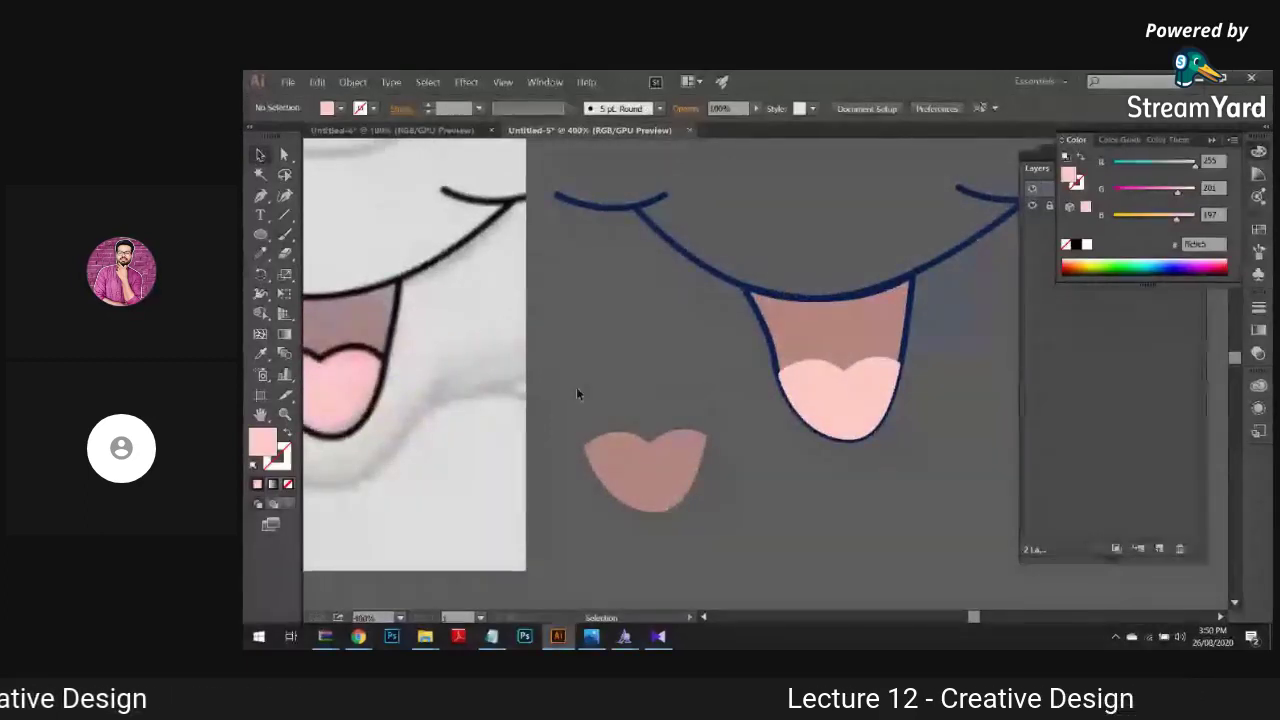
drag(632, 462, 659, 455)
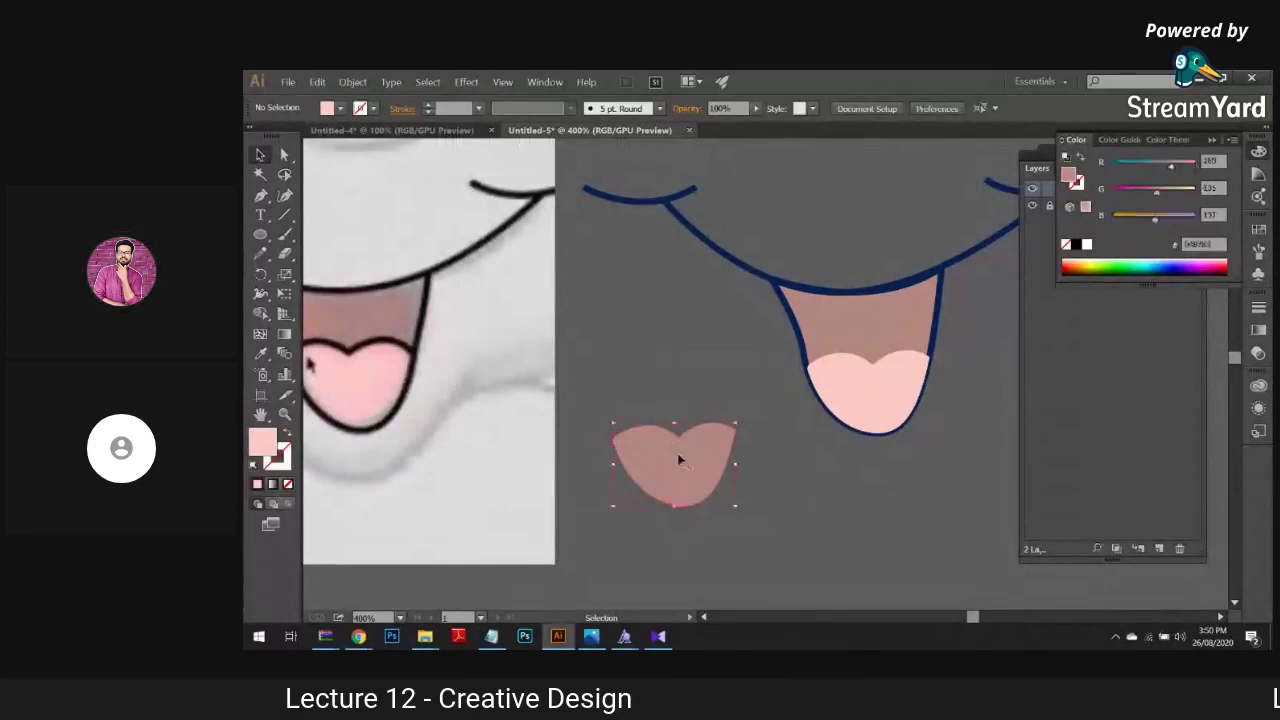
click(680, 456)
drag(525, 402, 545, 389)
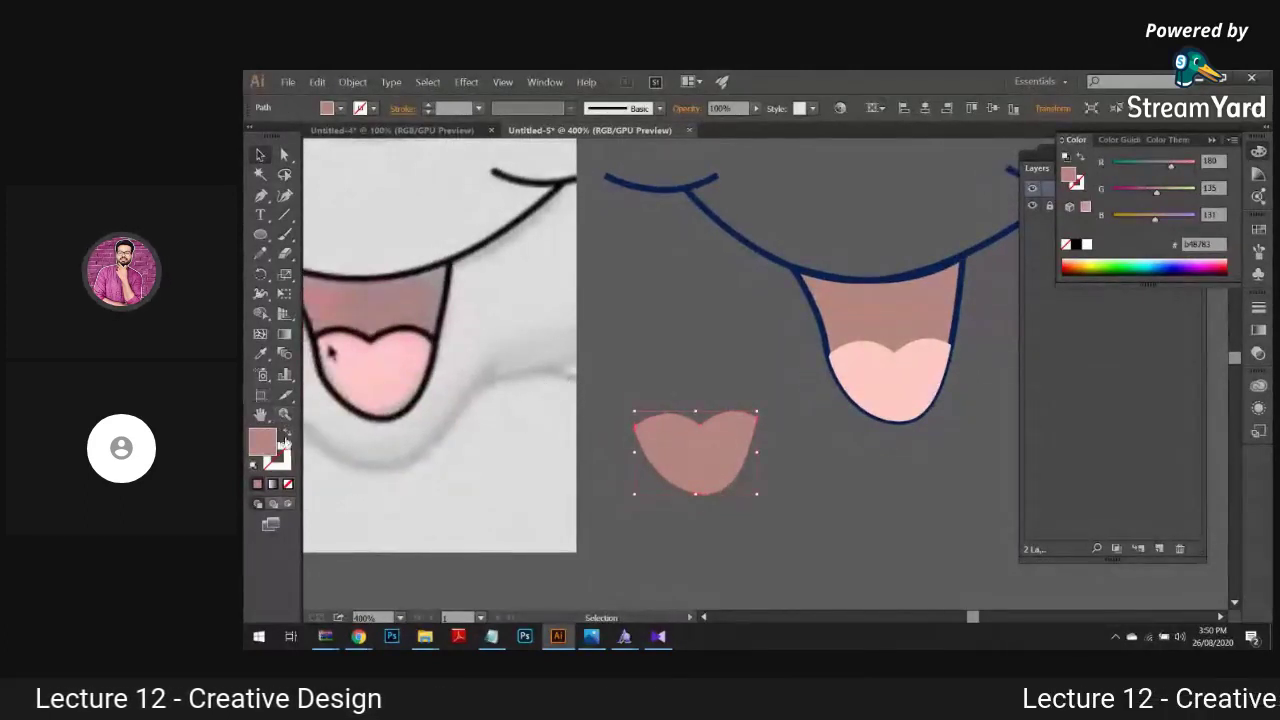
key(x)
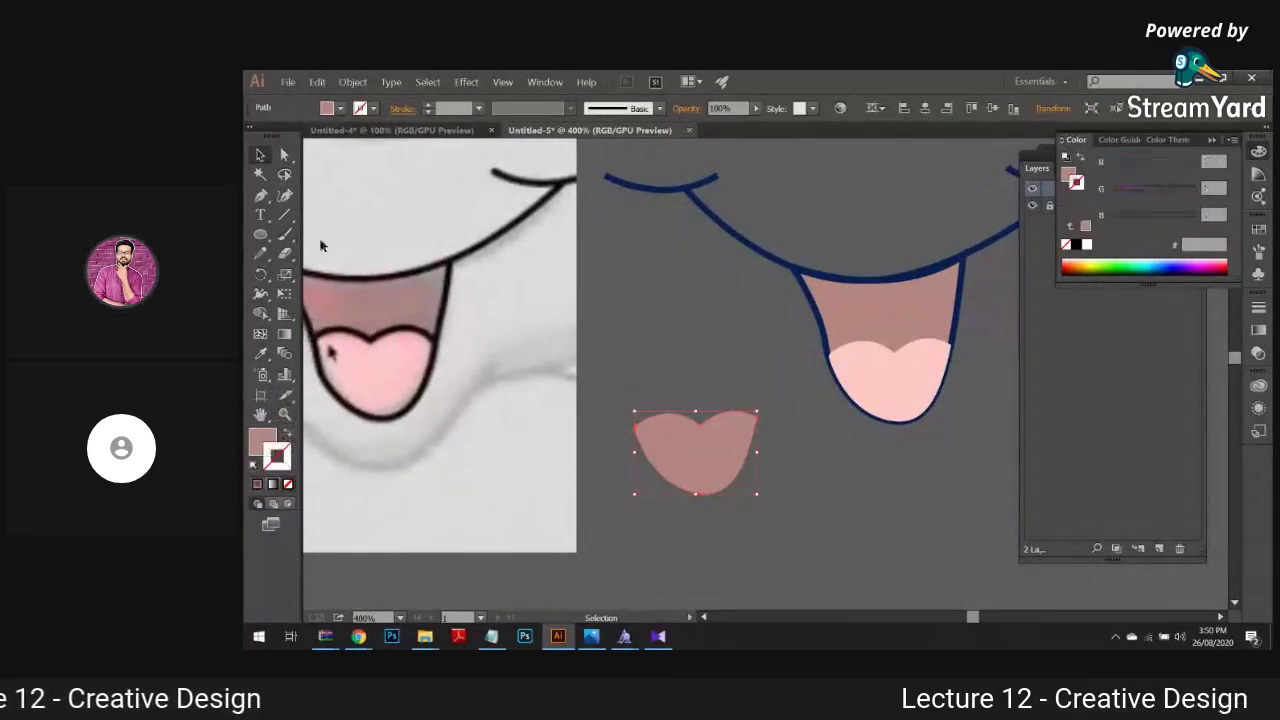
click(428, 106)
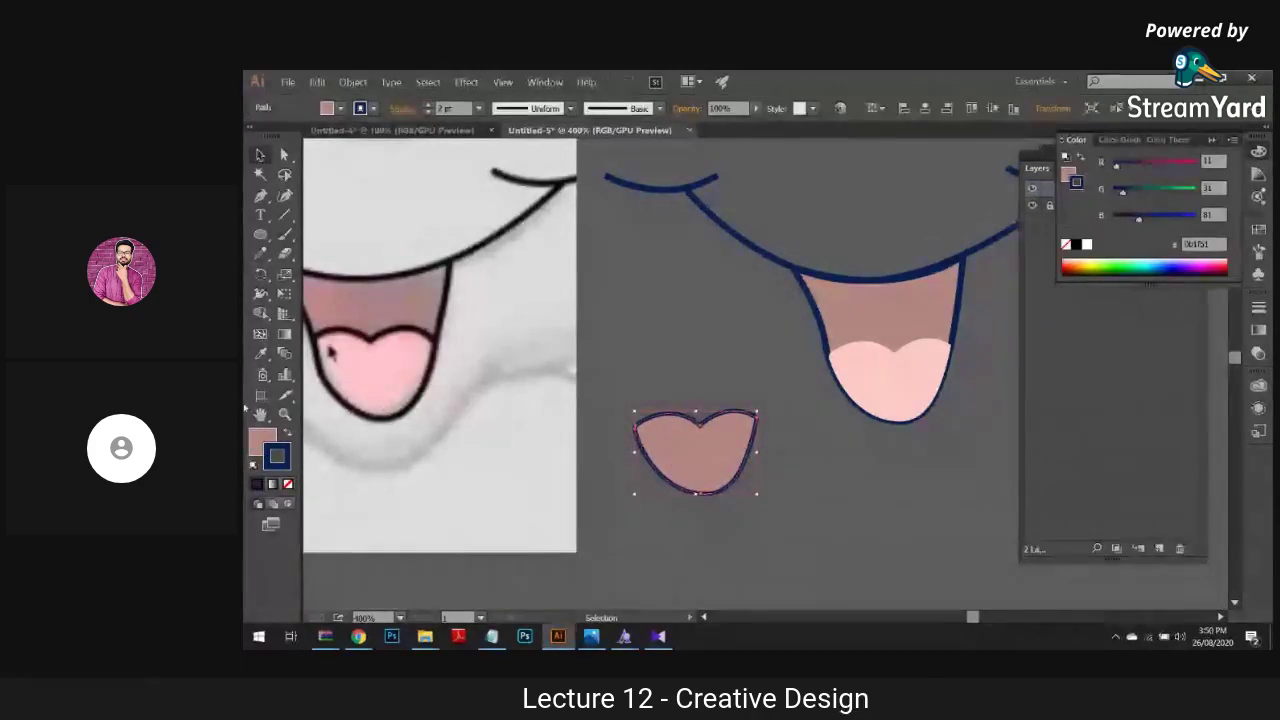
key(x)
key(slash)
click(609, 428)
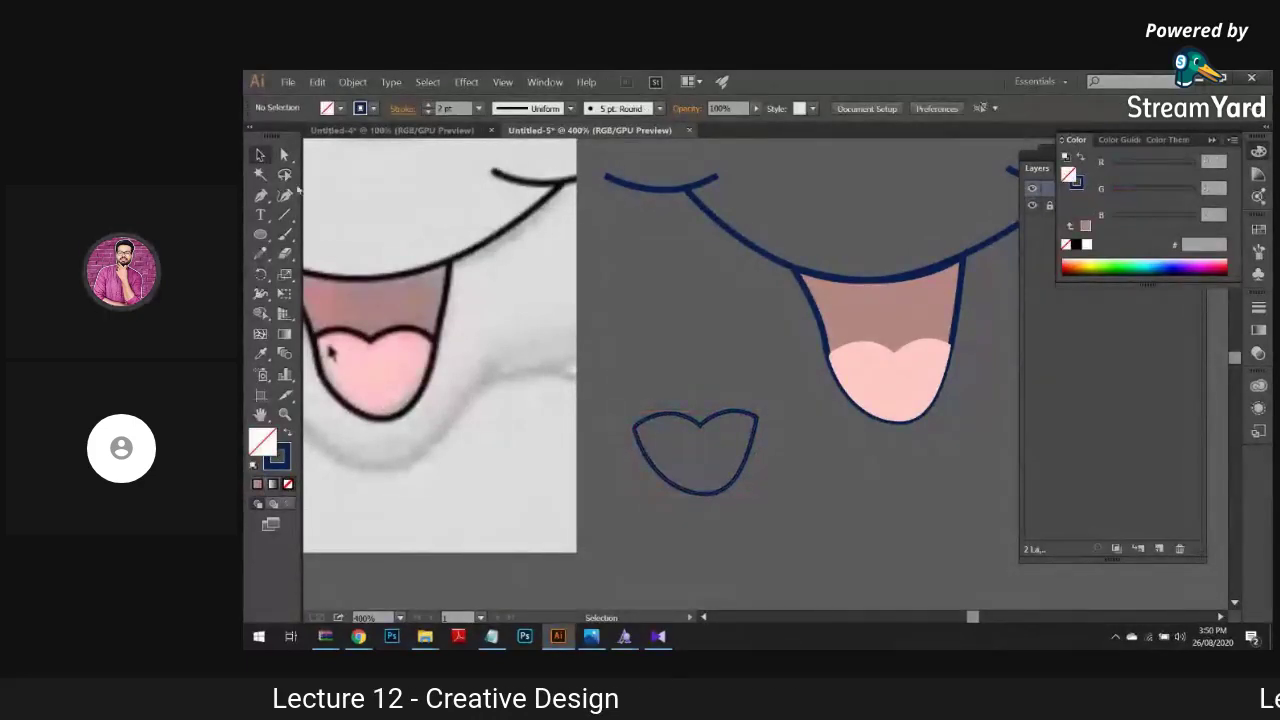
Step: Delete the lowest anchor point of the tongue outline so that only its upper double curve remains
drag(471, 342, 558, 304)
click(782, 454)
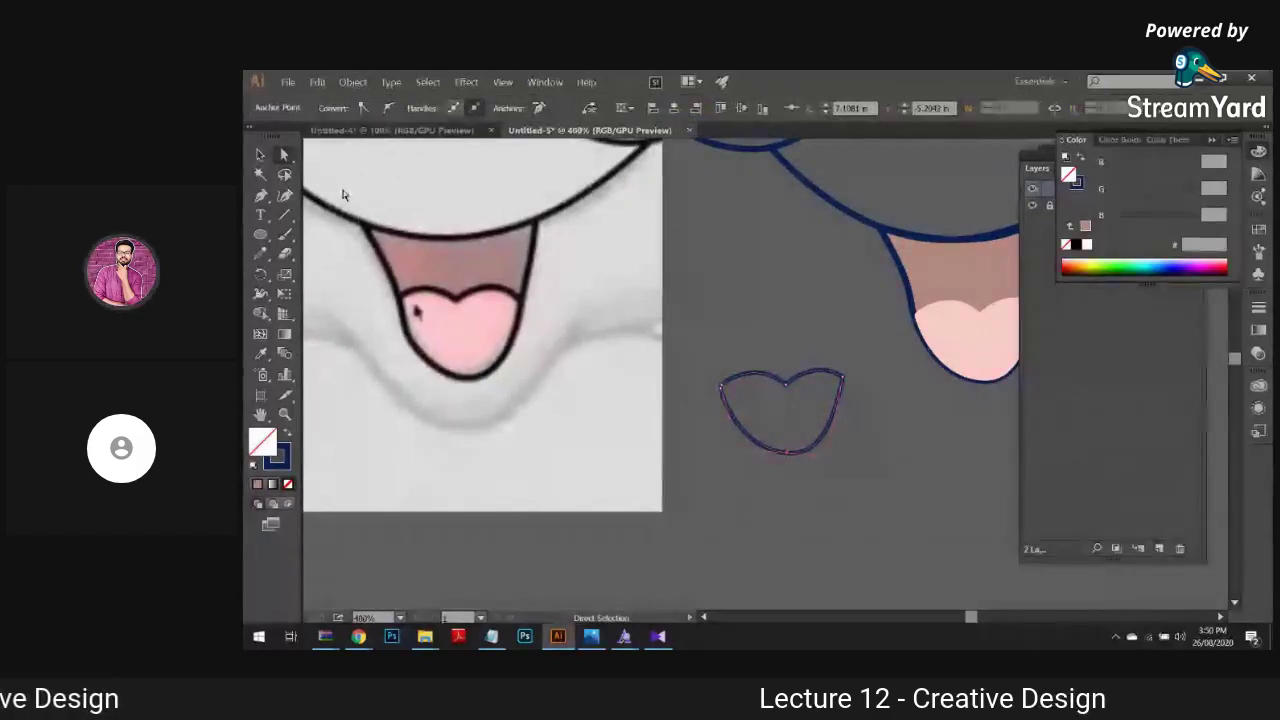
key(Delete)
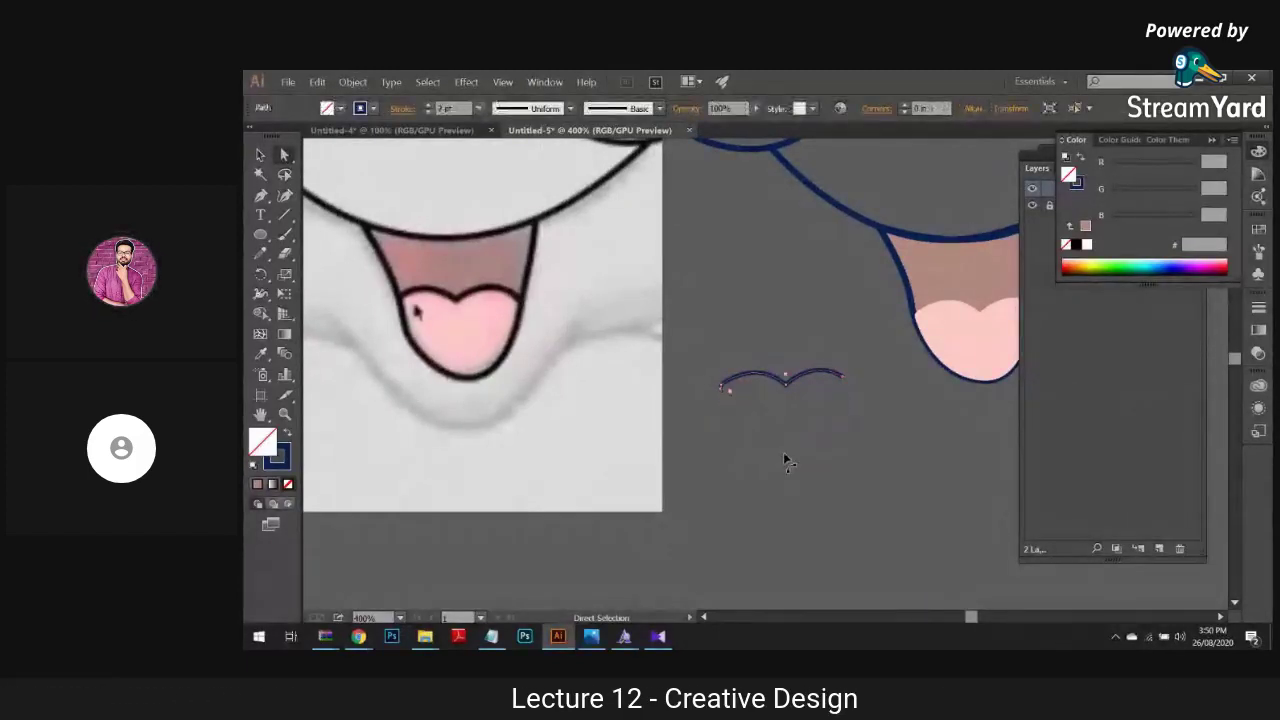
click(260, 153)
click(783, 349)
Step: Move the double curve onto the upper edge of the pink tongue inside the mouth
scroll(783, 349, up, 1)
scroll(769, 449, right, 3)
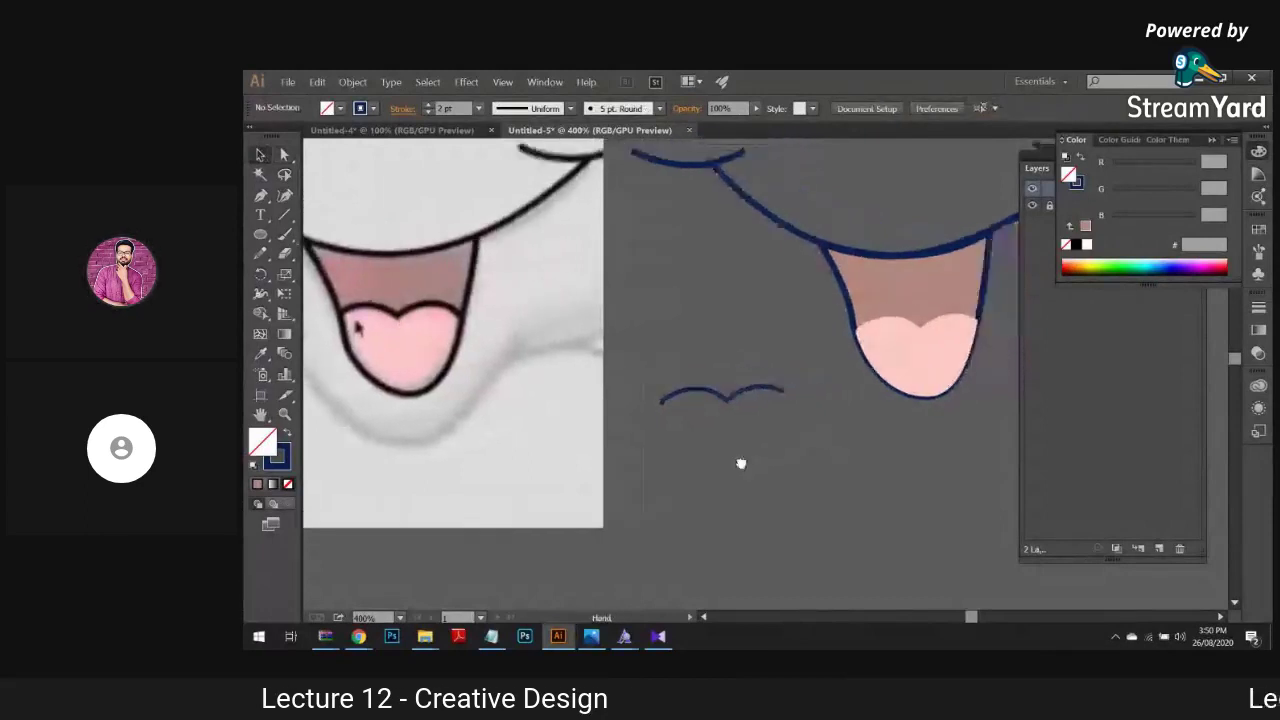
drag(690, 421, 878, 350)
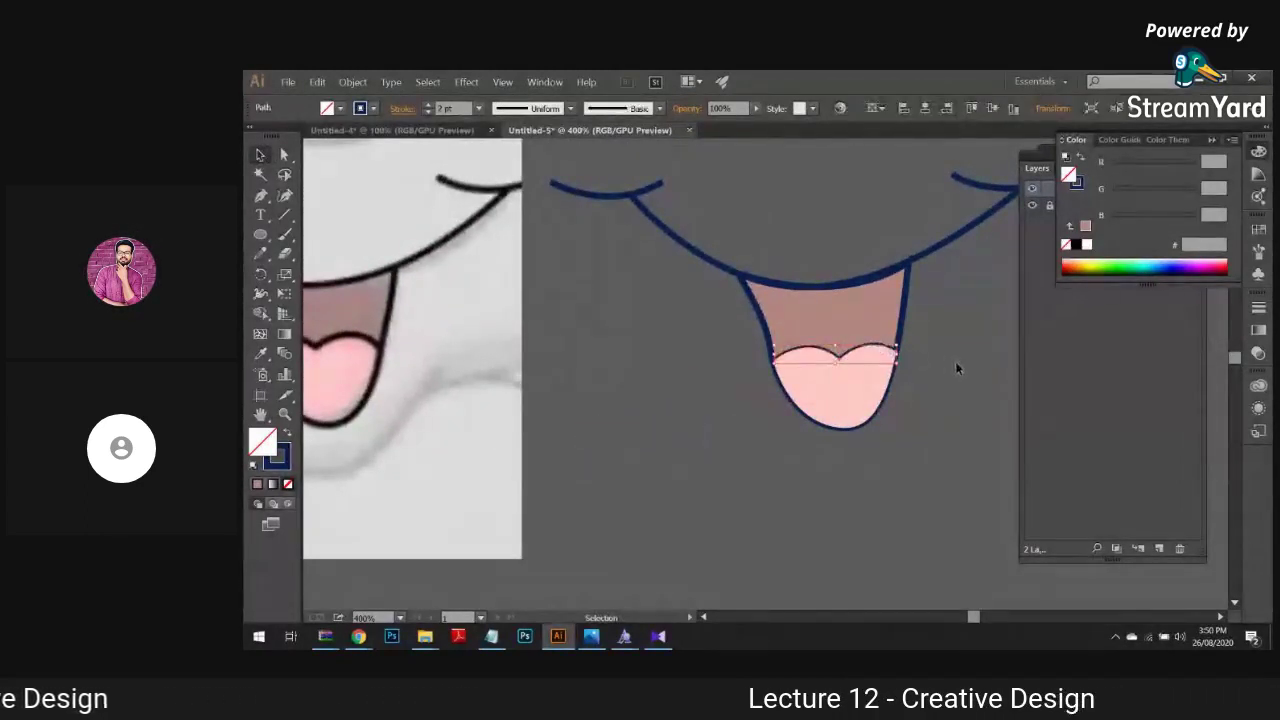
click(718, 437)
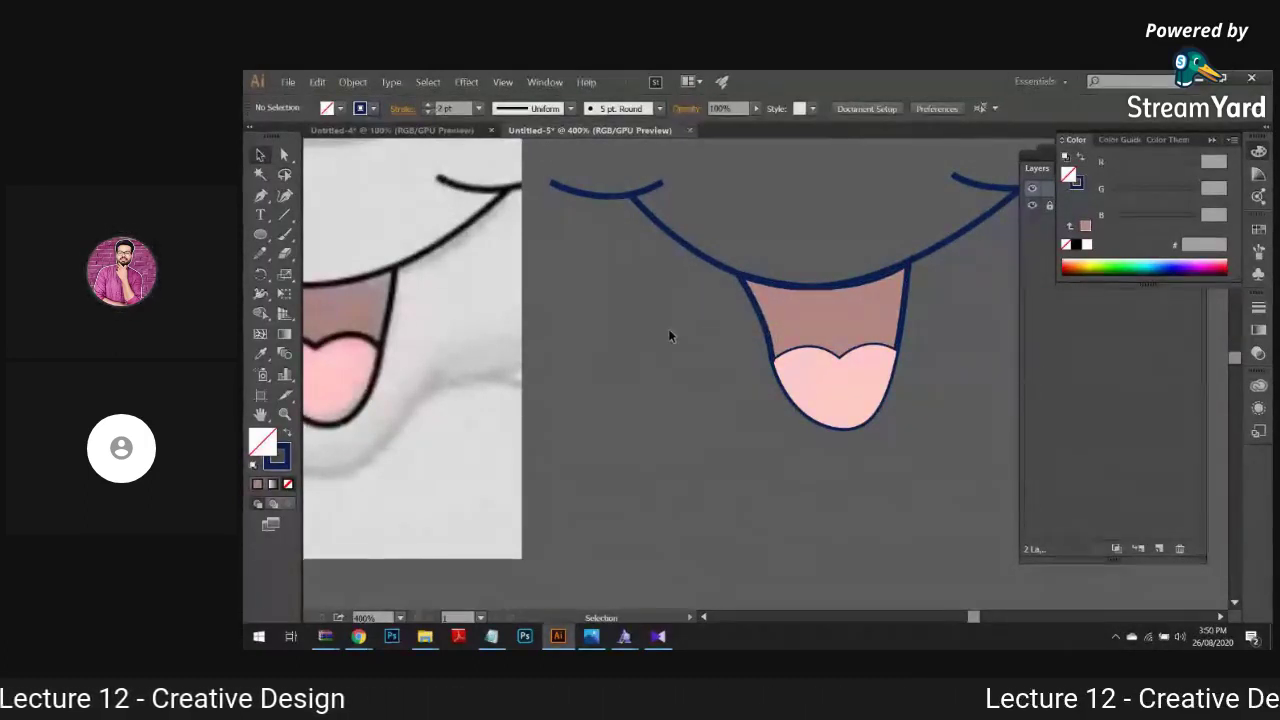
Step: Place a copy of the outlined mouth shape beside the mouth and remove the outline from the original
scroll(674, 336, left, 1)
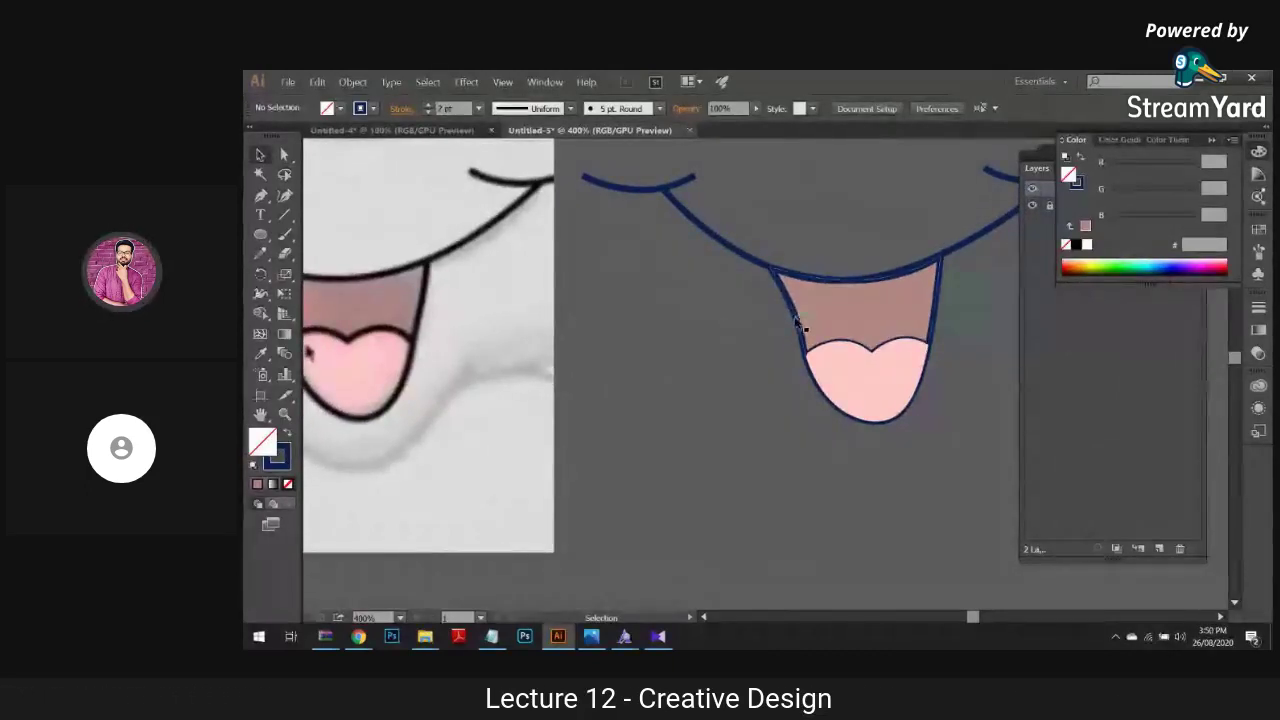
drag(643, 344, 643, 345)
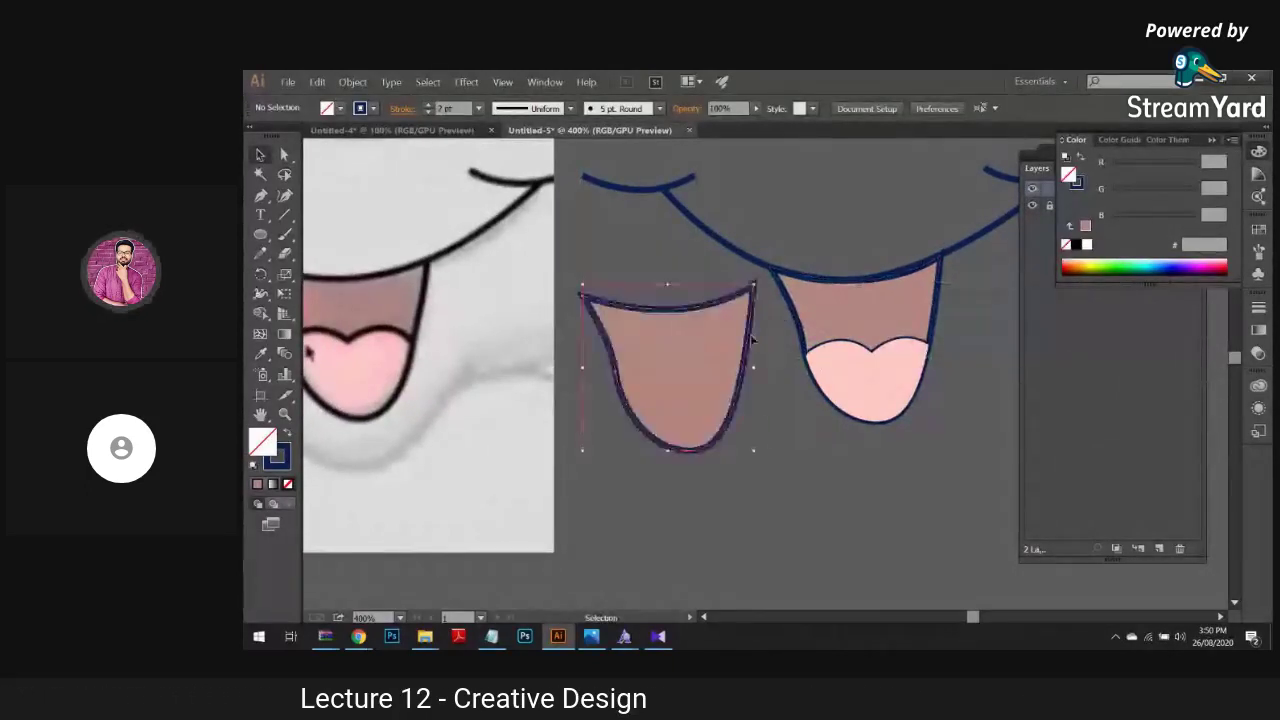
click(833, 318)
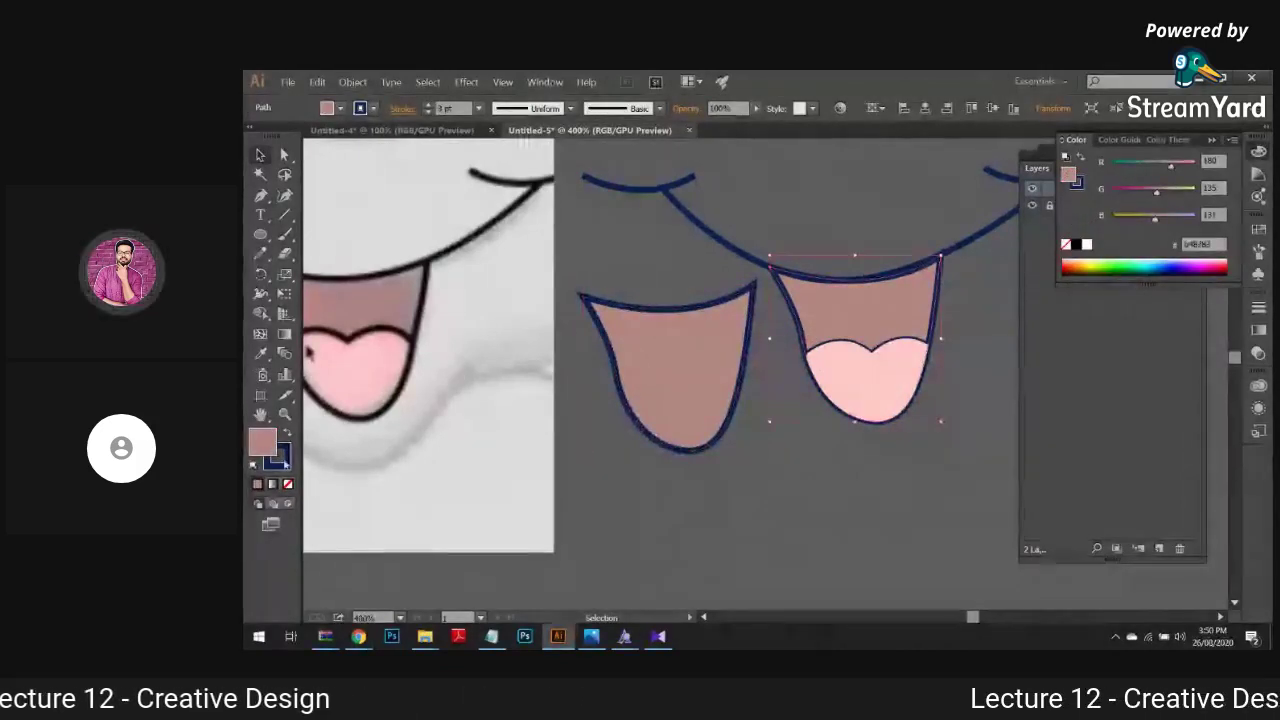
key(slash)
click(643, 508)
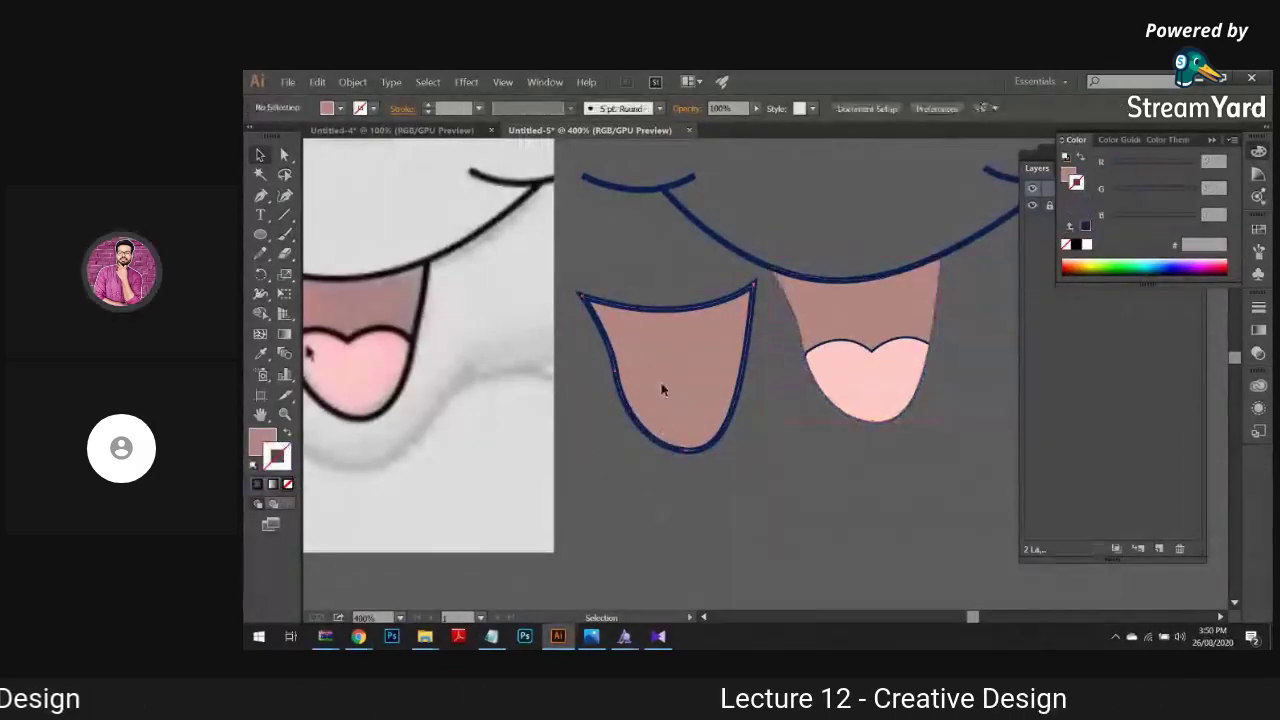
Step: Remove the fill from the mouth copy, keeping only its dark blue outline
click(662, 390)
click(584, 485)
click(645, 425)
key(slash)
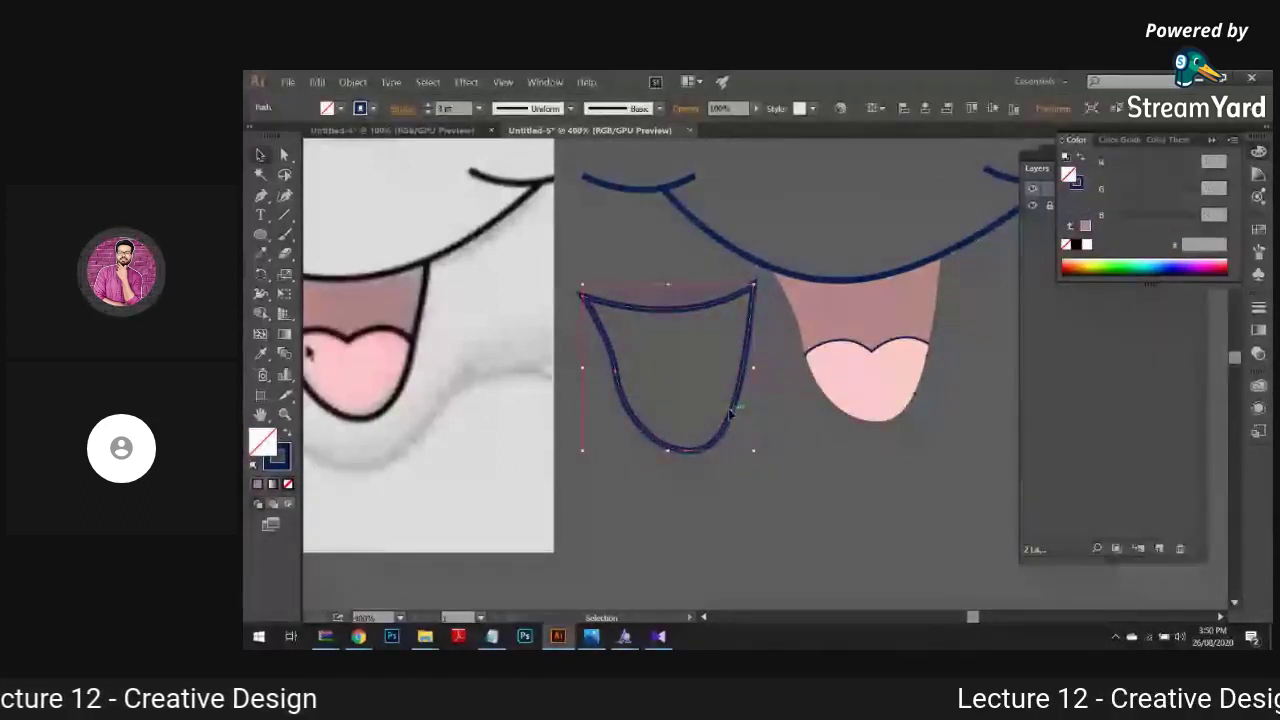
Step: Try to place the unfilled mouth outline over the filled mouth and tongue
drag(731, 412, 924, 392)
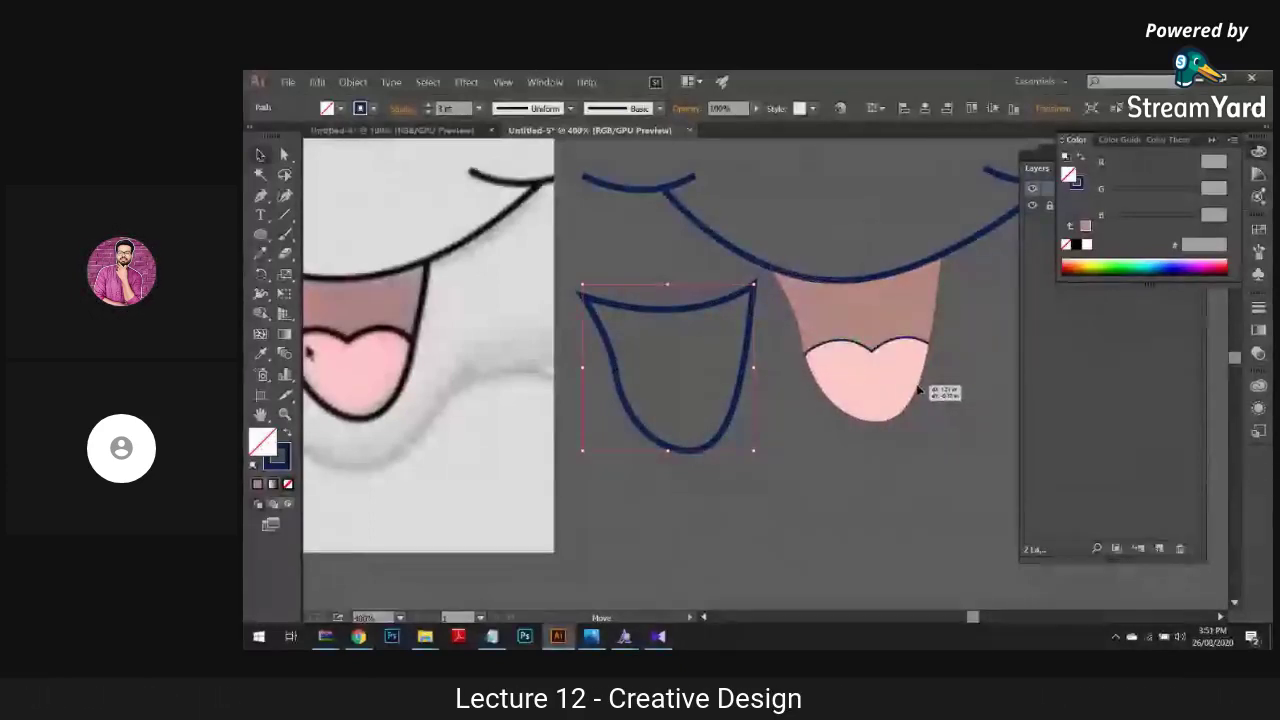
drag(924, 392, 920, 390)
key(ctrl+plus)
key(ctrl+plus)
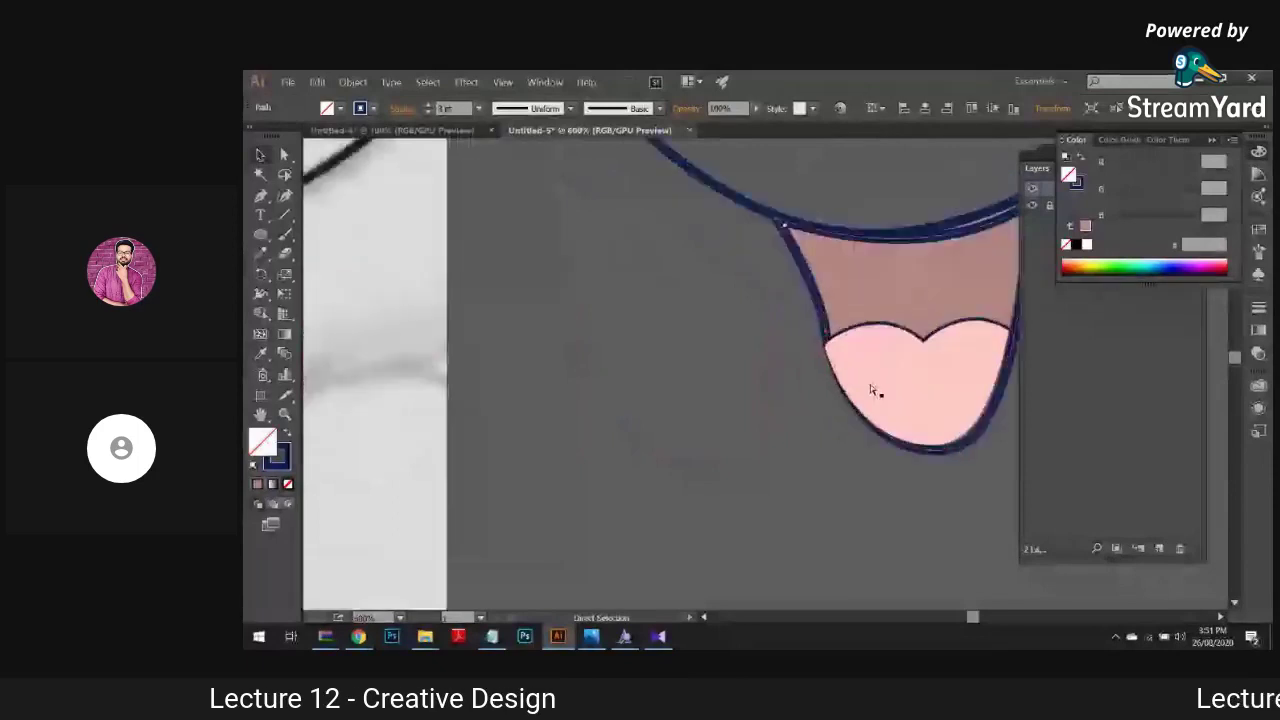
drag(589, 455, 531, 498)
key(ctrl+z)
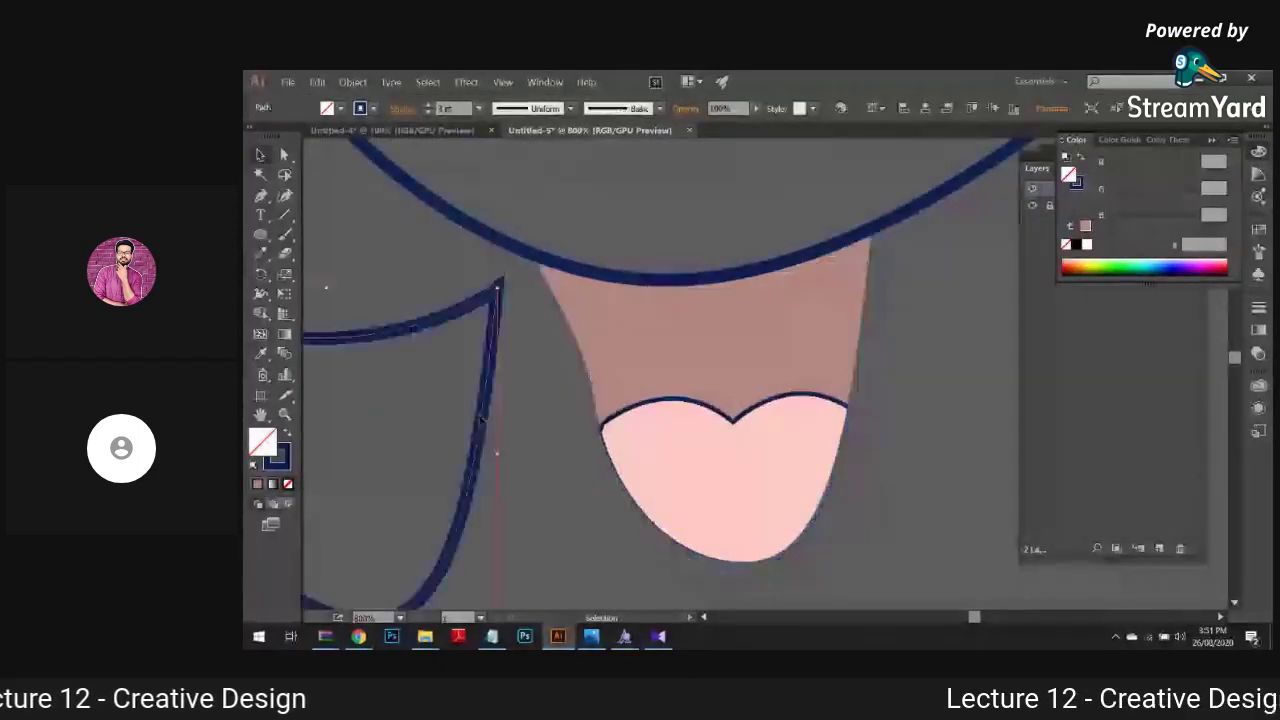
Step: Move the unfilled outline back onto the mouth, aligning its corners with the smile curve and its sides with the fill
drag(806, 366, 873, 363)
click(535, 461)
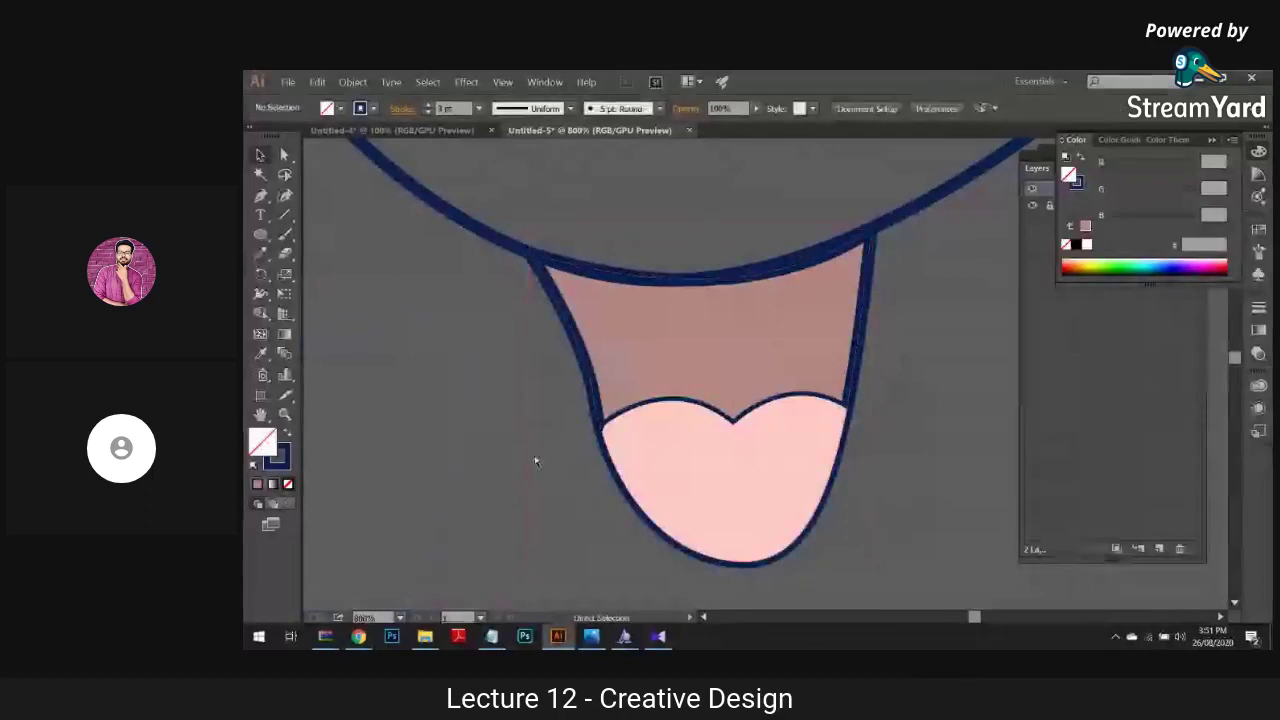
key(ctrl+minus)
key(ctrl+minus)
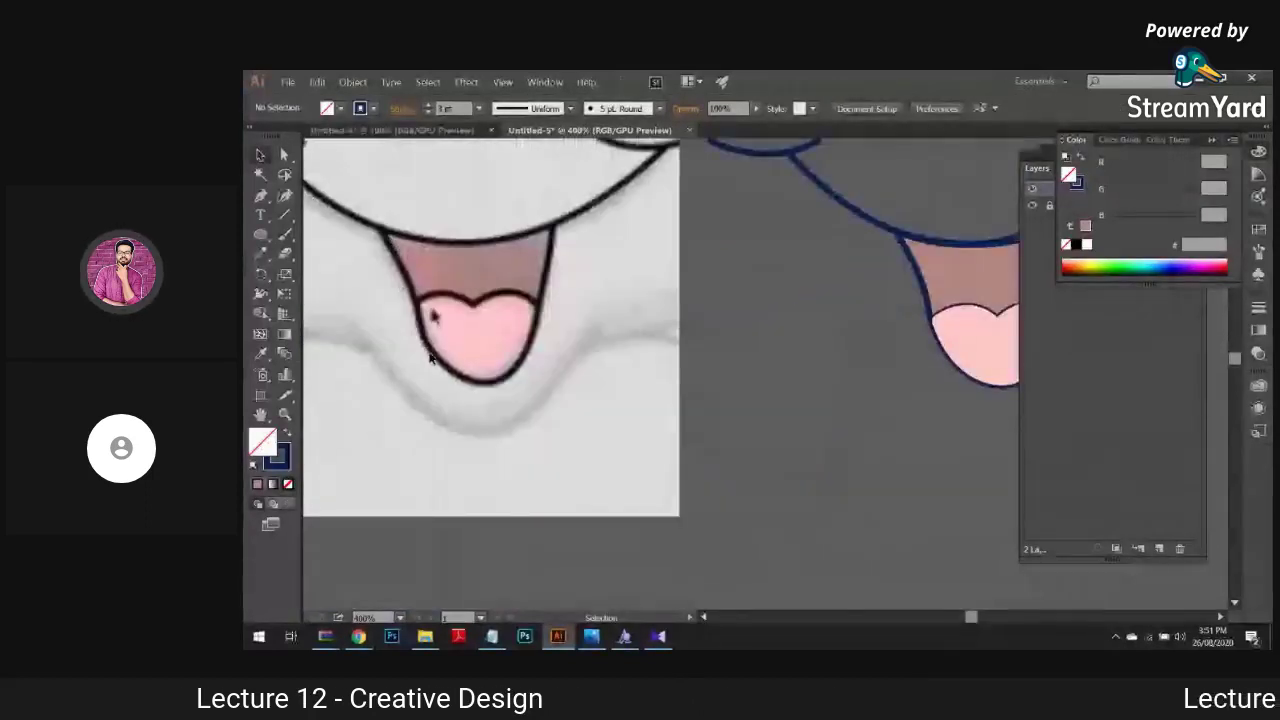
Step: Bring the unfilled dark blue mouth outline to the front of the mouth and tongue fills
drag(770, 342, 570, 386)
click(655, 345)
right_click(660, 345)
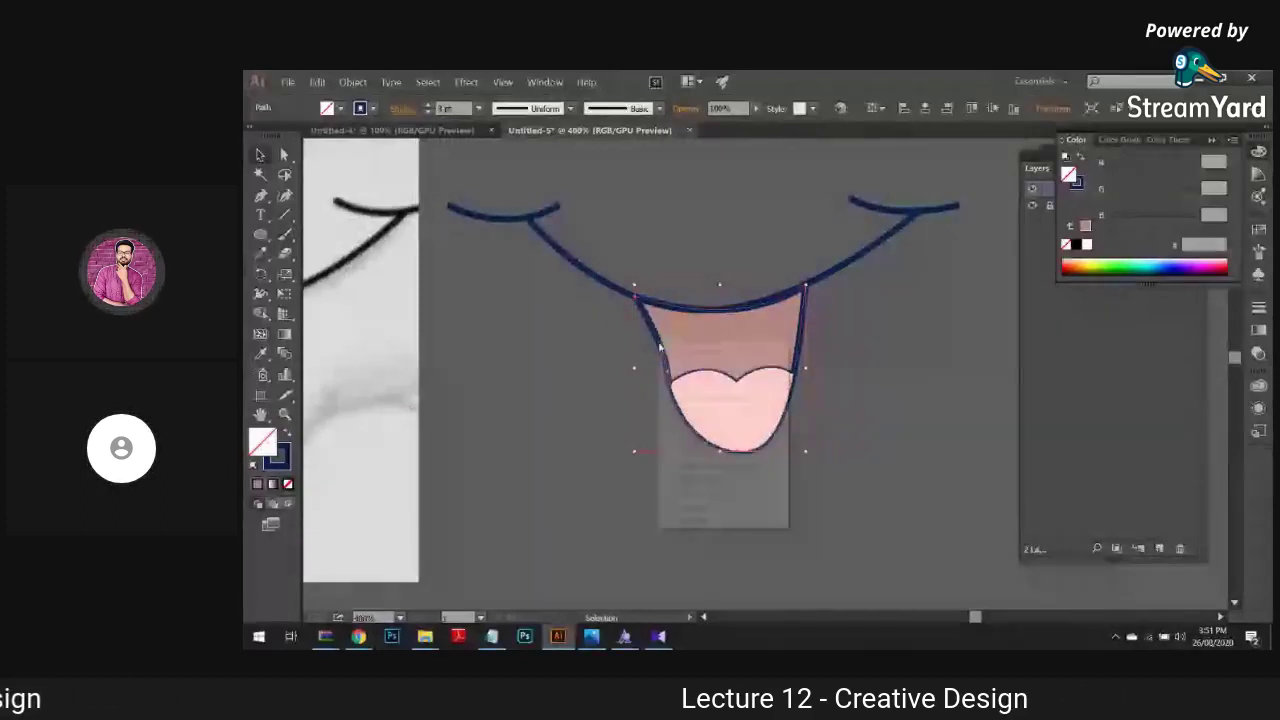
mouse_move(760, 507)
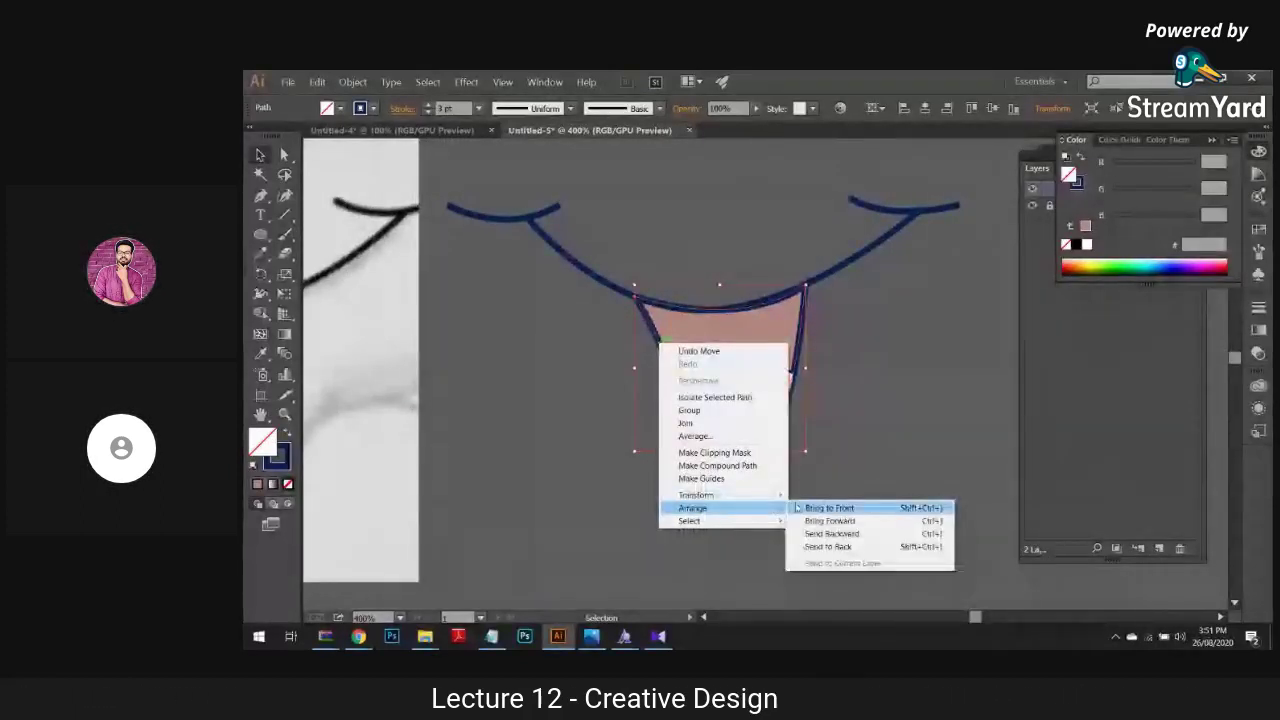
click(828, 508)
click(671, 498)
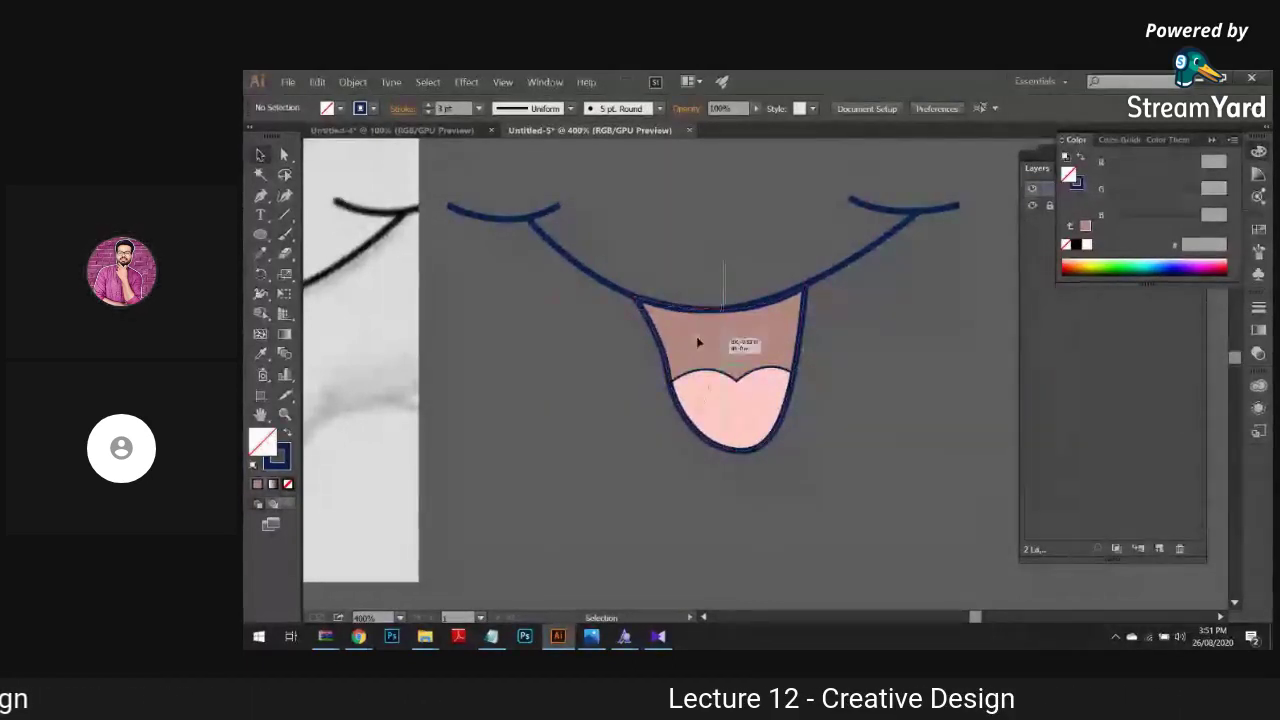
Step: Move the mouth outline aside from the filled shapes and undo the move
drag(737, 344, 537, 339)
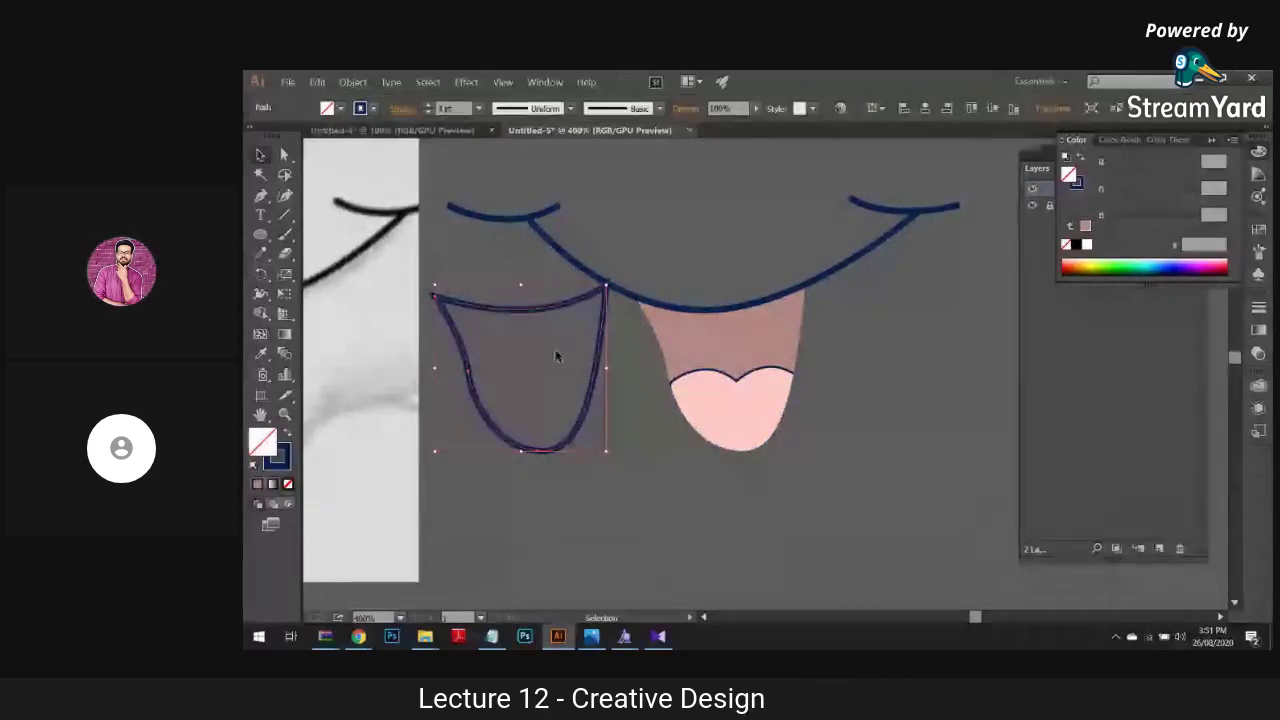
key(ctrl+z)
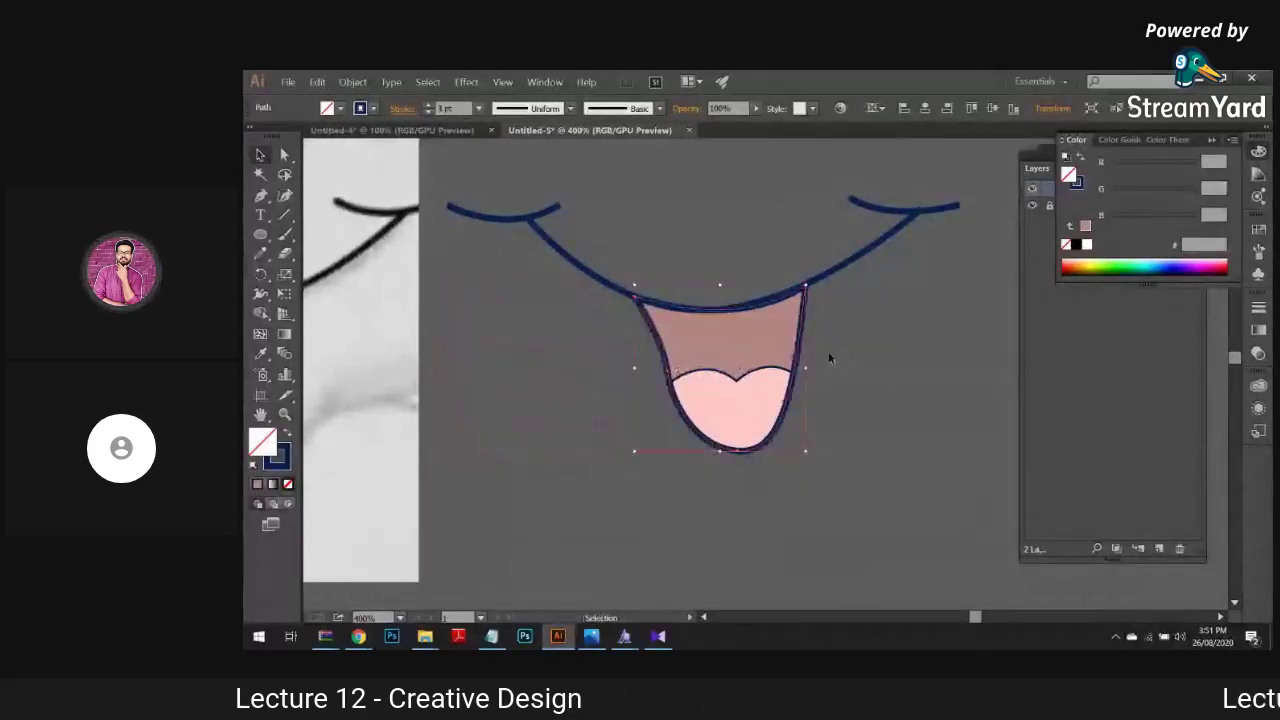
click(883, 350)
Step: Move the mouth outline's upper-right corner anchor slightly down so it stays within the smile curve's stroke
click(866, 259)
scroll(814, 503, up, 4)
drag(779, 490, 797, 345)
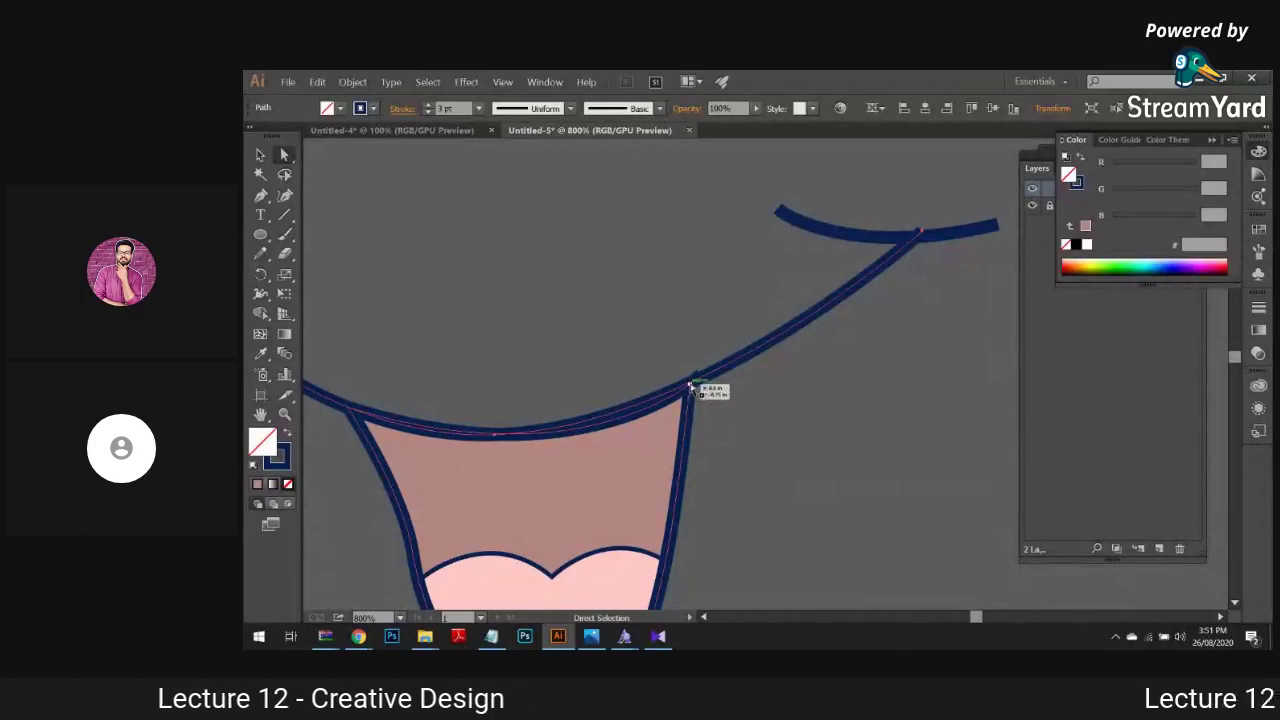
key(v)
click(414, 300)
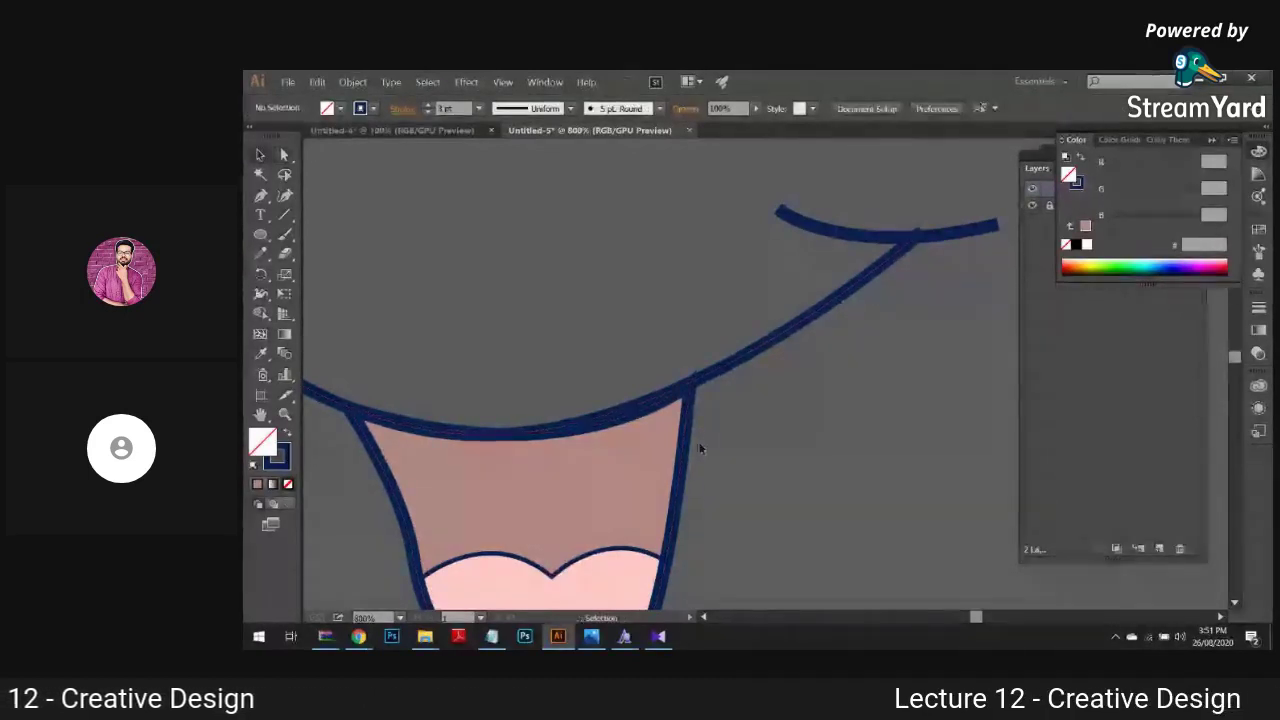
click(687, 410)
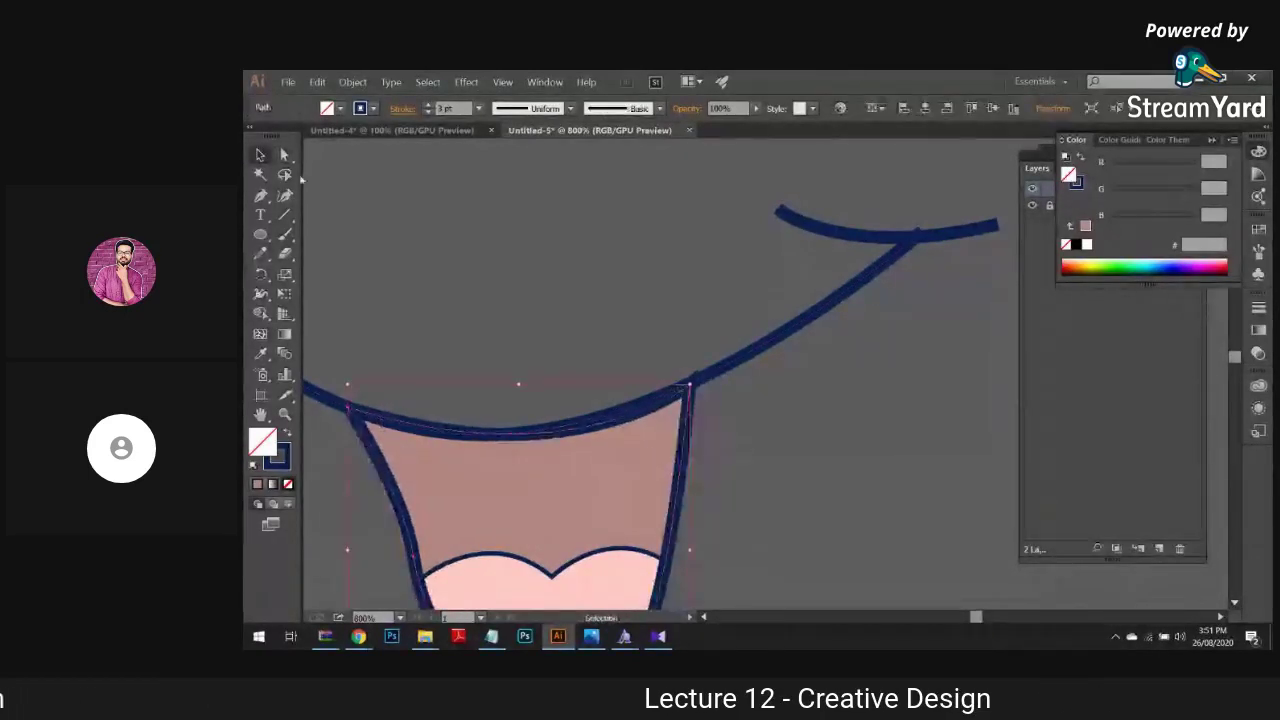
key(a)
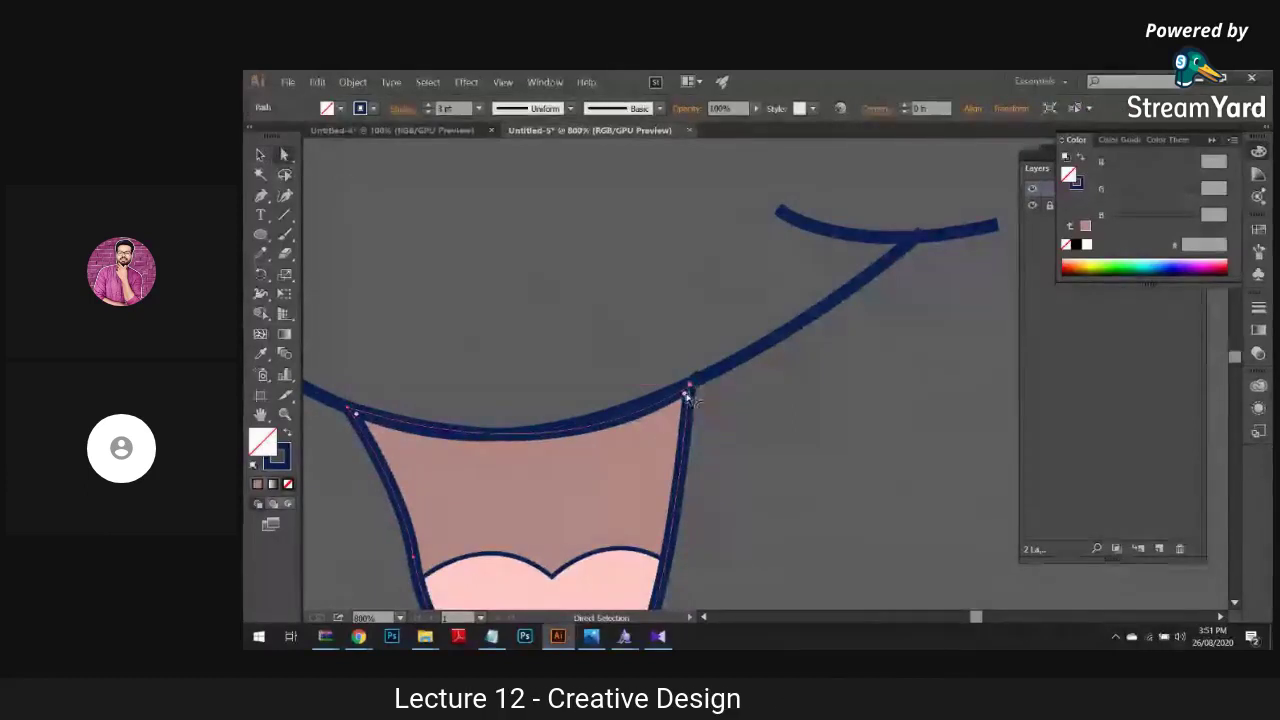
click(783, 424)
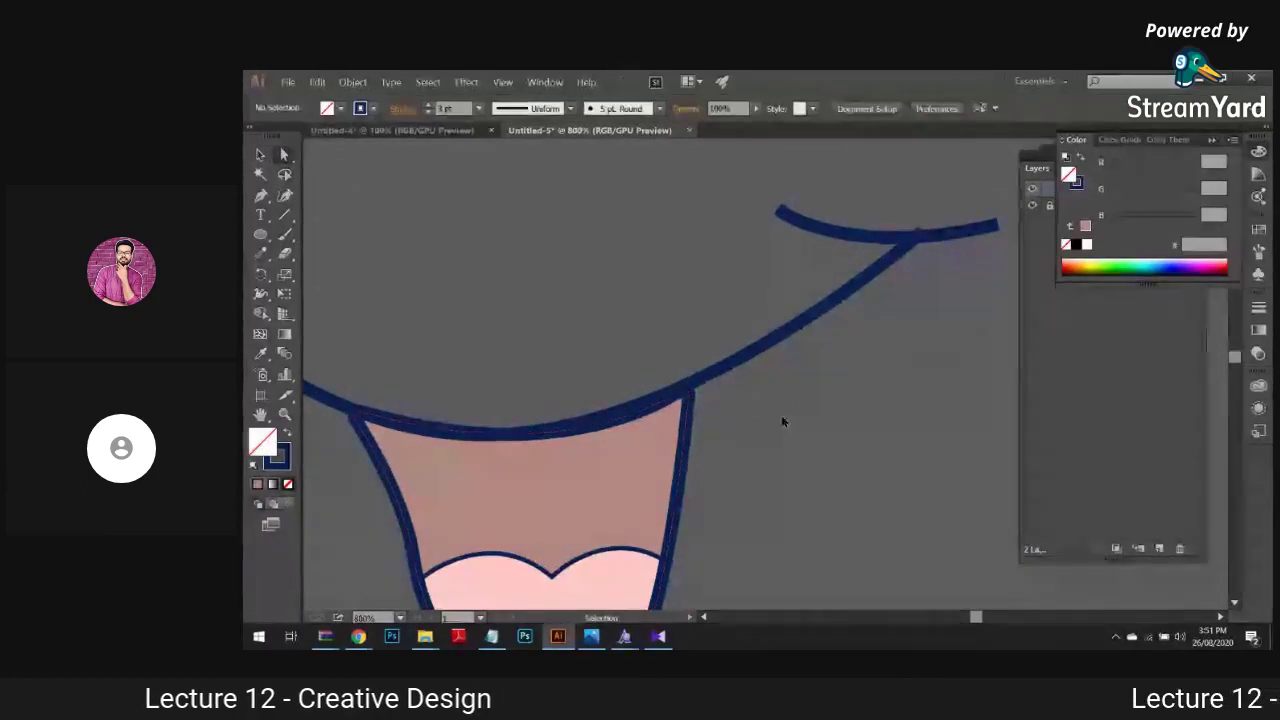
Step: Examine the mouth drawing beside the elephant reference, including its smile lines, tongue fill and outline
scroll(780, 417, down, 3)
drag(780, 417, 907, 388)
key(v)
drag(622, 213, 908, 494)
click(898, 494)
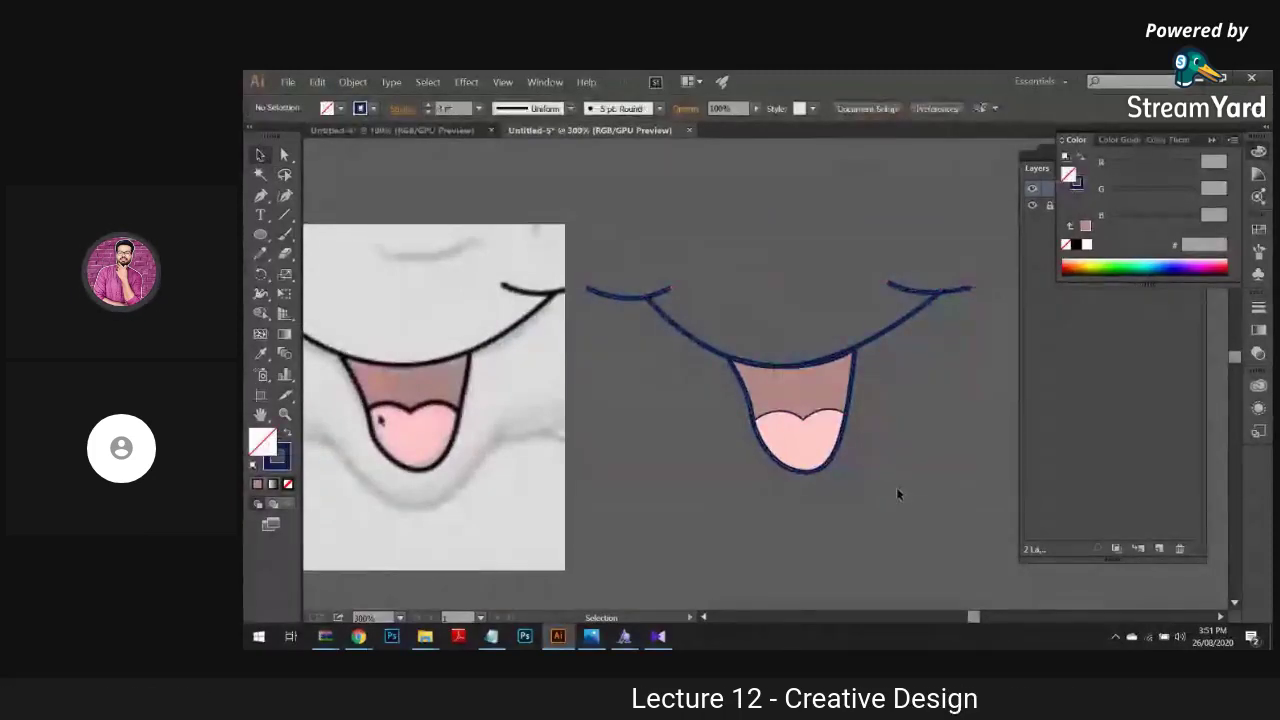
click(816, 416)
click(685, 291)
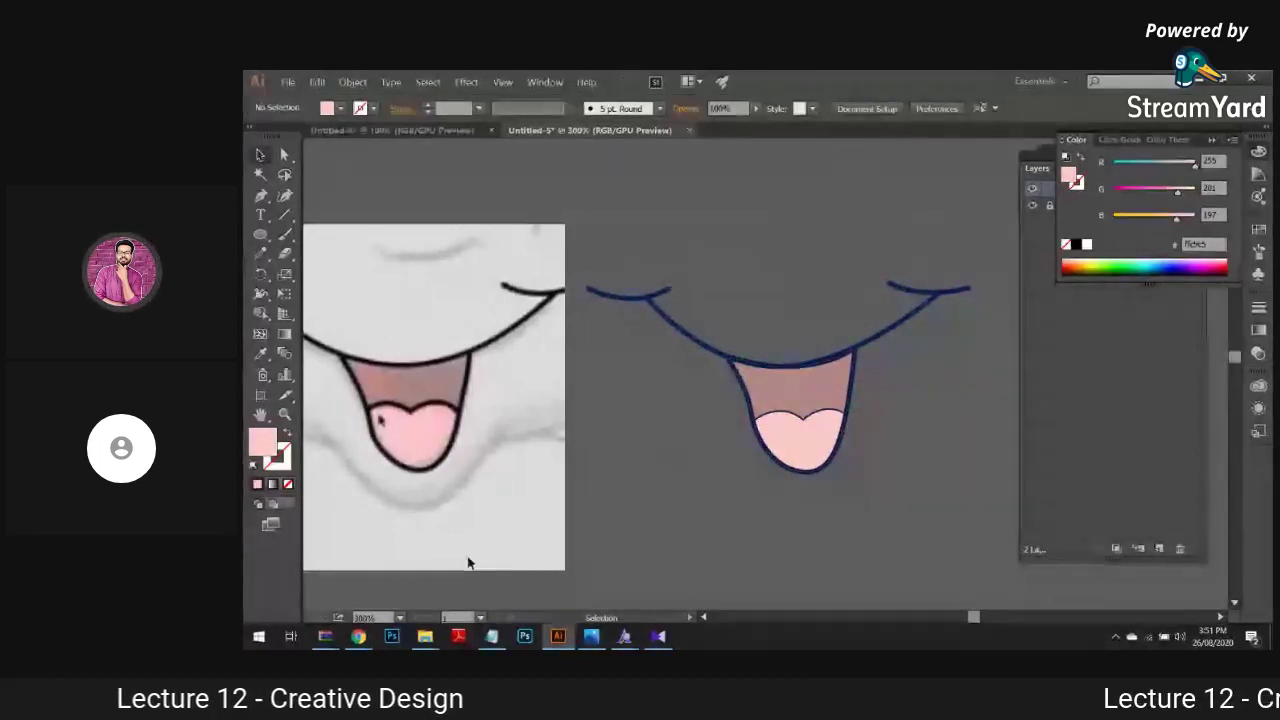
Step: Switch to the StreamYard studio, remove the guest from the broadcast and show the viewer comment asking to repeat transforming
mouse_move(358, 636)
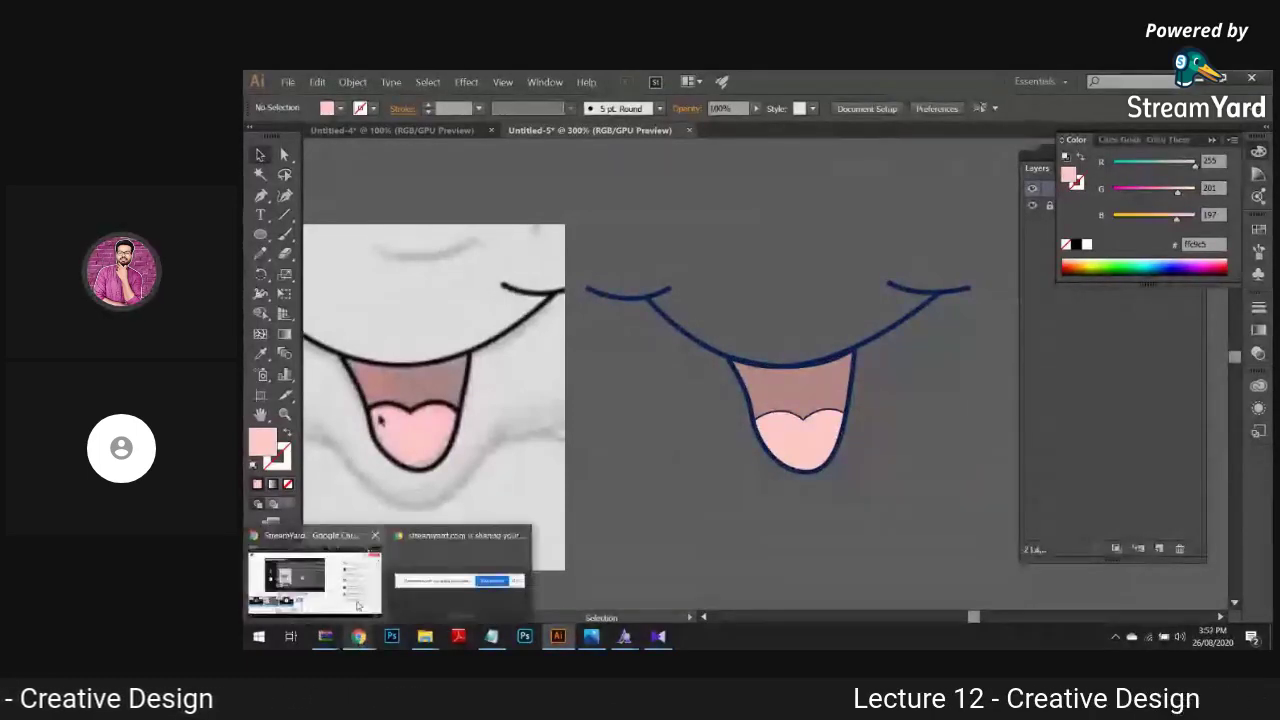
click(358, 605)
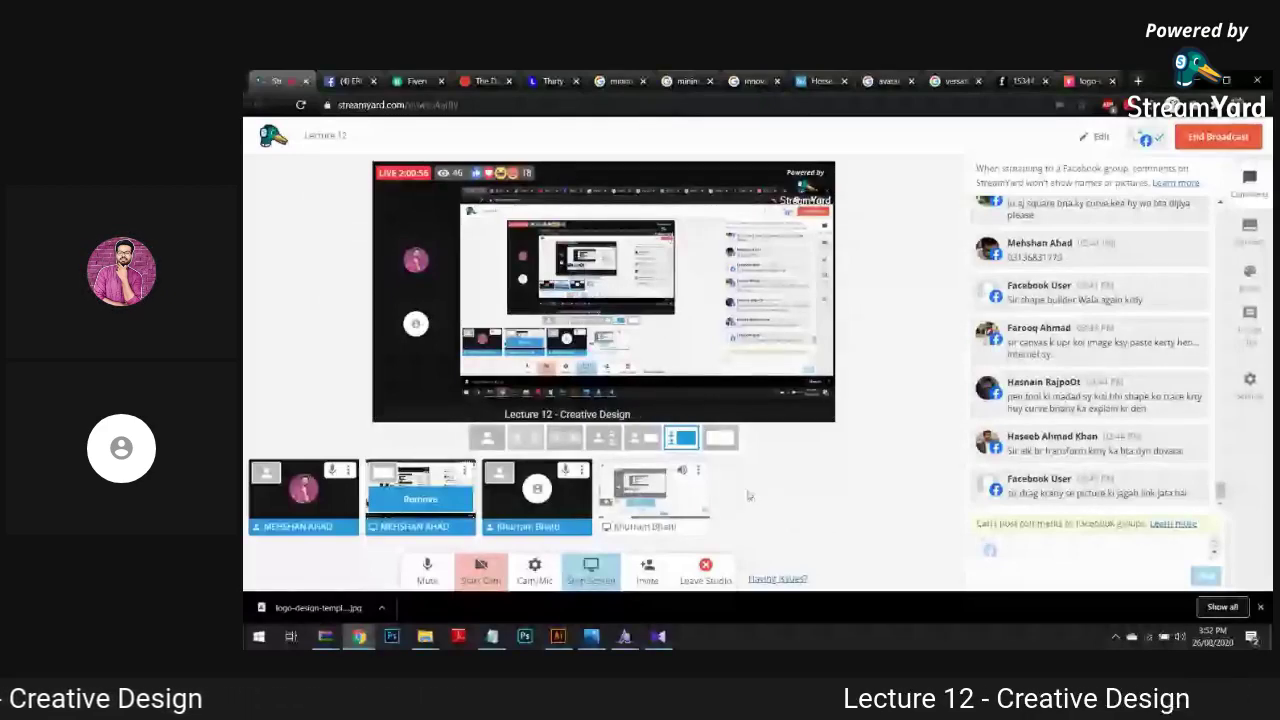
mouse_move(690, 494)
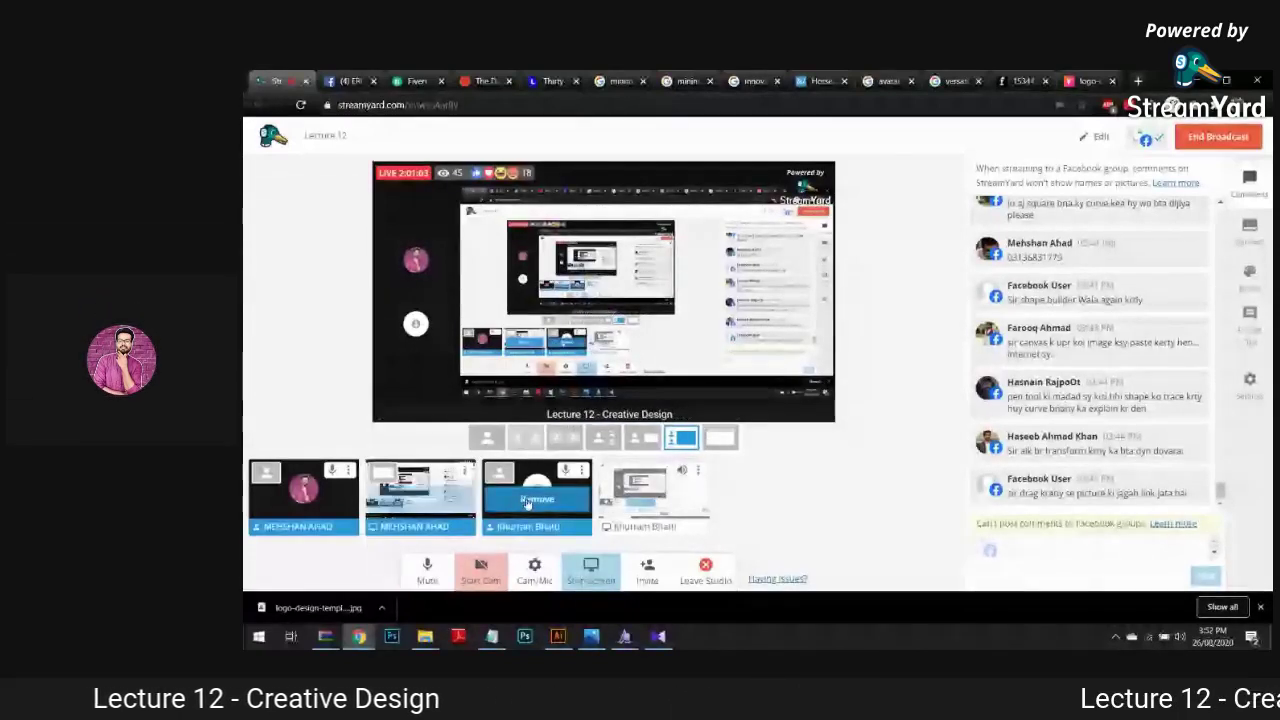
click(527, 501)
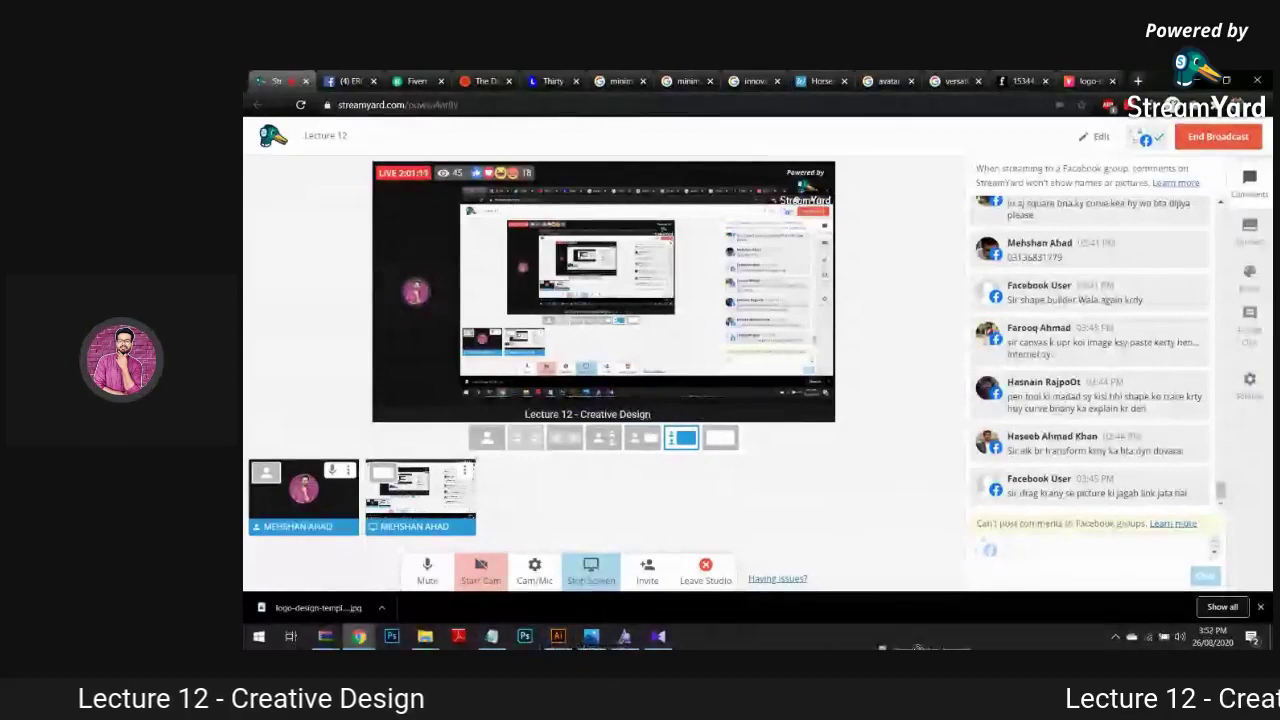
click(1075, 445)
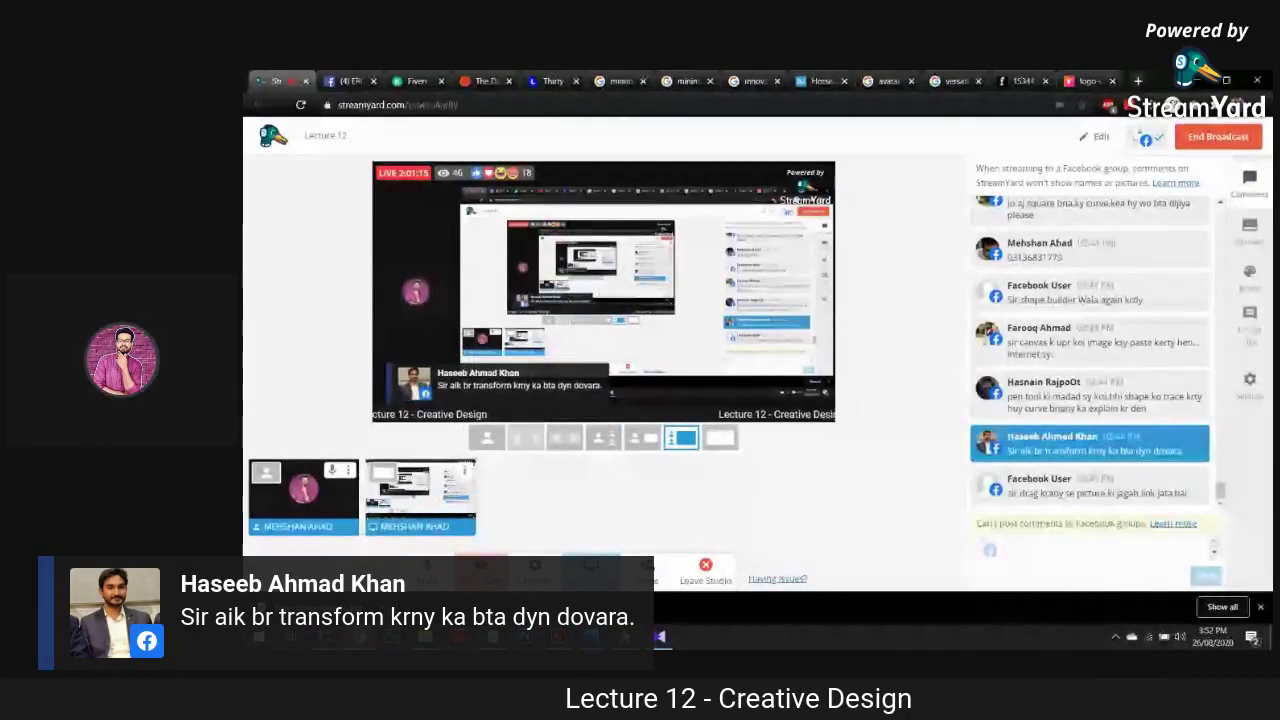
Step: Switch to Illustrator and select the YourCompany logo image above the mouth drawing
key(alt+Tab)
drag(768, 278, 553, 580)
drag(604, 500, 747, 276)
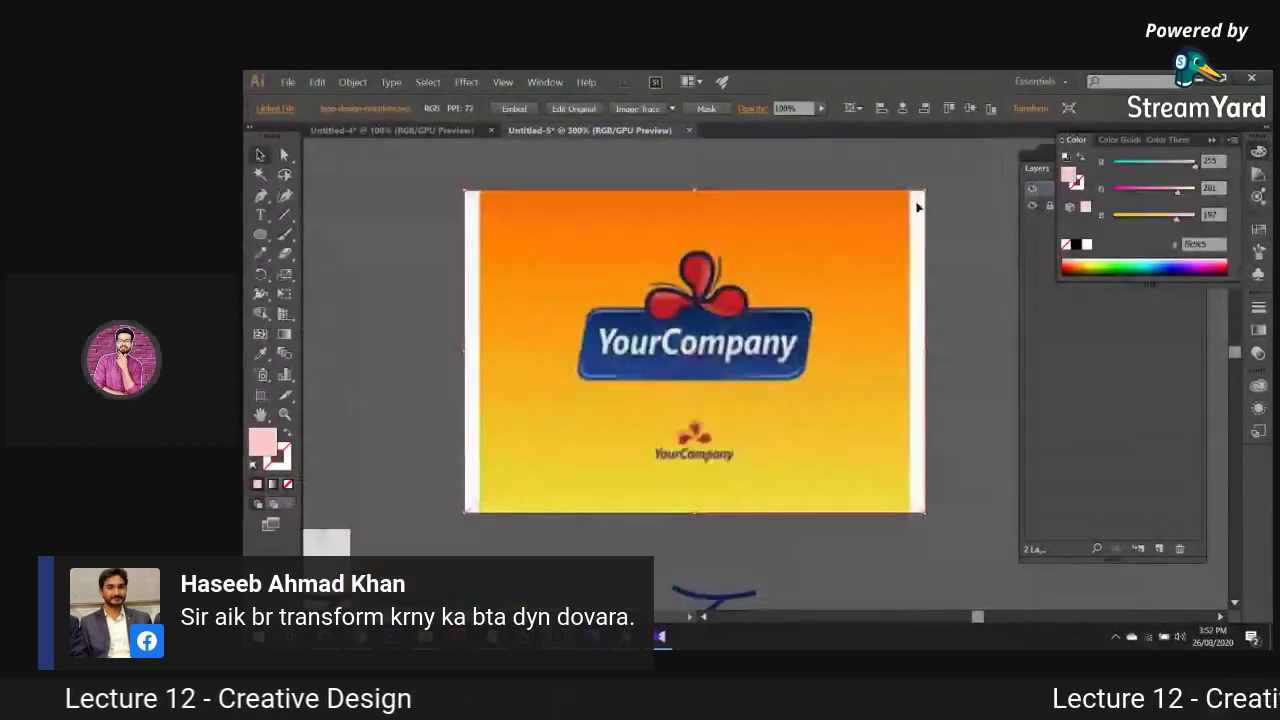
Step: Try several transformations of the logo image from its corner, undoing each attempt
drag(918, 208, 851, 289)
key(ctrl+z)
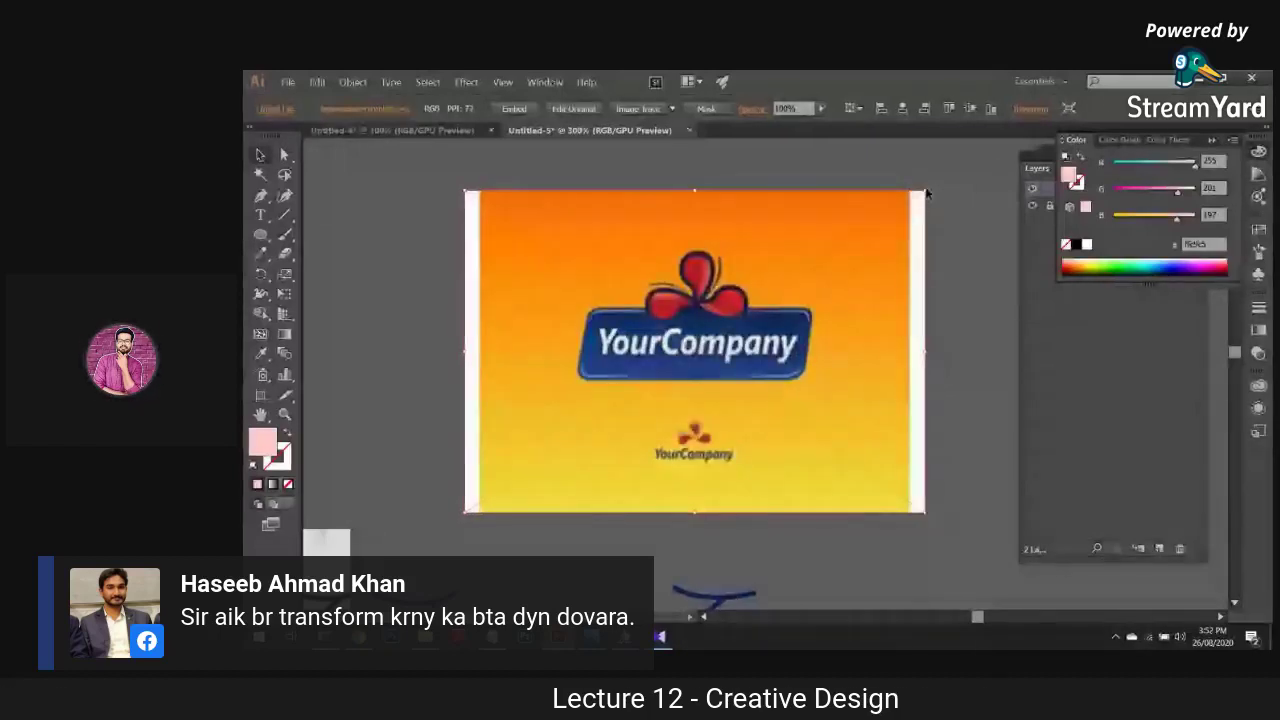
drag(918, 197, 822, 258)
drag(760, 293, 763, 300)
key(ctrl+z)
drag(852, 204, 623, 192)
key(ctrl+z)
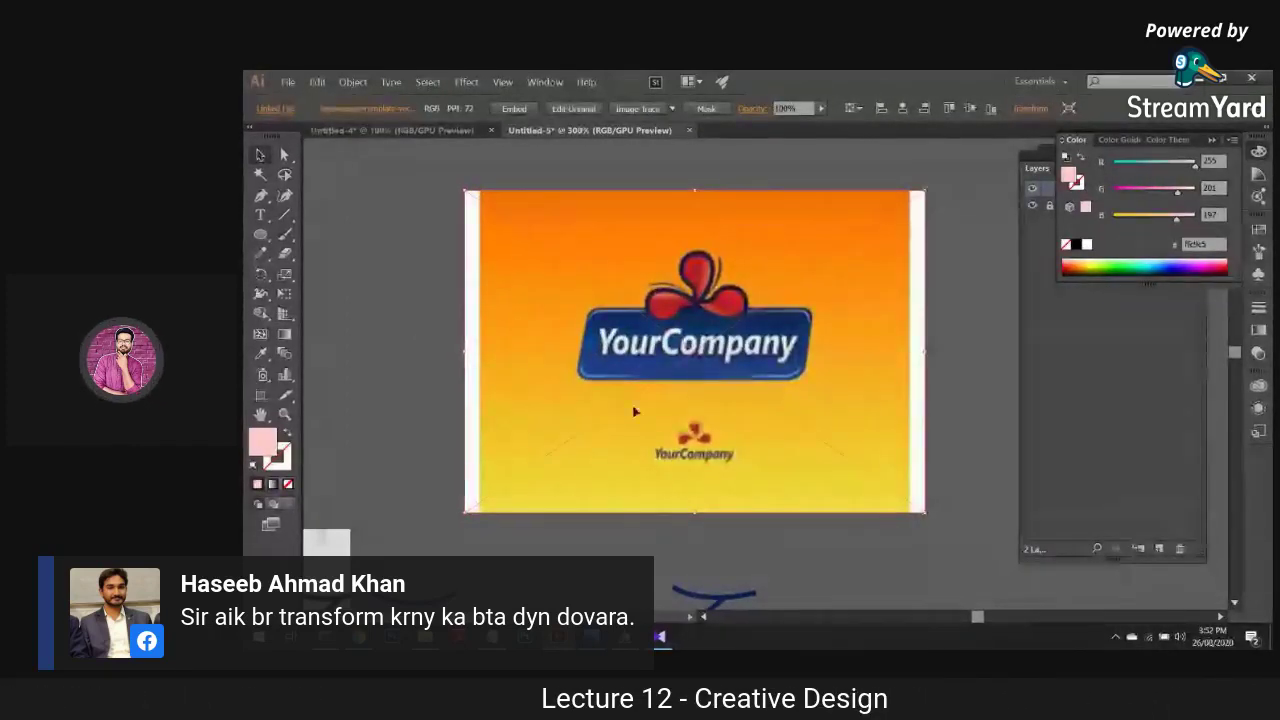
Step: Scale the logo image down proportionally toward its upper-right corner, to about 60% of its size
drag(465, 513, 644, 387)
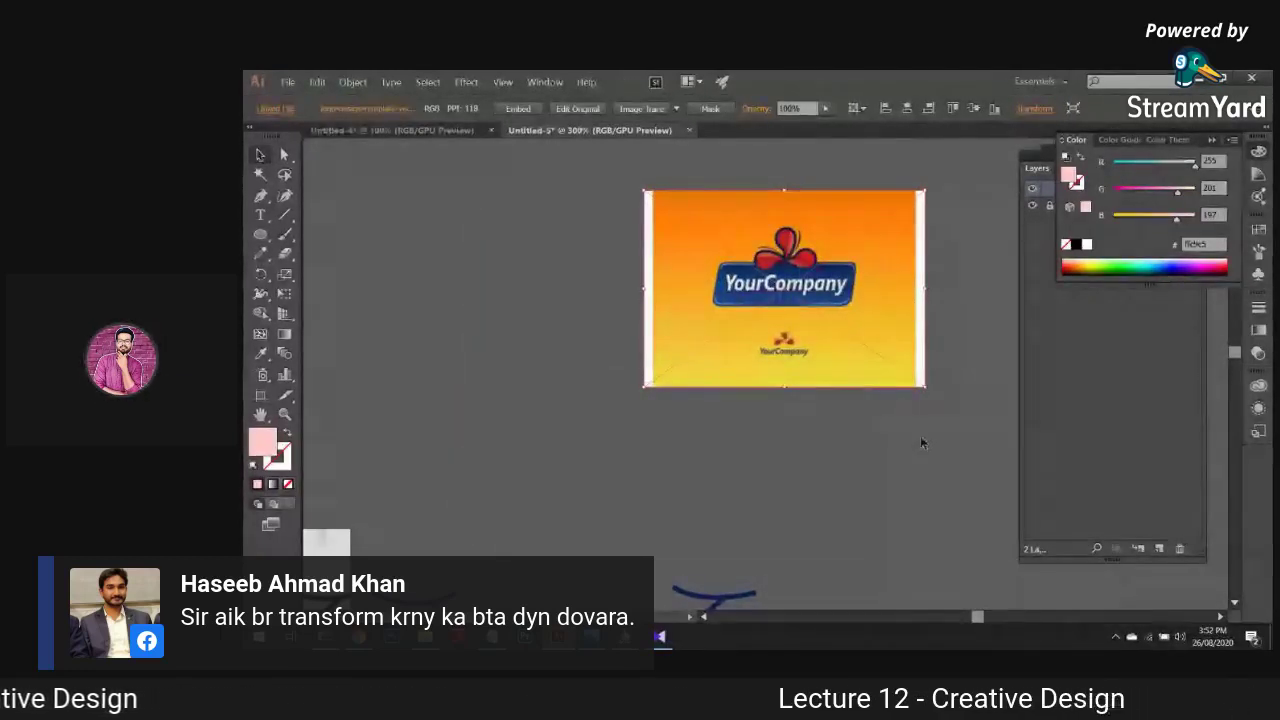
Step: Show the viewer comment about dragged pictures in StreamYard, and paste a logo image copy in Illustrator and undo it
mouse_move(392, 637)
click(313, 540)
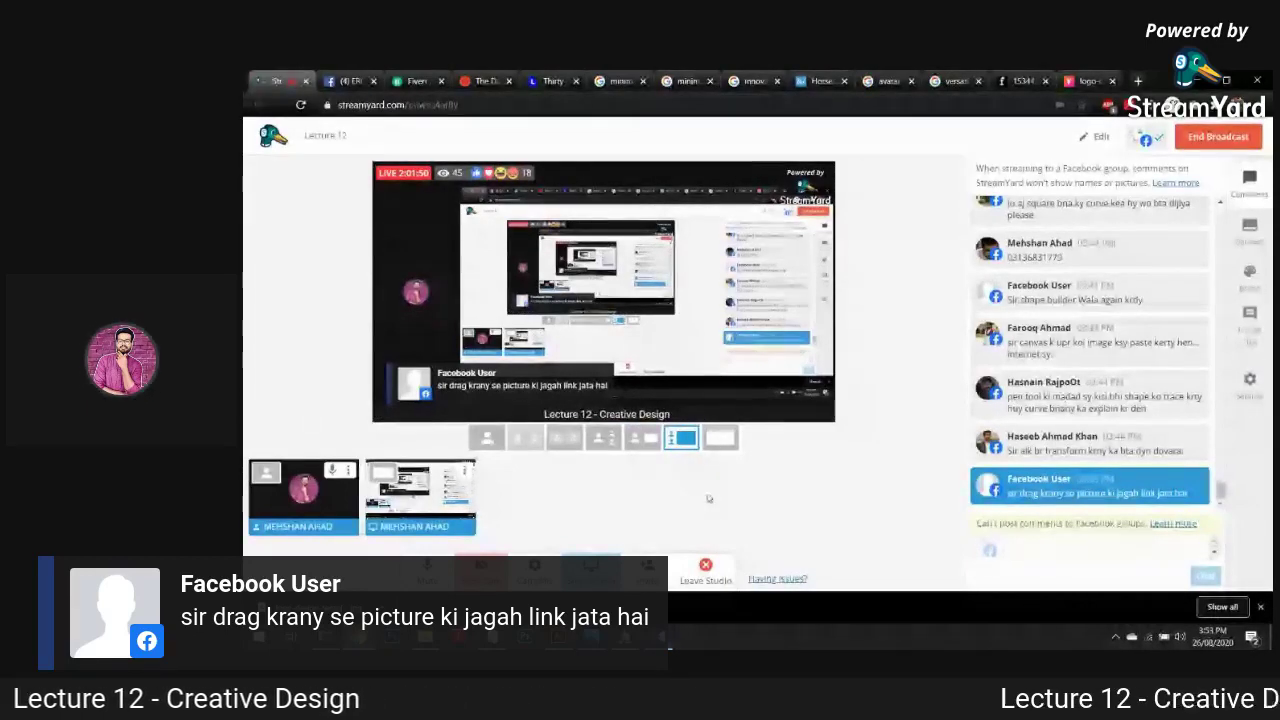
key(alt+Tab)
key(ctrl+v)
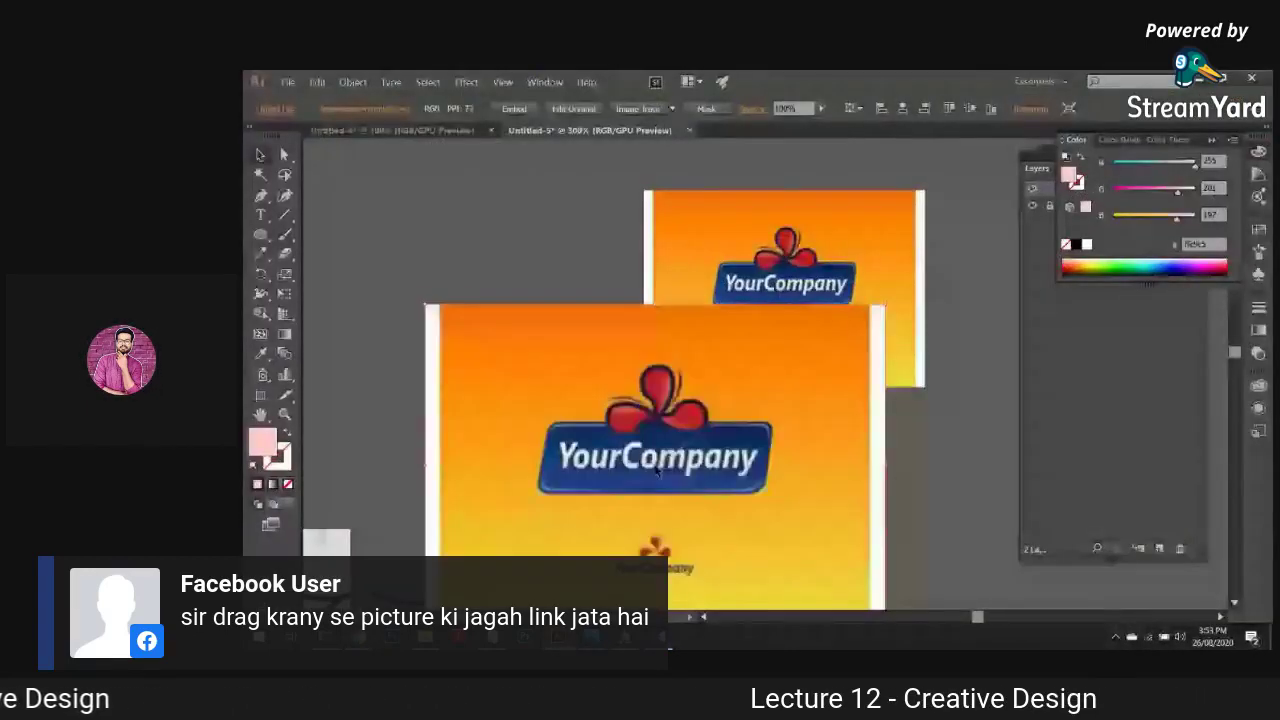
key(ctrl+z)
Step: Show the StreamYard viewer comment asking about tracing curves with the Pen tool, and return to Illustrator
key(alt+Tab)
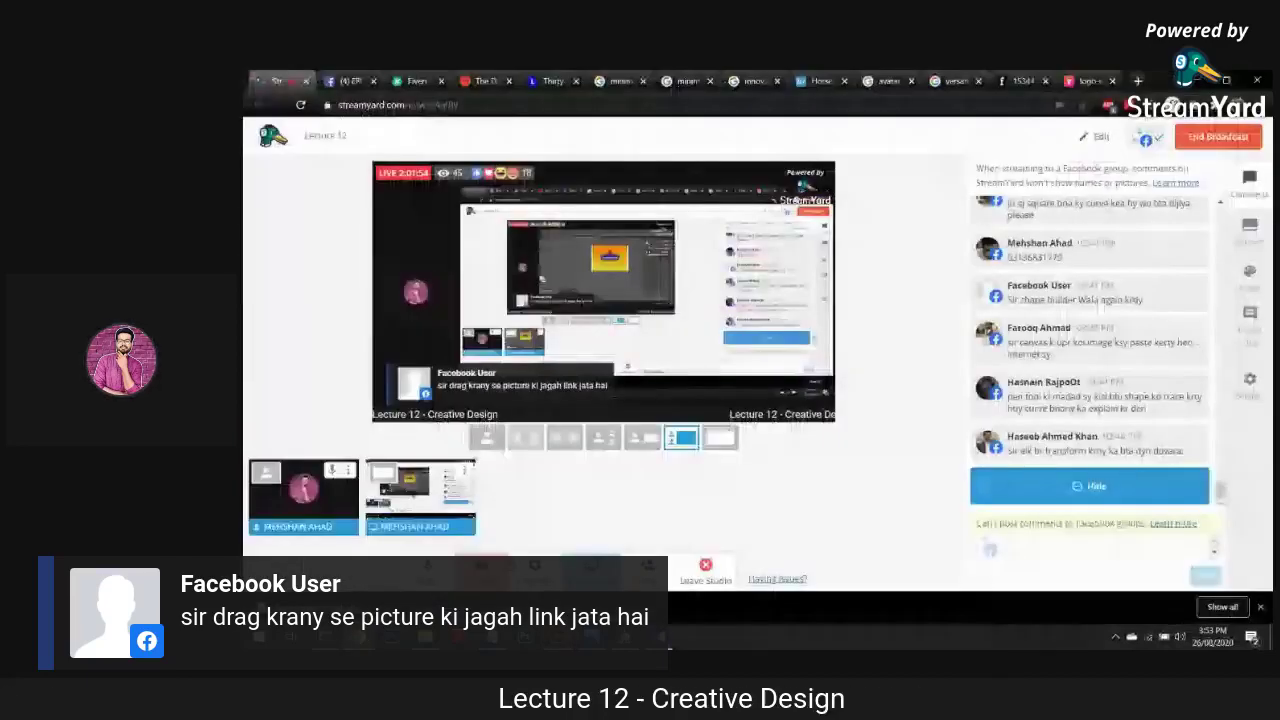
click(1082, 440)
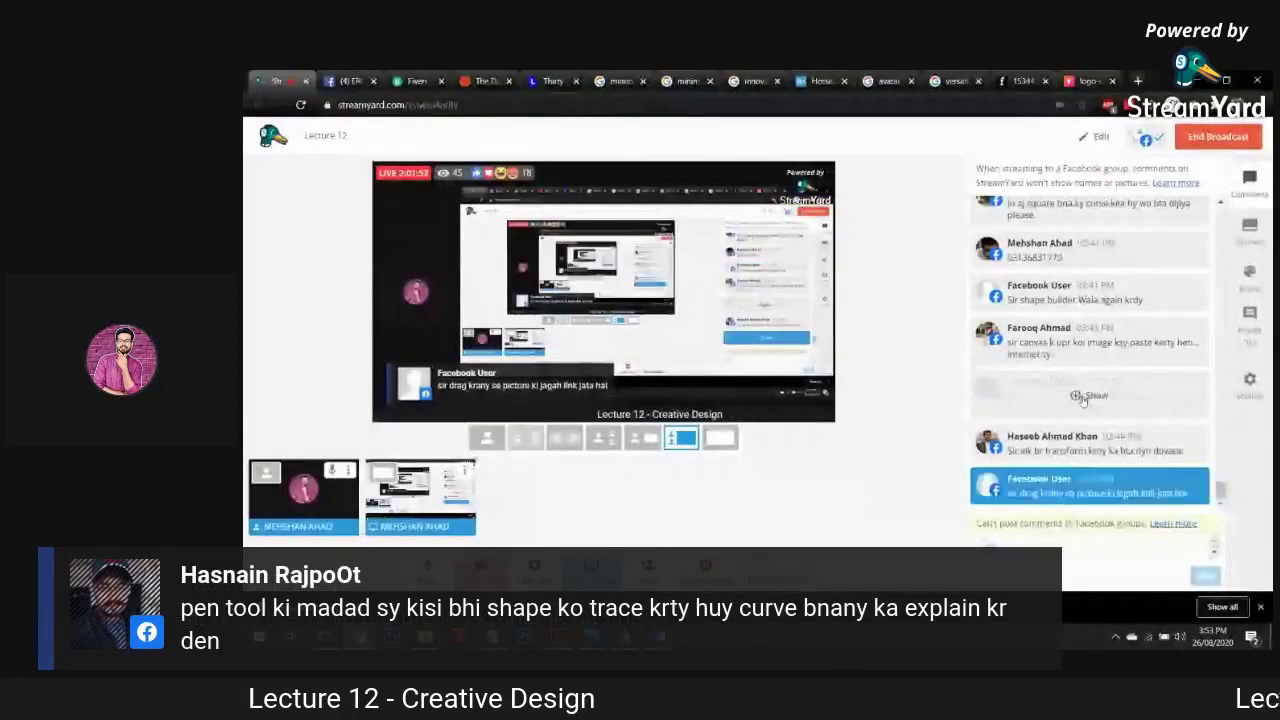
key(alt+Tab)
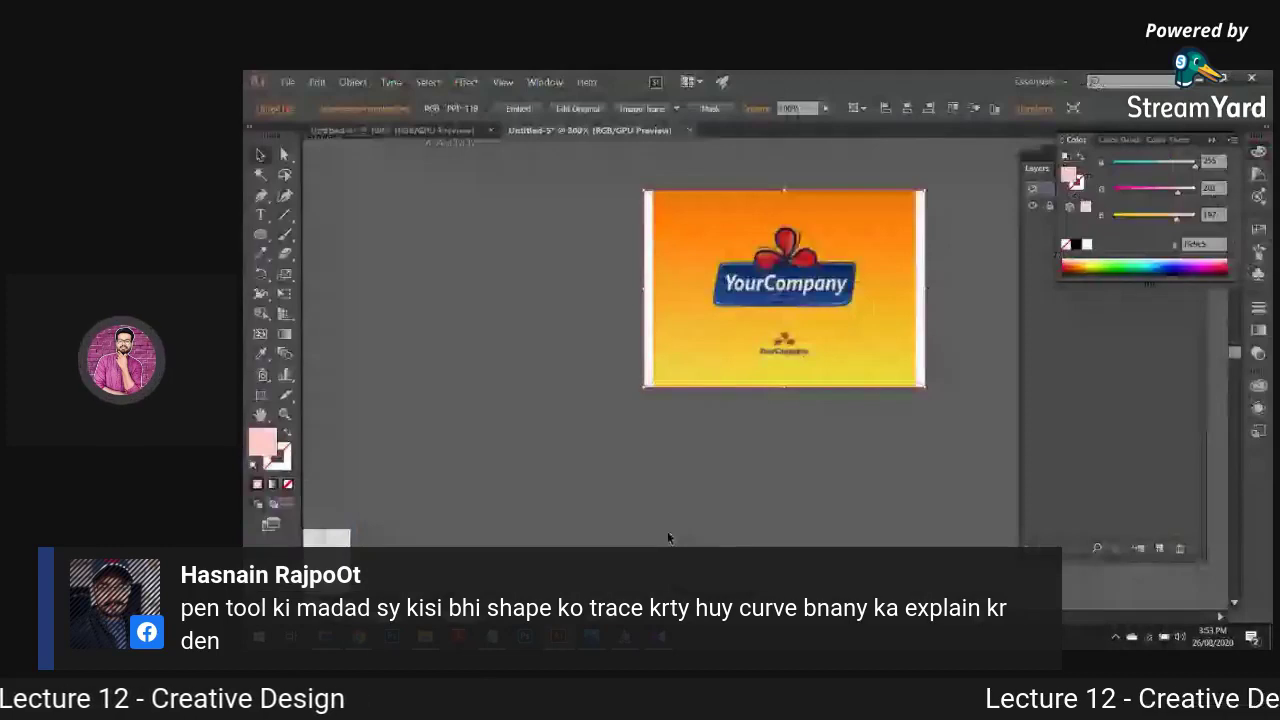
Step: Trace the elephant reference's smile curve with the Pen tool using several short straight segments
key(ctrl+Tab)
drag(891, 380, 835, 372)
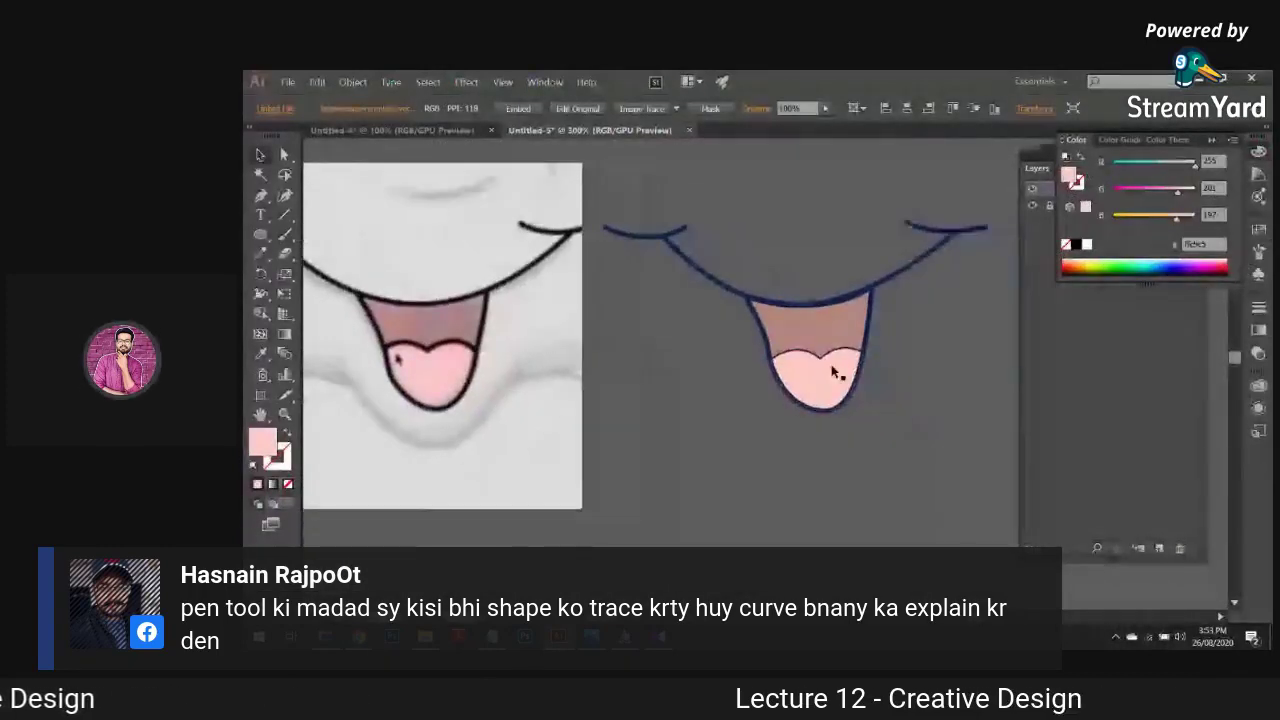
drag(591, 453, 766, 554)
key(ctrl+equal)
key(ctrl+equal)
key(ctrl+minus)
key(ctrl+minus)
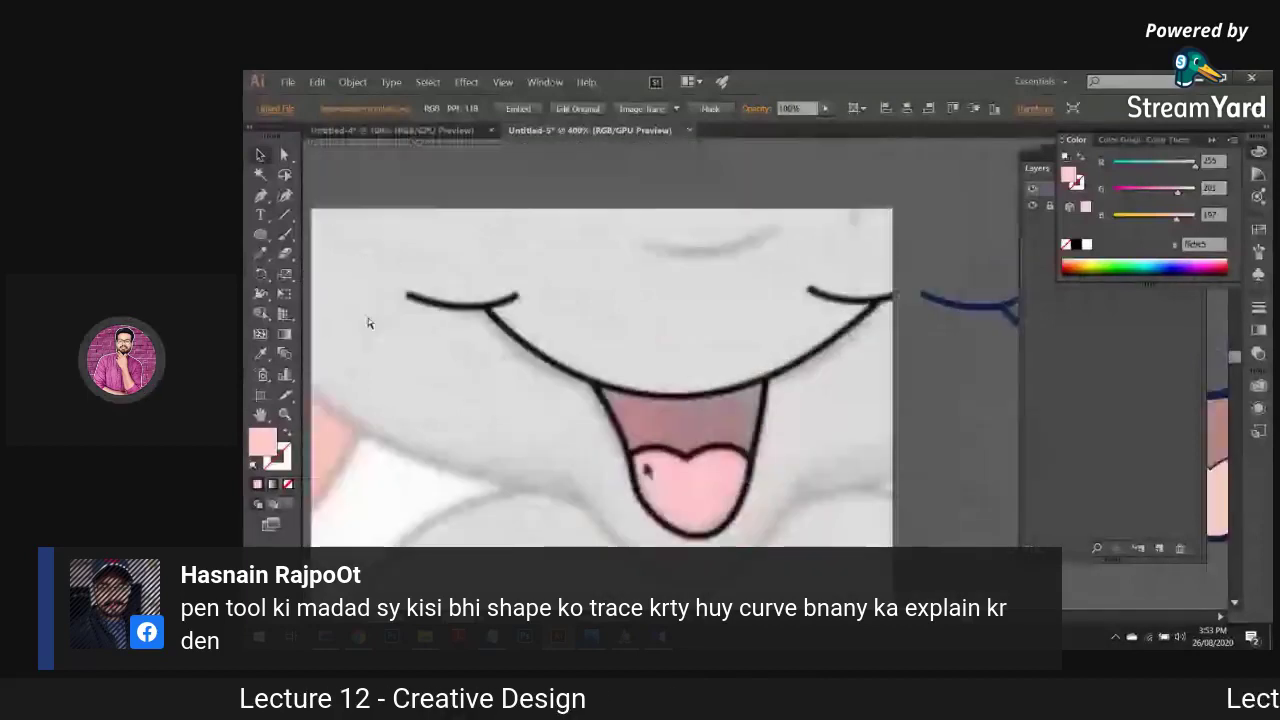
key(p)
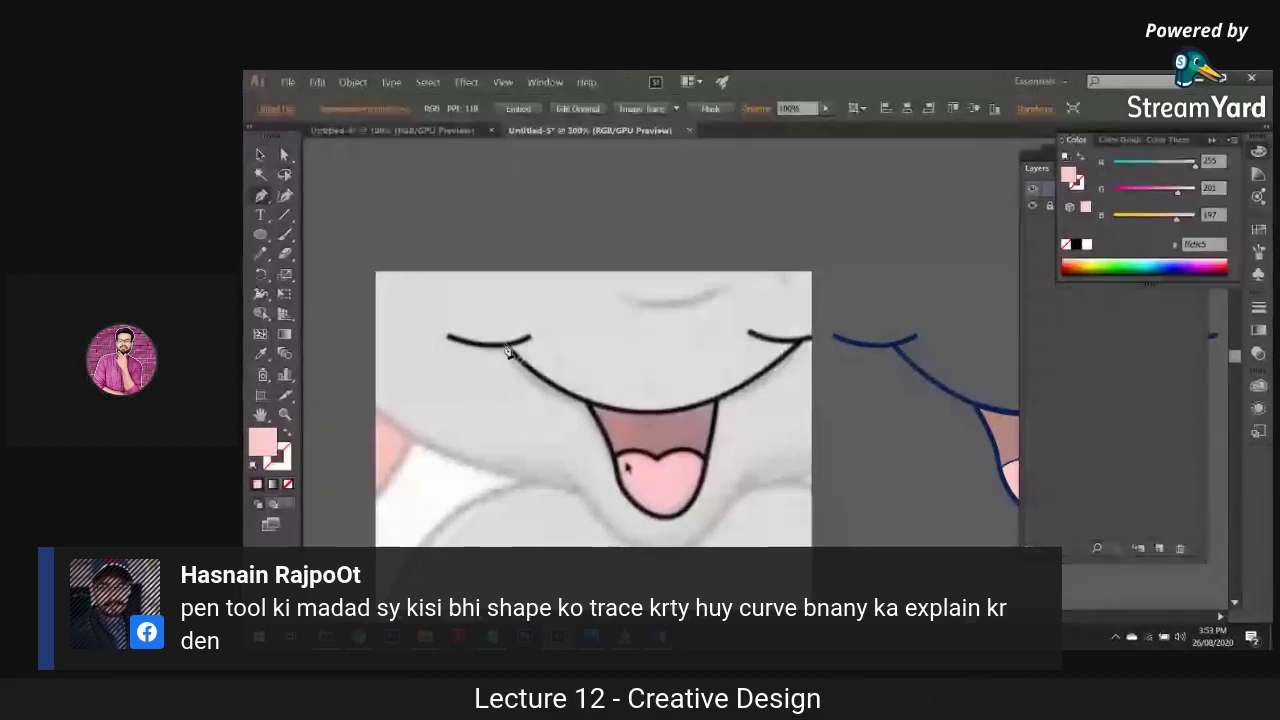
click(537, 380)
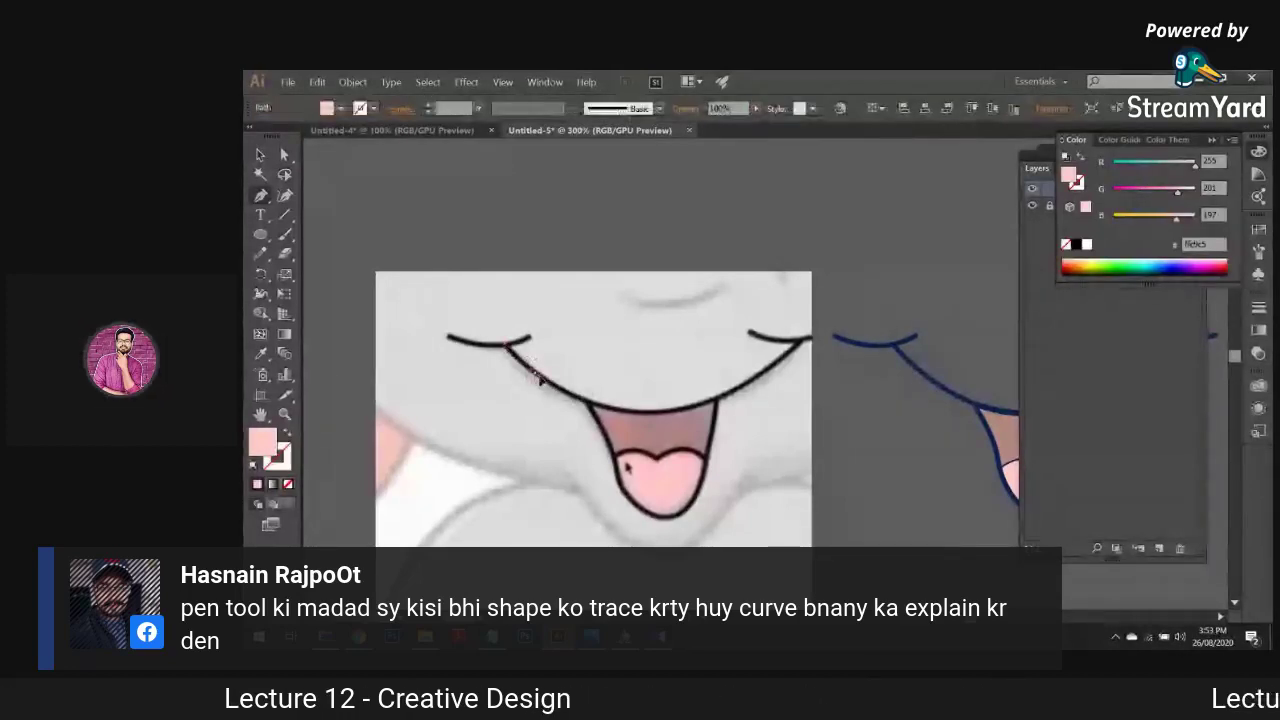
click(762, 376)
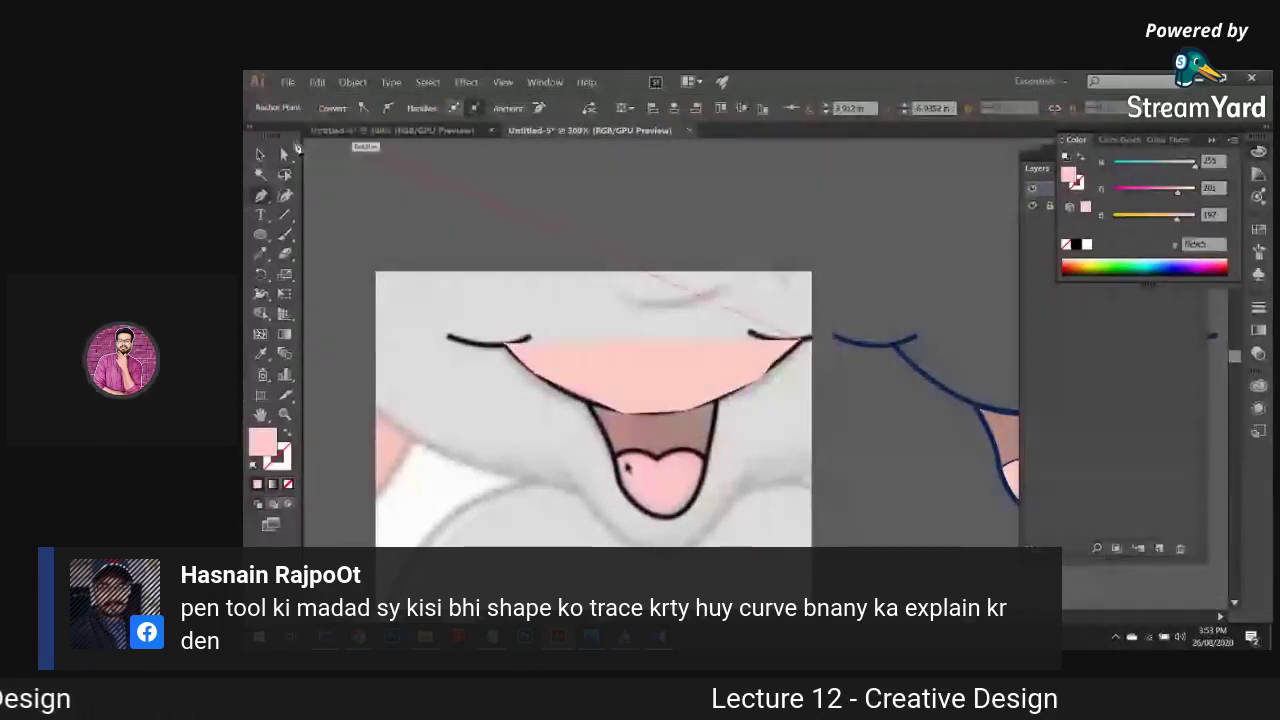
Step: Move the angular smile path above the reference image and swap its pink fill to the stroke
drag(660, 385, 660, 207)
key(shift+x)
click(336, 378)
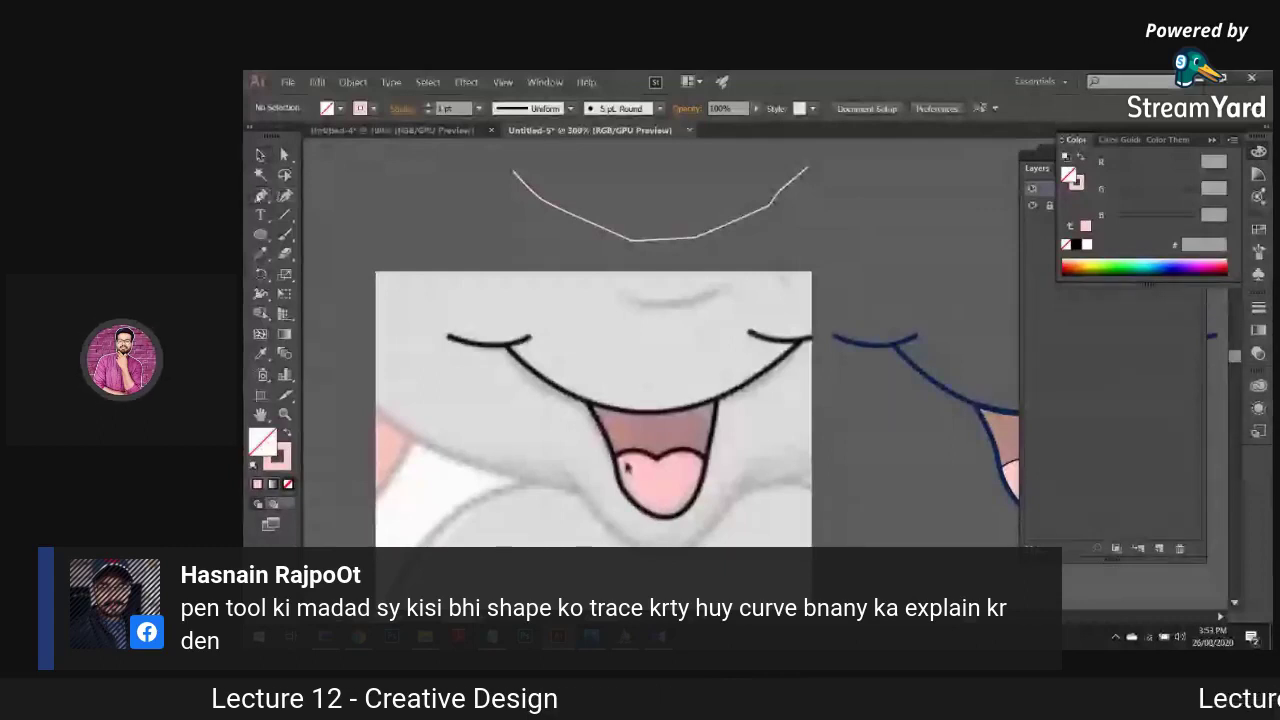
Step: Trace the reference smile as a smooth curve with three Pen tool anchors: left end, curved lowest point, right end
click(507, 345)
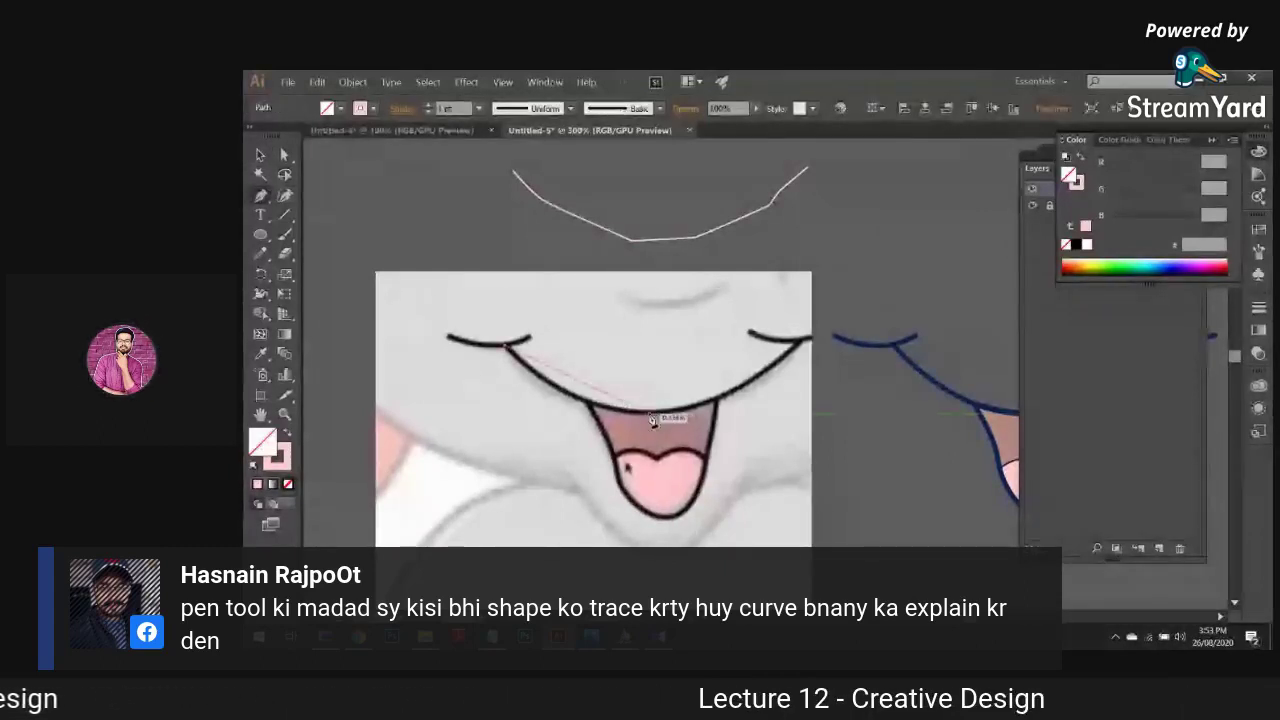
drag(652, 412, 712, 410)
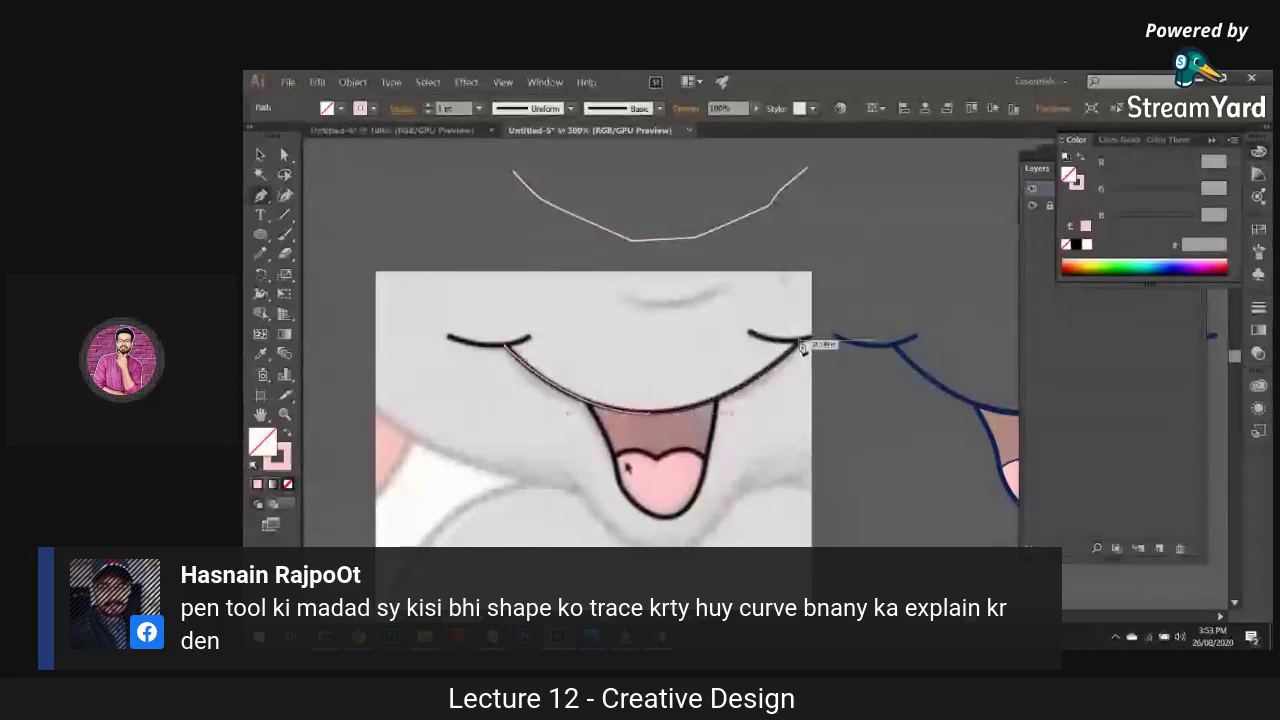
click(801, 345)
key(v)
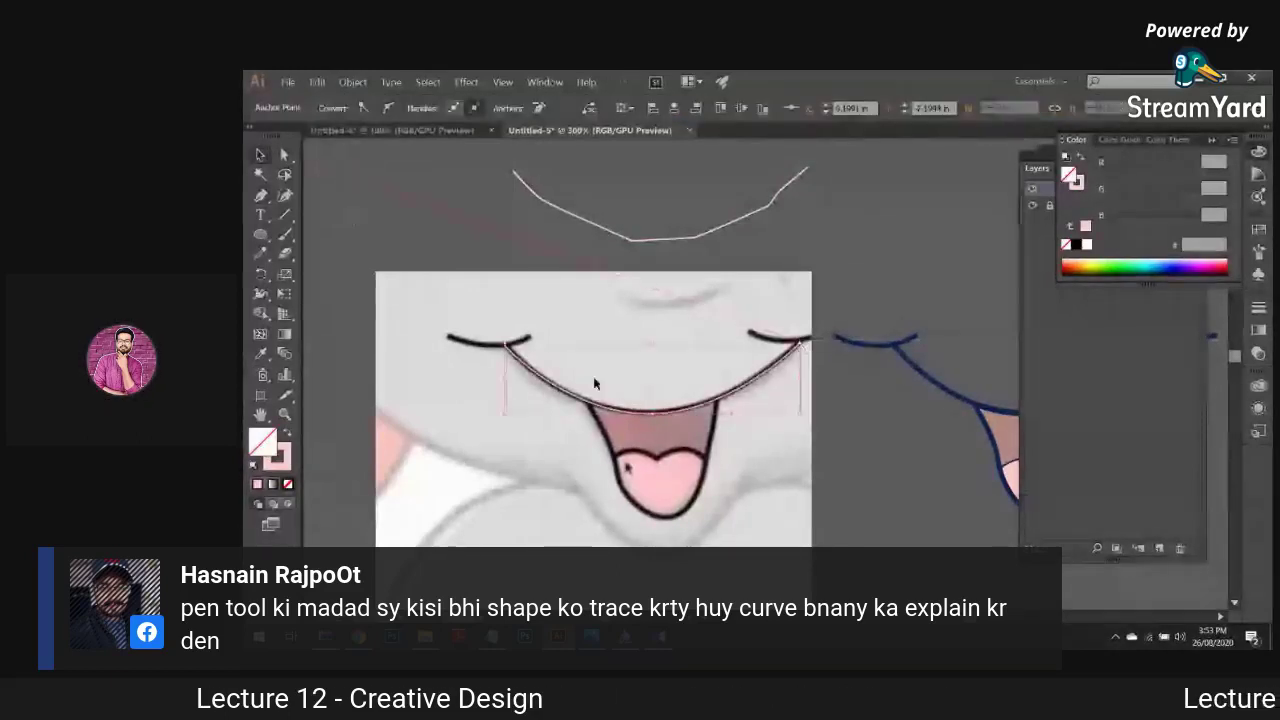
Step: Move the smooth three-anchor smile curve above the reference image, to the left of the angular path, and deselect it
drag(598, 410, 376, 192)
mouse_move(463, 200)
mouse_down()
mouse_move(573, 302)
mouse_move(577, 251)
mouse_up()
click(589, 318)
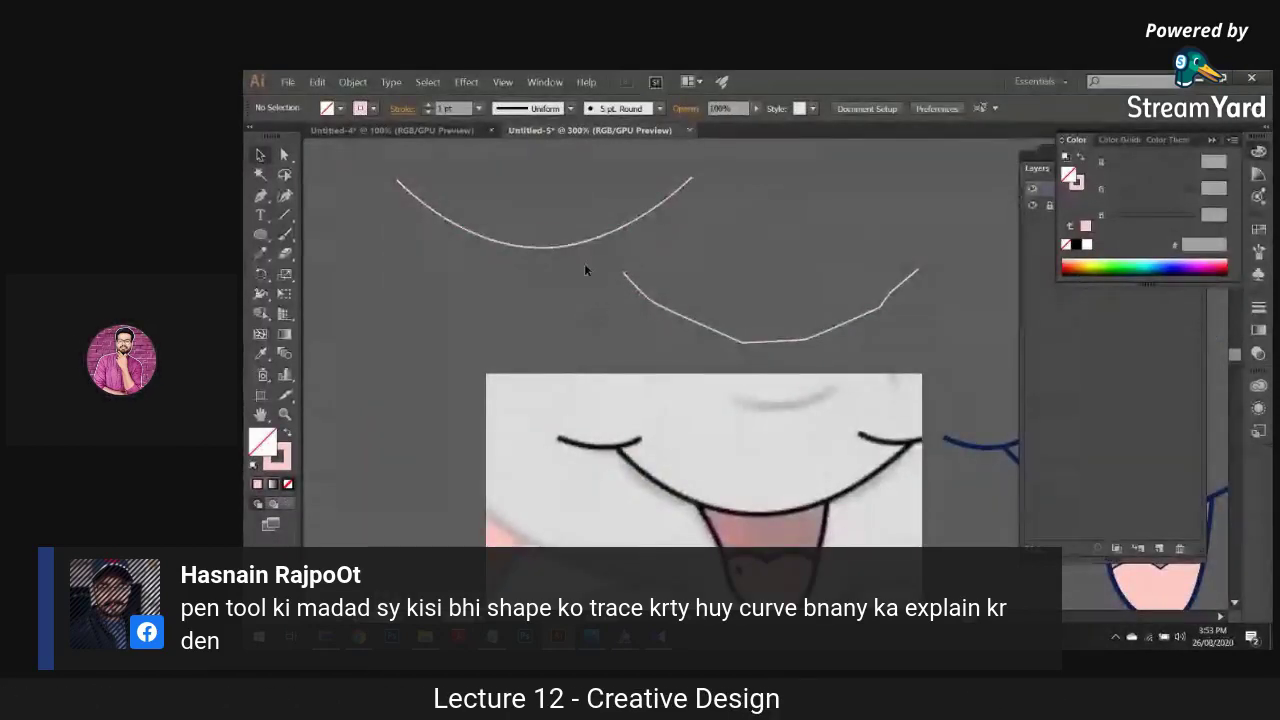
Step: Trace the reference smile again with the Pen tool as a curve with five anchors spread from left corner to right corner
drag(589, 283, 547, 213)
click(575, 378)
click(655, 437)
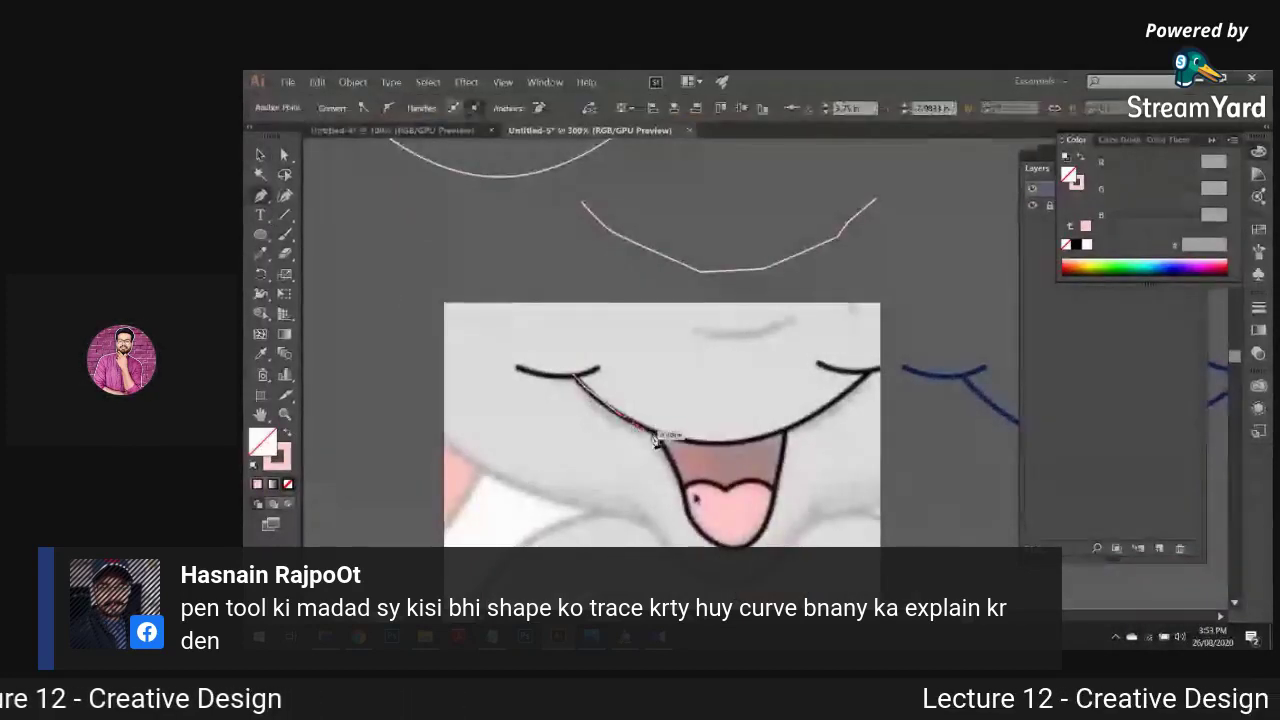
click(707, 449)
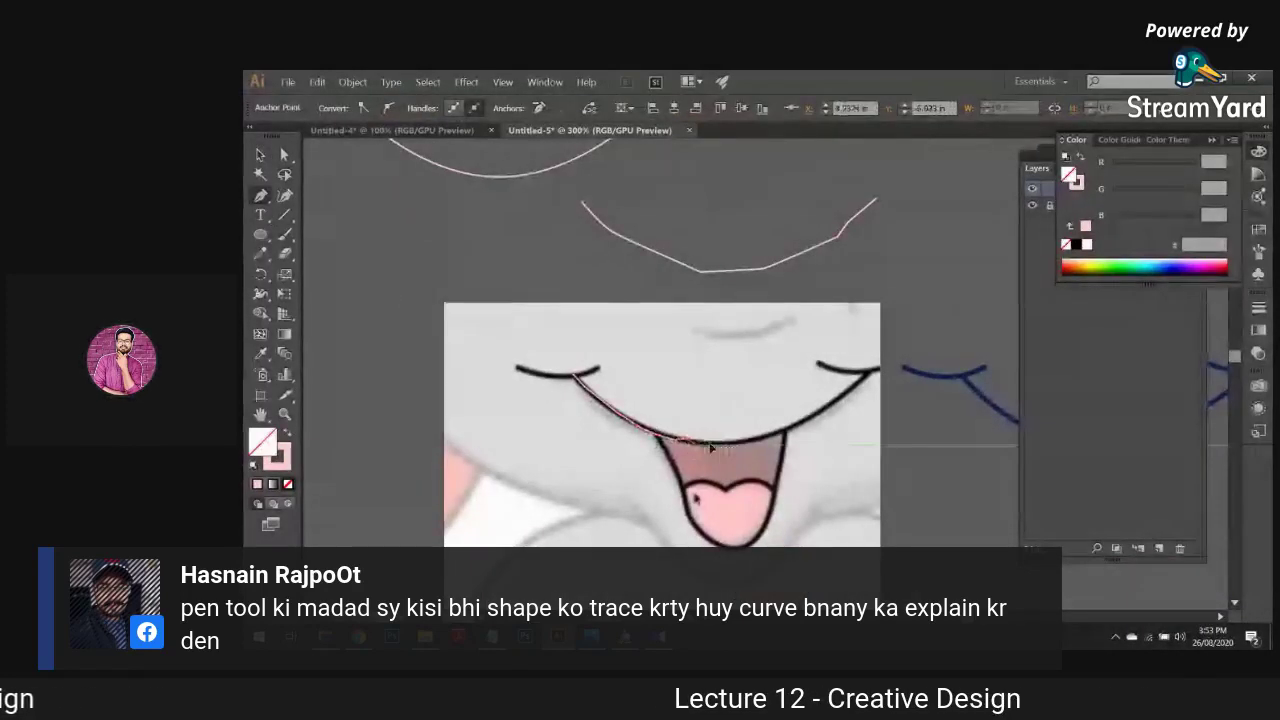
click(823, 416)
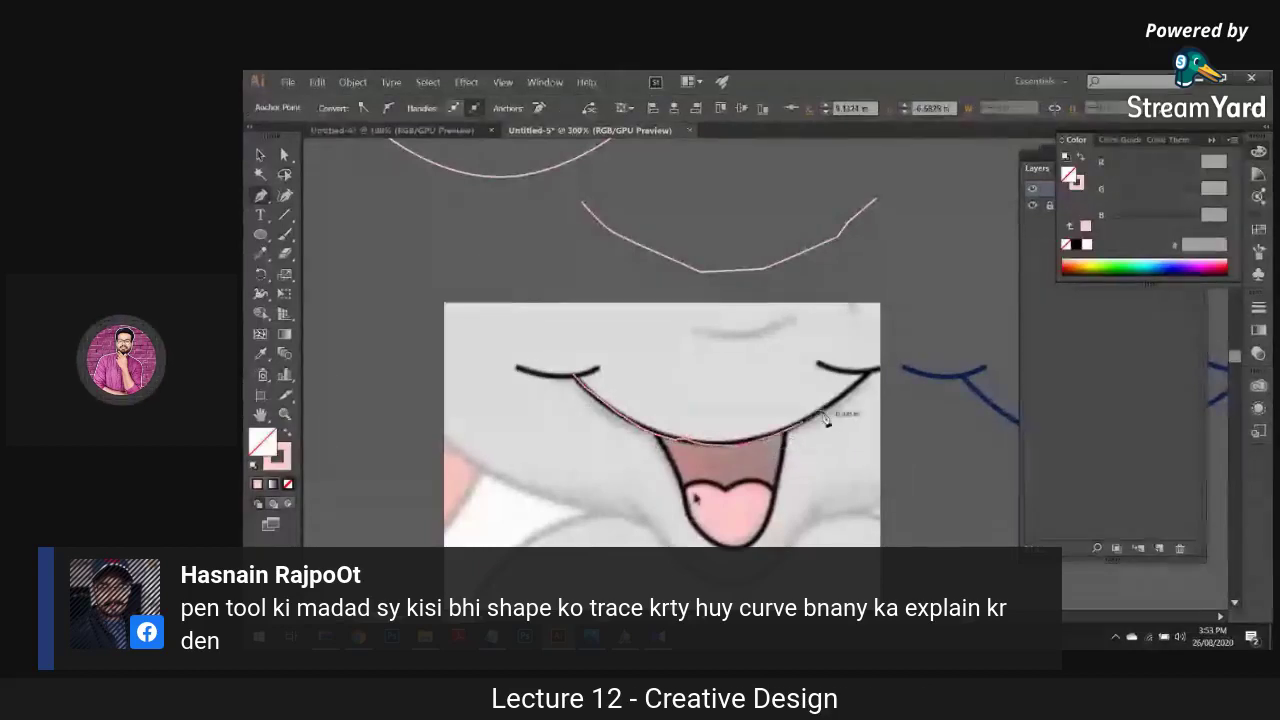
click(869, 373)
Step: Move the five-anchor smile curve above and left of the reference image, beside the angular path
key(ctrl)
click(739, 447)
click(563, 343)
Step: Trace the reference tongue as a closed curved Pen tool path and move the outline to the empty area right of the image
mouse_move(649, 484)
mouse_down()
mouse_move(723, 509)
mouse_move(509, 379)
mouse_up()
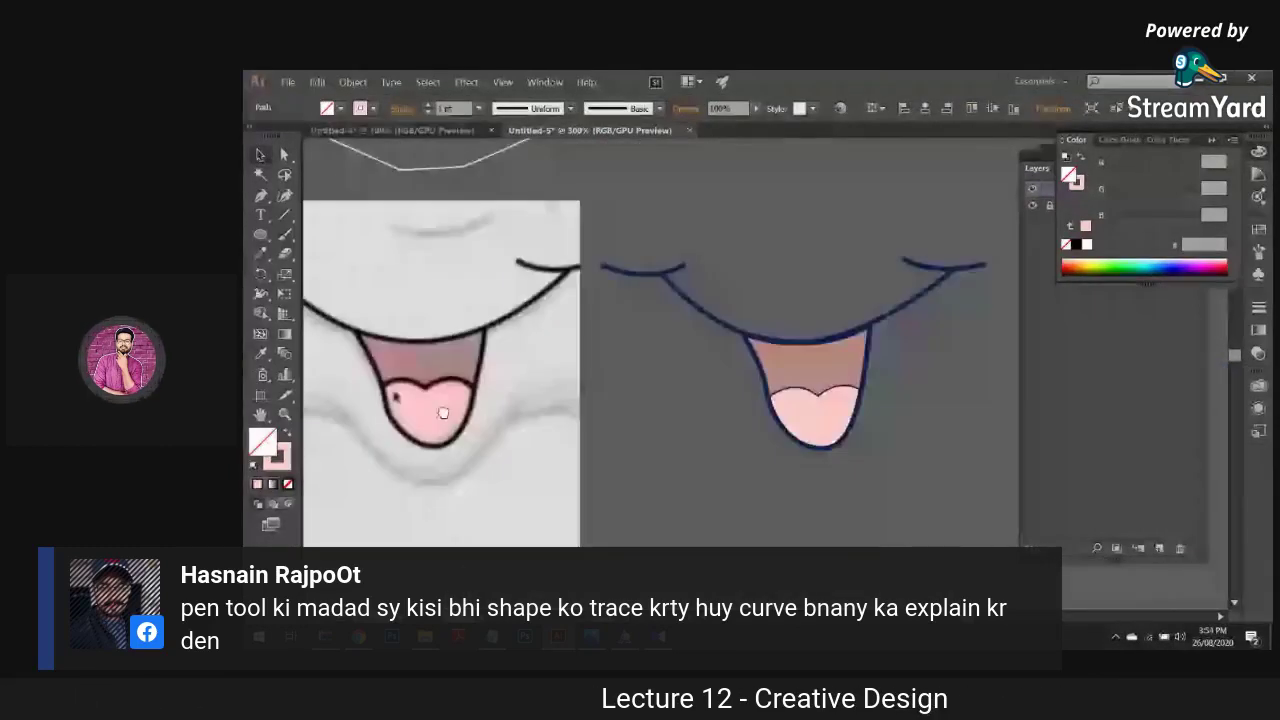
click(381, 384)
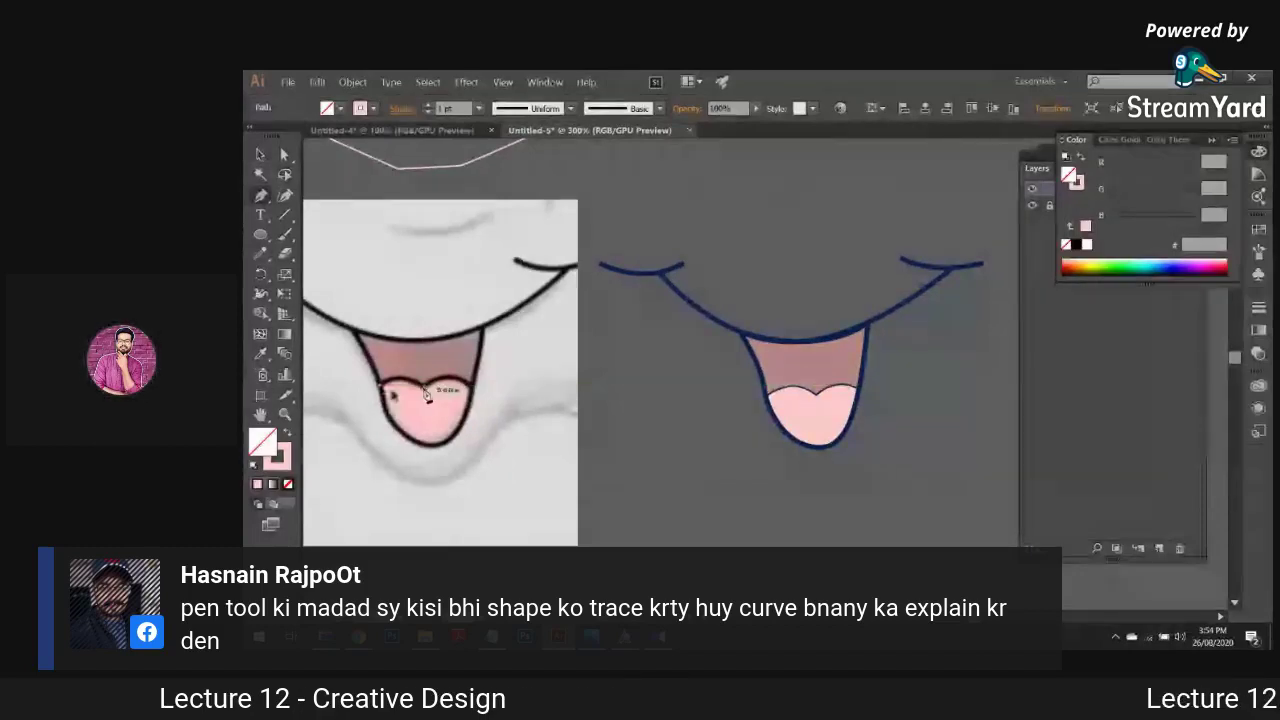
drag(426, 388, 462, 413)
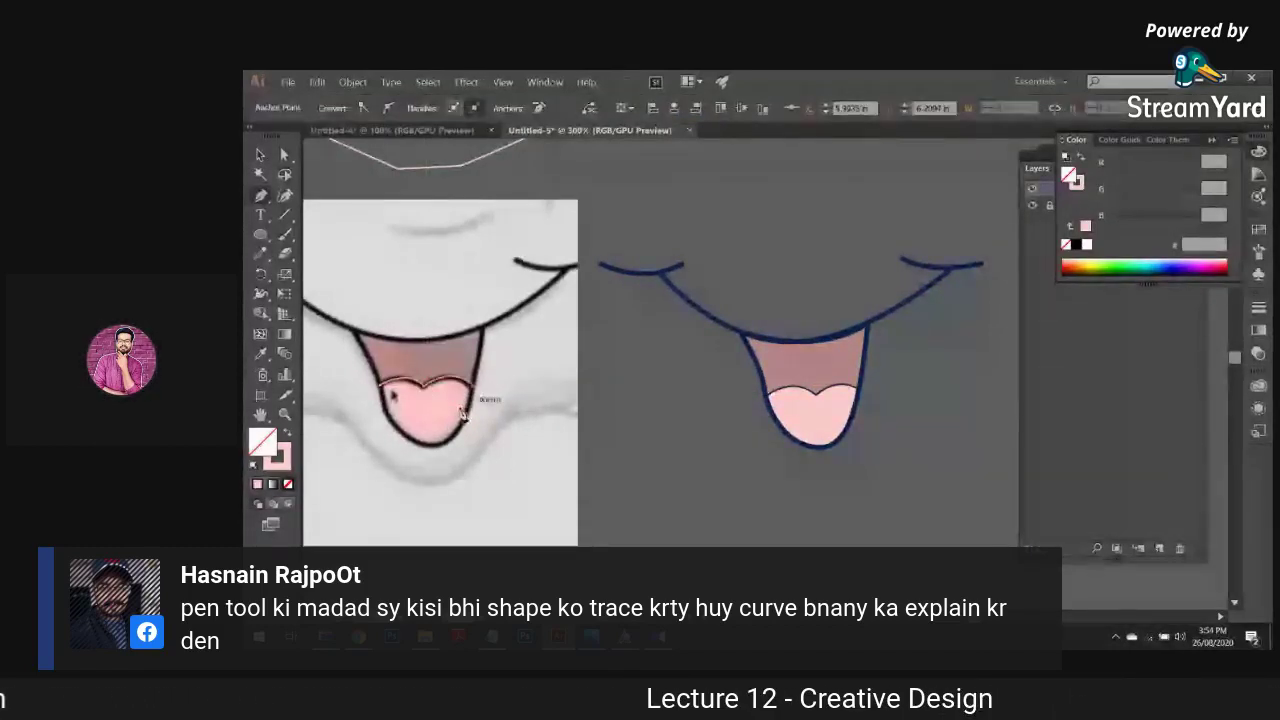
drag(432, 456, 414, 457)
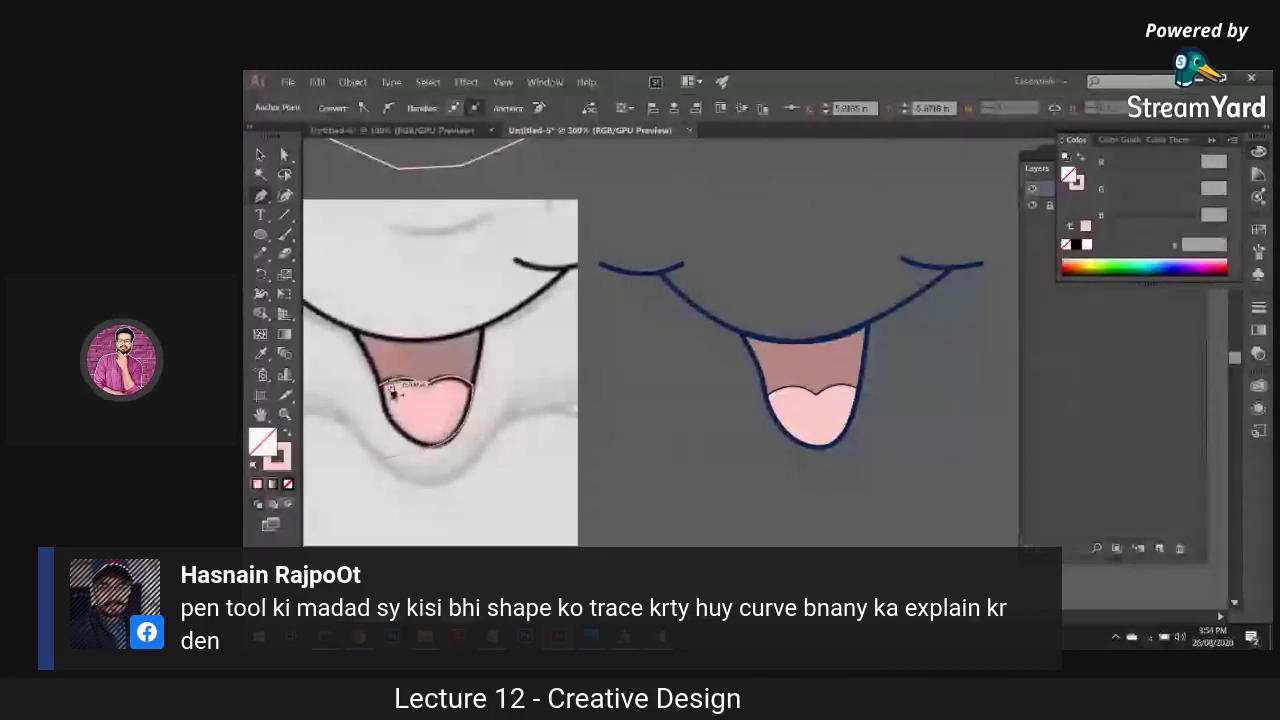
click(391, 395)
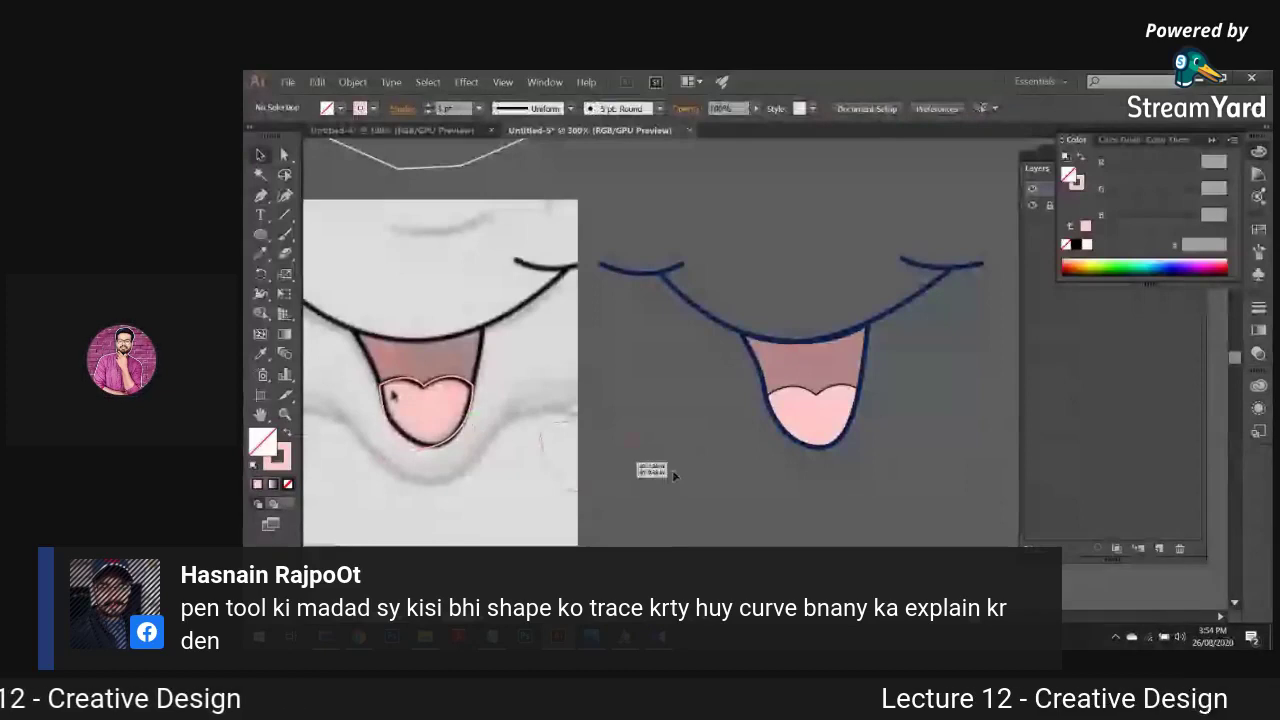
drag(672, 470, 834, 444)
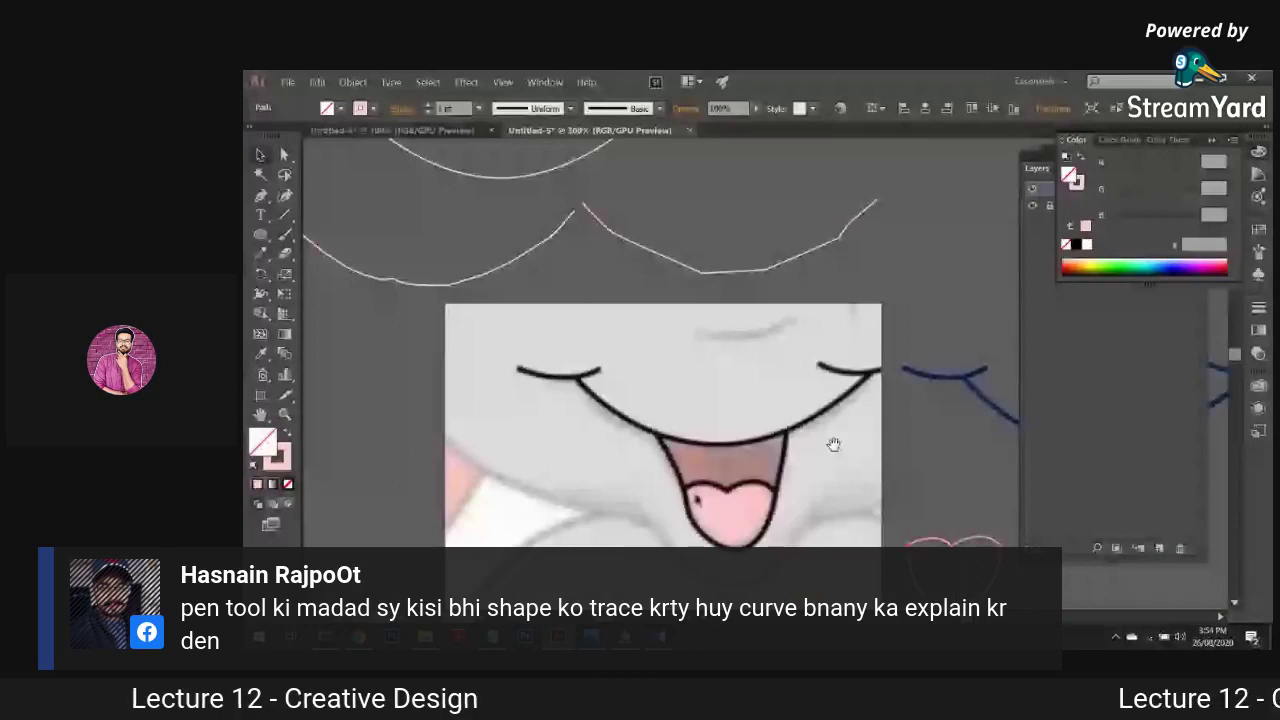
Step: Switch to StreamYard and hide the displayed viewer comment about tracing curves with the Pen tool
key(alt+Tab)
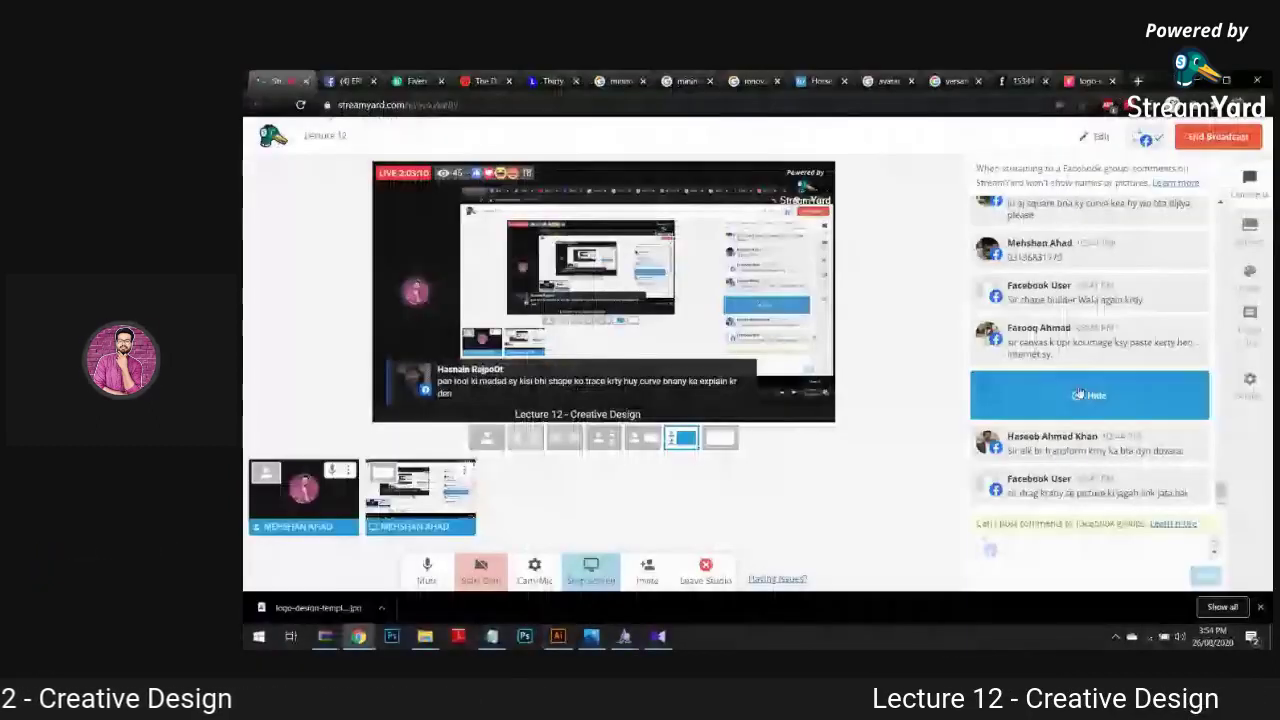
click(1085, 395)
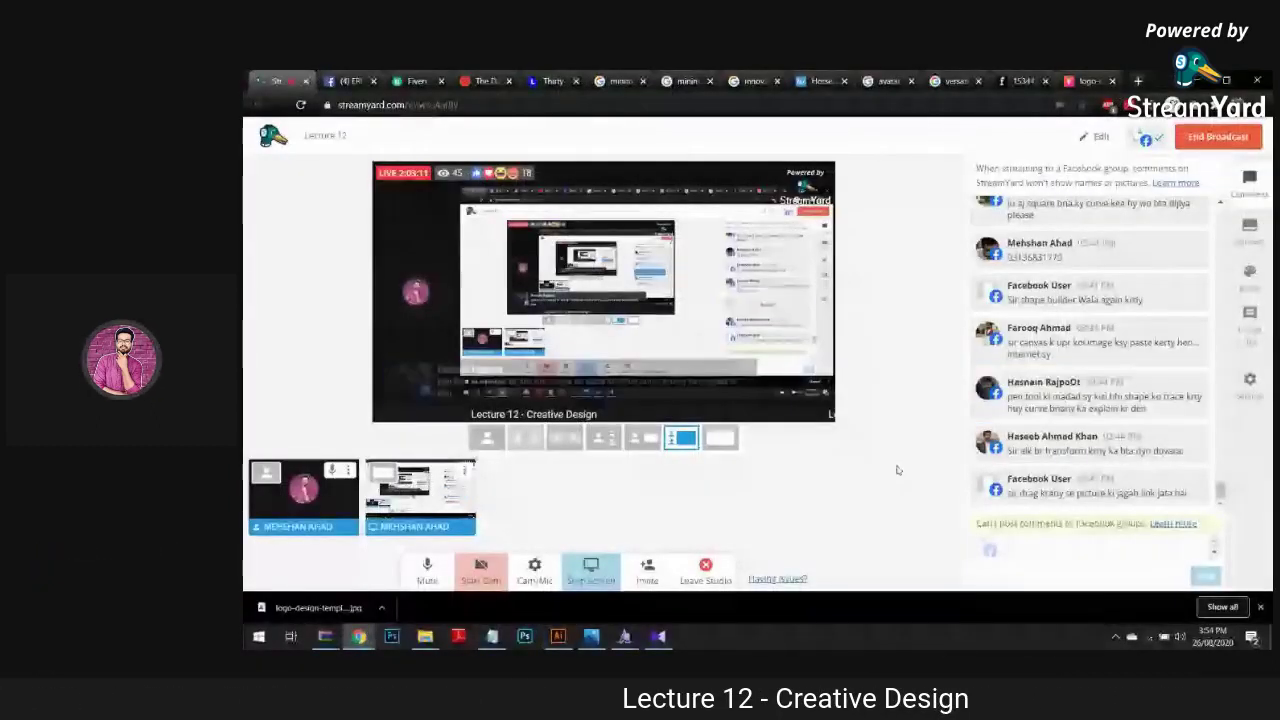